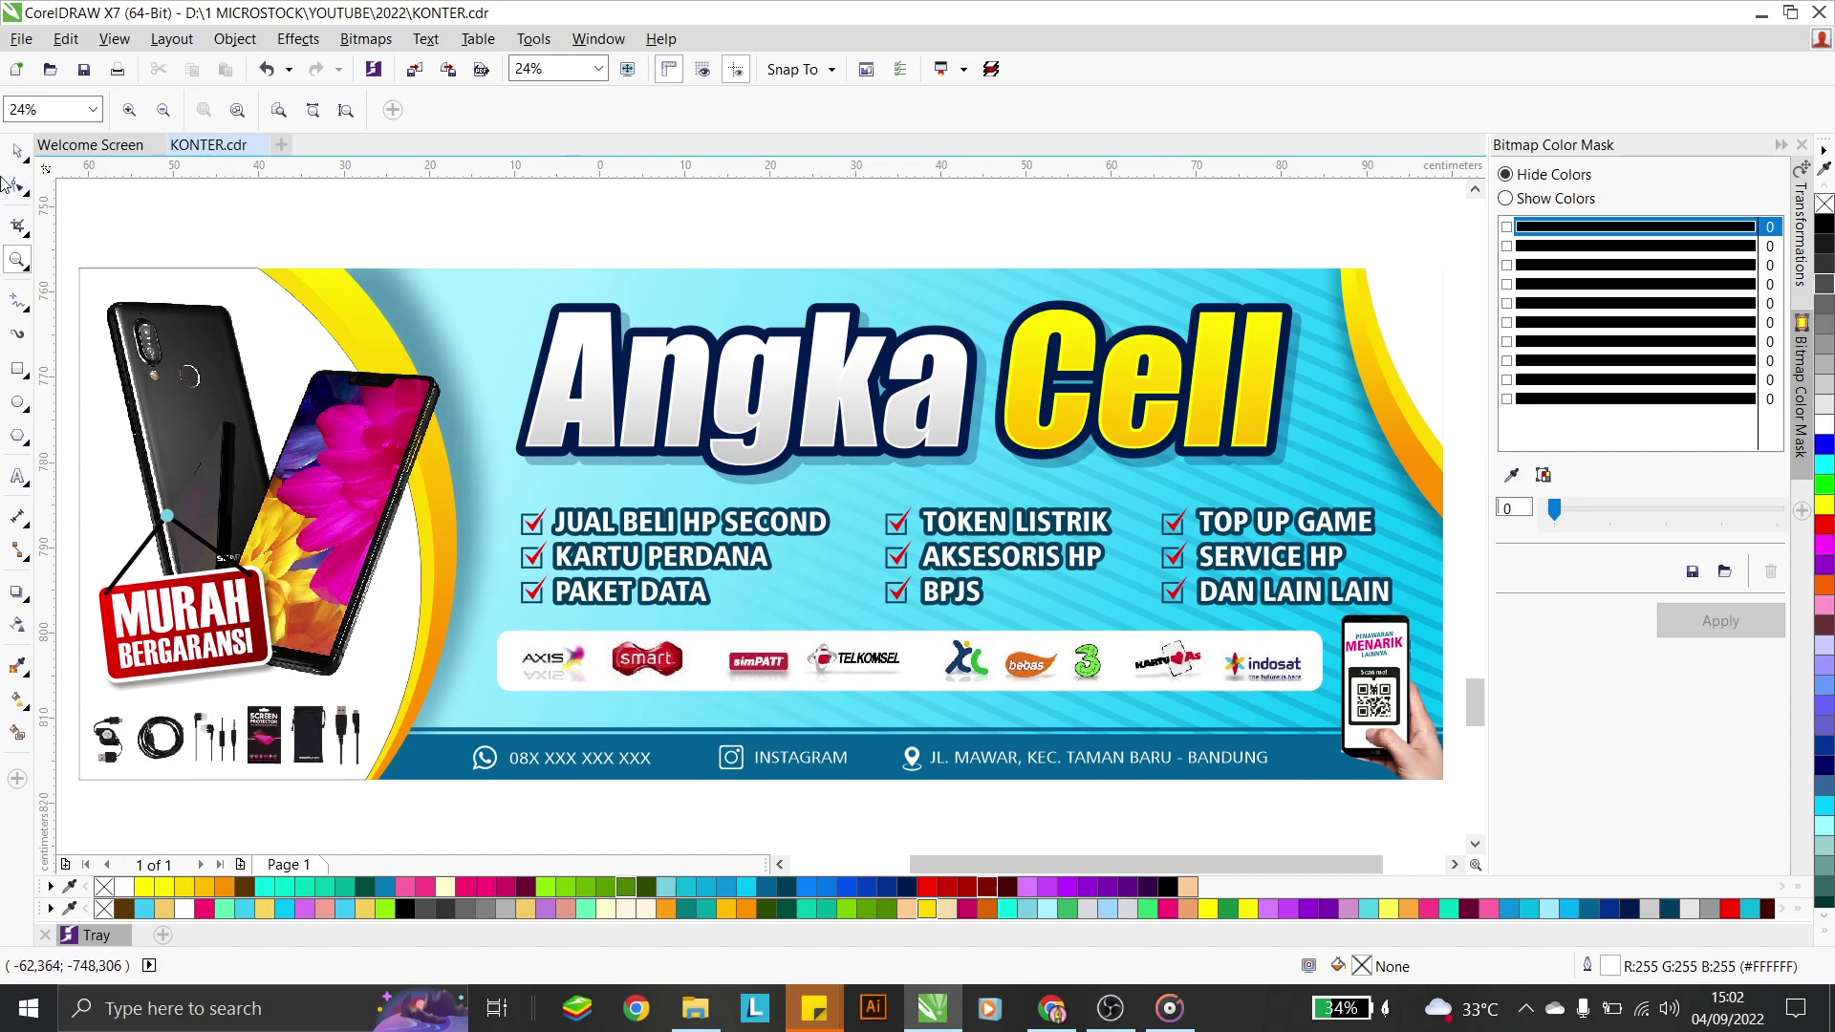
# Draw a rectangle about 159 cm wide and 48 cm high directly below the finished banner
pyautogui.click(17, 151)
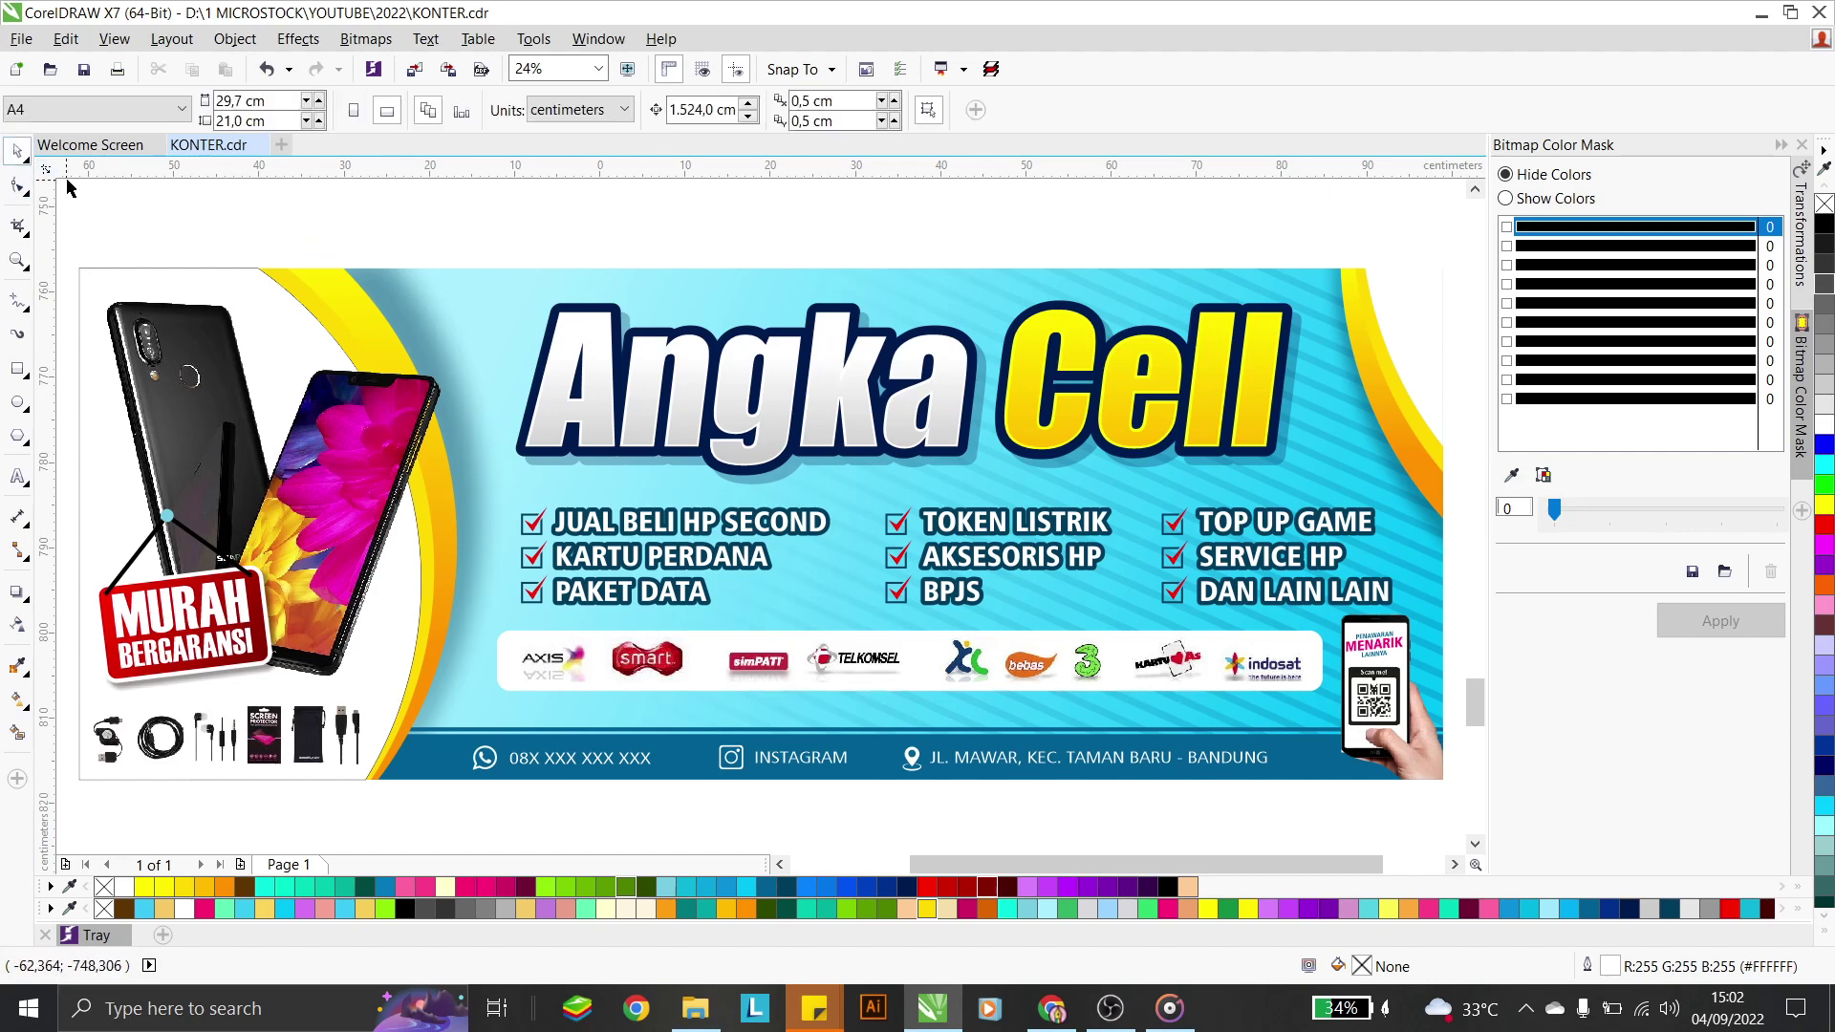
pyautogui.click(18, 369)
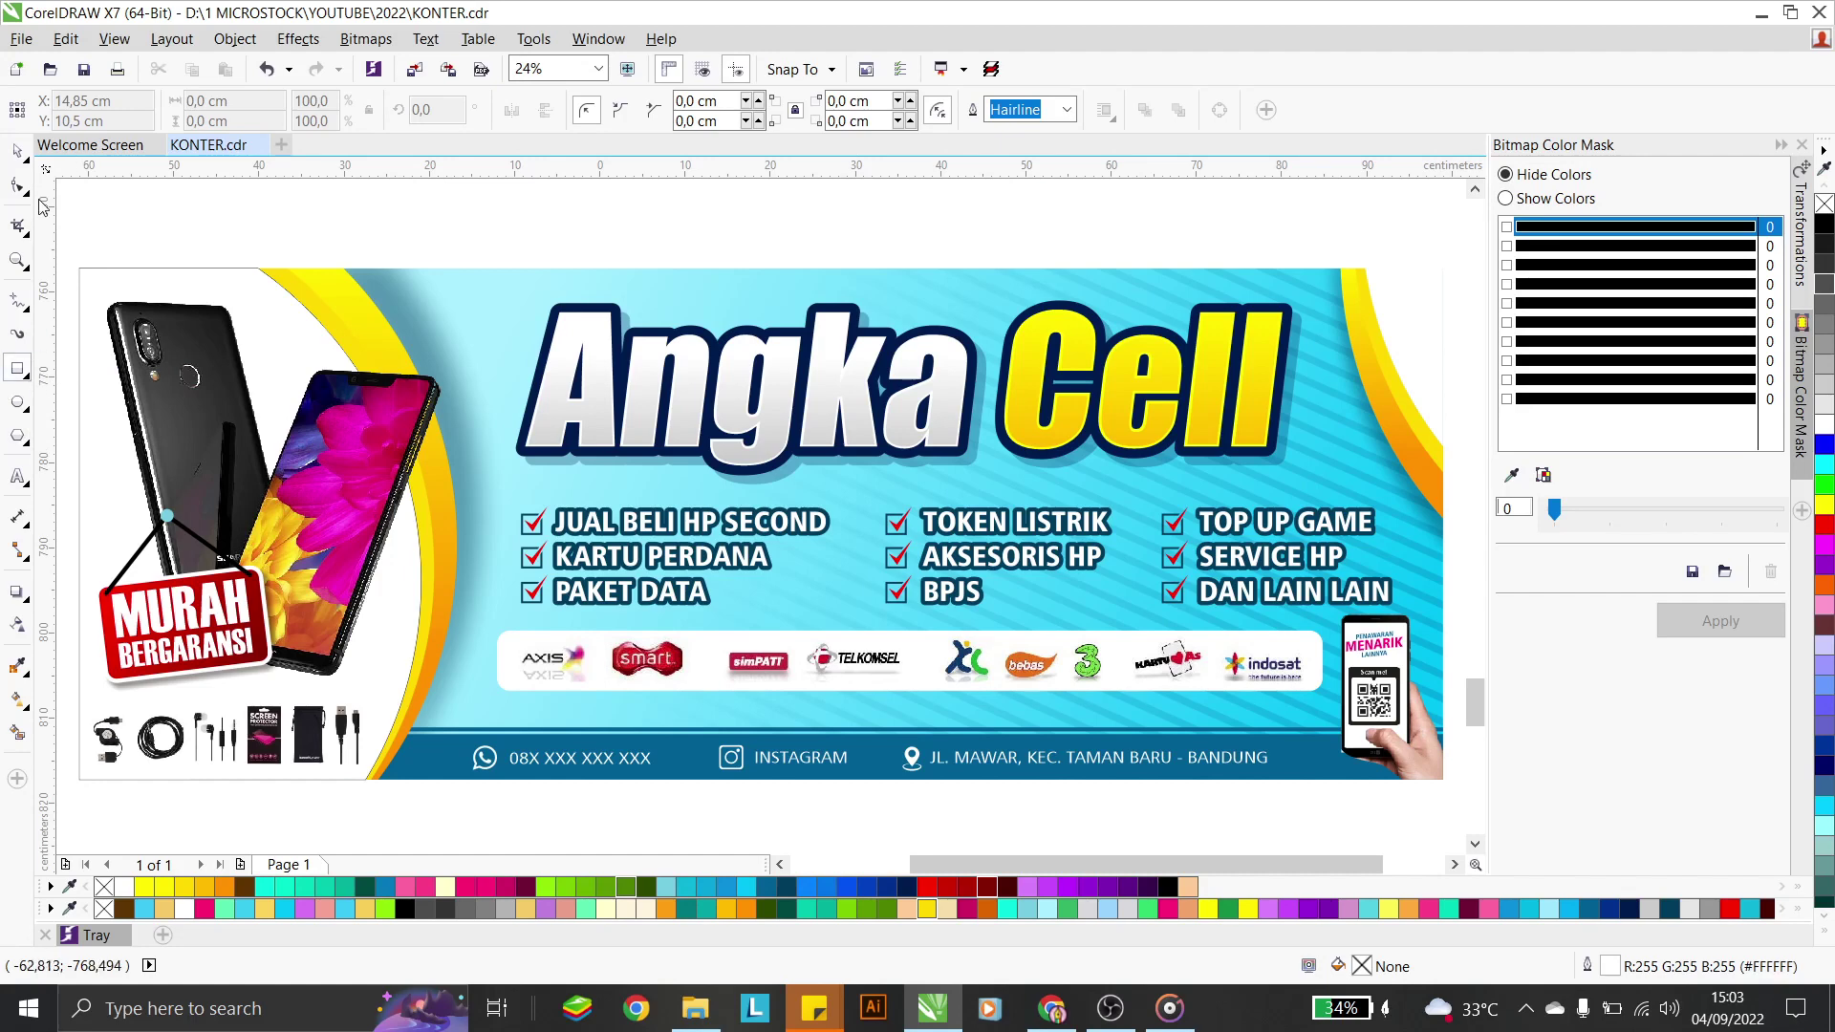
pyautogui.scroll(-1, 643, 526)
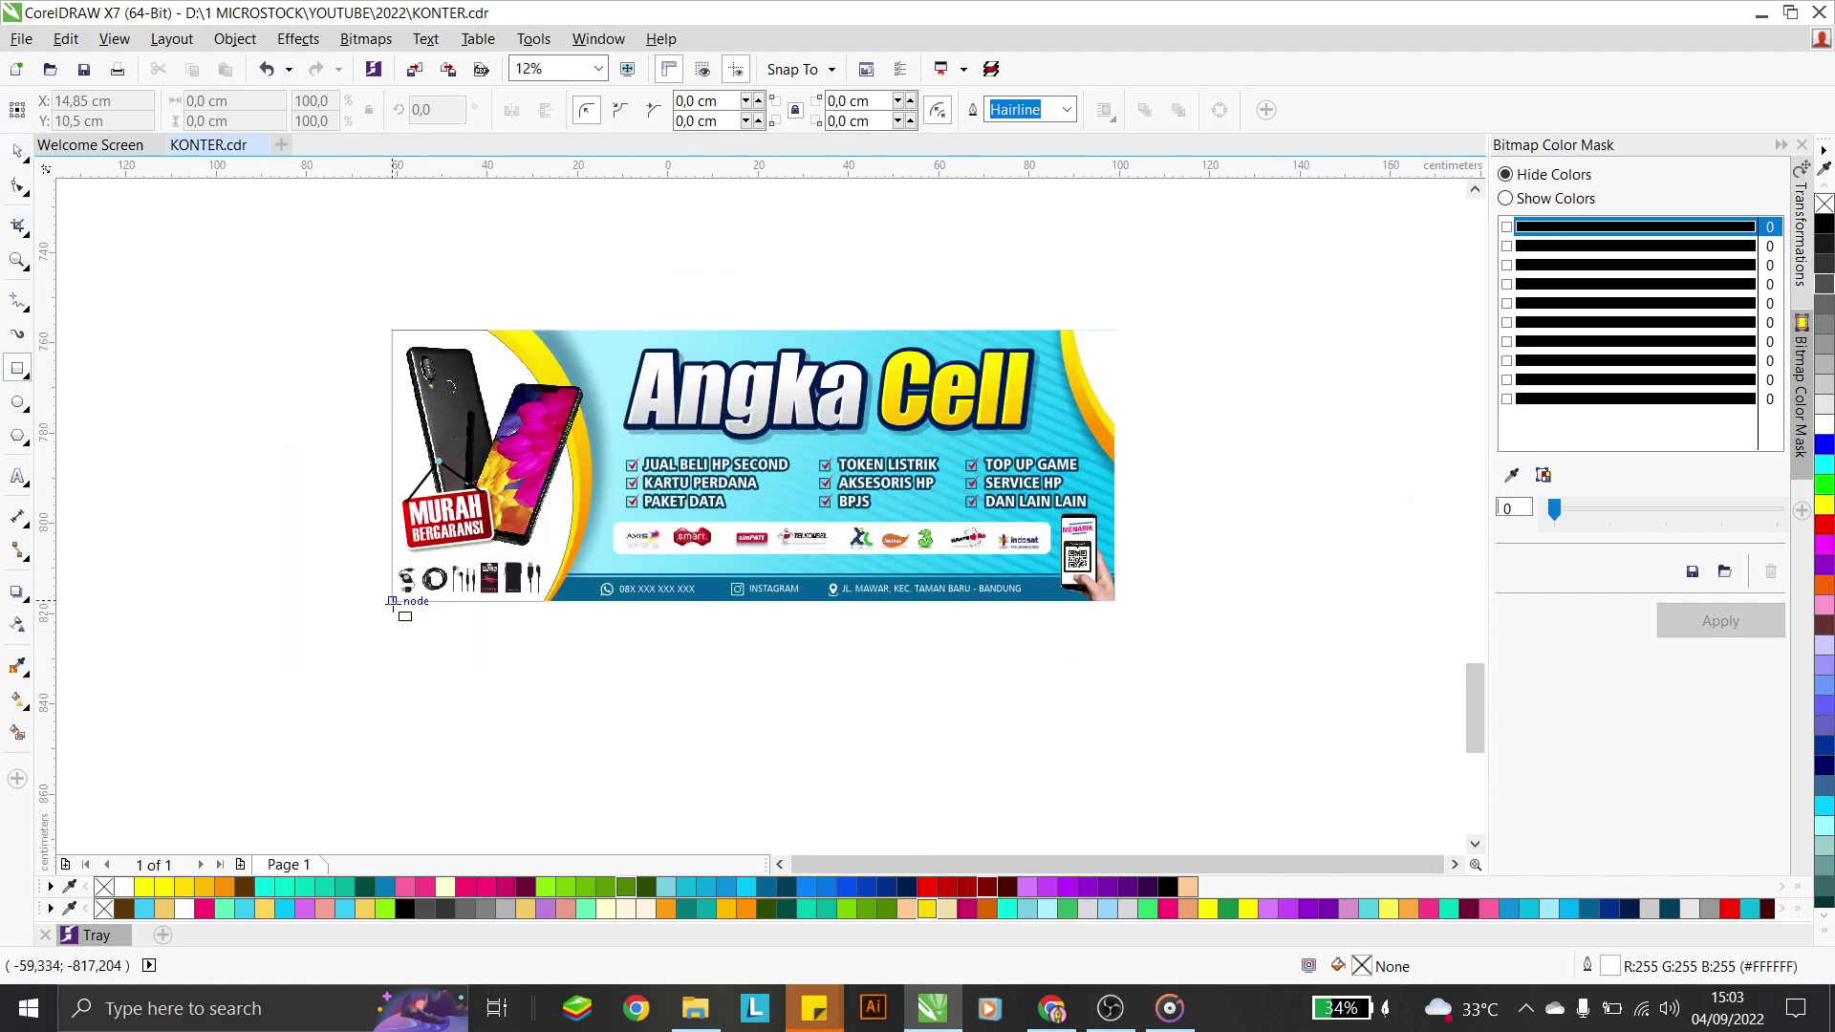
pyautogui.moveTo(392, 613); pyautogui.dragTo(1116, 834)
pyautogui.click(18, 153)
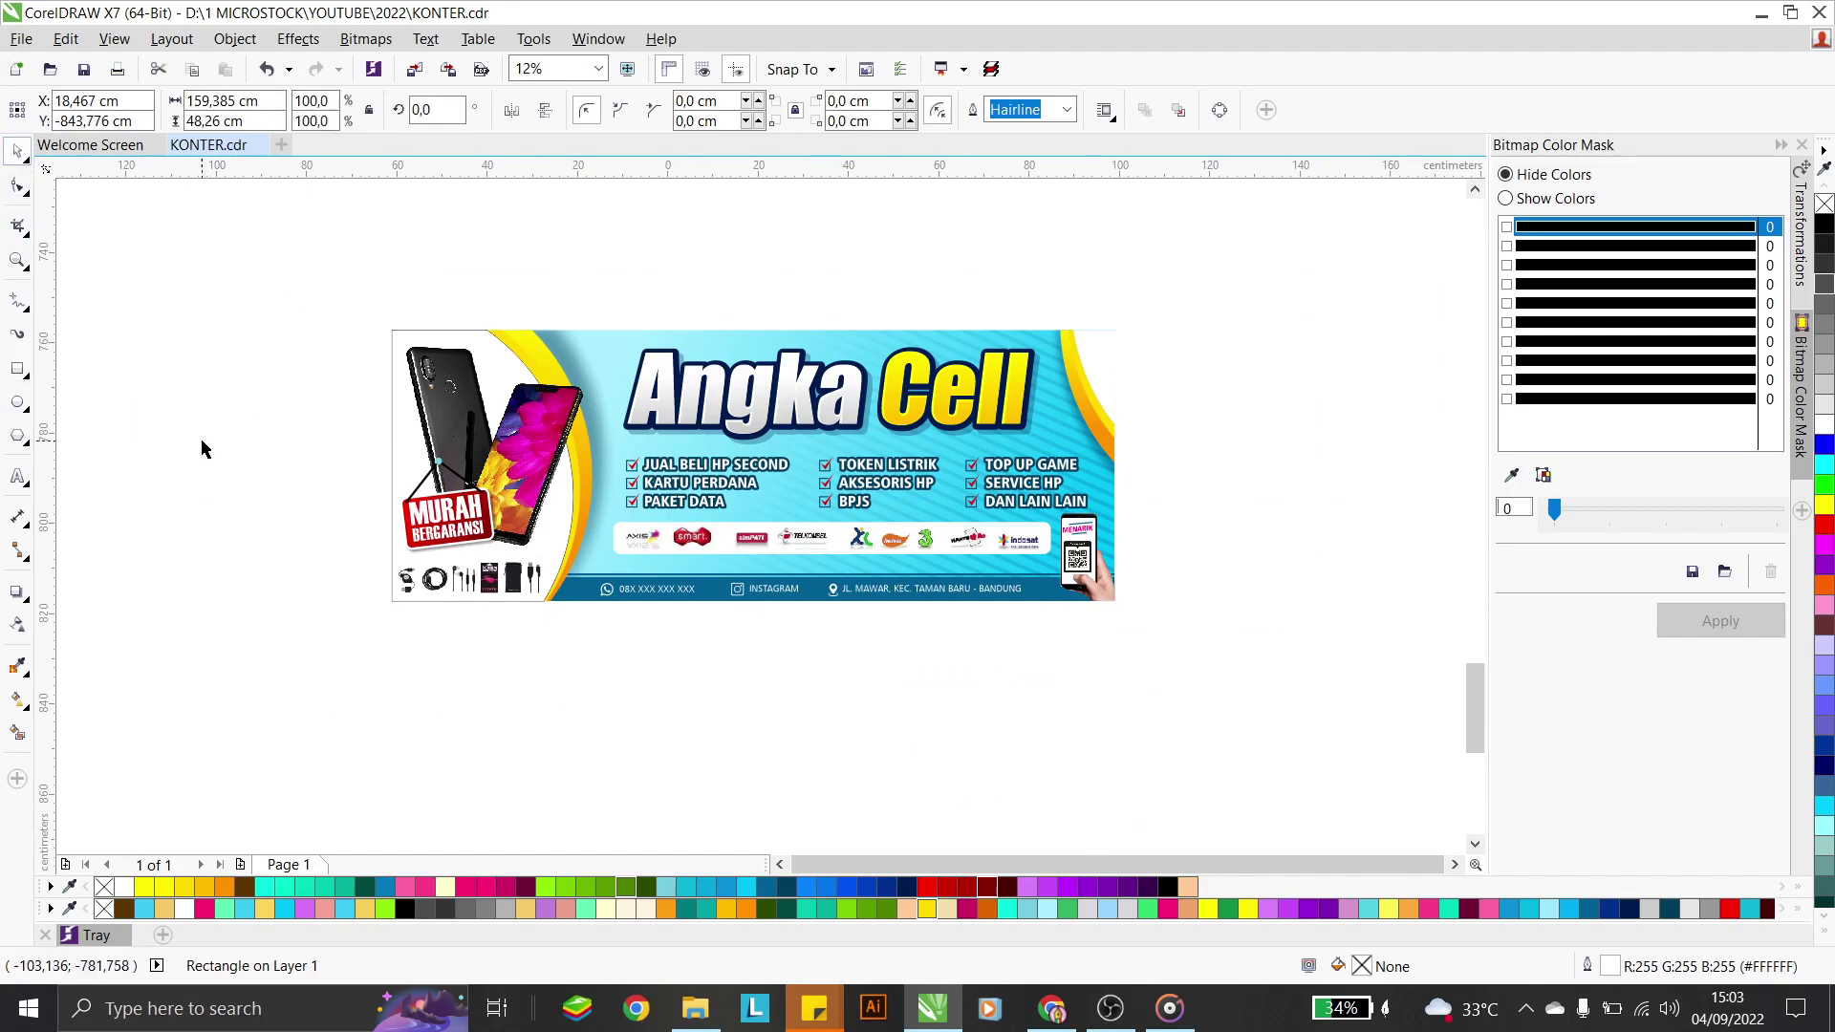
# Resize the rectangle below the banner to 160 × 60 cm and give it a black outline
pyautogui.click(201, 443)
pyautogui.click(962, 790)
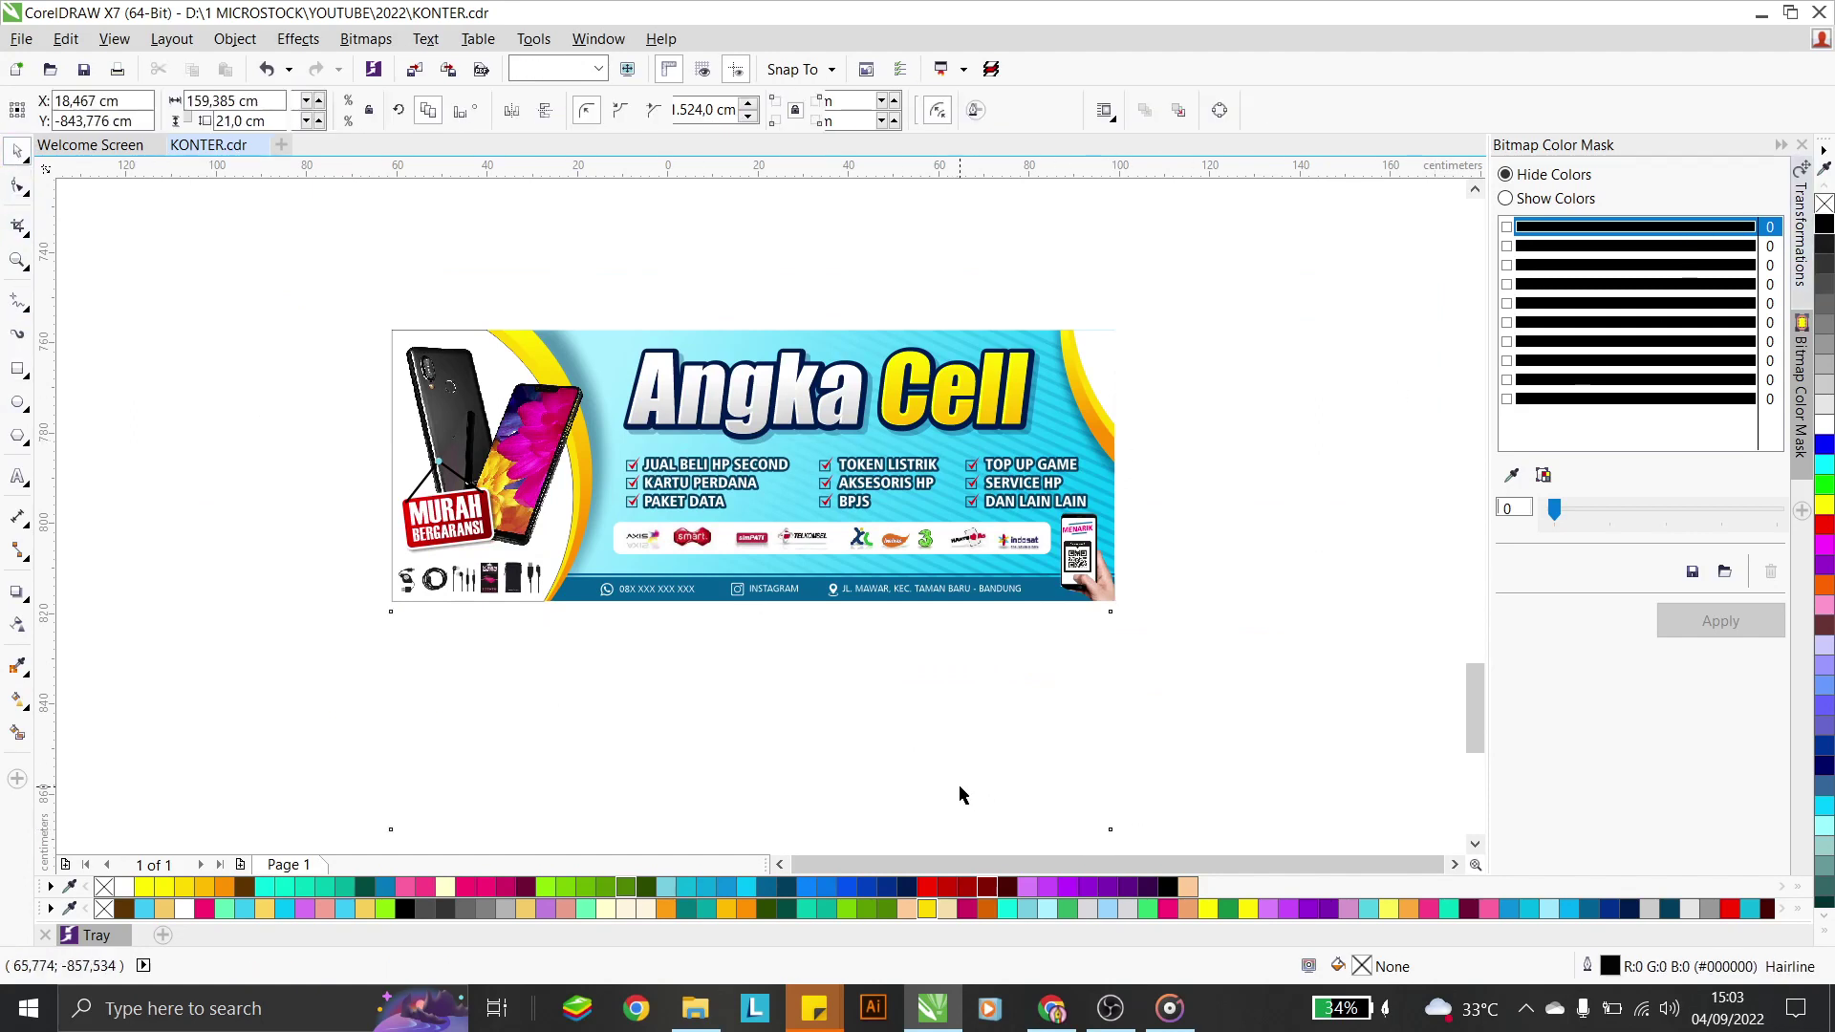
pyautogui.click(994, 456)
pyautogui.click(1102, 339)
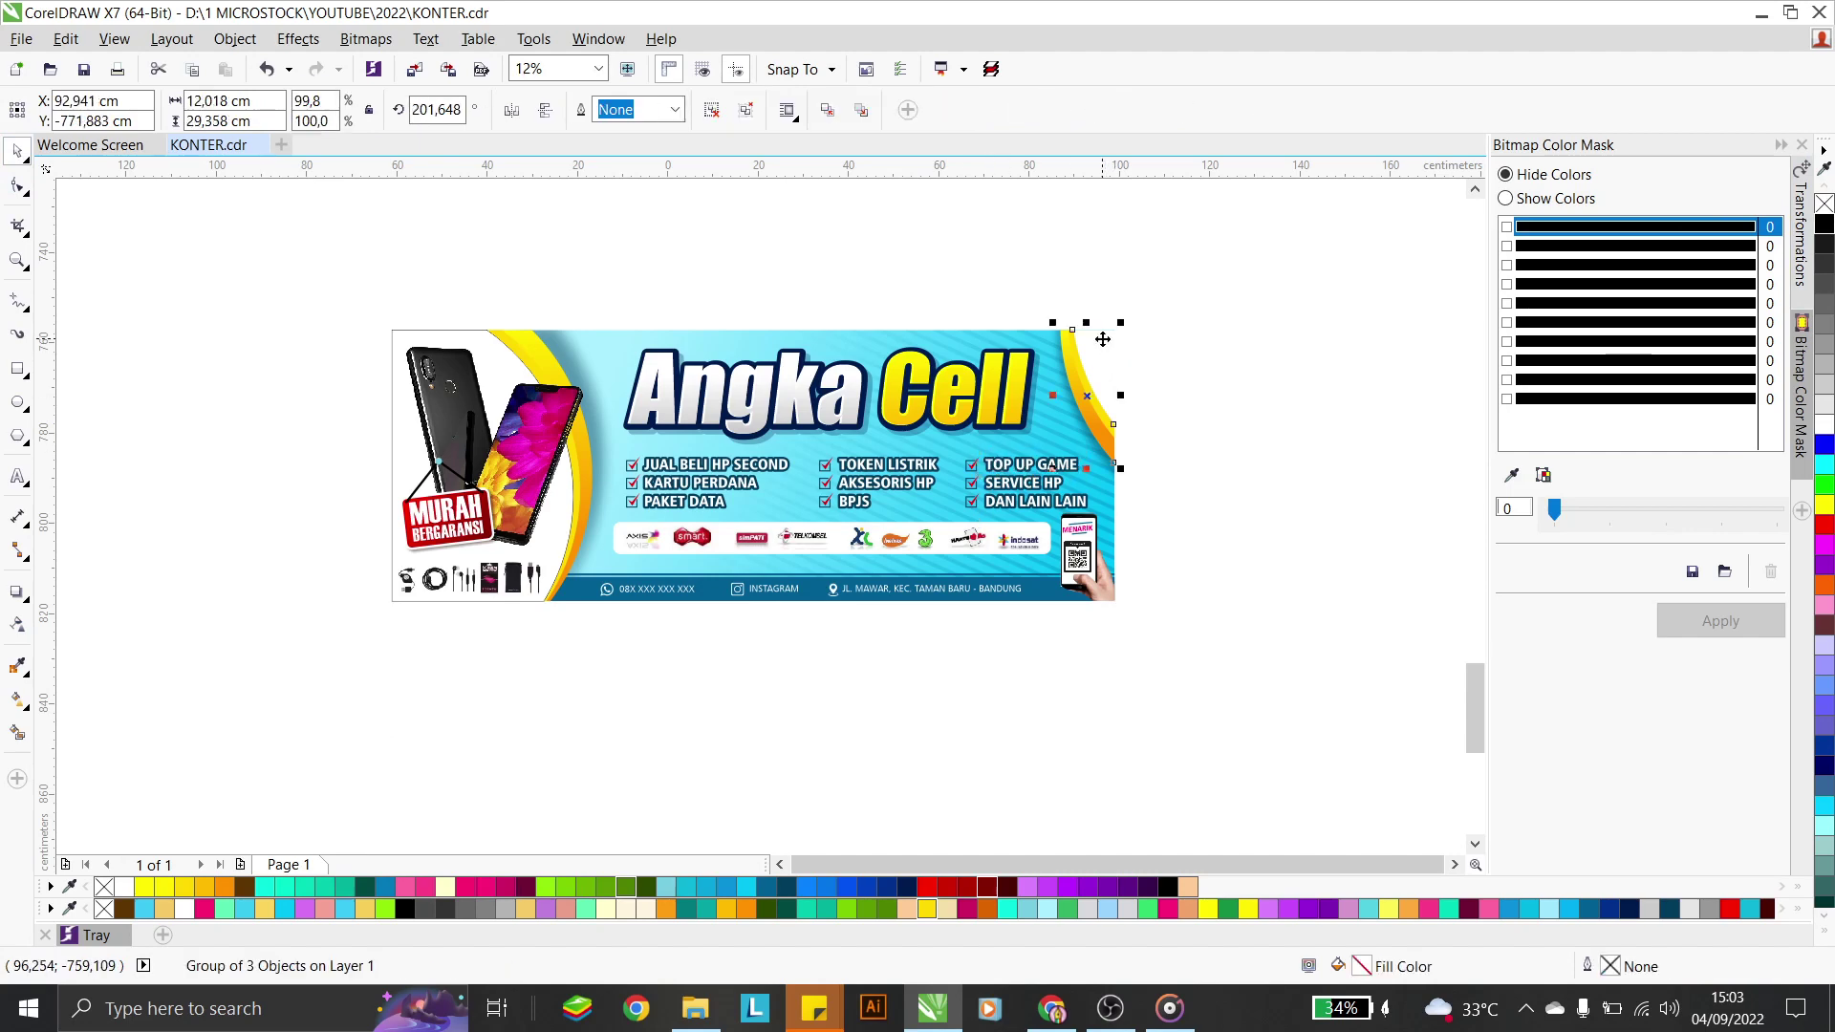
pyautogui.click(1036, 338)
pyautogui.click(840, 728)
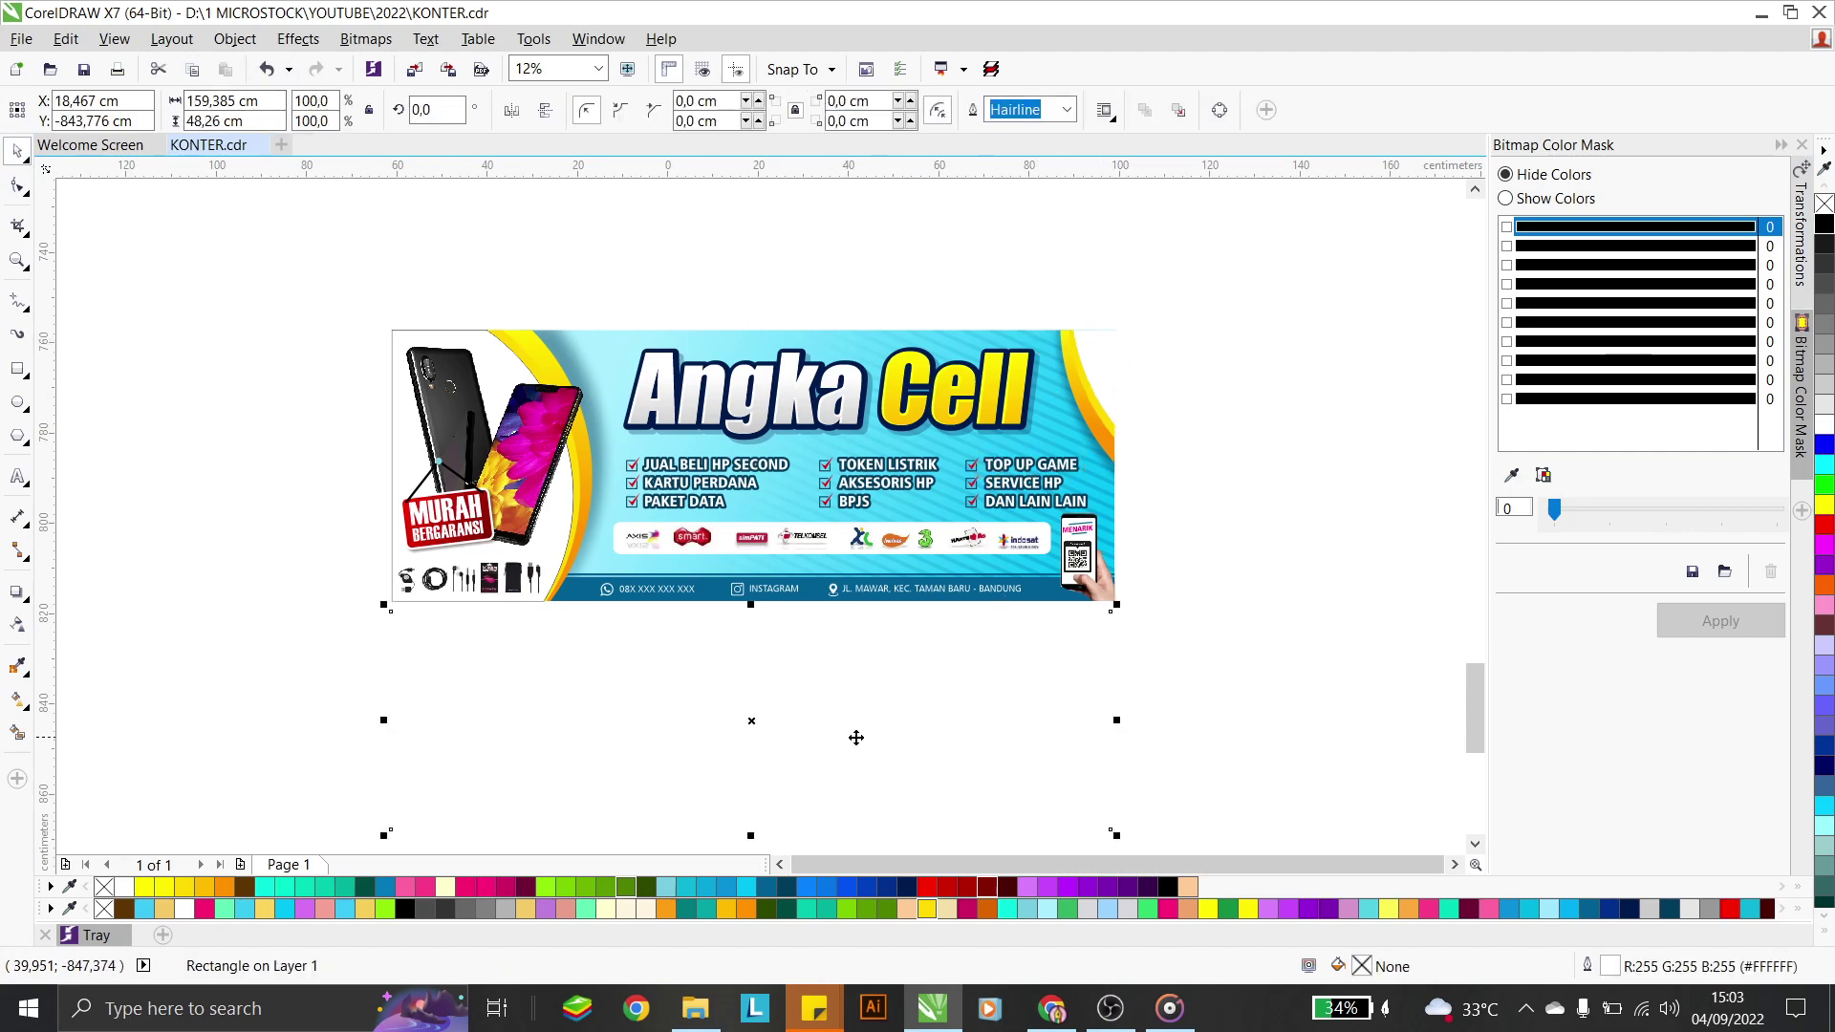
pyautogui.click(215, 101)
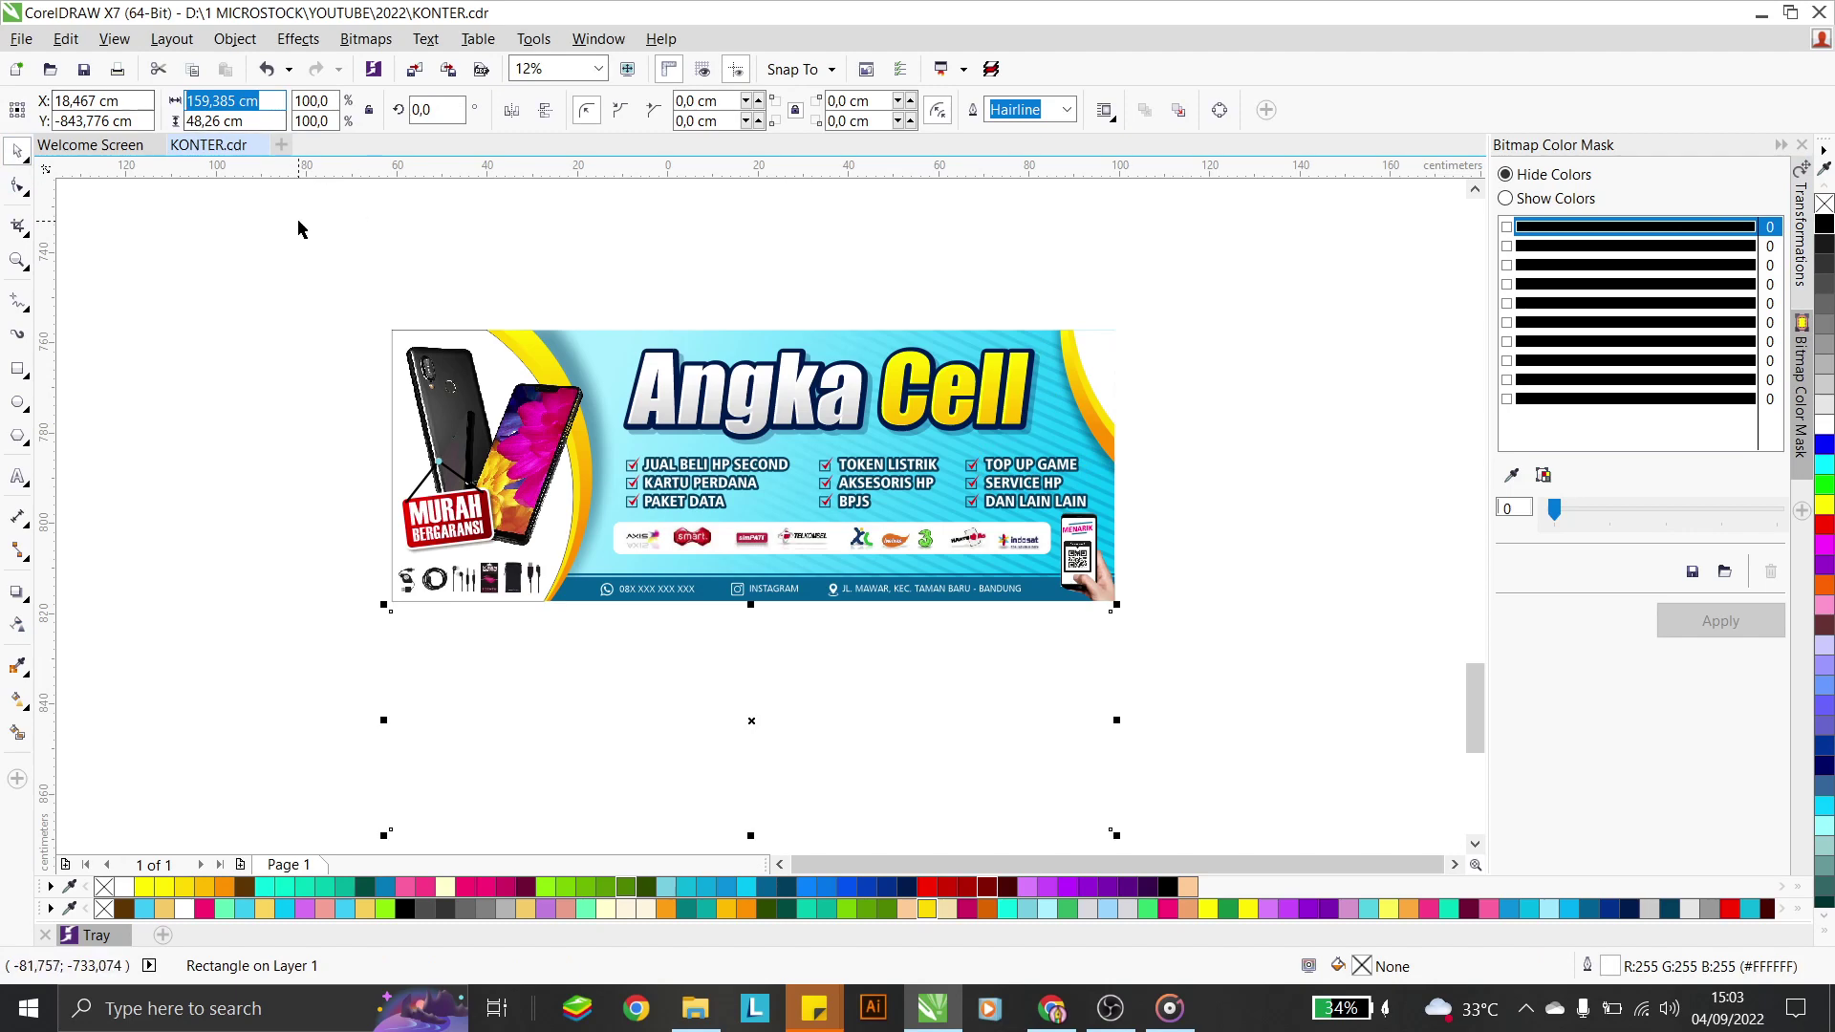
pyautogui.write('160')
pyautogui.press('Tab')
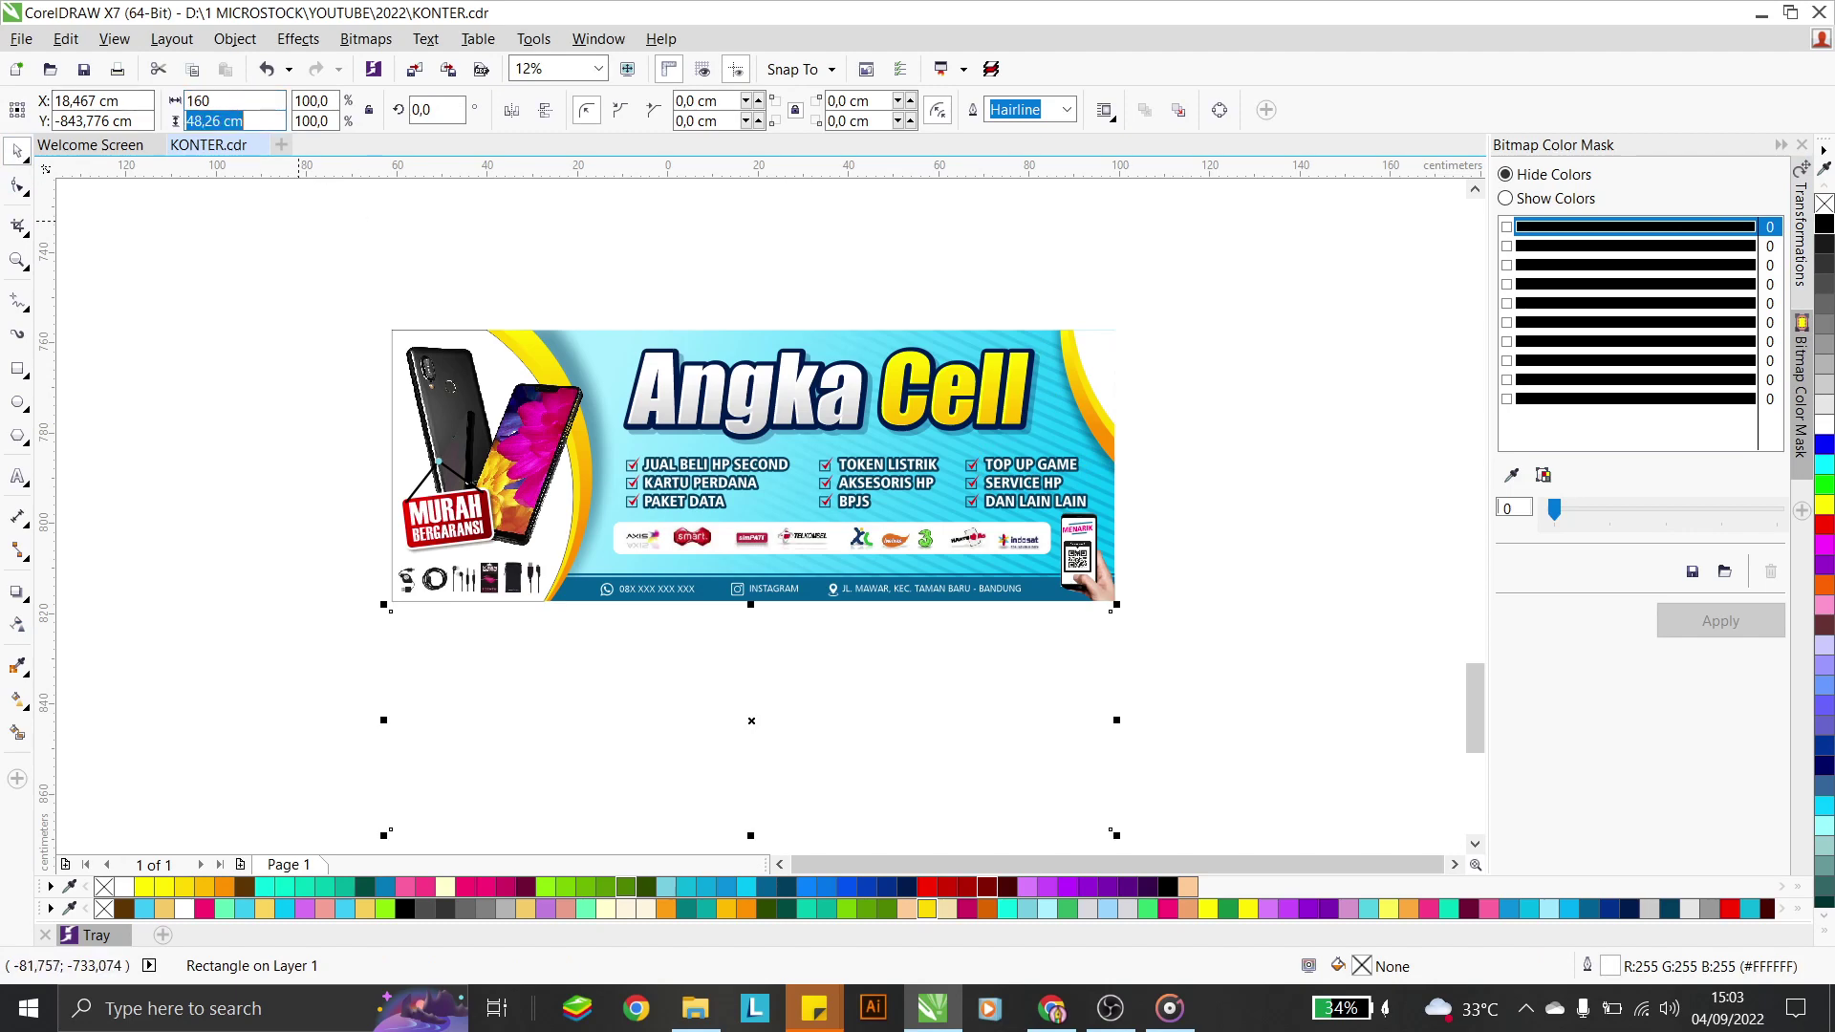
pyautogui.write('60')
pyautogui.press('Return')
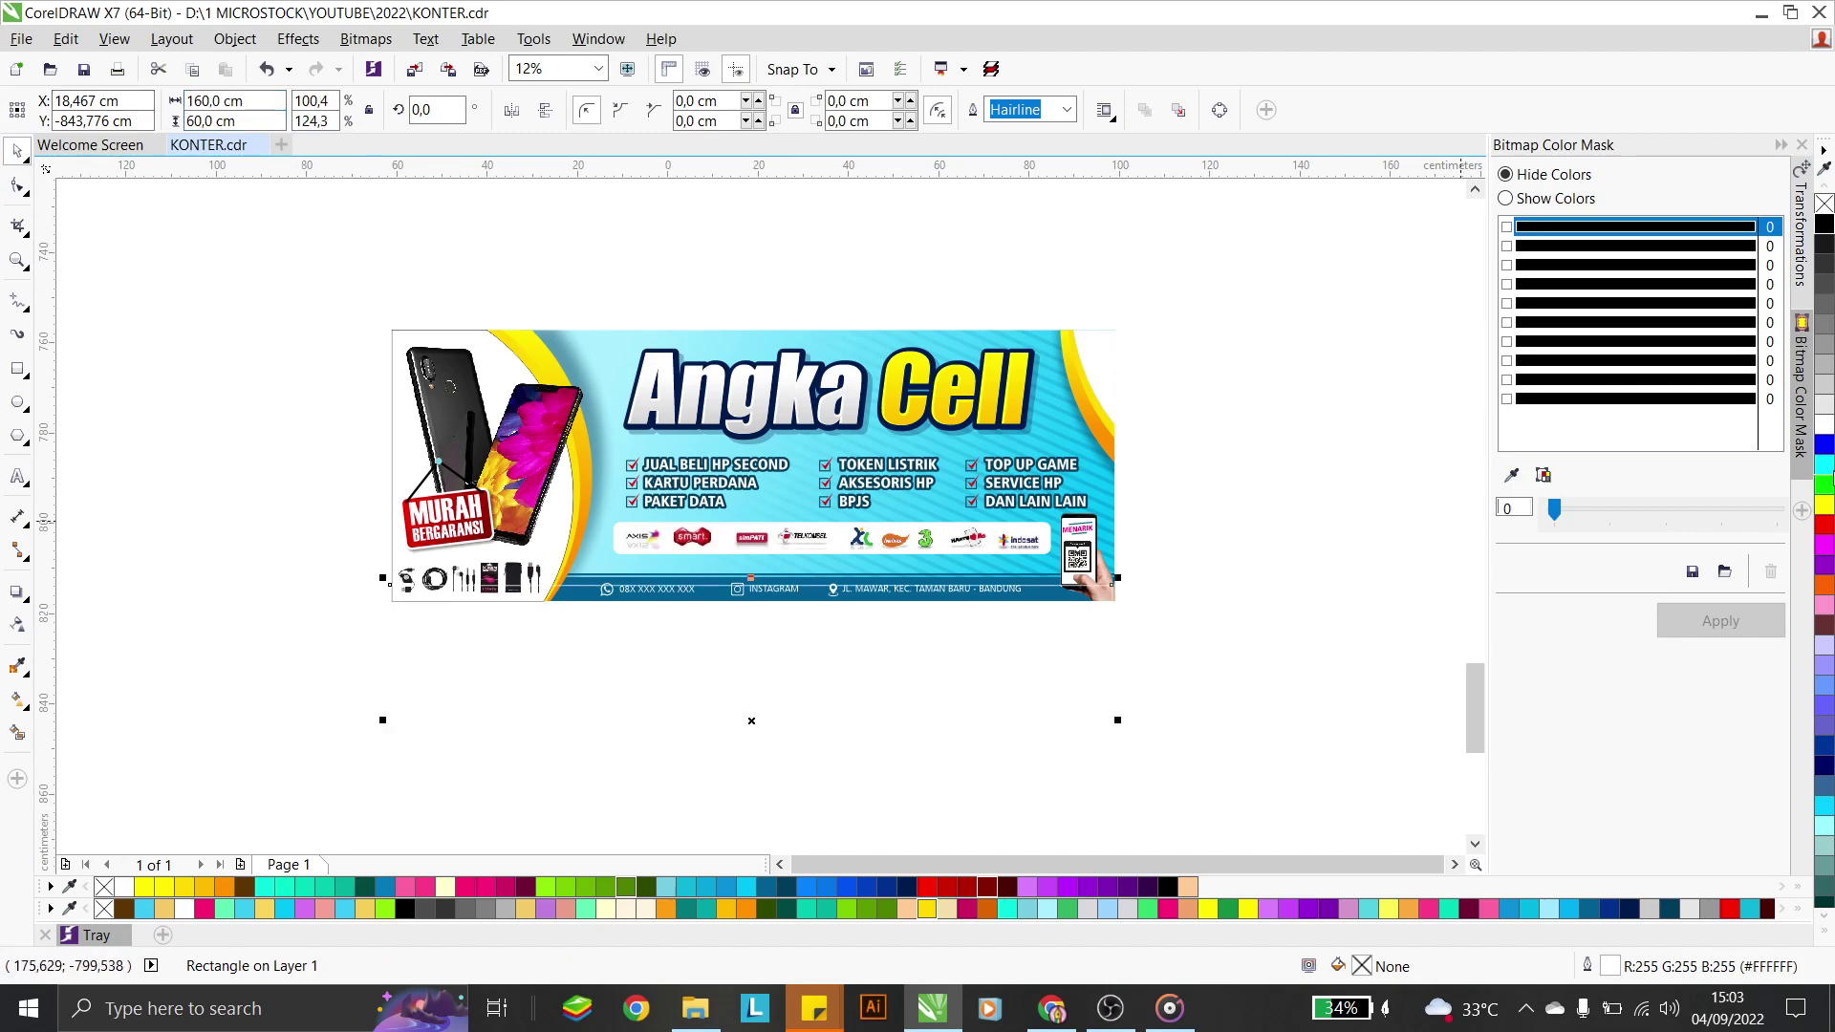
pyautogui.rightClick(1825, 224)
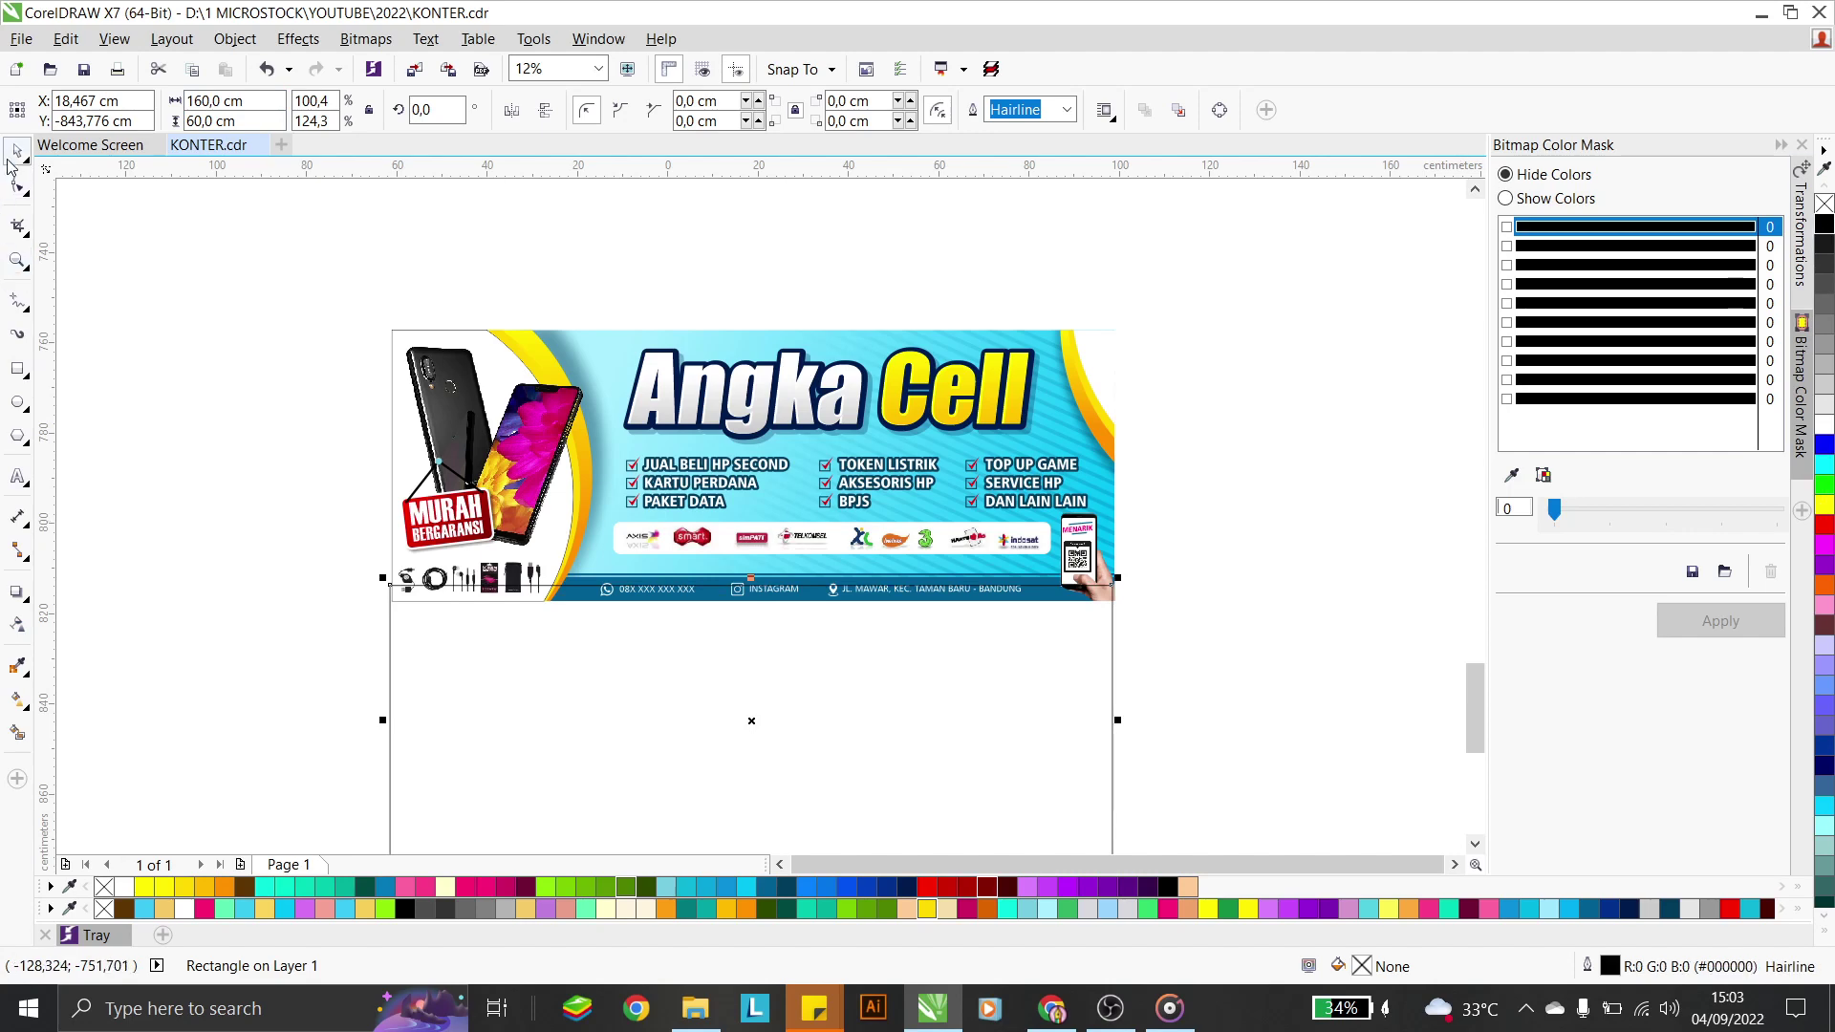
# Move the whole finished banner artwork up and place the blank rectangle just beneath it with a small gap
pyautogui.click(285, 265)
pyautogui.moveTo(285, 265); pyautogui.dragTo(1210, 645)
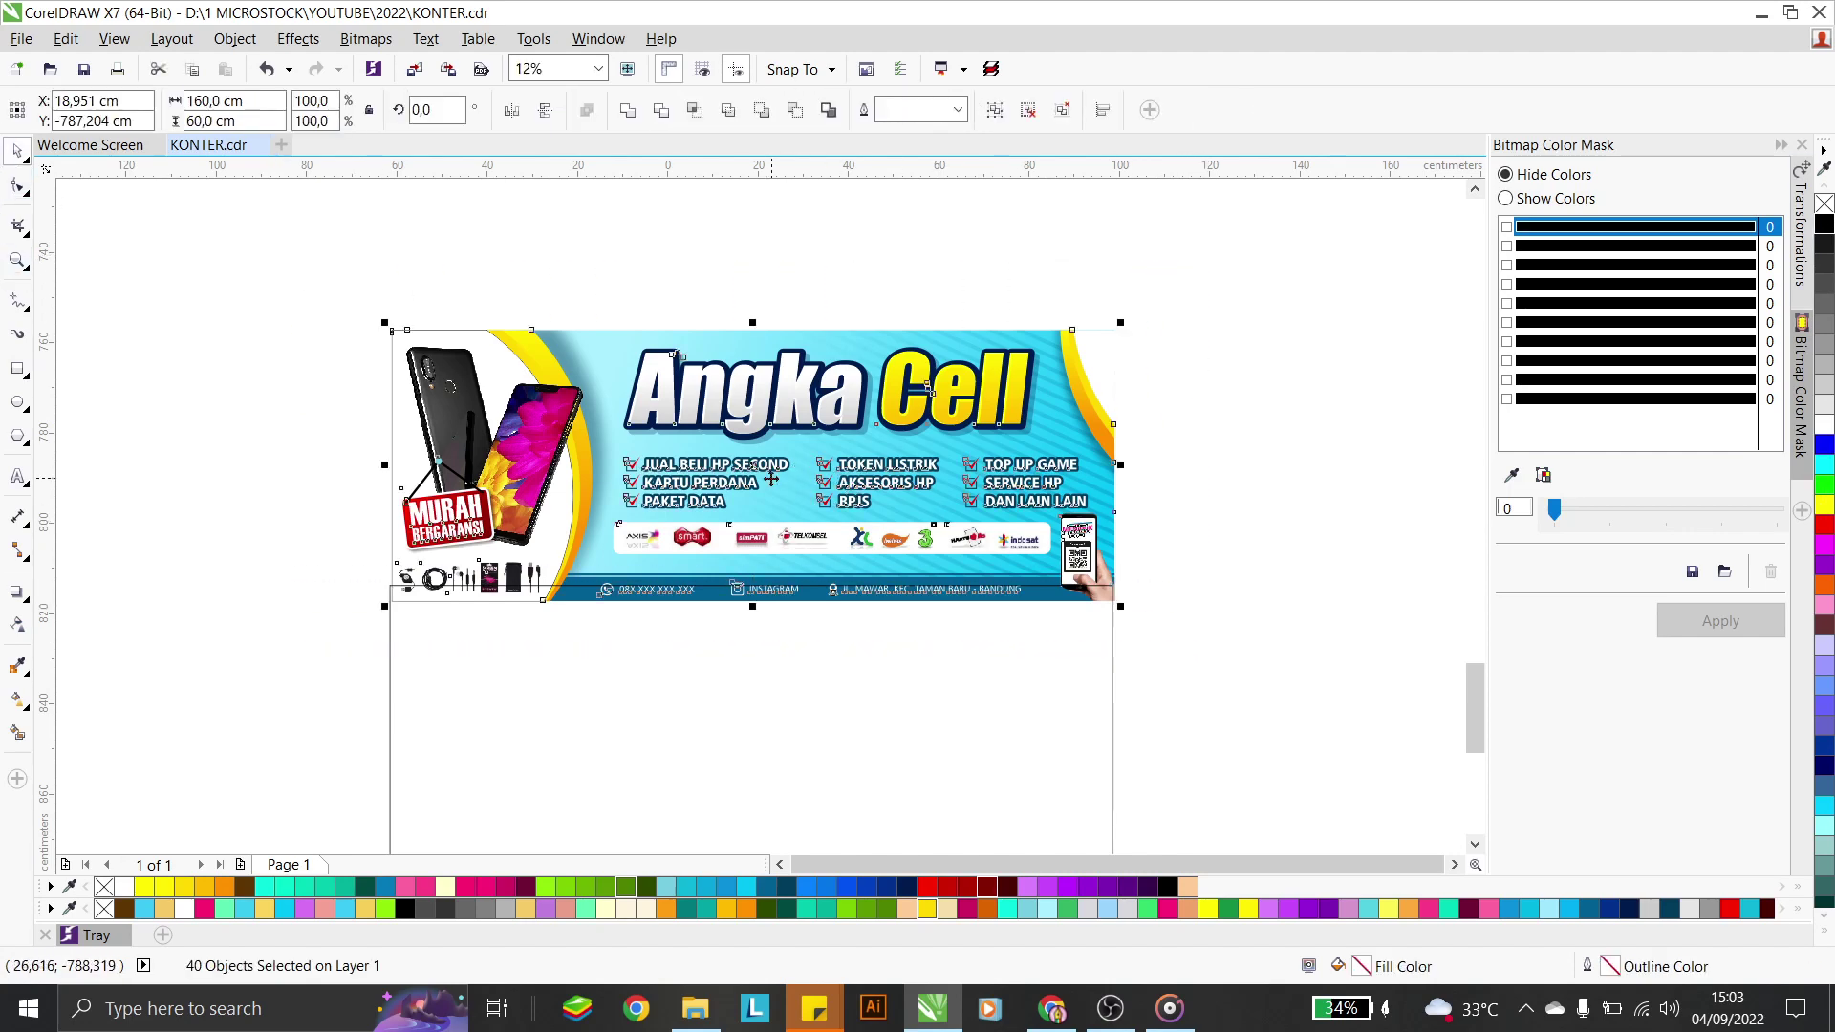
pyautogui.moveTo(750, 468); pyautogui.dragTo(751, 413)
pyautogui.click(887, 650)
pyautogui.moveTo(906, 629); pyautogui.dragTo(905, 605)
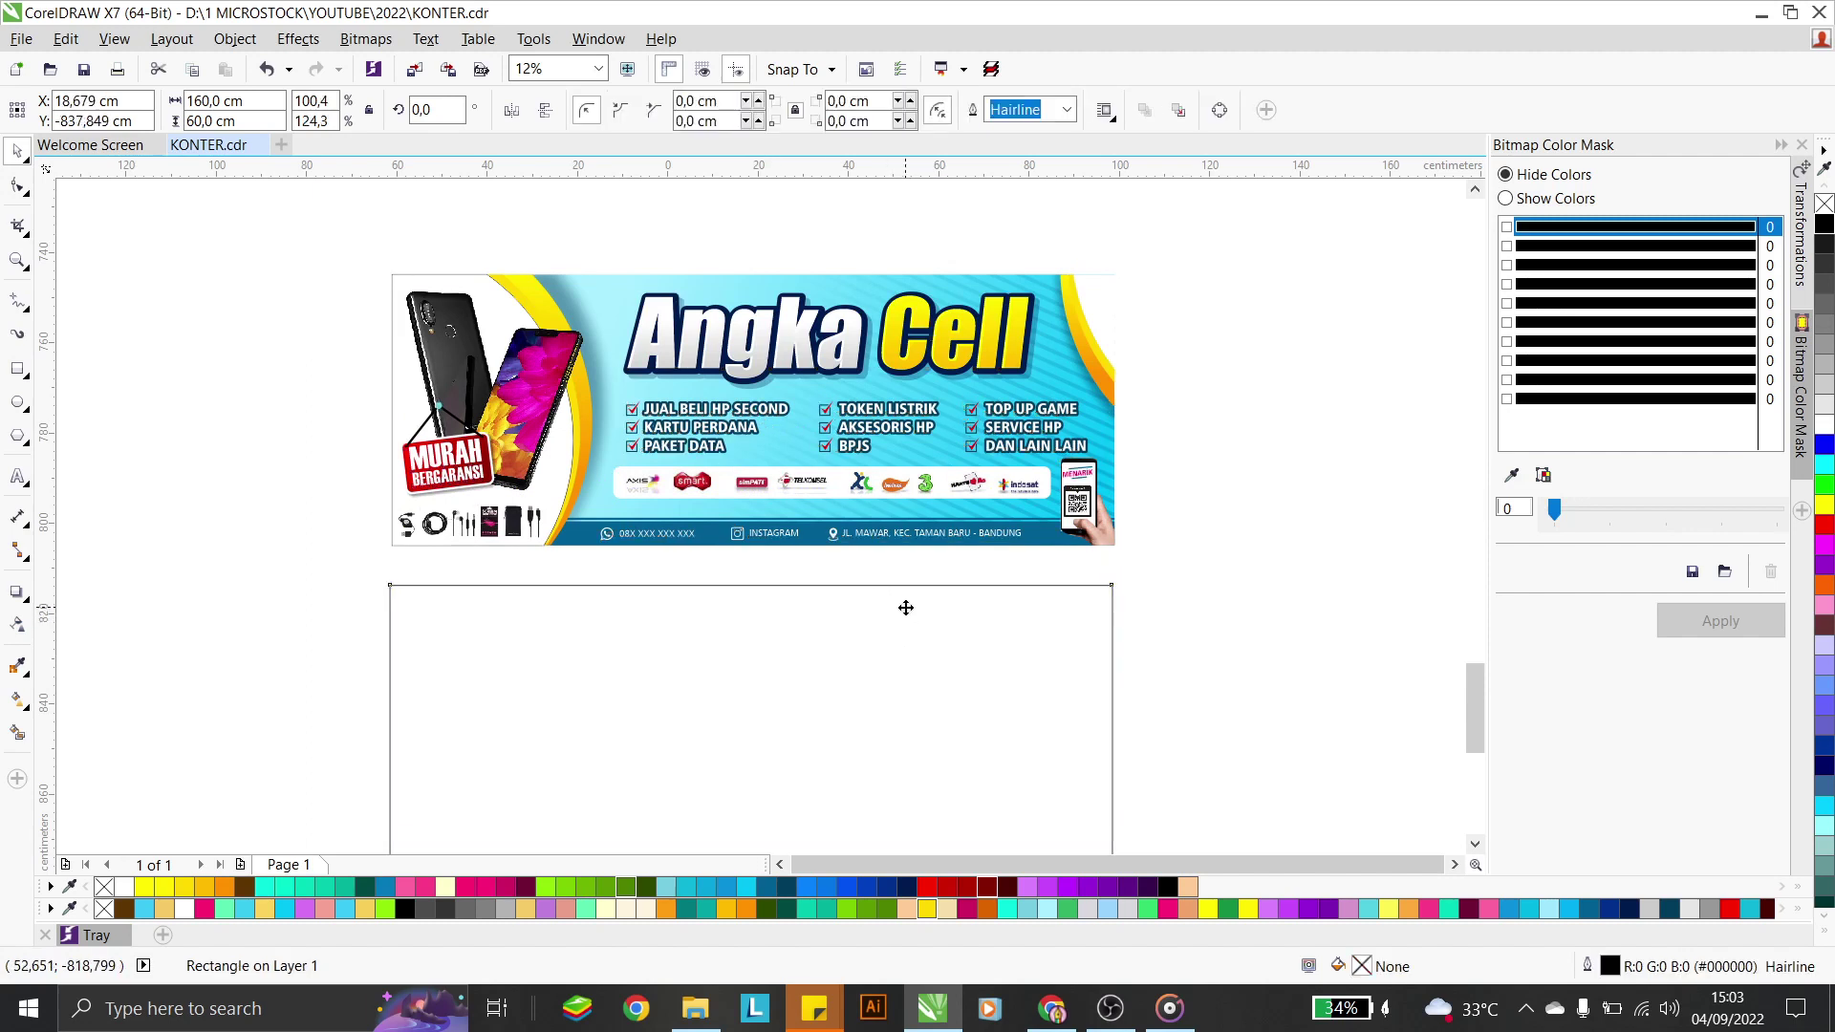
pyautogui.click(1266, 536)
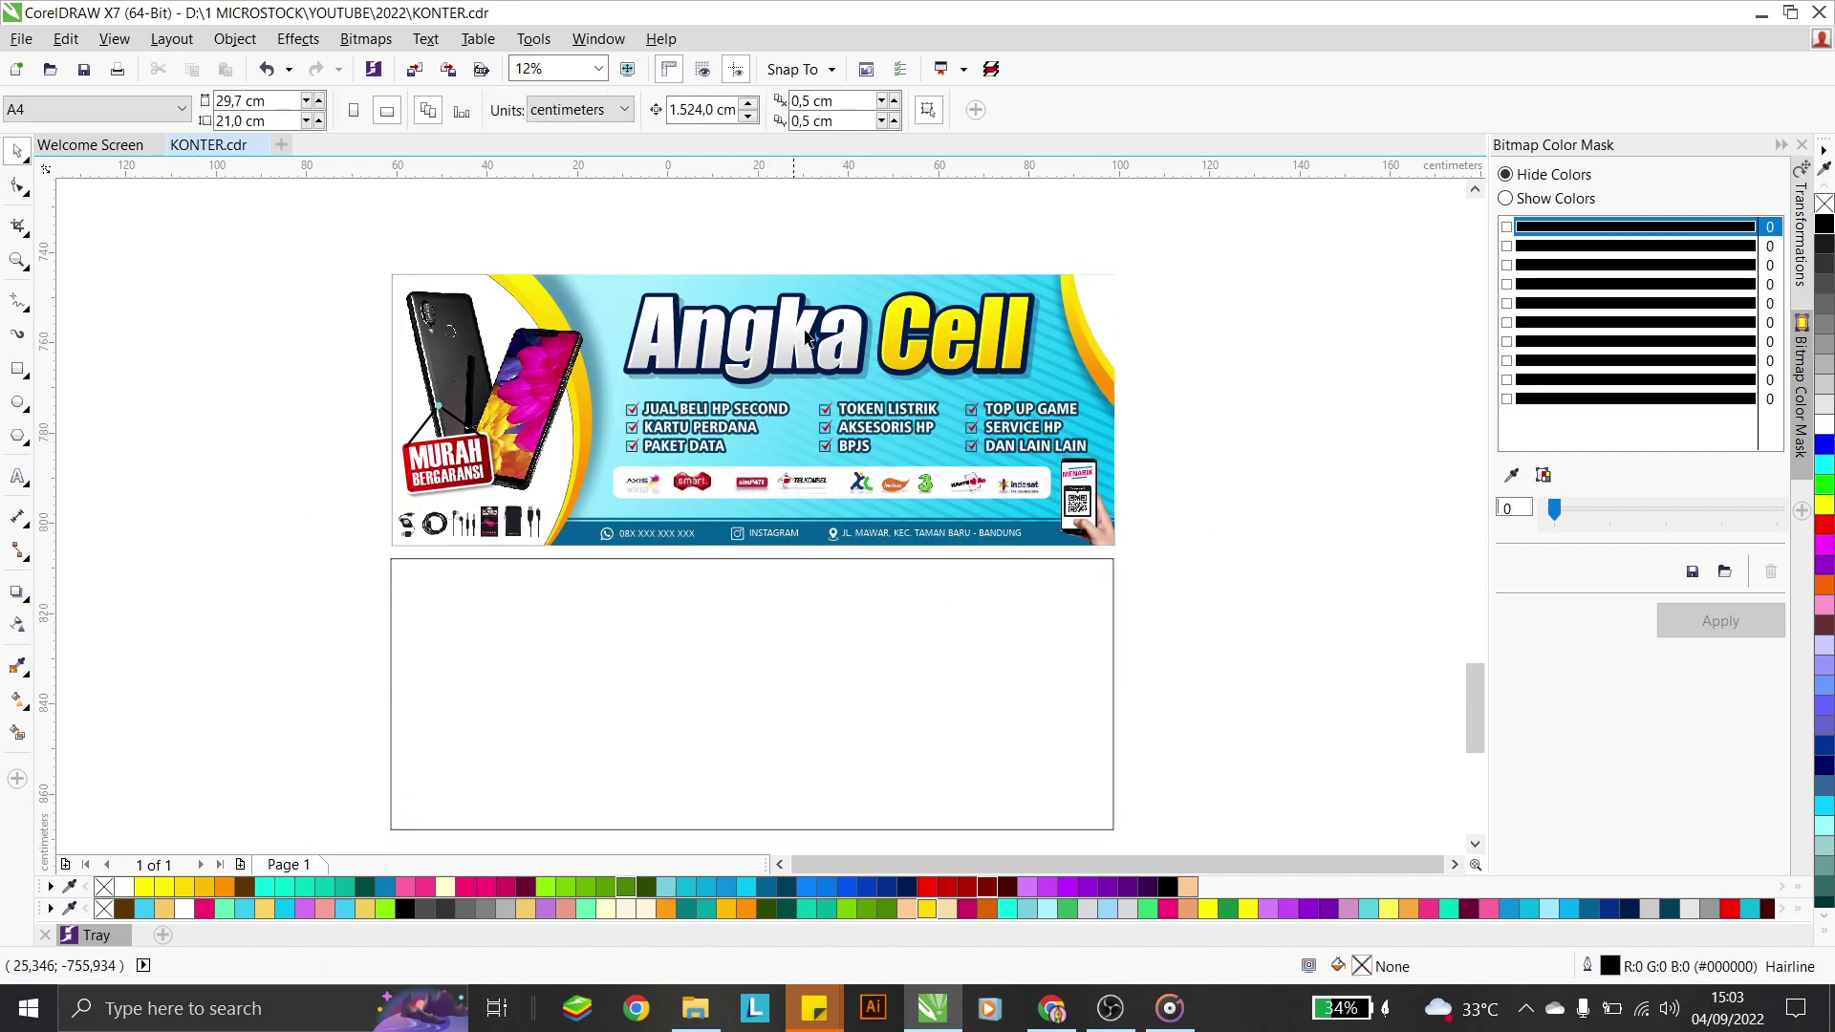
# Add the artistic text "Angka Cell" beside the blank rectangle and enlarge it to about 401 pt
pyautogui.click(18, 474)
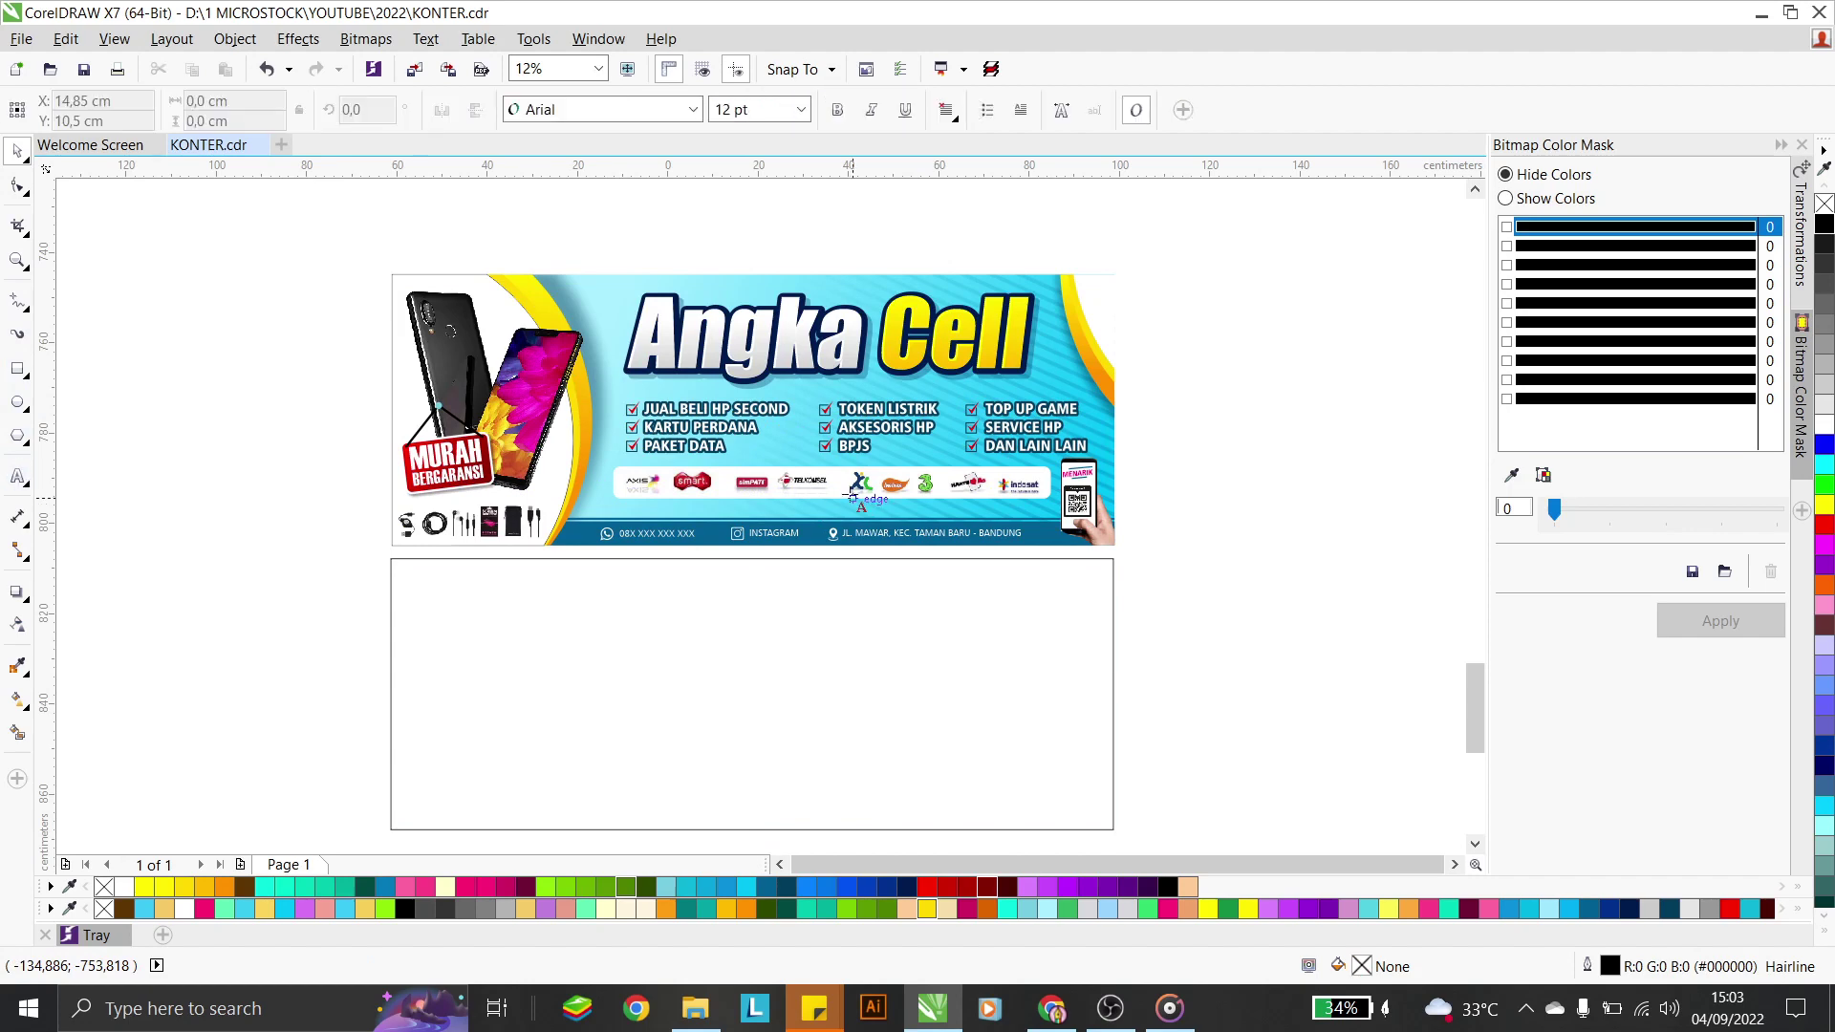
pyautogui.click(1163, 584)
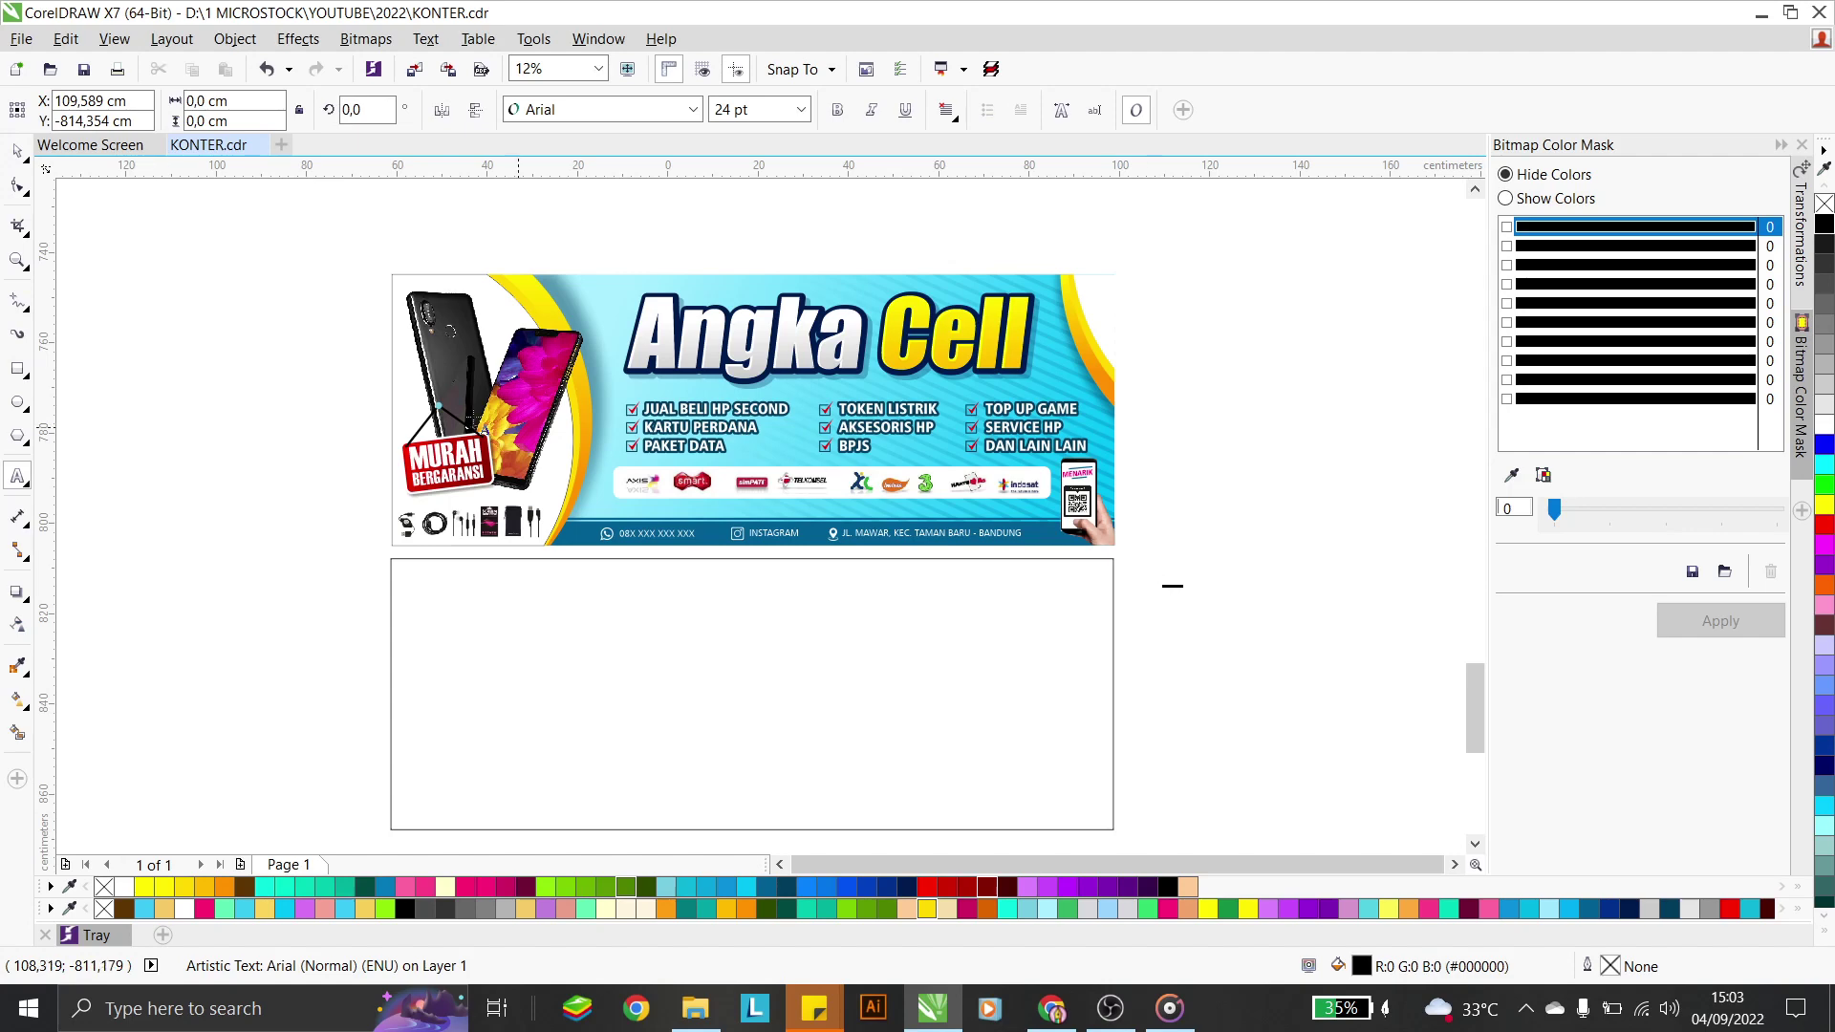
pyautogui.hotkey('ctrl', 'v')
pyautogui.click(17, 151)
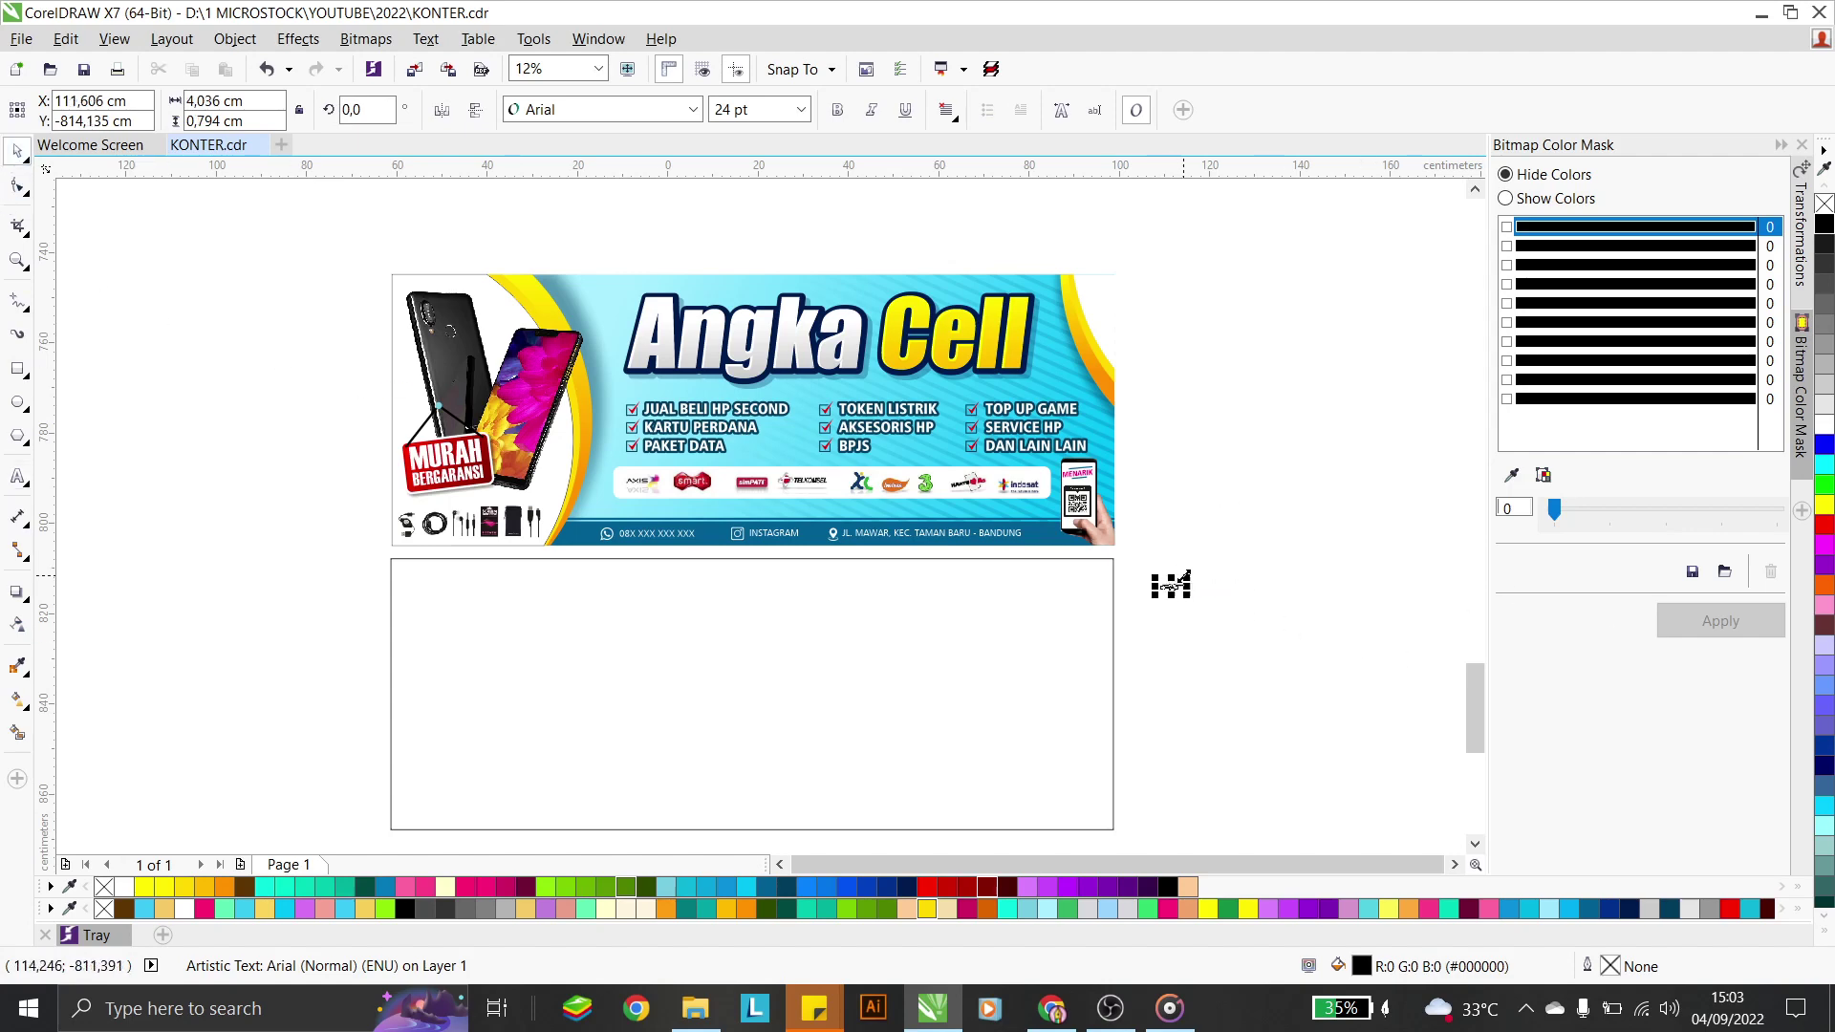
pyautogui.moveTo(1188, 576); pyautogui.dragTo(1332, 467)
# Duplicate the plain "Angka Cell" text just below itself and replace the copy's wording with "JUAL BELI HP SECOND"
pyautogui.moveTo(1191, 595); pyautogui.dragTo(1331, 643)
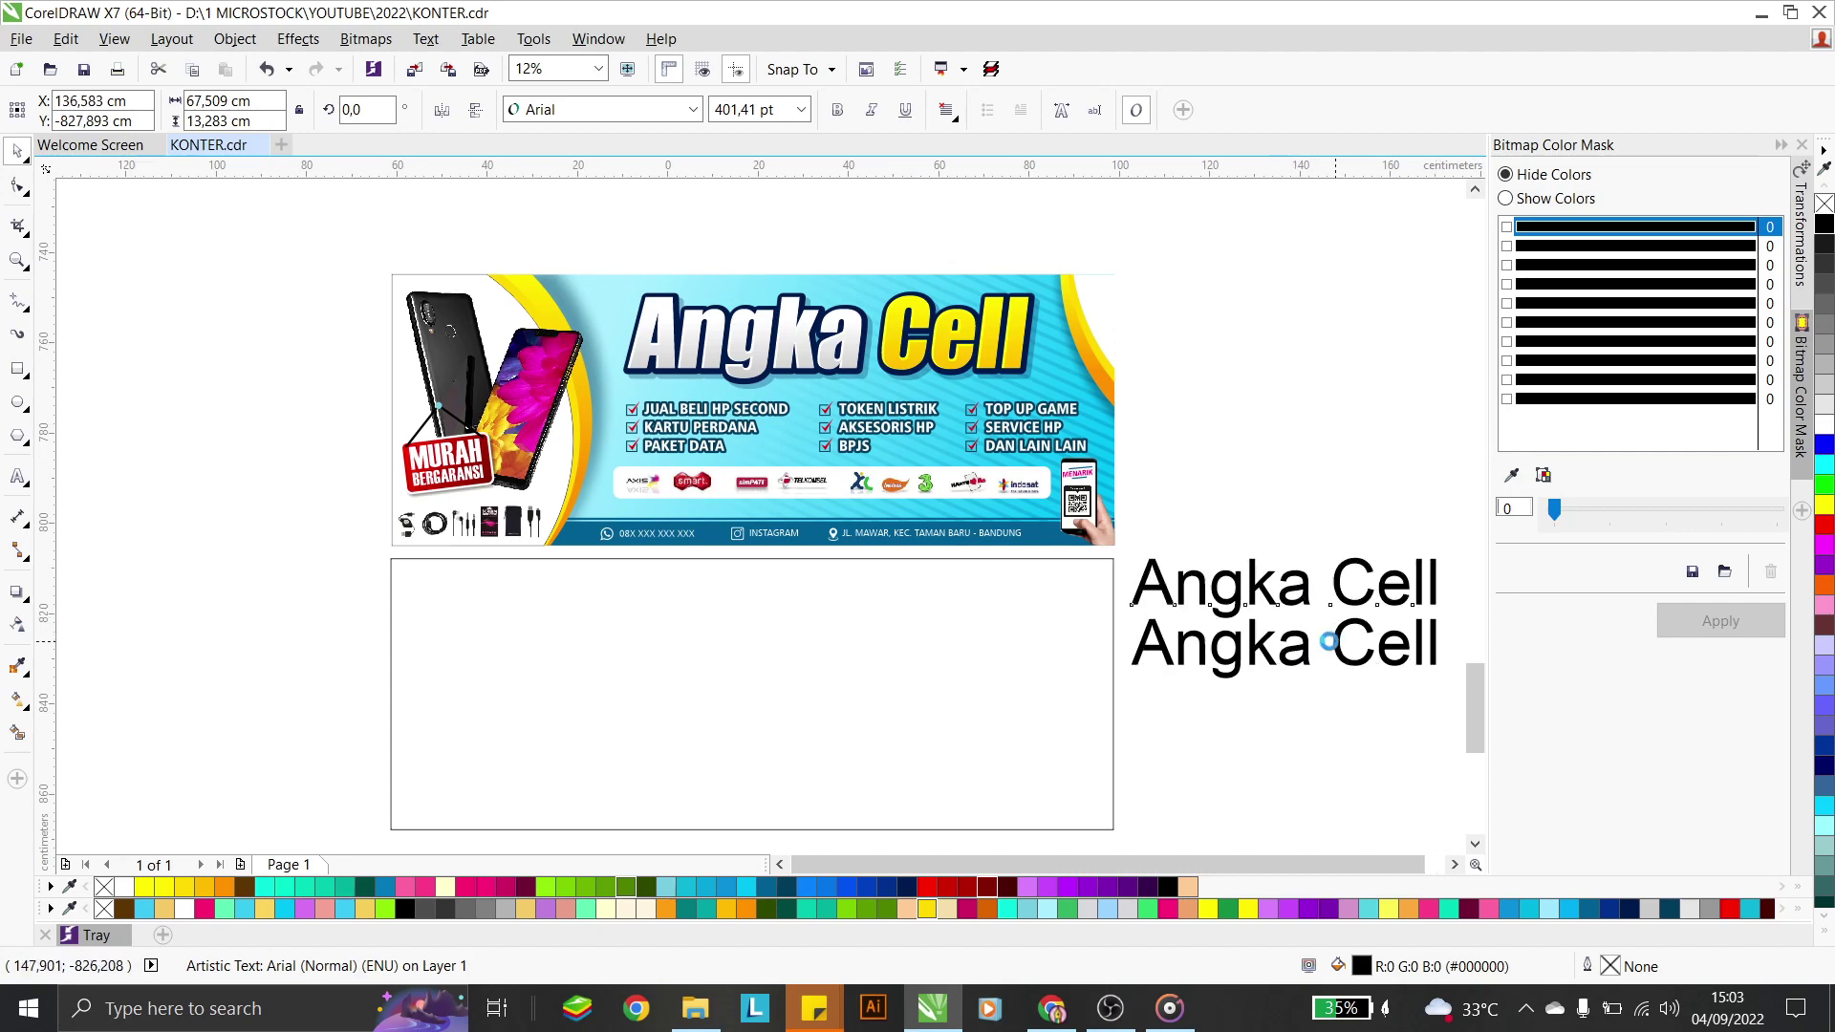
pyautogui.hotkey('ctrl', 'a')
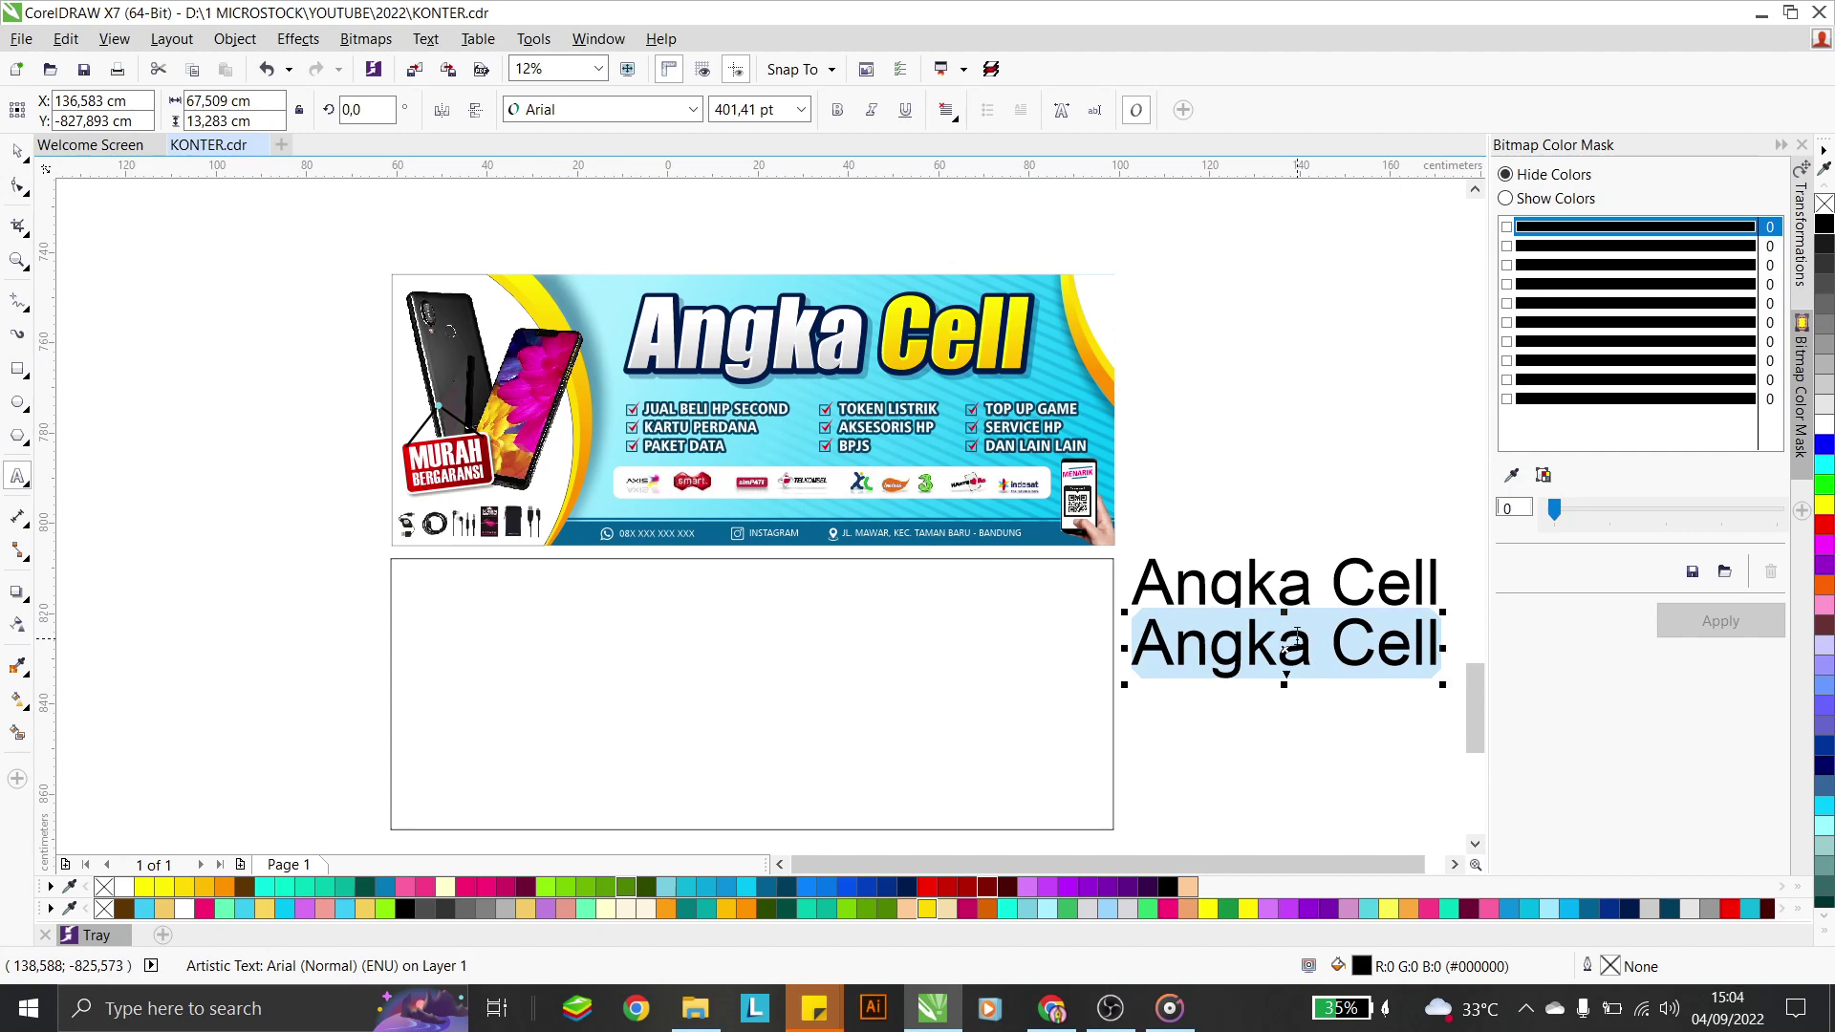
pyautogui.write('jual')
pyautogui.press('BackSpace')
pyautogui.press('BackSpace')
pyautogui.press('BackSpace')
pyautogui.press('BackSpace')
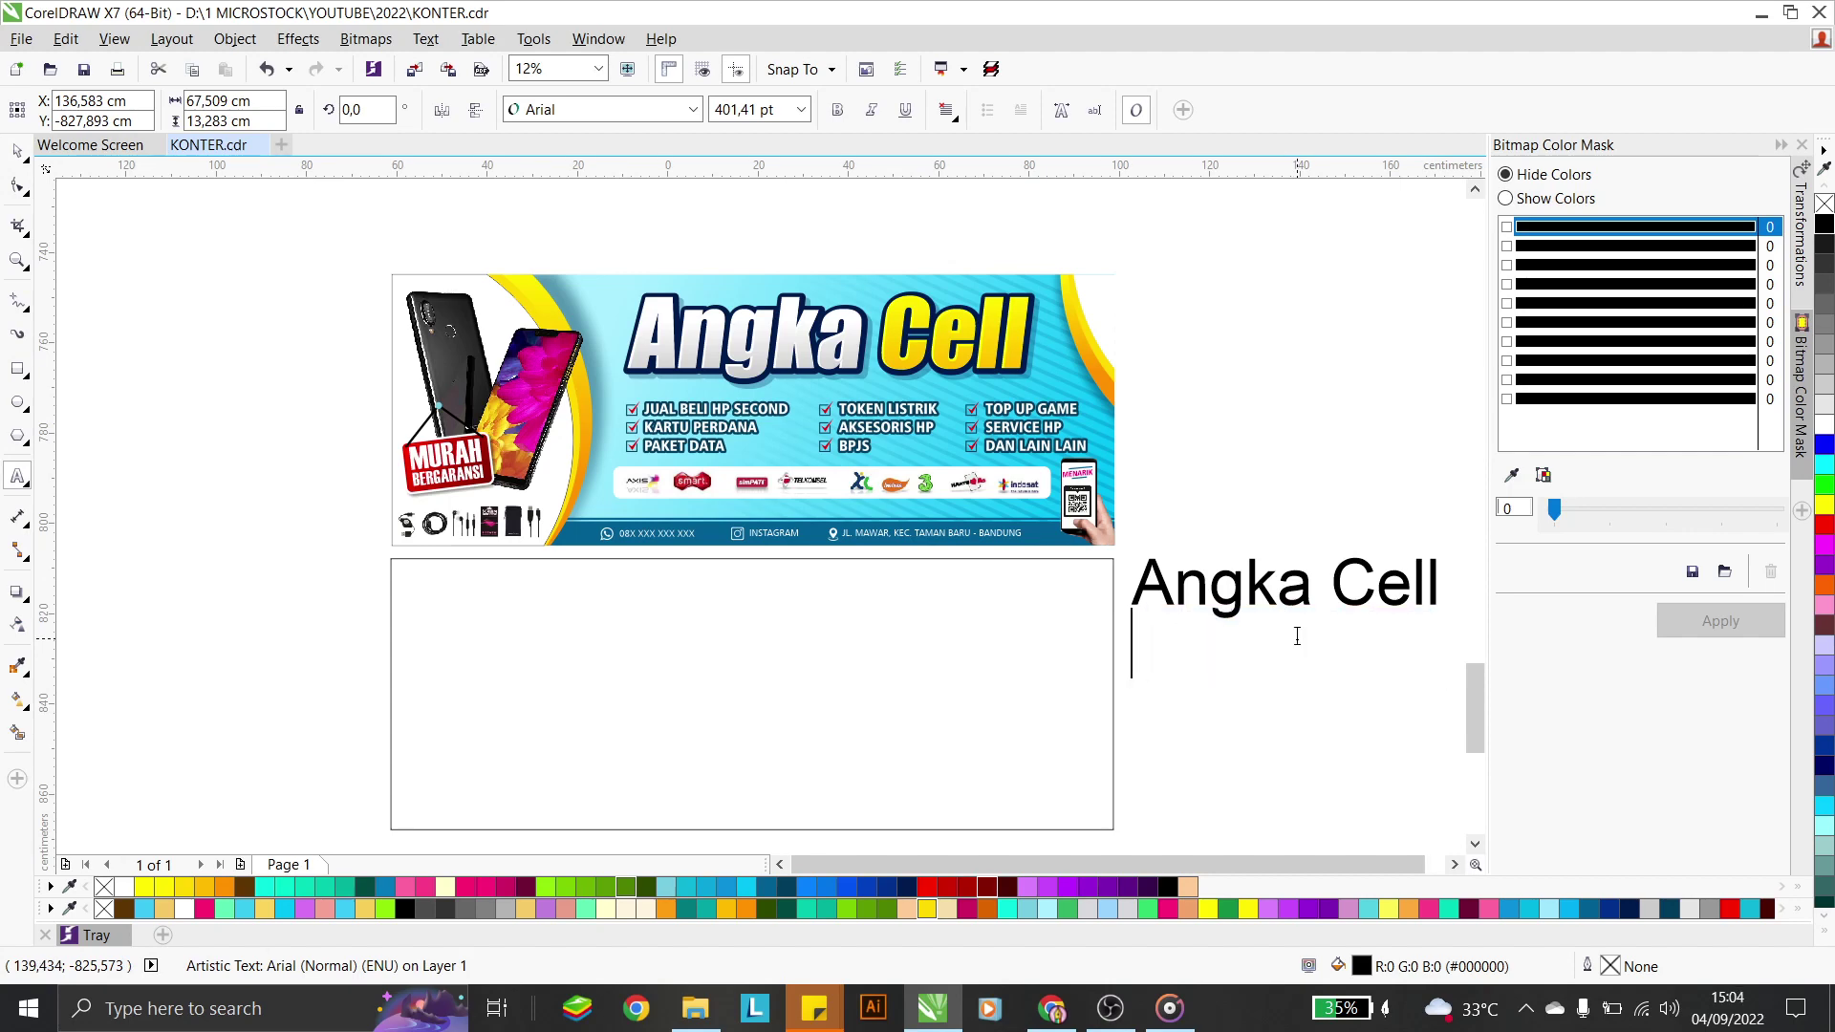
pyautogui.write('J')
pyautogui.press('capslock')
pyautogui.write('UAL ')
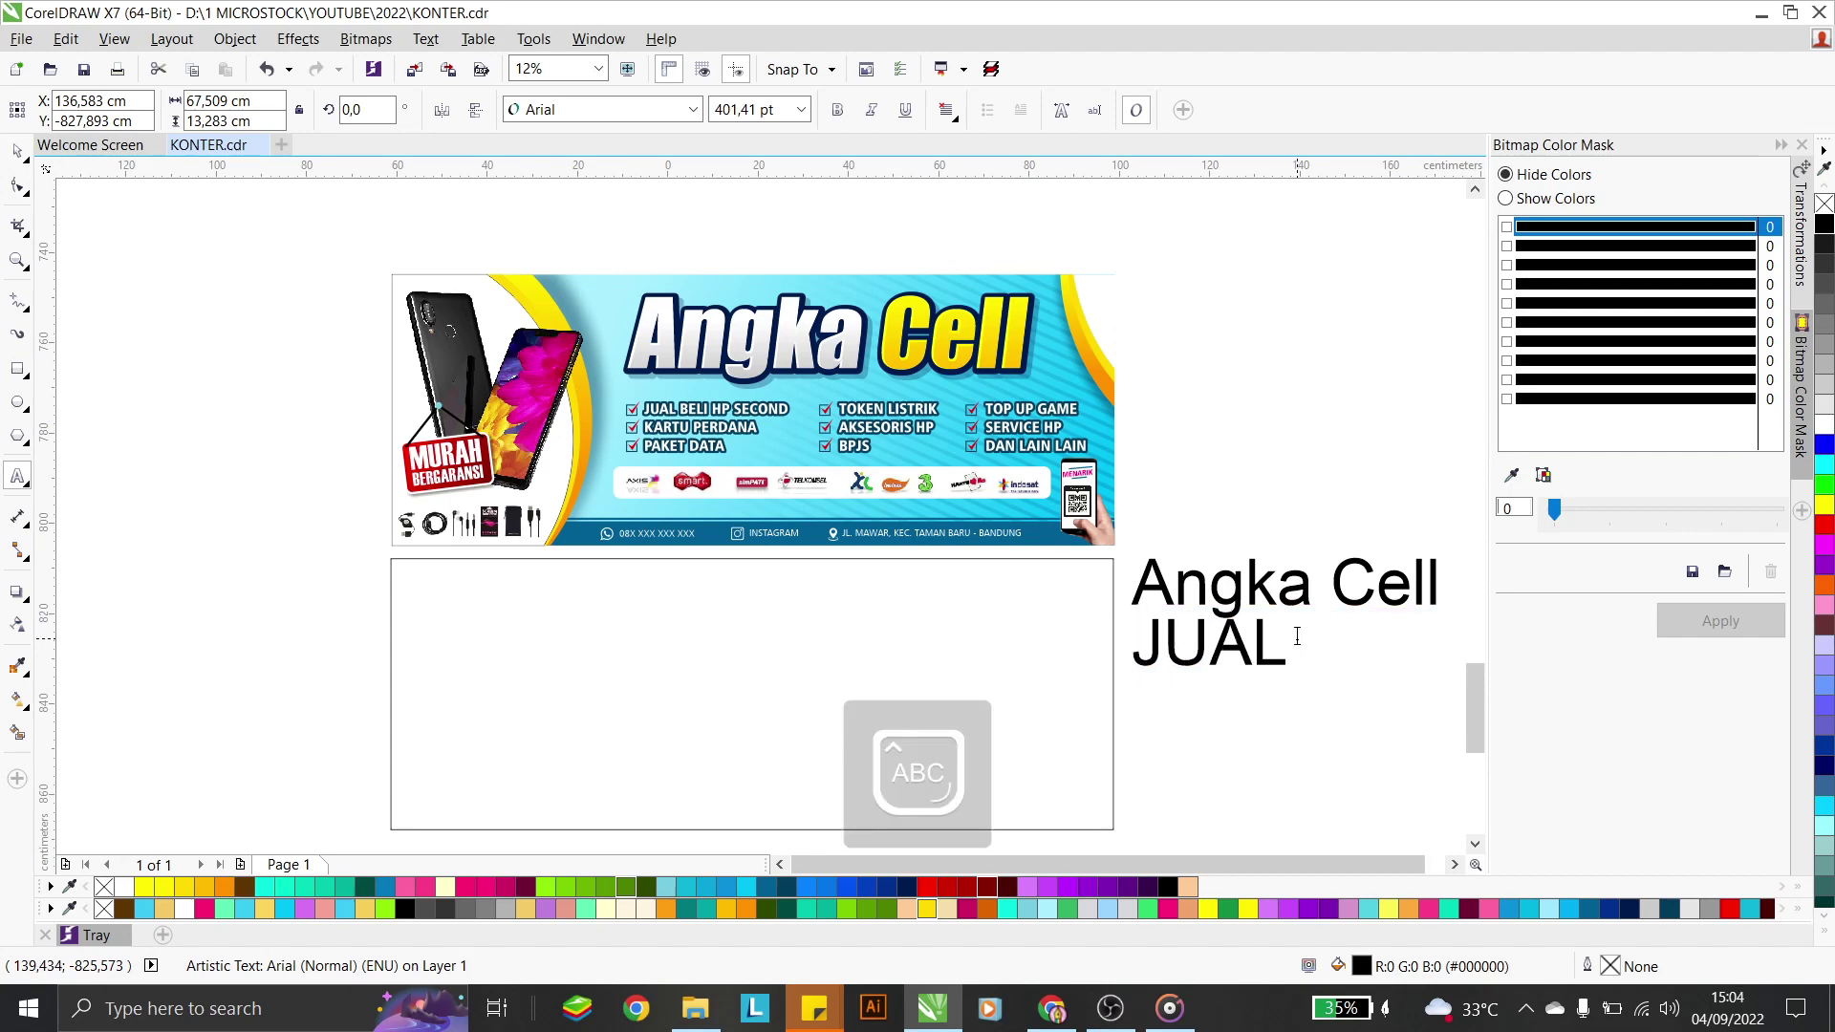
pyautogui.write('BELI HP')
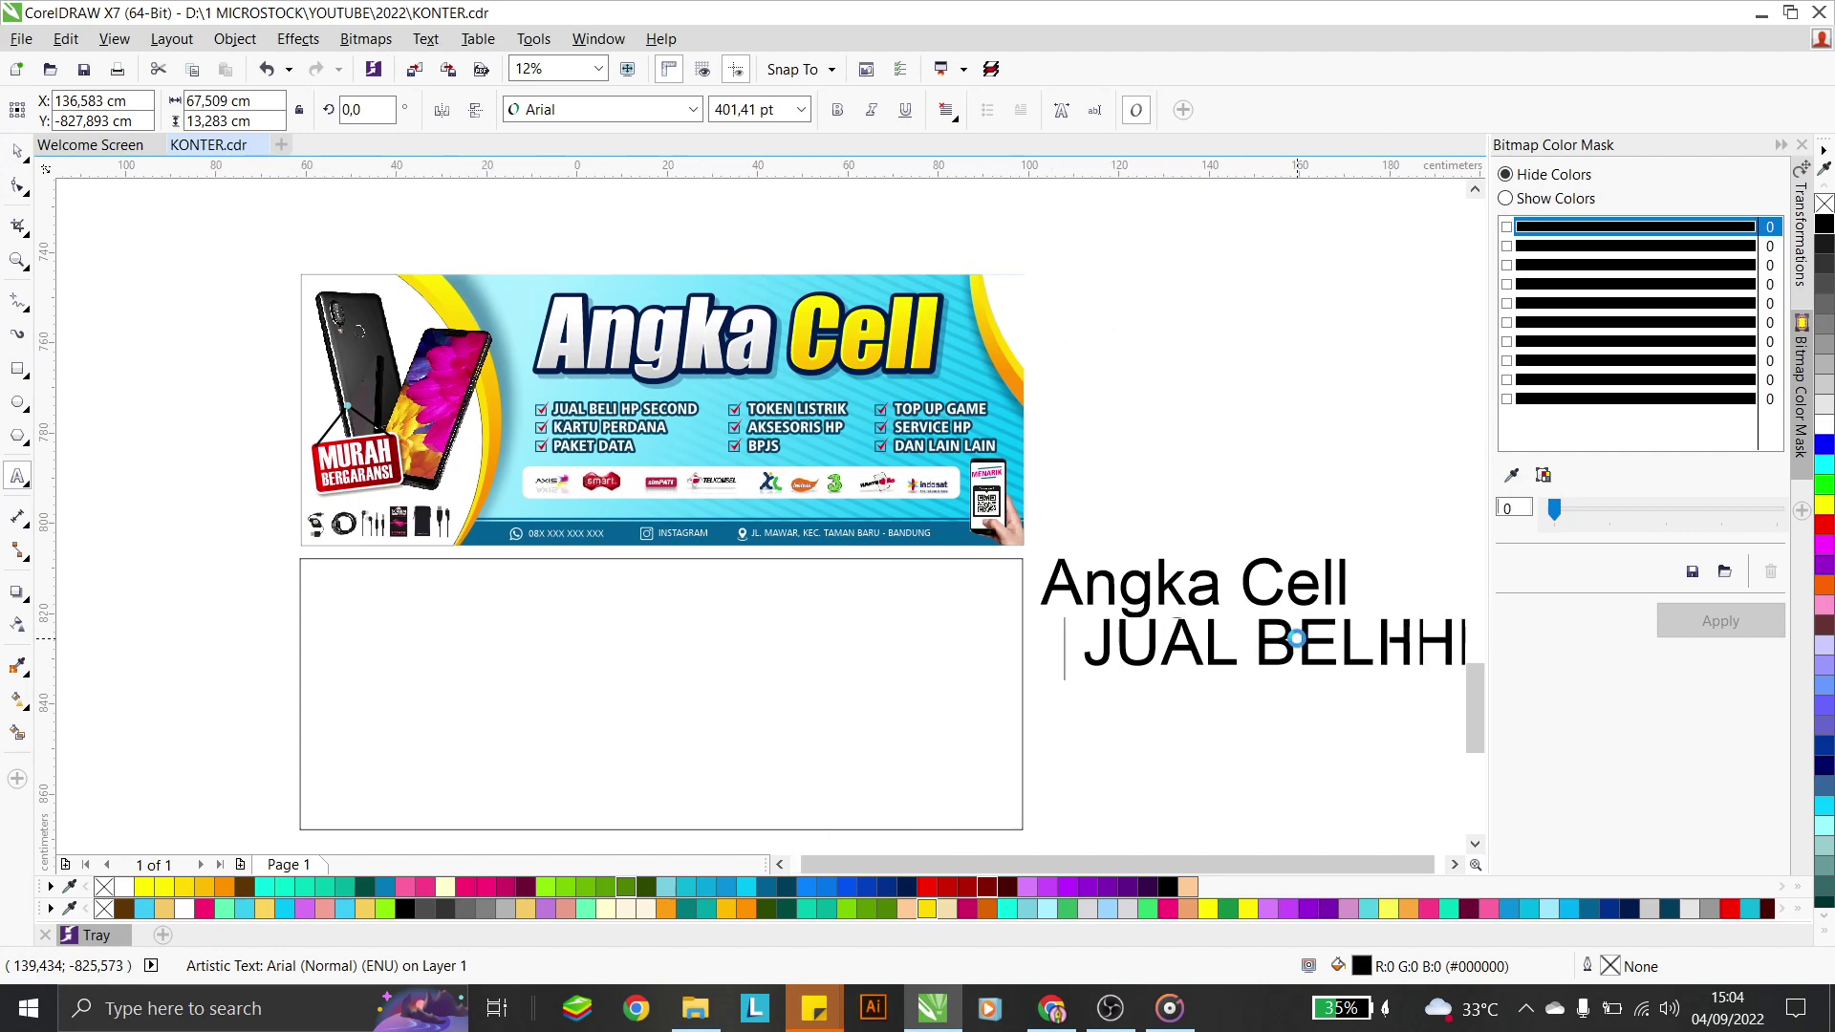
pyautogui.write(' SECOND')
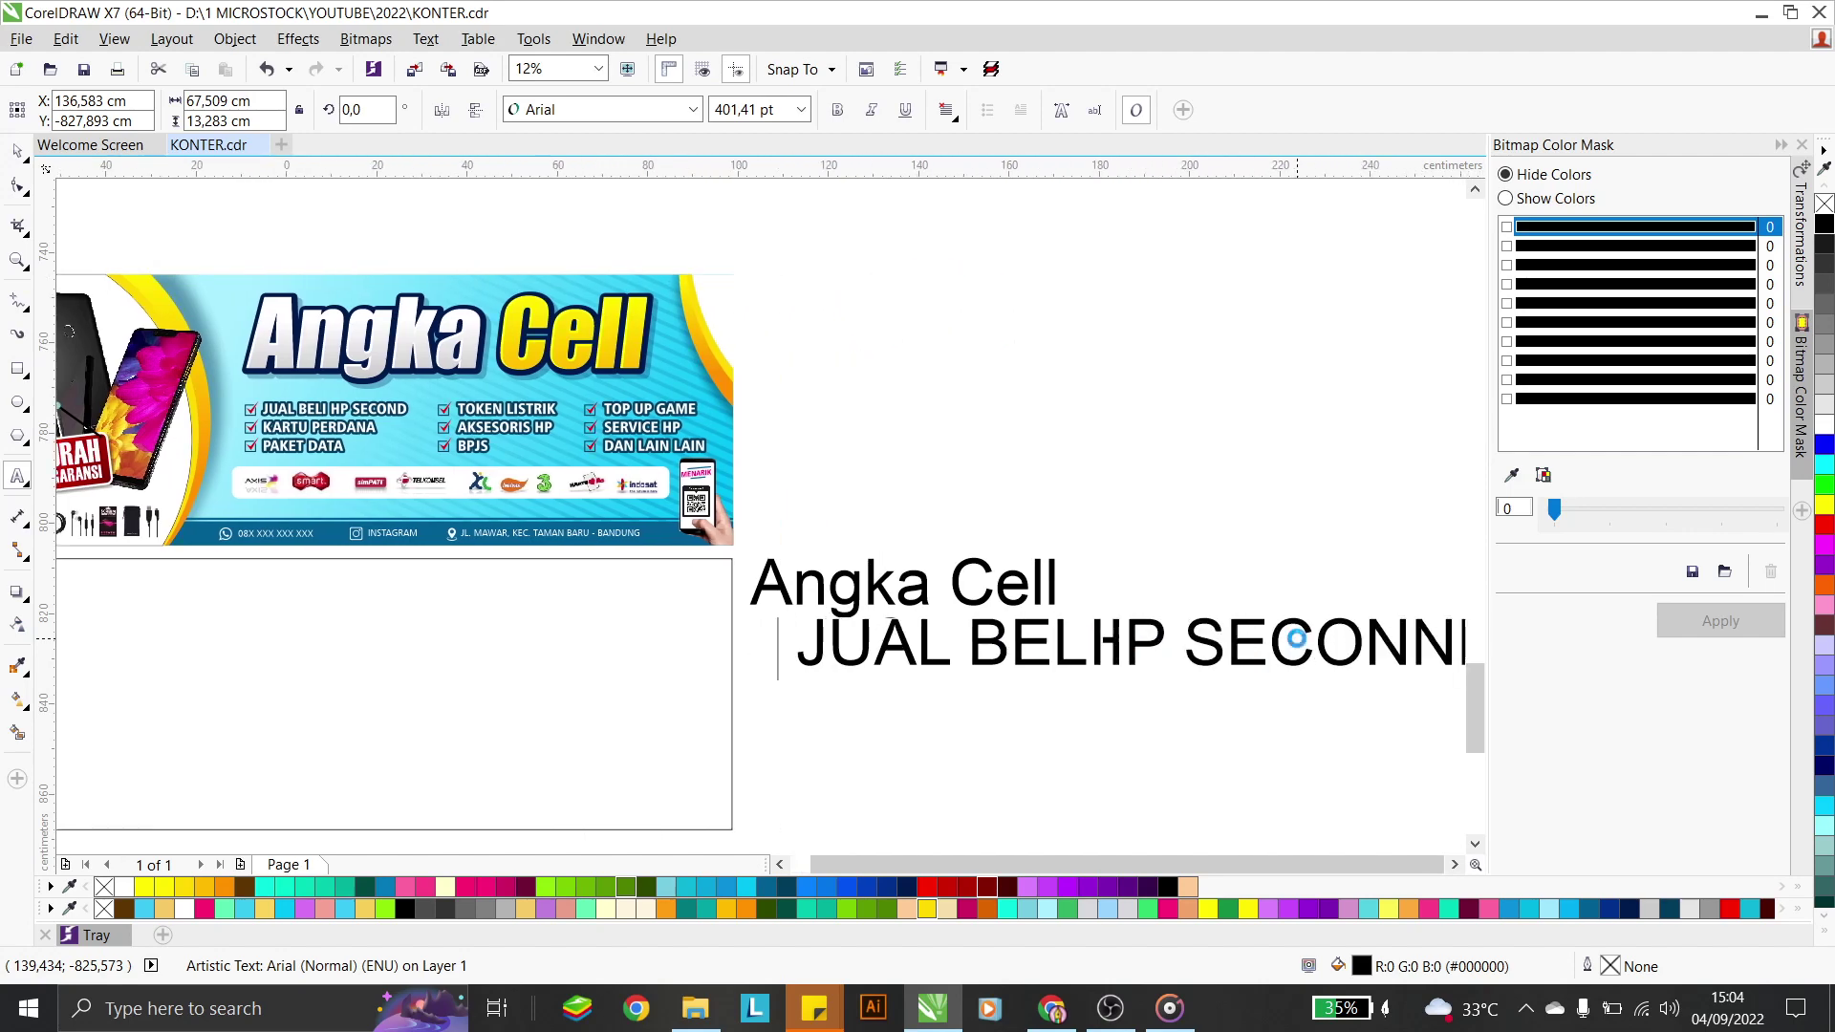
# Add the lines "KARTU PERDANA" and "PAKET DATA" under "JUAL BELI HP SECOND" in the same text object
pyautogui.press('Return')
pyautogui.write('KARTU')
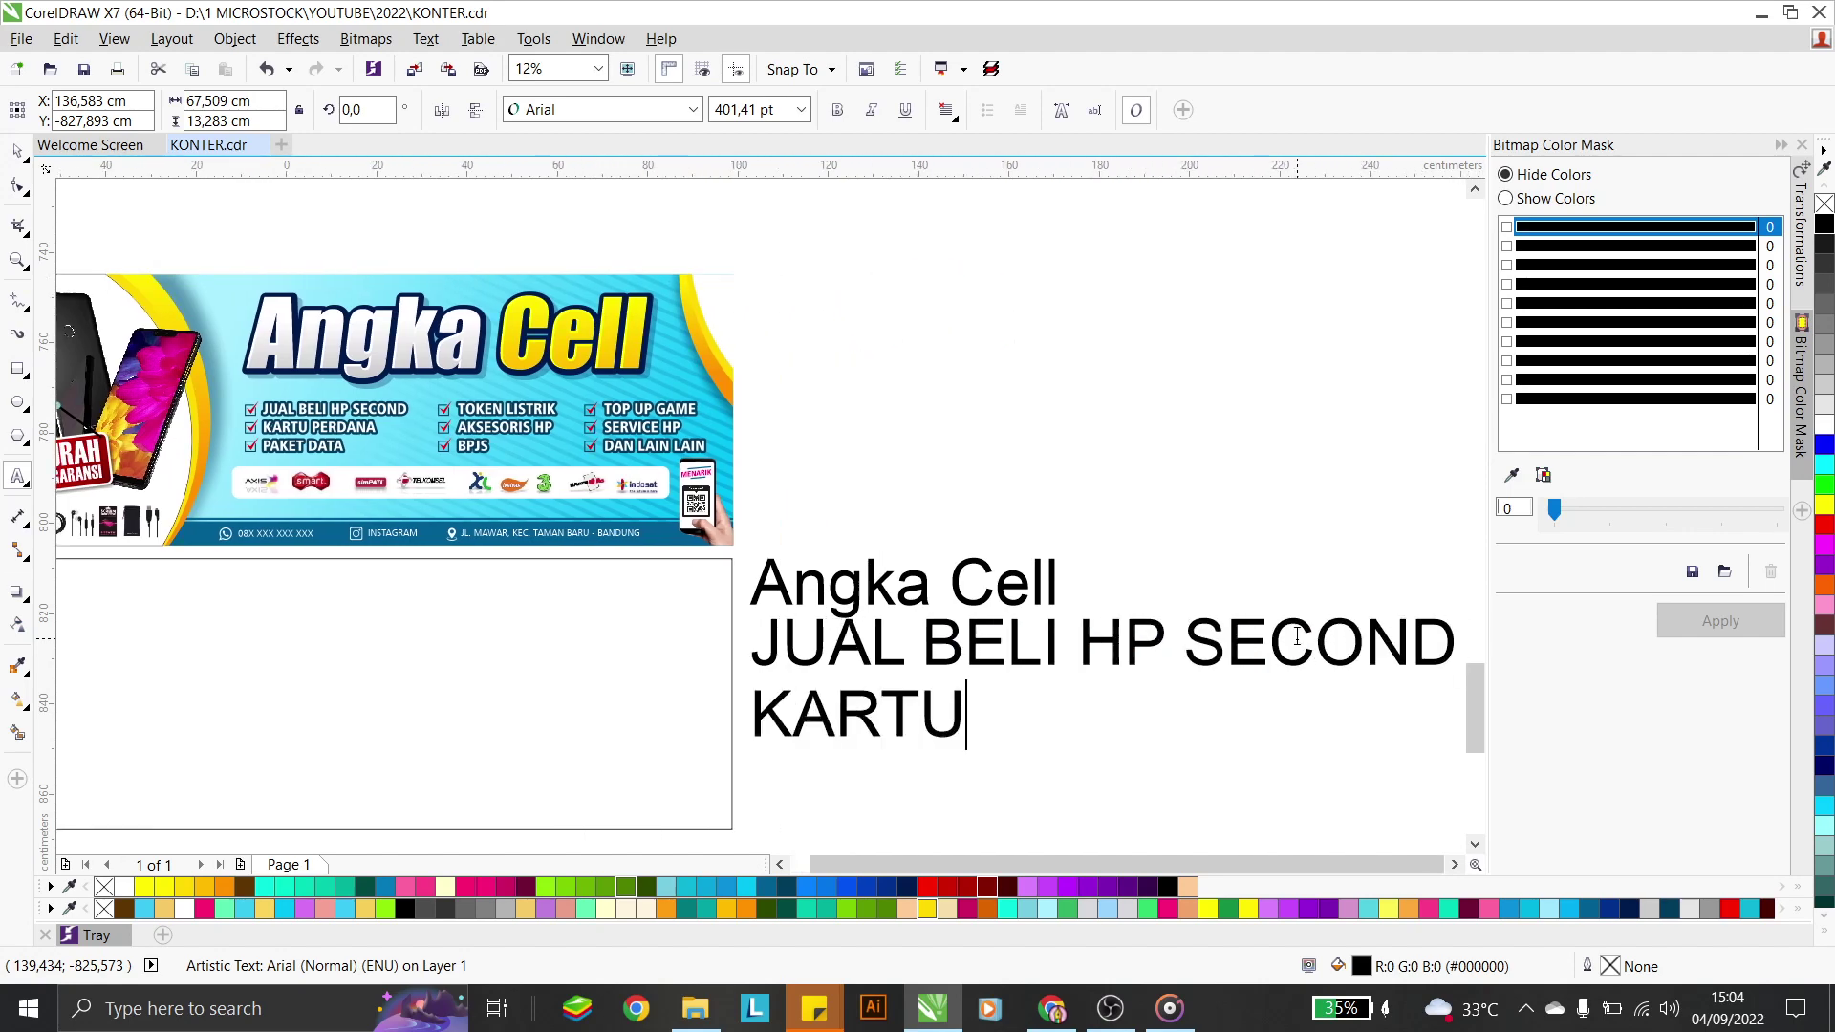
pyautogui.write(' PERDANA')
pyautogui.press('Return')
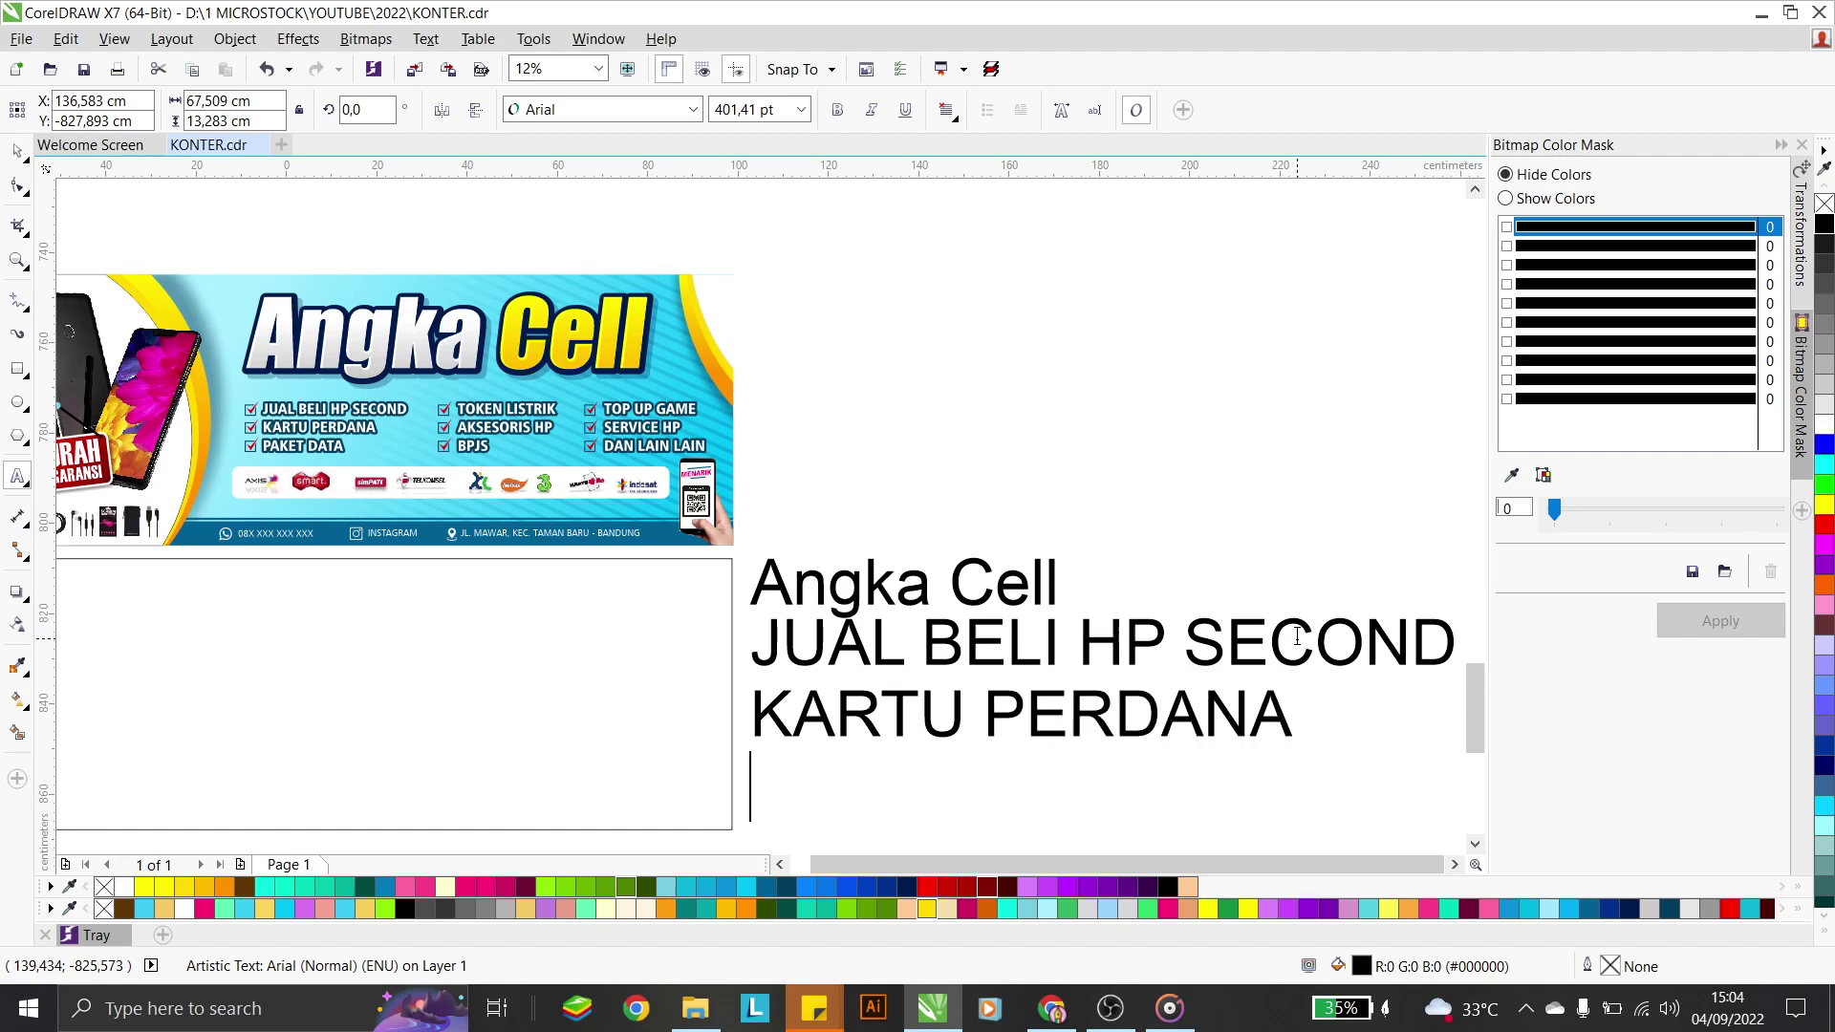
pyautogui.write('PAKET DA')
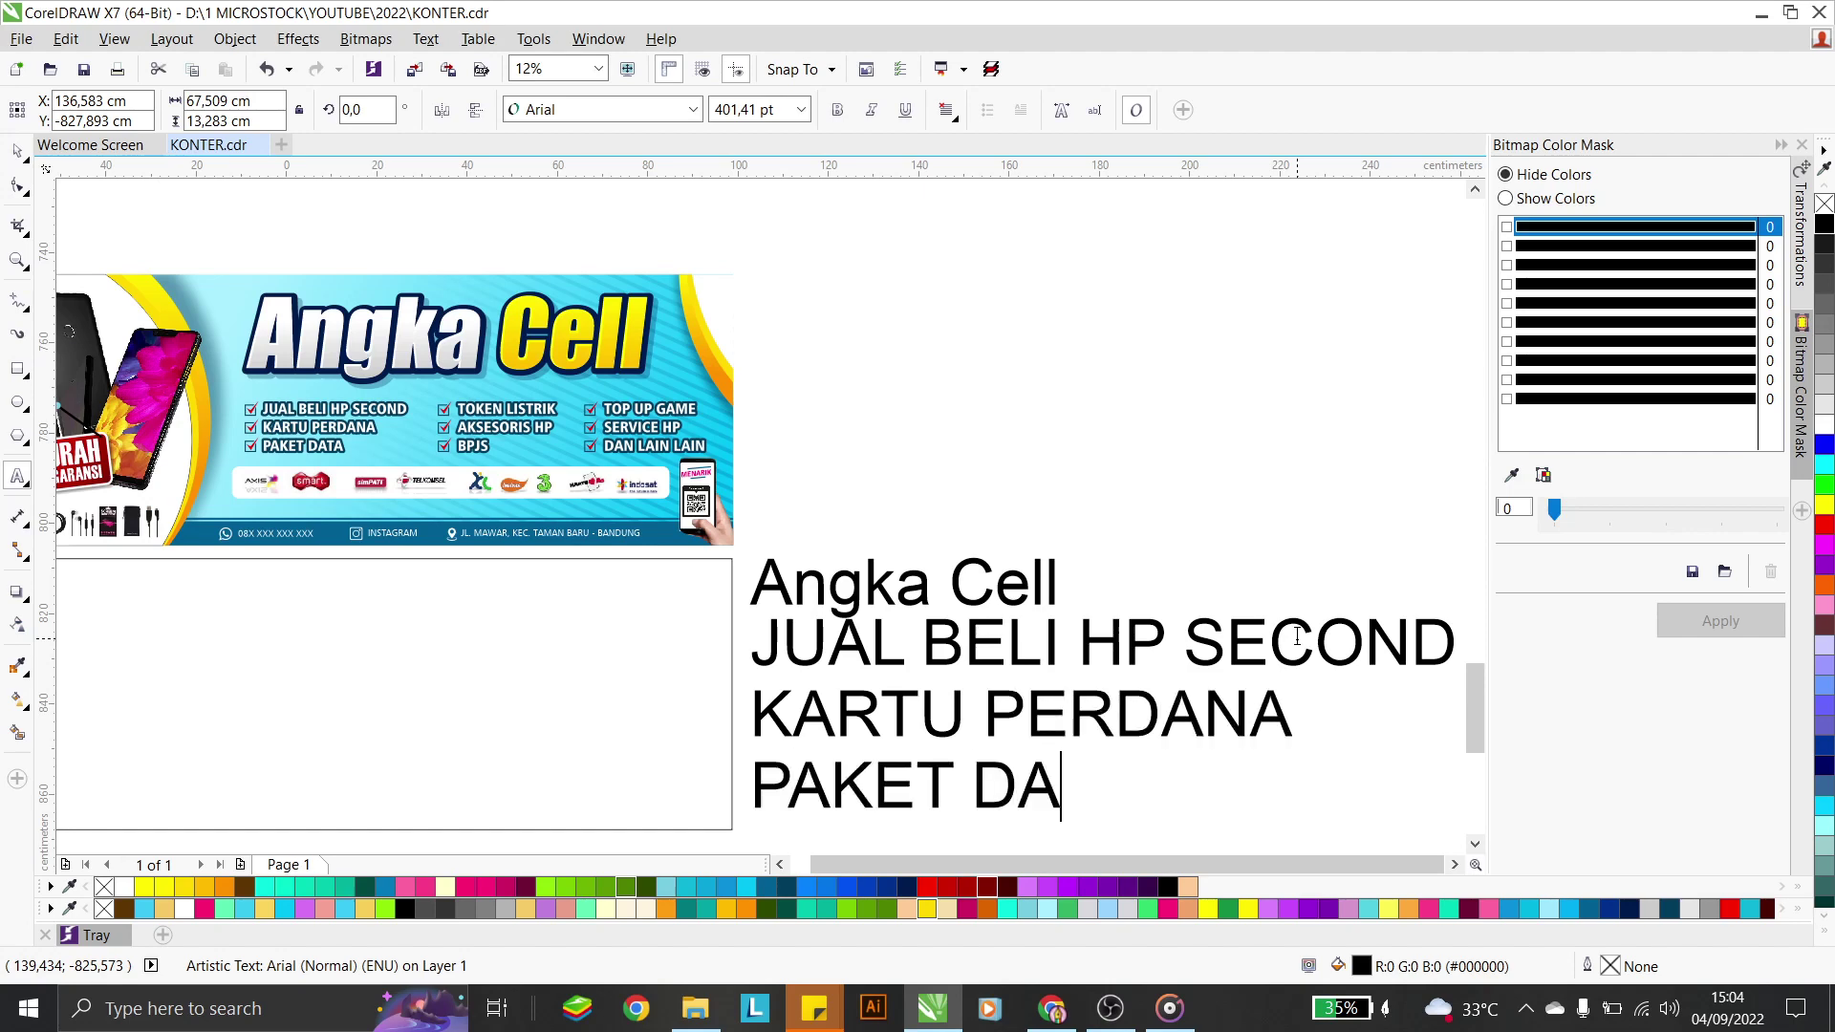
pyautogui.write('TA')
pyautogui.press('Escape')
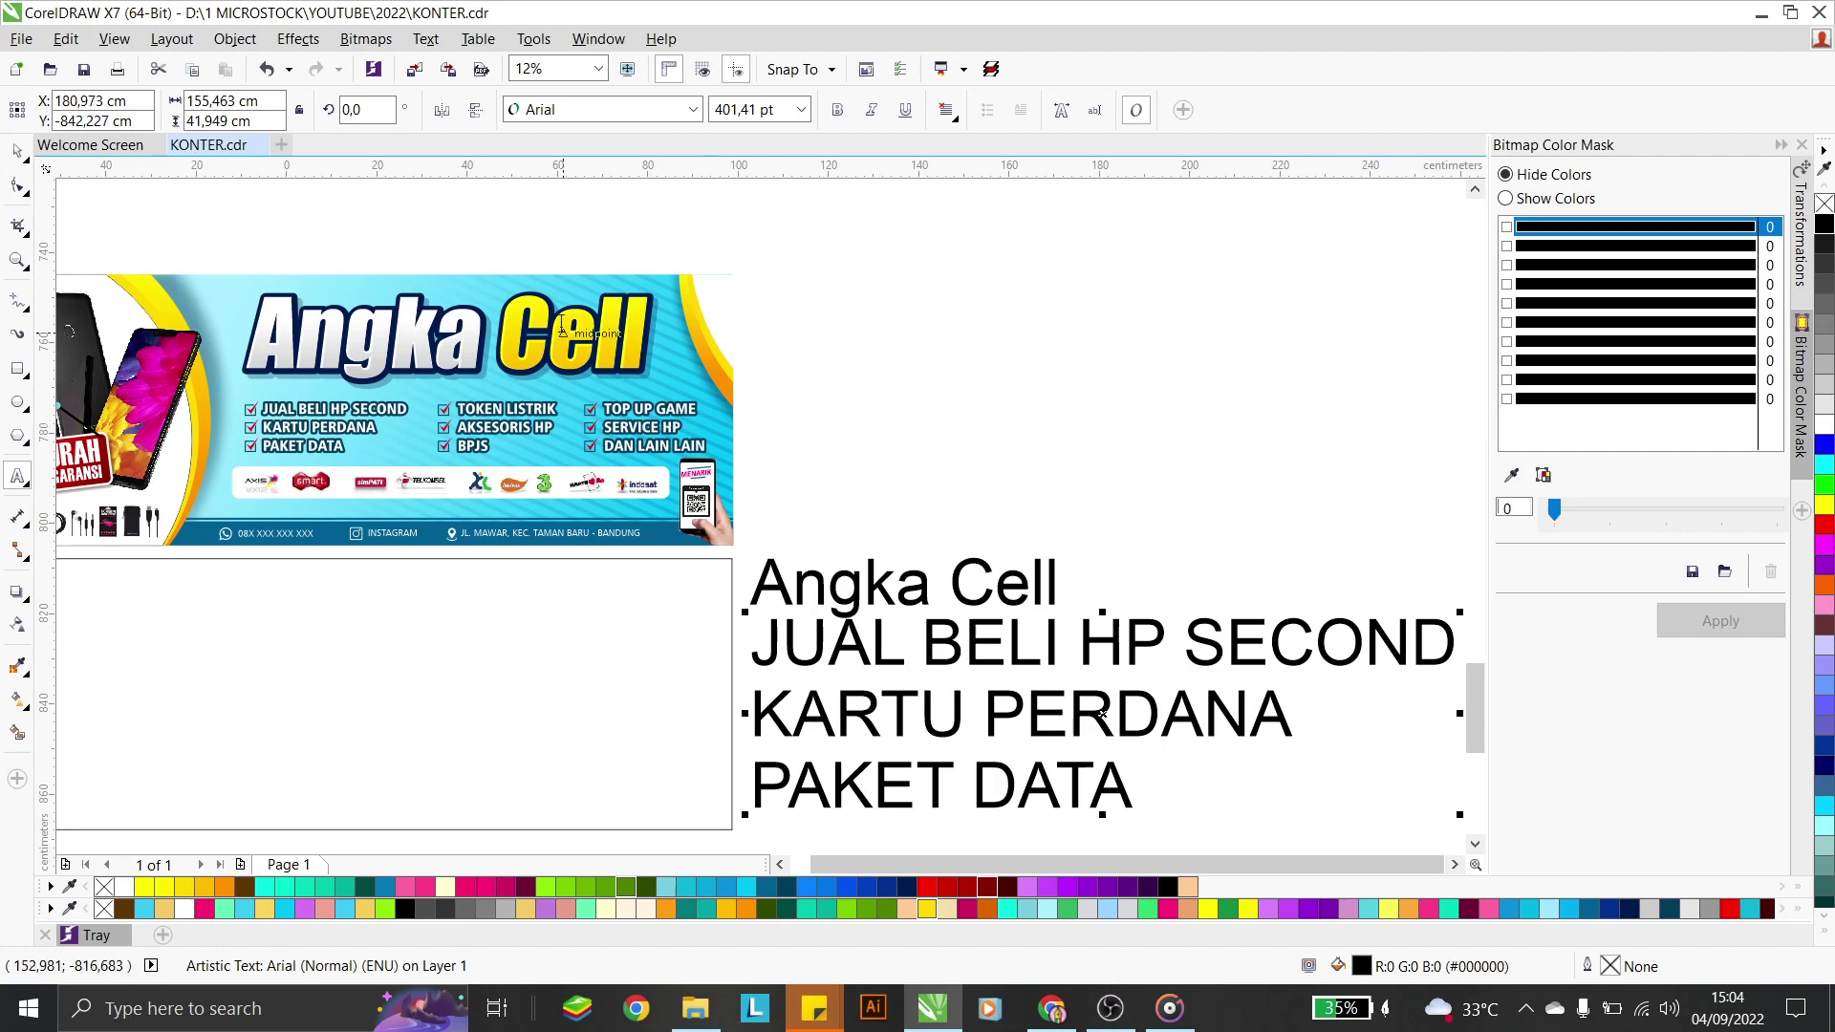
# Set the three-line service list's font to Humnst777 BlkCn BT (Normal) and scale it down to about 50 cm wide
pyautogui.click(18, 150)
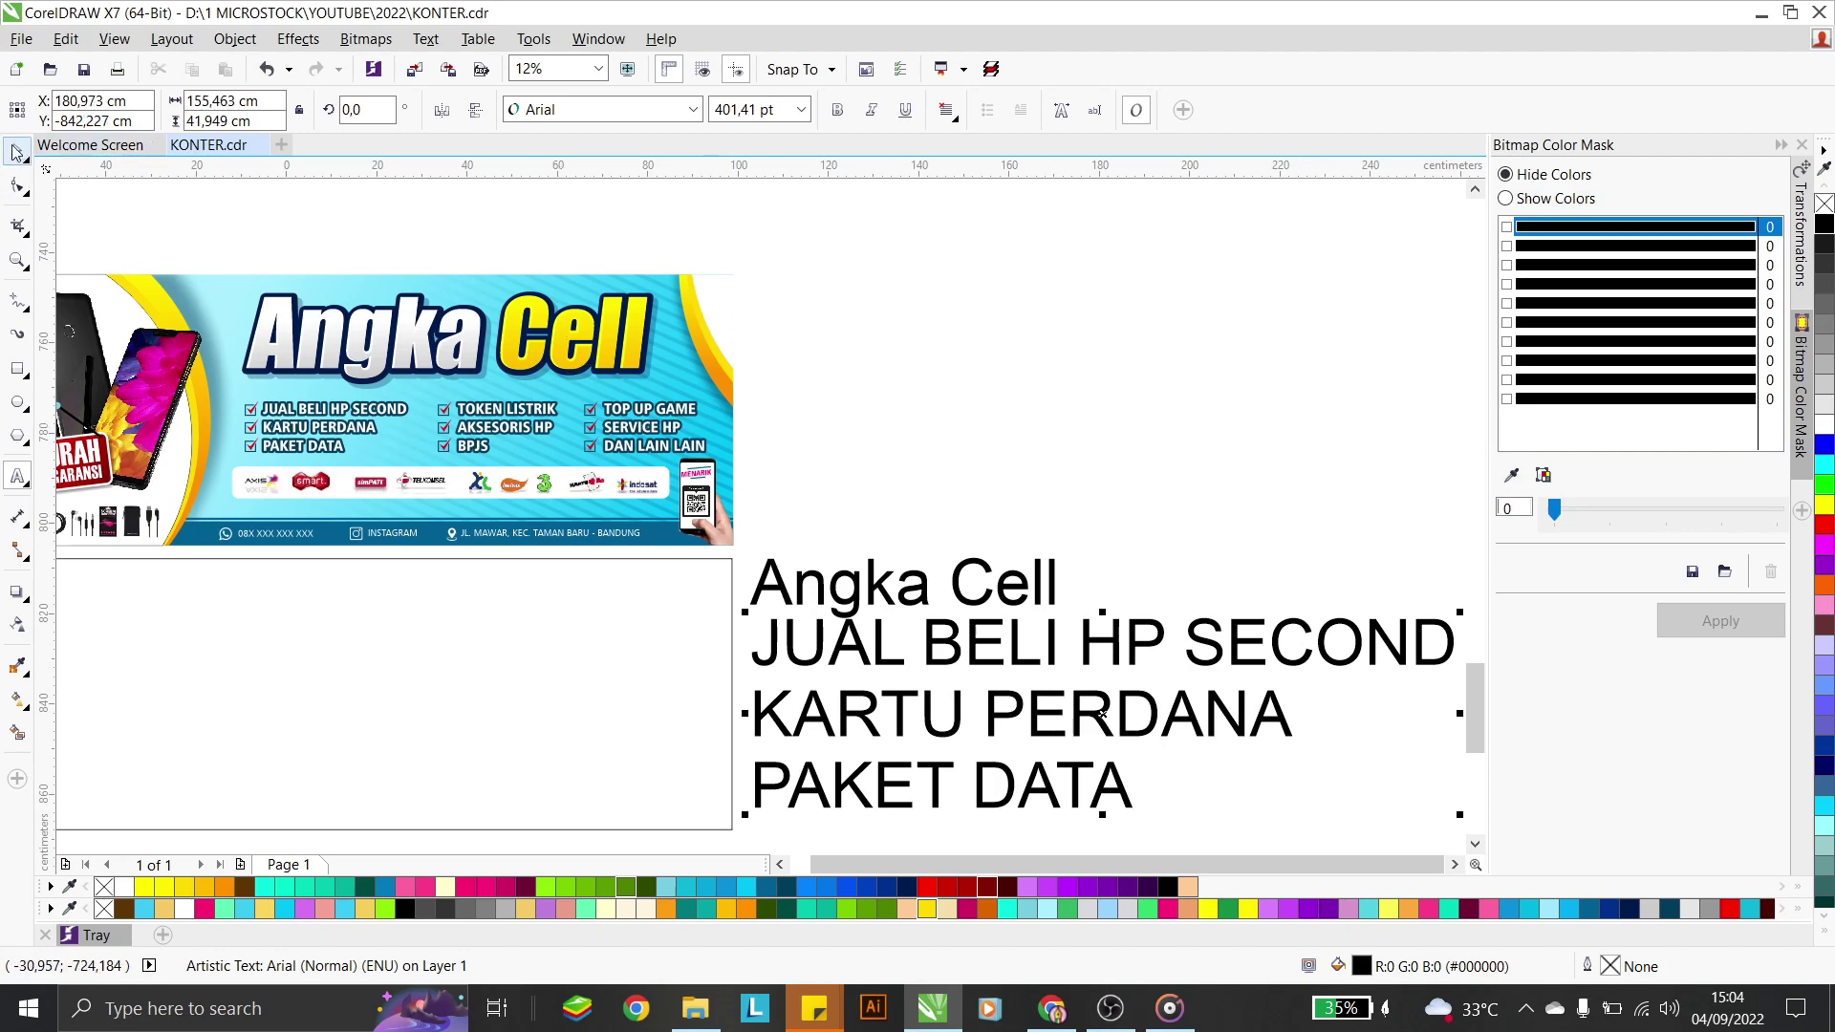
pyautogui.click(567, 112)
pyautogui.moveTo(570, 158)
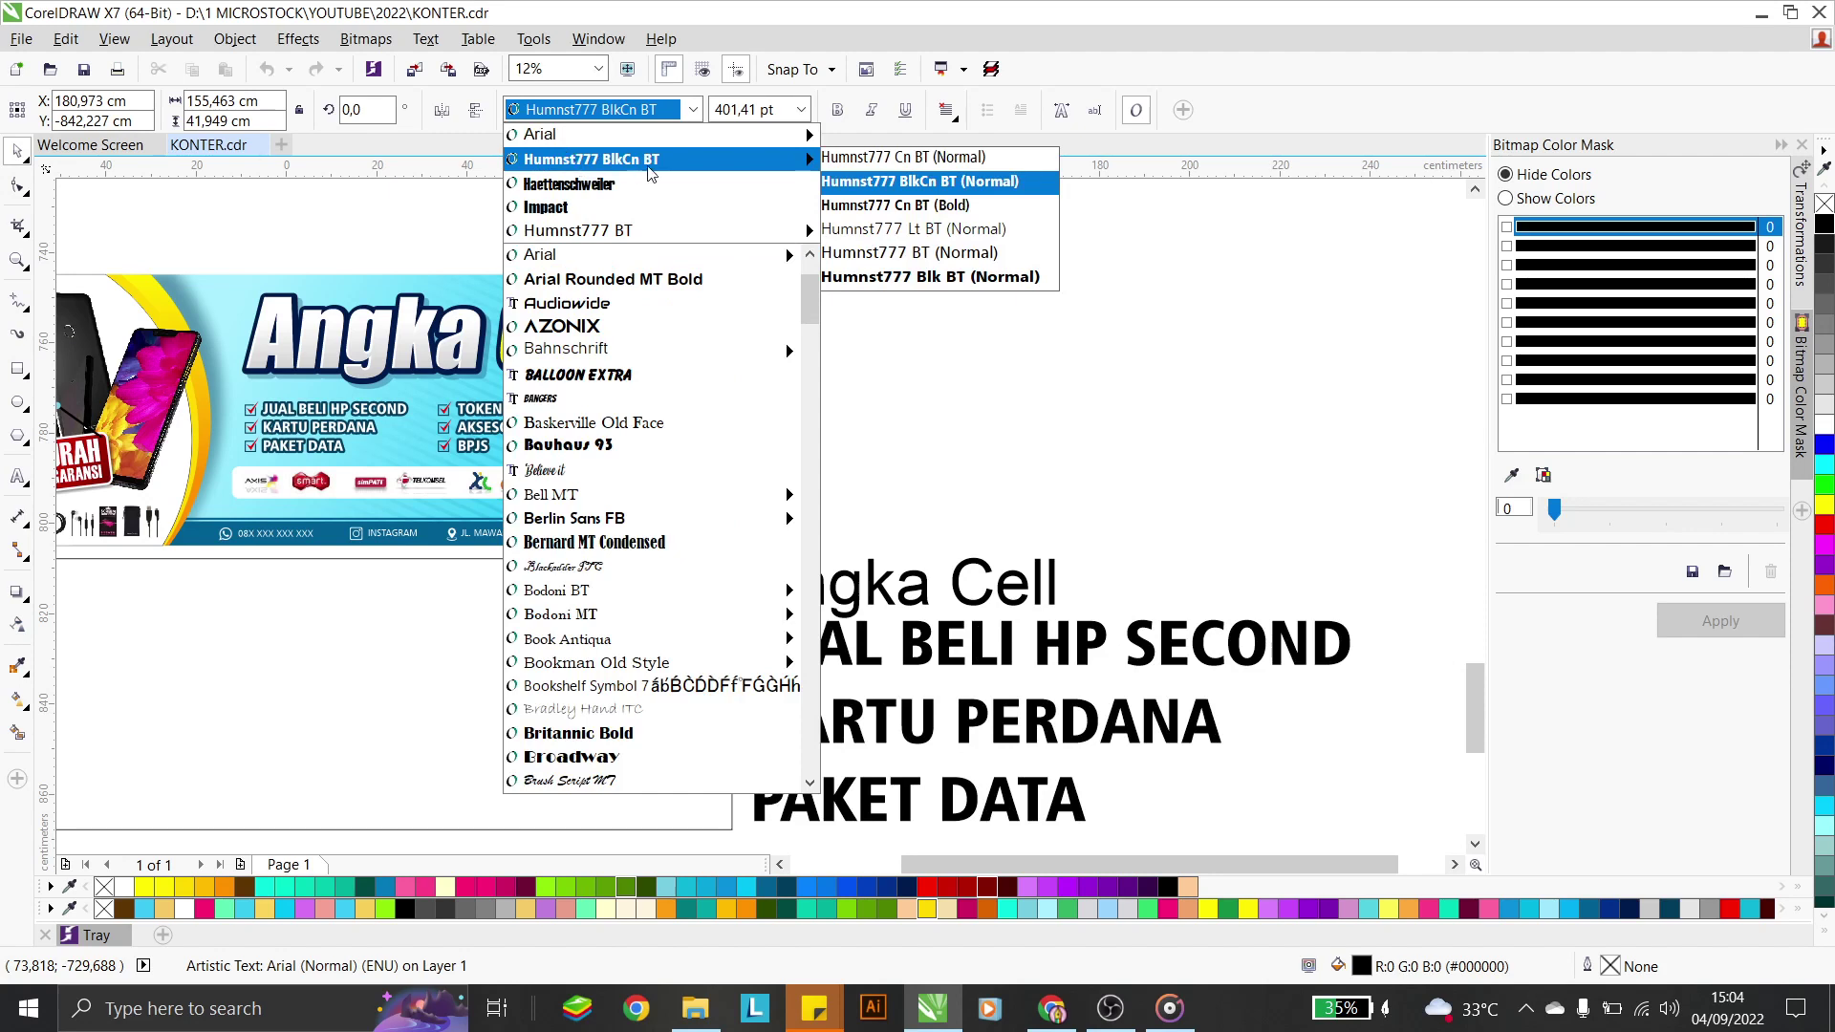
pyautogui.click(898, 182)
pyautogui.moveTo(1353, 600); pyautogui.dragTo(1167, 658)
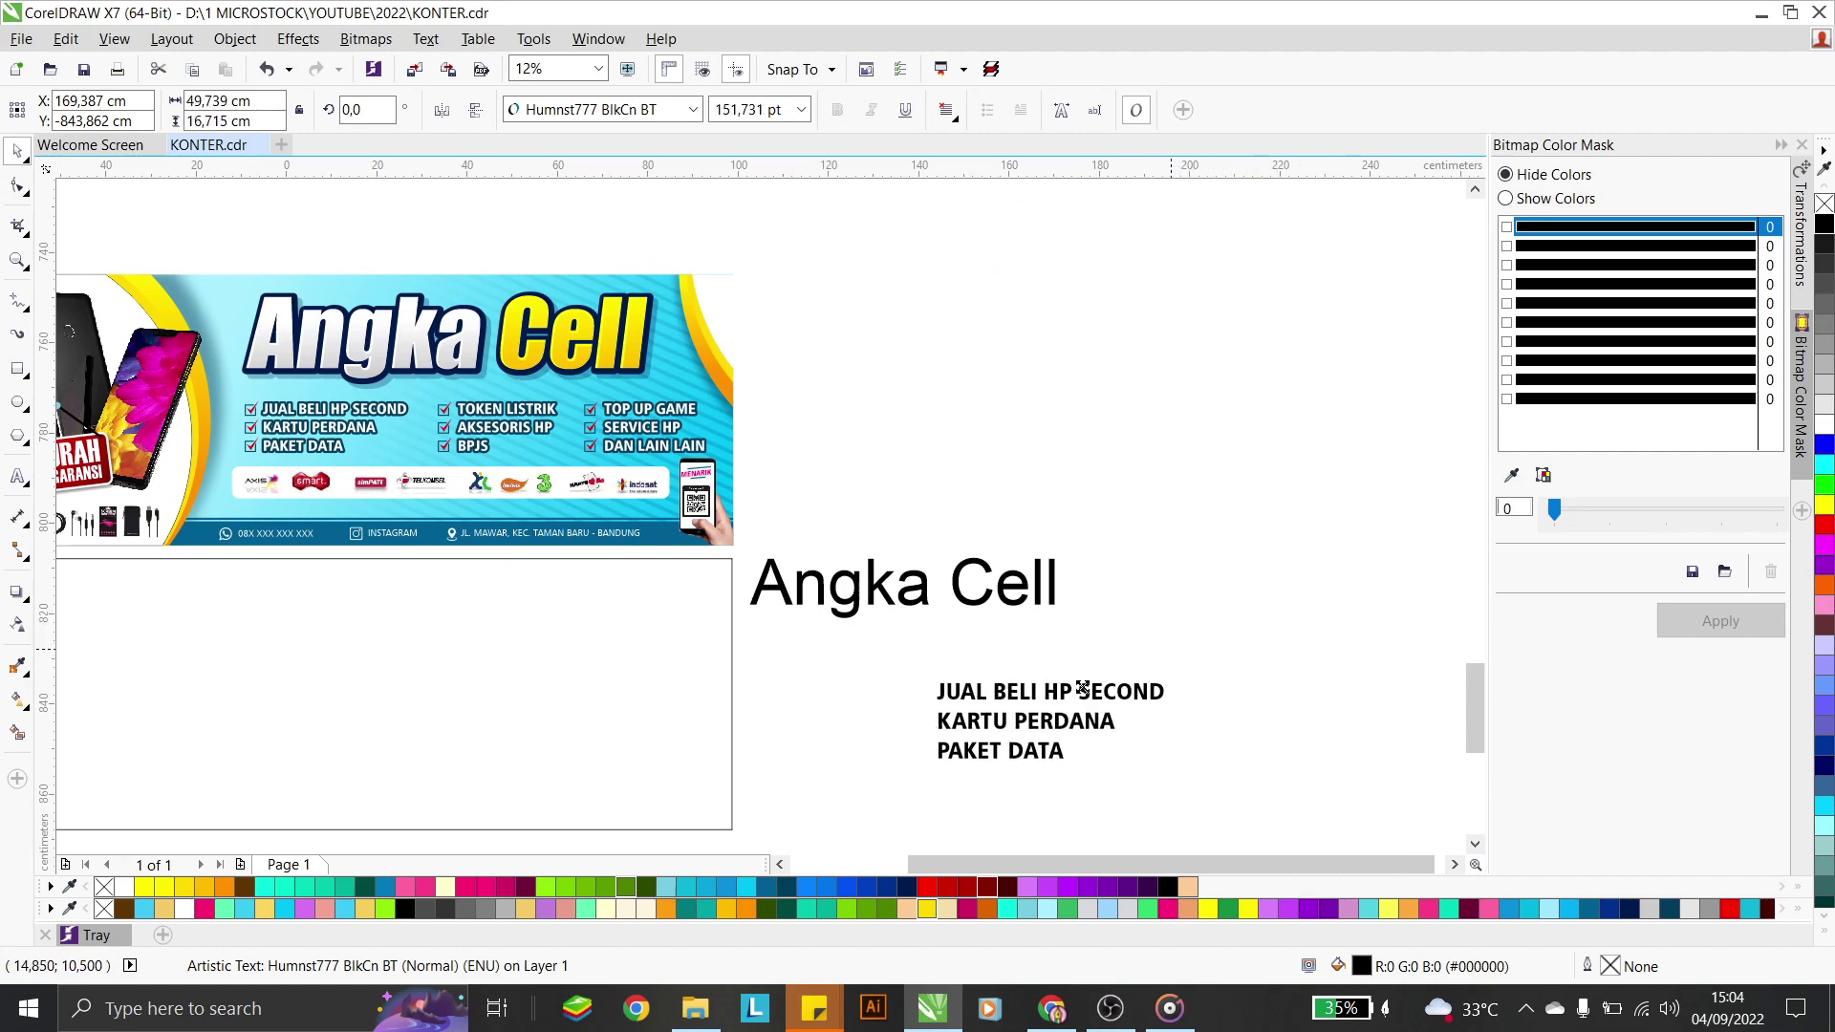
# Place the service list under the plain "Angka Cell" text and duplicate it as a second column beside it
pyautogui.moveTo(1032, 690); pyautogui.dragTo(1099, 652)
pyautogui.rightClick(1100, 653)
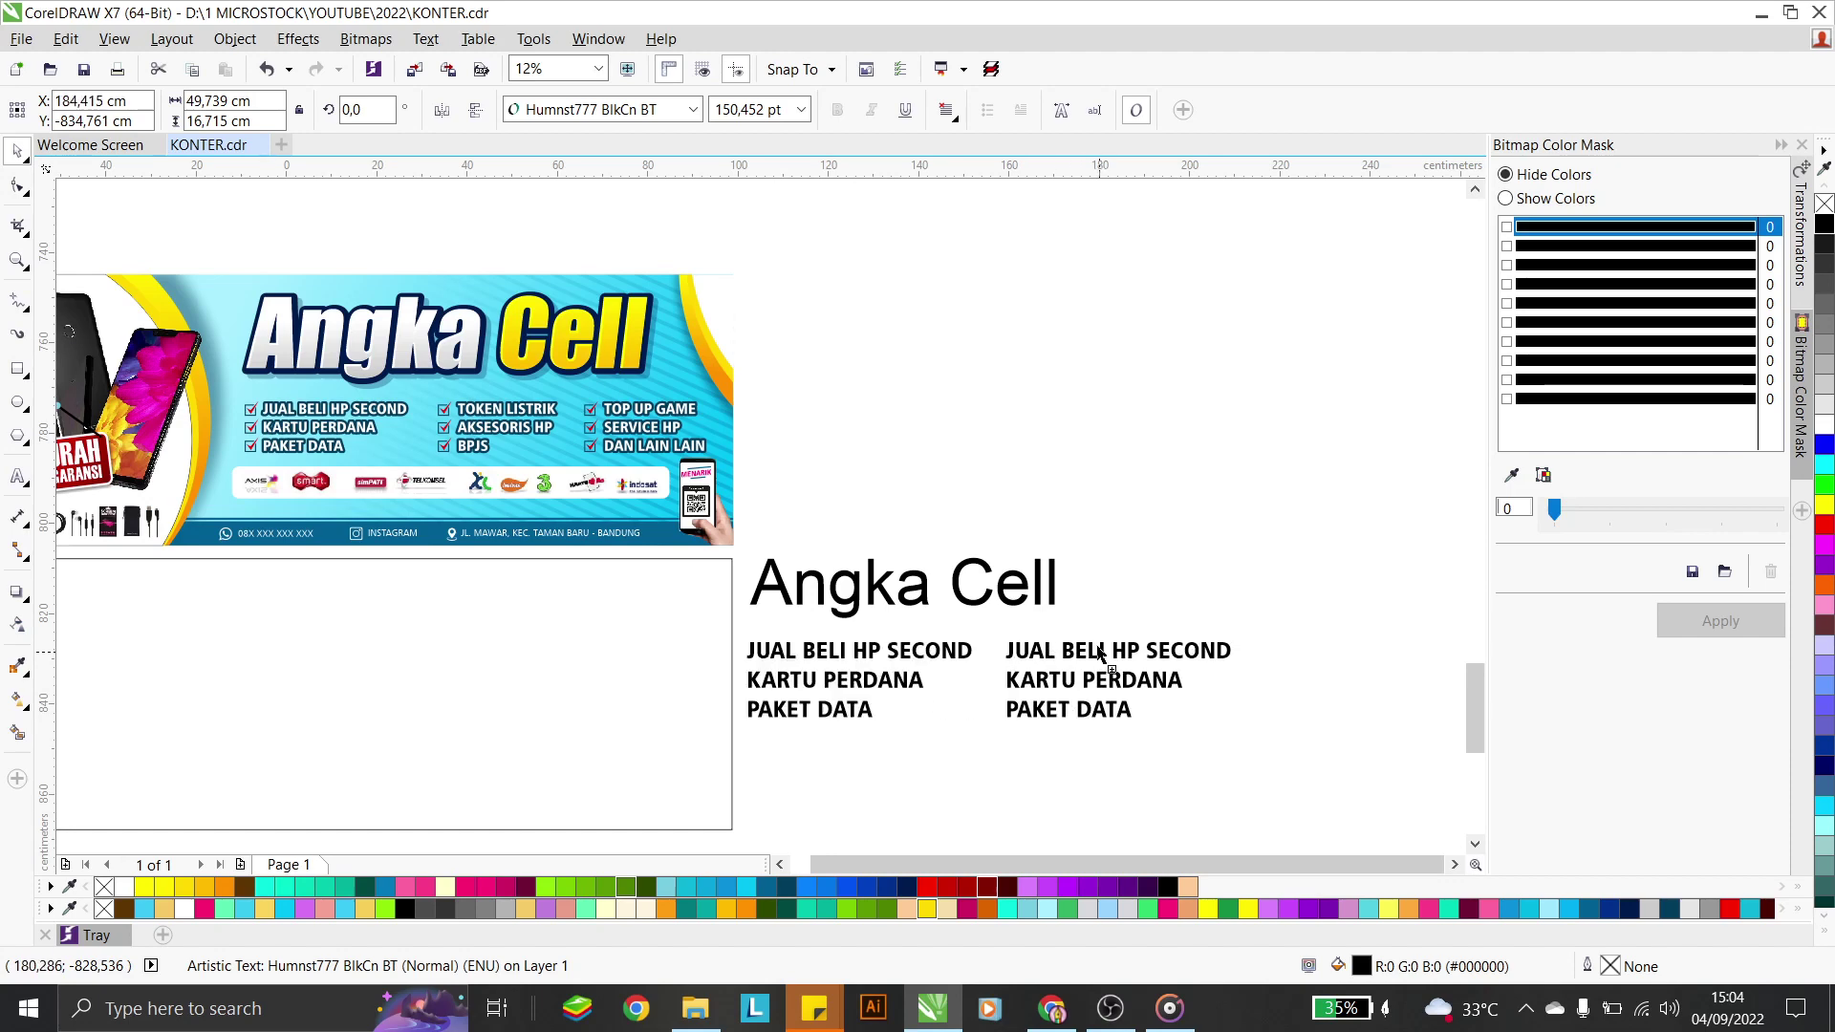
pyautogui.hotkey('ctrl', 'z')
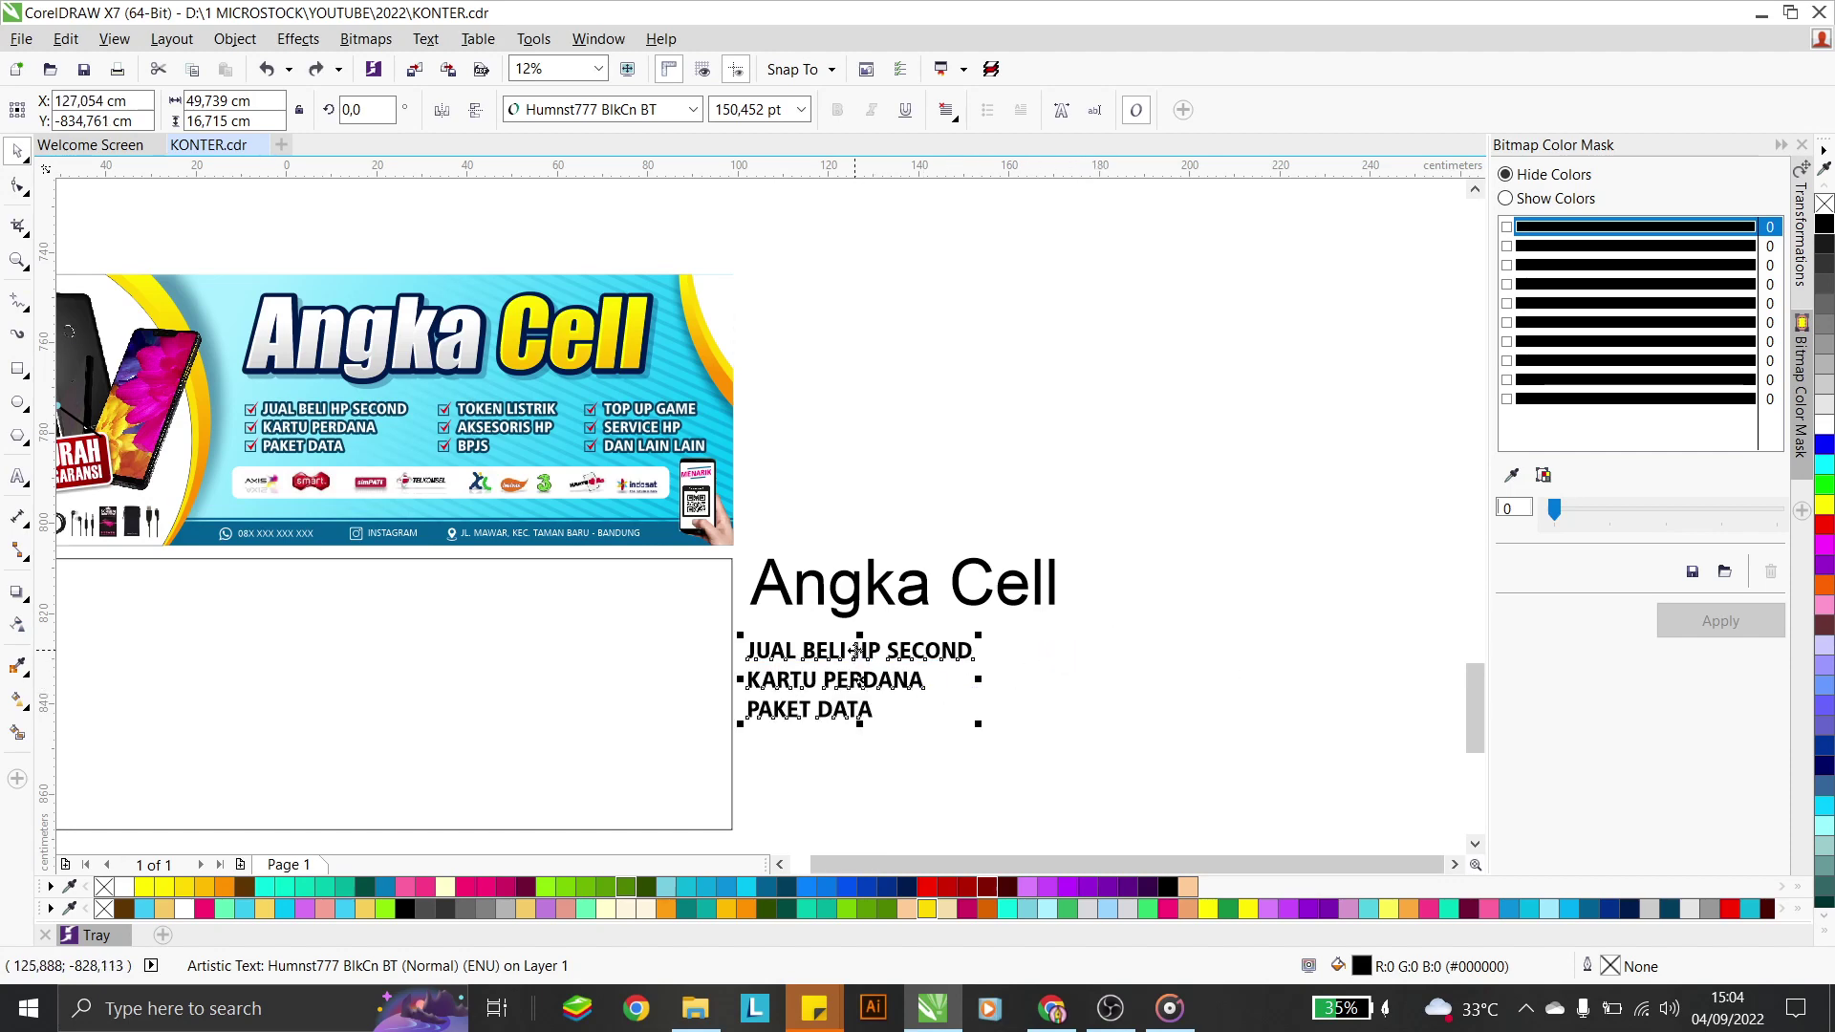
pyautogui.hotkey('ctrl', 'z')
pyautogui.hotkey('ctrl', 'shift', 'z')
pyautogui.hotkey('ctrl', 'shift', 'z')
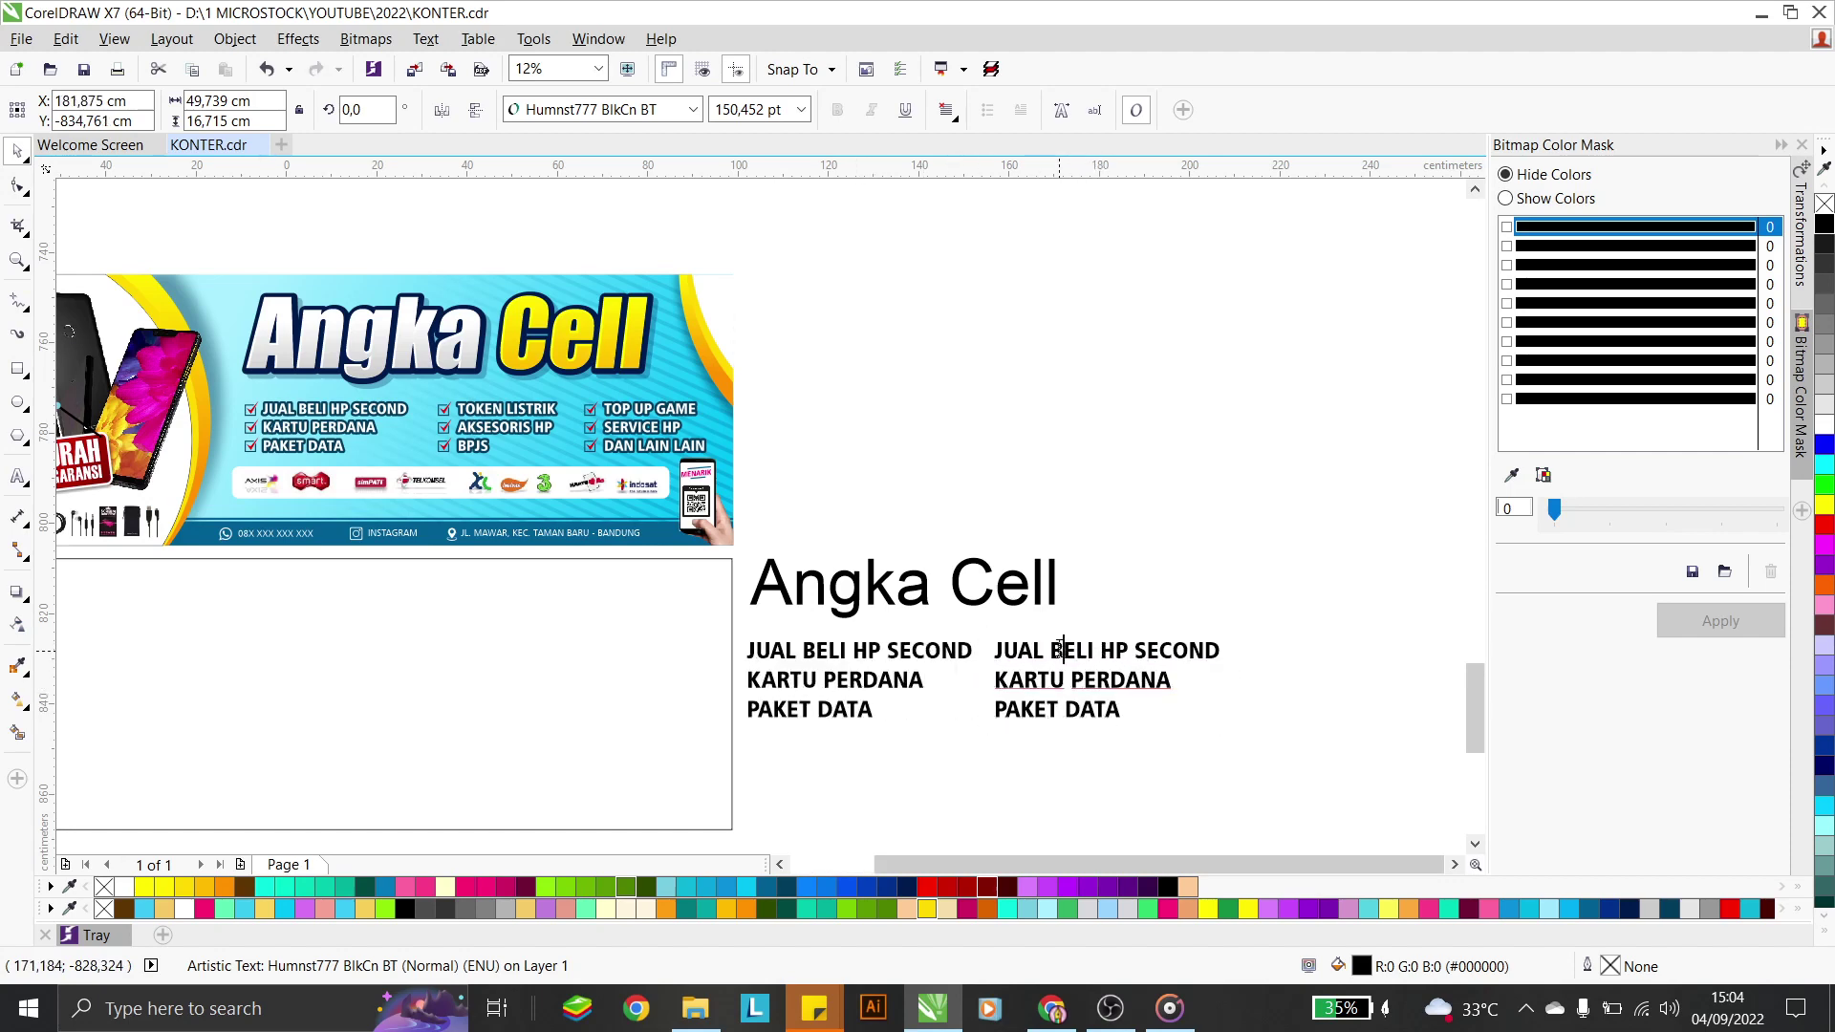
# Replace the second column's text with the lines "TOKEN LISTRIK", "AKSESORIS HP" and "BPJS"
pyautogui.doubleClick(1058, 650)
pyautogui.write('TRIK')
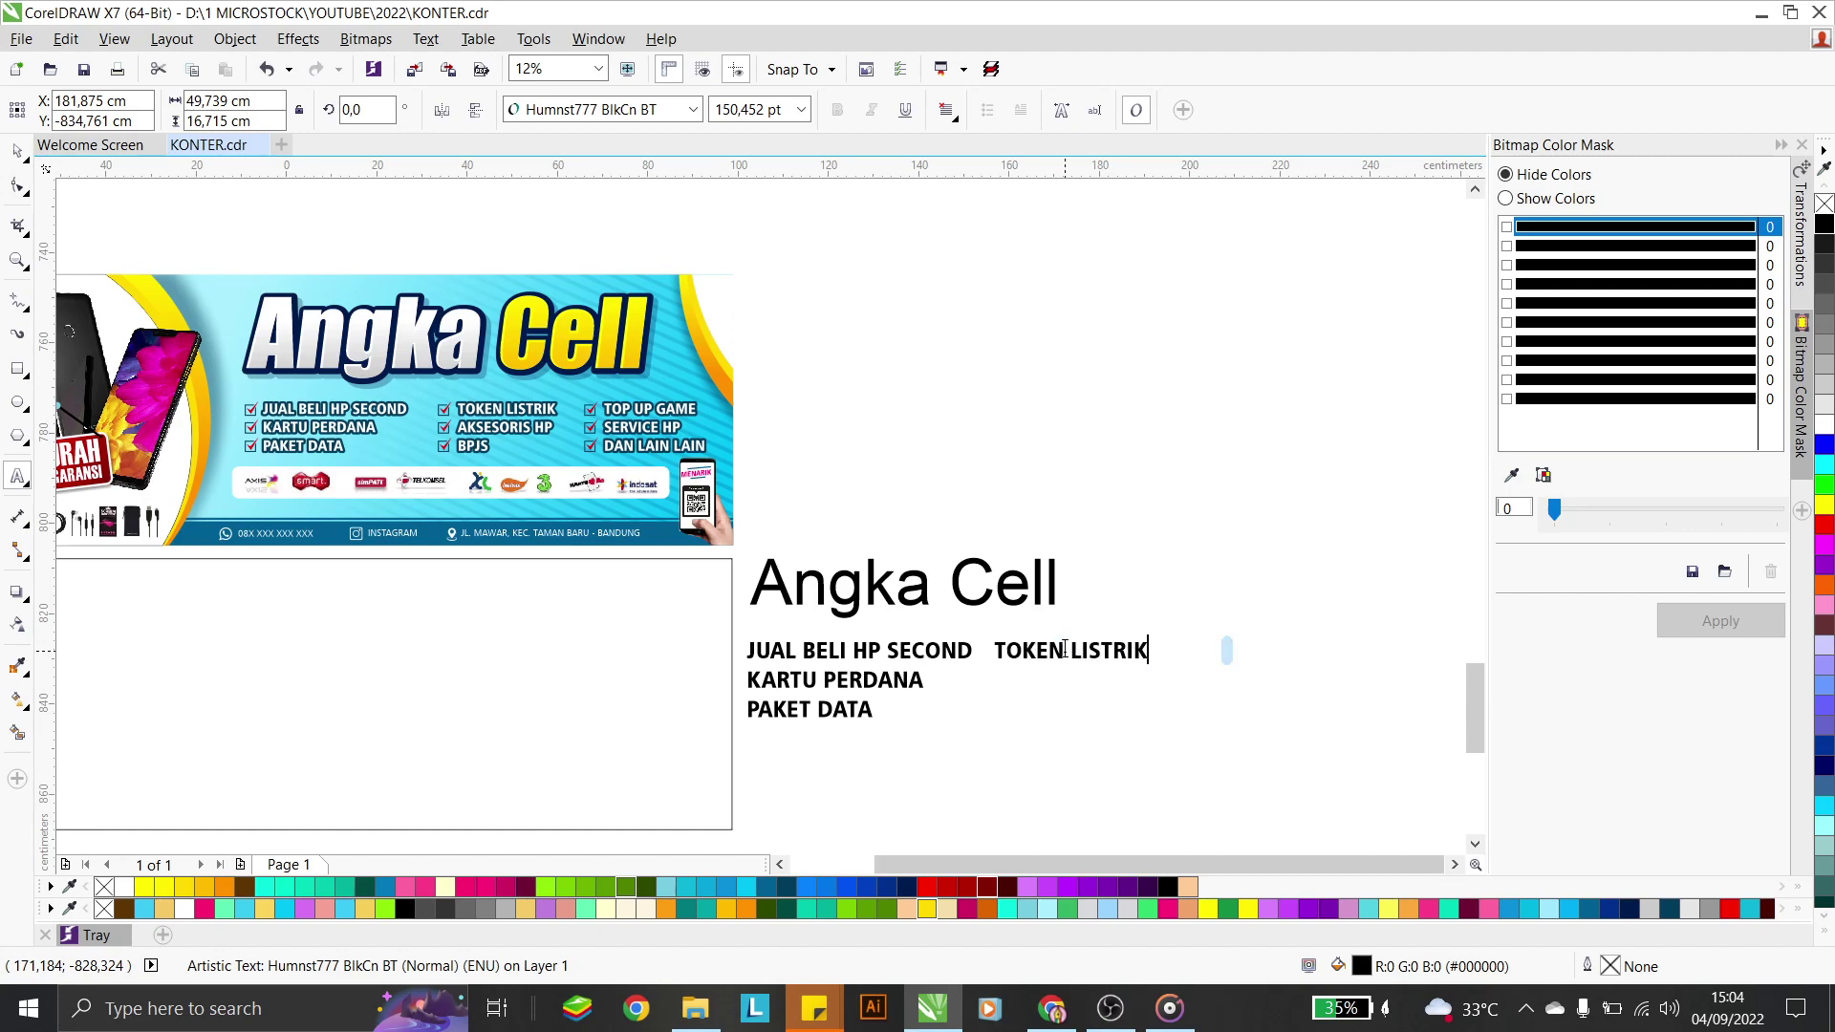
pyautogui.write(' AKSES')
pyautogui.write('ORIS HP')
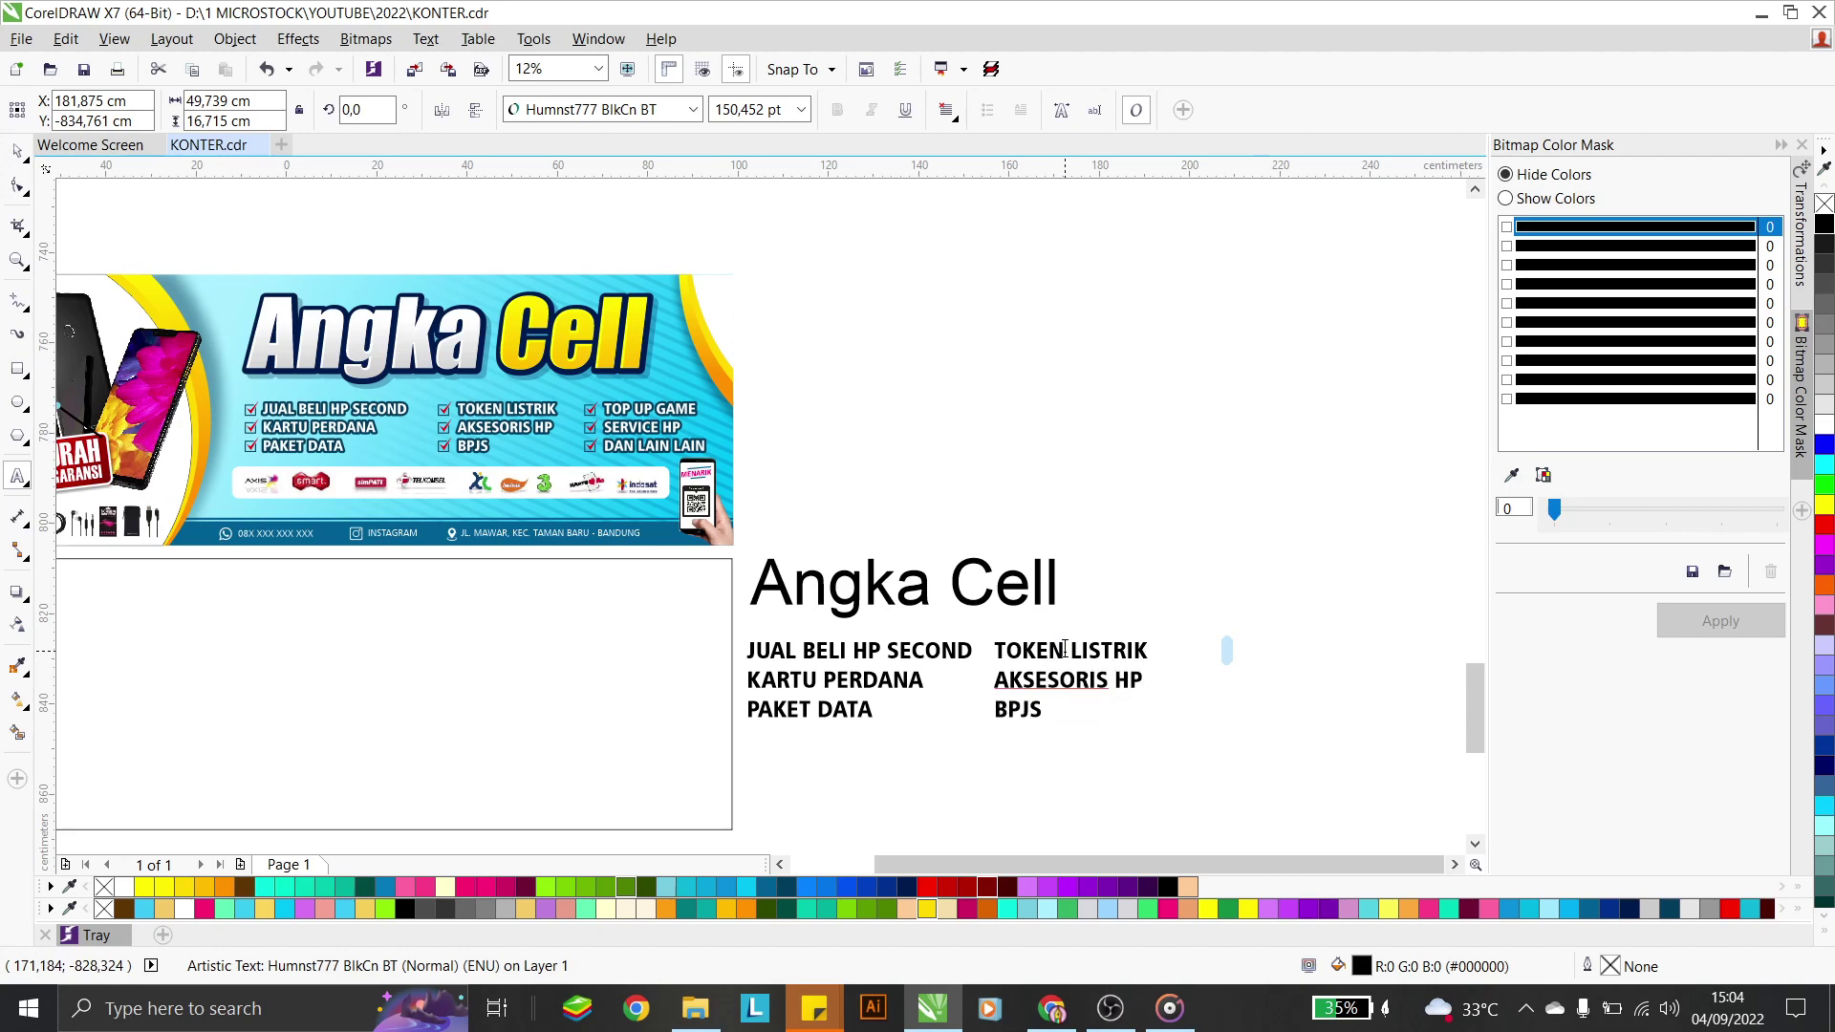
# Duplicate the second service column beside it as a third column reading "TOP UP GAME", "SERVICE HP" and "DAN LAIN LAIN"
pyautogui.press('Escape')
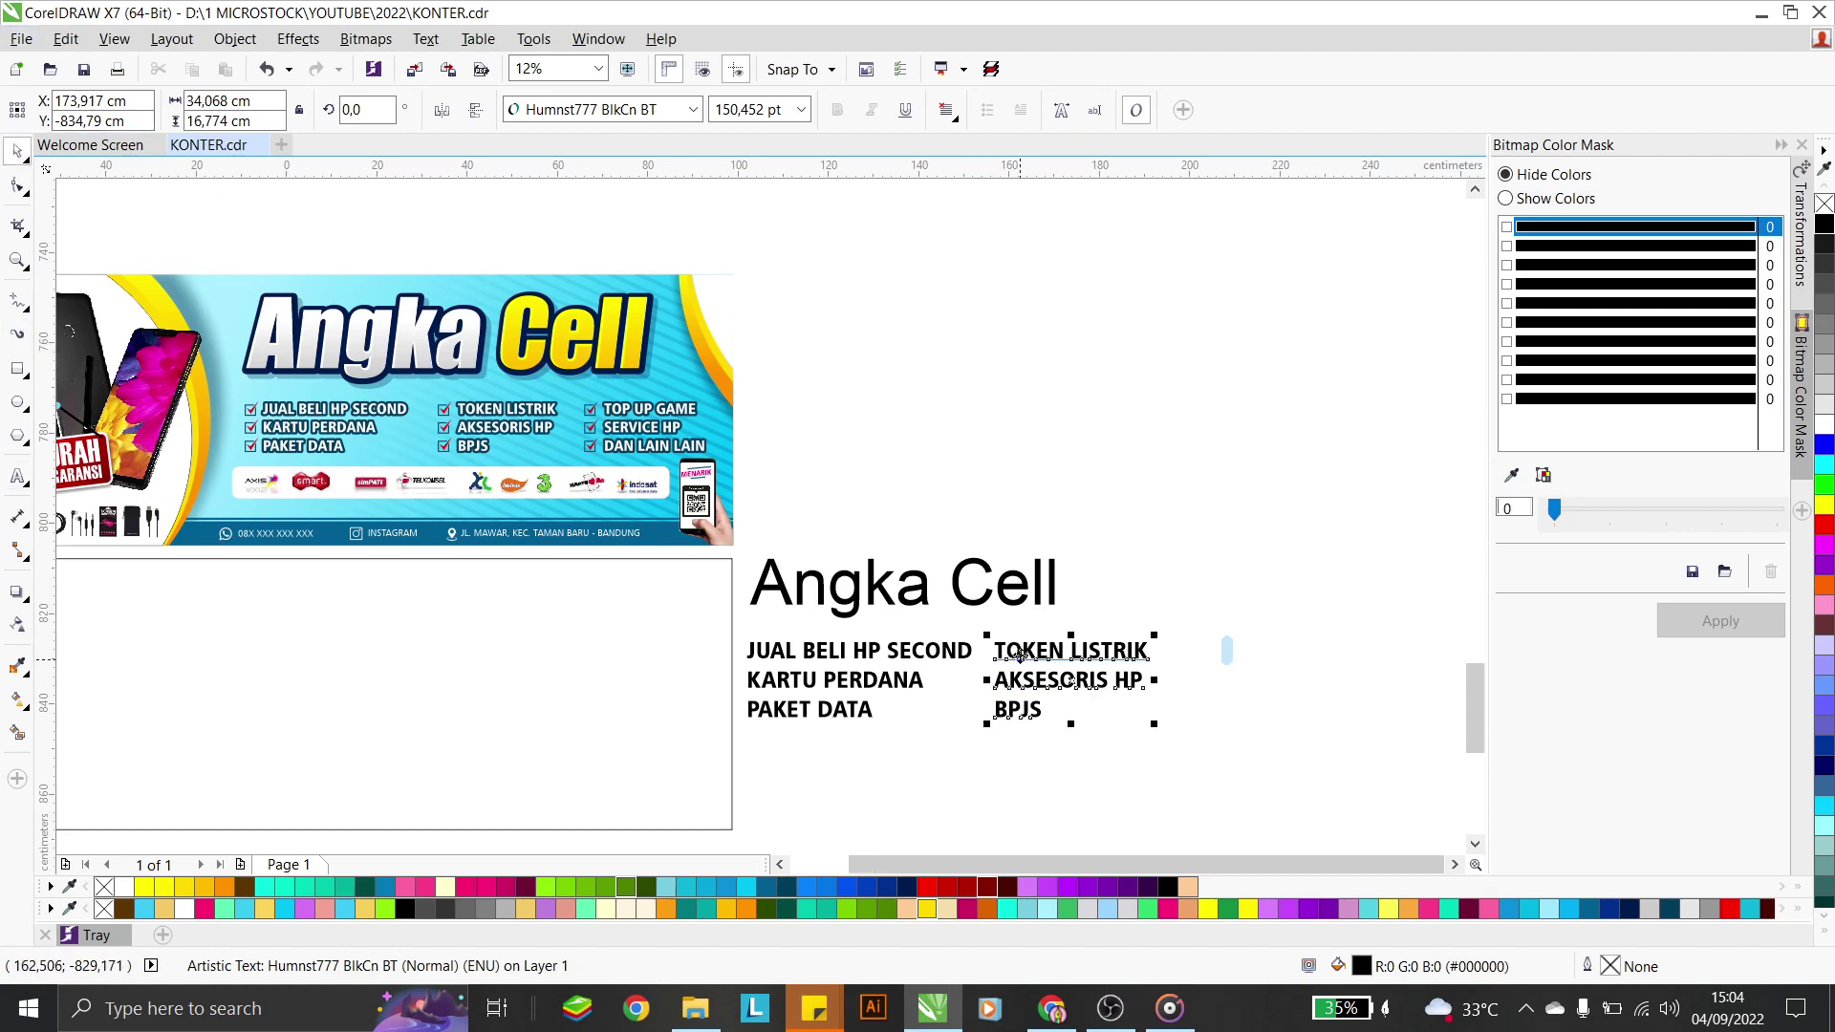
pyautogui.moveTo(1071, 680); pyautogui.dragTo(1218, 651)
pyautogui.doubleClick(1218, 651)
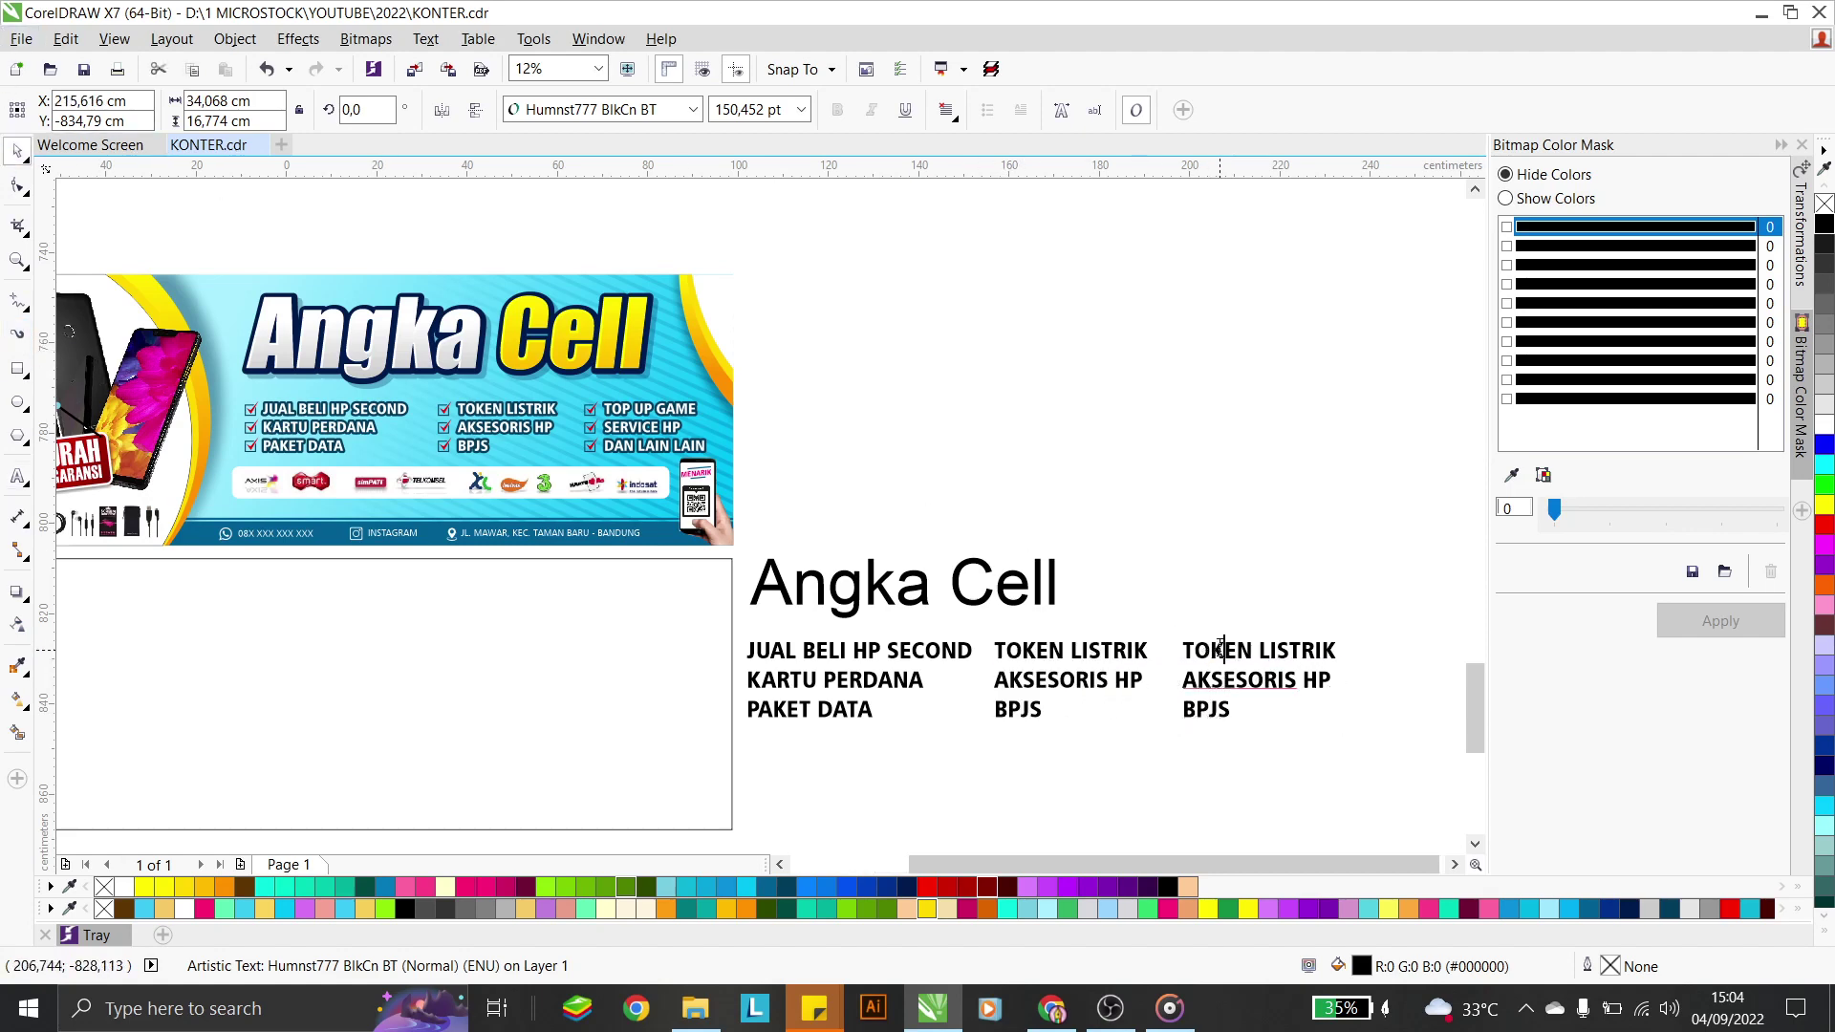
pyautogui.hotkey('ctrl', 'a')
pyautogui.write('TOP')
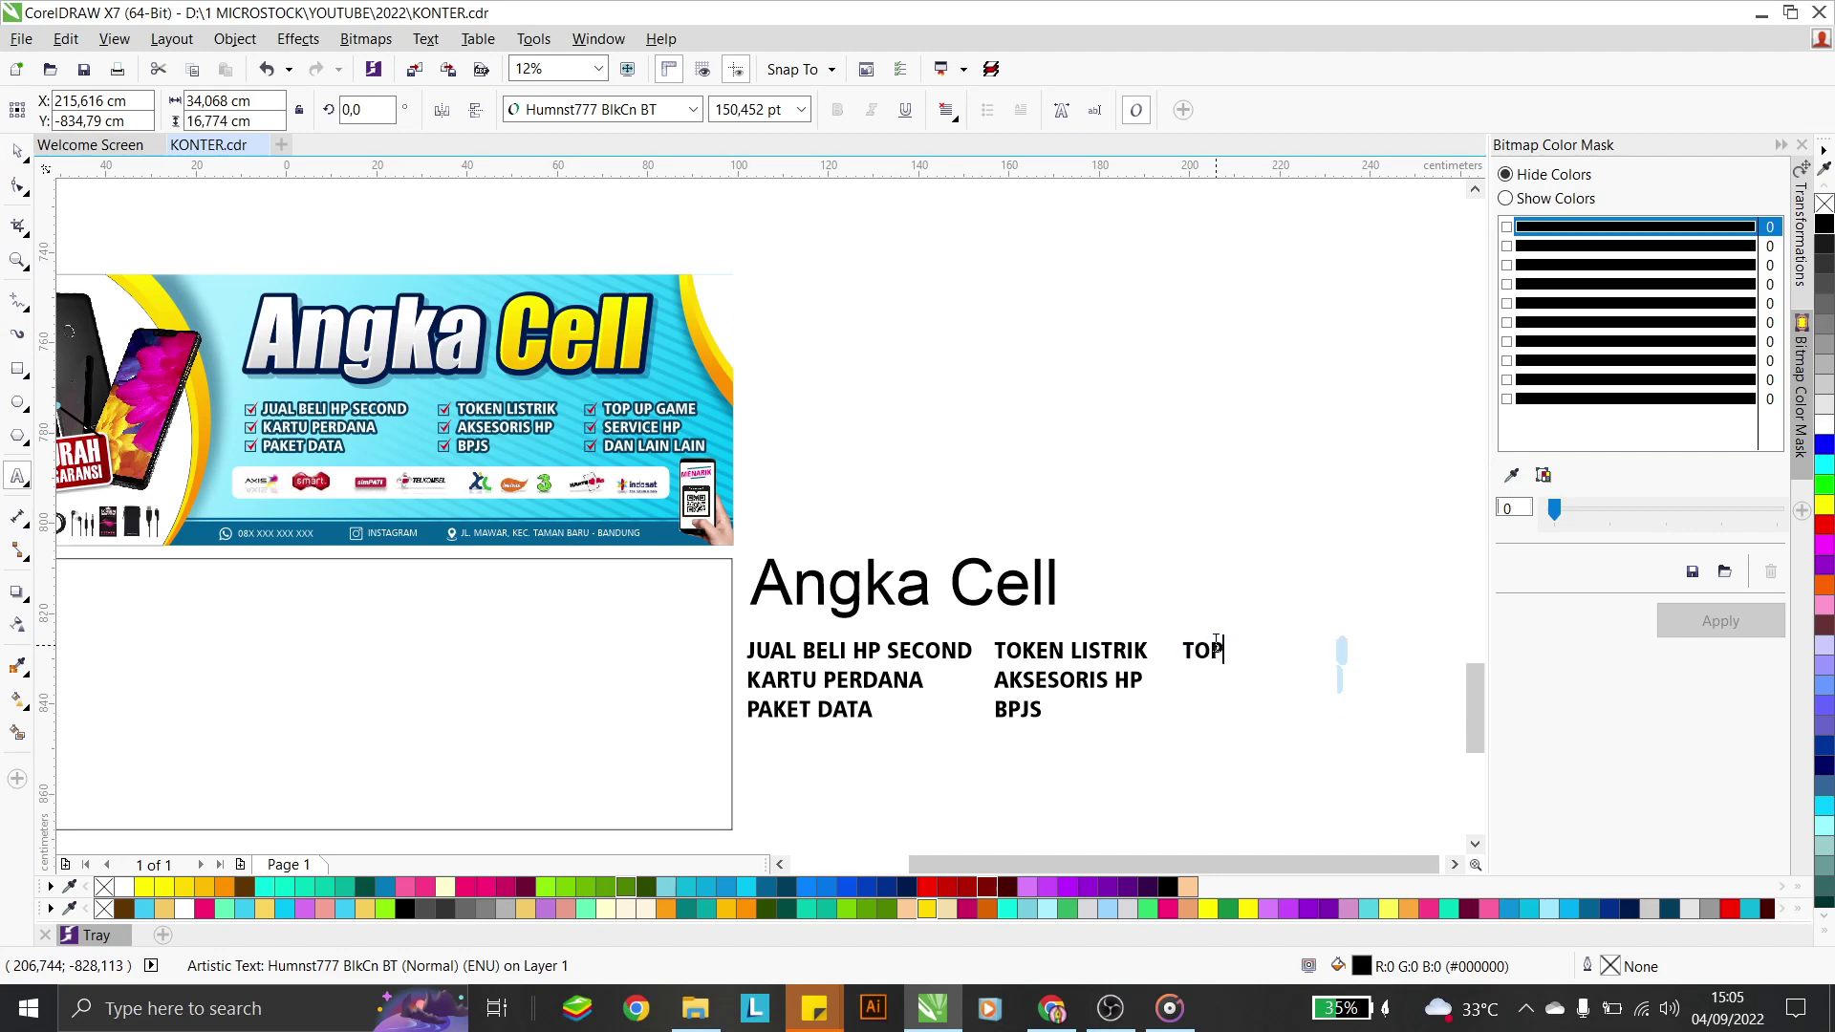
pyautogui.write(' UP GAME ')
pyautogui.write('SERVICE HP')
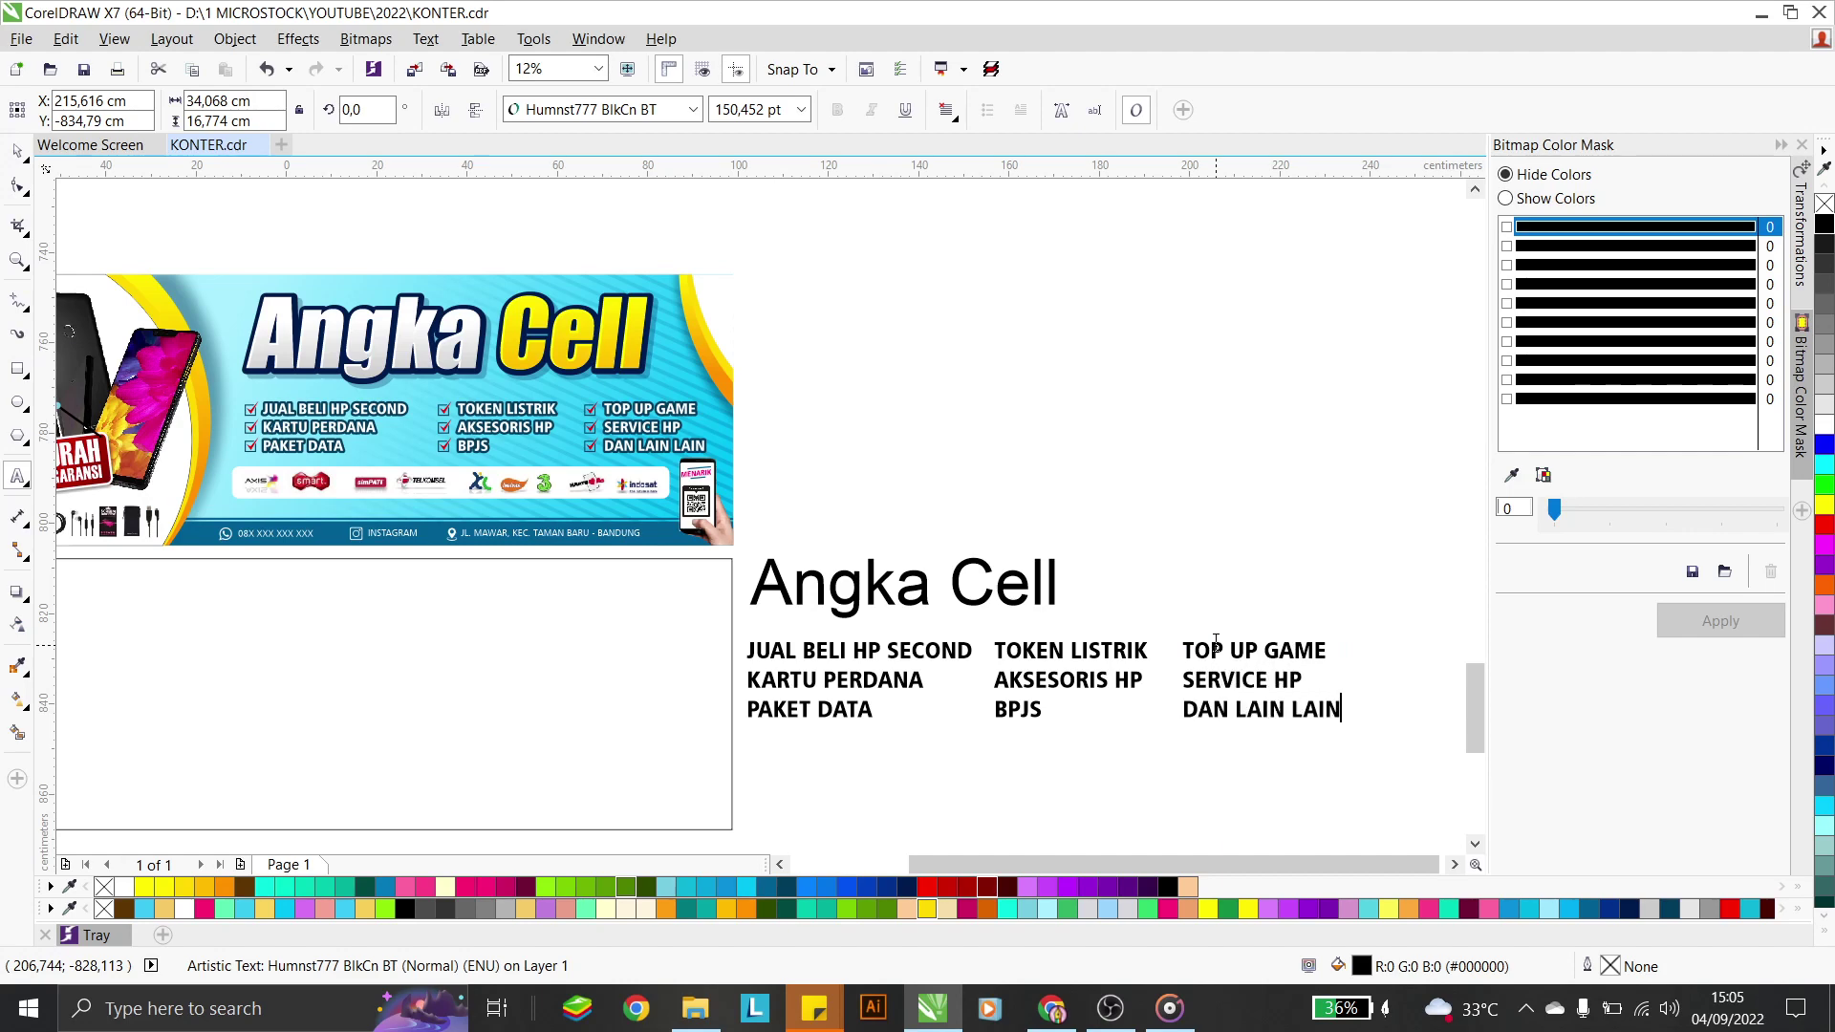
pyautogui.hotkey('ctrl', 'space')
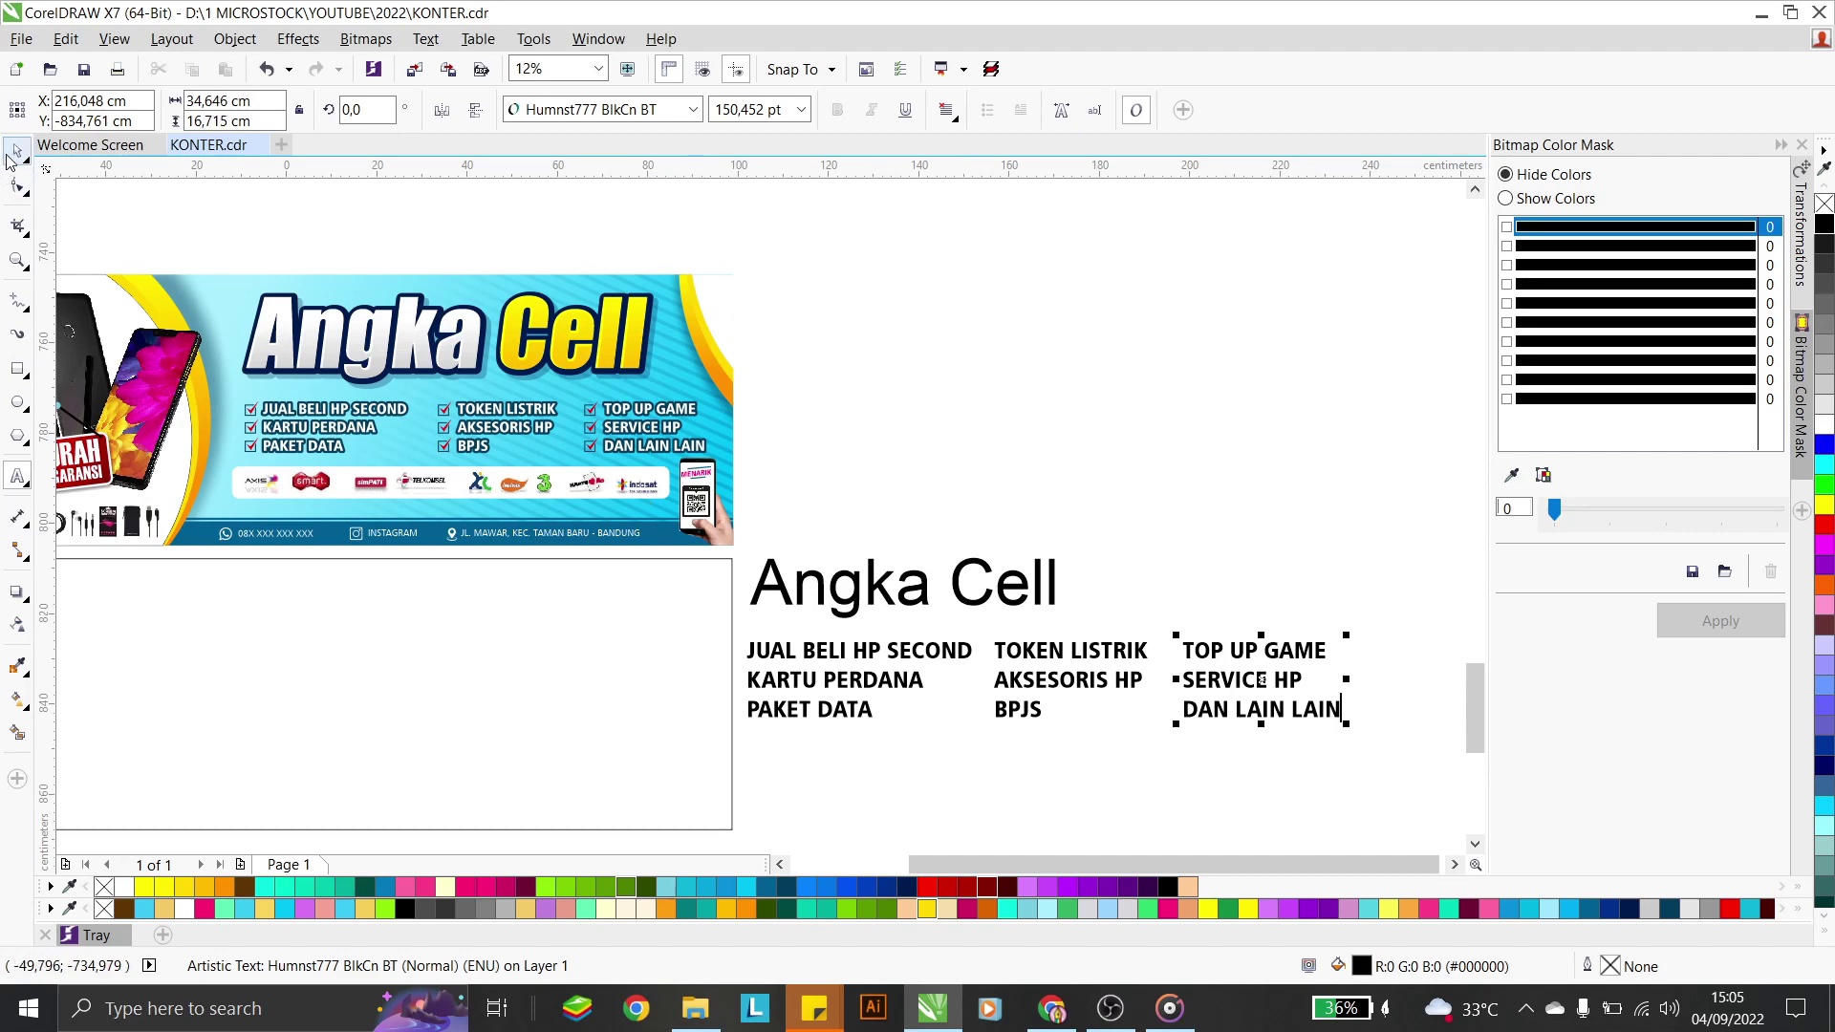
# Scale the plain "Angka Cell" text up to about 96 cm wide and shift it sideways over the service columns
pyautogui.click(1128, 427)
pyautogui.click(952, 590)
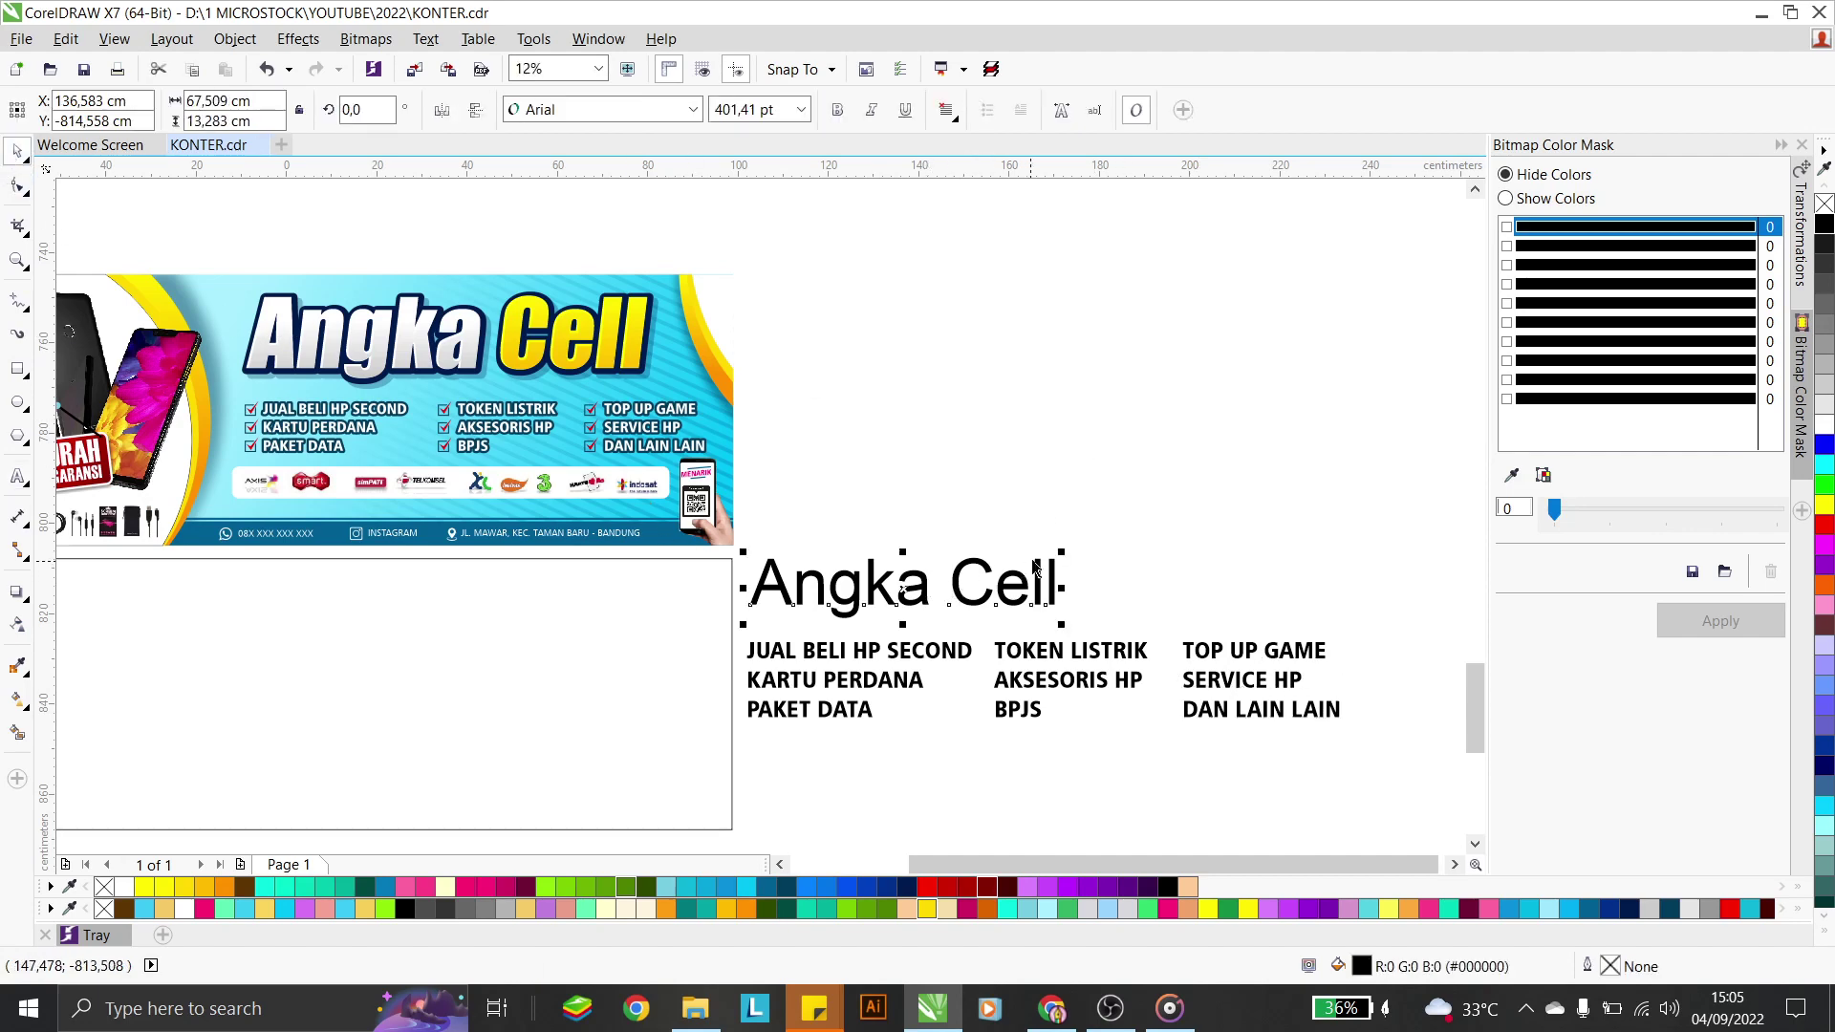
pyautogui.moveTo(1063, 546); pyautogui.dragTo(1190, 525)
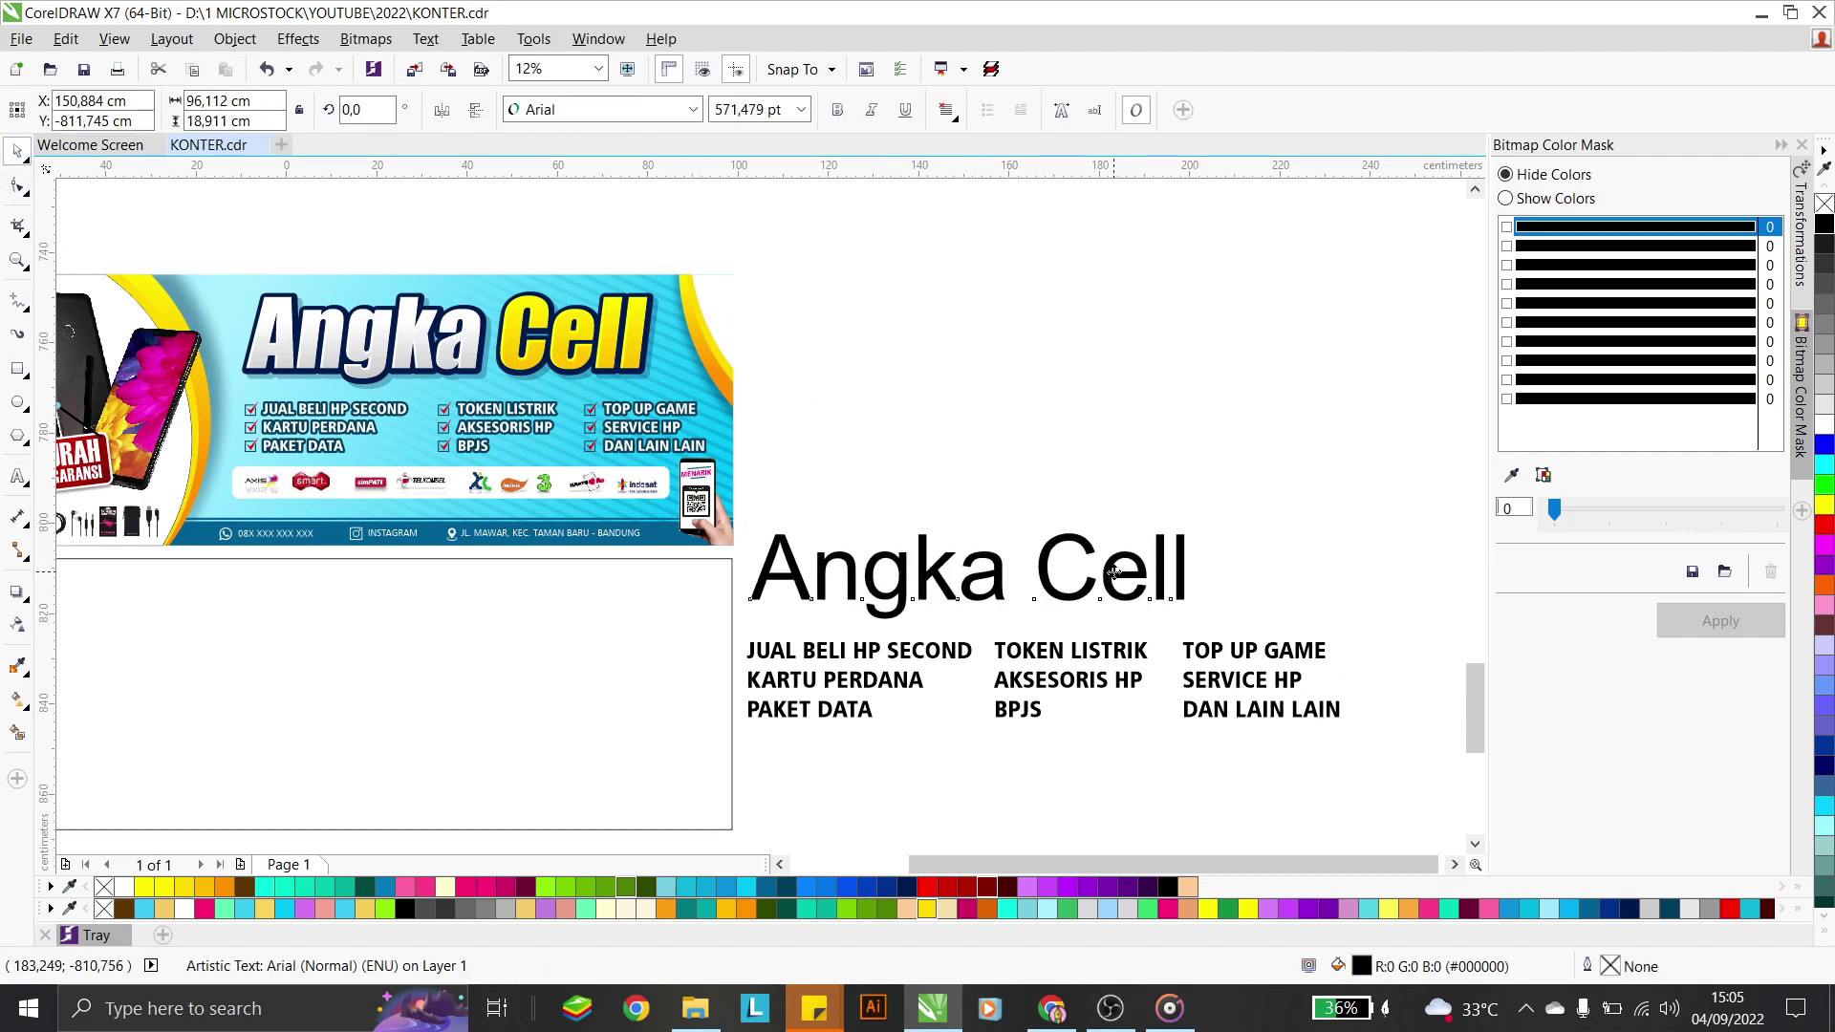
pyautogui.moveTo(1131, 585); pyautogui.dragTo(1185, 585)
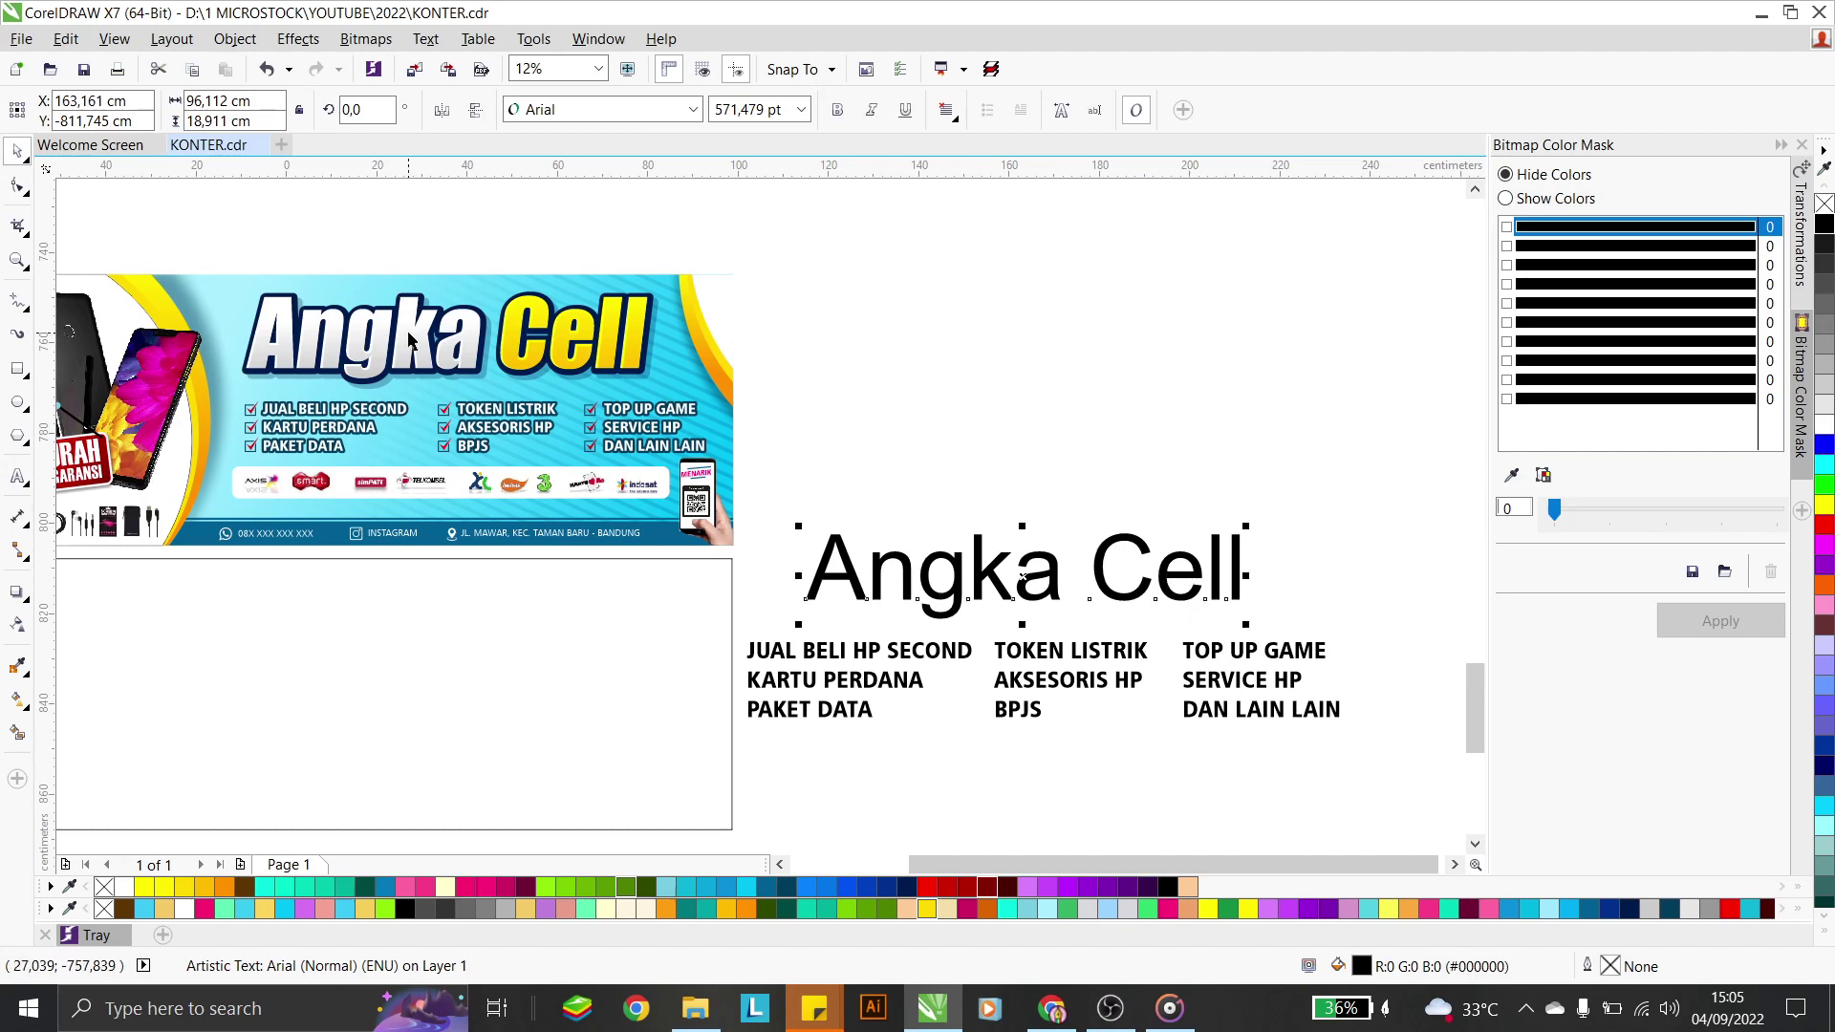
# Set the plain "Angka Cell" title's font to Impact and skew it slightly so the letters lean right
pyautogui.click(693, 109)
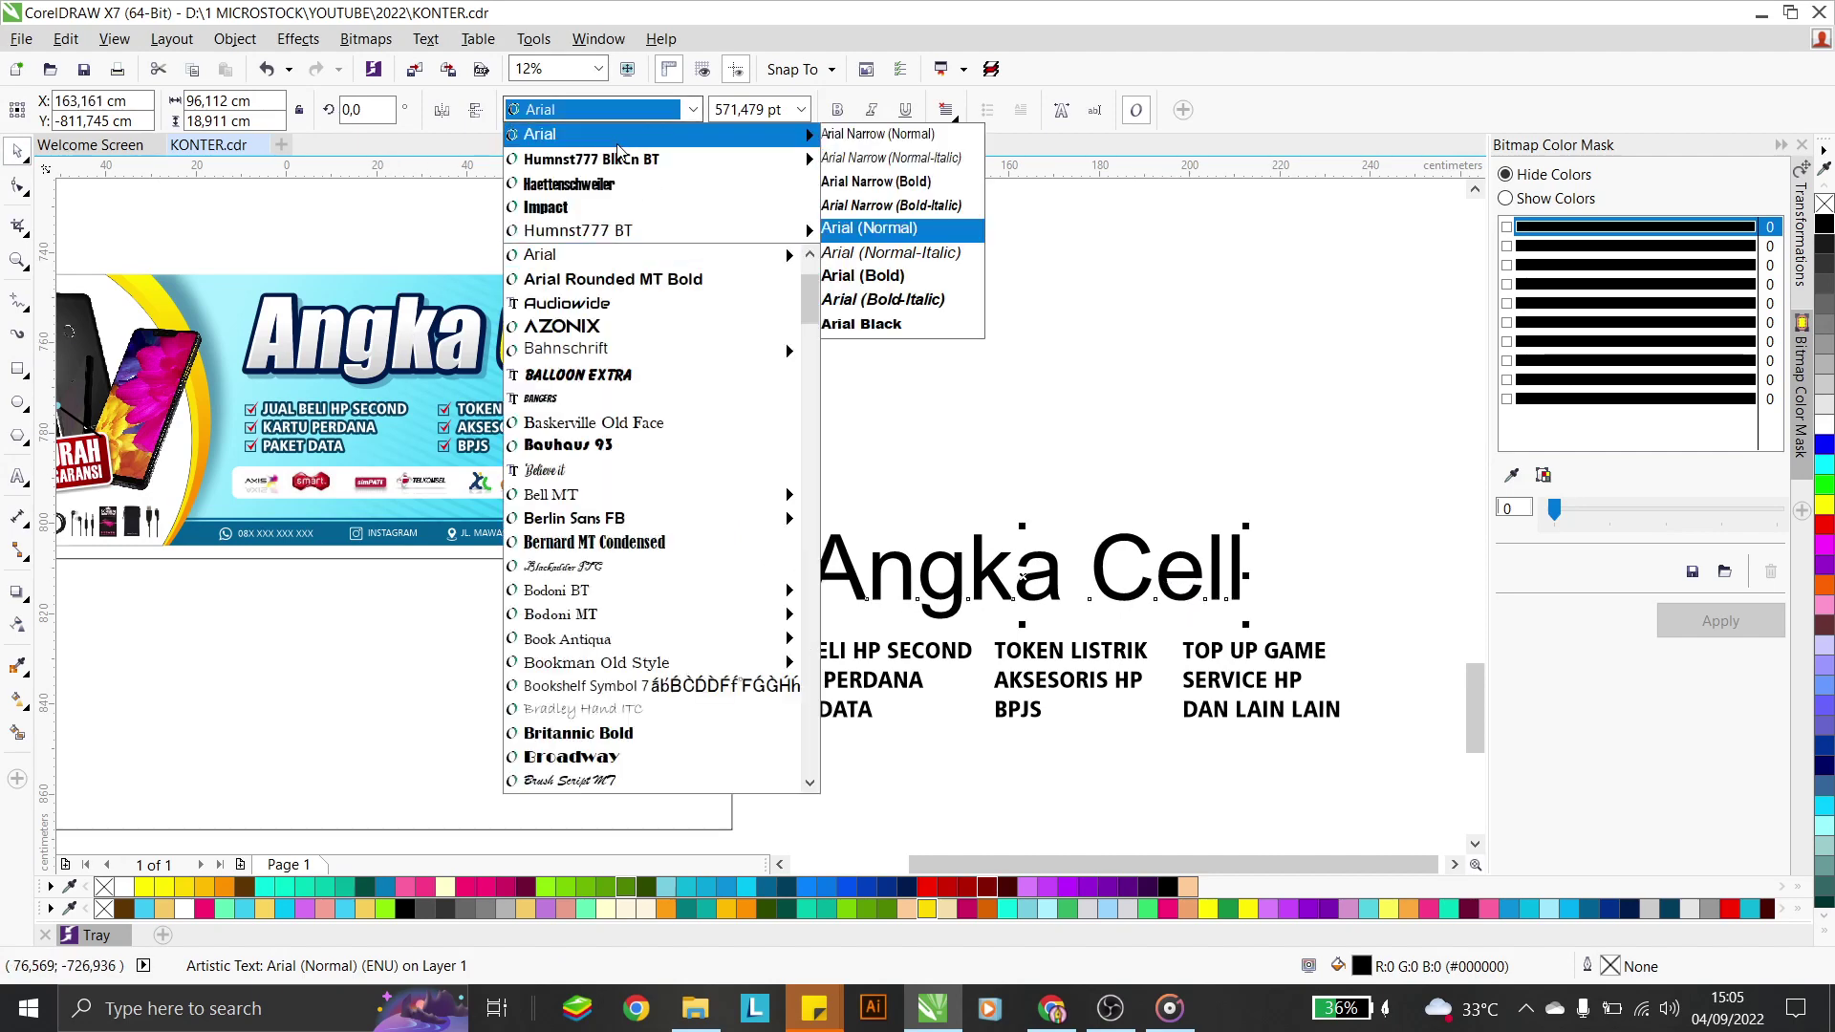
pyautogui.click(603, 206)
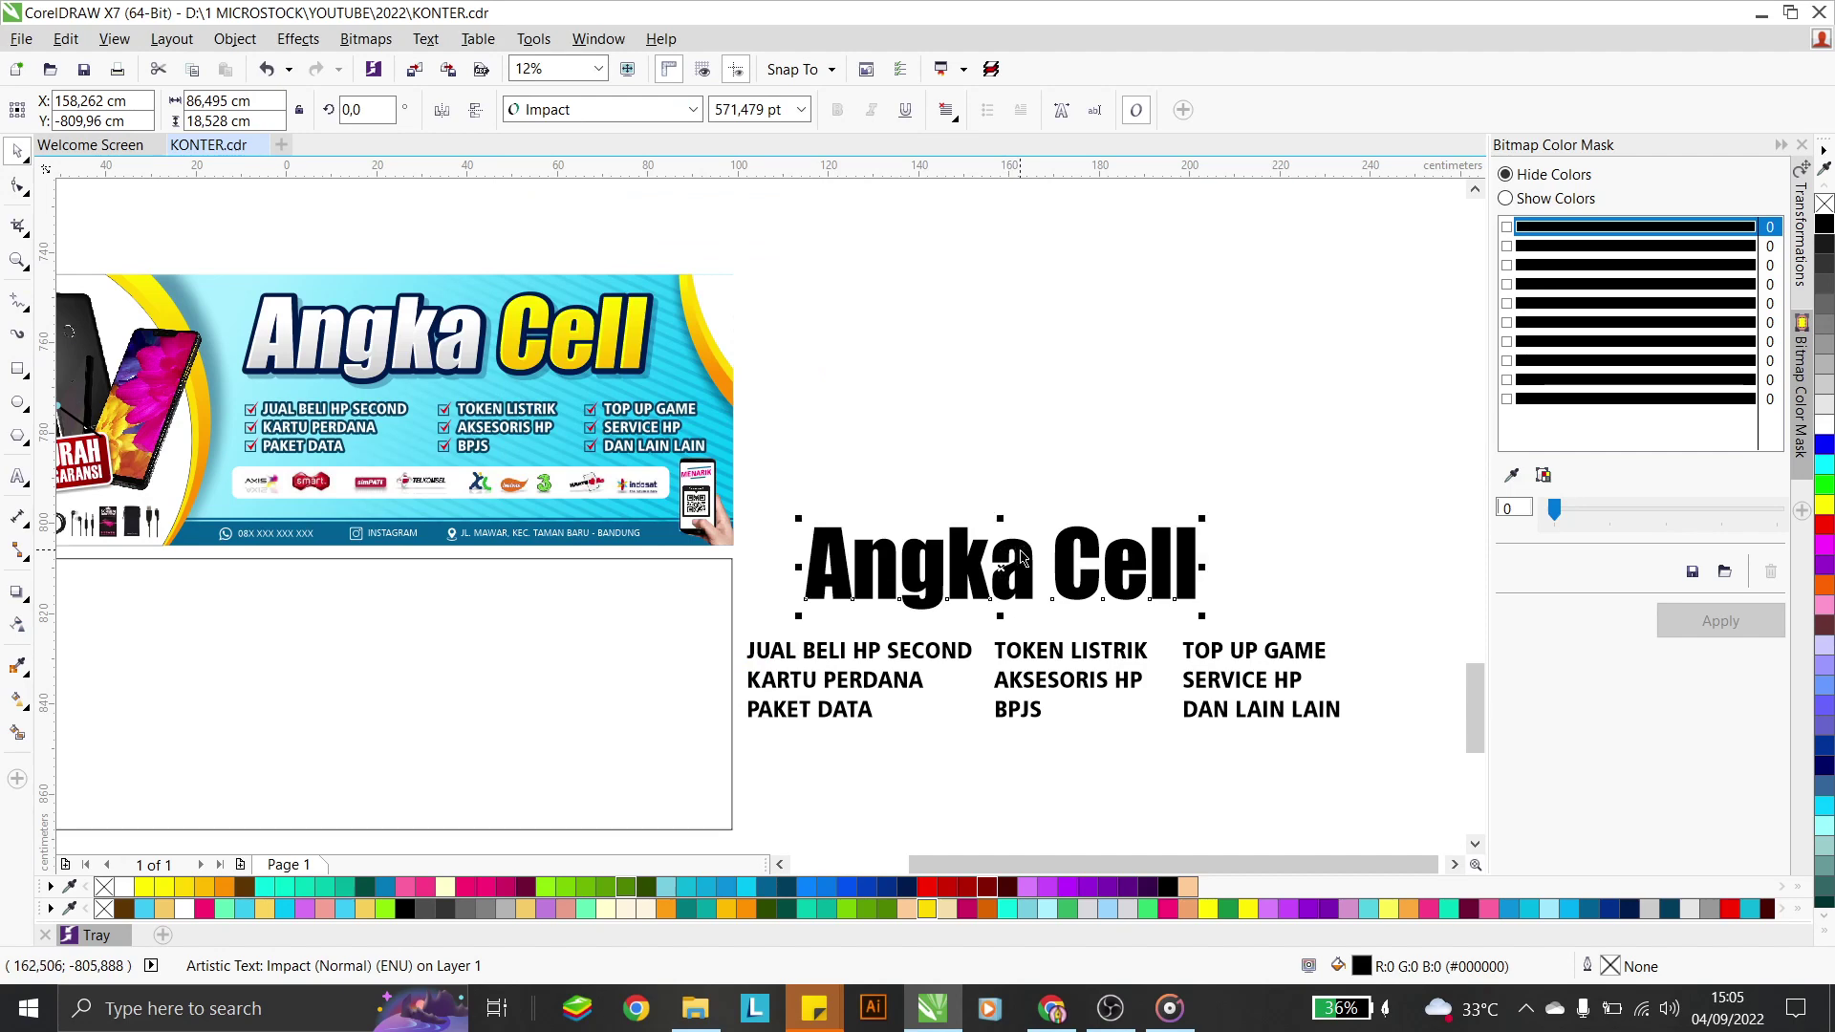
pyautogui.scroll(2, 1008, 559)
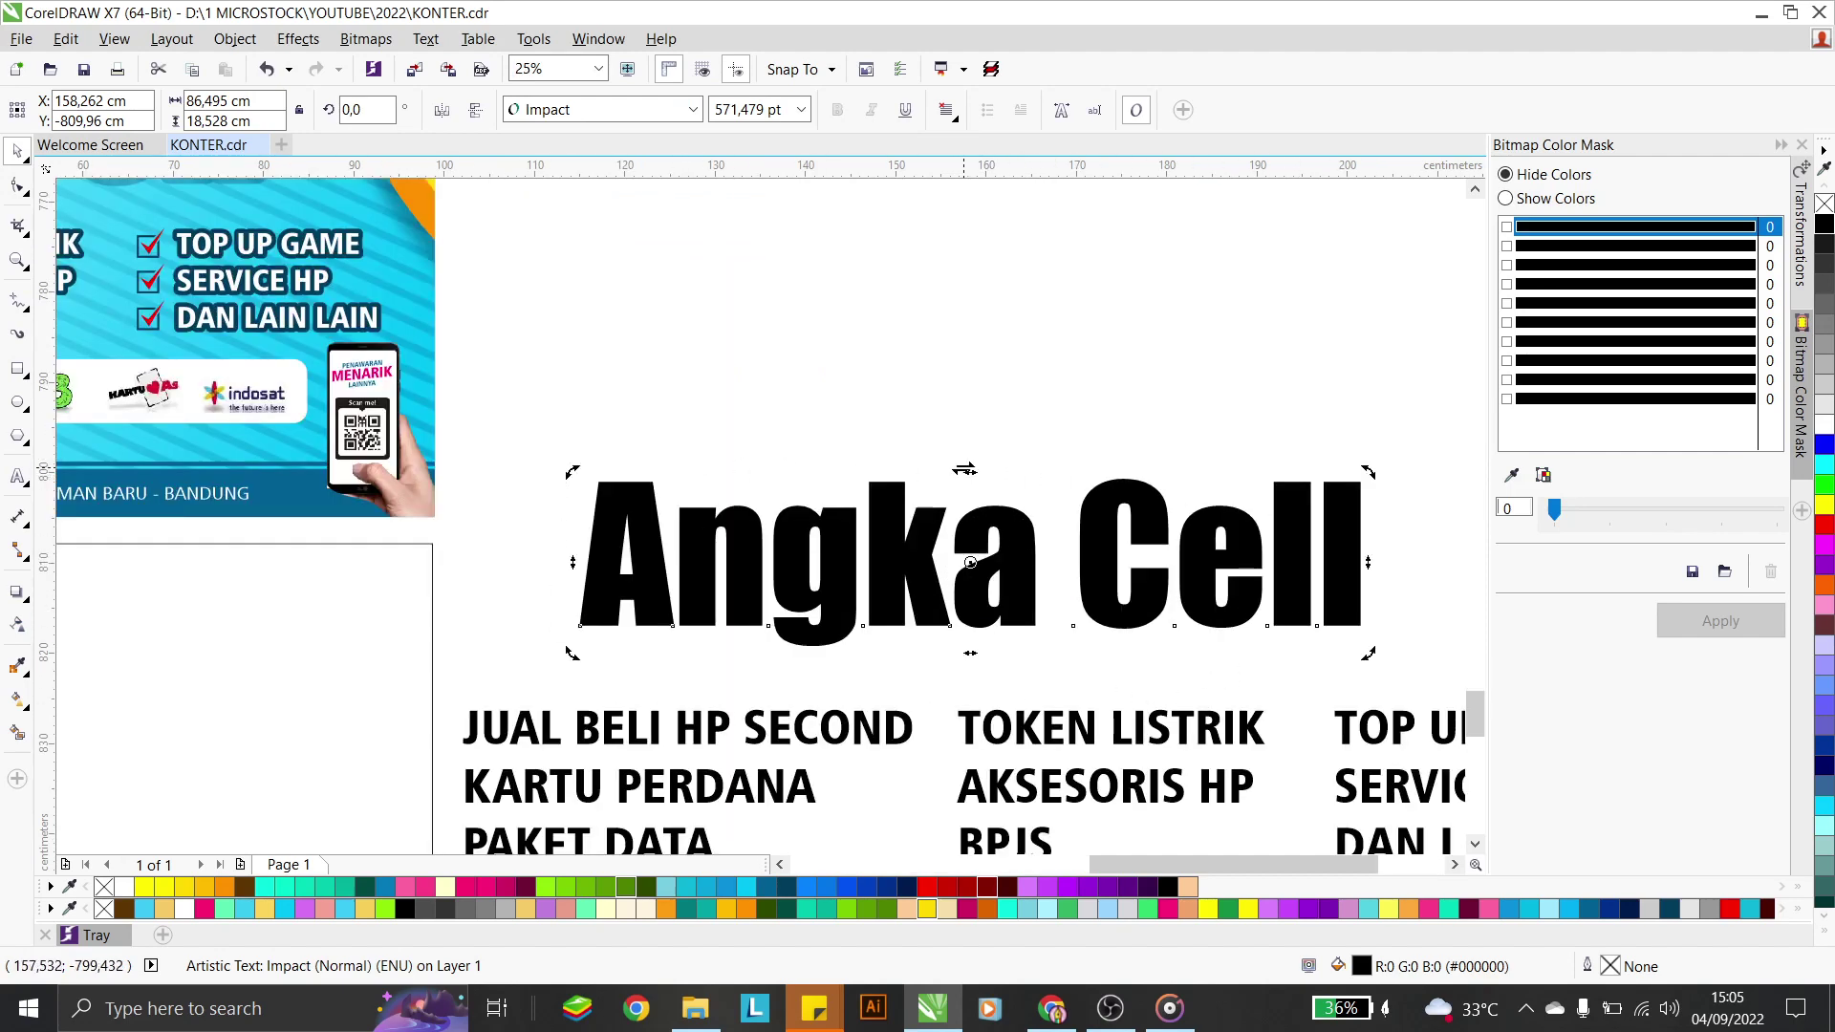
pyautogui.moveTo(964, 469)
pyautogui.mouseDown()
pyautogui.moveTo(898, 459)
pyautogui.moveTo(988, 468)
pyautogui.mouseUp()
pyautogui.scroll(-2, 999, 536)
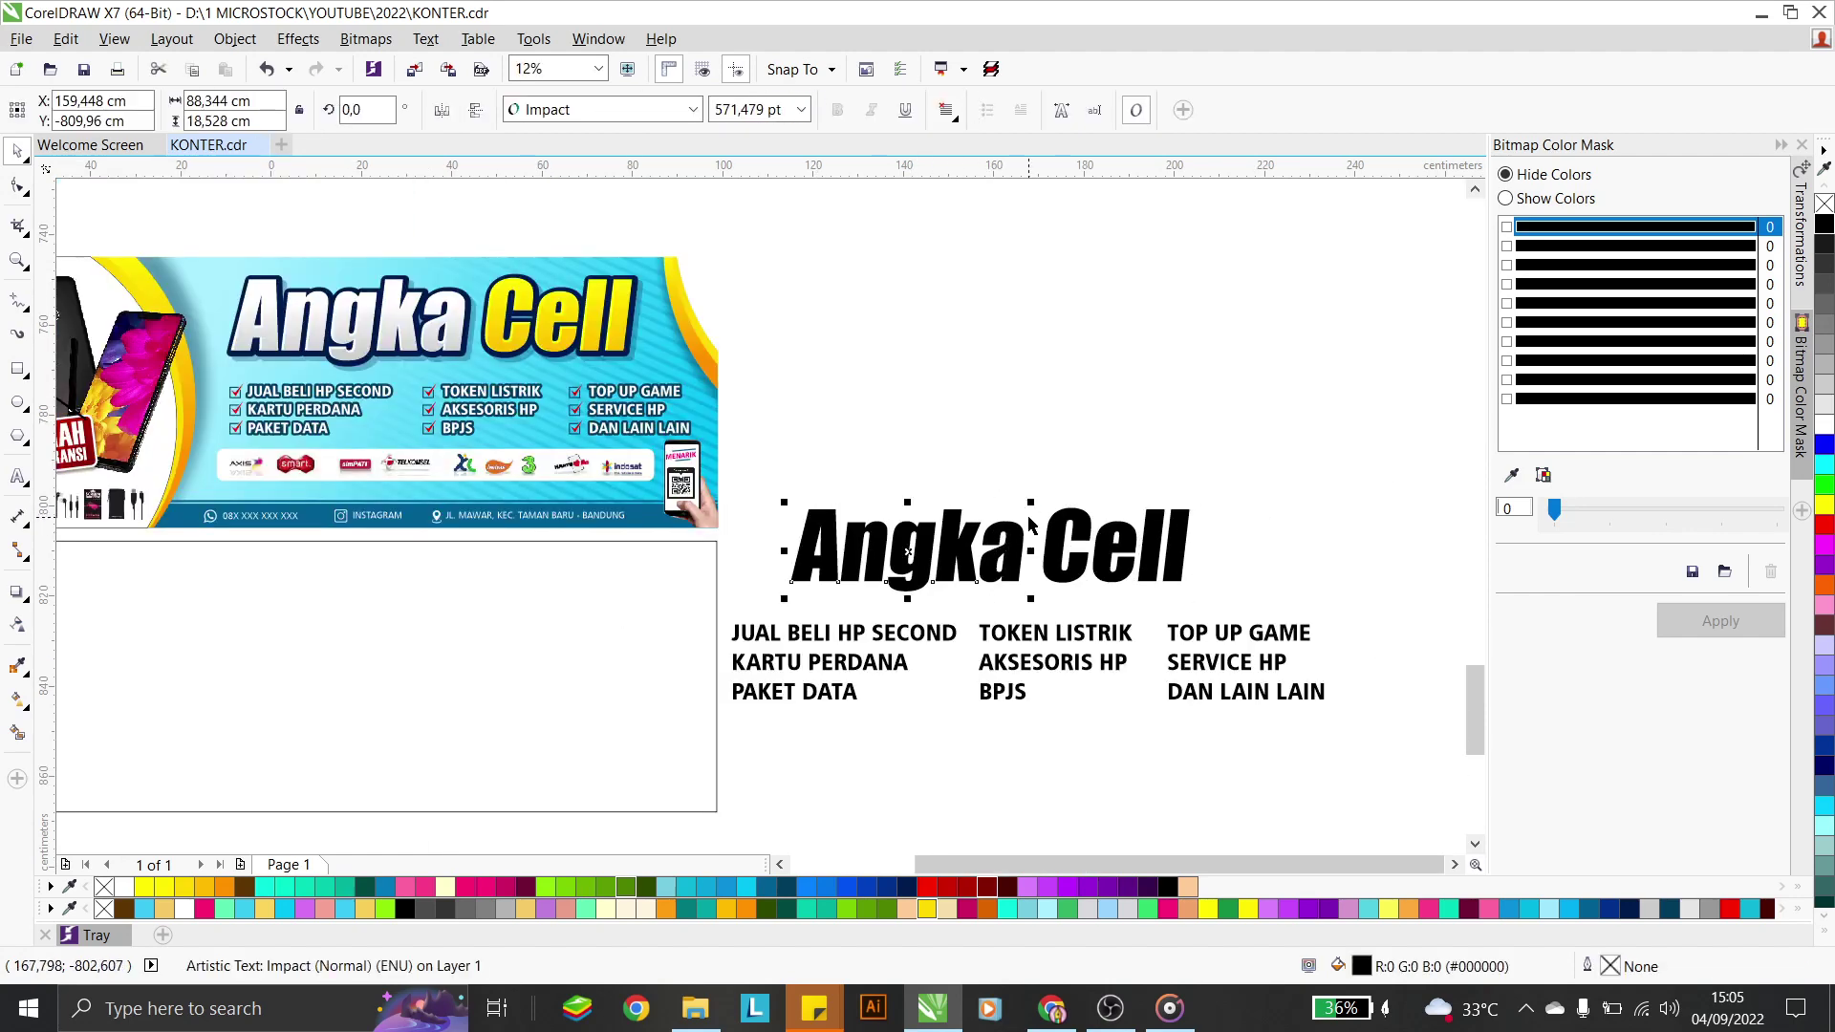
pyautogui.click(1059, 444)
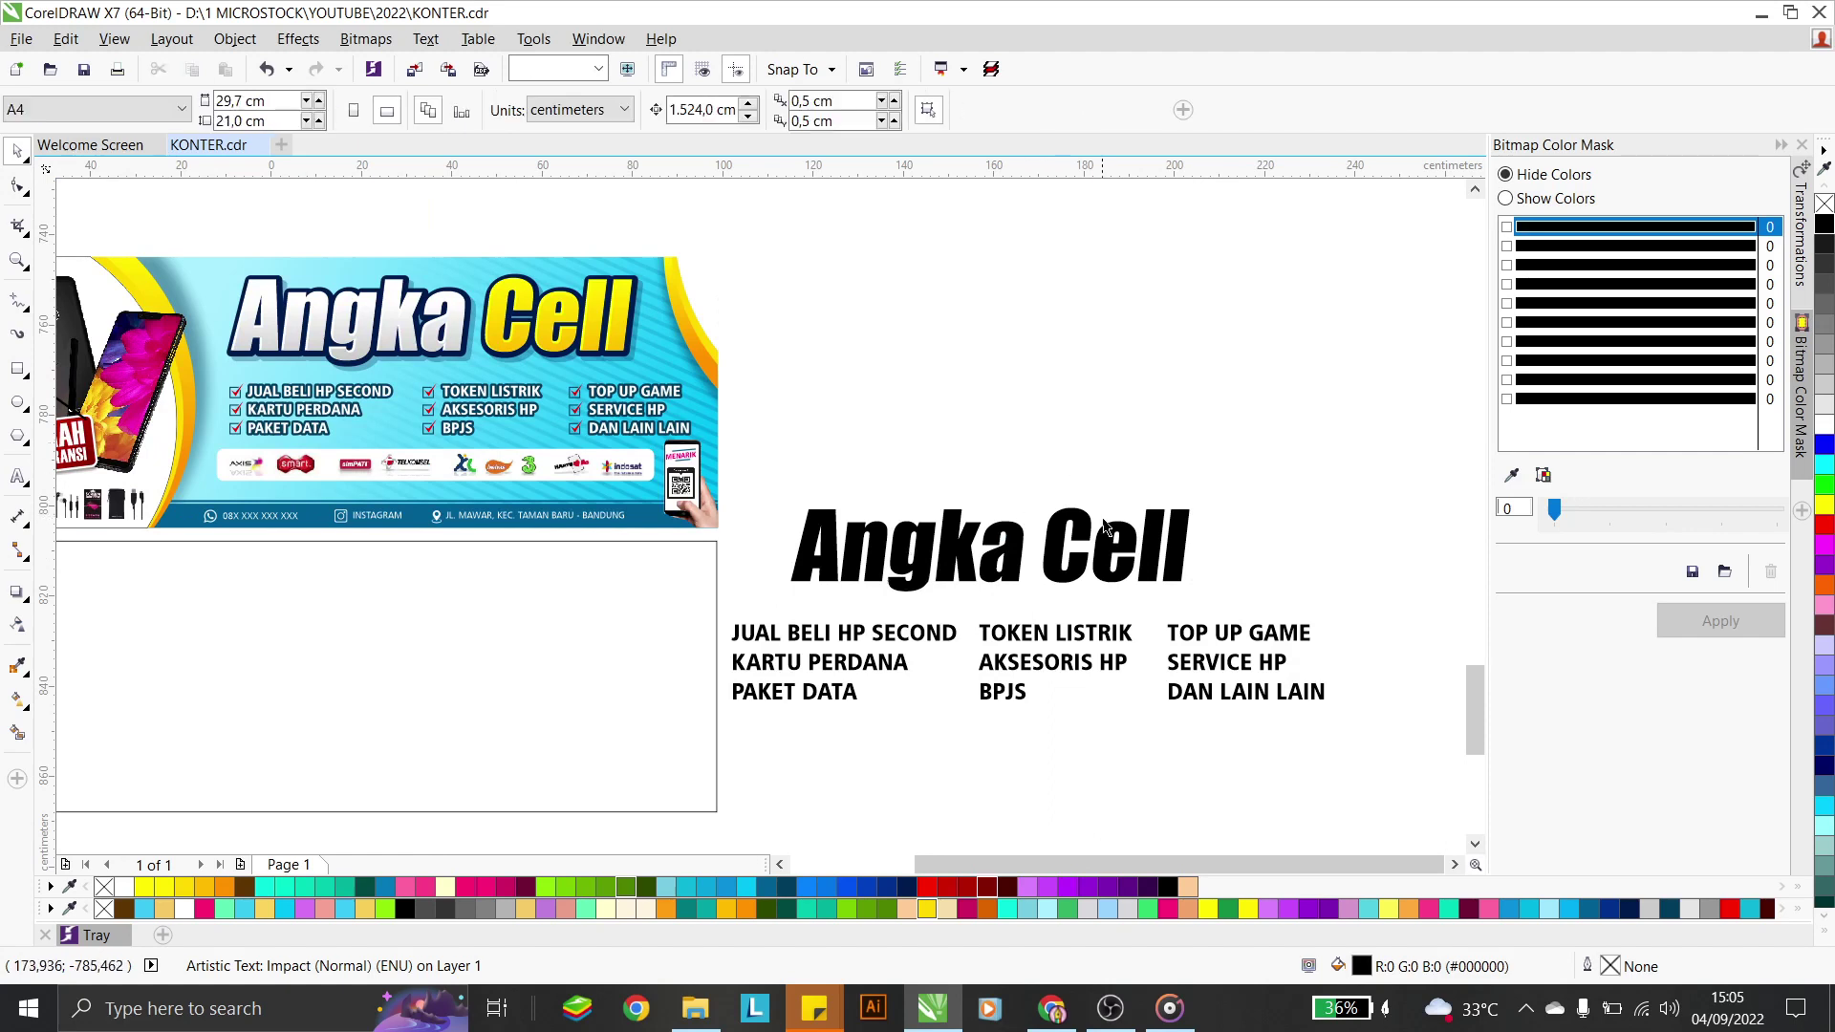
# Break the title into separate "Angka" and "Cell" words and apply one vertical black-to-white fountain fill across both
pyautogui.click(1056, 548)
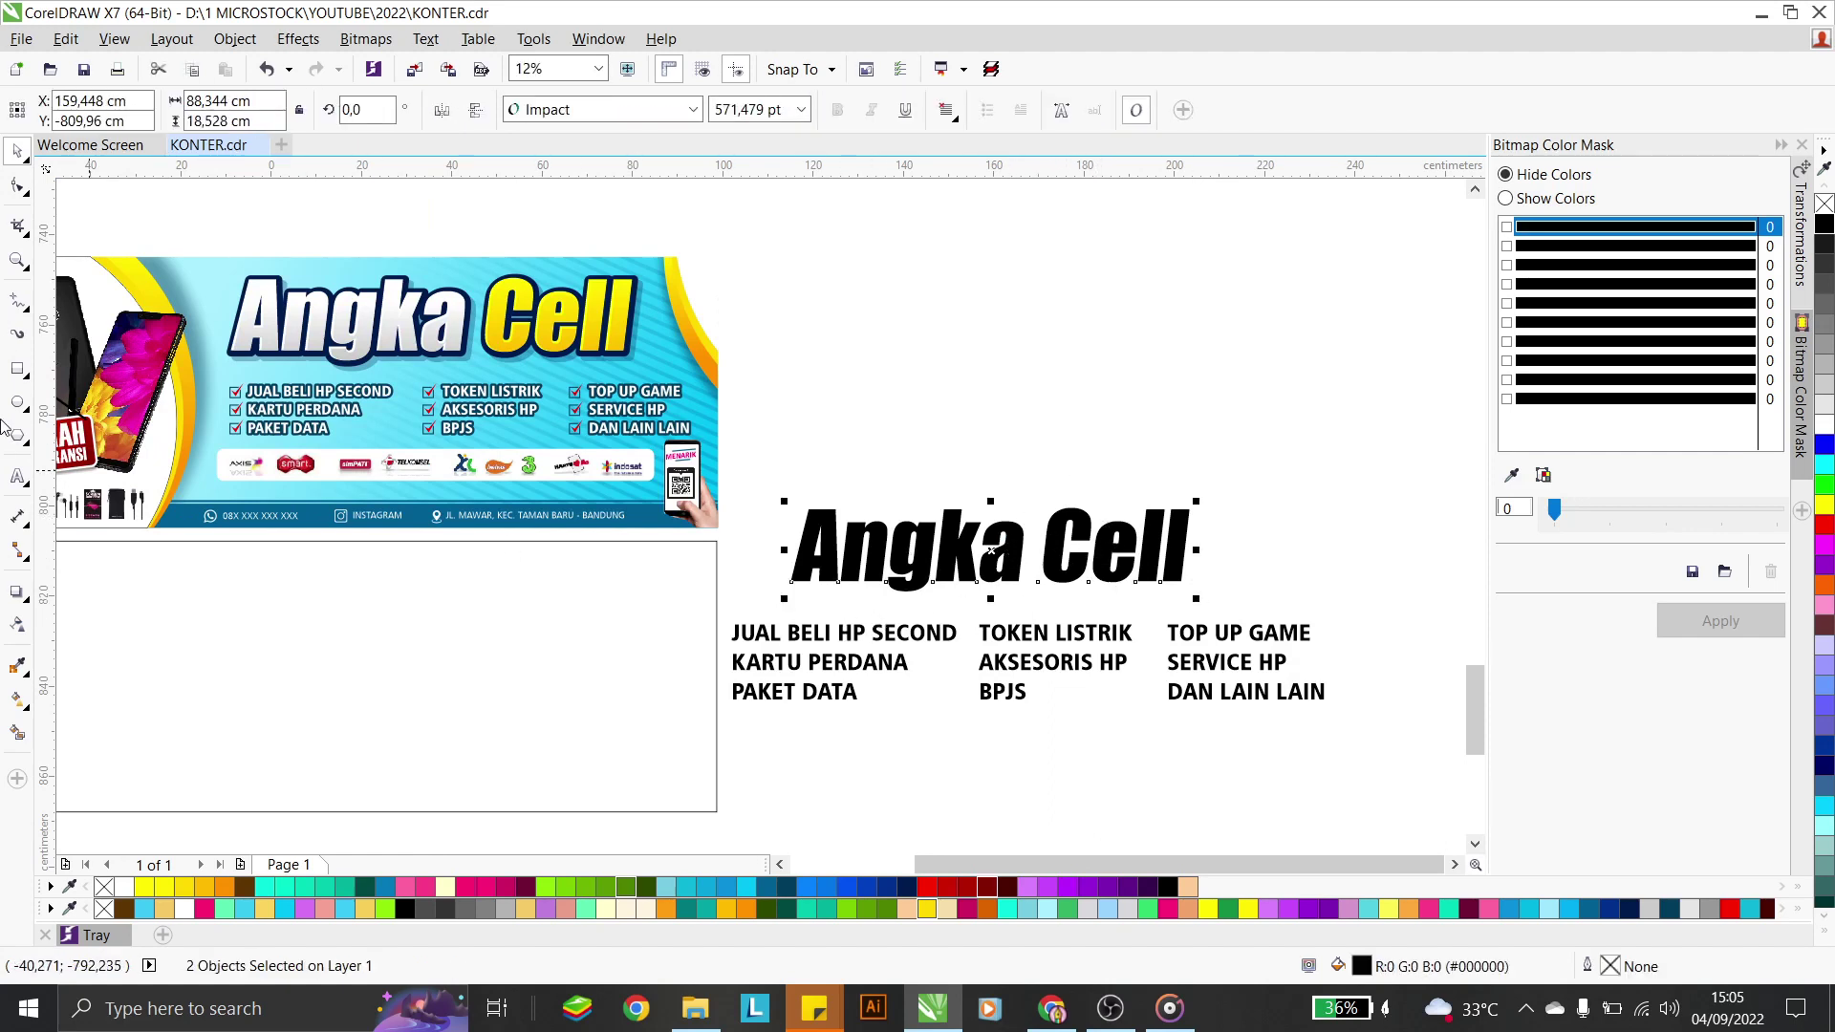
pyautogui.moveTo(773, 456); pyautogui.dragTo(1219, 611)
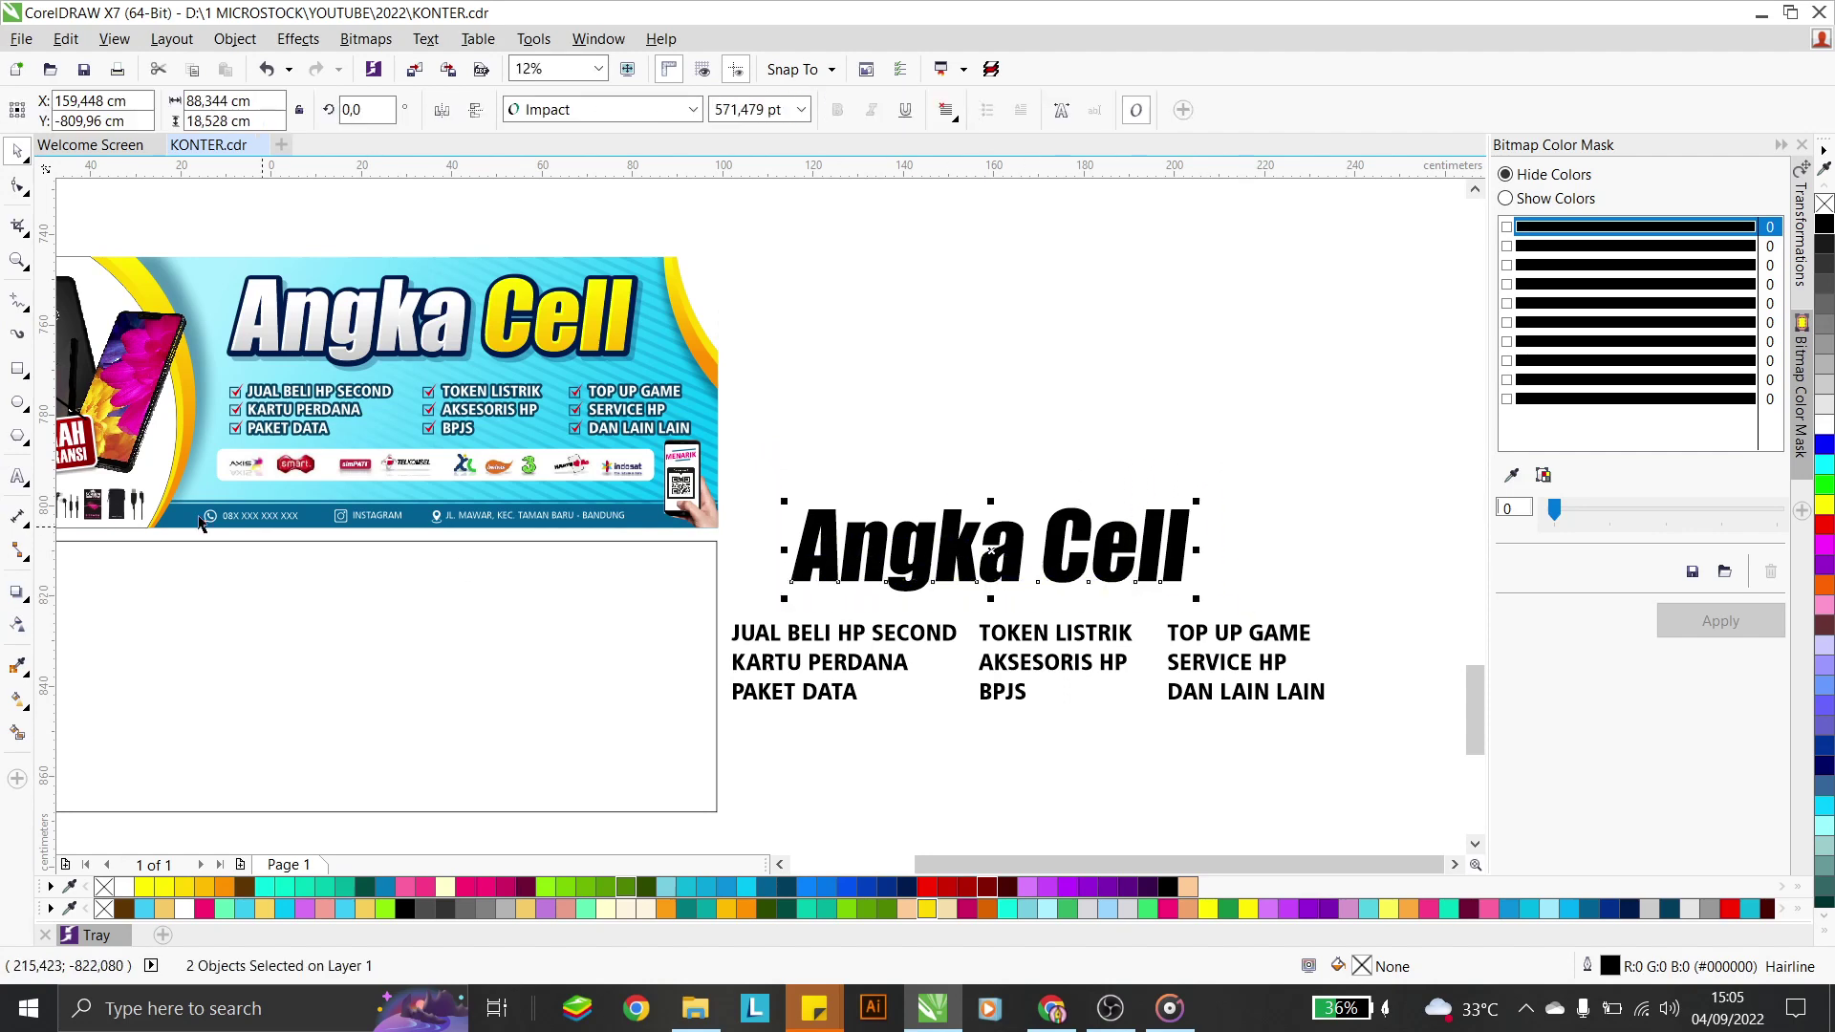
pyautogui.click(18, 701)
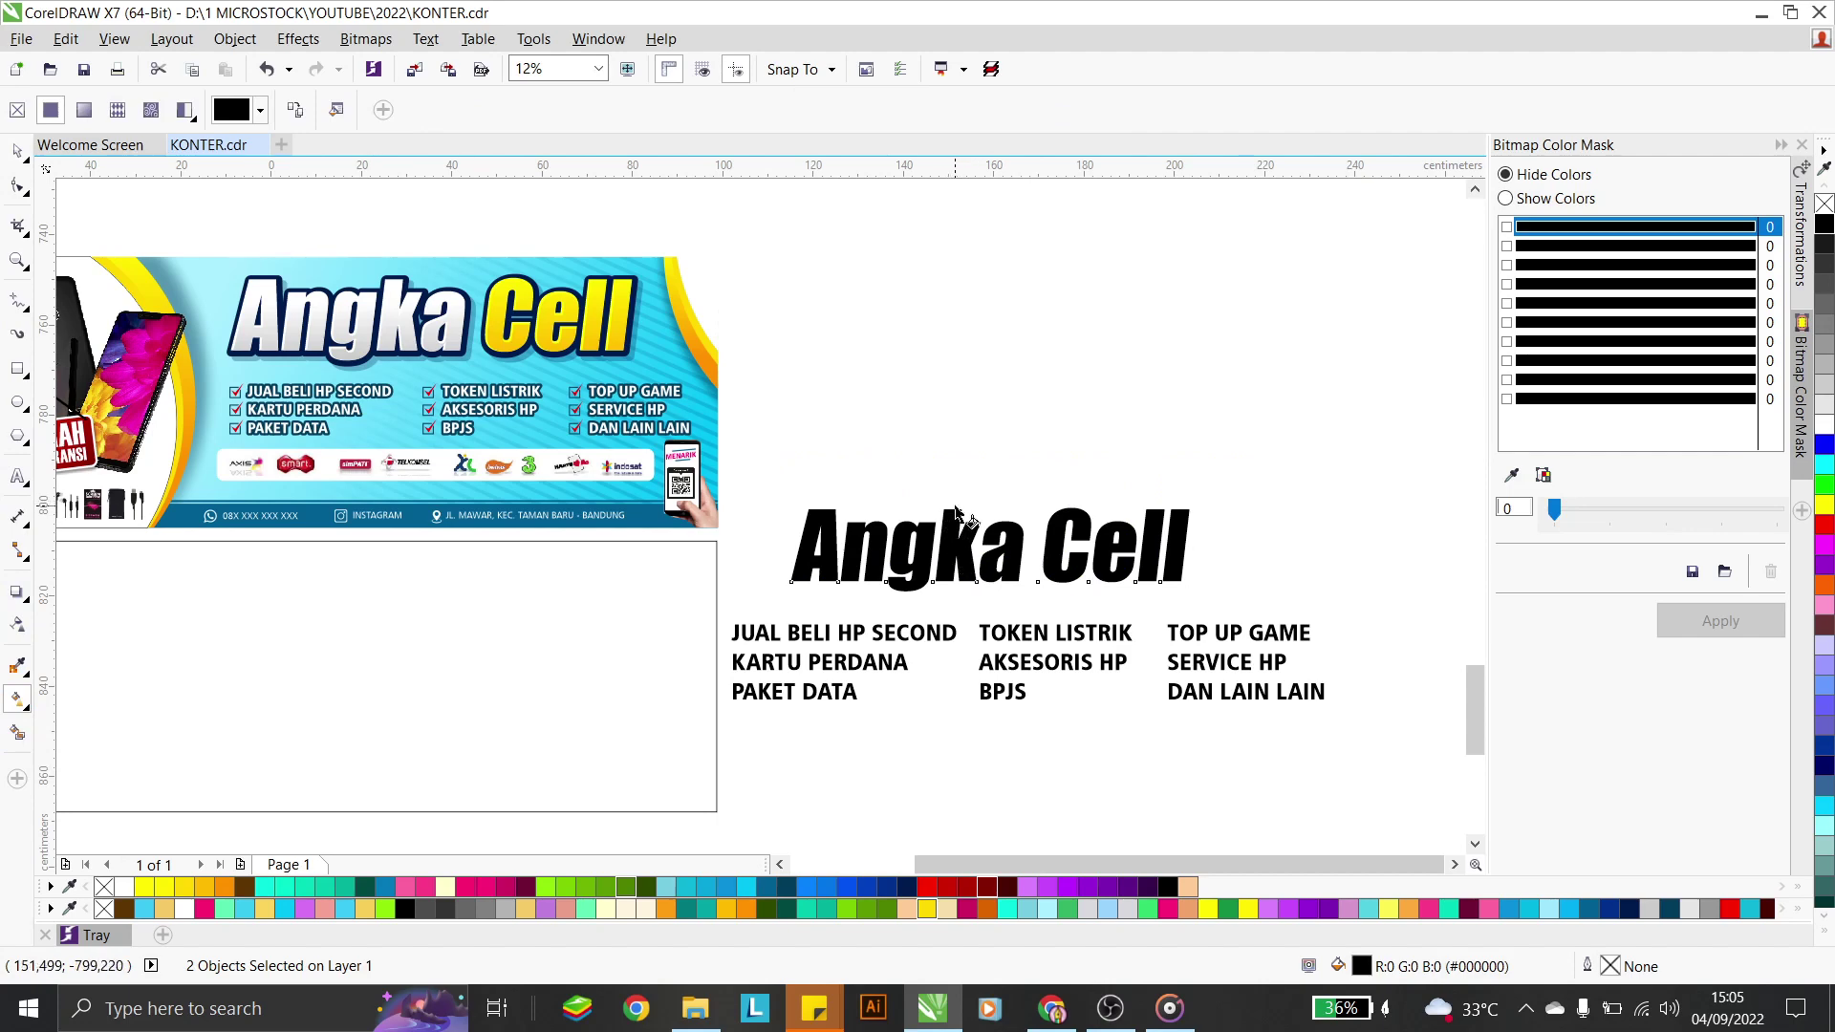
pyautogui.moveTo(955, 512); pyautogui.dragTo(953, 578)
pyautogui.moveTo(950, 587); pyautogui.dragTo(952, 585)
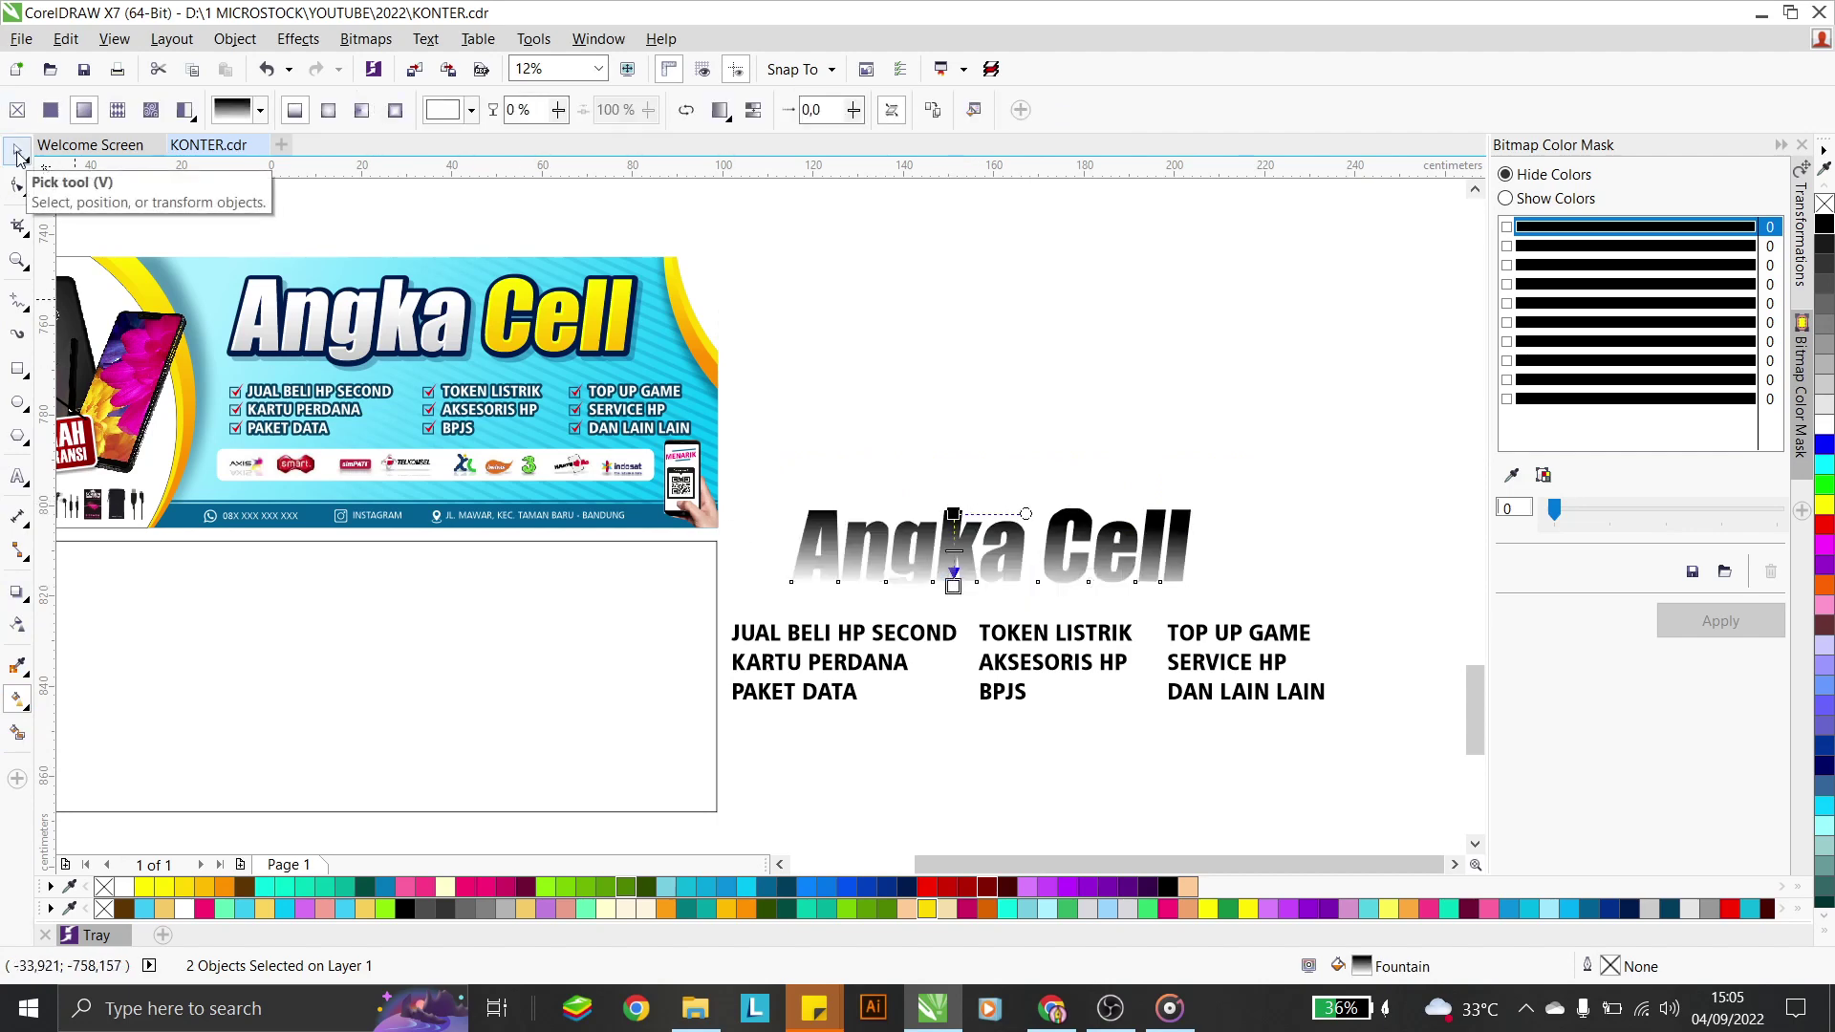
pyautogui.click(17, 153)
pyautogui.click(839, 402)
# Recolor the fountain fill of "Angka" to run from white at the top to very light grey at the bottom
pyautogui.scroll(4, 1008, 549)
pyautogui.click(972, 552)
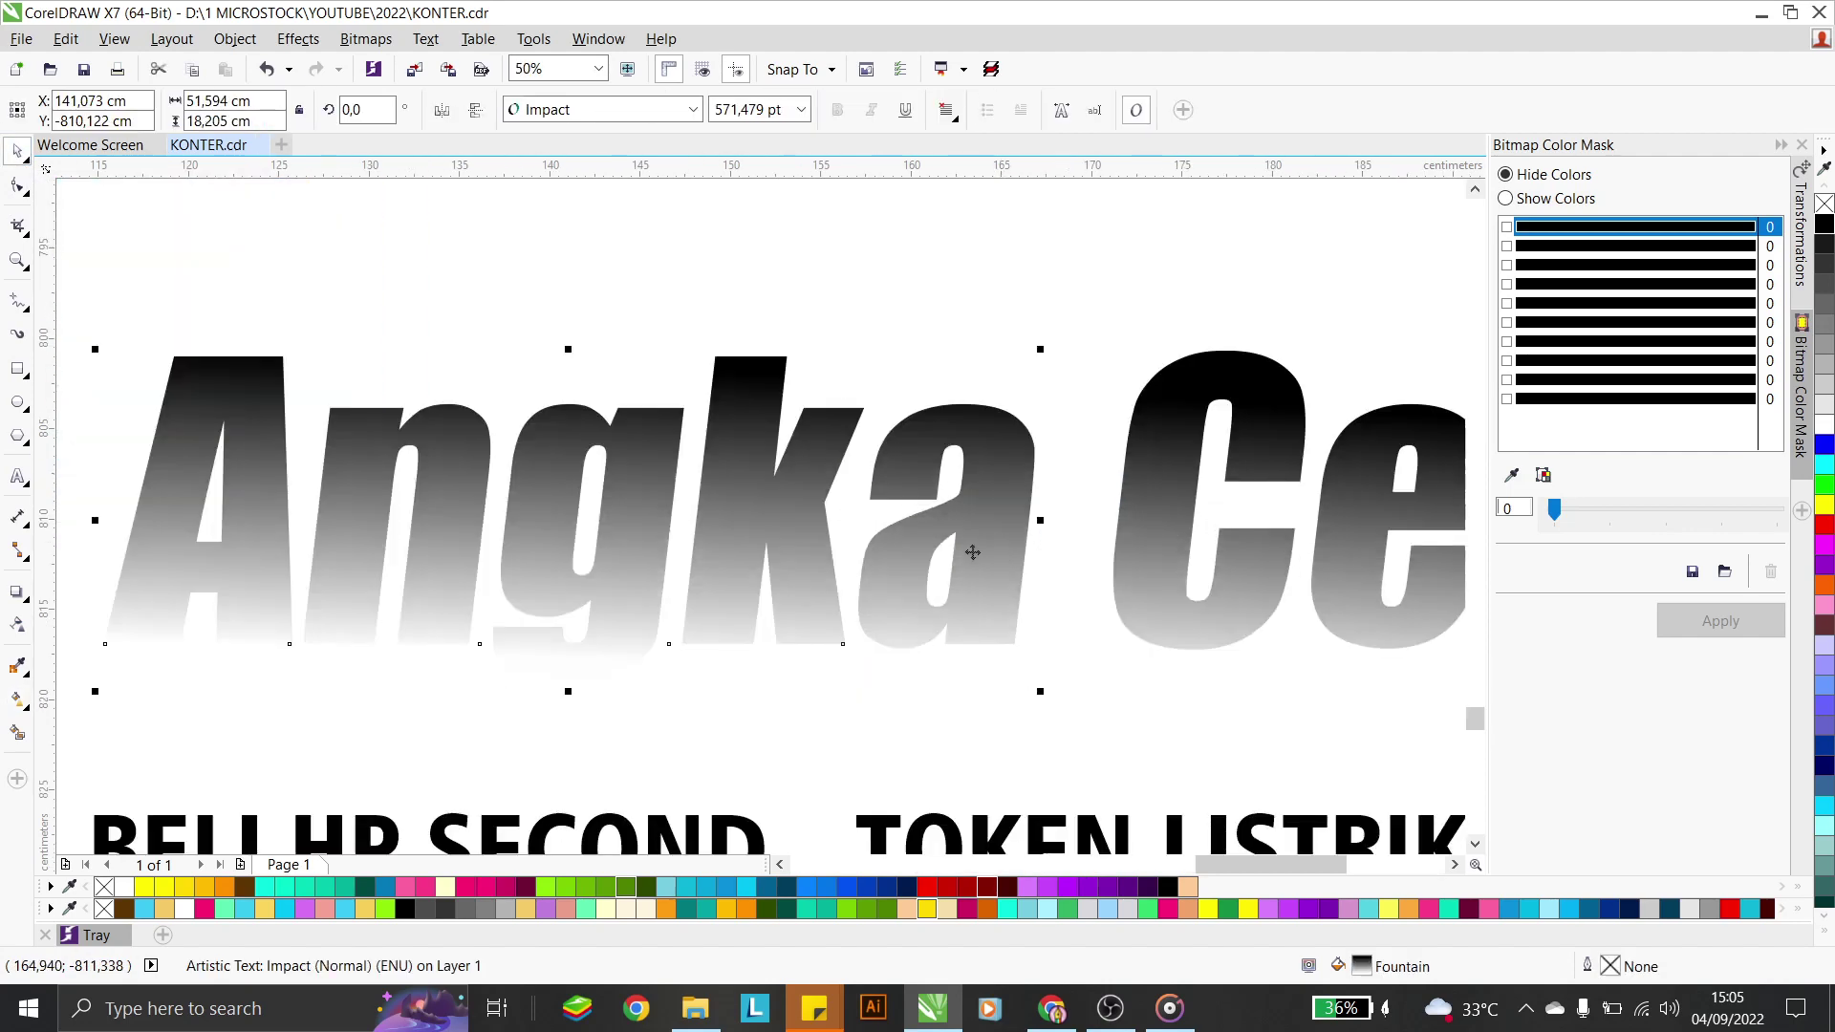
pyautogui.click(17, 699)
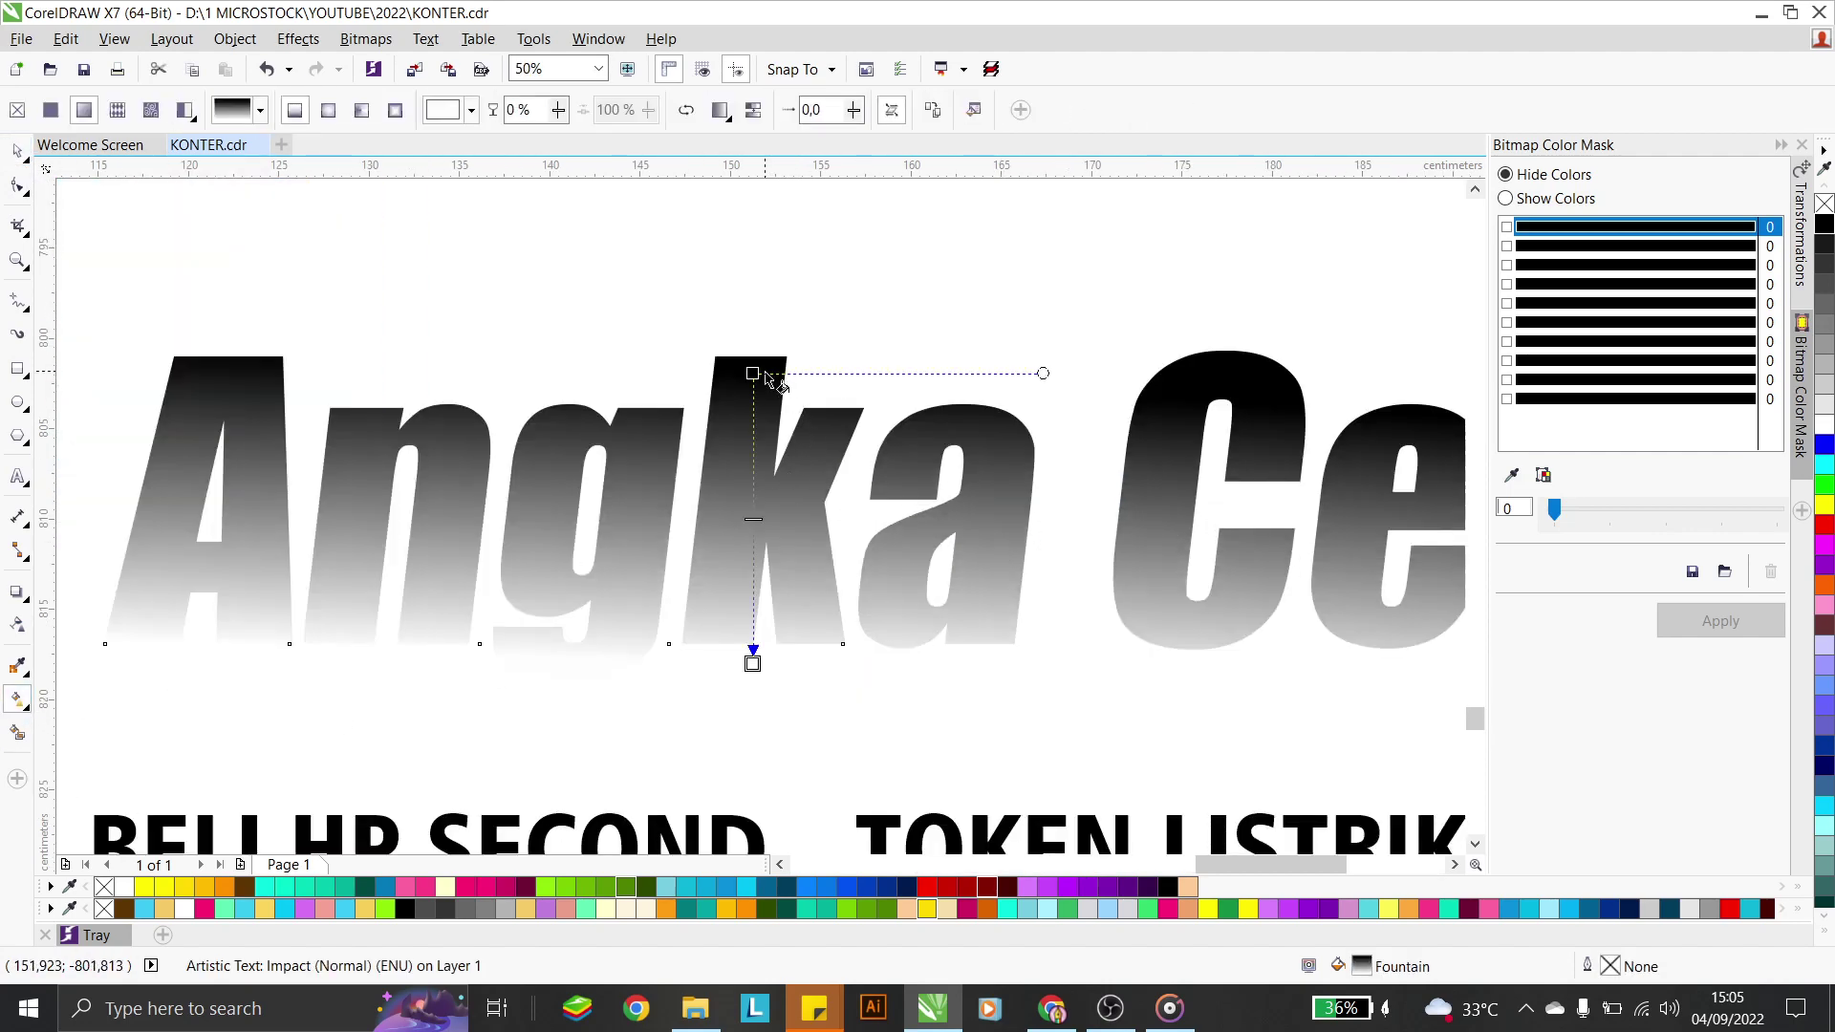
pyautogui.scroll(-2, 932, 557)
pyautogui.scroll(-2, 573, 459)
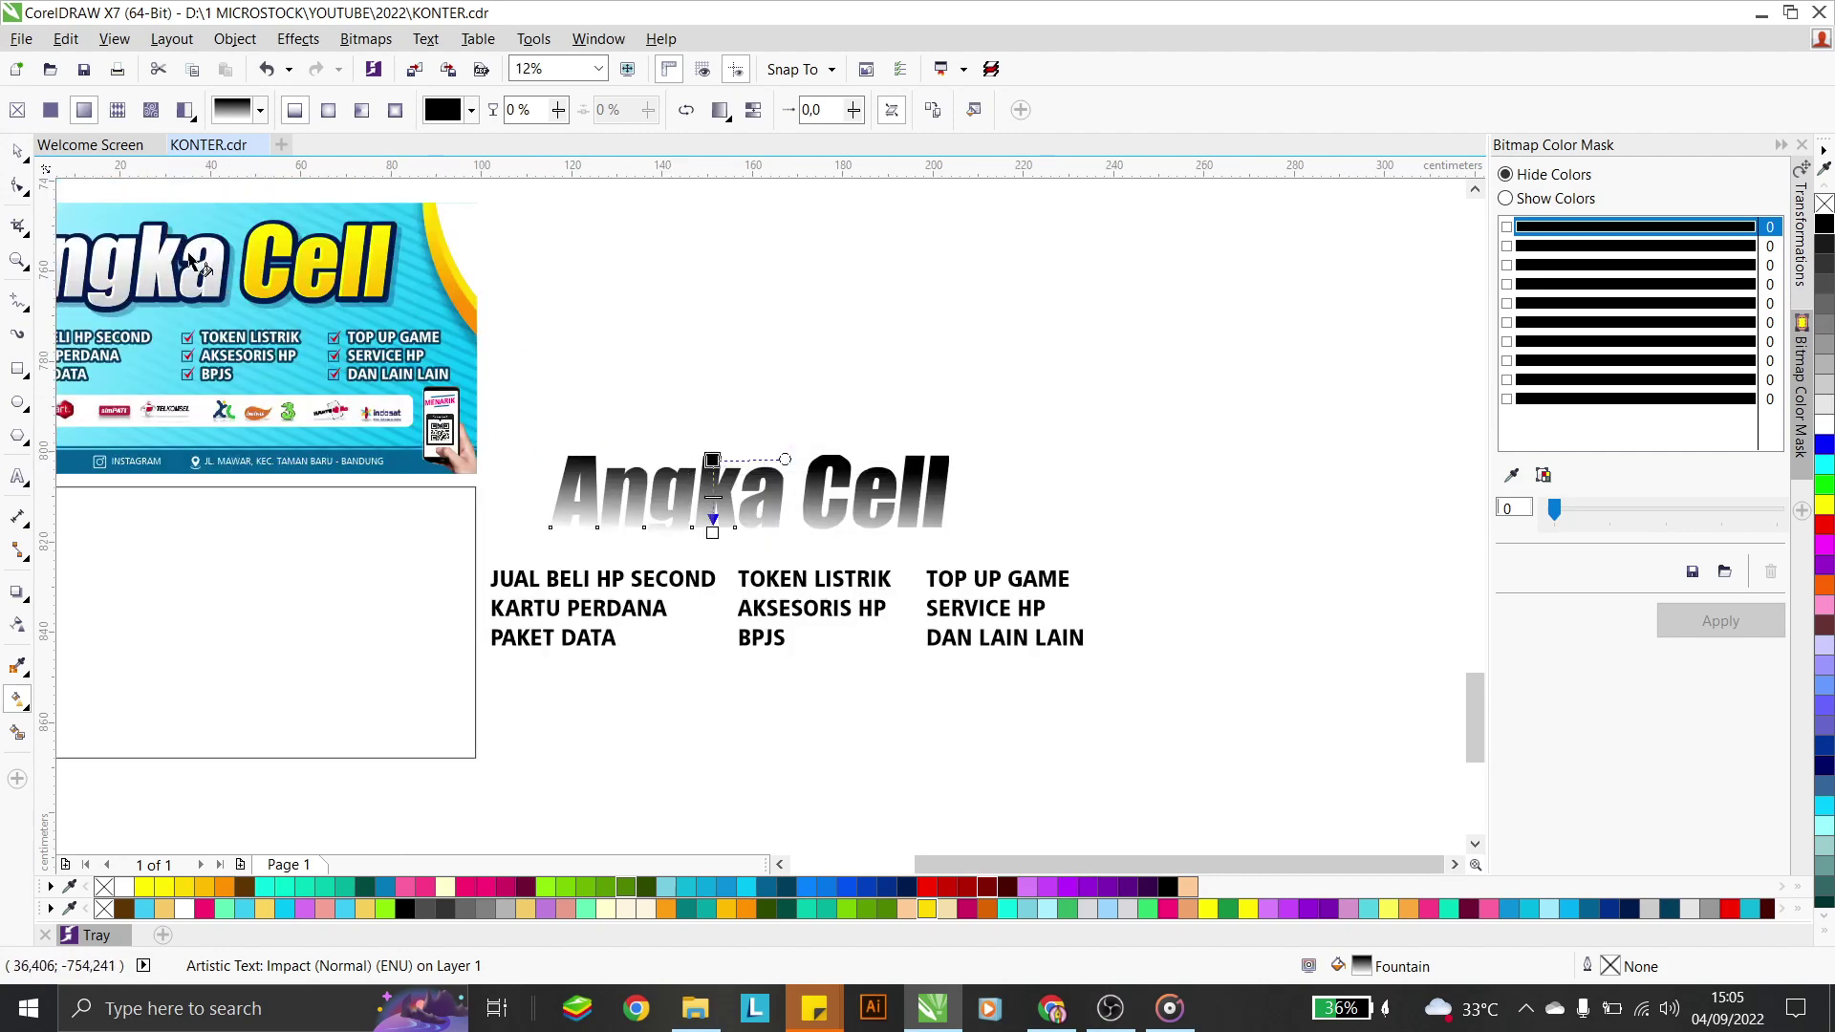
pyautogui.scroll(2, 851, 525)
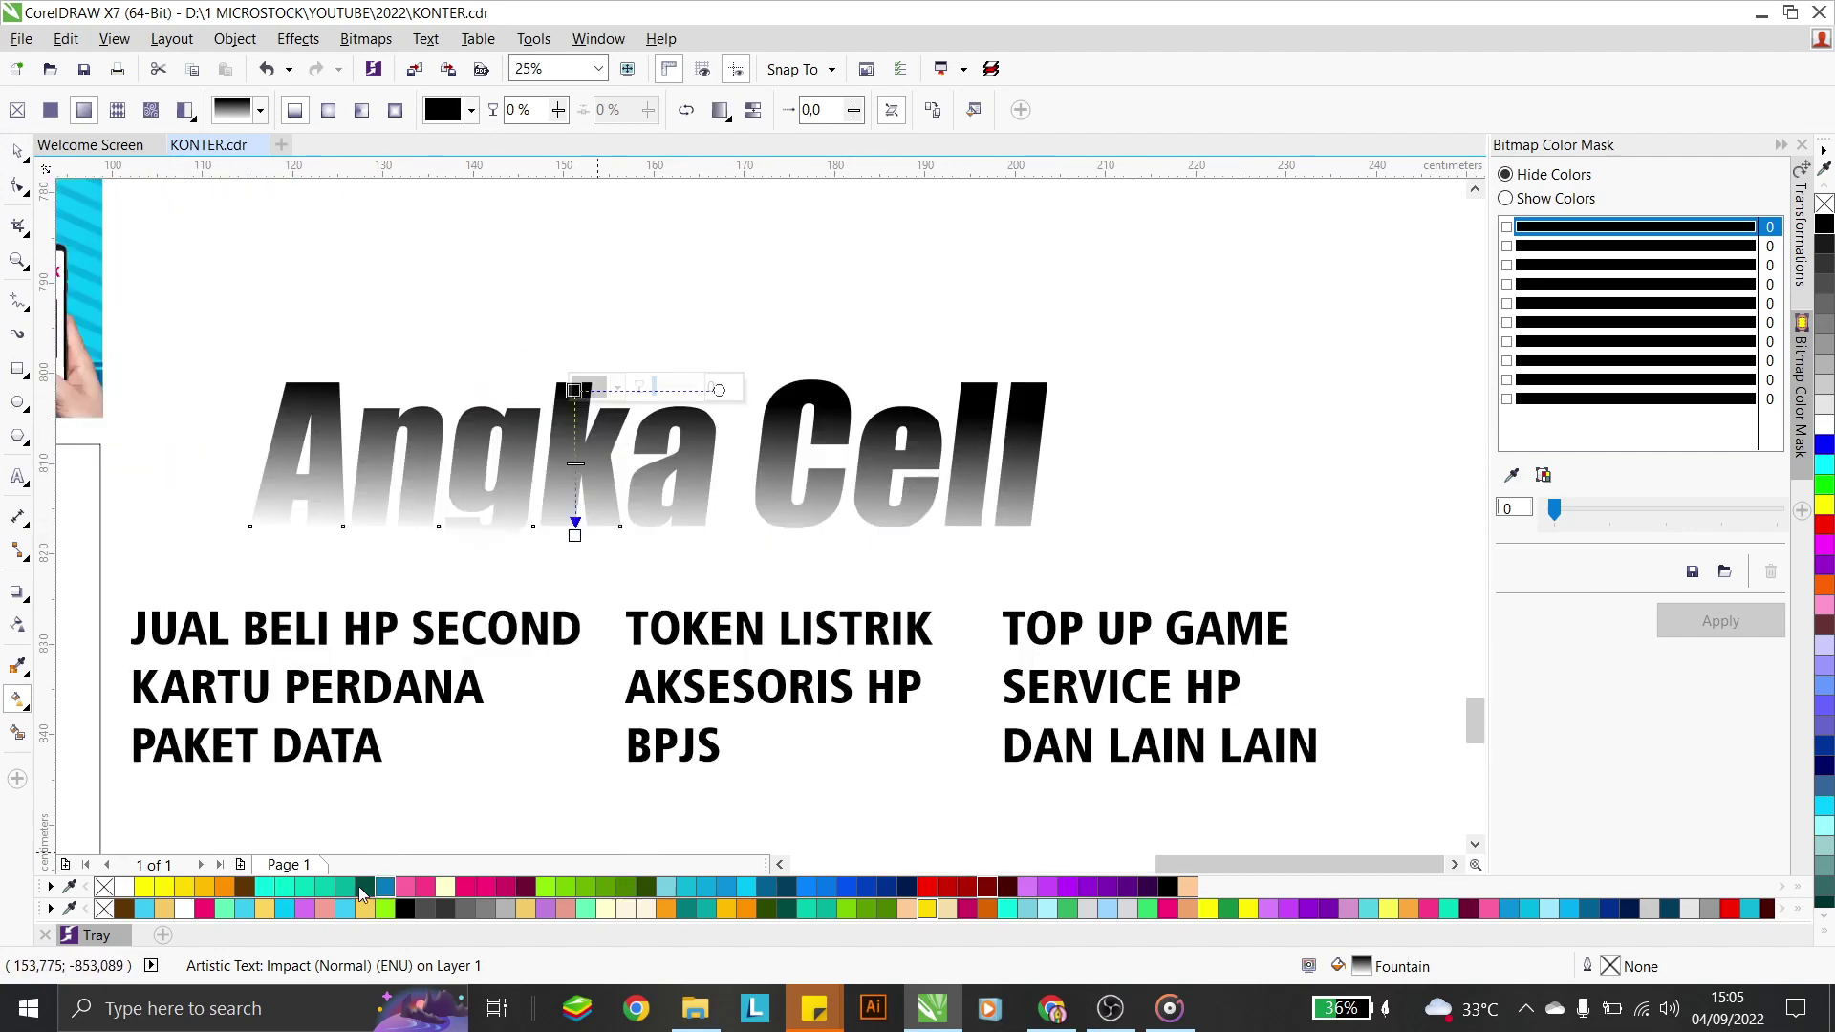
pyautogui.click(1824, 424)
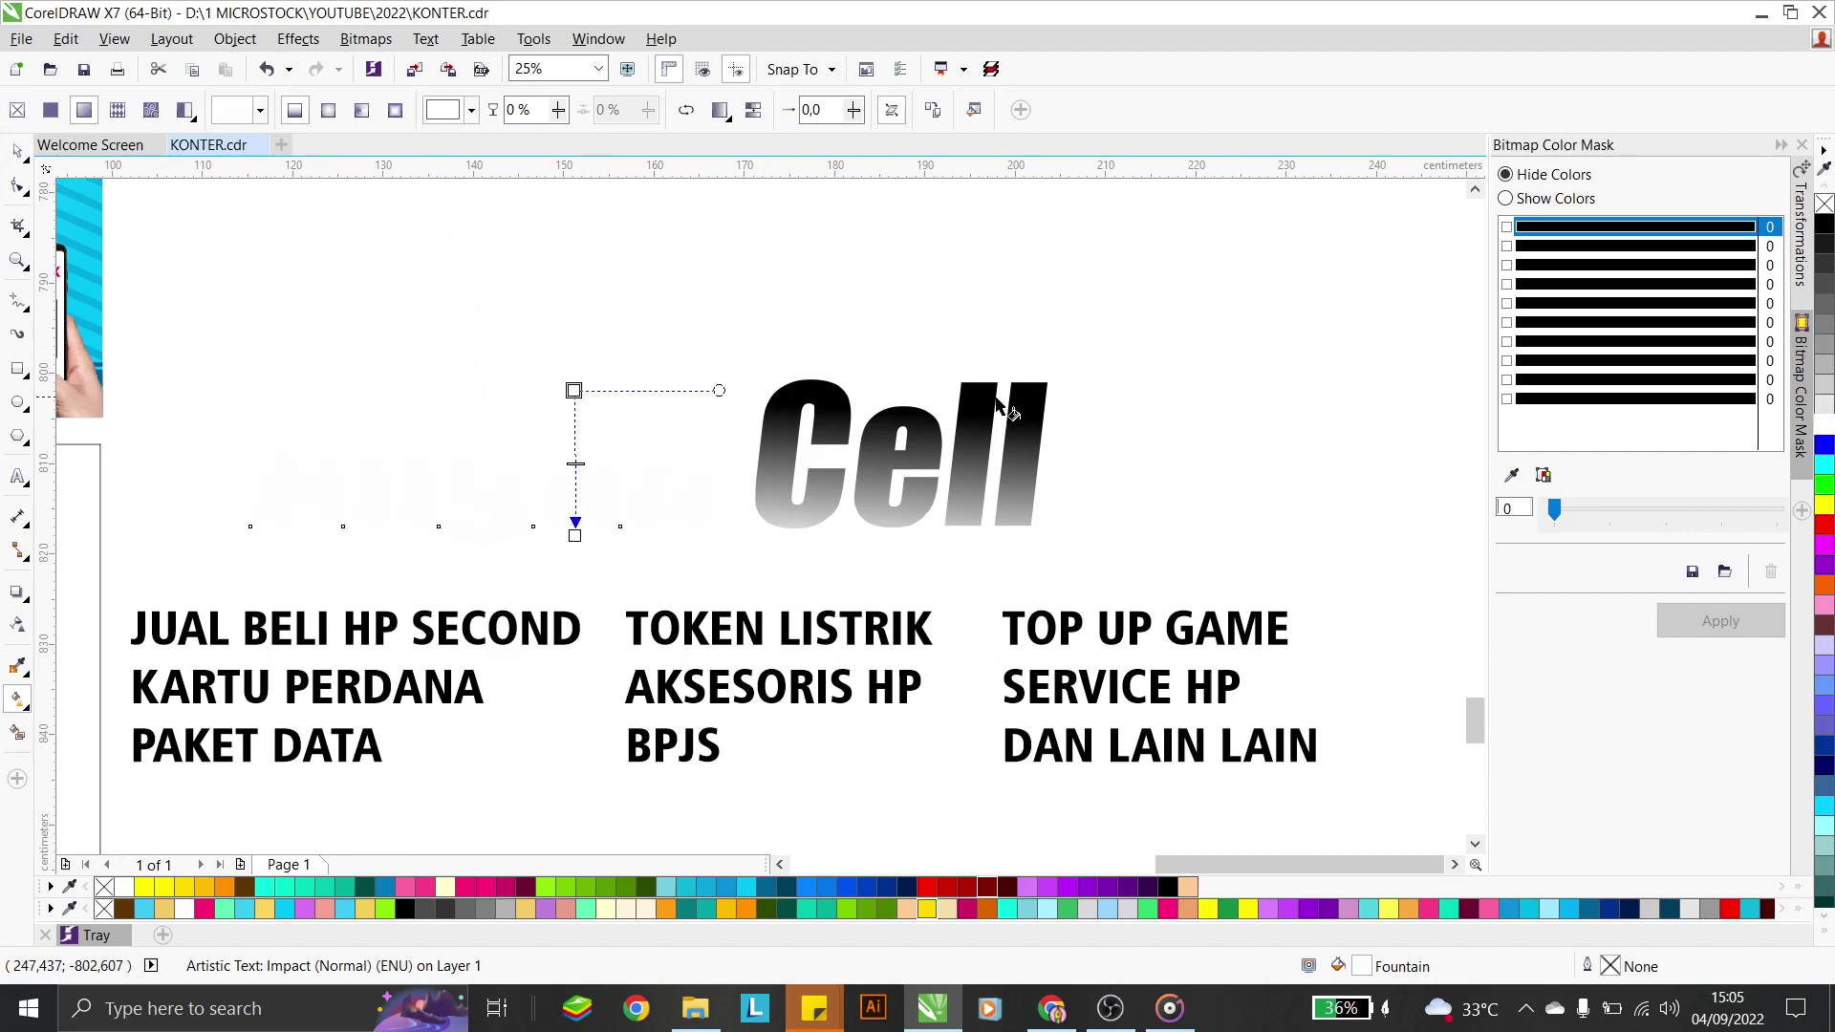
pyautogui.click(575, 535)
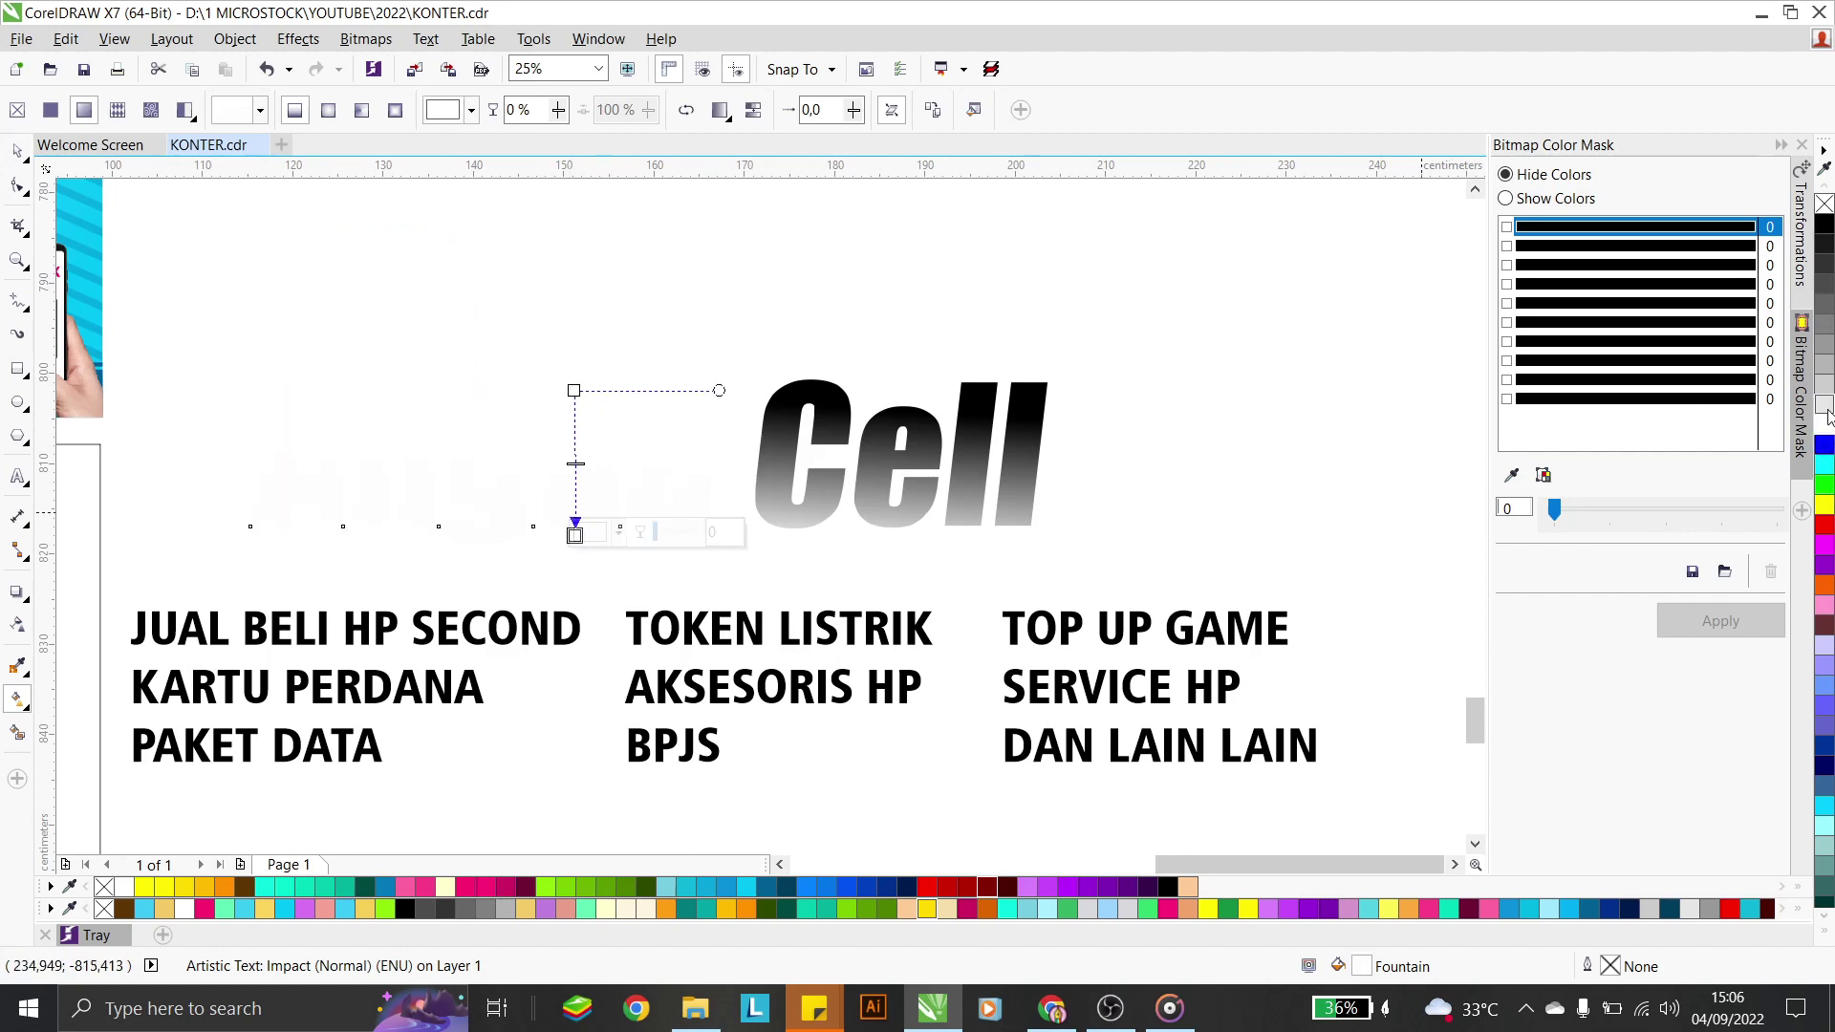
pyautogui.click(1825, 385)
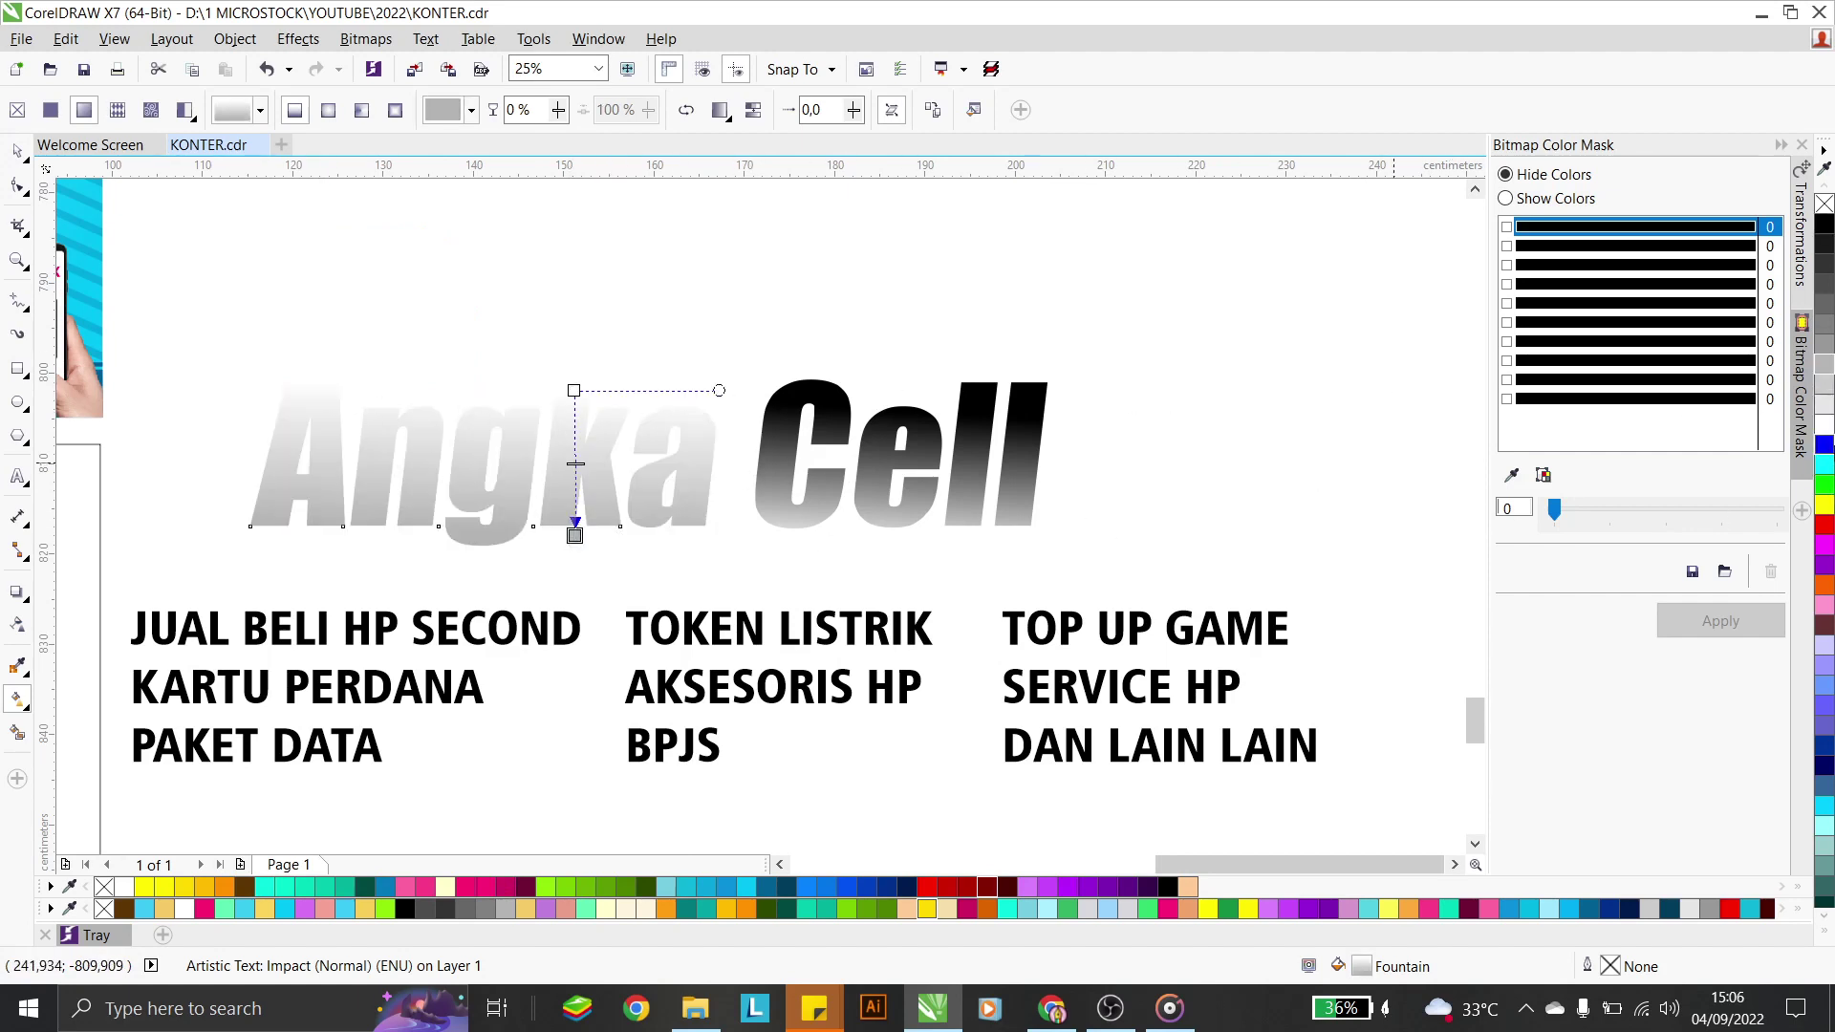
pyautogui.click(1825, 405)
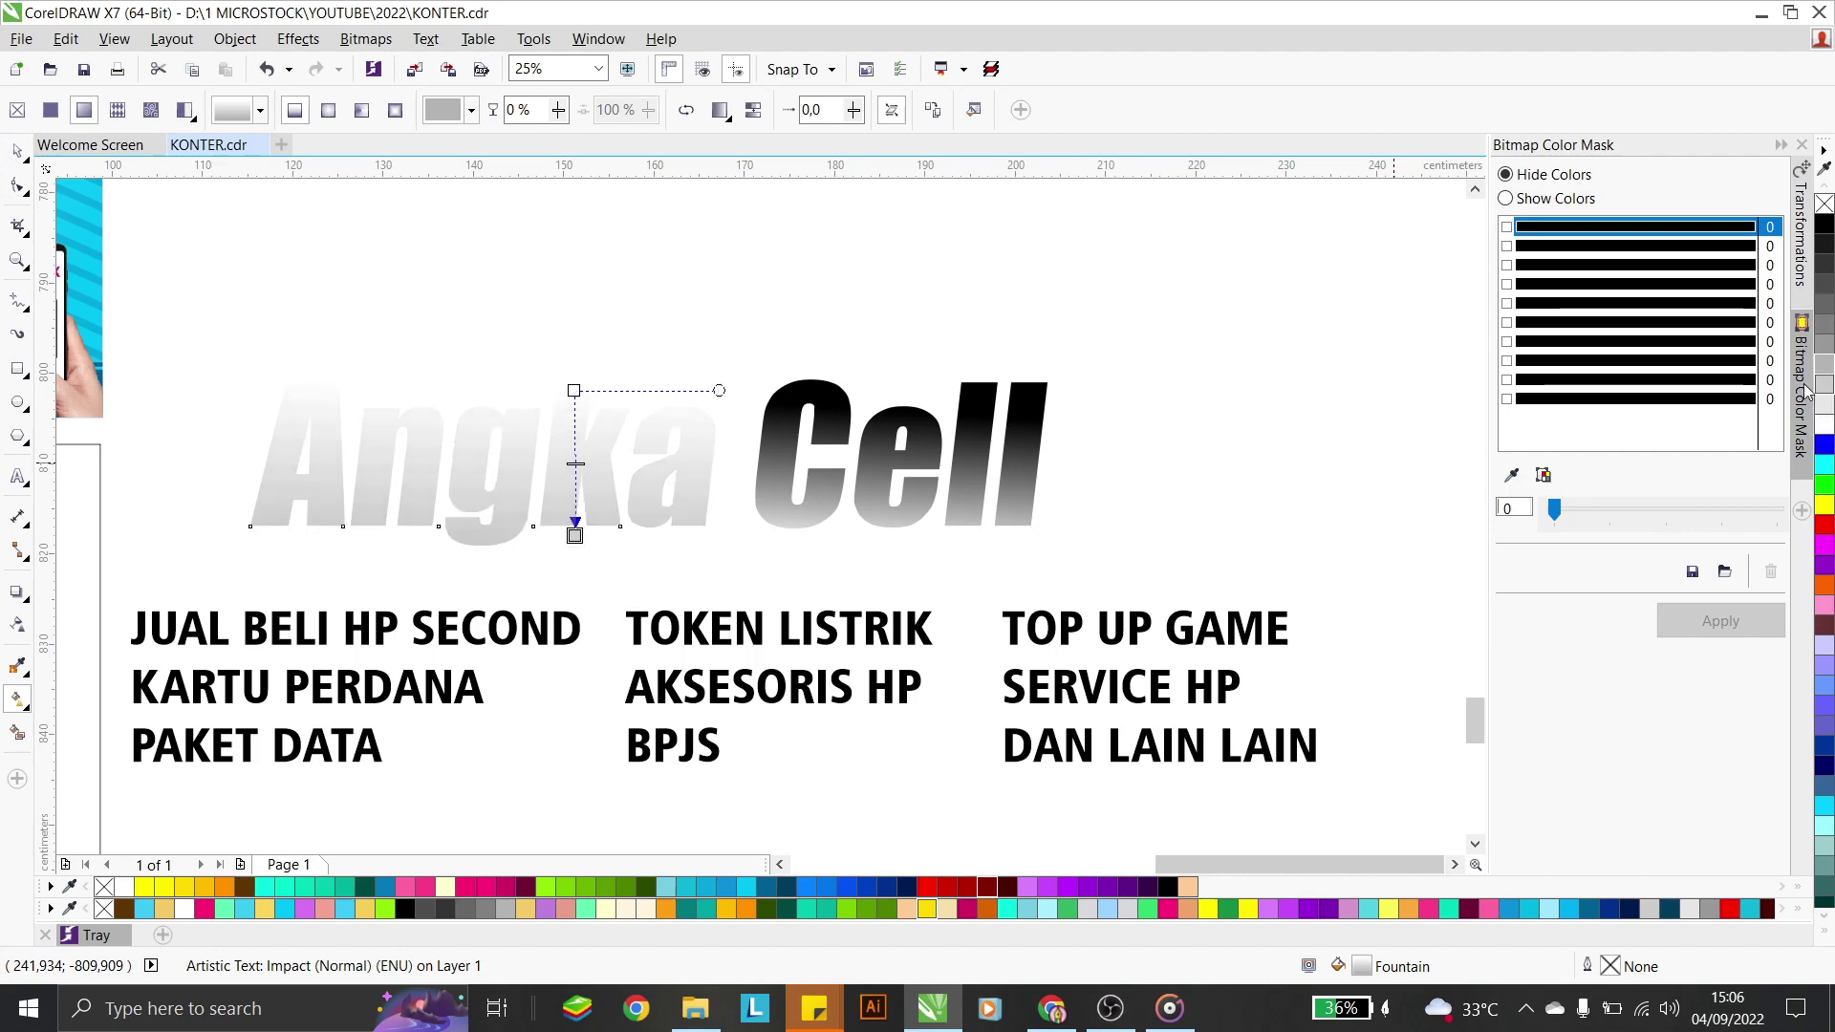
# Recolor the fountain fill of "Cell" to run from yellow at the top to golden orange at the bottom
pyautogui.click(14, 150)
pyautogui.click(780, 409)
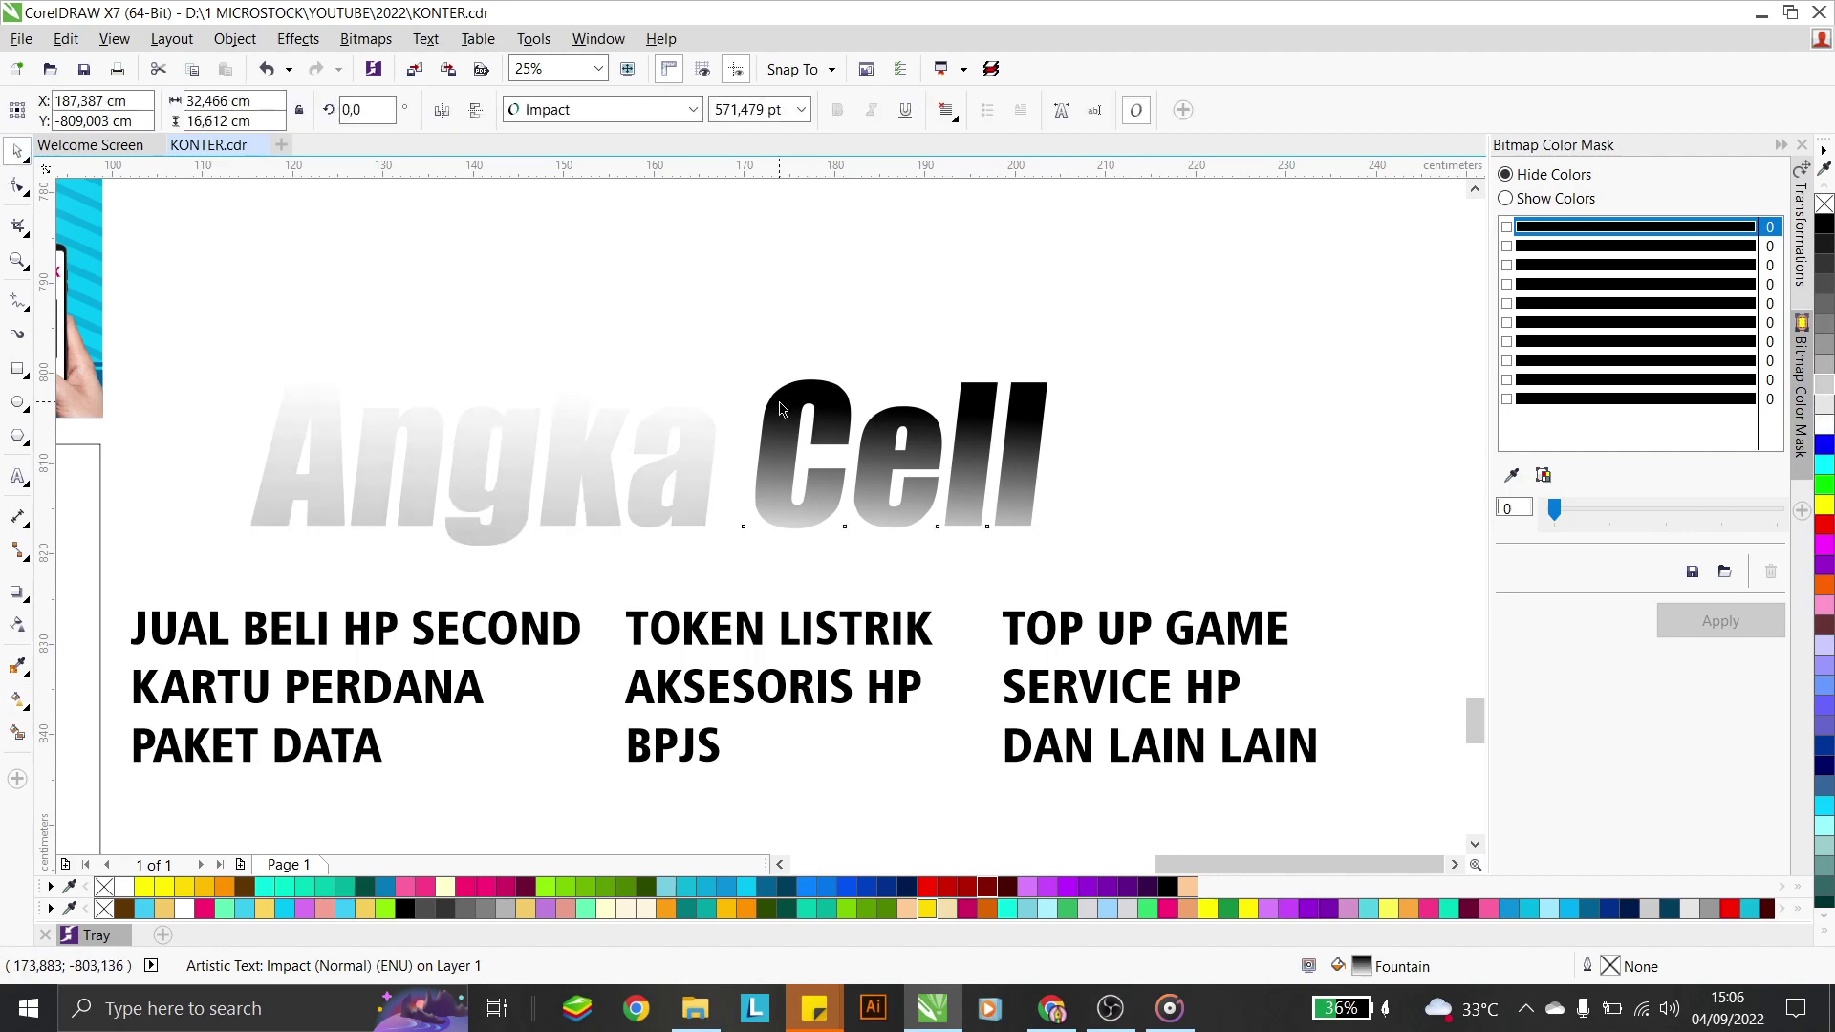
pyautogui.click(17, 699)
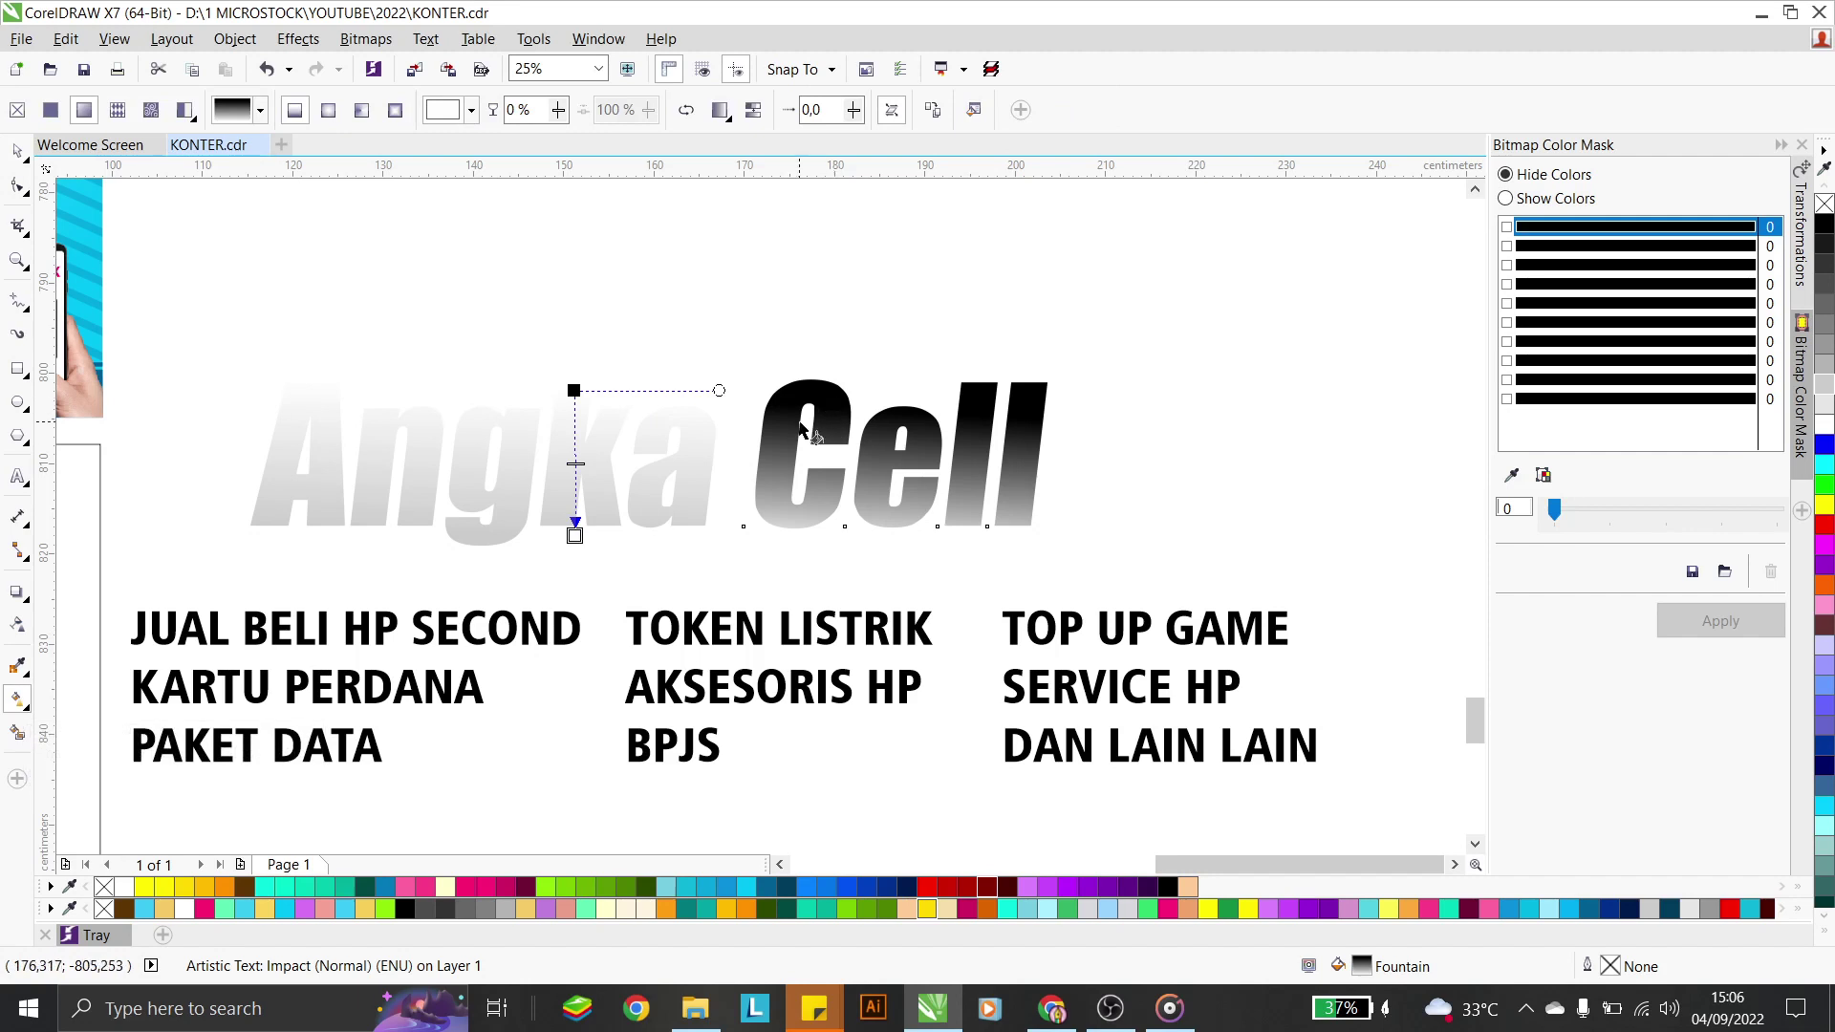
pyautogui.press('space')
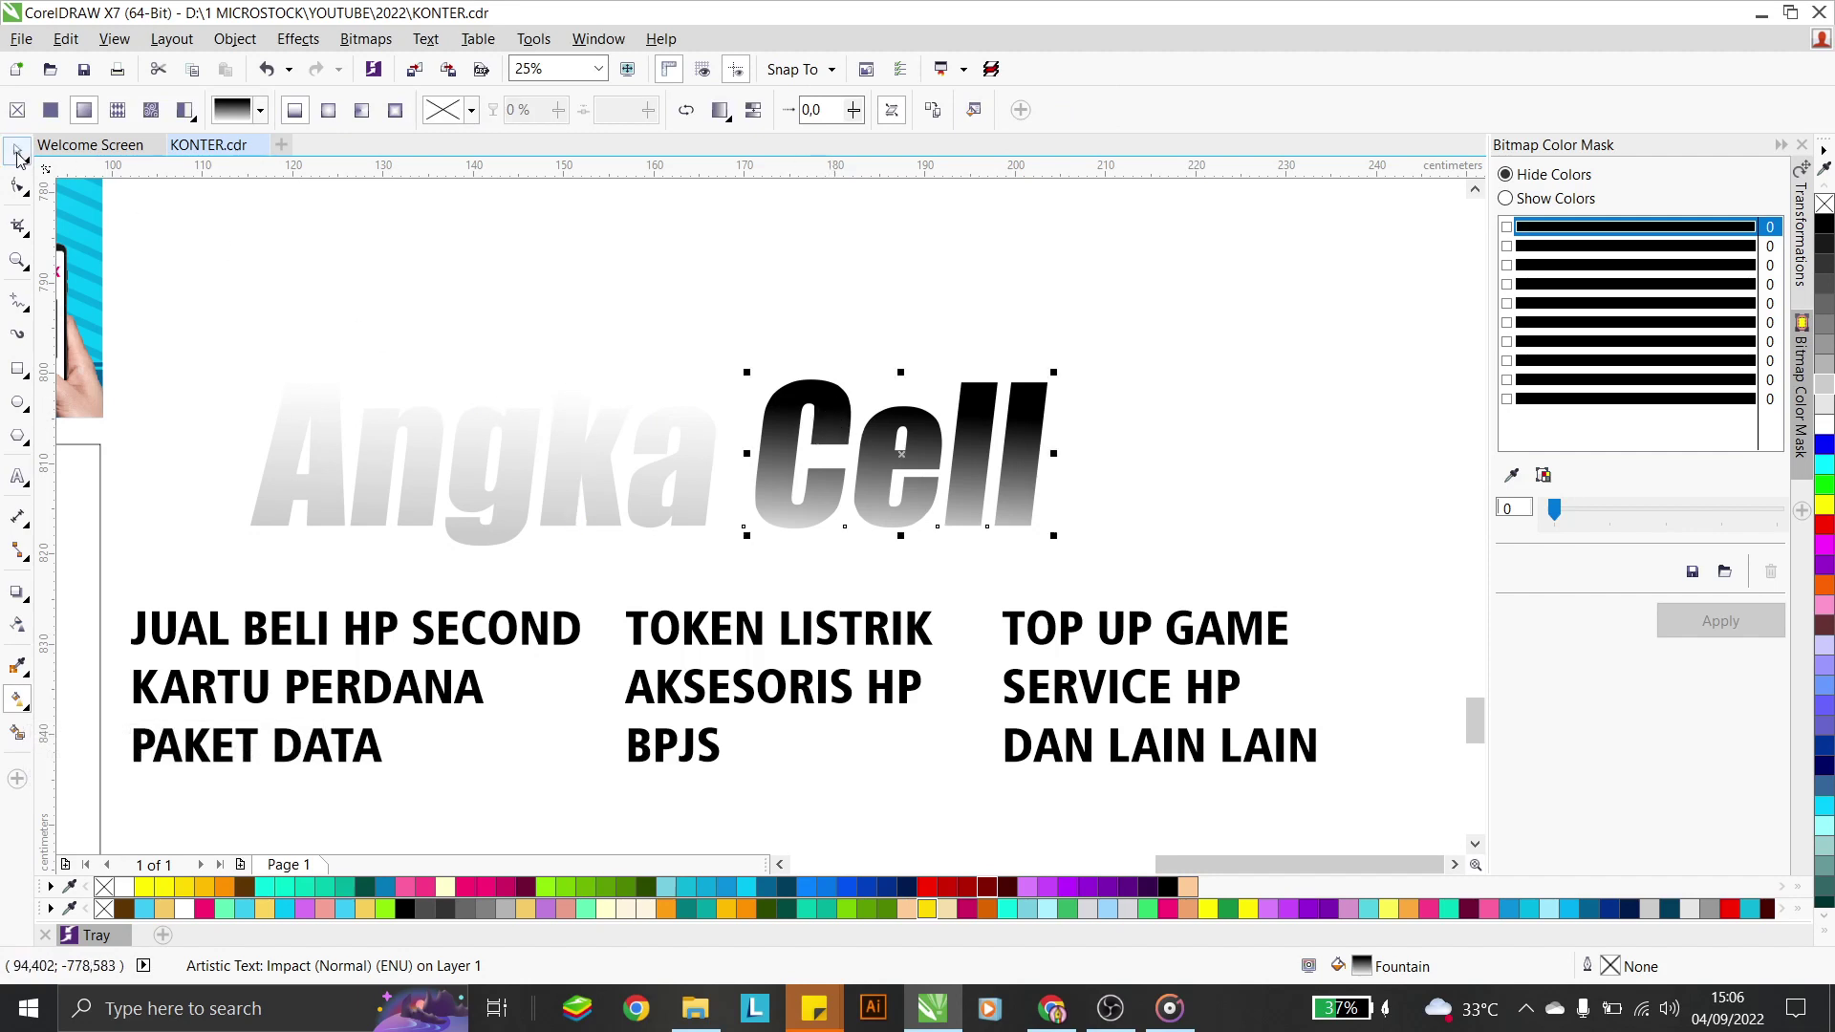
pyautogui.press('Escape')
pyautogui.click(814, 397)
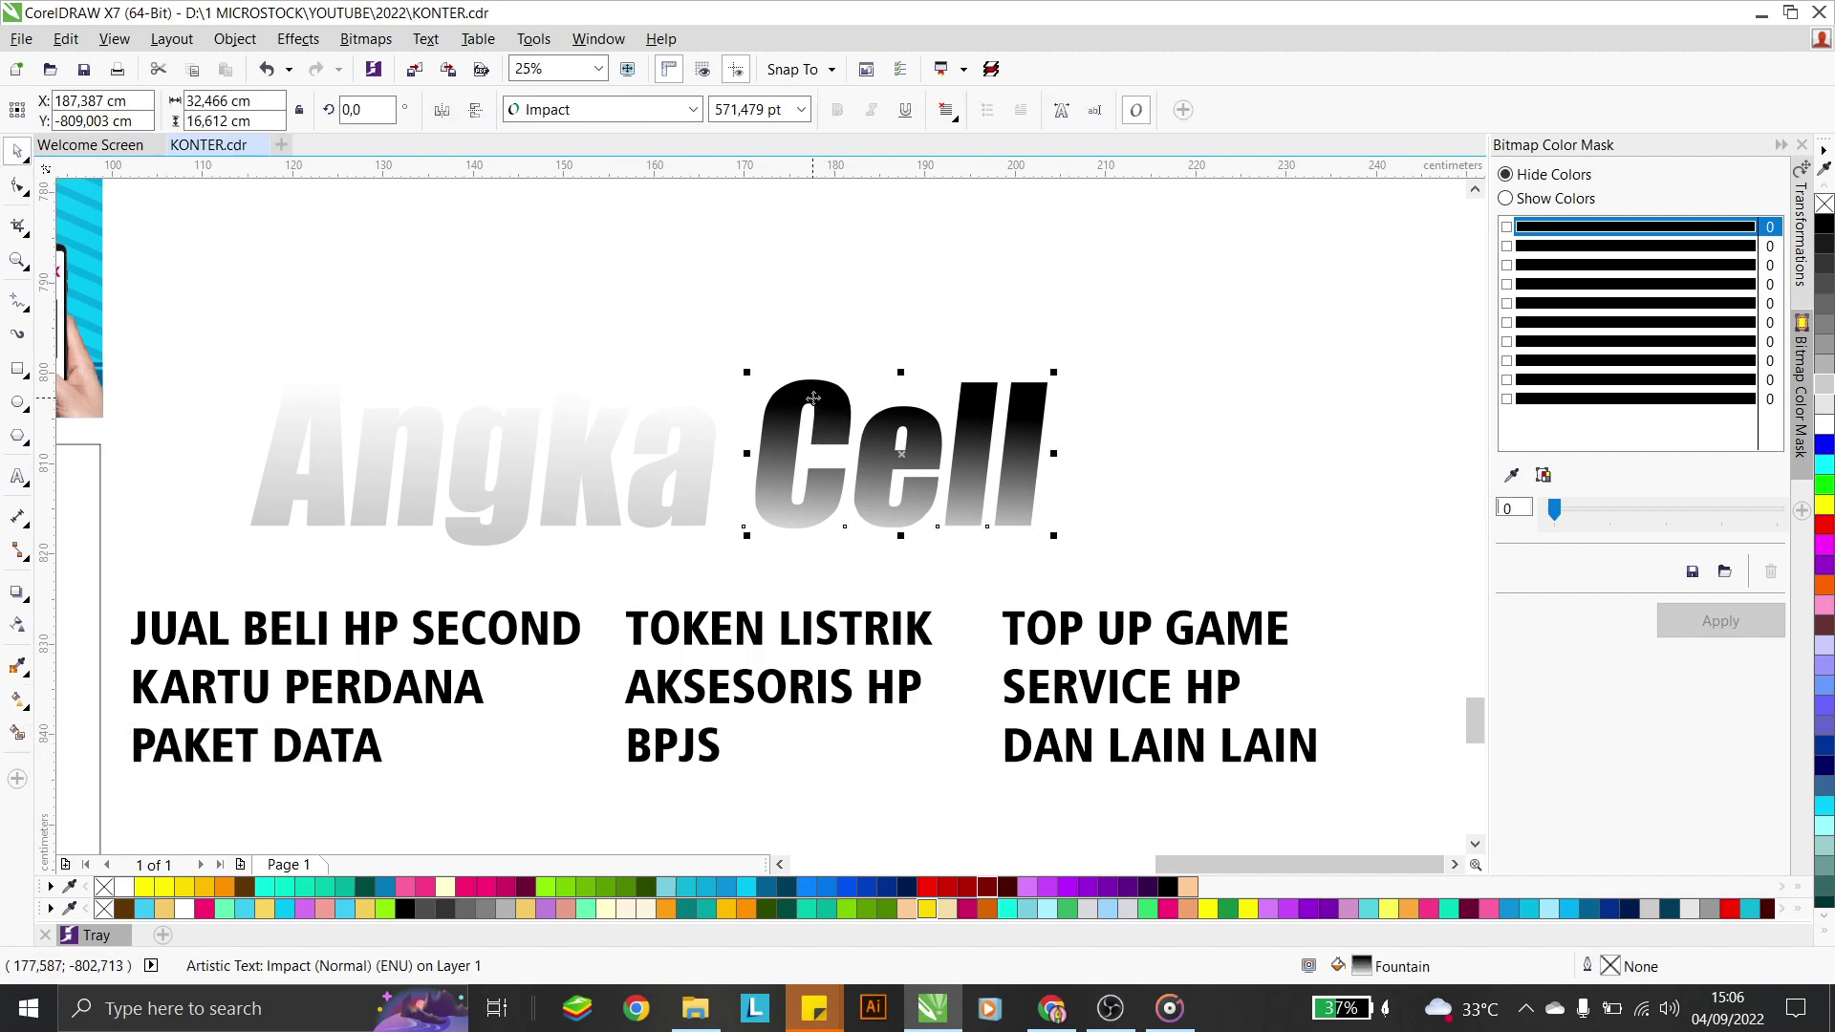
pyautogui.click(17, 698)
pyautogui.click(577, 388)
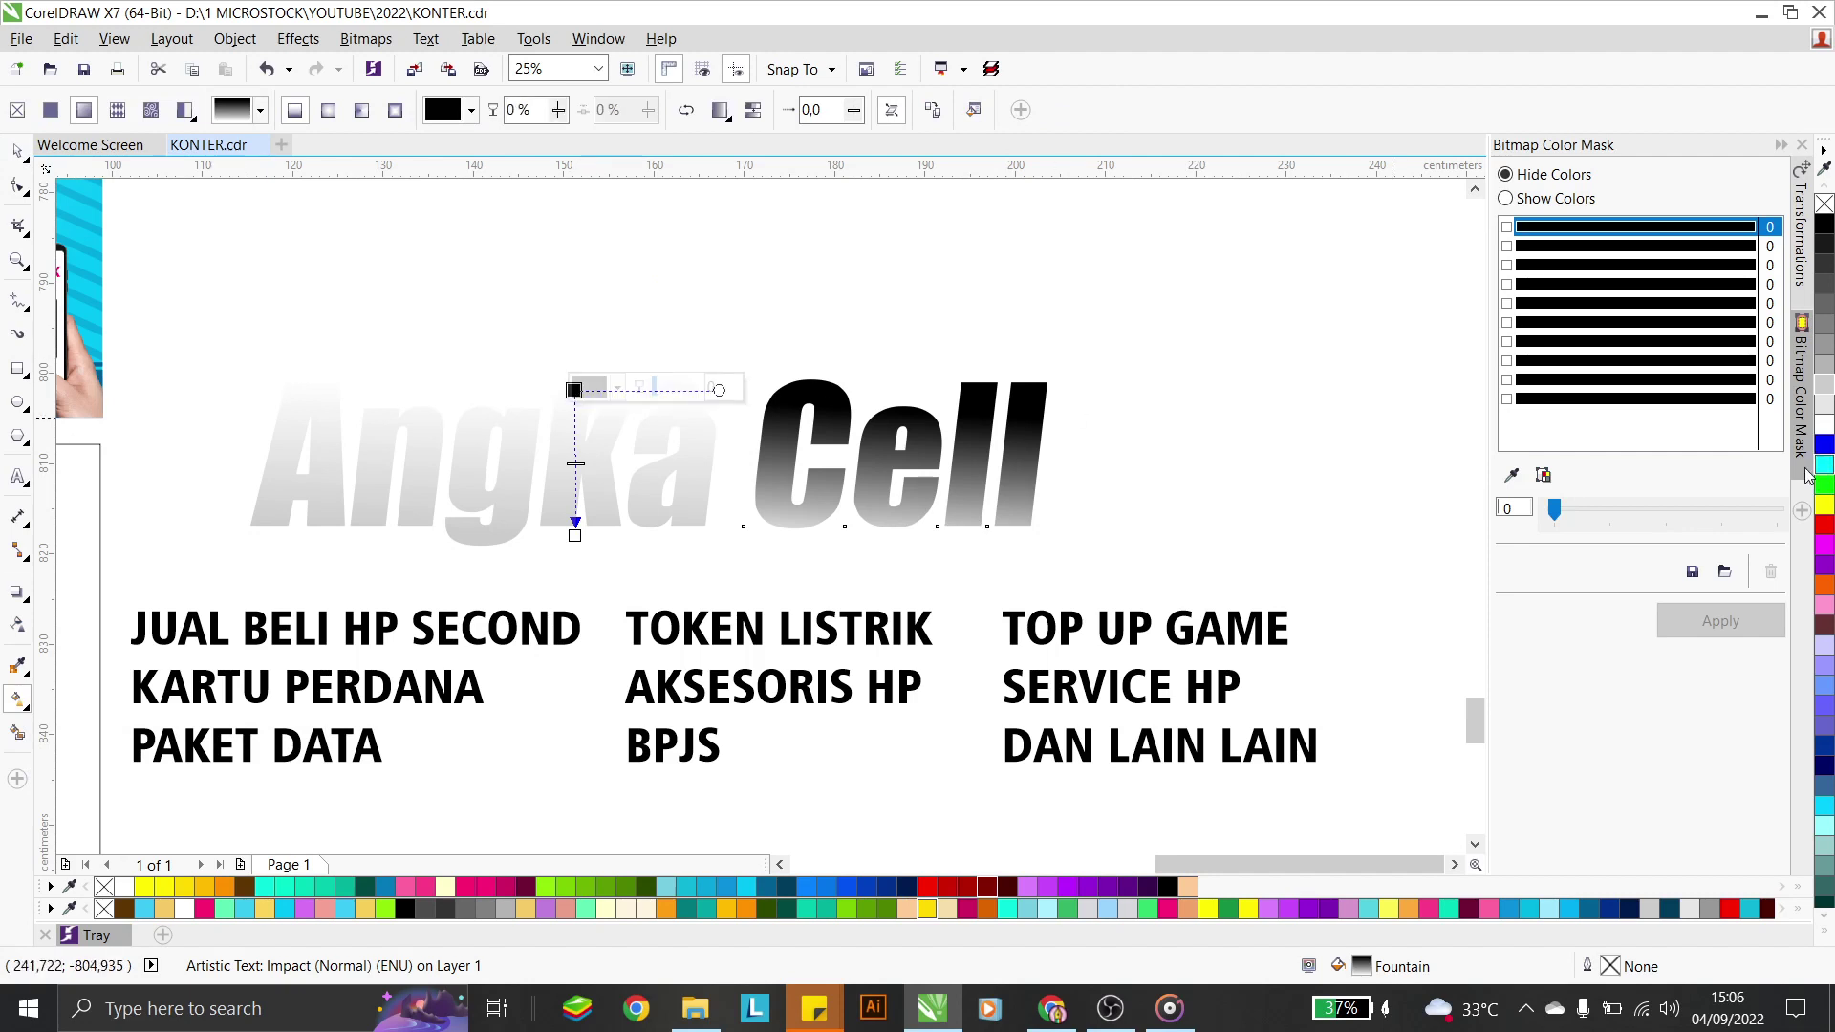
pyautogui.click(171, 886)
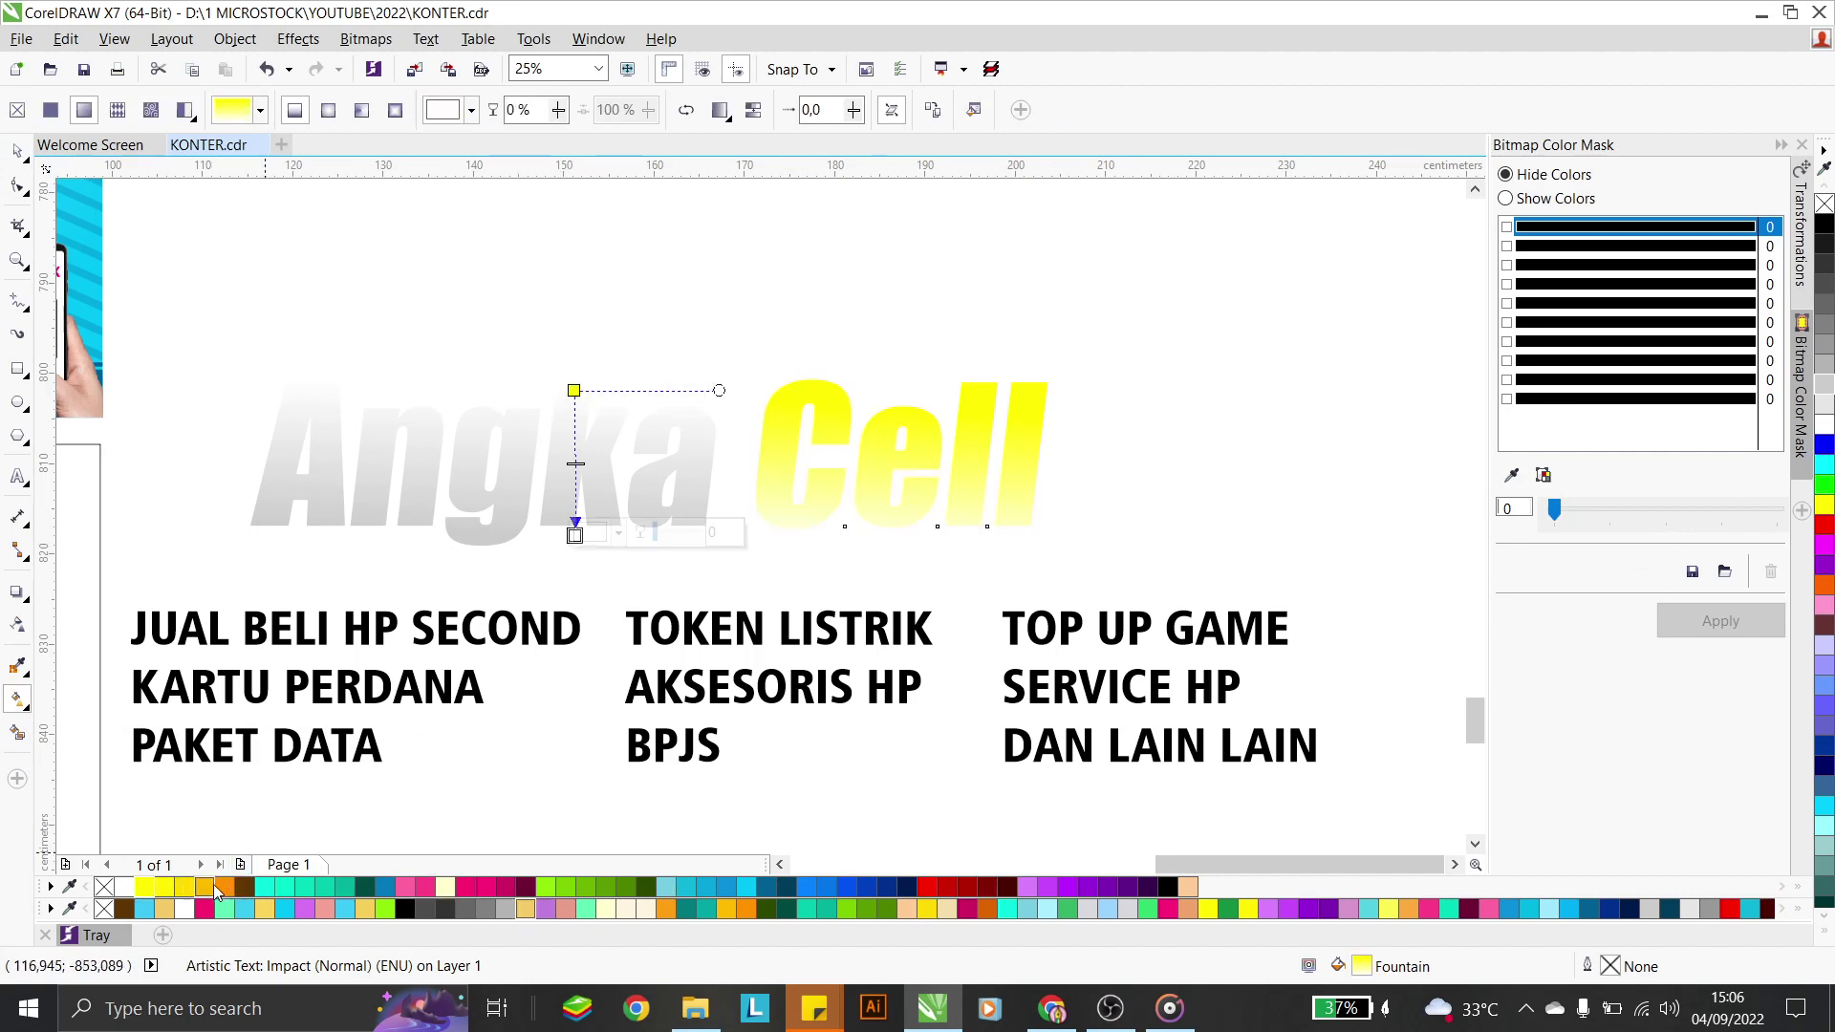
pyautogui.click(203, 886)
pyautogui.press('space')
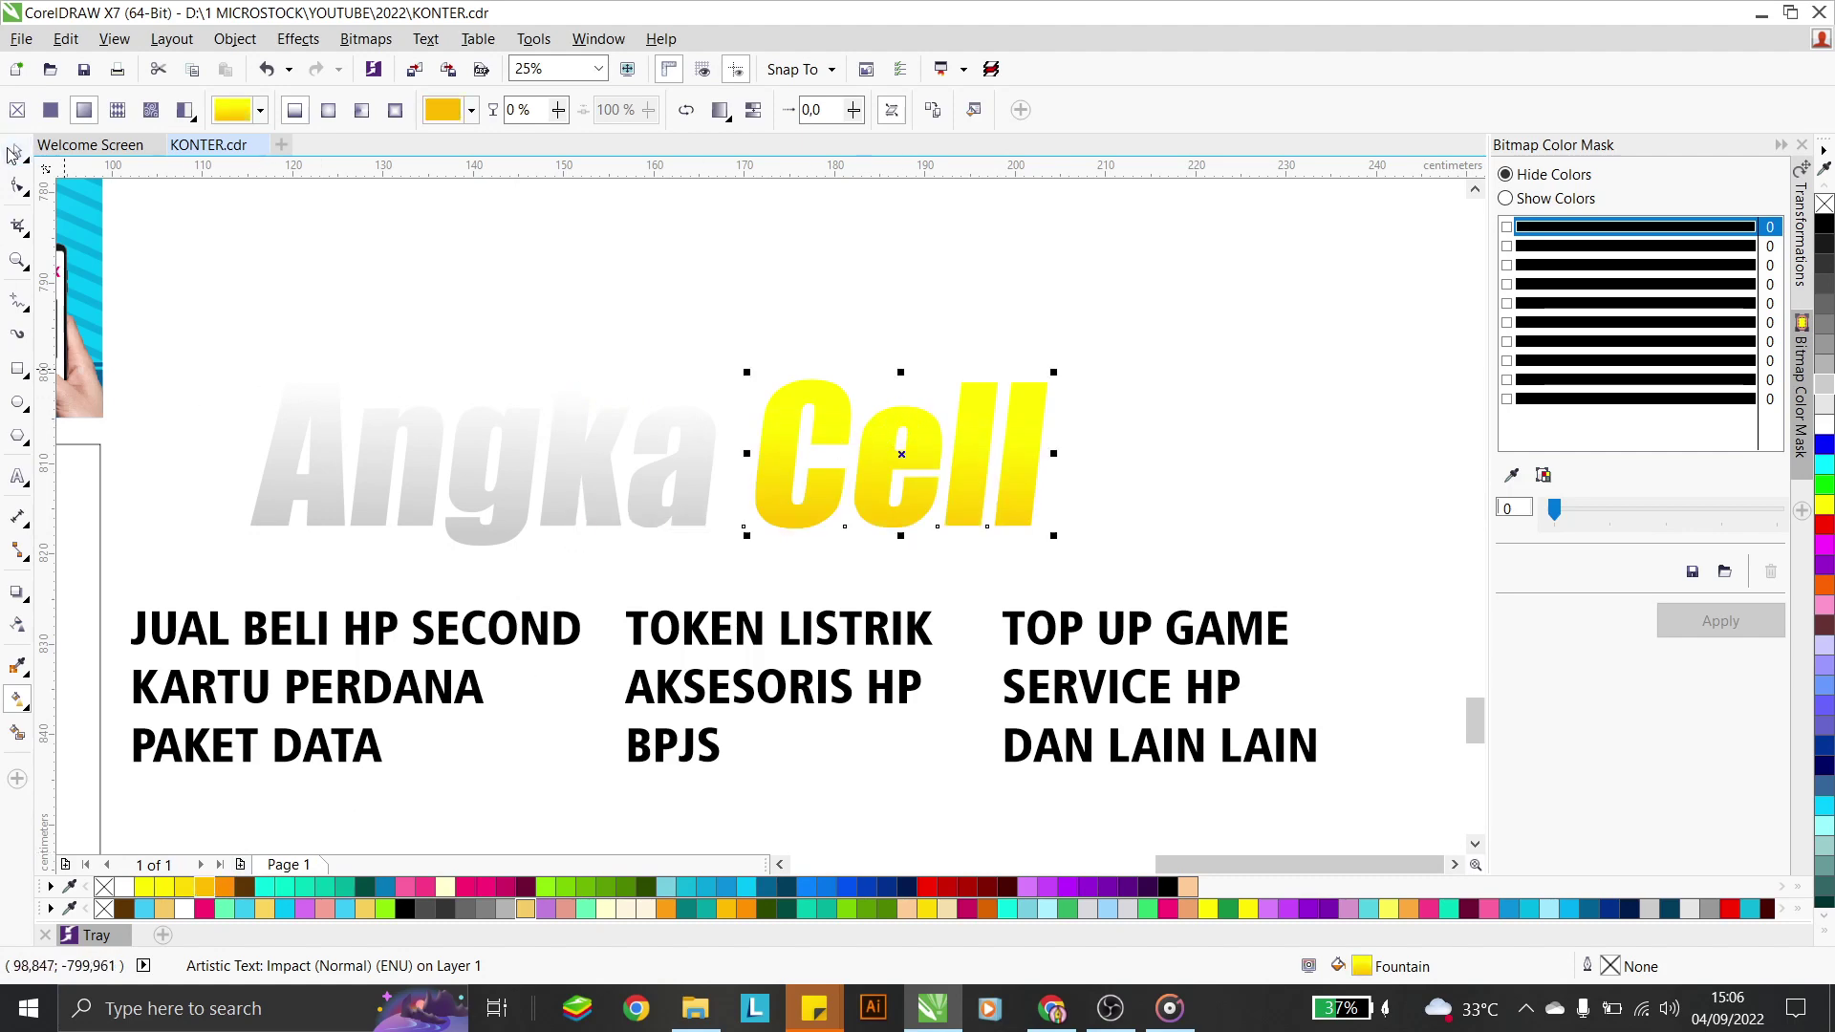
# Convert both gradient title words, "Angka" and "Cell", from text to curves
pyautogui.click(694, 472)
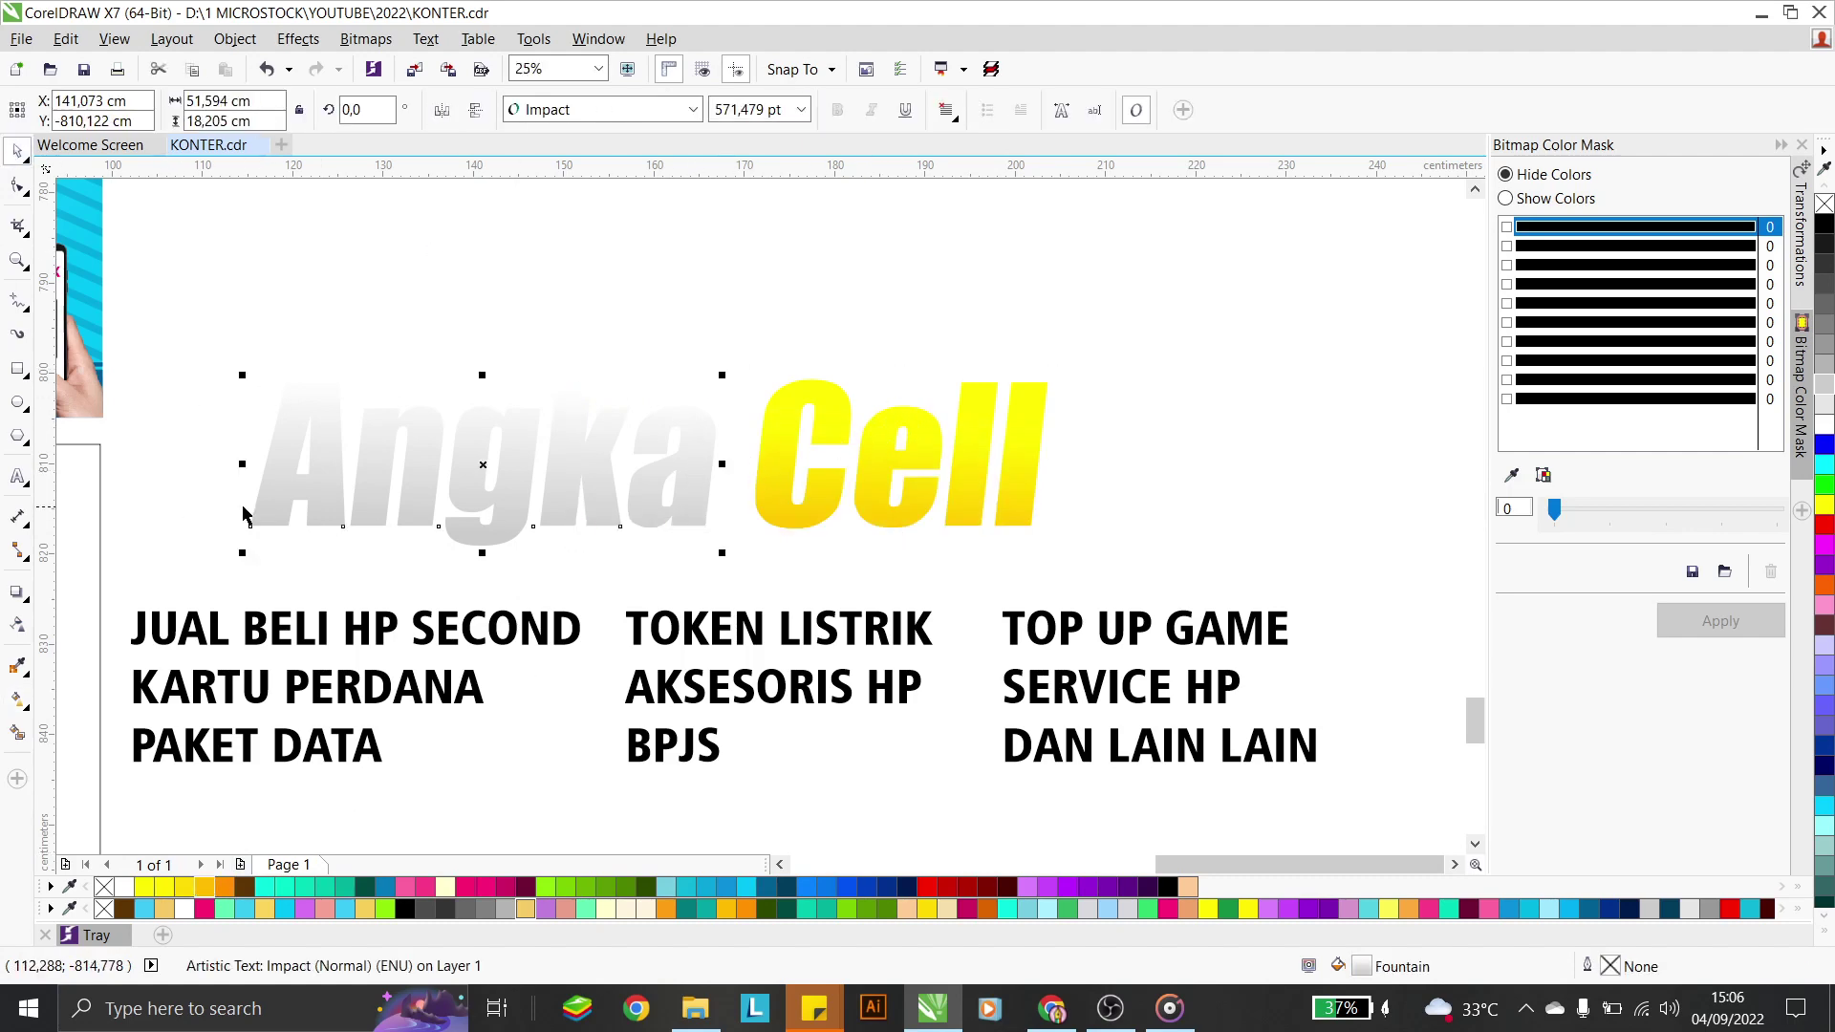
pyautogui.scroll(-2, 815, 525)
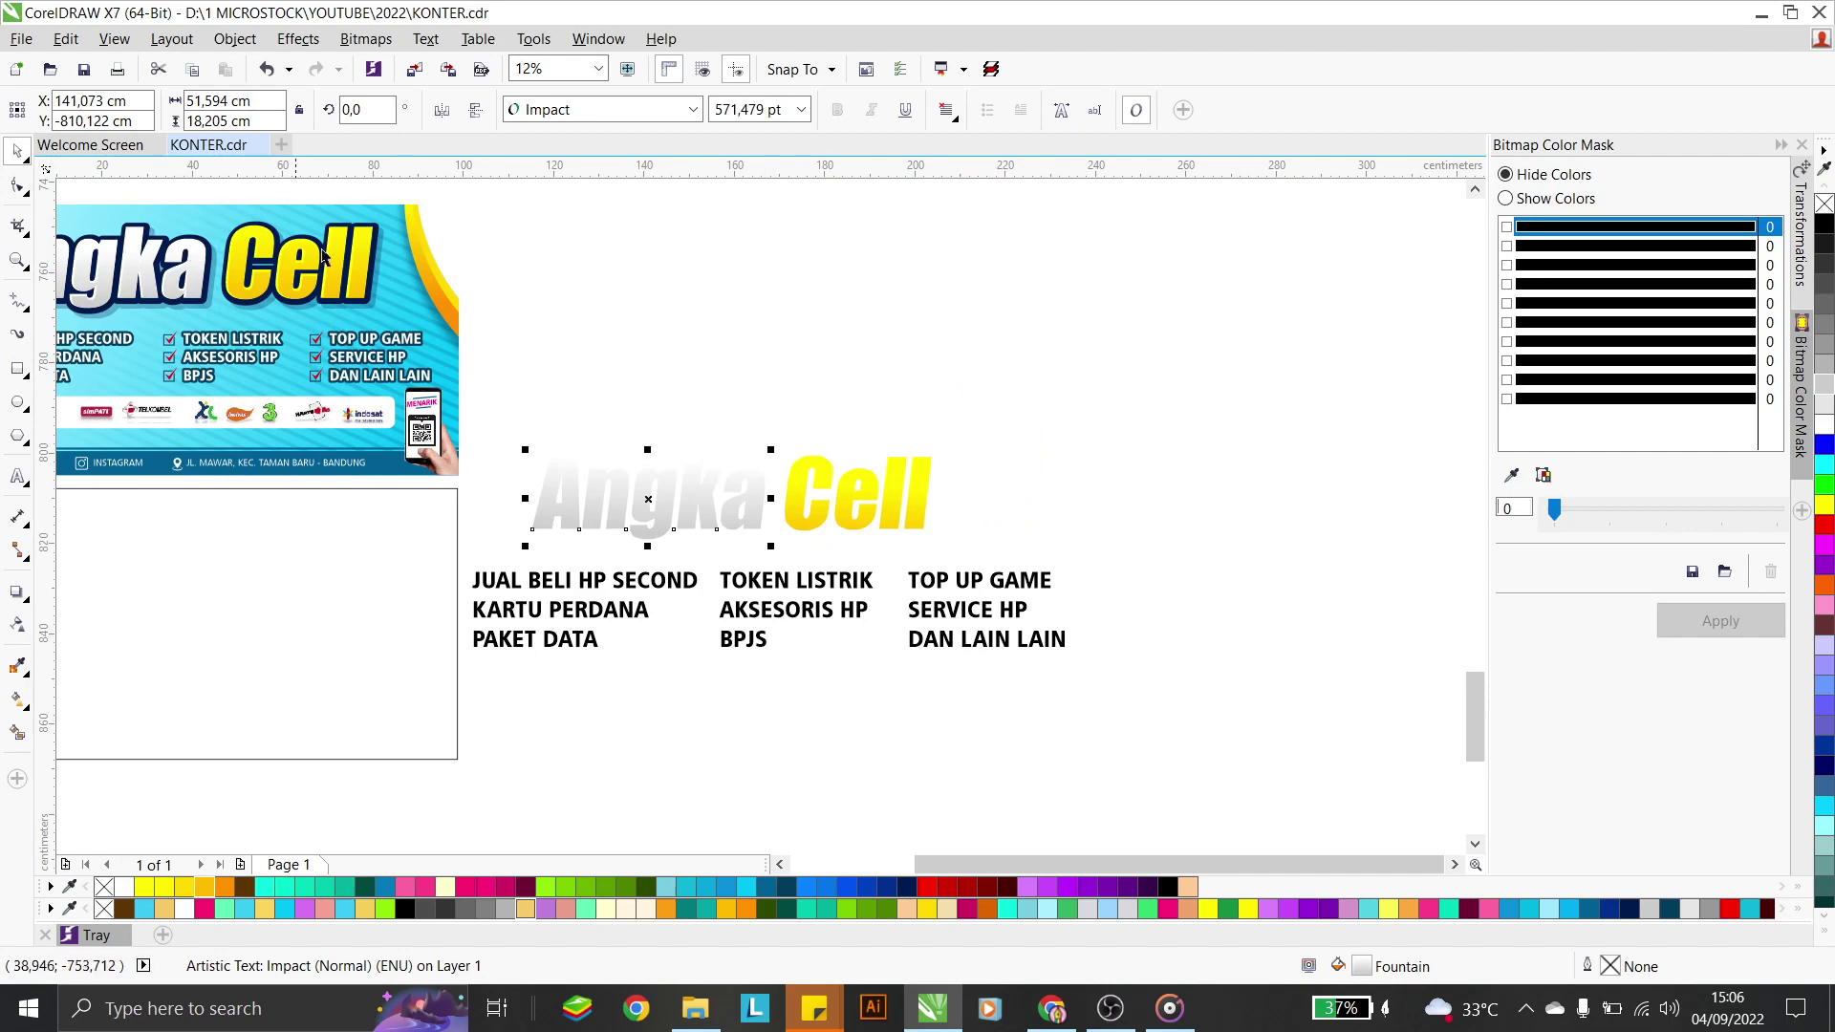
pyautogui.scroll(2, 751, 476)
pyautogui.keyDown('shift'); pyautogui.click(887, 480); pyautogui.keyUp('shift')
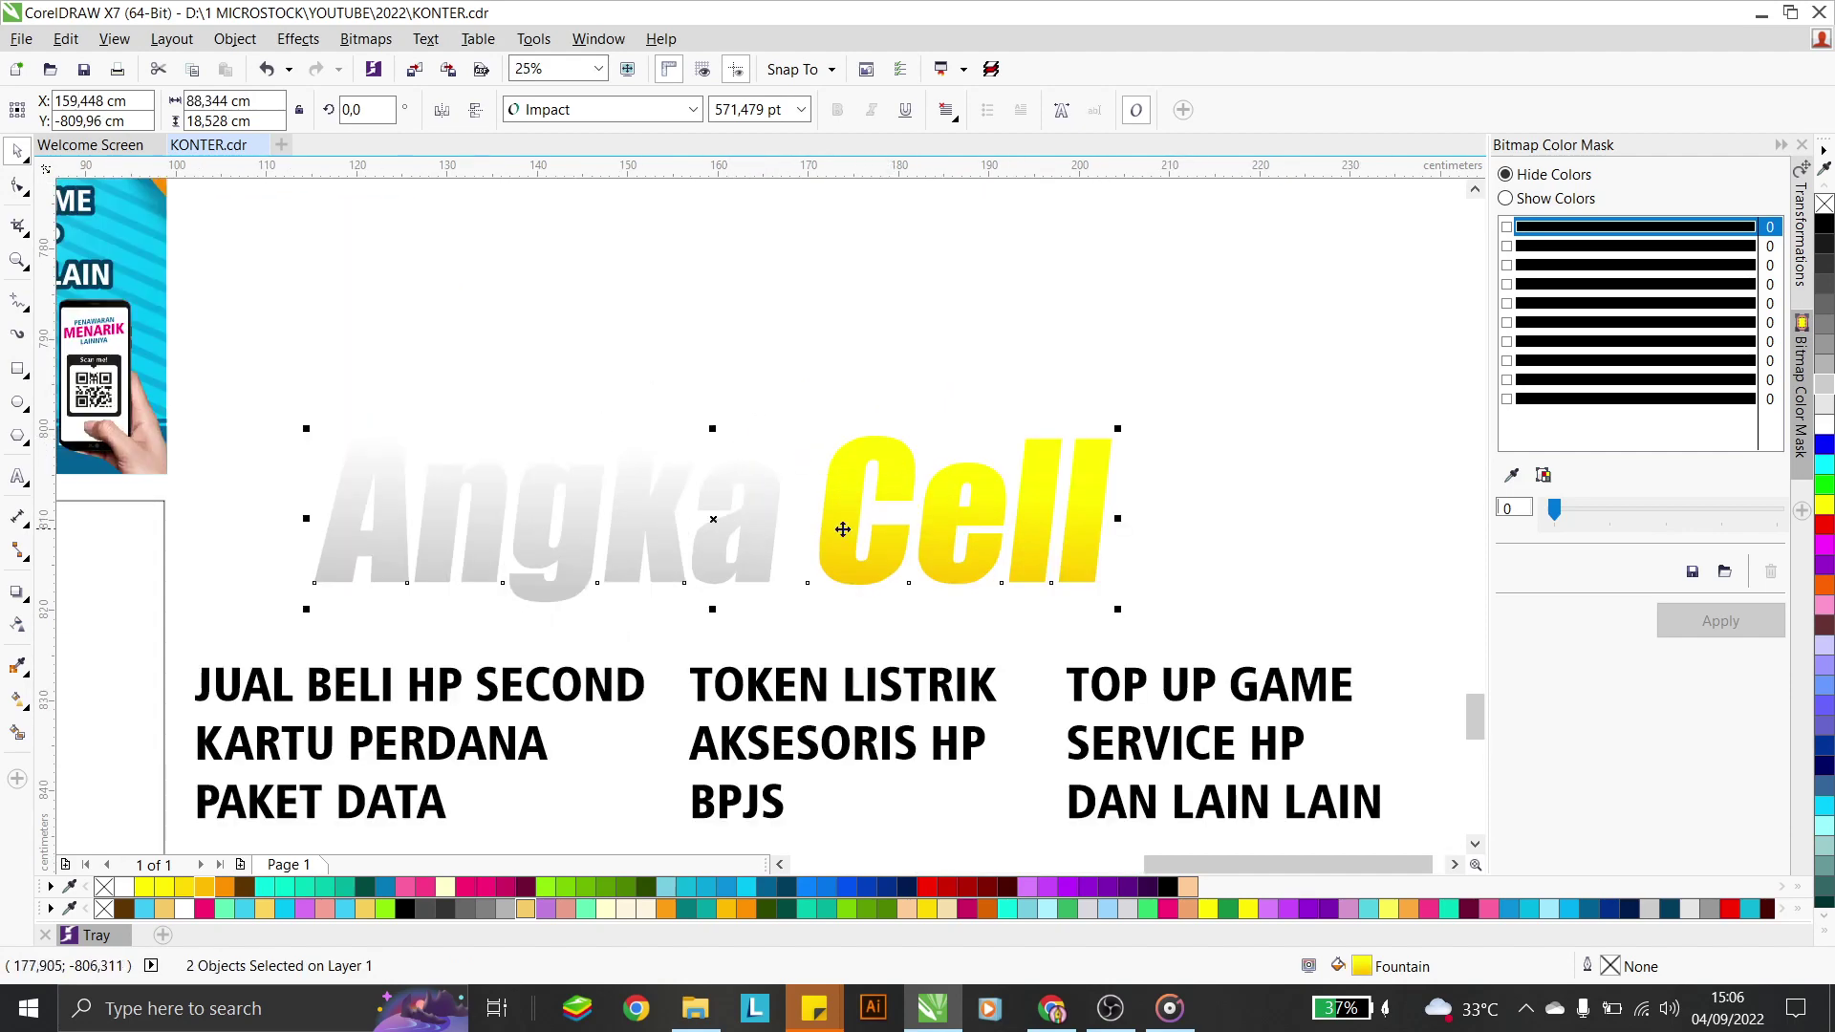
pyautogui.hotkey('ctrl', 'q')
pyautogui.click(762, 357)
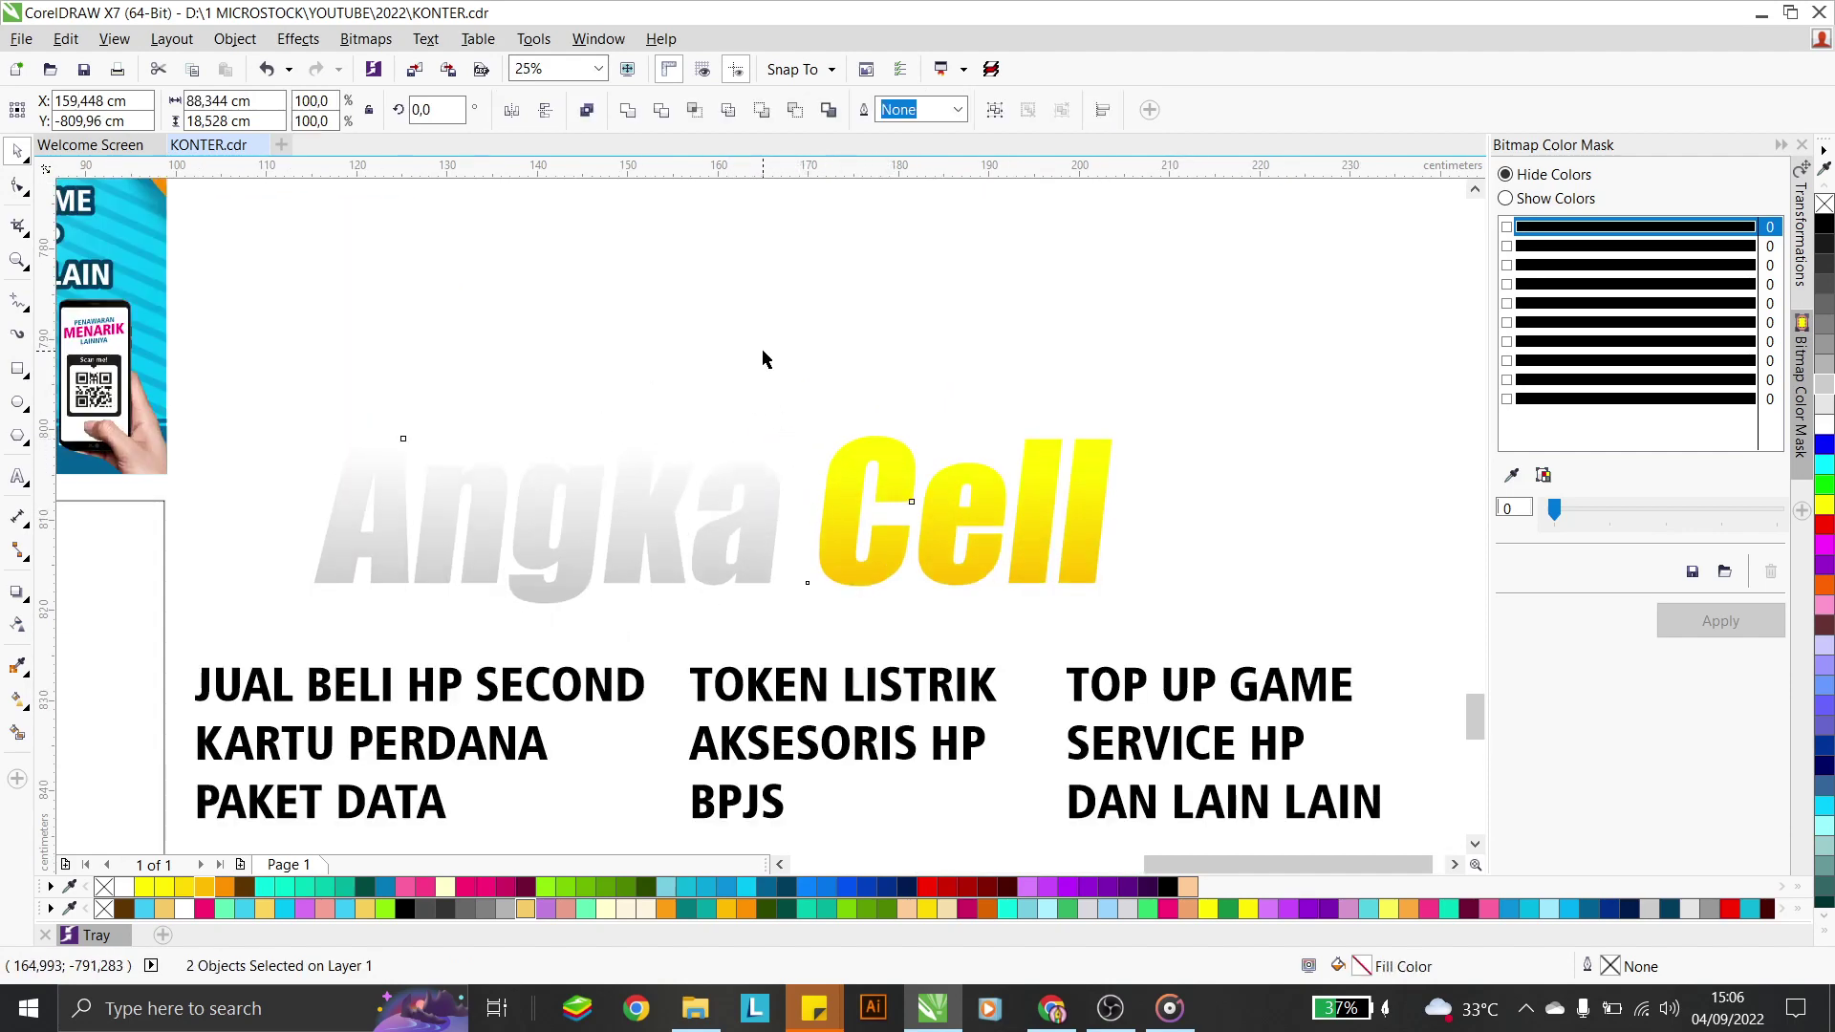
pyautogui.click(754, 526)
pyautogui.click(884, 525)
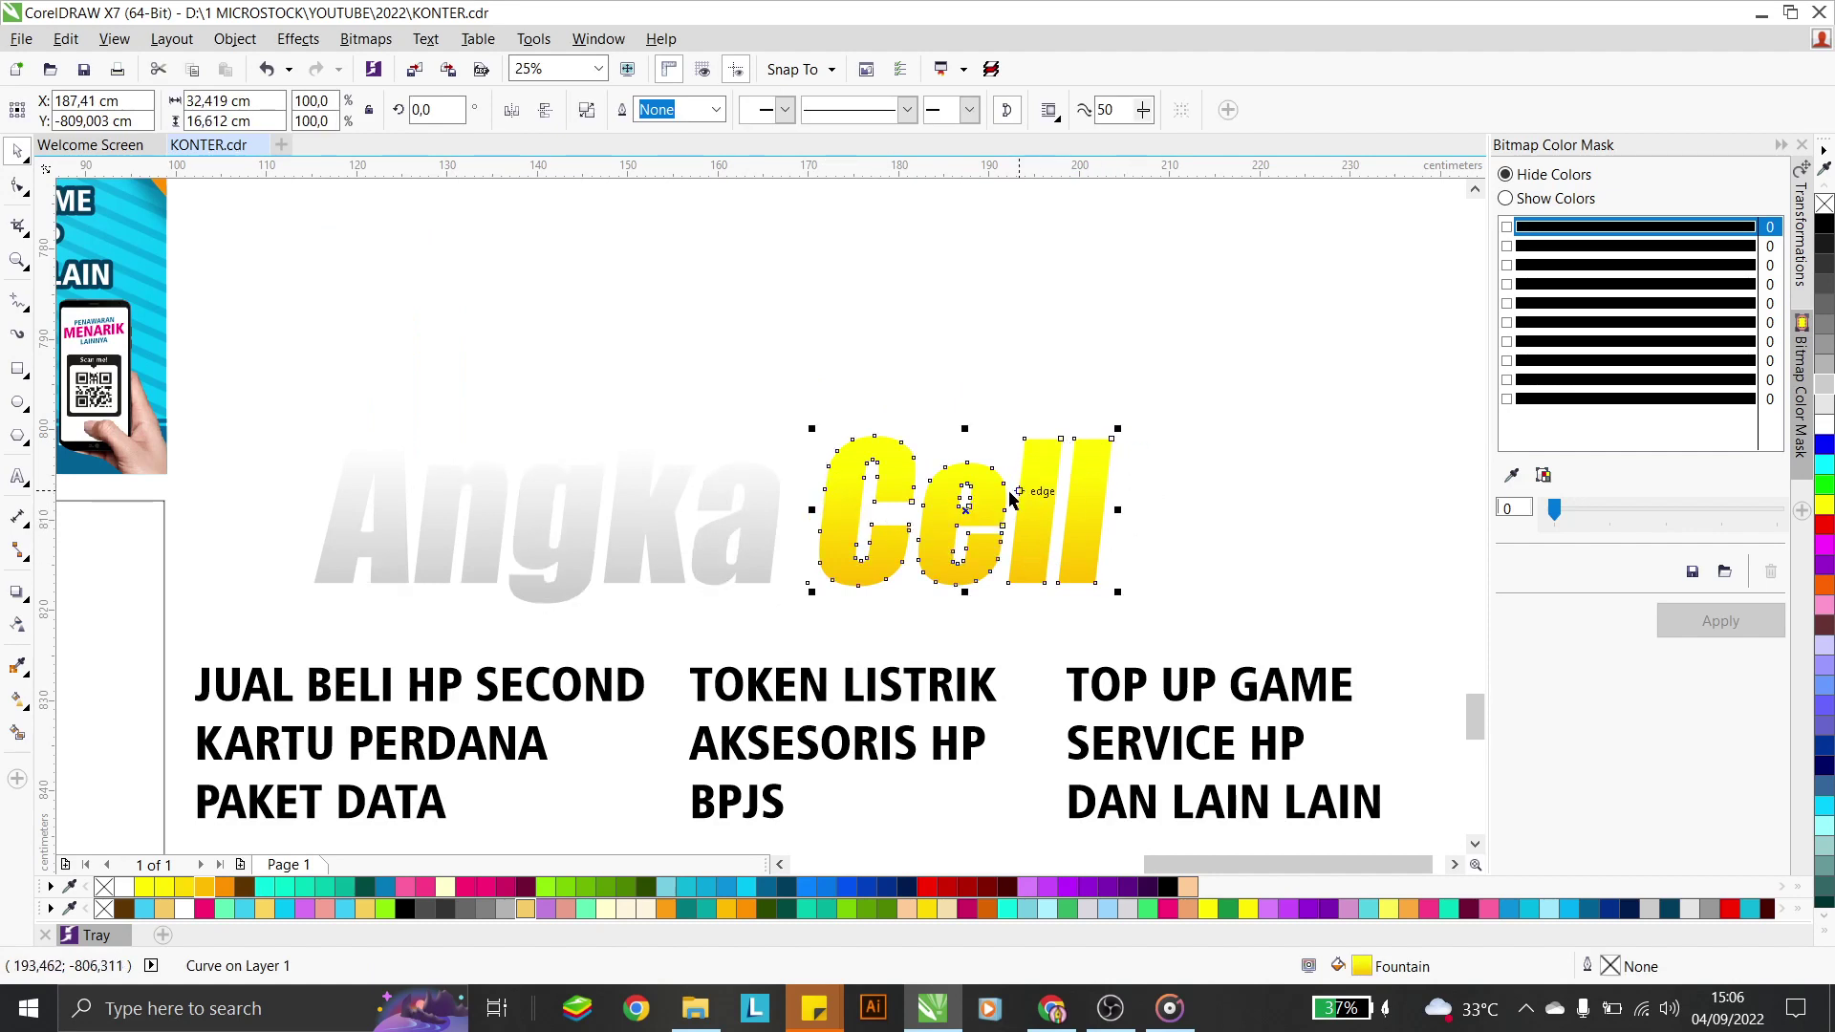
# Add a one-step inside contour to the "Angka" curves with an offset of about 0.4 cm
pyautogui.click(566, 537)
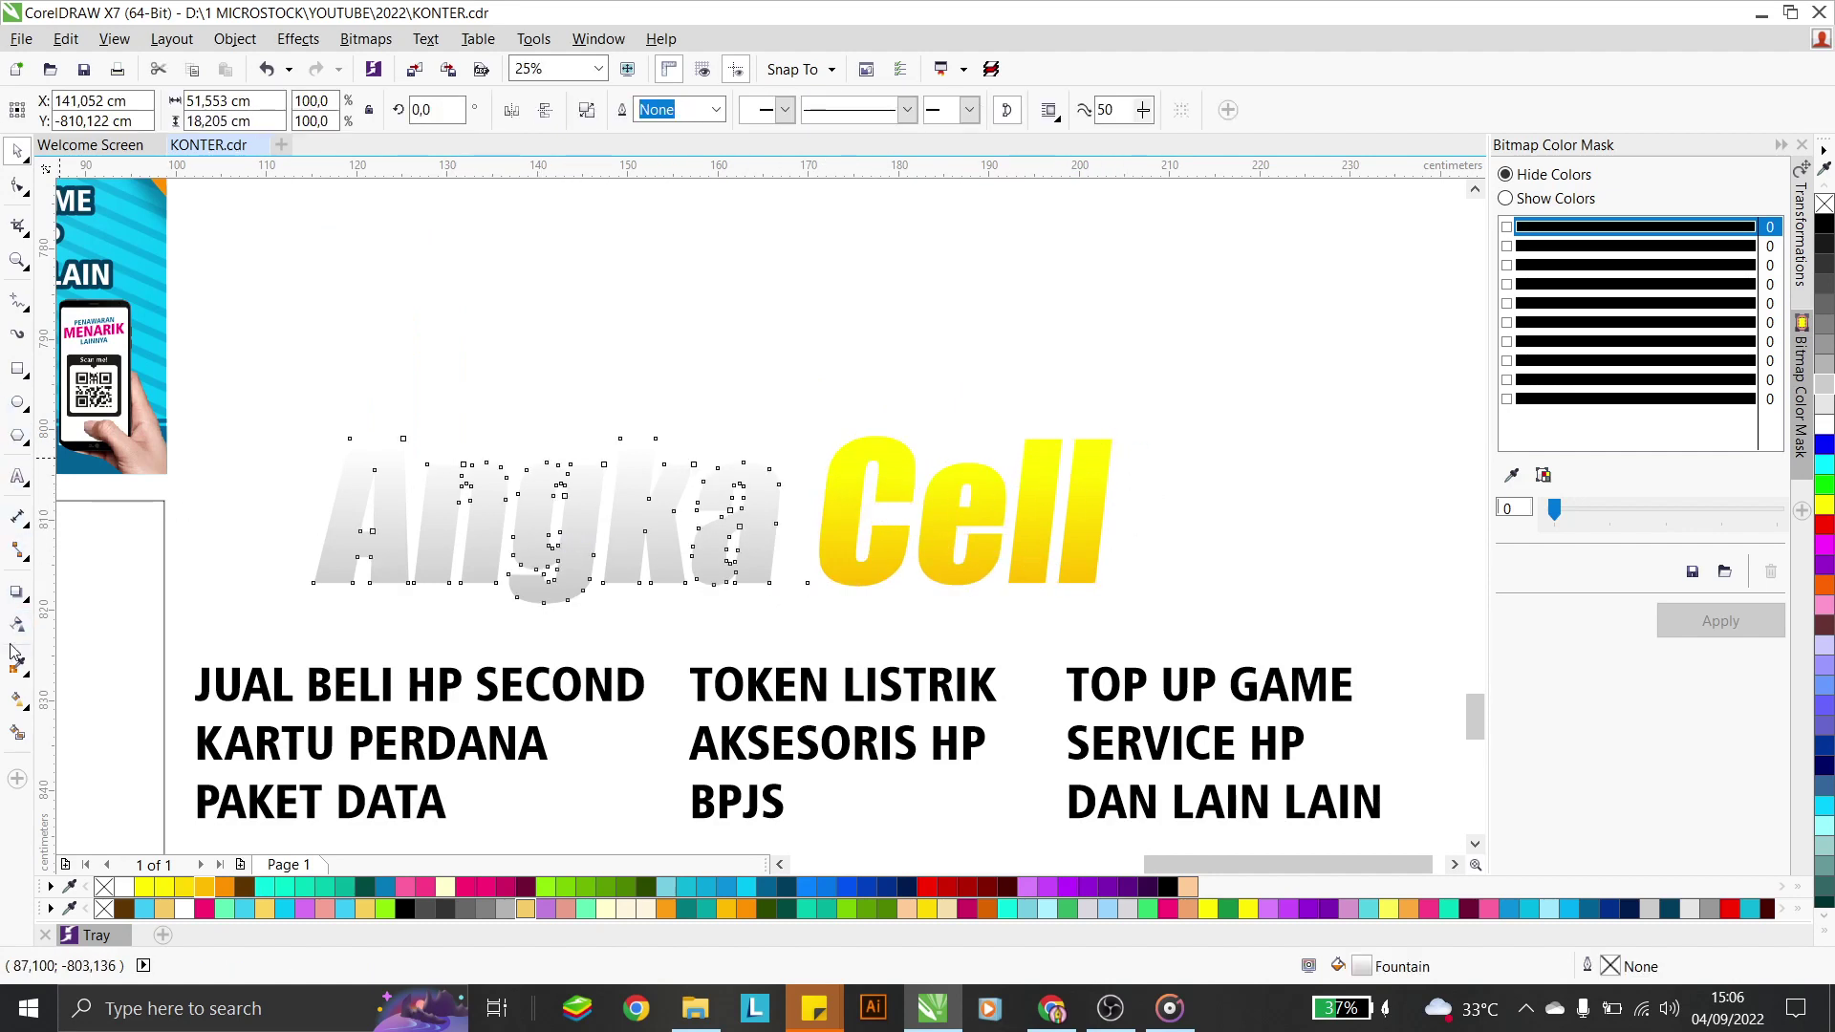
pyautogui.click(18, 593)
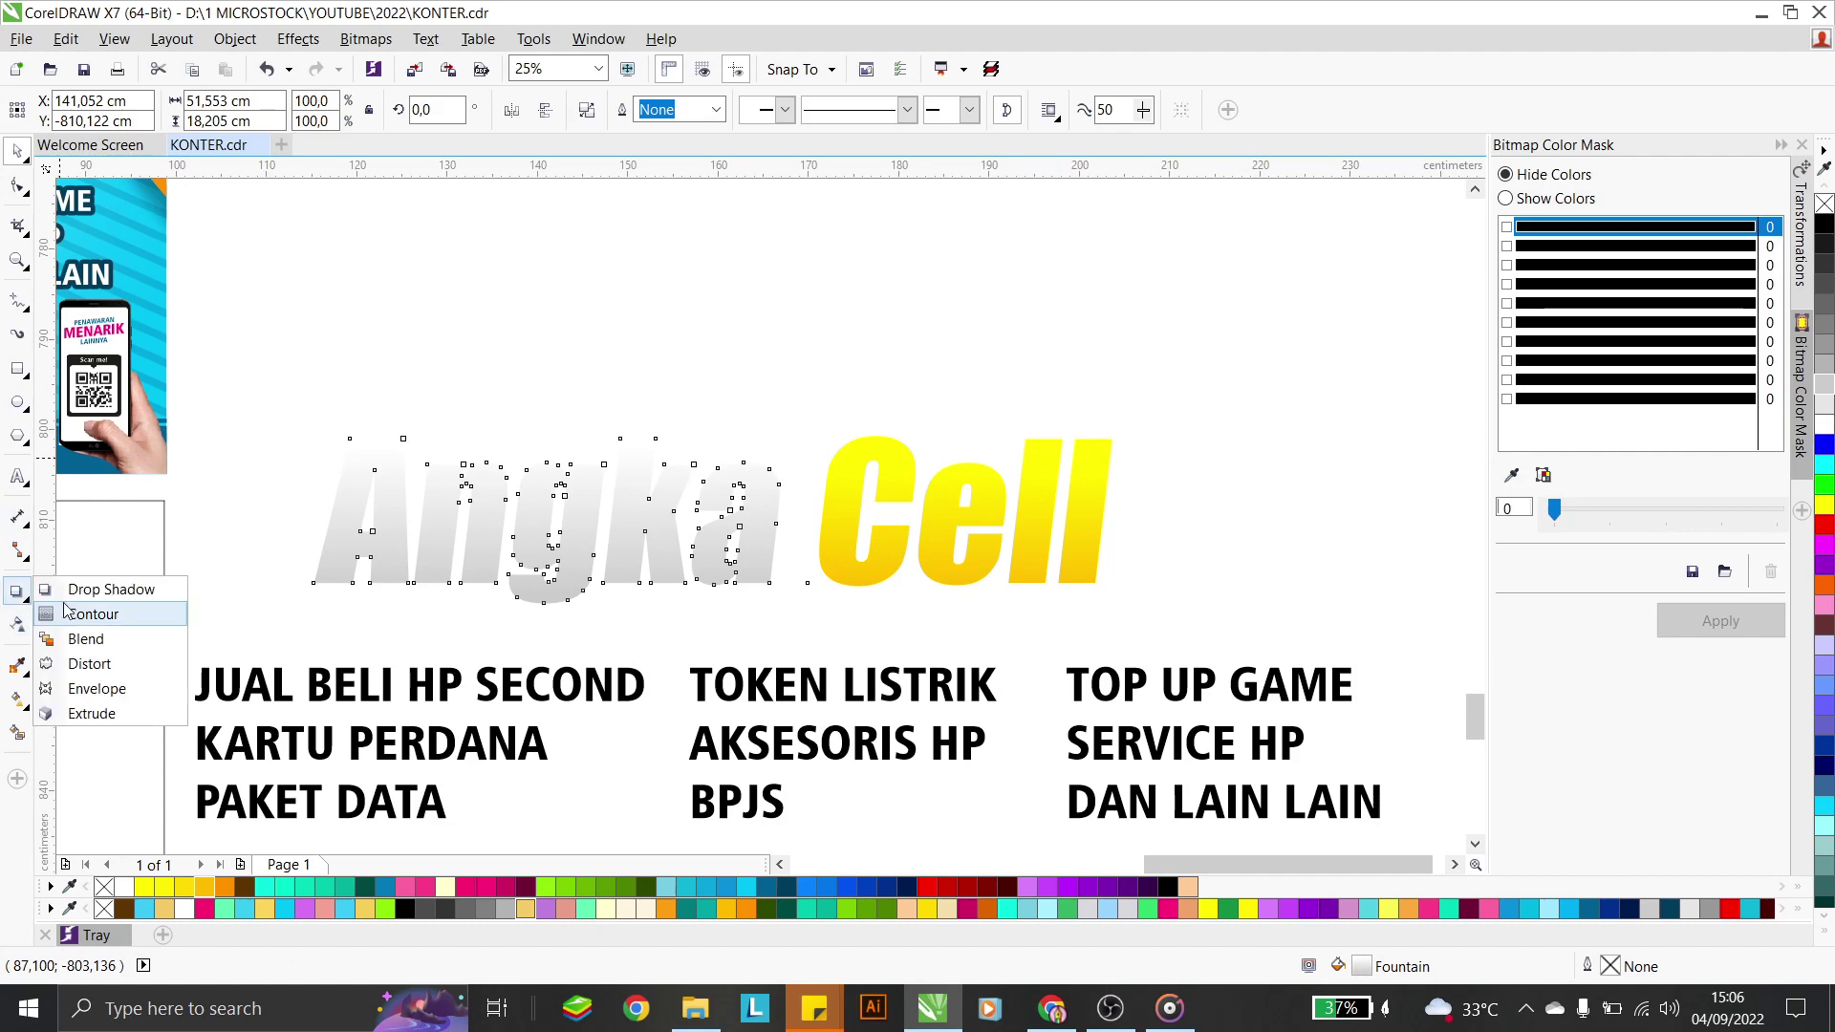
pyautogui.click(71, 613)
pyautogui.scroll(1, 359, 541)
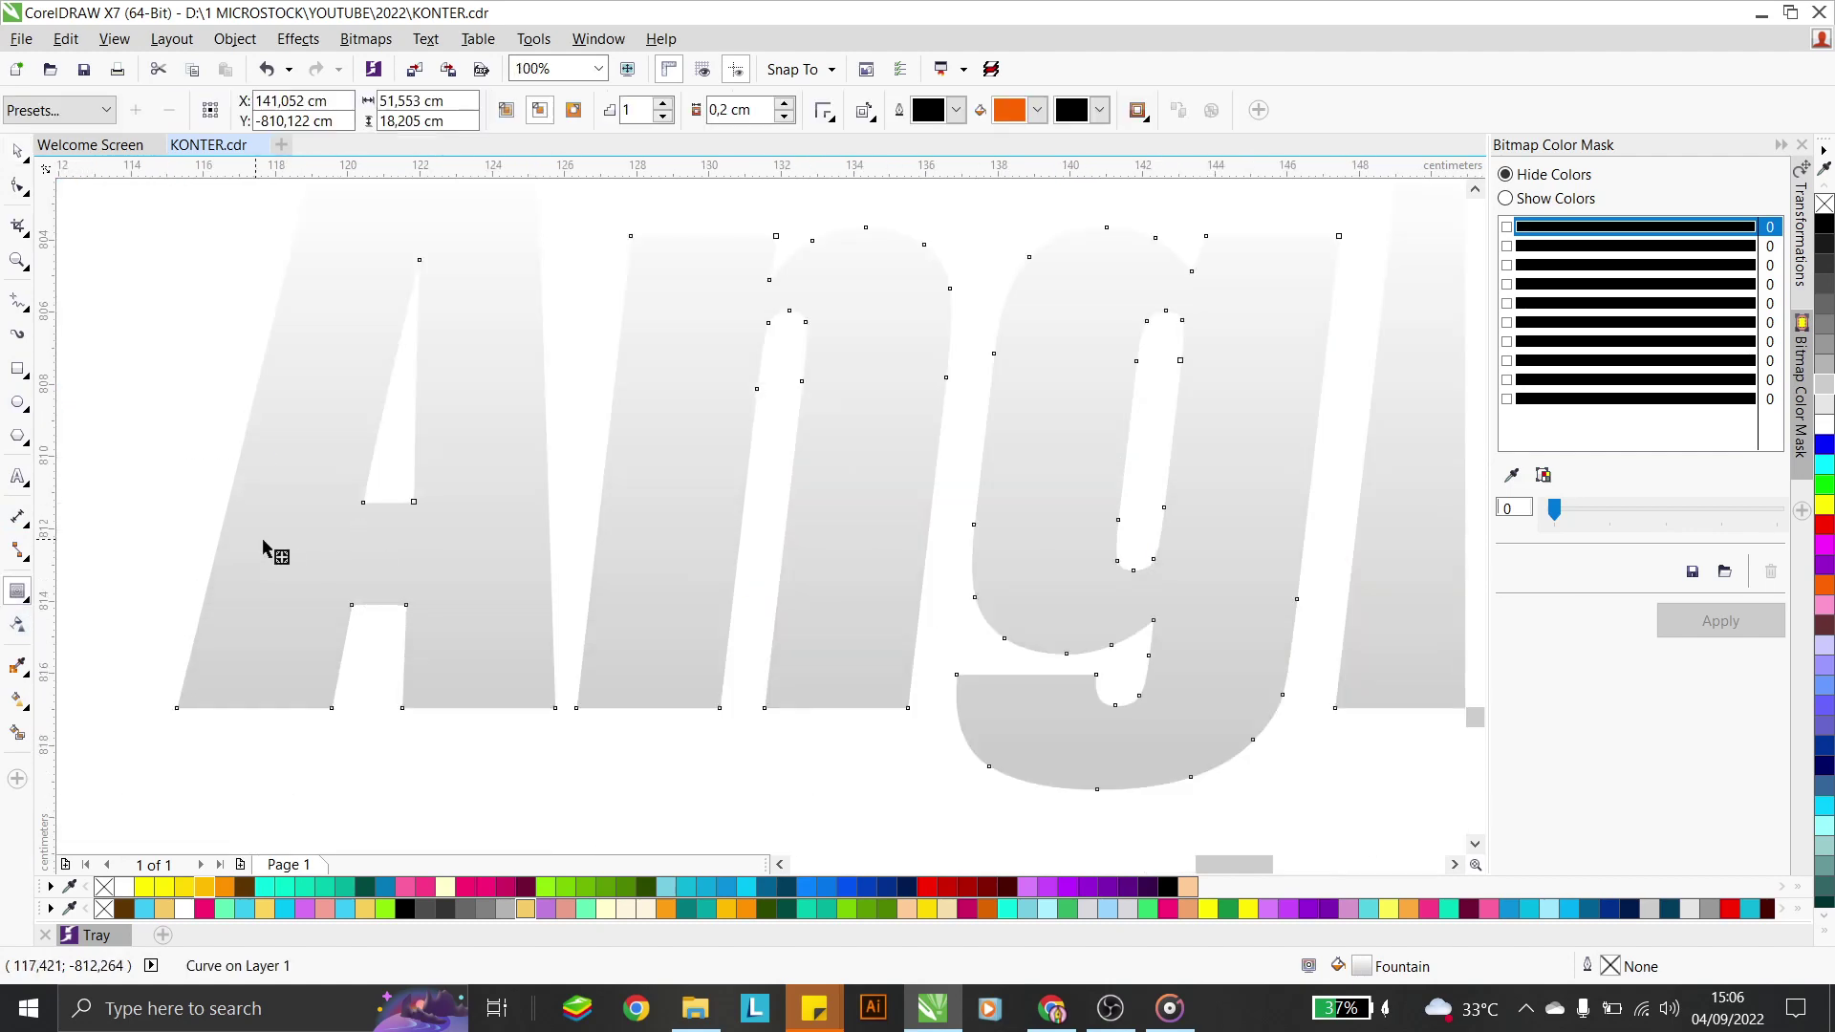
pyautogui.moveTo(263, 543); pyautogui.dragTo(194, 516)
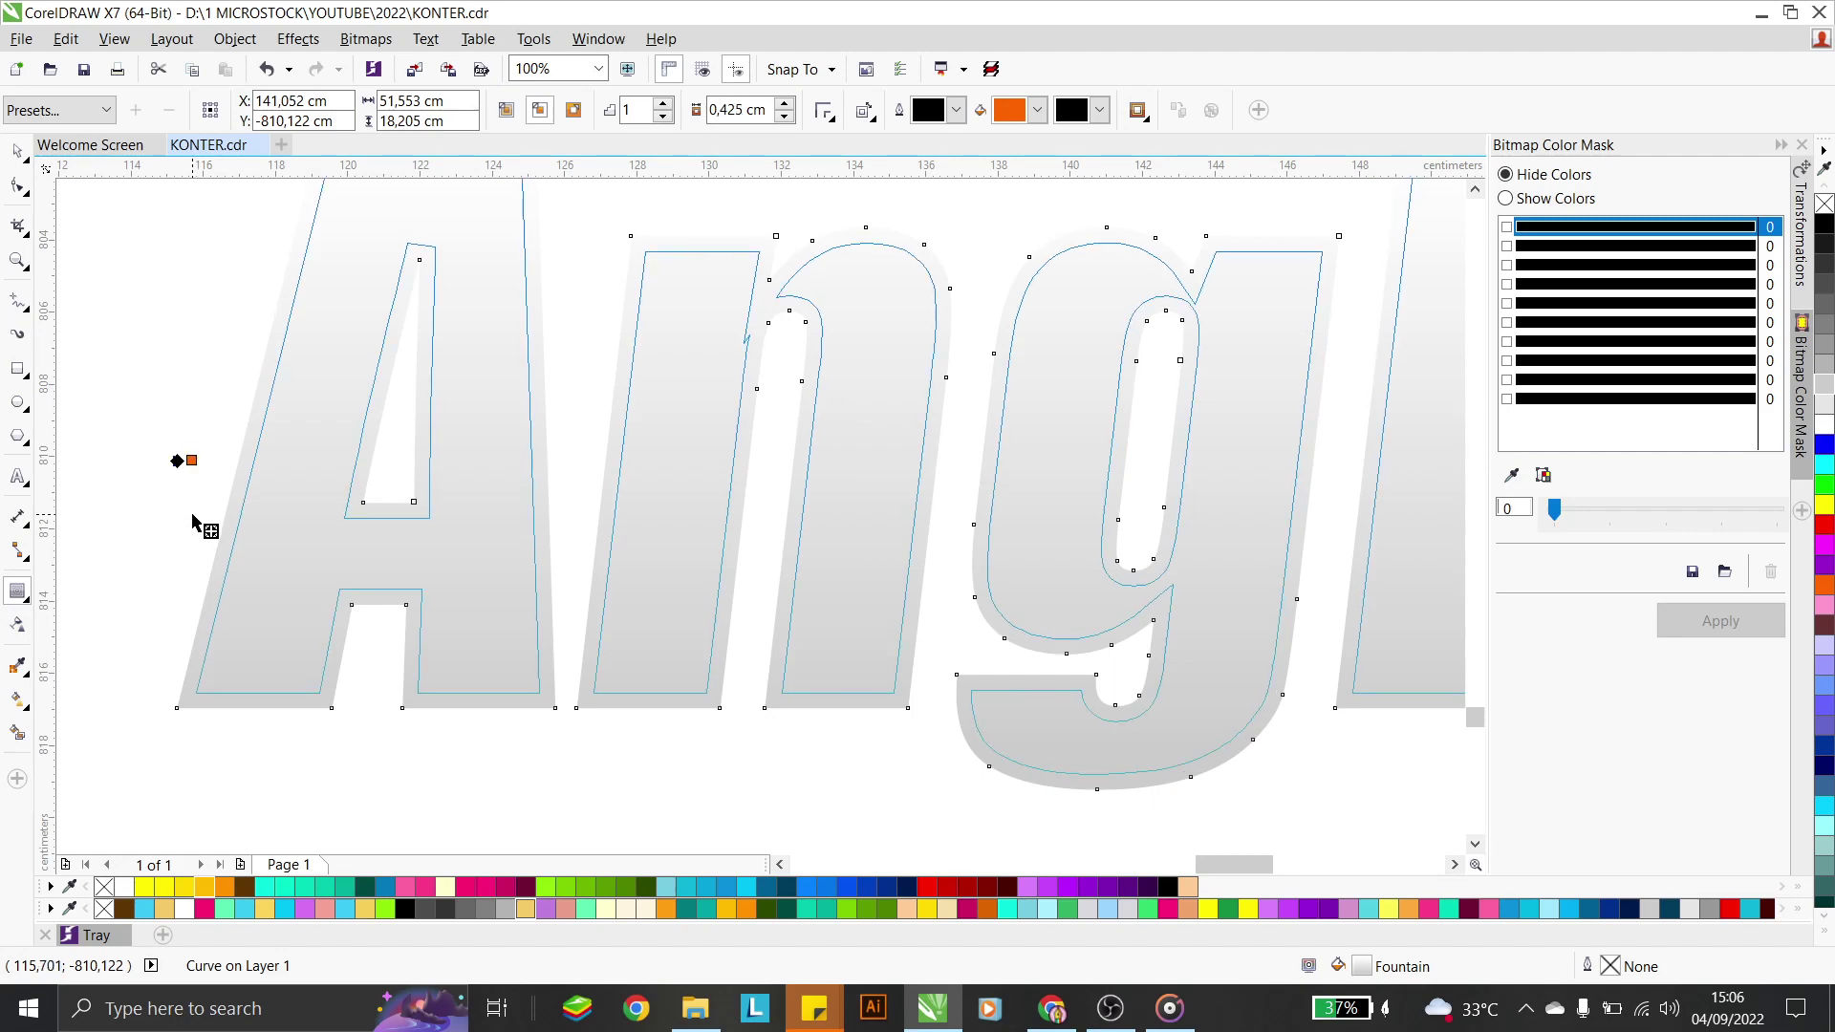
pyautogui.moveTo(194, 525); pyautogui.dragTo(189, 513)
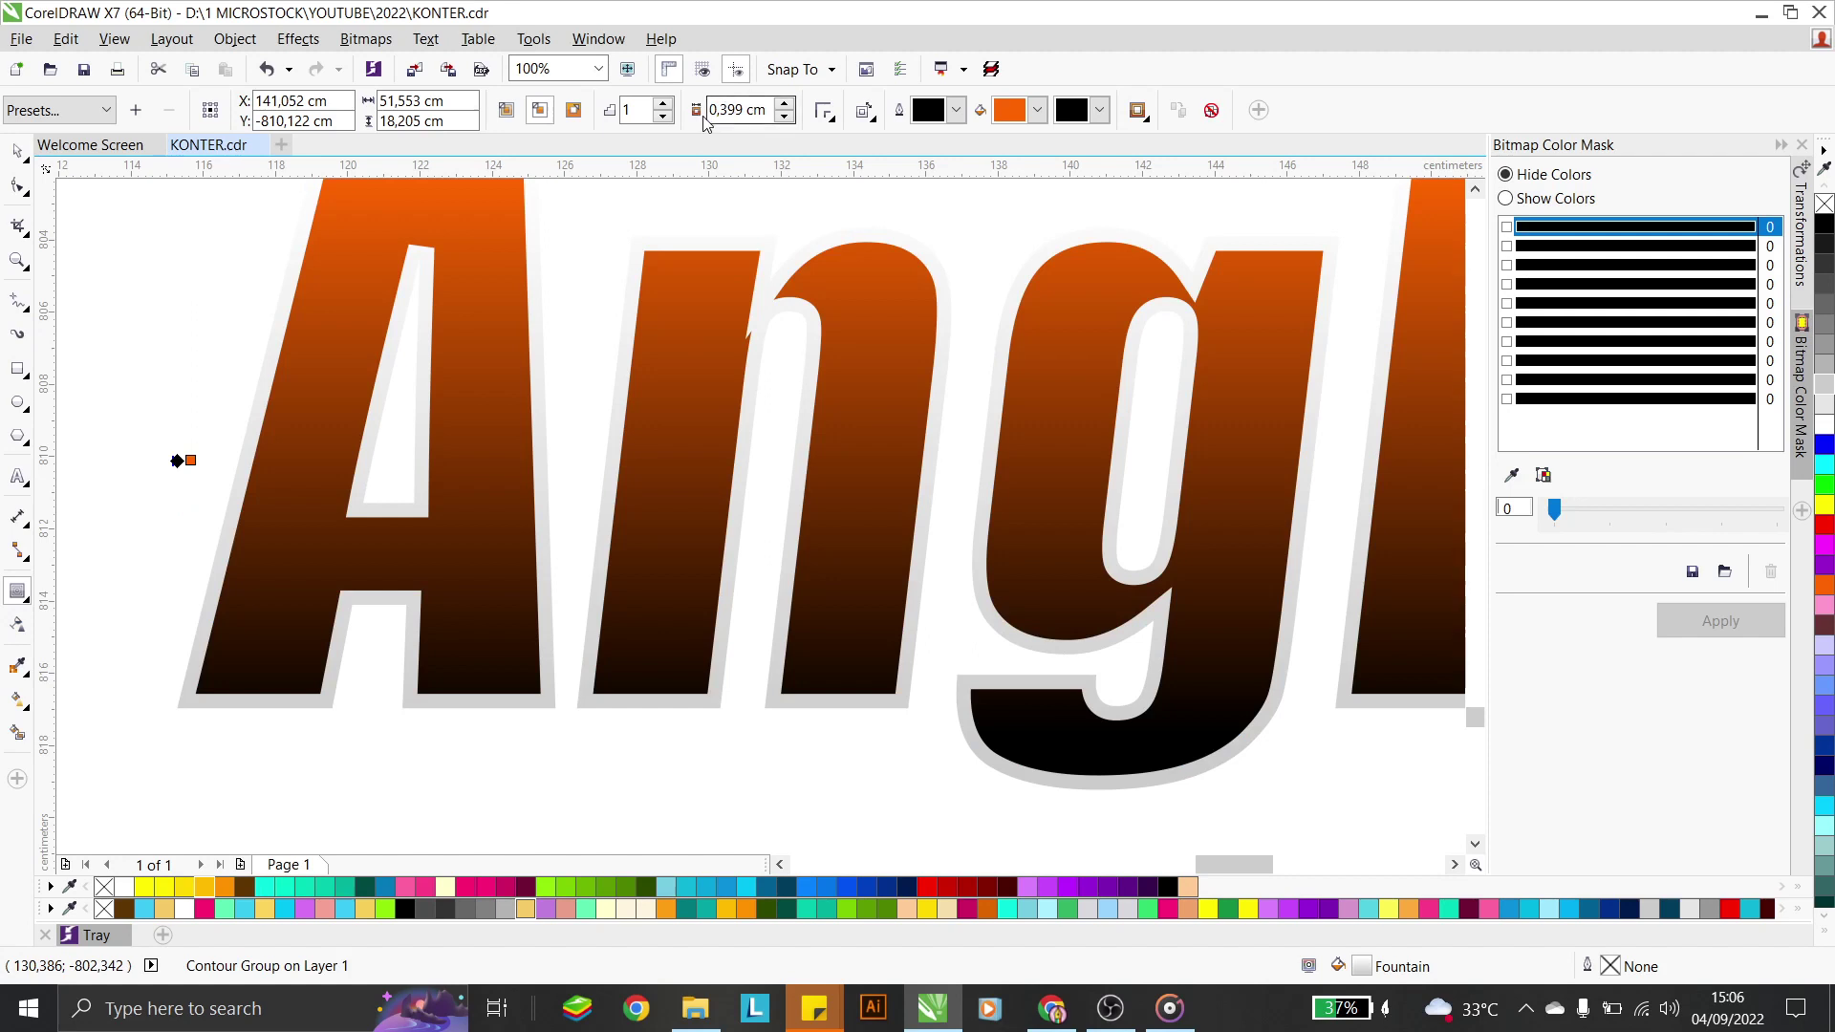
pyautogui.click(17, 150)
pyautogui.scroll(-1, 395, 541)
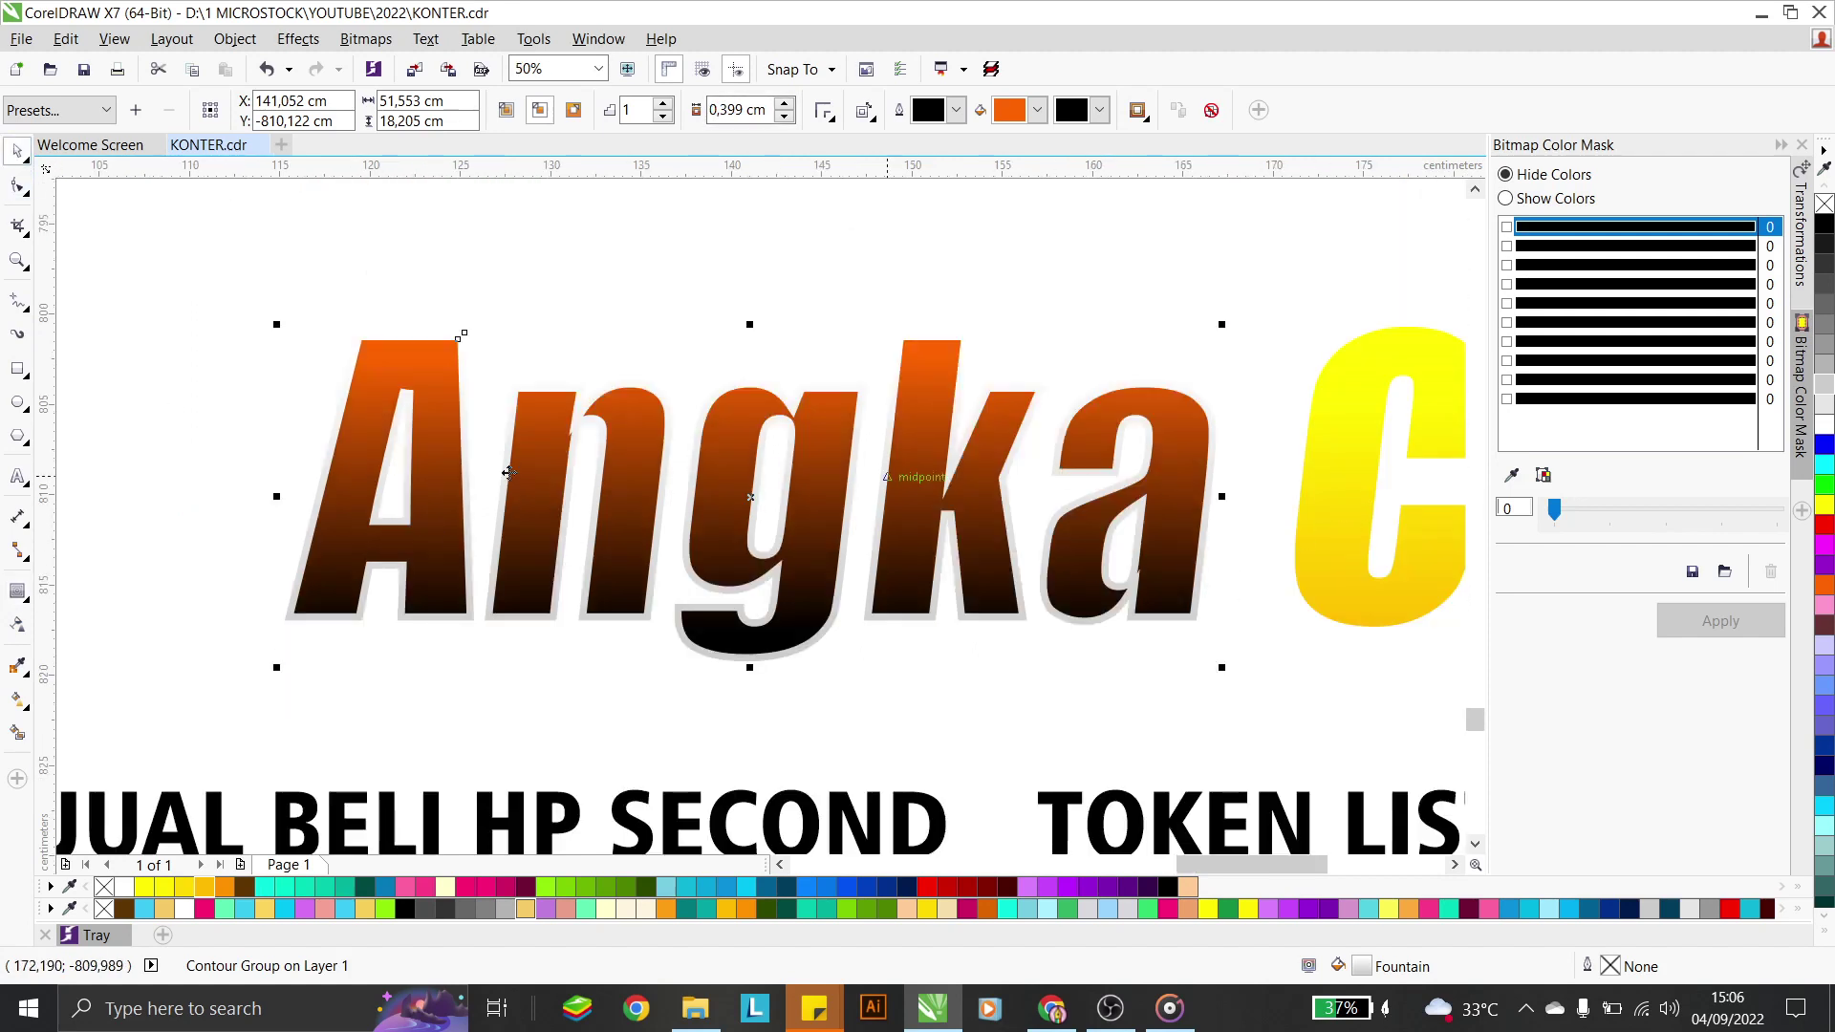
# Add a one-step inside contour to the "Cell" curves with an offset of about 0.49 cm
pyautogui.scroll(-1, 1352, 412)
pyautogui.keyDown('ctrl'); pyautogui.click(1352, 413); pyautogui.keyUp('ctrl')
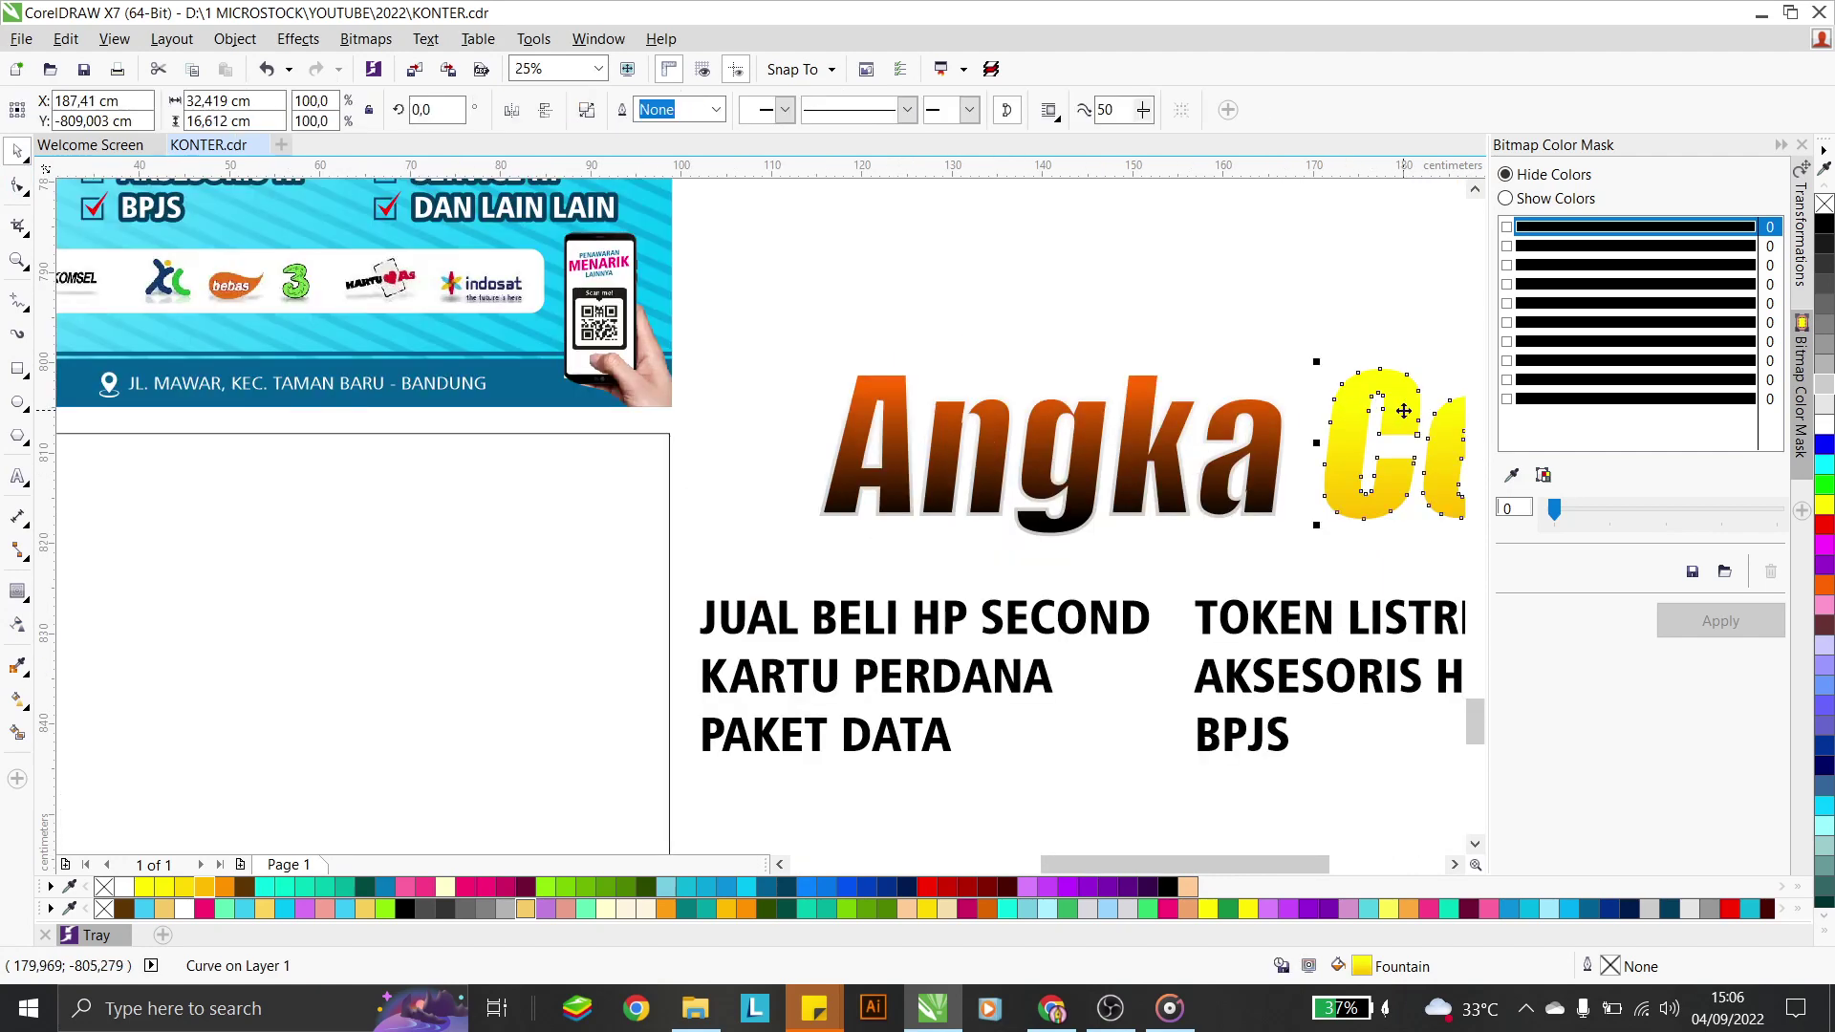
pyautogui.scroll(1, 1404, 401)
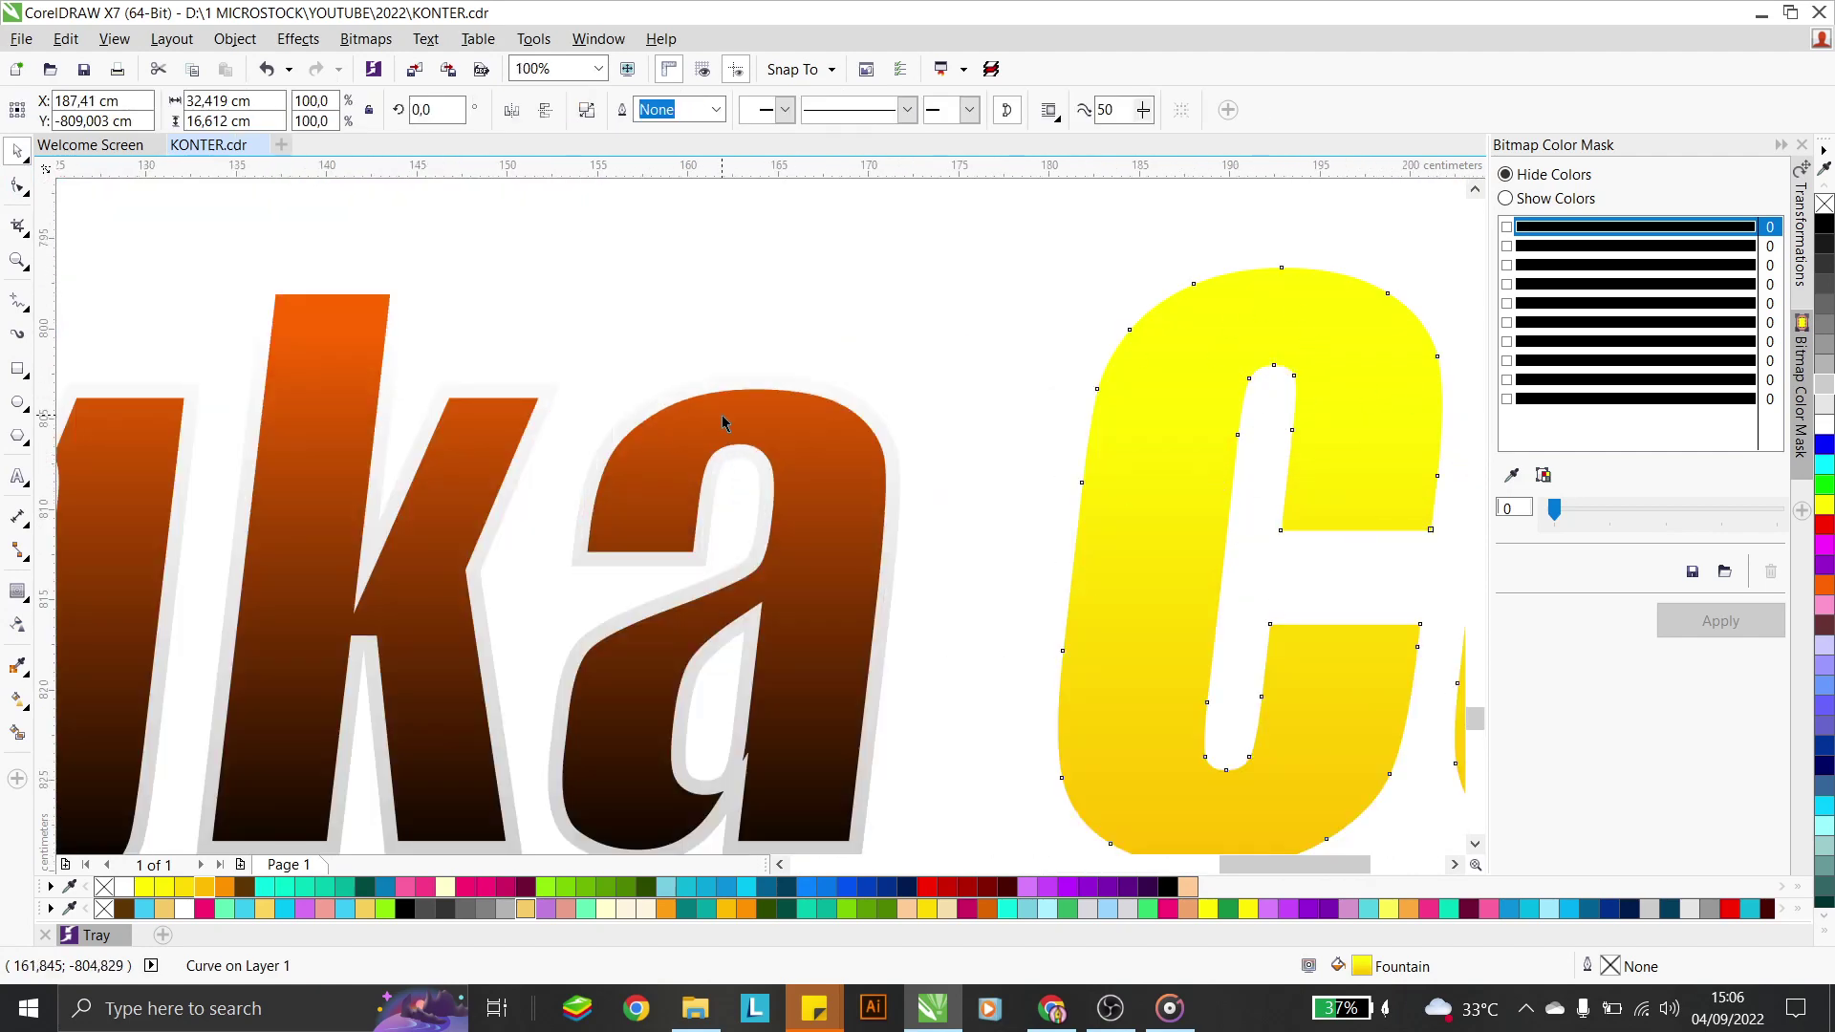
pyautogui.scroll(-1, 720, 418)
pyautogui.scroll(1, 1453, 442)
pyautogui.click(18, 591)
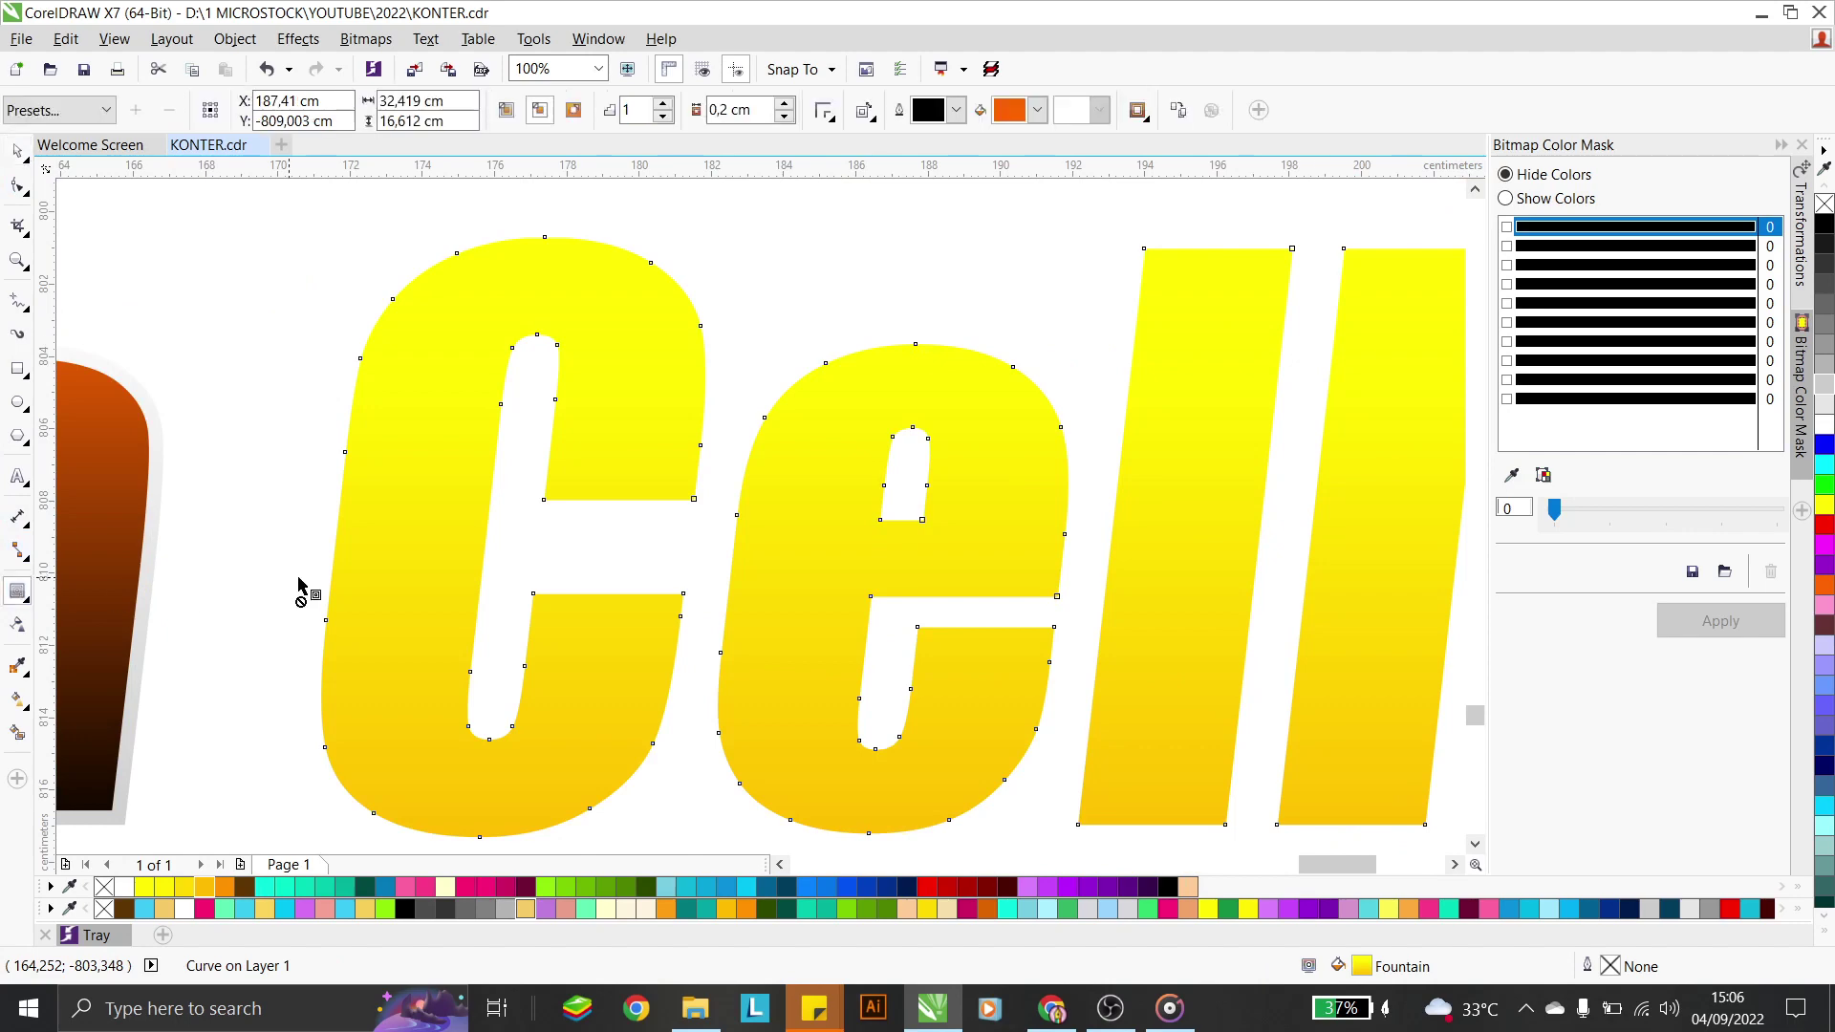
pyautogui.moveTo(348, 578); pyautogui.dragTo(339, 570)
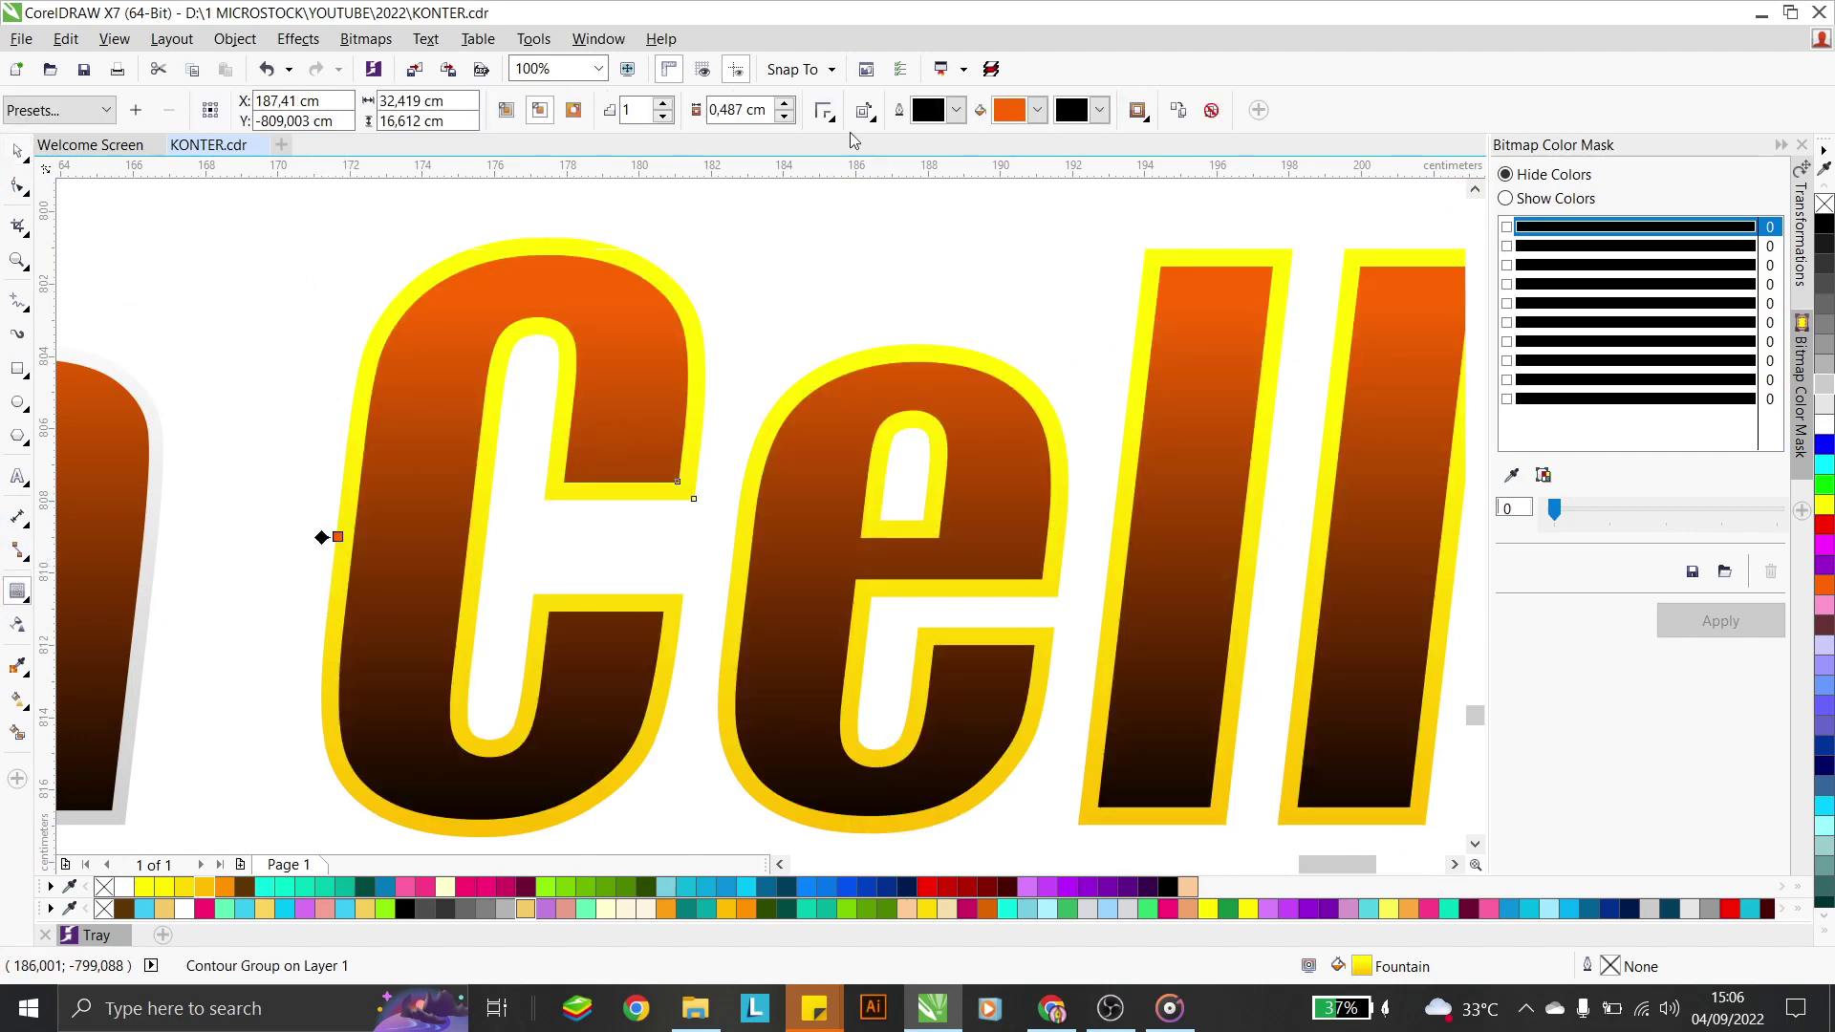
# Set the contour offset of "Cell" to 0.399 cm
pyautogui.click(745, 110)
pyautogui.moveTo(768, 110); pyautogui.dragTo(719, 111)
pyautogui.write('399')
pyautogui.press('Return')
pyautogui.click(17, 151)
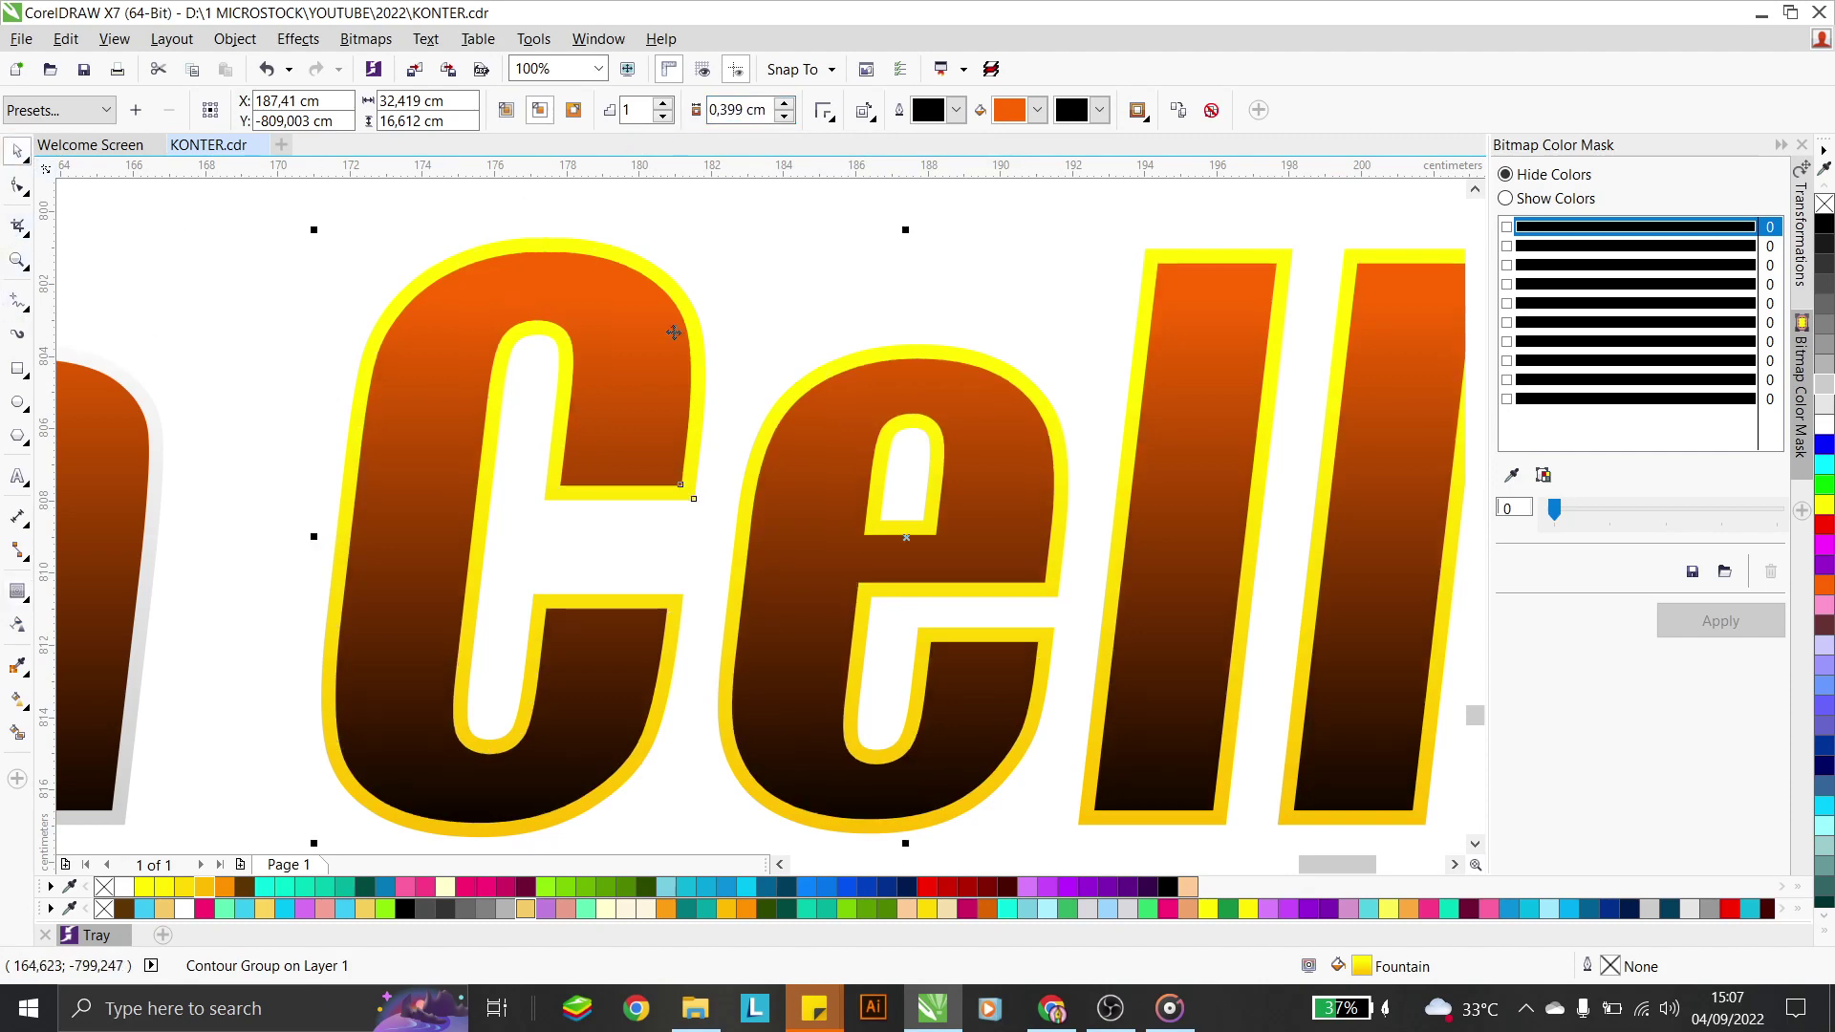
# Break apart the contour groups of "Cell" and "Angka" so the inner and outer letter shapes are separate
pyautogui.scroll(-1, 674, 332)
pyautogui.hotkey('ctrl', 'k')
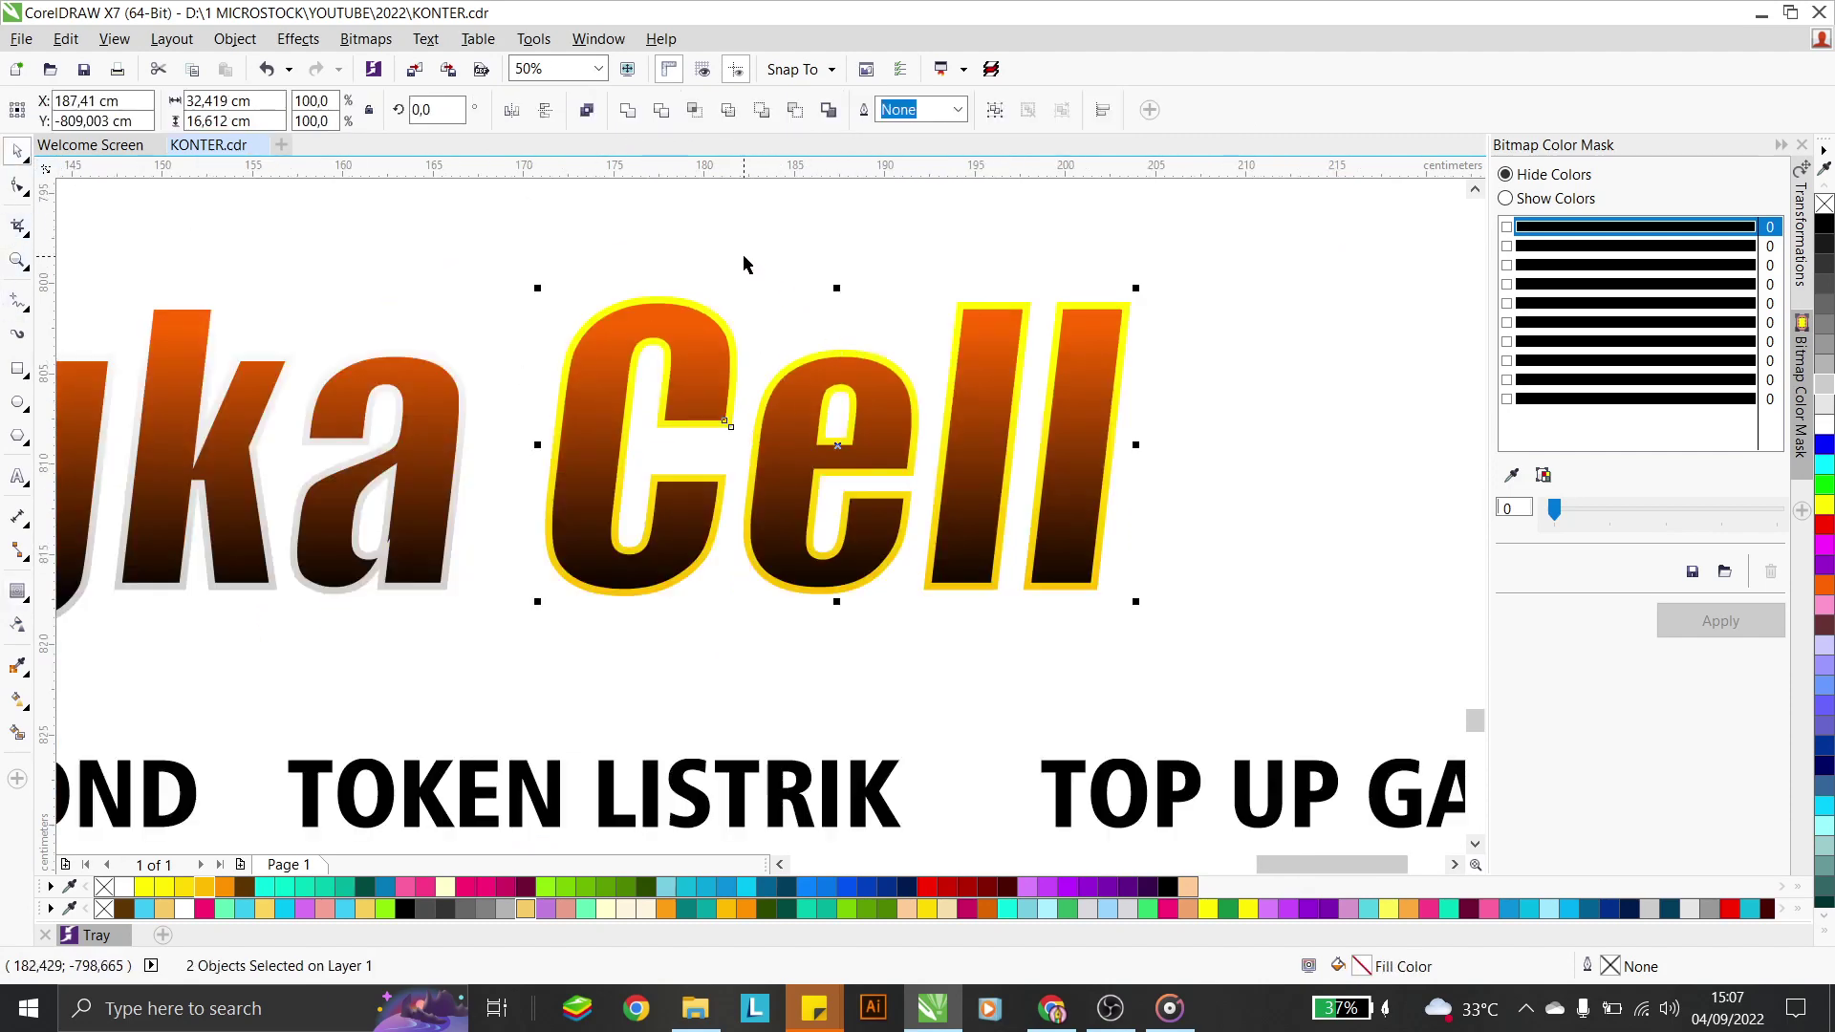
pyautogui.click(421, 409)
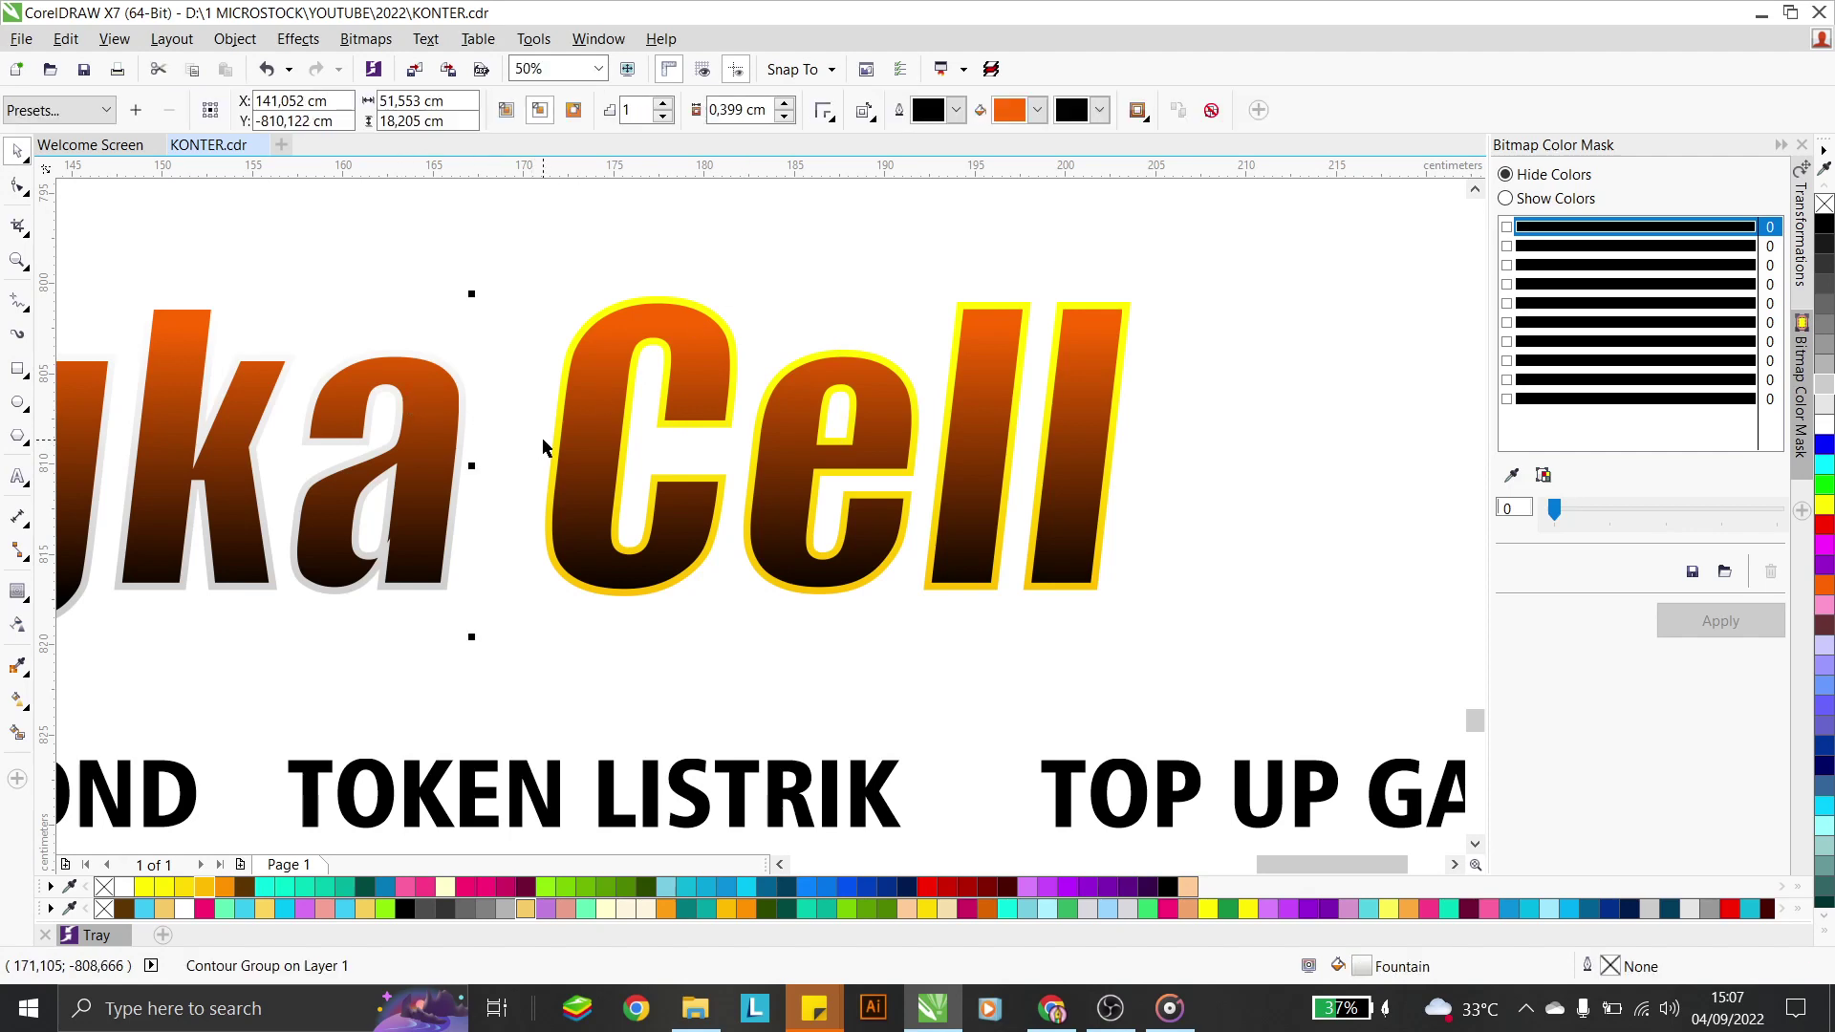
pyautogui.hotkey('ctrl', 'k')
pyautogui.press('Tab')
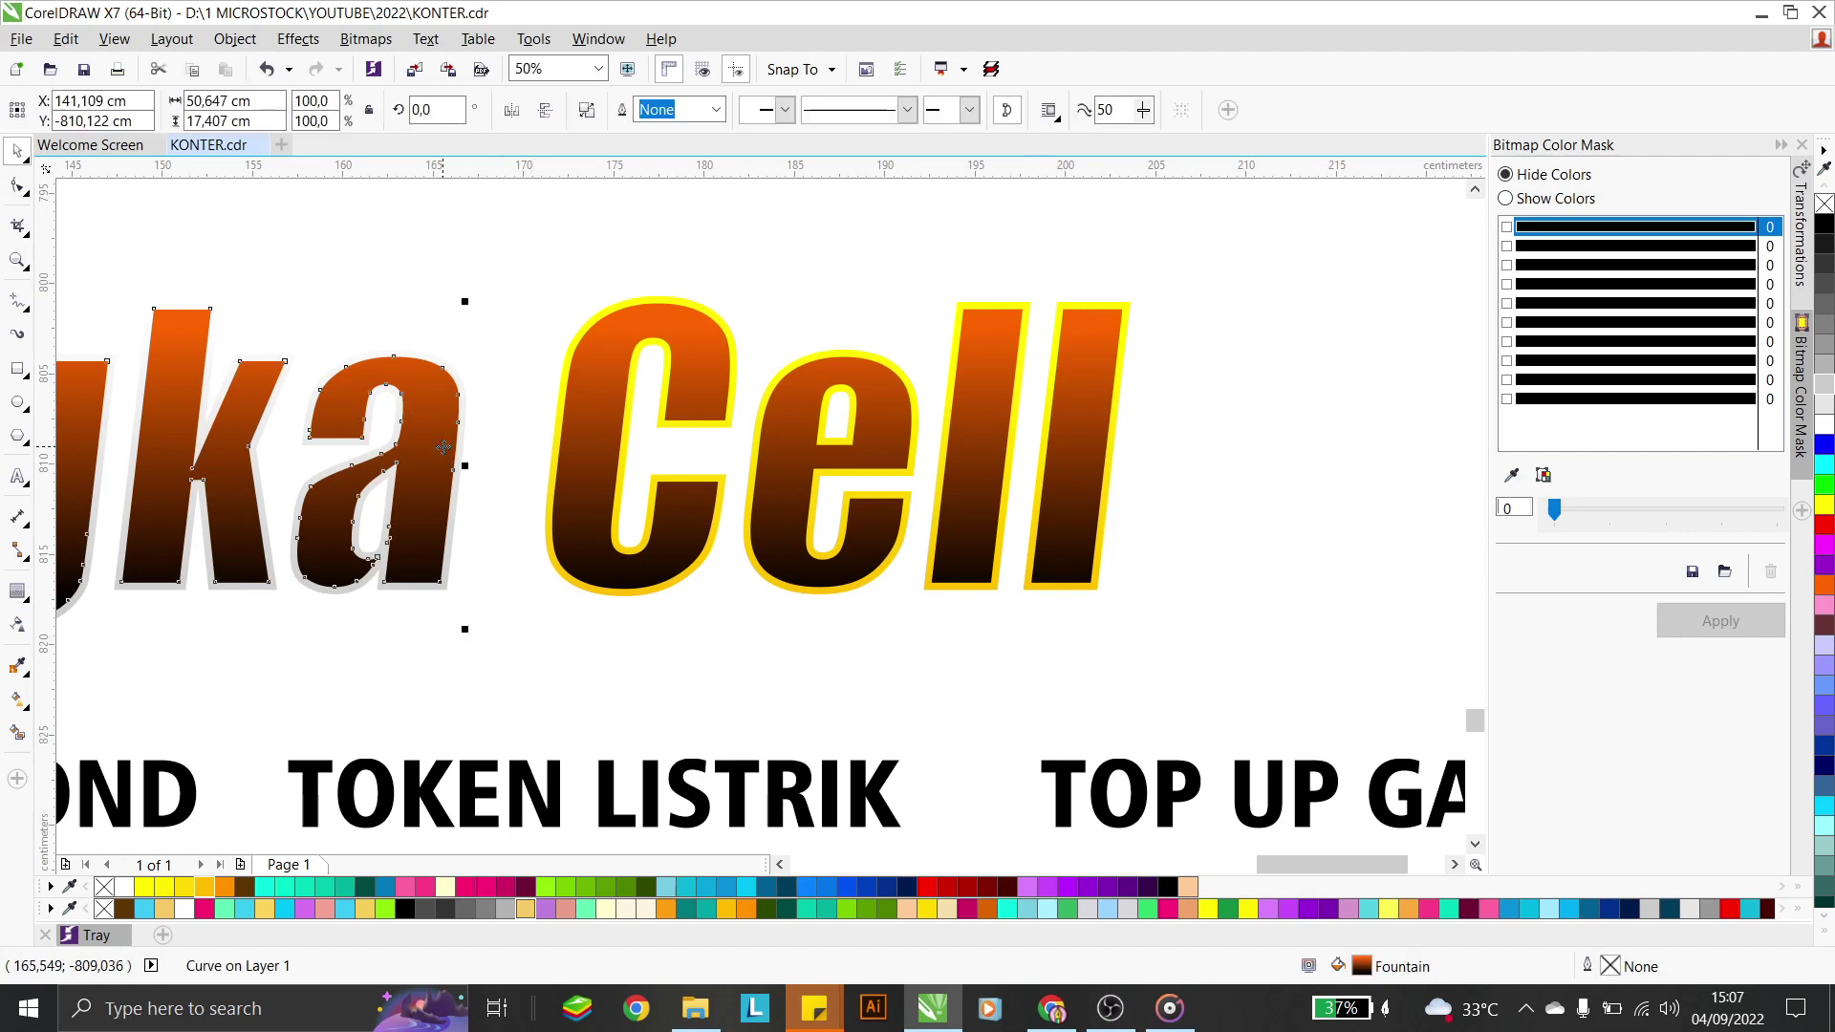
# Copy the yellow-to-orange gradient from the outer "Cell" shape onto its inner contour with the Attributes Eyedropper
pyautogui.scroll(2, 607, 336)
pyautogui.click(656, 365)
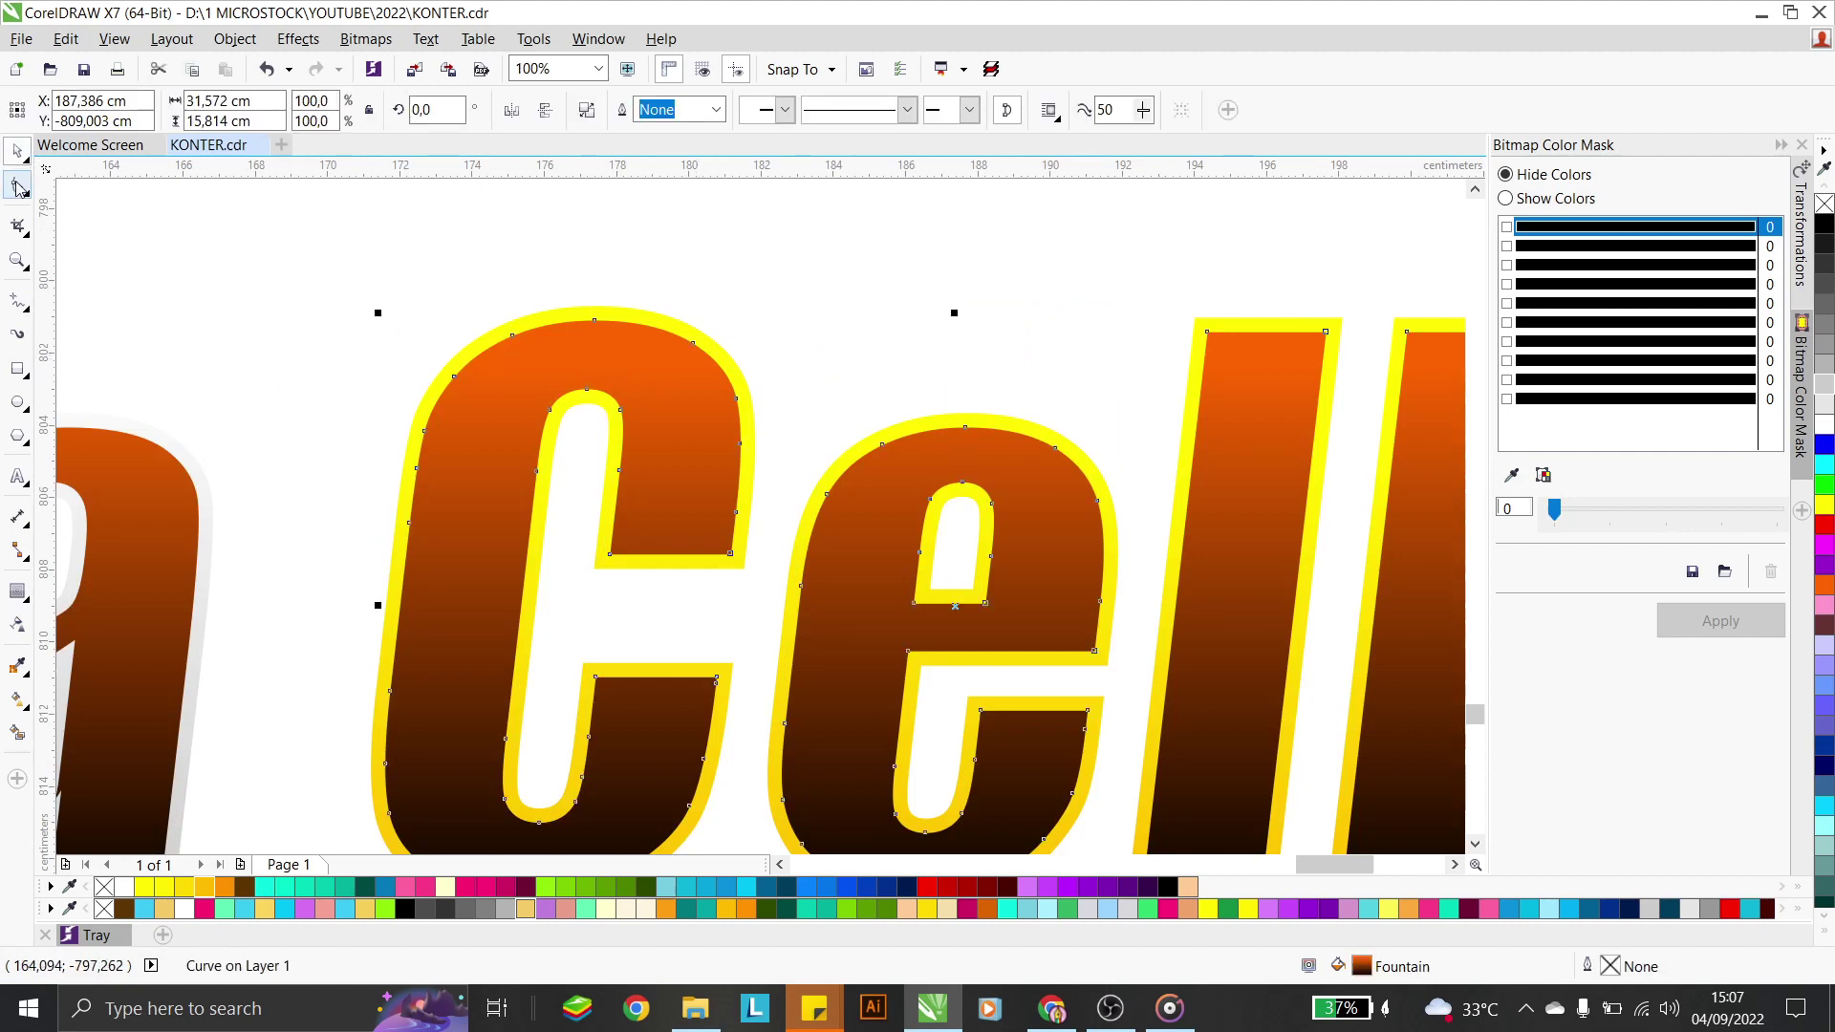
pyautogui.click(31, 681)
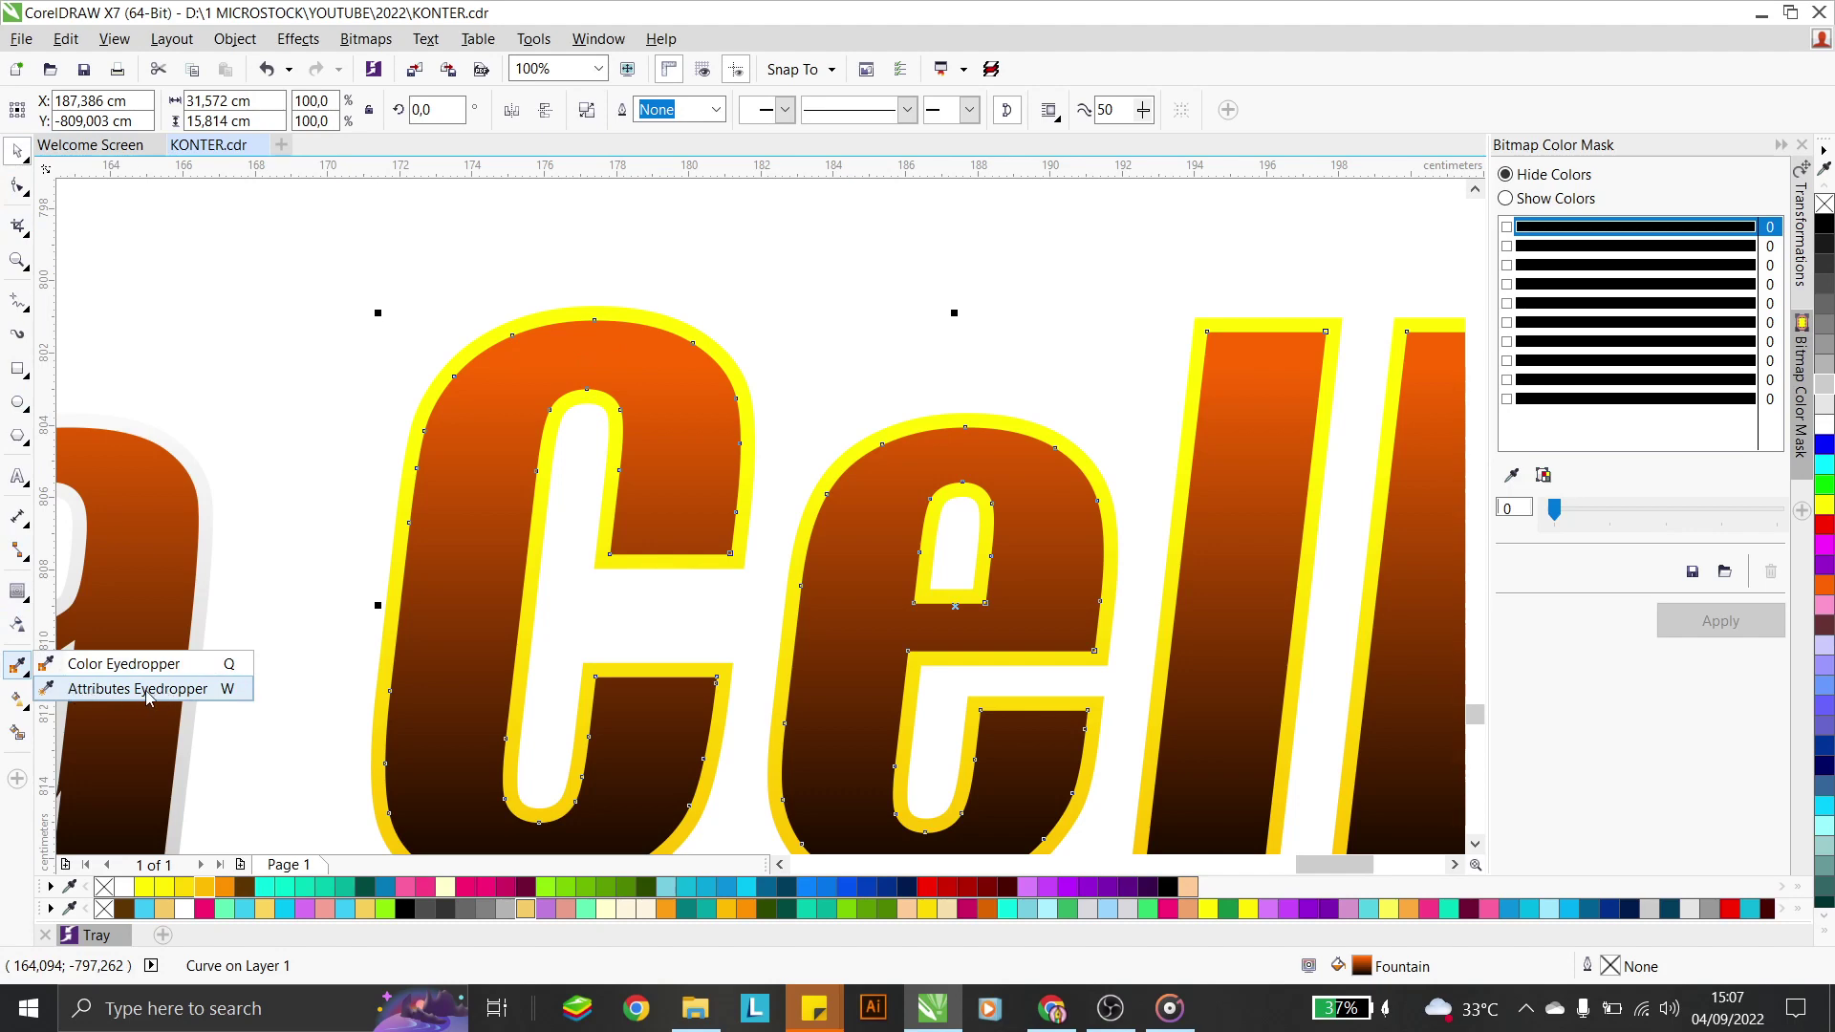
pyautogui.click(80, 690)
pyautogui.scroll(2, 742, 361)
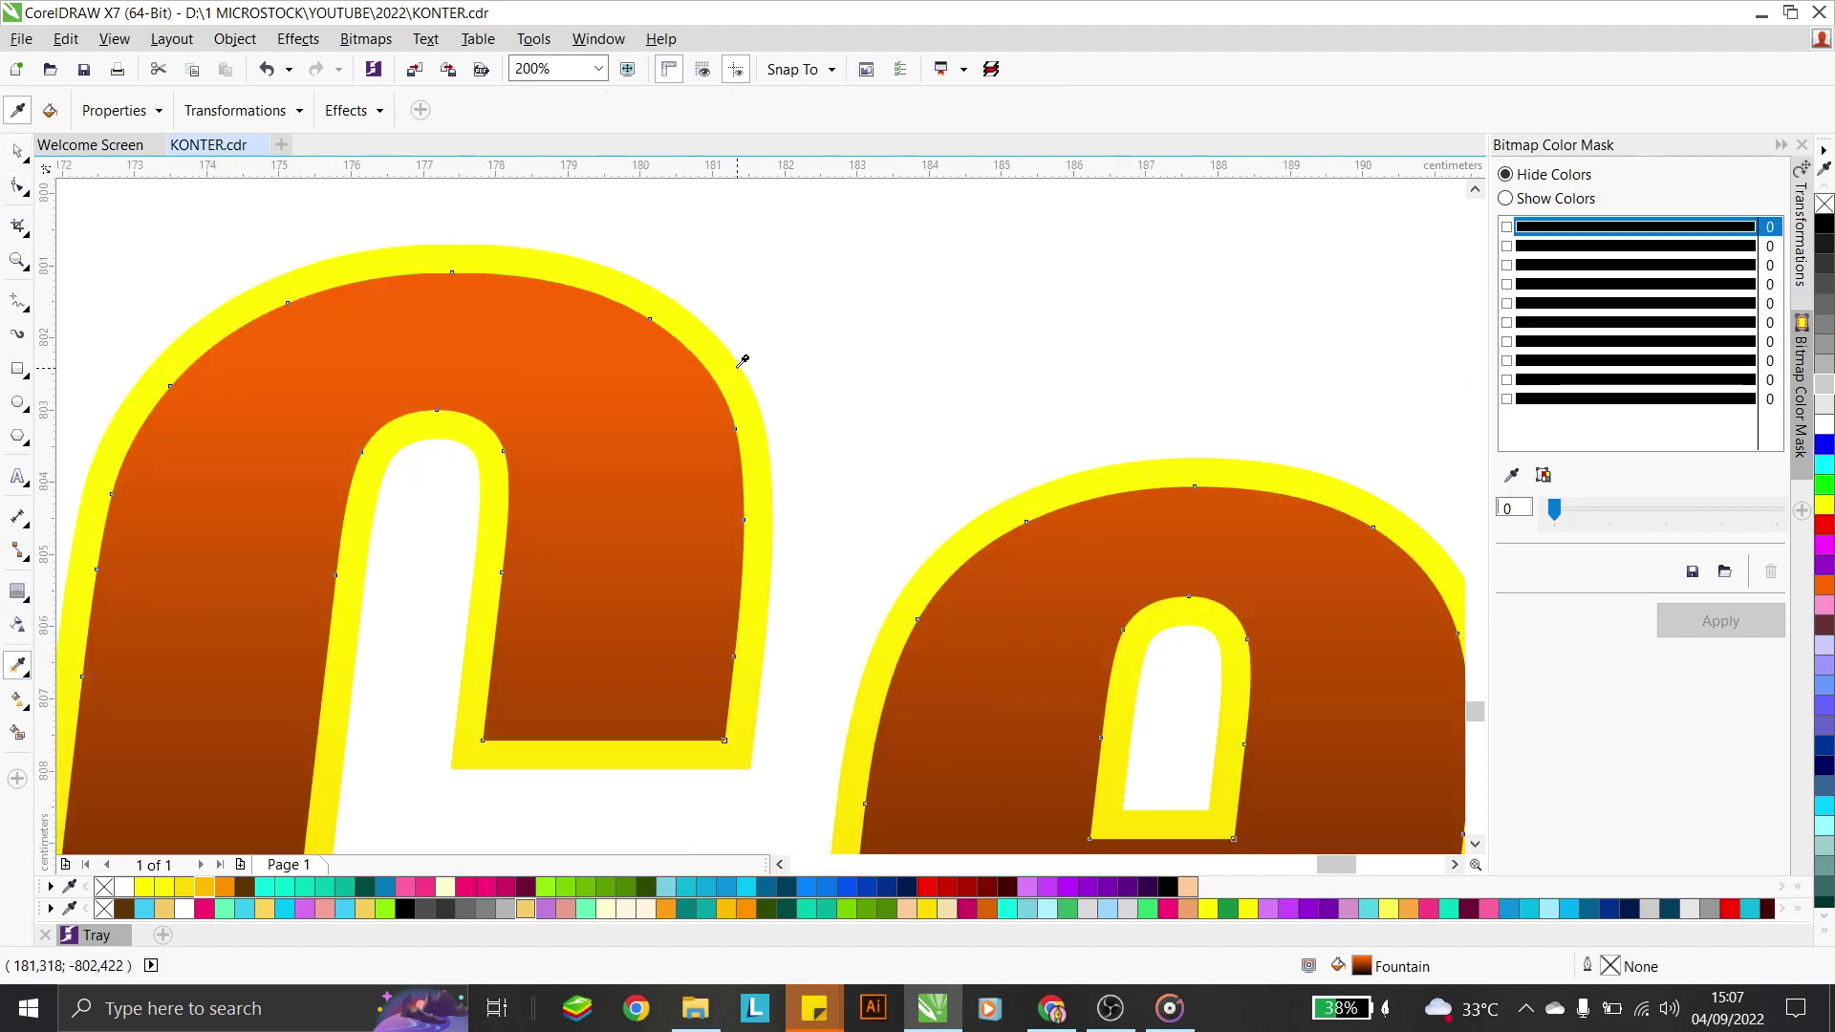
pyautogui.click(738, 366)
pyautogui.click(246, 529)
pyautogui.scroll(-2, 914, 342)
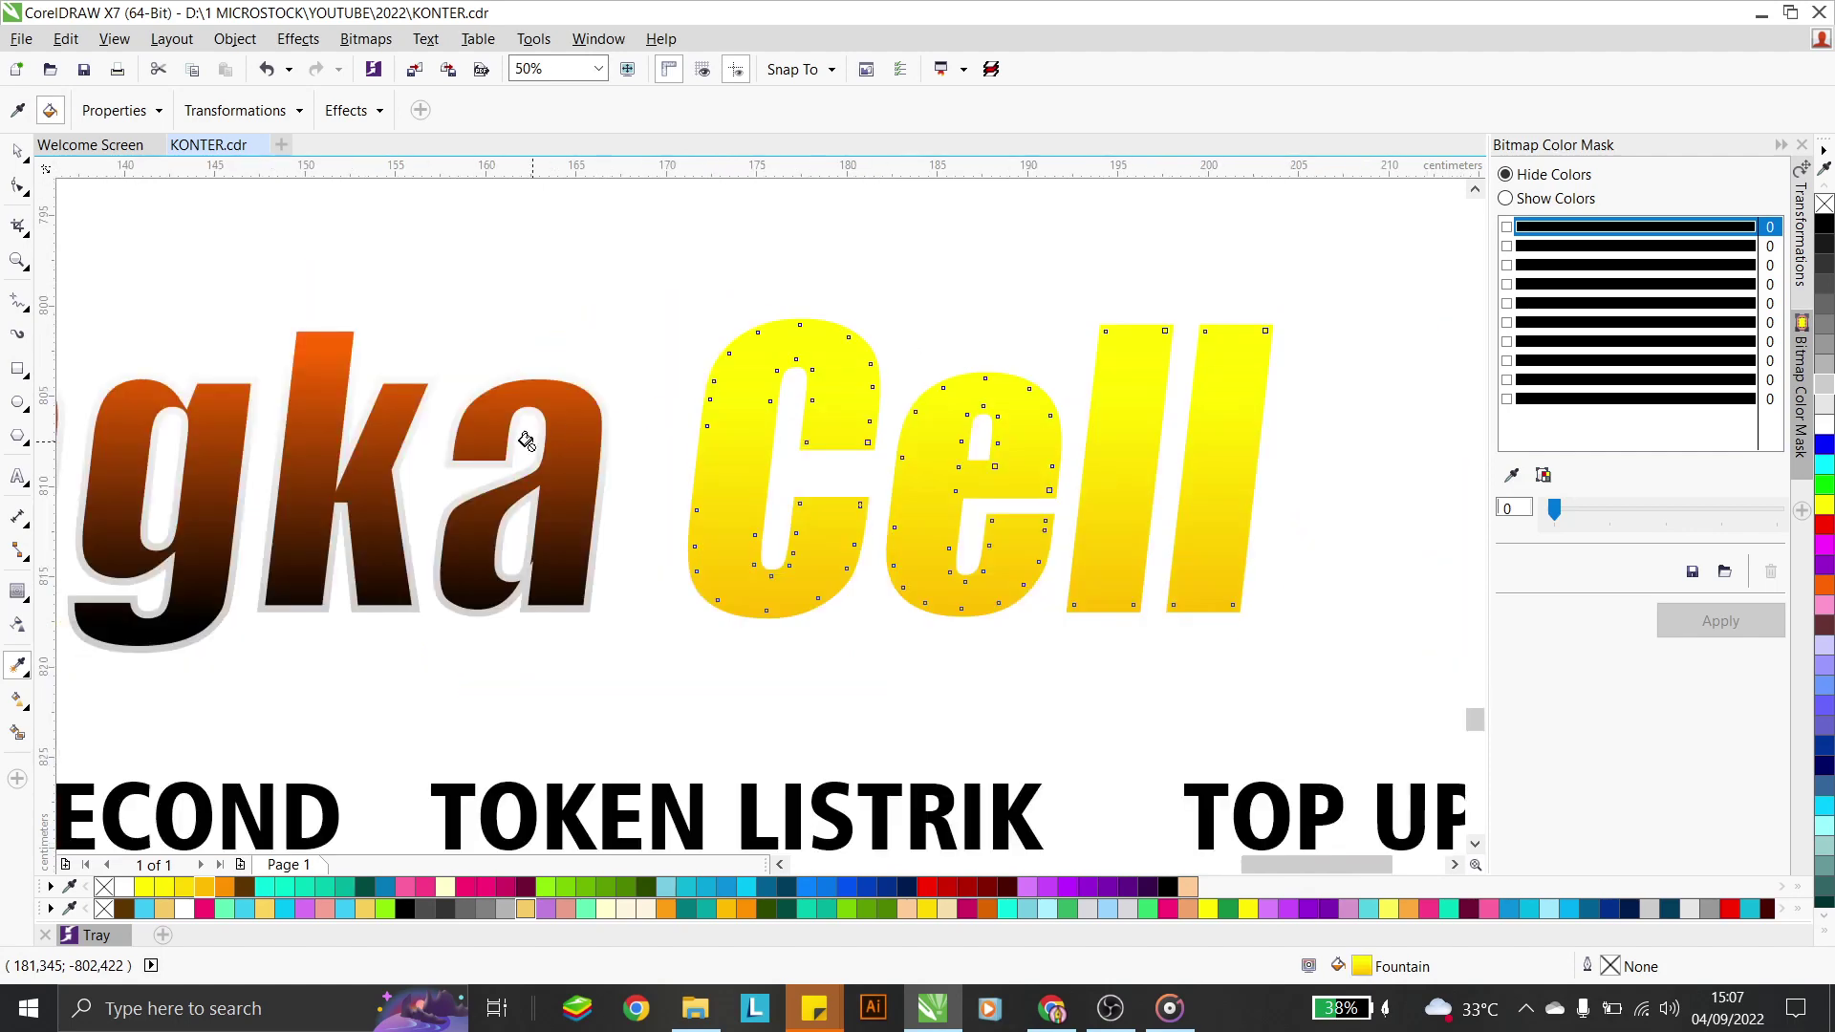
# Copy the white-to-grey gradient from the outer "Angka" shape onto its inner contour with the Attributes Eyedropper
pyautogui.scroll(2, 527, 441)
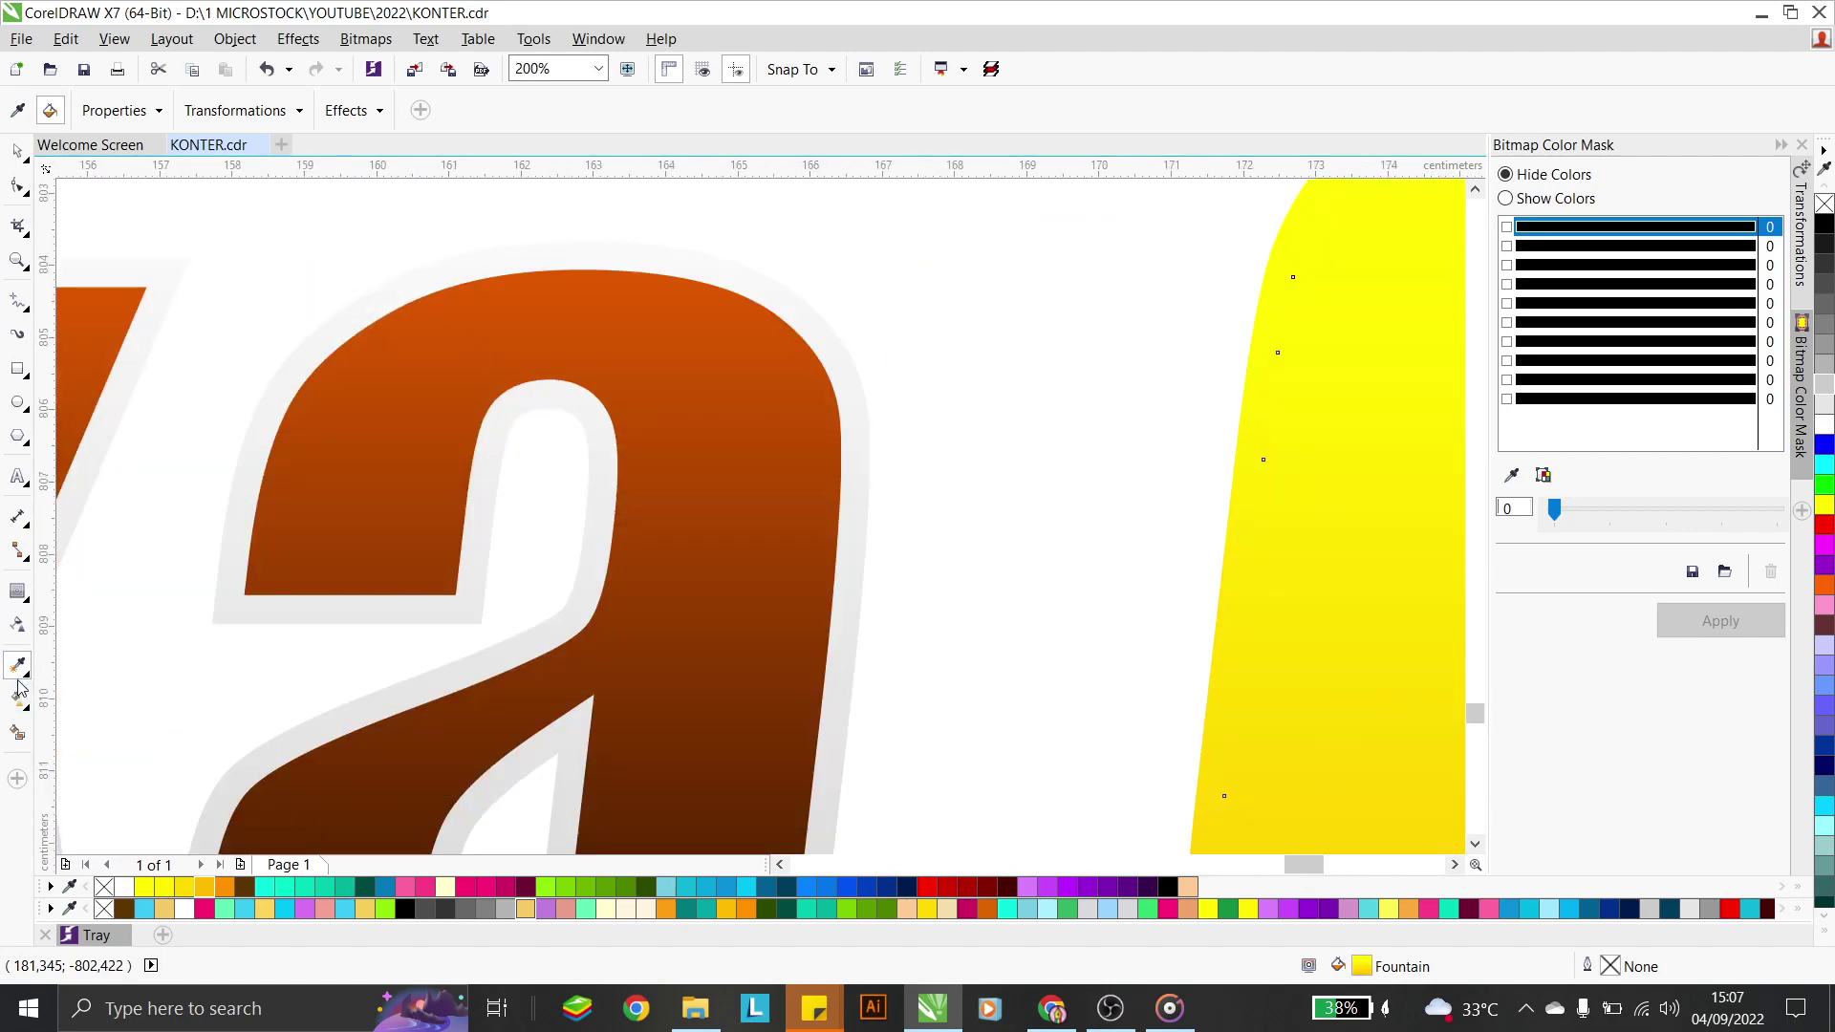
pyautogui.click(18, 154)
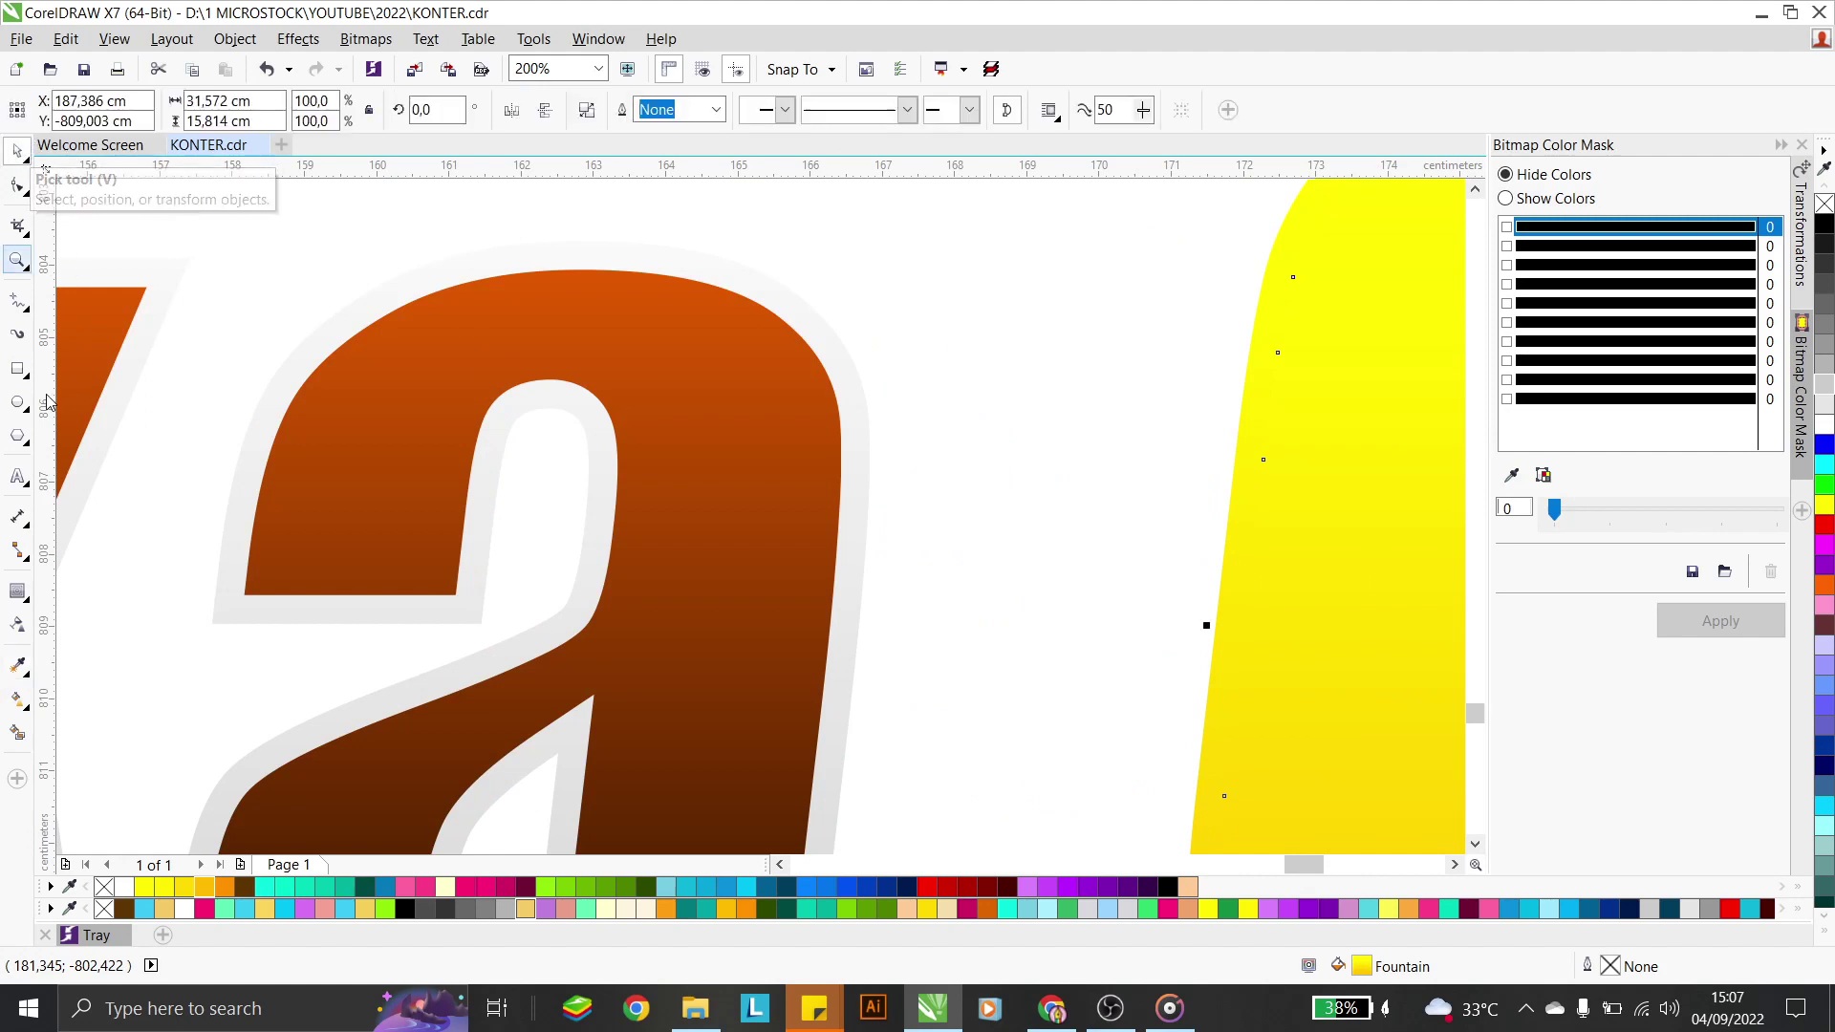
pyautogui.click(19, 675)
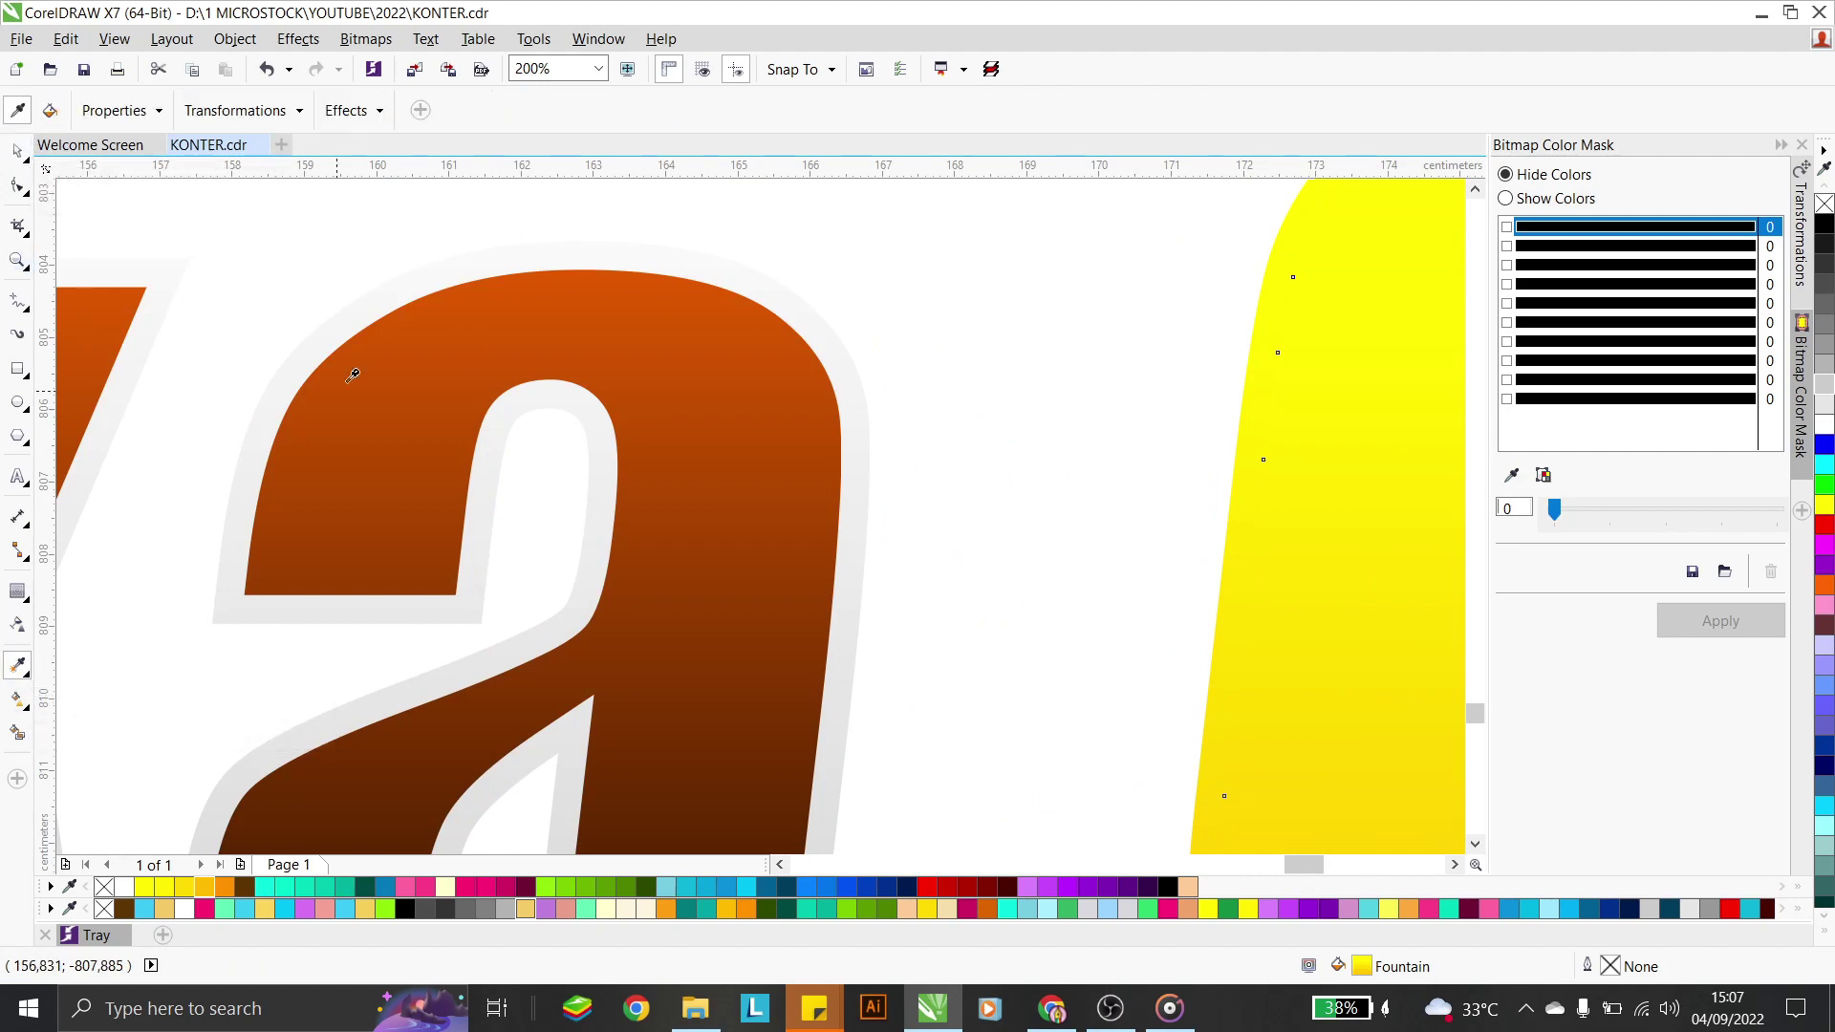
pyautogui.scroll(1, 376, 294)
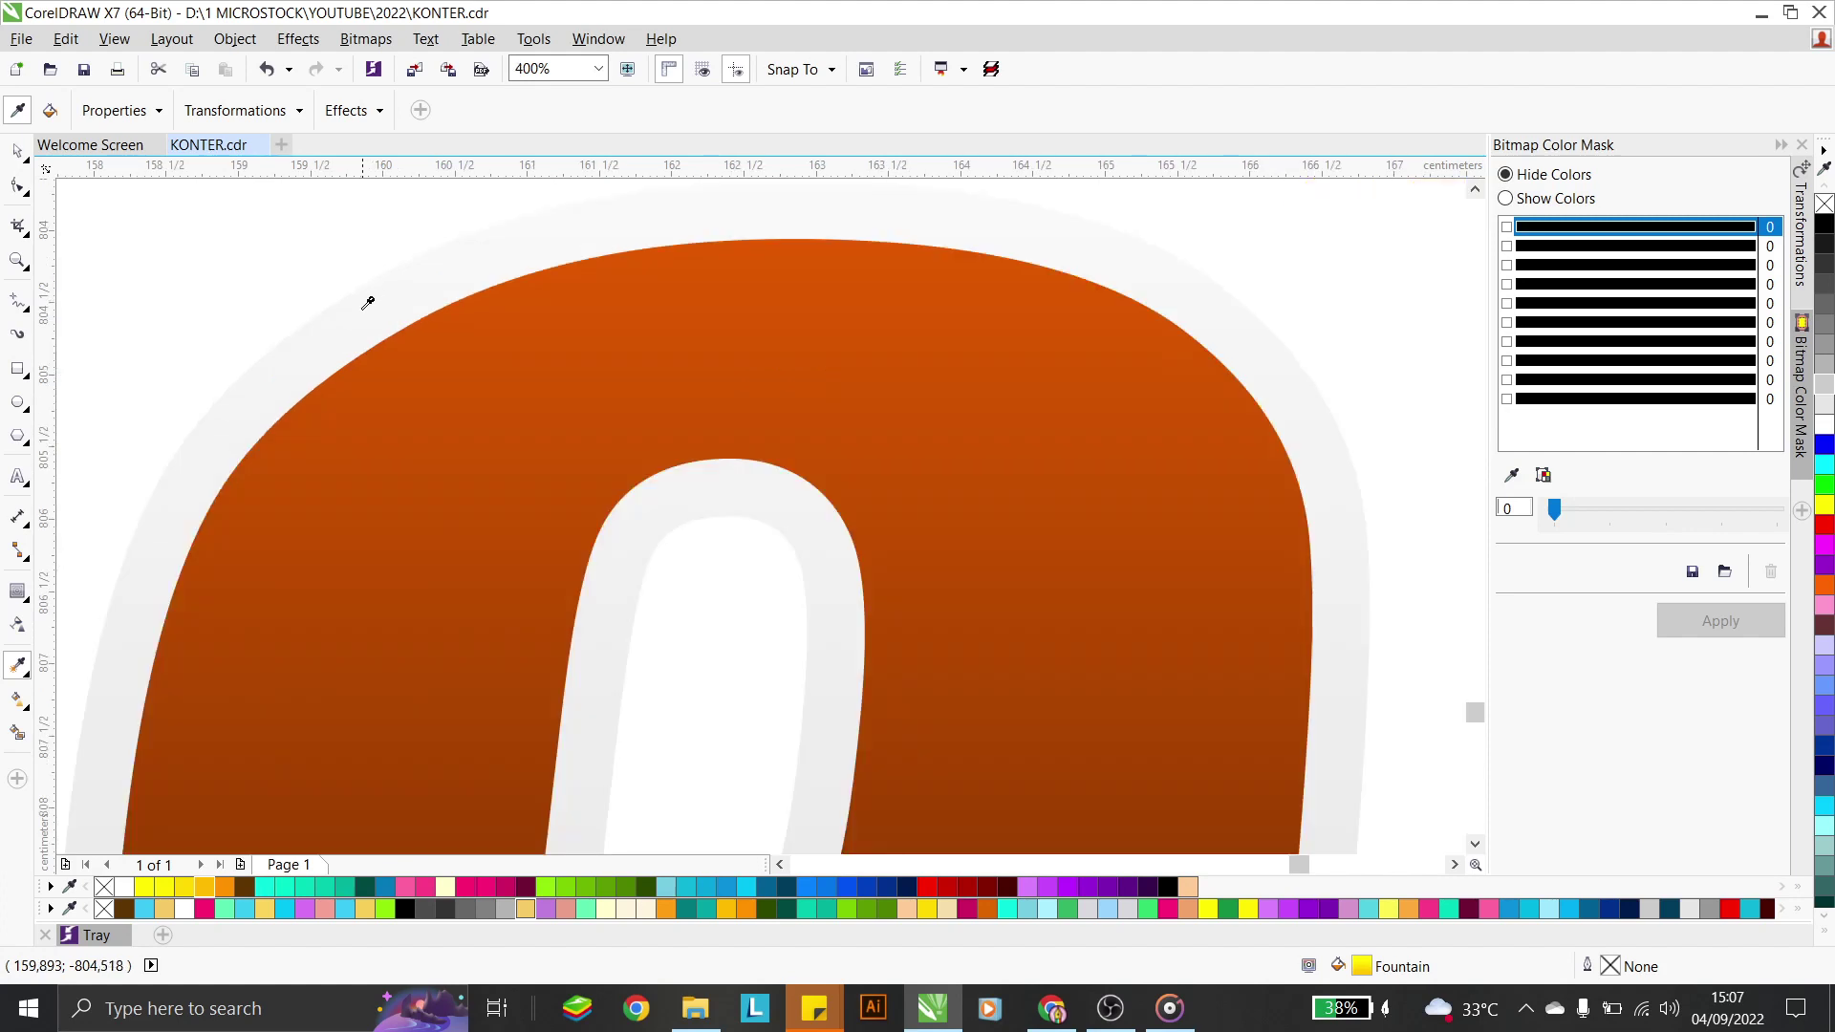
pyautogui.click(368, 302)
pyautogui.click(483, 403)
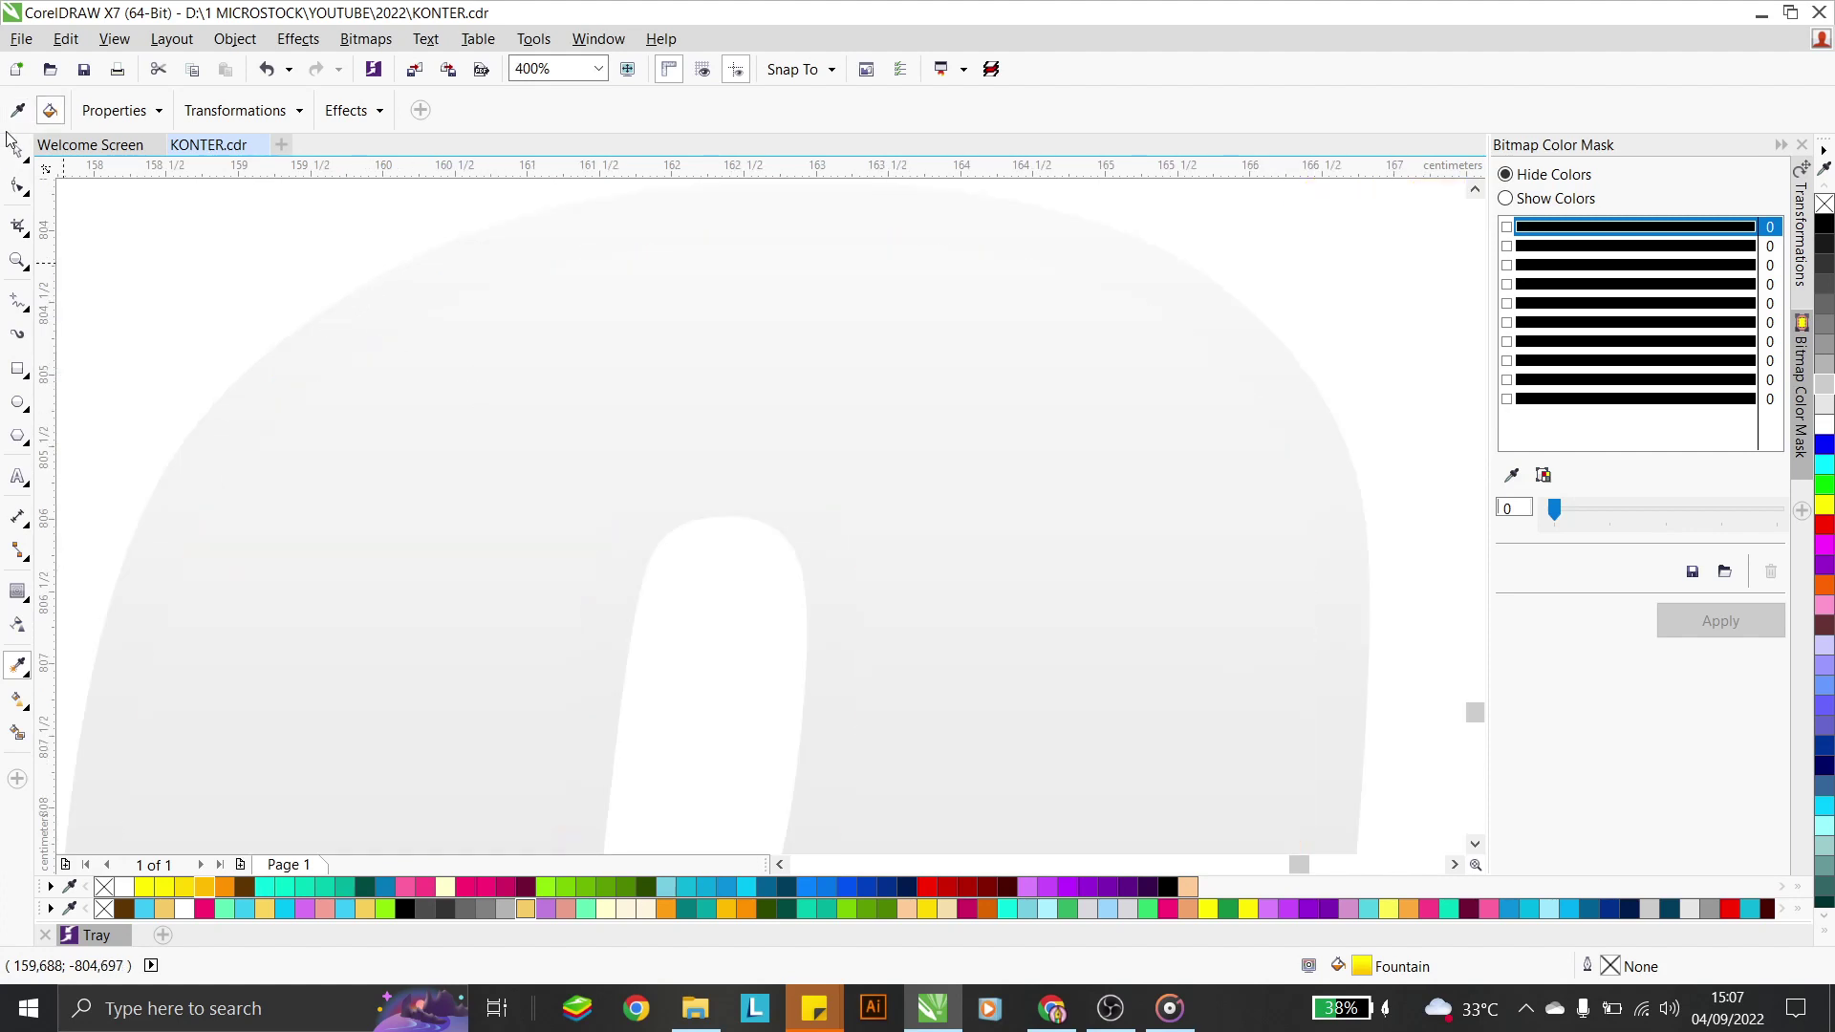
pyautogui.click(17, 150)
# Fill the outer "Angka" shape with solid white (#FFFFFF)
pyautogui.click(333, 323)
pyautogui.scroll(-2, 750, 353)
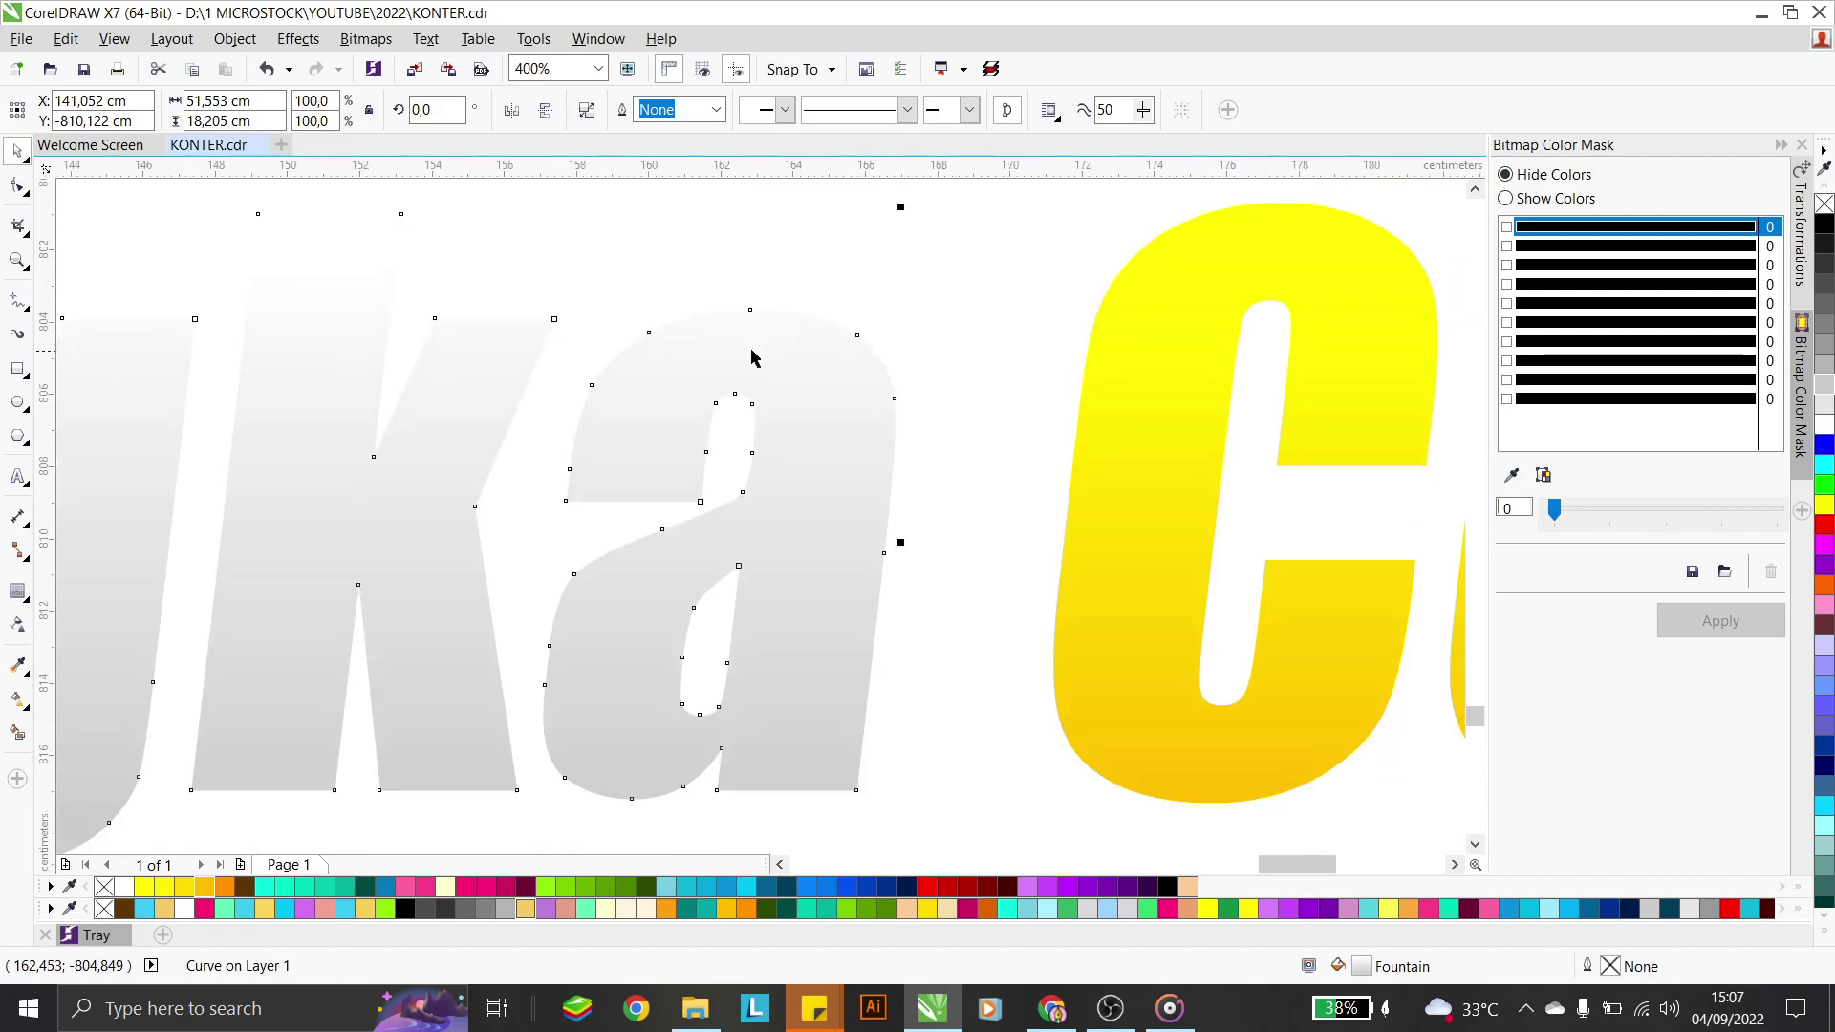
pyautogui.scroll(-2, 745, 336)
pyautogui.scroll(2, 1098, 328)
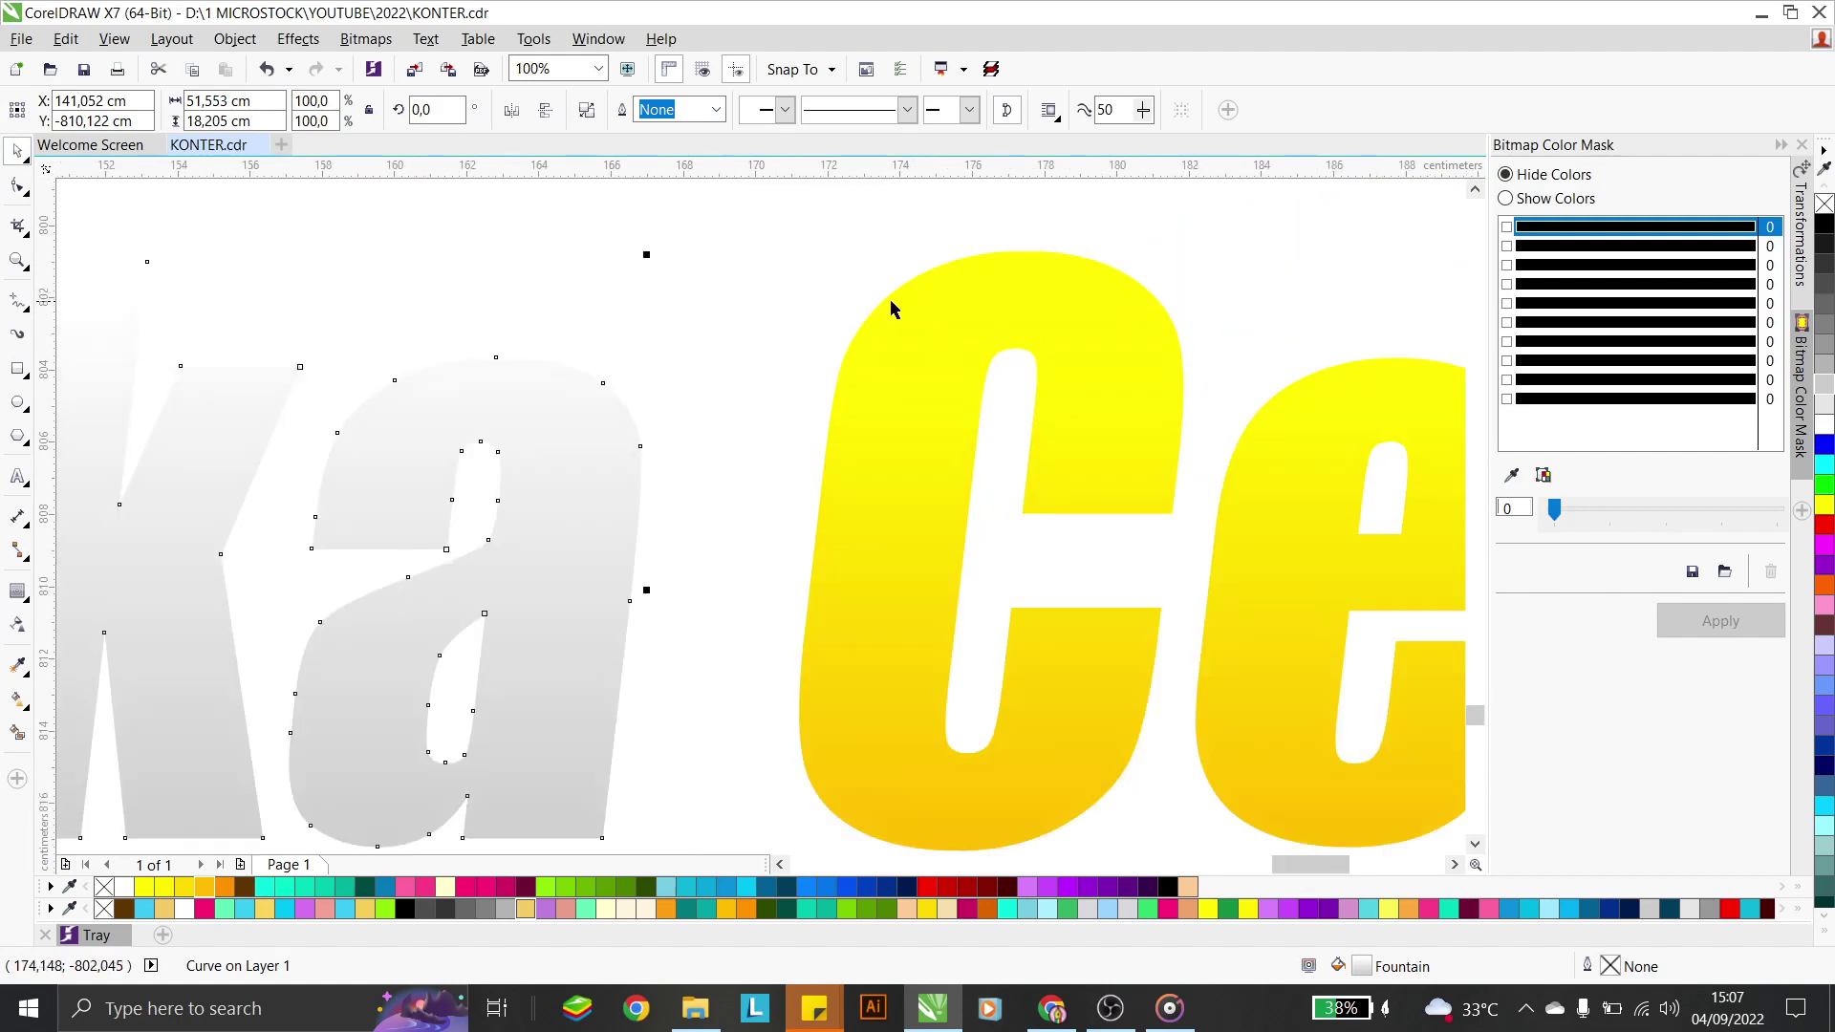
pyautogui.click(1824, 423)
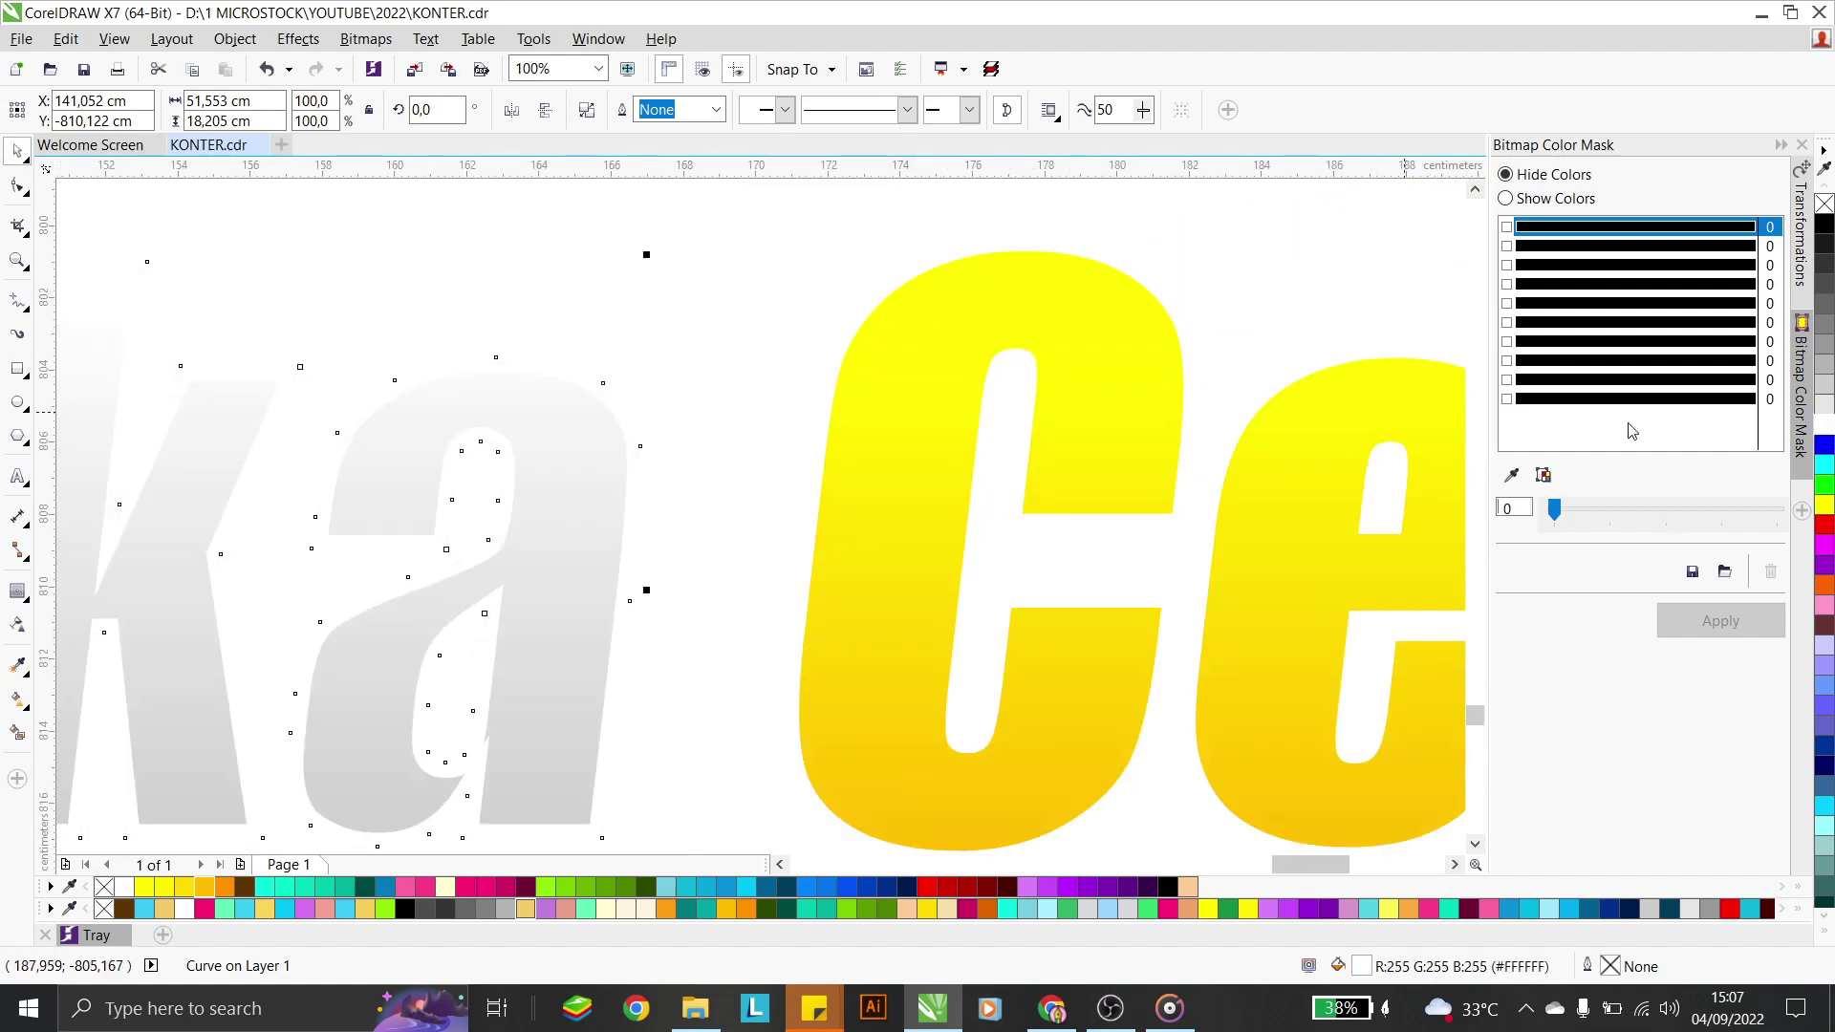
# Give the outer "Angka" shape a 2 cm outline in dark navy (#001A4D), placed behind the fill
pyautogui.scroll(-3, 780, 345)
pyautogui.scroll(-3, 881, 397)
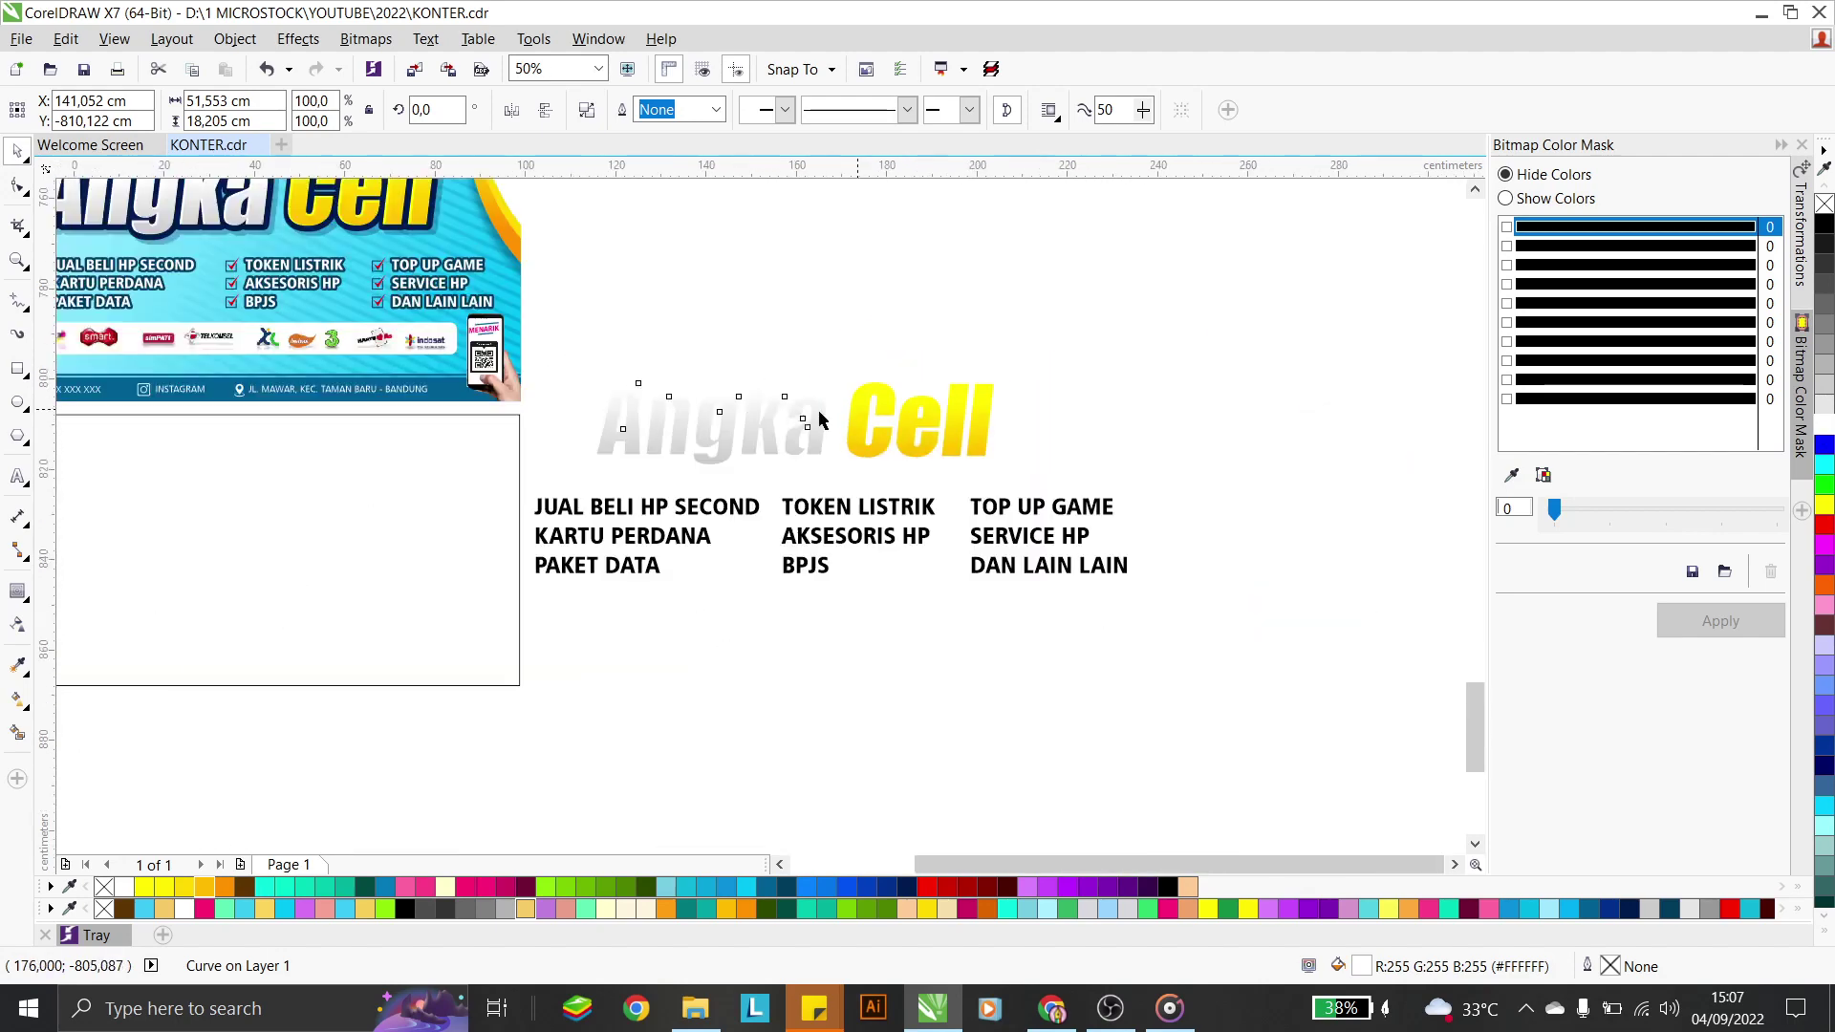
pyautogui.scroll(2, 819, 328)
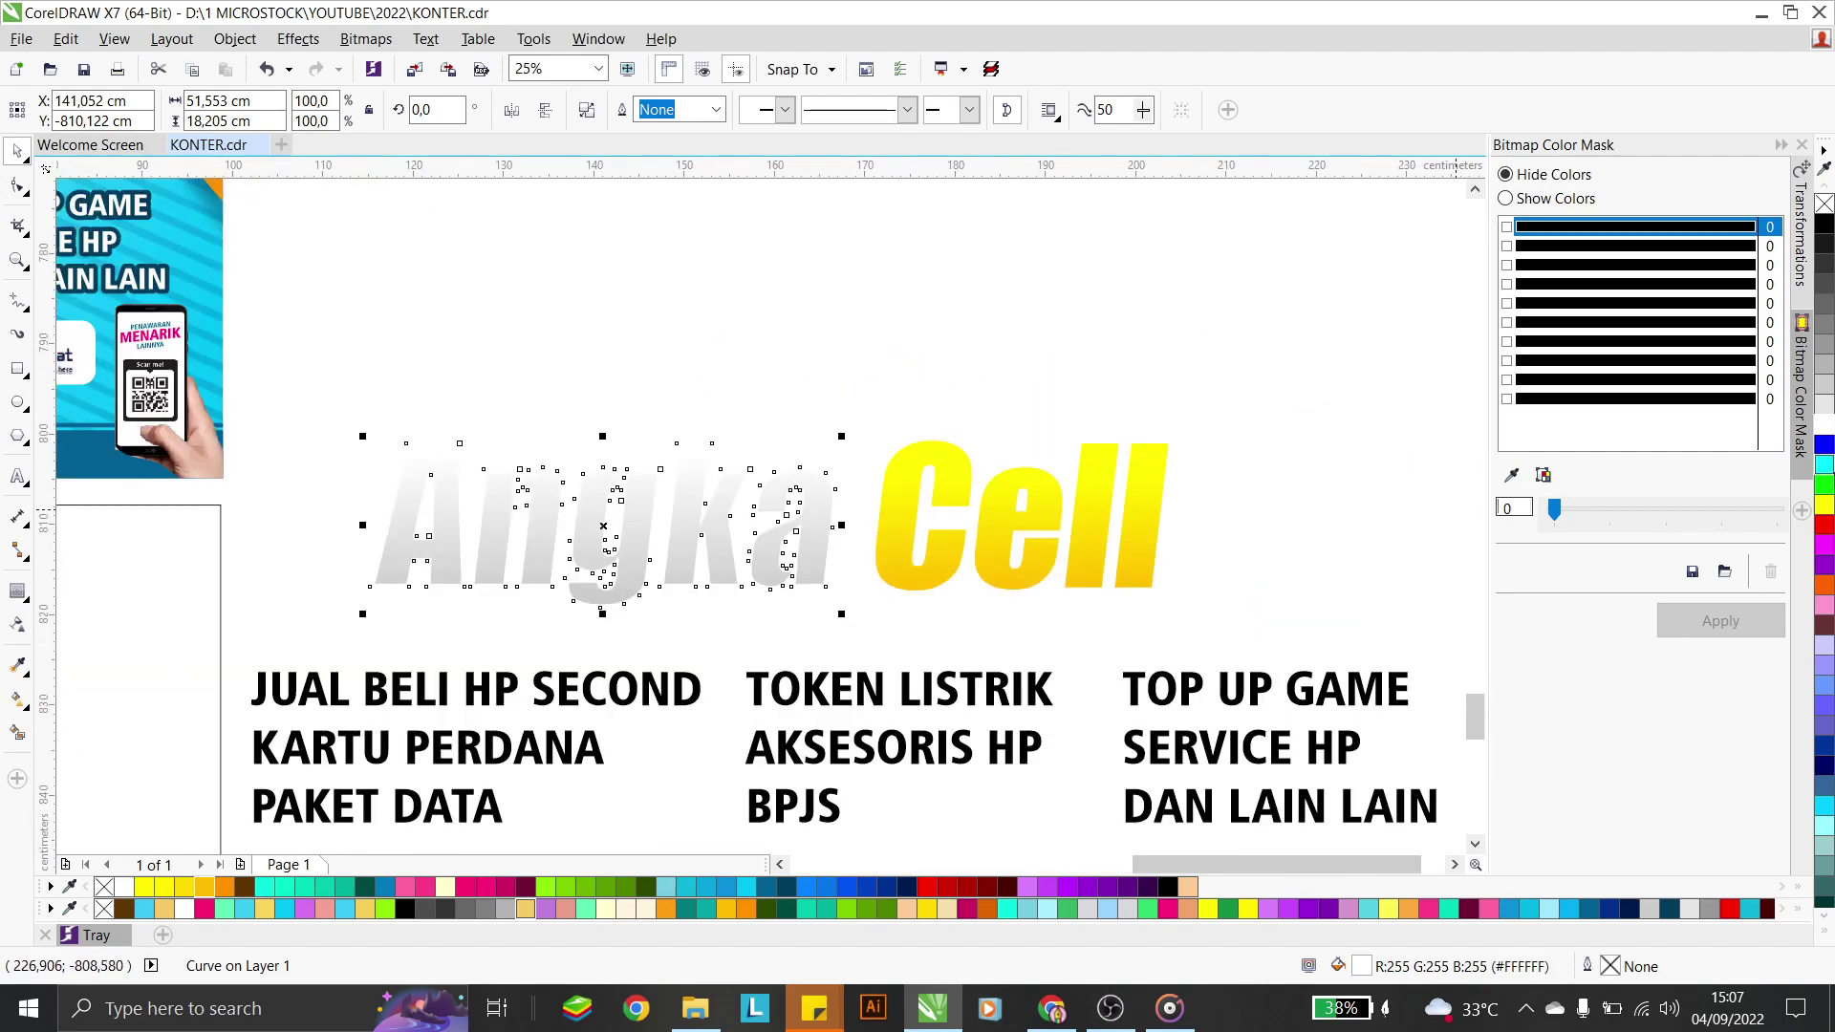
pyautogui.rightClick(765, 889)
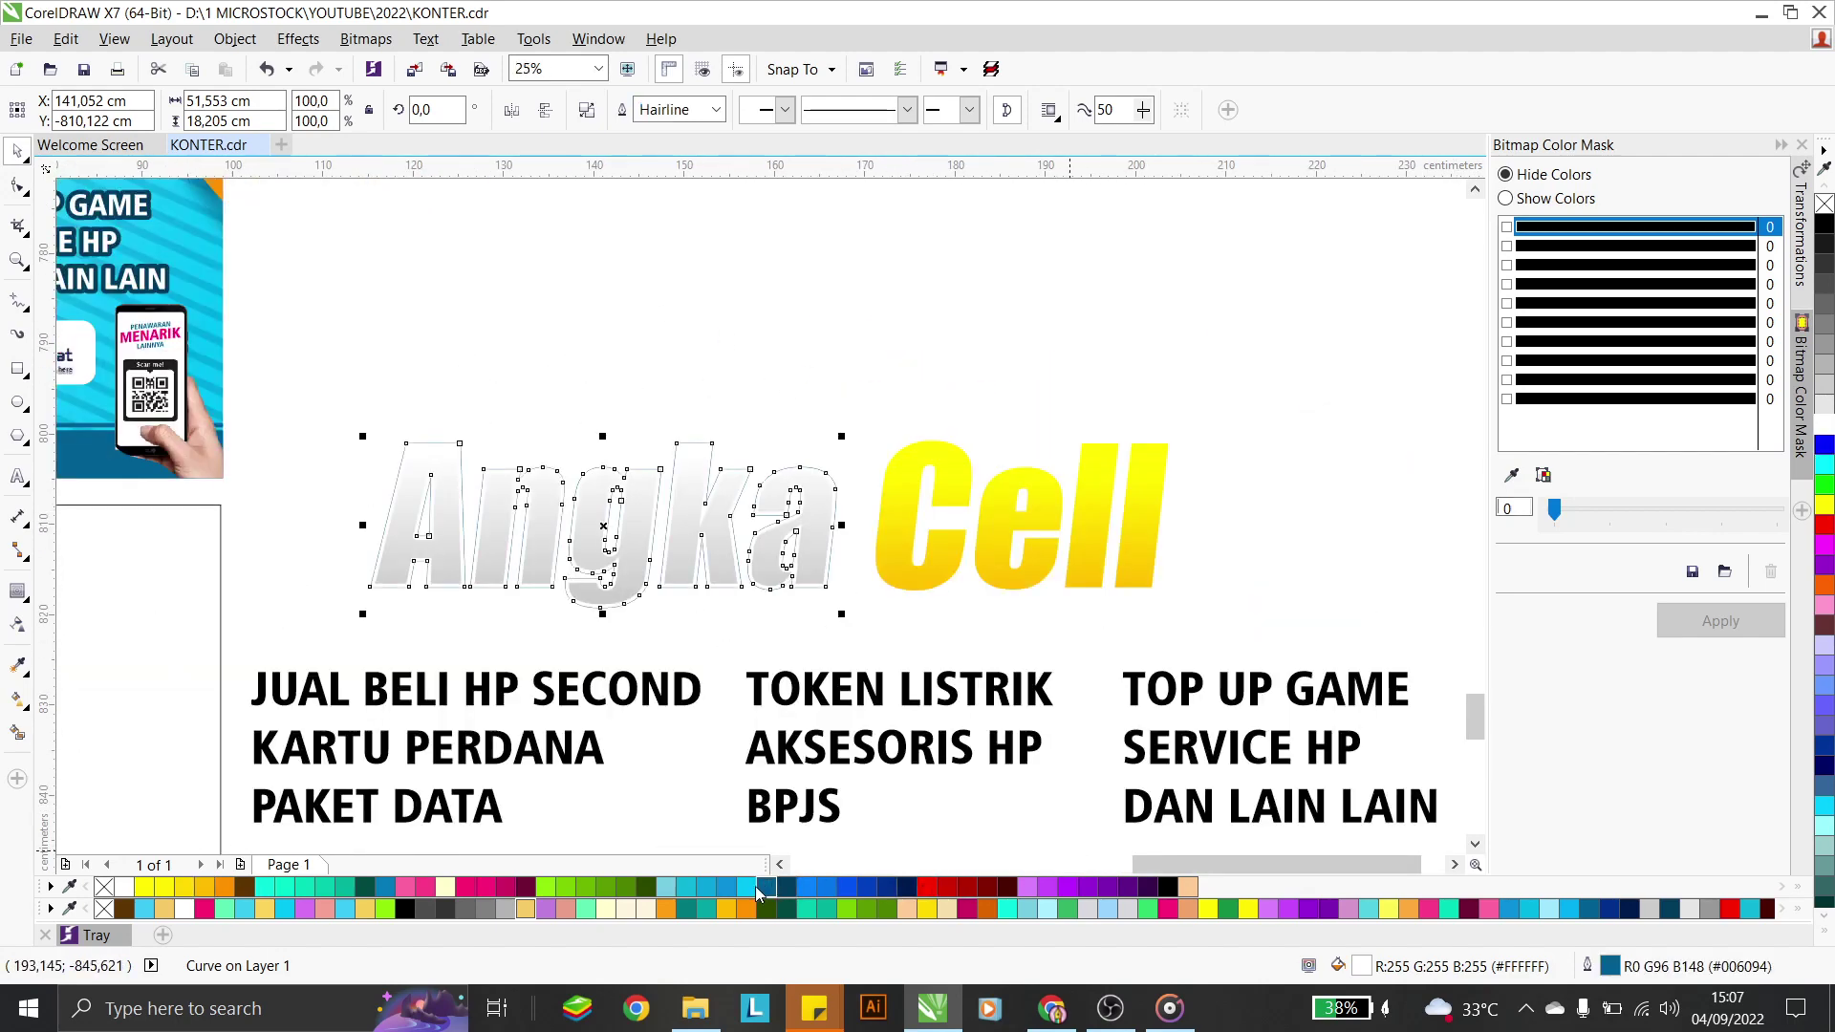
pyautogui.doubleClick(1612, 966)
pyautogui.doubleClick(737, 332)
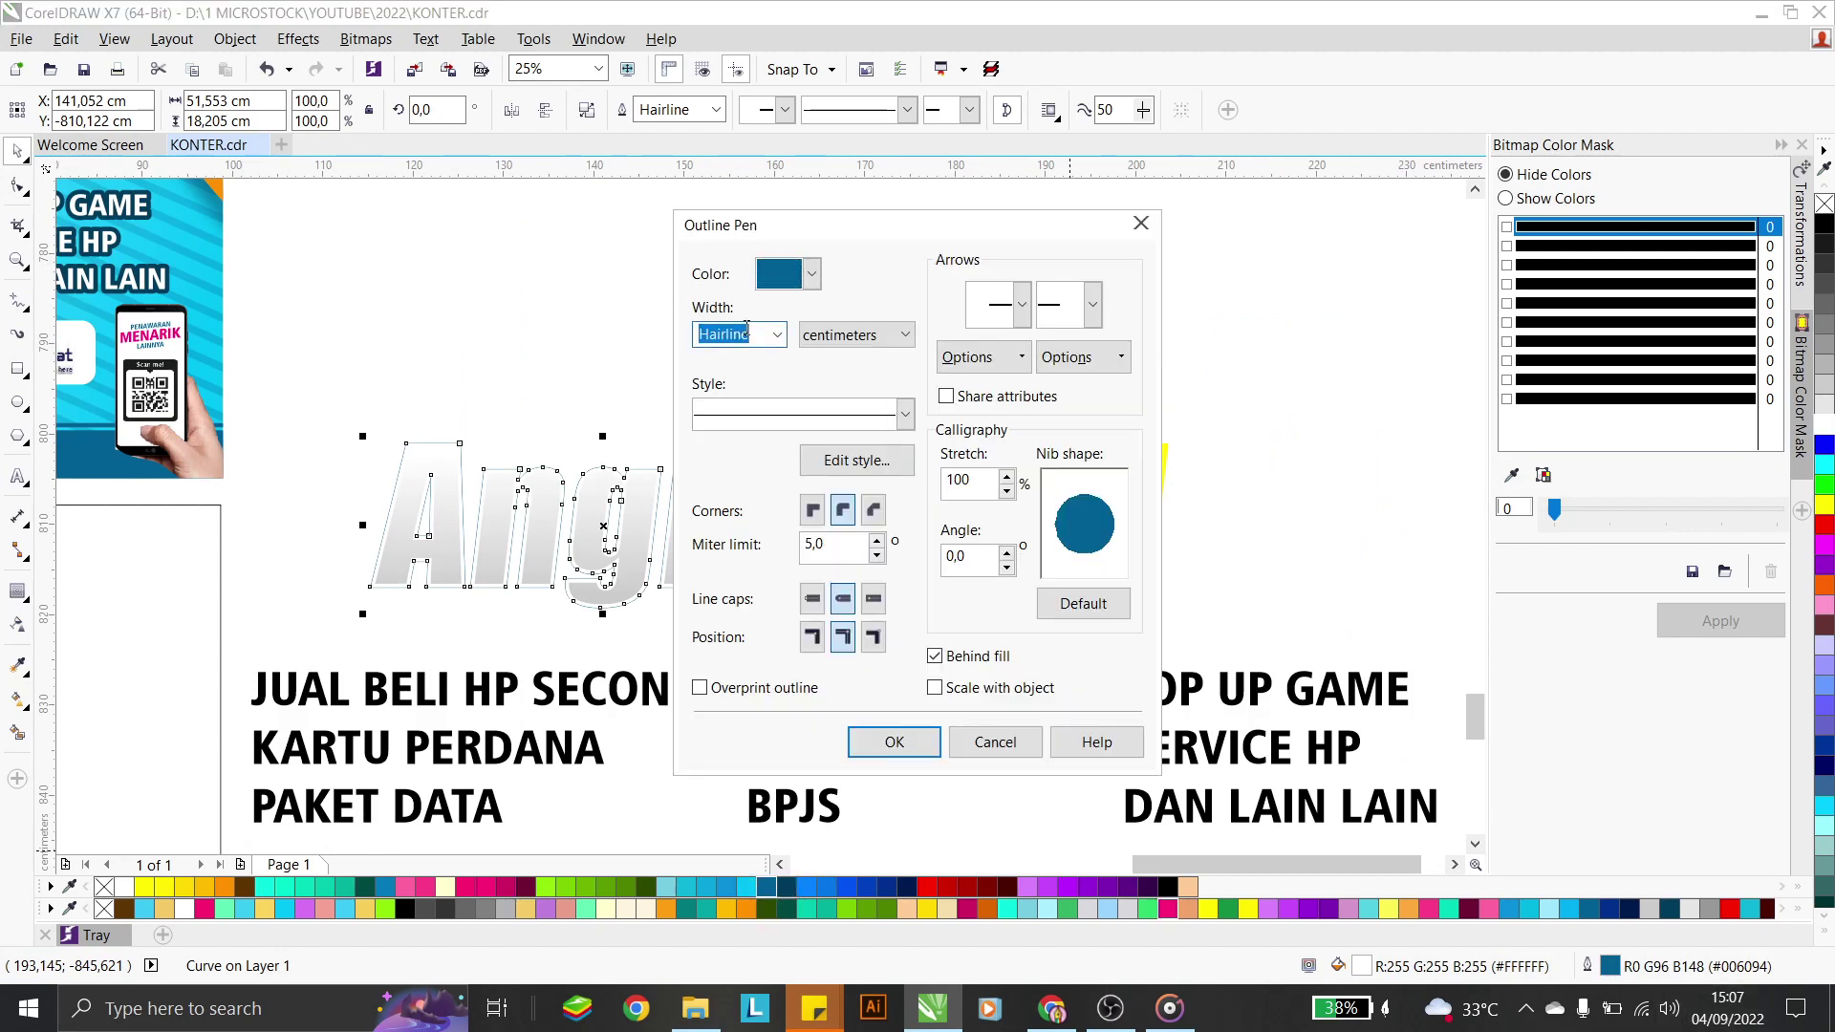
pyautogui.write('2')
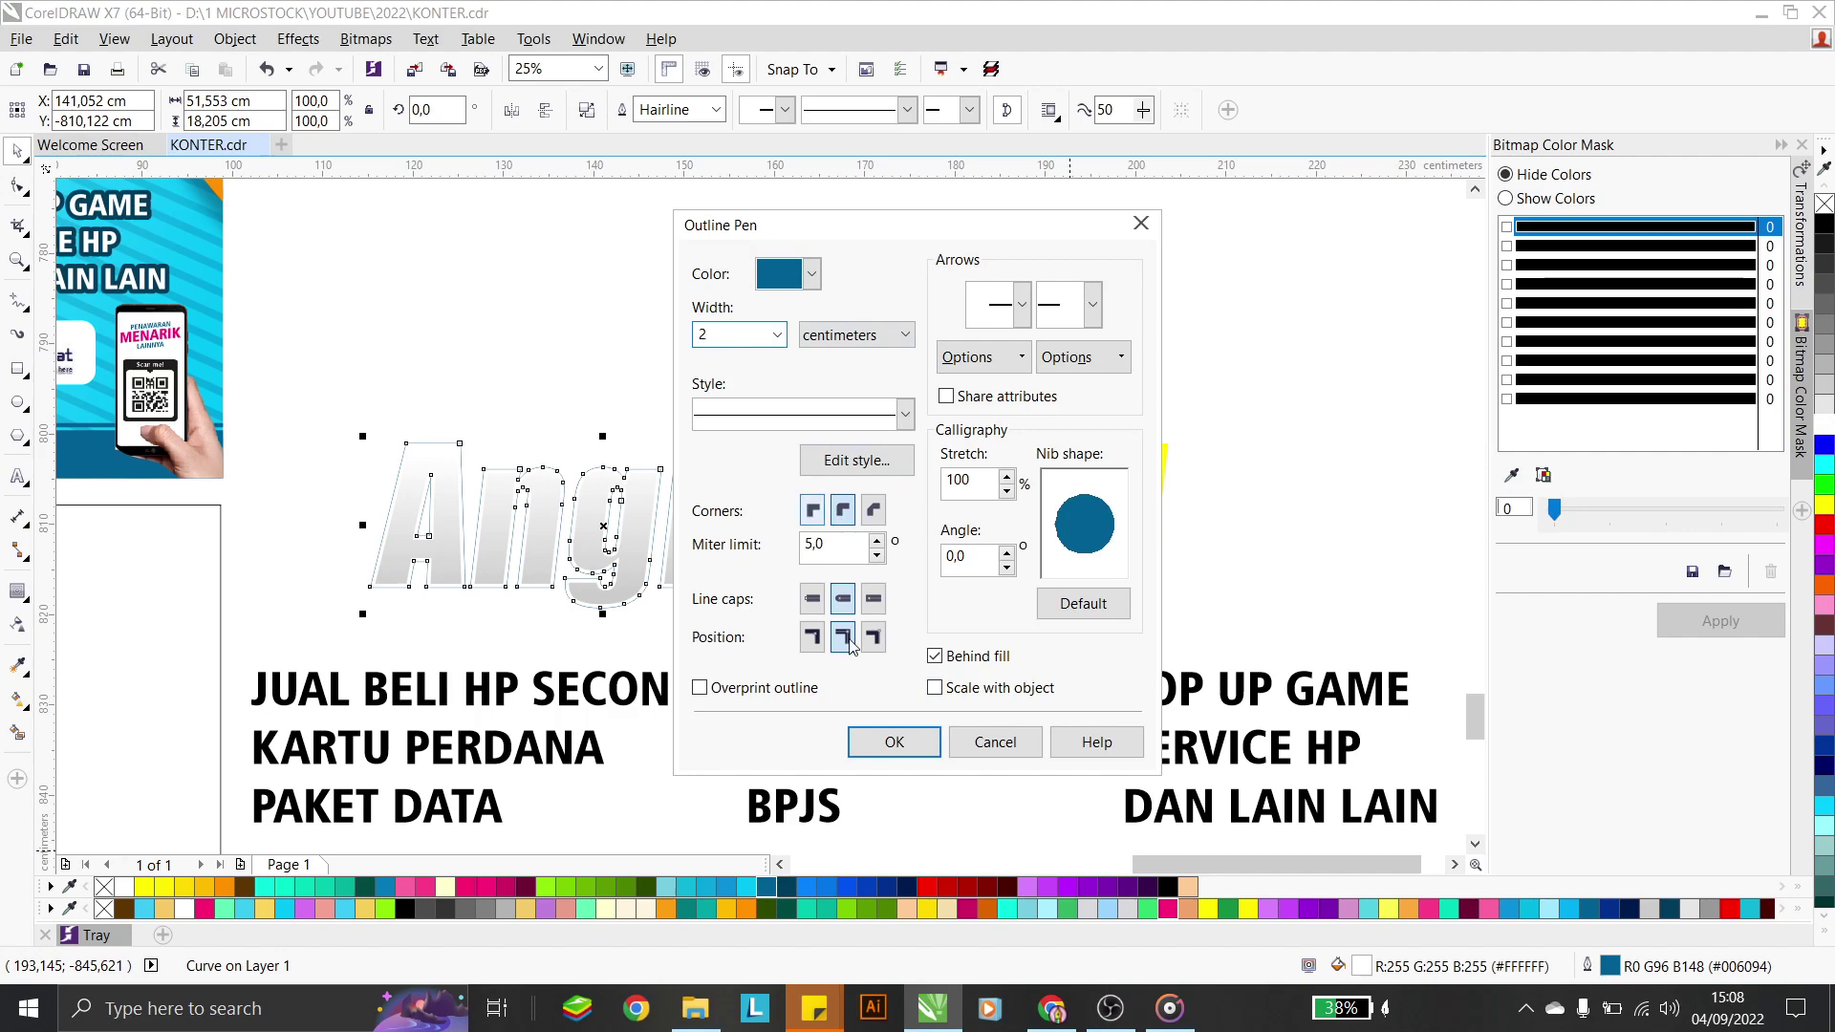
pyautogui.click(894, 742)
pyautogui.scroll(-2, 629, 483)
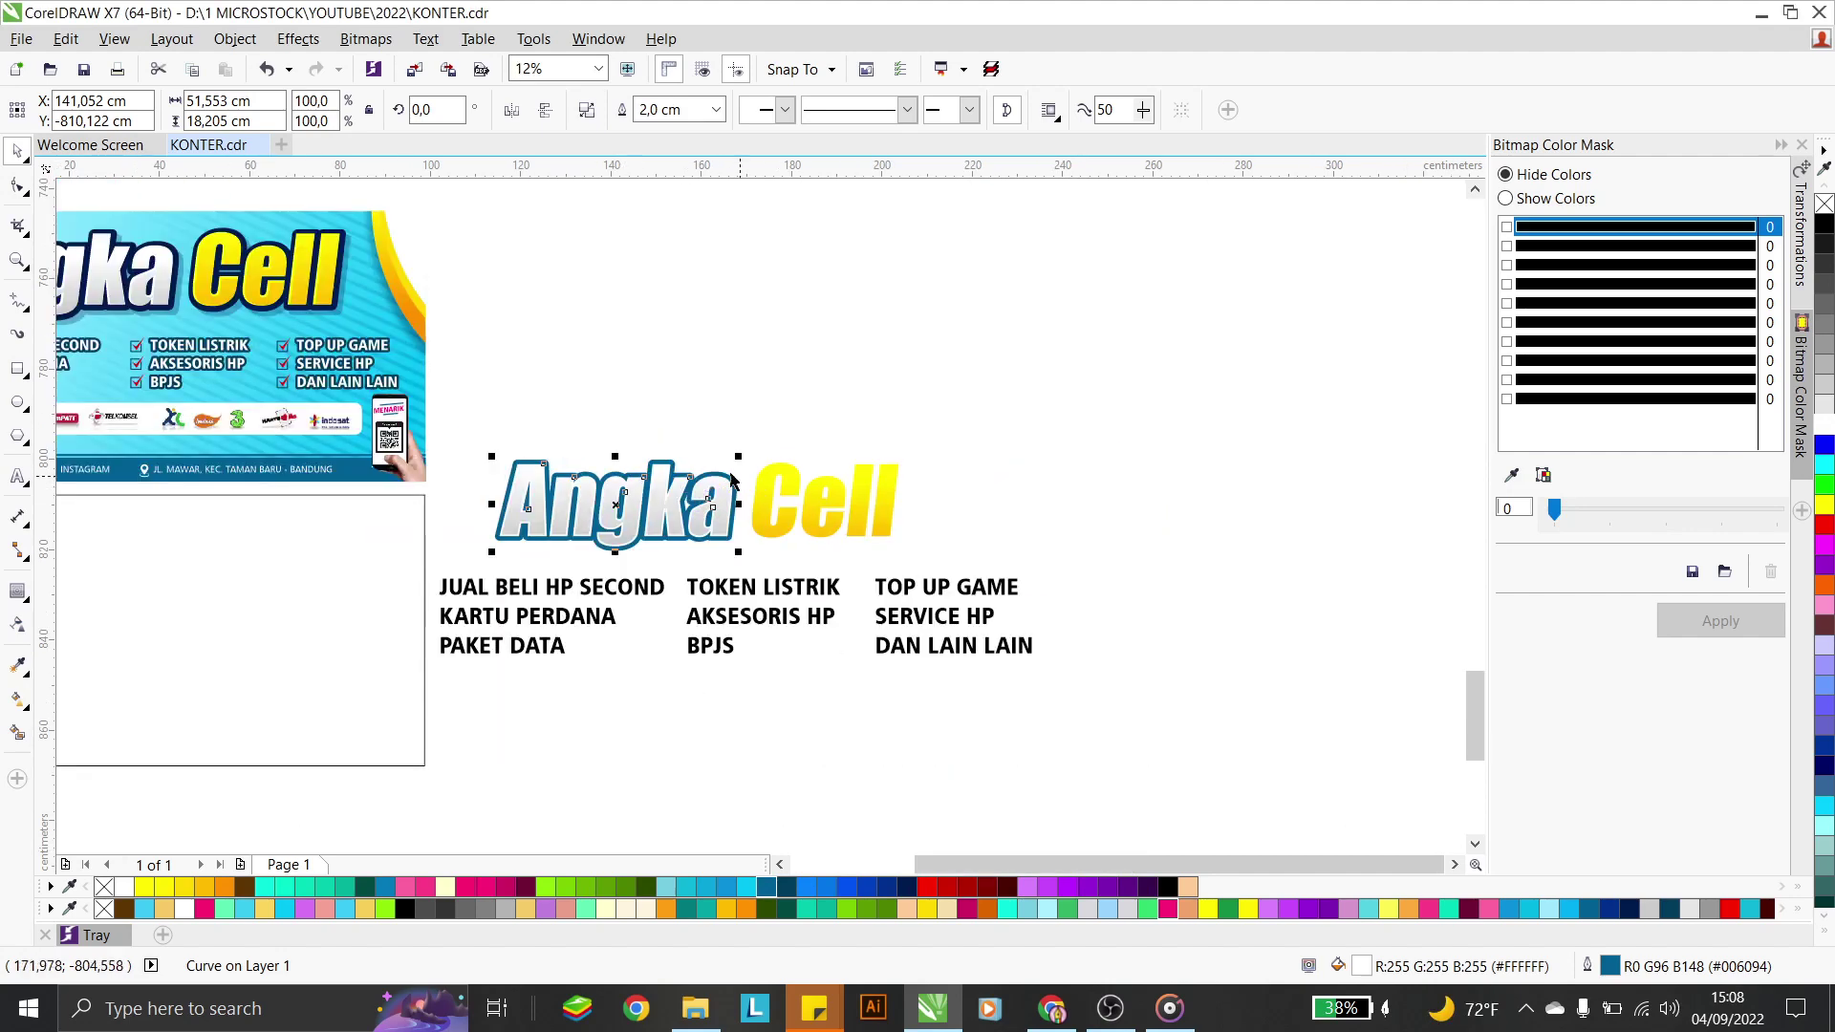
pyautogui.rightClick(903, 887)
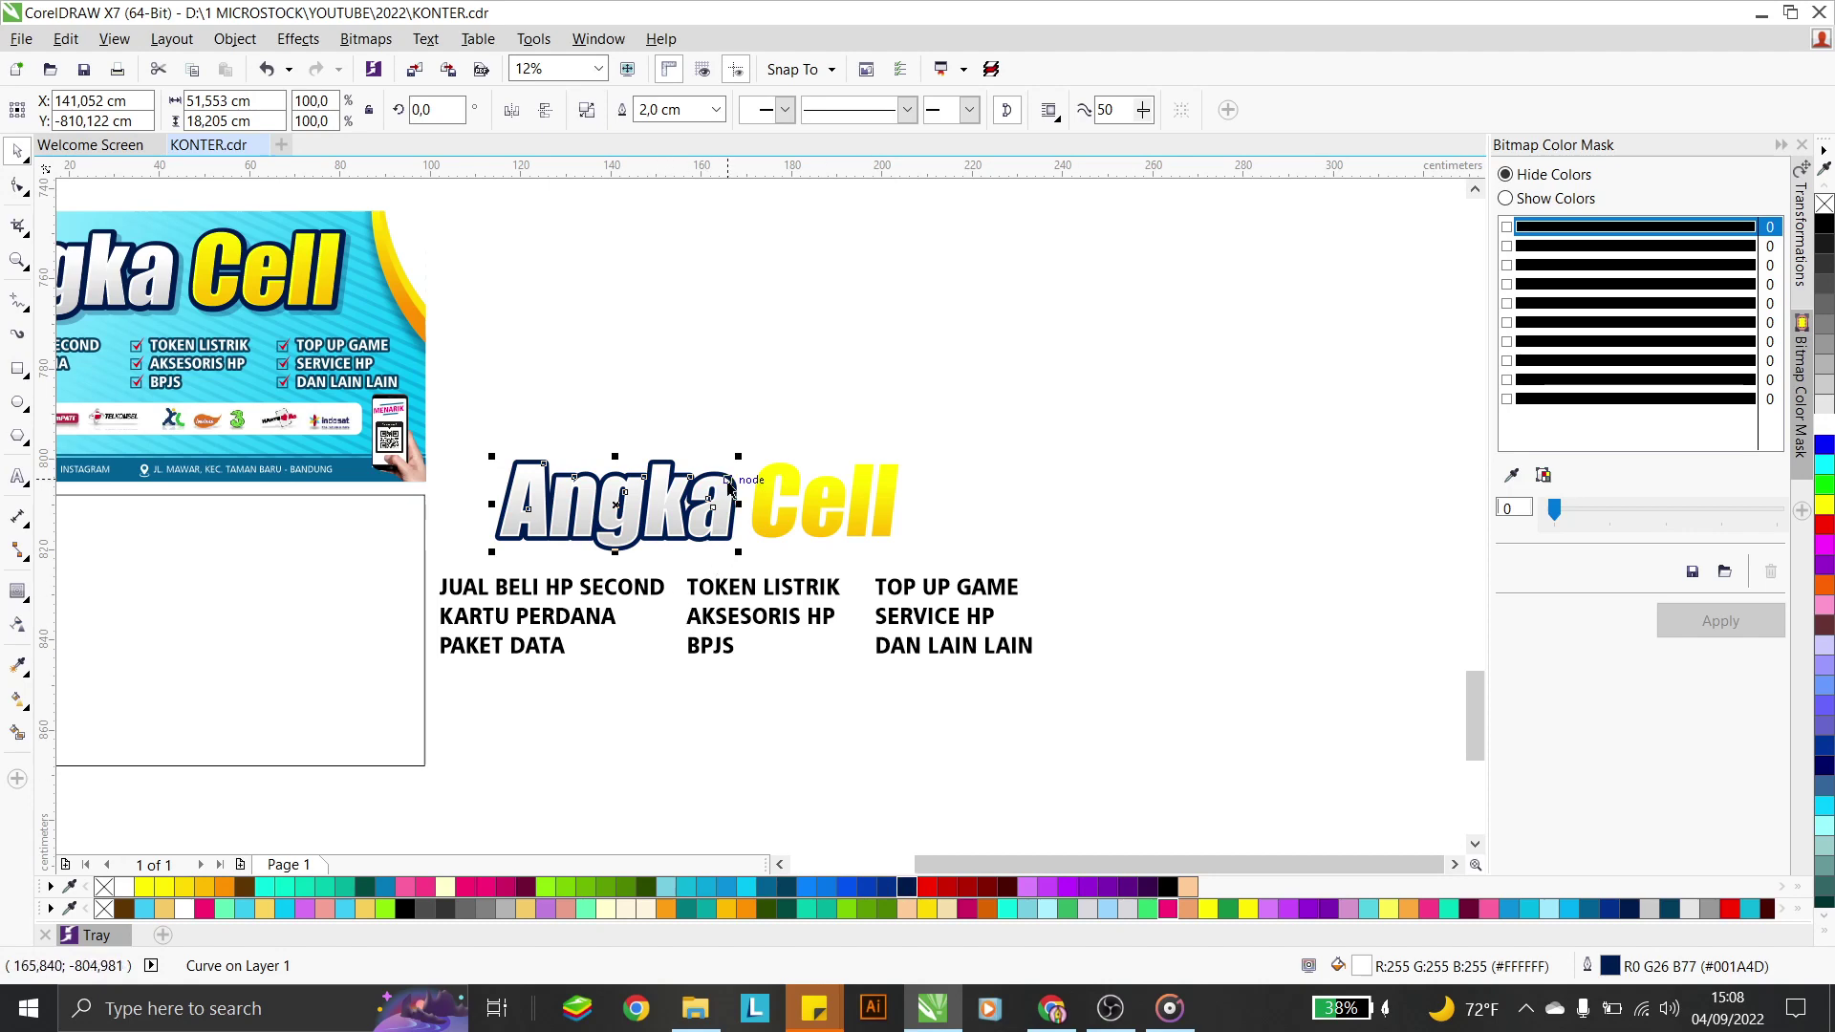
# Fill the outer "Cell" shape with solid yellow (#FFFF00)
pyautogui.scroll(2, 745, 482)
pyautogui.click(873, 478)
pyautogui.scroll(2, 873, 478)
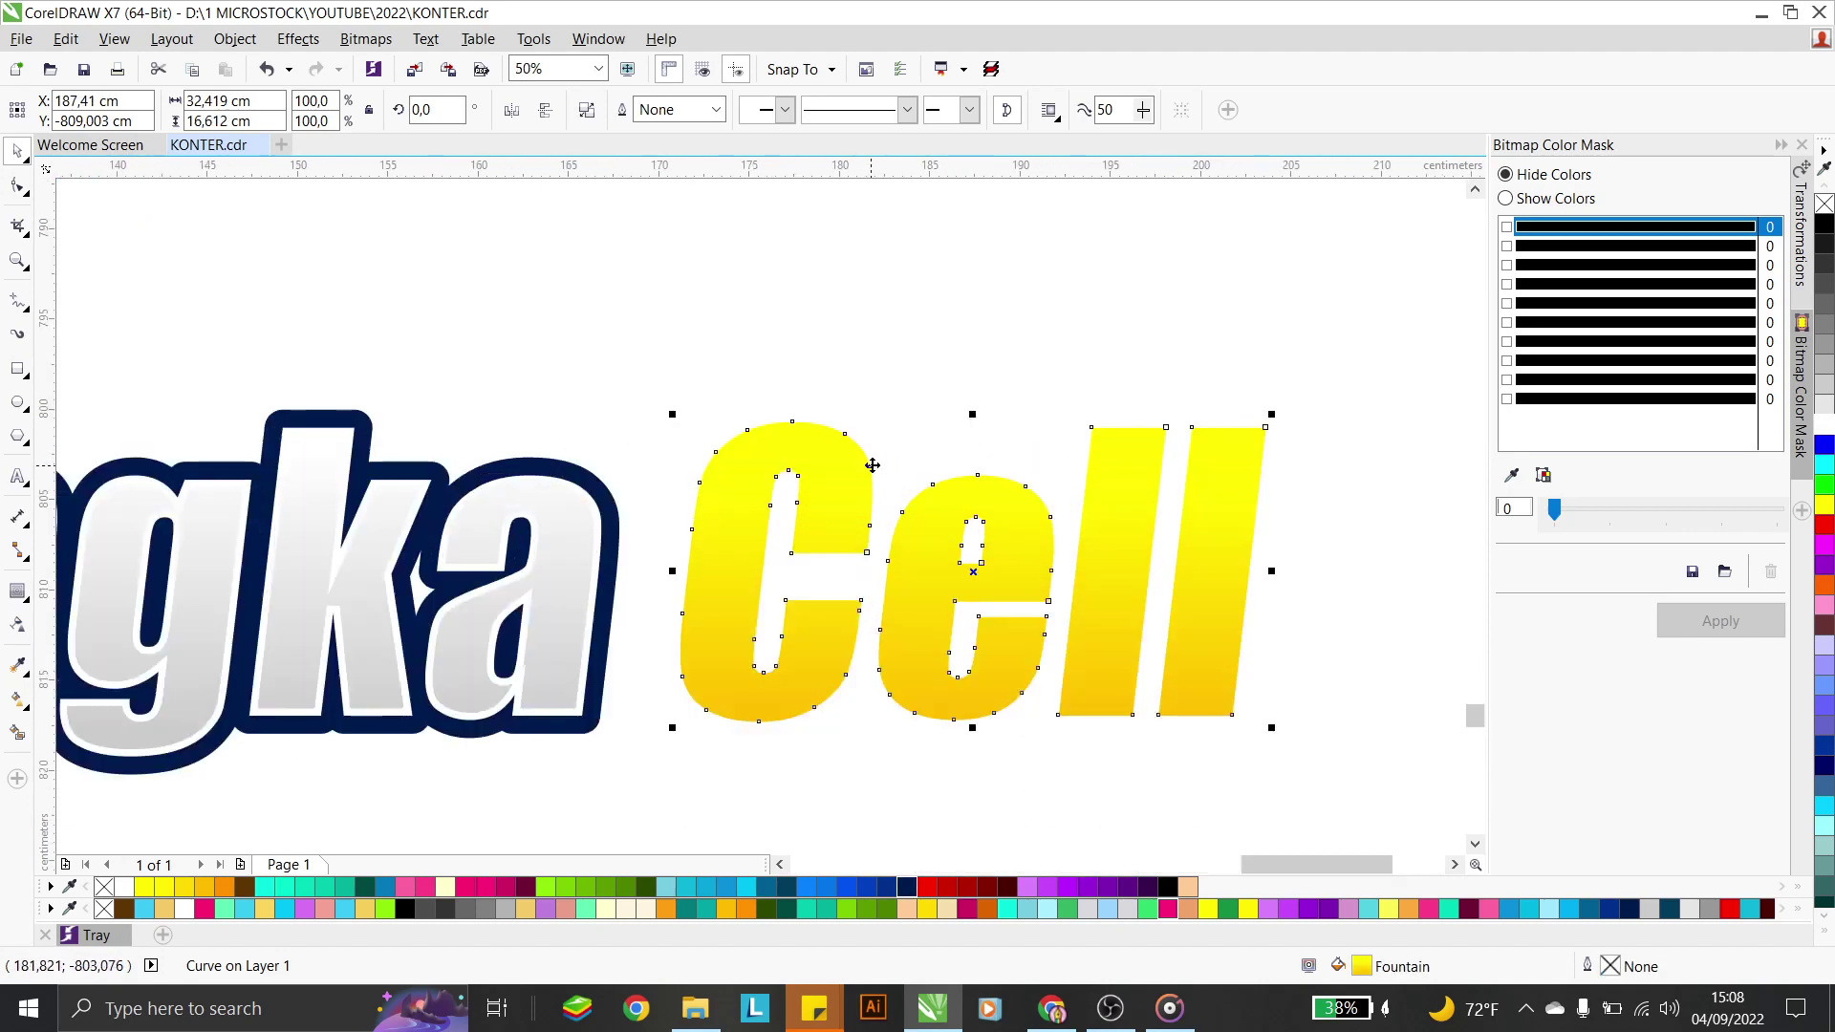
pyautogui.click(873, 461)
pyautogui.scroll(2, 870, 464)
pyautogui.click(865, 469)
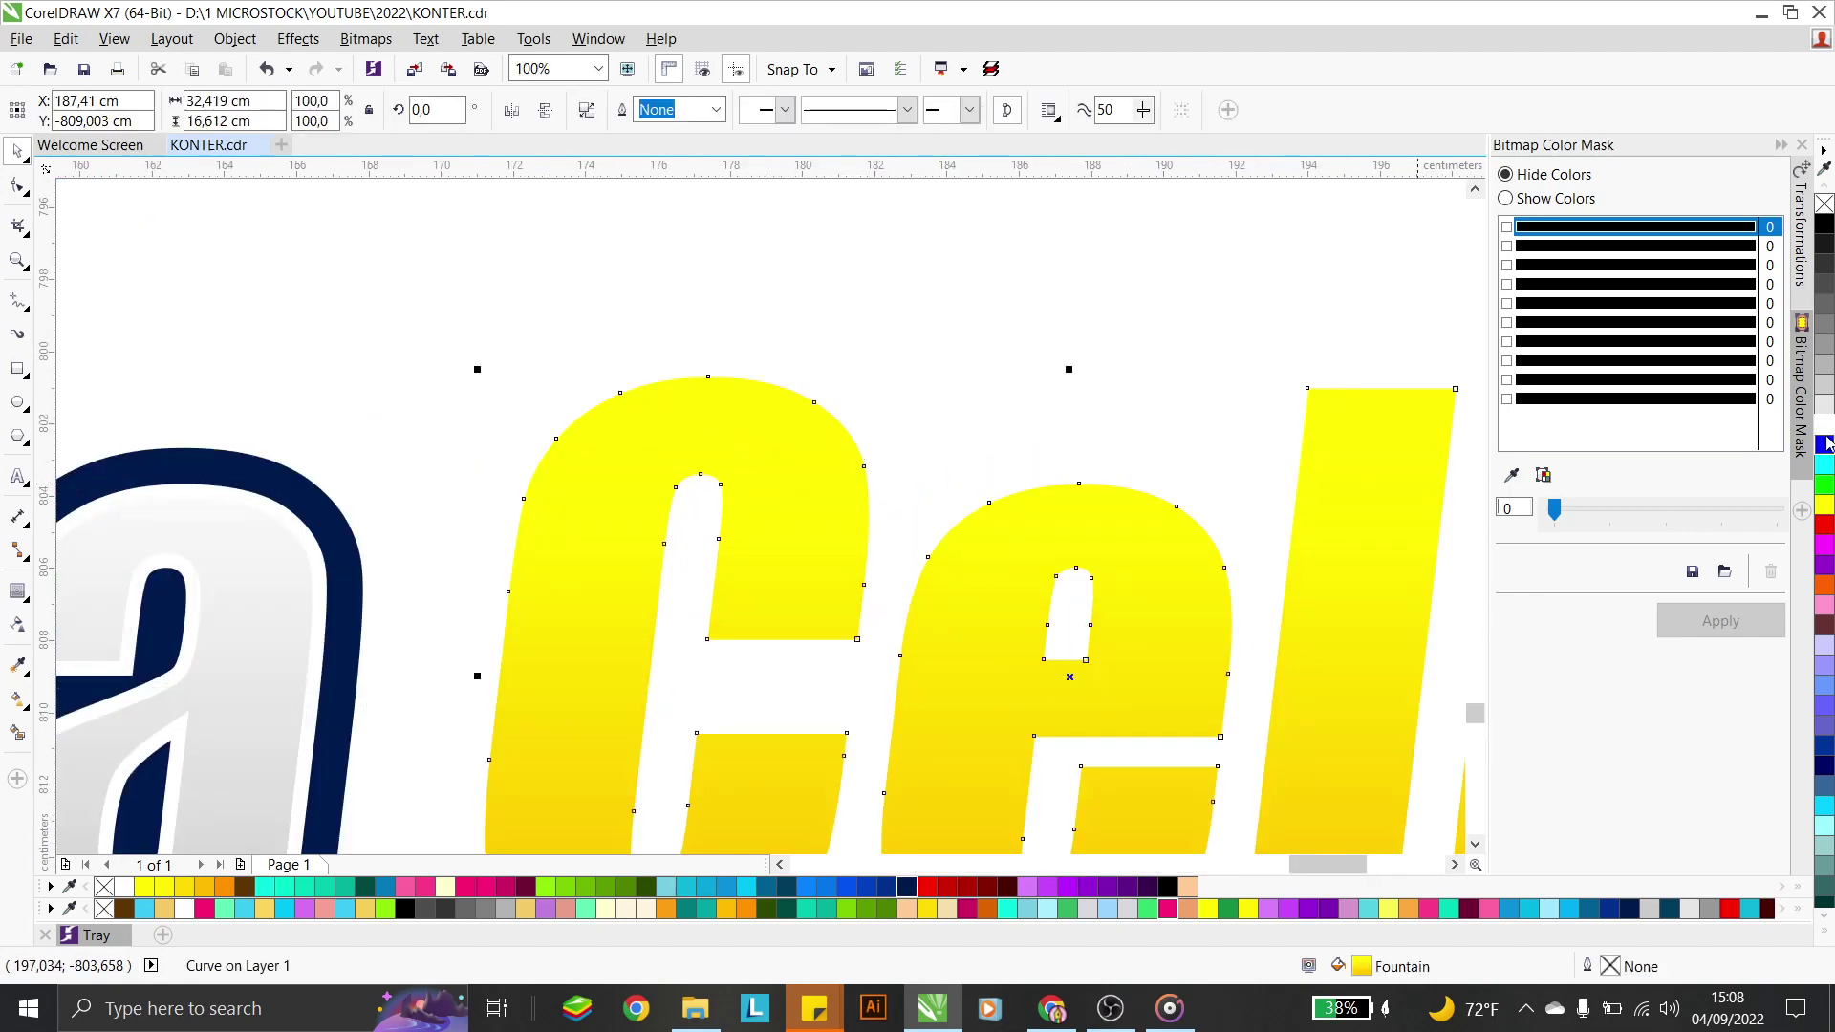
pyautogui.click(145, 889)
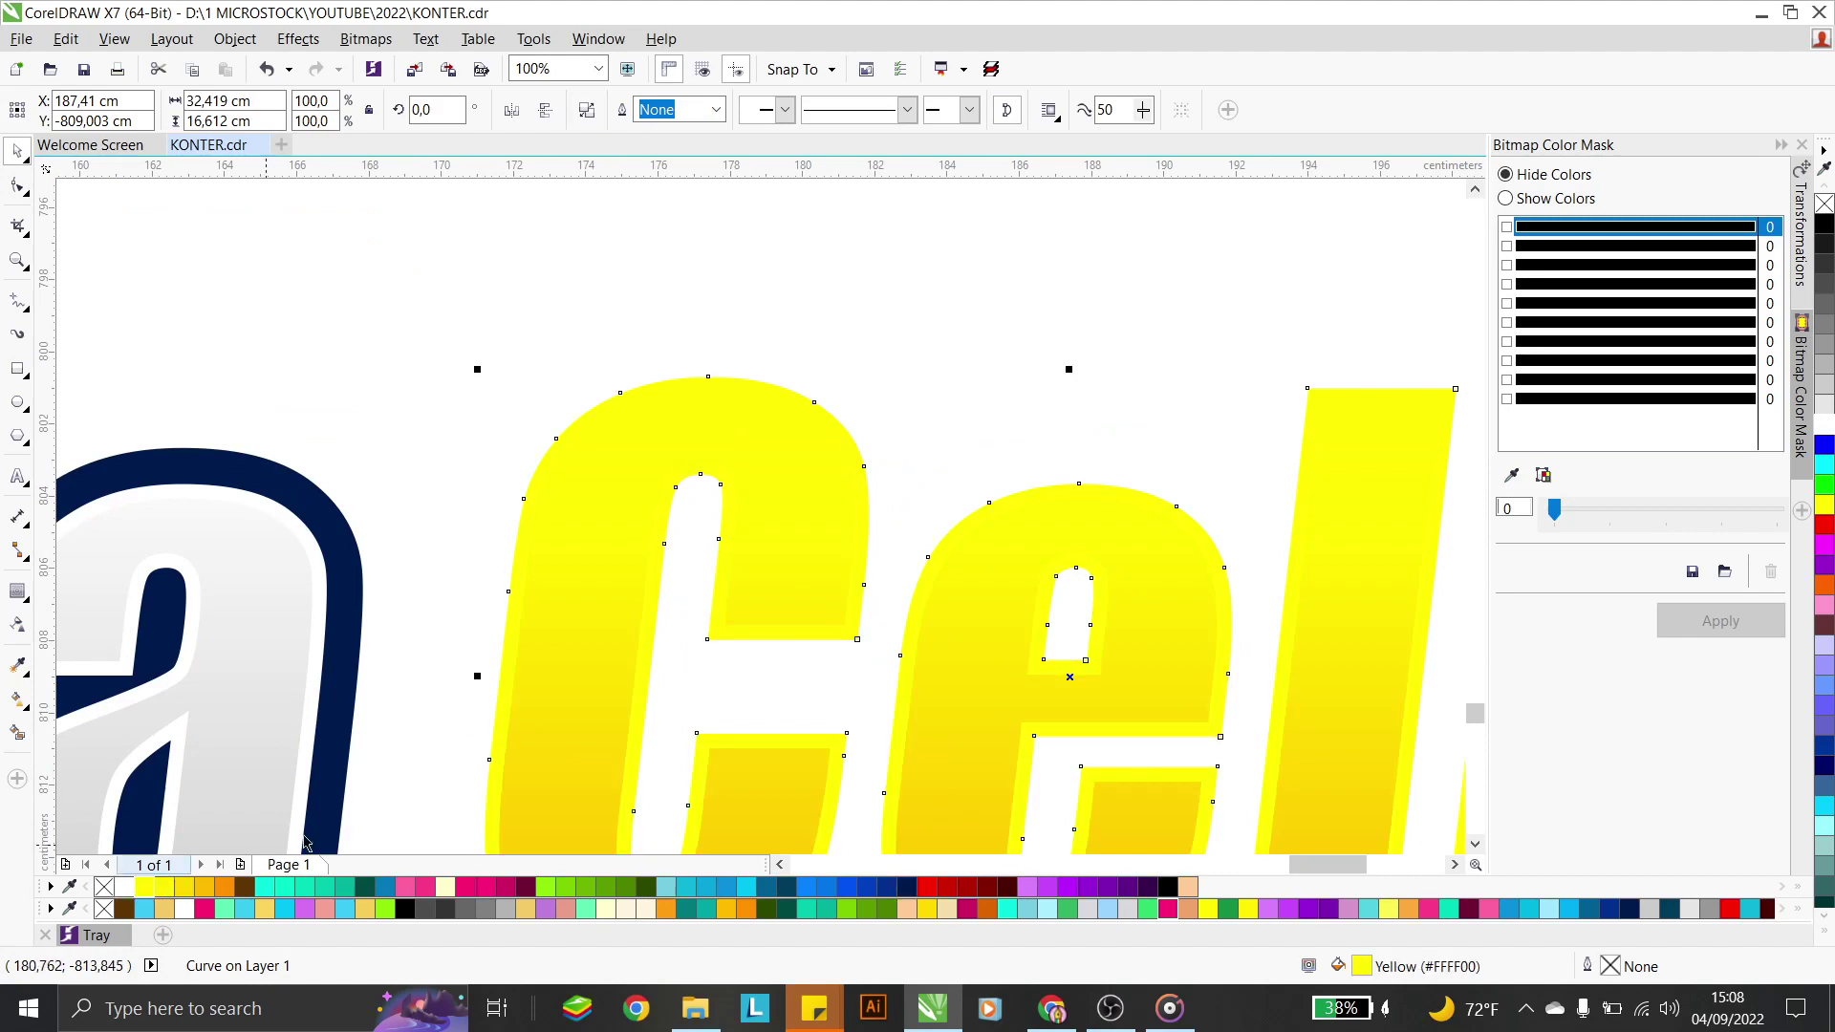
# Give the outer "Cell" shape a 2 cm dark teal-blue (#003C5C) outline placed behind the fill
pyautogui.rightClick(783, 891)
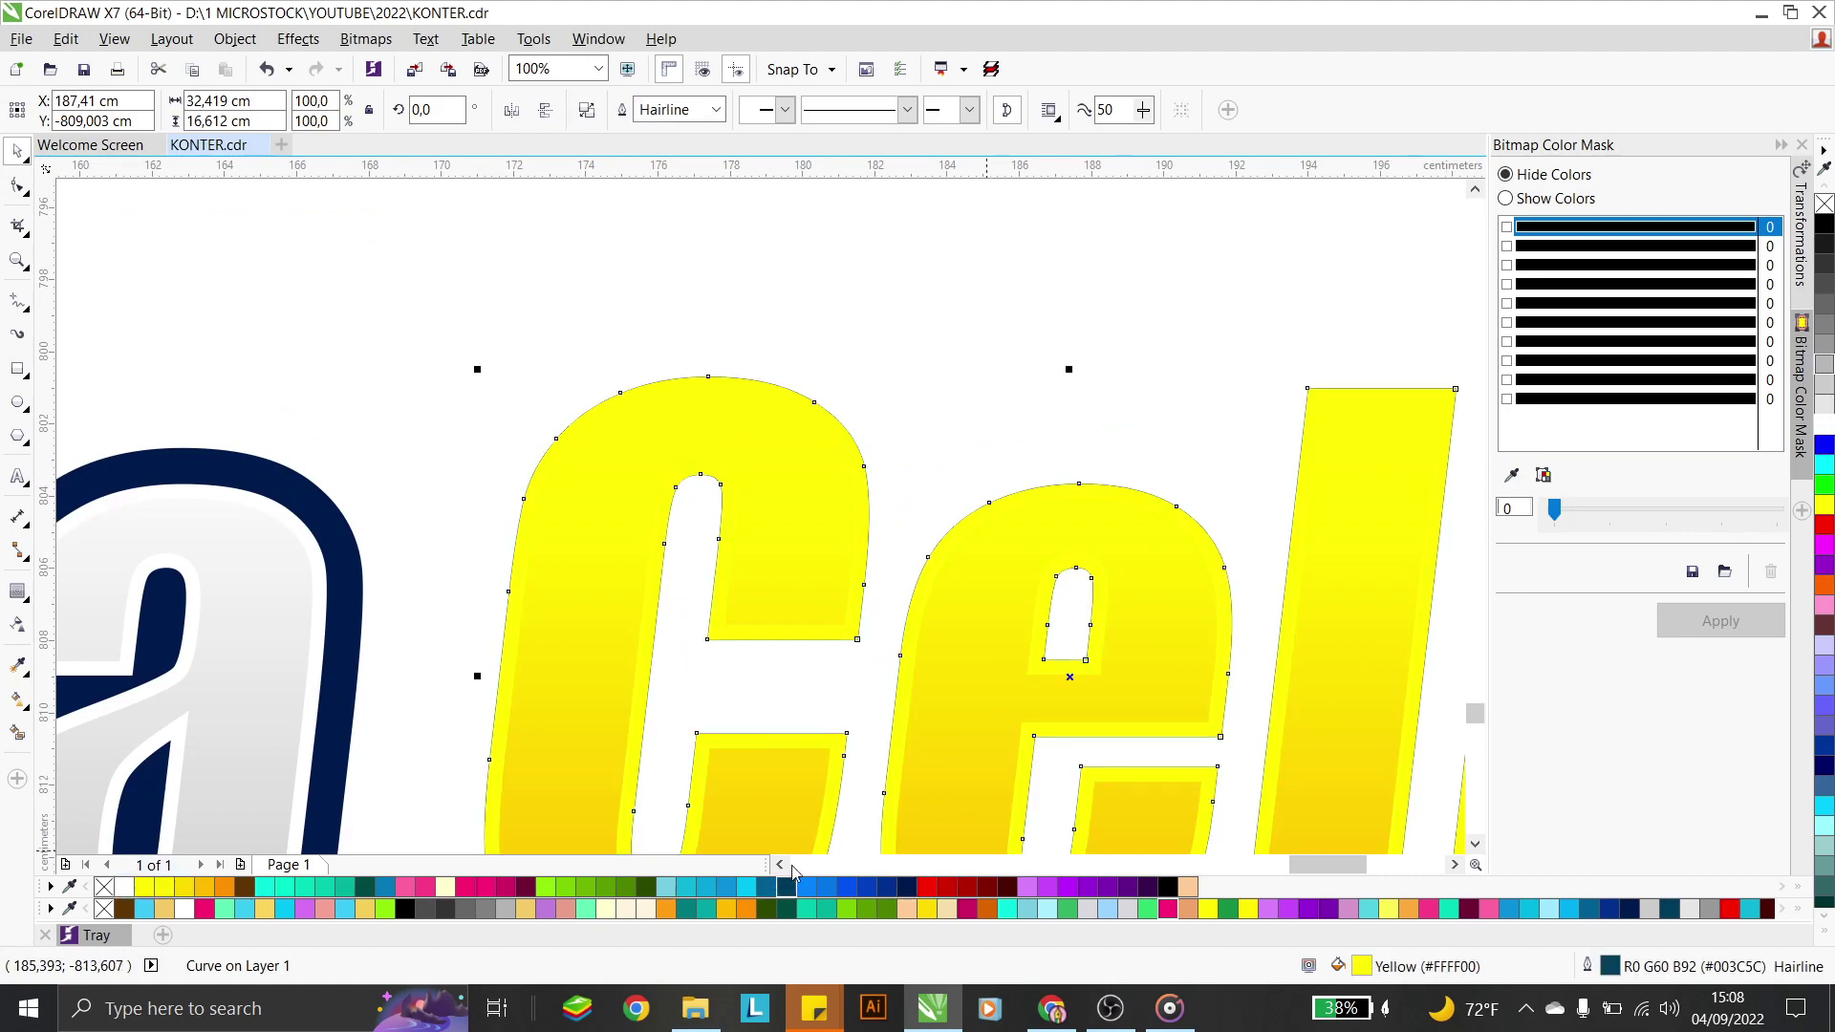
pyautogui.doubleClick(1611, 968)
pyautogui.doubleClick(745, 336)
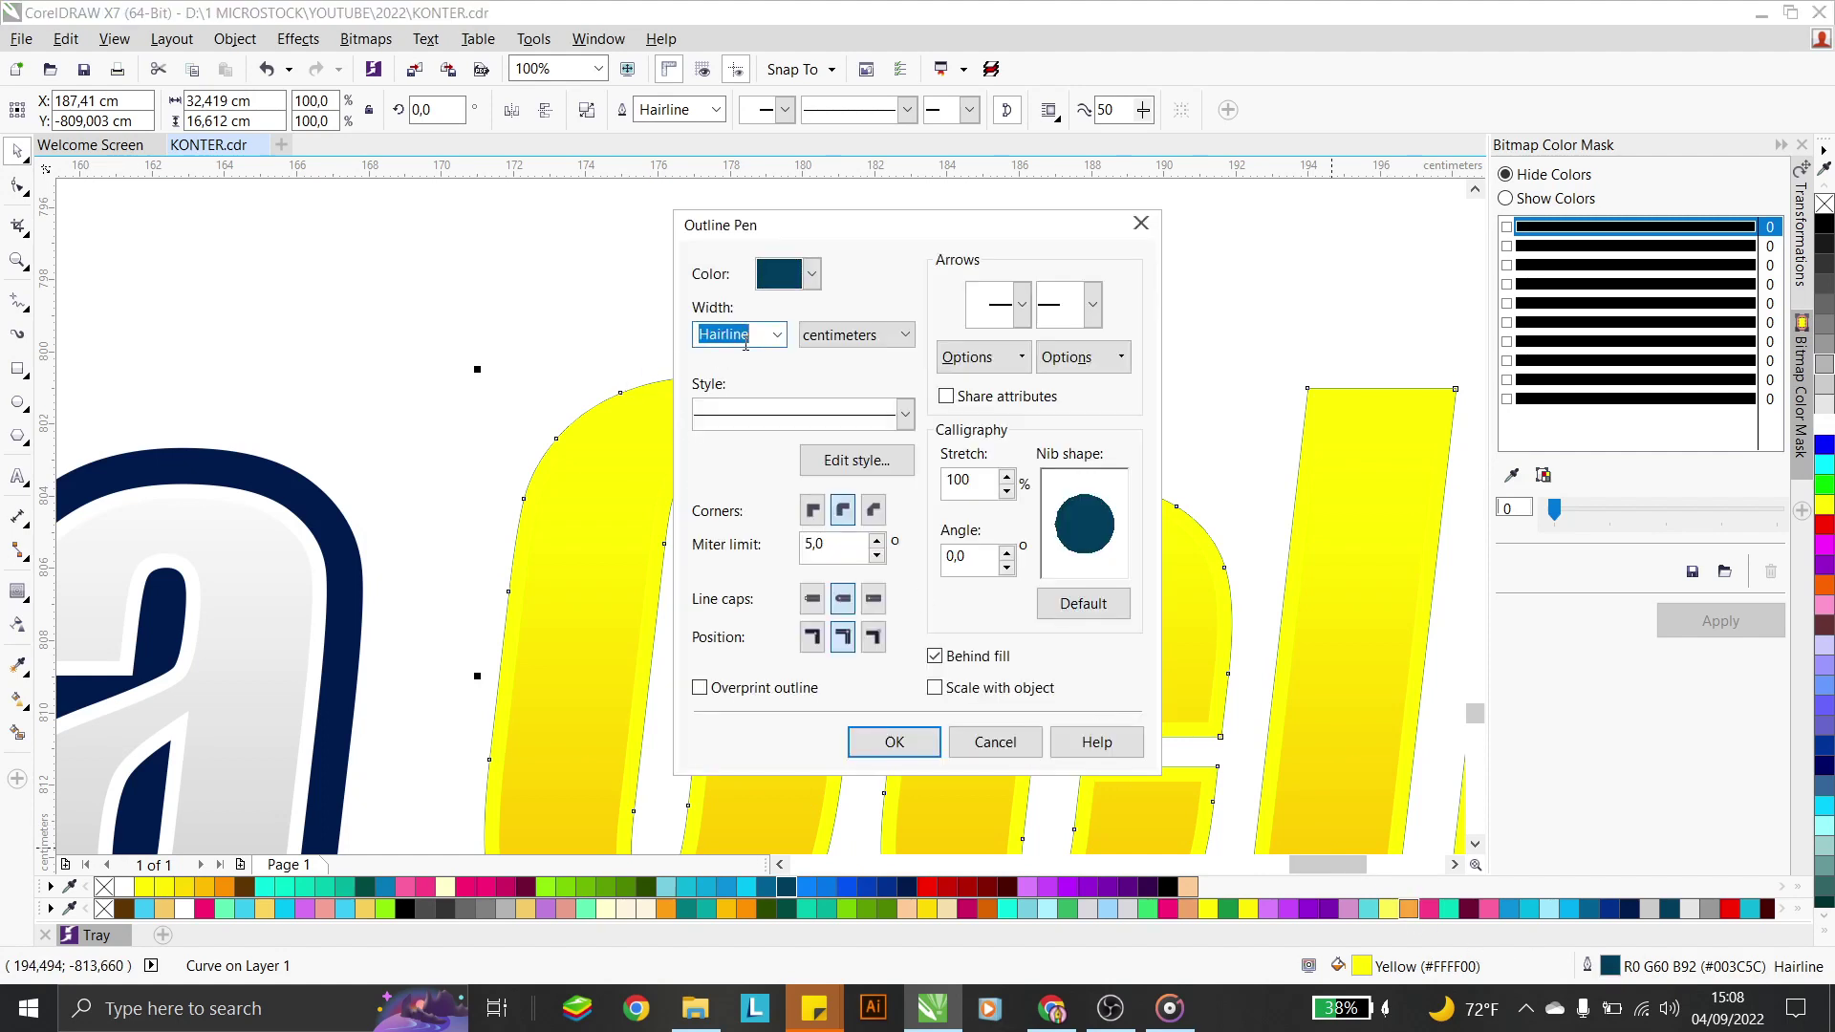
pyautogui.write('2')
pyautogui.click(918, 736)
pyautogui.scroll(-1, 813, 397)
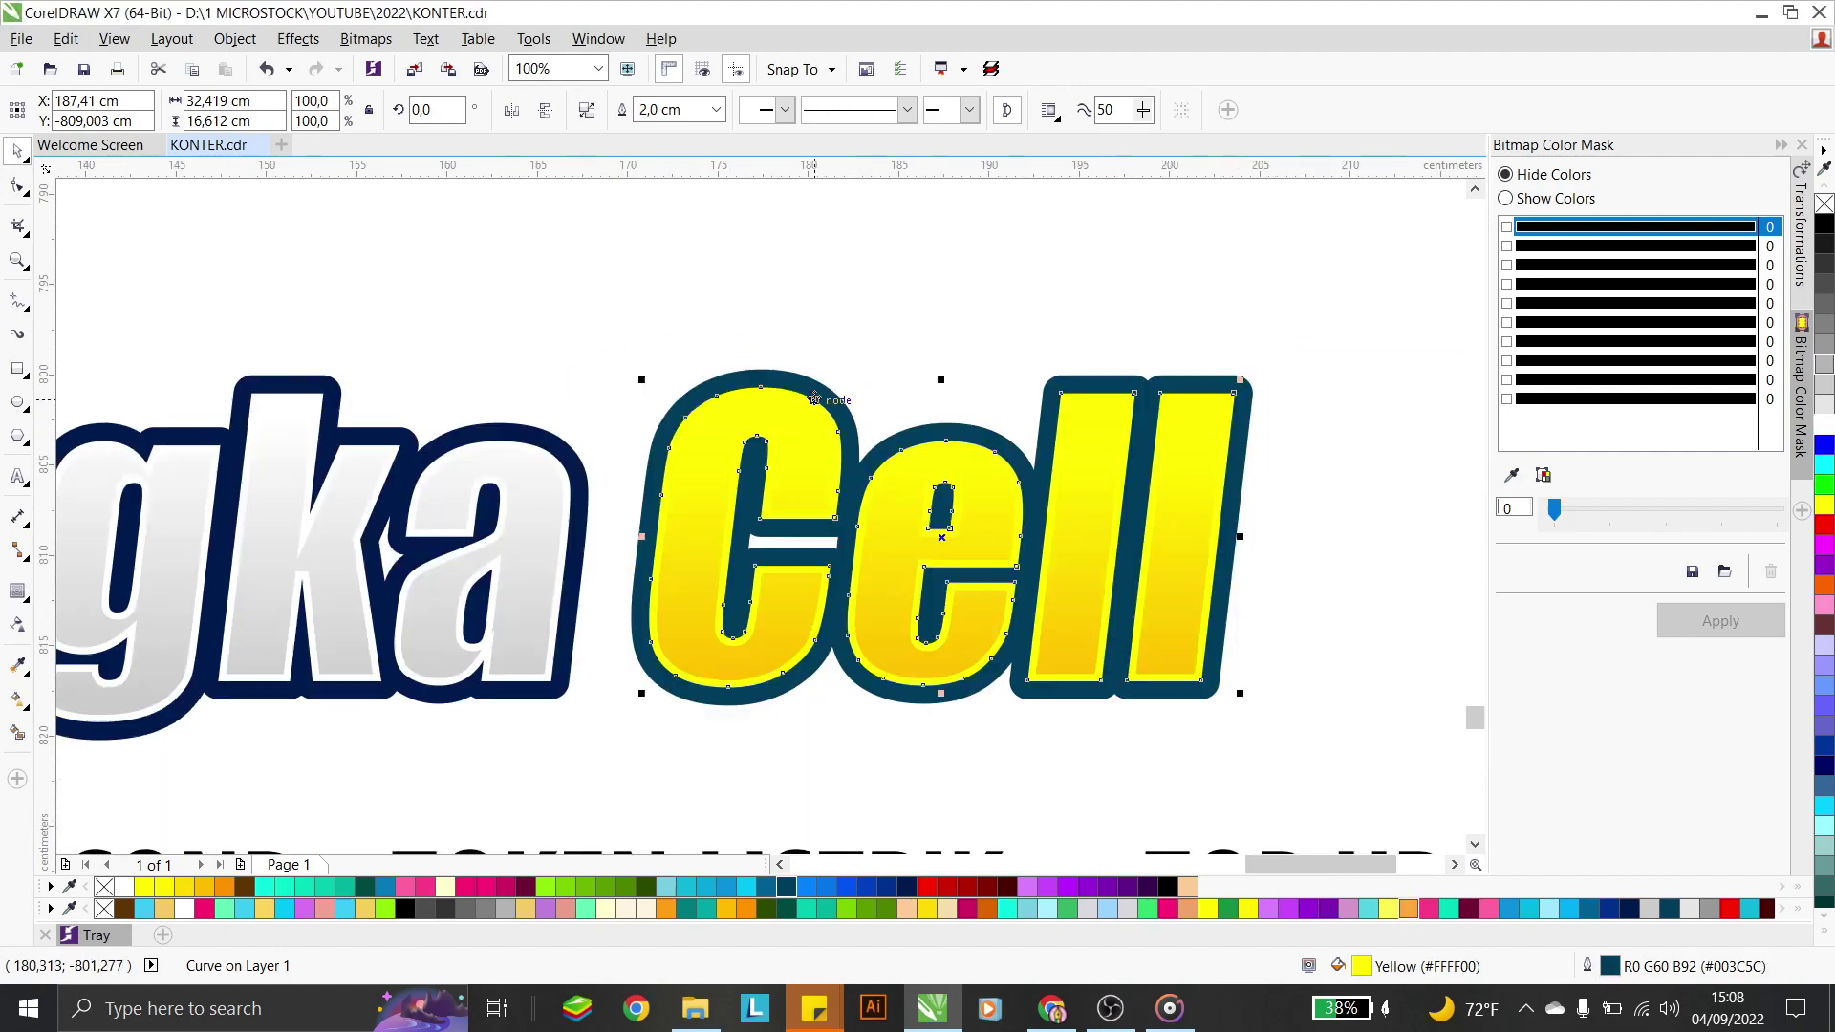
pyautogui.click(809, 334)
pyautogui.scroll(-4, 937, 325)
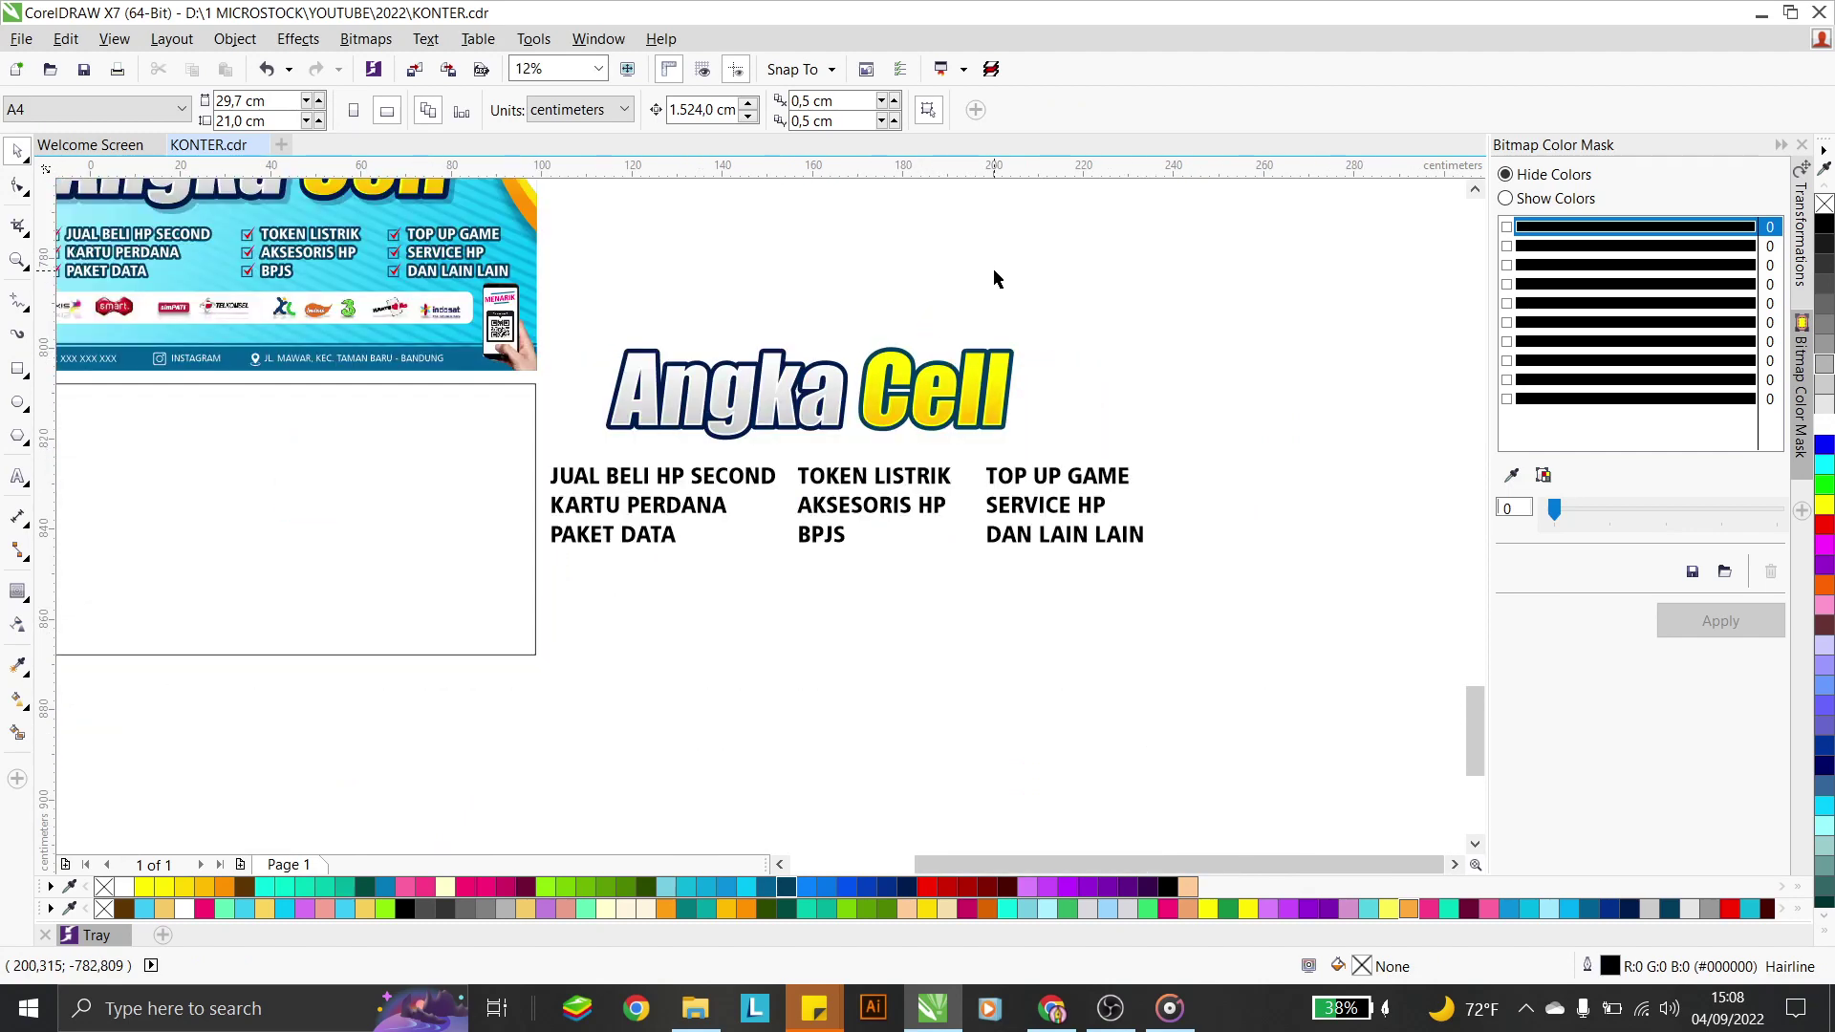
pyautogui.moveTo(1041, 269); pyautogui.dragTo(548, 479)
pyautogui.scroll(-2, 898, 353)
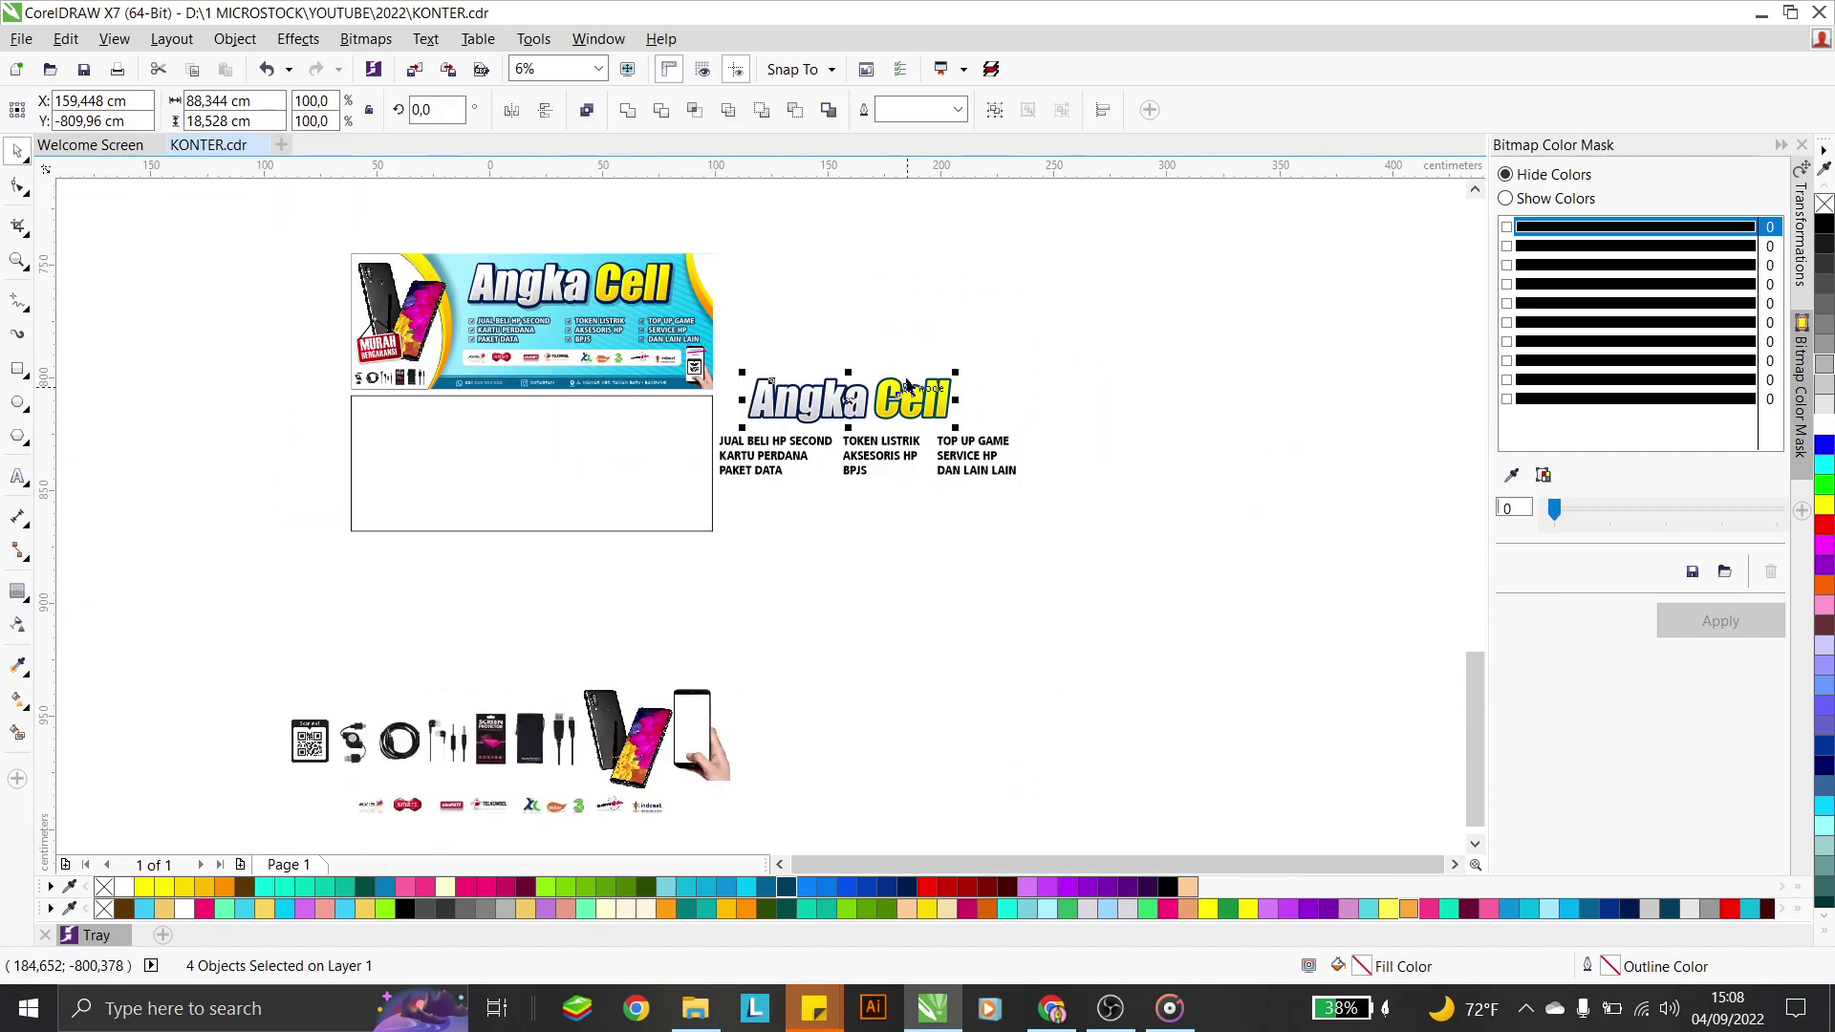
pyautogui.scroll(2, 898, 363)
pyautogui.click(895, 334)
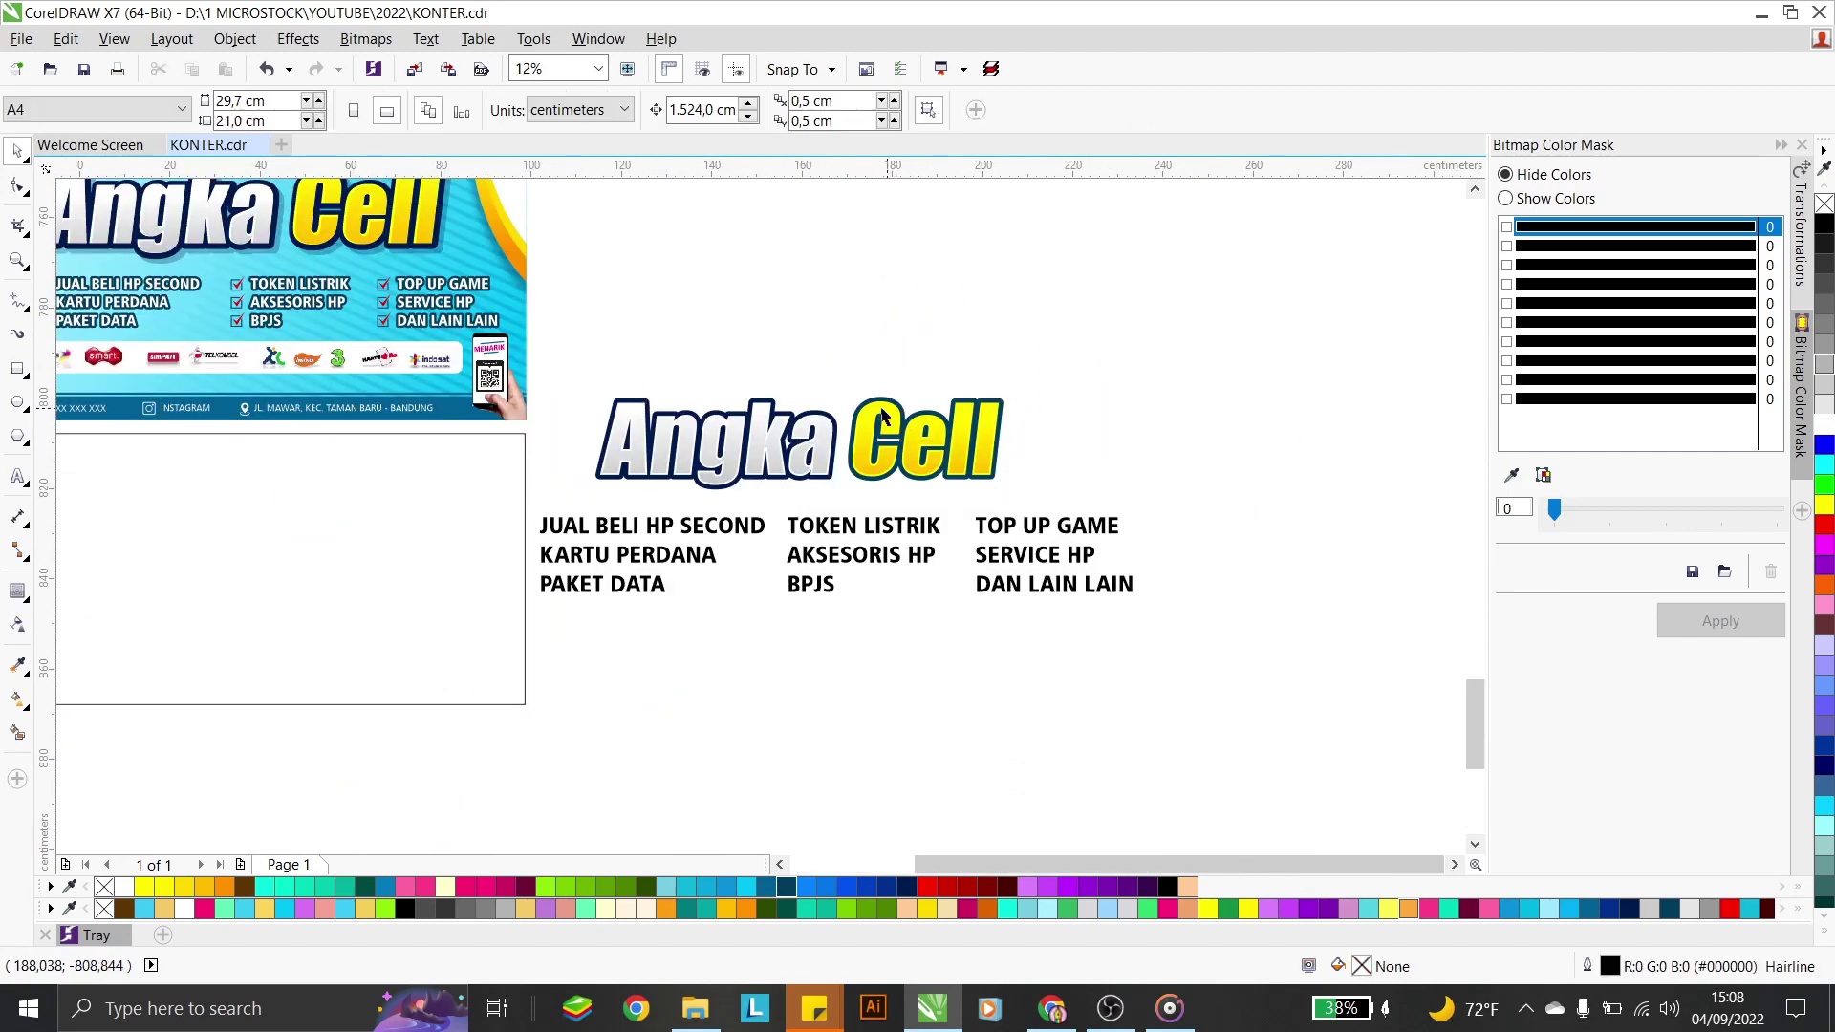
# Recolor the outlines of the outer "Angka" and "Cell" shapes to the same dark navy (#001A4D)
pyautogui.scroll(4, 881, 417)
pyautogui.click(848, 410)
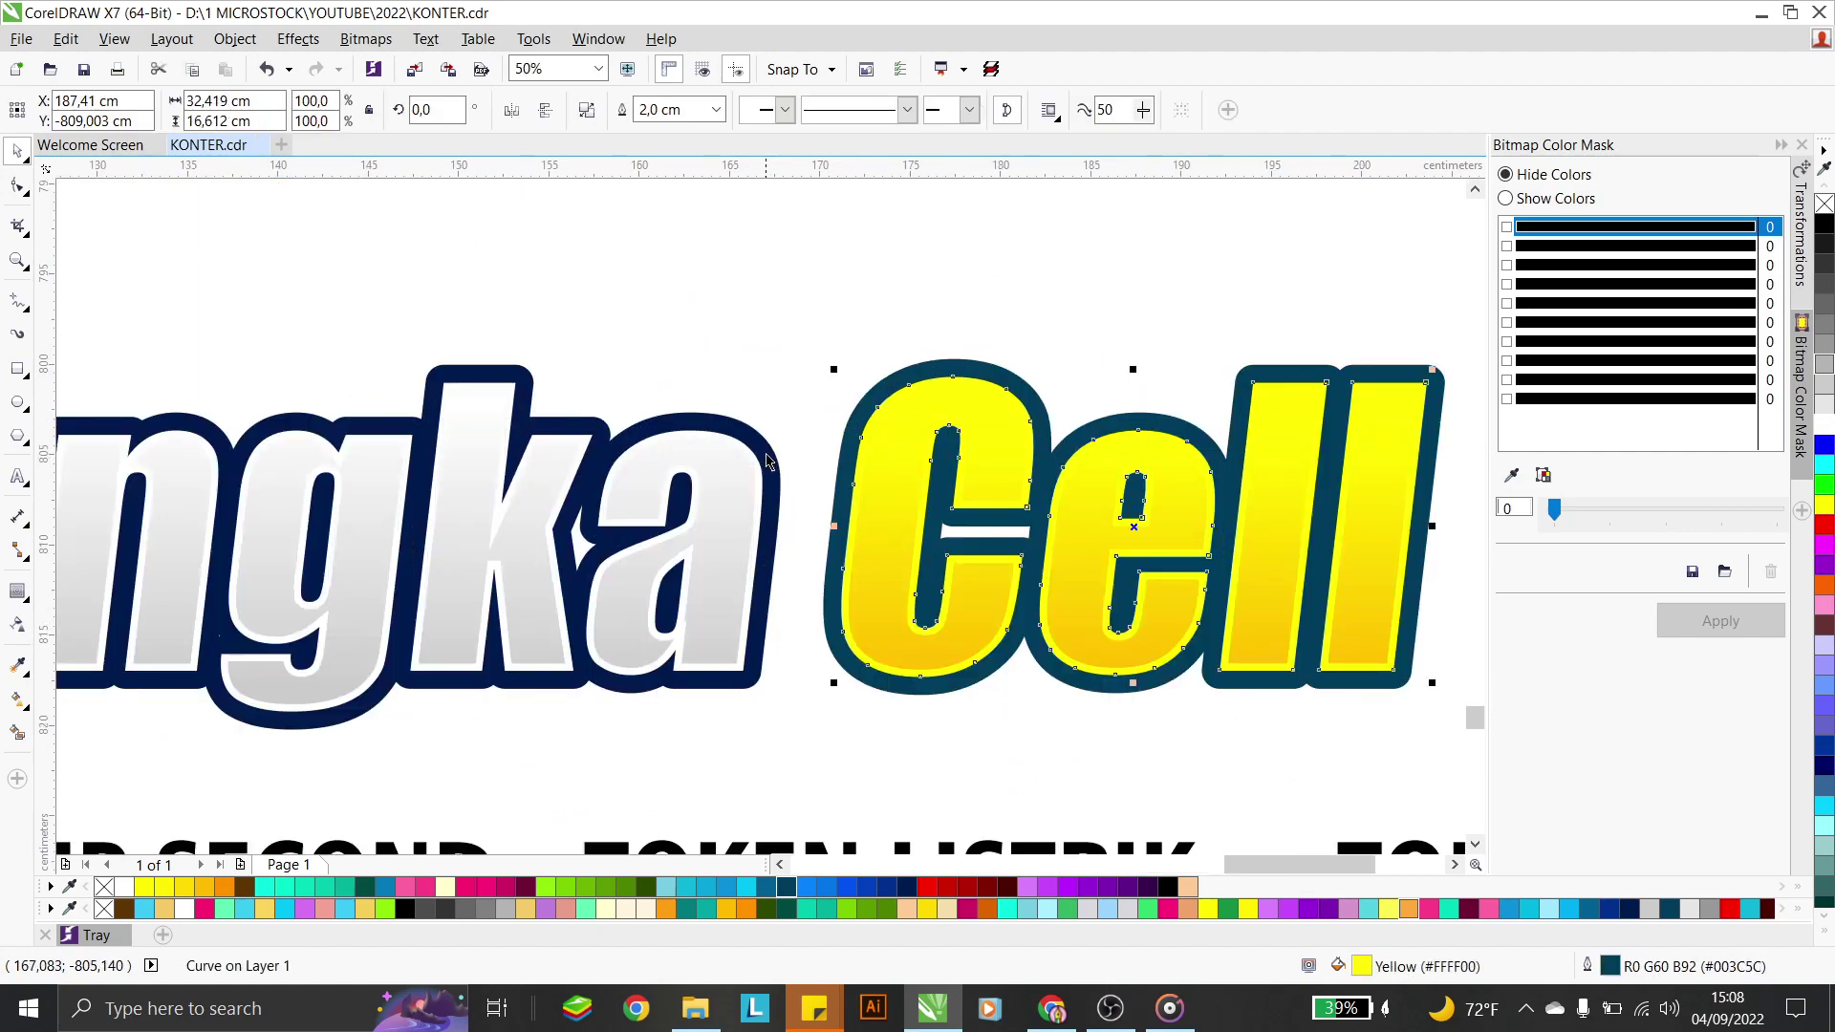
pyautogui.keyDown('shift'); pyautogui.click(768, 460); pyautogui.keyUp('shift')
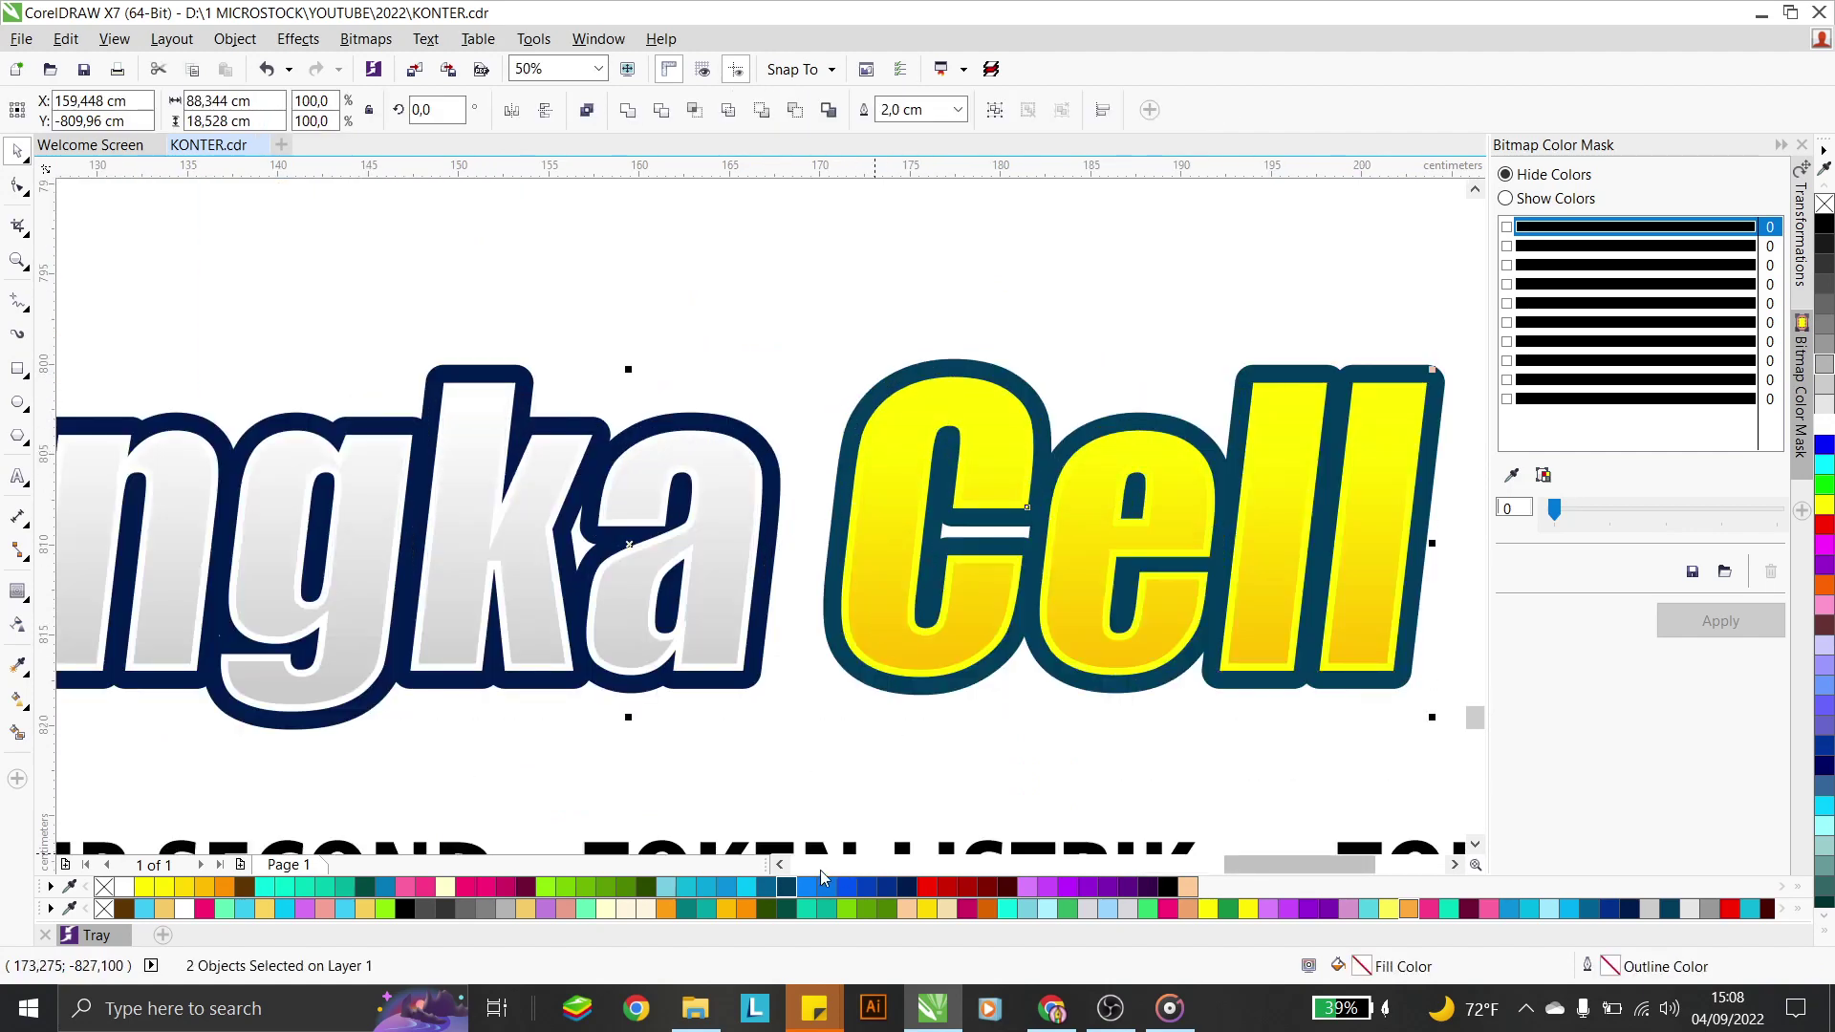
pyautogui.keyDown('shift'); pyautogui.click(861, 406); pyautogui.keyUp('shift')
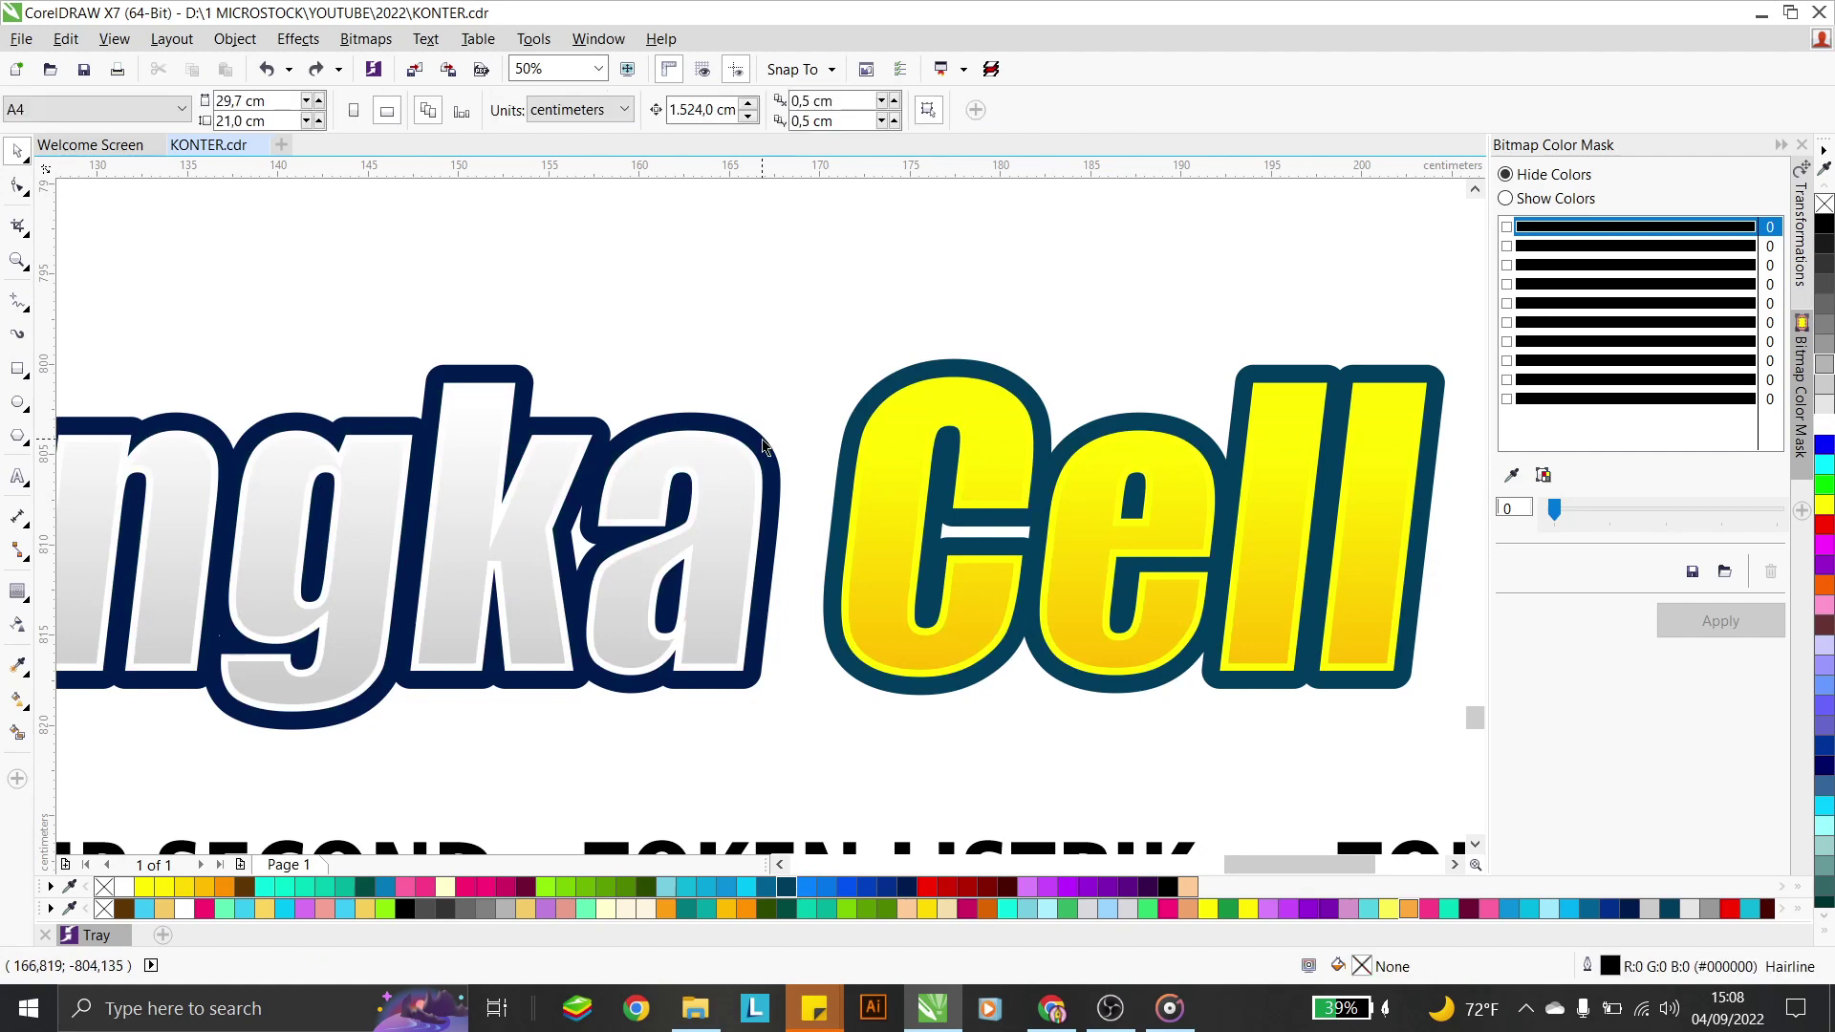
pyautogui.keyDown('shift'); pyautogui.click(868, 404); pyautogui.keyUp('shift')
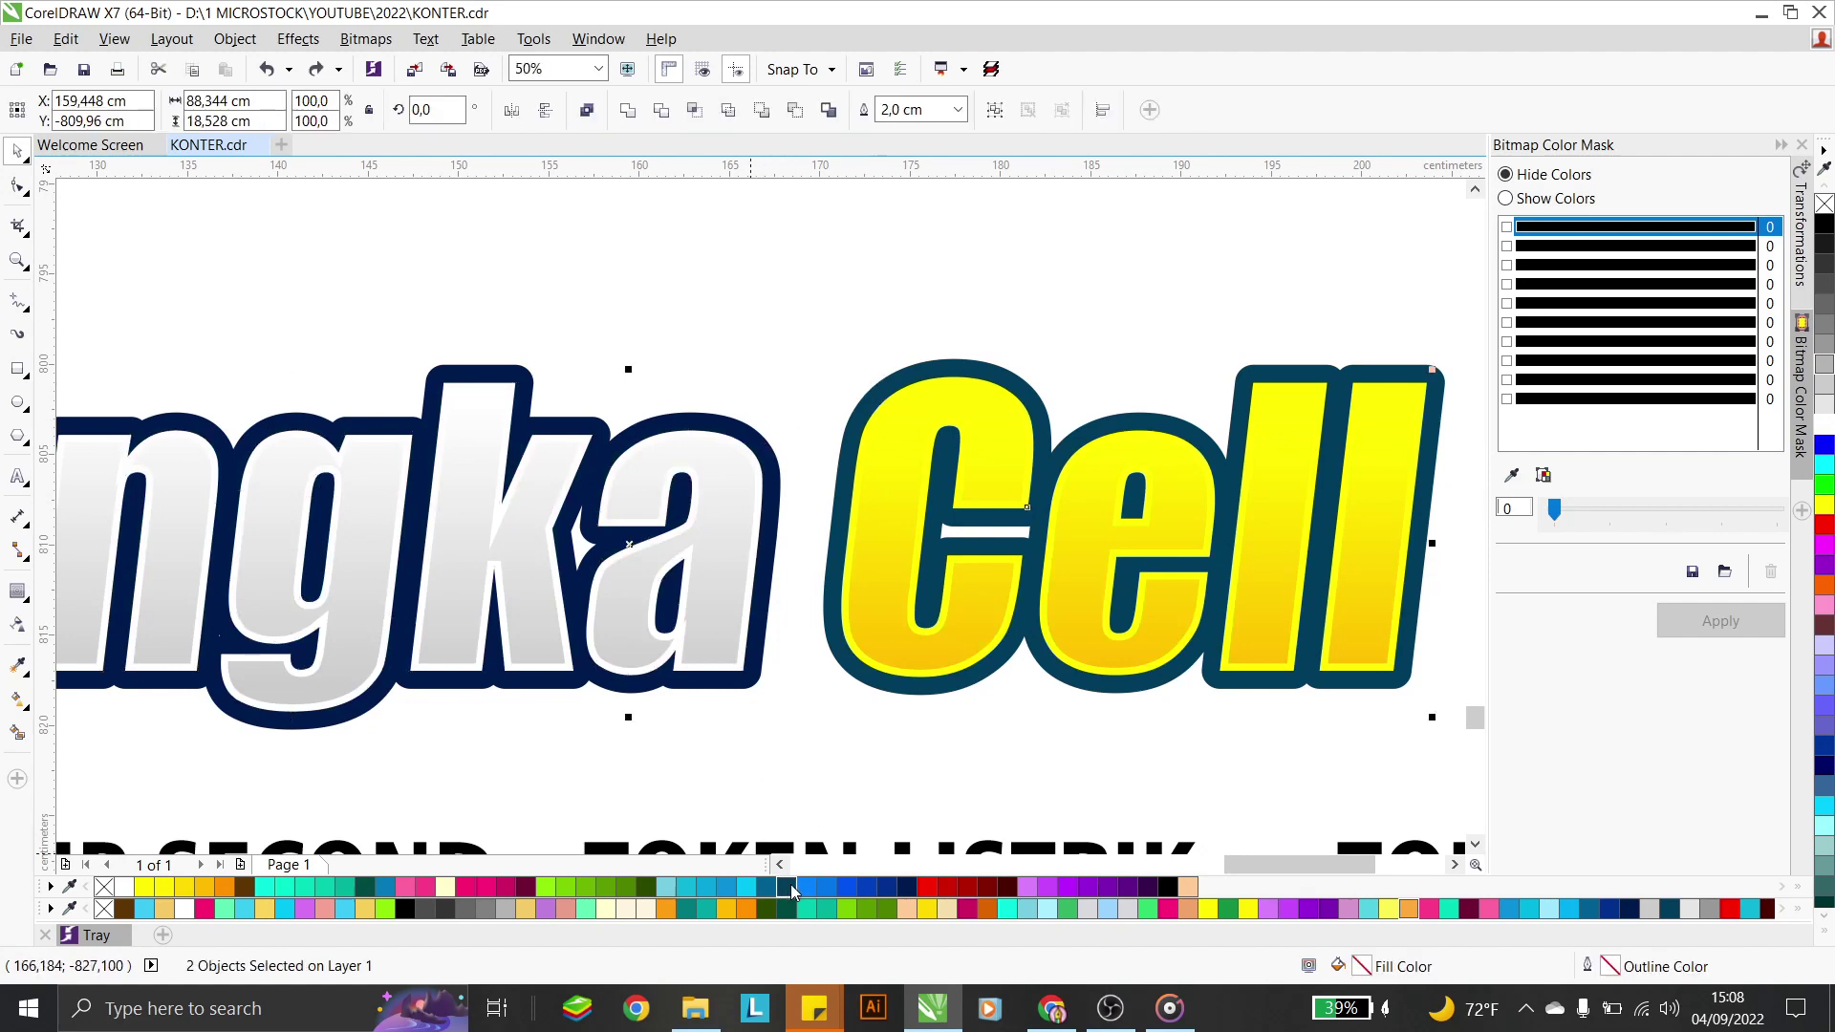
pyautogui.rightClick(789, 888)
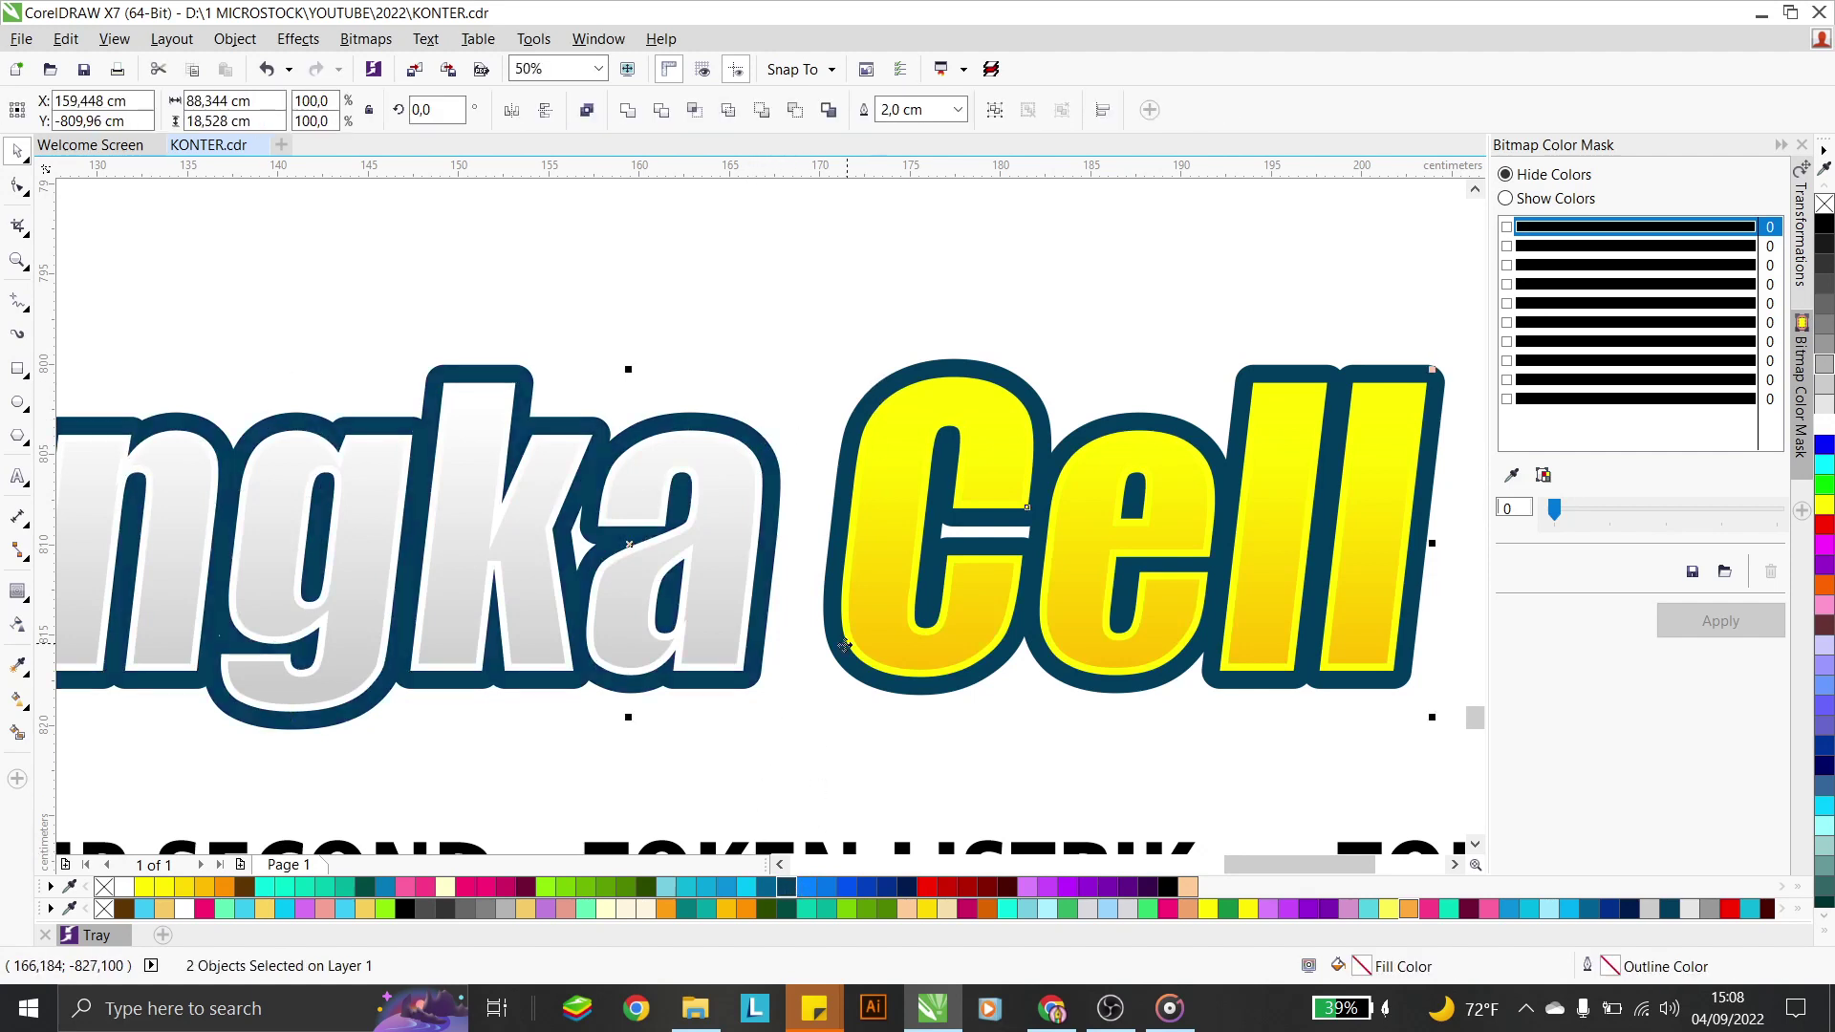
pyautogui.rightClick(905, 889)
# Duplicate the outer "Angka" and "Cell" shapes together, placing the copies about 2.2 cm below the originals
pyautogui.scroll(2, 776, 509)
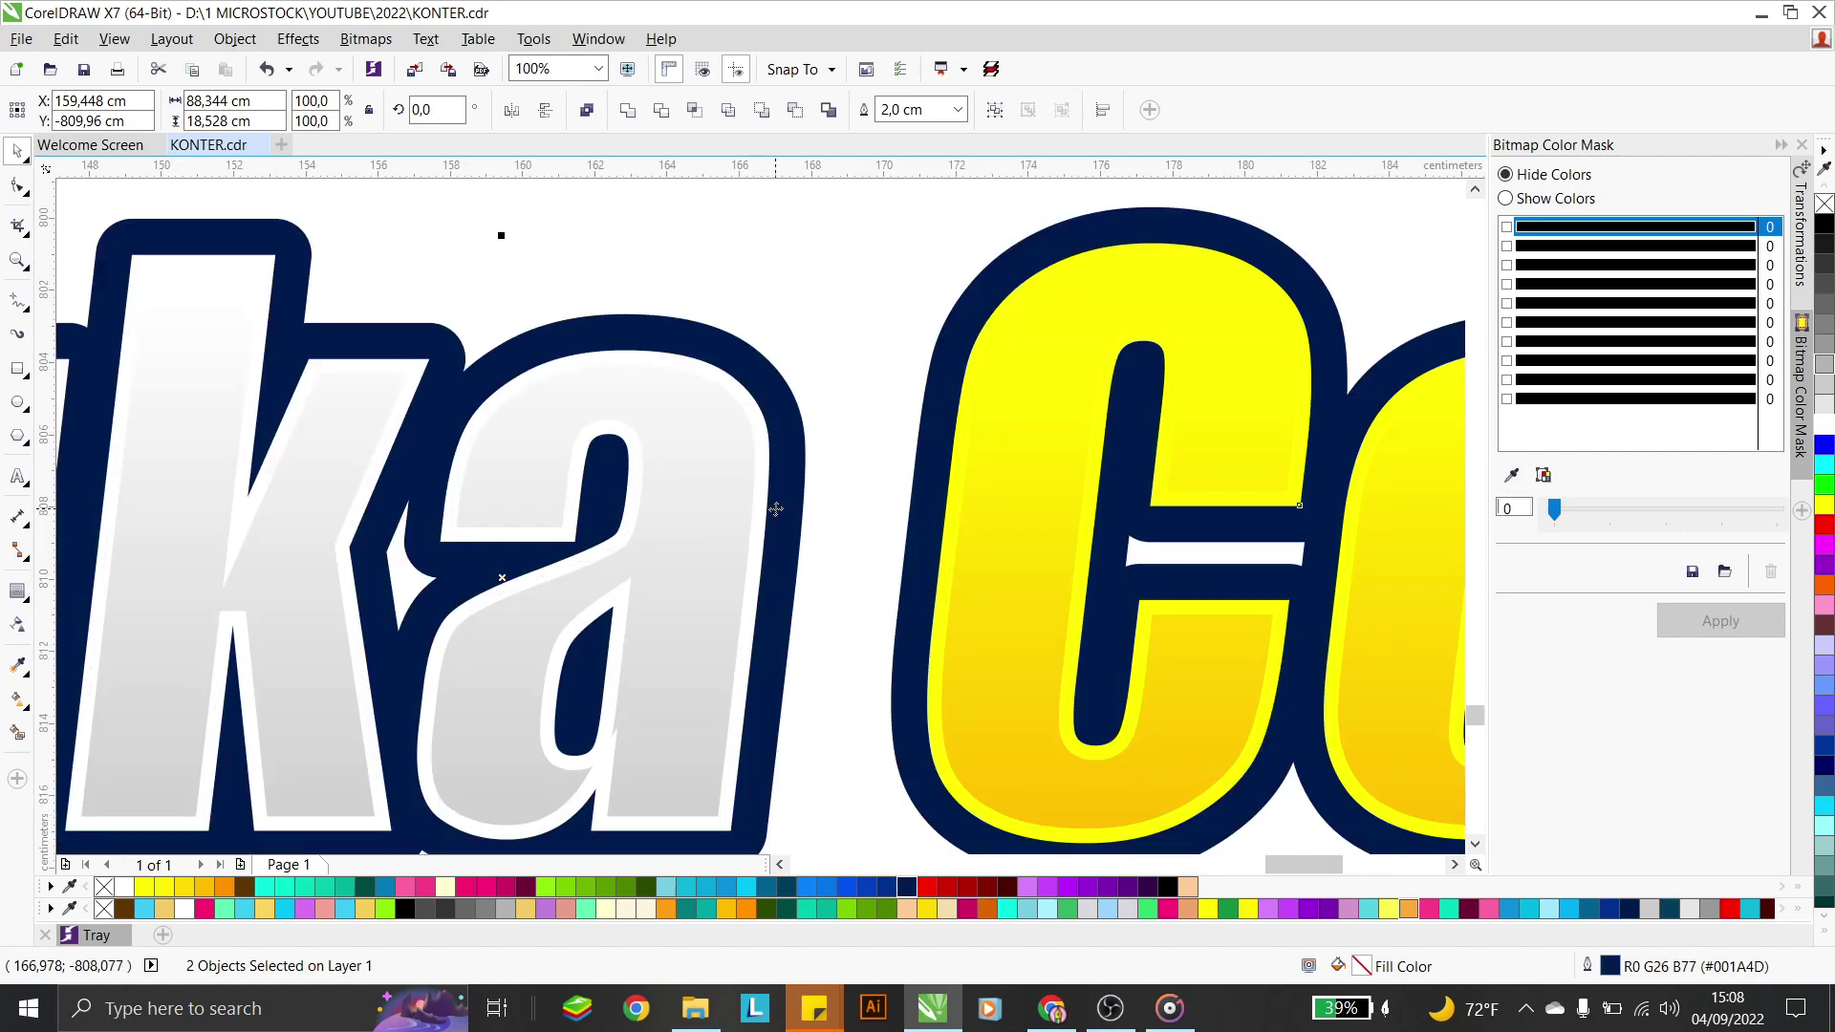
pyautogui.click(792, 497)
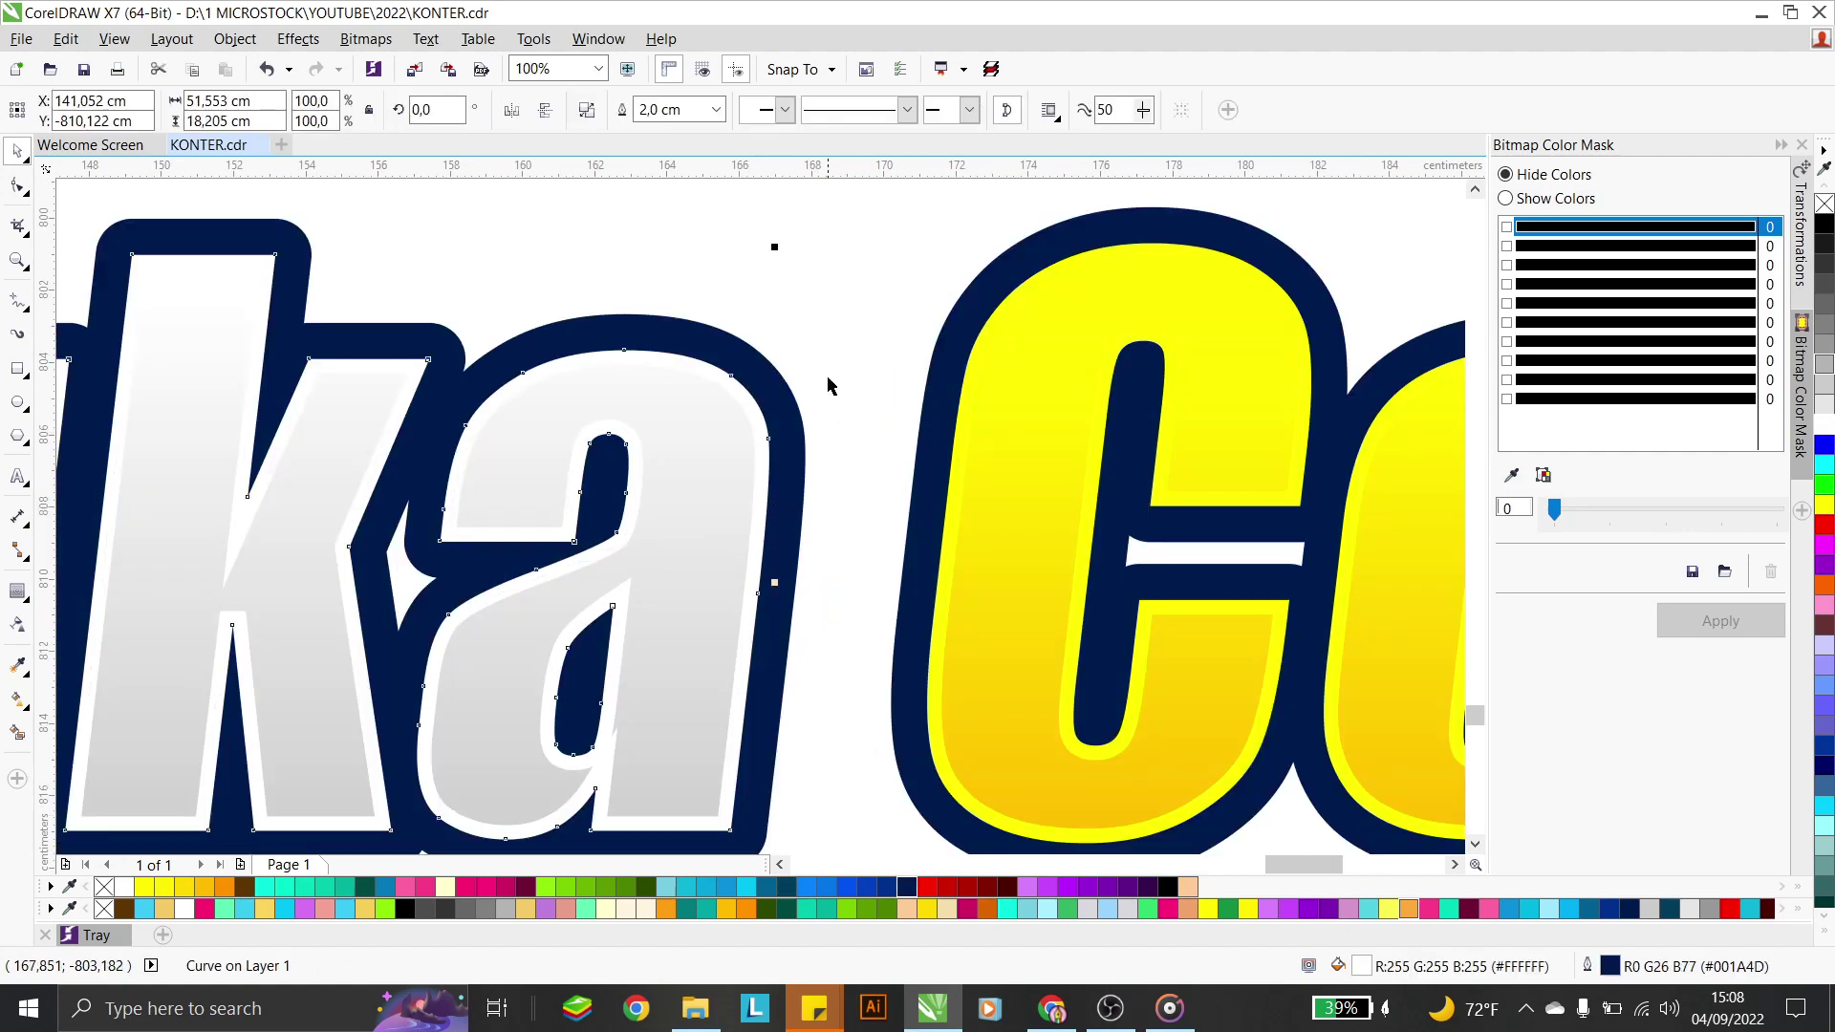
pyautogui.keyDown('shift'); pyautogui.click(985, 280); pyautogui.keyUp('shift')
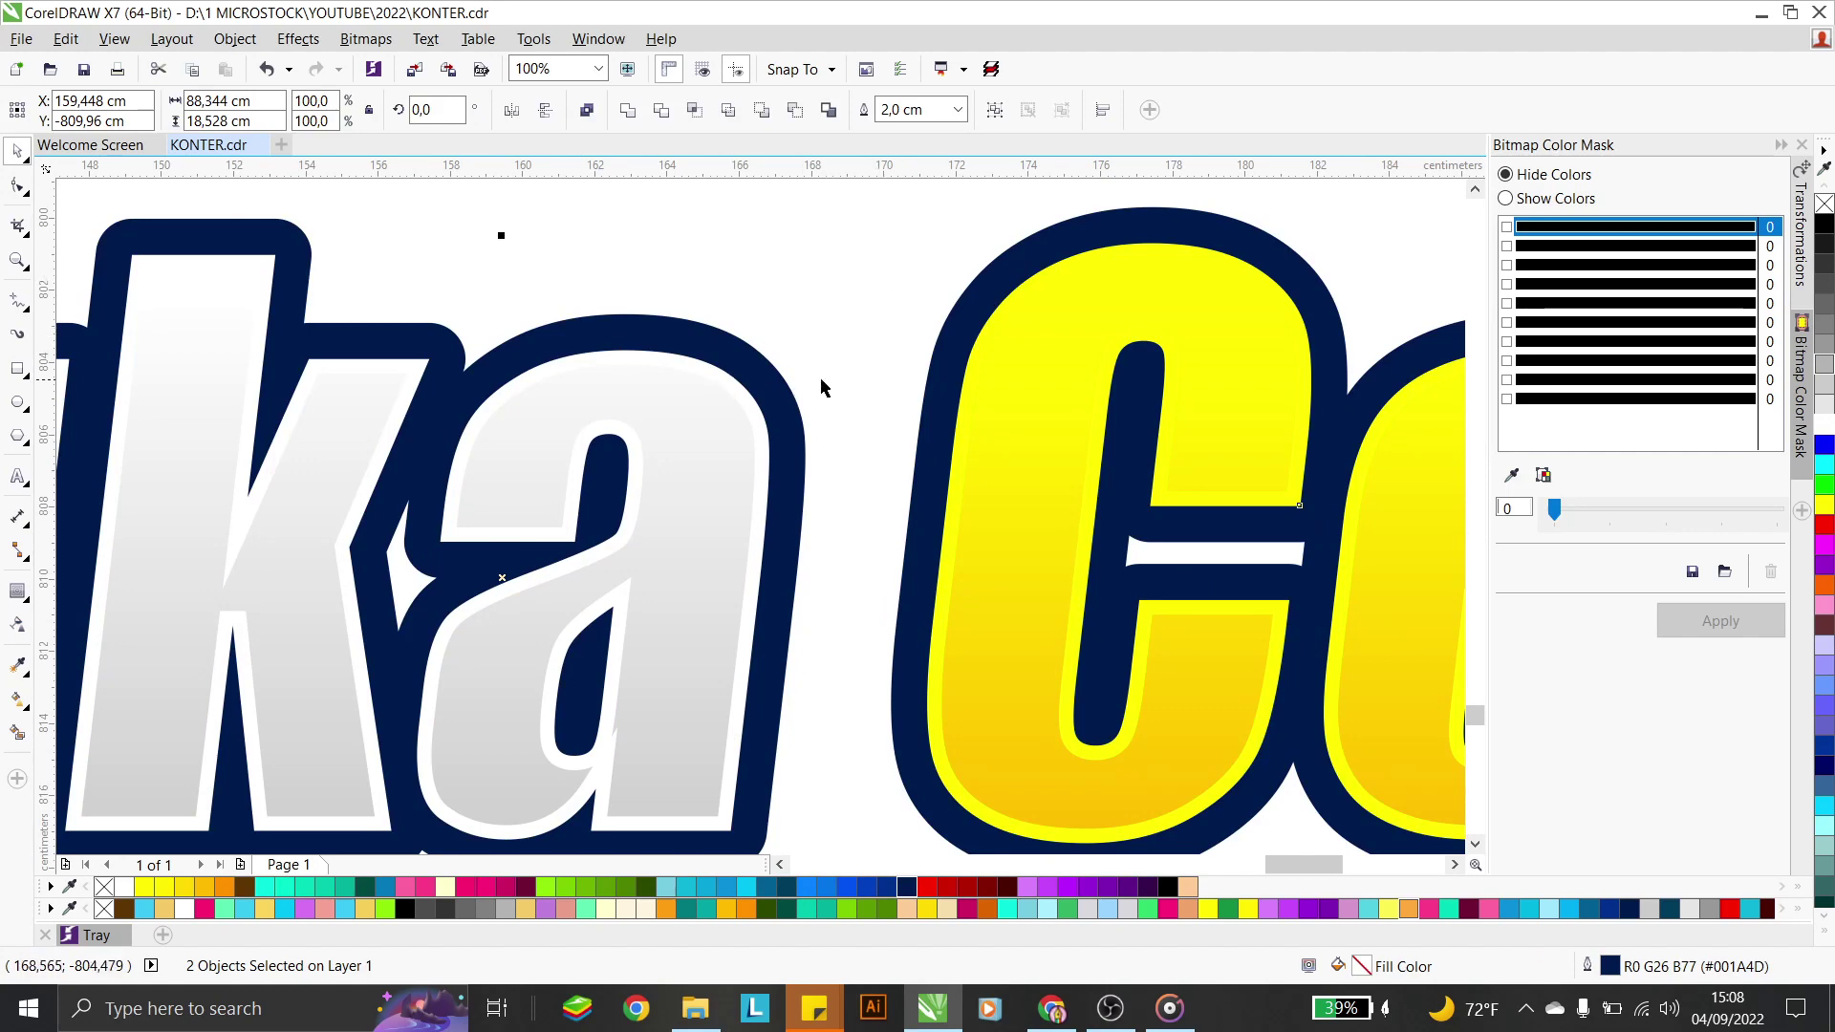
pyautogui.scroll(-2, 876, 366)
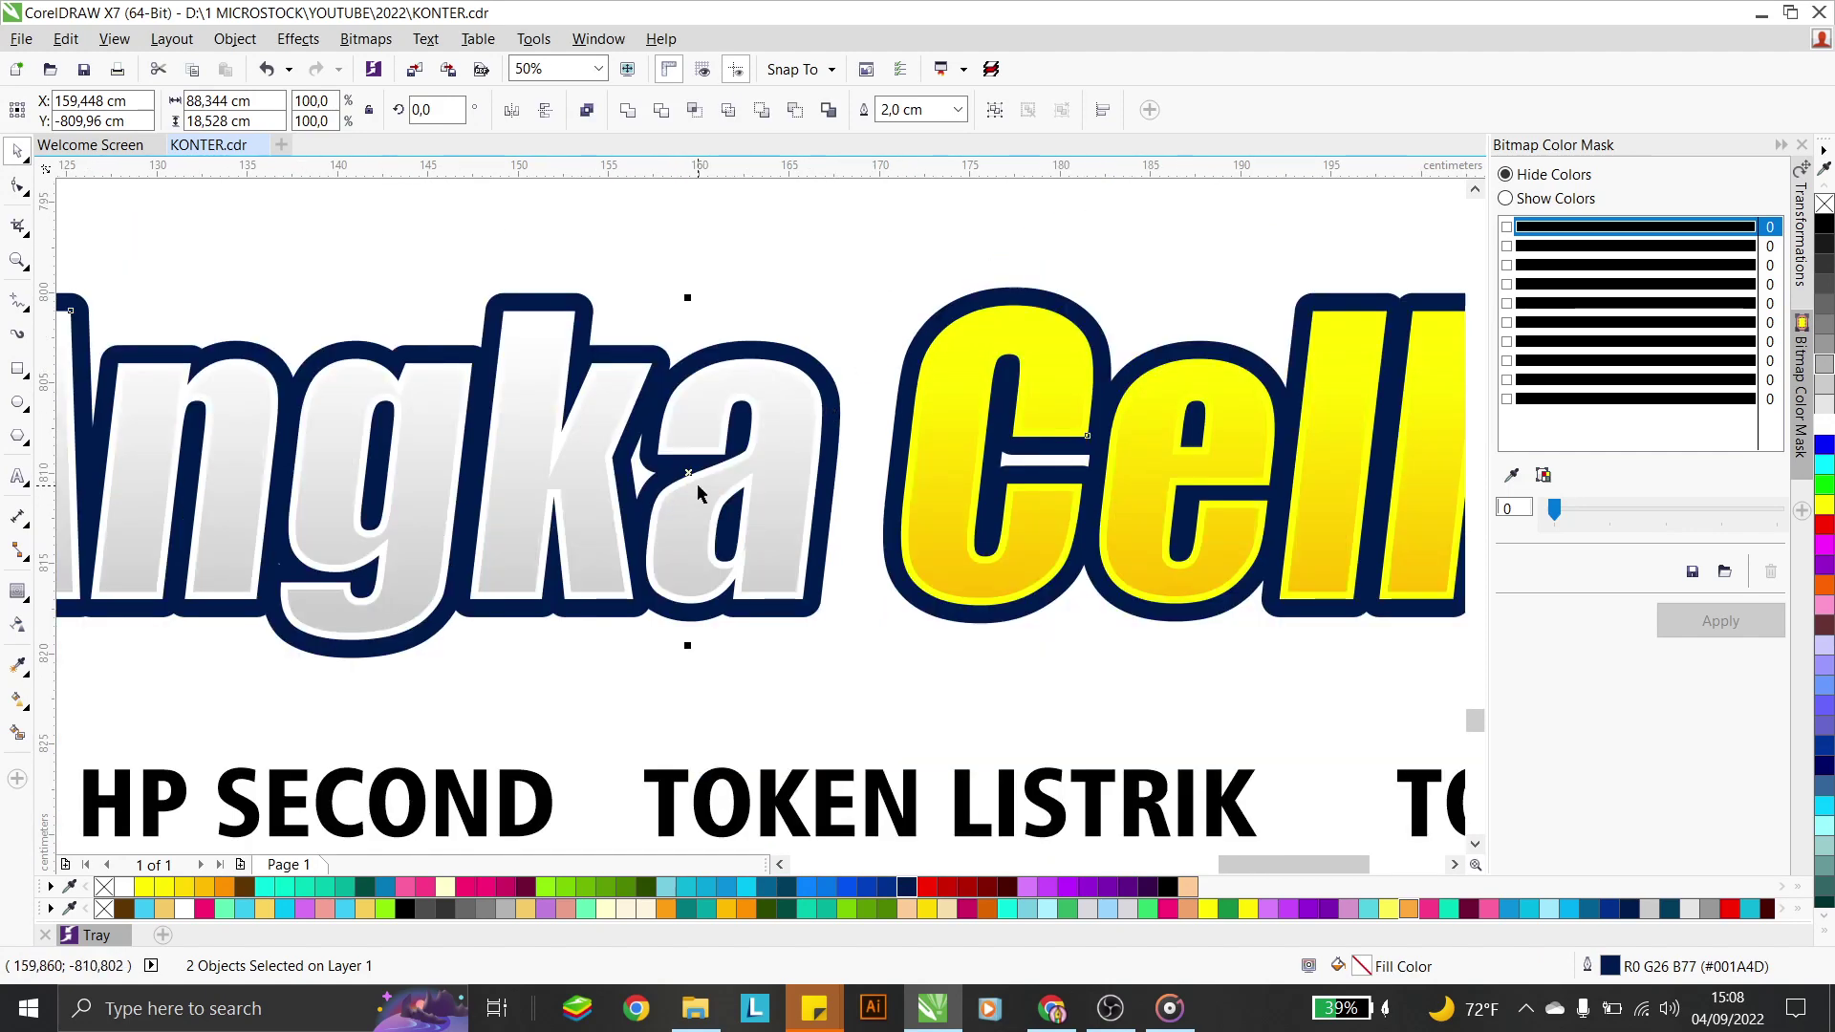
pyautogui.moveTo(691, 472); pyautogui.dragTo(681, 510)
pyautogui.hotkey('ctrl', 'z')
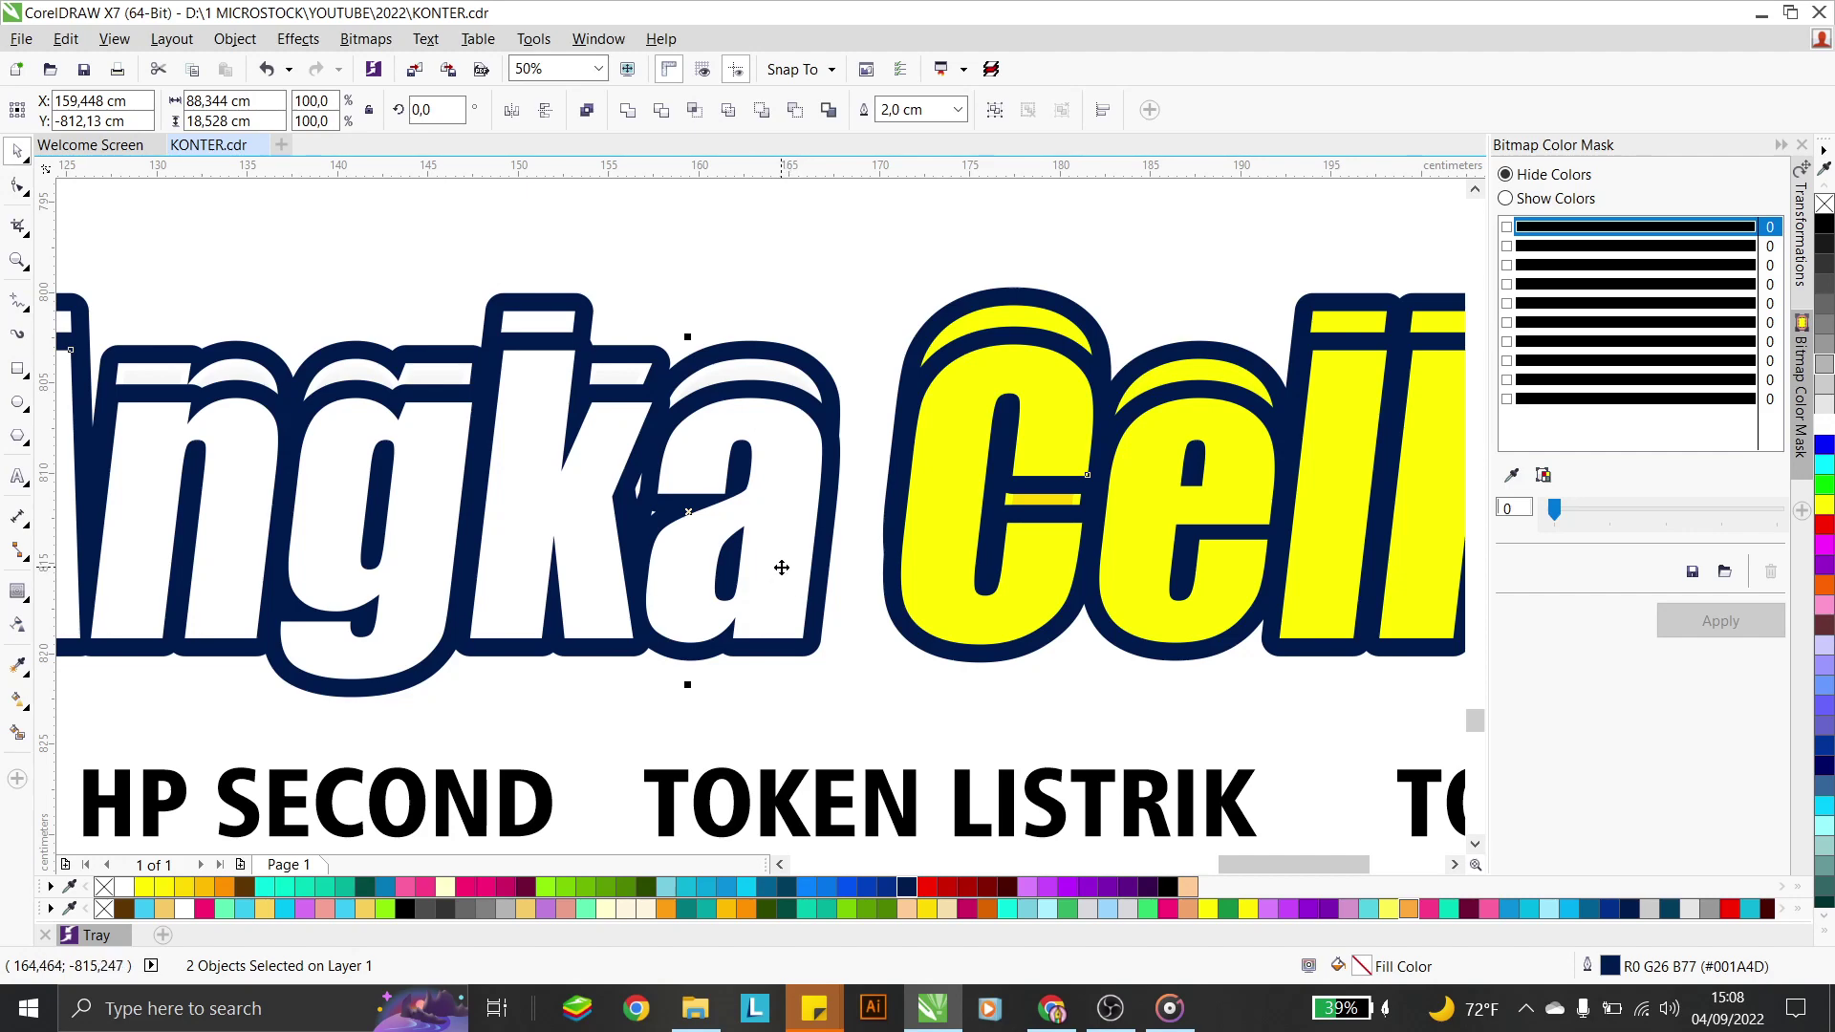
# Group the copied shapes with a navy (#001A4D) fill and shift the group about 1 cm right and 0.8 cm up
pyautogui.hotkey('ctrl', 'g')
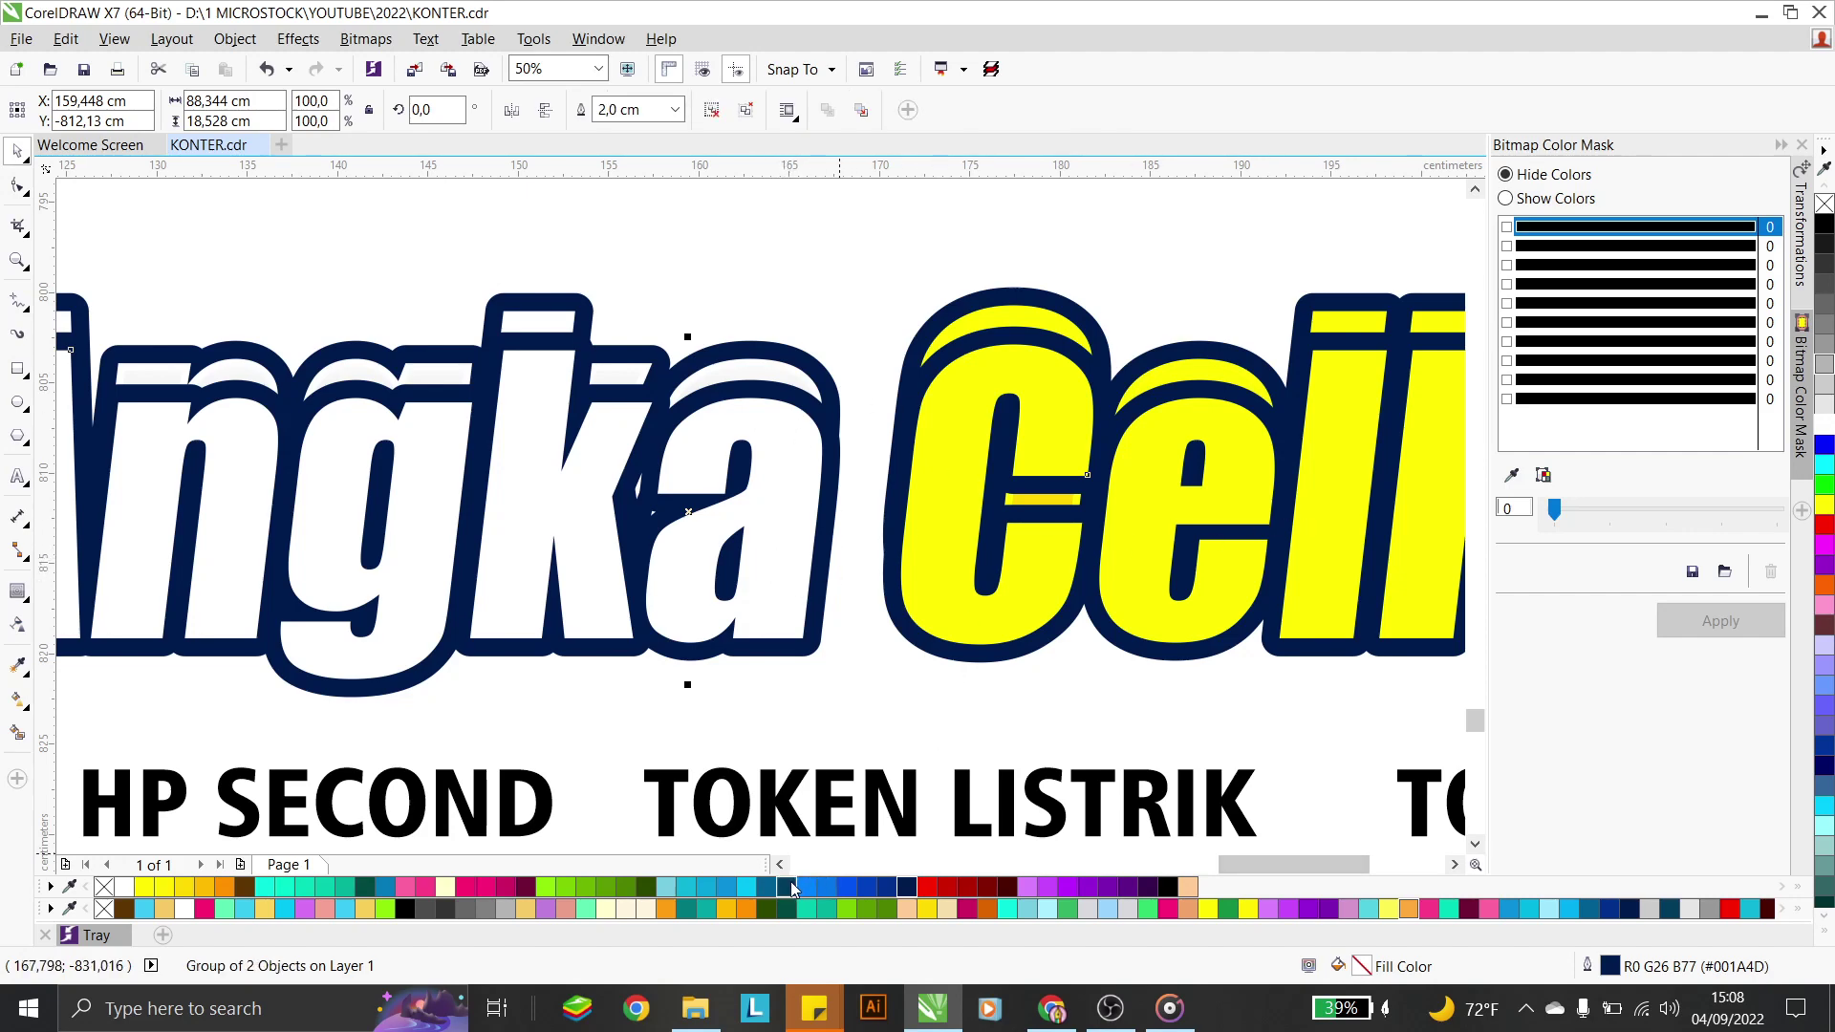
pyautogui.click(907, 887)
pyautogui.moveTo(950, 455); pyautogui.dragTo(969, 413)
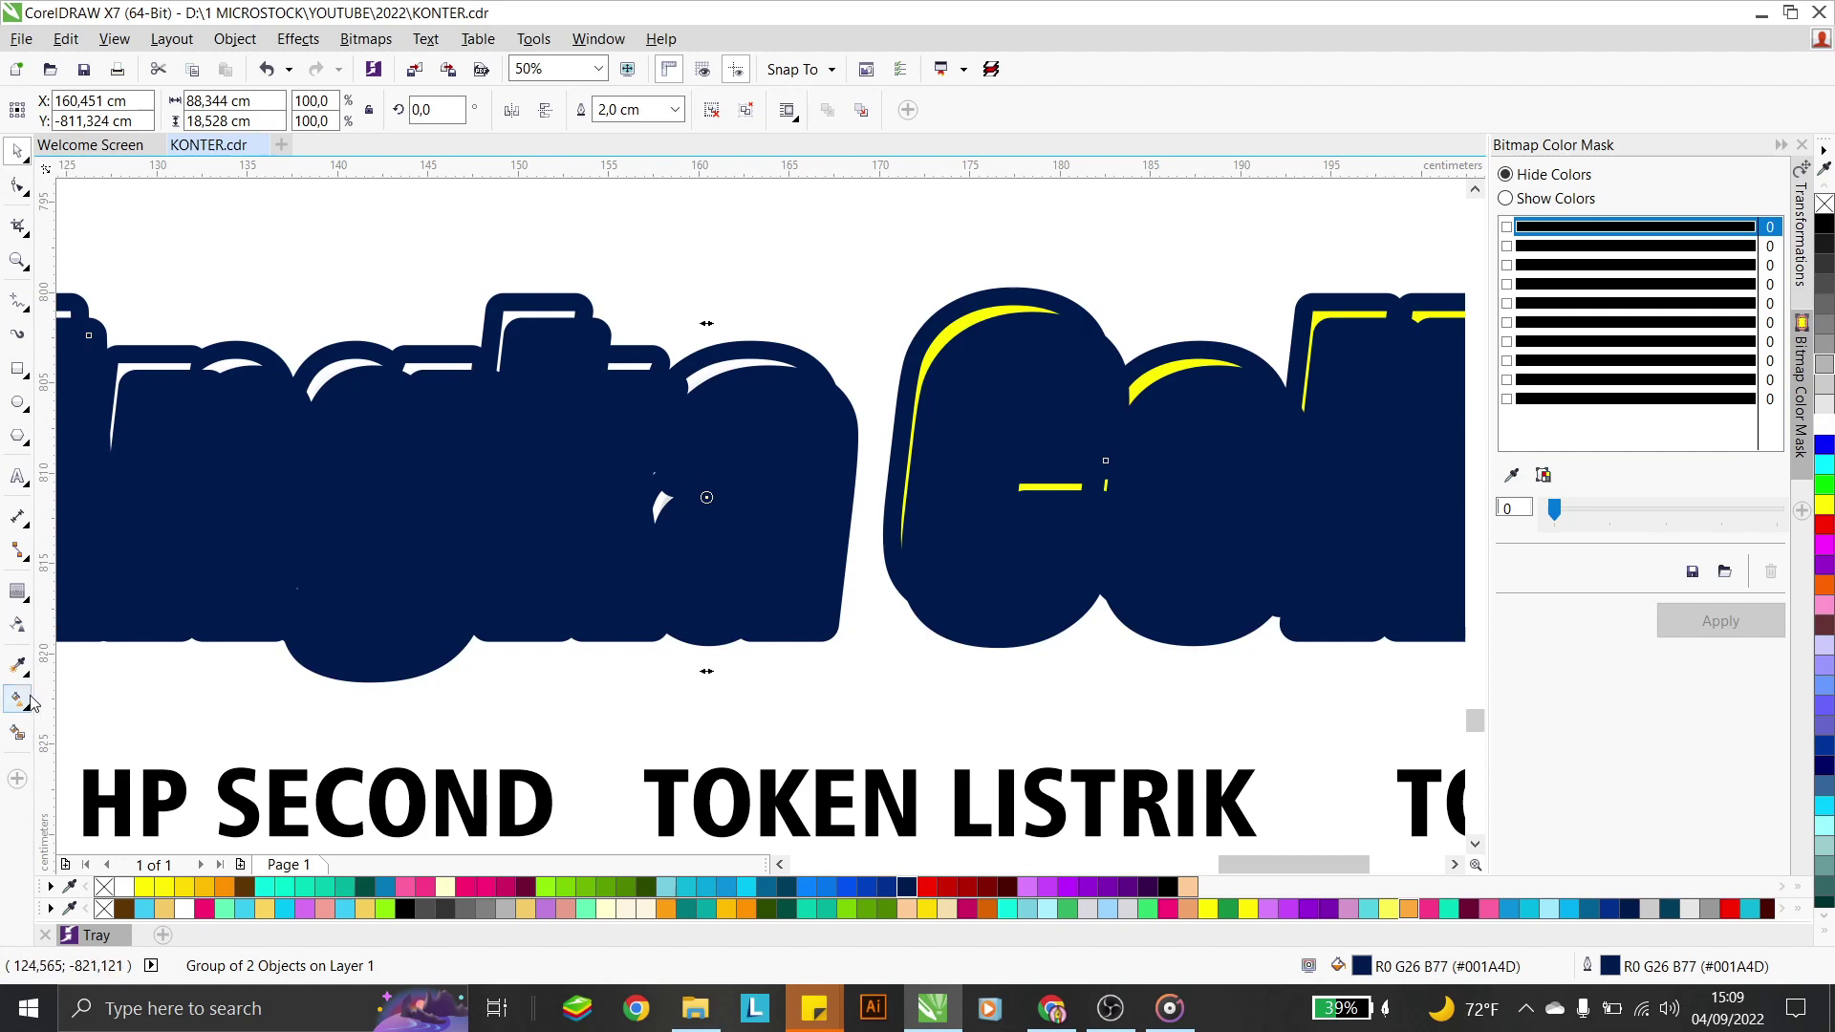
# Apply a uniform transparency of 80 to the navy shadow group over the title
pyautogui.click(17, 624)
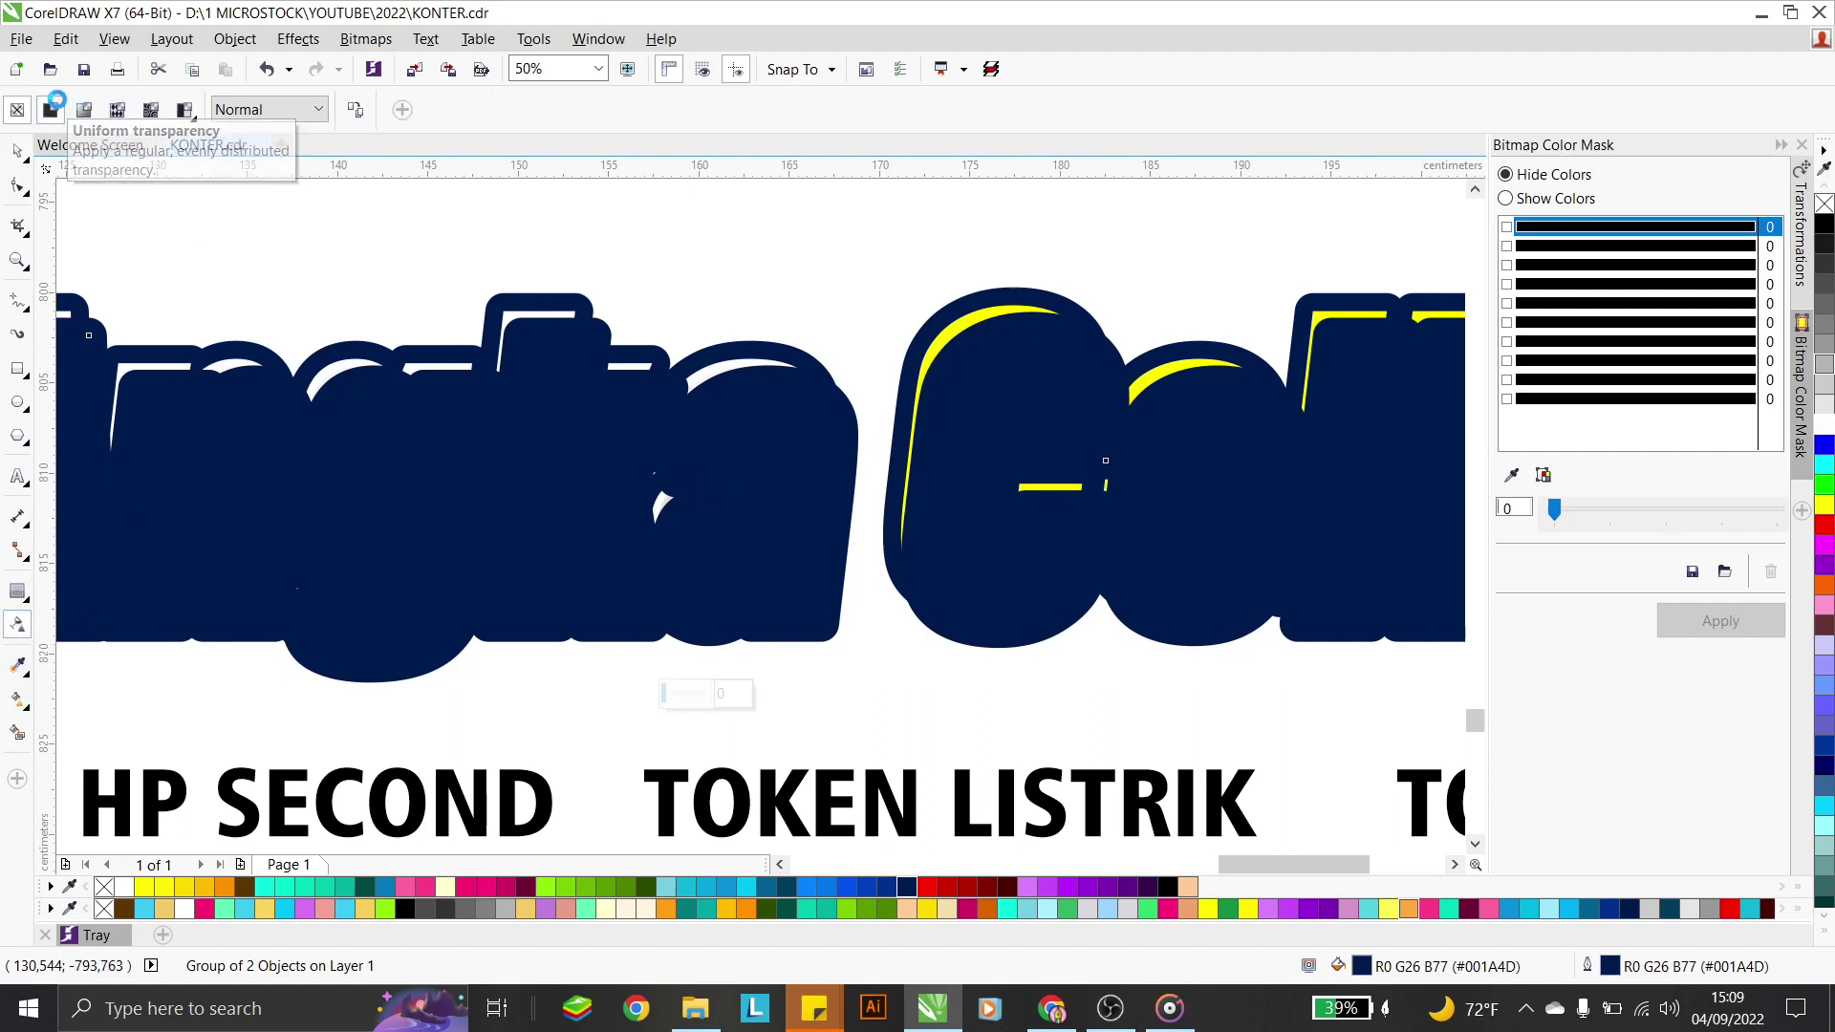
pyautogui.click(54, 108)
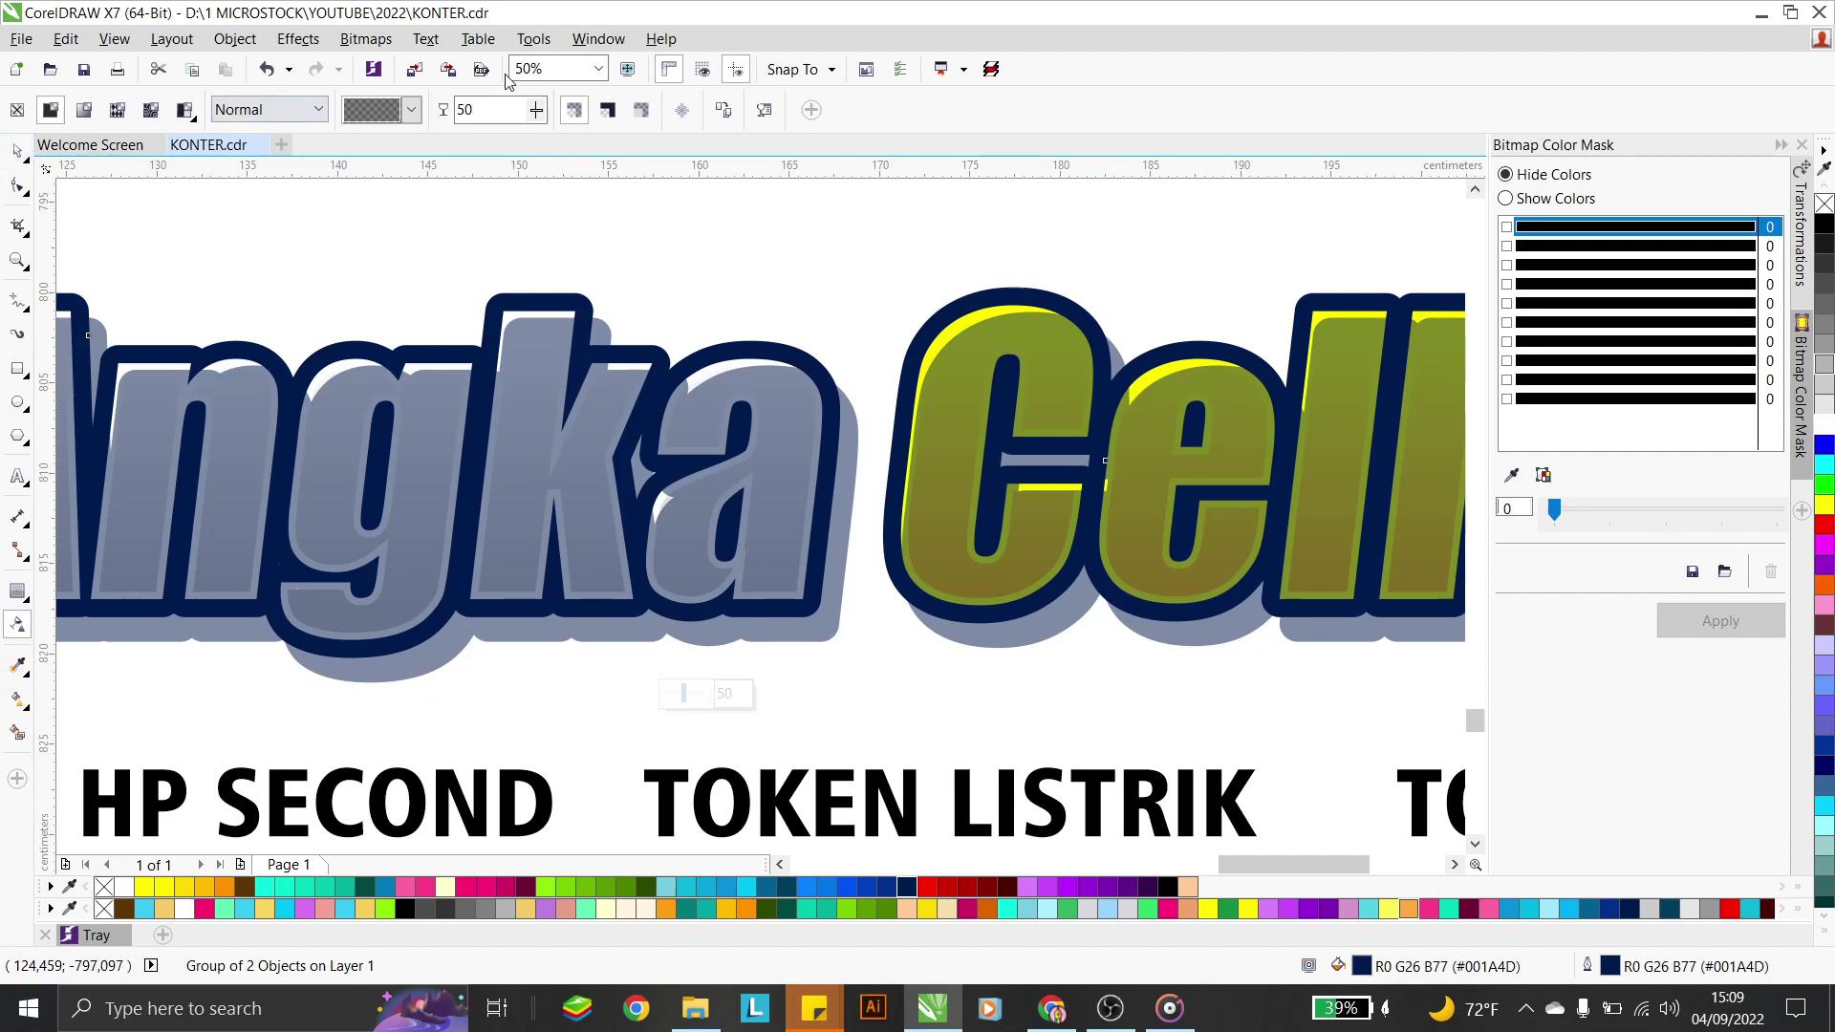
pyautogui.click(494, 105)
pyautogui.click(538, 101)
pyautogui.click(538, 101)
pyautogui.click(539, 101)
pyautogui.press('Up')
pyautogui.press('Up')
pyautogui.press('Up')
pyautogui.press('Up')
pyautogui.press('Up')
pyautogui.press('Up')
pyautogui.press('Up')
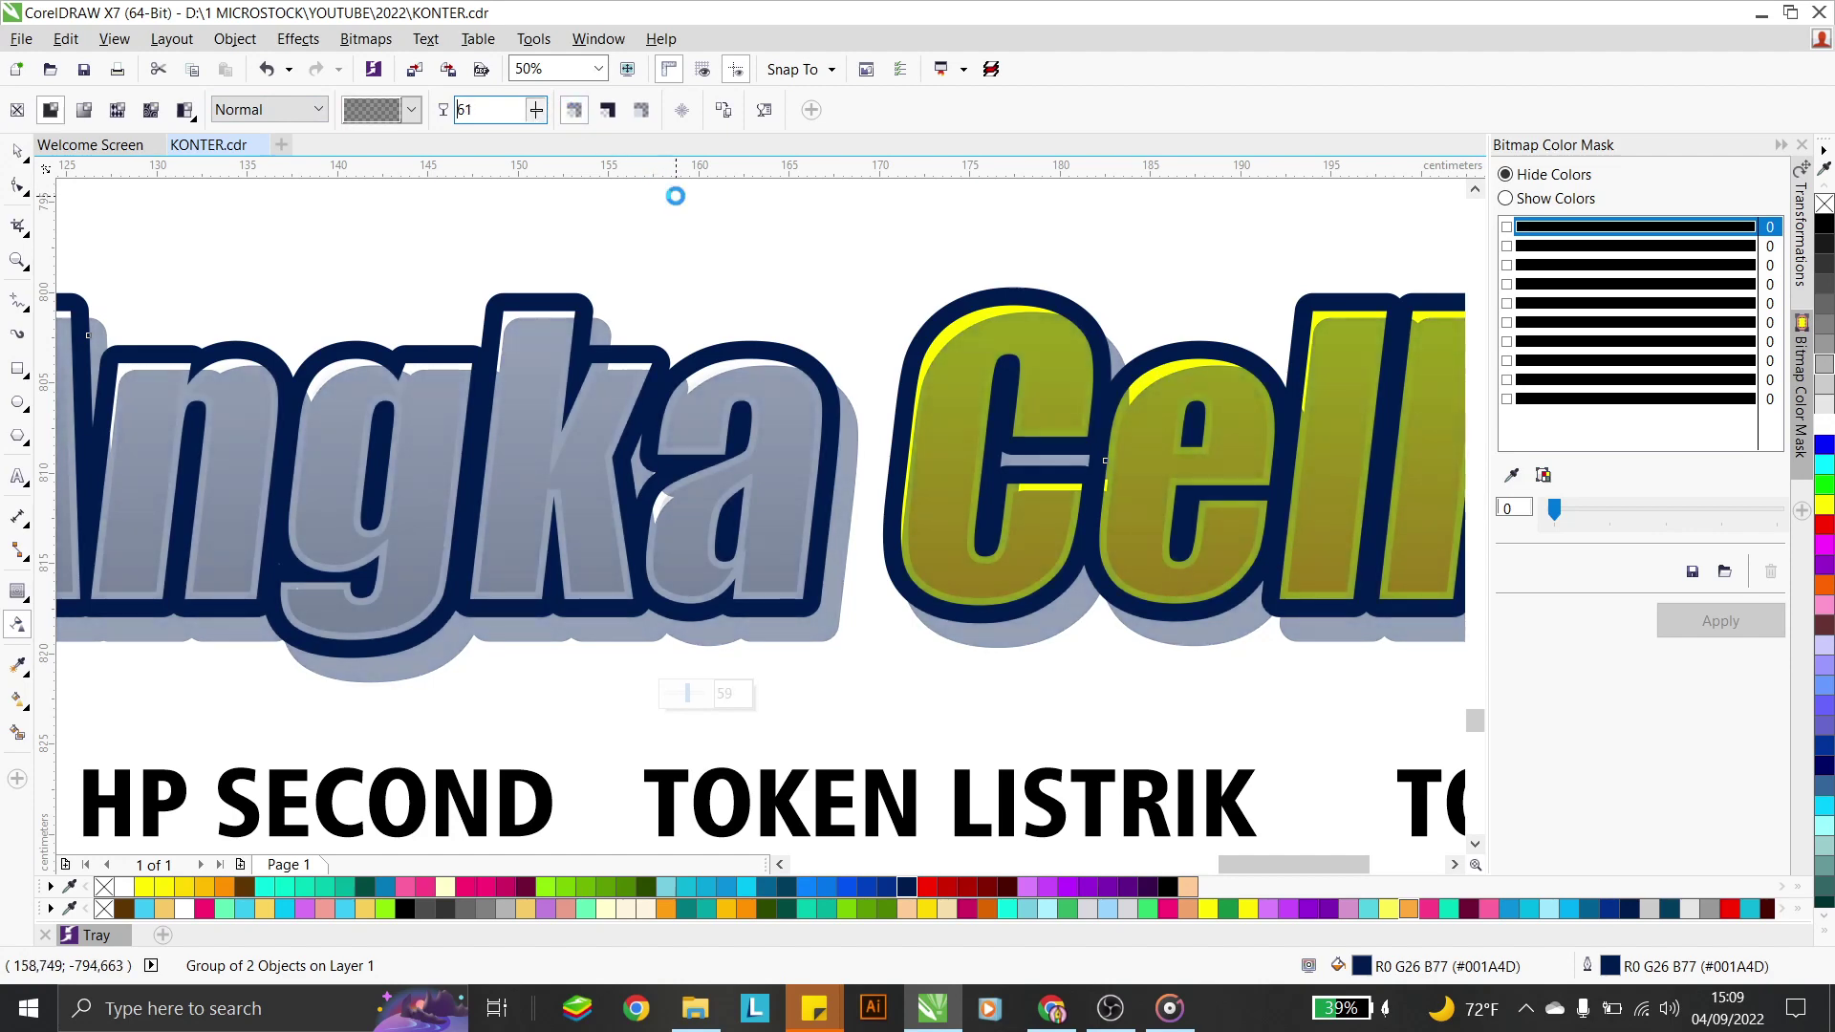
pyautogui.press('Up')
pyautogui.press('Up')
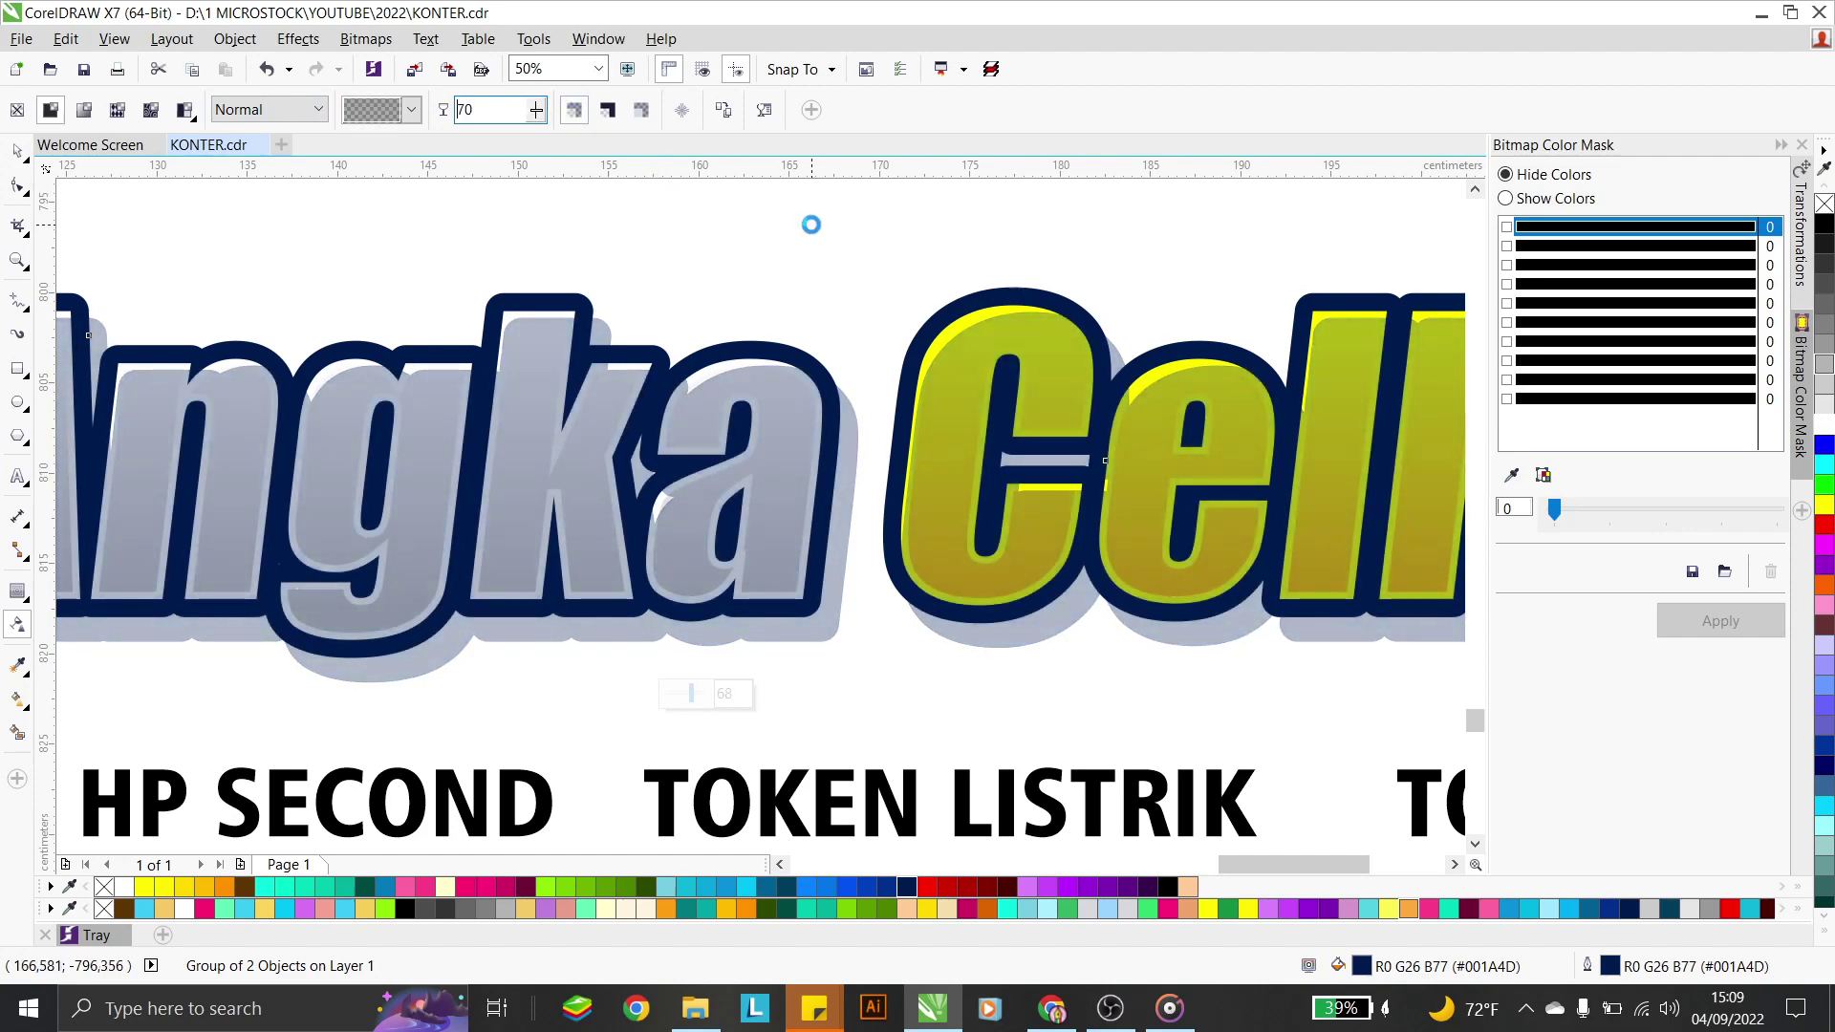
pyautogui.press('Up')
pyautogui.press('Up')
pyautogui.press('Up')
pyautogui.press('Up')
pyautogui.press('Up')
pyautogui.press('Up')
pyautogui.press('Up')
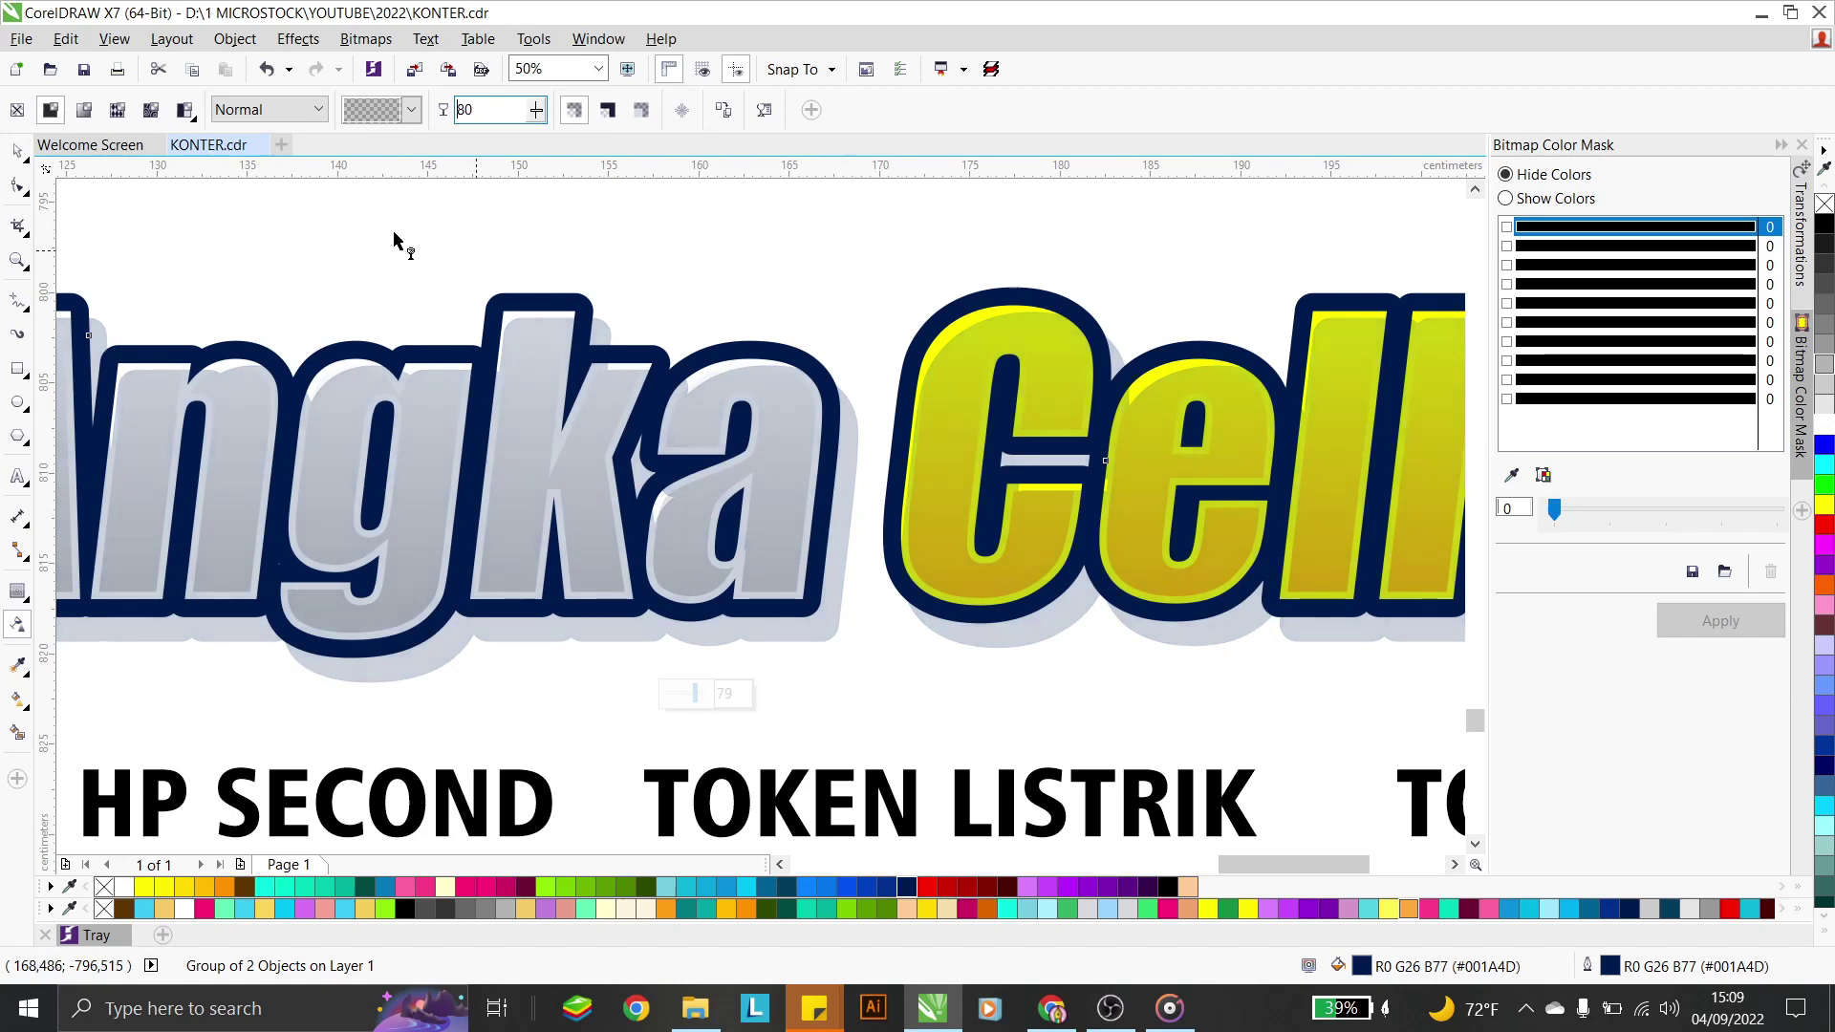
pyautogui.click(5, 151)
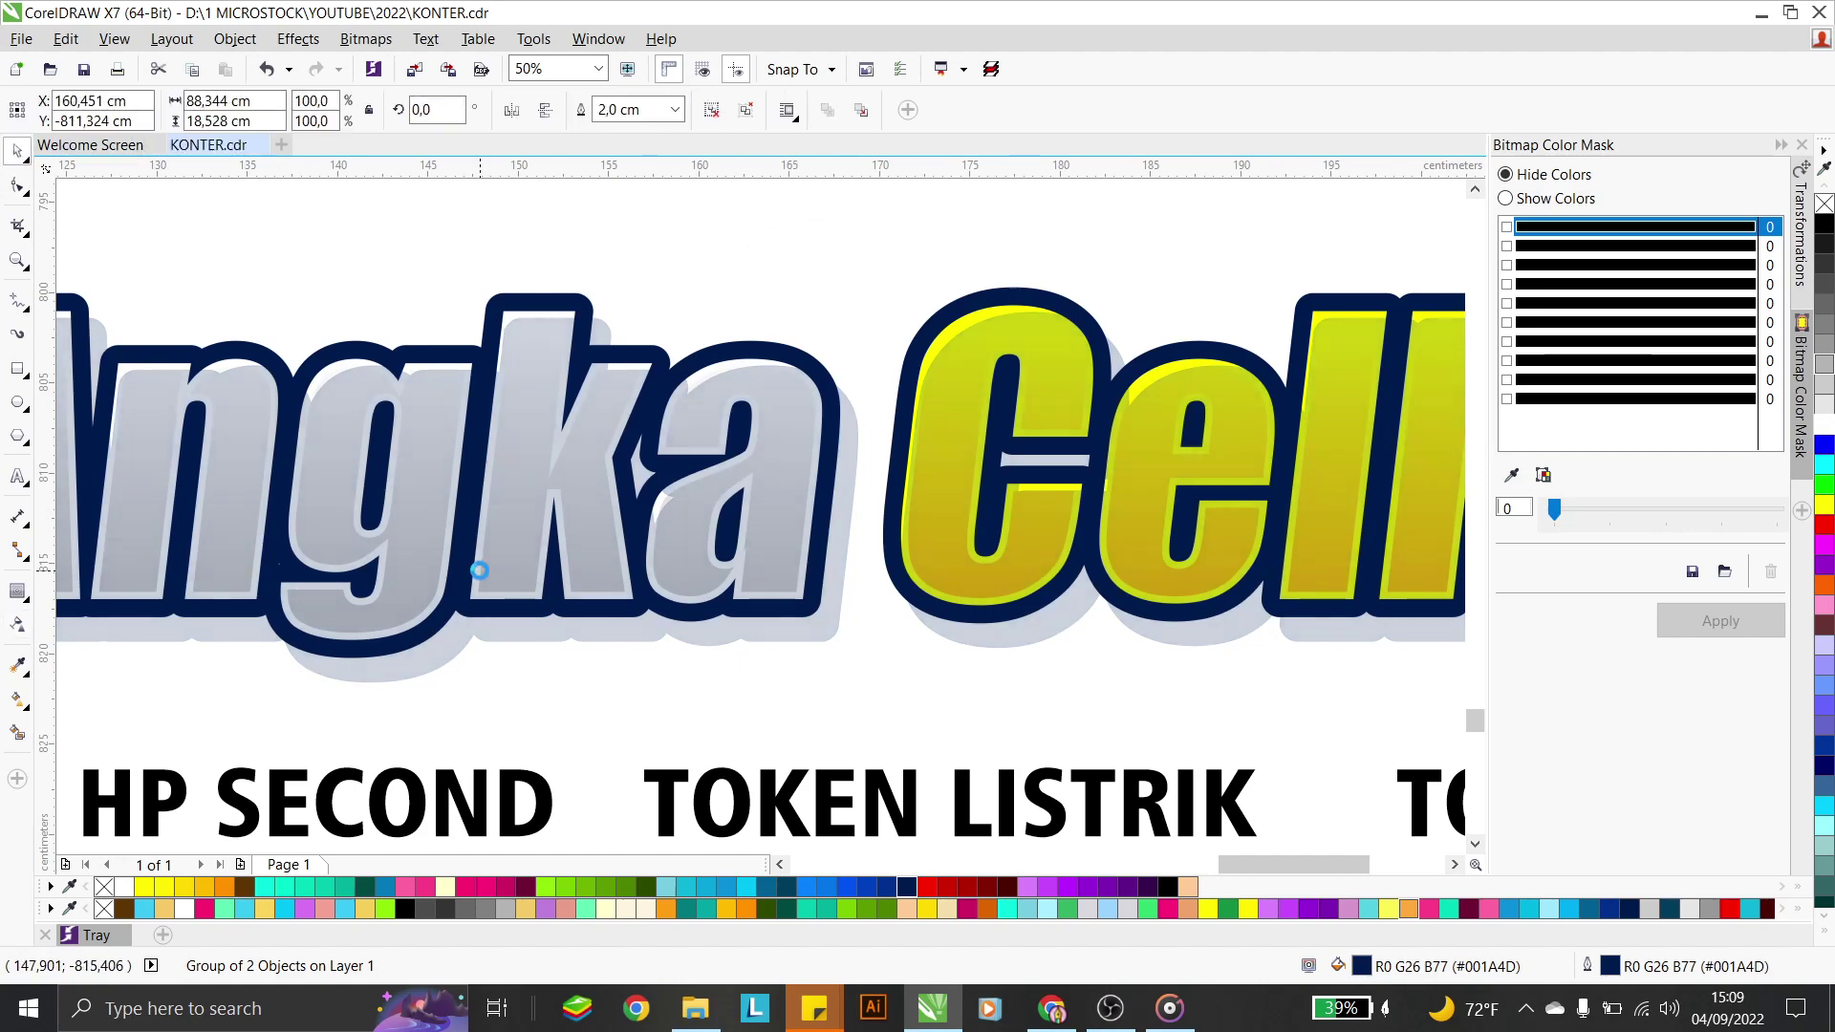
pyautogui.scroll(-2, 799, 557)
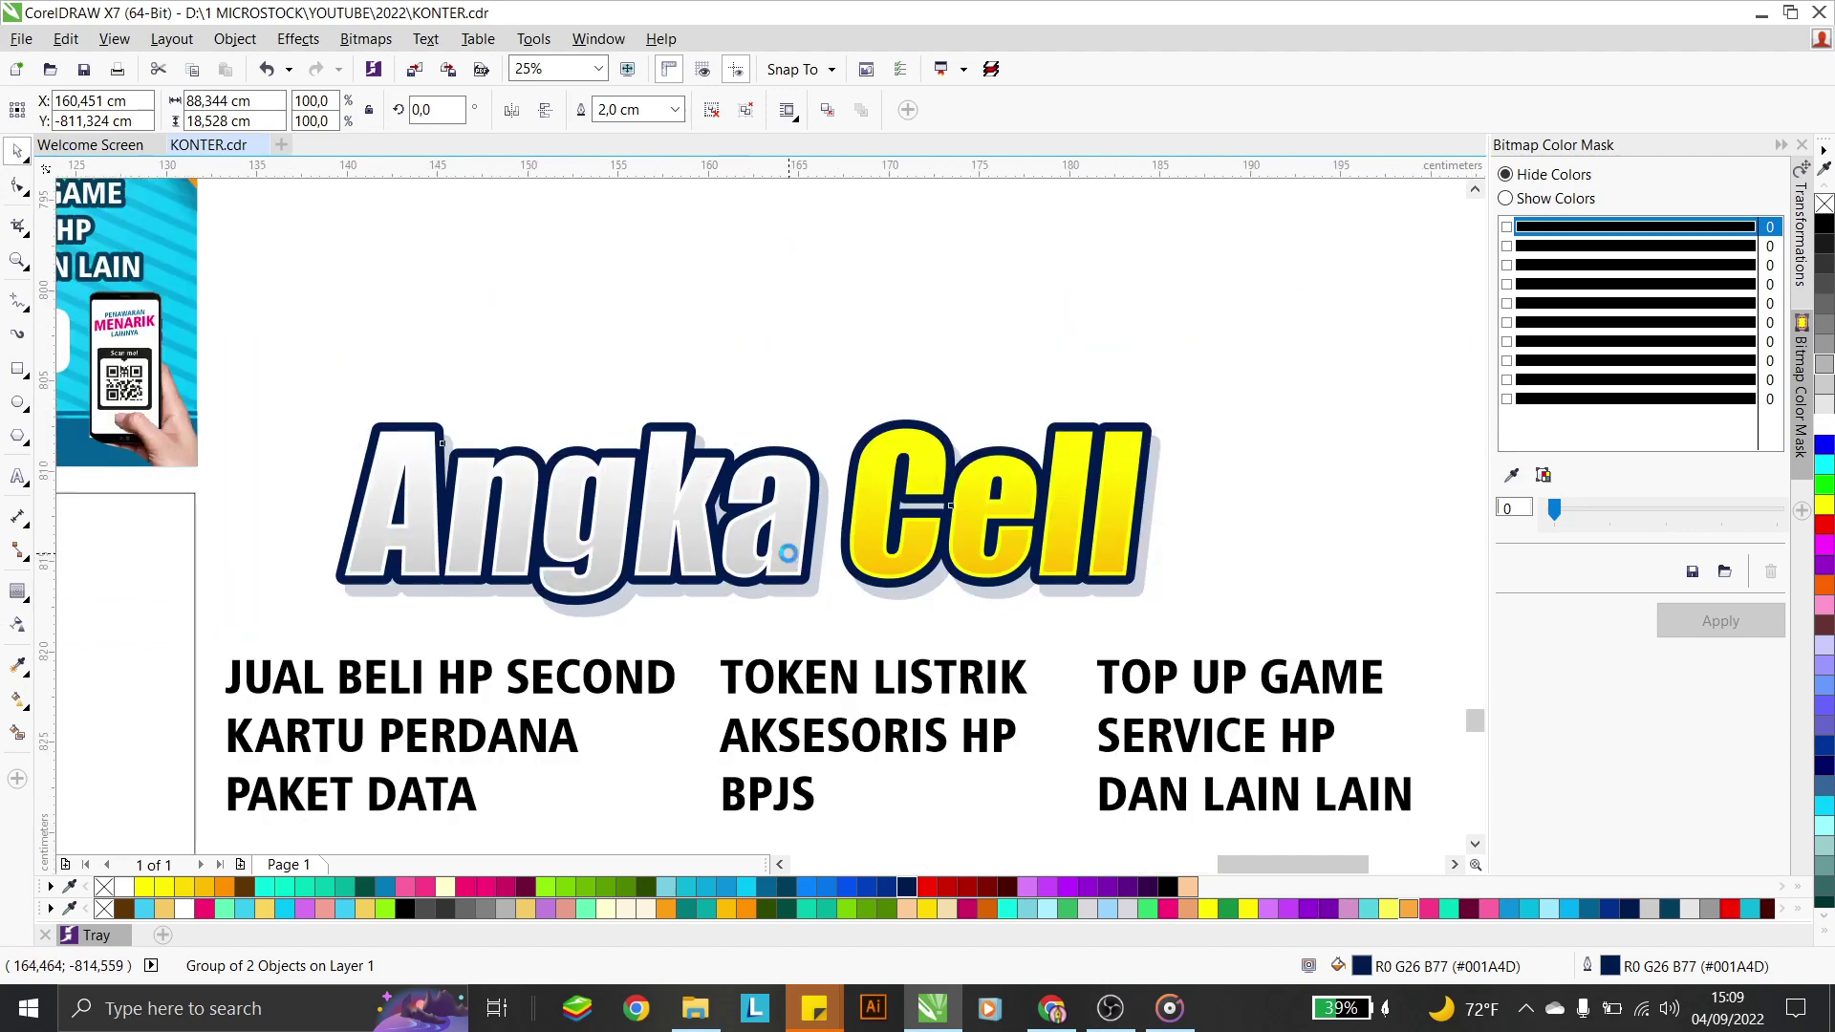
# Shift the transparent navy shadow group about 0.4 cm left and 0.9 cm up, closer behind the title
pyautogui.scroll(2, 788, 562)
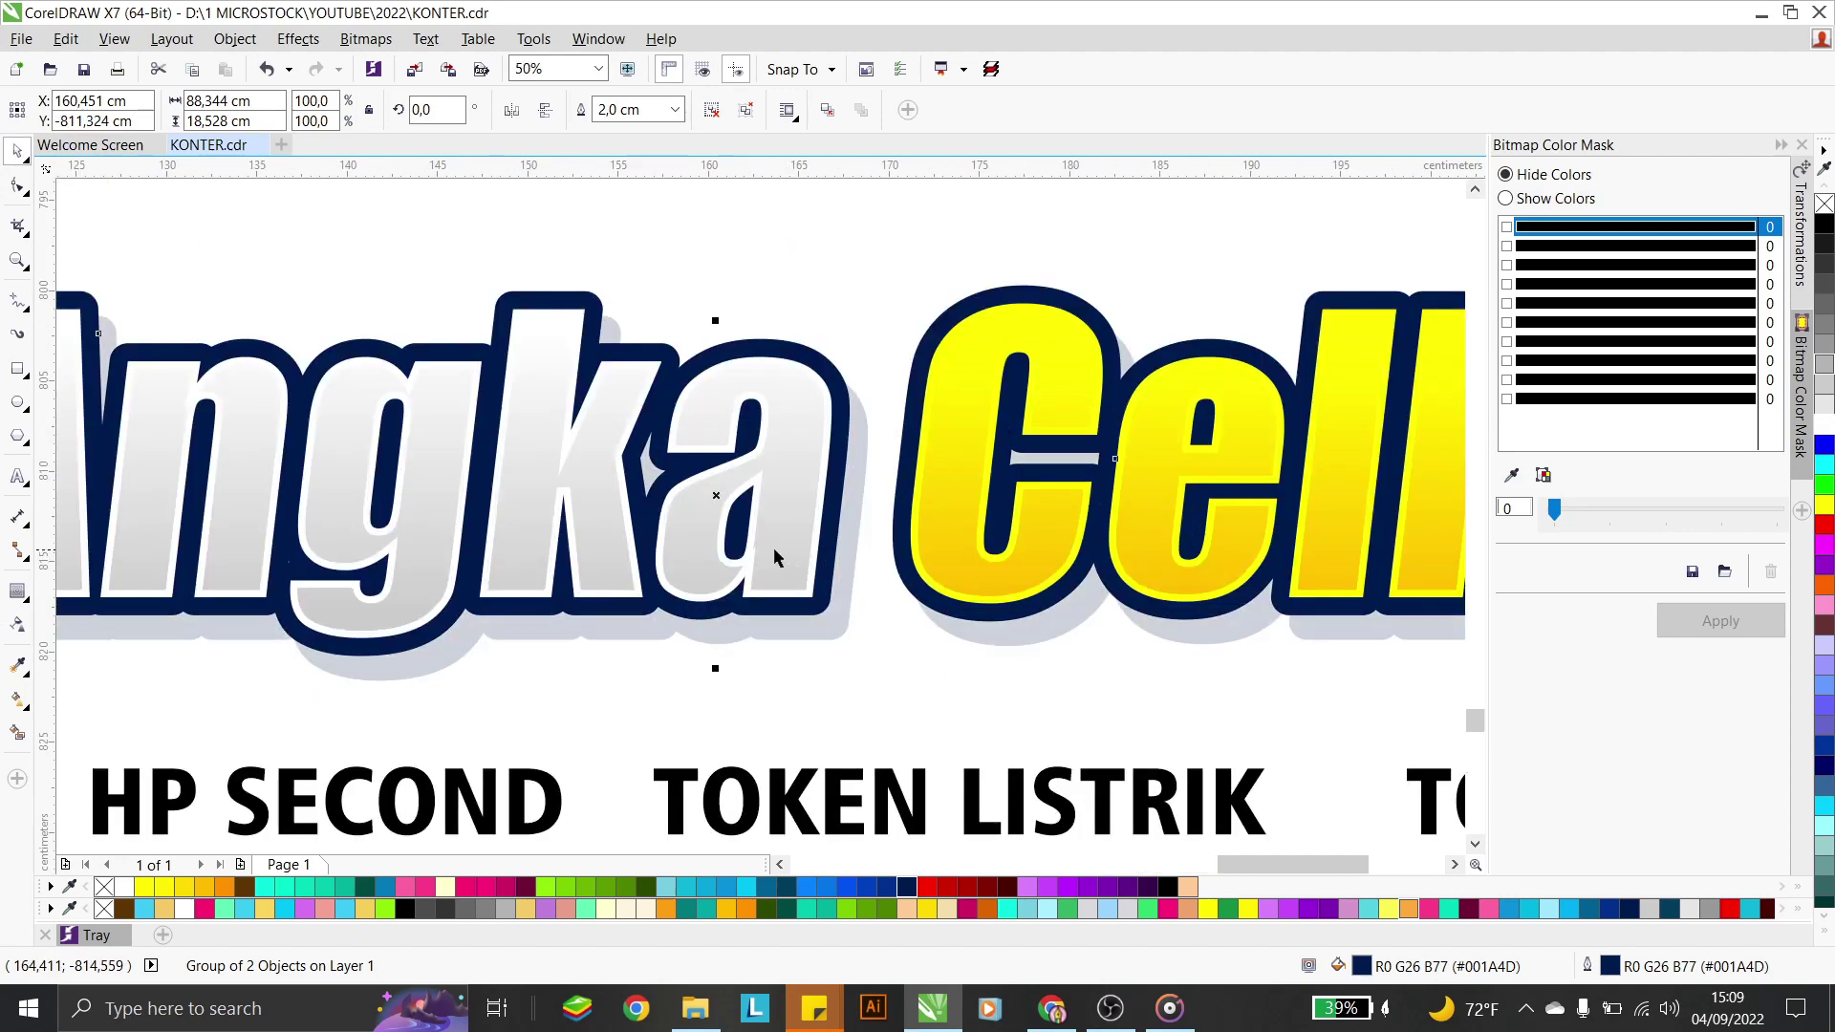
pyautogui.scroll(2, 719, 469)
pyautogui.moveTo(720, 458); pyautogui.dragTo(708, 439)
pyautogui.scroll(-4, 708, 443)
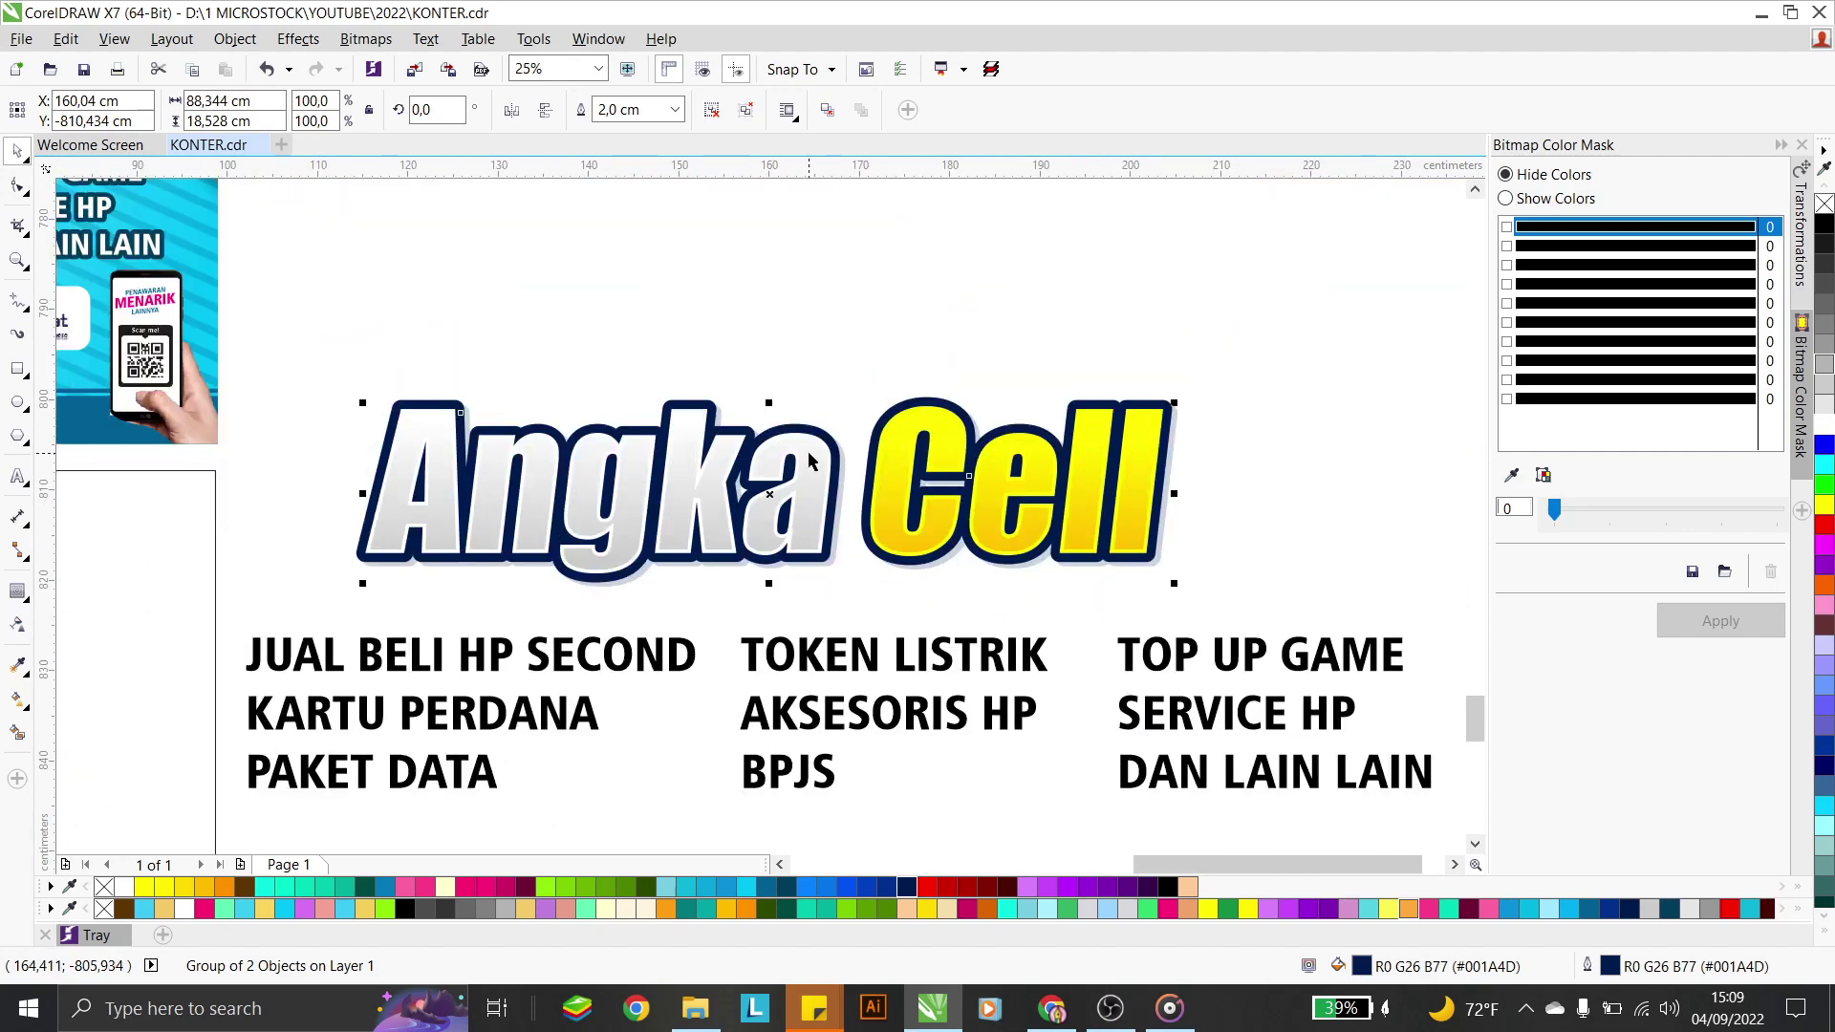
pyautogui.scroll(-2, 817, 449)
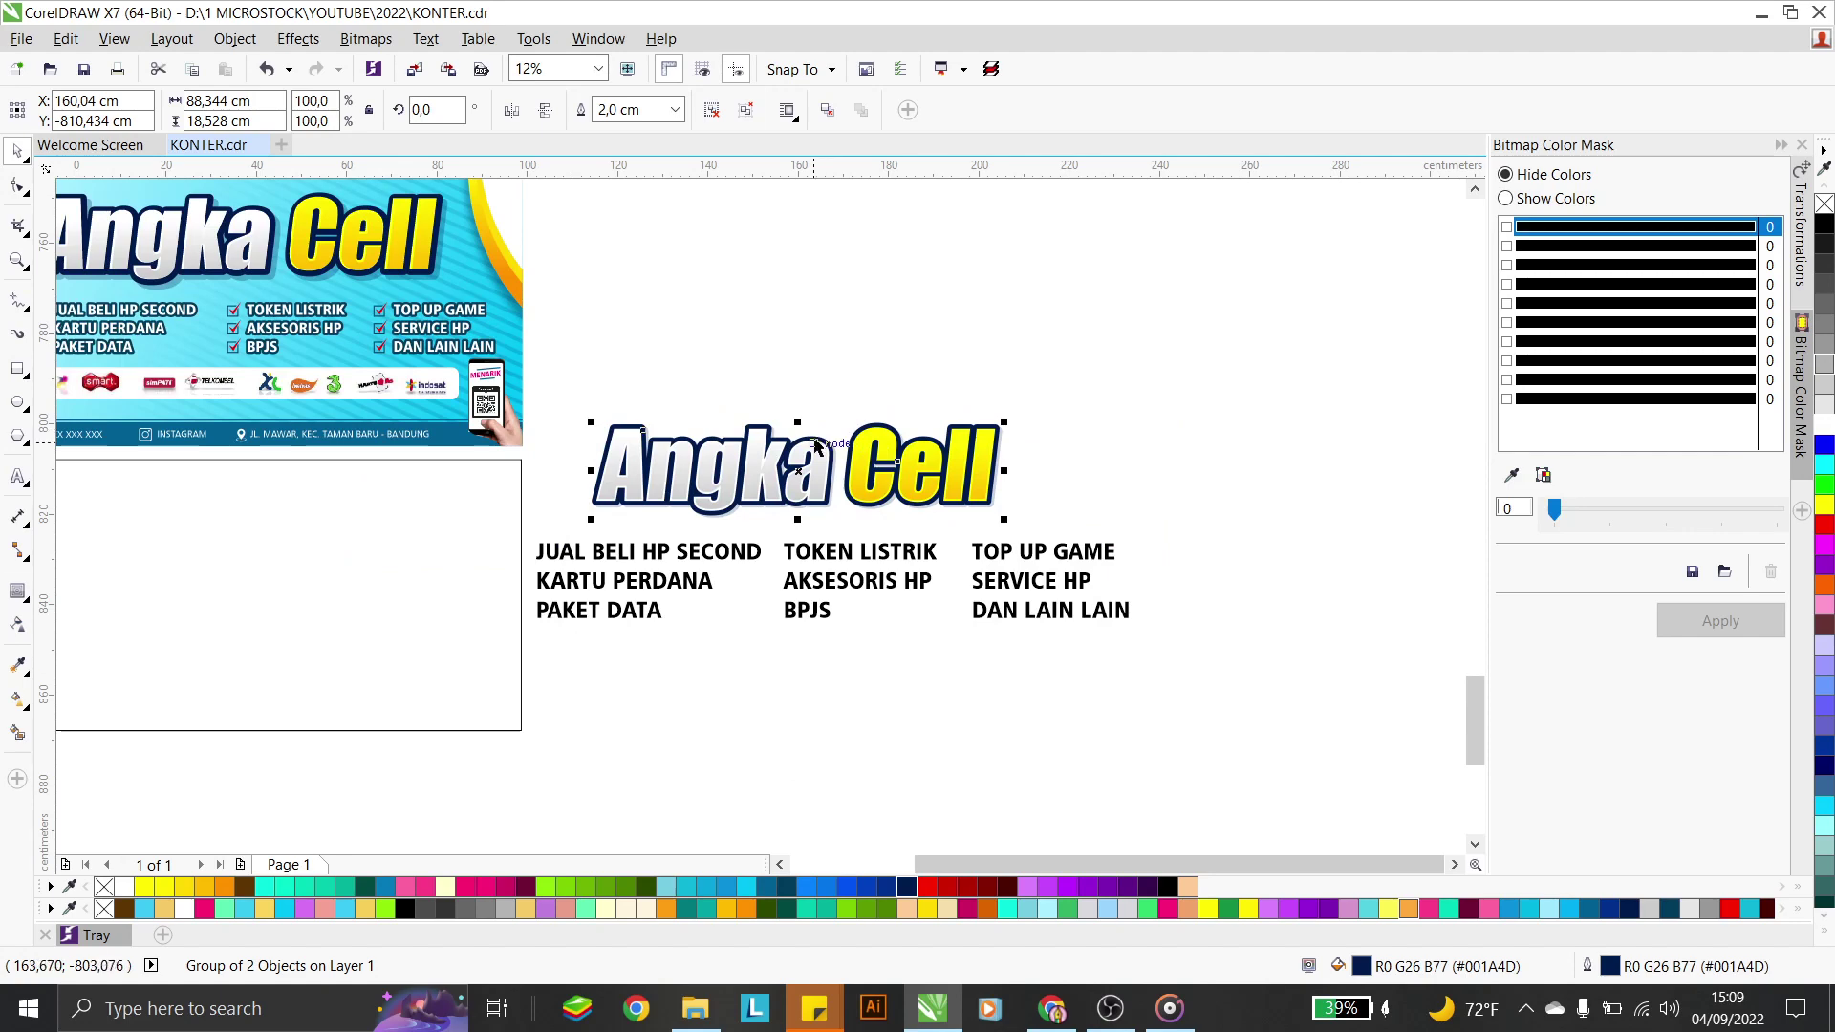
# Fine-tune the navy shadow group's position by moving it about 0.2 cm right and 0.1 cm down
pyautogui.click(835, 301)
pyautogui.scroll(4, 779, 478)
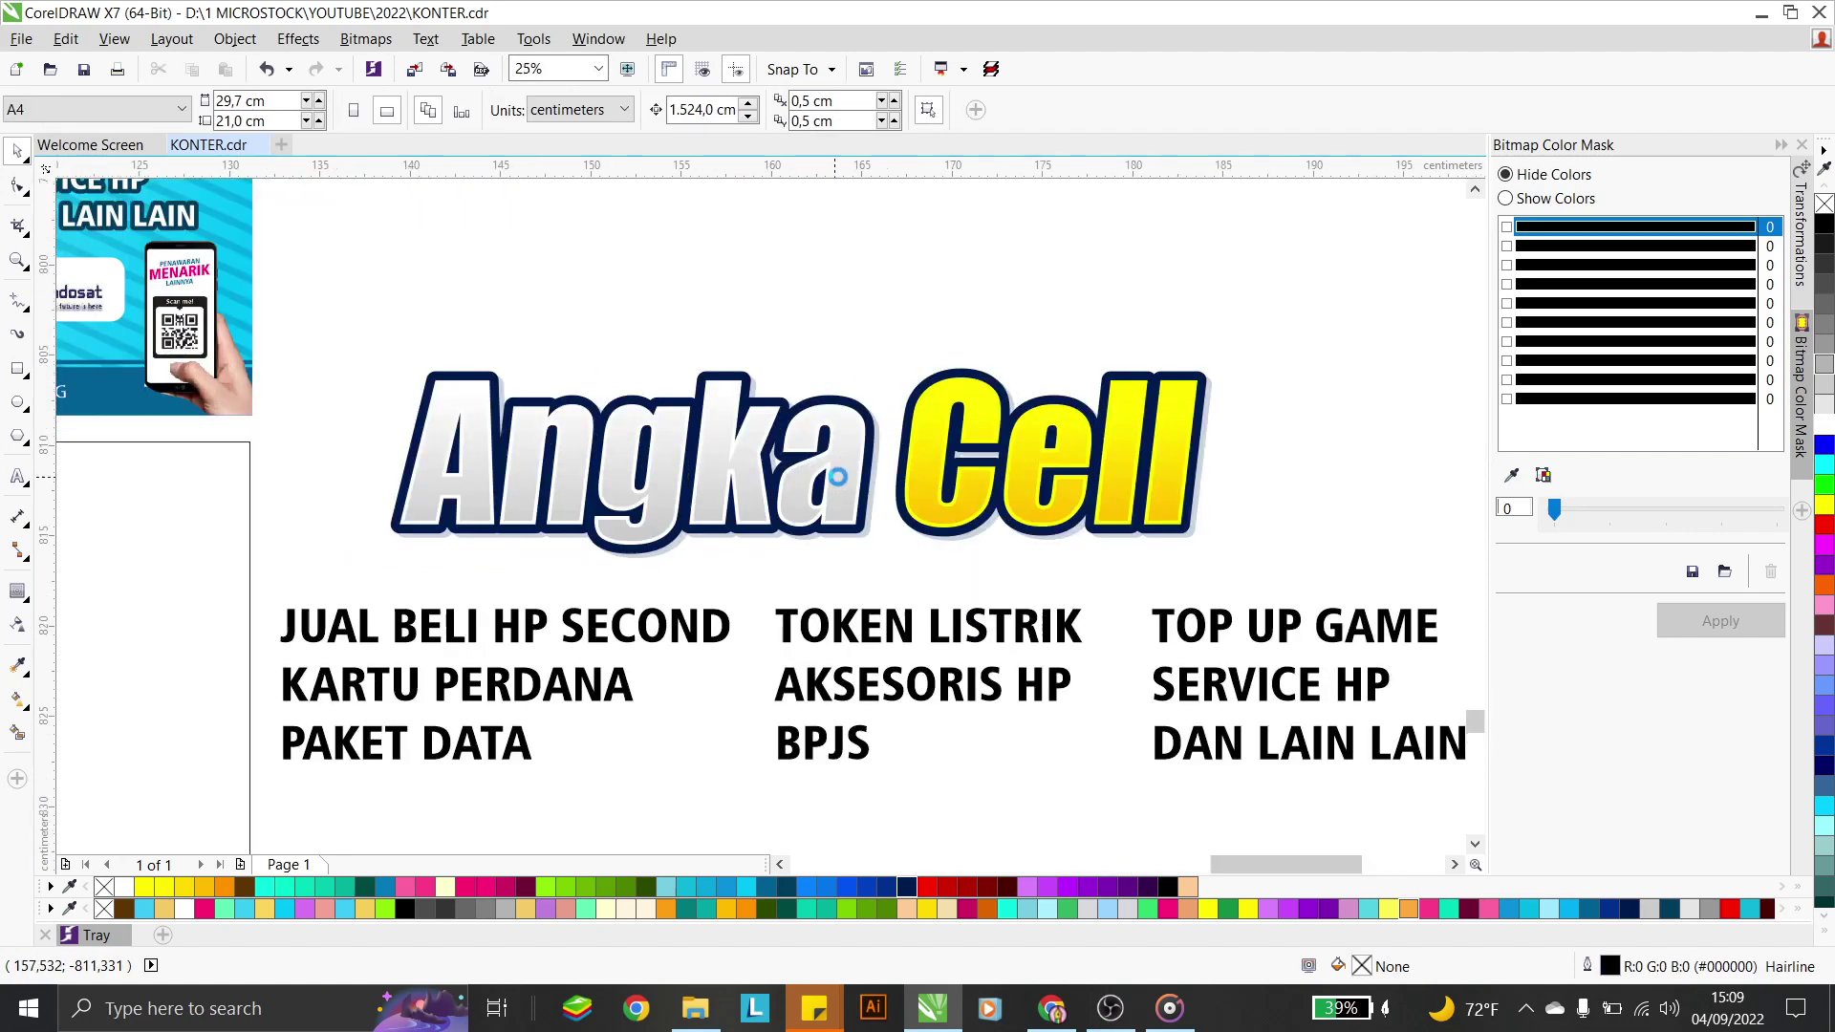
pyautogui.click(919, 482)
pyautogui.scroll(4, 755, 450)
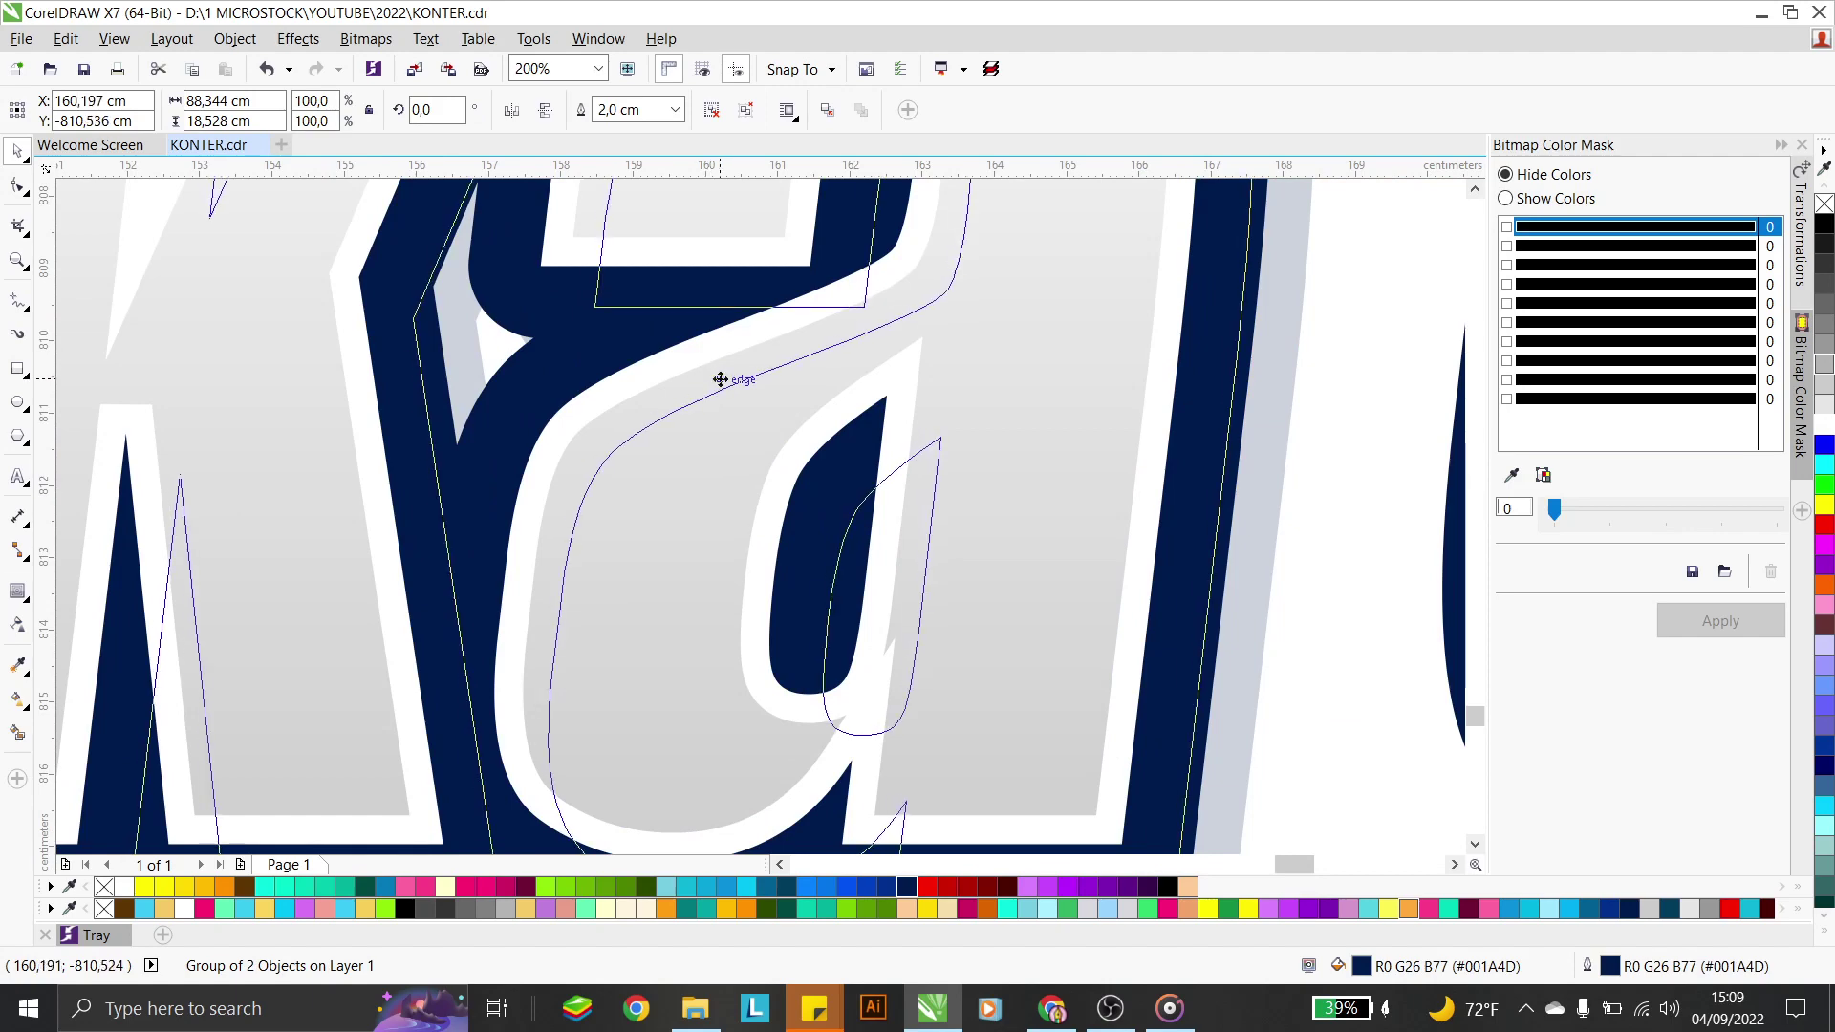
pyautogui.scroll(-6, 716, 368)
pyautogui.scroll(-2, 727, 361)
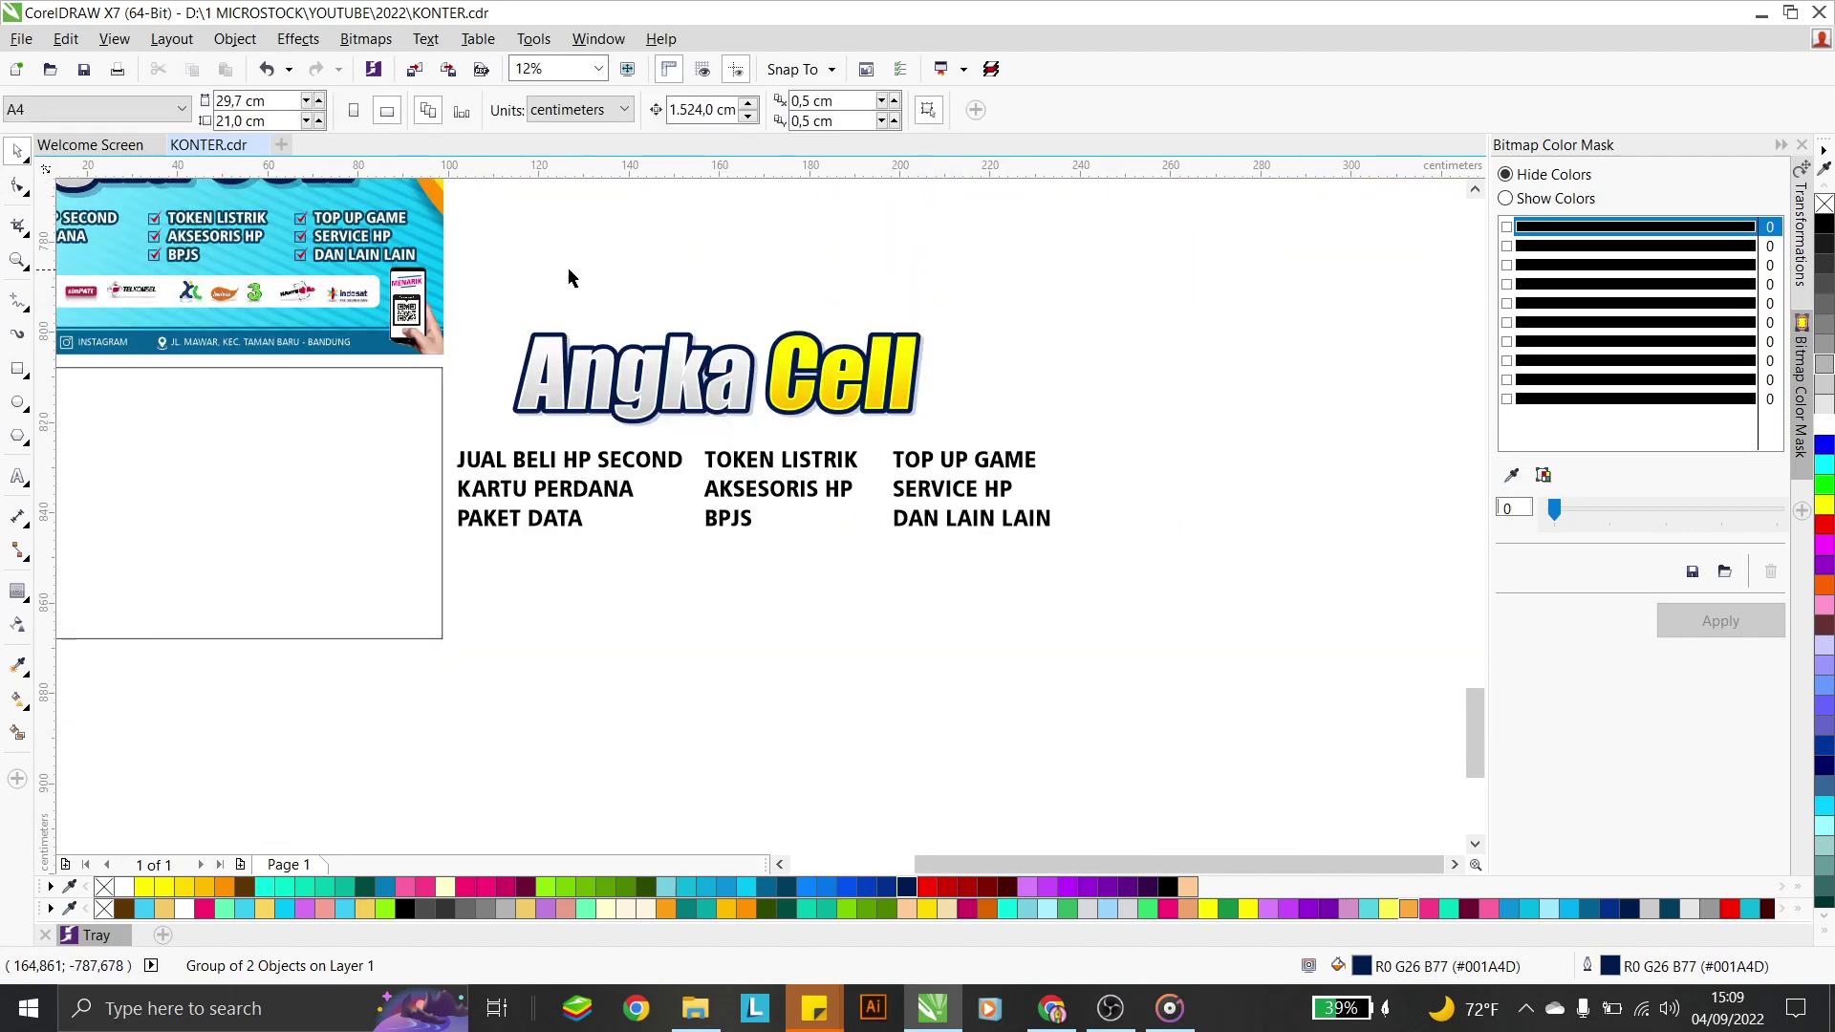
# Group all parts of the "Angka Cell" title, including its shadow, into one object
pyautogui.moveTo(499, 277); pyautogui.dragTo(967, 442)
pyautogui.hotkey('ctrl', 'g')
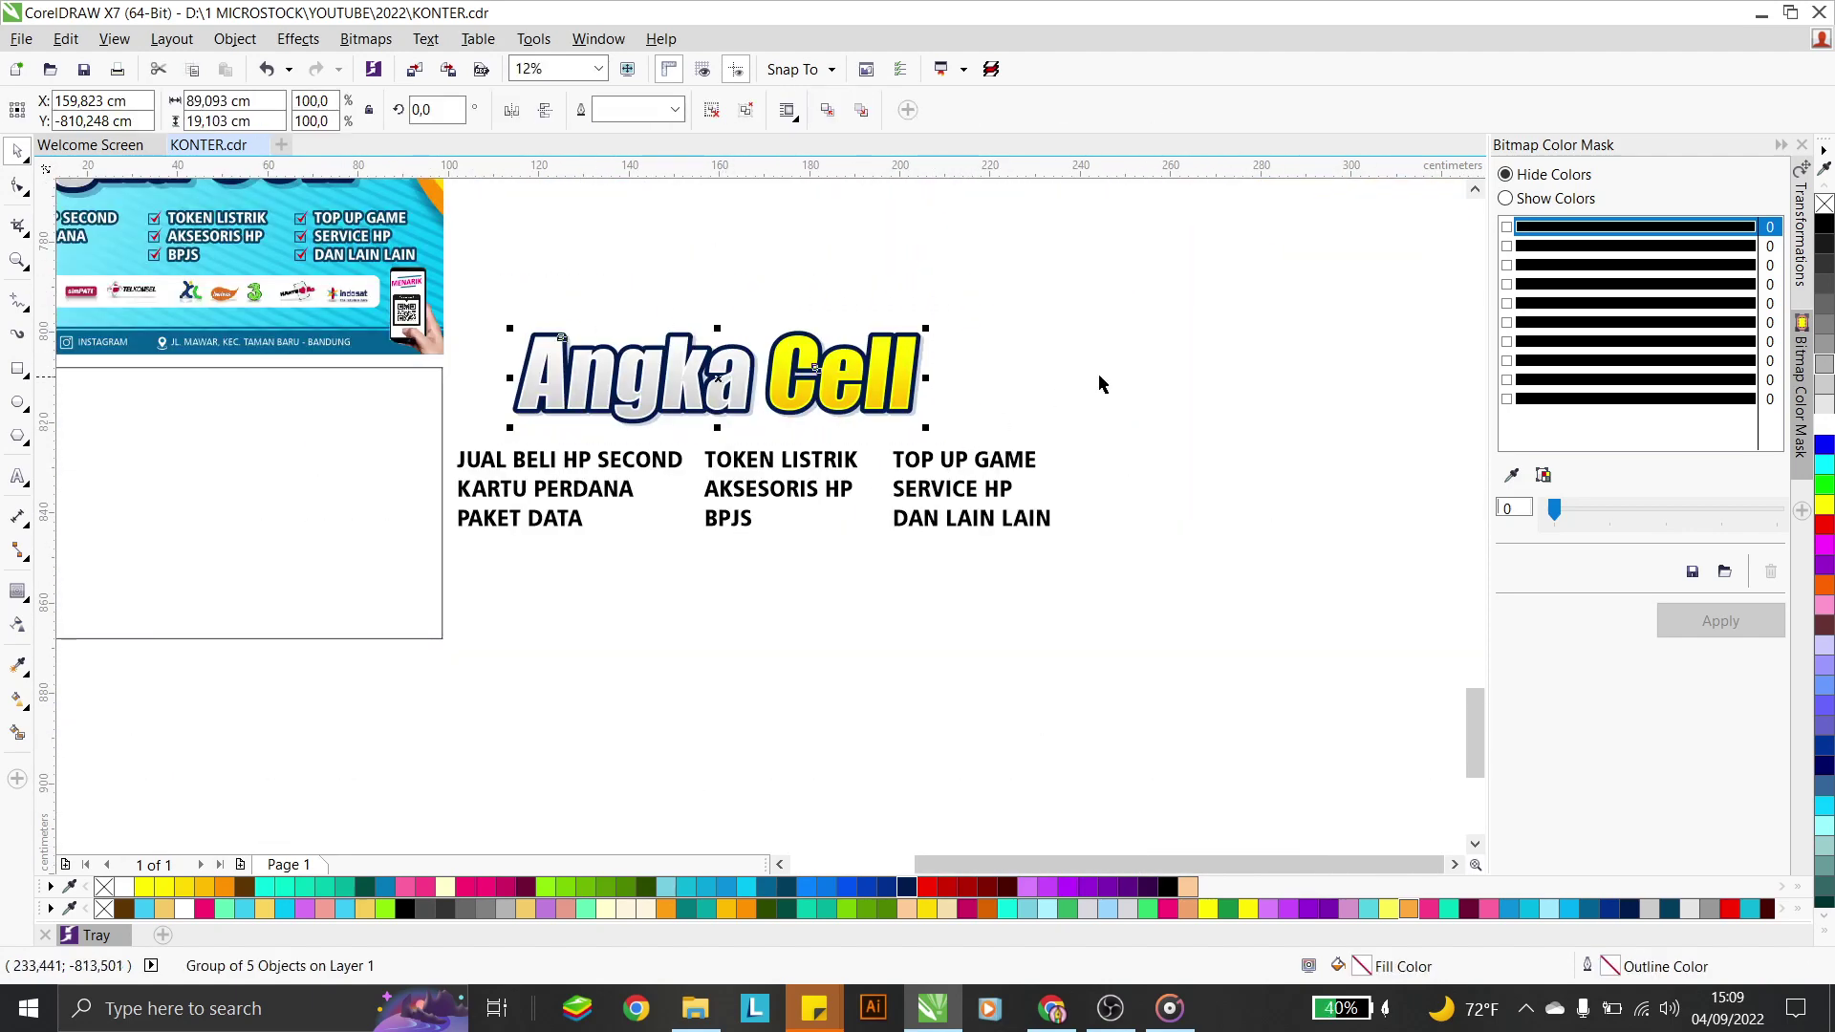
pyautogui.press('Escape')
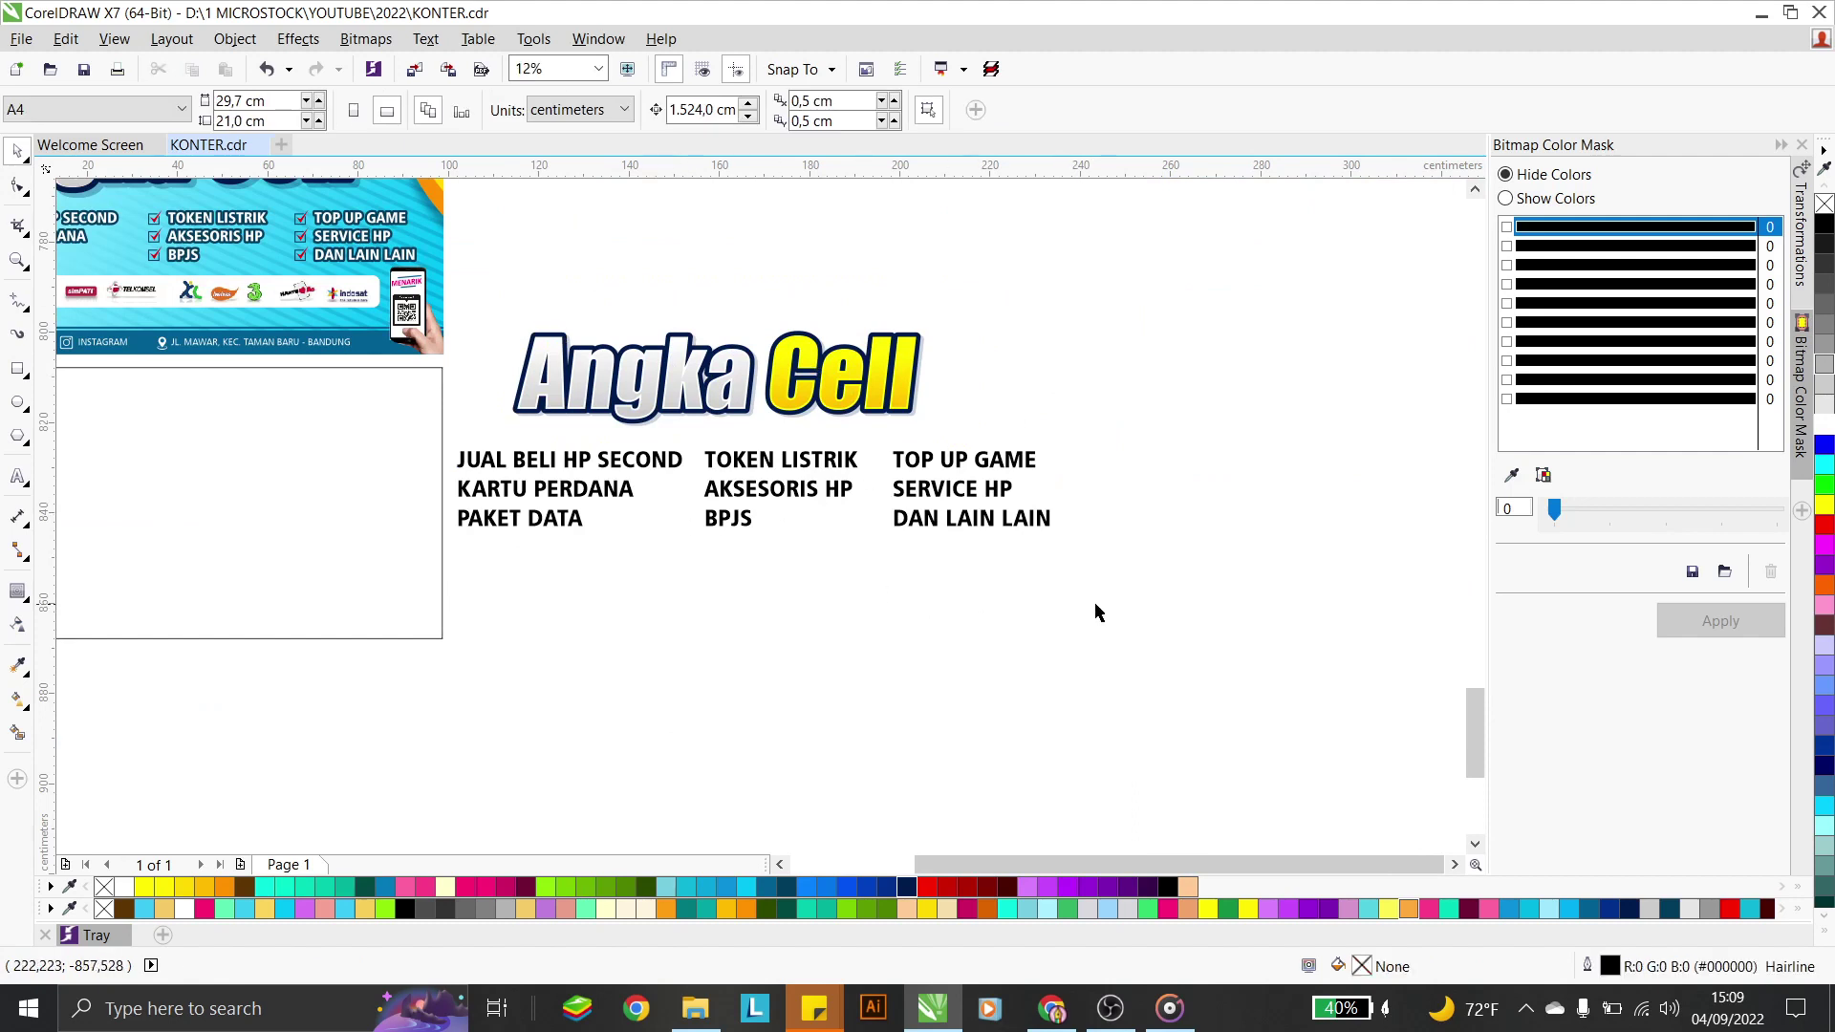
# Give the three service text columns a white fill and a navy (#001A4D) outline
pyautogui.moveTo(1104, 608); pyautogui.dragTo(448, 423)
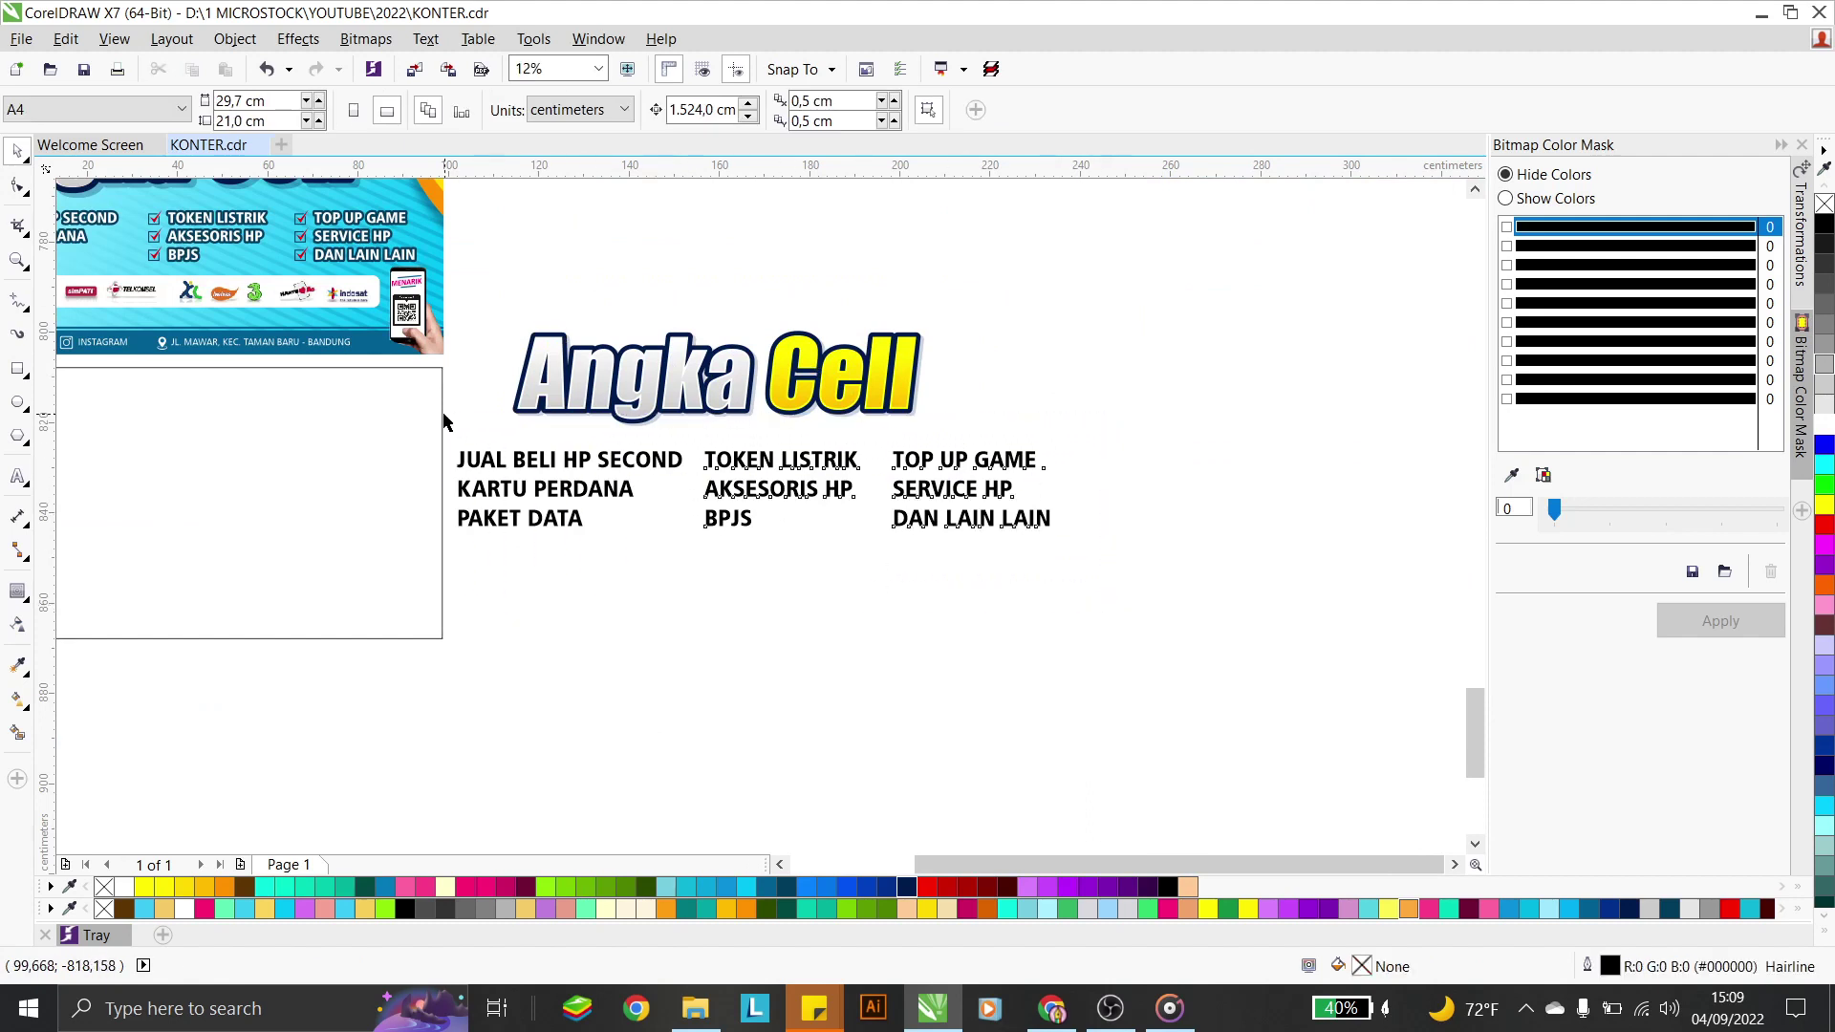
pyautogui.click(124, 887)
pyautogui.scroll(2, 776, 413)
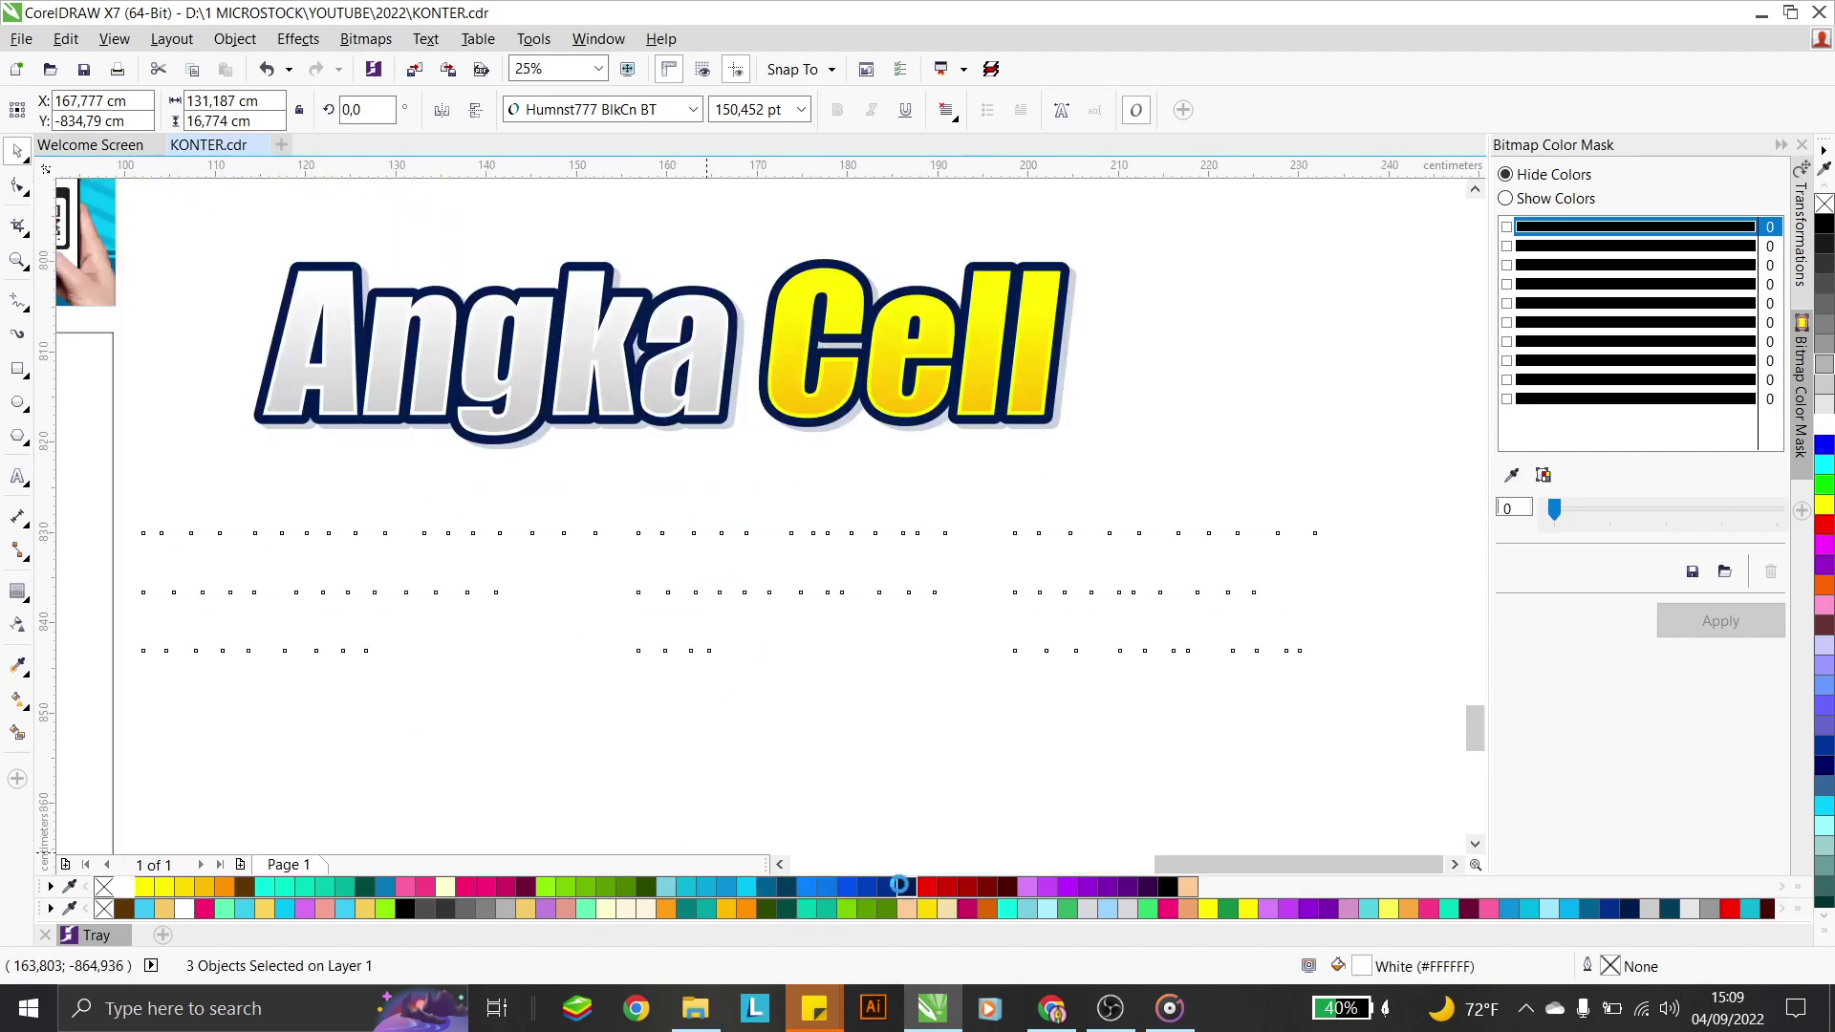
pyautogui.rightClick(898, 885)
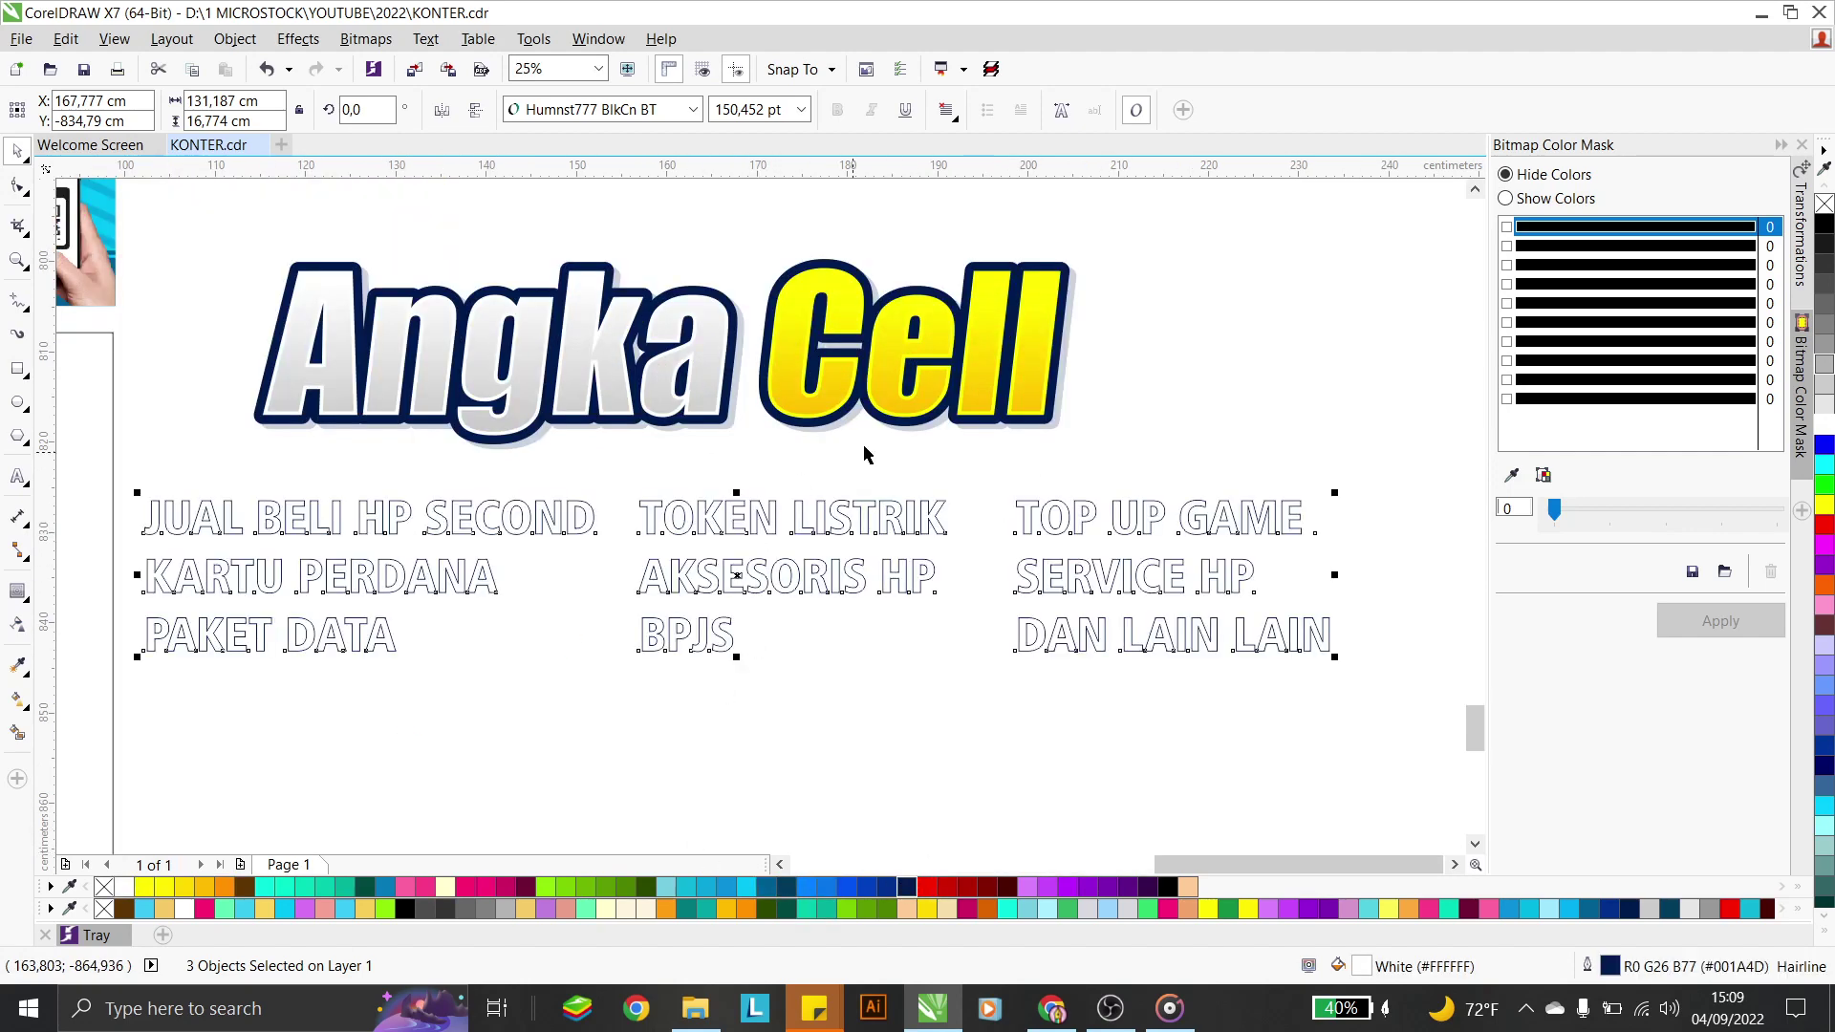
# Set the text columns' outline to 1.0 cm with rounded corners, placed behind the fill and scaling with the object
pyautogui.doubleClick(1608, 968)
pyautogui.doubleClick(726, 335)
pyautogui.write('1')
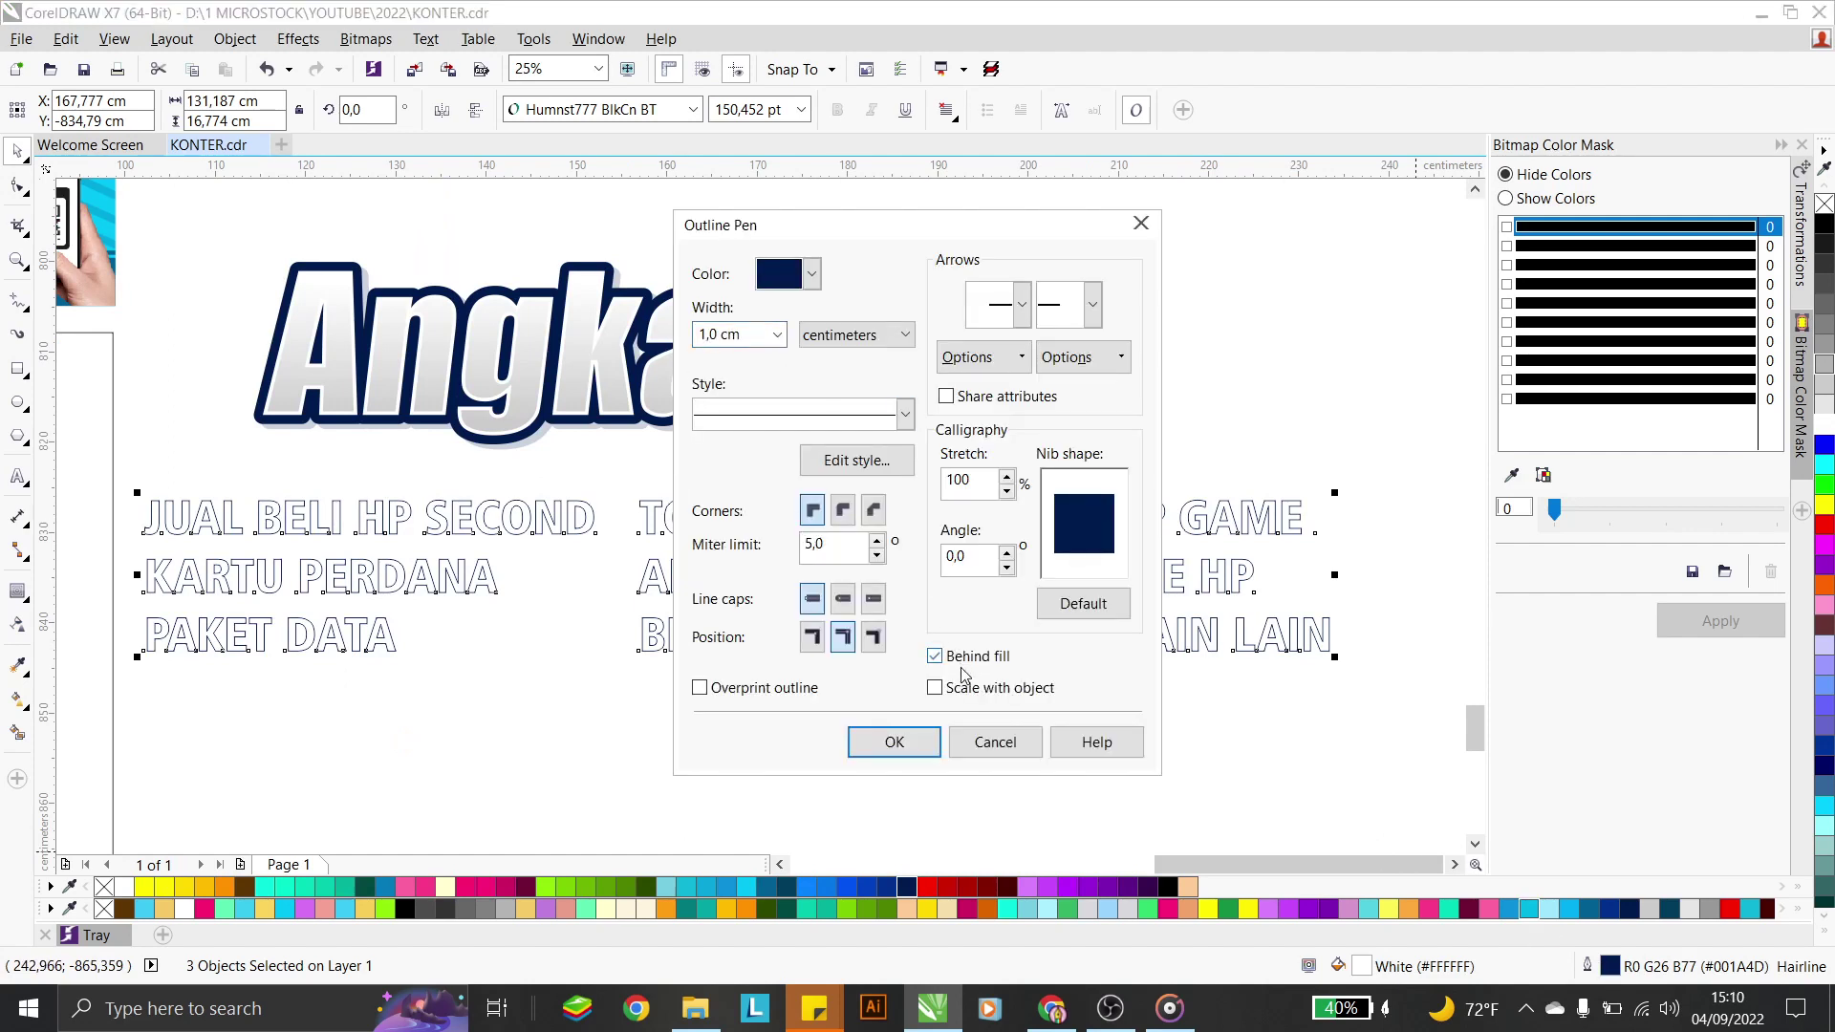
pyautogui.click(843, 510)
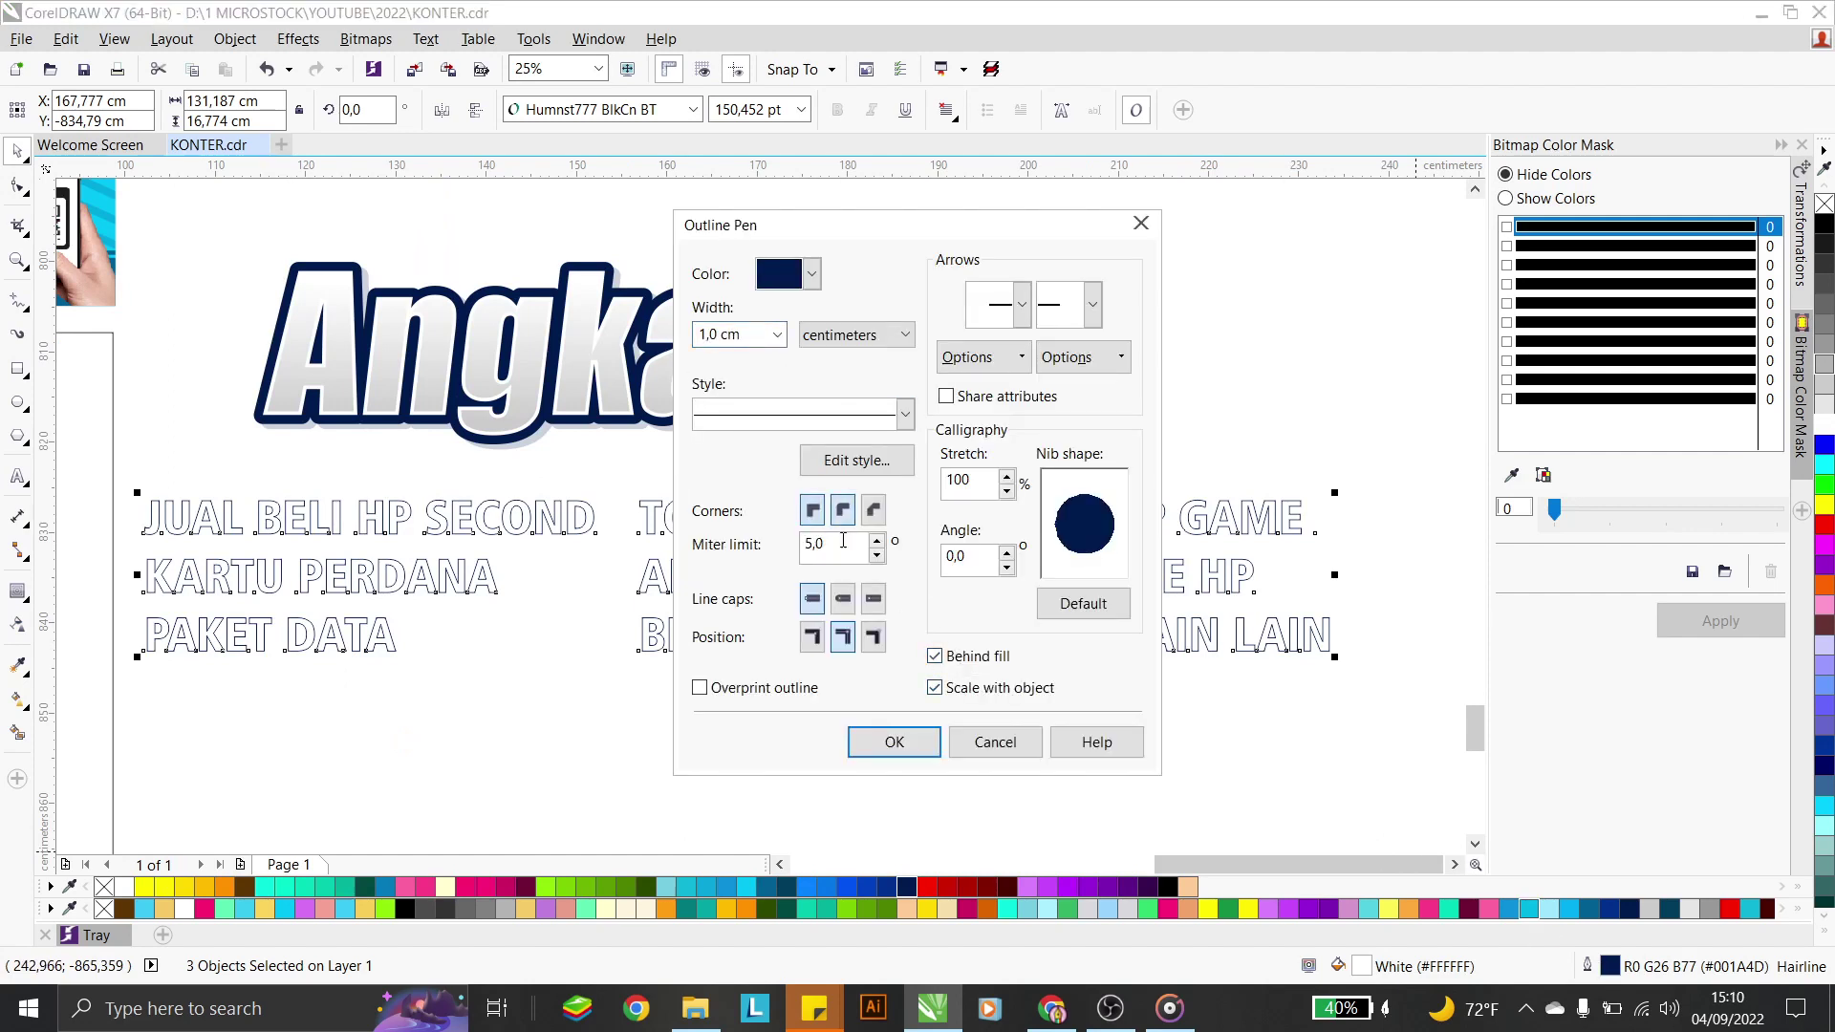
pyautogui.click(893, 742)
pyautogui.click(902, 730)
pyautogui.scroll(-2, 915, 667)
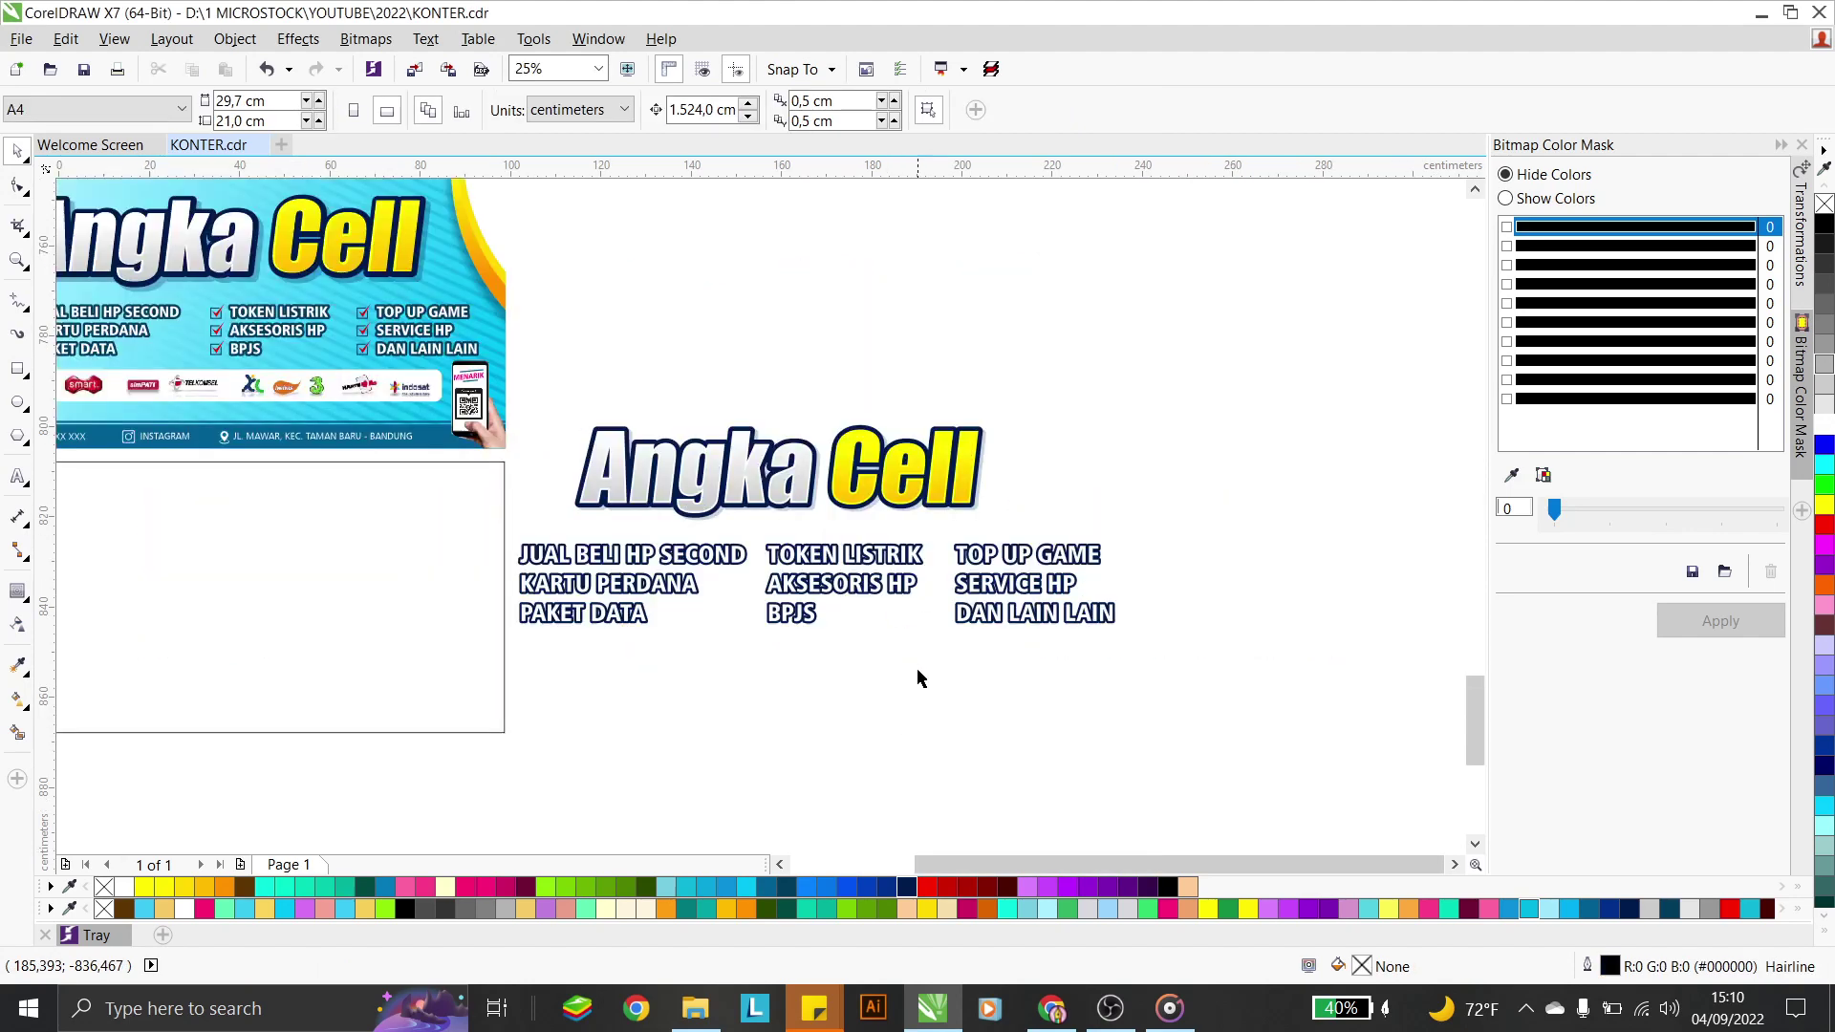
# Move the three service text columns together into the lower half of the empty banner rectangle
pyautogui.moveTo(840, 567); pyautogui.dragTo(455, 507)
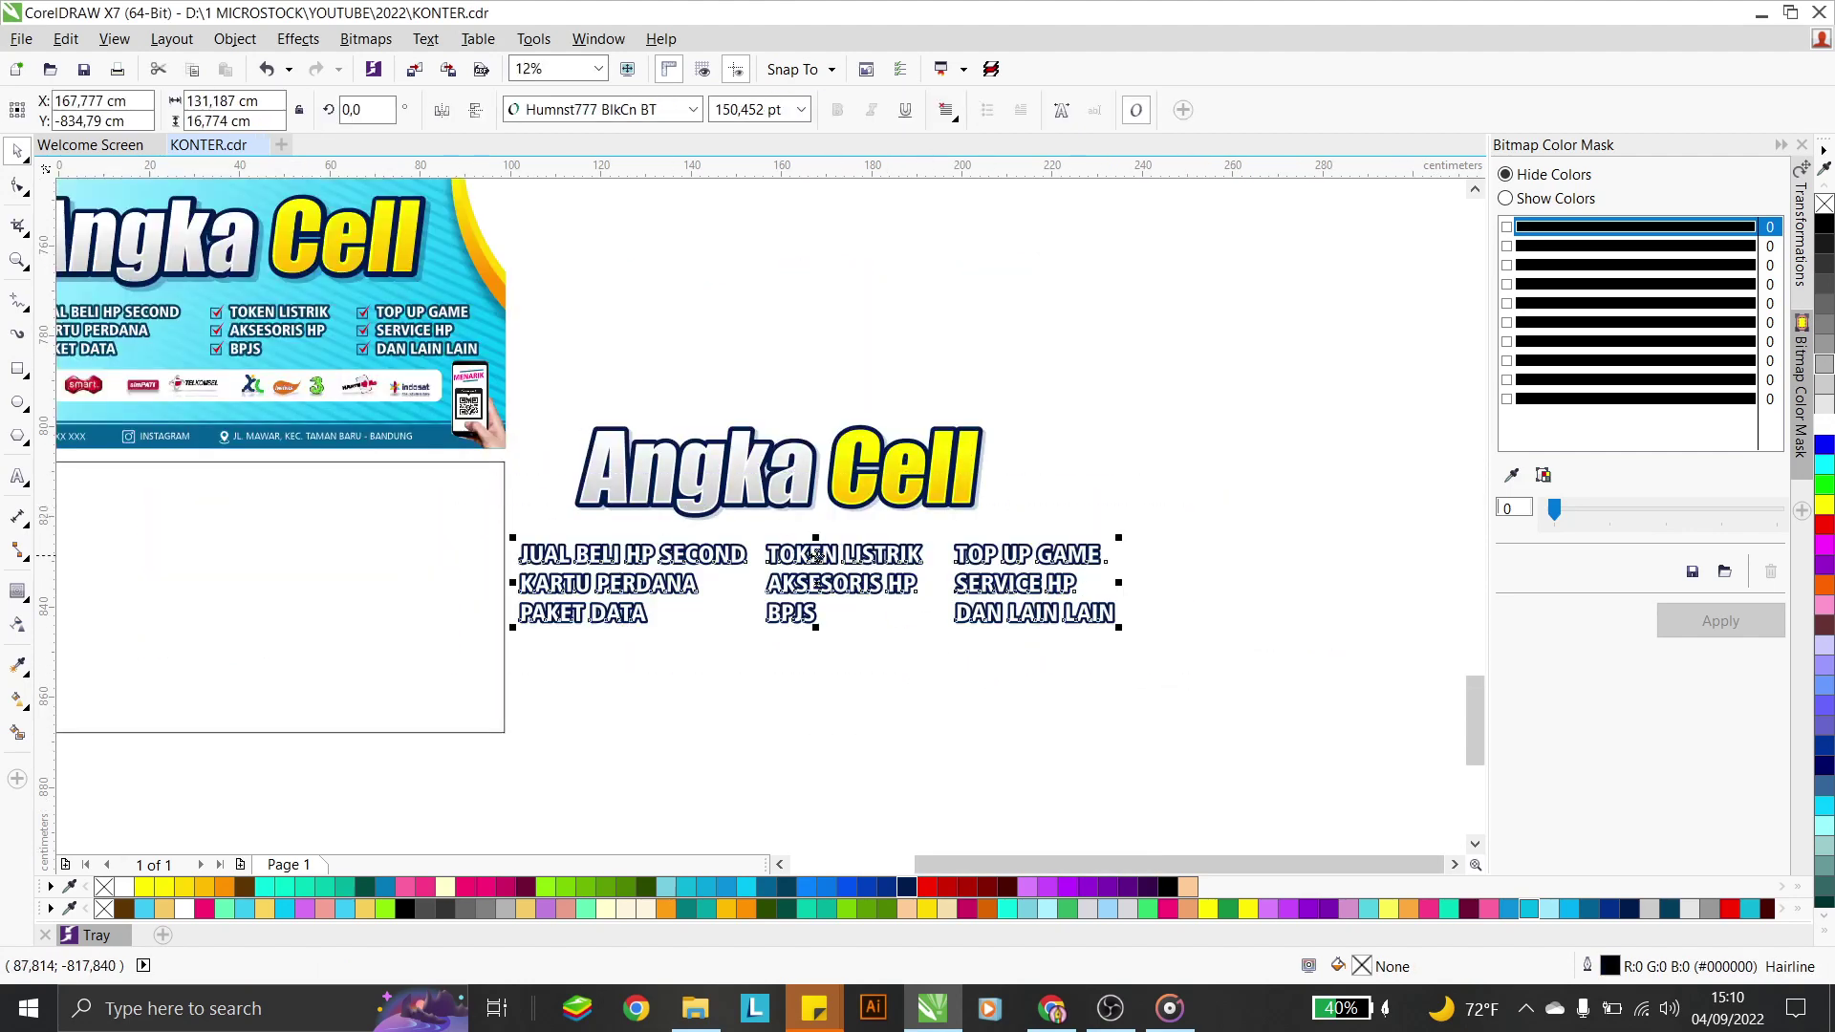
pyautogui.scroll(-1, 833, 602)
pyautogui.moveTo(828, 565); pyautogui.dragTo(520, 577)
# Move the grouped "Angka Cell" title into the new rectangle, above the service text columns
pyautogui.moveTo(979, 564); pyautogui.dragTo(701, 455)
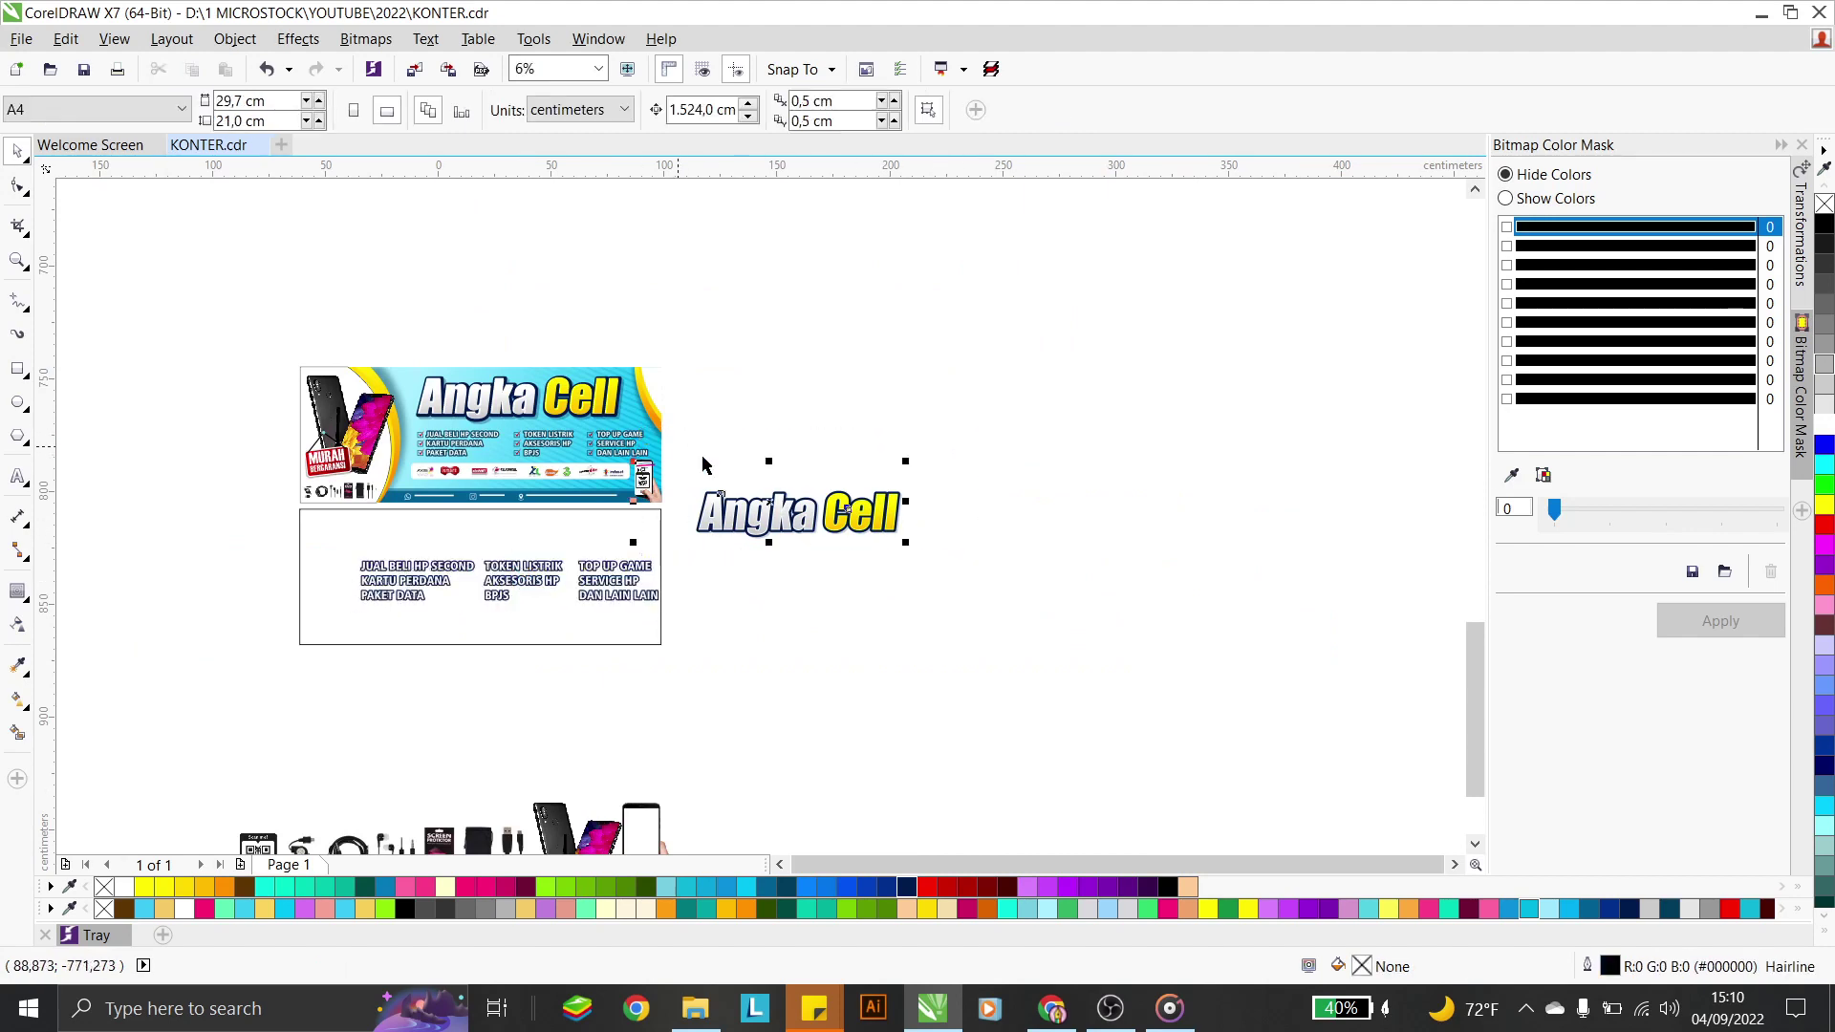
pyautogui.click(932, 564)
pyautogui.moveTo(932, 564); pyautogui.dragTo(679, 474)
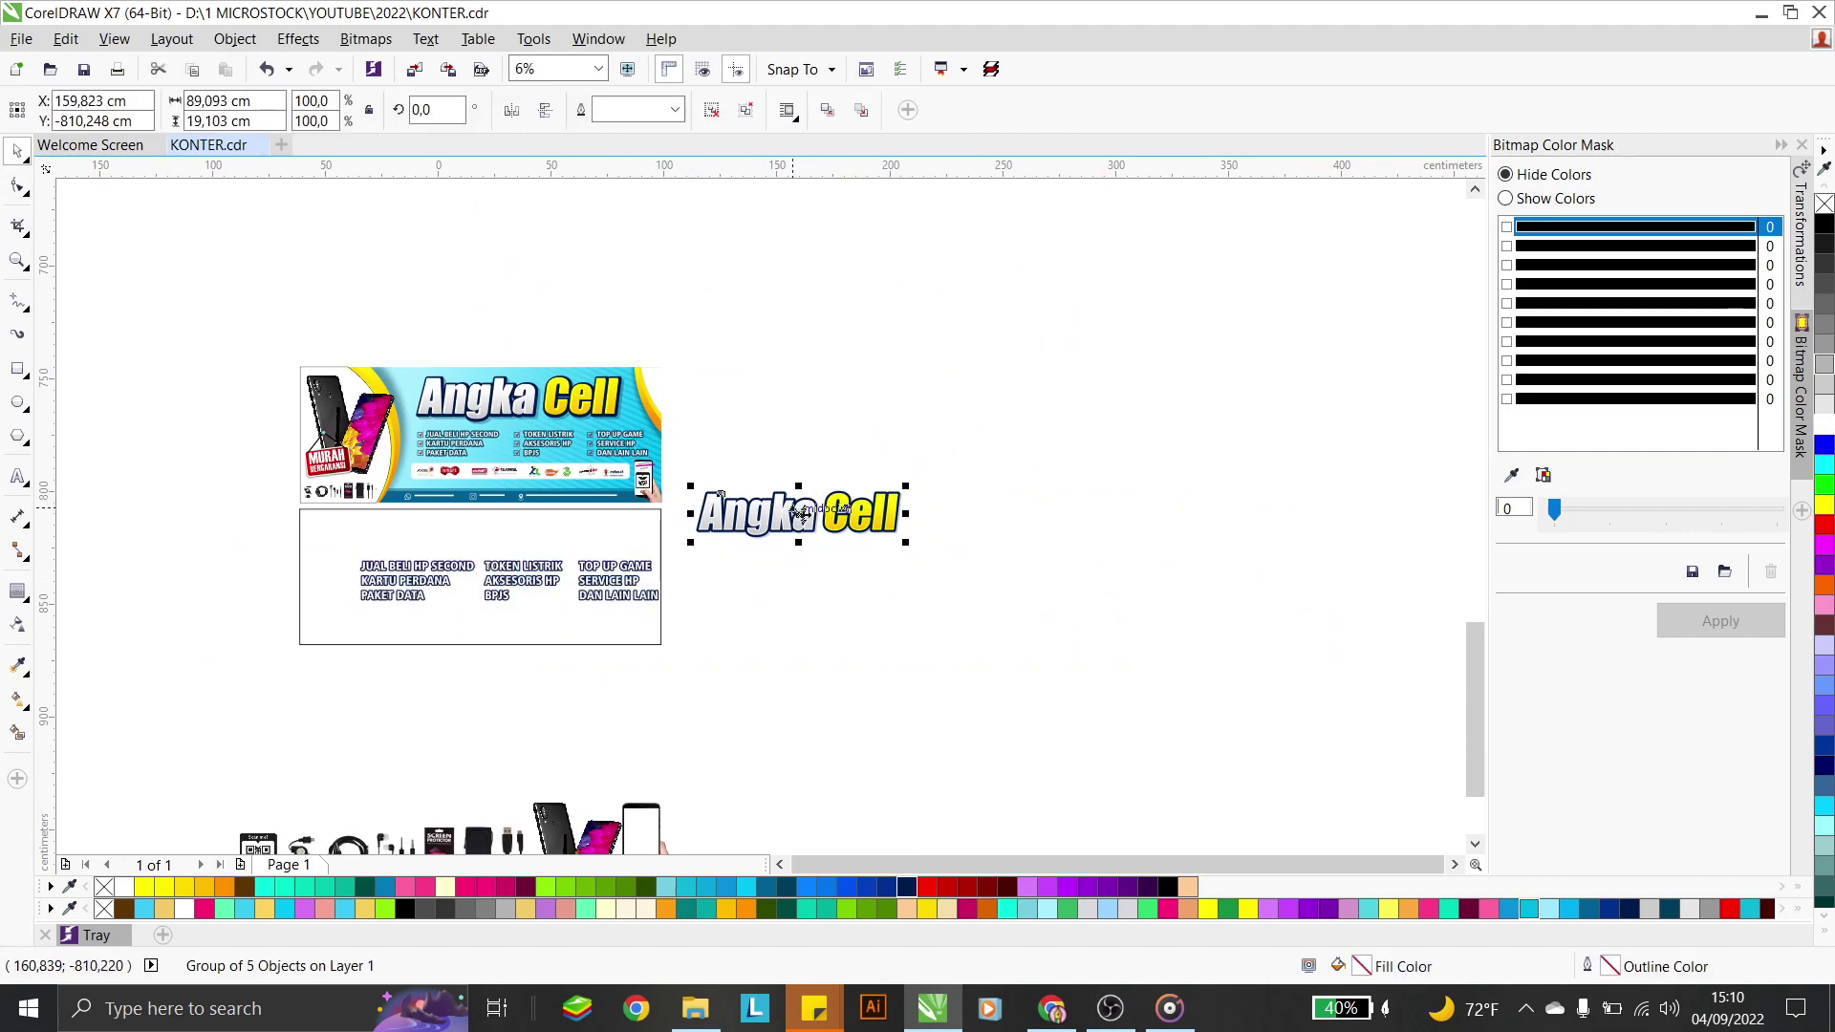
pyautogui.moveTo(801, 514); pyautogui.dragTo(516, 537)
# Shrink the three service text columns slightly and space them out beneath the title inside the rectangle
pyautogui.moveTo(801, 631); pyautogui.dragTo(352, 551)
pyautogui.scroll(2, 715, 530)
pyautogui.moveTo(715, 531); pyautogui.dragTo(663, 541)
pyautogui.moveTo(801, 625); pyautogui.dragTo(578, 555)
pyautogui.click(815, 570)
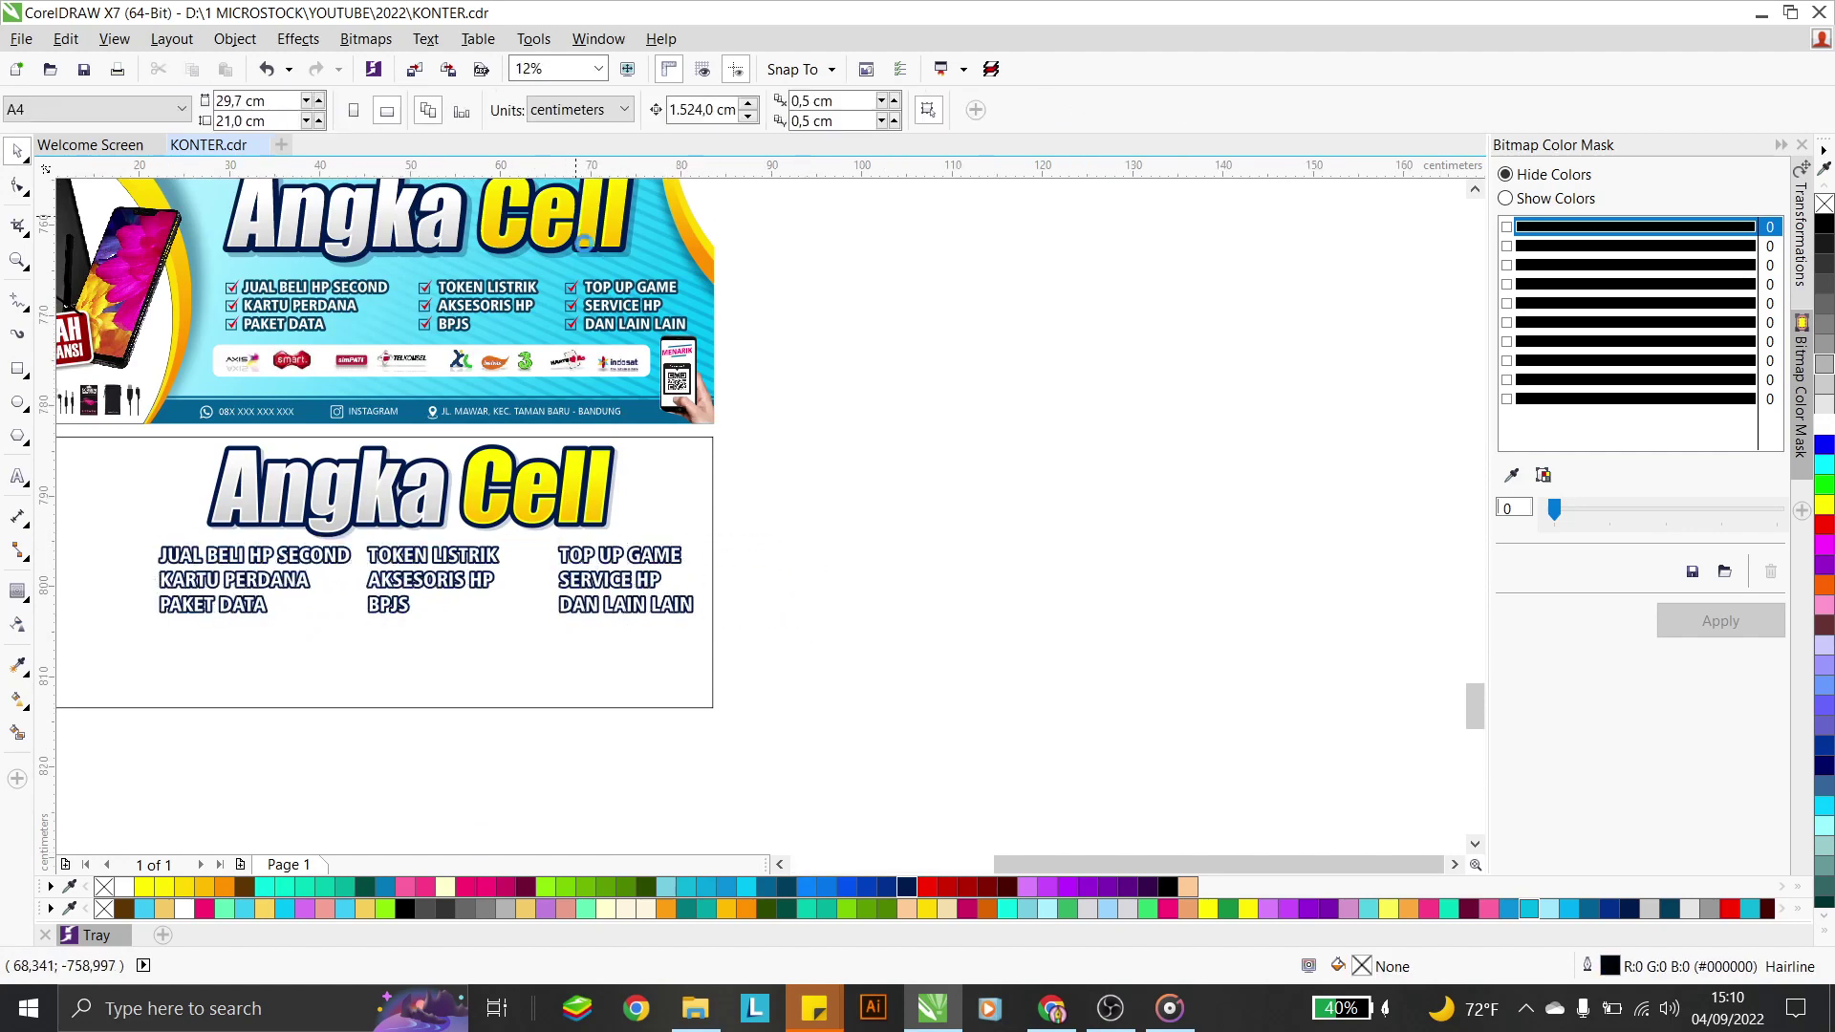
# Draw a square about 4.1 cm wide in the empty area beside the reference banner's service list
pyautogui.scroll(2, 577, 217)
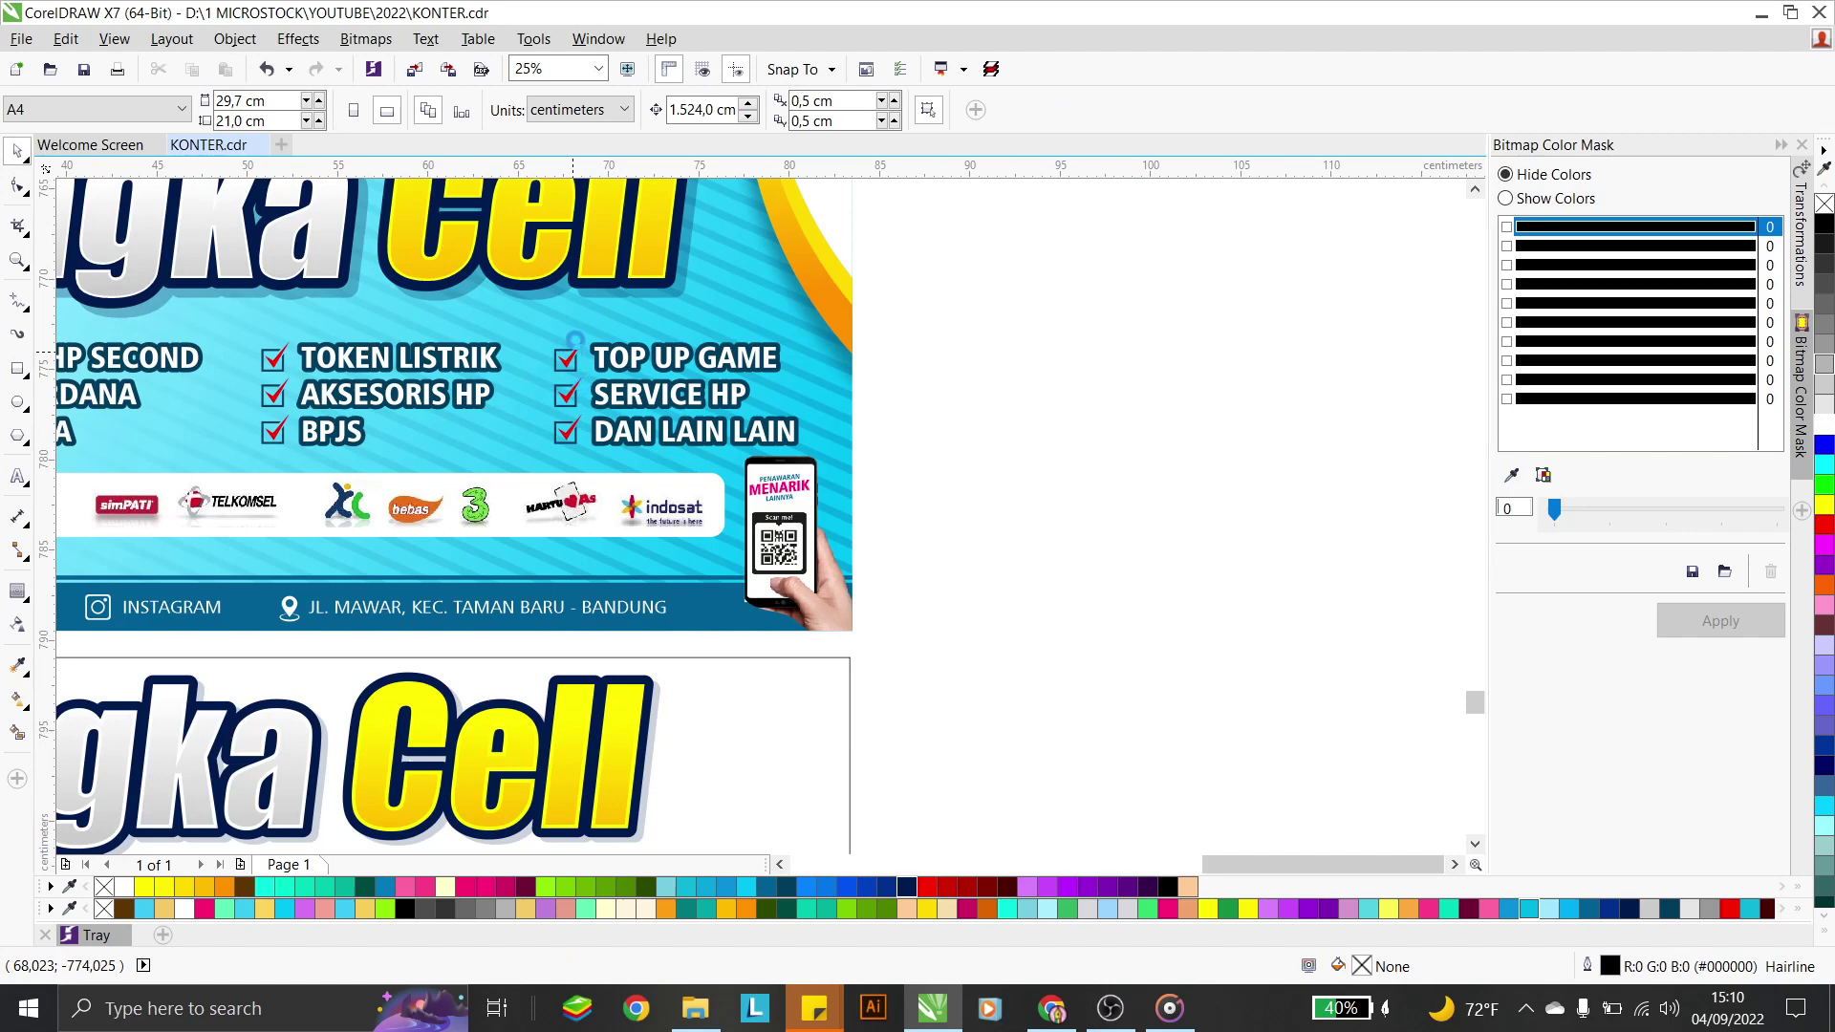
pyautogui.scroll(2, 549, 378)
pyautogui.scroll(-2, 912, 376)
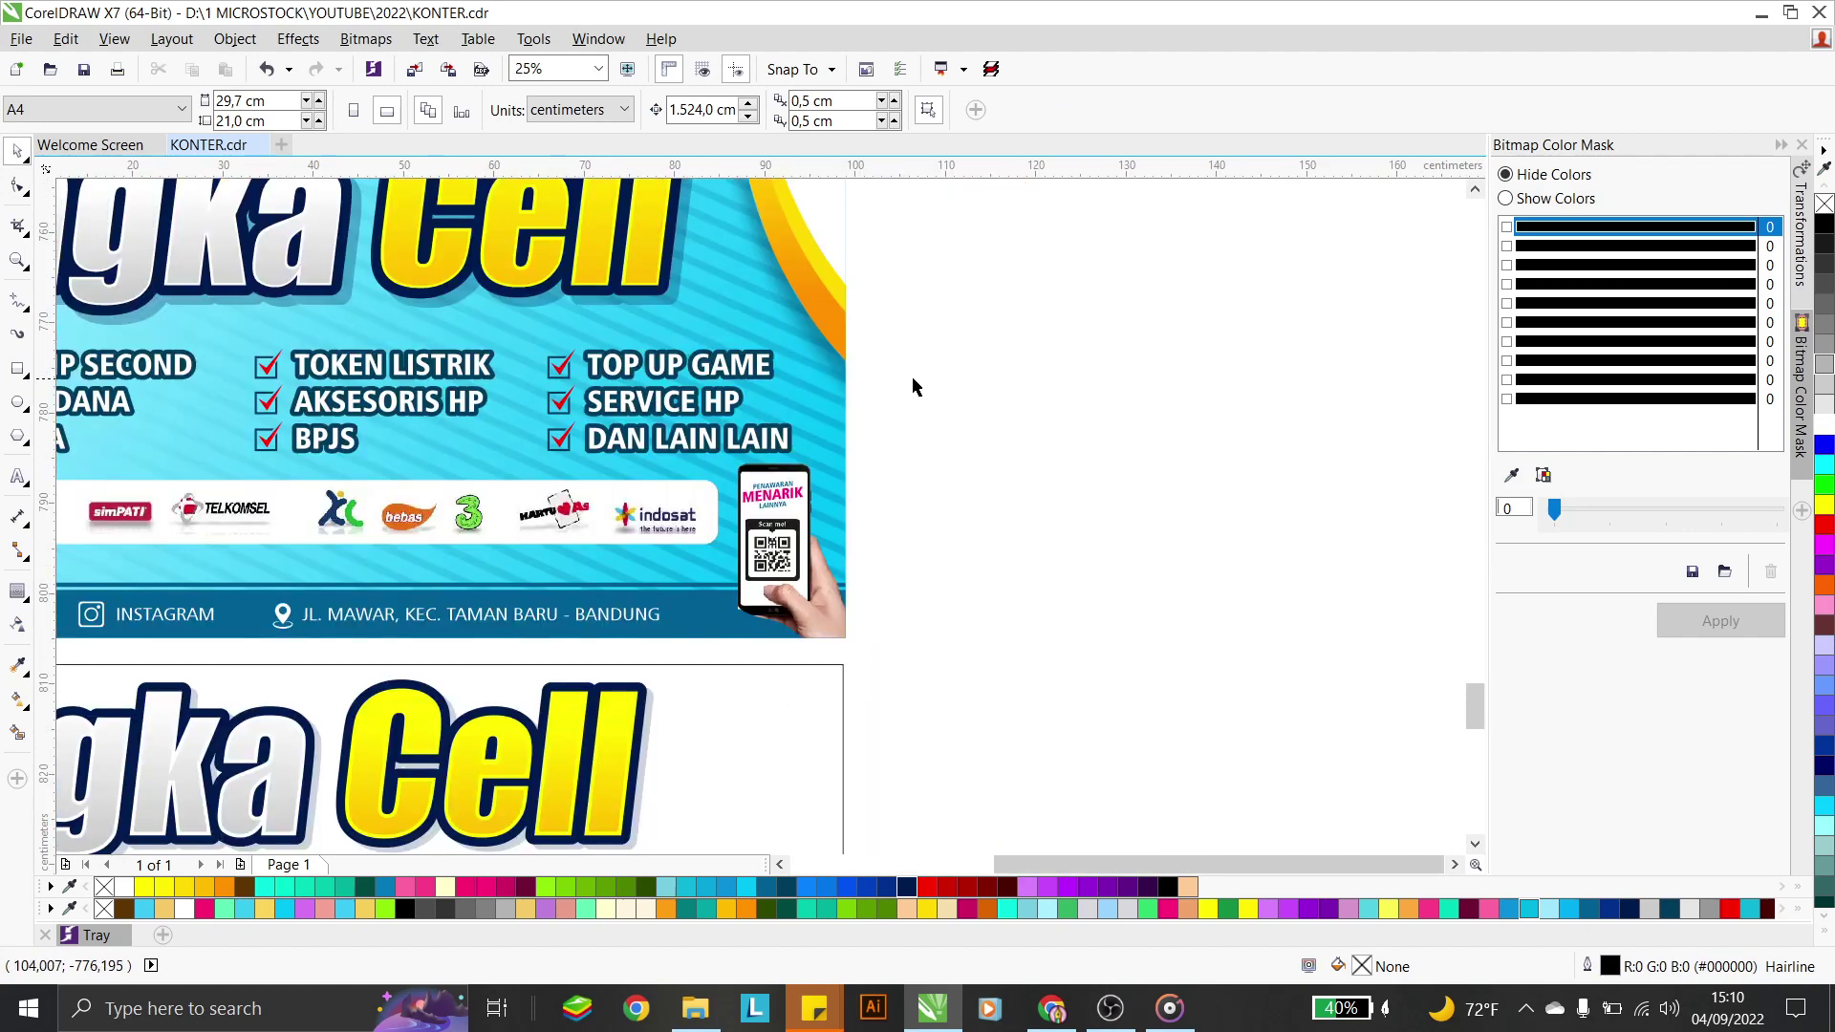
pyautogui.scroll(2, 891, 378)
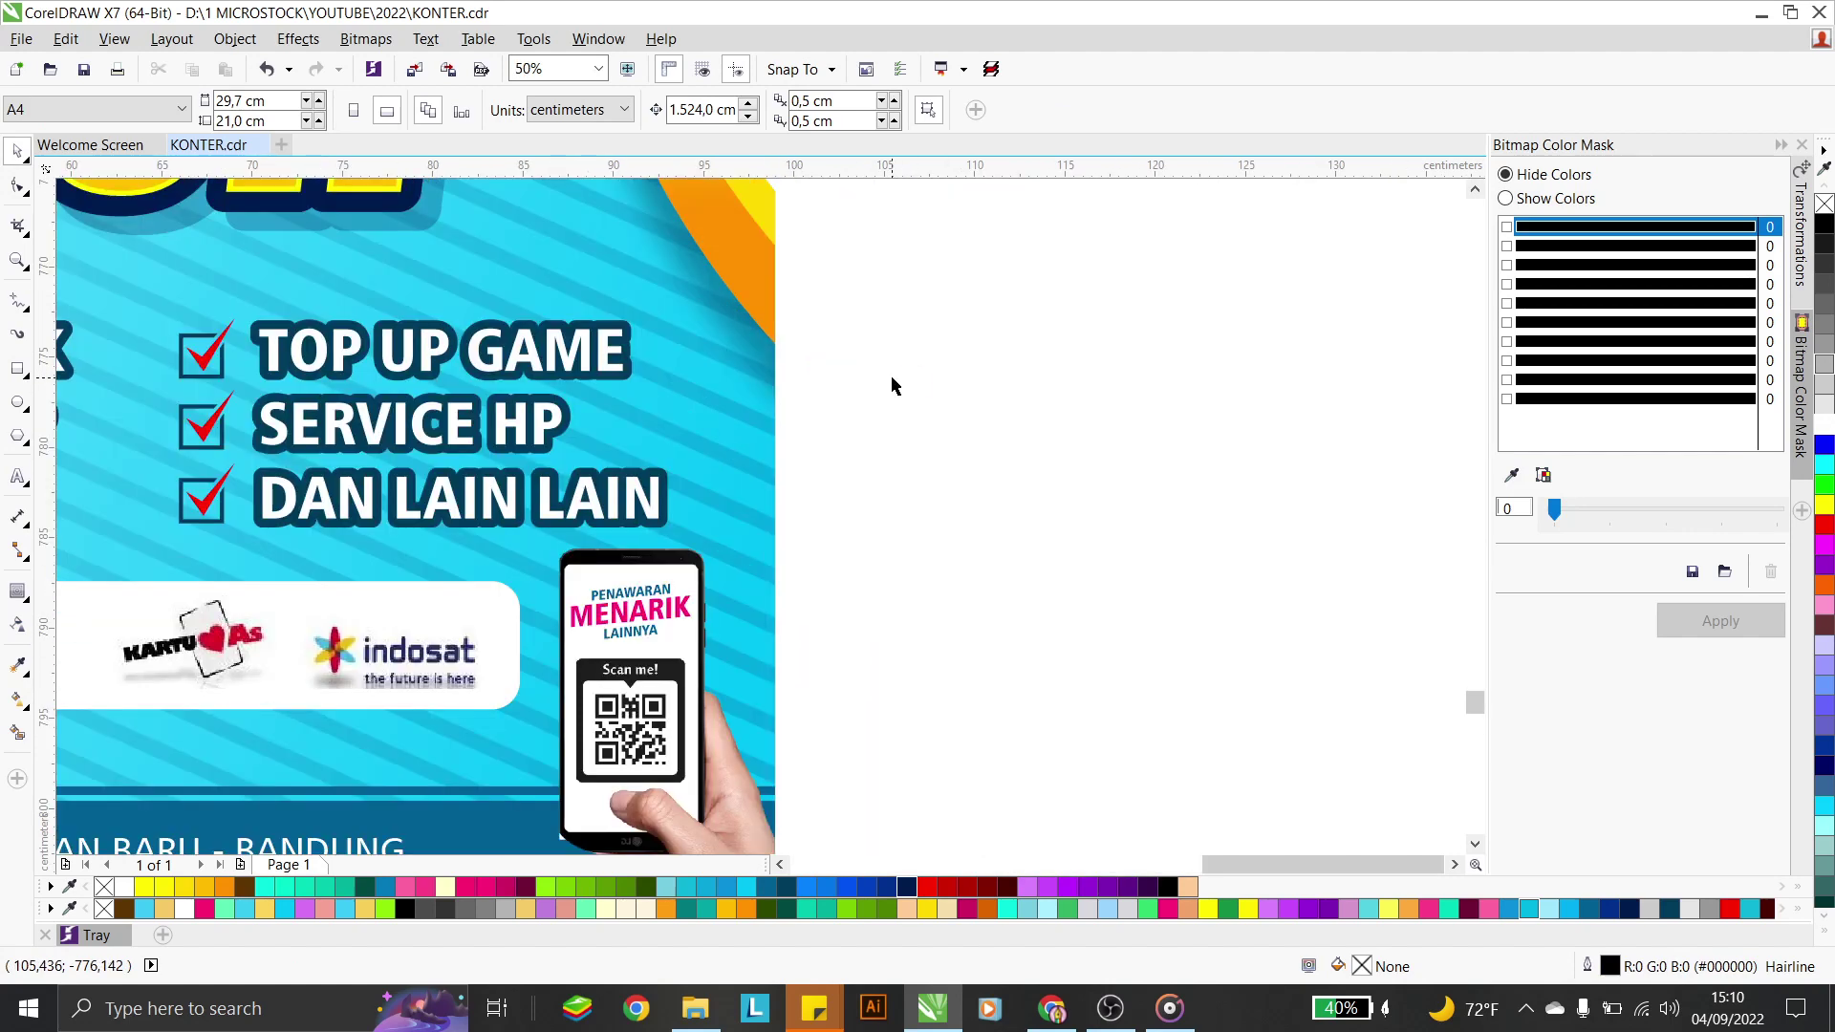
pyautogui.click(15, 368)
pyautogui.moveTo(880, 375); pyautogui.dragTo(957, 451)
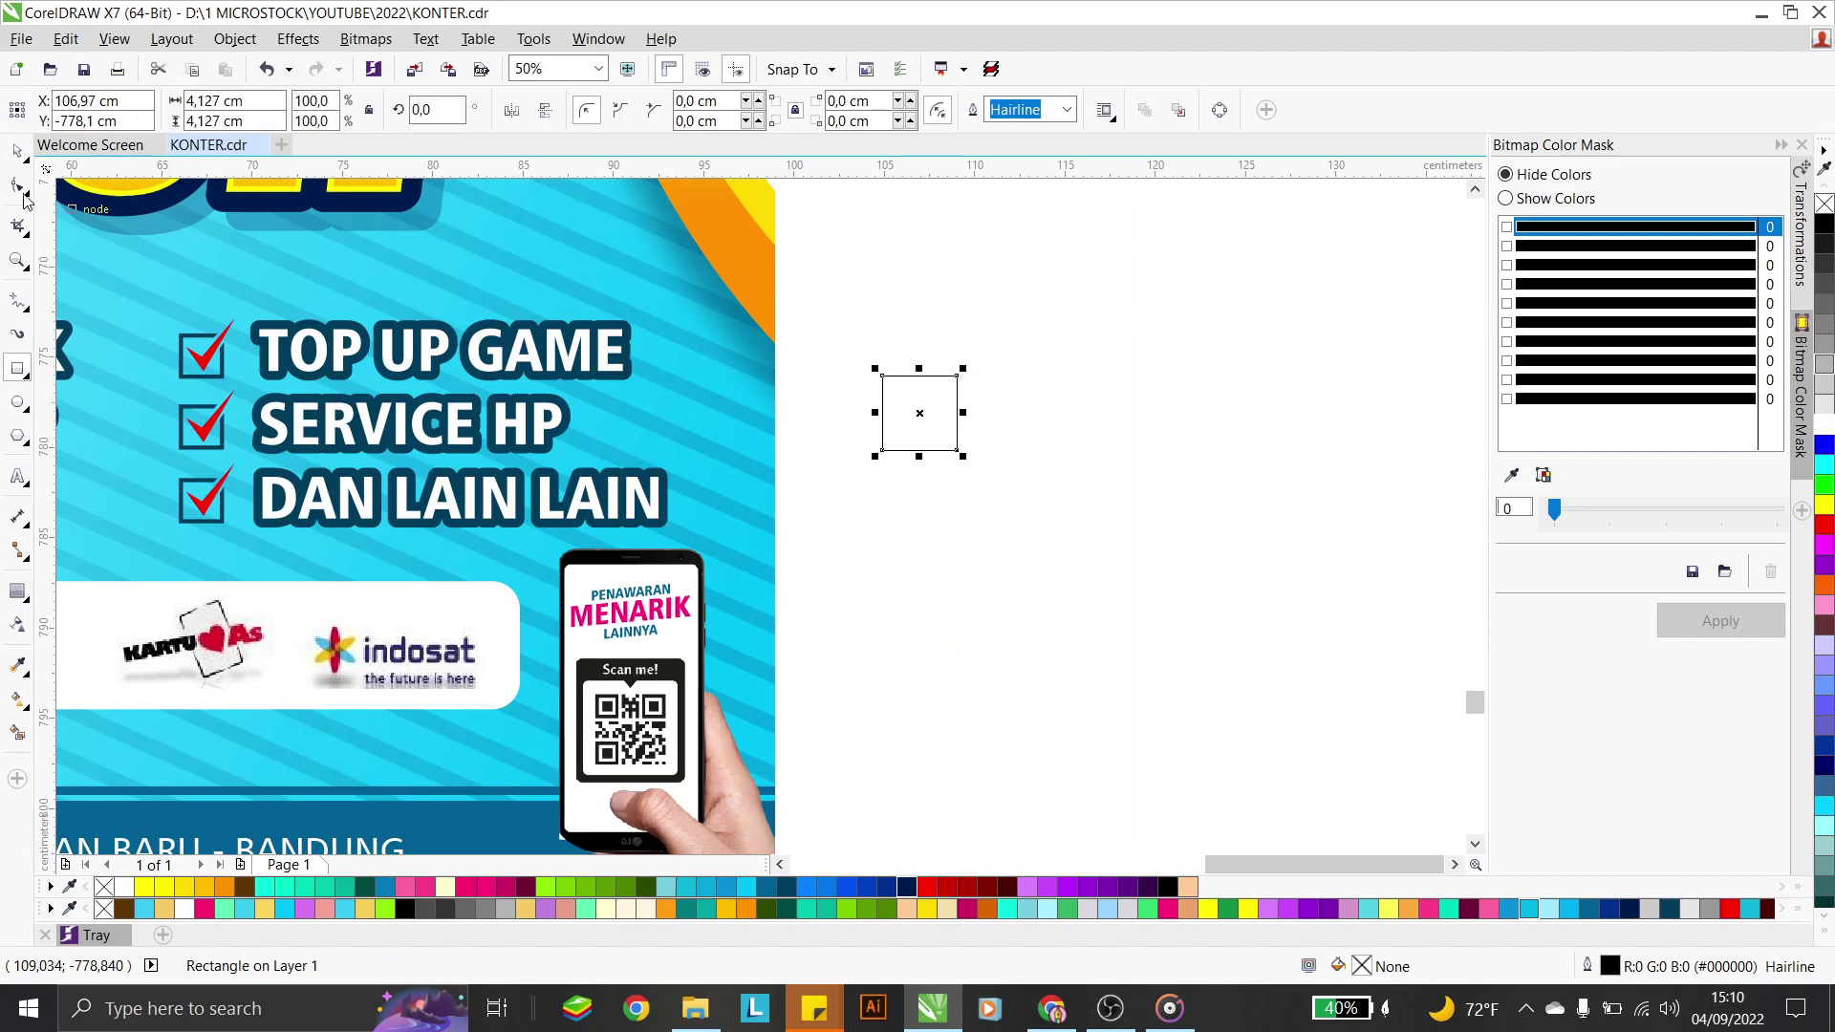
# Create a smaller concentric copy of the square, about 3.2 cm wide, inside the original
pyautogui.scroll(3, 956, 372)
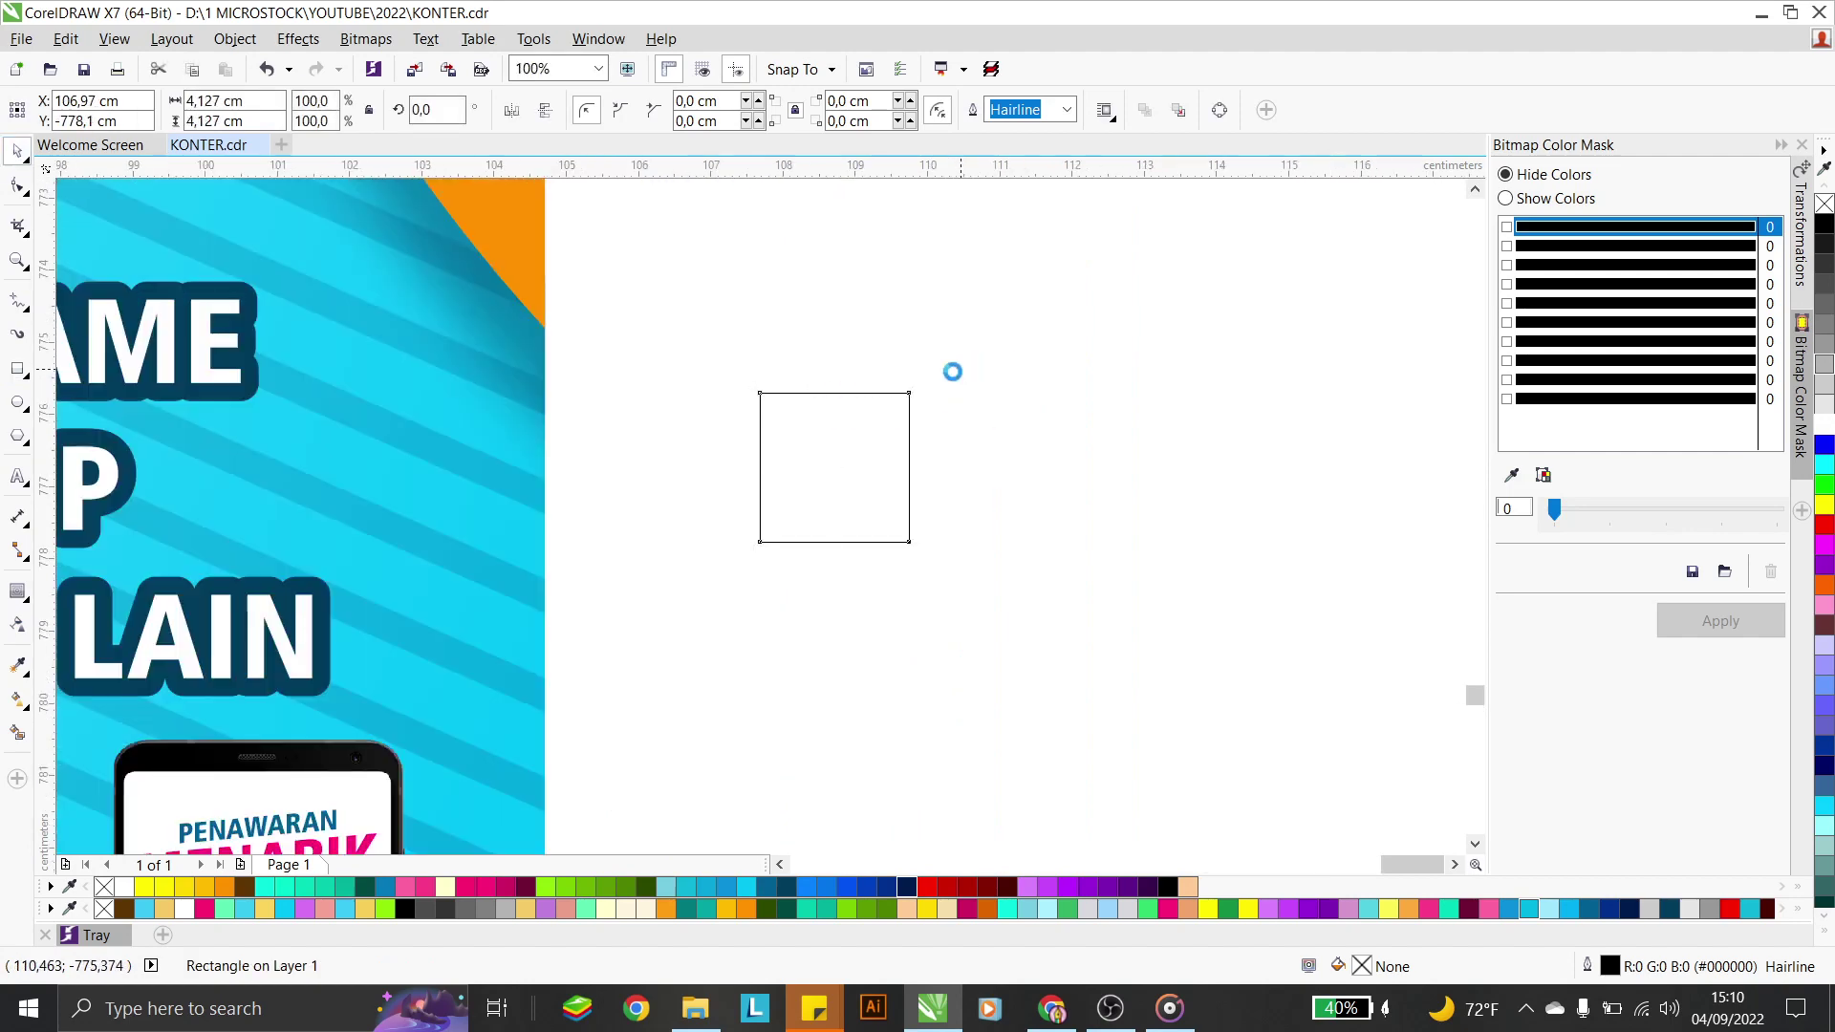
pyautogui.moveTo(864, 408); pyautogui.dragTo(833, 410)
pyautogui.scroll(-2, 902, 377)
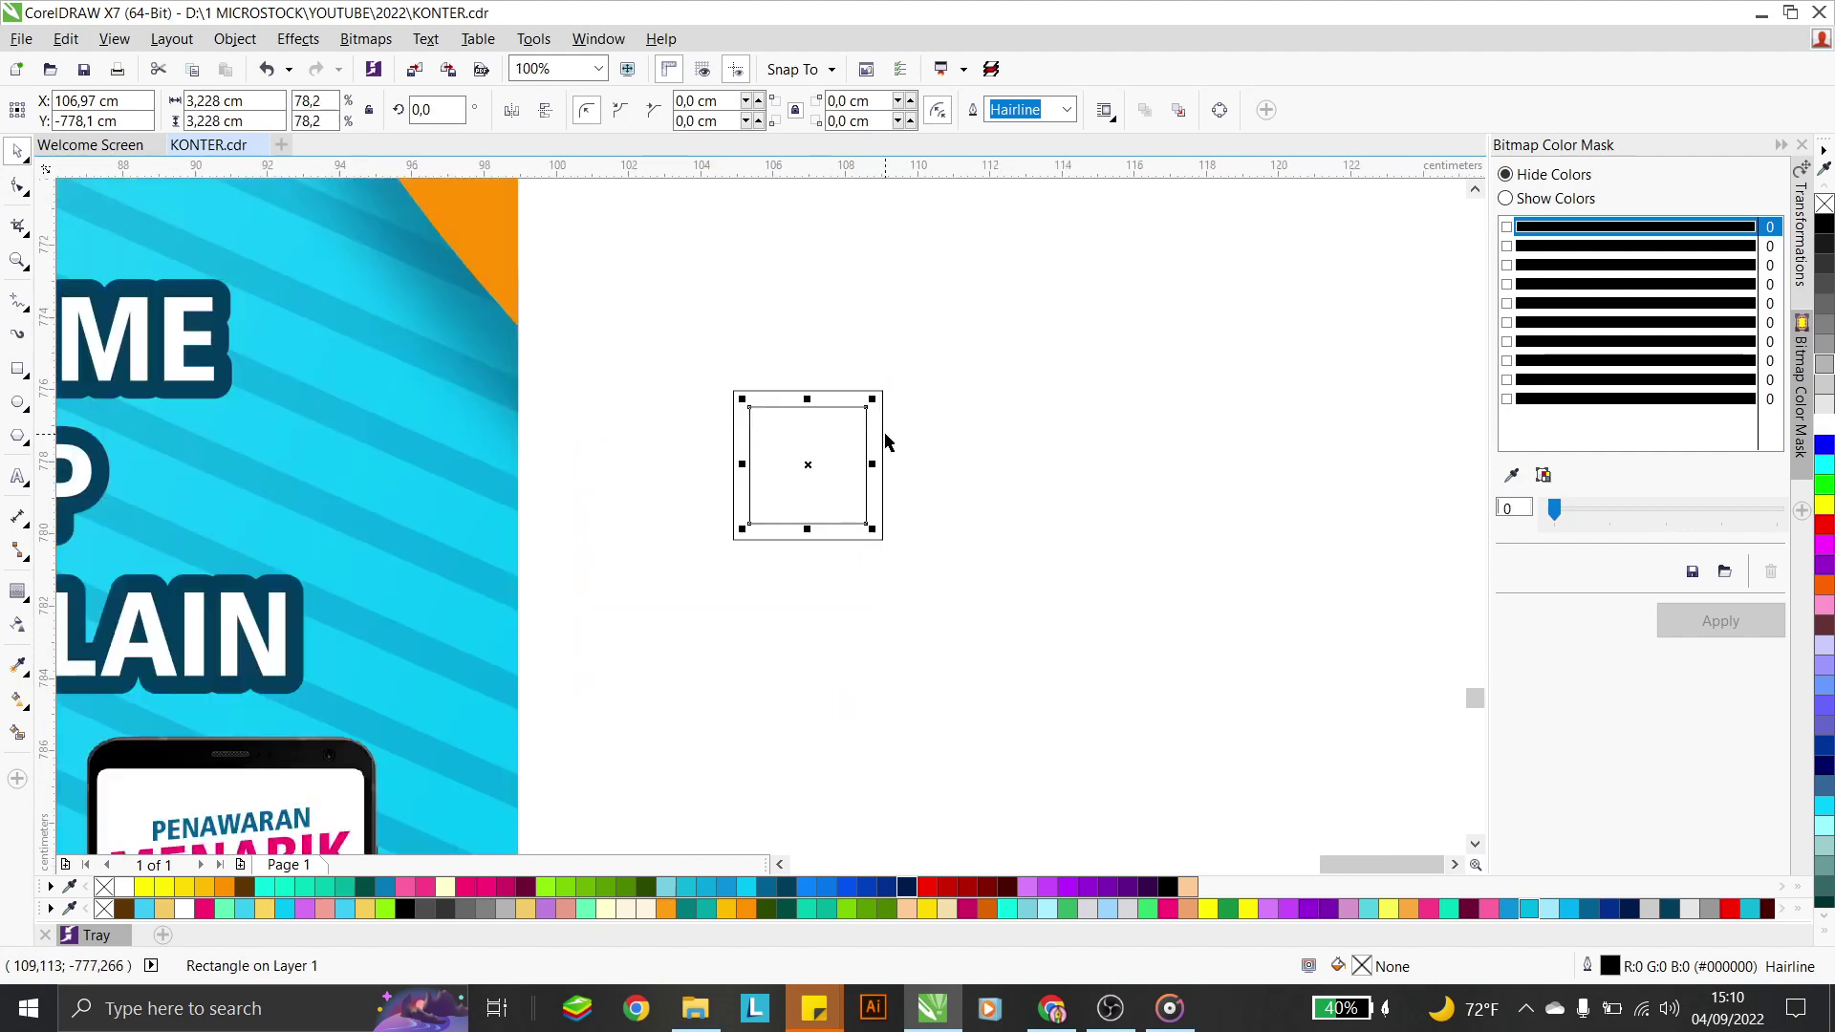
pyautogui.scroll(1, 885, 432)
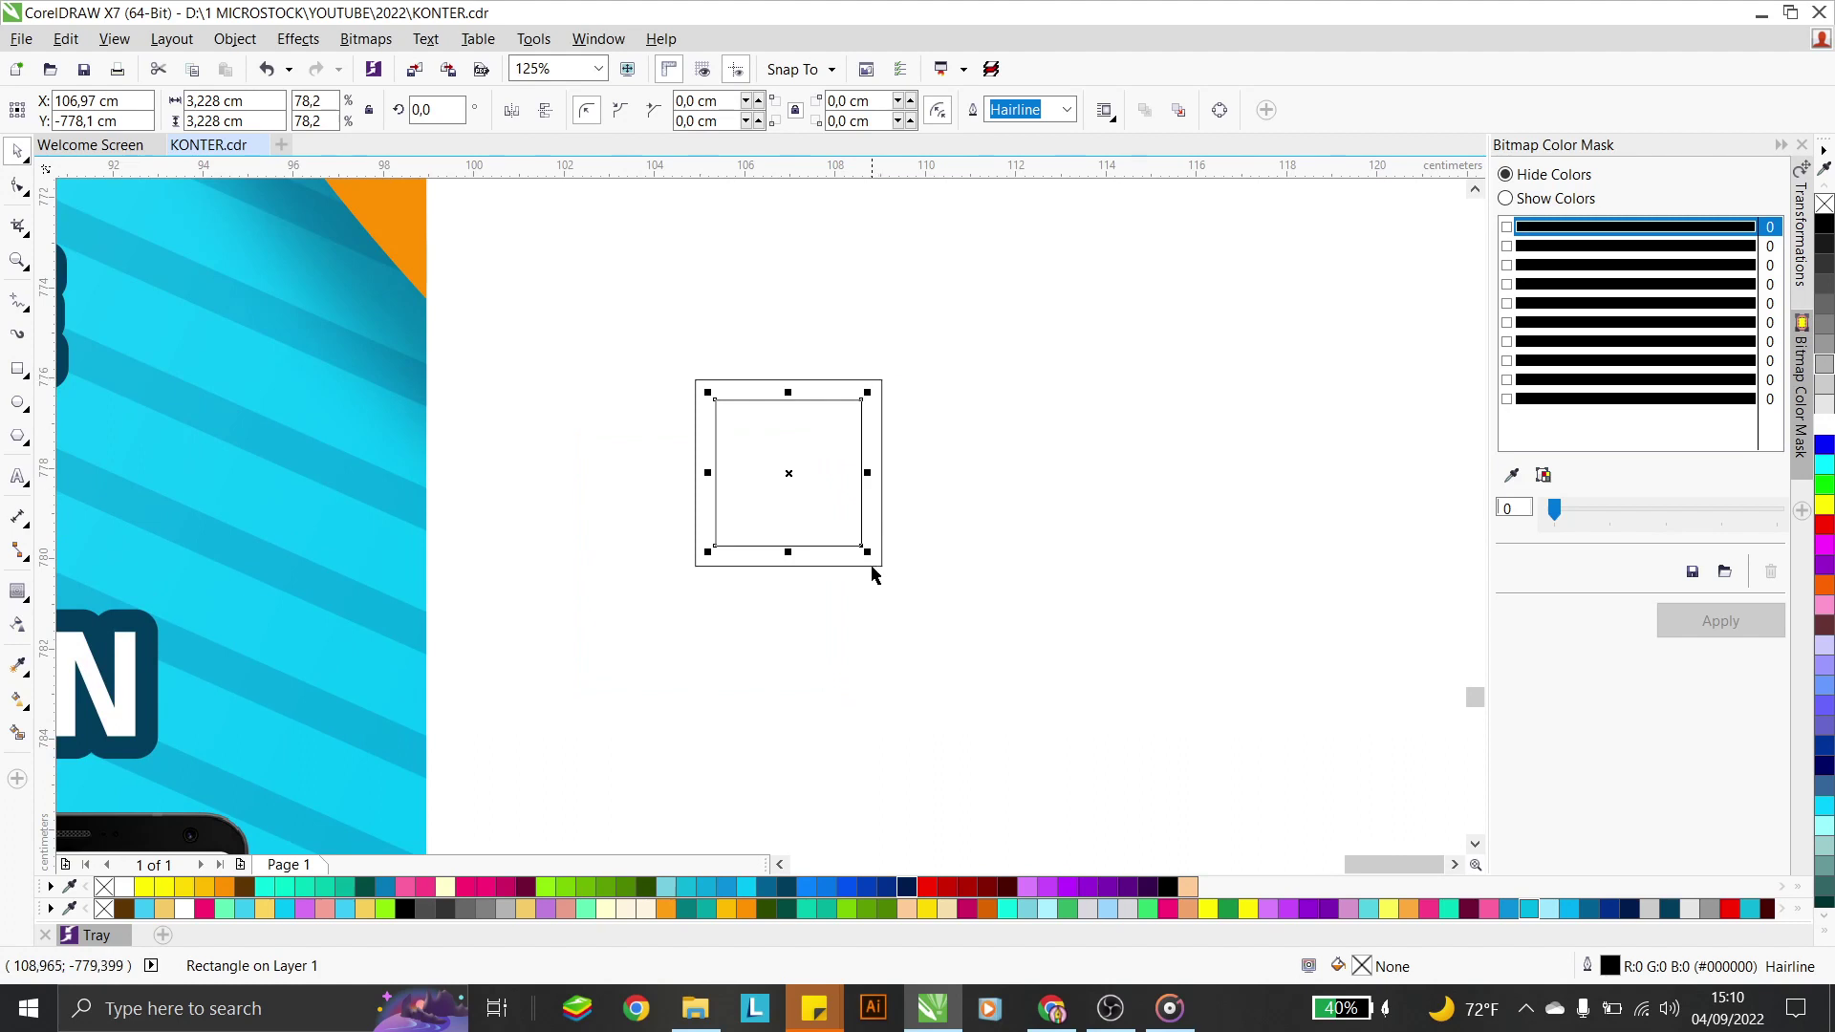
# Trim the larger square with the smaller one to form a hollow checkbox frame
pyautogui.keyDown('shift'); pyautogui.click(878, 424); pyautogui.keyUp('shift')
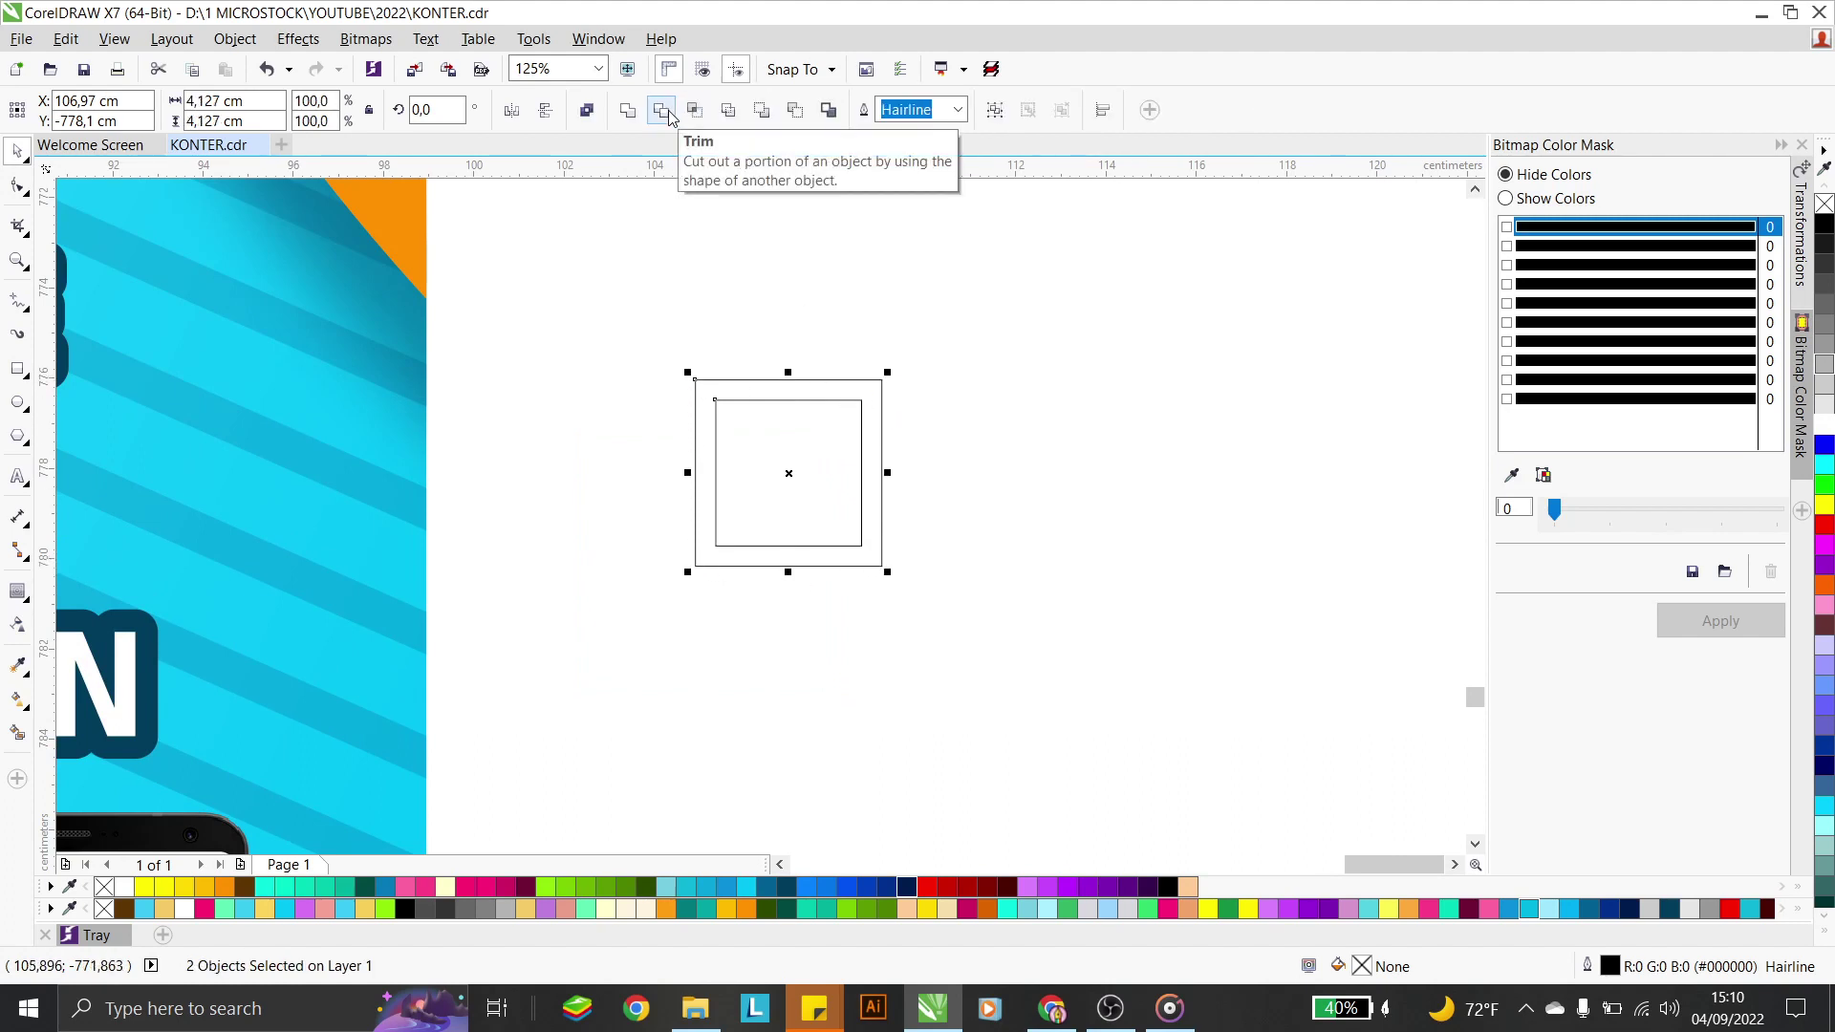
pyautogui.click(669, 111)
pyautogui.click(776, 463)
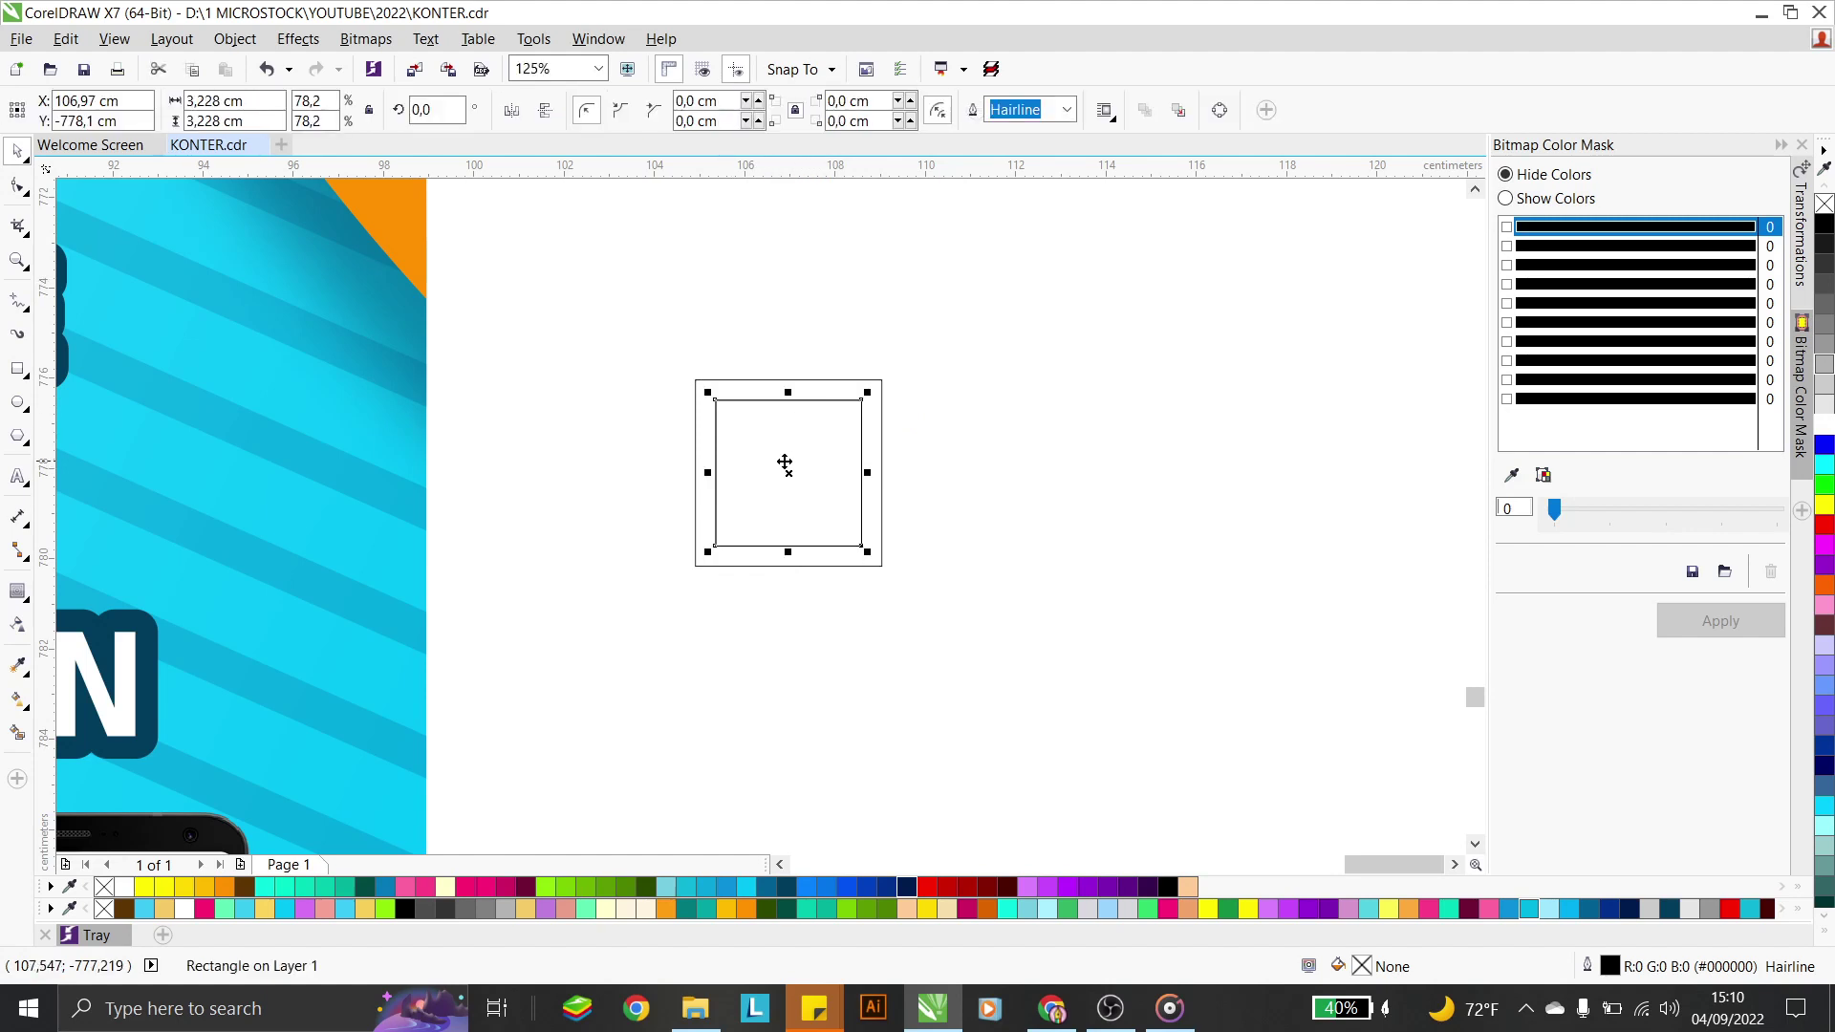
pyautogui.click(816, 412)
pyautogui.click(882, 413)
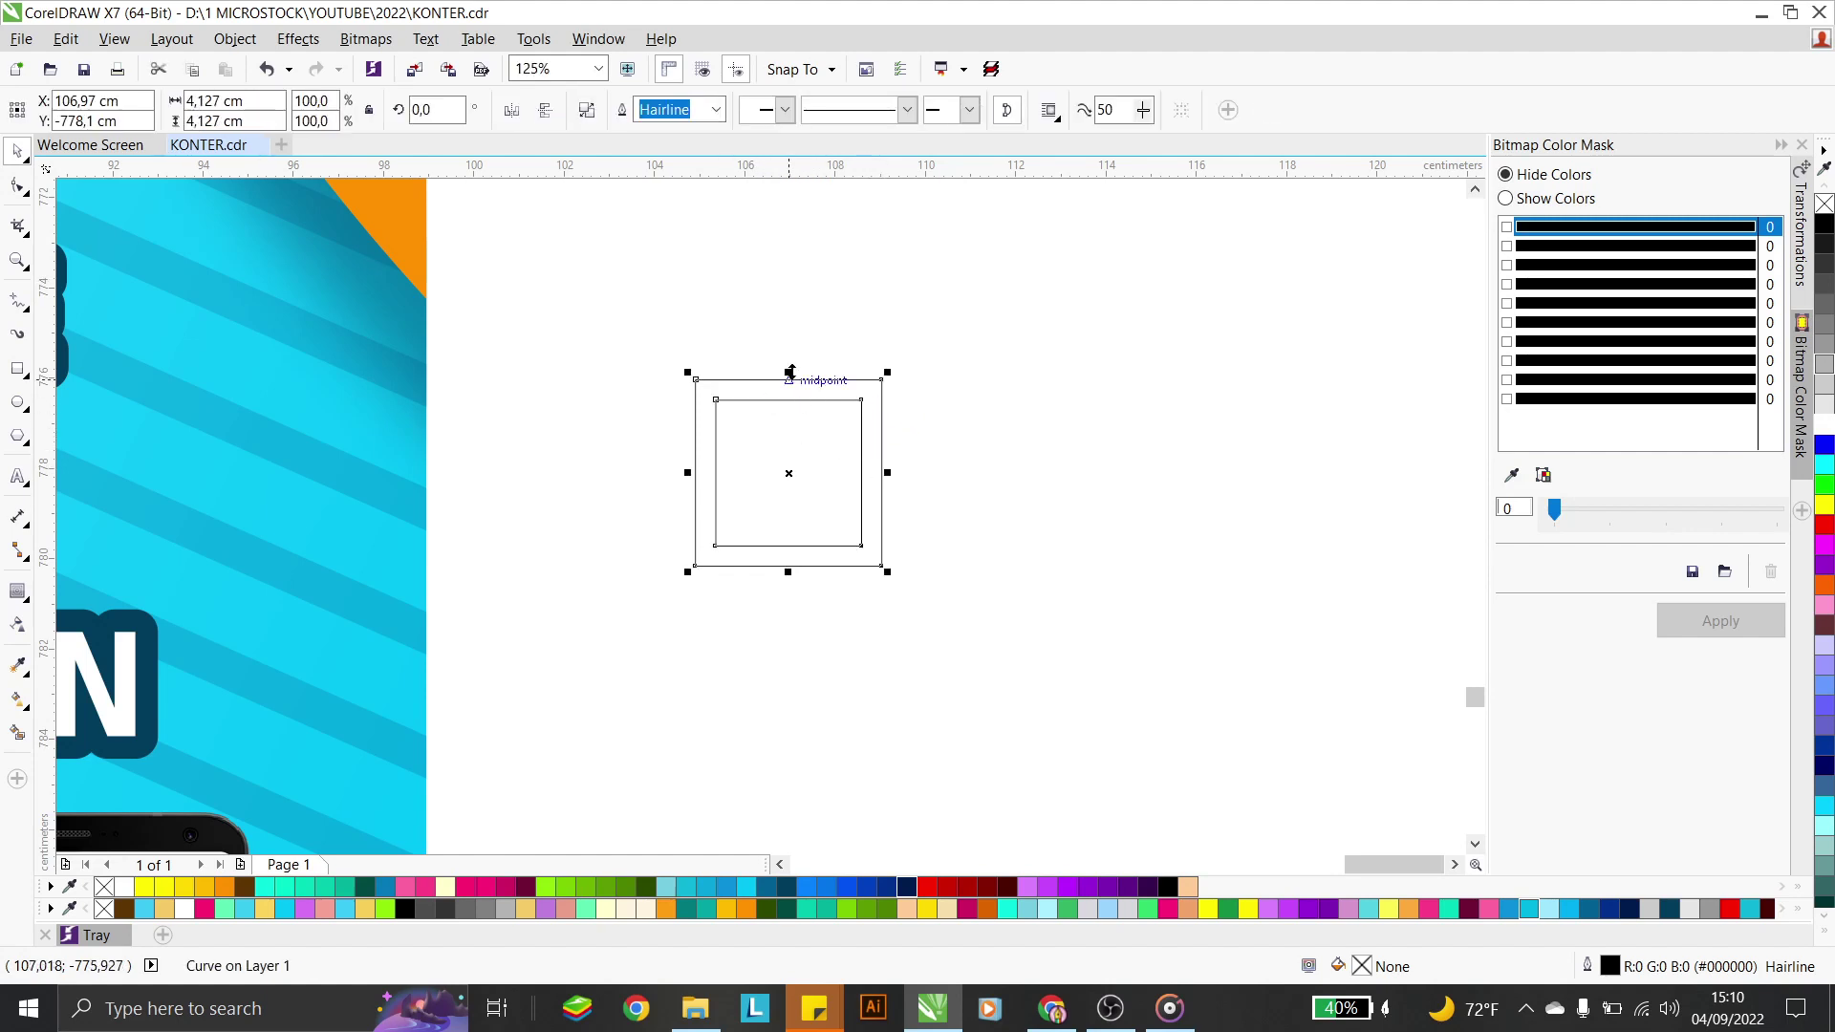
# Fill the checkbox frame with navy (#001A4D), without an outline, and move it beside the new rectangle's upper corner
pyautogui.click(905, 885)
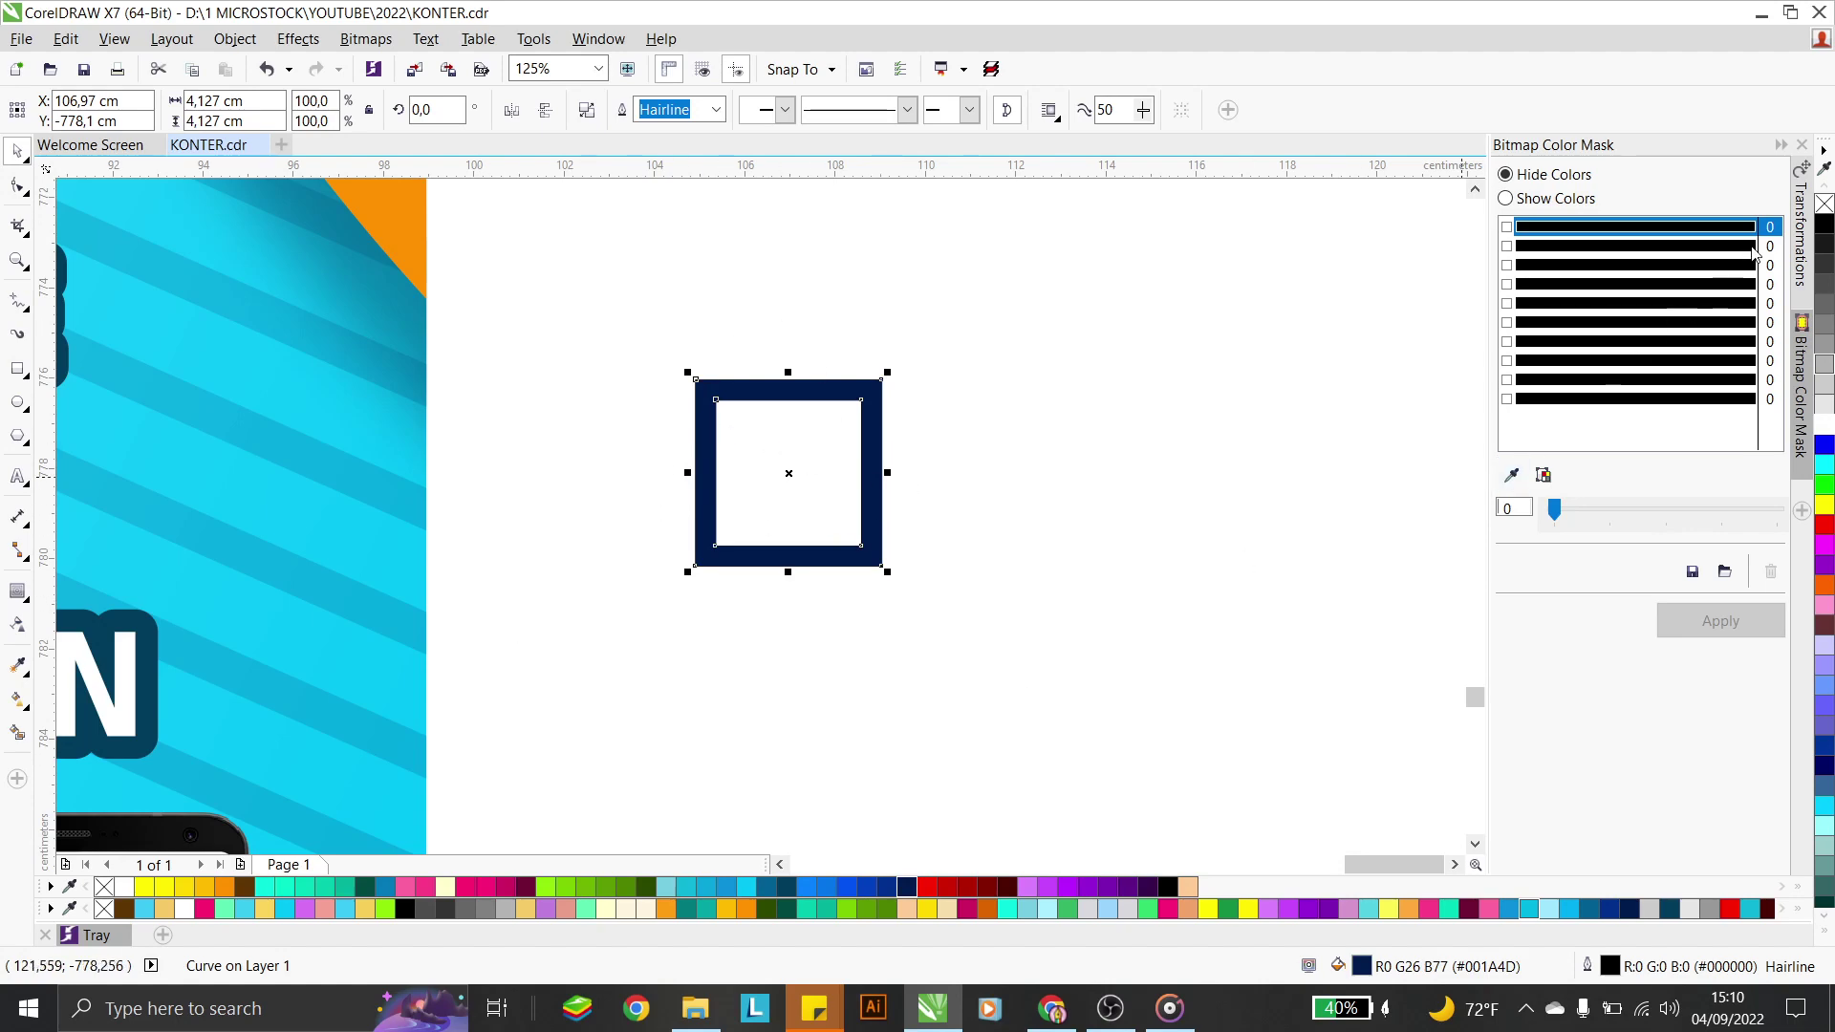
pyautogui.click(901, 405)
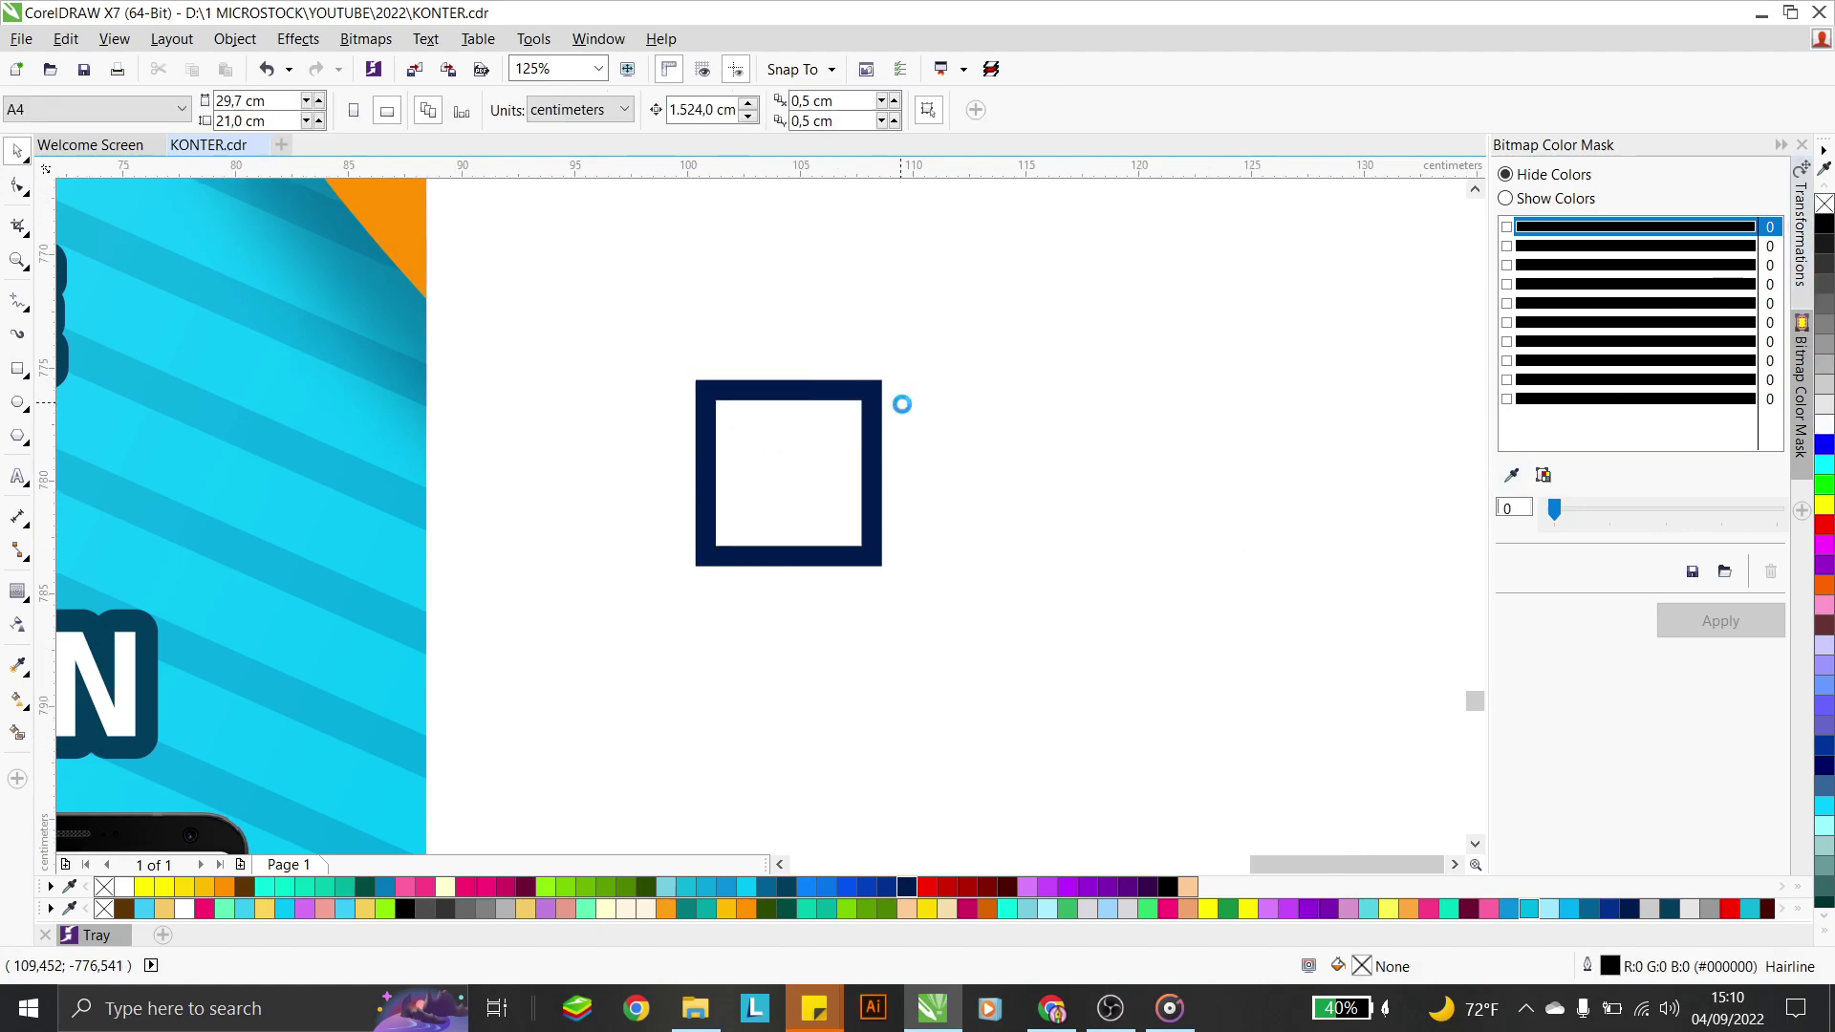
pyautogui.scroll(-5, 901, 405)
pyautogui.click(871, 443)
pyautogui.moveTo(872, 443); pyautogui.dragTo(840, 784)
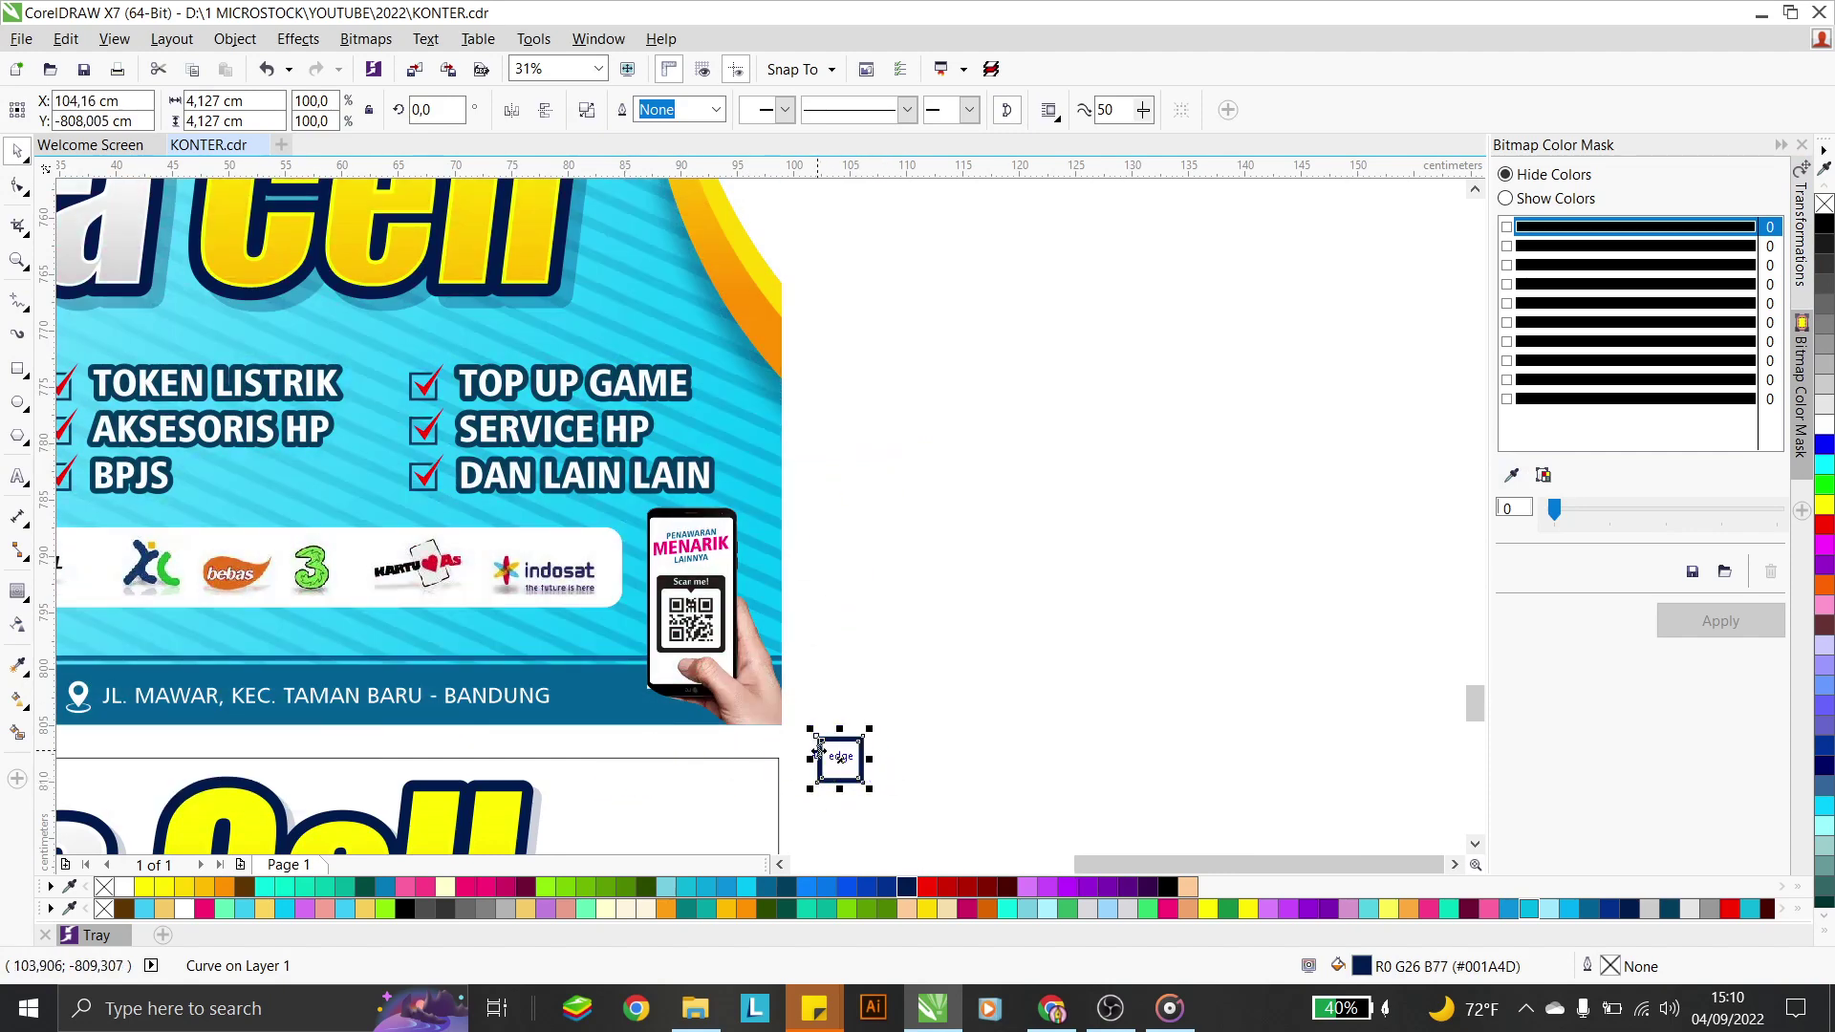
# Draw a closed four-point check mark, about 5.3 × 4.9 cm, over the navy checkbox frame with the Pen tool
pyautogui.scroll(5, 894, 793)
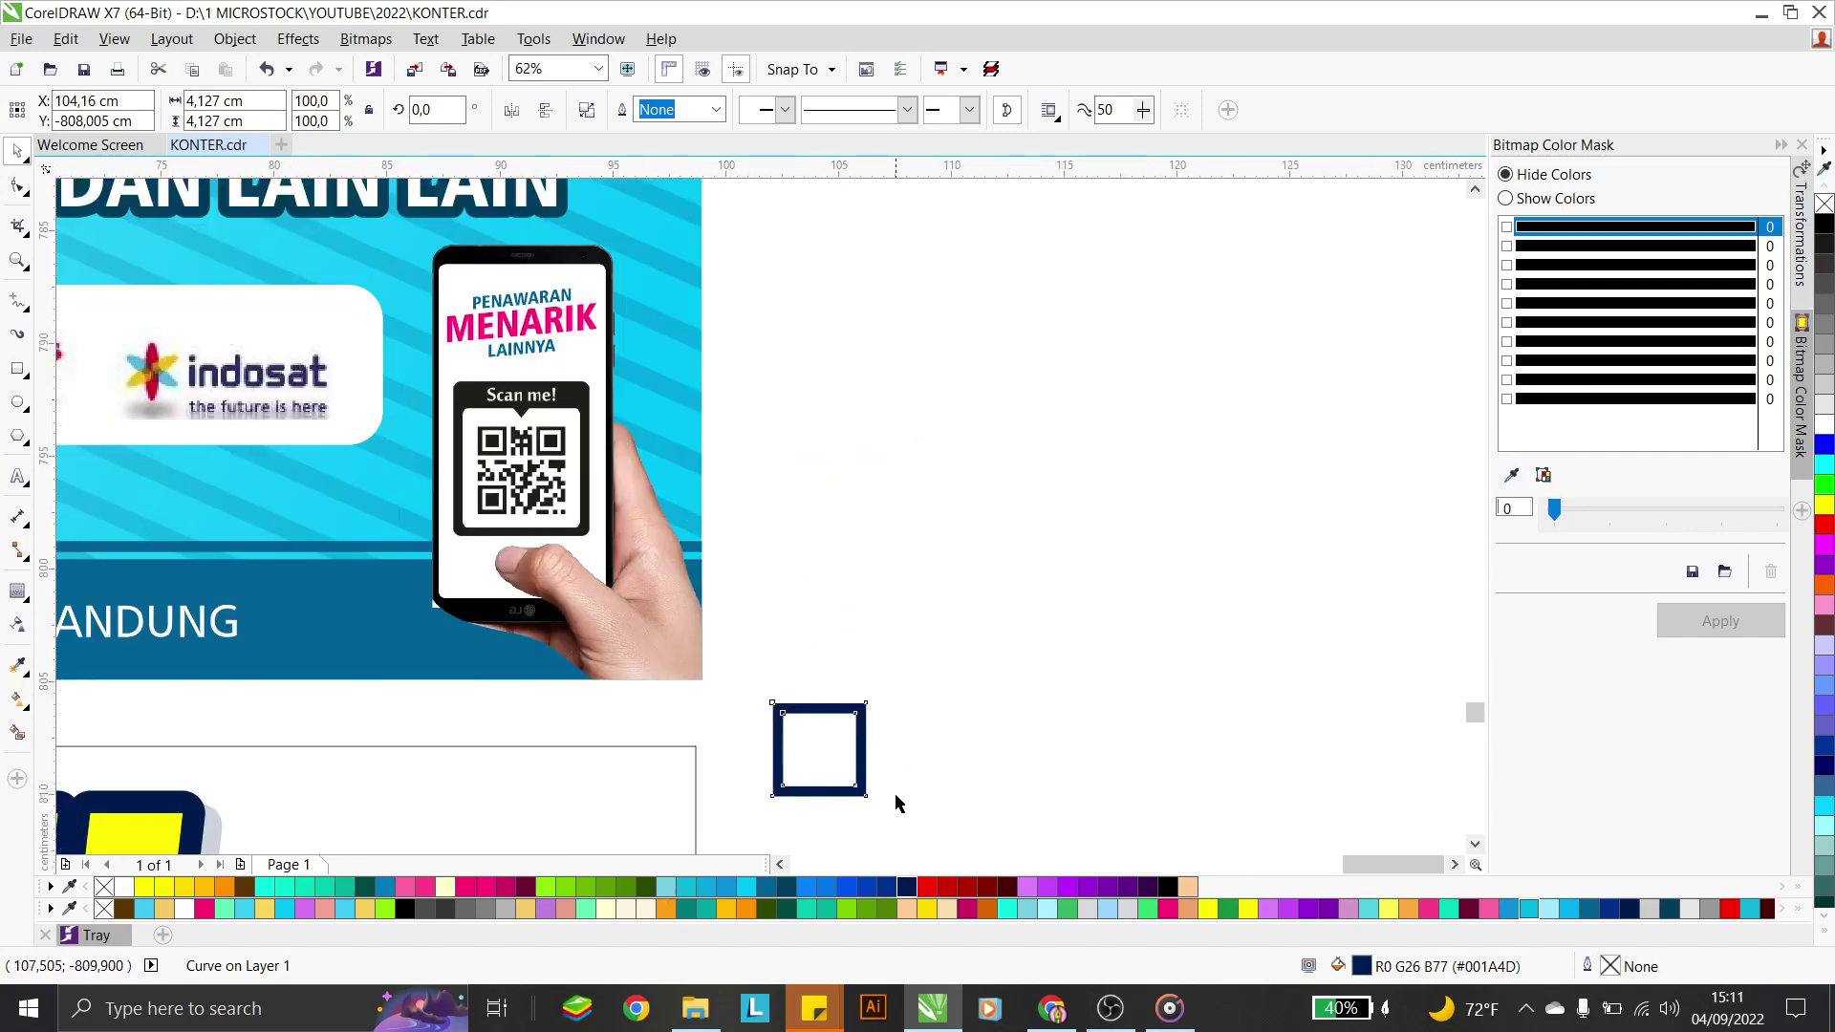
pyautogui.click(28, 311)
pyautogui.click(86, 369)
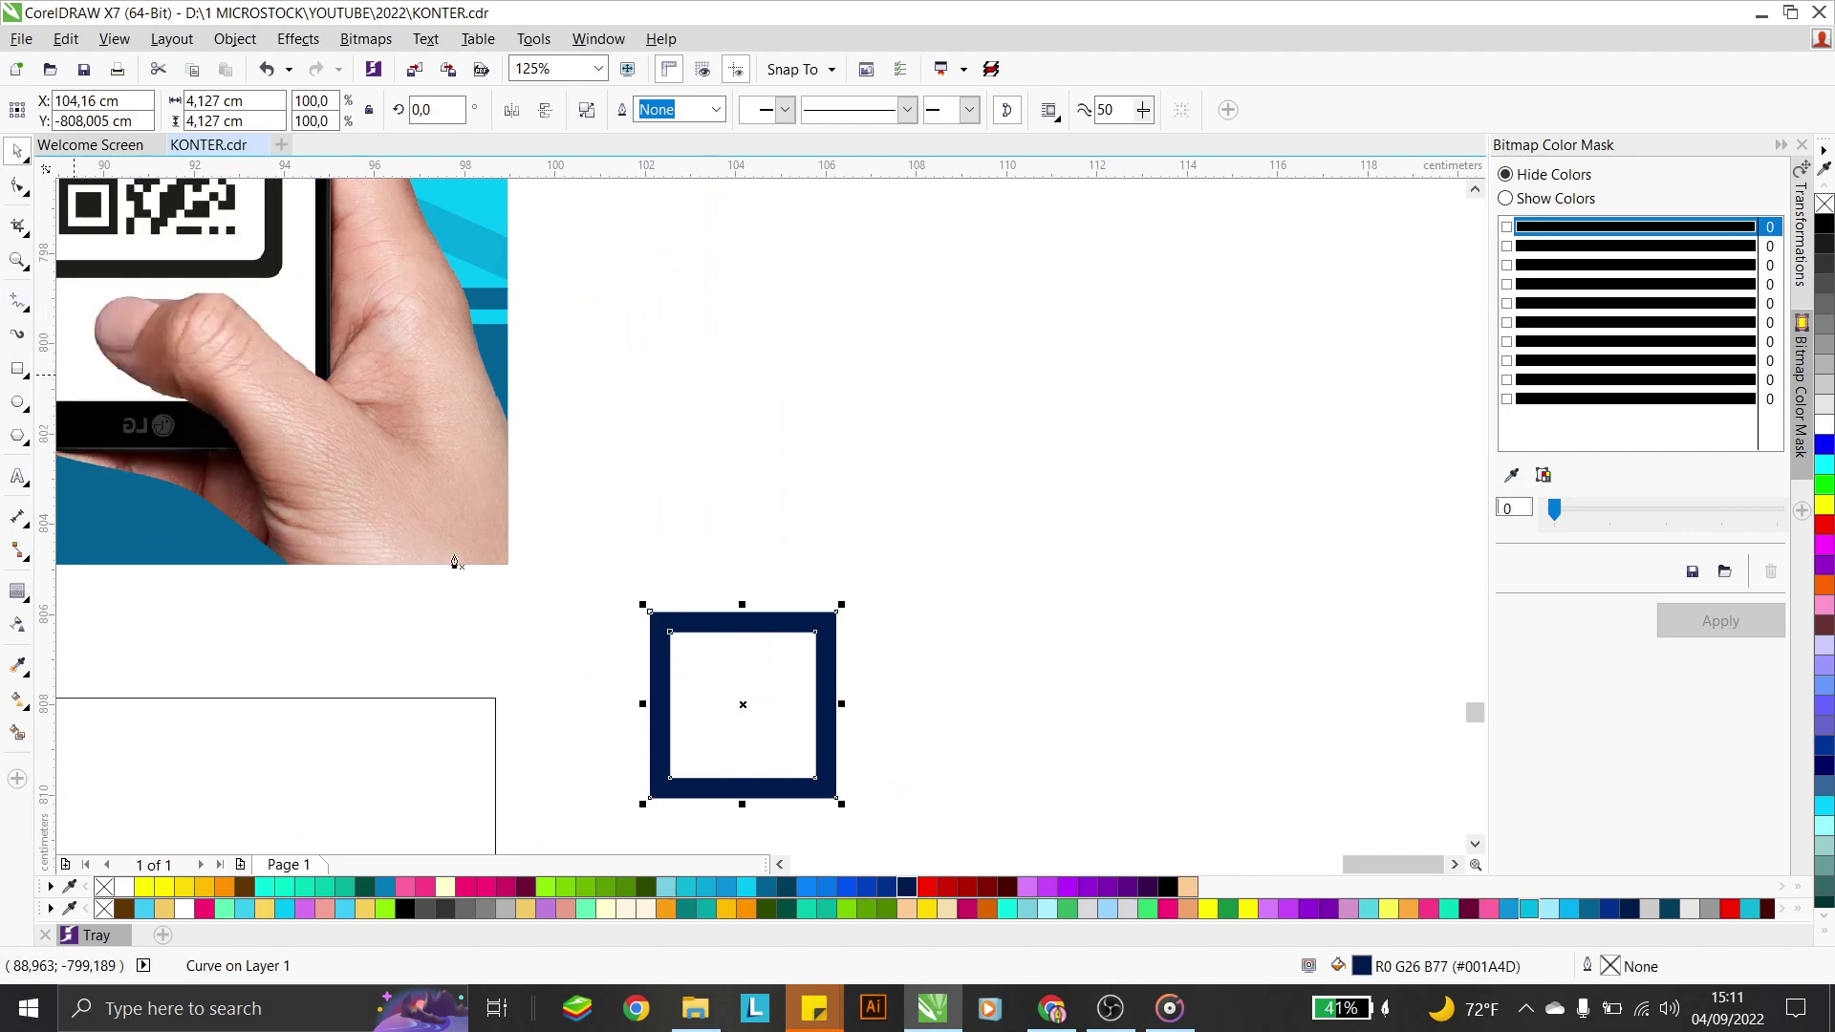
pyautogui.scroll(2, 889, 820)
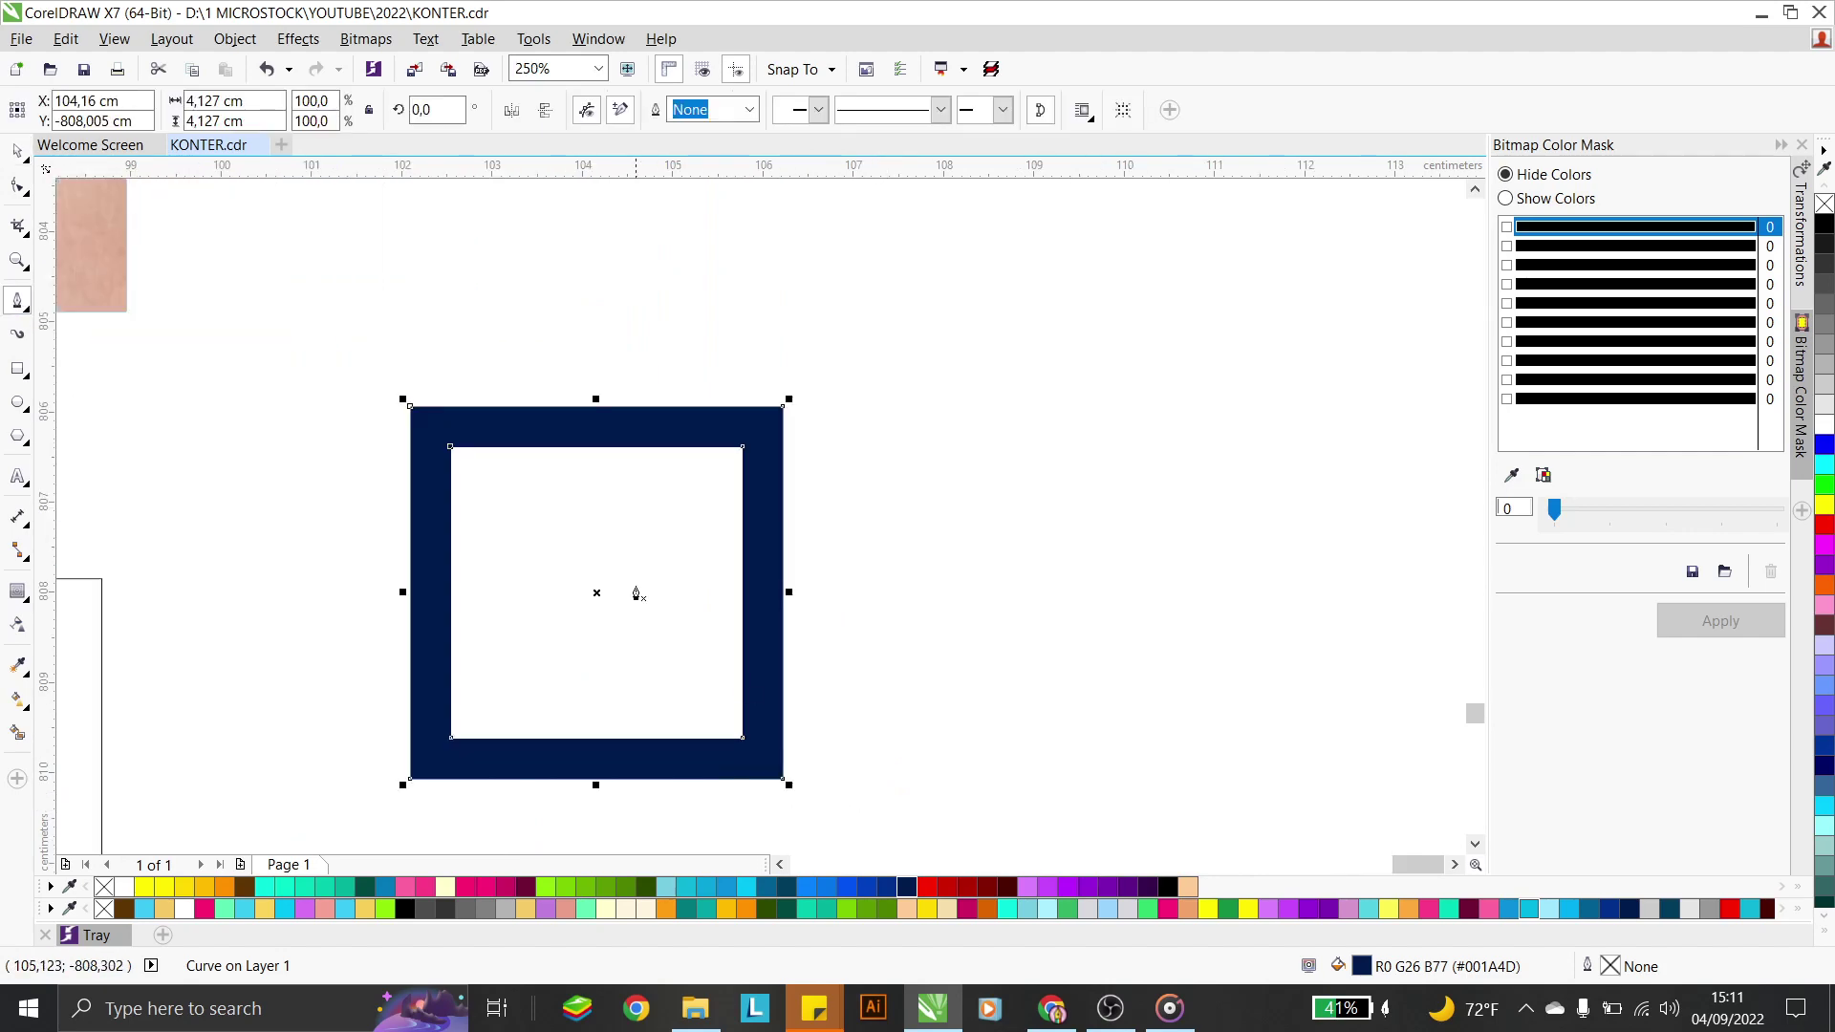
pyautogui.click(473, 565)
pyautogui.click(599, 699)
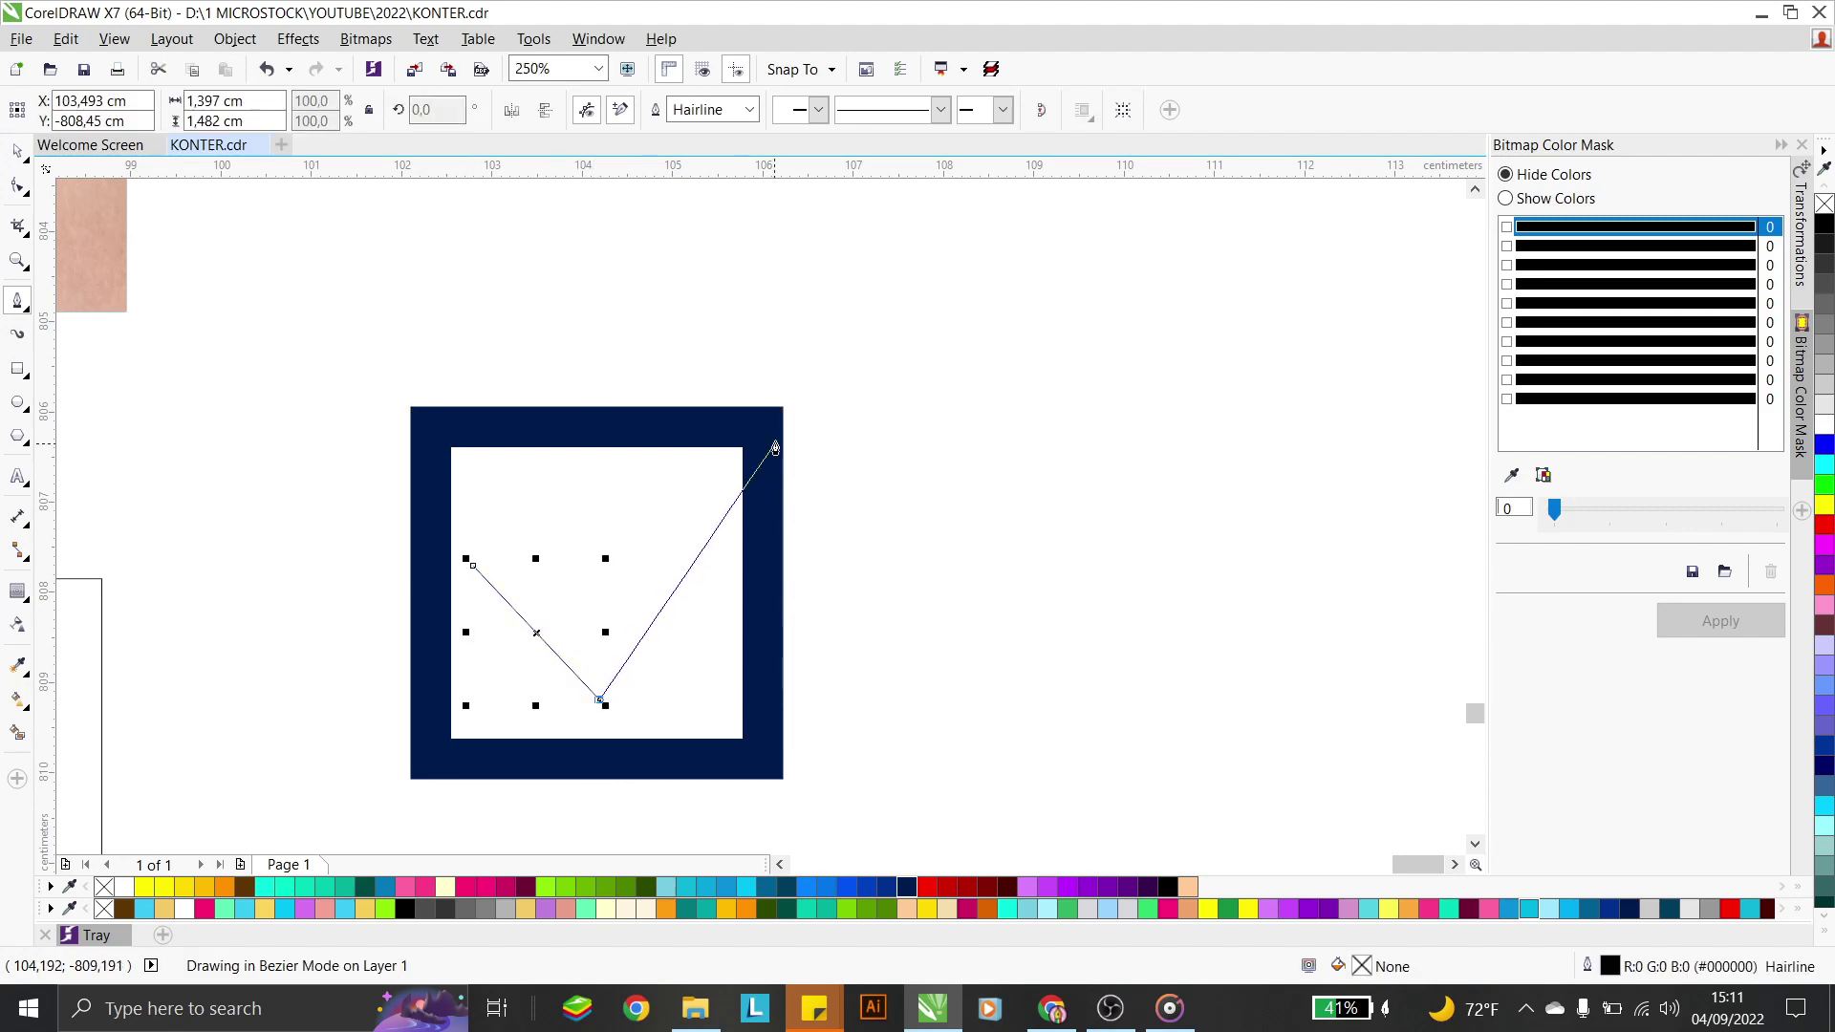
pyautogui.click(951, 258)
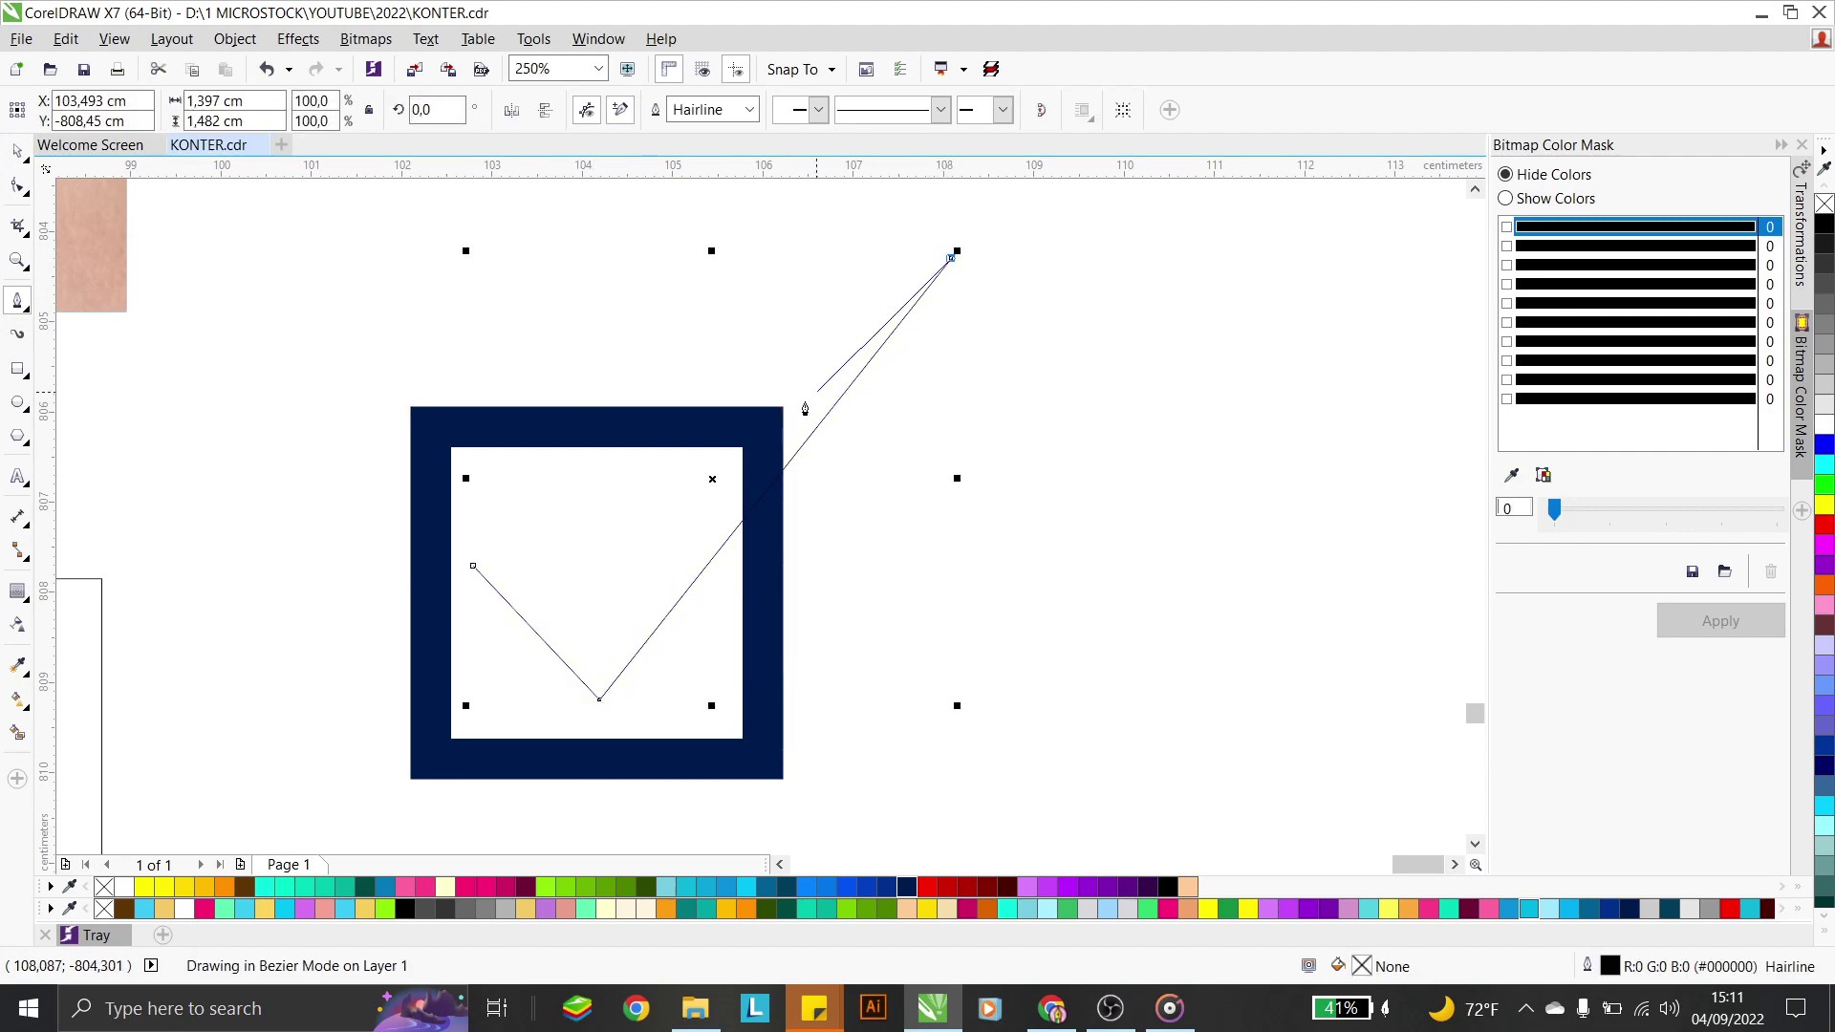
pyautogui.click(596, 593)
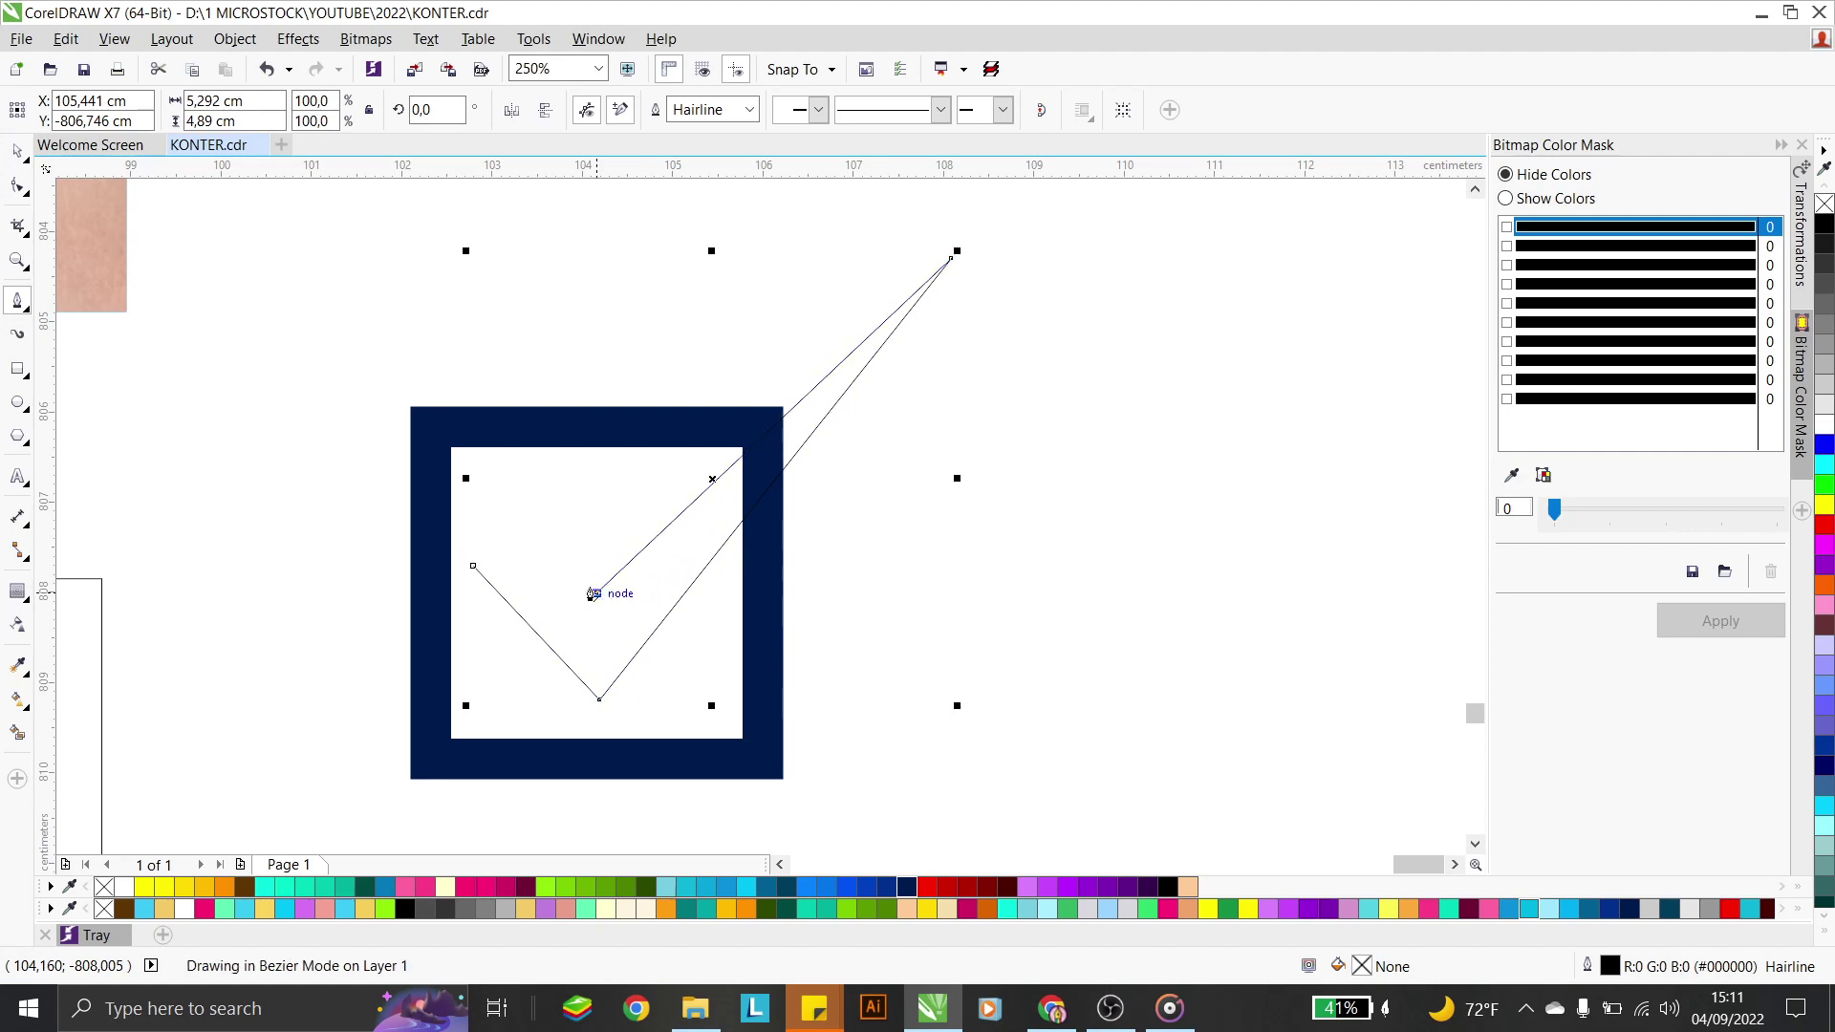
pyautogui.click(473, 566)
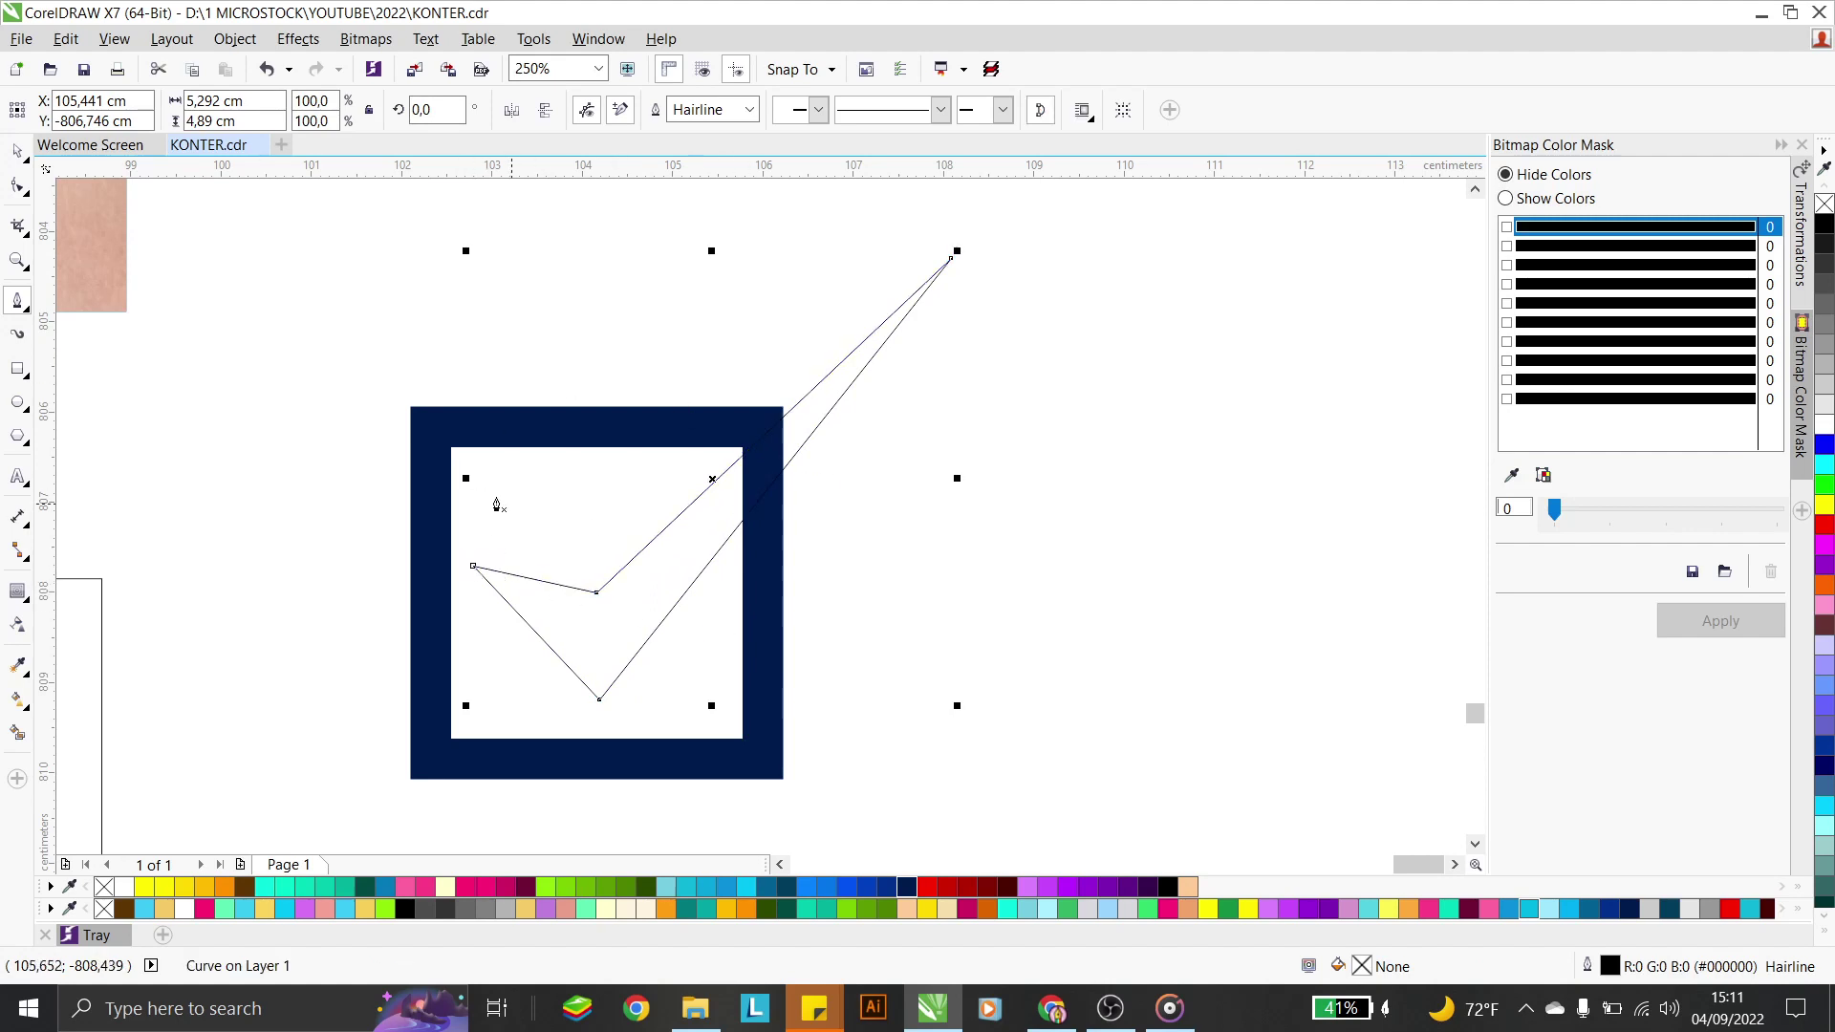
# Reshape the check mark by moving its start, inner corner and tip nodes until it measures about 4.6 × 4.2 cm
pyautogui.click(19, 185)
pyautogui.moveTo(477, 569); pyautogui.dragTo(463, 554)
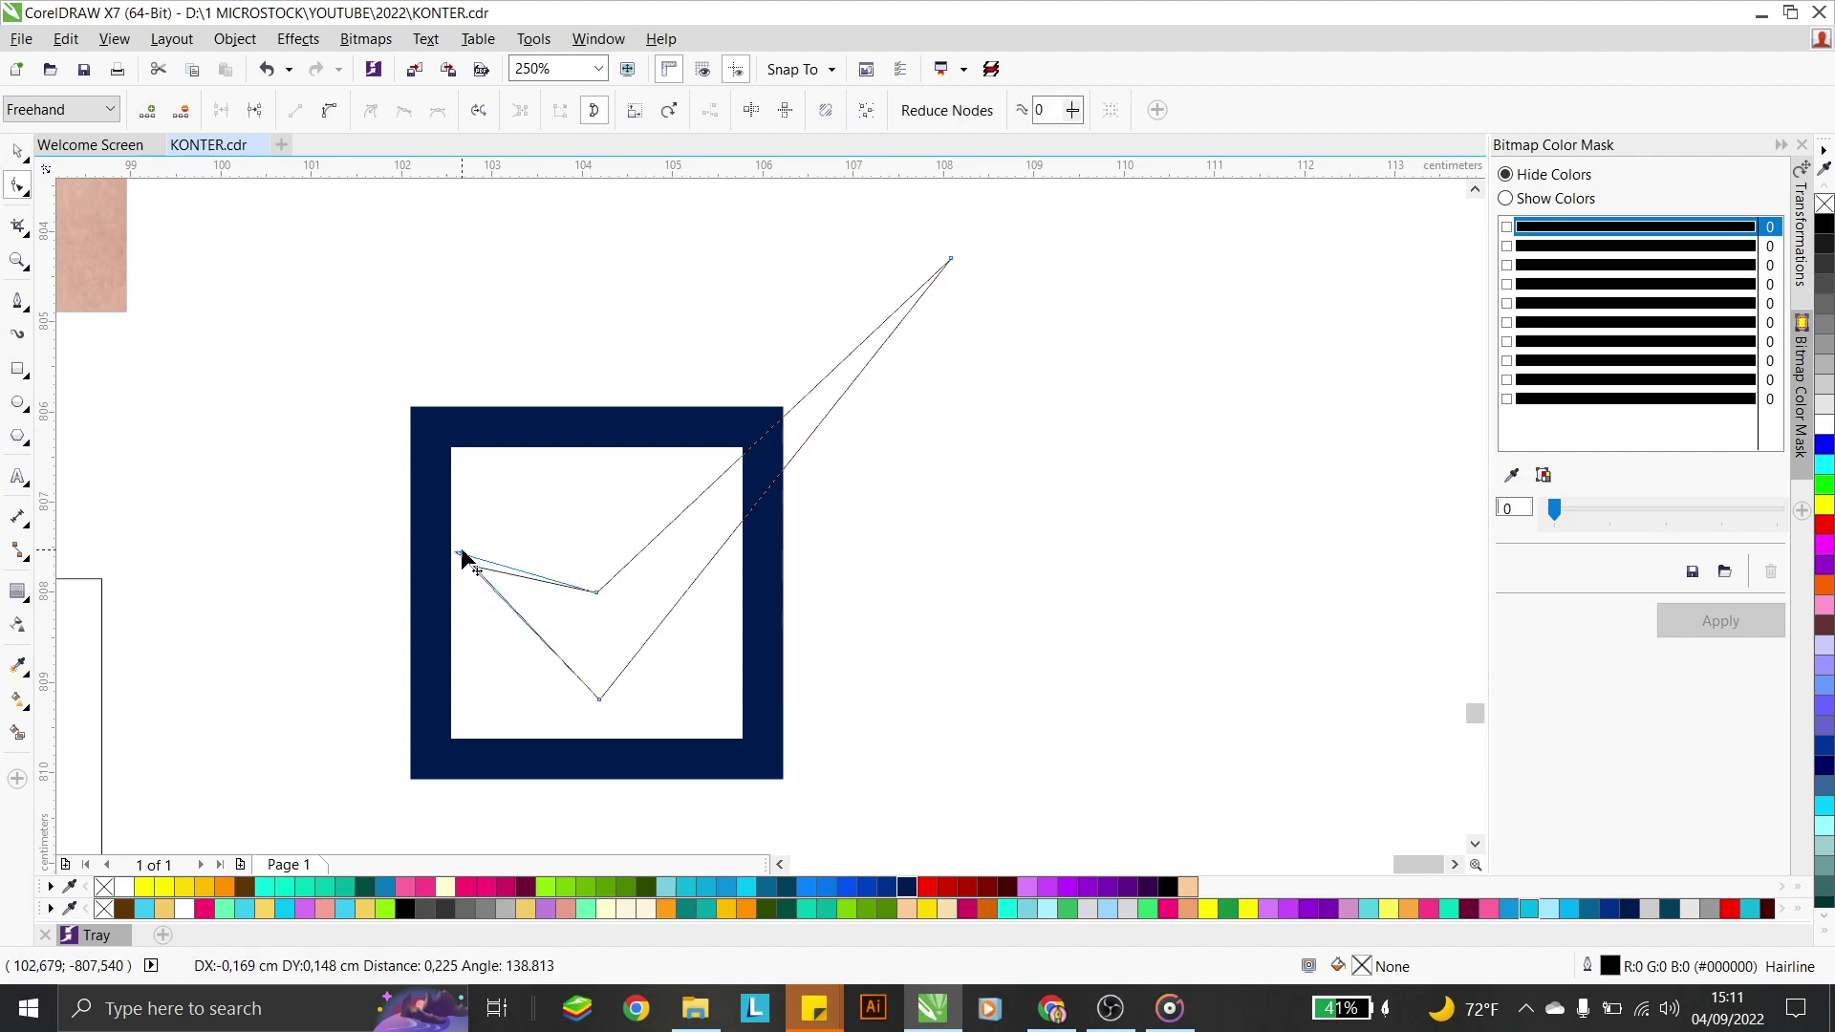
pyautogui.moveTo(596, 591); pyautogui.dragTo(594, 608)
pyautogui.moveTo(954, 256); pyautogui.dragTo(877, 322)
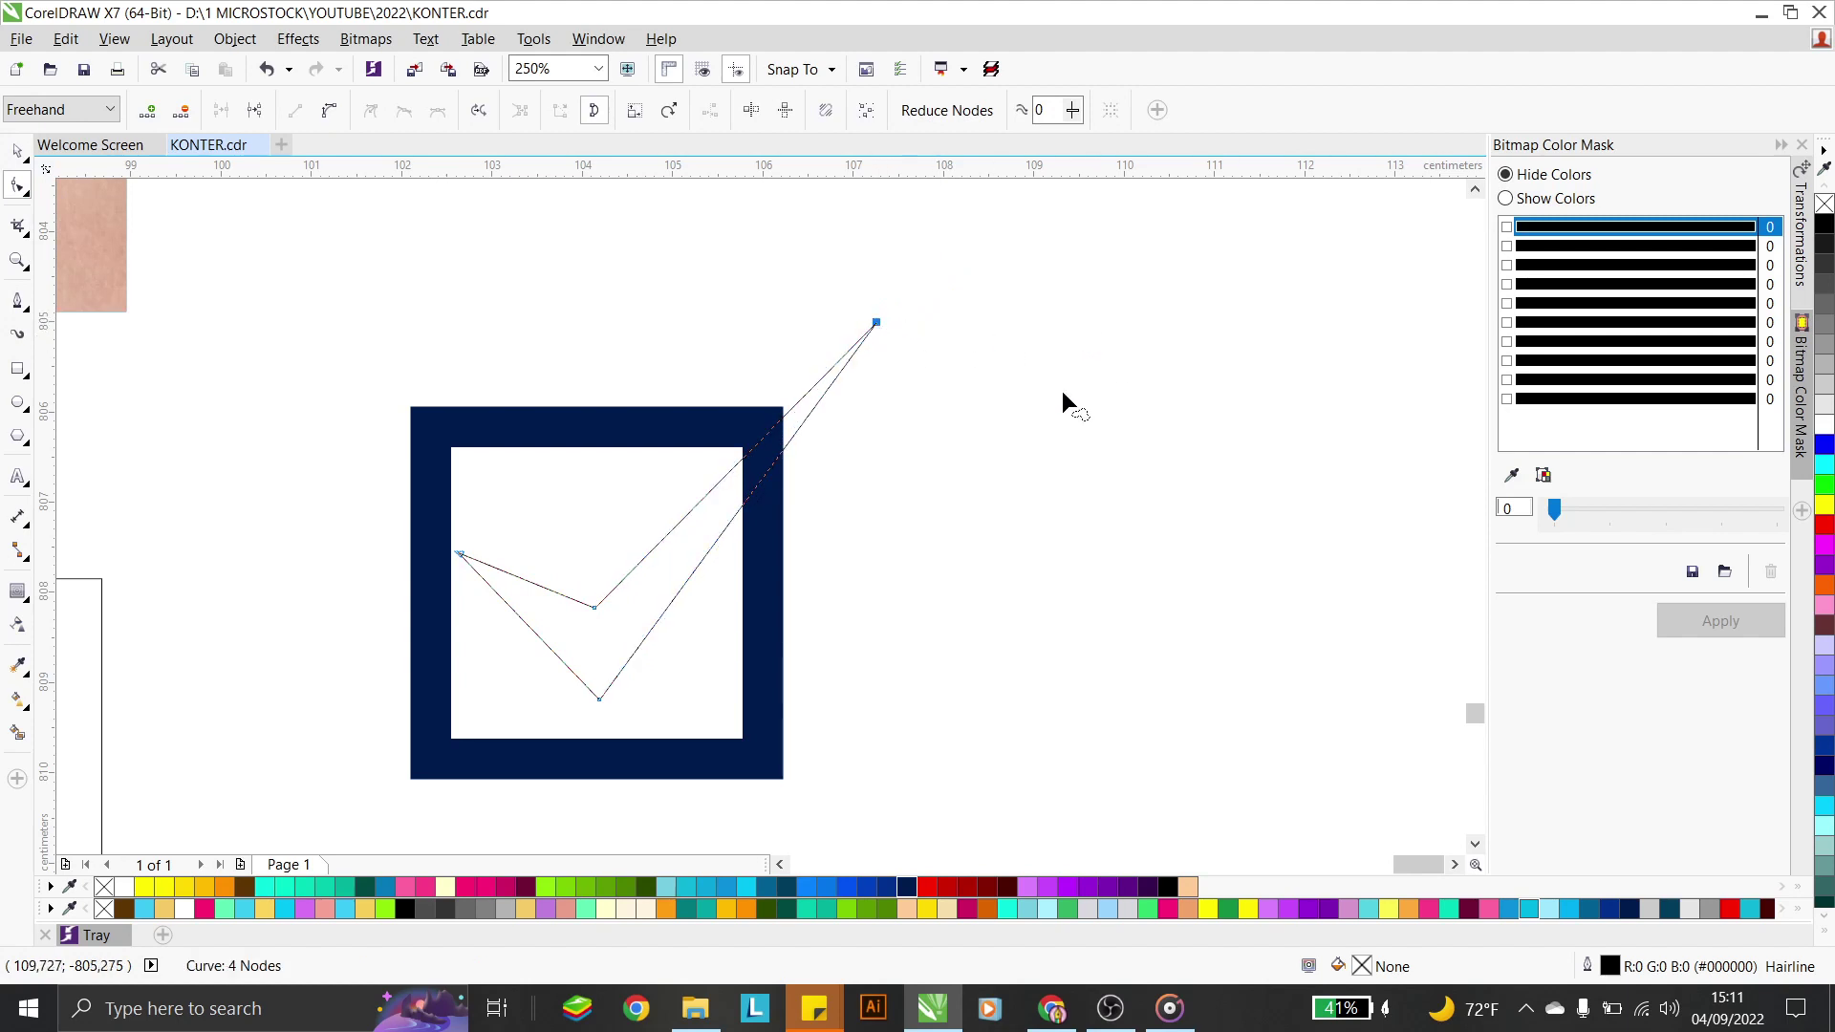
# Fill the check mark with red (#FF0000) and remove its outline
pyautogui.click(17, 157)
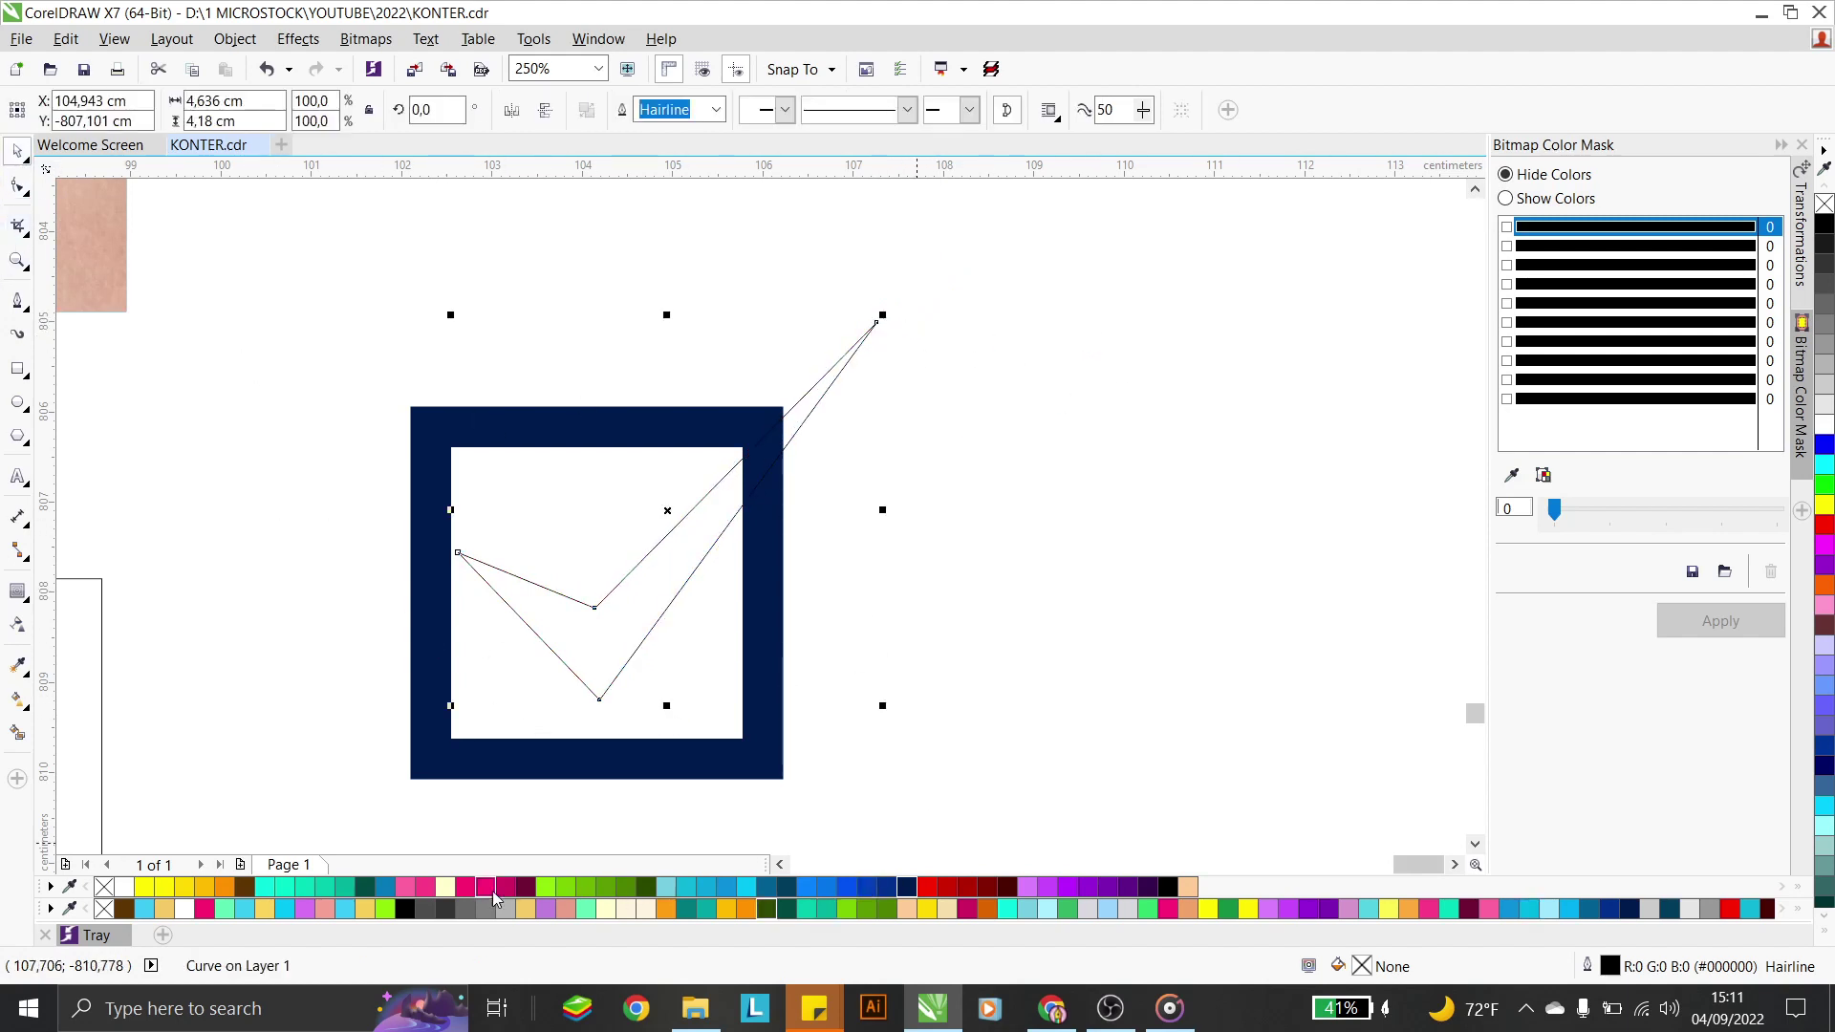
pyautogui.click(925, 888)
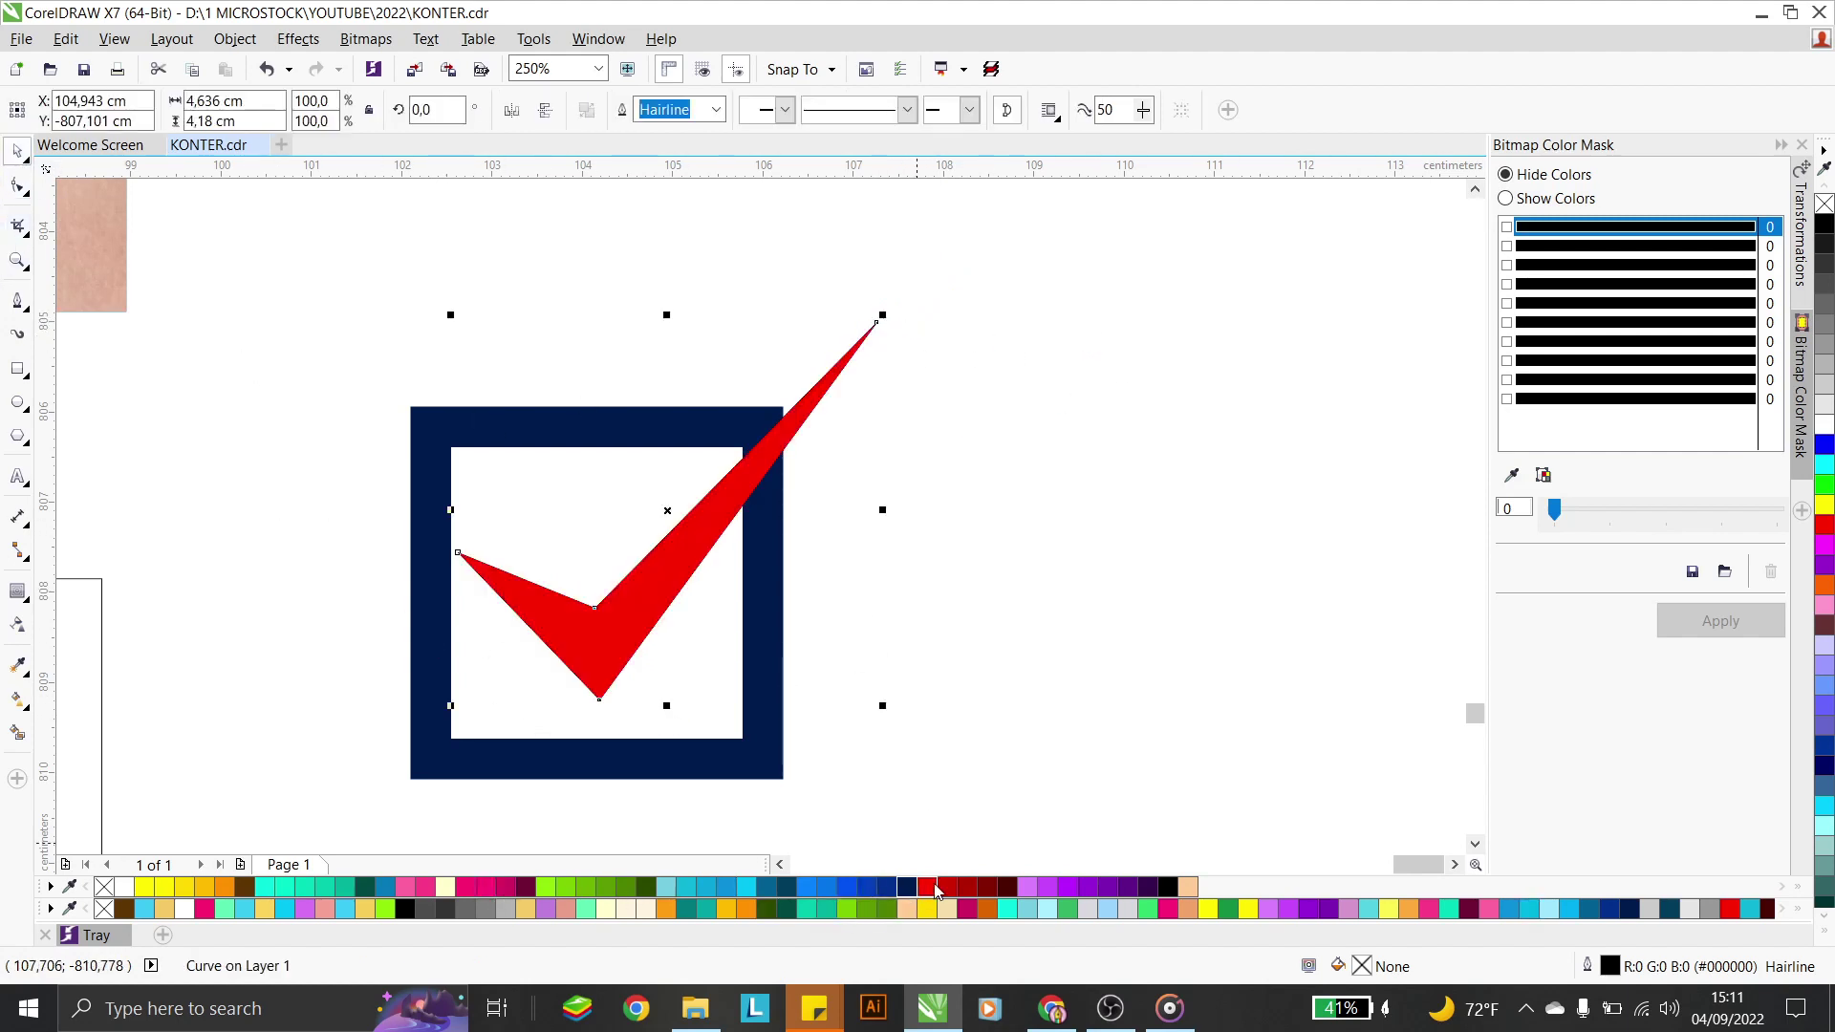
pyautogui.rightClick(1824, 203)
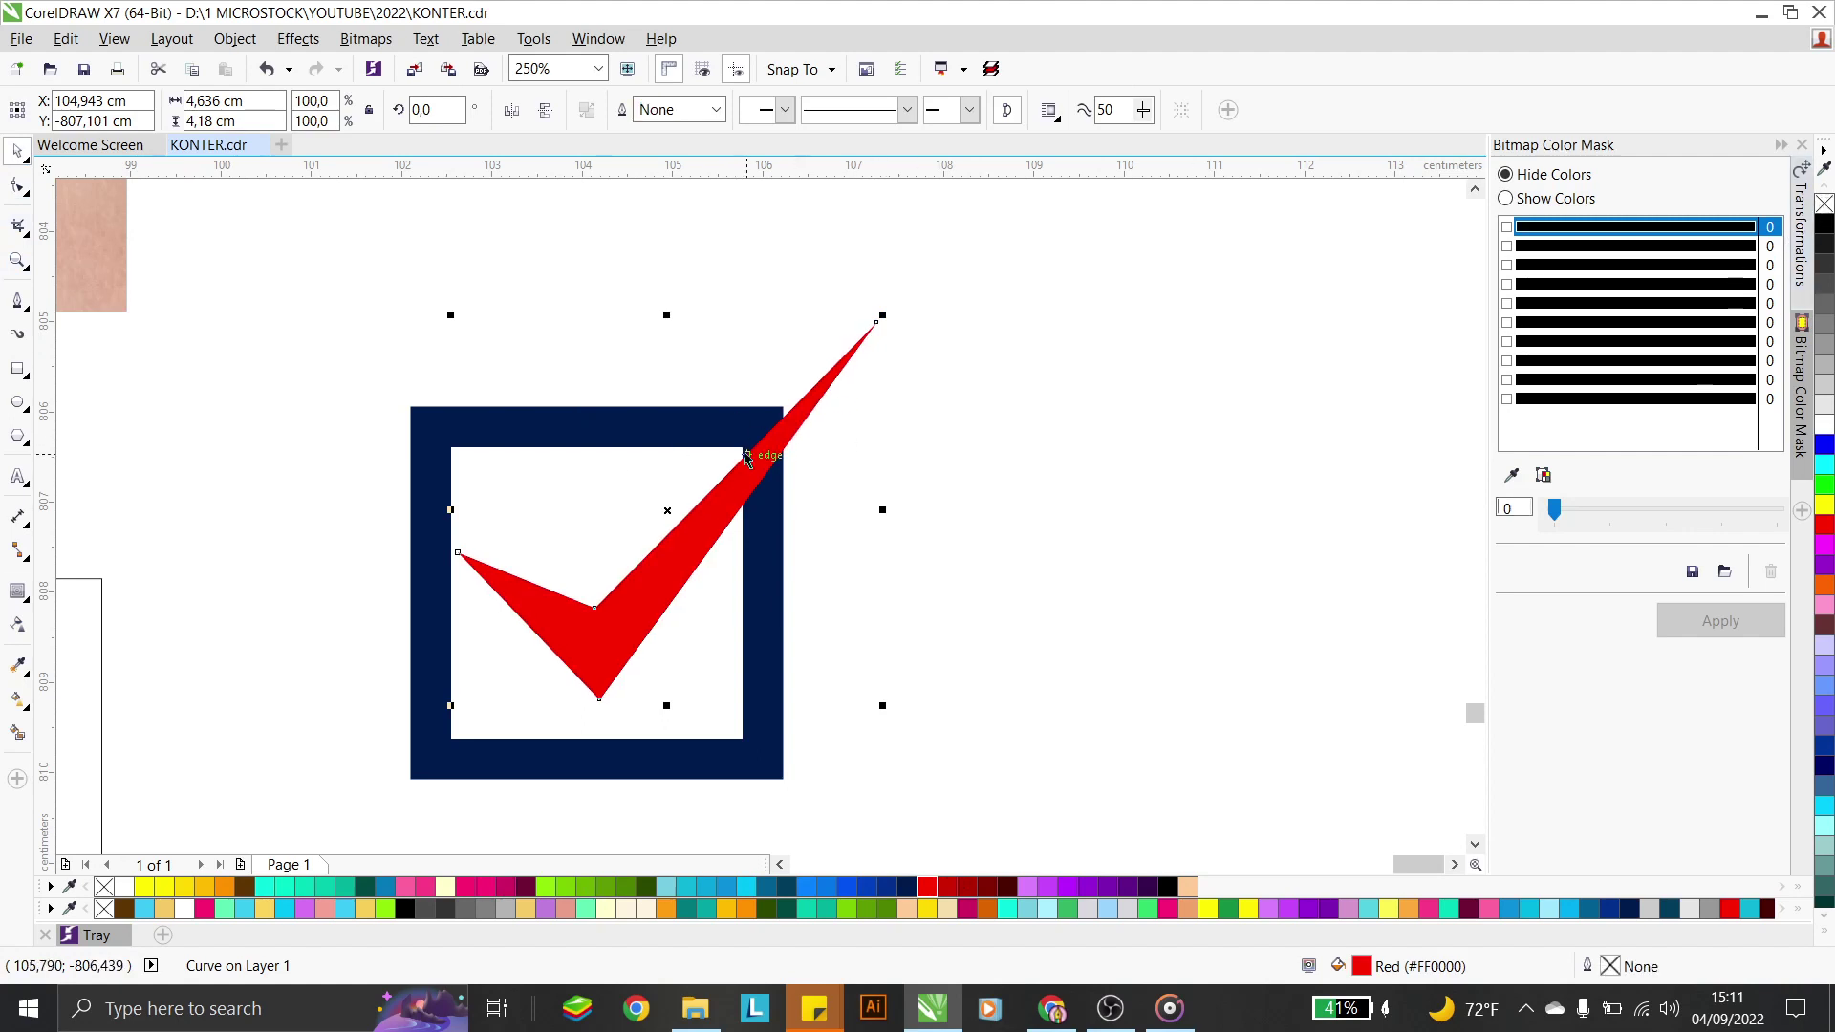
# Draw a four-sided shape about 1.9 × 2.4 cm around the check mark's arm where it crosses the frame's corner
pyautogui.click(17, 301)
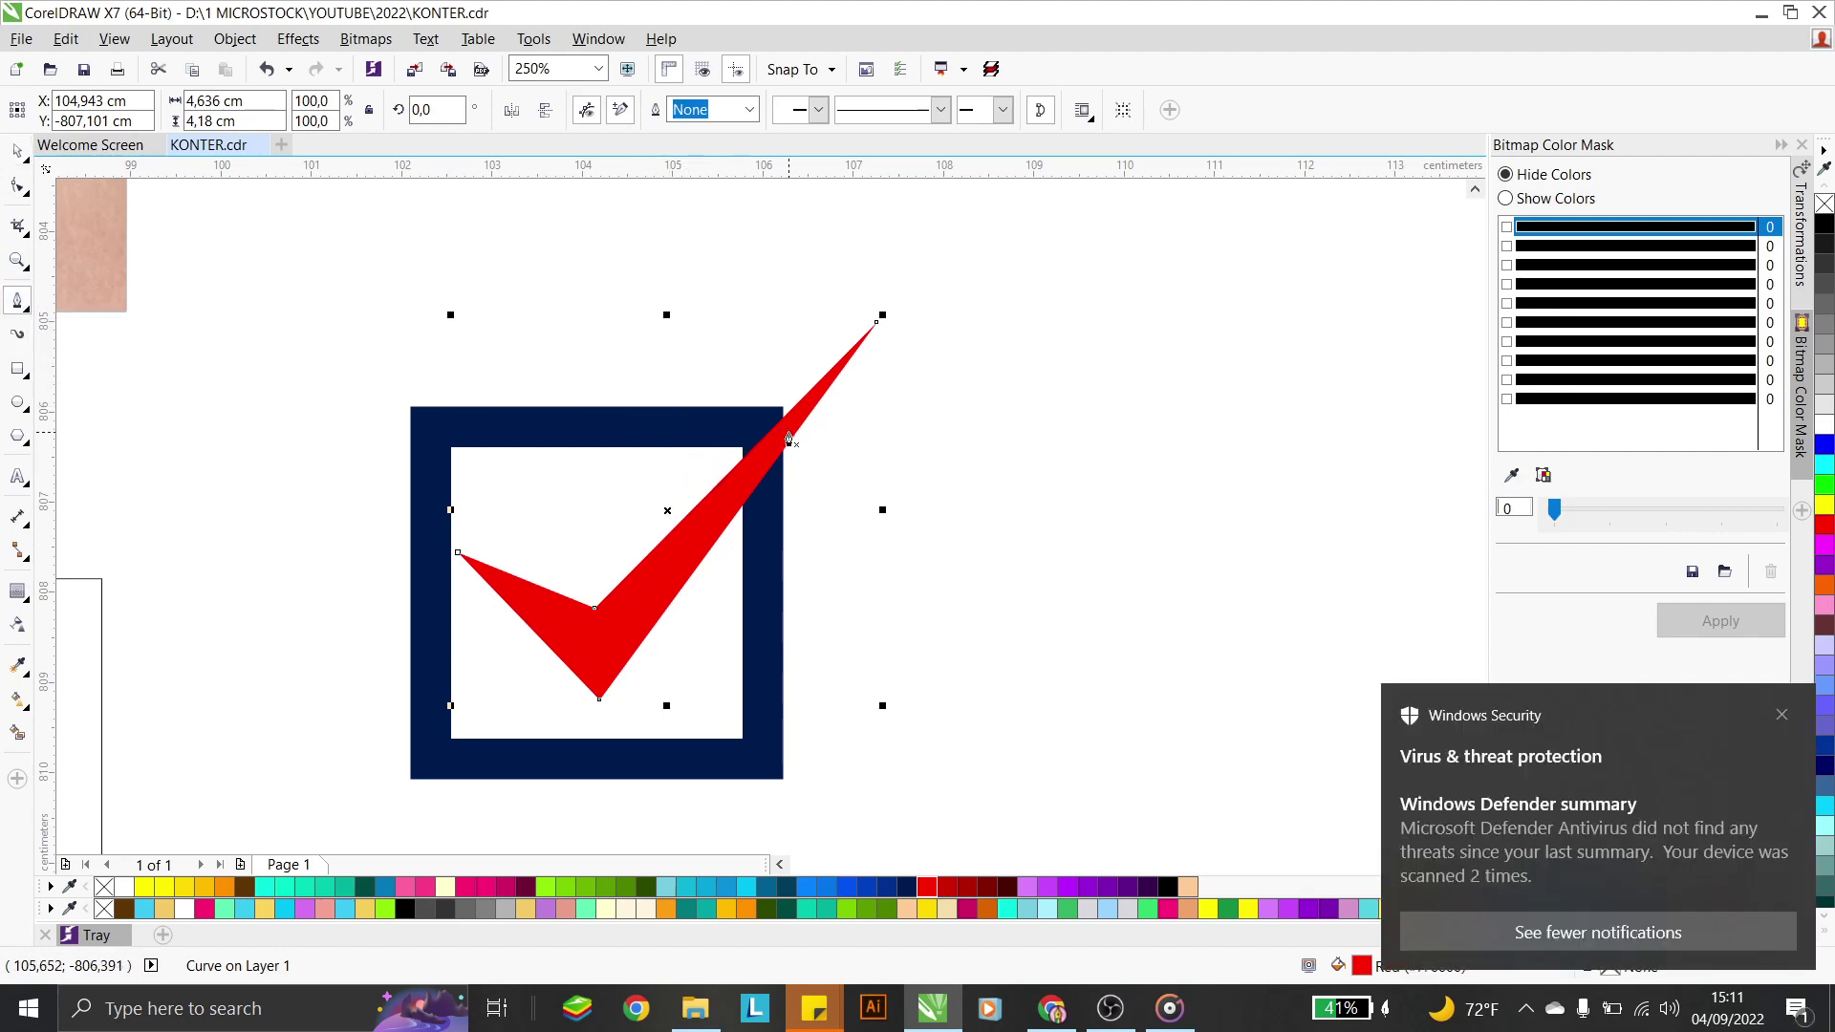
pyautogui.scroll(2, 789, 430)
pyautogui.click(1783, 724)
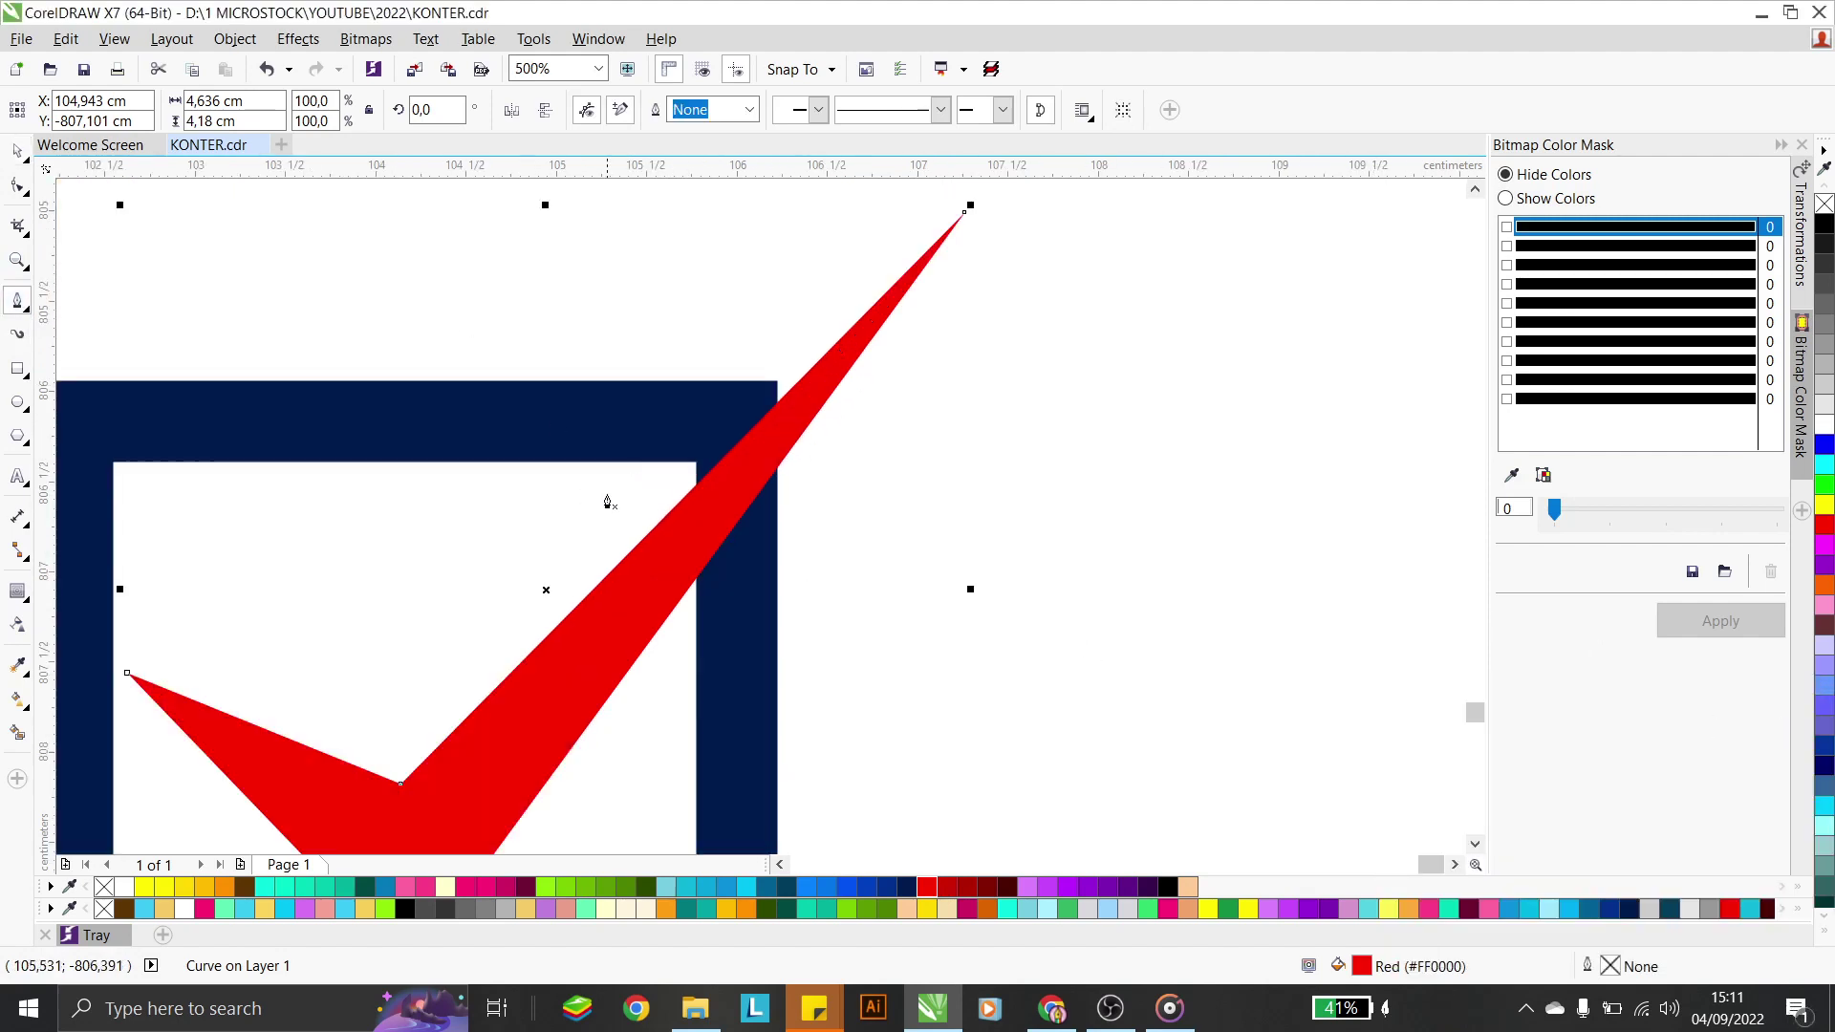
pyautogui.click(577, 507)
pyautogui.click(831, 283)
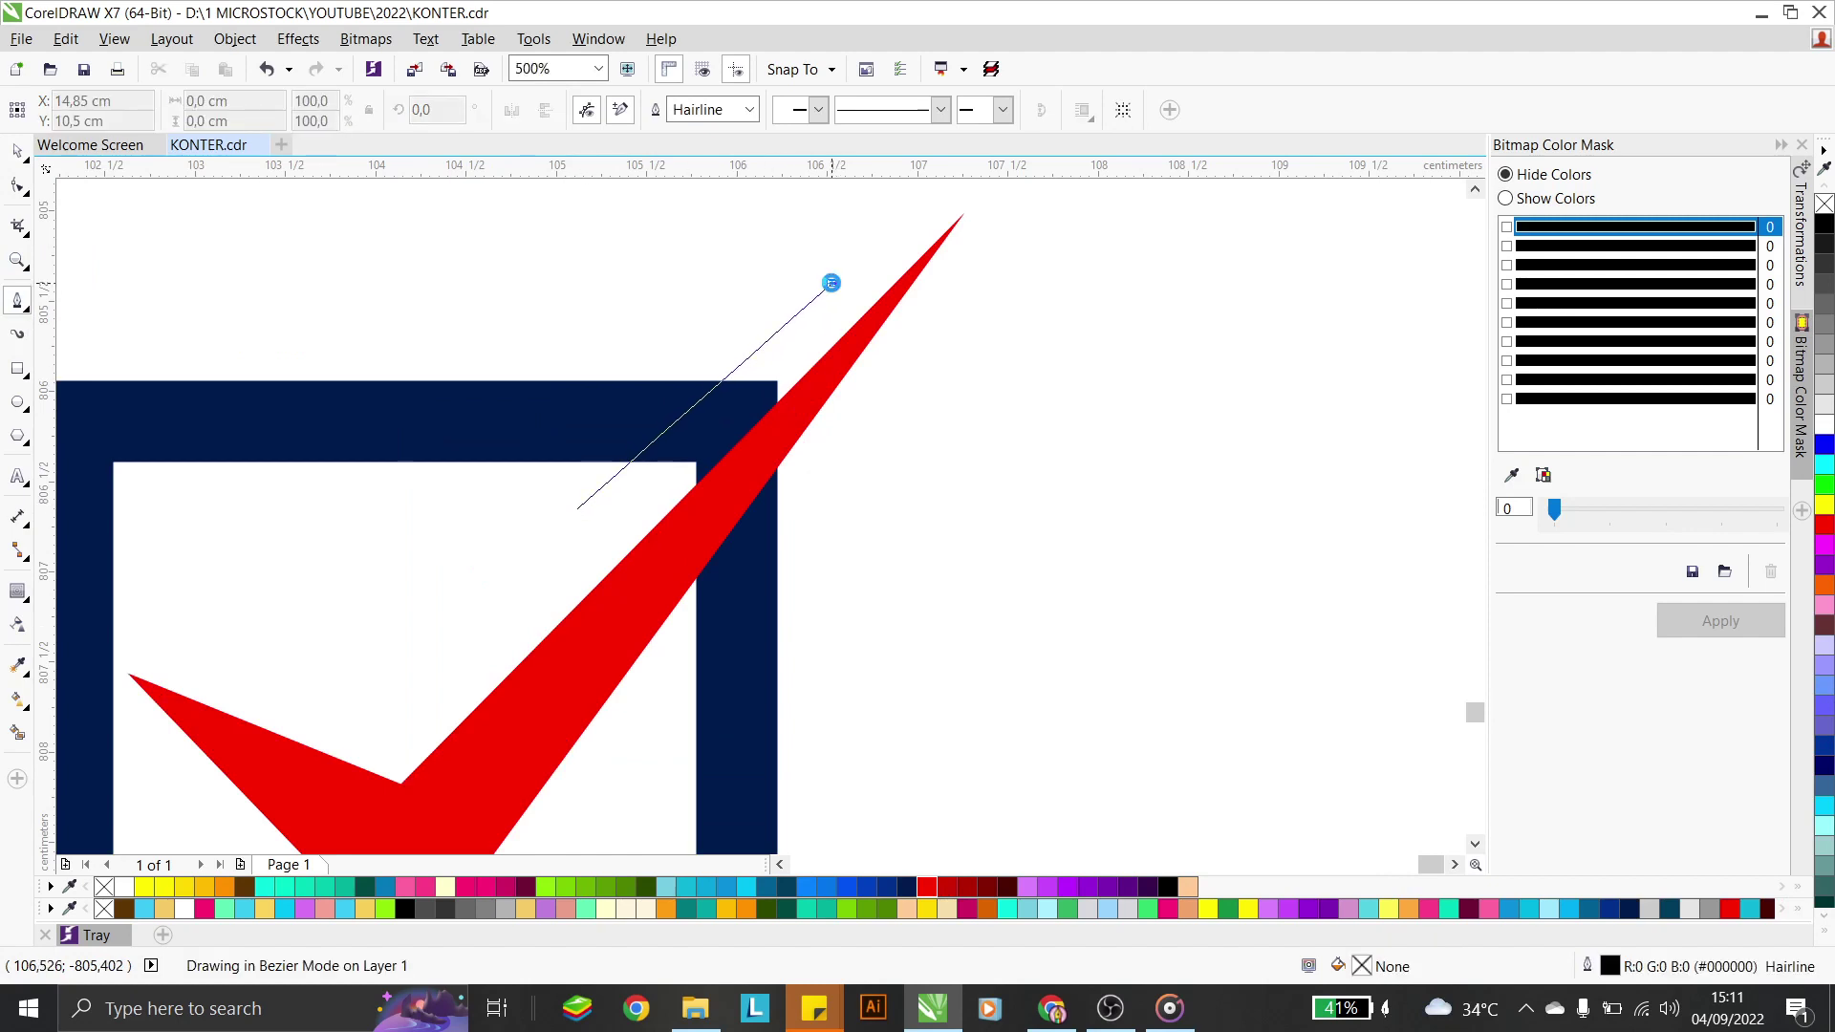
pyautogui.click(918, 401)
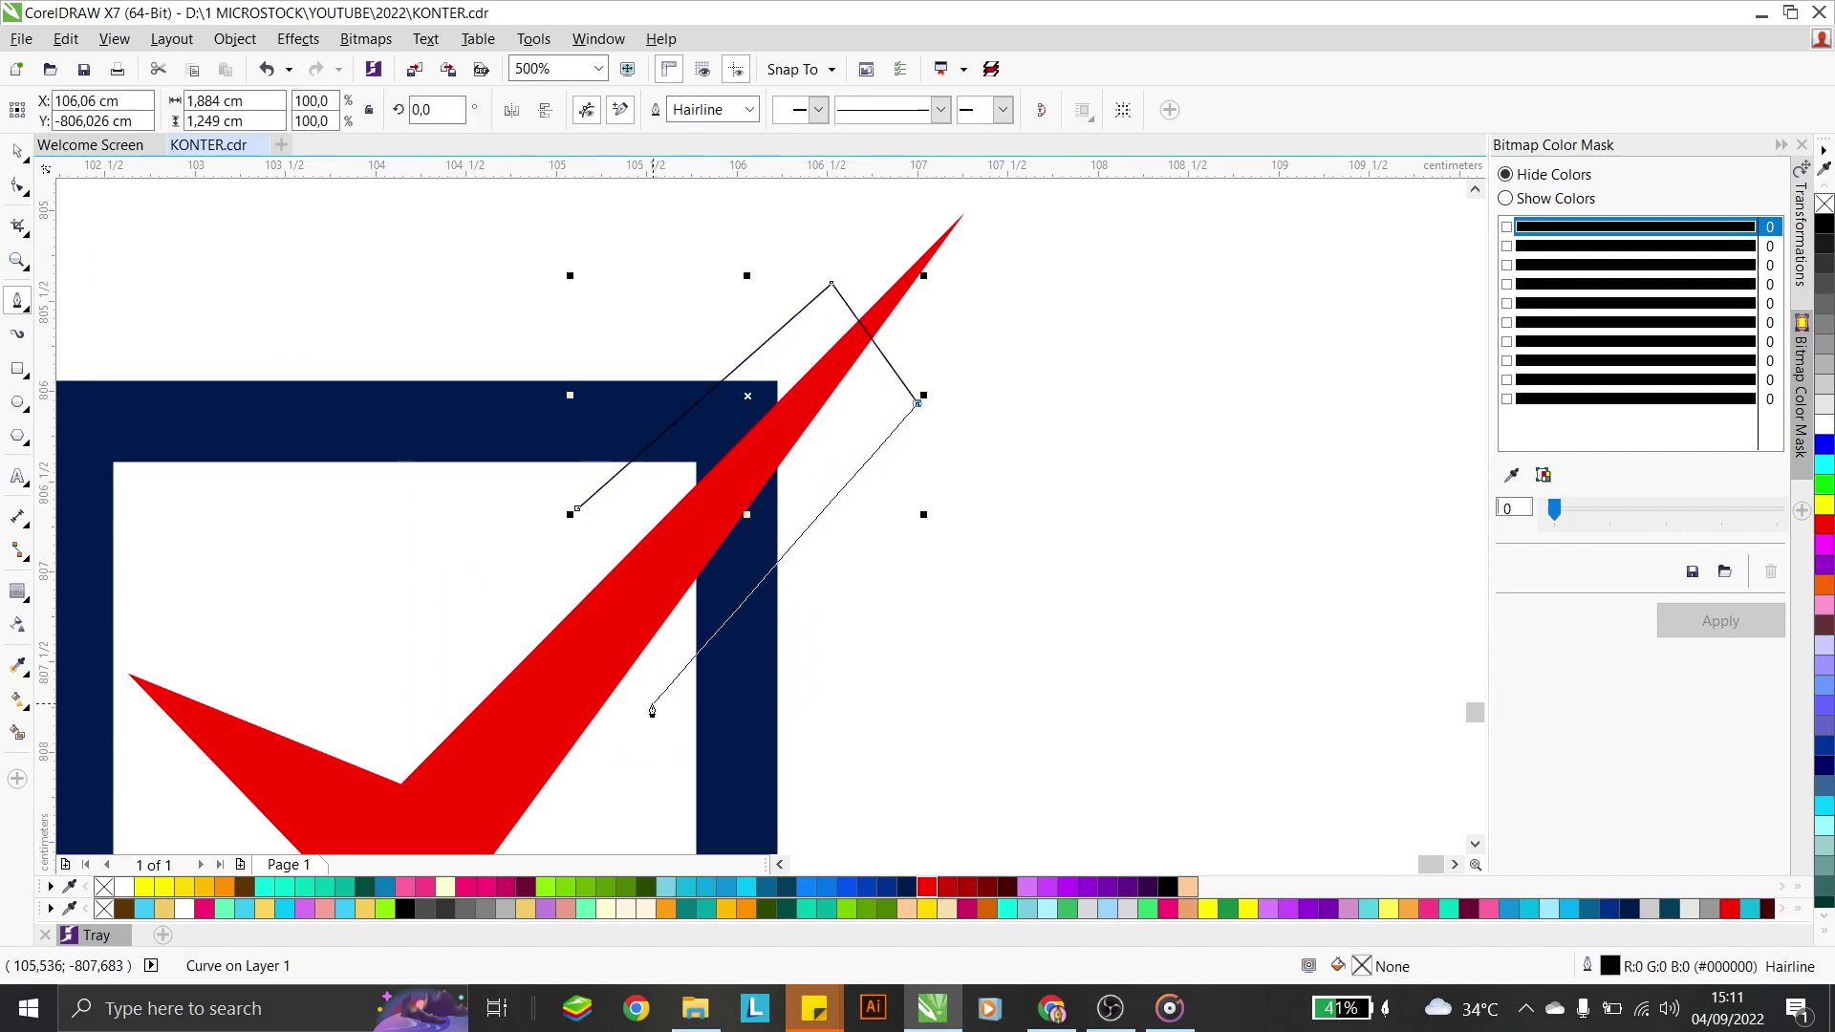
pyautogui.click(648, 719)
pyautogui.click(577, 511)
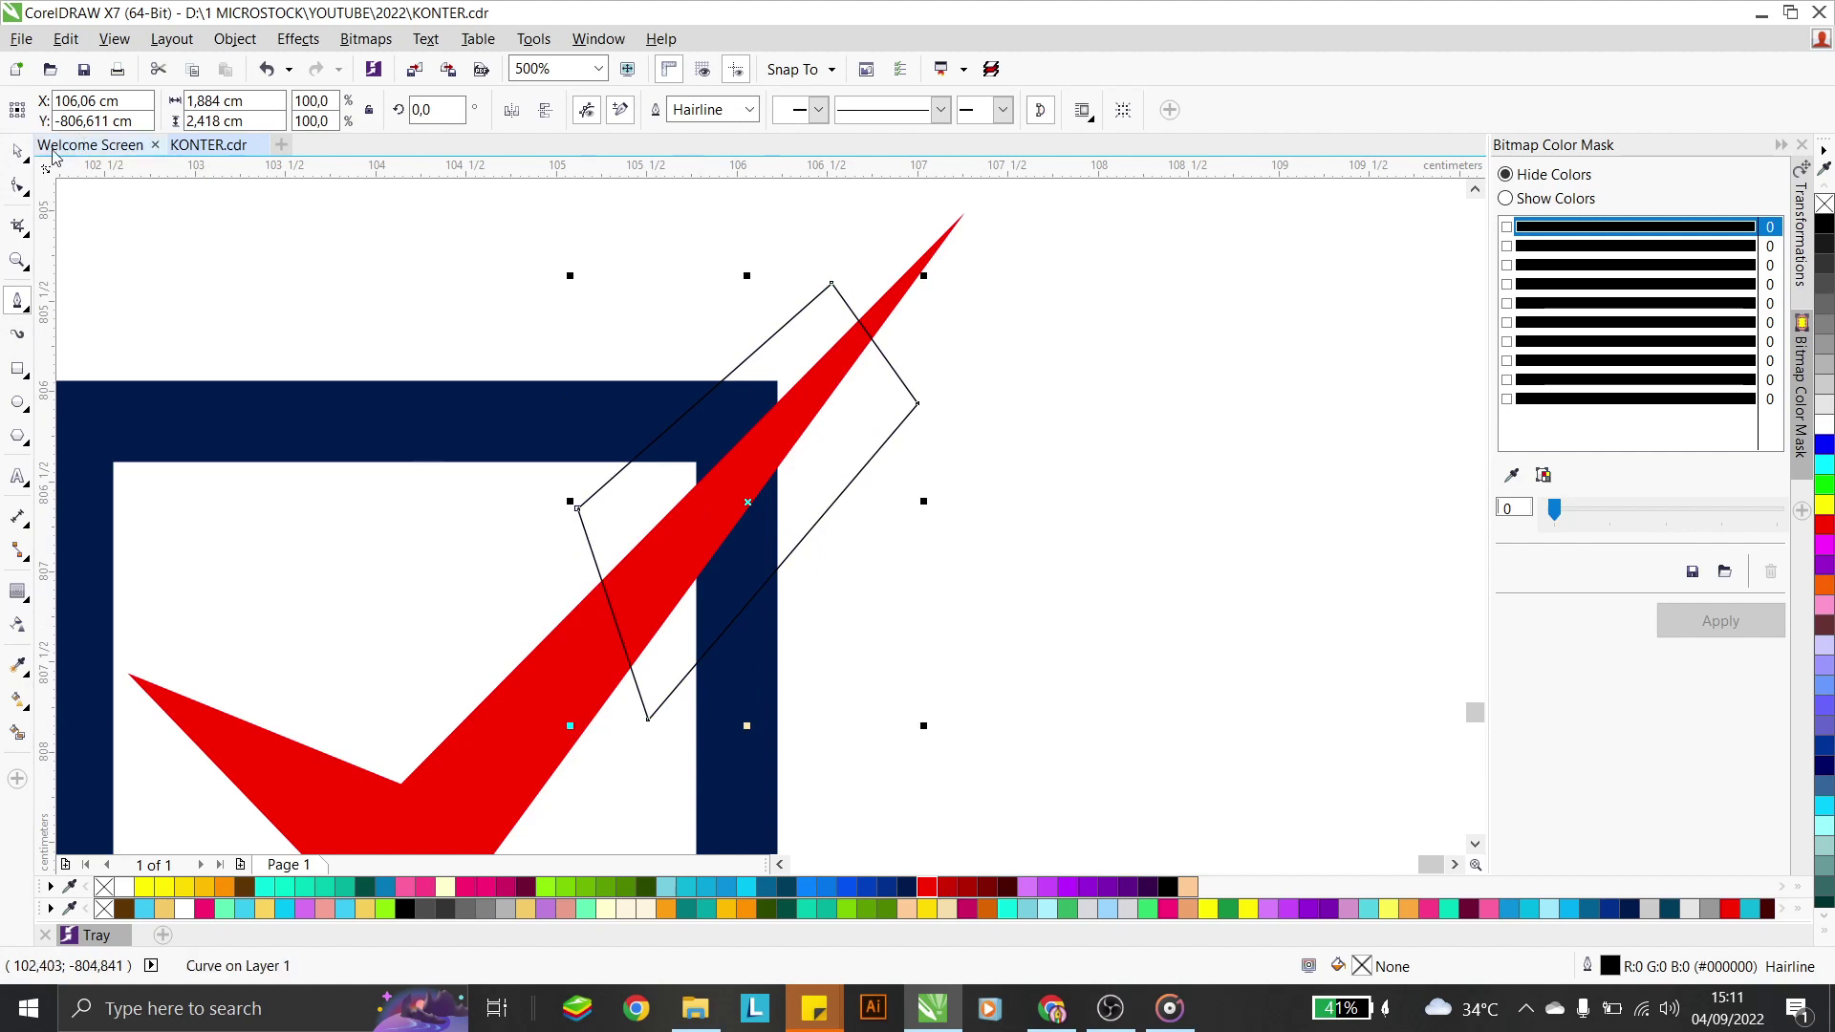
# Trim the navy frame with the four-sided shape to open a gap around the check mark, and remove the cutting shape
pyautogui.press('space')
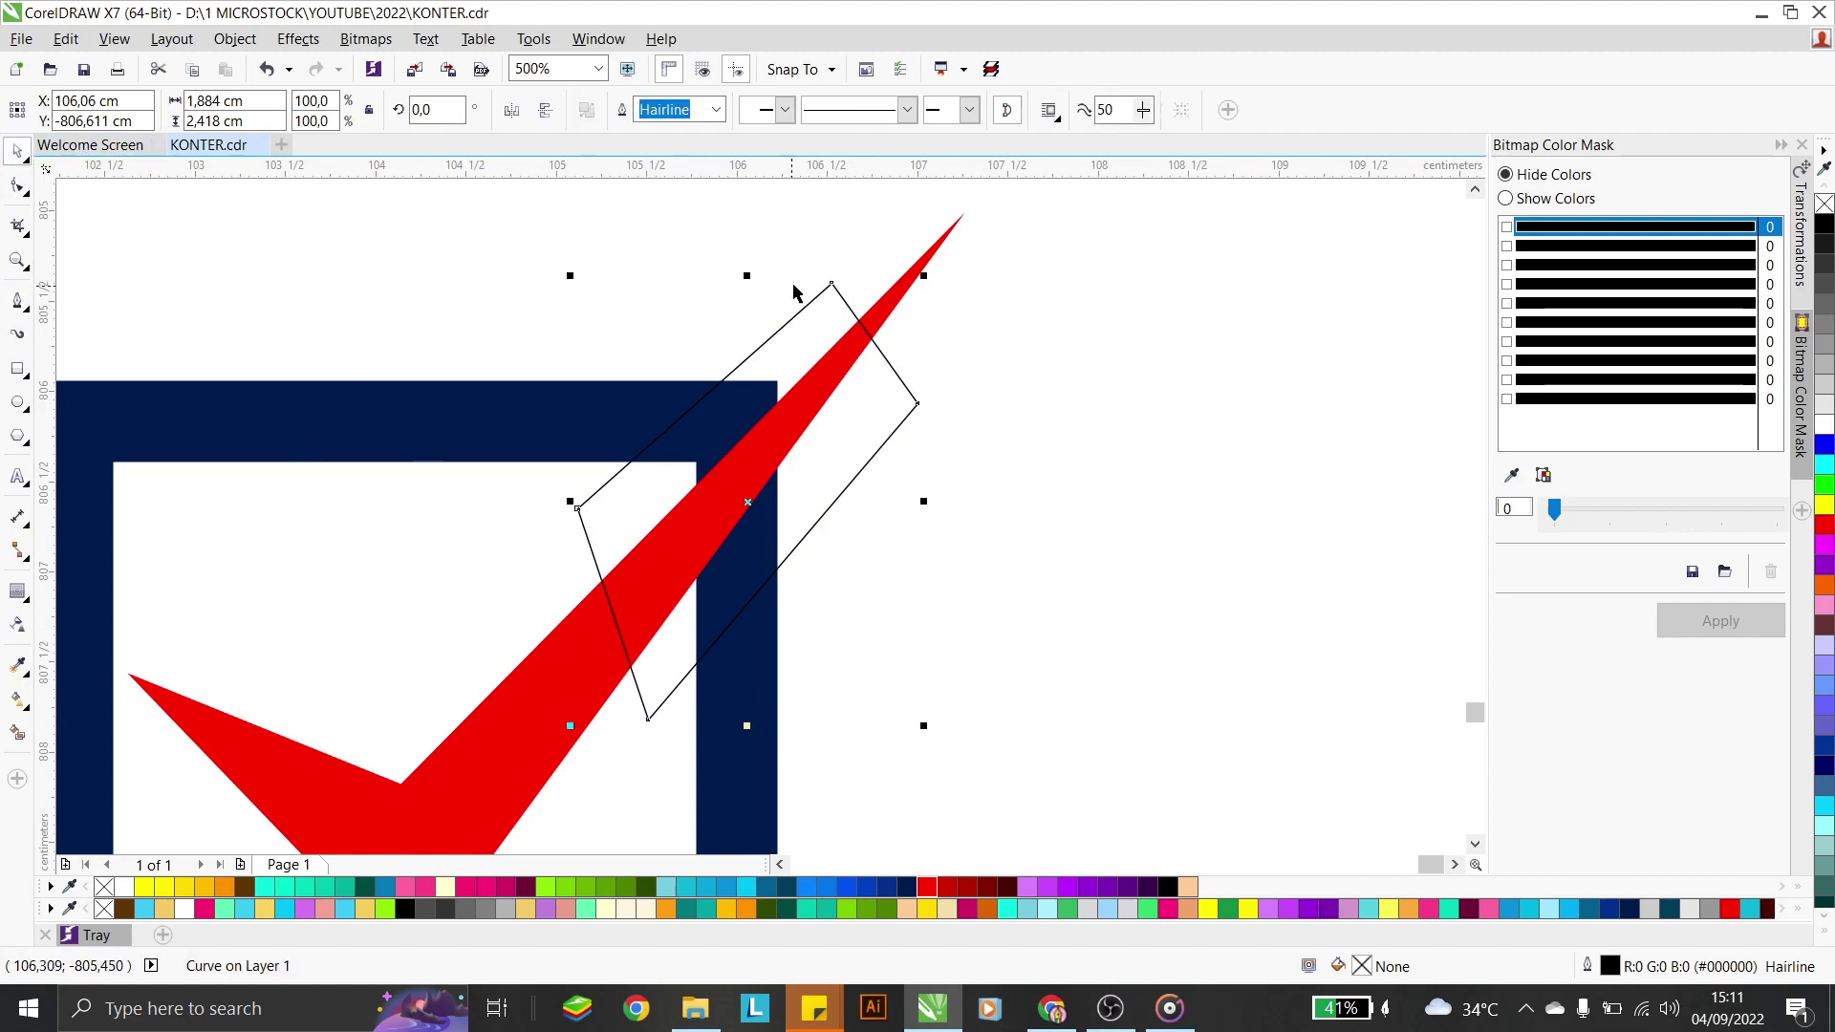
pyautogui.keyDown('shift'); pyautogui.click(319, 432); pyautogui.keyUp('shift')
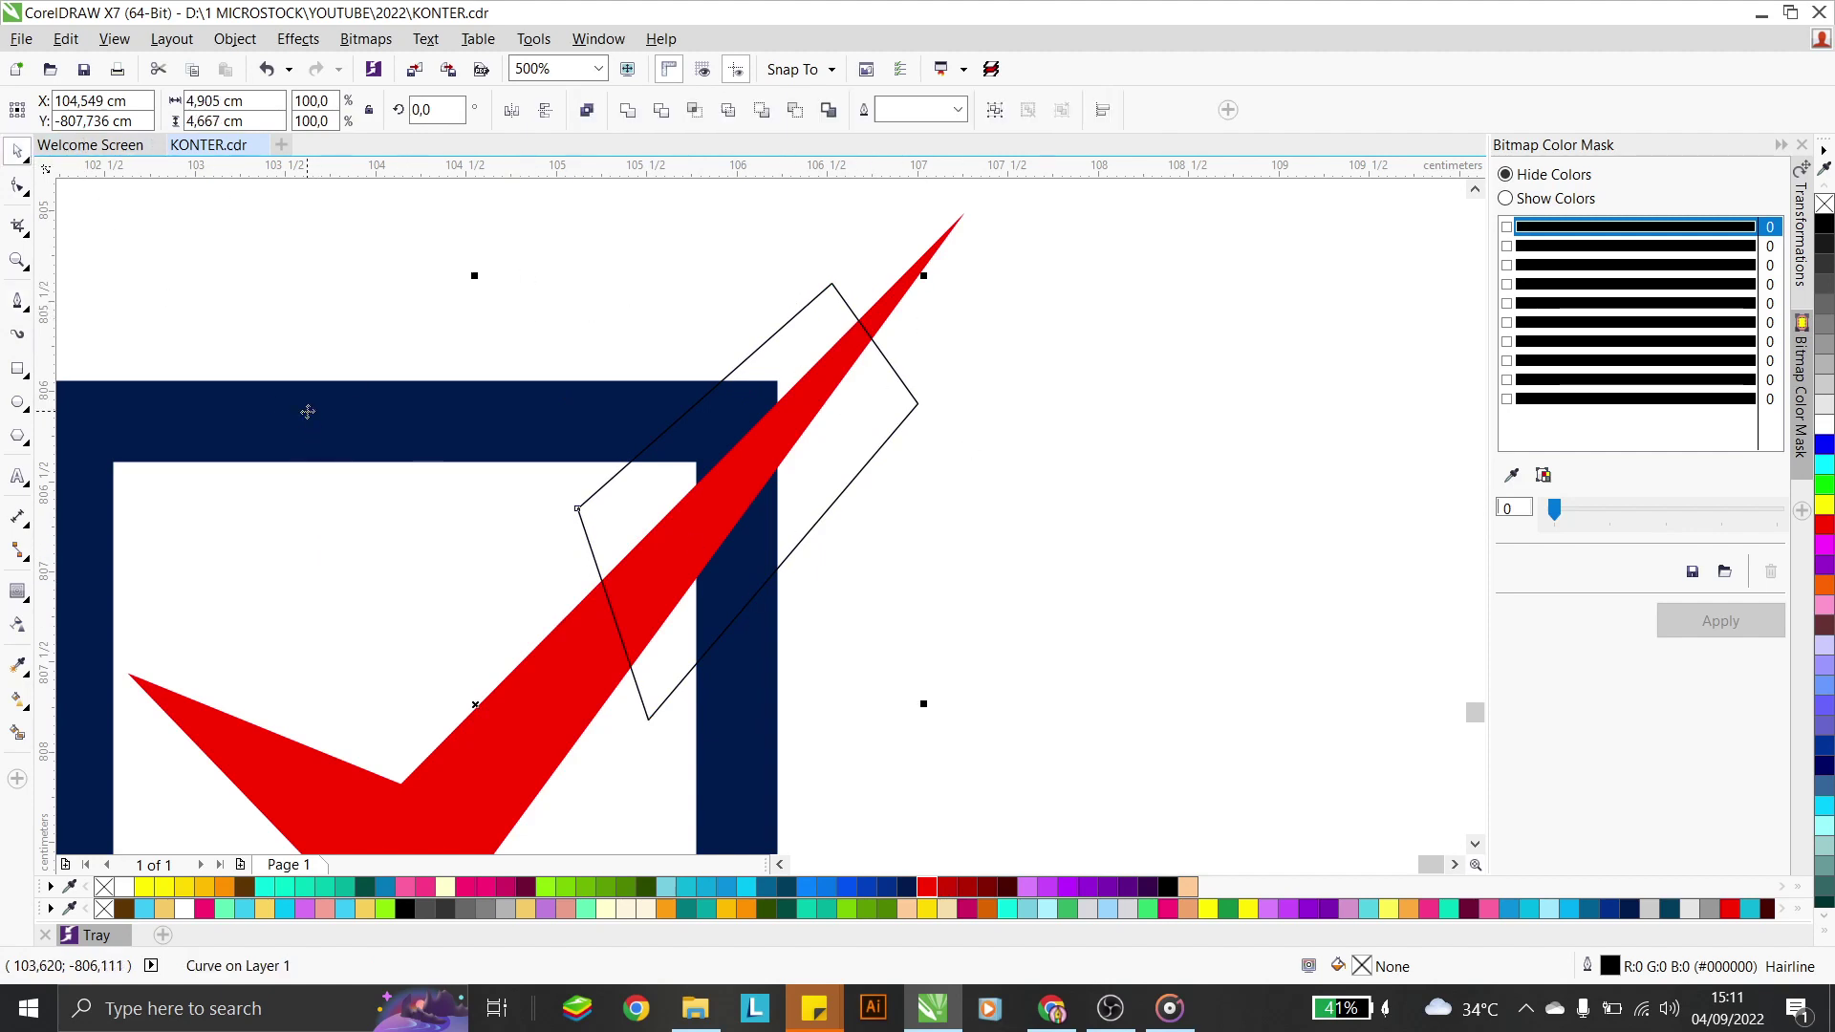
pyautogui.click(666, 111)
pyautogui.scroll(-5, 774, 336)
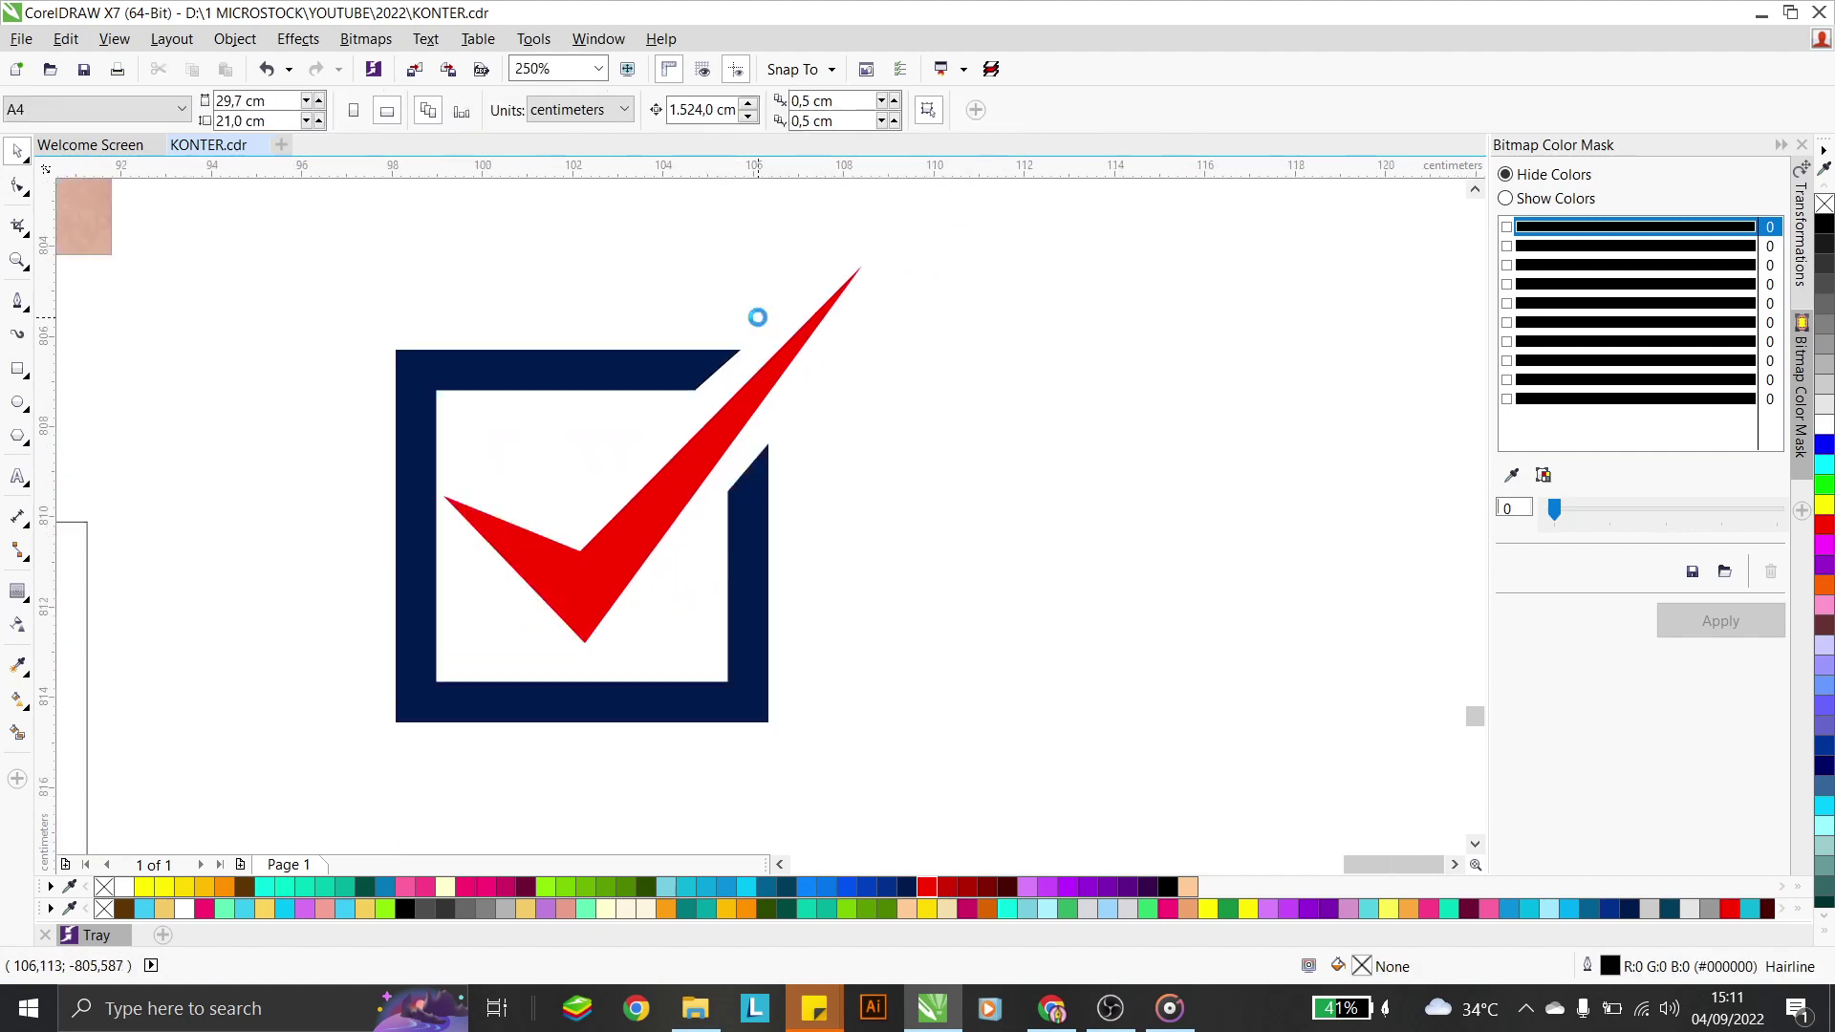
# Group the frame and check mark, and place the icon in front of TOP UP GAME in the new banner
pyautogui.moveTo(884, 588); pyautogui.dragTo(504, 227)
pyautogui.hotkey('ctrl', 'g')
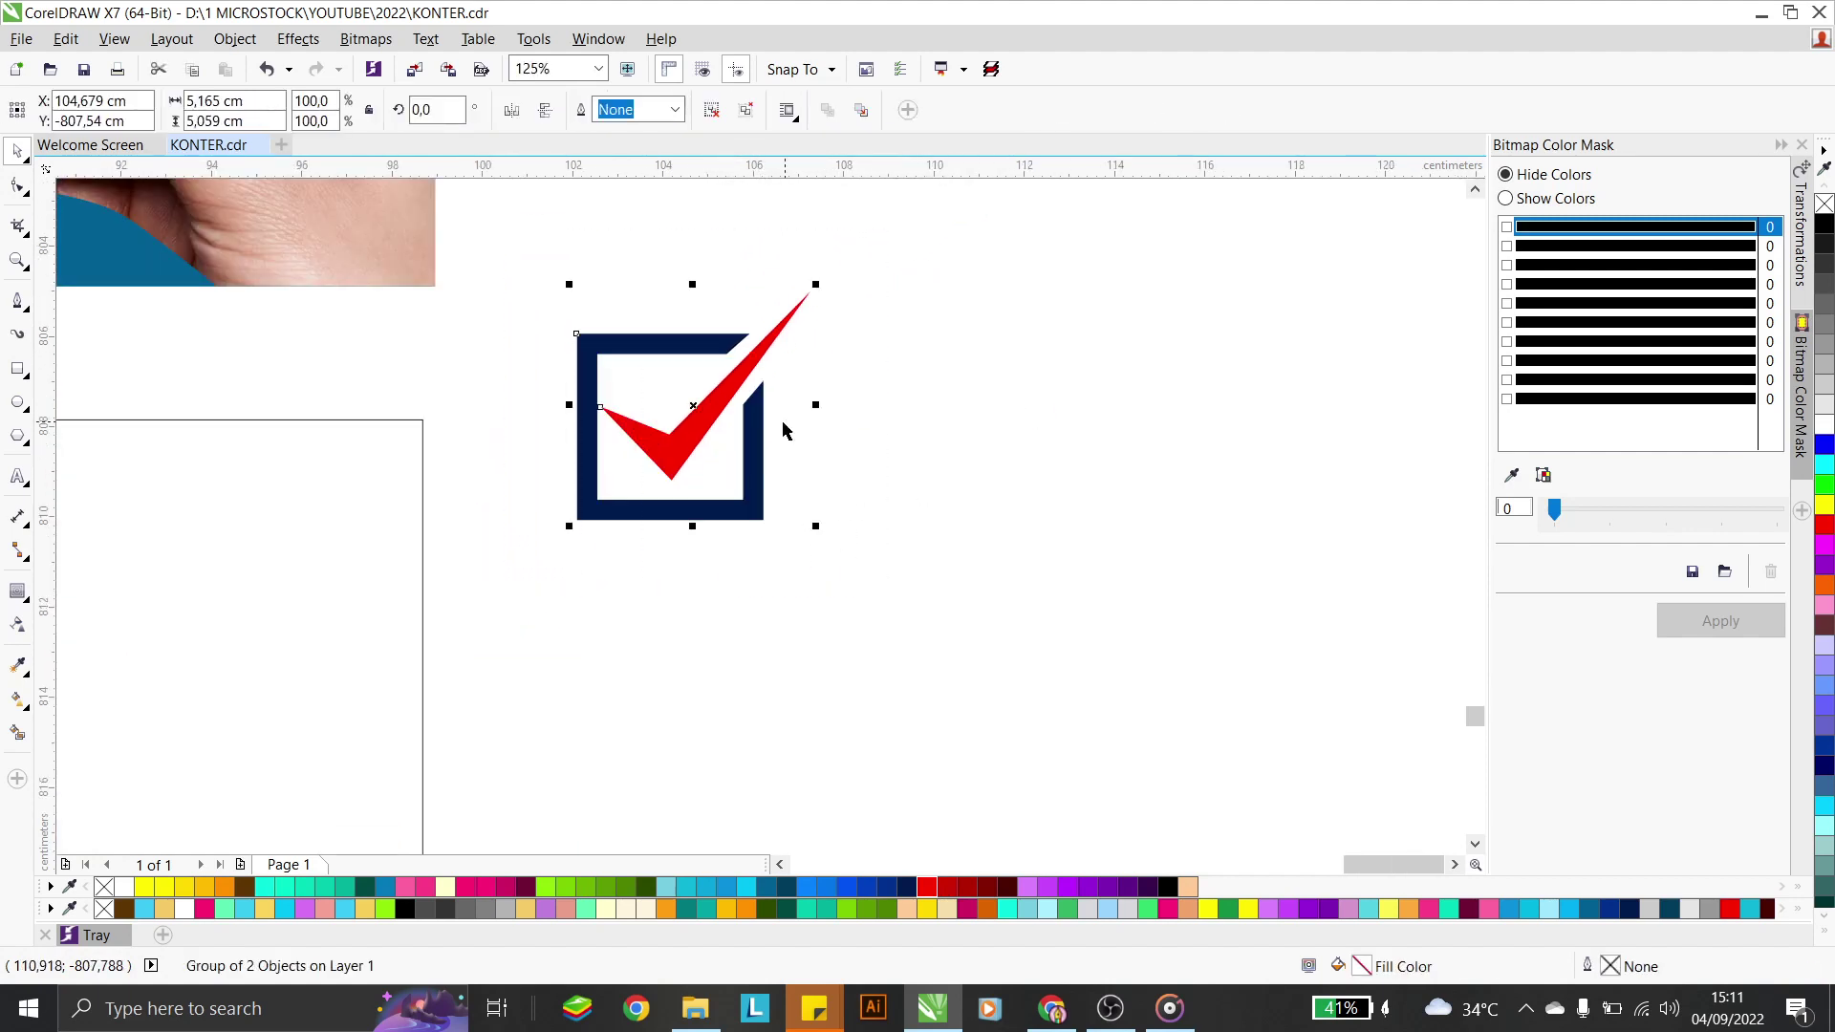
pyautogui.scroll(-5, 787, 421)
pyautogui.moveTo(761, 424); pyautogui.dragTo(517, 572)
pyautogui.scroll(7, 507, 569)
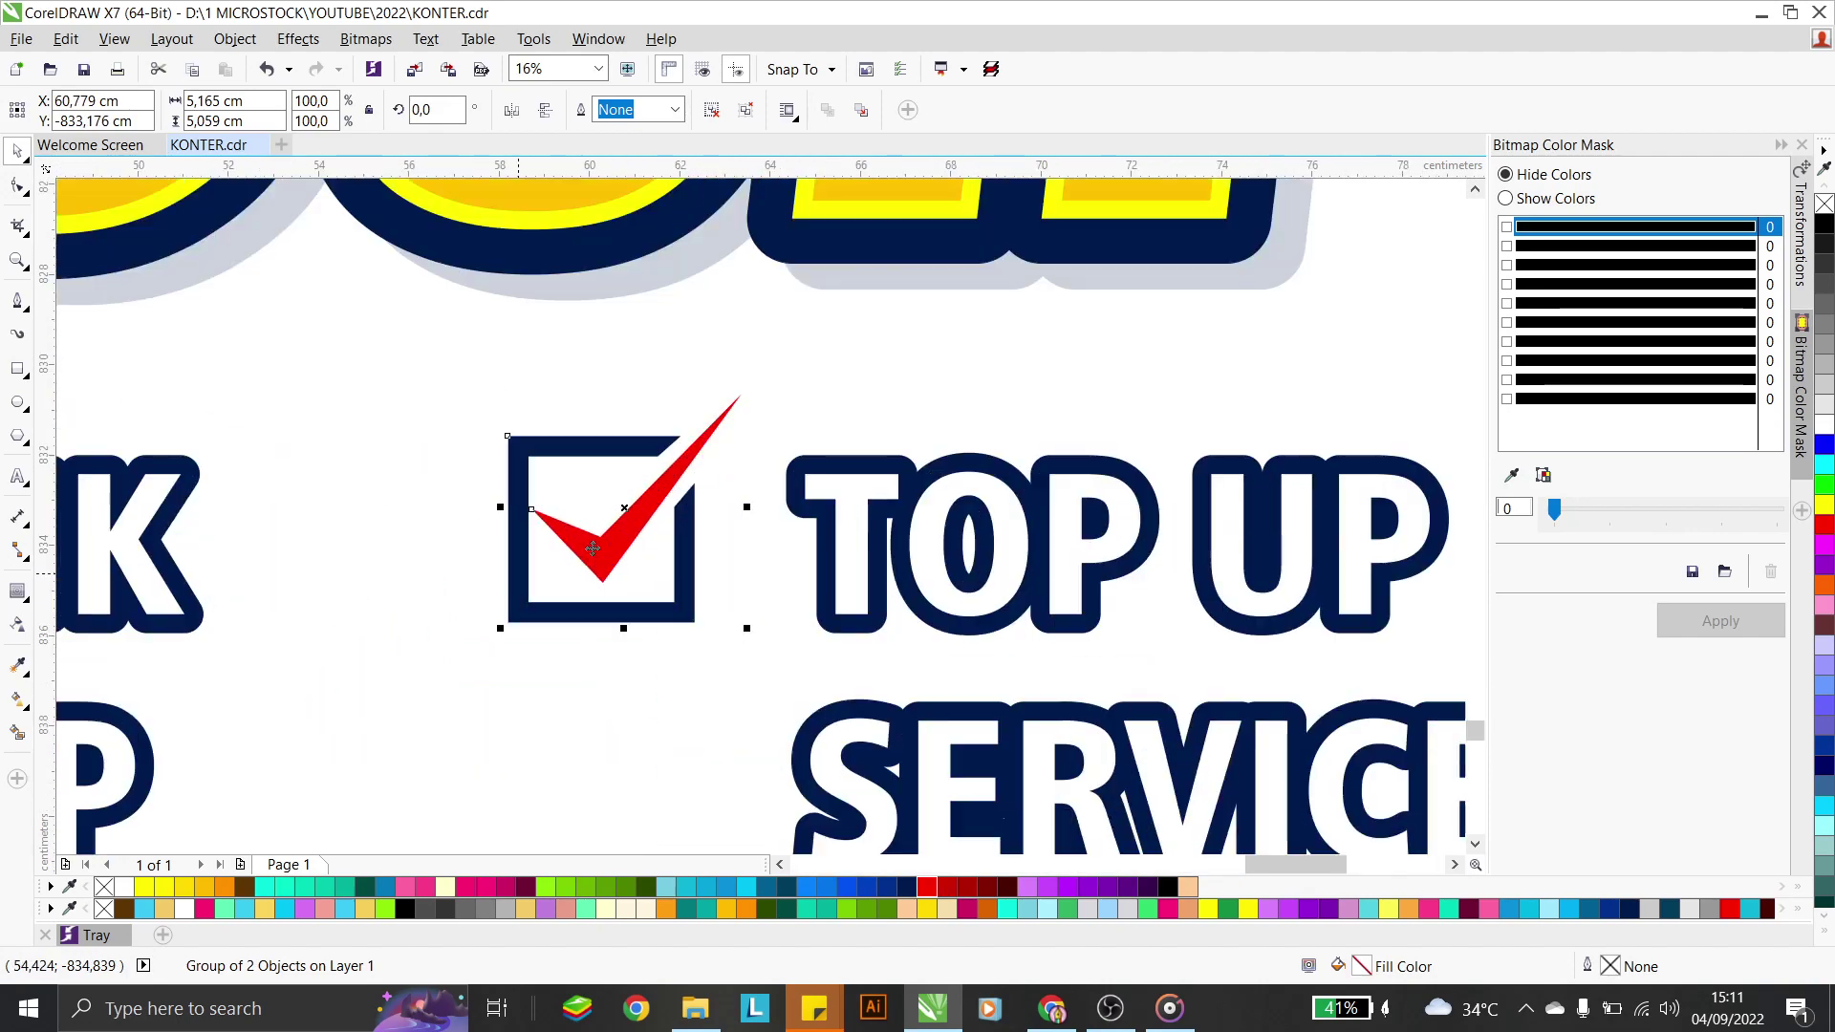
# Copy the checkbox icon down to the SERVICE HP and DAN LAIN LAIN lines
pyautogui.moveTo(633, 530); pyautogui.dragTo(676, 755)
pyautogui.scroll(-3, 634, 525)
pyautogui.scroll(-1, 737, 491)
pyautogui.click(770, 686)
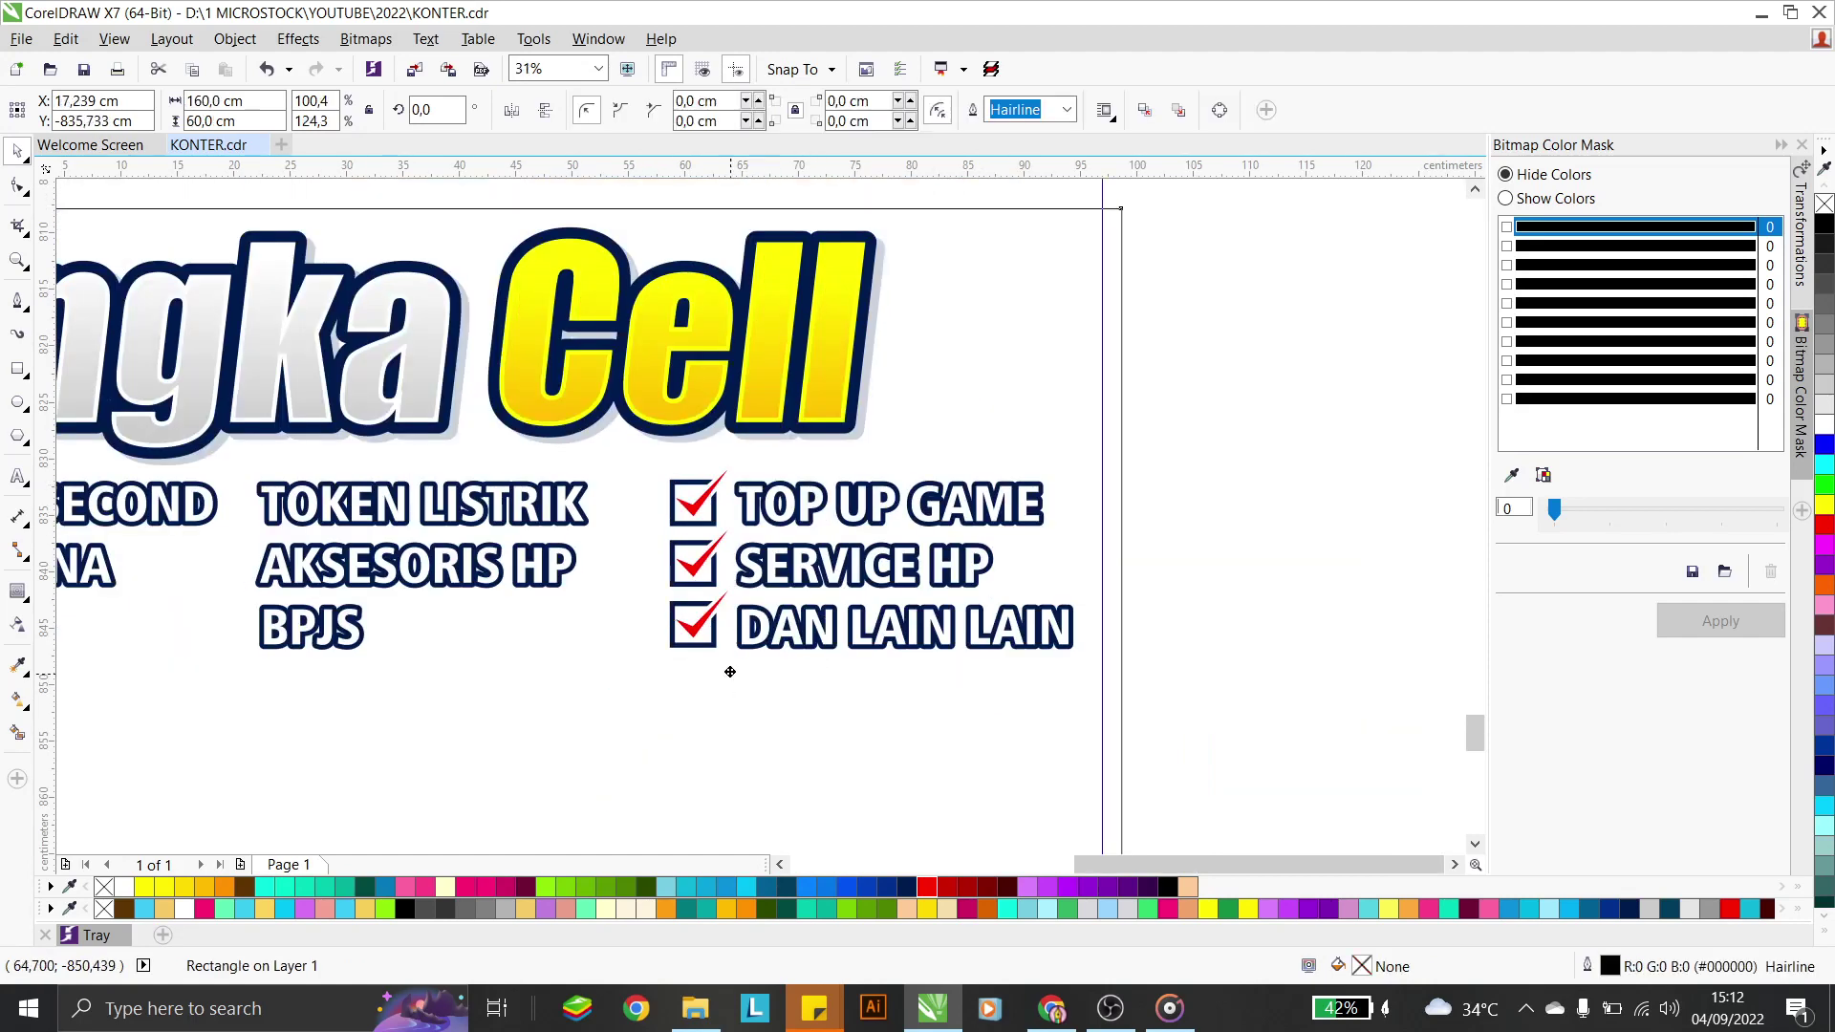
# Group the three checkbox icons and copy them in front of the TOKEN LISTRIK and JUAL BELI HP SECOND columns
pyautogui.scroll(-1, 815, 547)
pyautogui.moveTo(1127, 635); pyautogui.dragTo(729, 492)
pyautogui.moveTo(1018, 630); pyautogui.dragTo(634, 528)
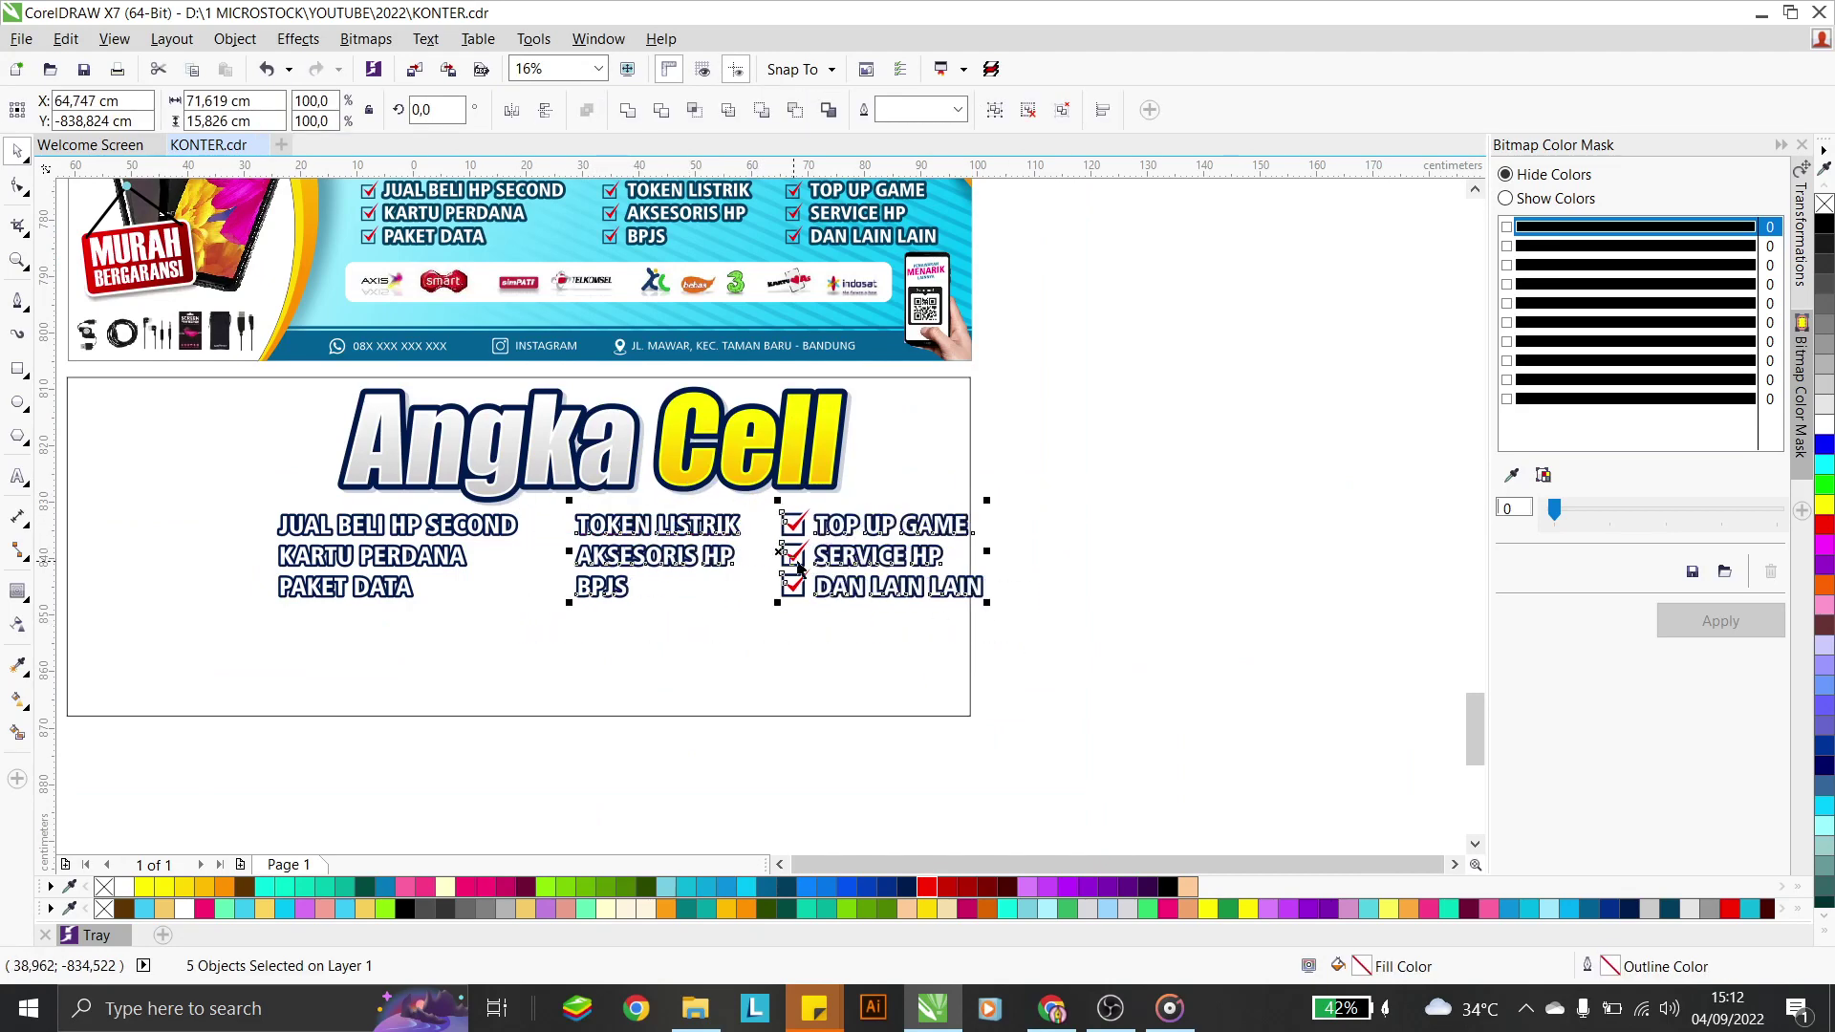
pyautogui.click(971, 643)
pyautogui.moveTo(816, 791); pyautogui.dragTo(760, 482)
pyautogui.hotkey('ctrl', 'g')
pyautogui.moveTo(796, 545); pyautogui.dragTo(261, 552)
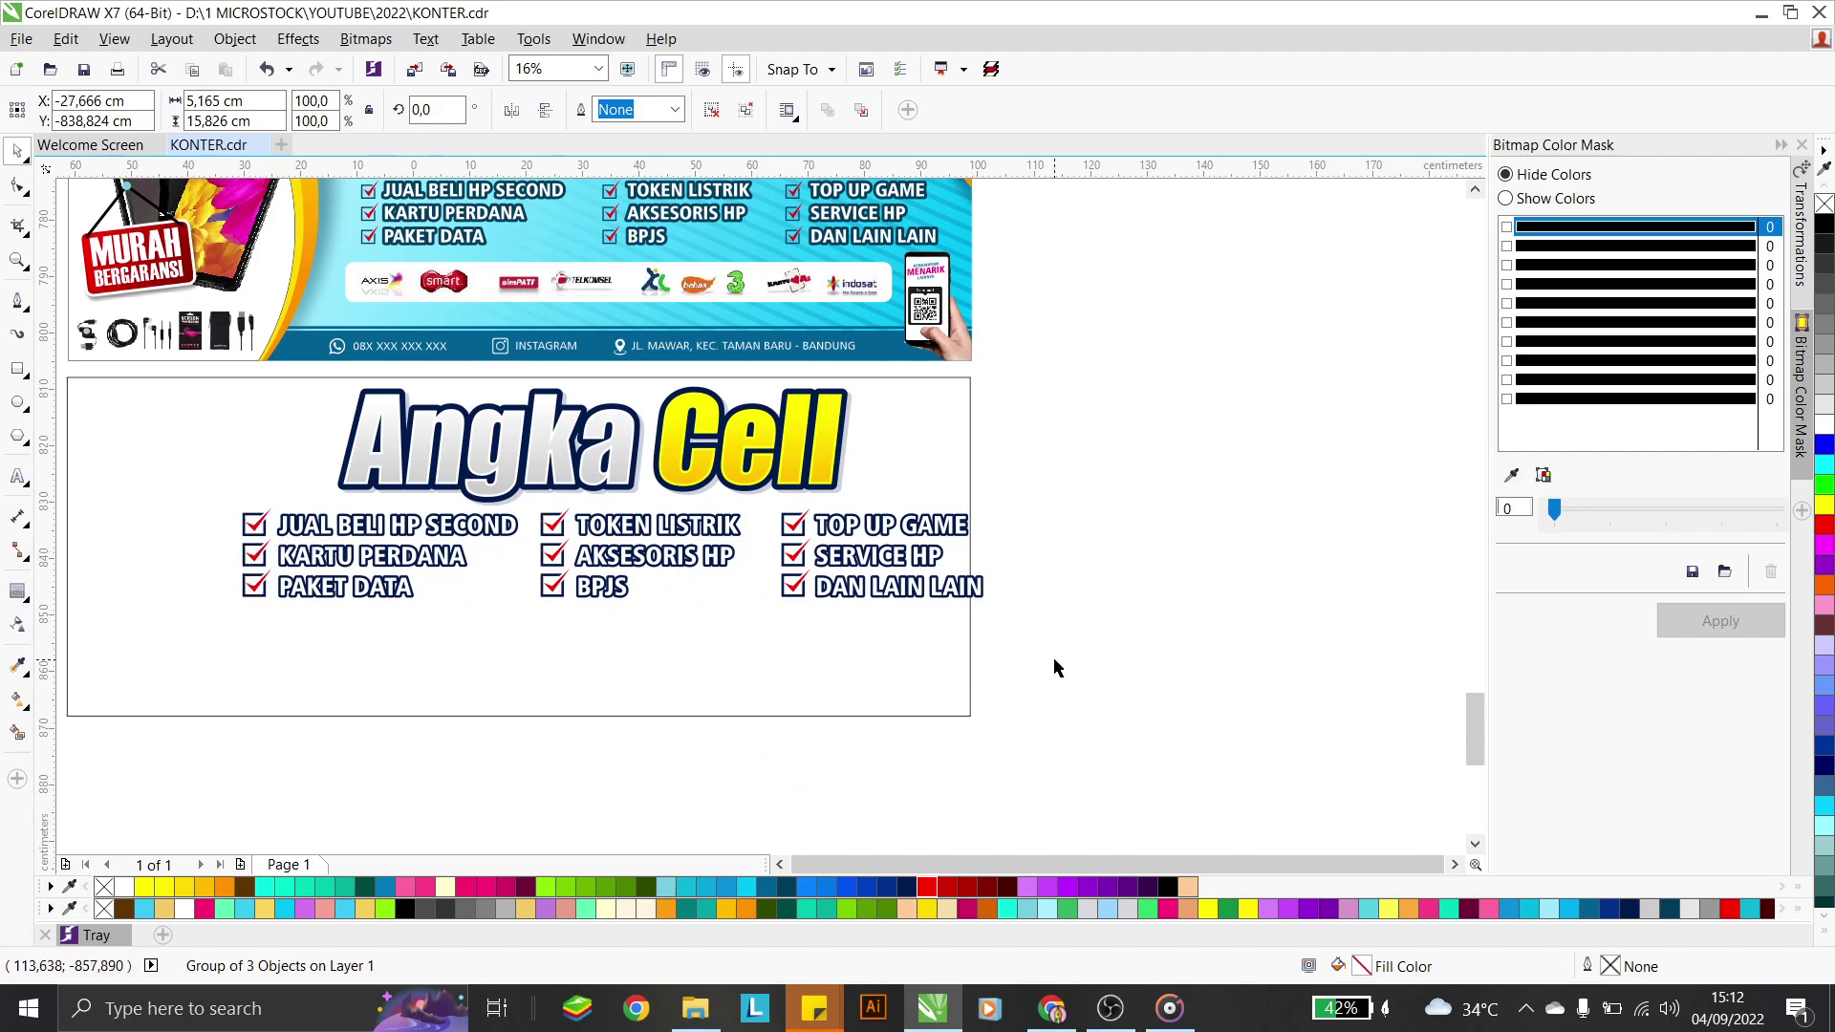
# Group the service columns with their icons and scale the group down to fit under the title inside the banner
pyautogui.moveTo(1082, 659); pyautogui.dragTo(140, 479)
pyautogui.click(885, 583)
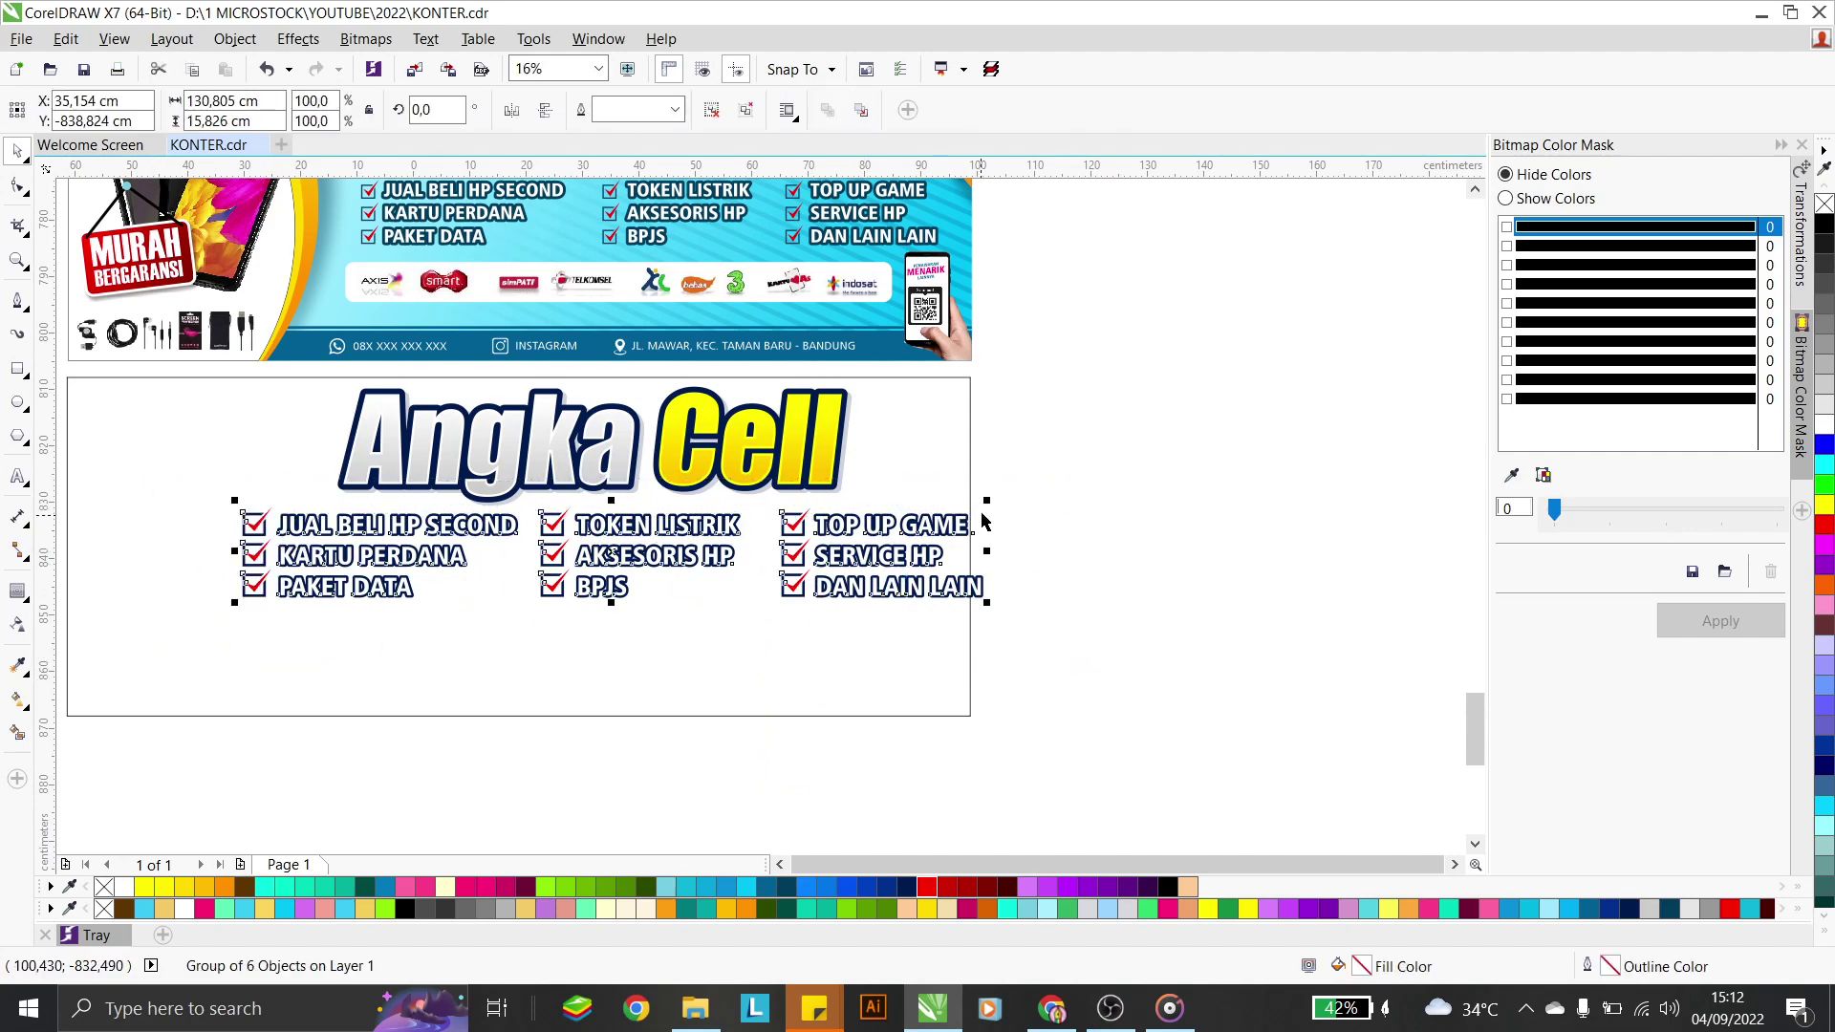
pyautogui.moveTo(987, 504); pyautogui.dragTo(916, 513)
# Shift the Angka Cell title slightly to align it above the service list
pyautogui.click(688, 445)
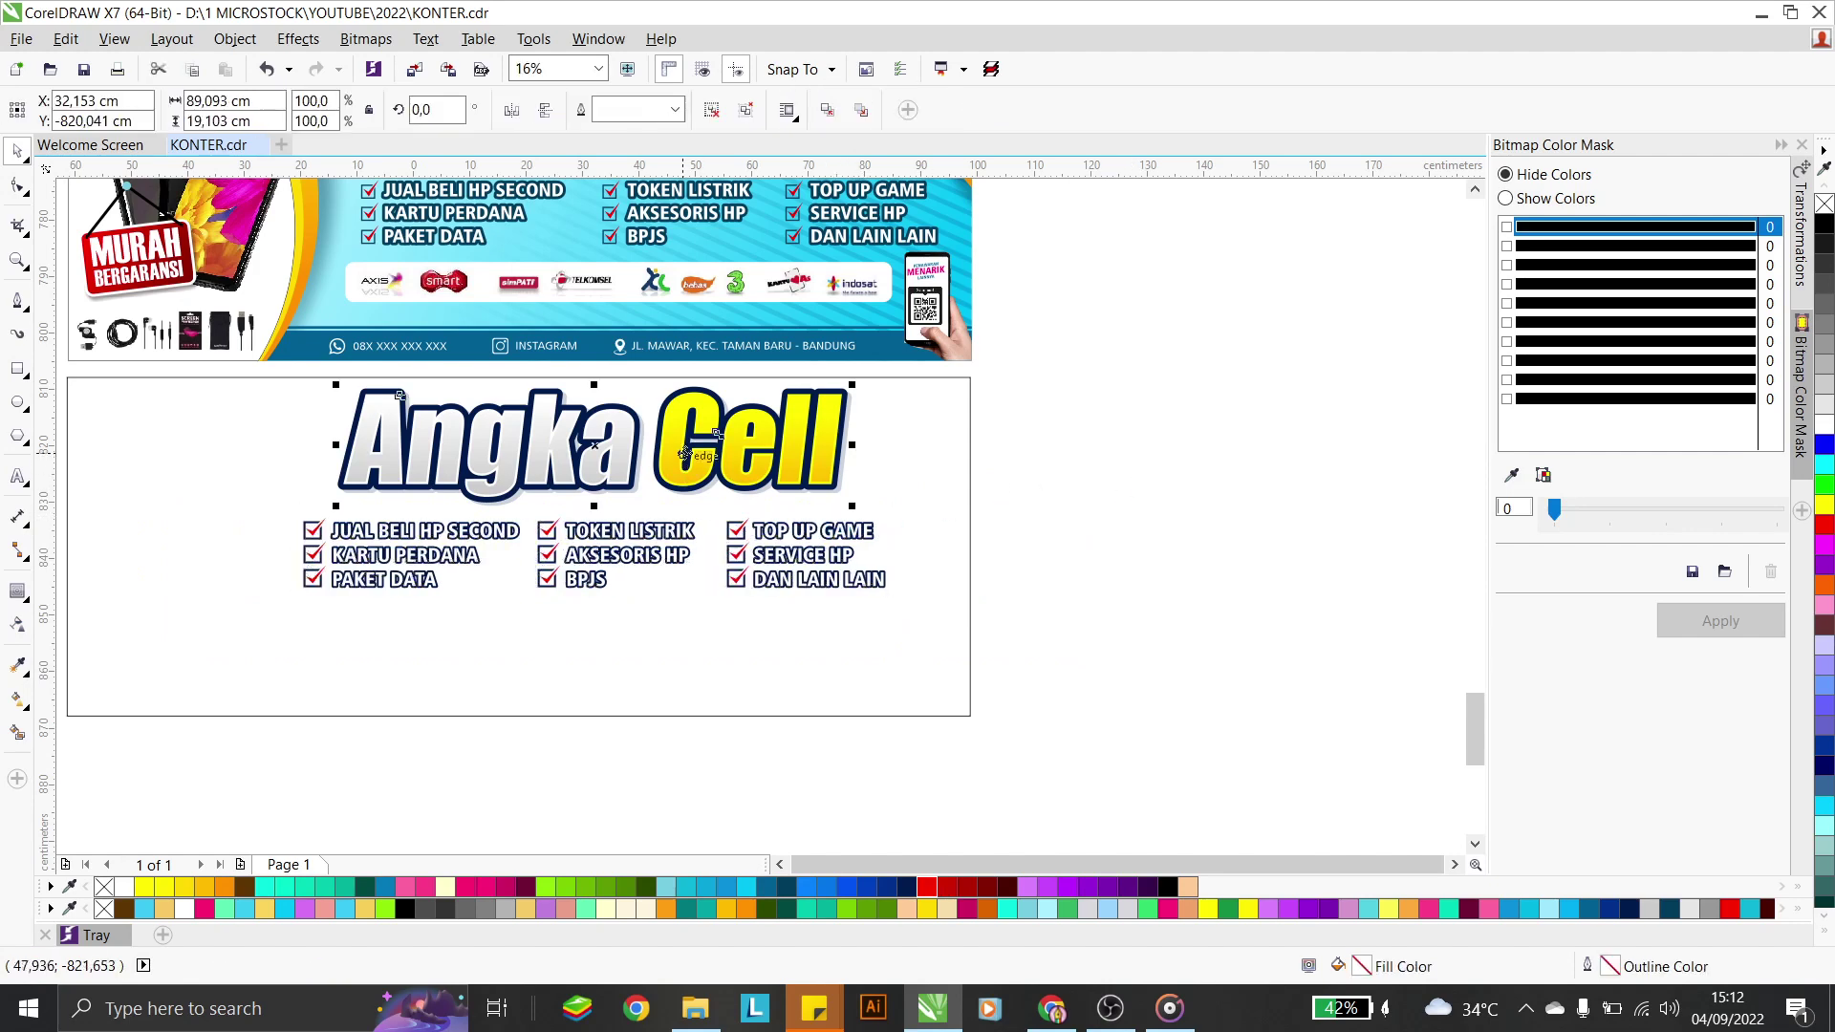
pyautogui.moveTo(689, 444); pyautogui.dragTo(679, 442)
pyautogui.click(1137, 495)
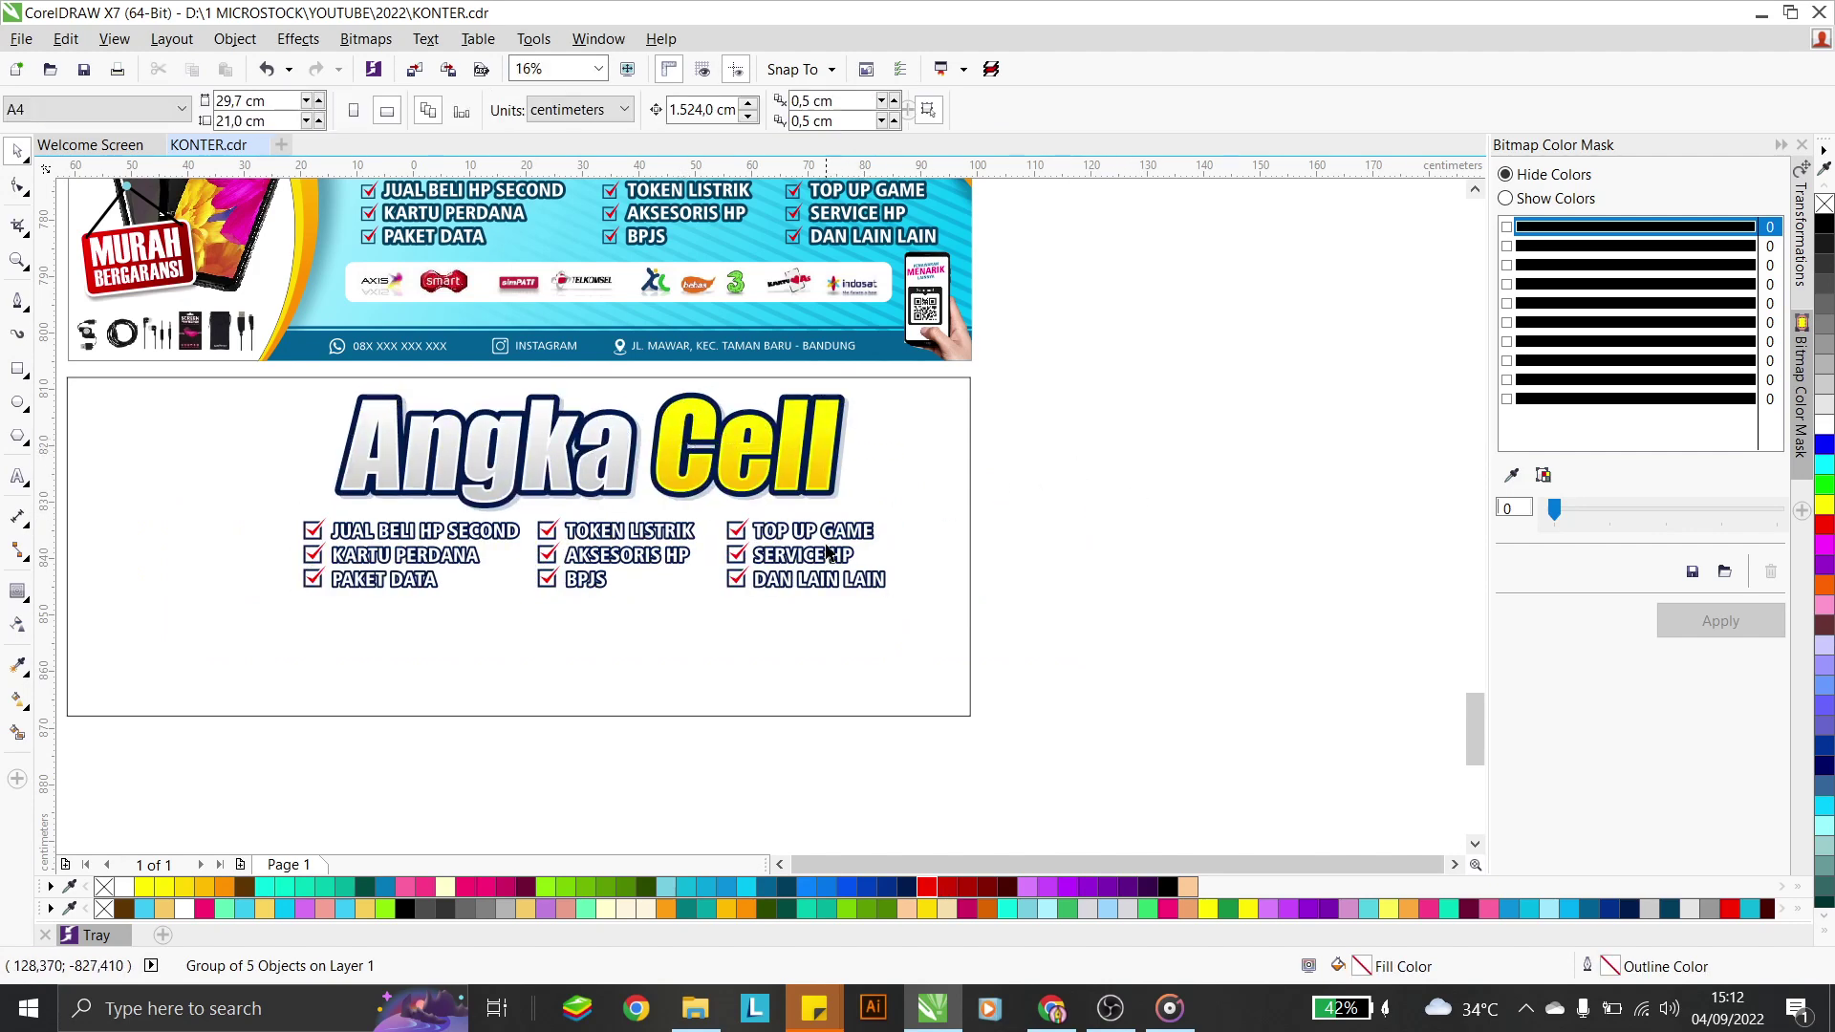
# Move the row of mobile operator logos from the spare artwork up to just below the new banner
pyautogui.scroll(-2, 860, 559)
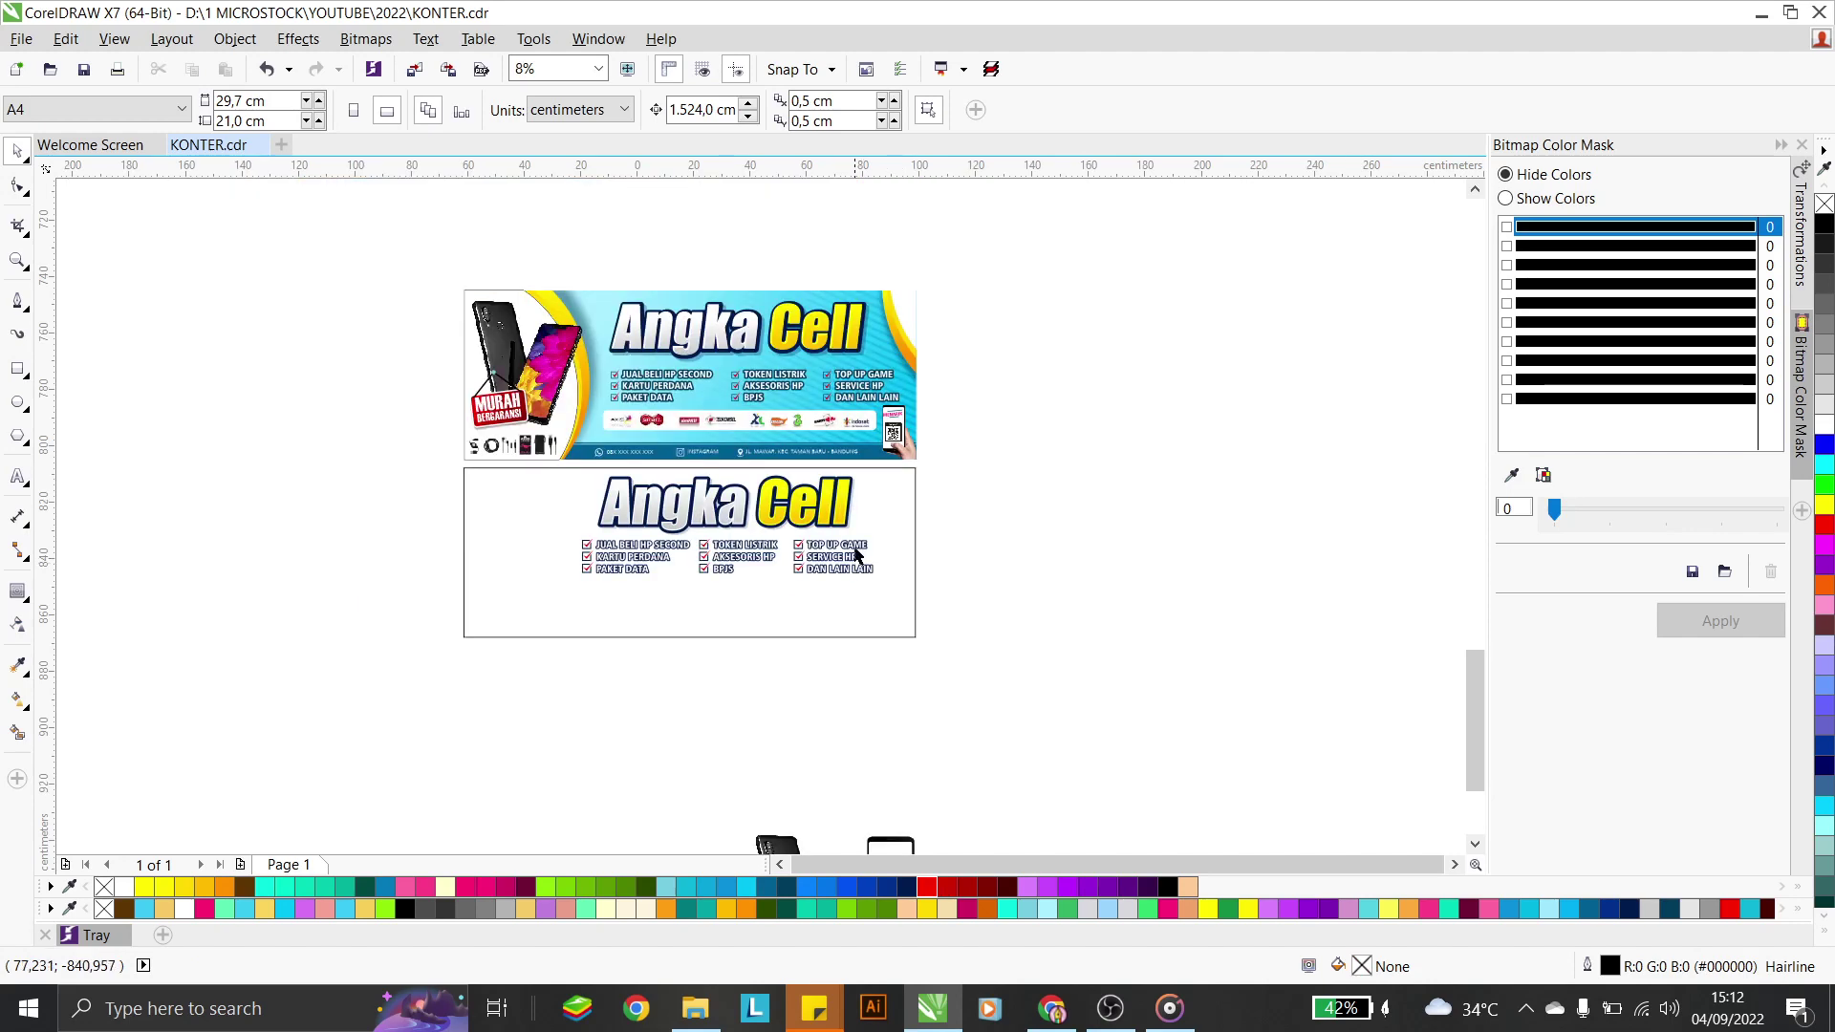
pyautogui.scroll(2, 740, 524)
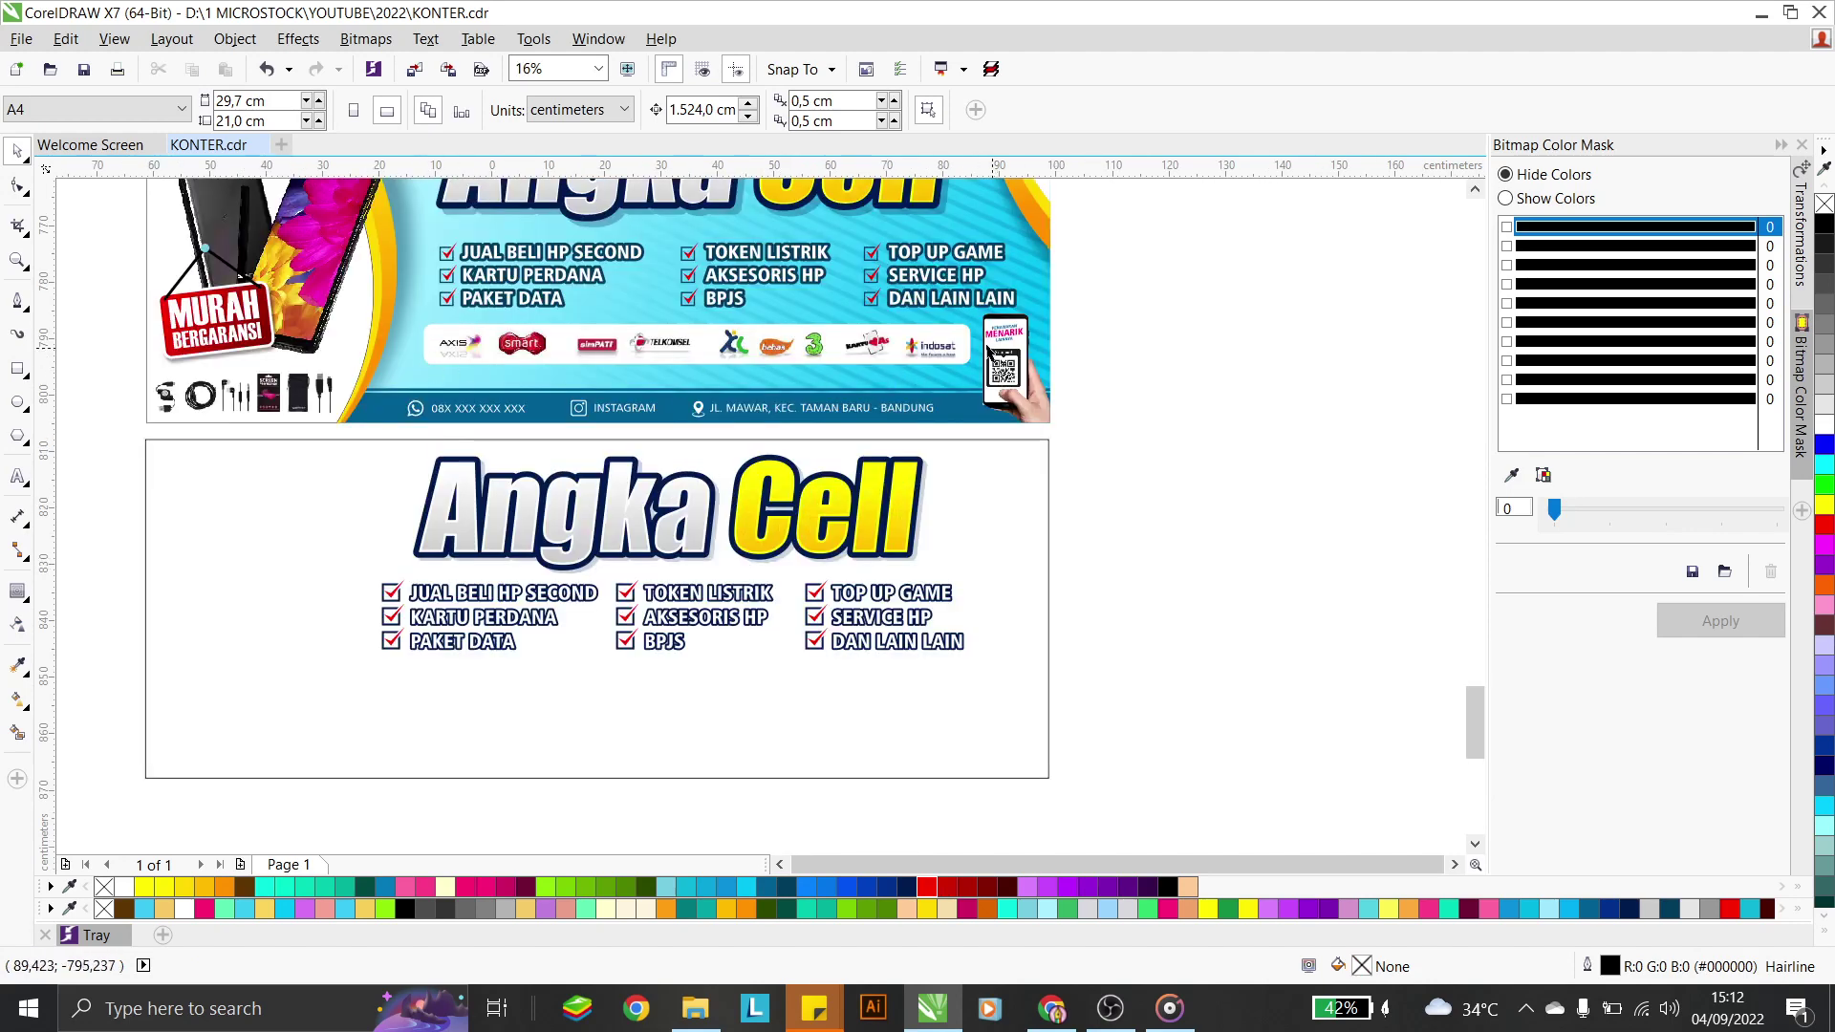
pyautogui.scroll(-2, 639, 395)
pyautogui.scroll(-2, 672, 506)
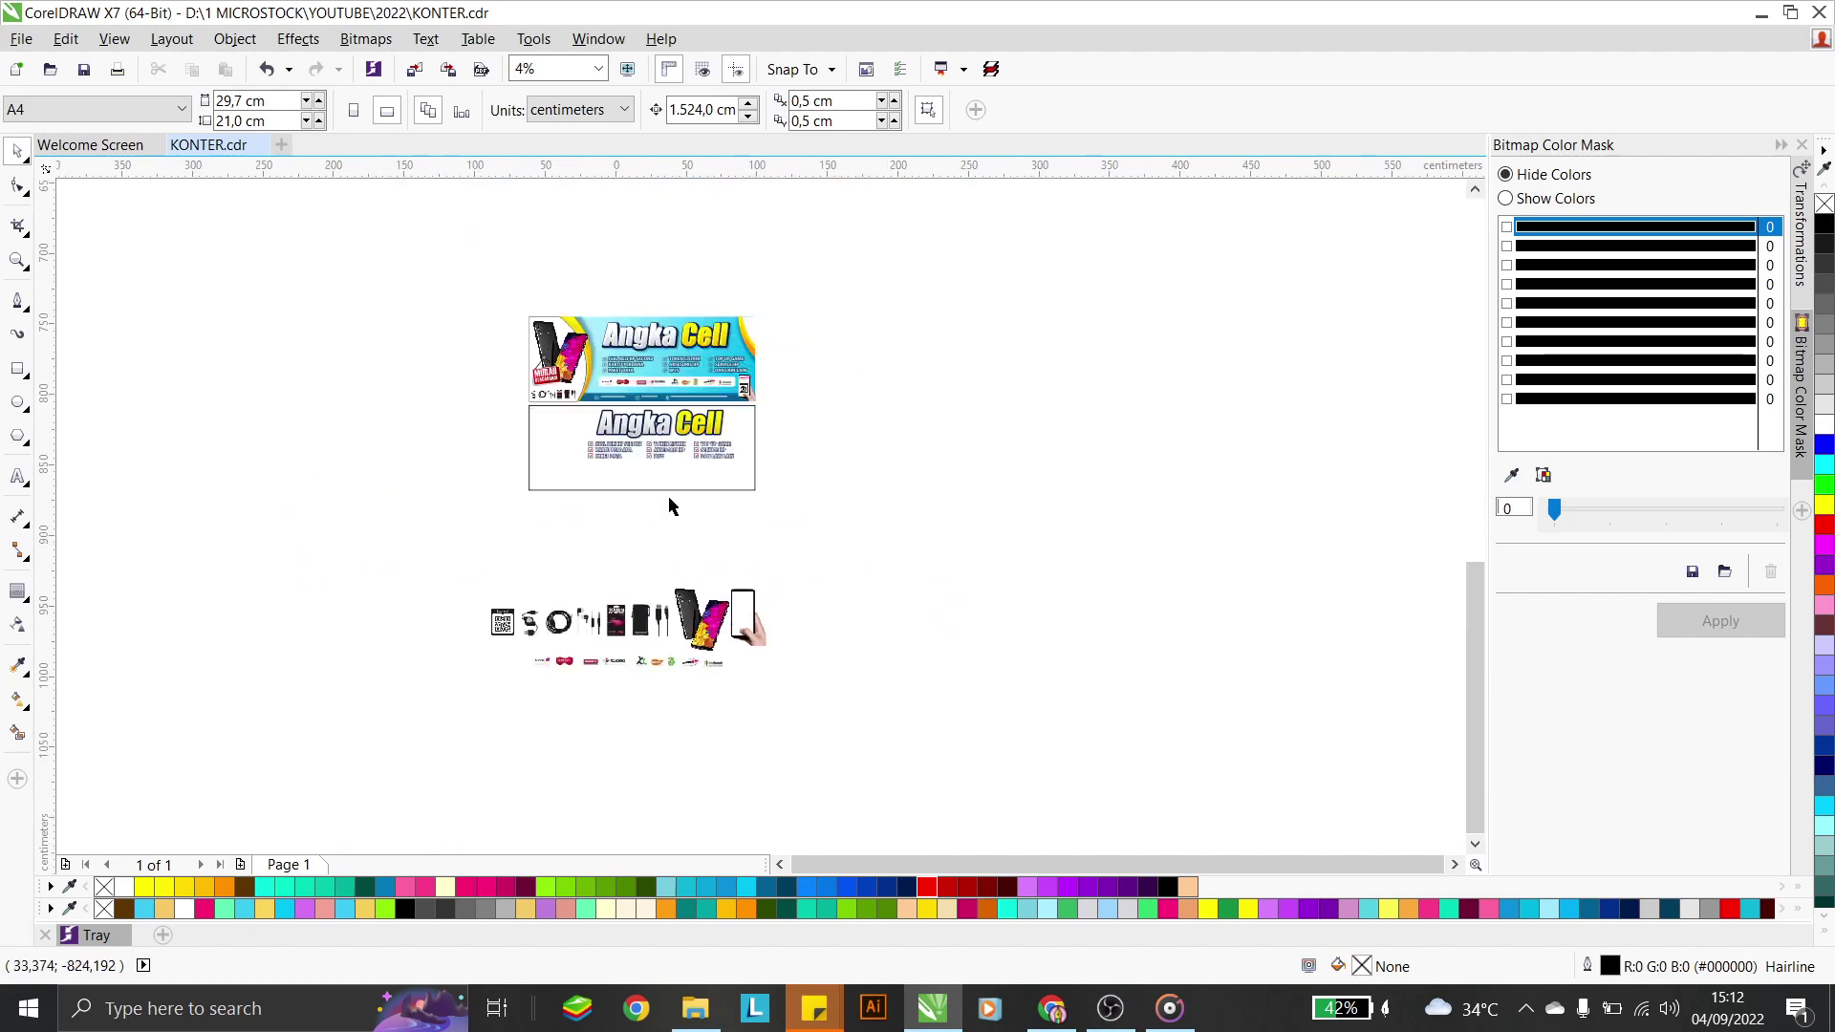
pyautogui.moveTo(646, 672); pyautogui.dragTo(656, 517)
pyautogui.scroll(4, 656, 517)
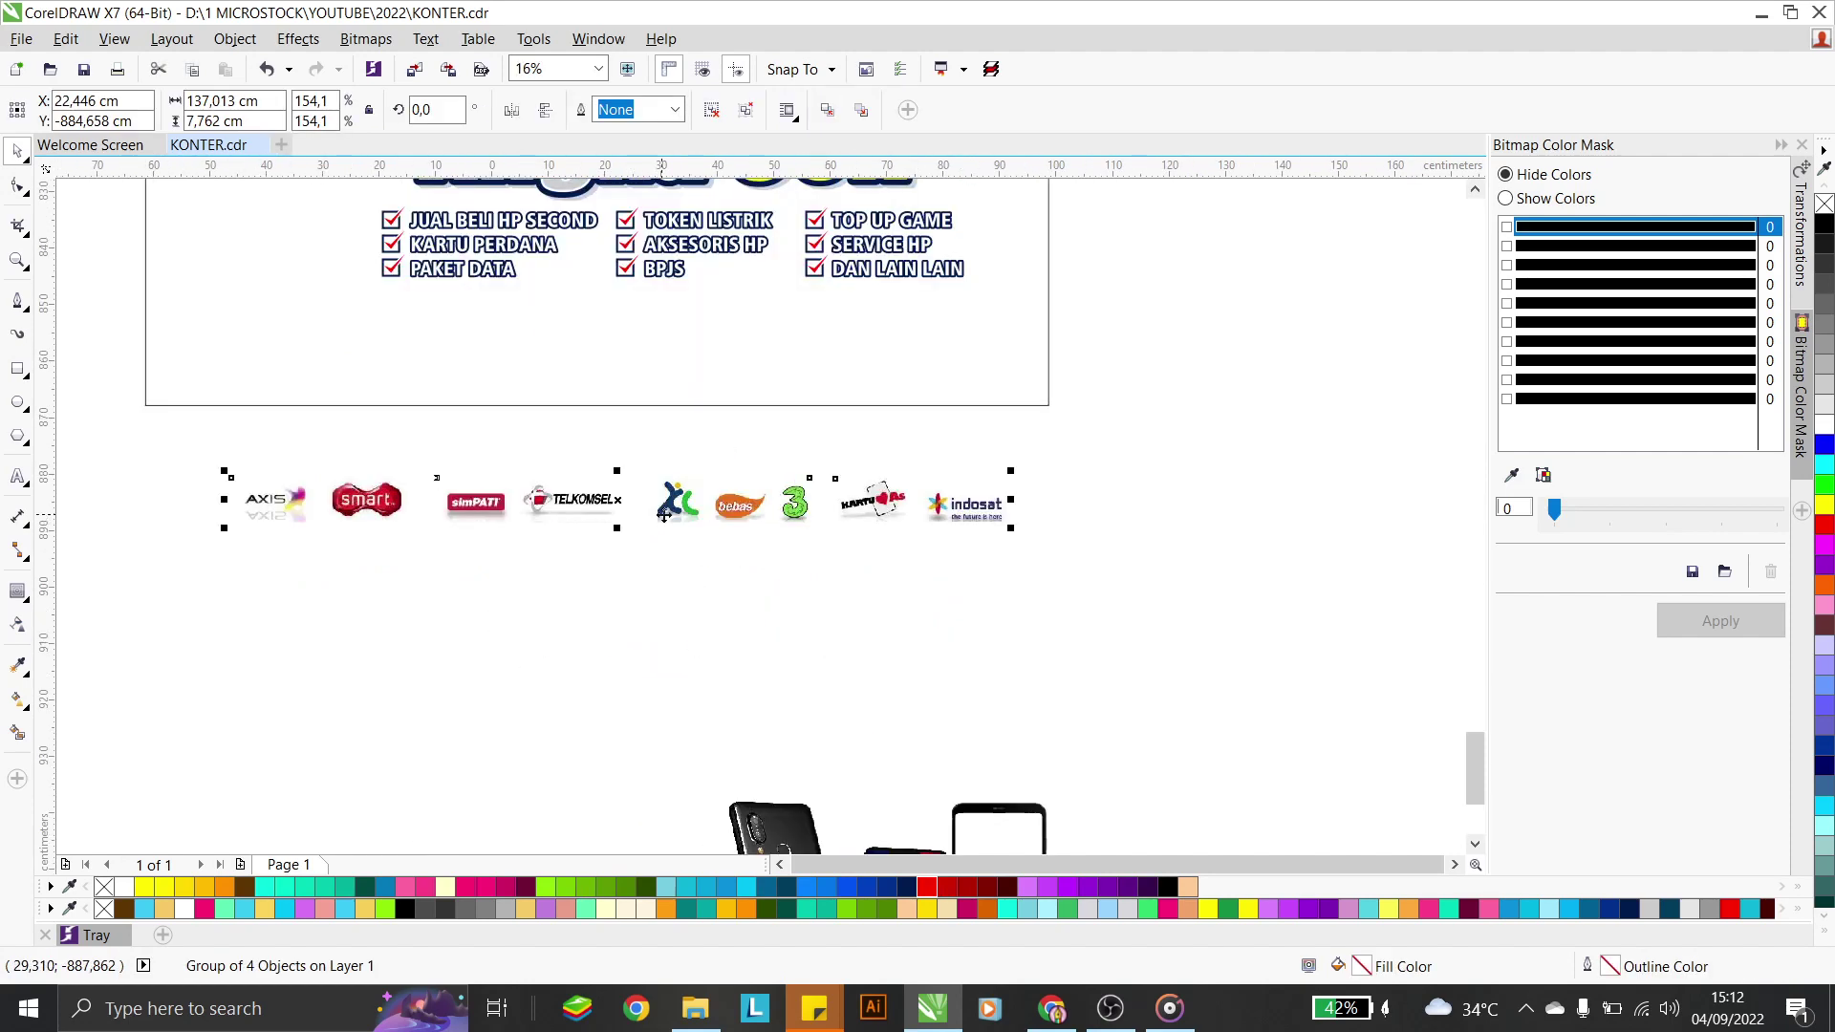
pyautogui.click(680, 577)
pyautogui.click(406, 519)
pyautogui.click(390, 595)
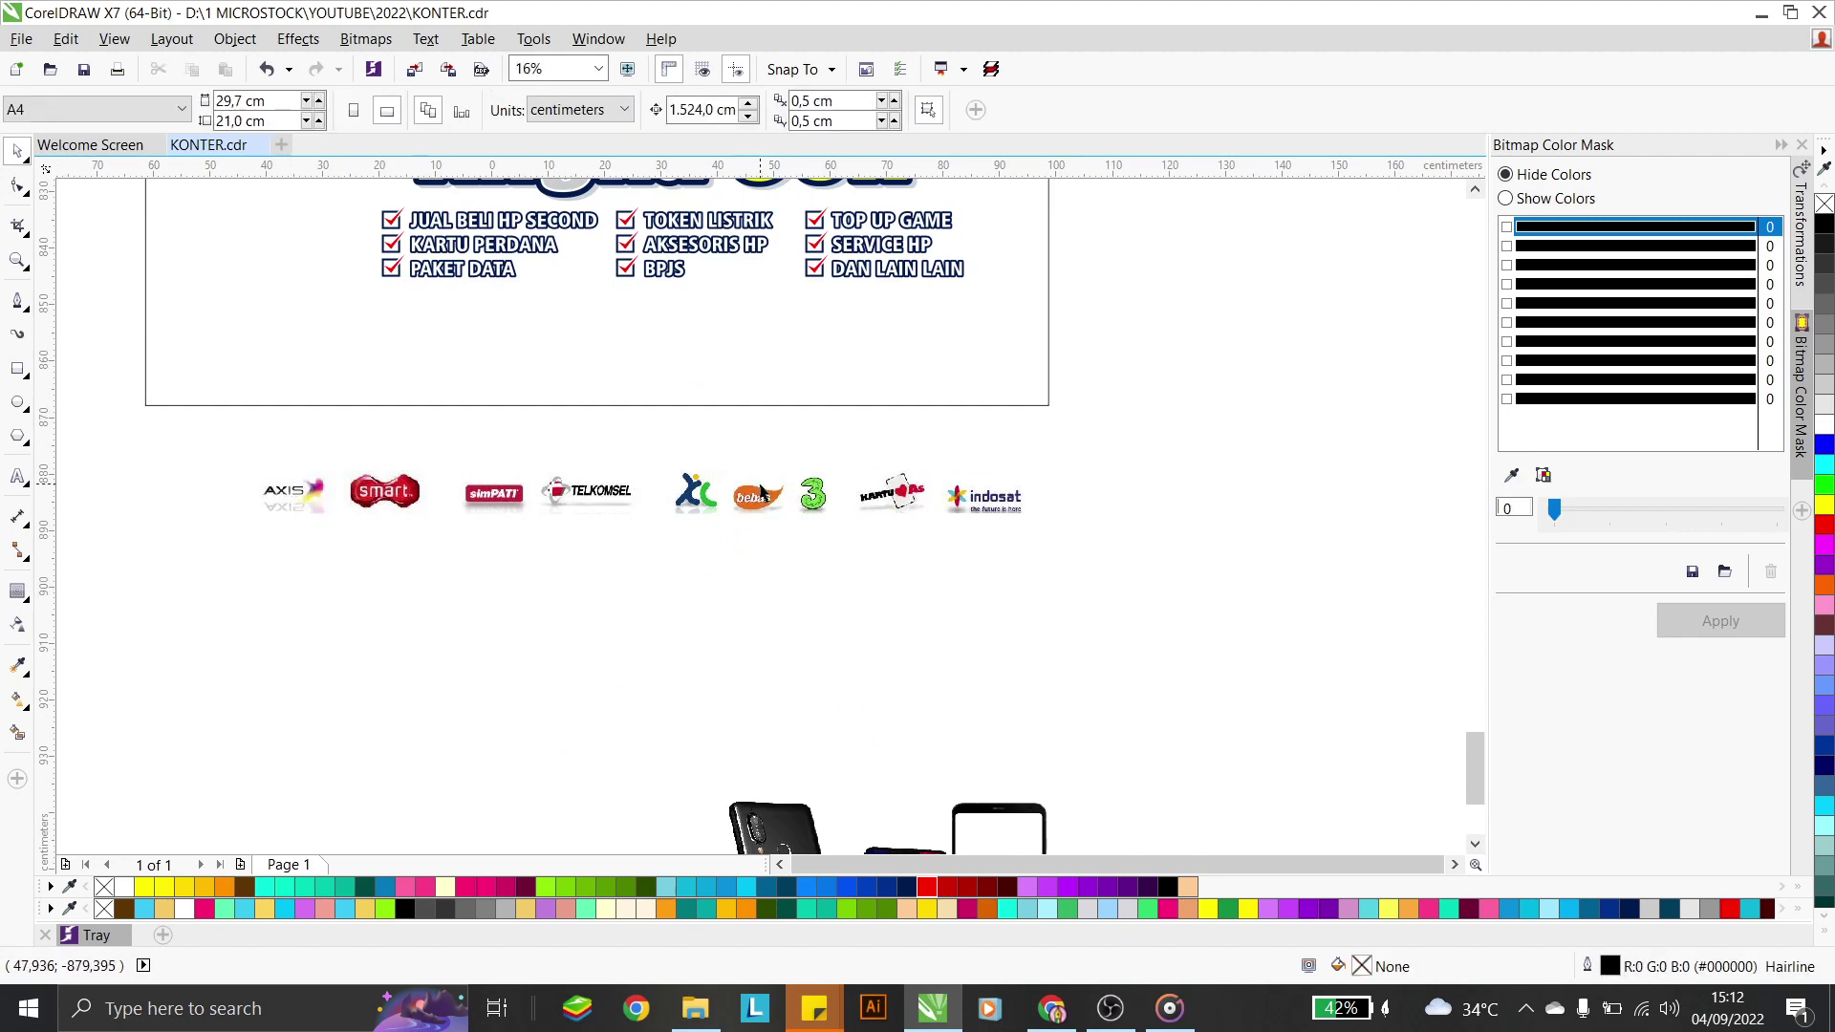
# Draw a rectangle about 151.7 × 13.9 cm around the row of operator logos below the new banner
pyautogui.scroll(1, 762, 492)
pyautogui.scroll(-1, 685, 451)
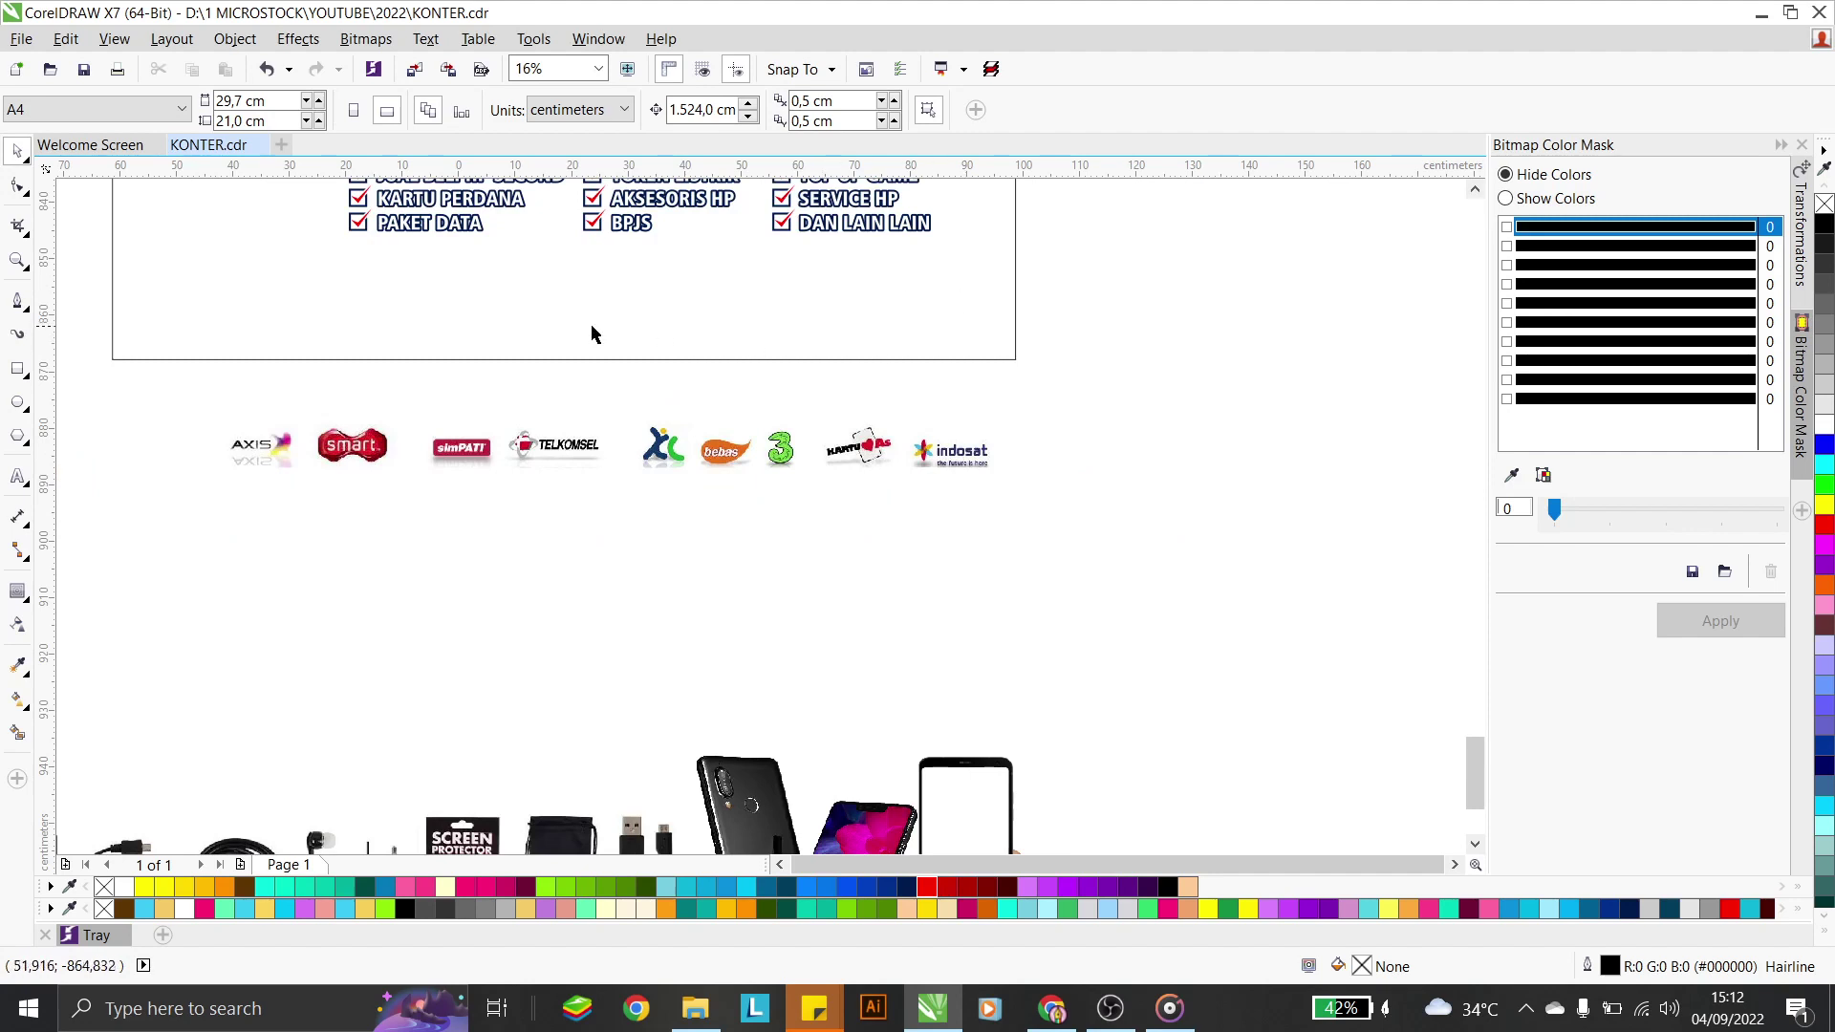
pyautogui.click(17, 371)
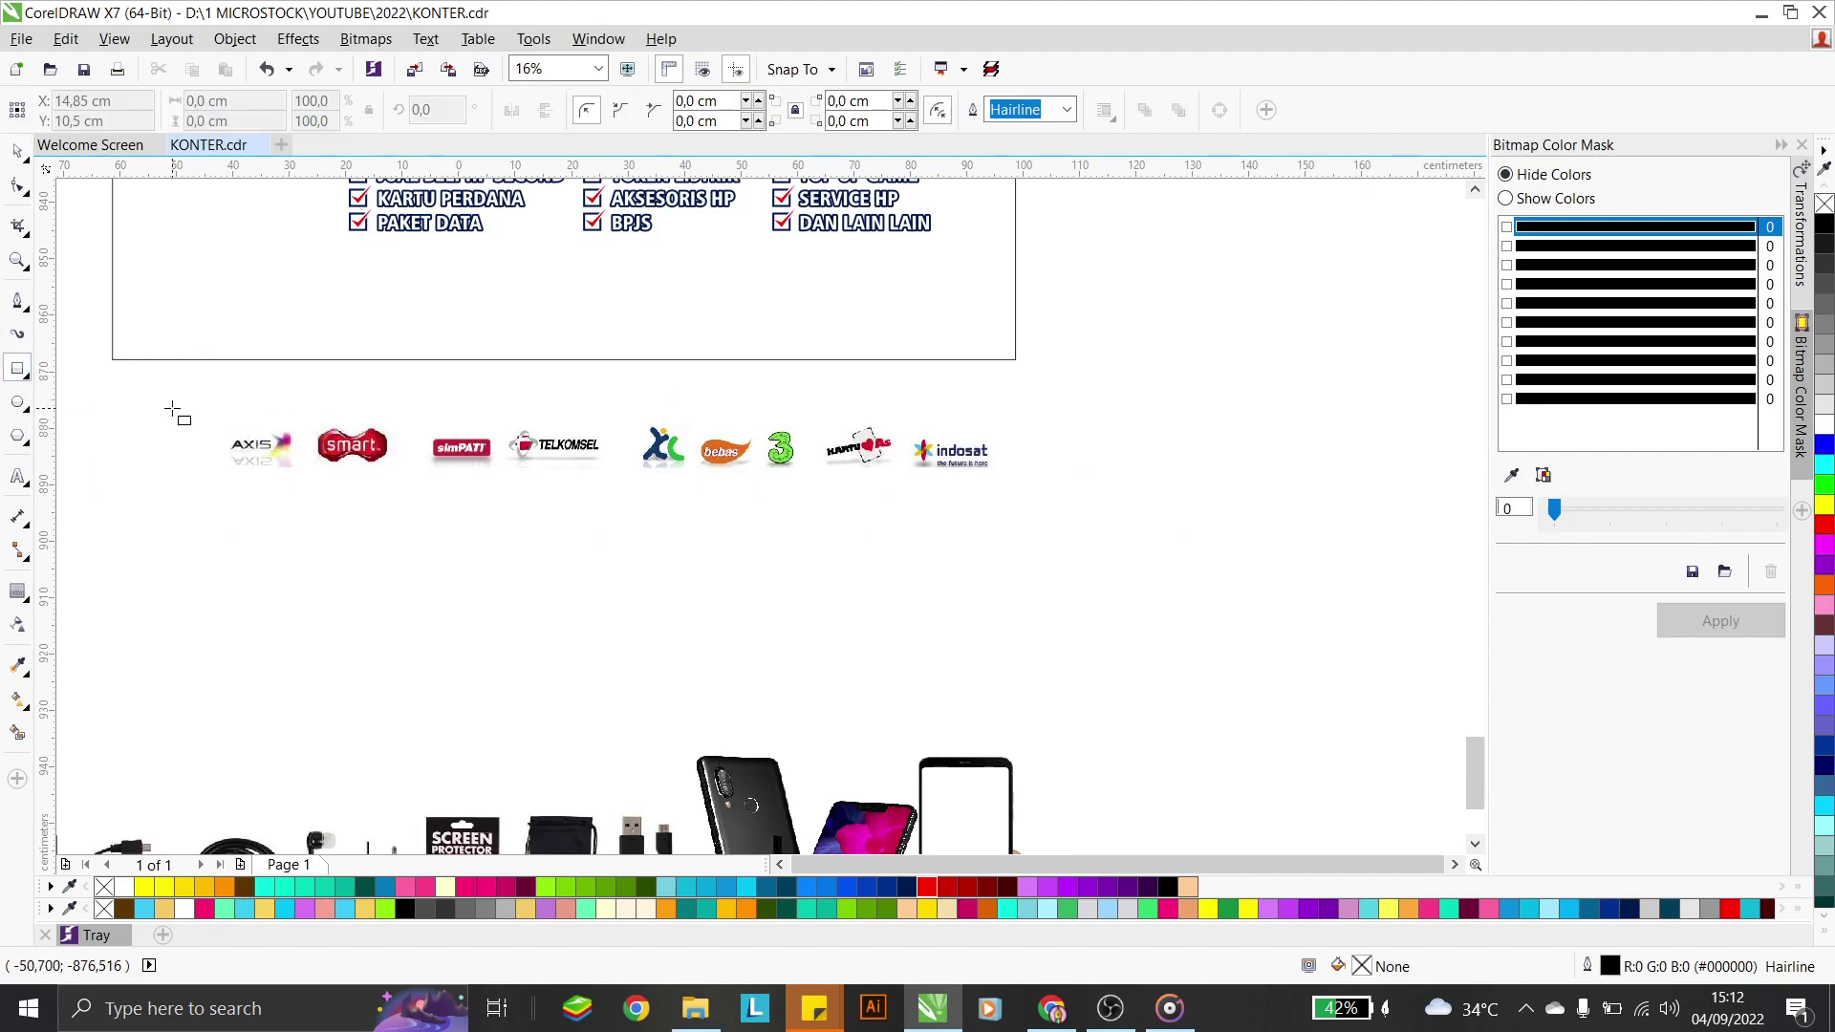
pyautogui.moveTo(173, 410); pyautogui.dragTo(1030, 483)
pyautogui.click(17, 151)
# Reduce the logo rectangle's height from both edges to about 9.3 cm so it fits closely around the logos
pyautogui.scroll(2, 626, 421)
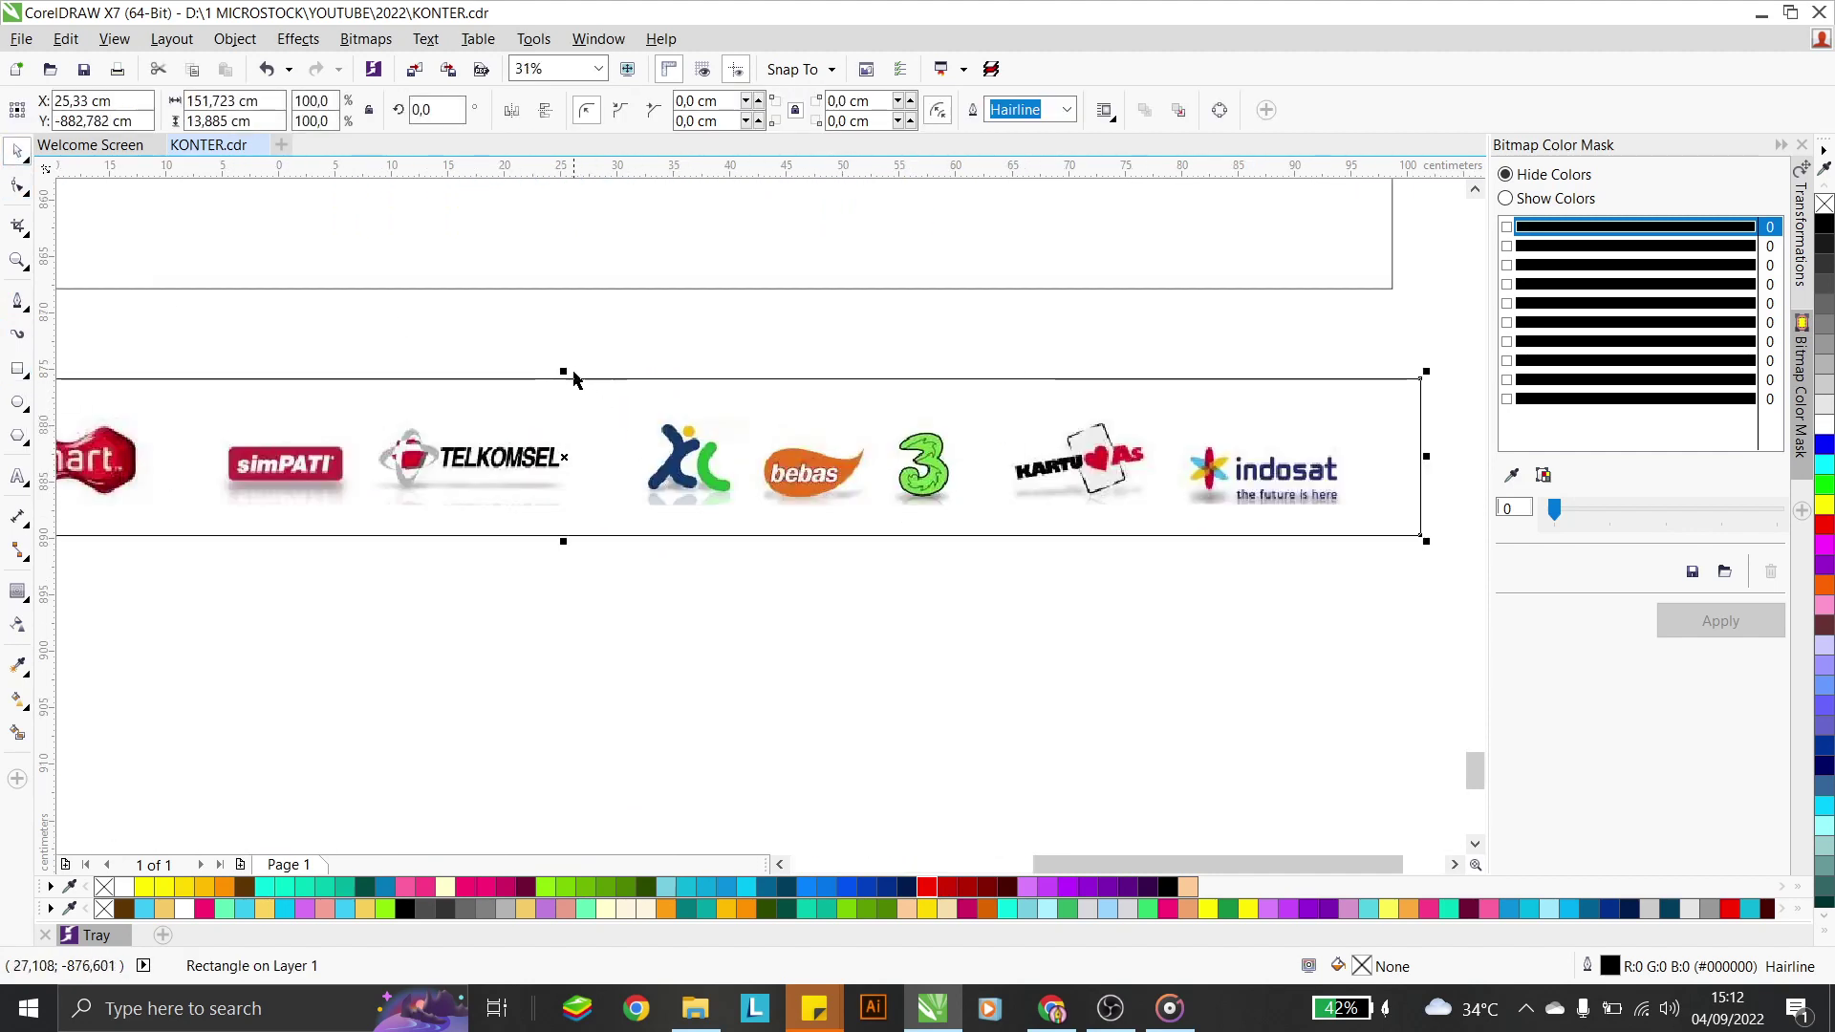
pyautogui.moveTo(564, 372); pyautogui.dragTo(567, 411)
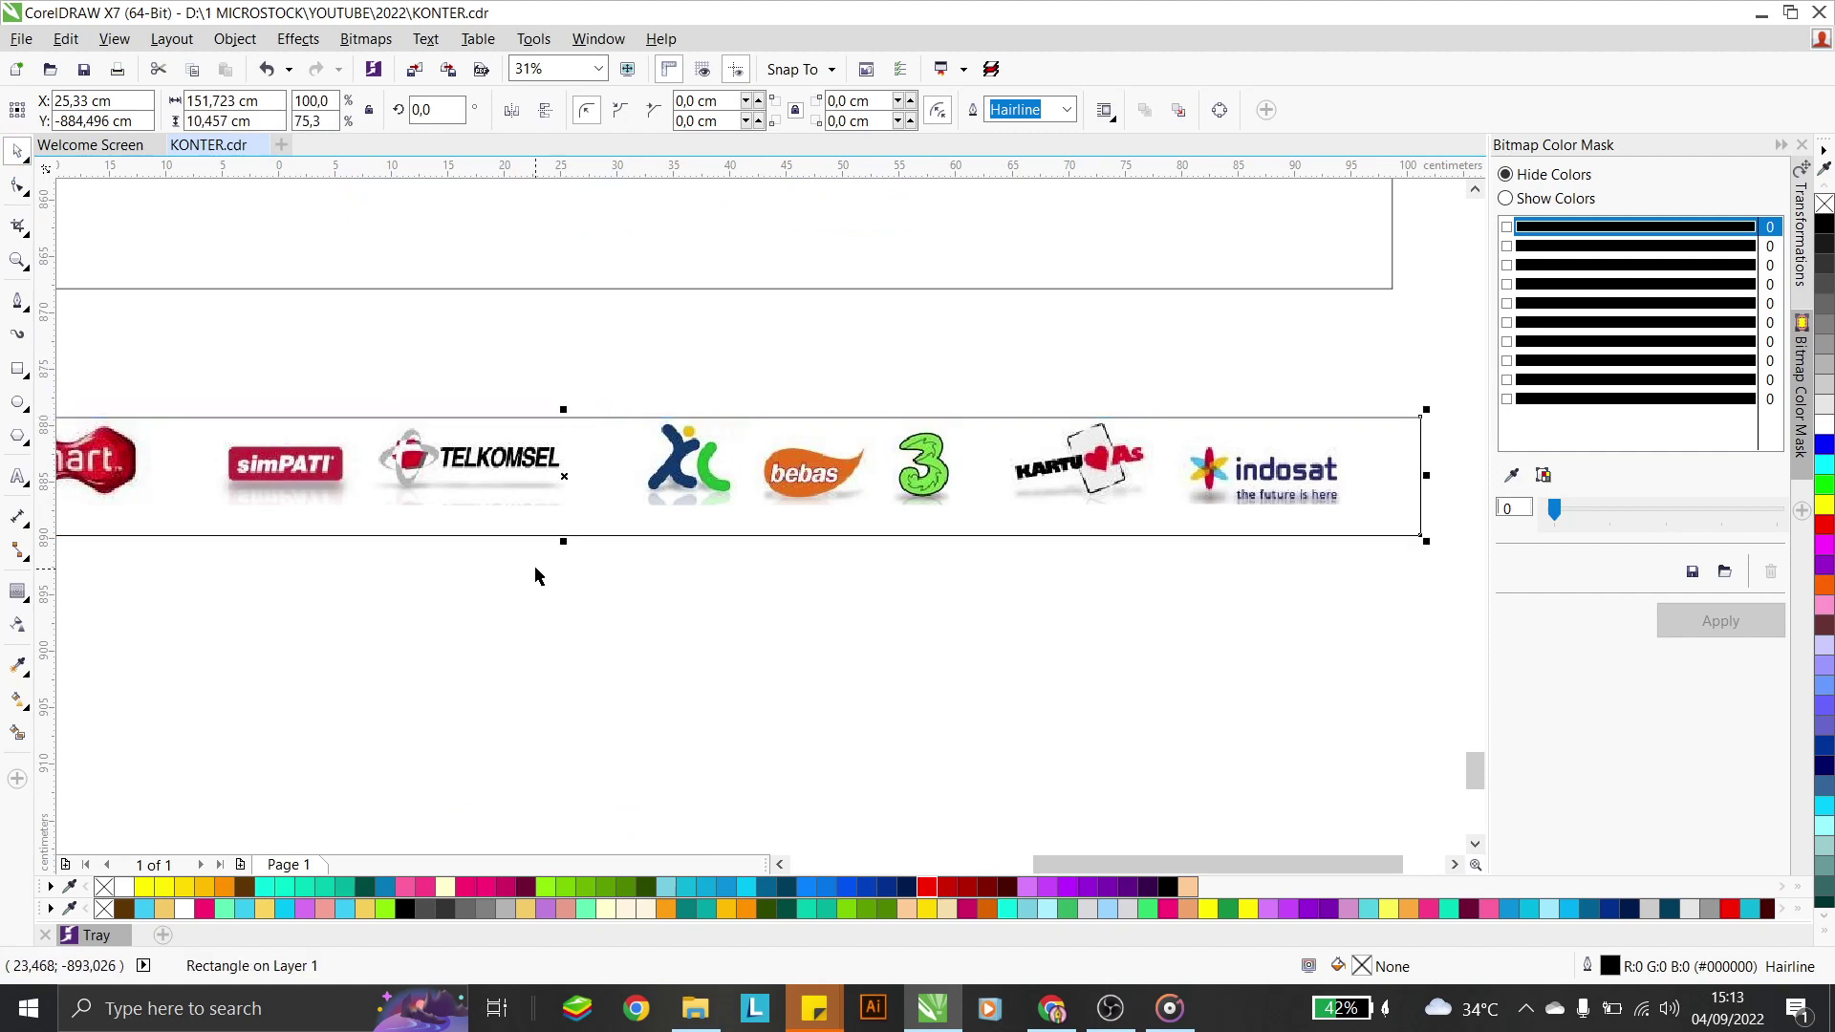
pyautogui.moveTo(561, 542); pyautogui.dragTo(562, 523)
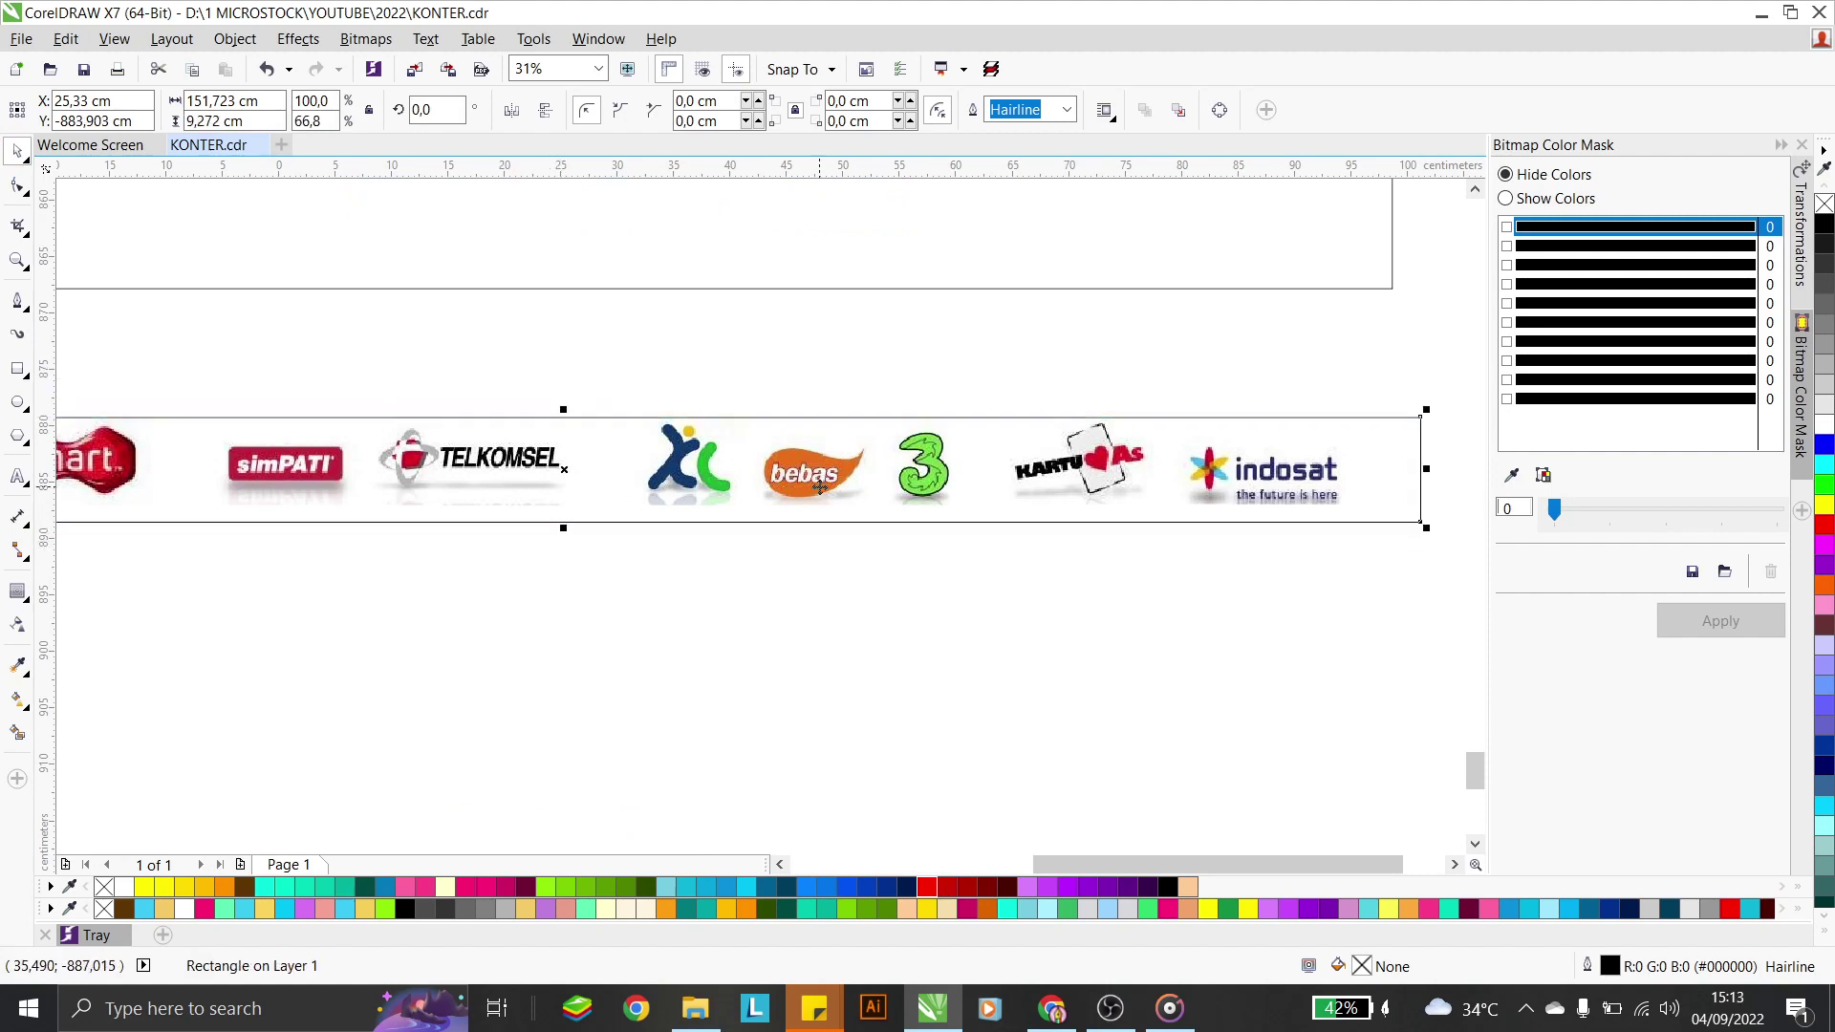
pyautogui.scroll(2, 951, 421)
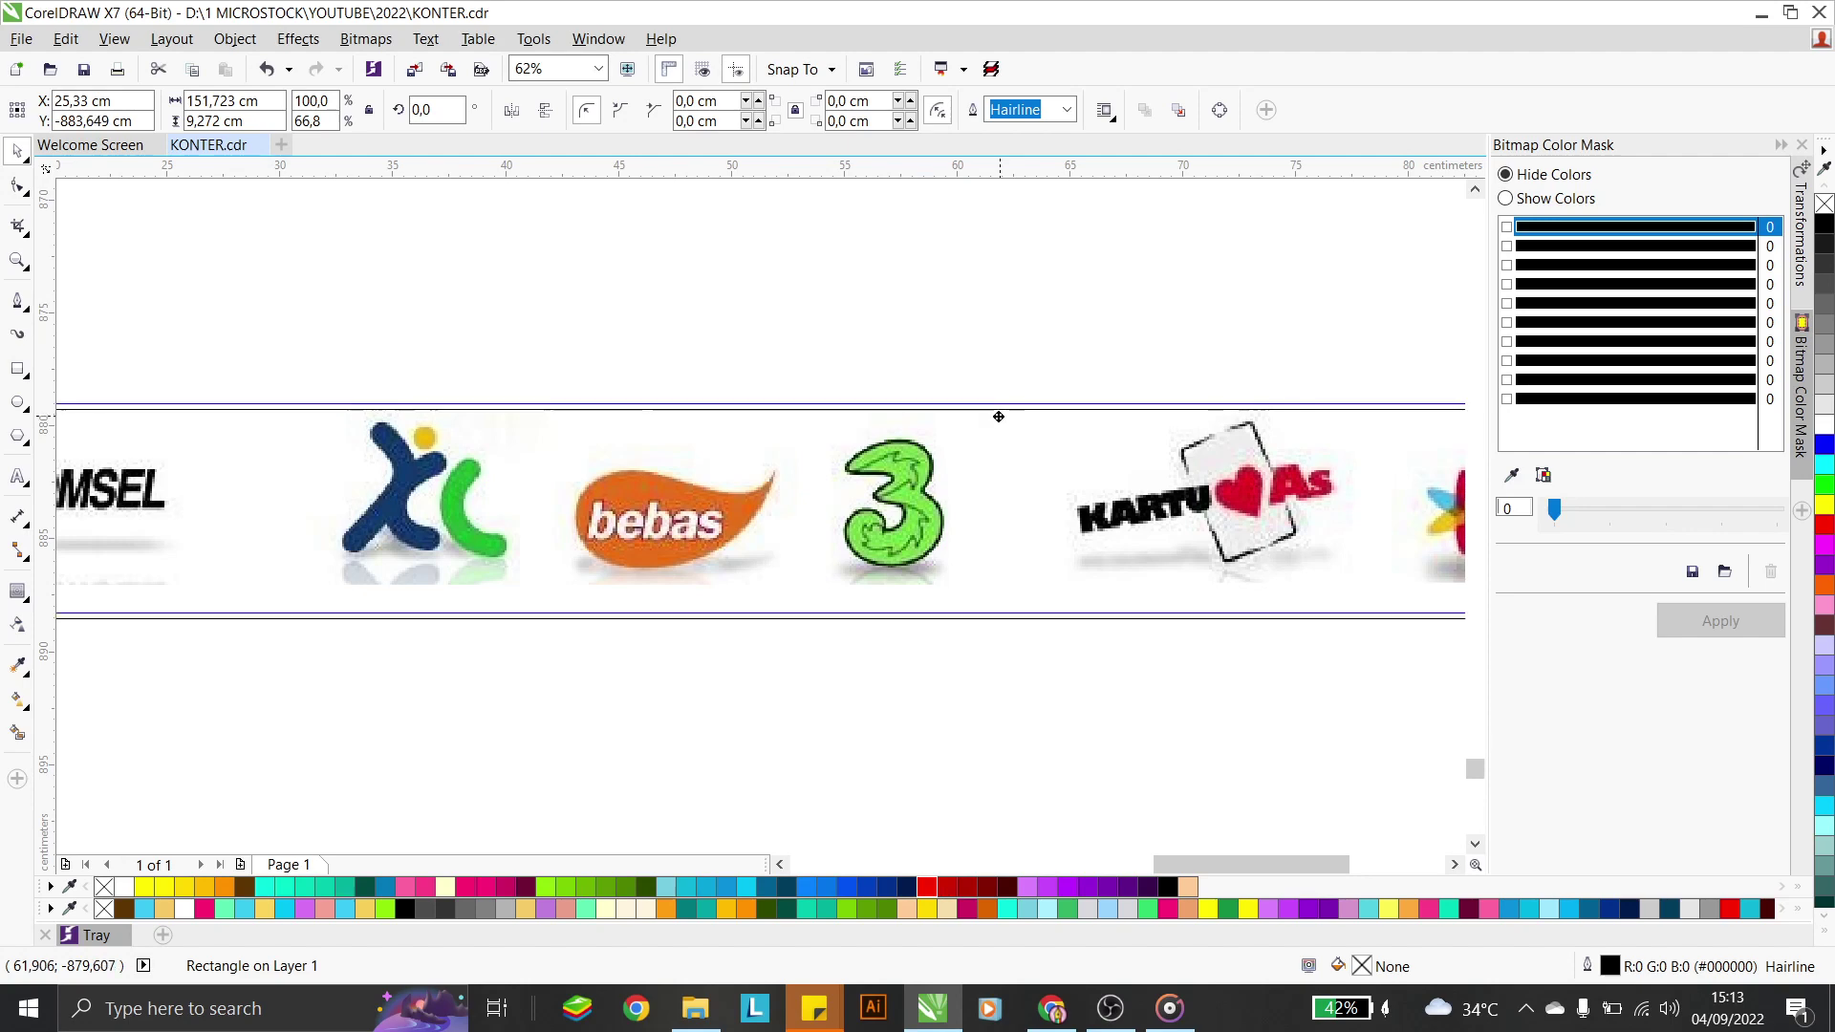
pyautogui.scroll(-2, 721, 442)
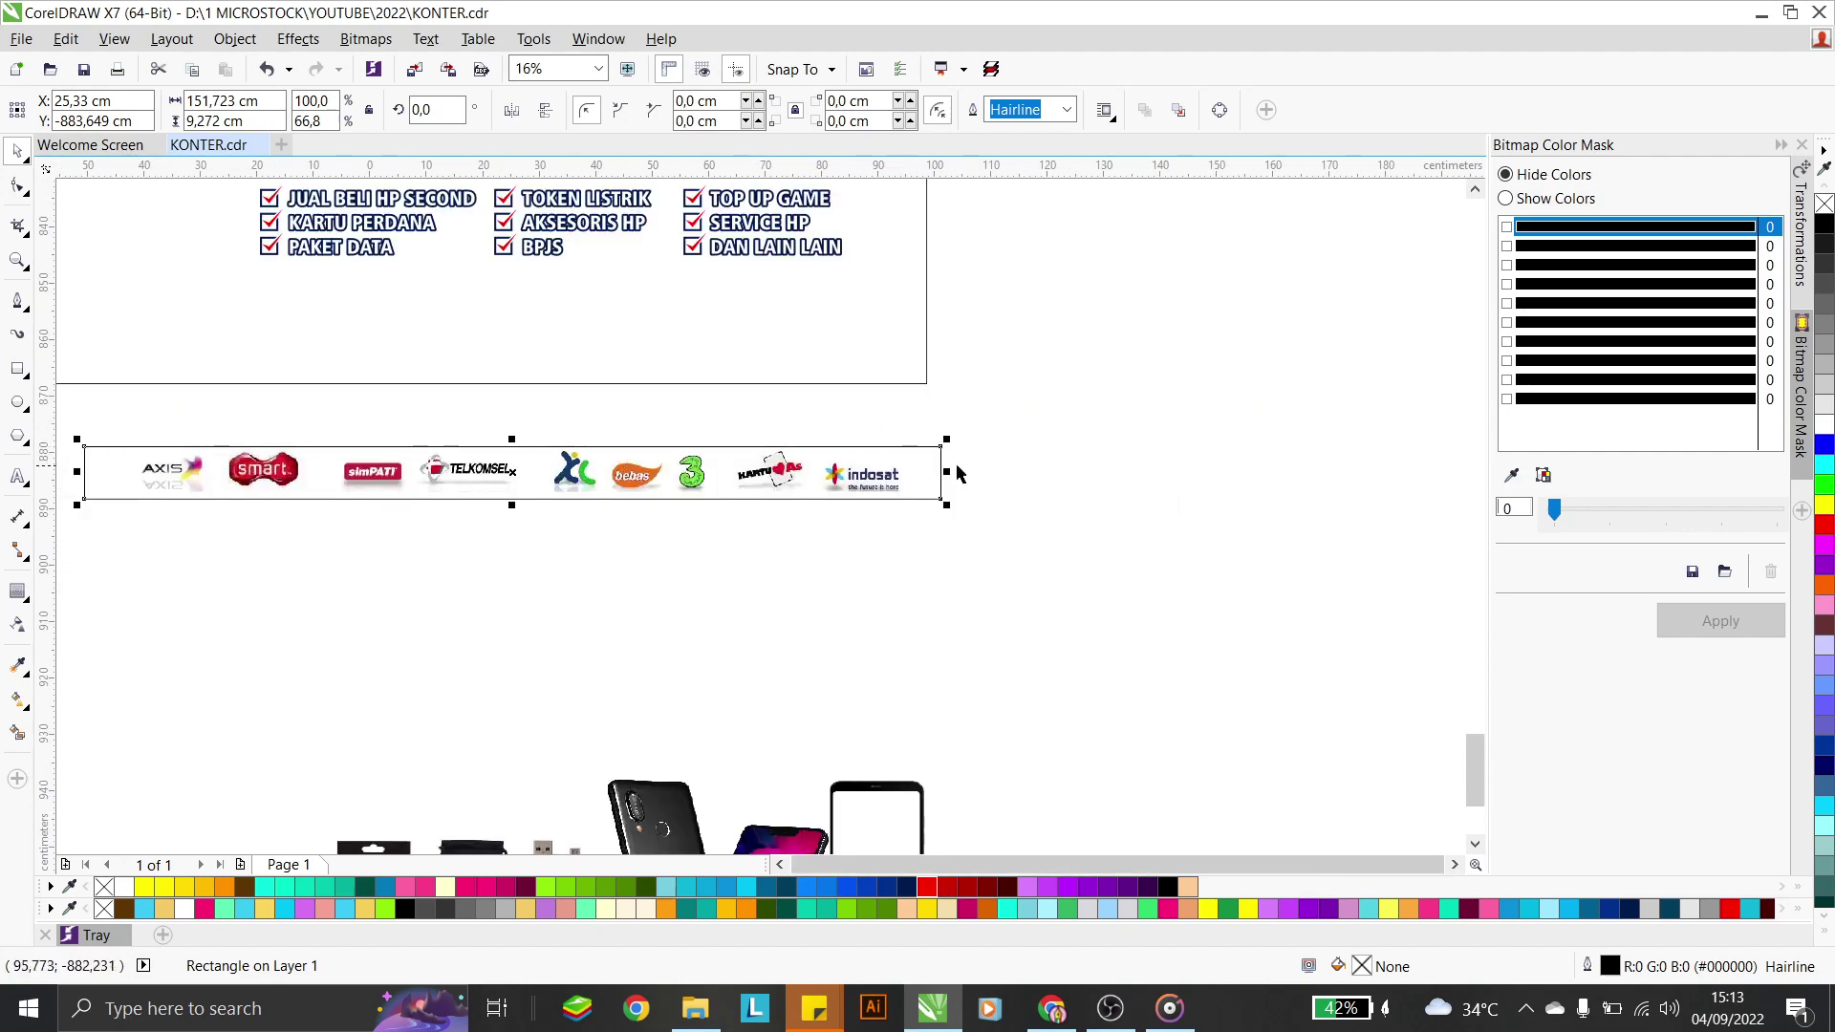
# Round the logo rectangle's corners to a radius of about 1.8 cm and narrow it to about 146.8 cm
pyautogui.click(17, 184)
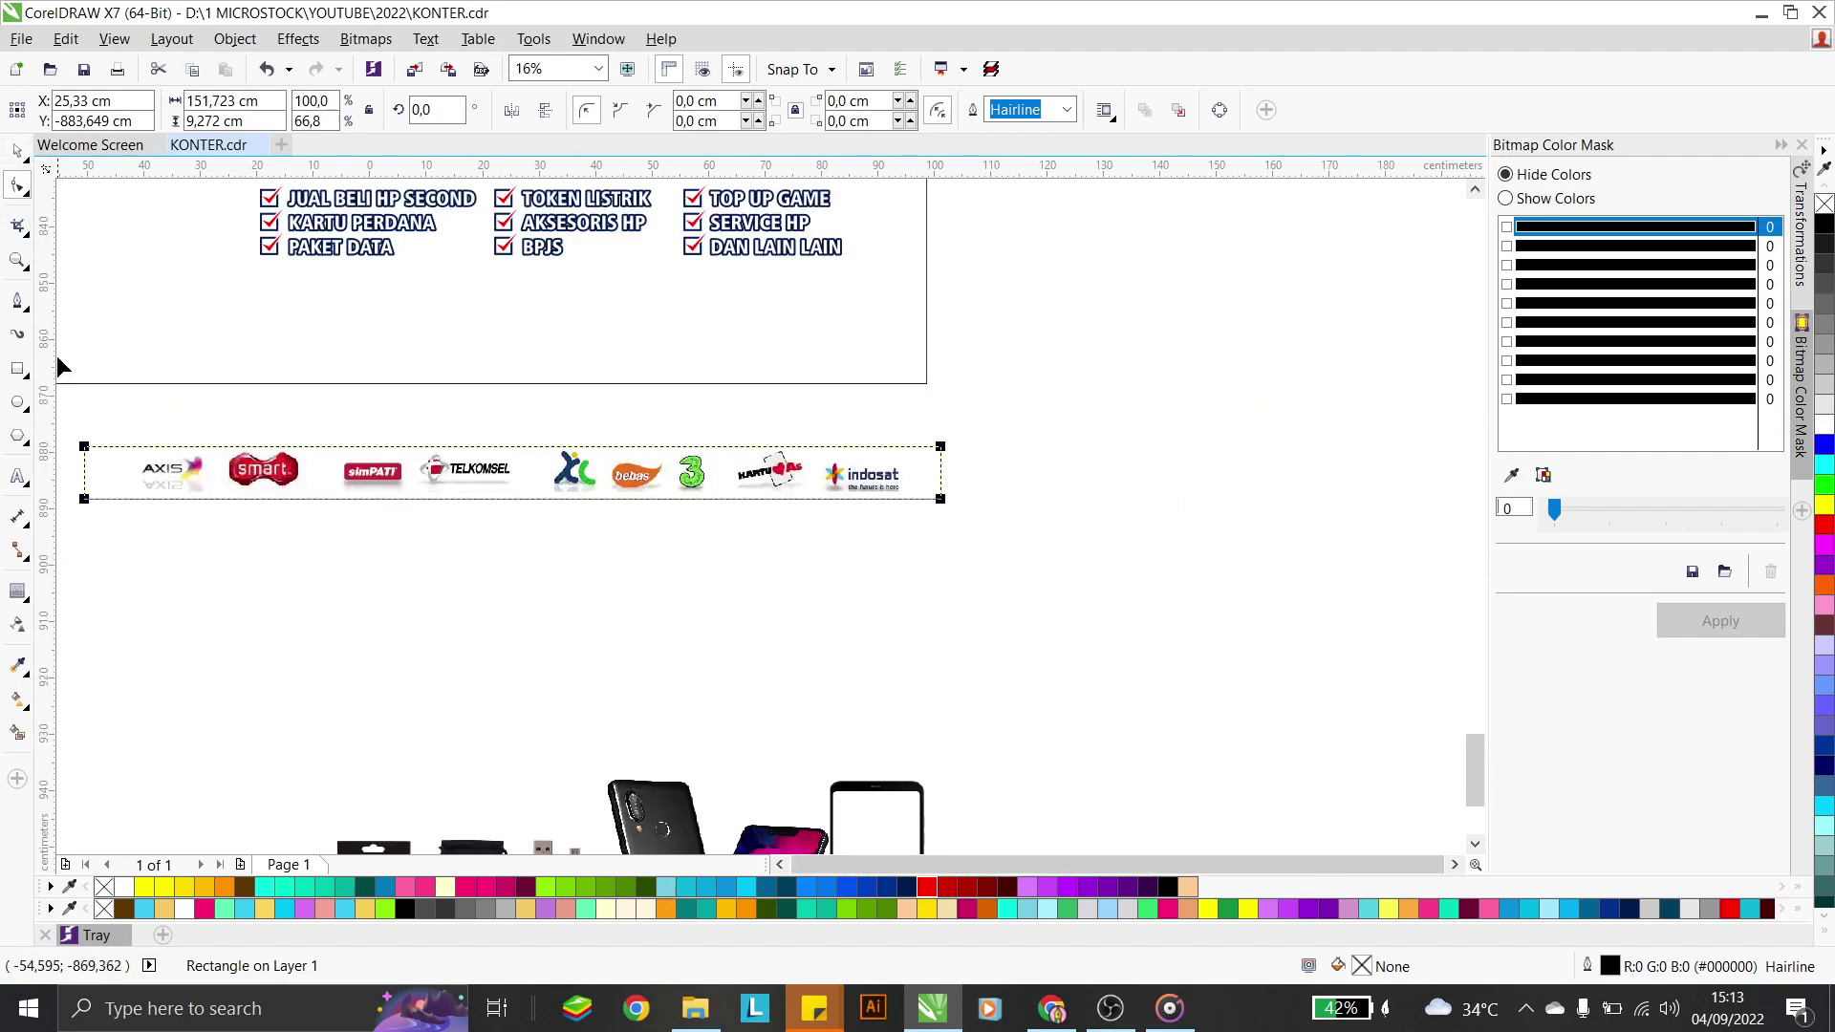
pyautogui.scroll(2, 80, 469)
pyautogui.moveTo(96, 435); pyautogui.dragTo(114, 446)
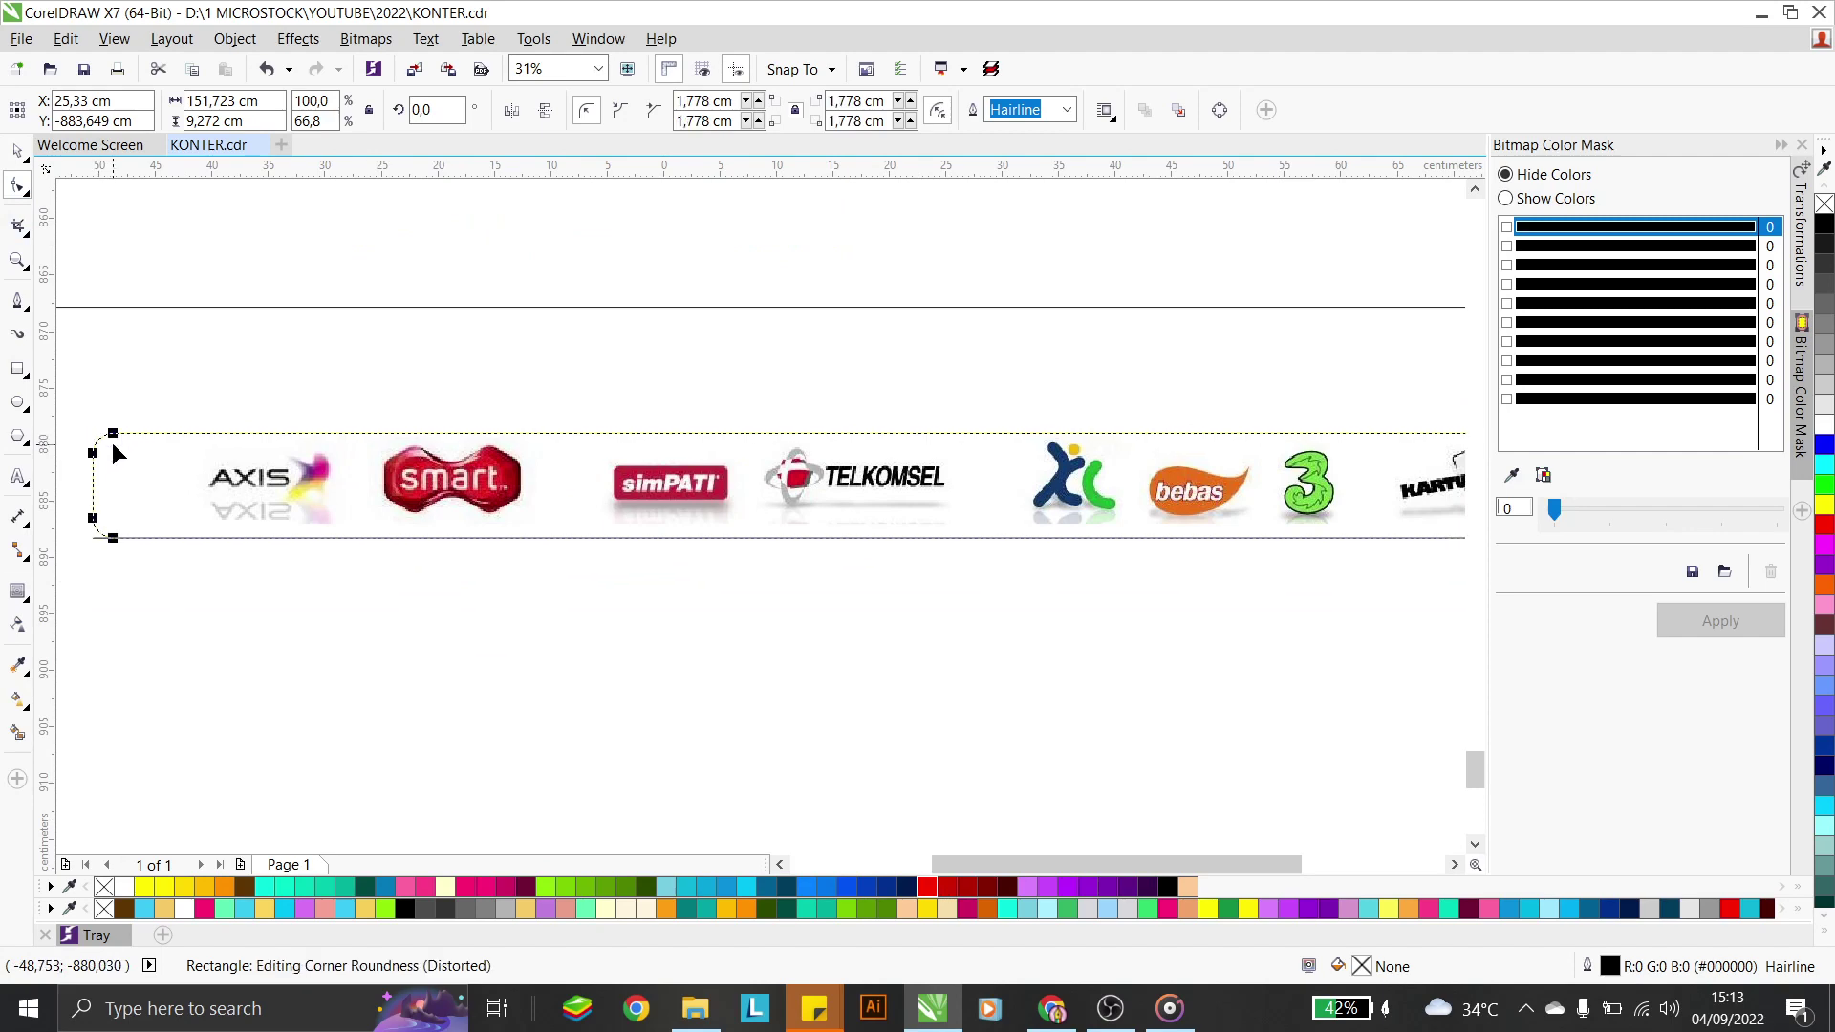
pyautogui.click(17, 151)
pyautogui.scroll(-1, 668, 426)
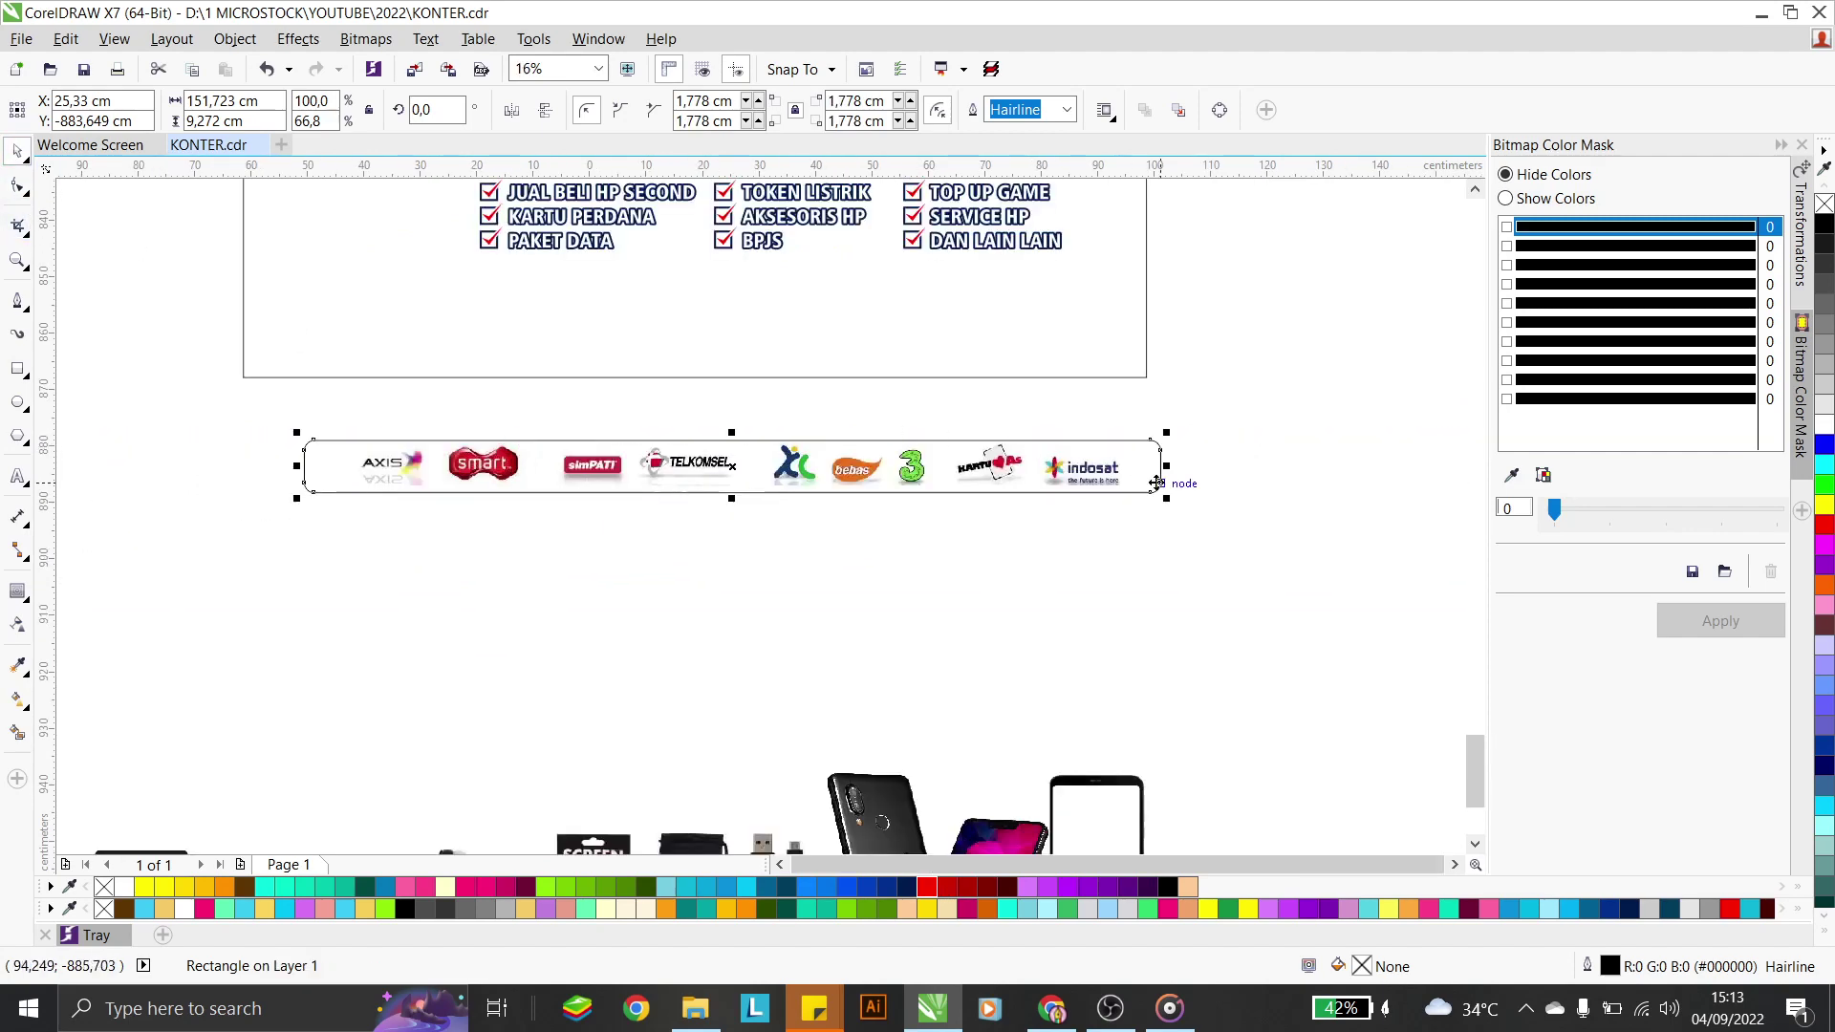
pyautogui.scroll(1, 1156, 483)
pyautogui.moveTo(1168, 450); pyautogui.dragTo(1142, 451)
# Fill the rounded rectangle with white, send it behind the operator logos and remove its outline
pyautogui.click(1825, 428)
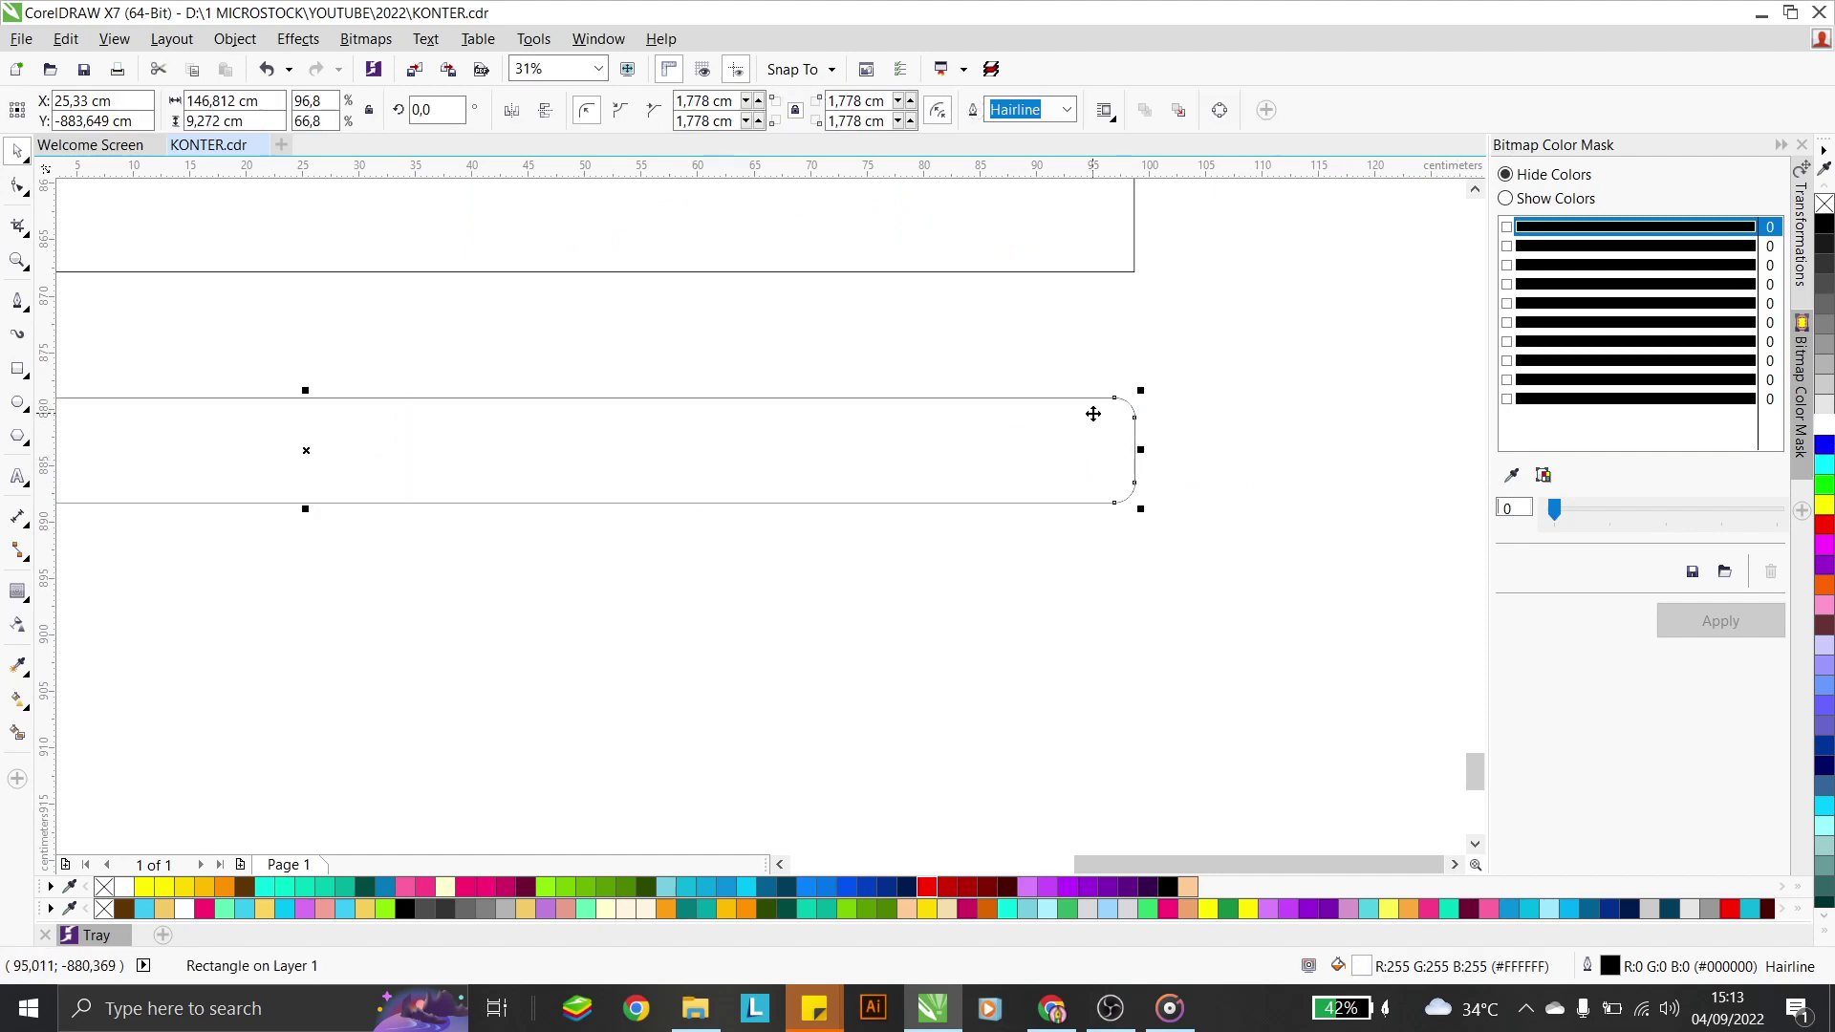
pyautogui.hotkey('shift', 'pagedown')
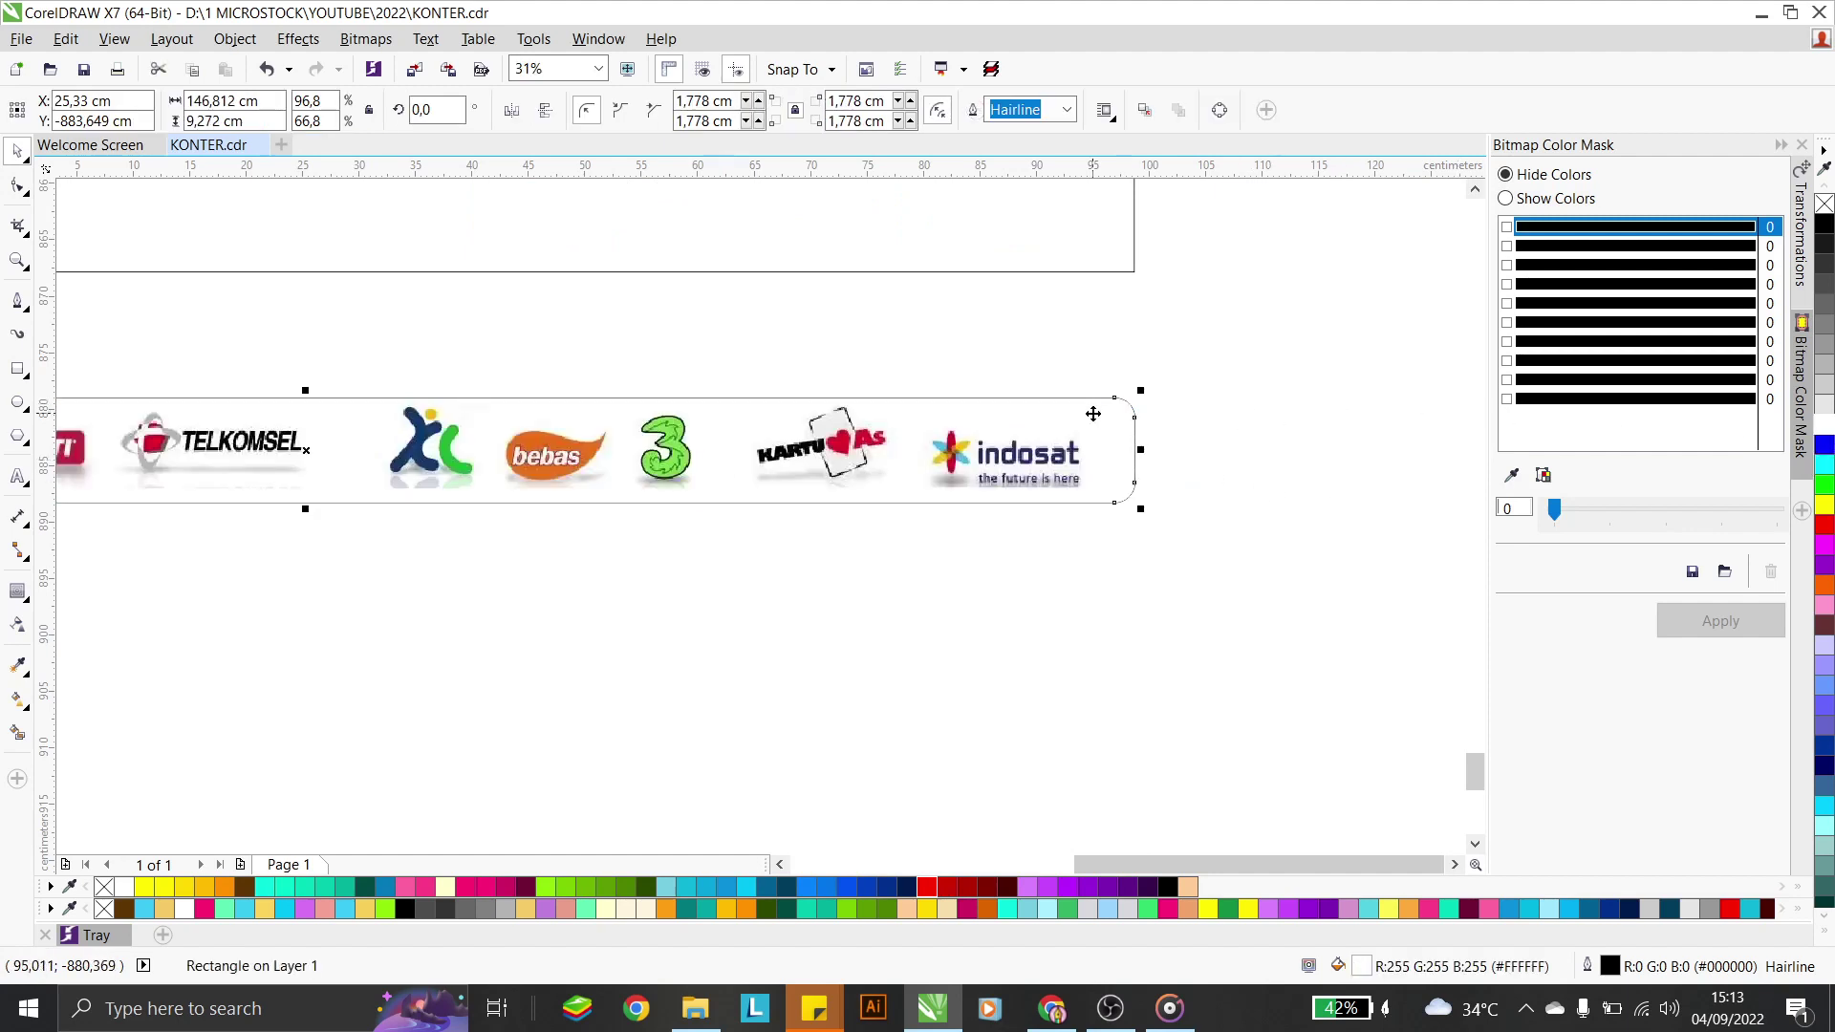
pyautogui.click(1823, 203)
pyautogui.click(1241, 461)
# Group the logos with their white strip and move the group into the banner below the service list
pyautogui.scroll(-4, 1051, 466)
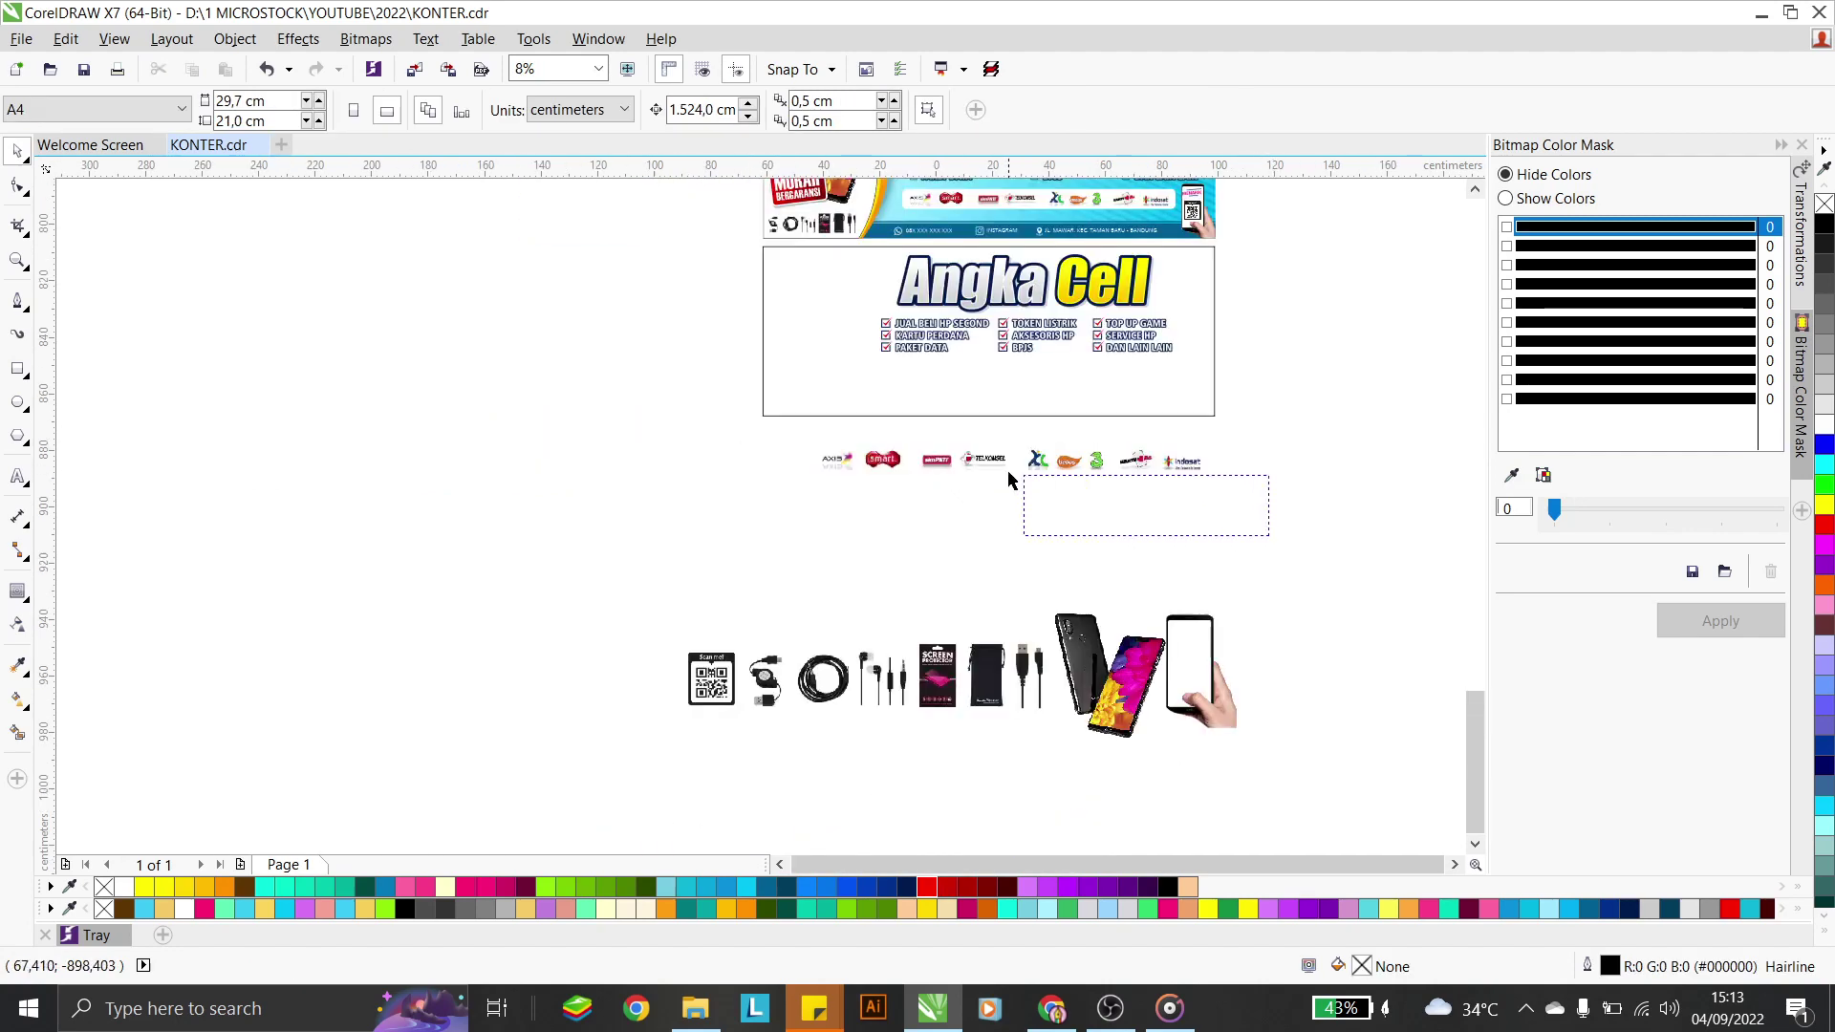
pyautogui.moveTo(1007, 470); pyautogui.dragTo(732, 399)
pyautogui.hotkey('ctrl', 'g')
pyautogui.scroll(2, 1271, 432)
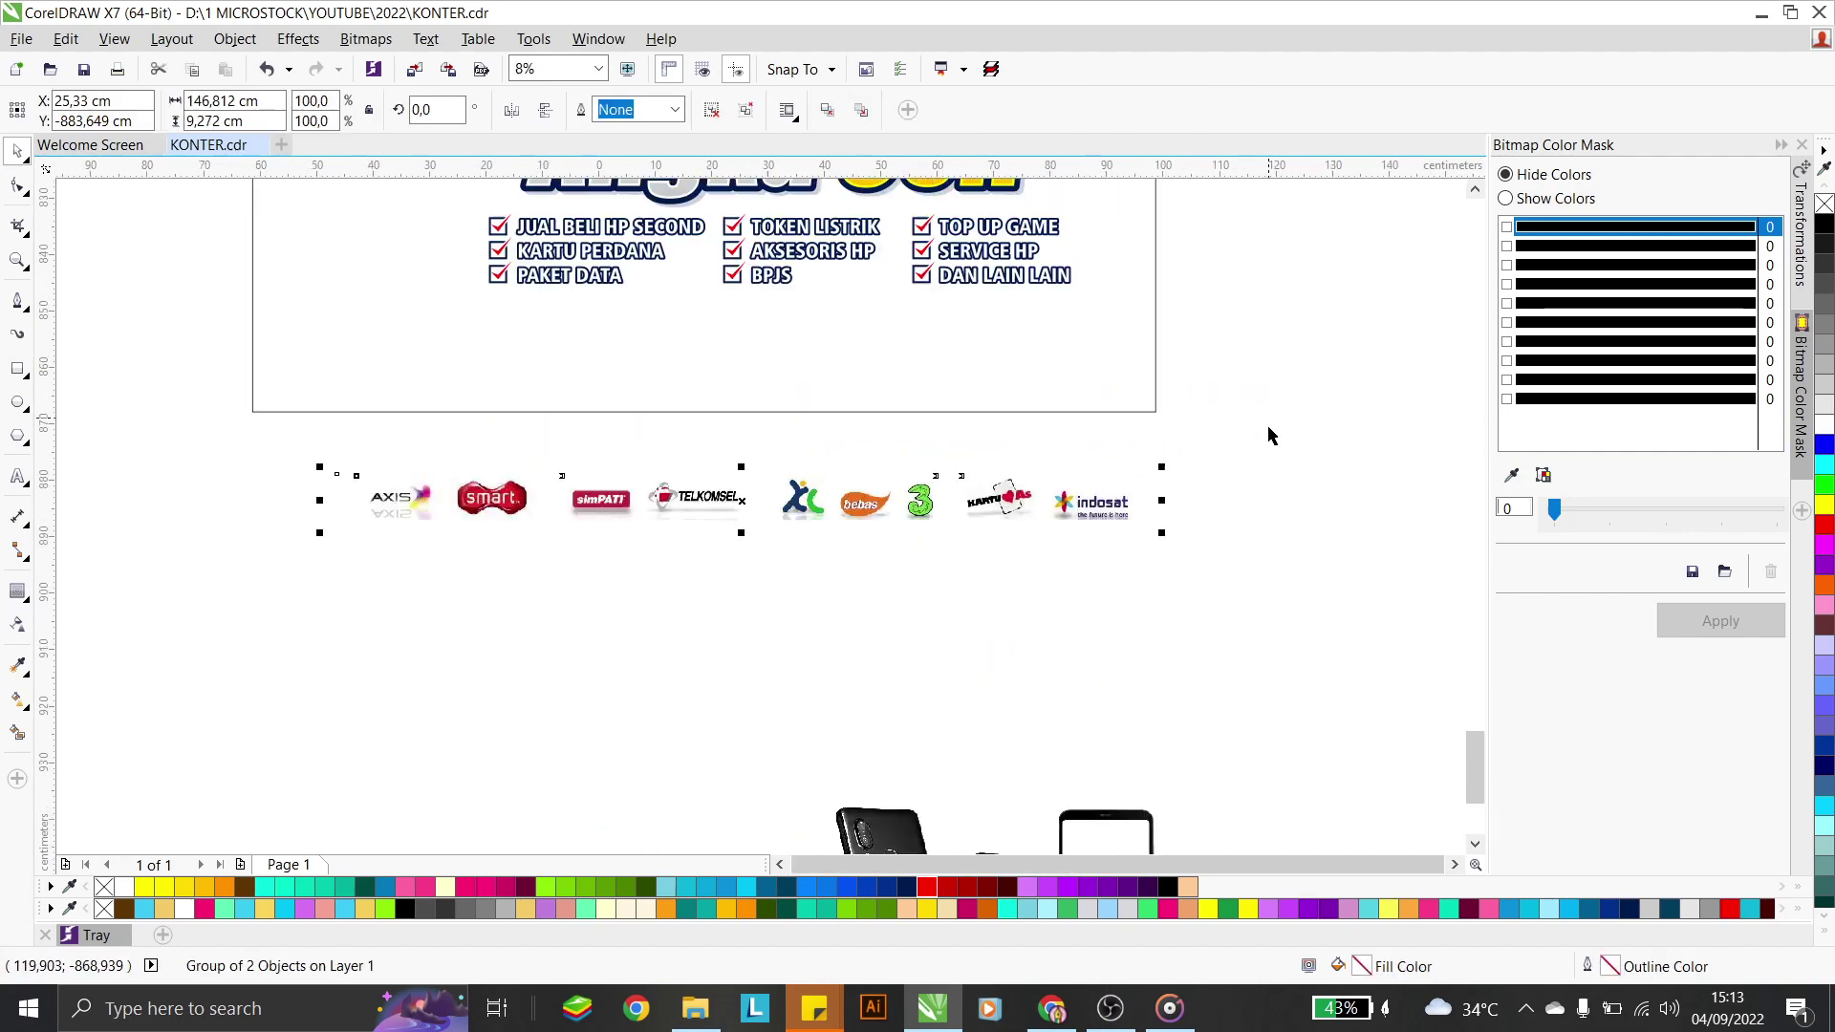
pyautogui.moveTo(956, 514); pyautogui.dragTo(940, 343)
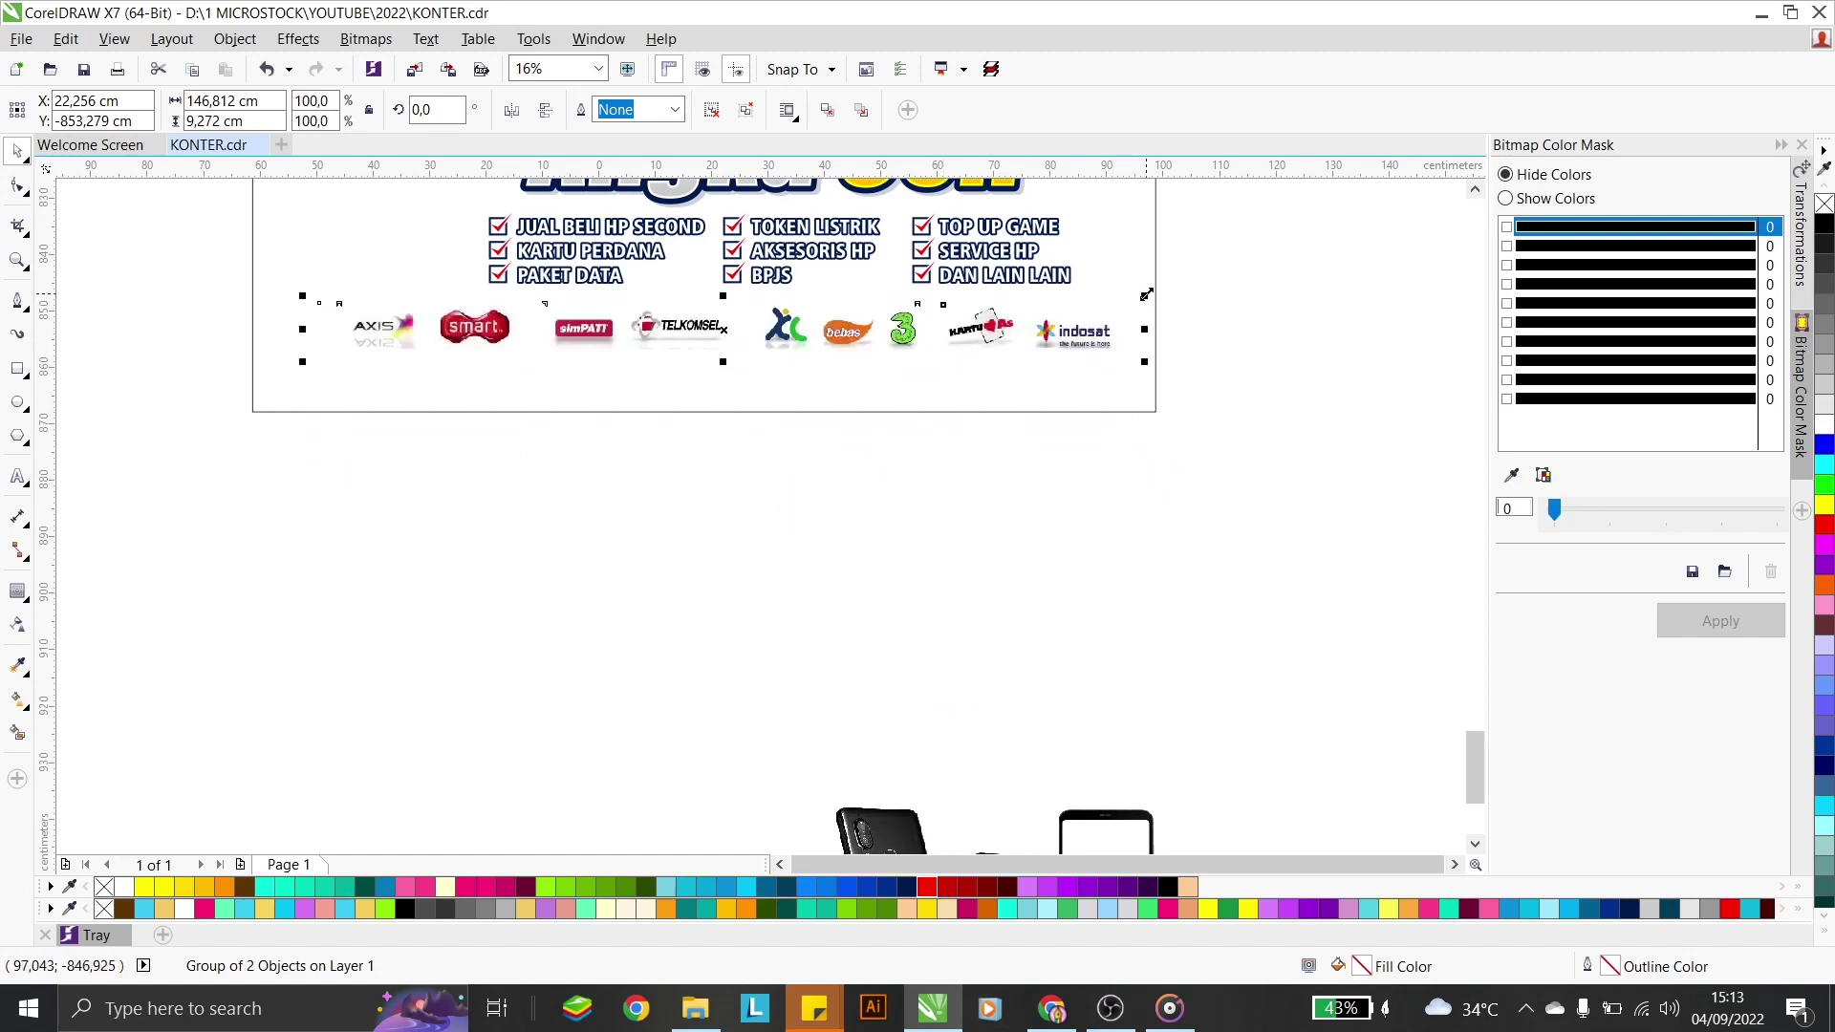
# Scale the logo strip group down to about 112.9 cm wide and position it centred under the service columns
pyautogui.moveTo(1146, 295); pyautogui.dragTo(1008, 329)
pyautogui.hotkey('ctrl', 'z')
pyautogui.moveTo(1270, 389); pyautogui.dragTo(449, 286)
pyautogui.moveTo(802, 327); pyautogui.dragTo(771, 322)
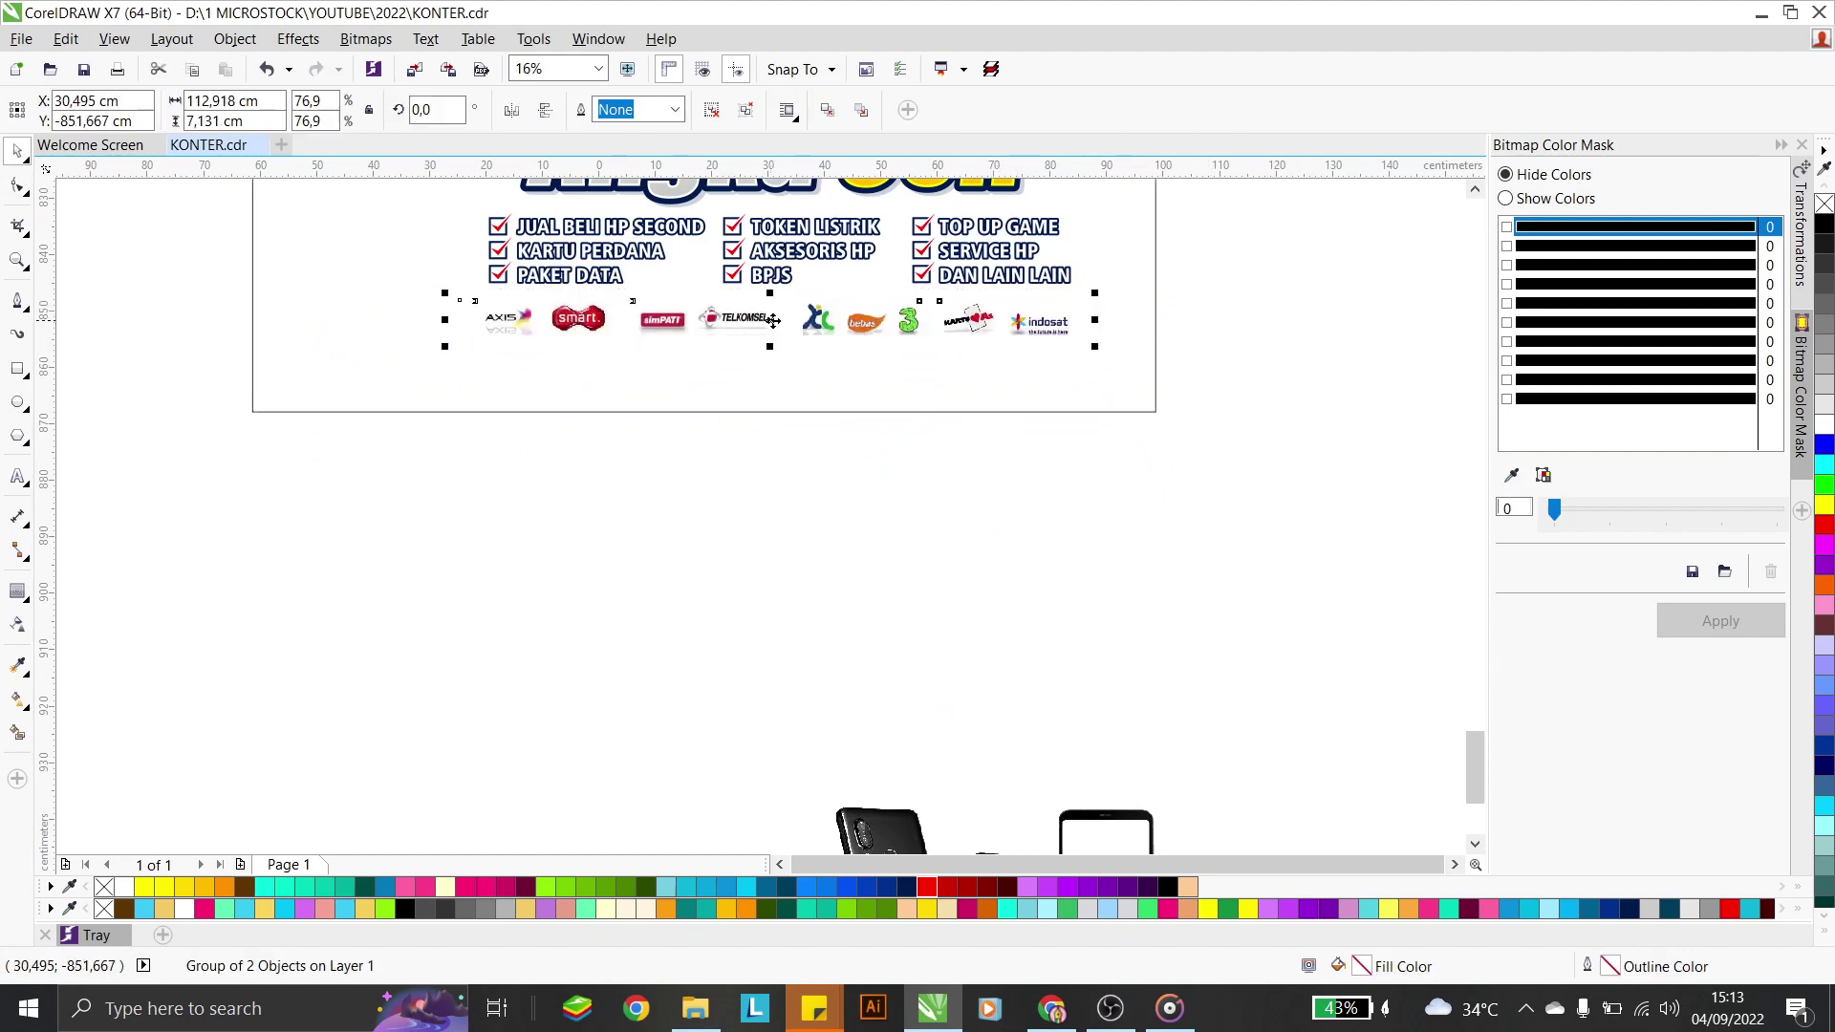
pyautogui.click(984, 517)
# Apply a diagonal linear gradient to the new banner's background rectangle, running from upper left to lower right
pyautogui.scroll(-2, 981, 517)
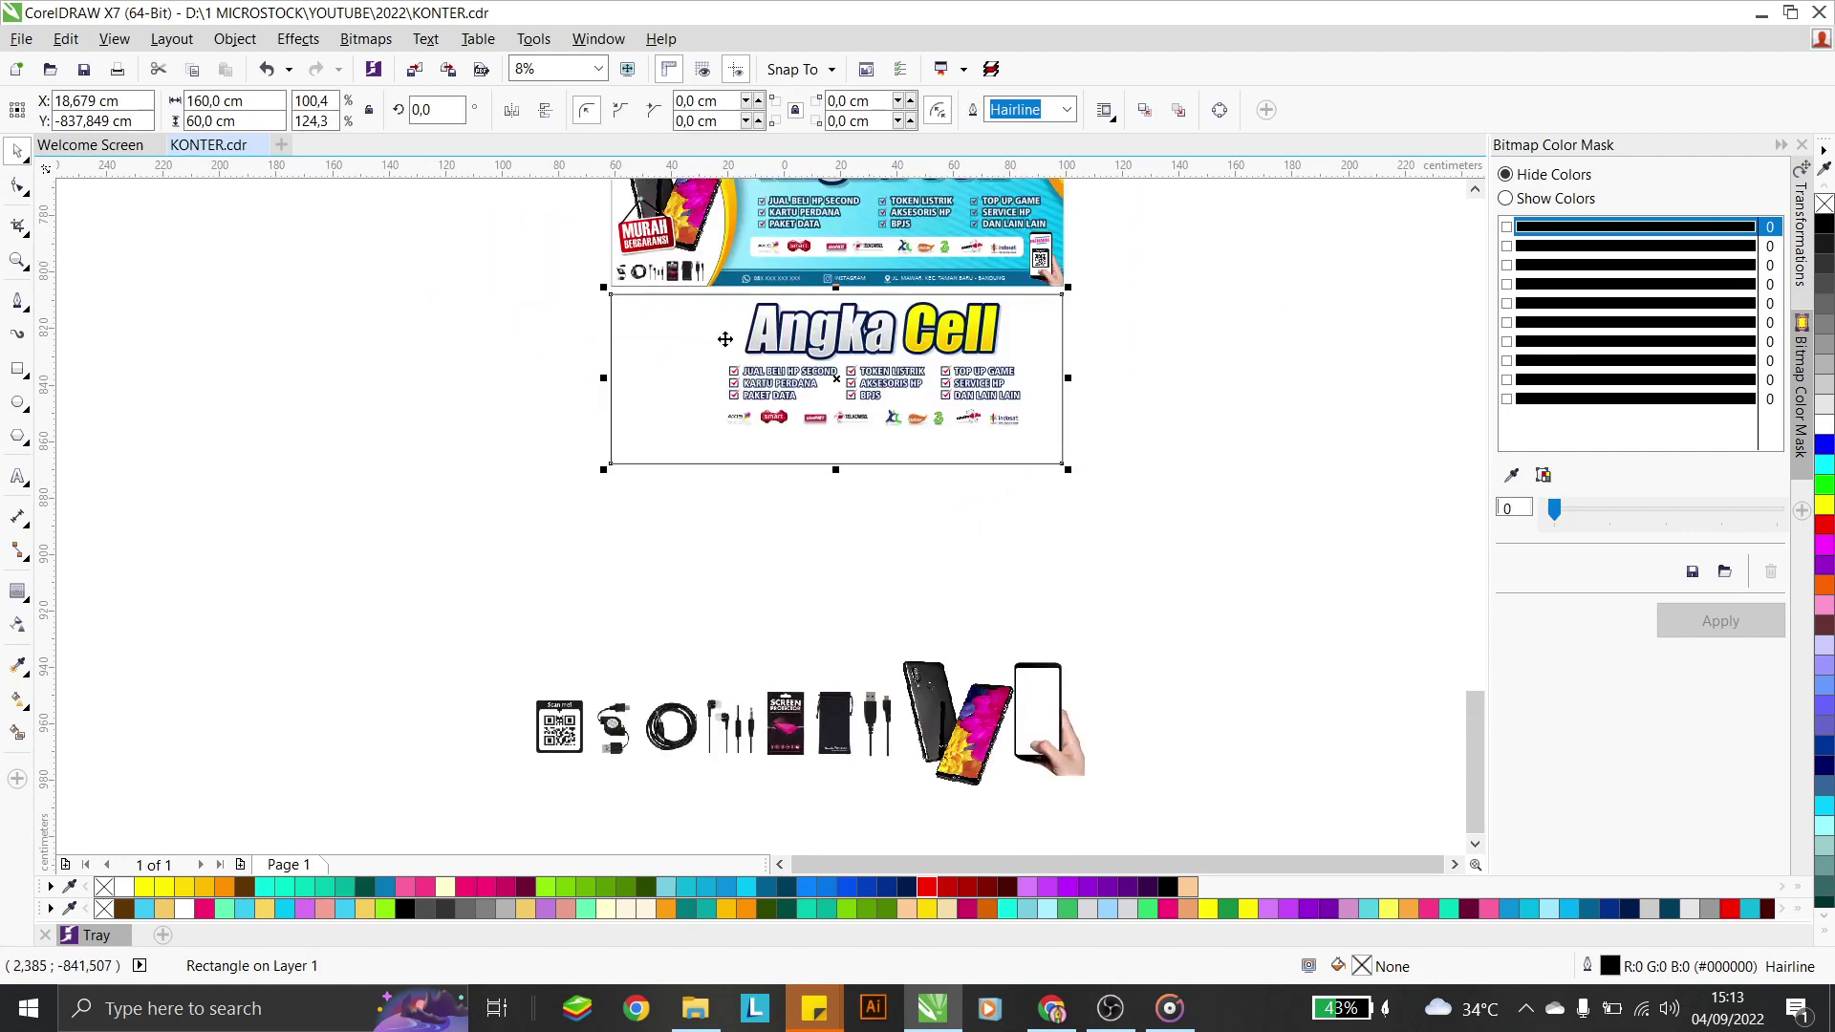
pyautogui.click(18, 698)
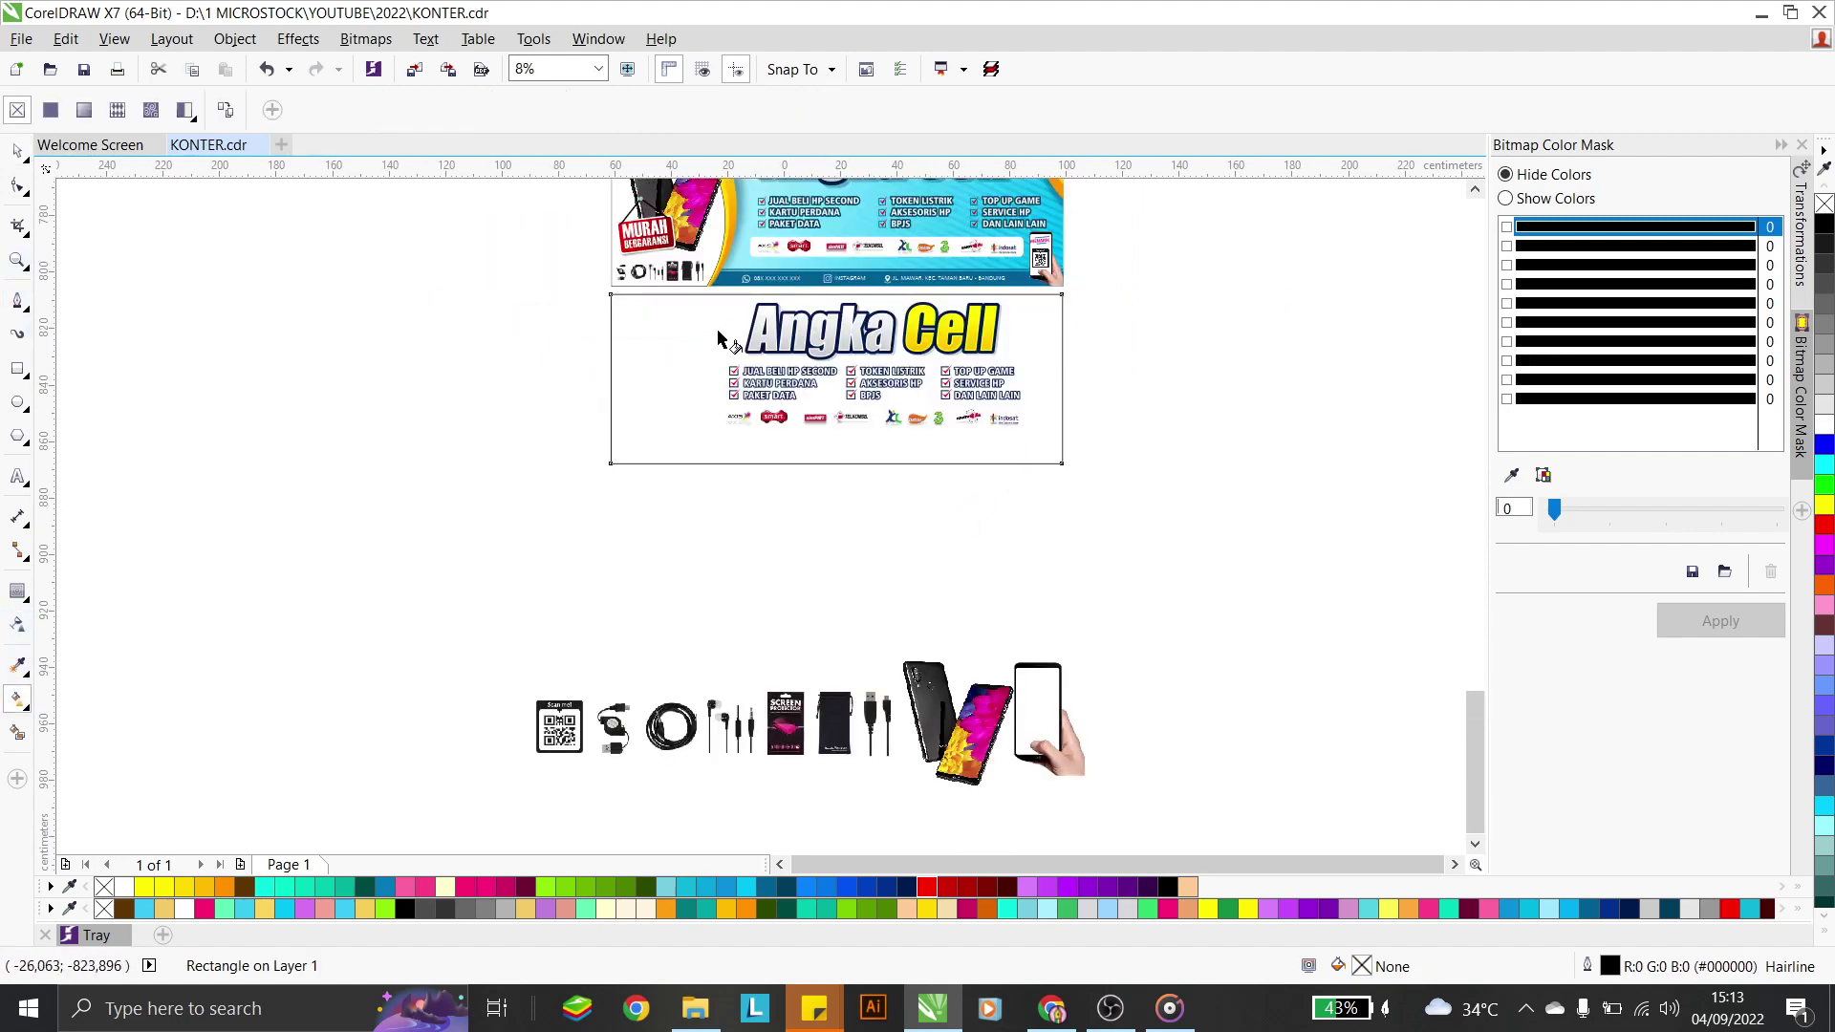
pyautogui.moveTo(695, 304); pyautogui.dragTo(879, 461)
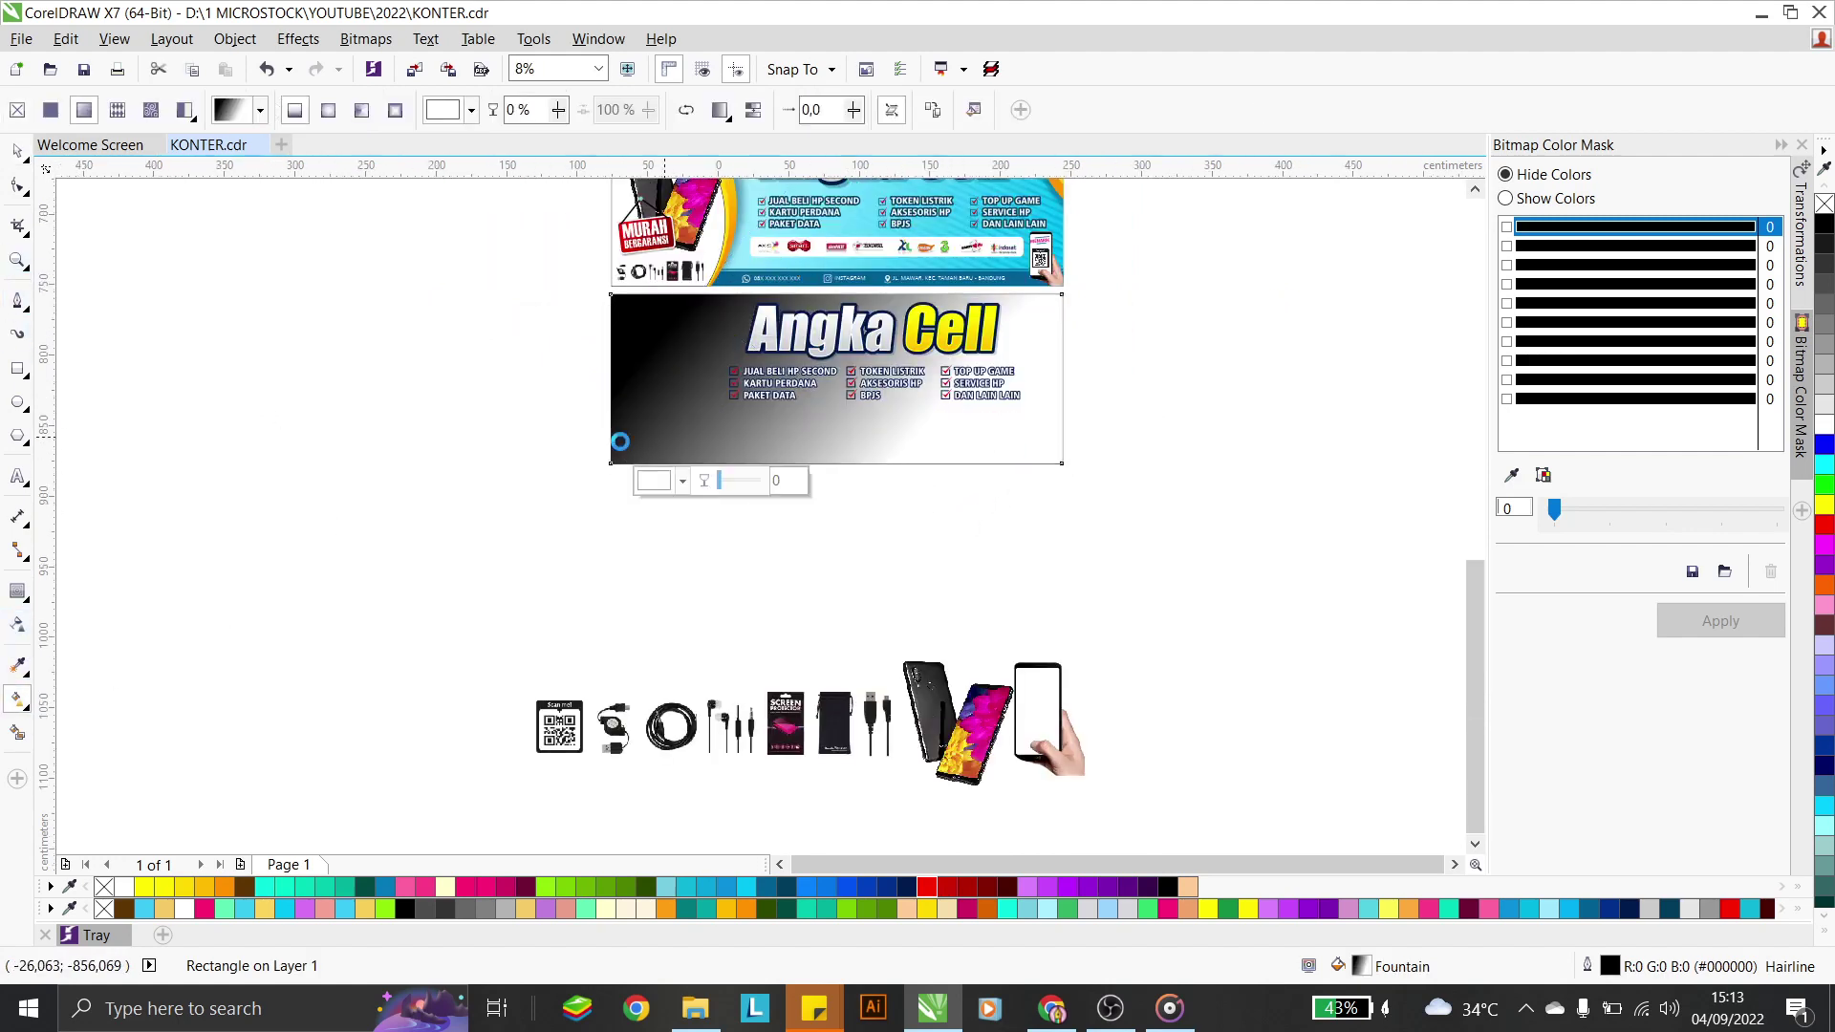
pyautogui.scroll(-1, 654, 437)
pyautogui.scroll(1, 749, 361)
# Colour the background gradient white at its start and light blue at its end
pyautogui.click(599, 378)
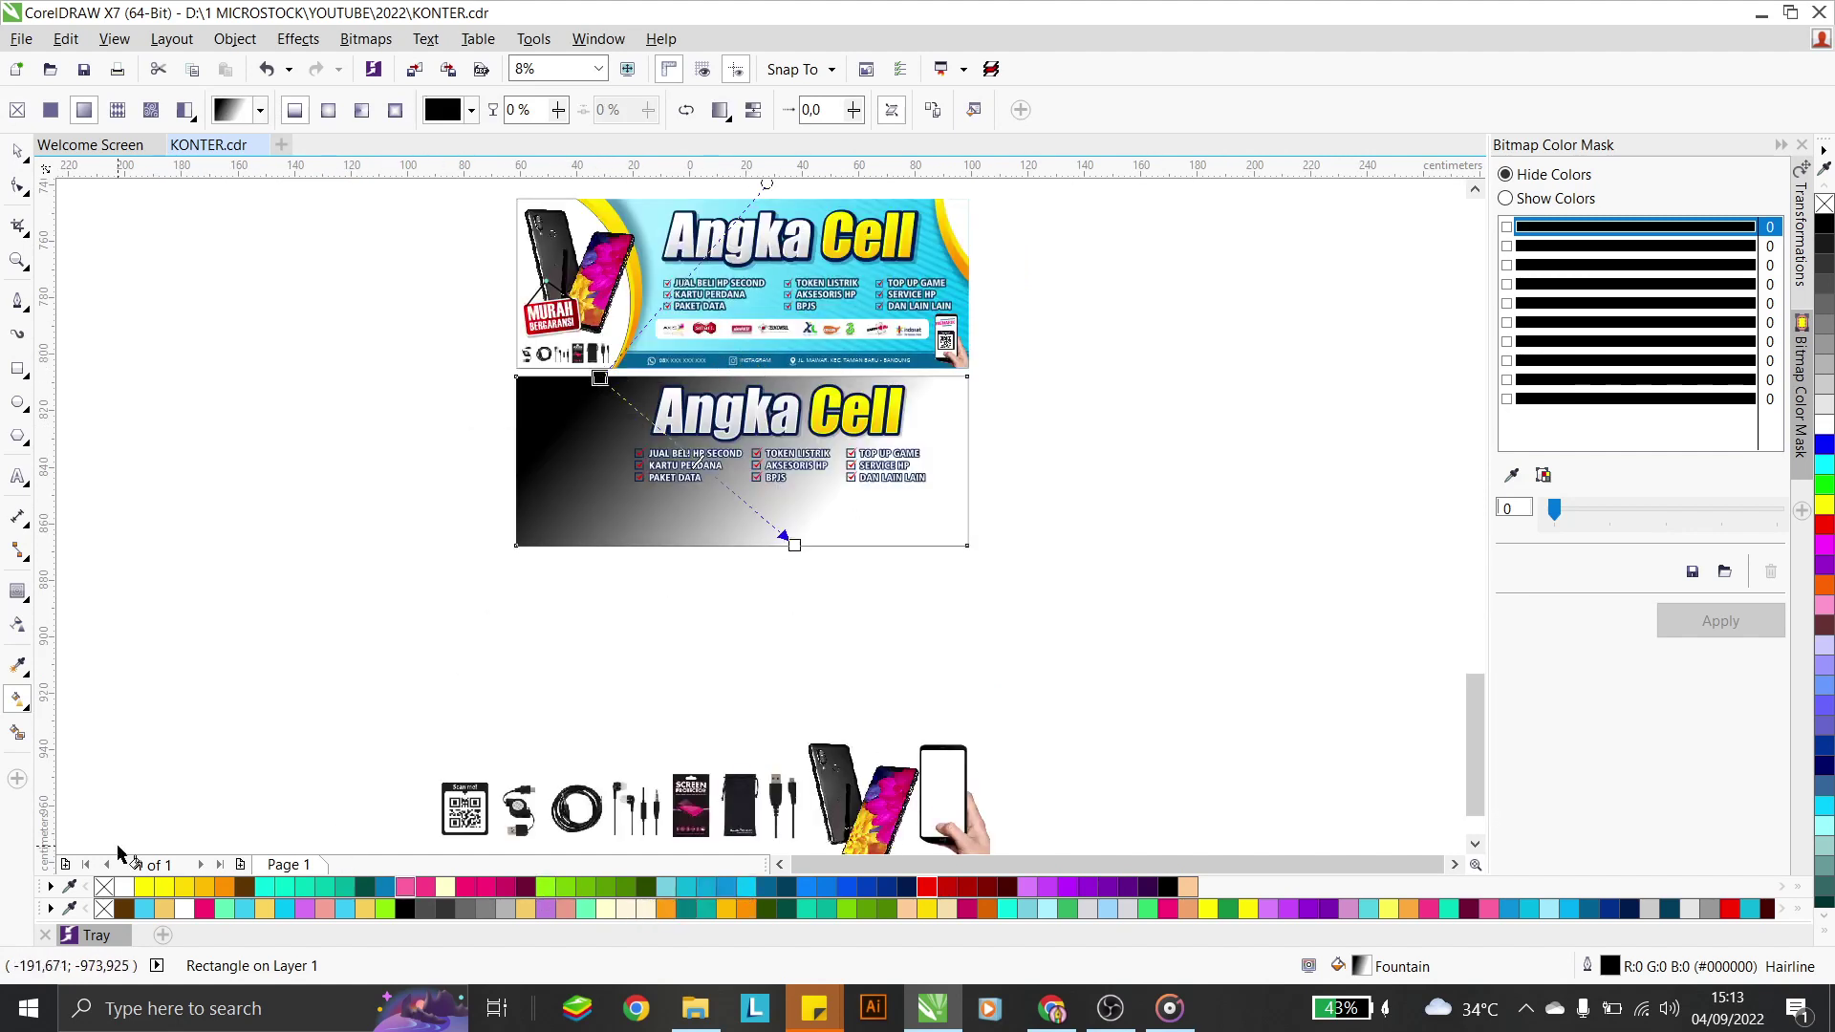
pyautogui.click(128, 888)
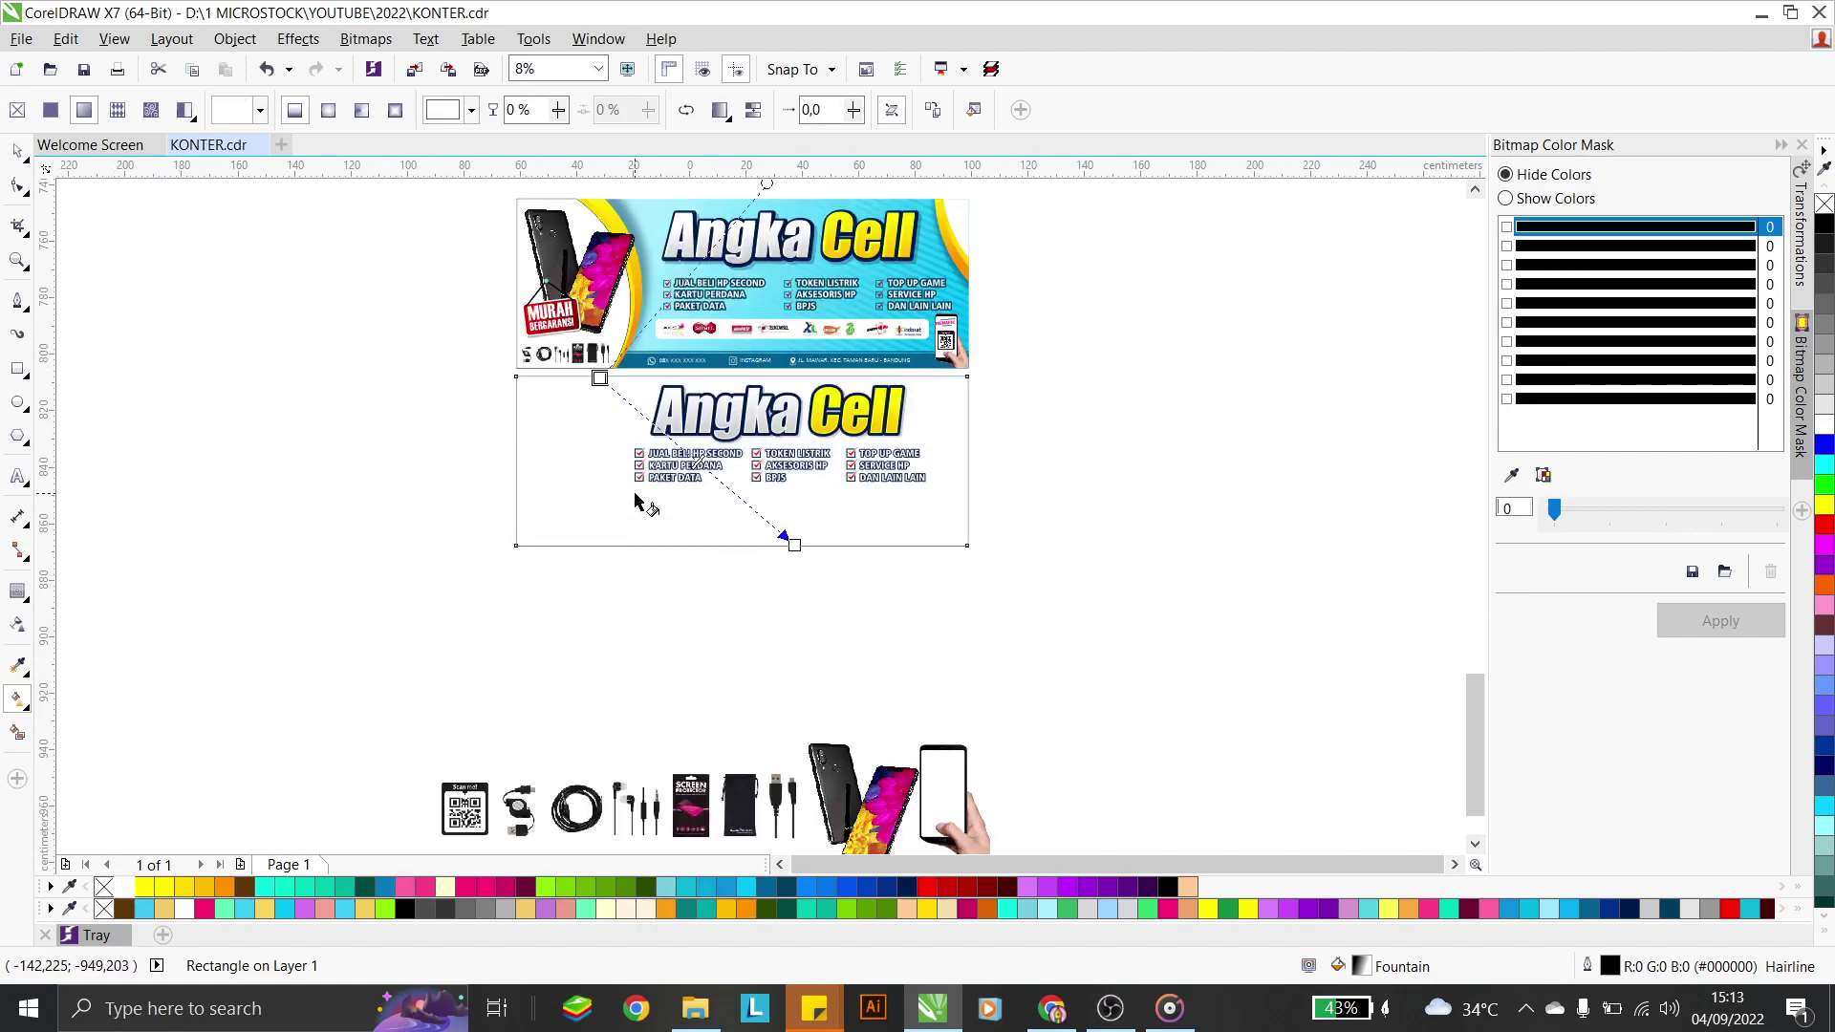
pyautogui.click(794, 546)
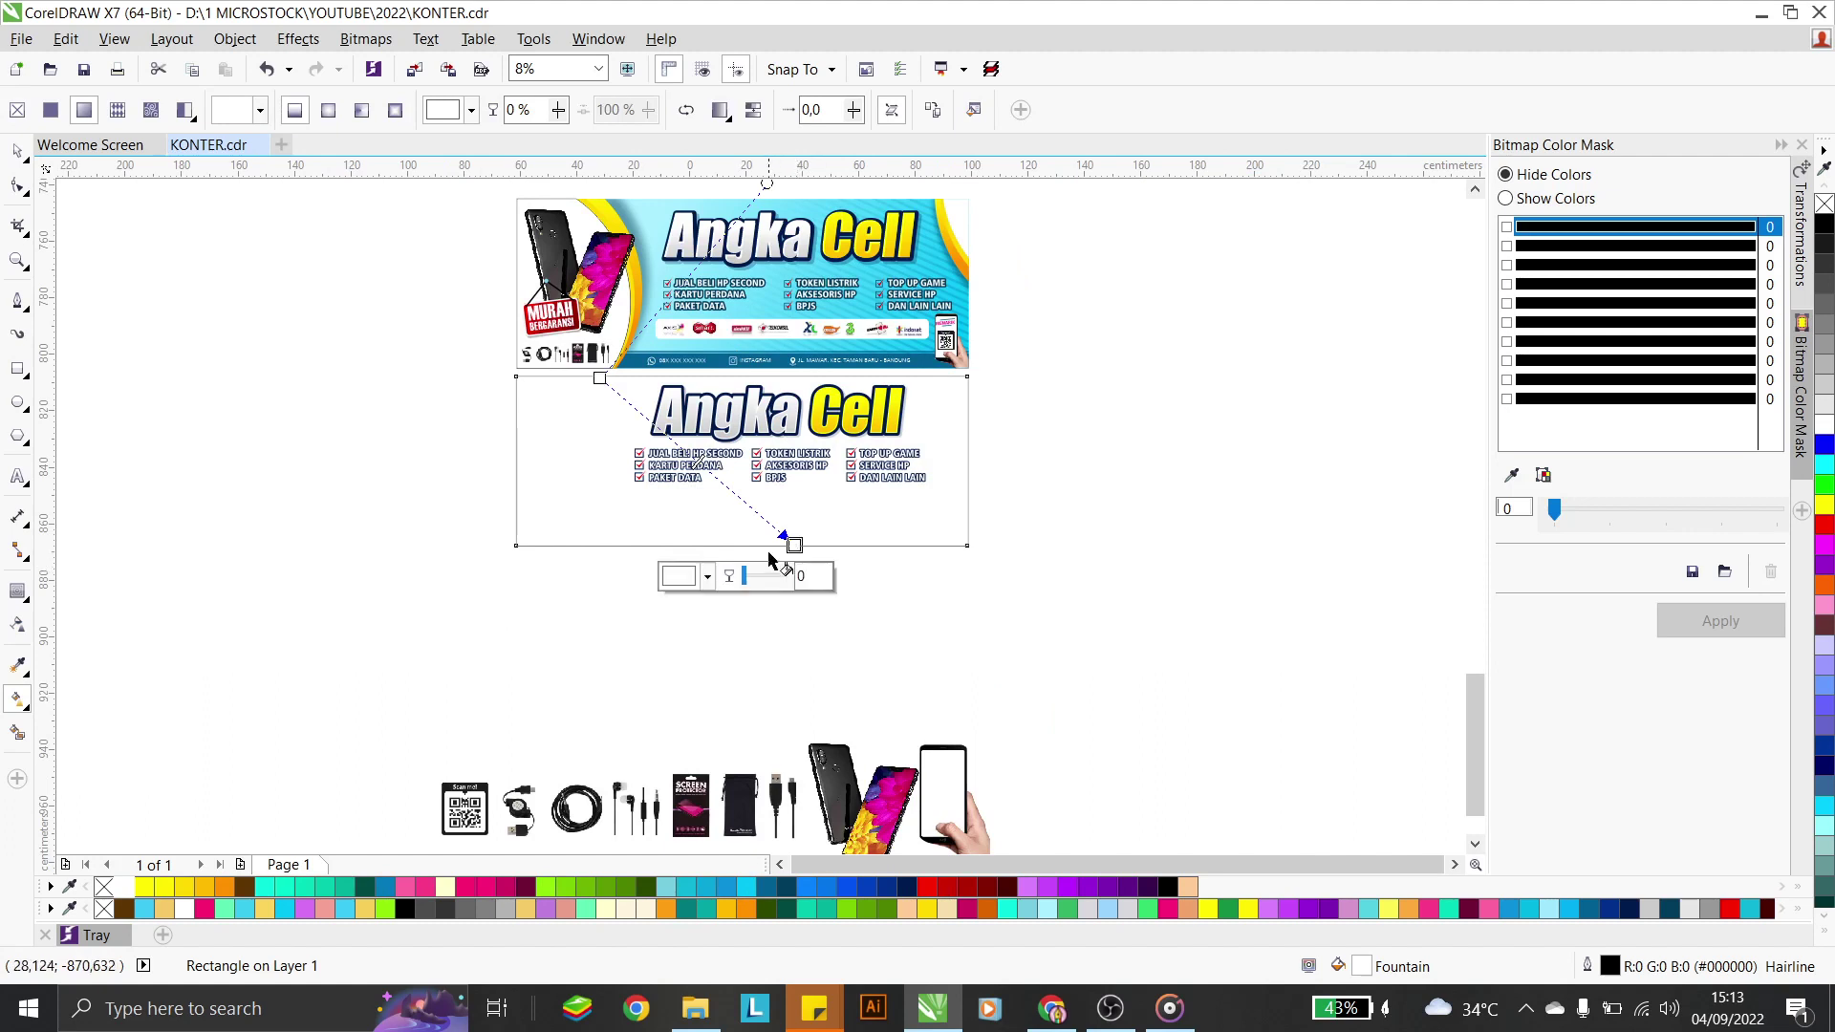
pyautogui.click(726, 887)
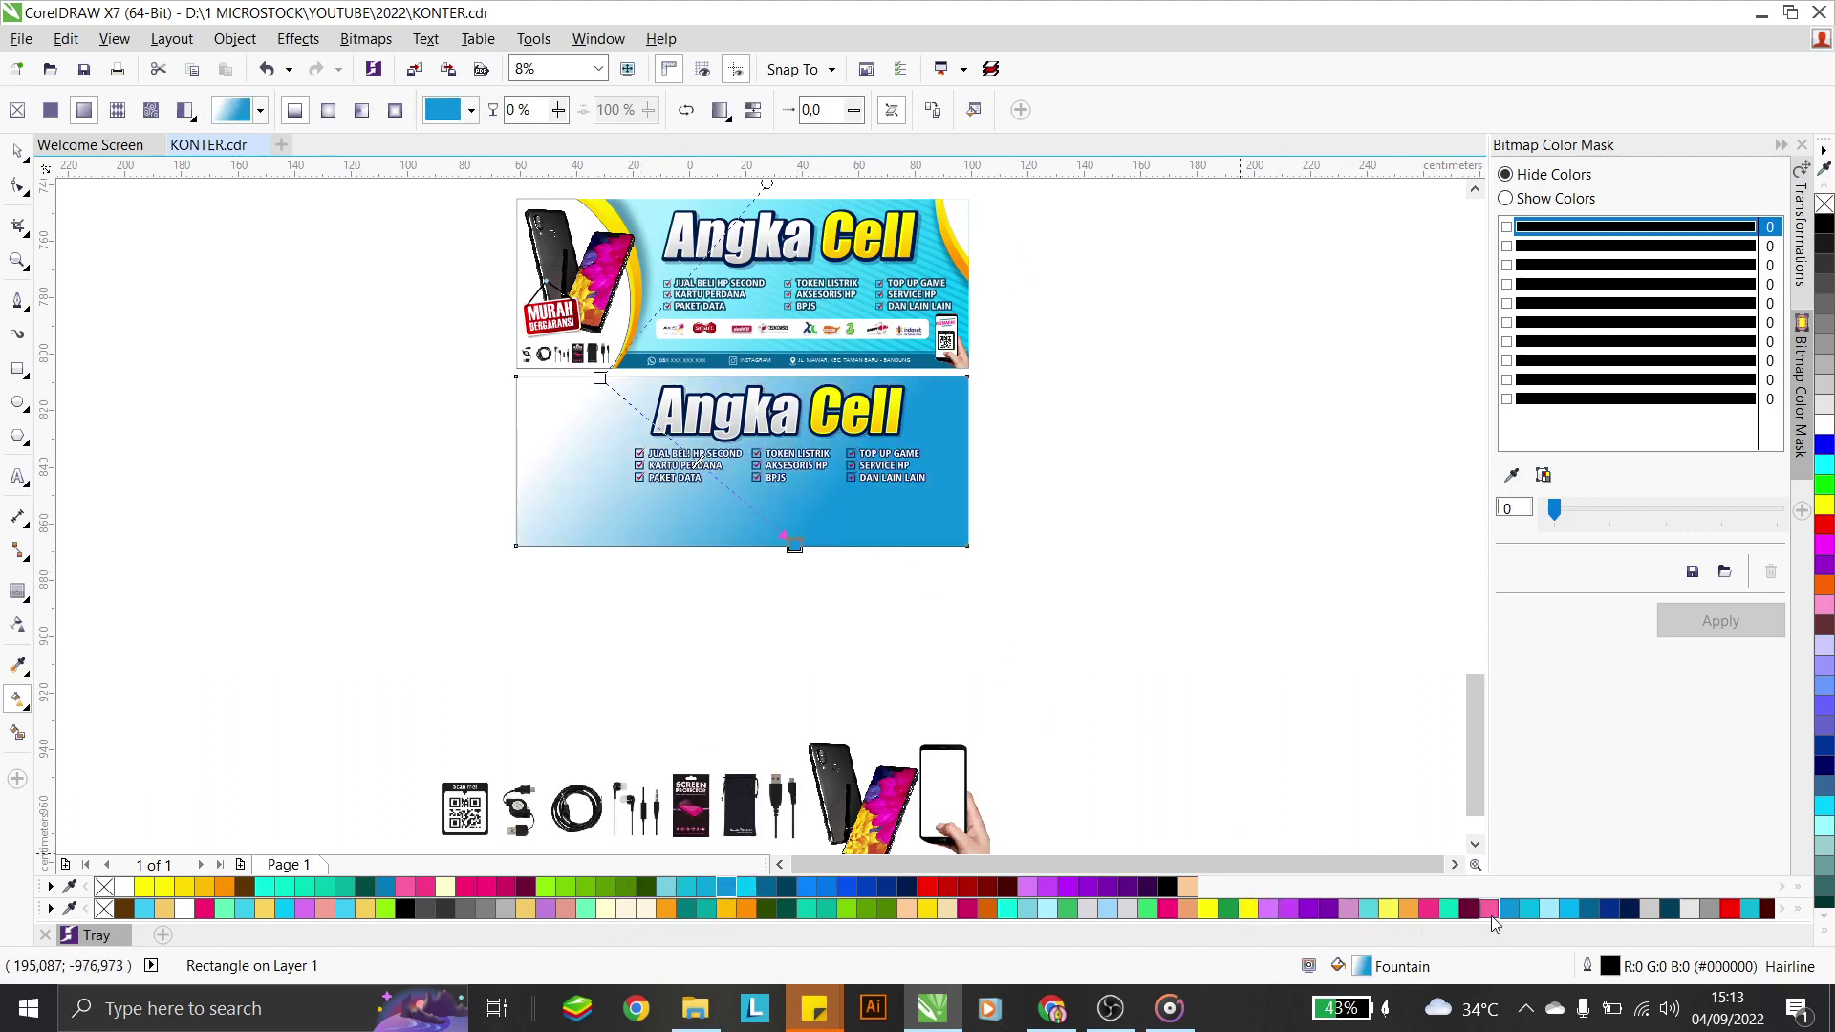
pyautogui.click(1566, 909)
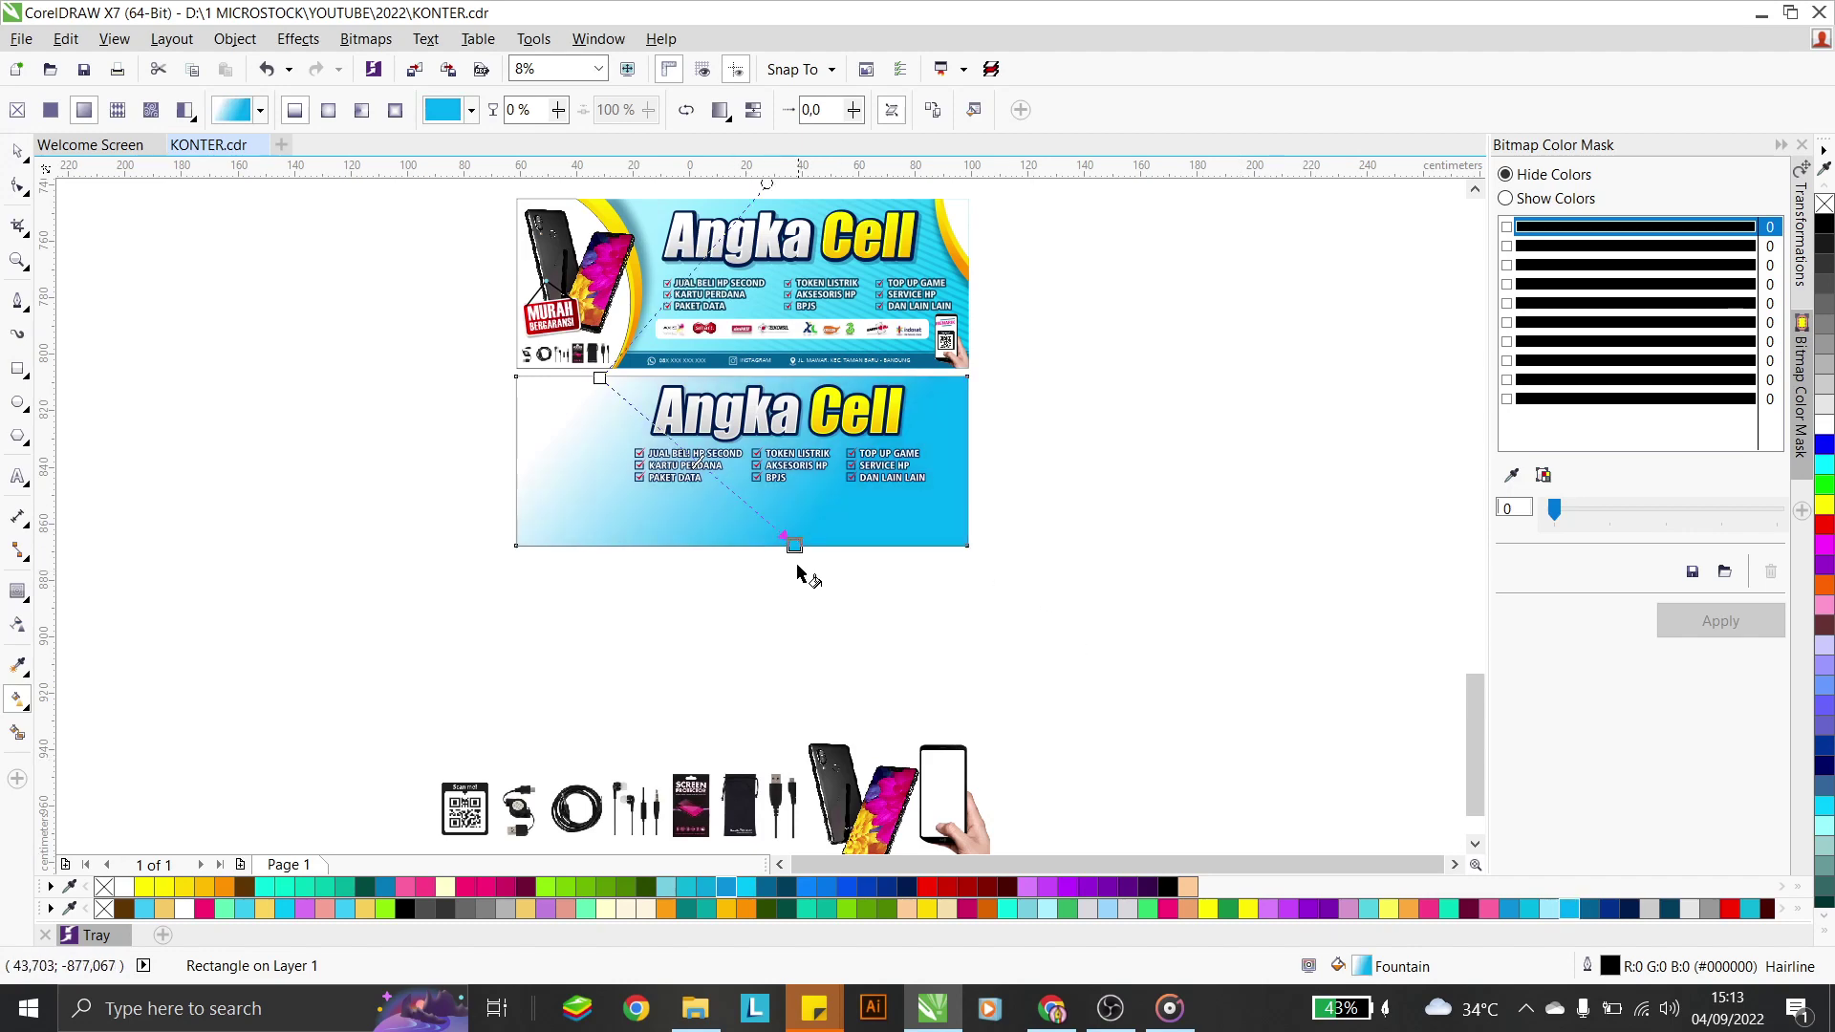
# Extend the background gradient past the banner's upper and lower edges and remove the banner rectangle's outline
pyautogui.moveTo(794, 546); pyautogui.dragTo(898, 601)
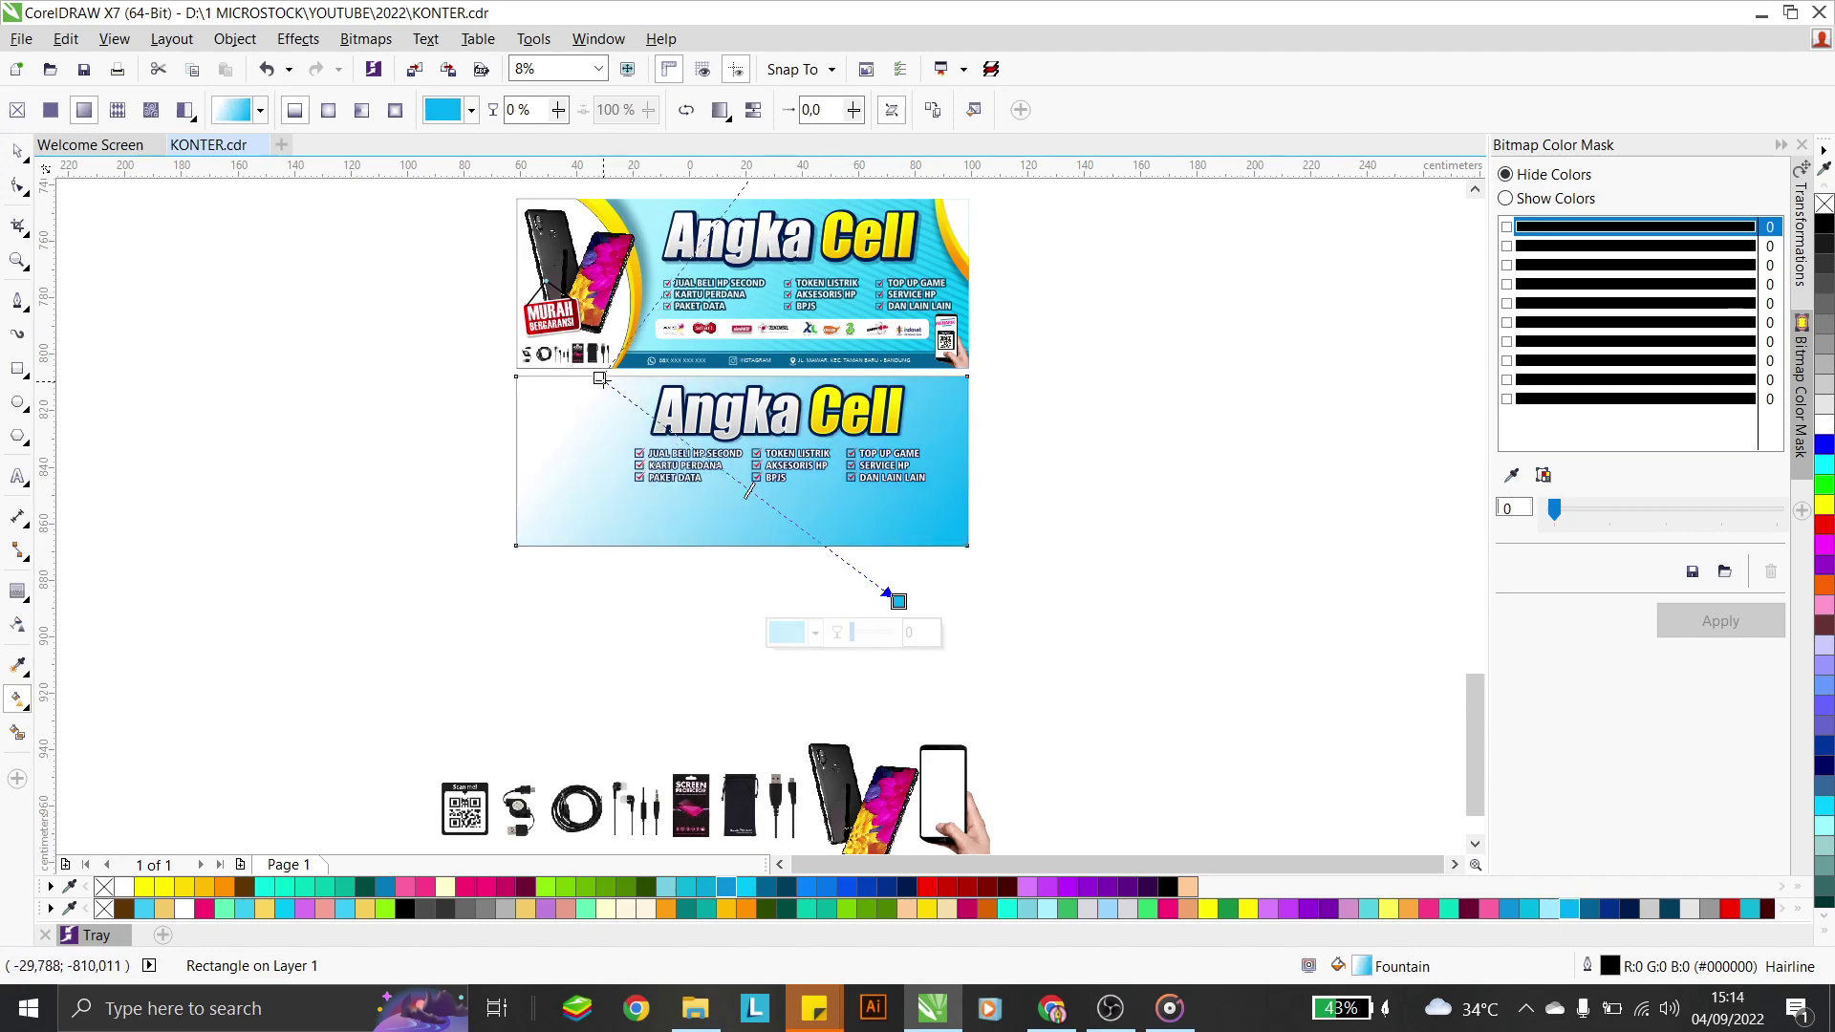
pyautogui.moveTo(600, 378); pyautogui.dragTo(560, 353)
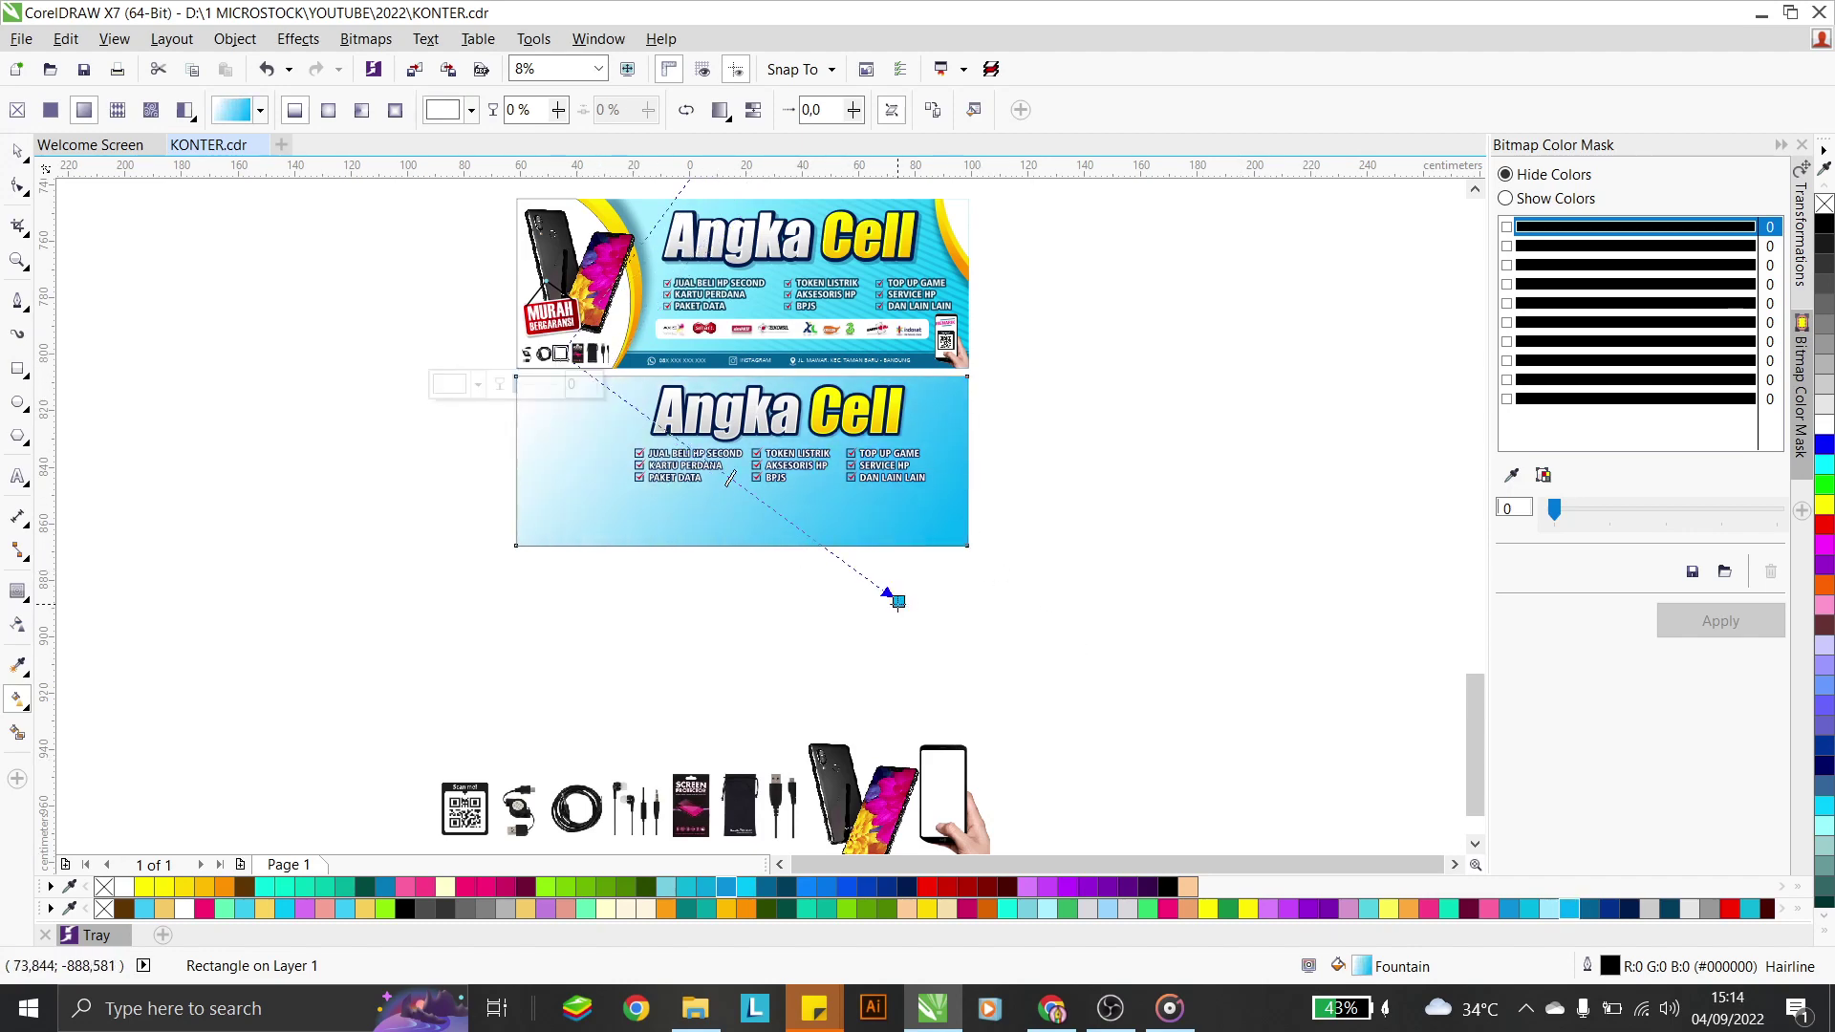
pyautogui.moveTo(899, 602); pyautogui.dragTo(946, 635)
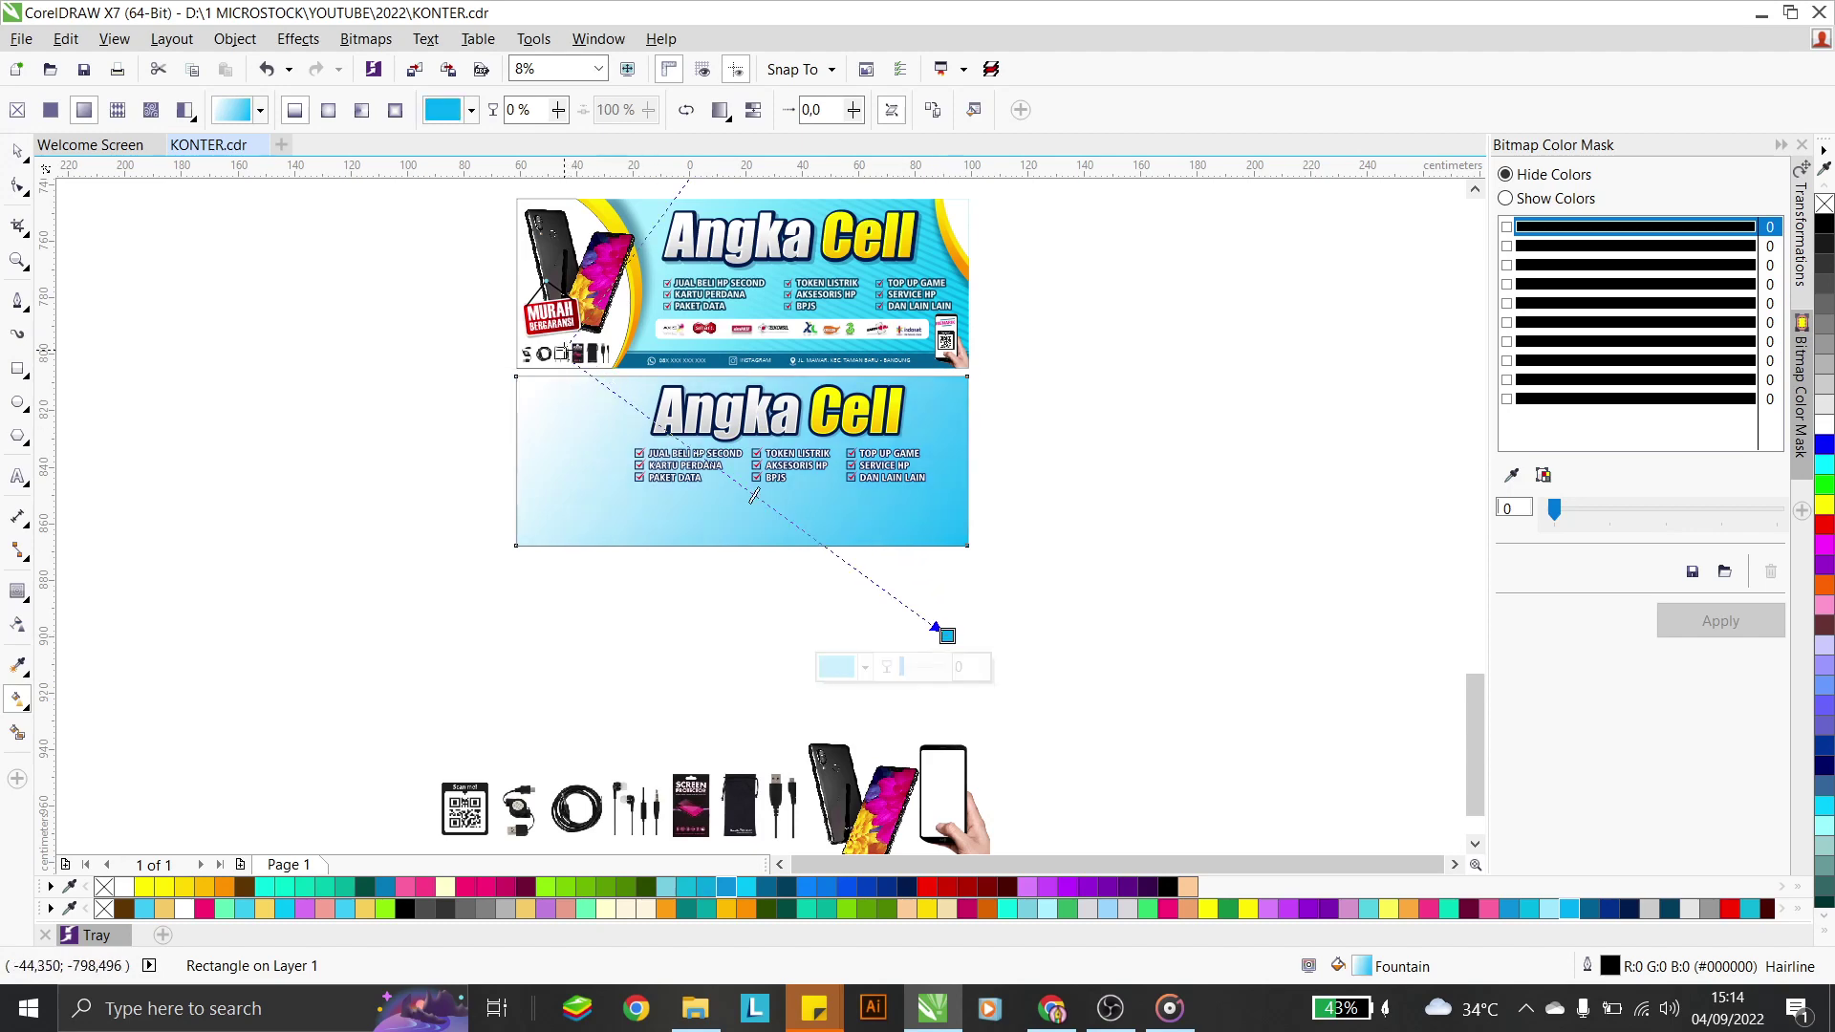
pyautogui.press('space')
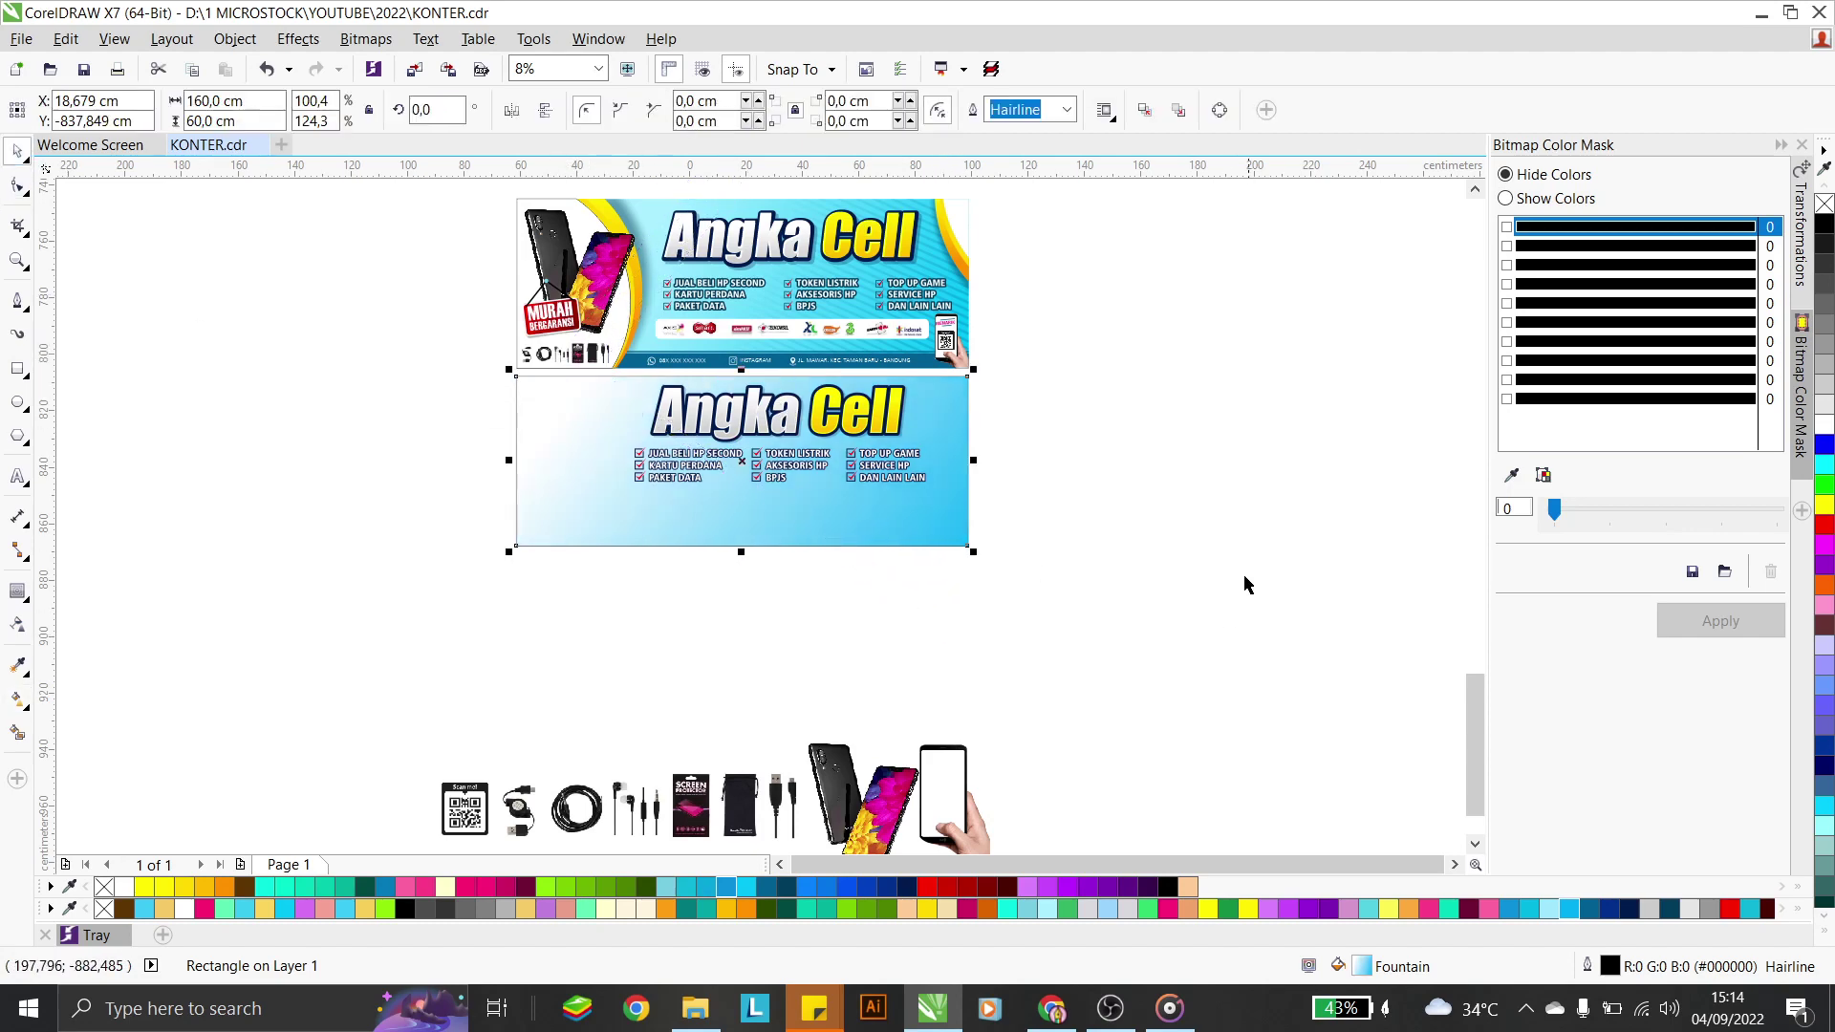
pyautogui.rightClick(1821, 208)
# Bring the hidden logo strip group in front of the banner's gradient background
pyautogui.click(1036, 545)
pyautogui.moveTo(1036, 545); pyautogui.dragTo(564, 424)
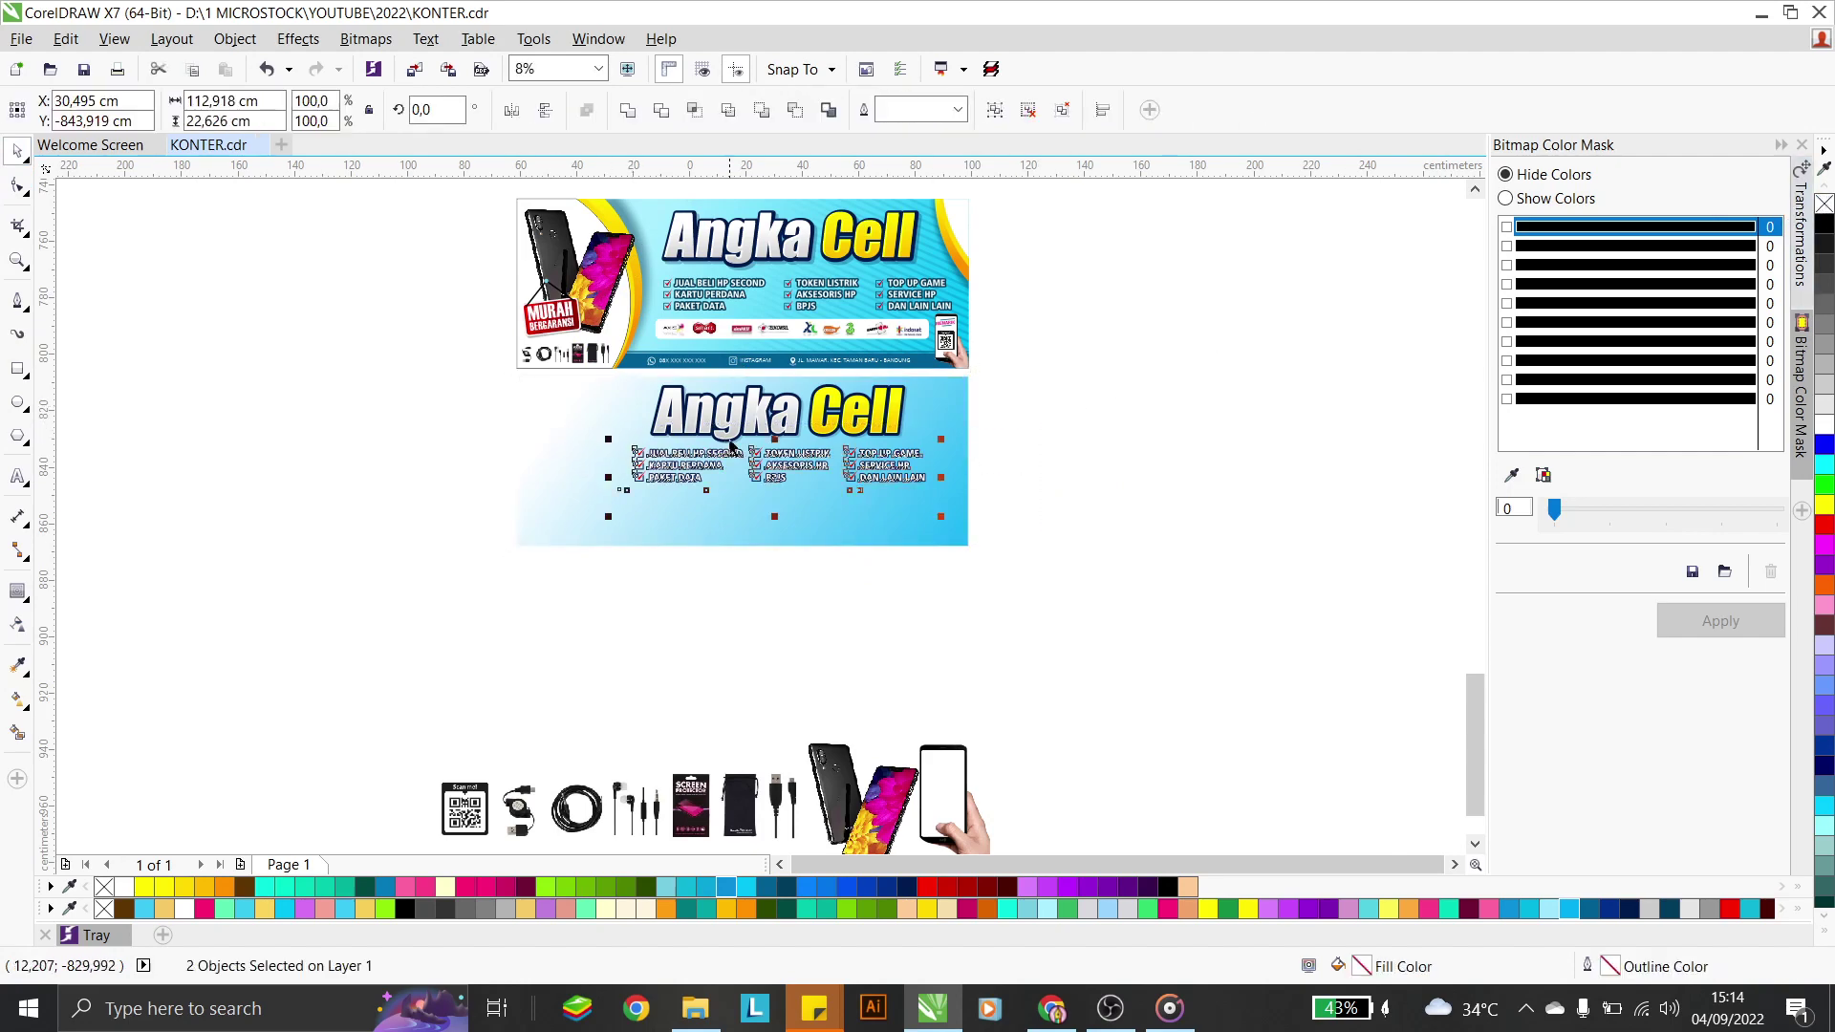
pyautogui.moveTo(1016, 545); pyautogui.dragTo(492, 484)
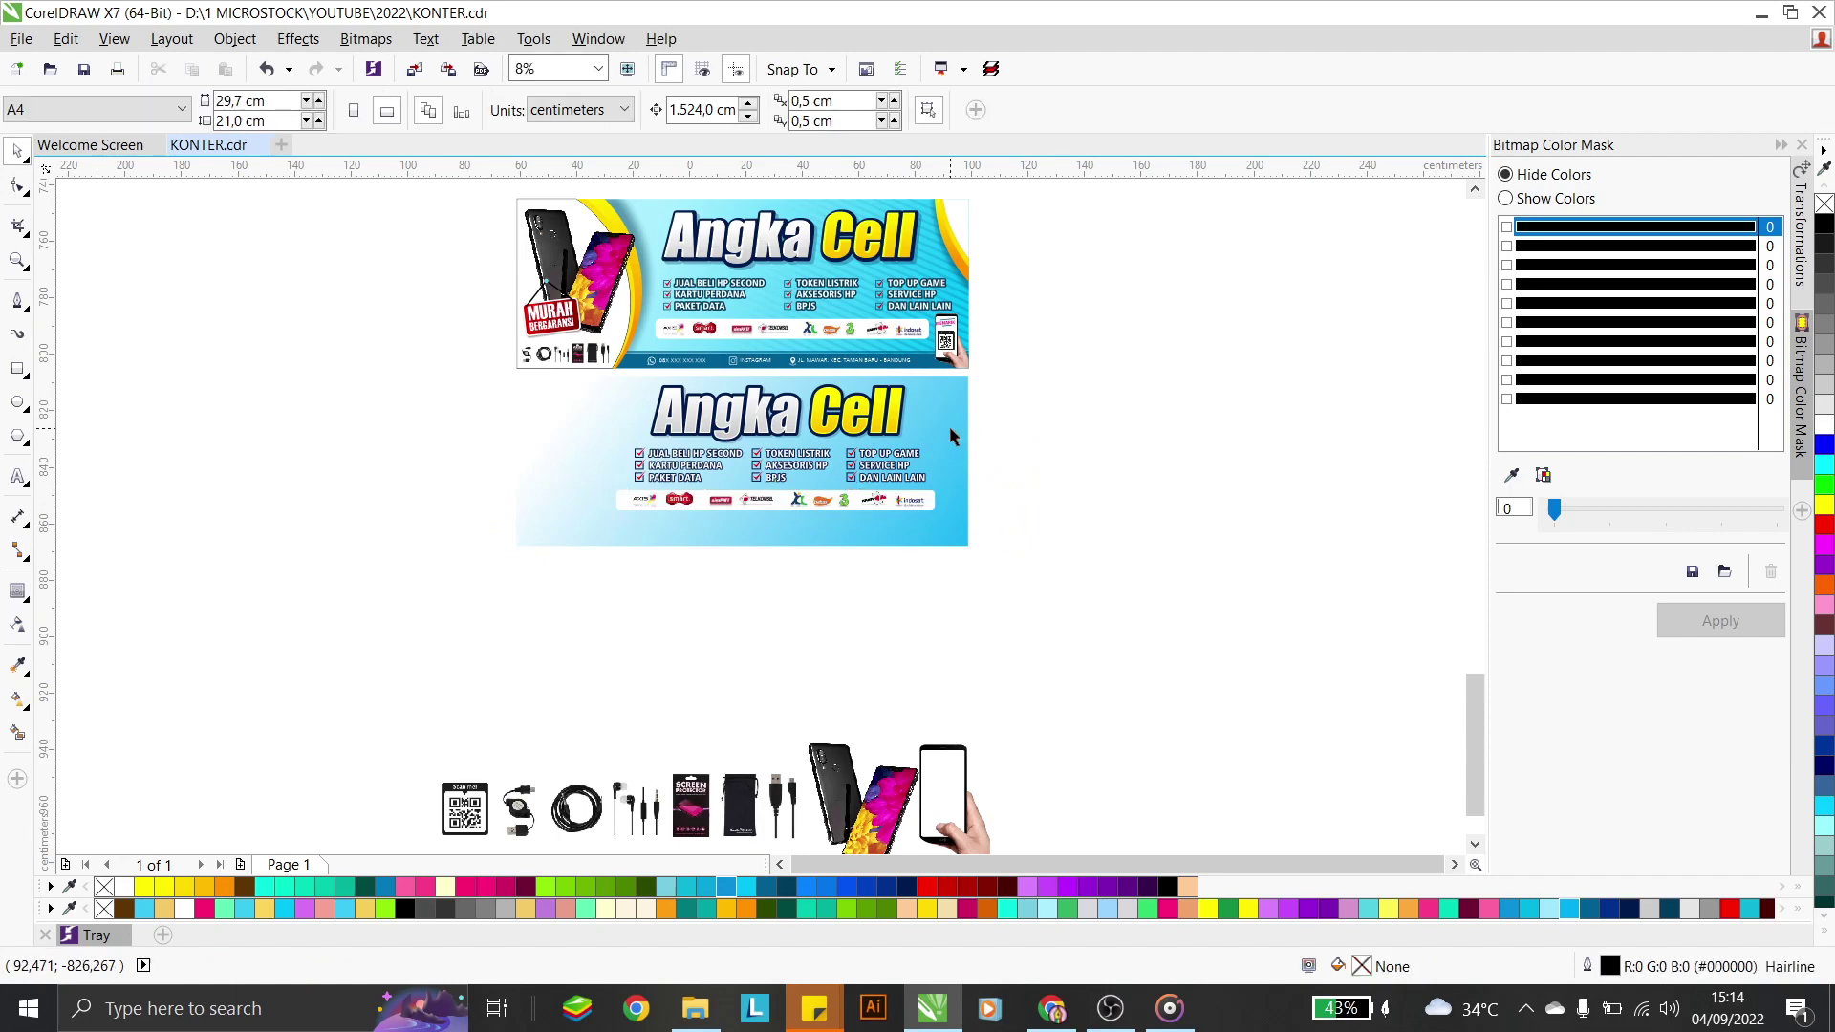
pyautogui.scroll(1, 895, 442)
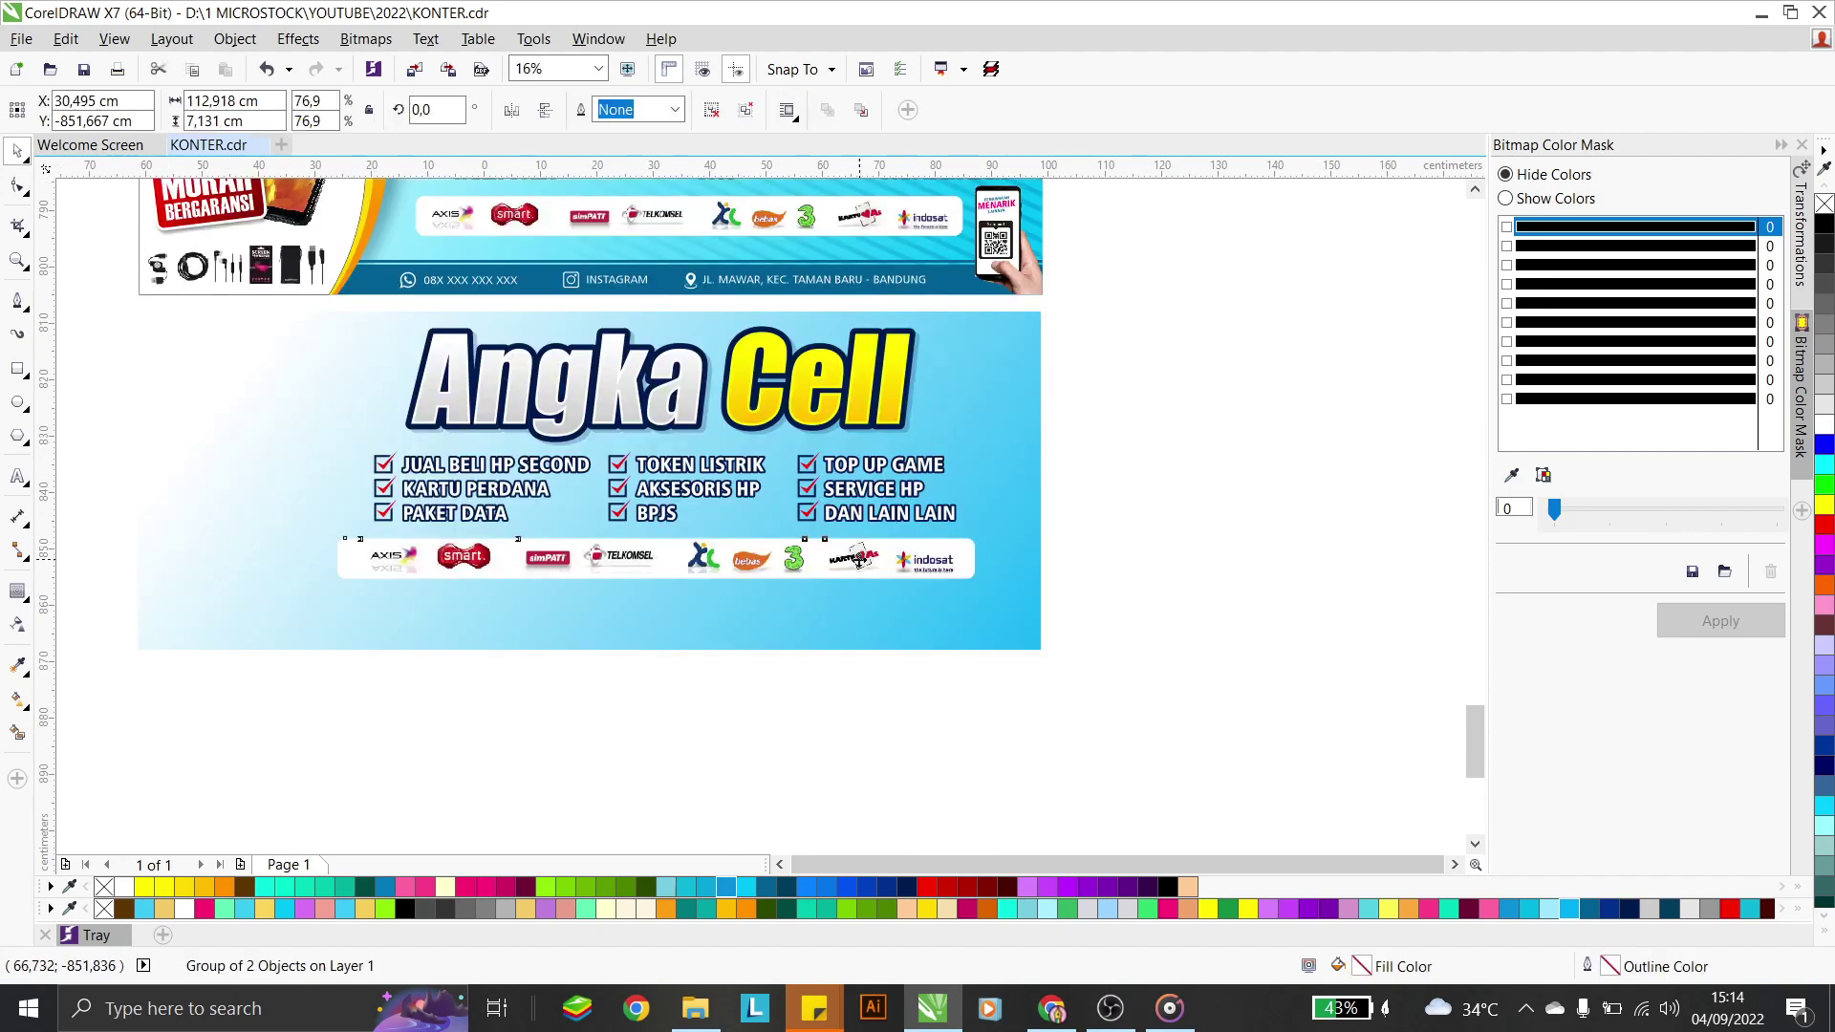
pyautogui.click(1134, 552)
pyautogui.scroll(-1, 788, 573)
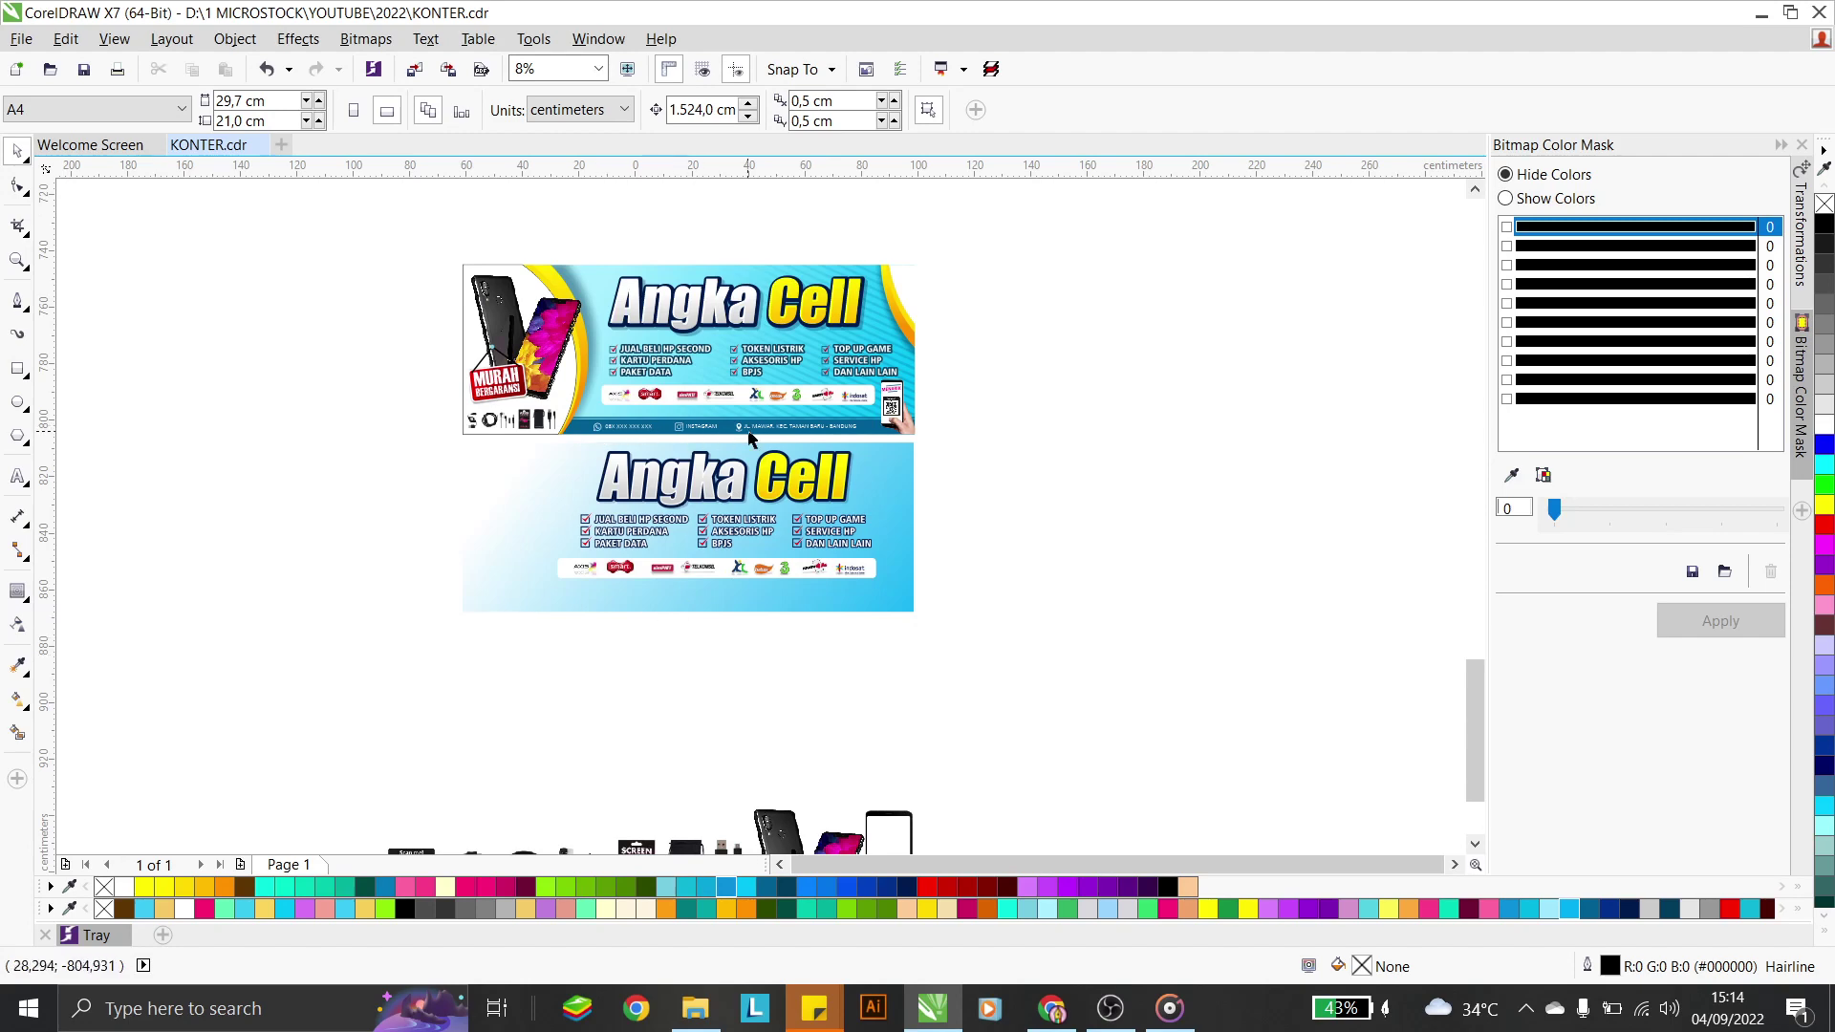
# Draw a rectangle 160 cm wide and about 6.7 cm high along the new banner's lower edge, filled dark blue (#006094) without an outline
pyautogui.scroll(1, 889, 428)
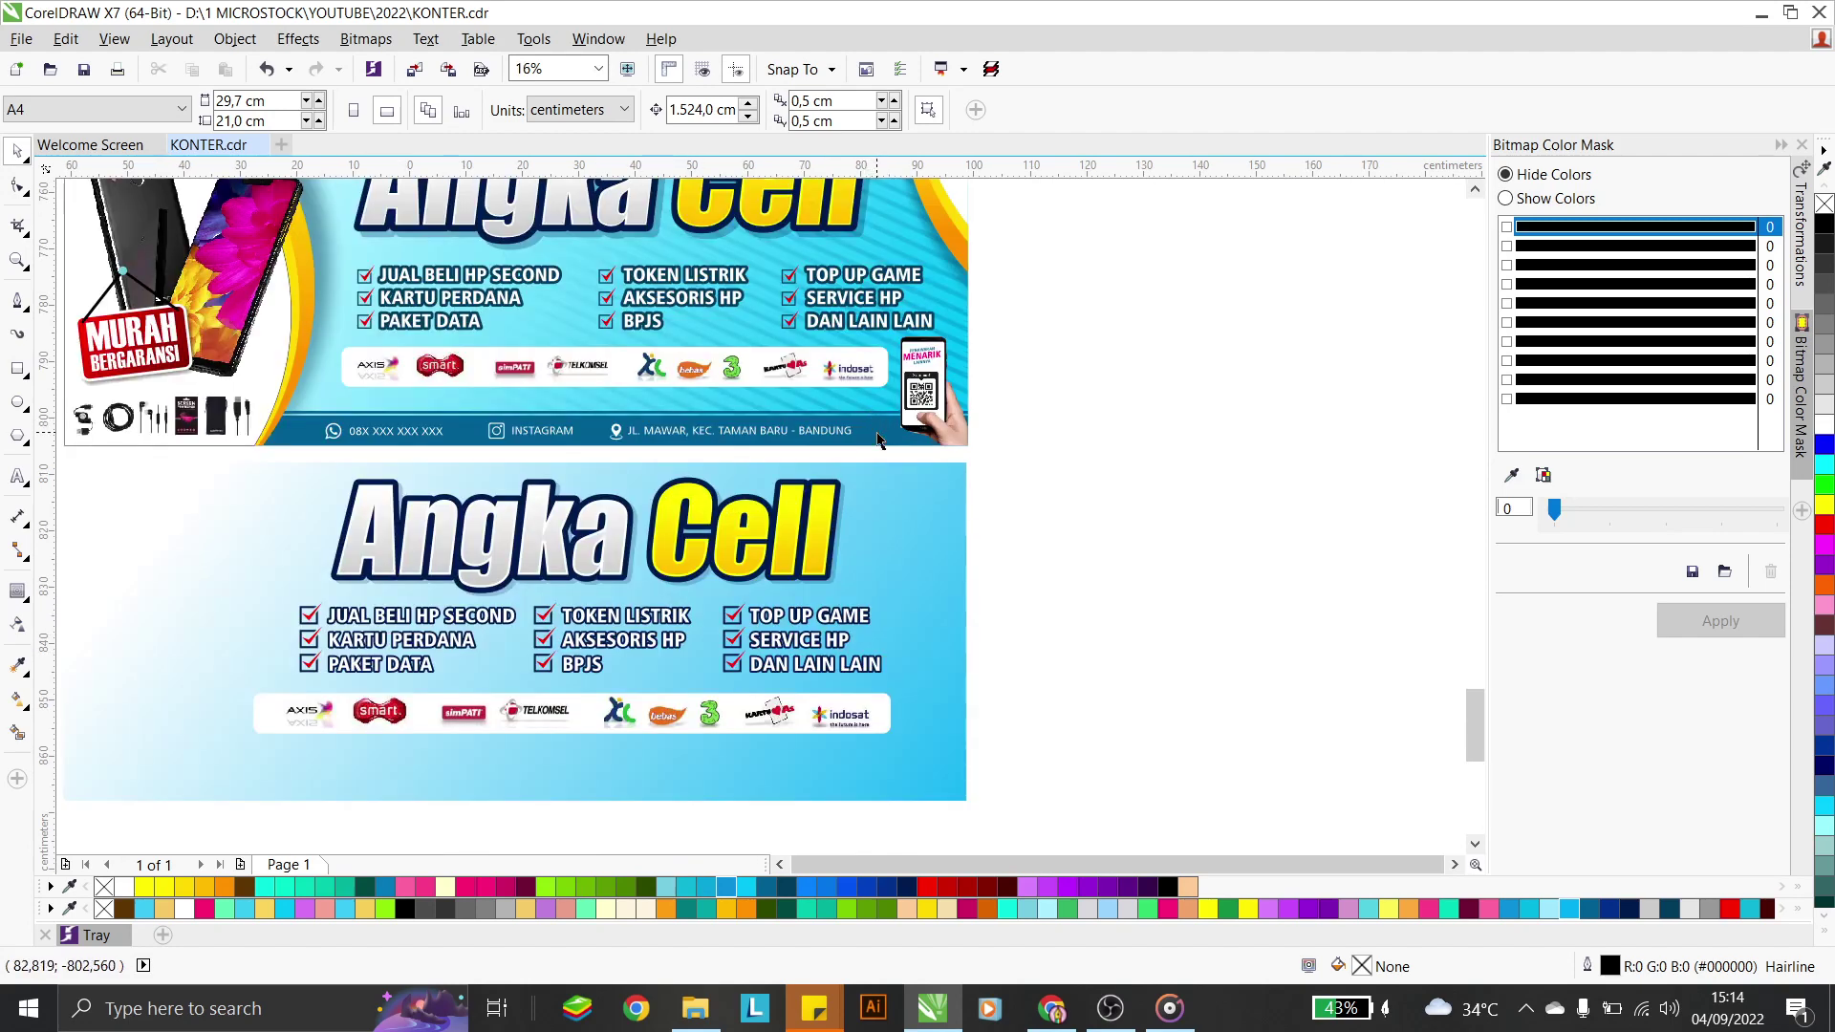
pyautogui.scroll(-1, 860, 459)
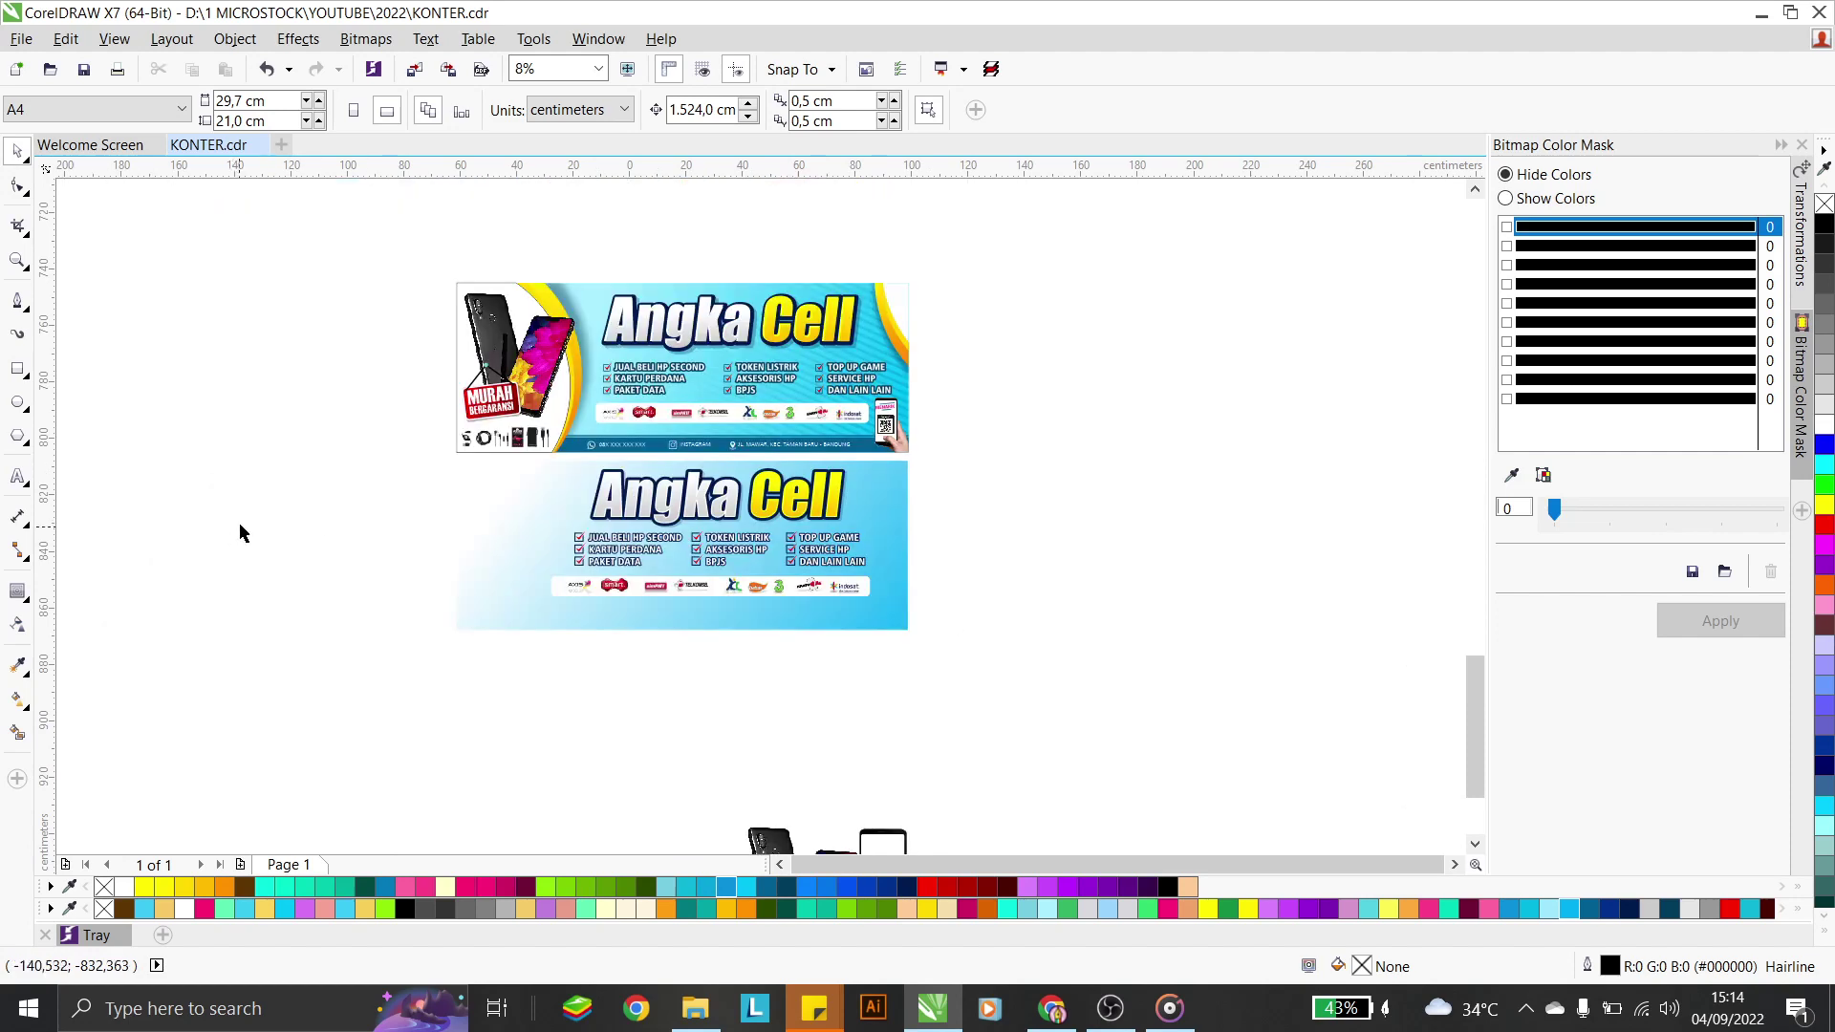
pyautogui.click(16, 371)
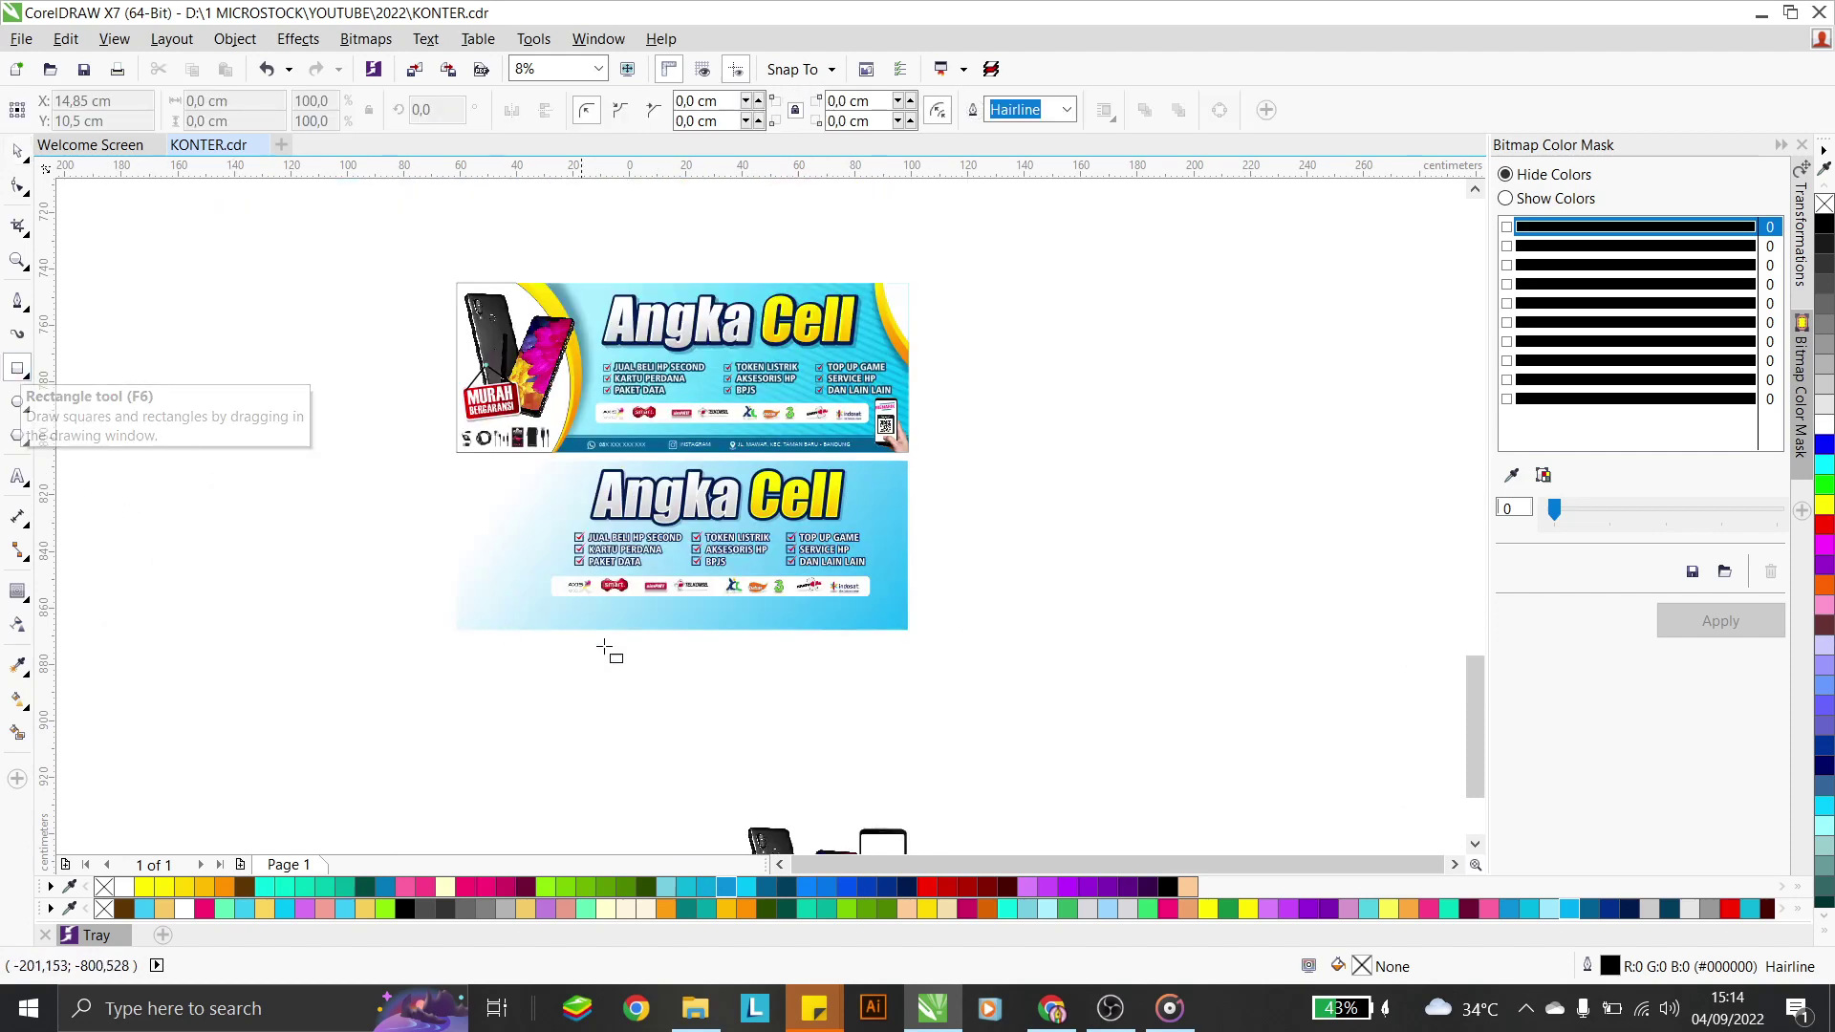
pyautogui.moveTo(907, 629); pyautogui.dragTo(456, 610)
pyautogui.scroll(1, 734, 652)
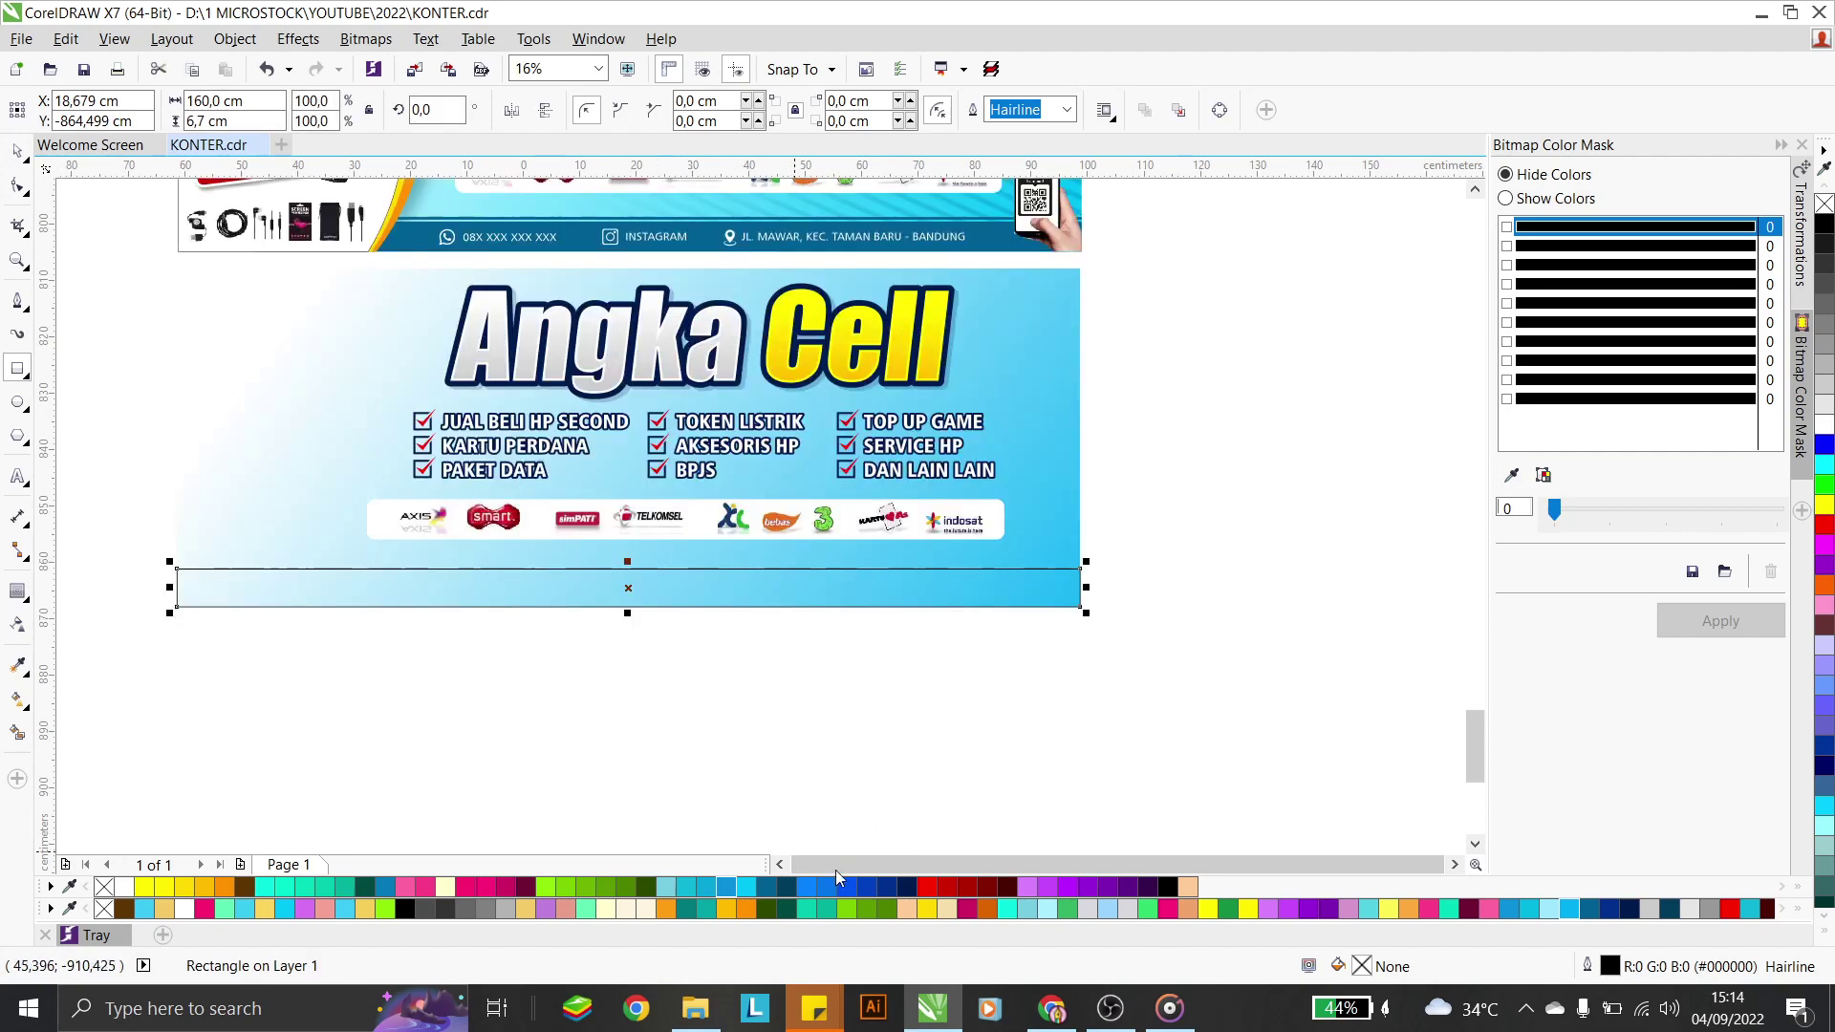
pyautogui.click(765, 887)
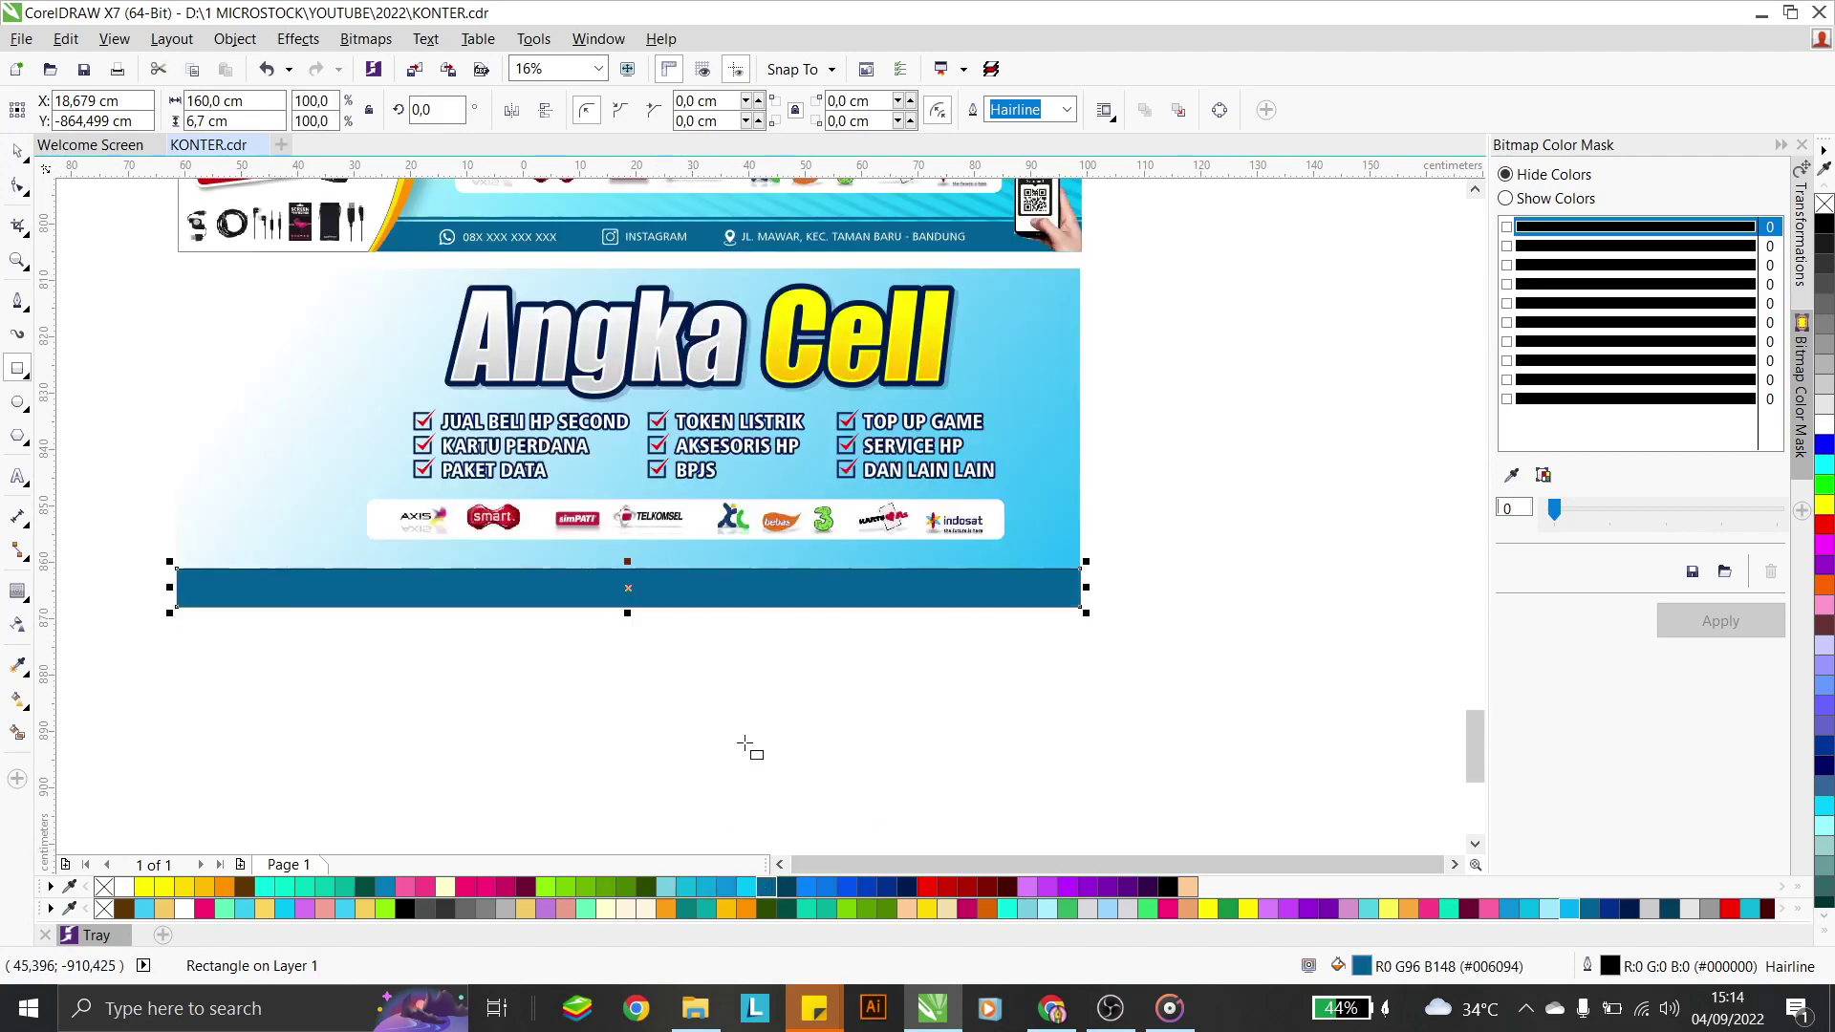
pyautogui.rightClick(1824, 203)
# Split a thin stripe off the upper edge of the dark blue bar, leaving a narrow gap above the main bar
pyautogui.scroll(2, 610, 566)
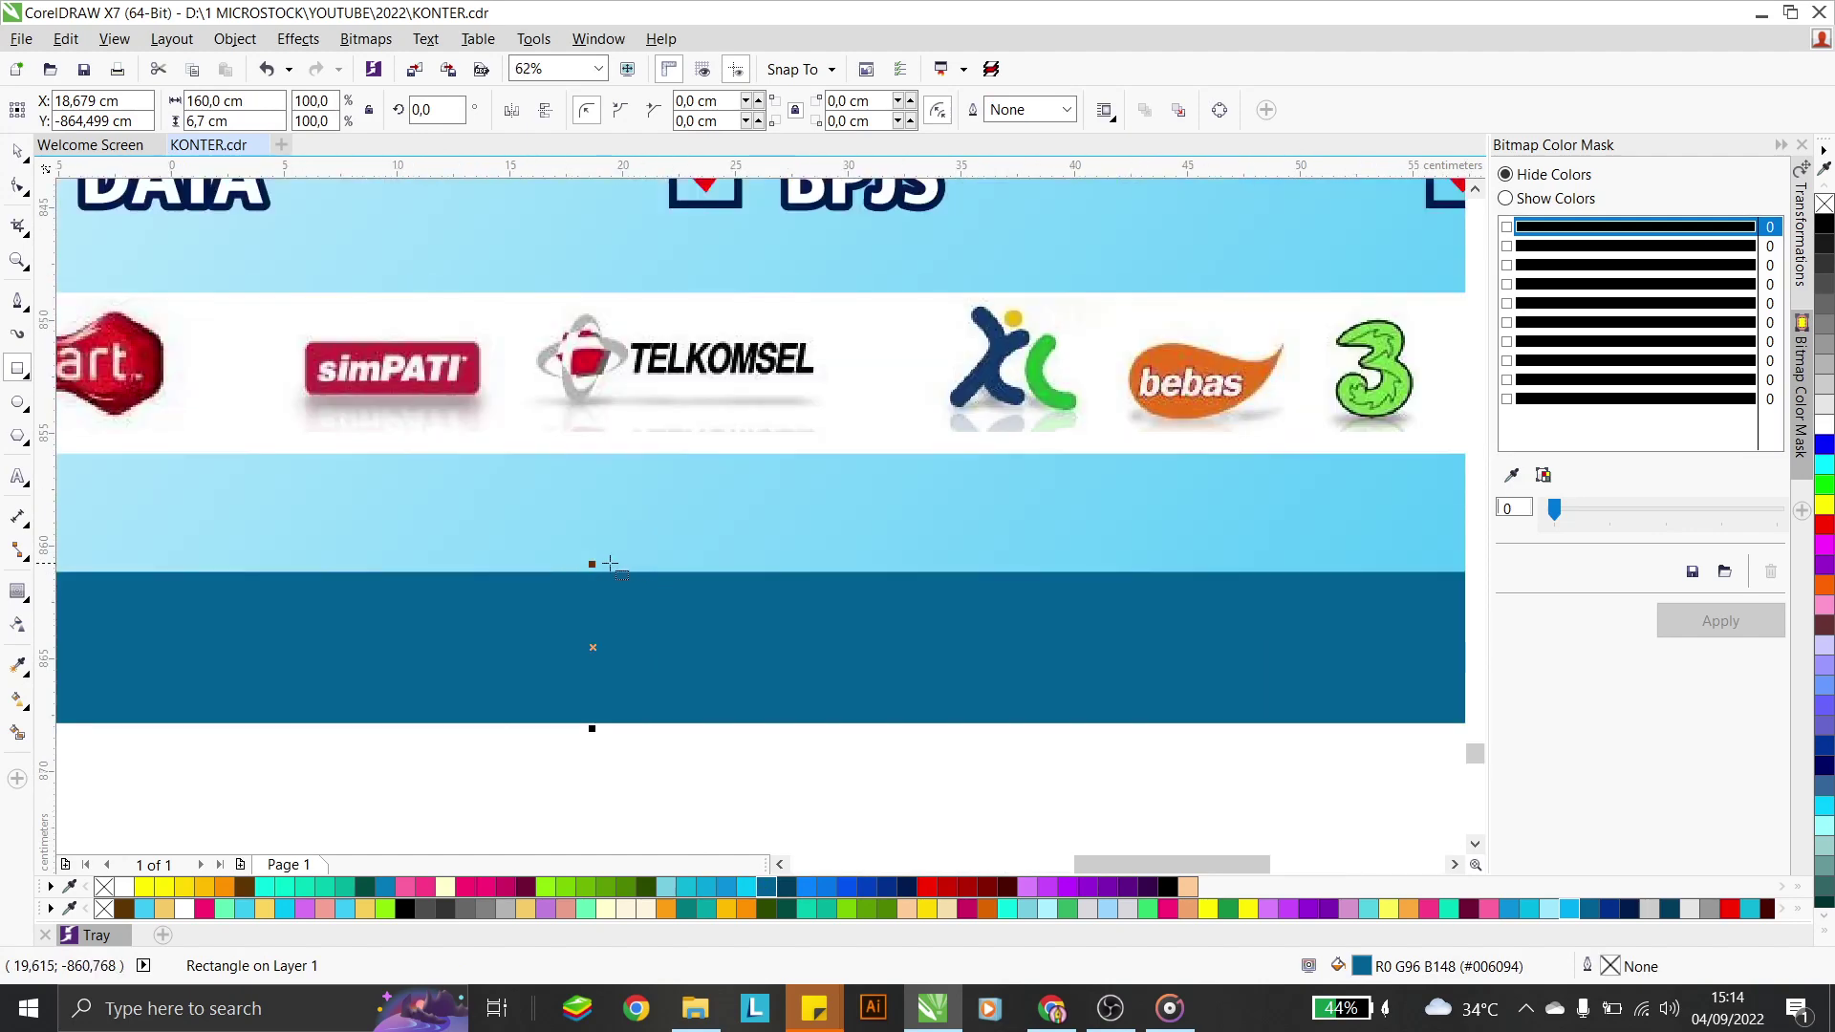
pyautogui.moveTo(593, 566)
pyautogui.mouseDown()
pyautogui.moveTo(597, 628)
pyautogui.moveTo(618, 521)
pyautogui.moveTo(593, 591)
pyautogui.mouseUp()
pyautogui.scroll(-2, 839, 589)
pyautogui.scroll(-2, 839, 589)
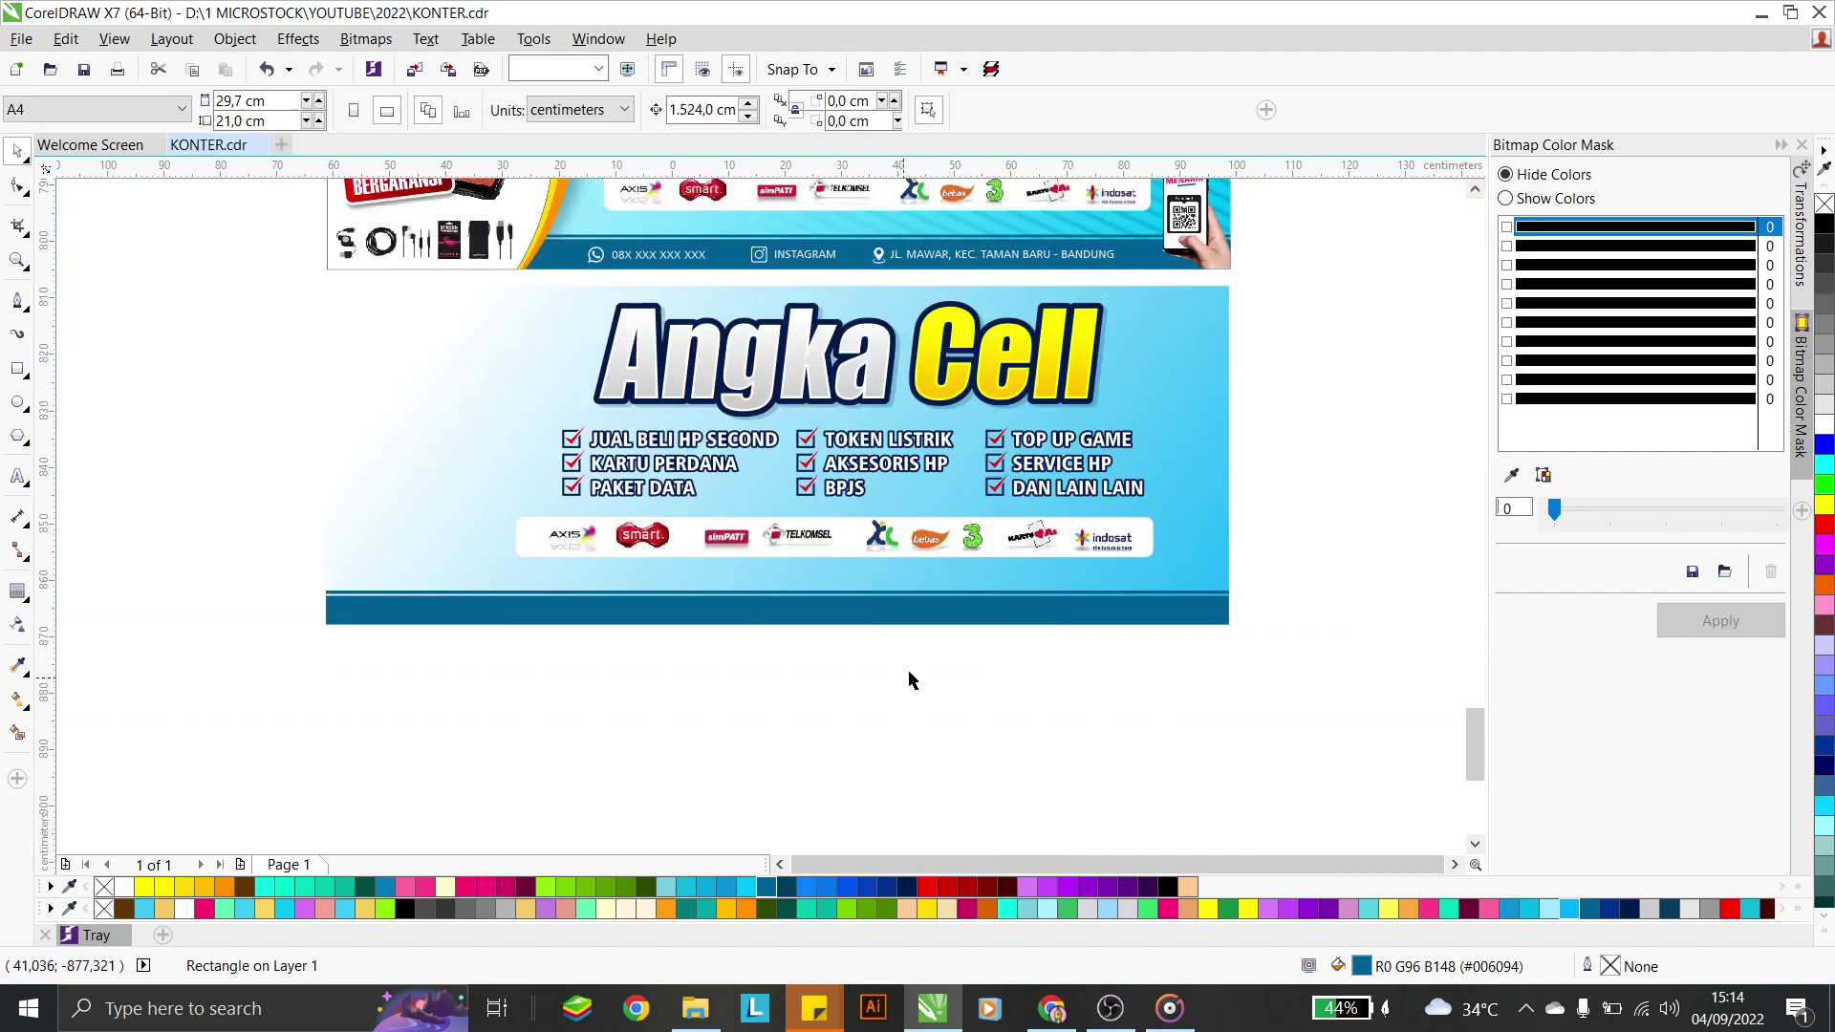
# Move the operator logo strip slightly down and enlarge the service columns in the new banner
pyautogui.click(994, 538)
pyautogui.moveTo(994, 532); pyautogui.dragTo(994, 540)
pyautogui.click(1022, 472)
pyautogui.moveTo(1145, 419); pyautogui.dragTo(1175, 403)
pyautogui.click(1329, 435)
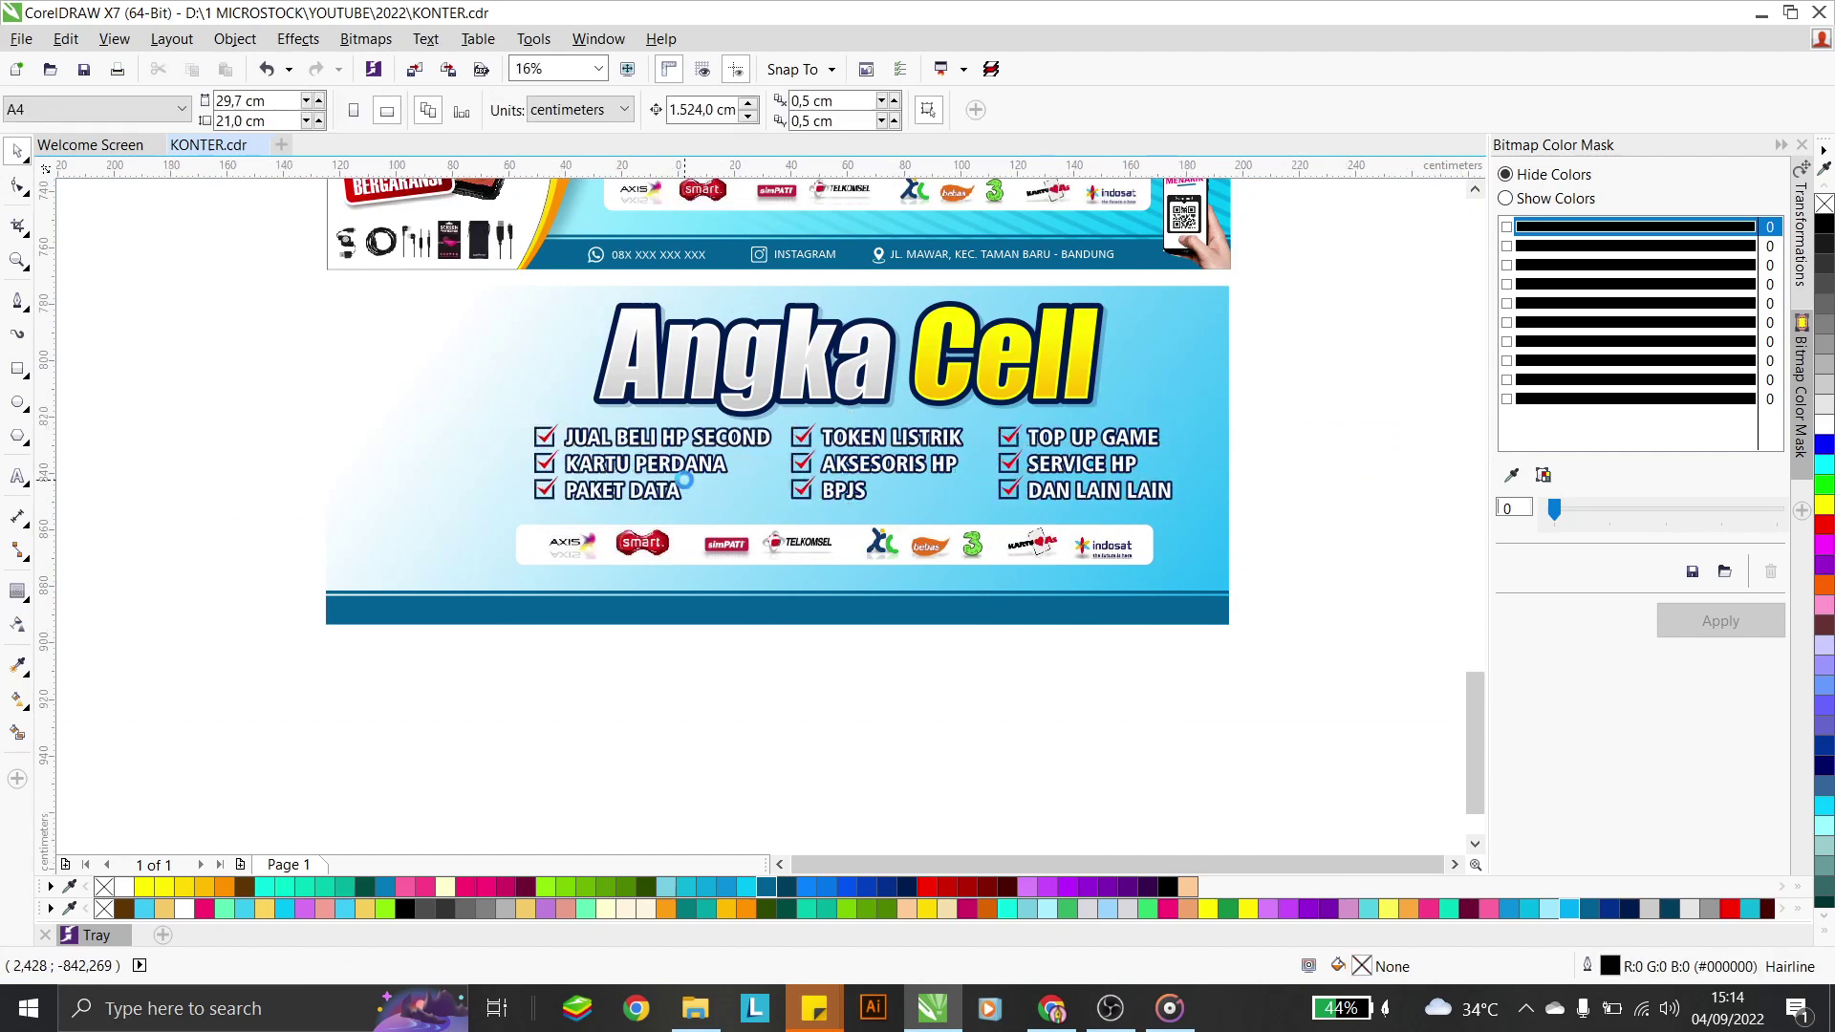
pyautogui.scroll(-1, 727, 483)
pyautogui.scroll(1, 863, 327)
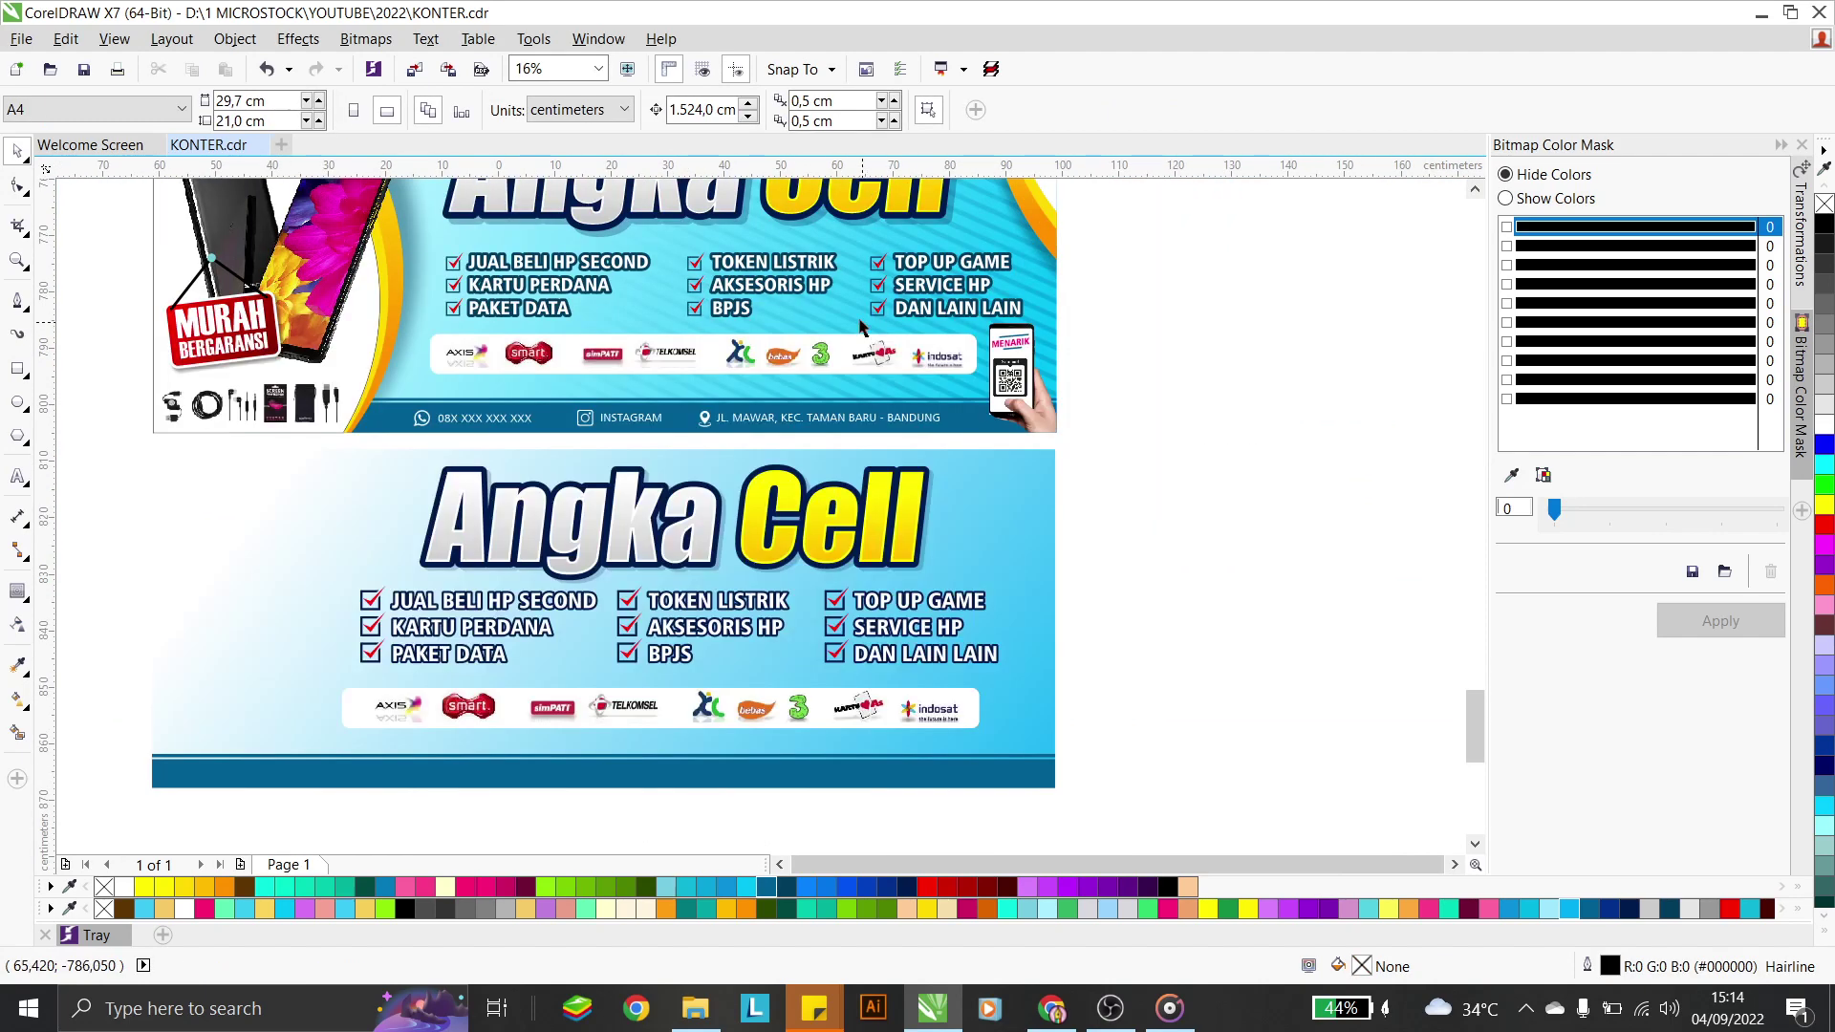
pyautogui.click(819, 517)
pyautogui.click(1213, 566)
pyautogui.scroll(-1, 555, 467)
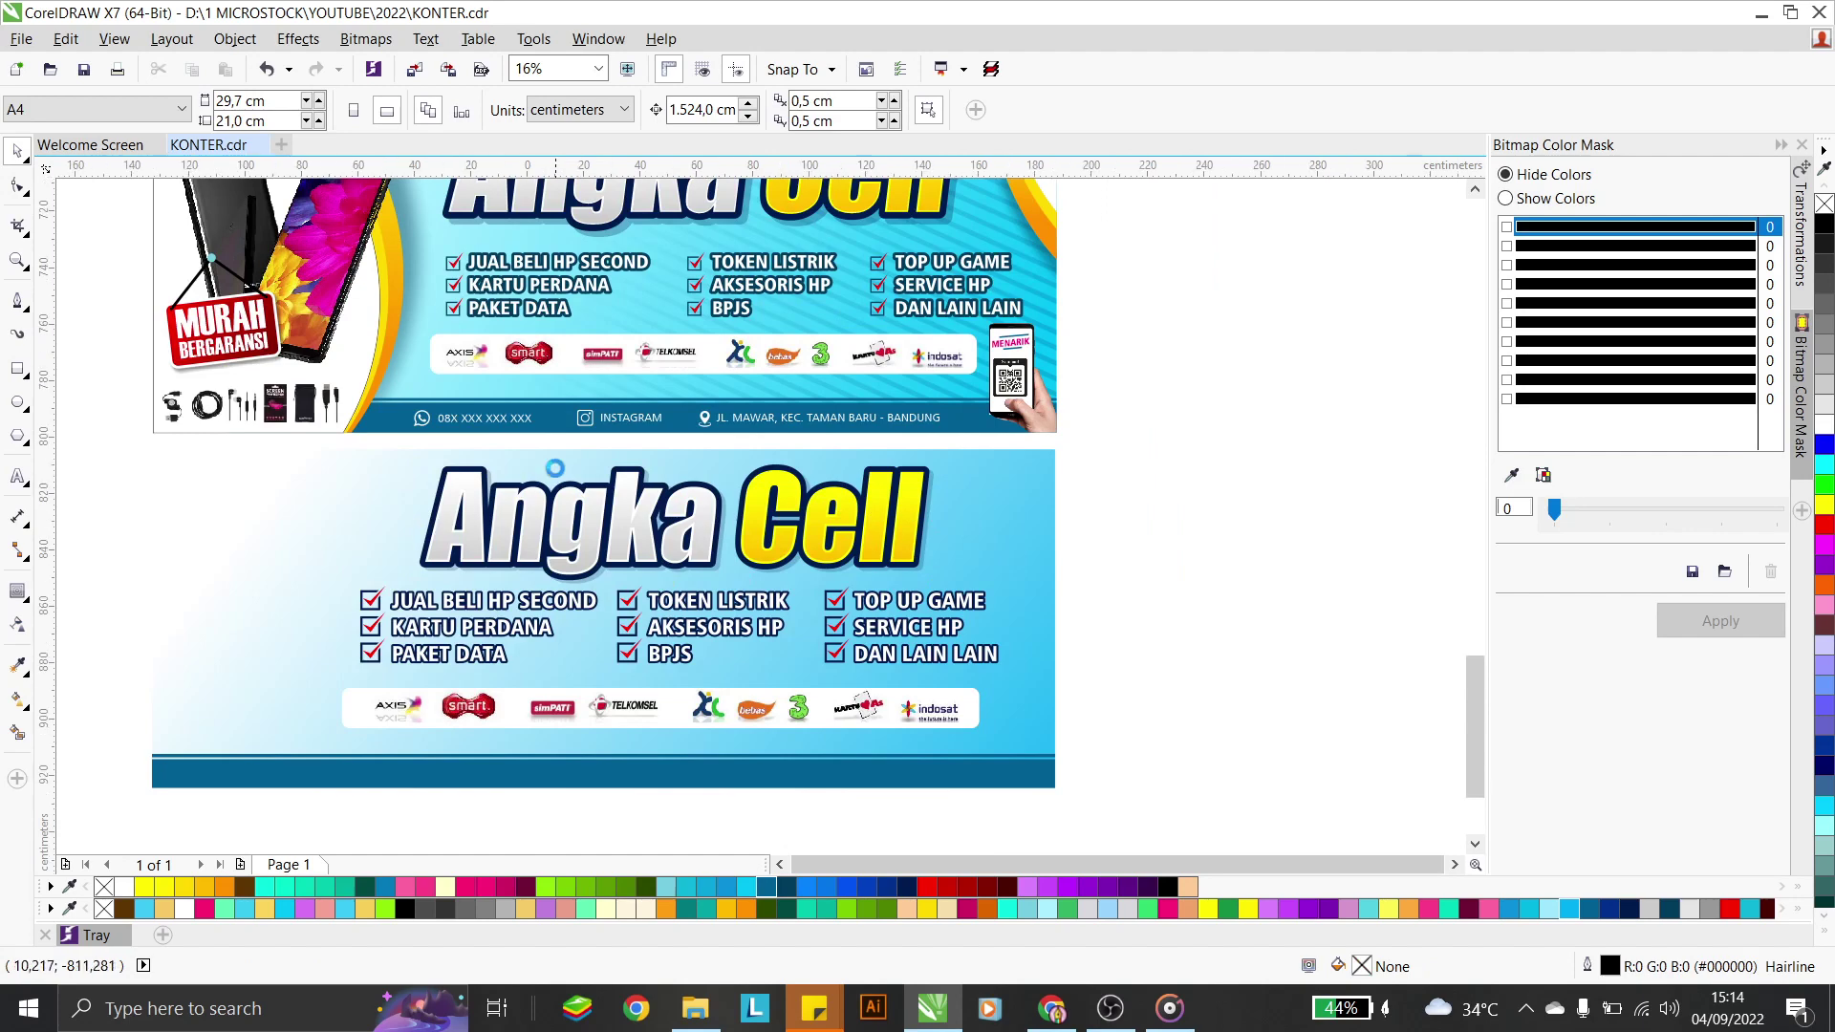
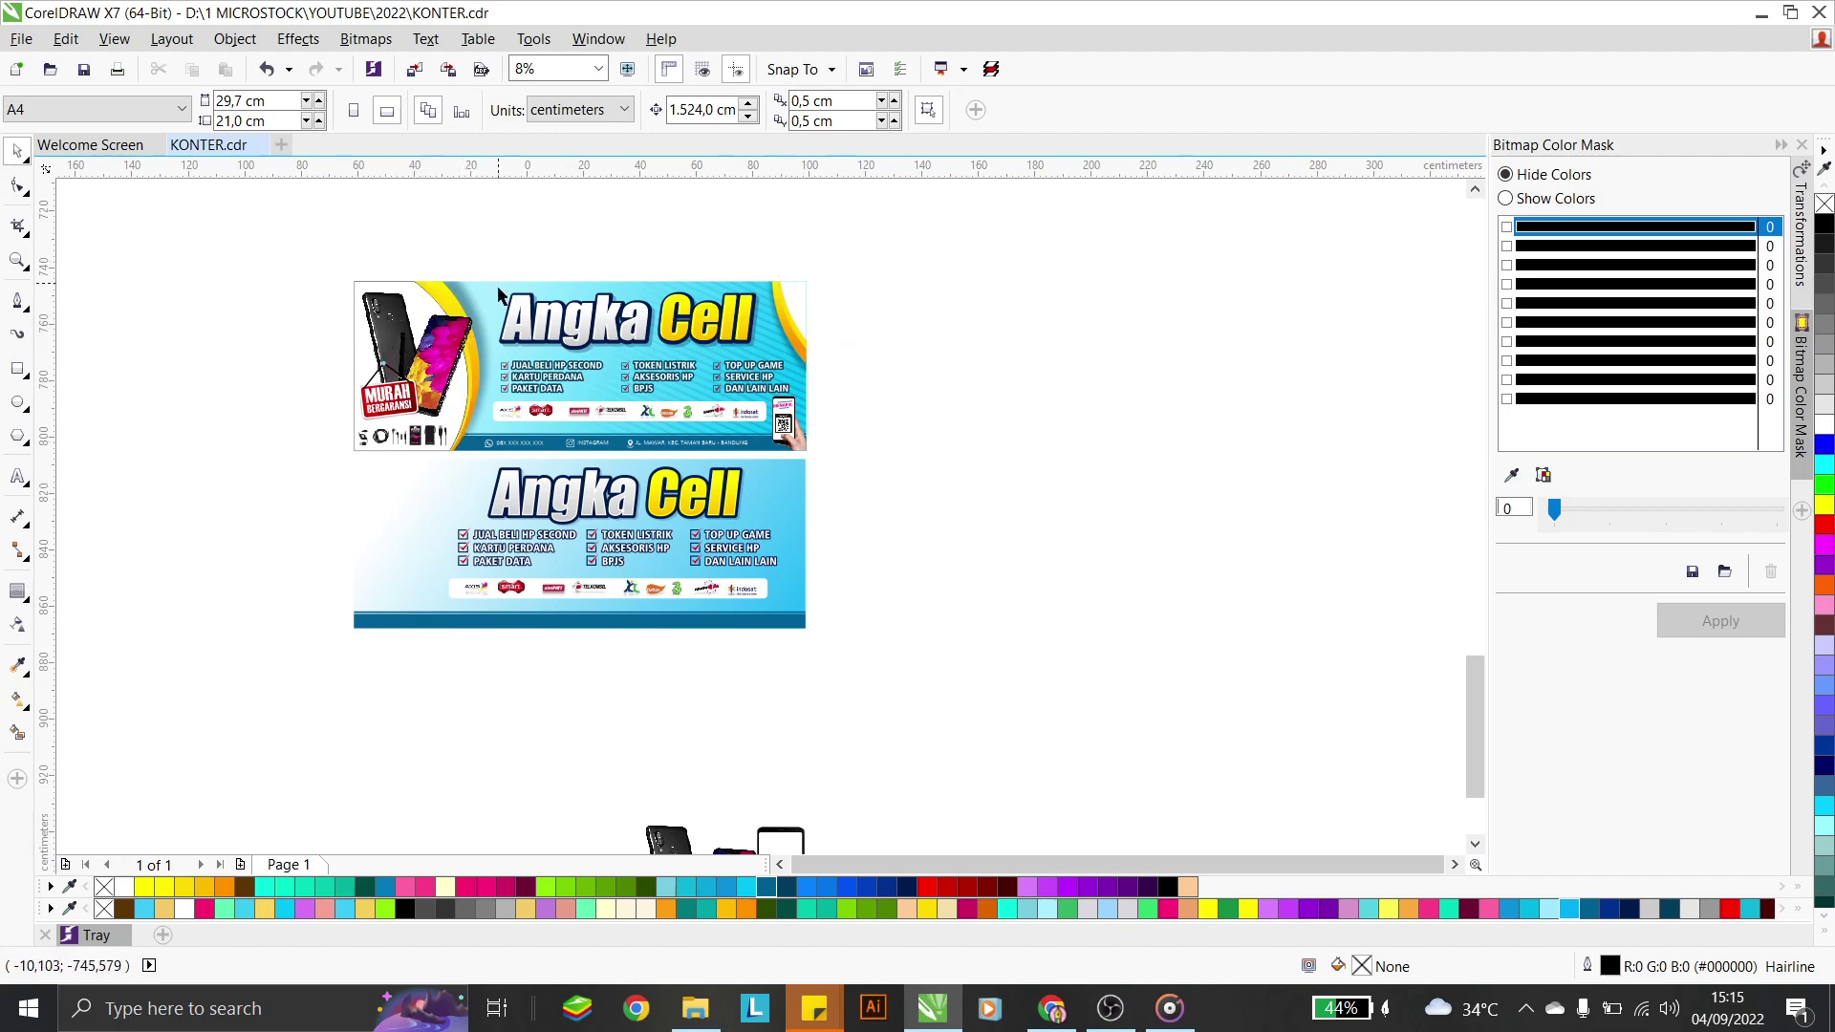
# Draw a circle about 101 cm across beside the new banner and give it a vertical linear gradient
pyautogui.click(18, 402)
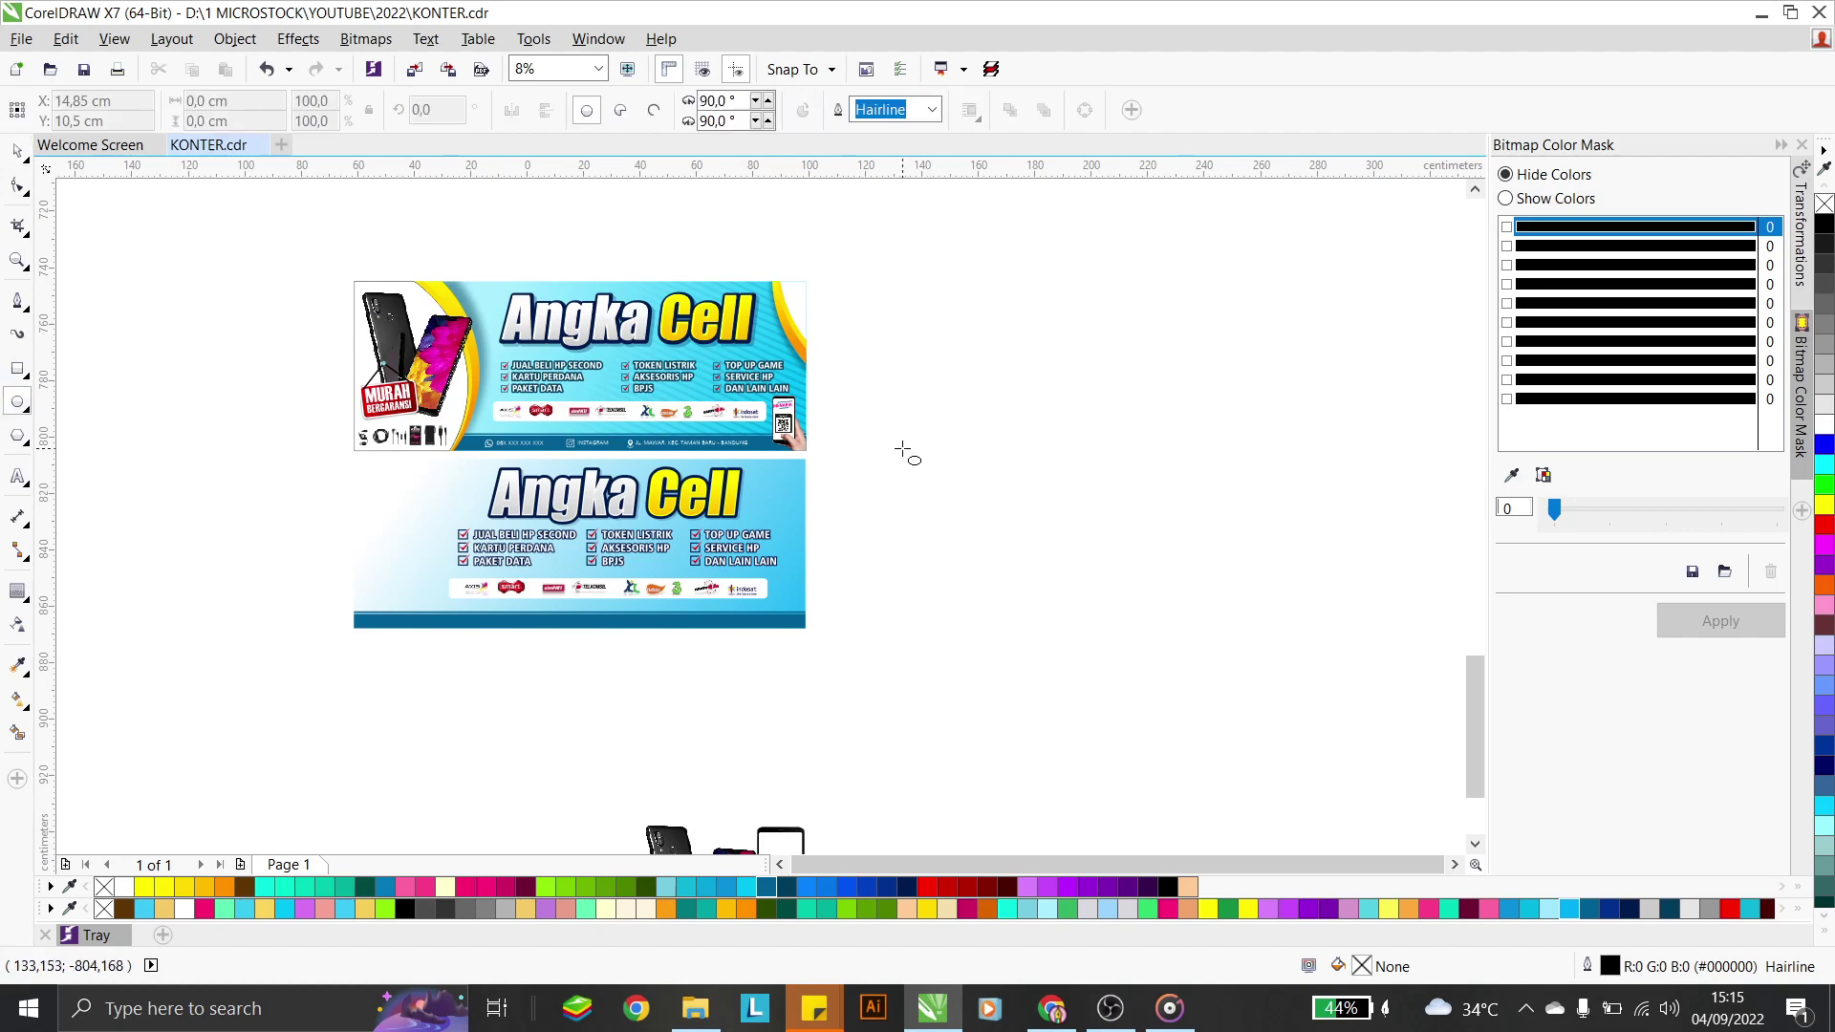
pyautogui.moveTo(898, 444)
pyautogui.mouseDown()
pyautogui.moveTo(1151, 605)
pyautogui.moveTo(1161, 632)
pyautogui.mouseUp()
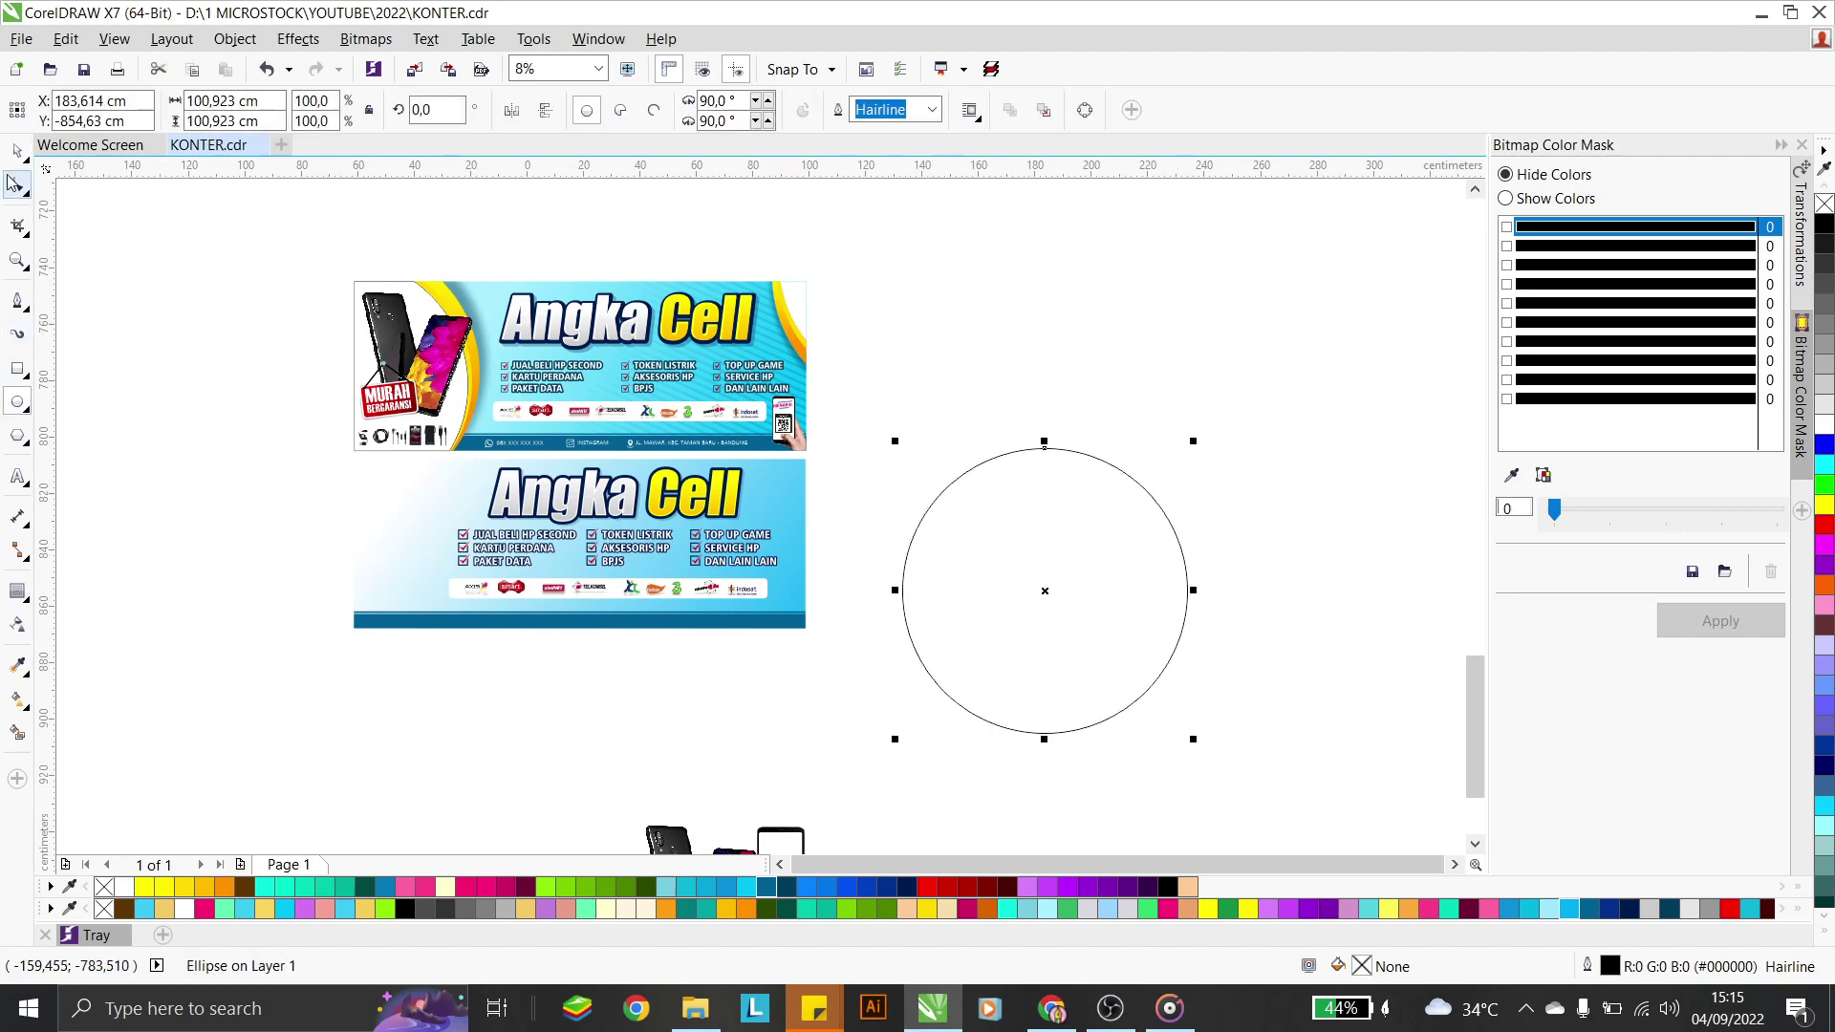
pyautogui.click(18, 700)
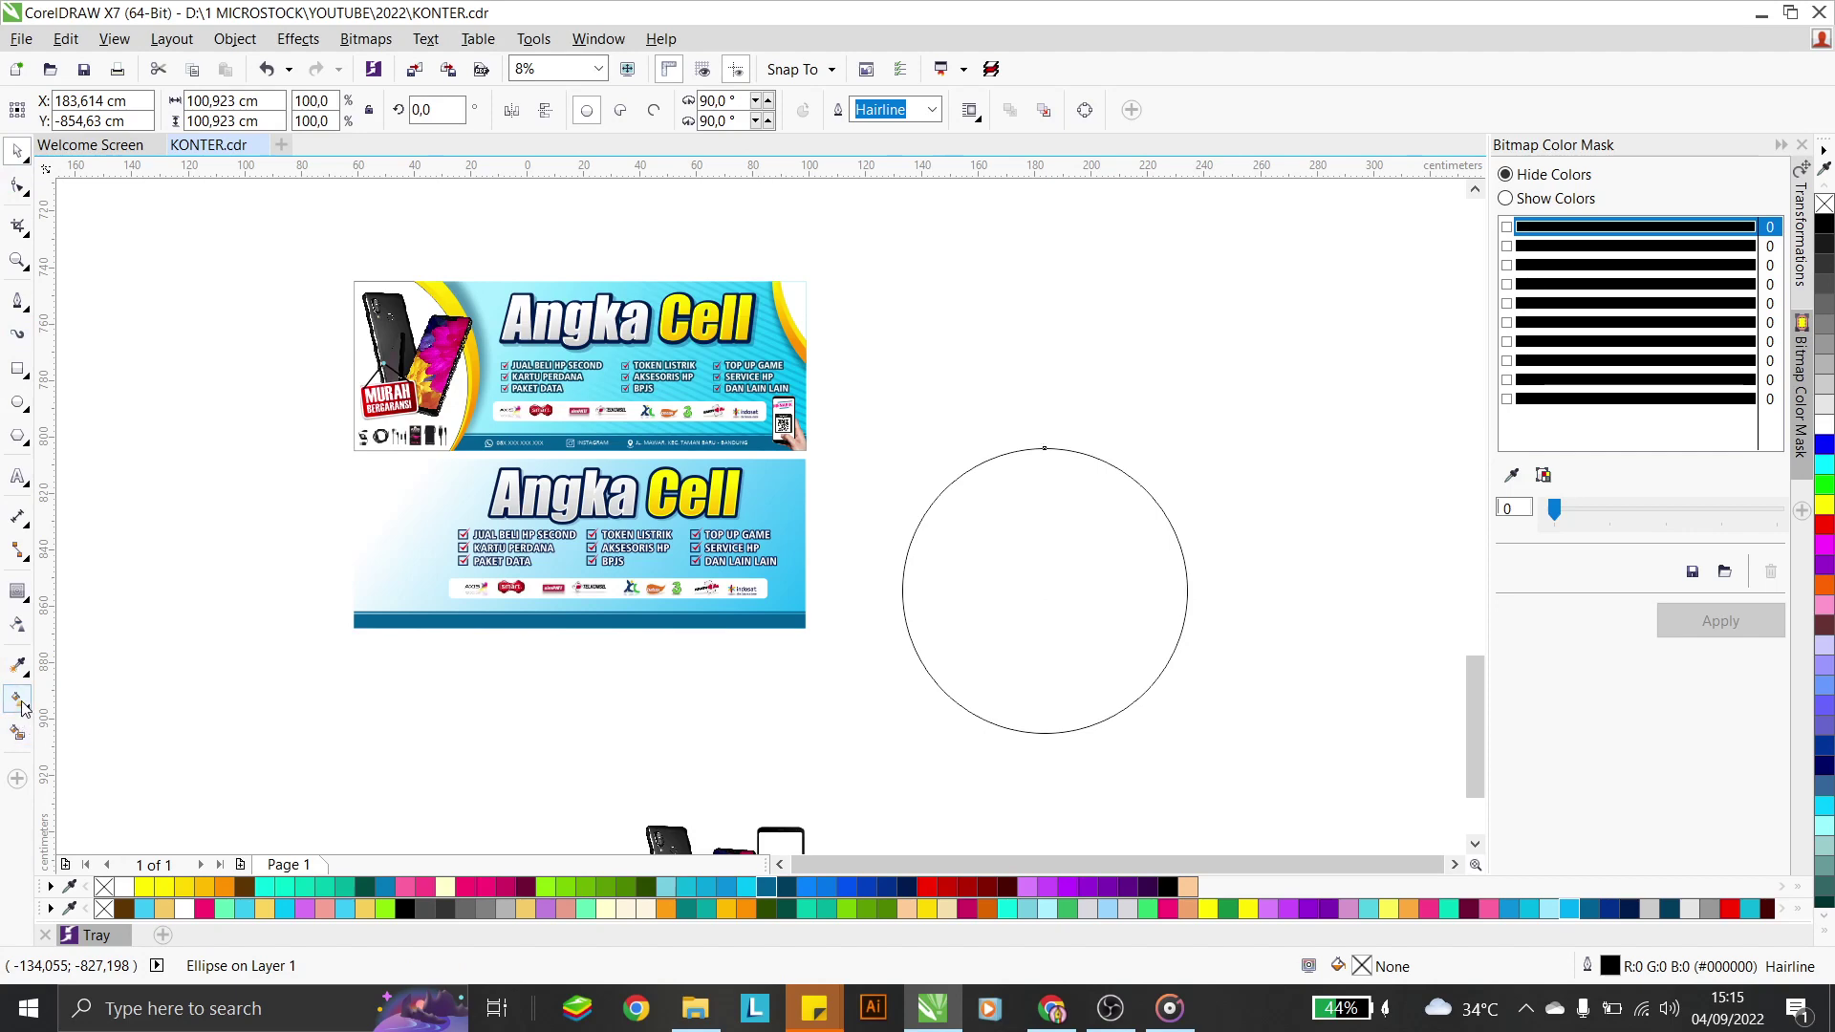
pyautogui.moveTo(1056, 467); pyautogui.dragTo(1055, 718)
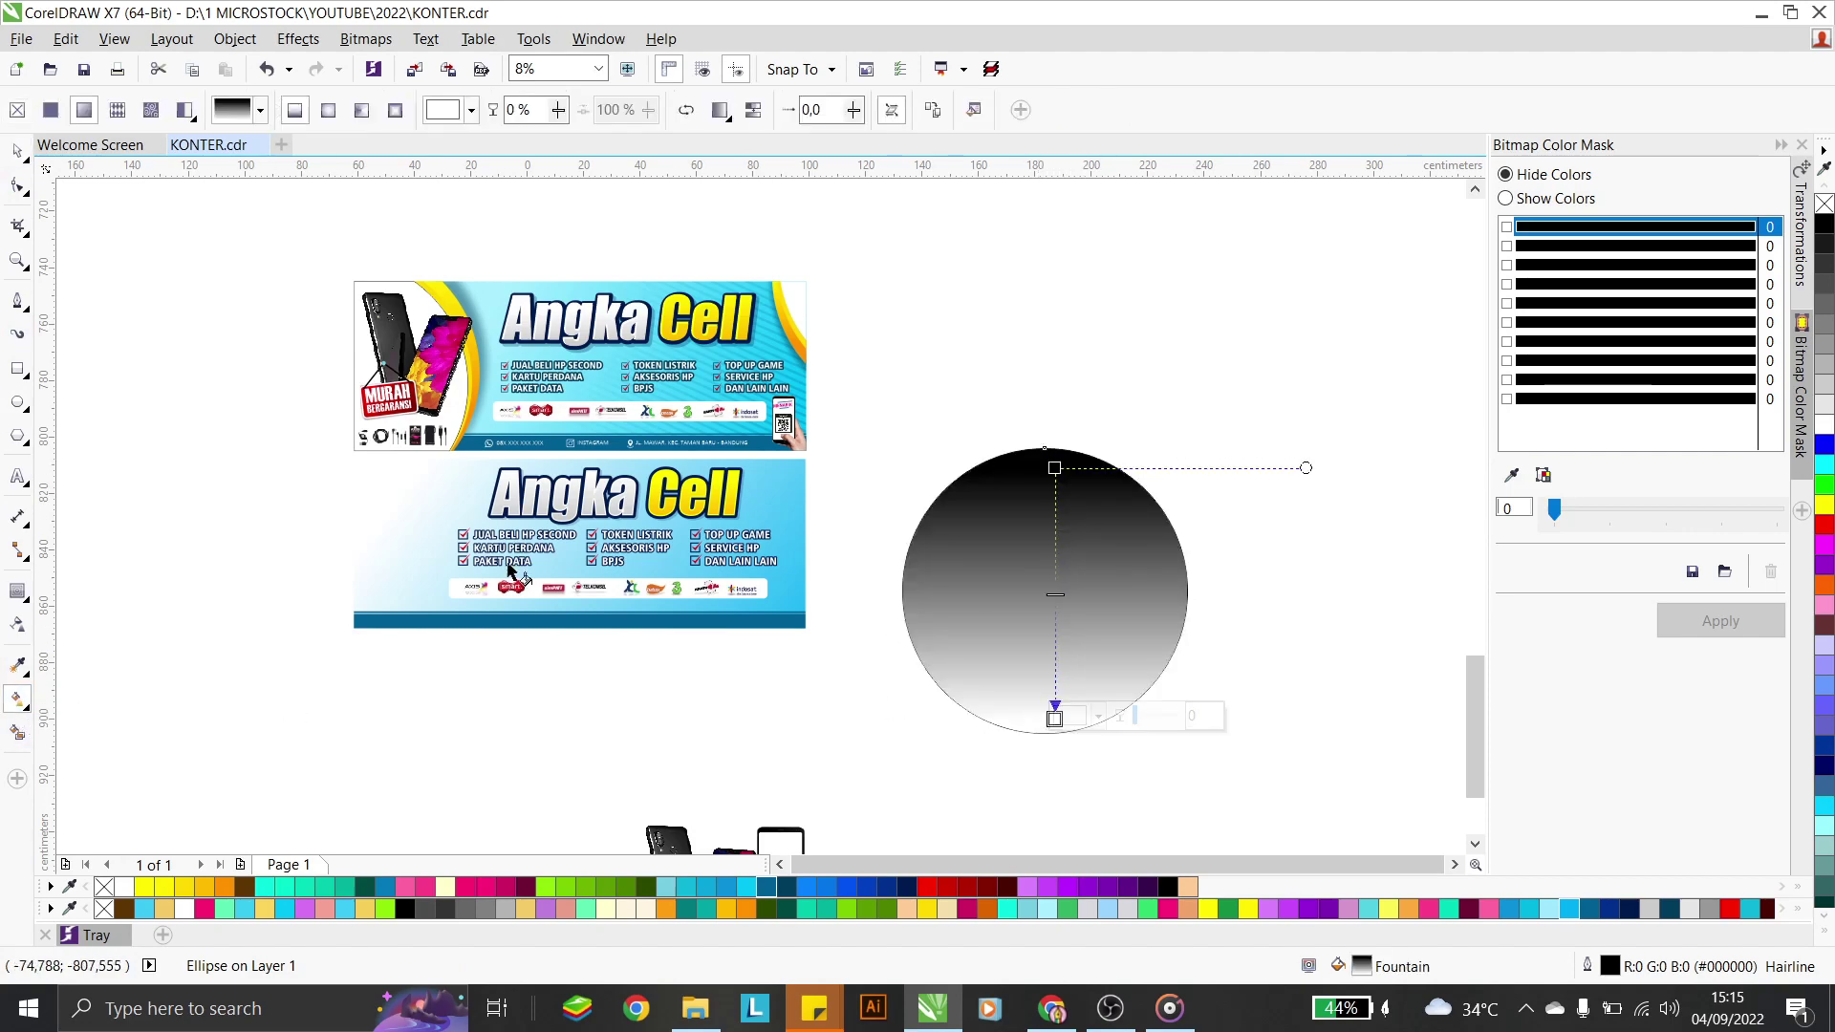
# Colour the circle's gradient yellow at its start and orange at its end, and remove the circle's outline
pyautogui.click(1055, 467)
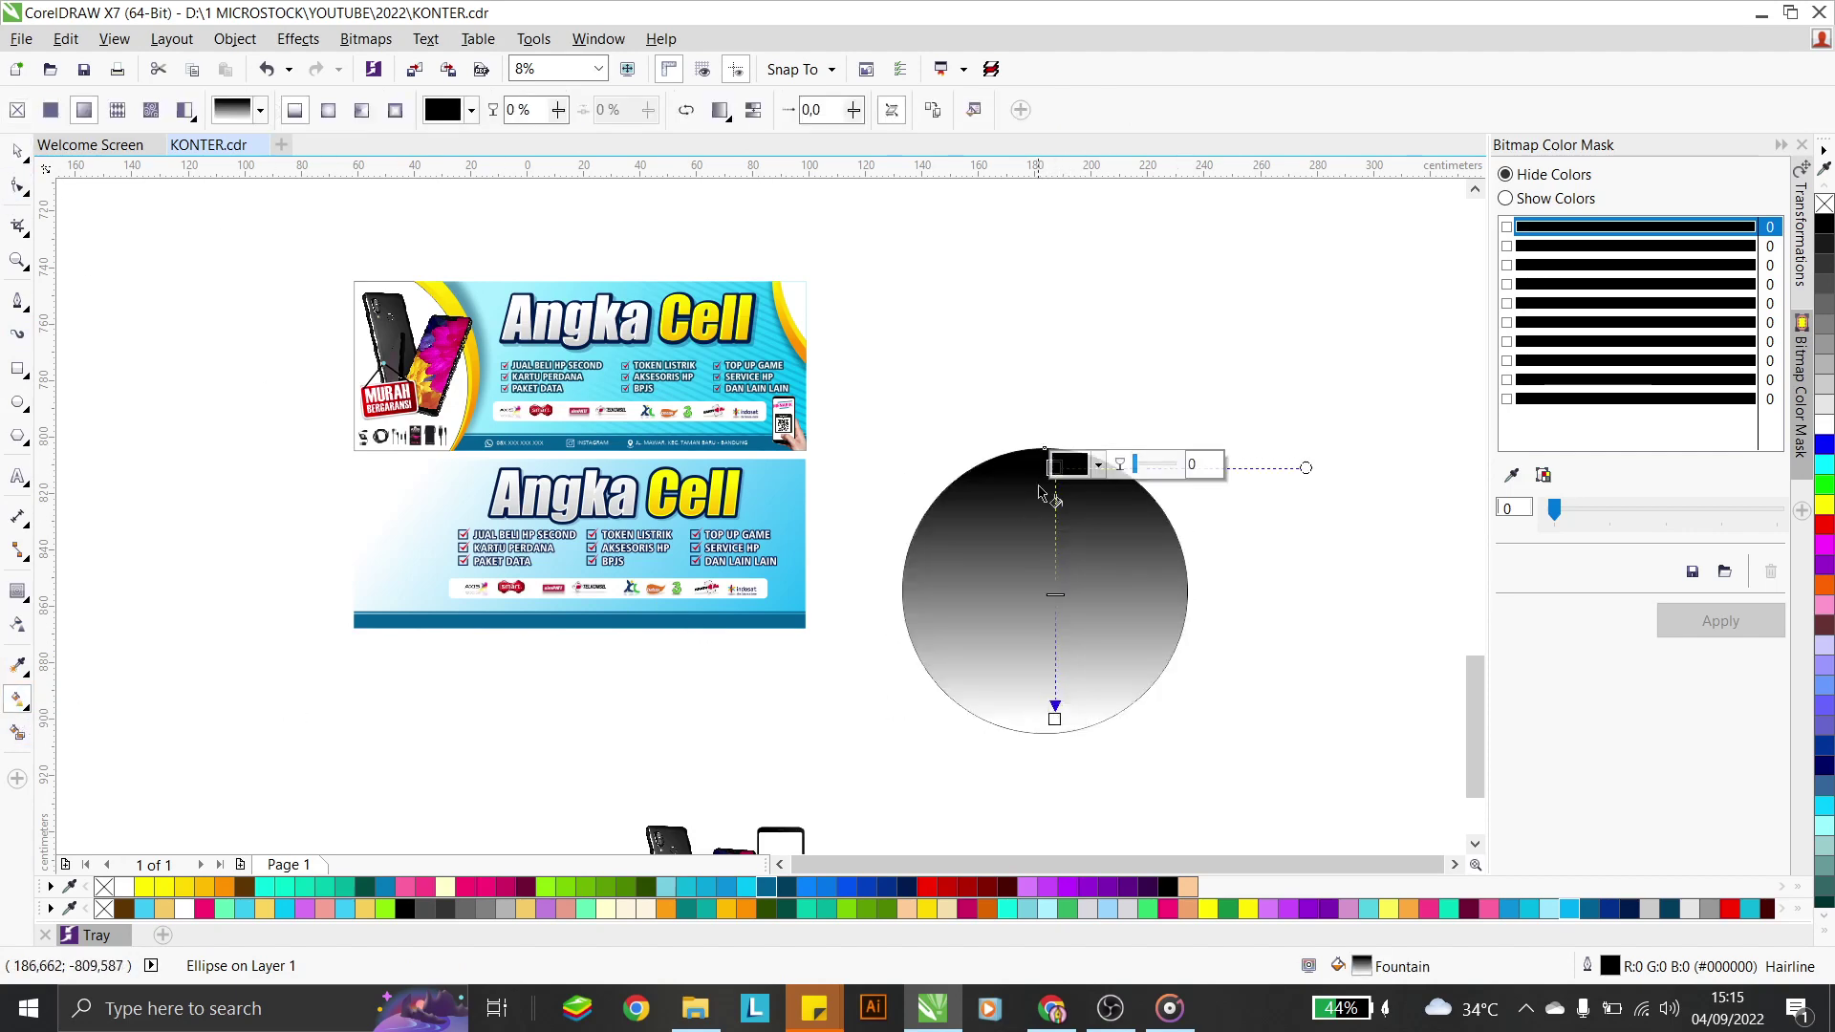
pyautogui.click(148, 887)
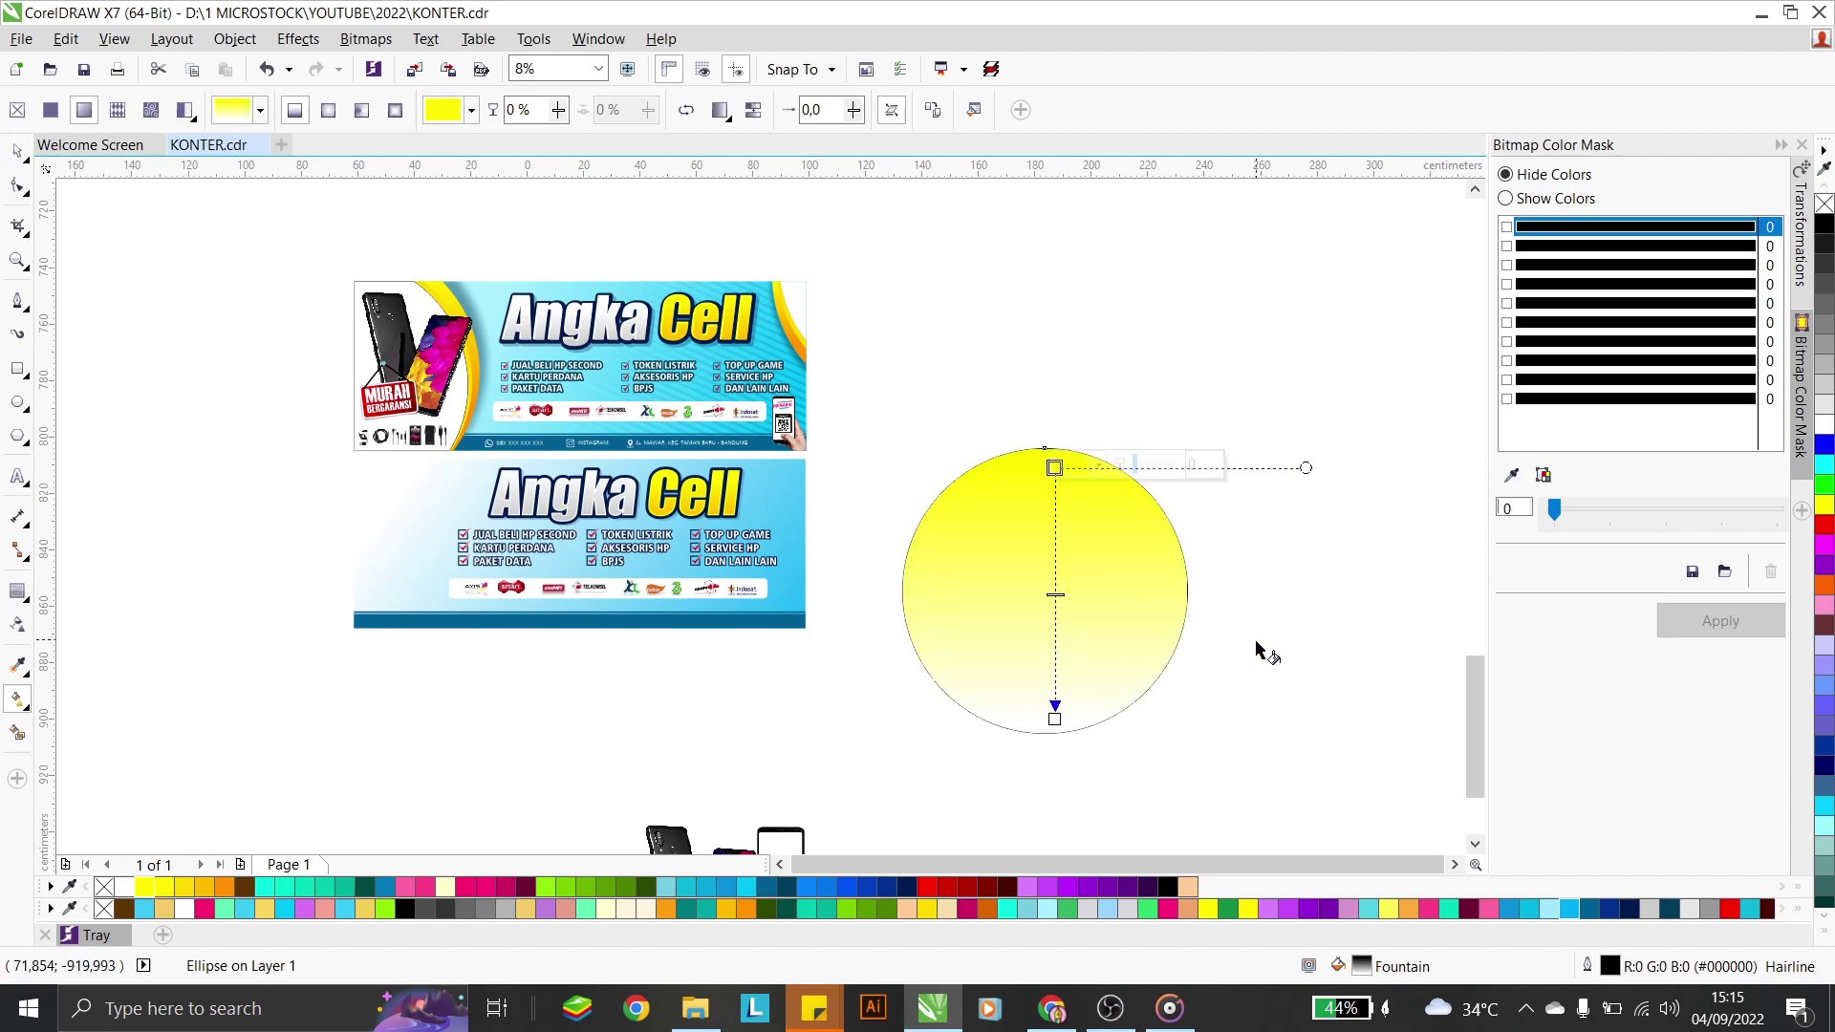
pyautogui.click(1055, 718)
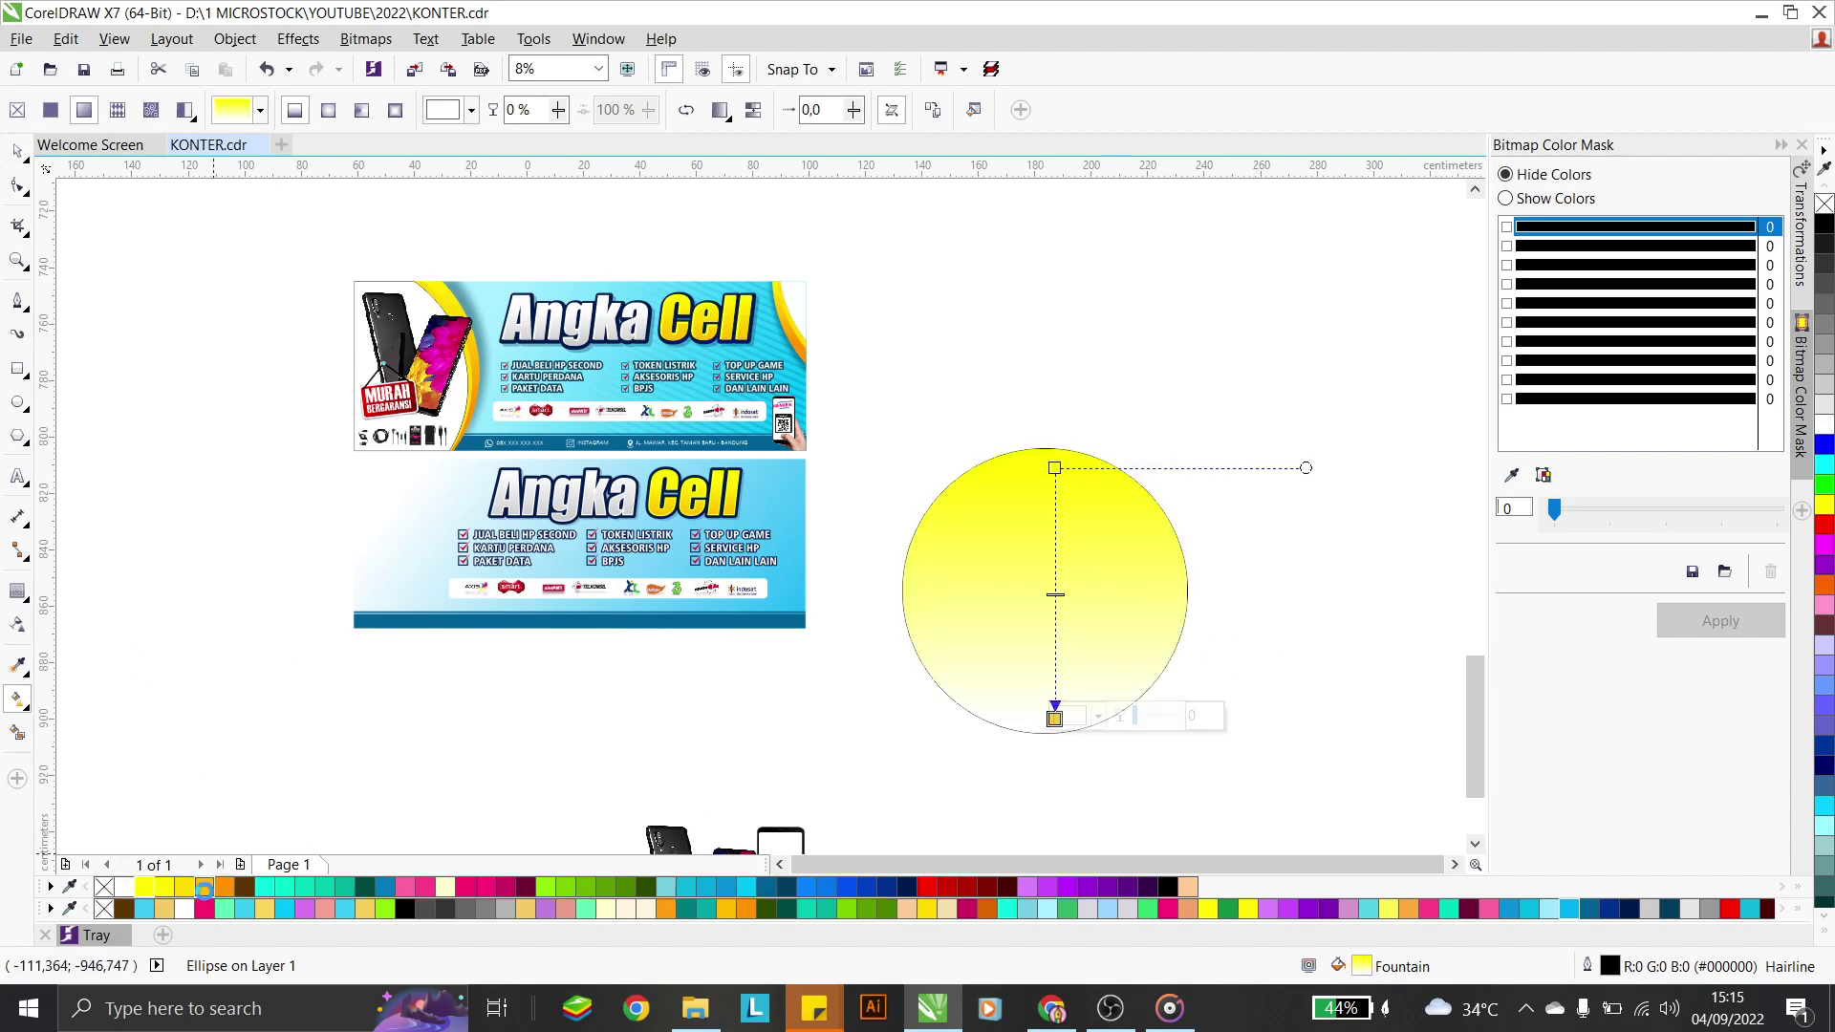
pyautogui.click(205, 887)
pyautogui.click(17, 150)
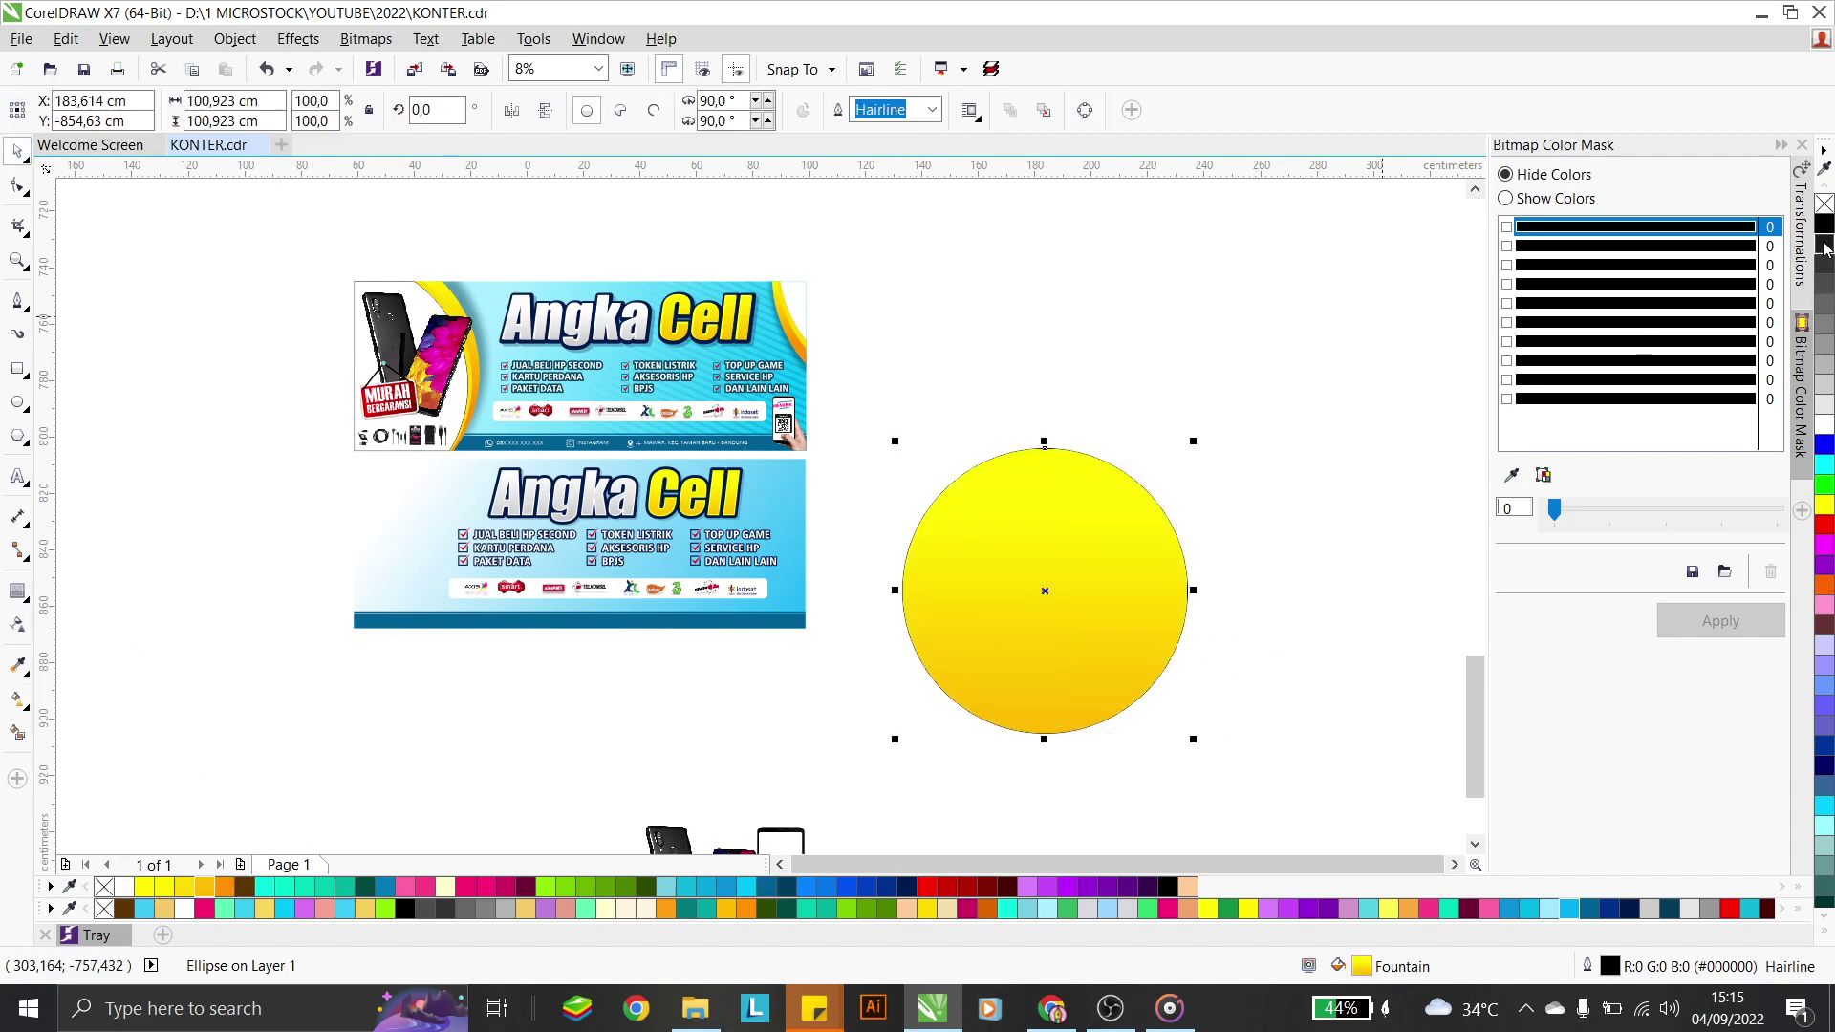
pyautogui.rightClick(1824, 204)
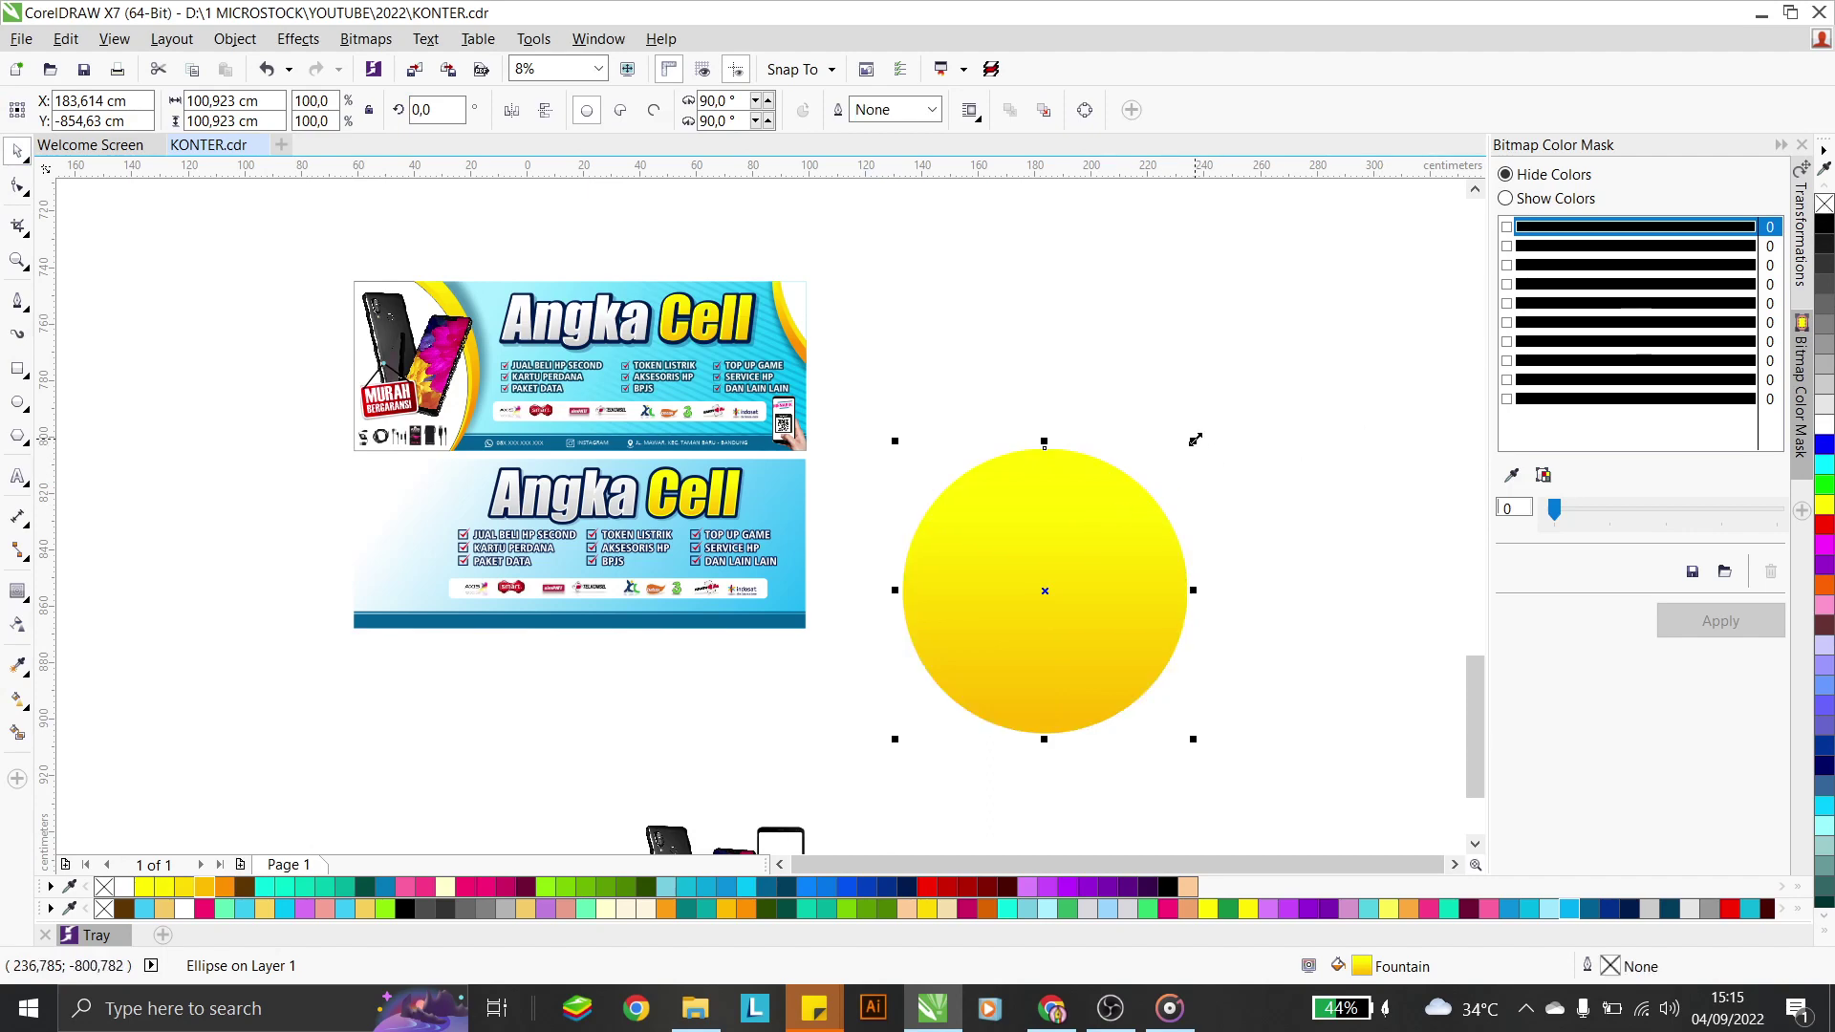
# Create a smaller copy of the gradient circle, about 94.5 cm across, centred horizontally and nudged to meet the original's lower edge
pyautogui.moveTo(1194, 440); pyautogui.dragTo(1173, 428)
pyautogui.scroll(1, 1191, 472)
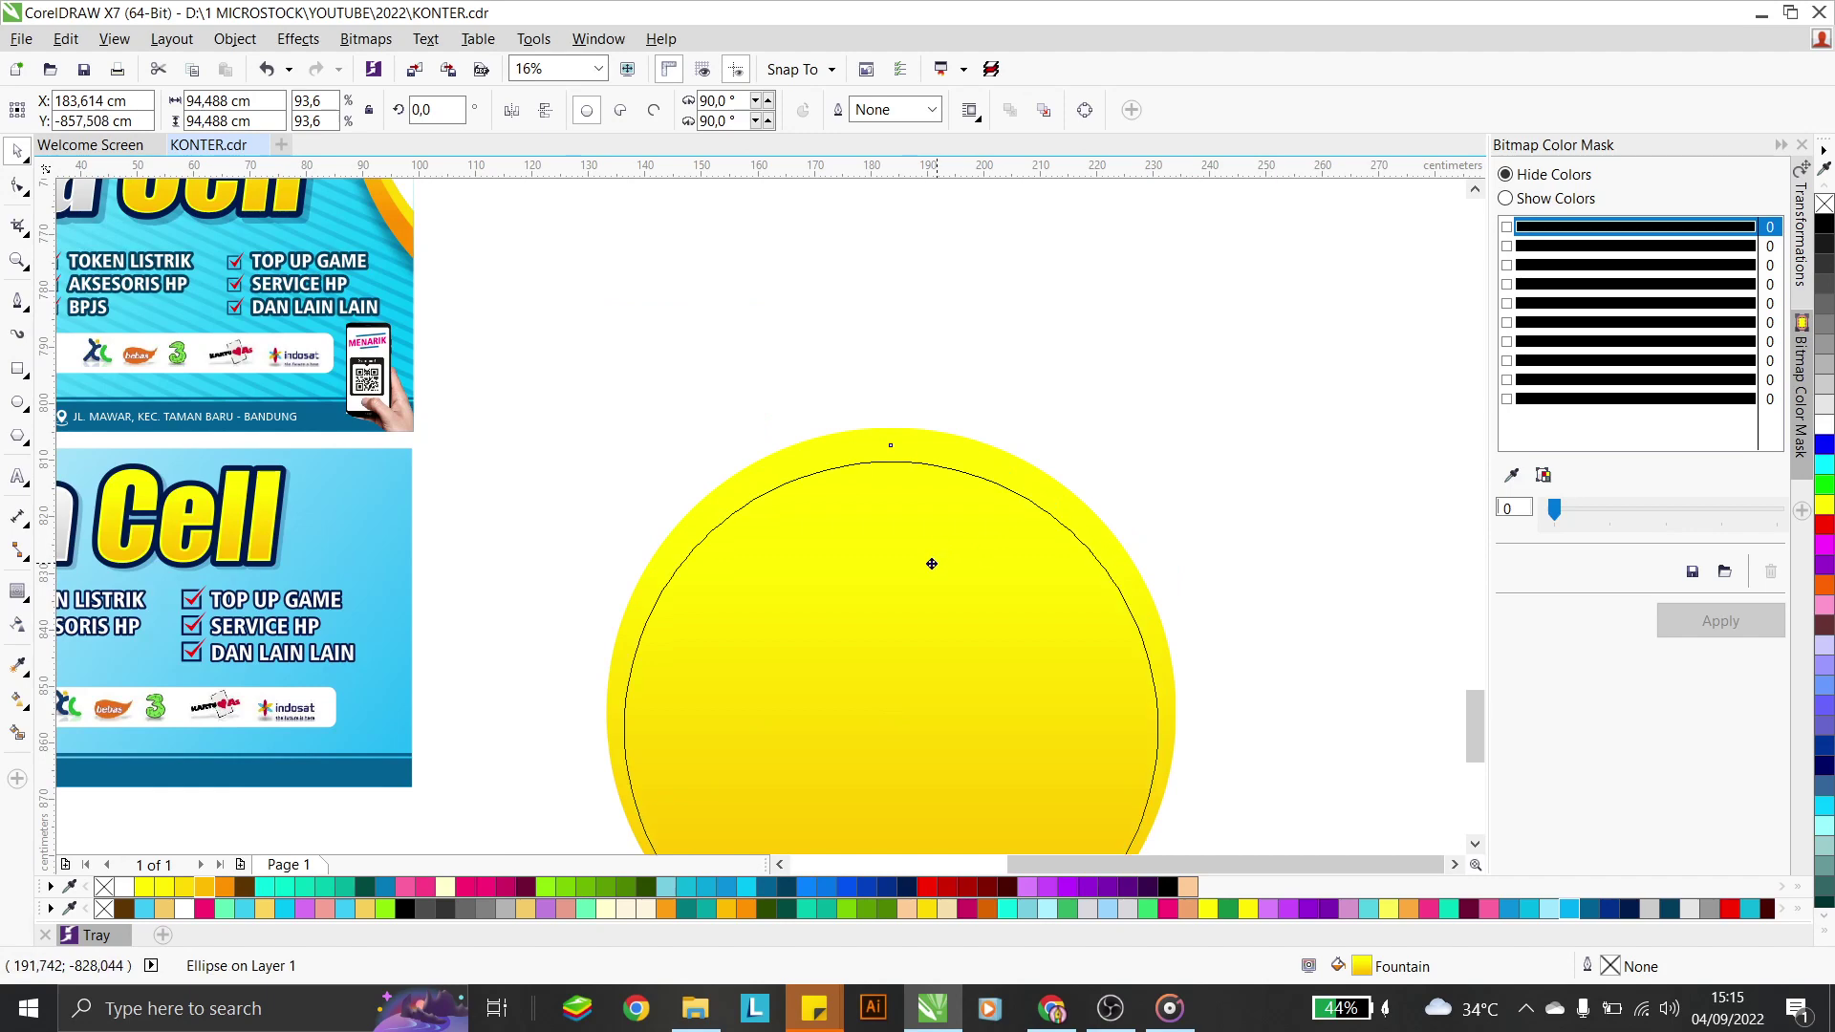
pyautogui.moveTo(932, 564); pyautogui.dragTo(933, 561)
pyautogui.scroll(-1, 941, 466)
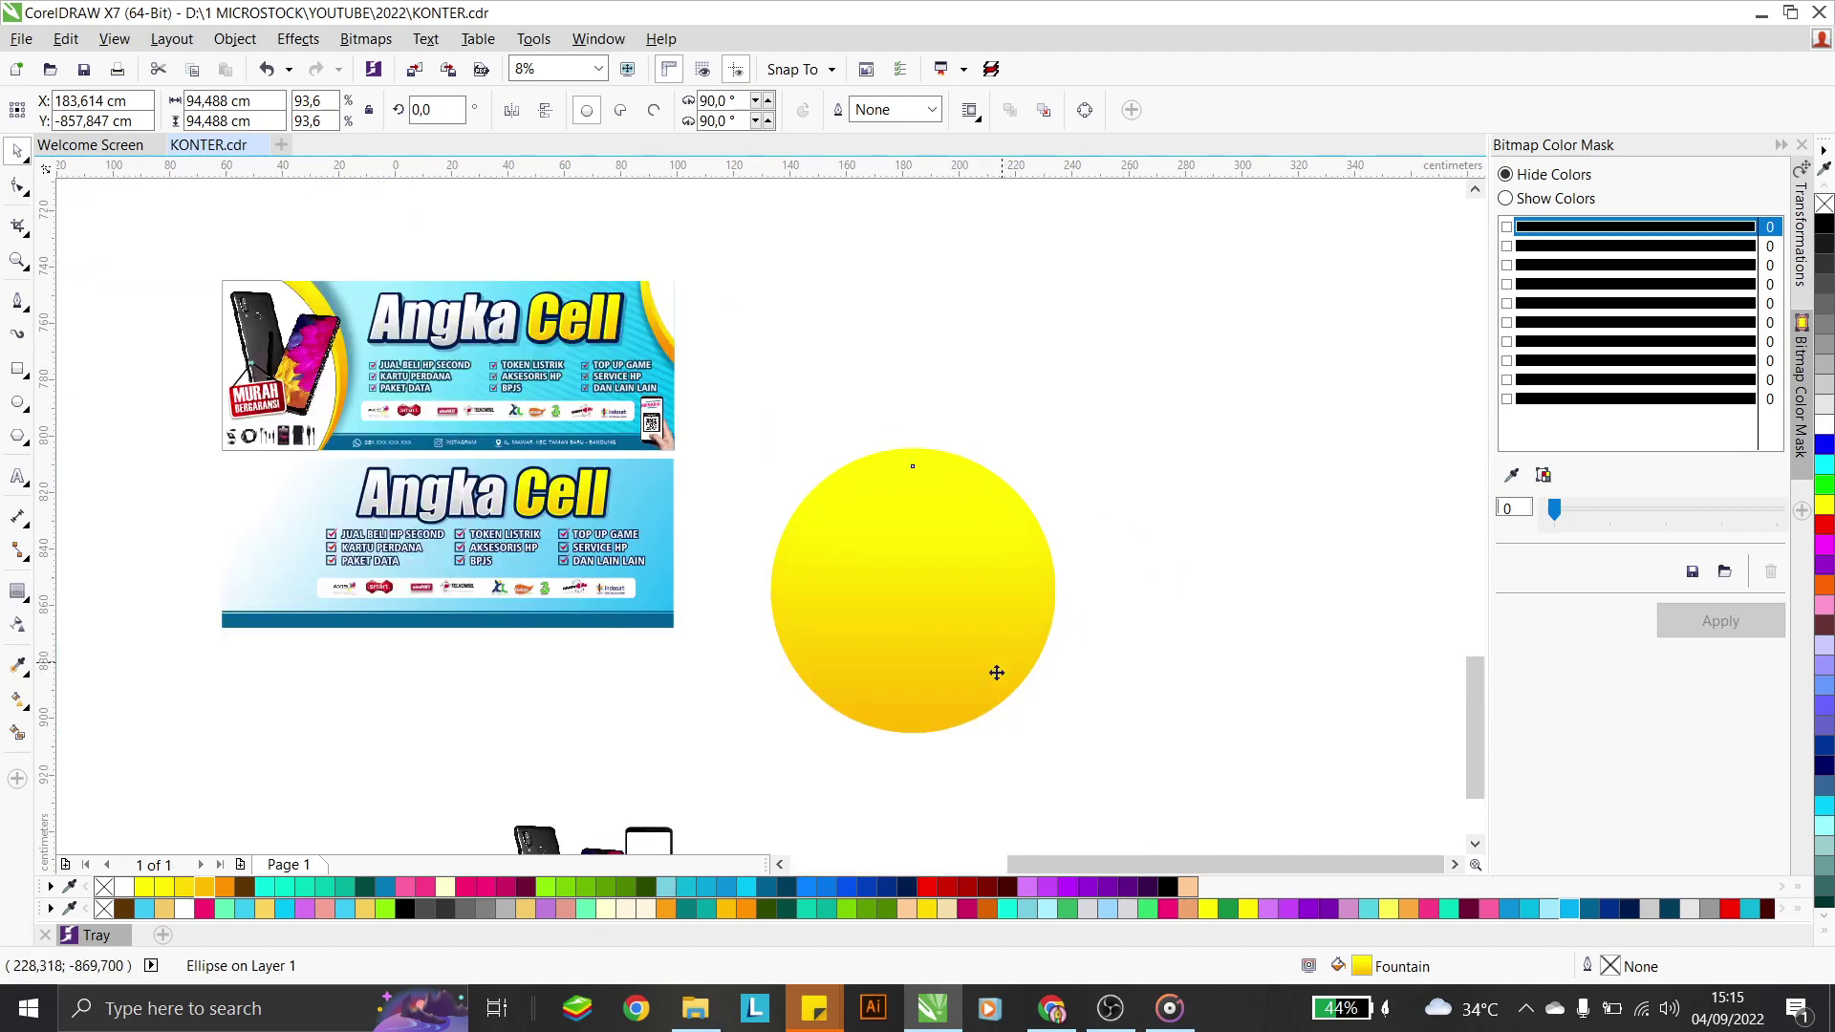
pyautogui.scroll(1, 997, 673)
pyautogui.moveTo(948, 583); pyautogui.dragTo(946, 578)
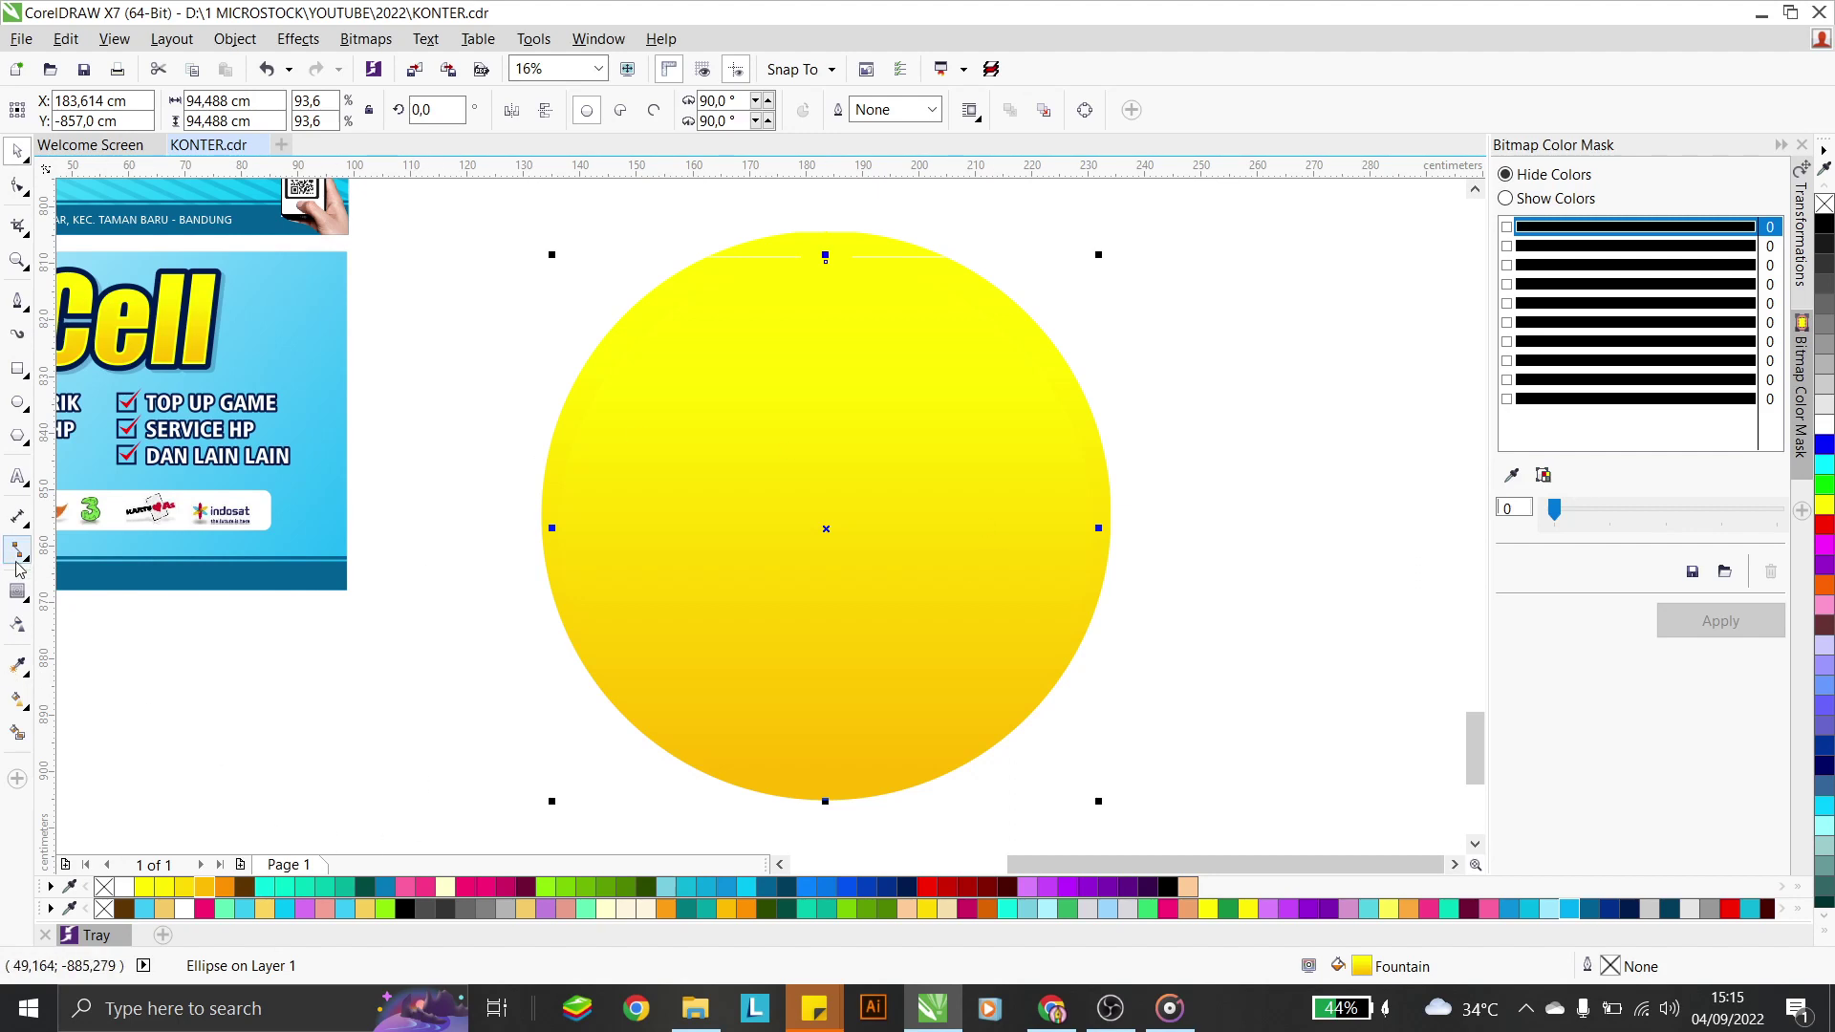
# Reorient the smaller circle's gradient so it runs horizontally from yellow on its left to orange on its right
pyautogui.click(19, 700)
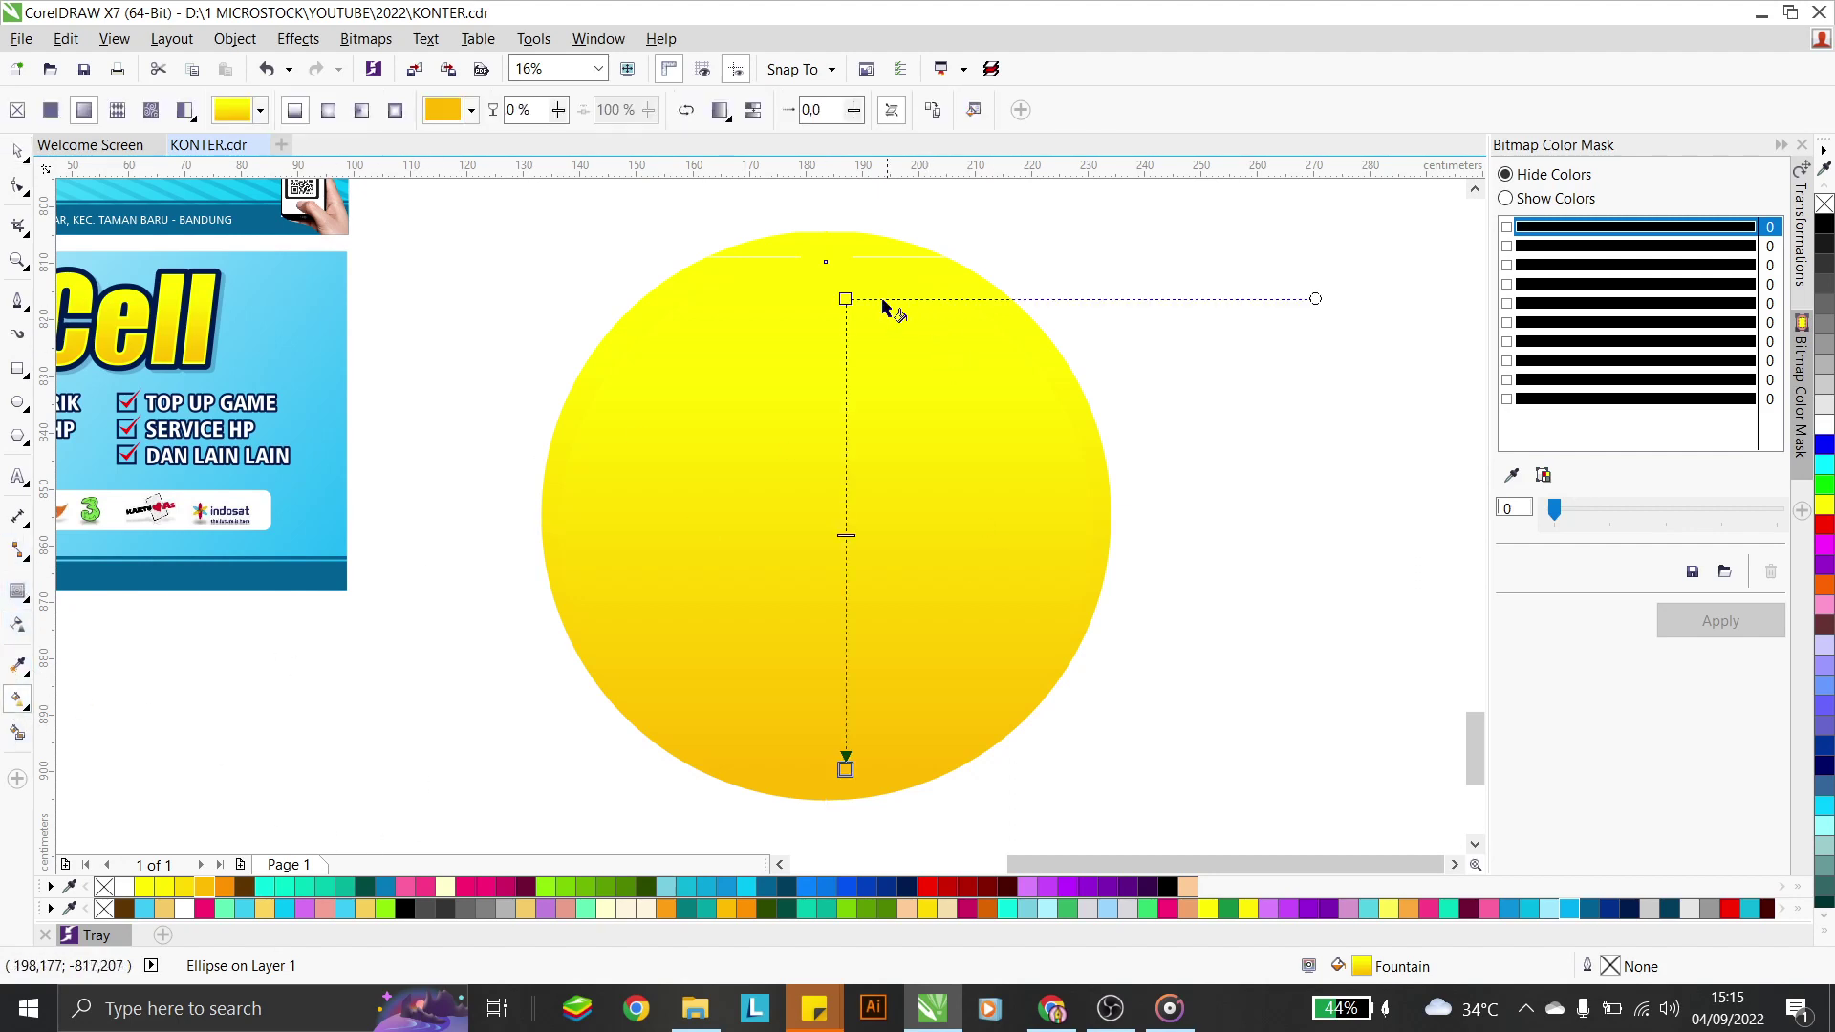
pyautogui.moveTo(846, 298); pyautogui.dragTo(483, 560)
pyautogui.moveTo(845, 768); pyautogui.dragTo(1298, 553)
pyautogui.click(16, 150)
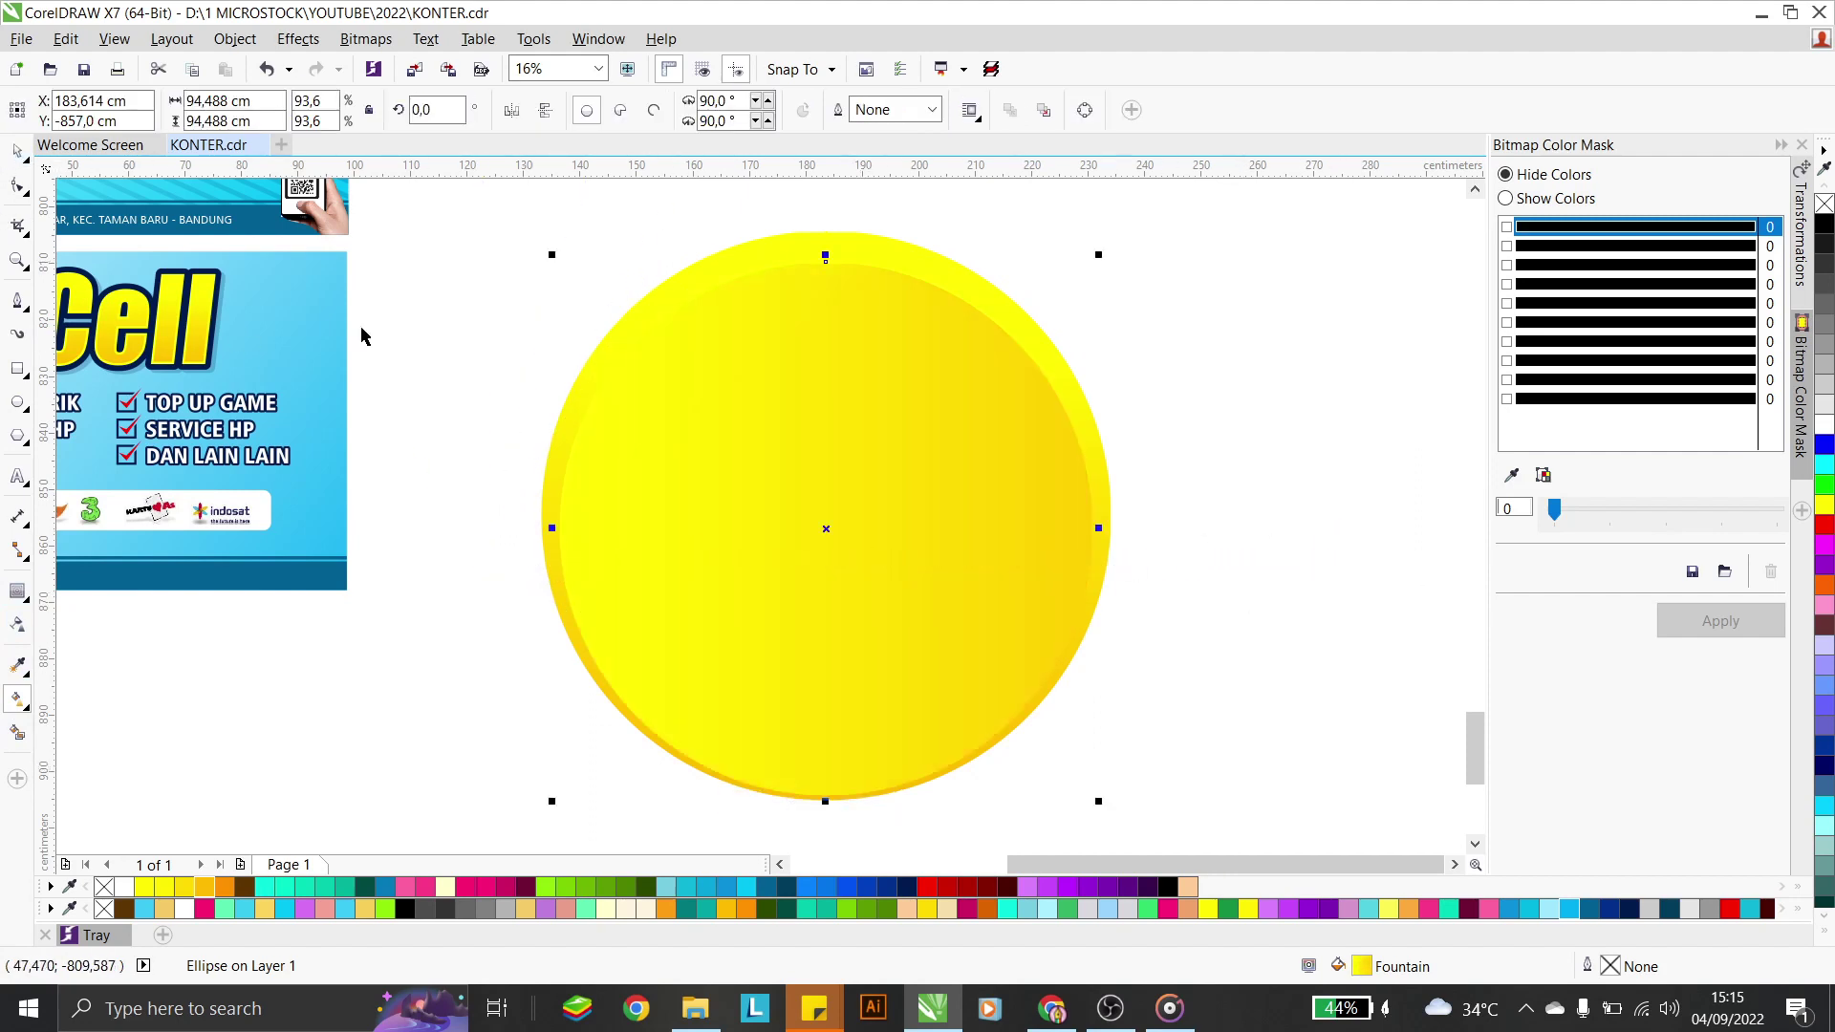
# Create a third circle about 90.4 cm across inside the smaller one, meeting the lower edge, and fill it white to form a ring
pyautogui.moveTo(1100, 255); pyautogui.dragTo(1089, 266)
pyautogui.moveTo(962, 352); pyautogui.dragTo(919, 357)
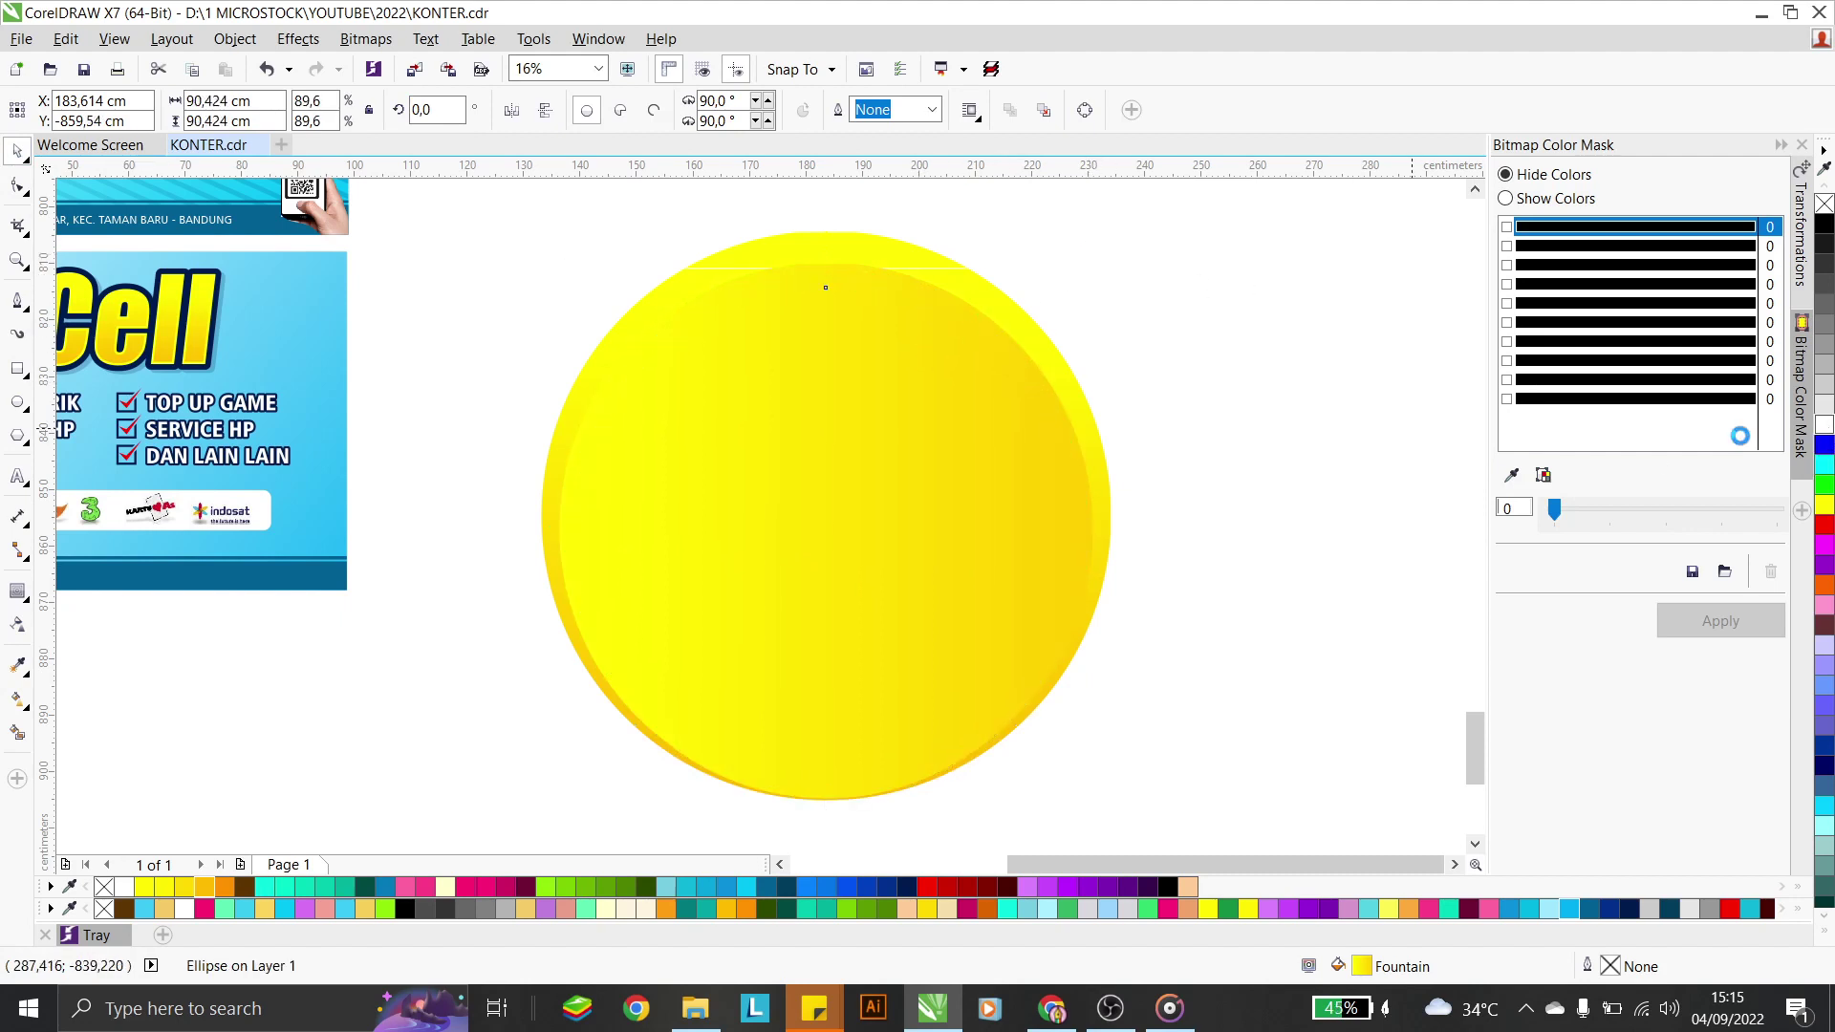
pyautogui.hotkey('ctrl', 'l')
pyautogui.click(860, 471)
pyautogui.scroll(-2, 862, 463)
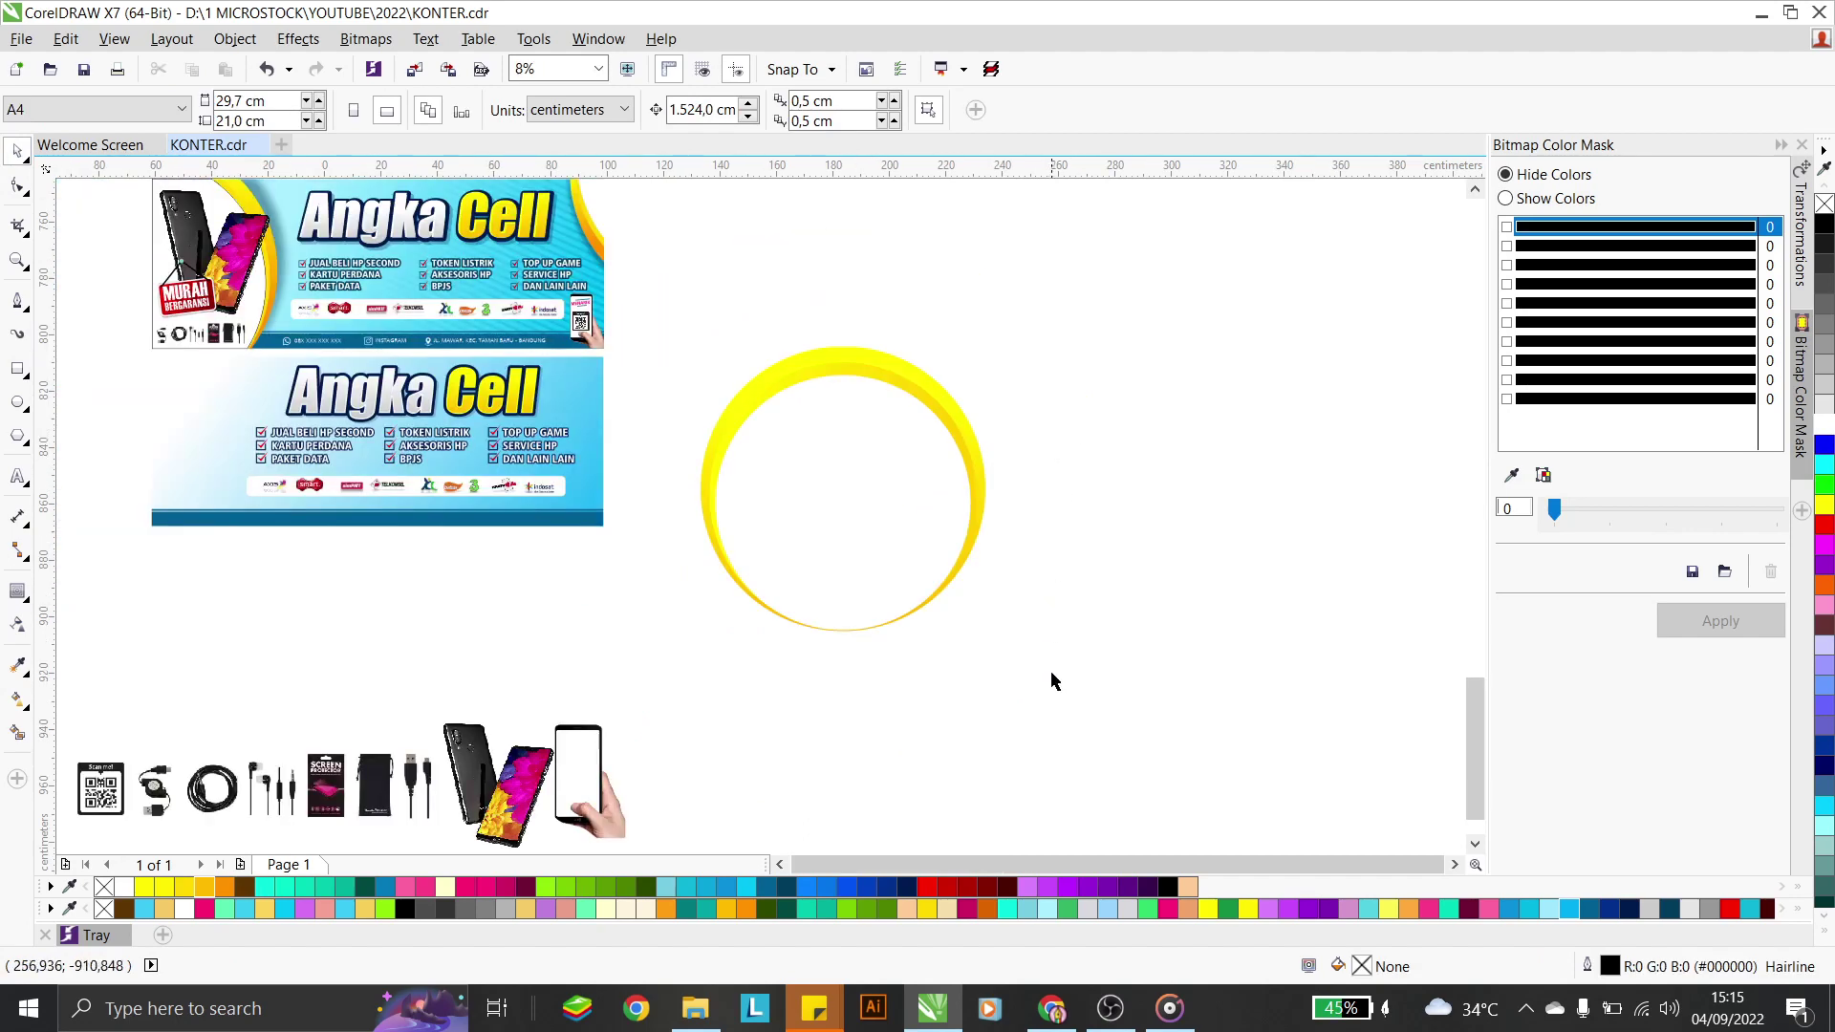
pyautogui.click(965, 454)
pyautogui.scroll(-2, 946, 561)
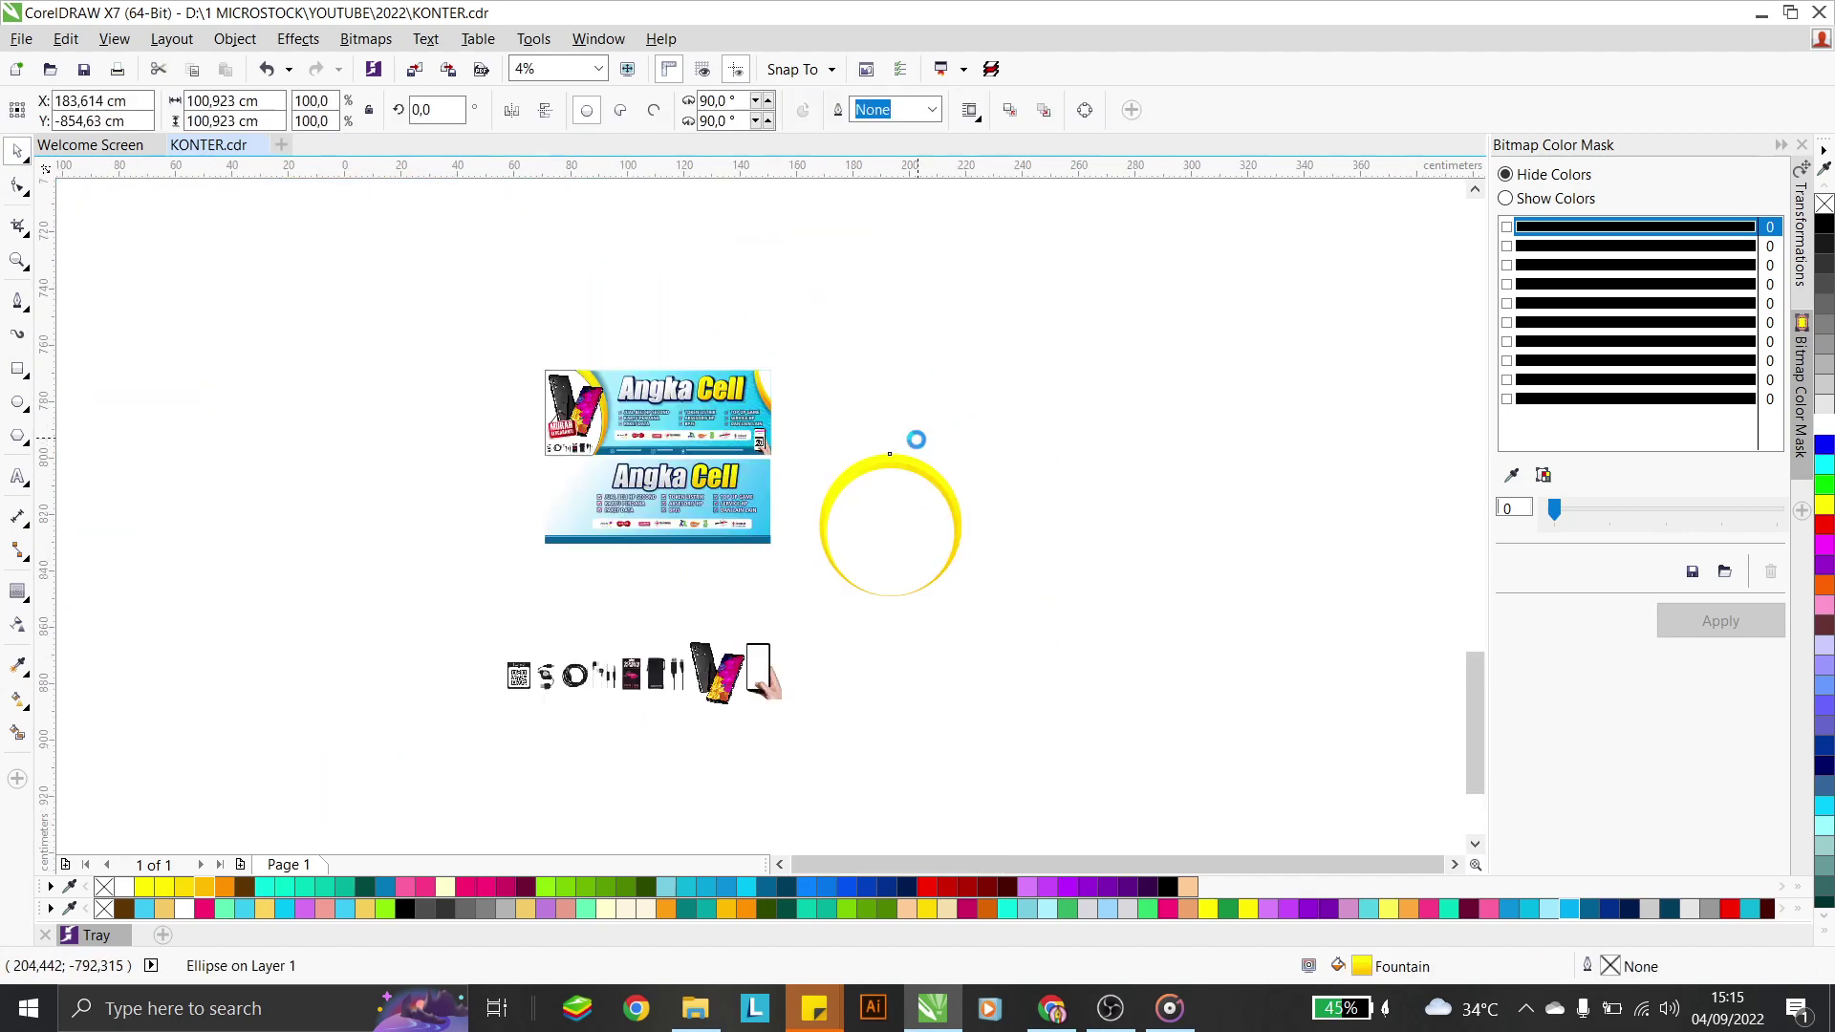
pyautogui.scroll(2, 914, 438)
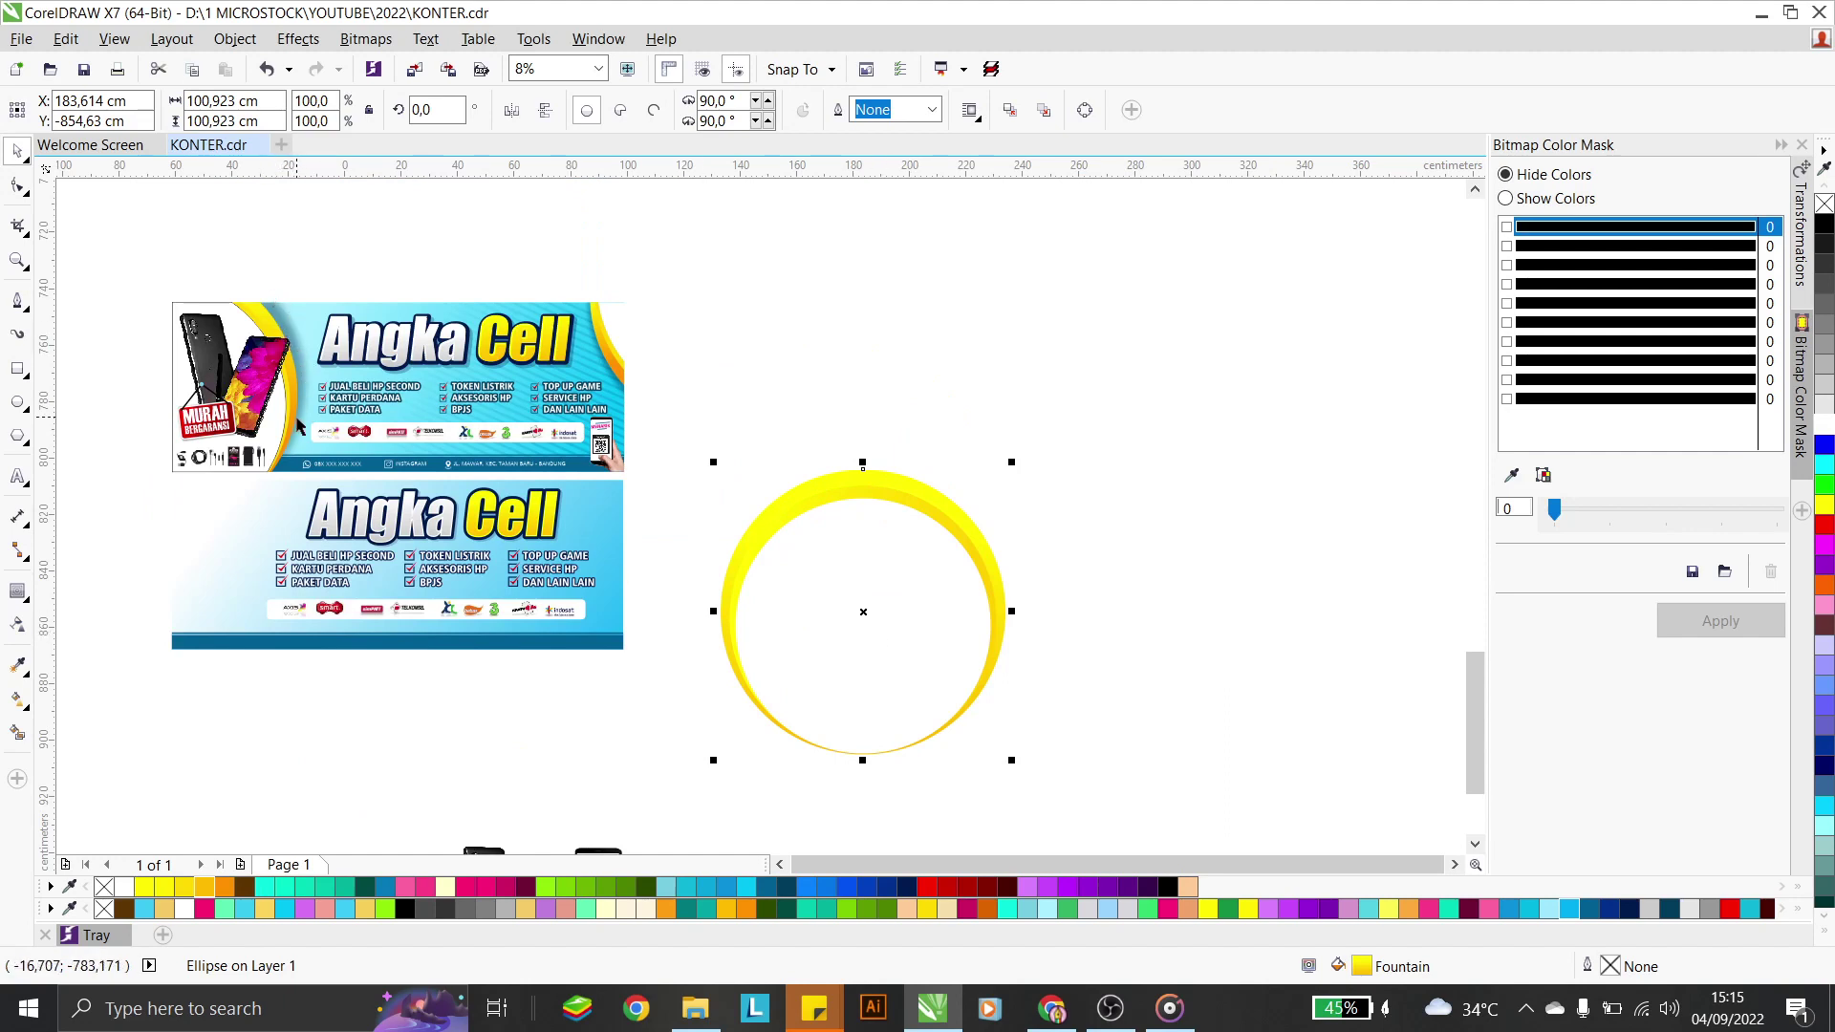
pyautogui.click(1112, 498)
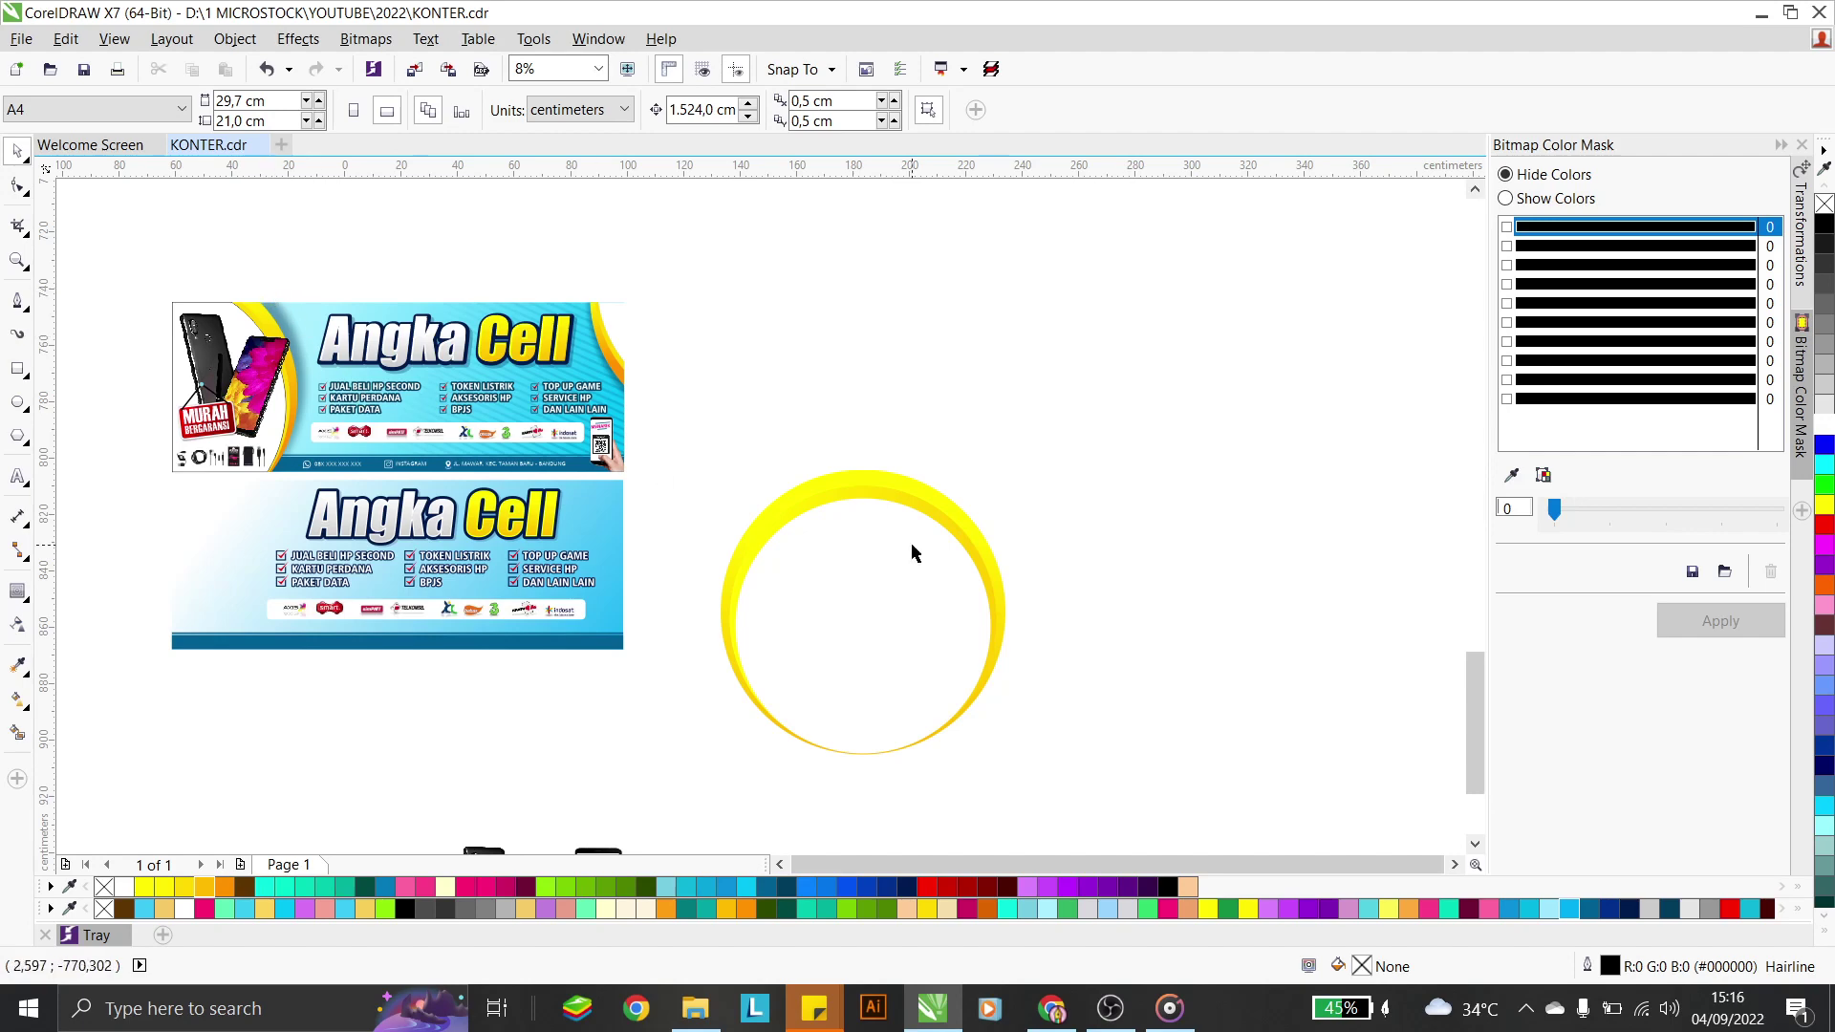
# Place a copy of the largest circle about 32 cm higher, fill it dark blue (#006094) and send it behind the yellow ring
pyautogui.click(970, 519)
pyautogui.scroll(1, 970, 519)
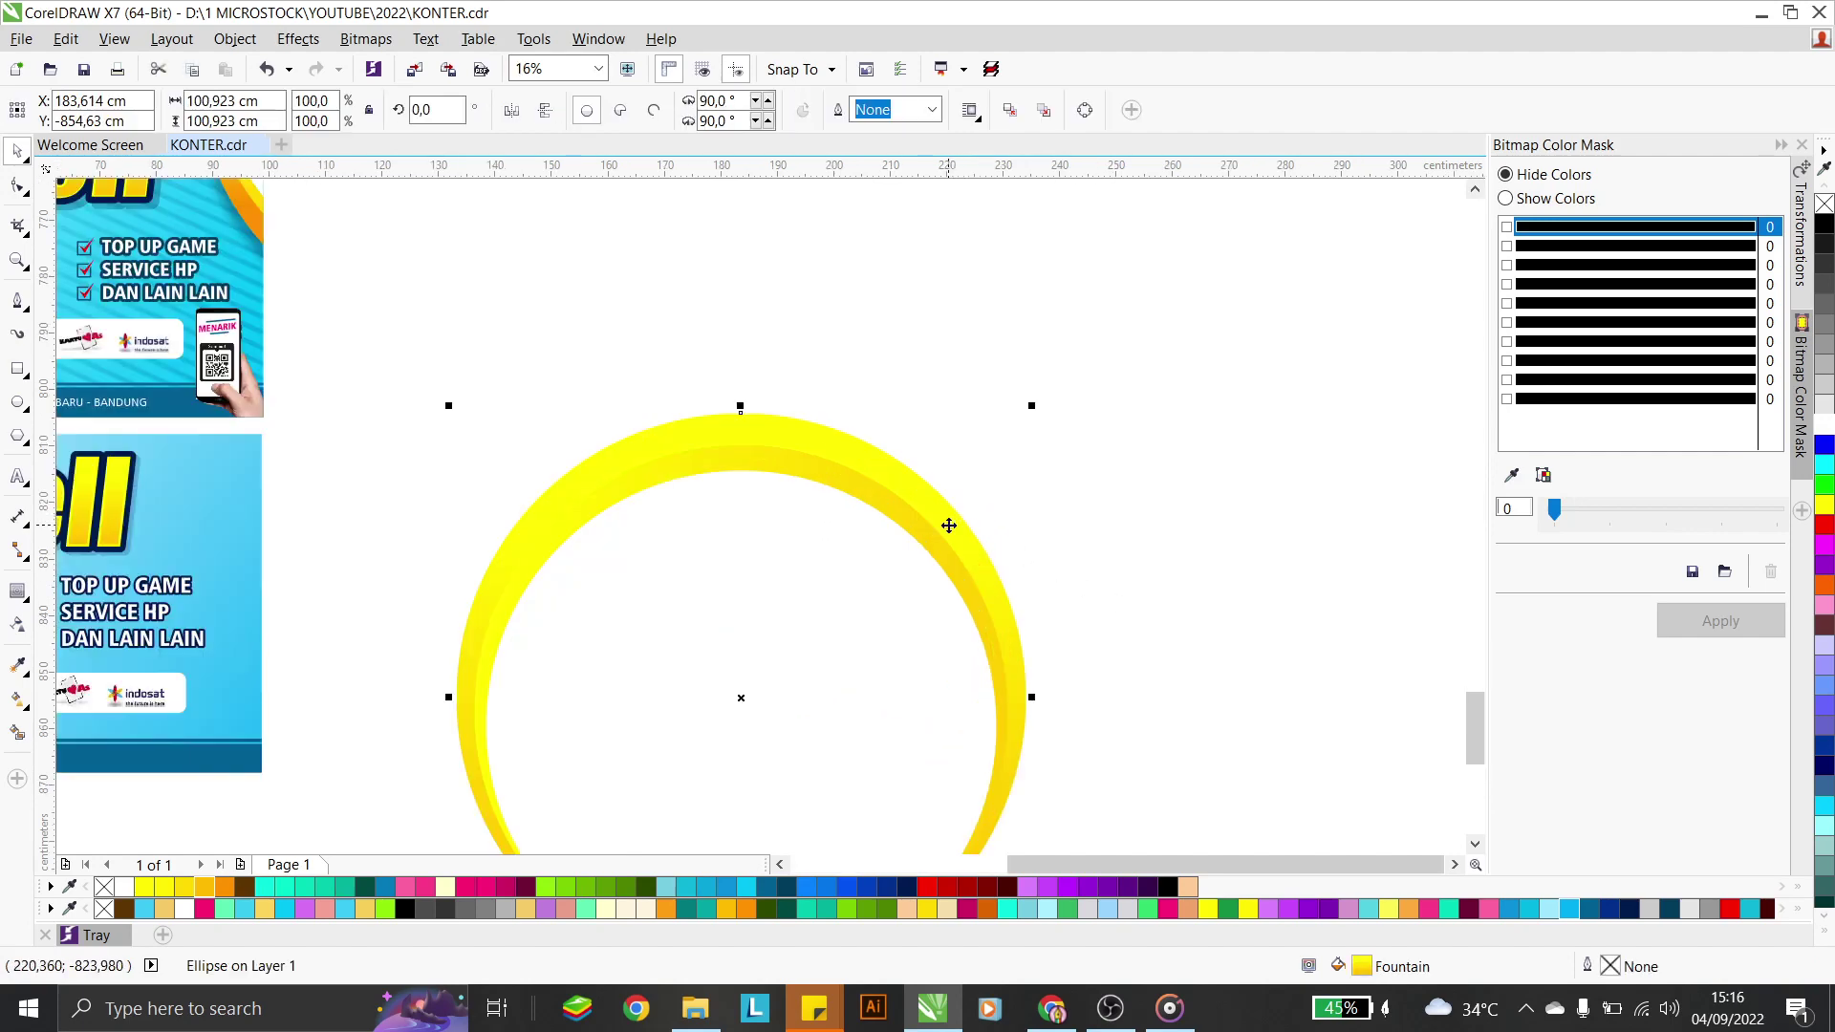
pyautogui.moveTo(942, 506); pyautogui.dragTo(954, 327)
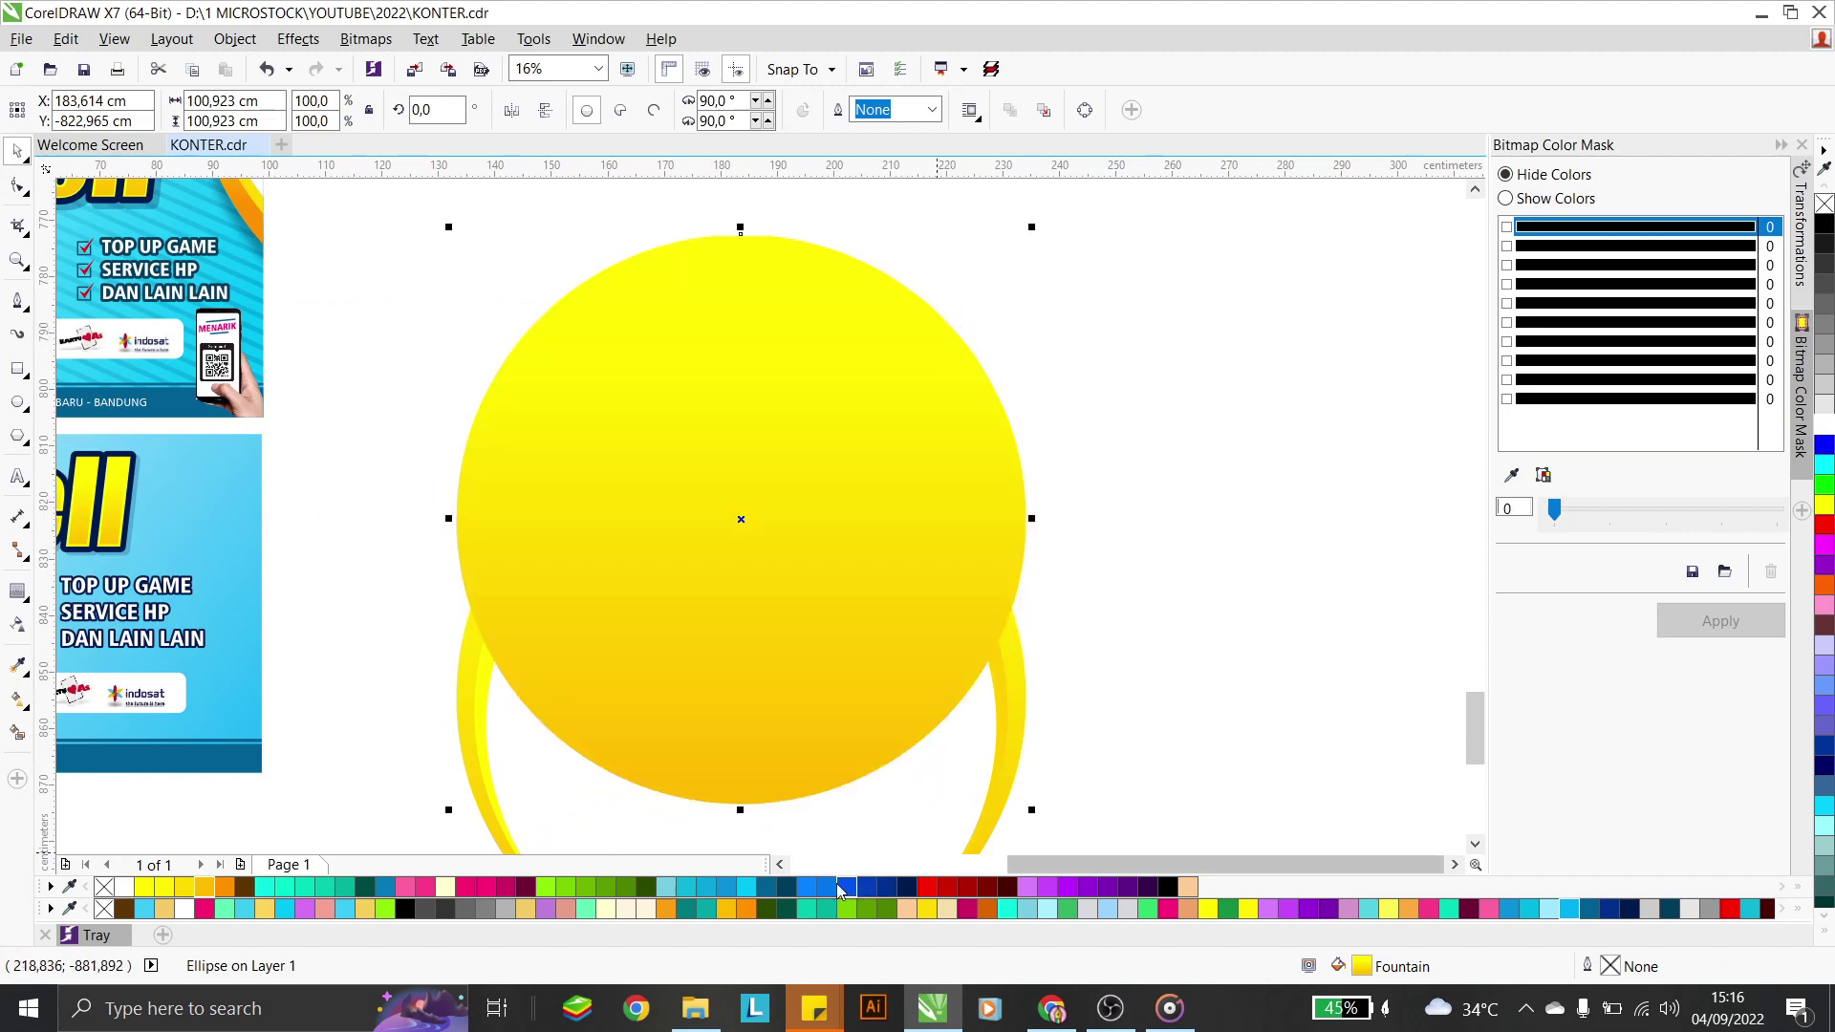
pyautogui.click(765, 886)
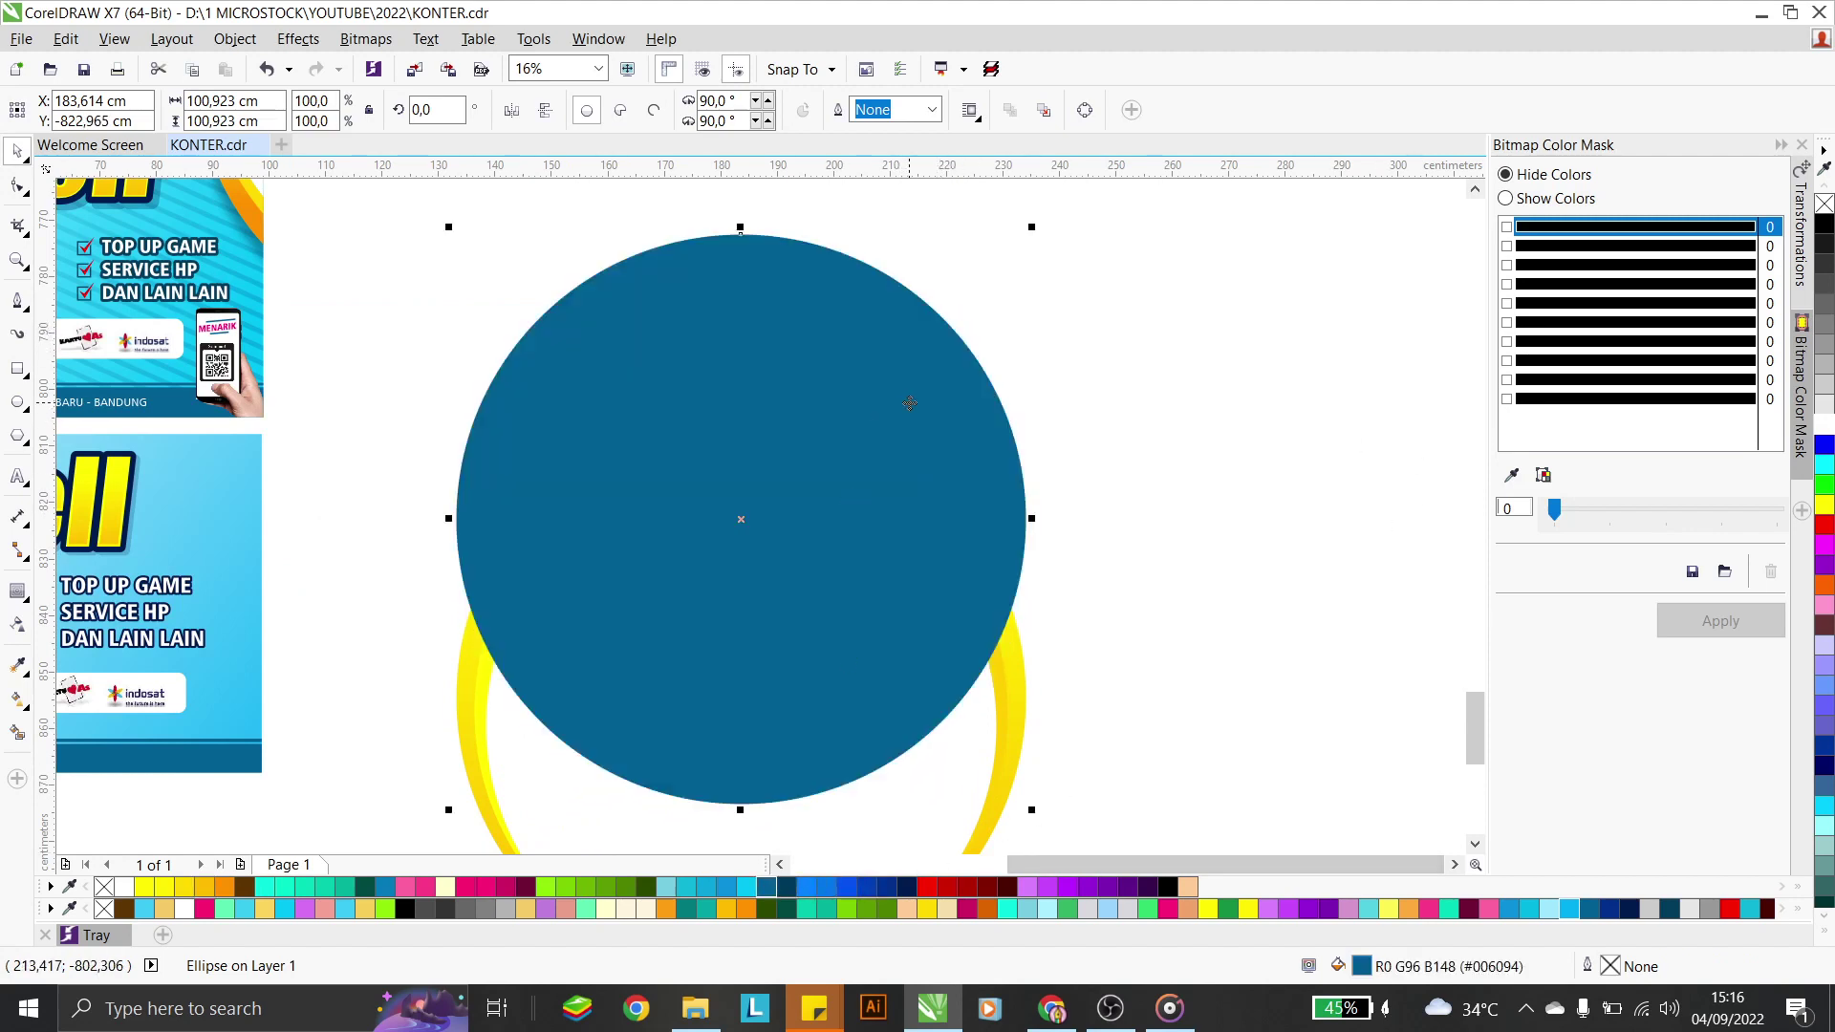
pyautogui.hotkey('shift', 'pagedown')
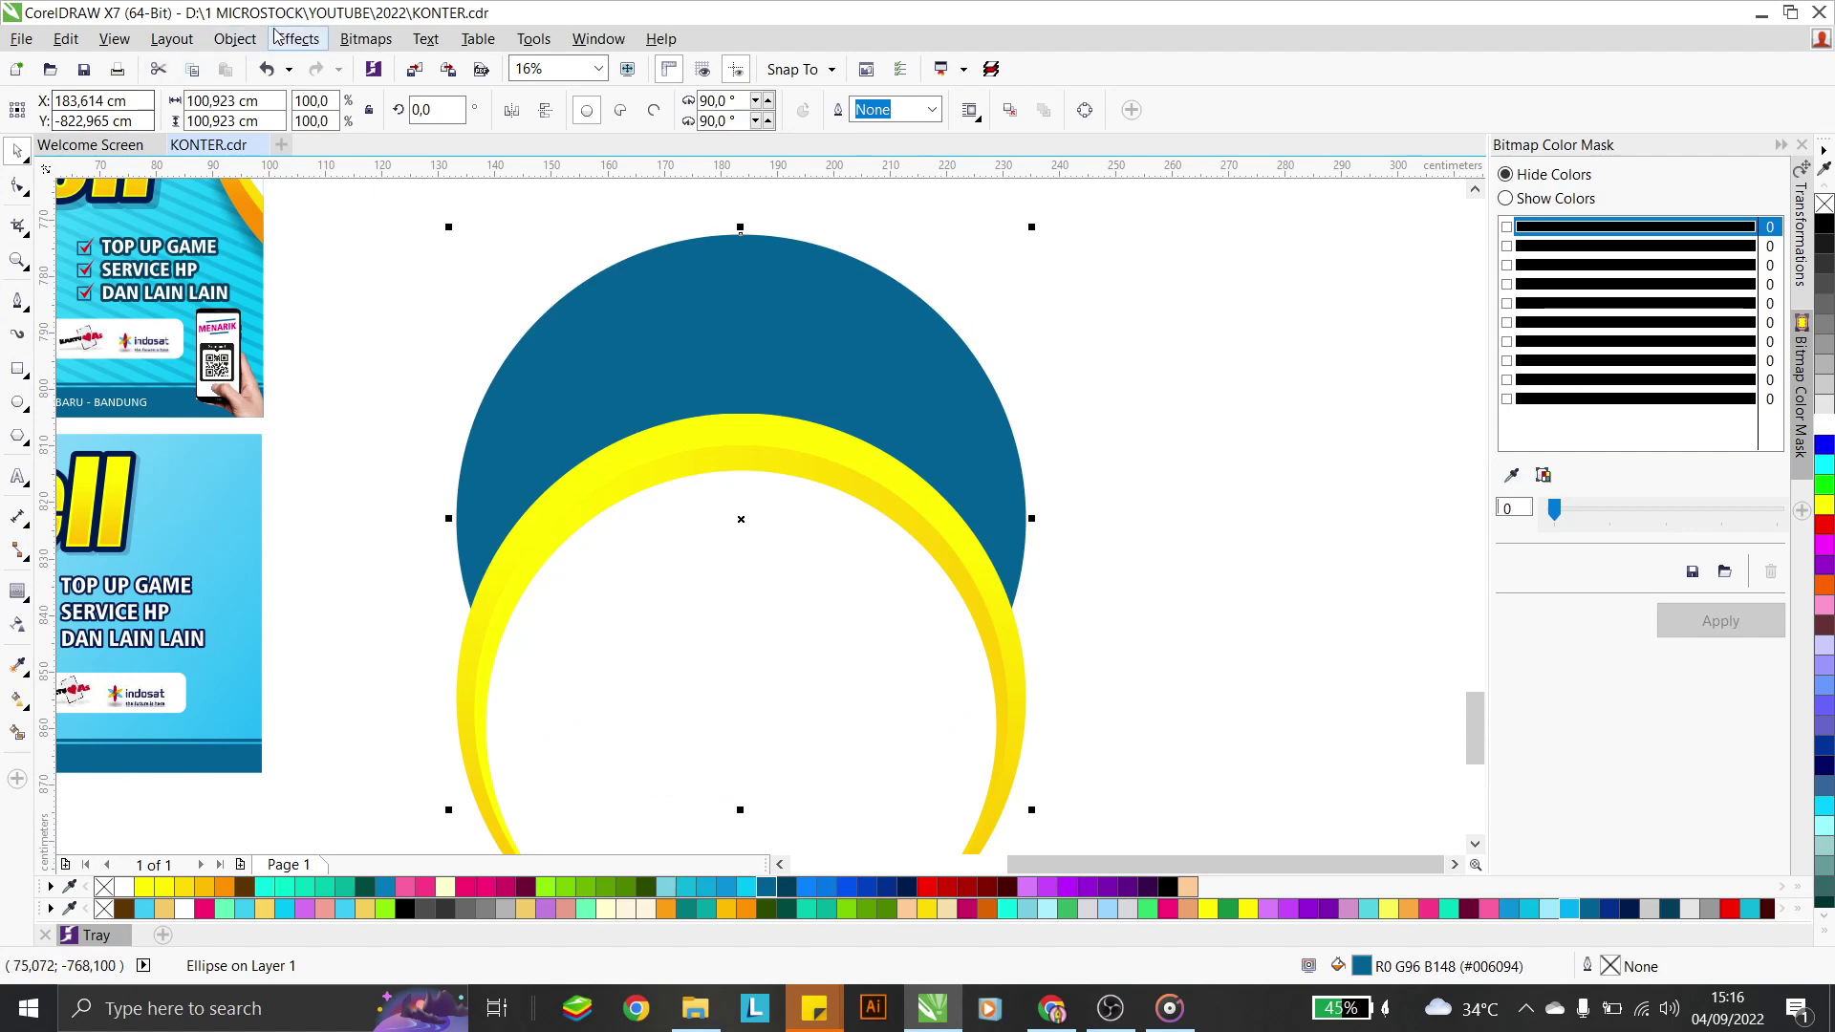
# Convert the dark blue circle to a 100 dpi RGB Color (24-bit) bitmap with anti-aliasing and a transparent background
pyautogui.click(366, 38)
pyautogui.click(387, 66)
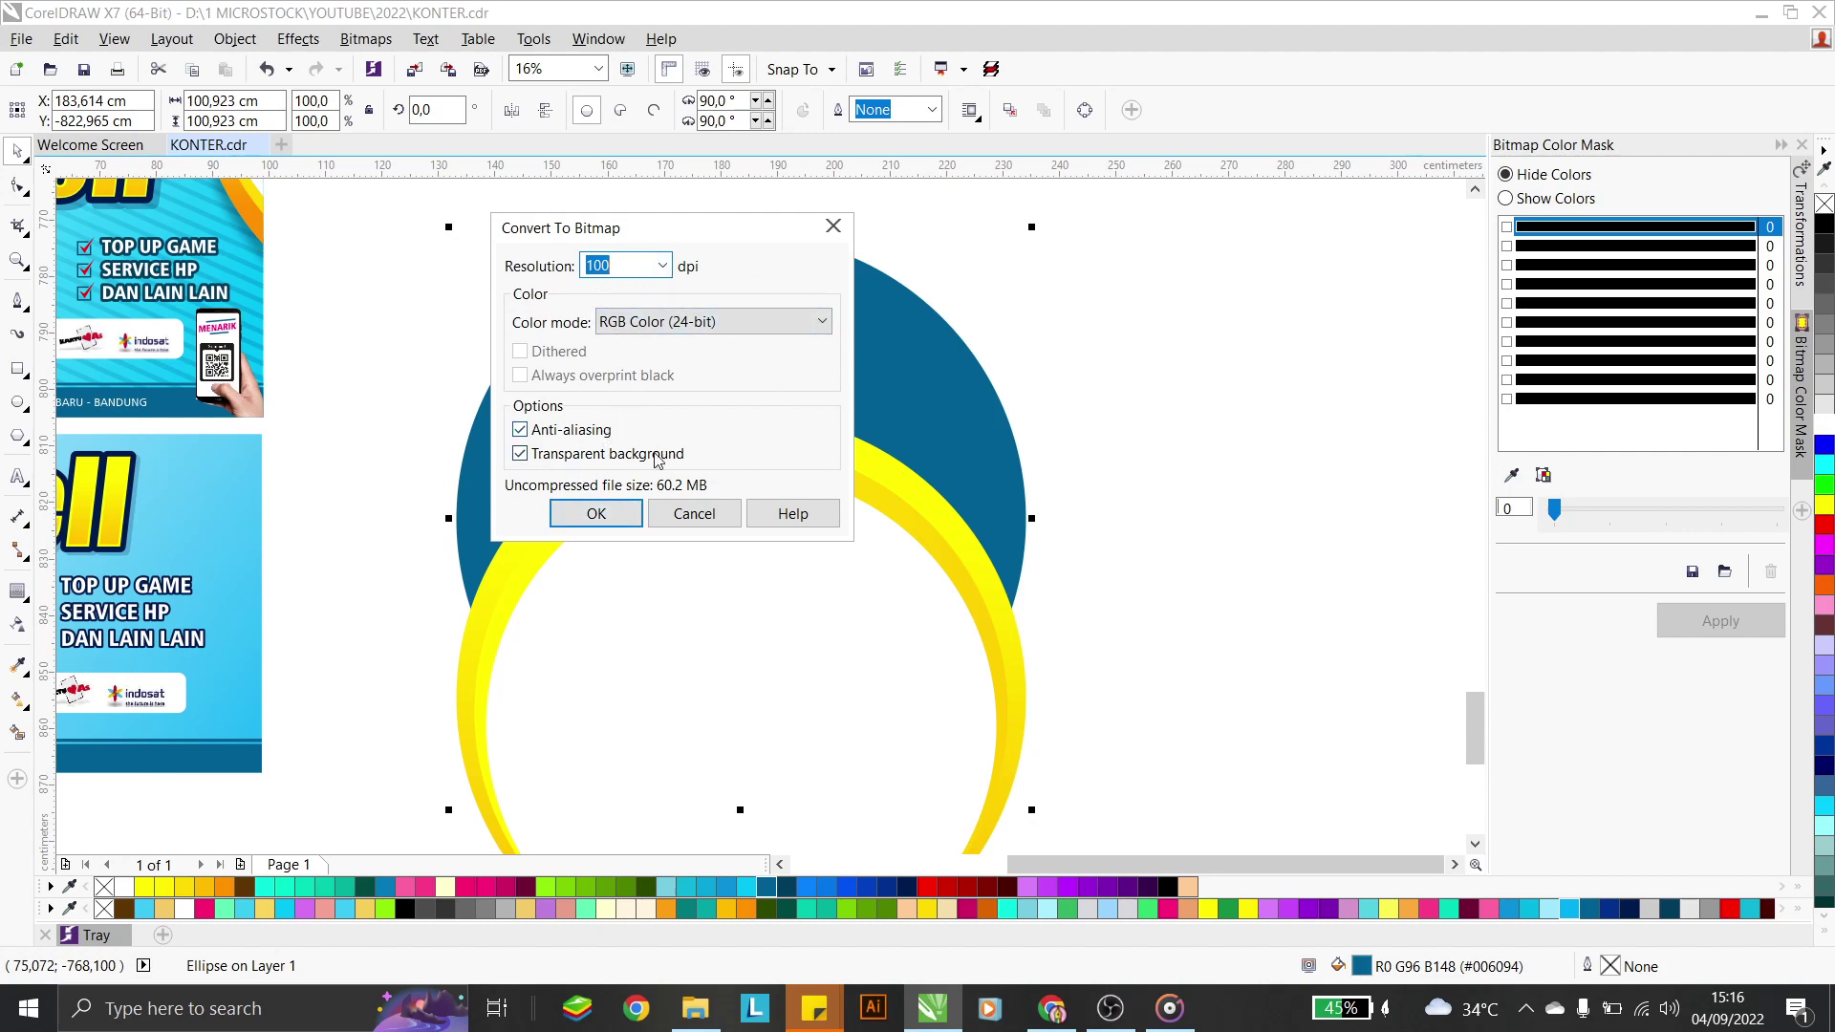
pyautogui.click(595, 513)
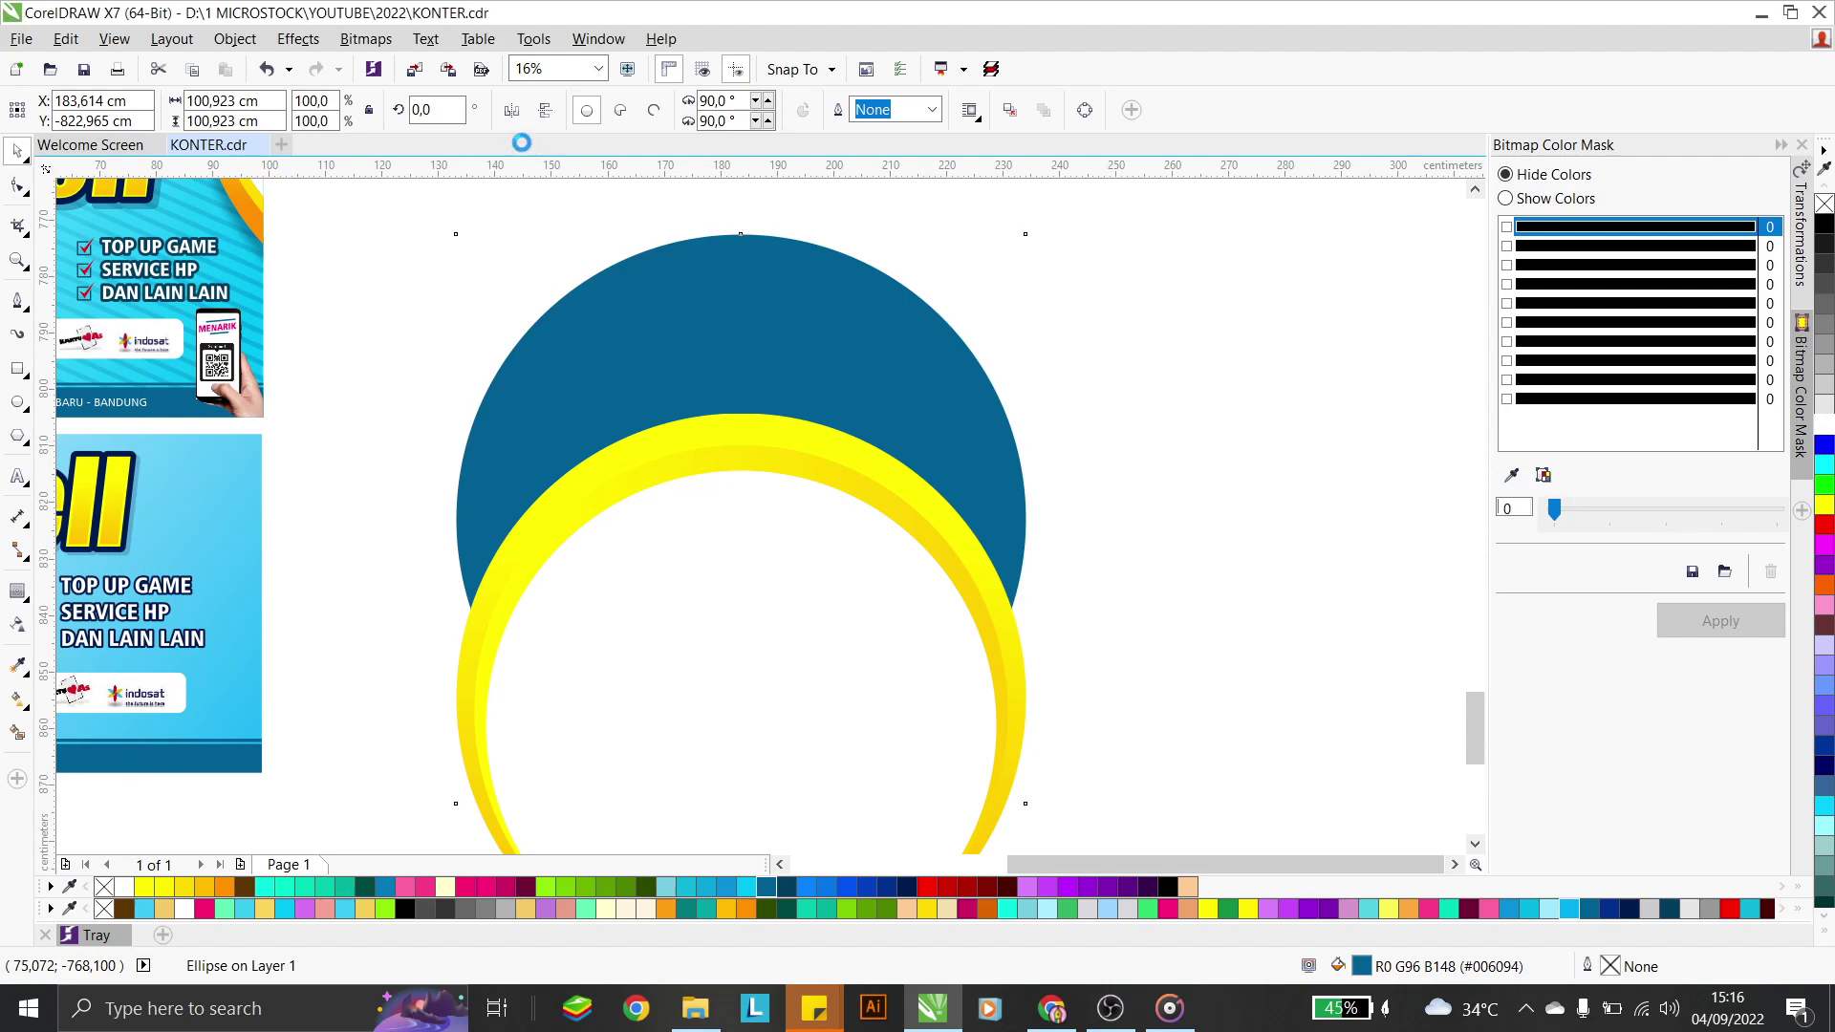
# Apply a Gaussian Blur with a radius of 69 pixels to the dark blue circle bitmap
pyautogui.click(357, 40)
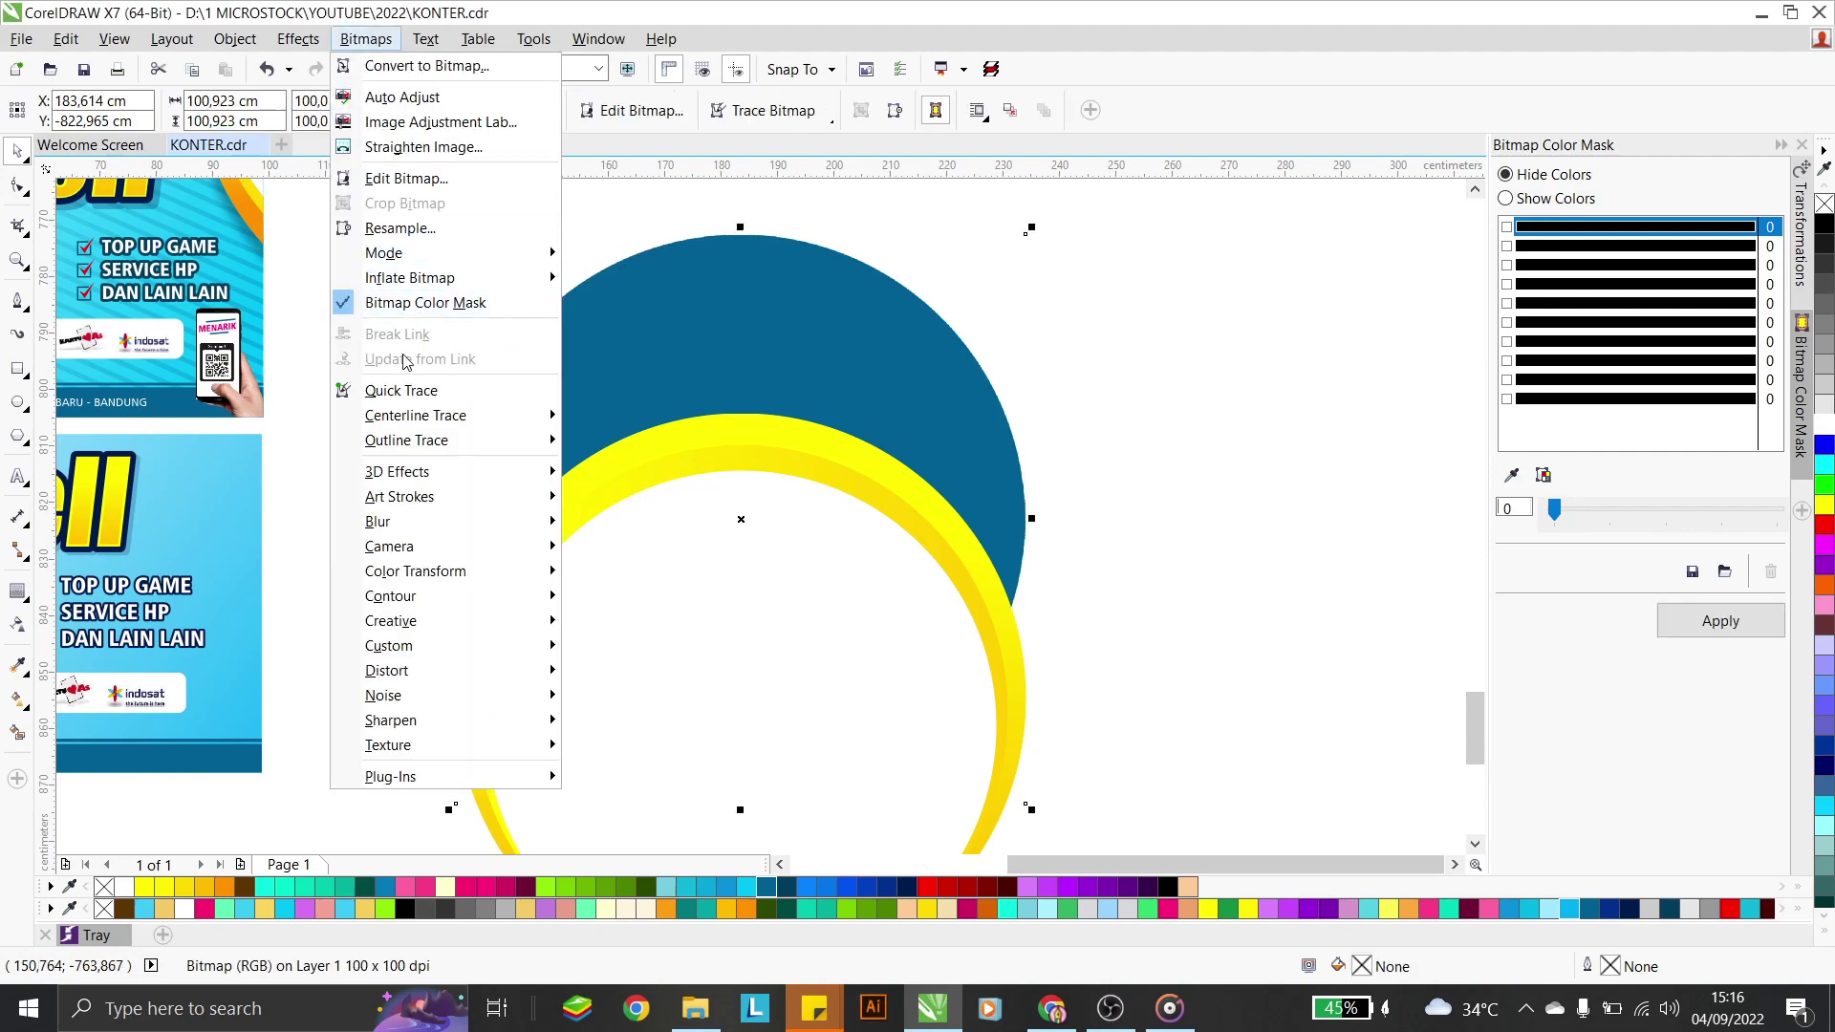
pyautogui.moveTo(392, 529)
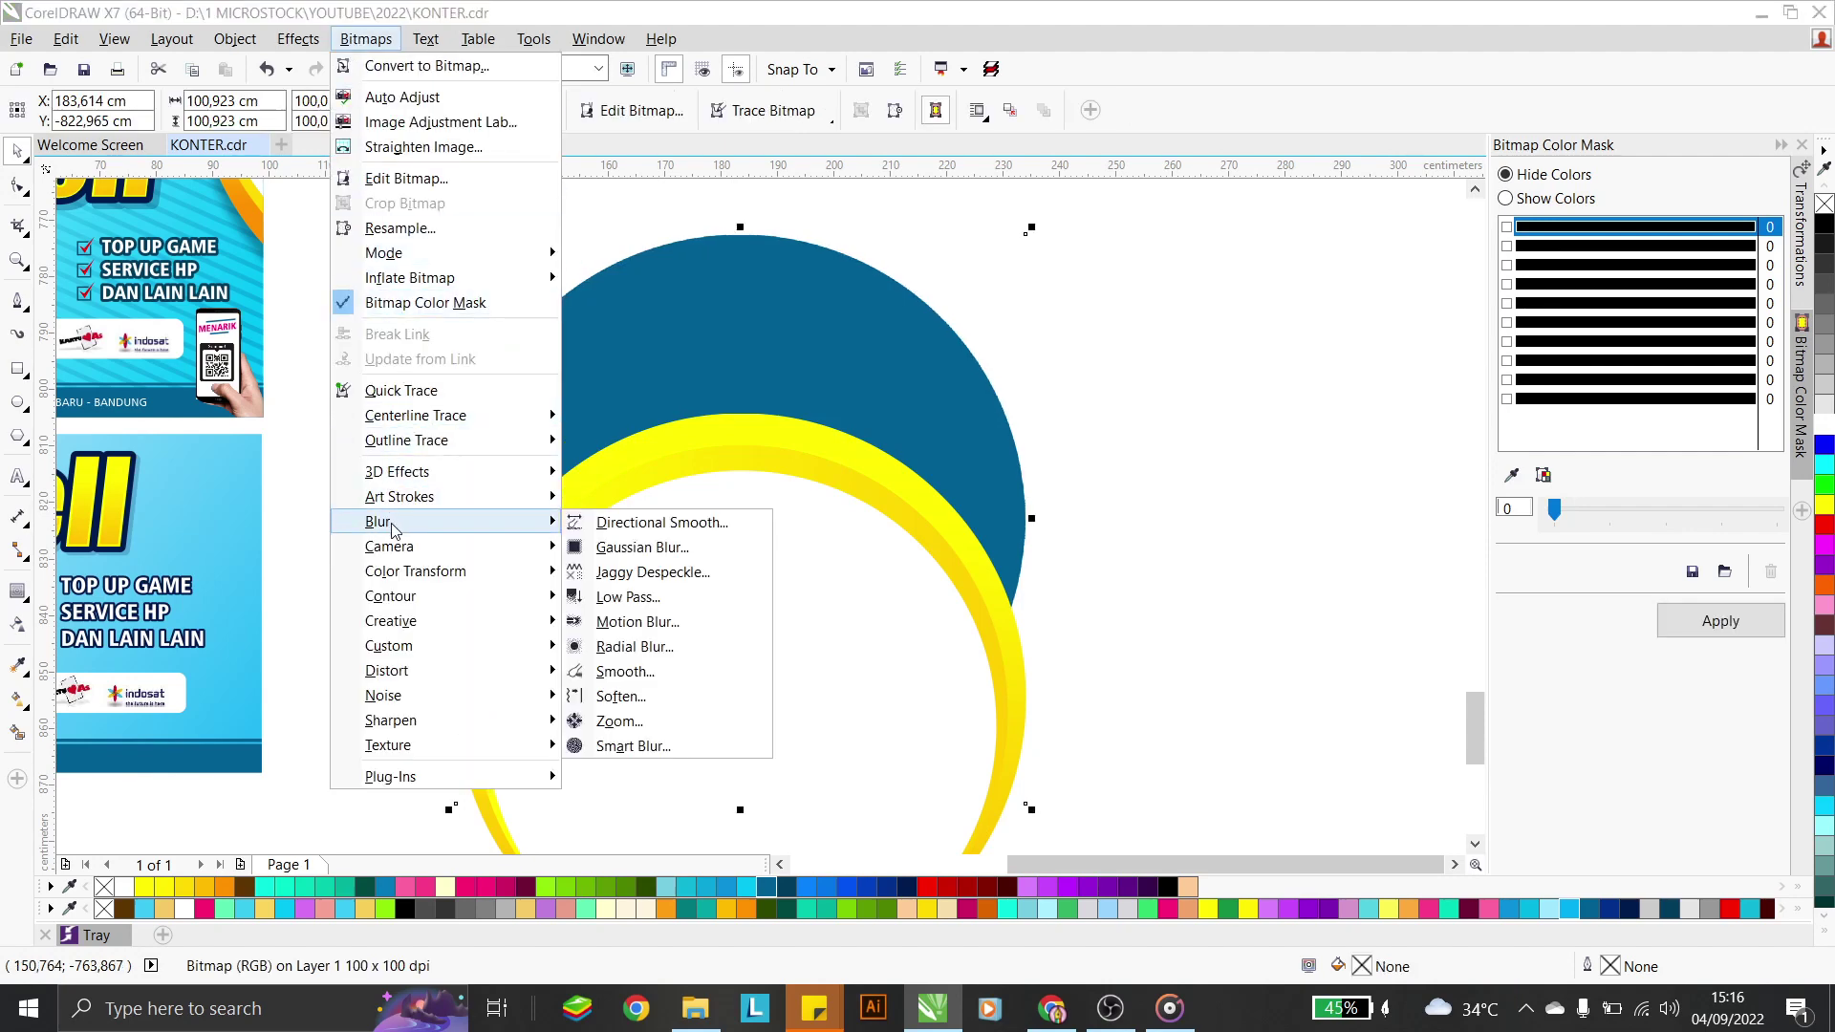
pyautogui.click(635, 547)
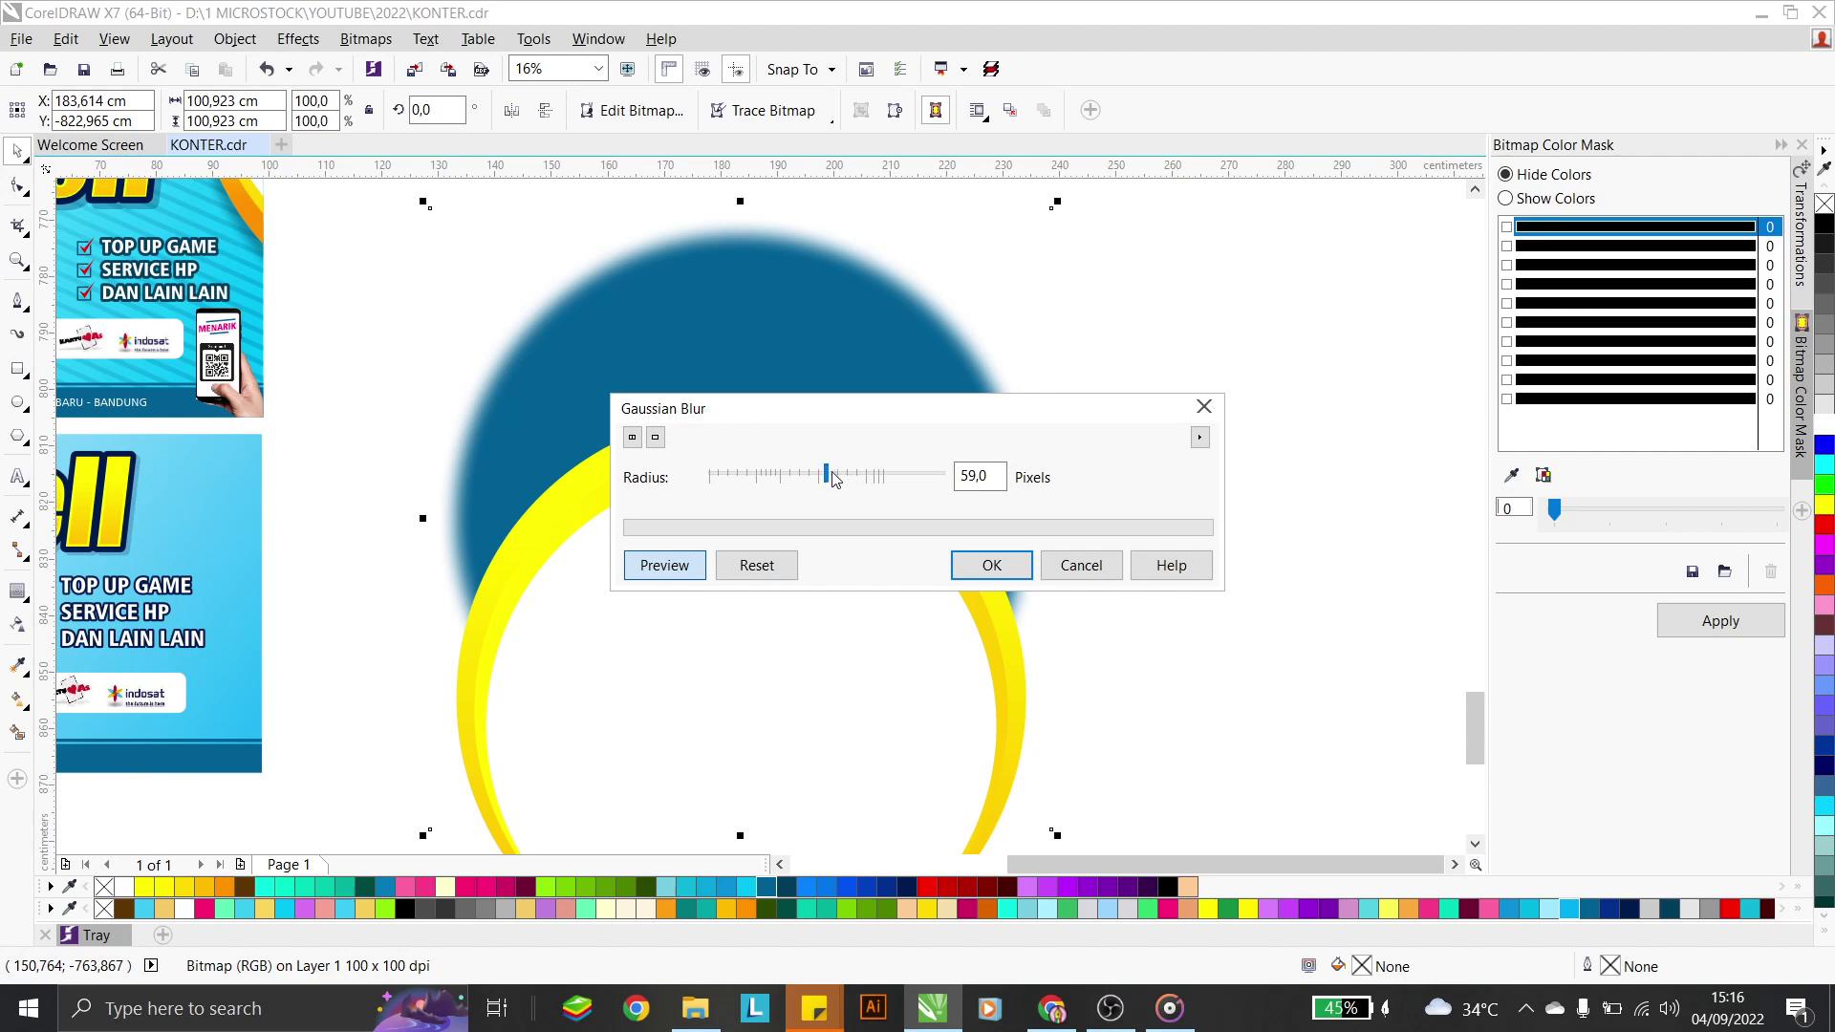
pyautogui.moveTo(831, 473); pyautogui.dragTo(837, 474)
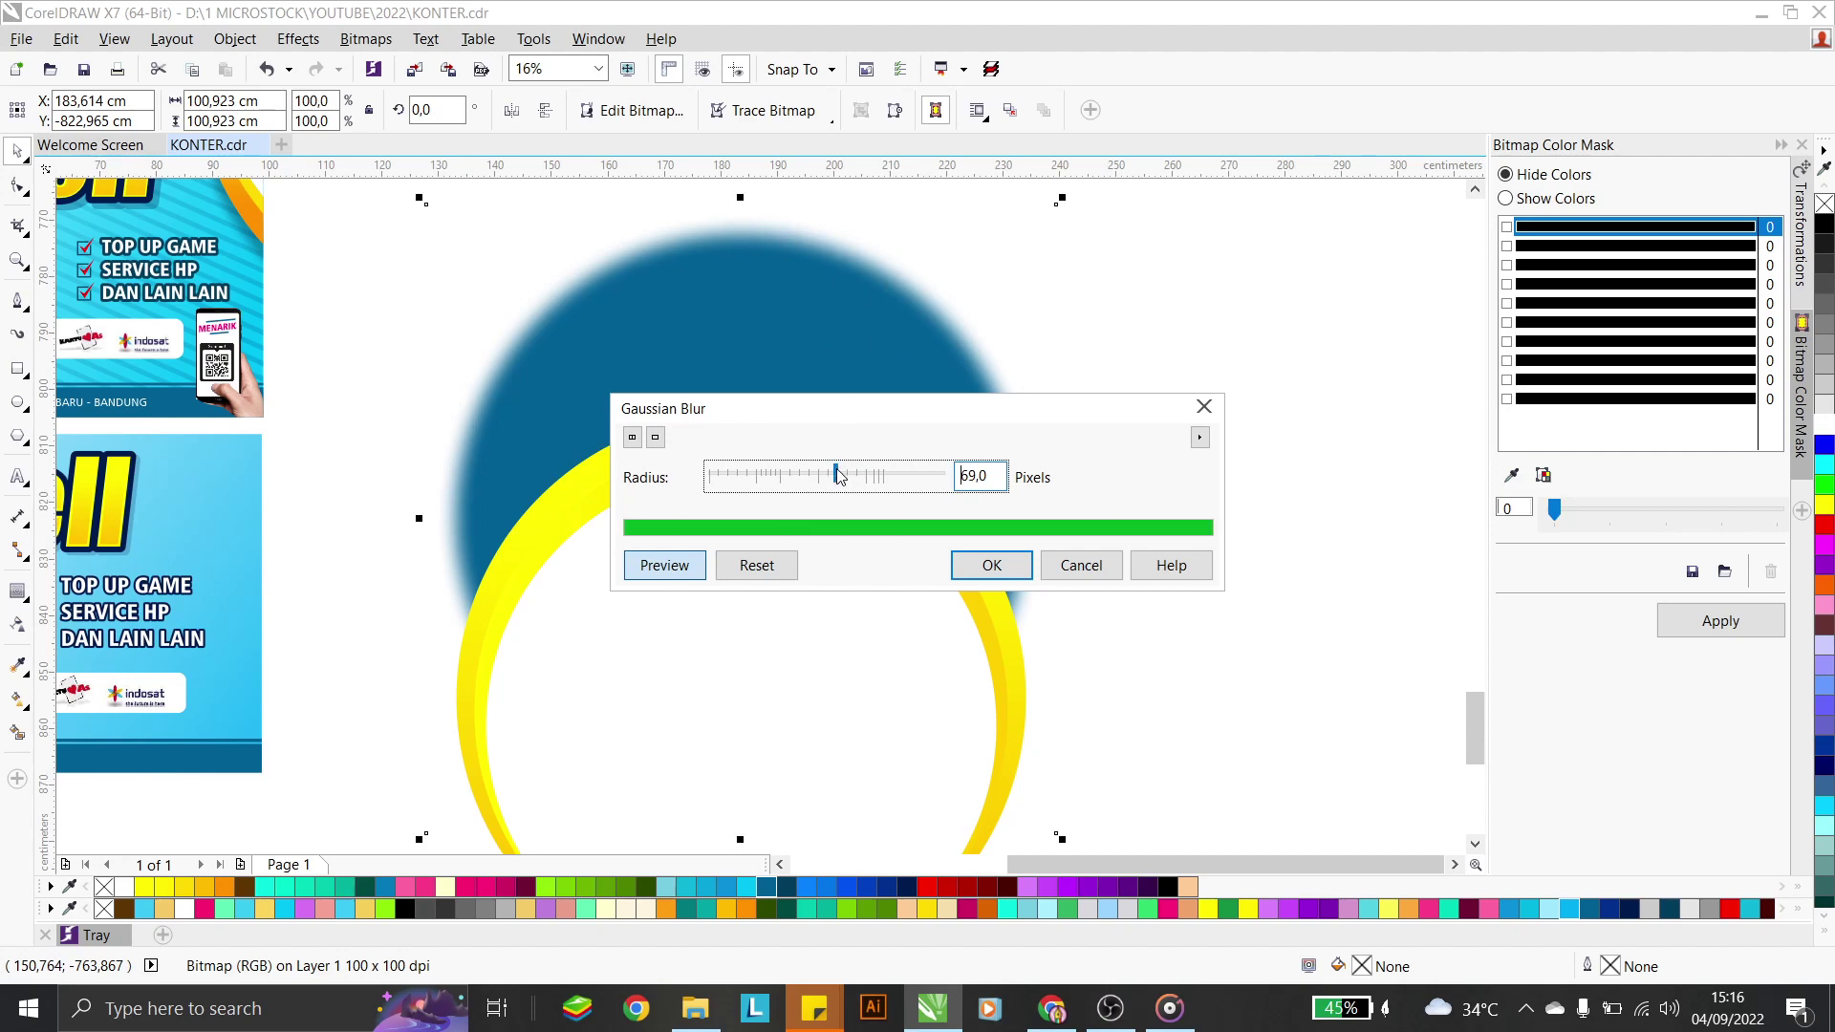
pyautogui.click(990, 565)
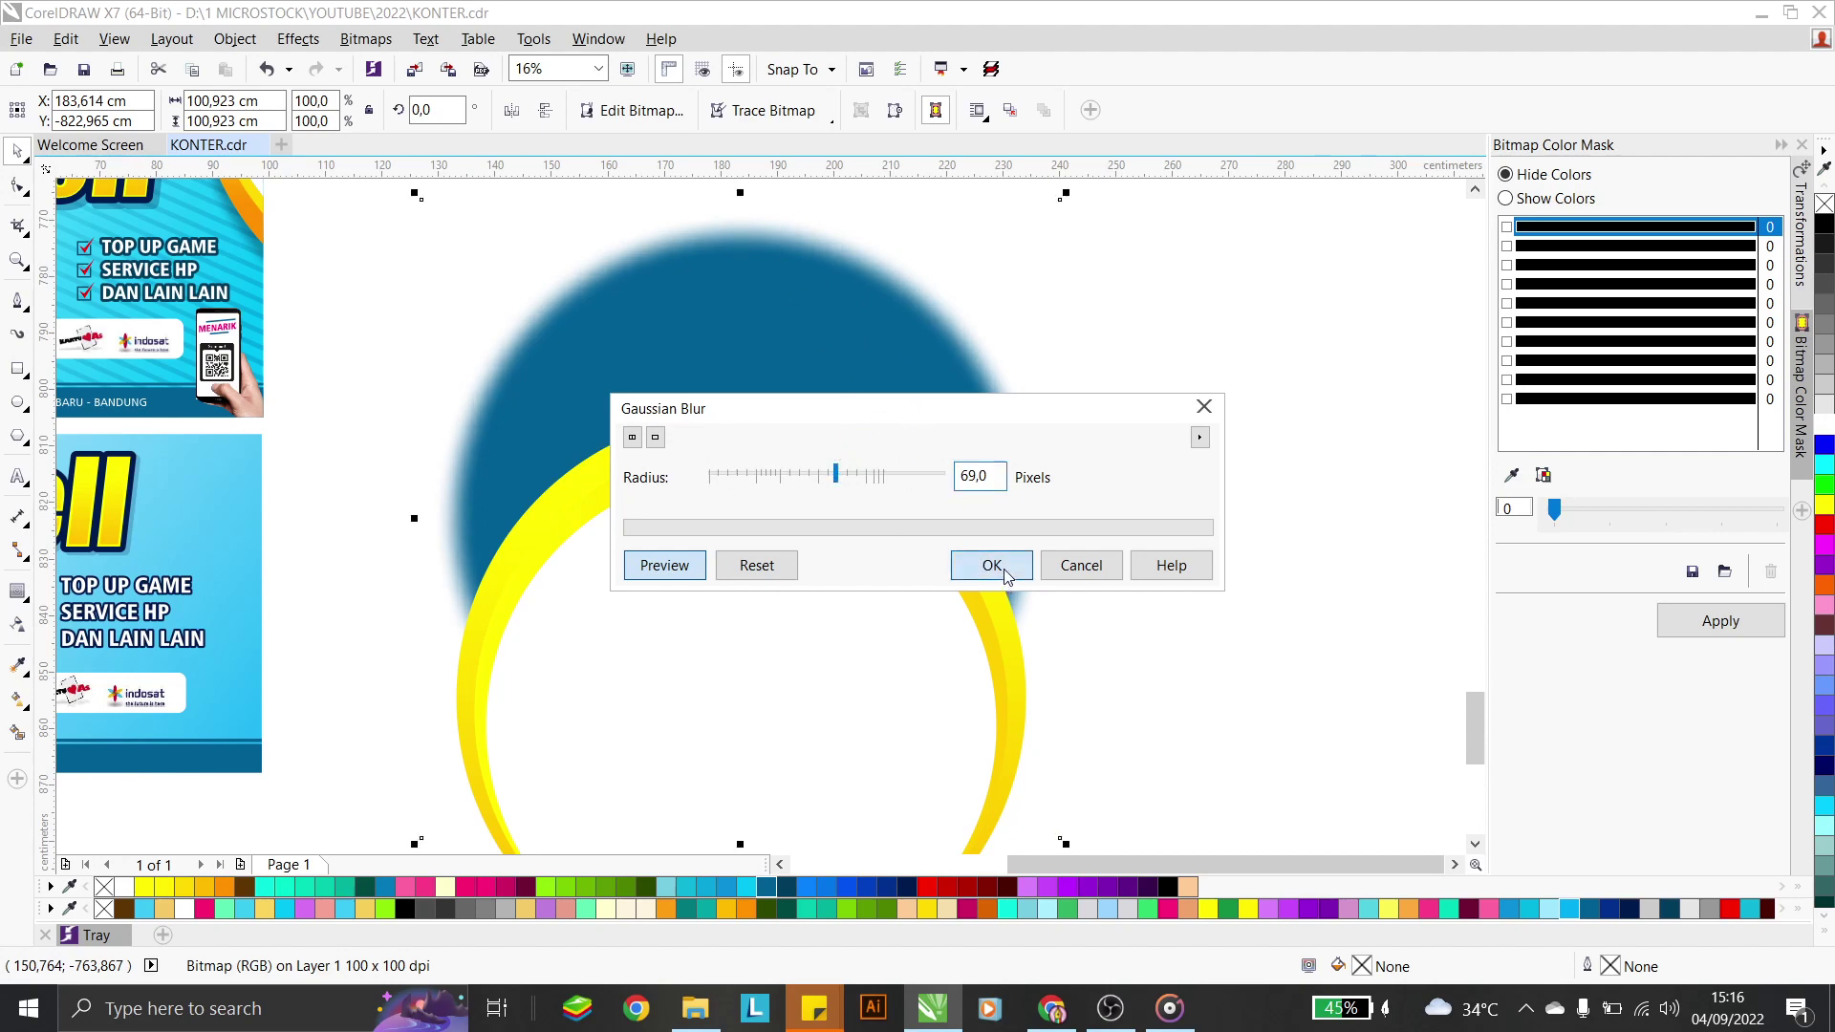
# Move the blurred blue circle down and slightly right so it forms a shadow behind the yellow ring
pyautogui.moveTo(931, 383); pyautogui.dragTo(932, 520)
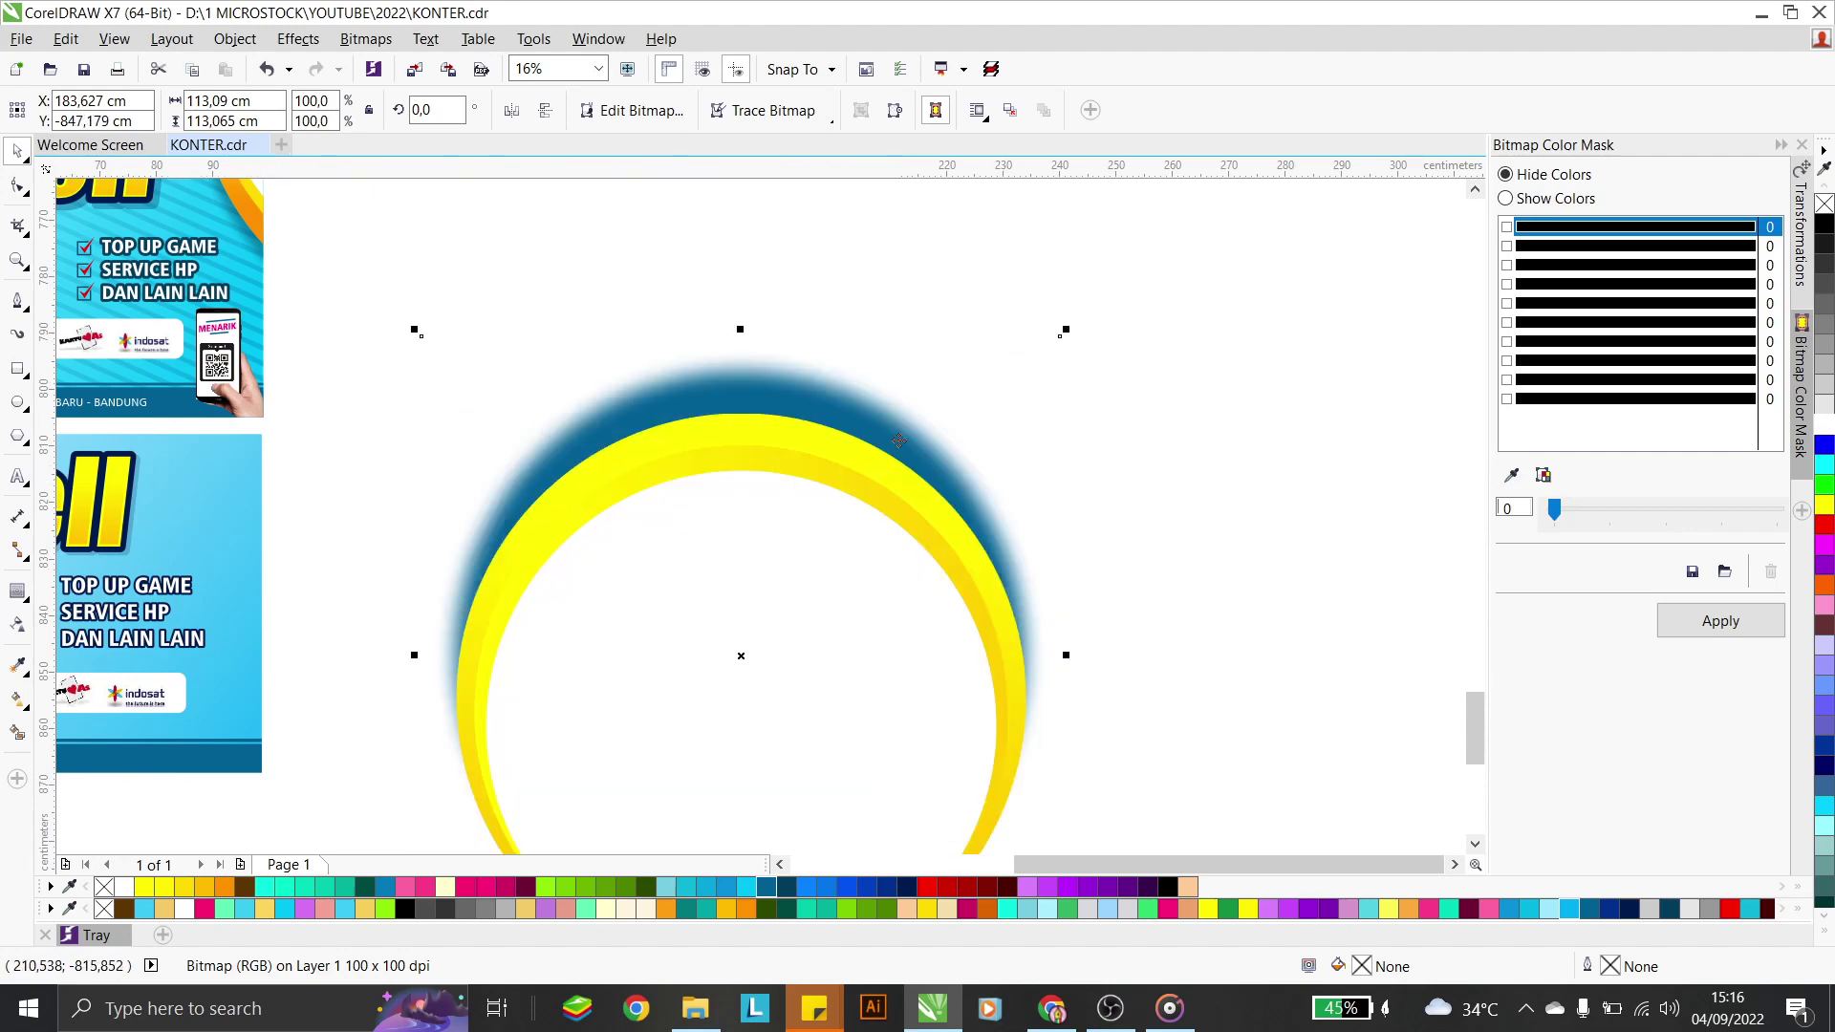
pyautogui.moveTo(906, 429); pyautogui.dragTo(918, 441)
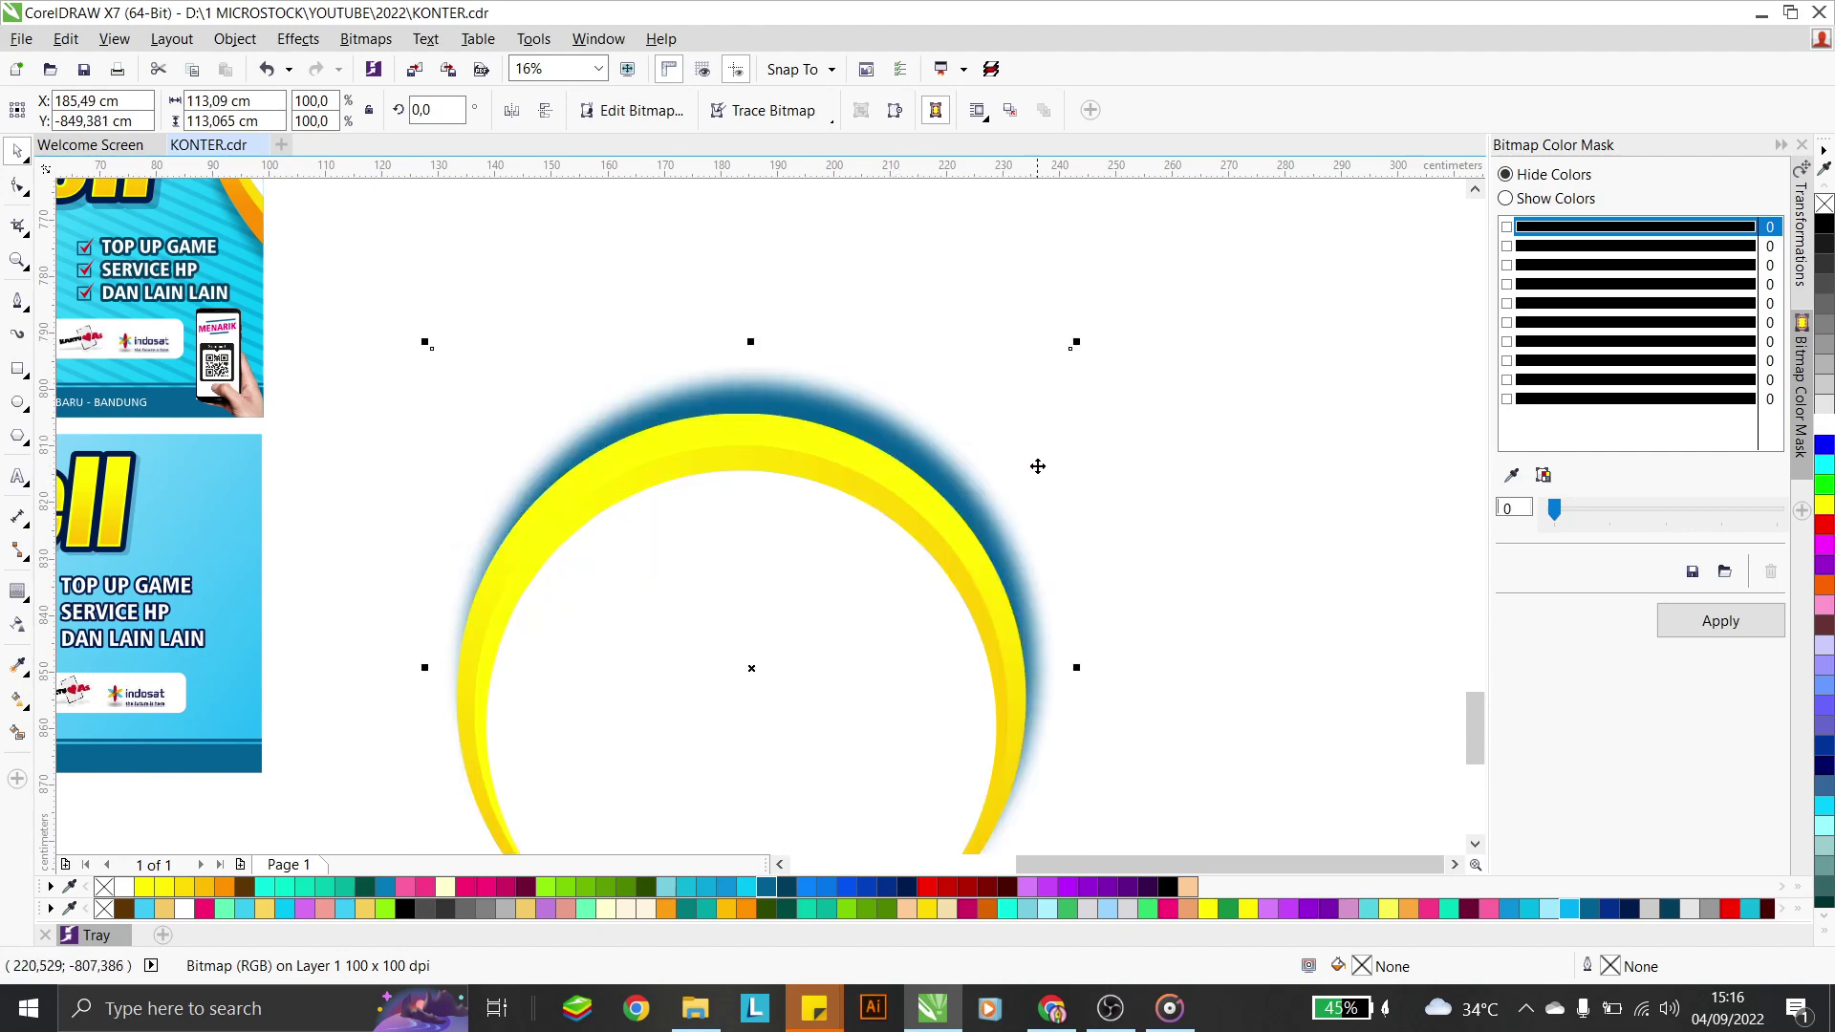
pyautogui.scroll(-1, 875, 460)
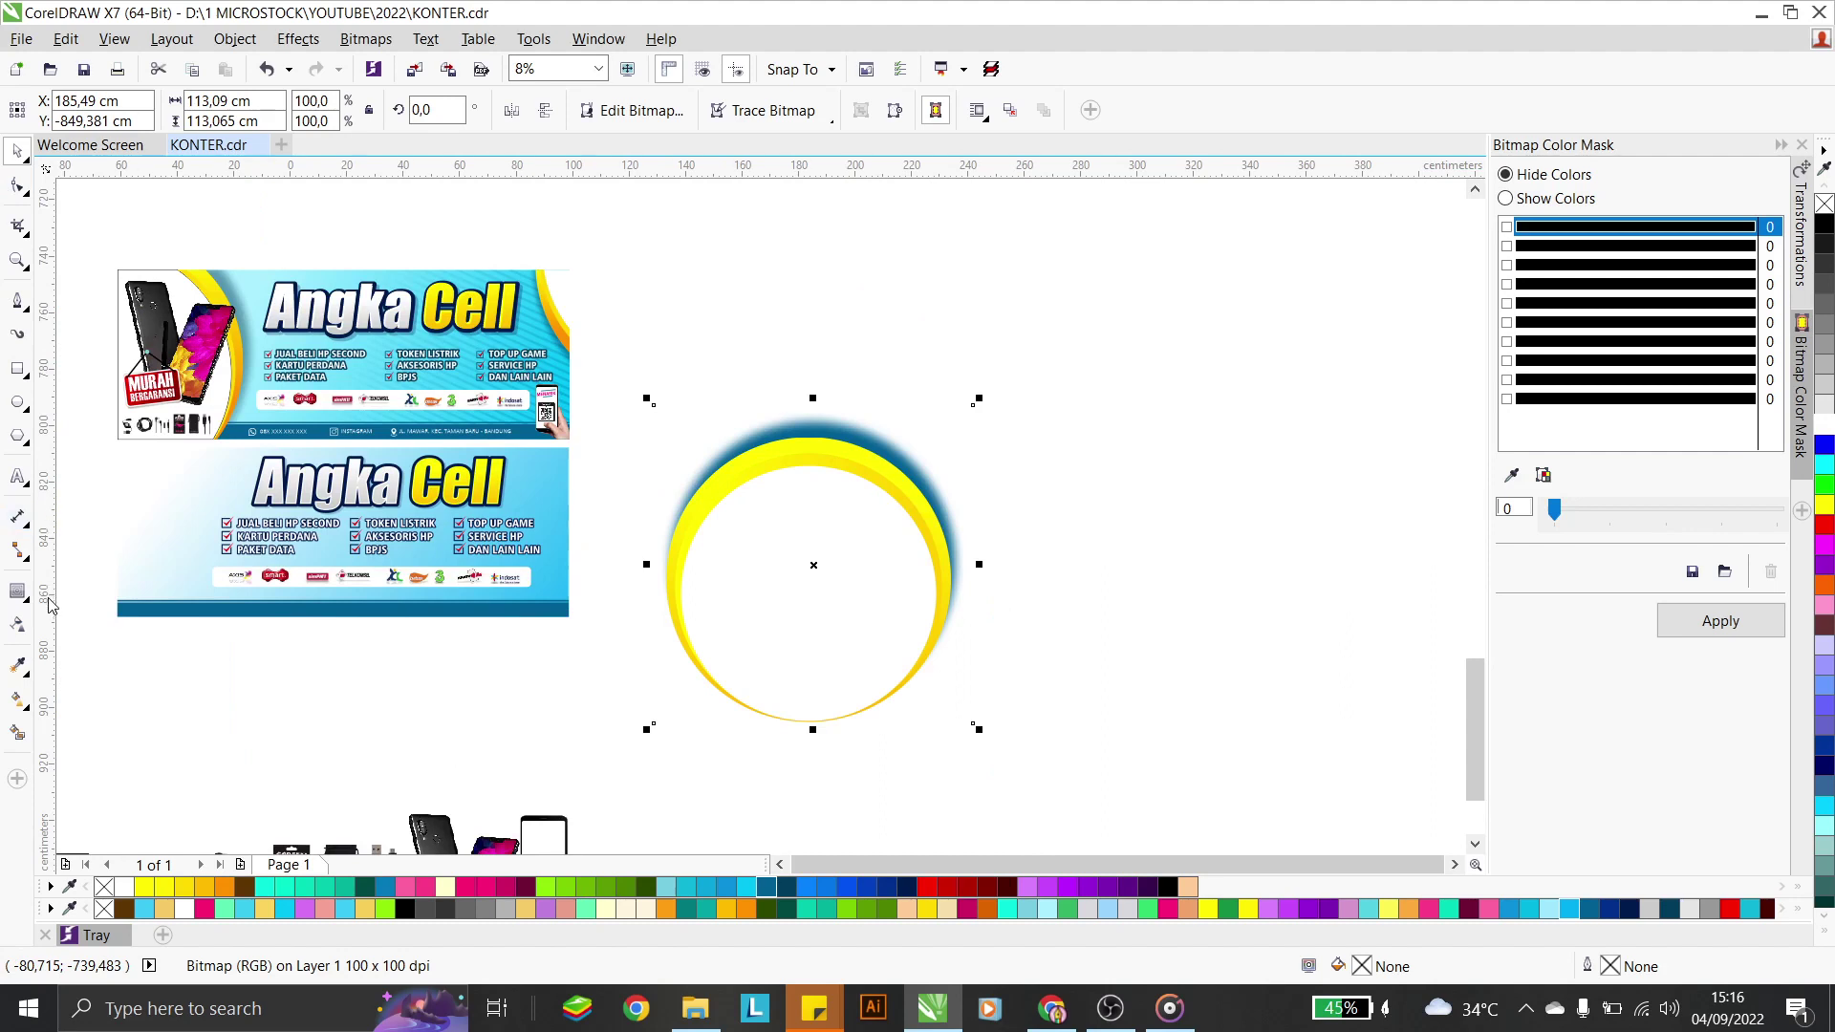
# Group the yellow ring shapes, the white circle and the blurred blue shadow into one object
pyautogui.click(1118, 670)
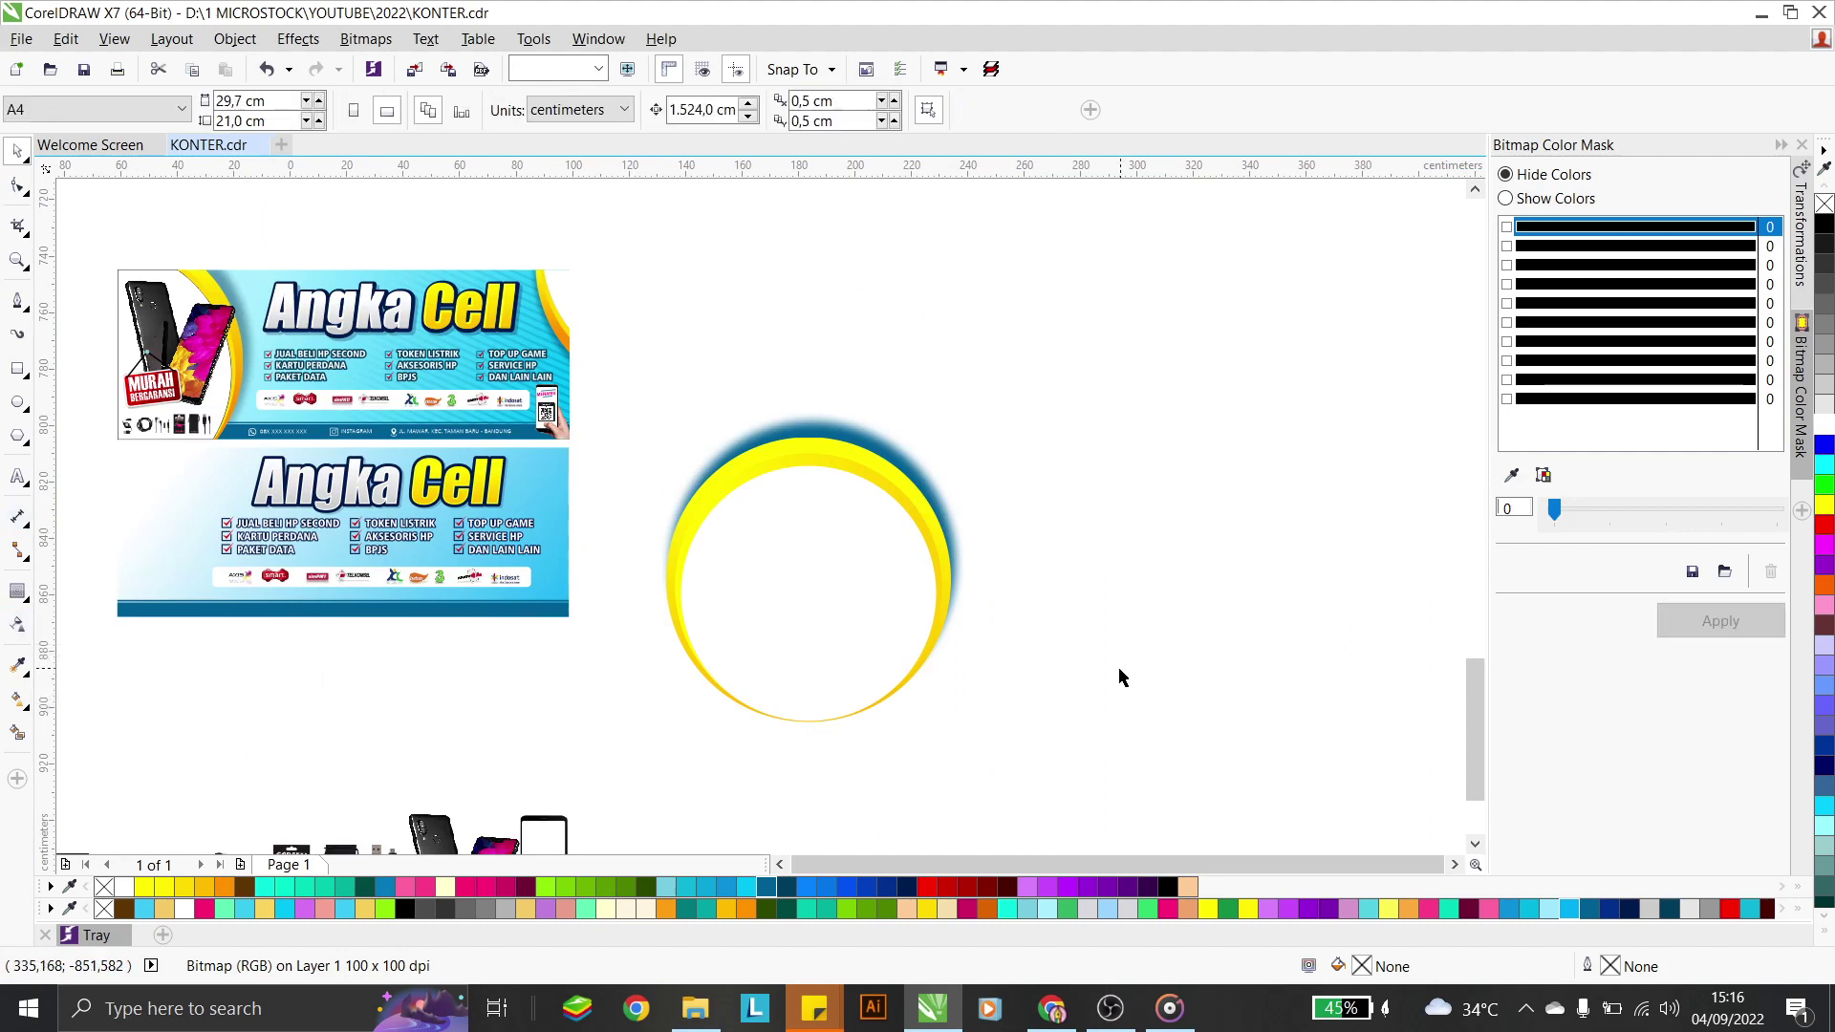
pyautogui.moveTo(1098, 764); pyautogui.dragTo(559, 222)
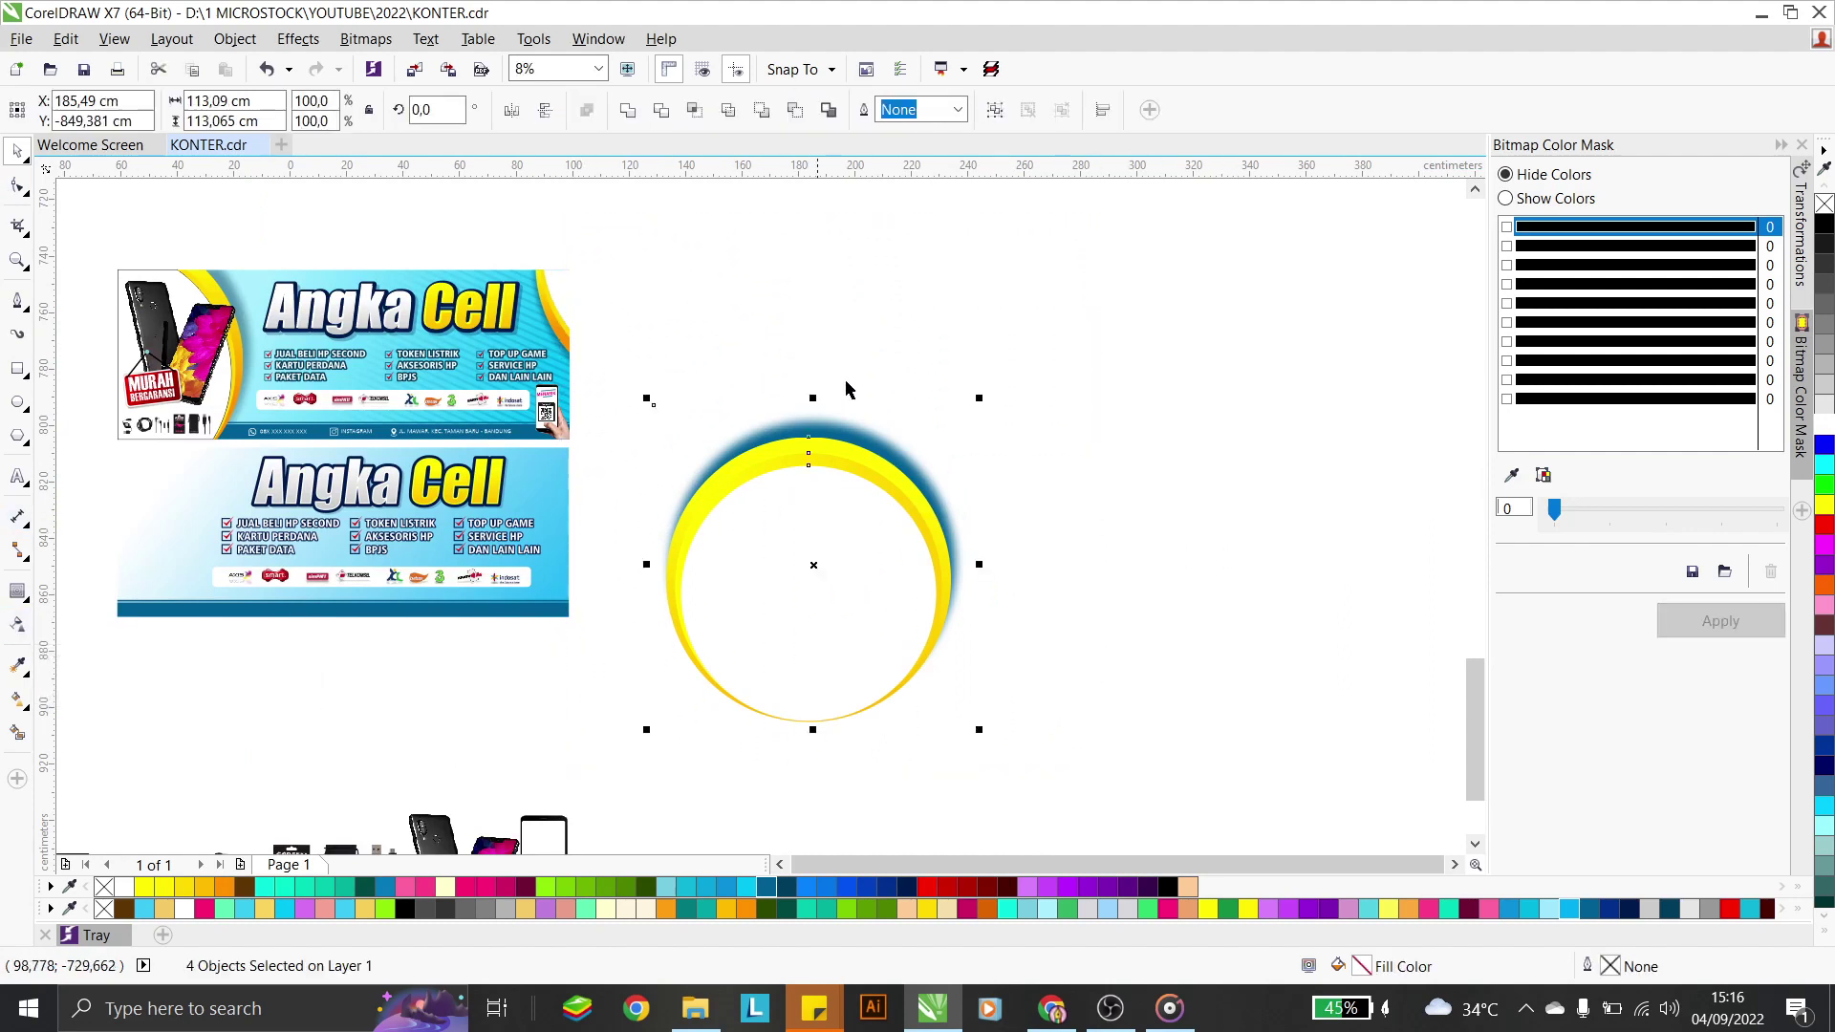
pyautogui.hotkey('ctrl', 'g')
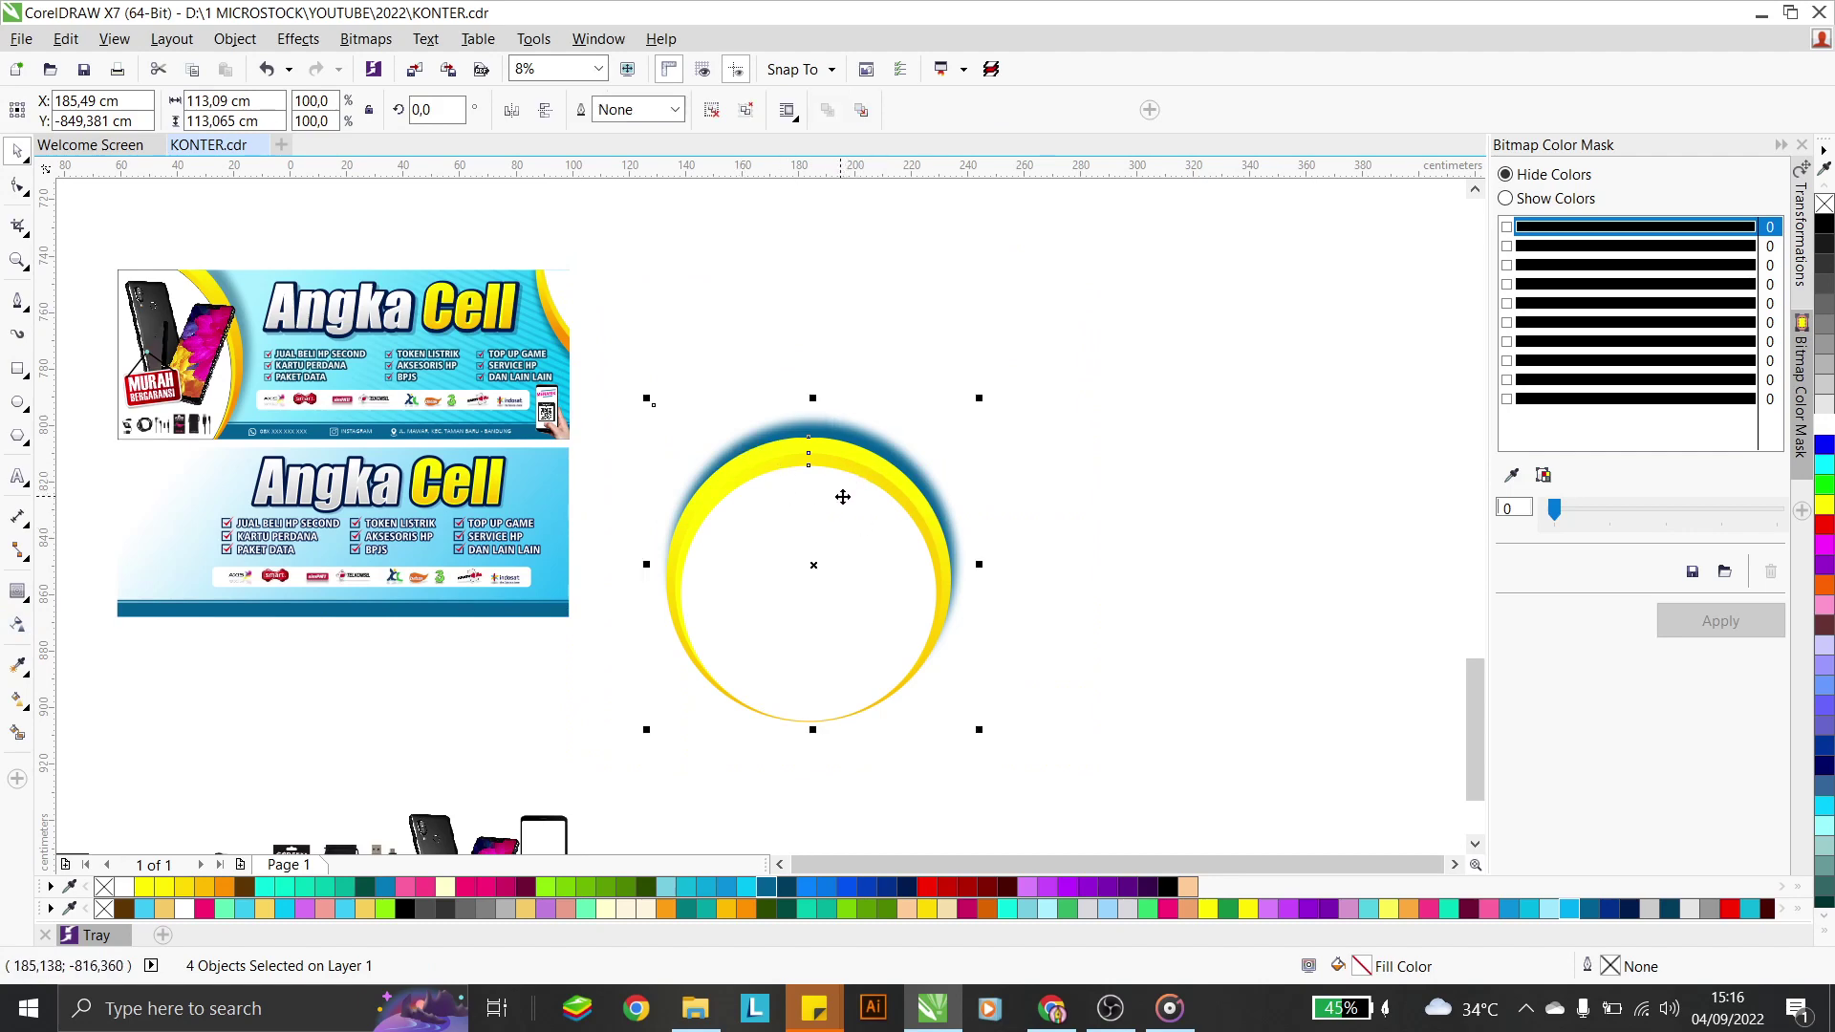
# Move the ring group over the left end of the lower Angka Cell banner
pyautogui.moveTo(817, 412); pyautogui.dragTo(30, 416)
pyautogui.scroll(-1, 888, 438)
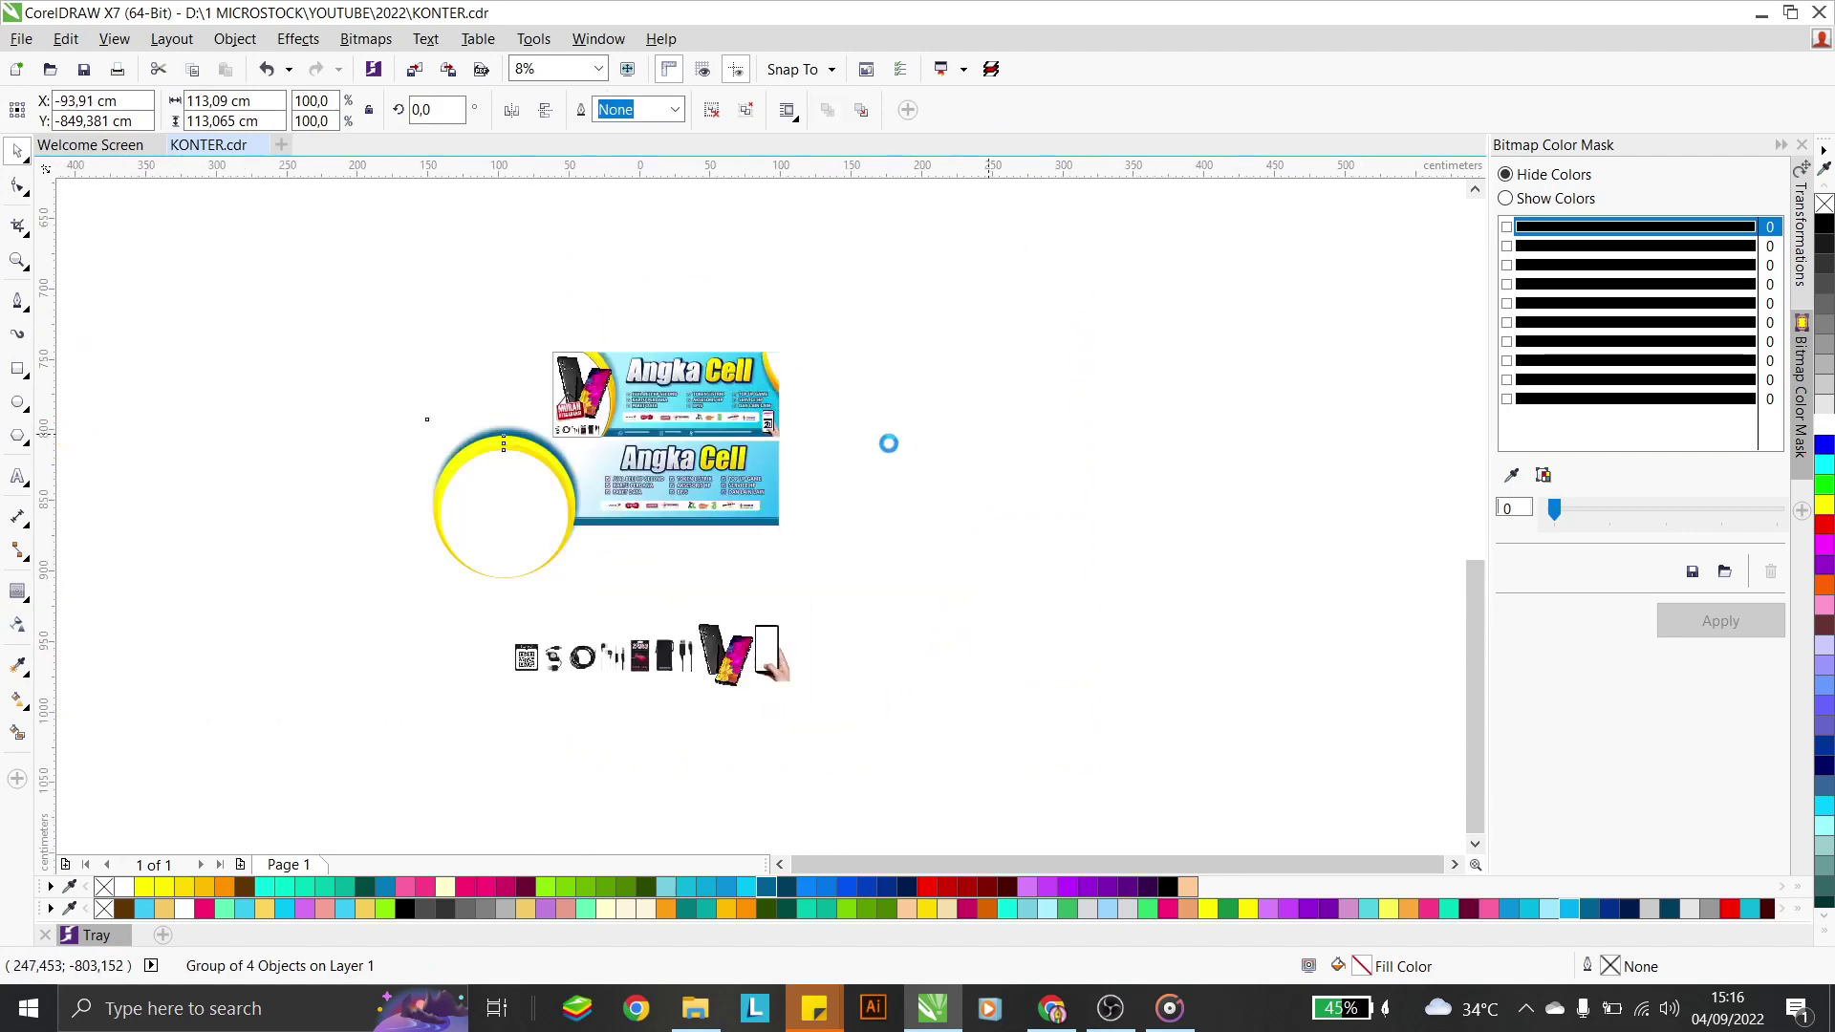
pyautogui.scroll(2, 530, 451)
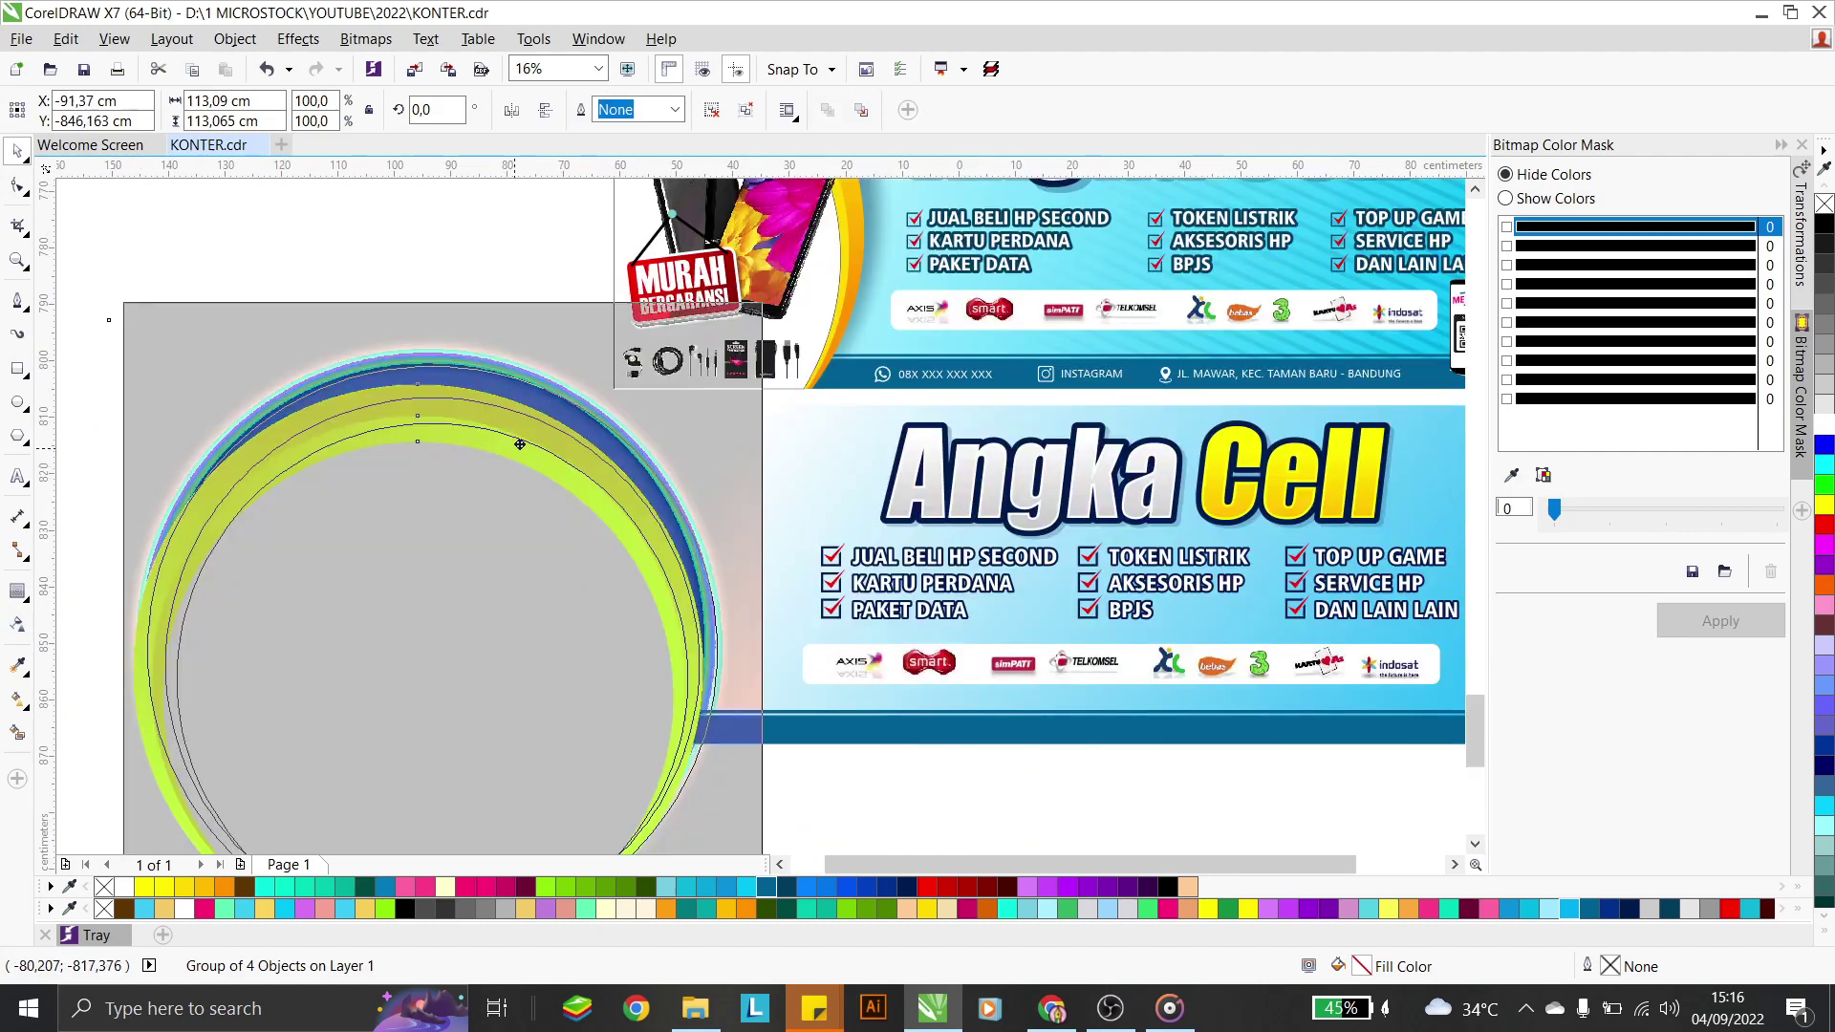
pyautogui.moveTo(536, 418); pyautogui.dragTo(527, 401)
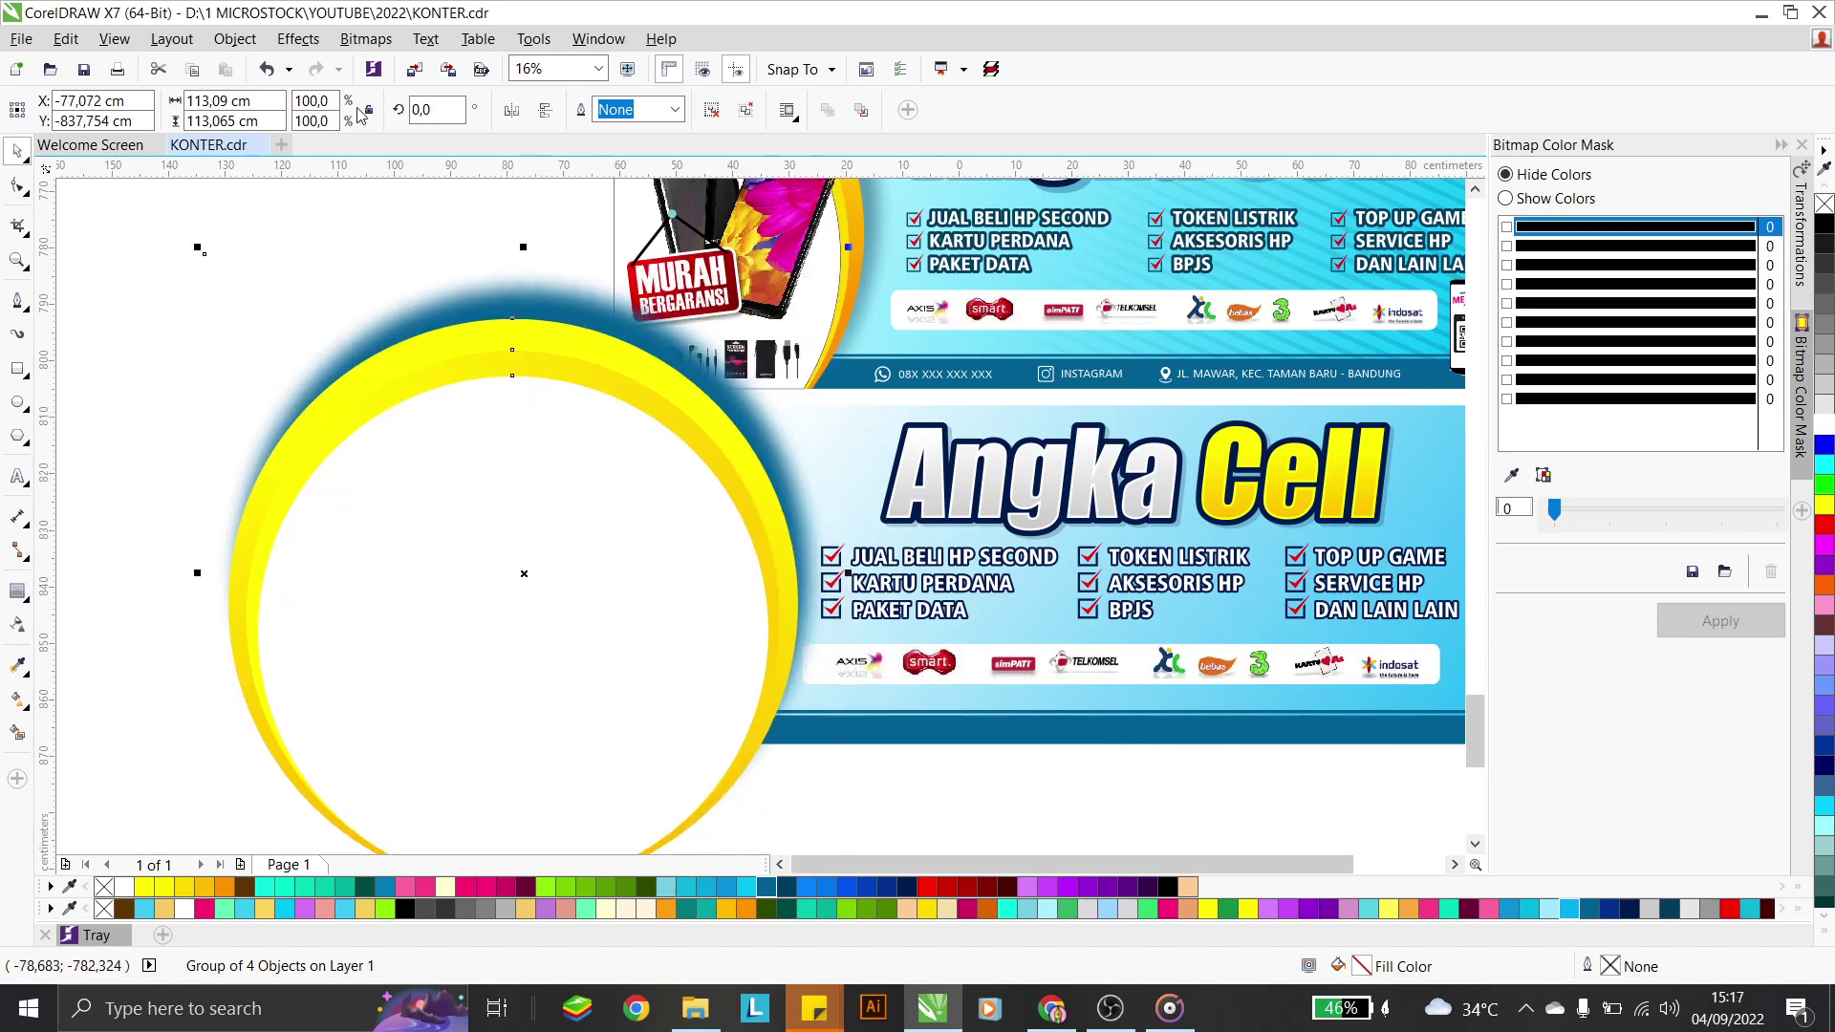
# PowerClip the ring group inside the lower Angka Cell banner's background rectangle
pyautogui.click(298, 38)
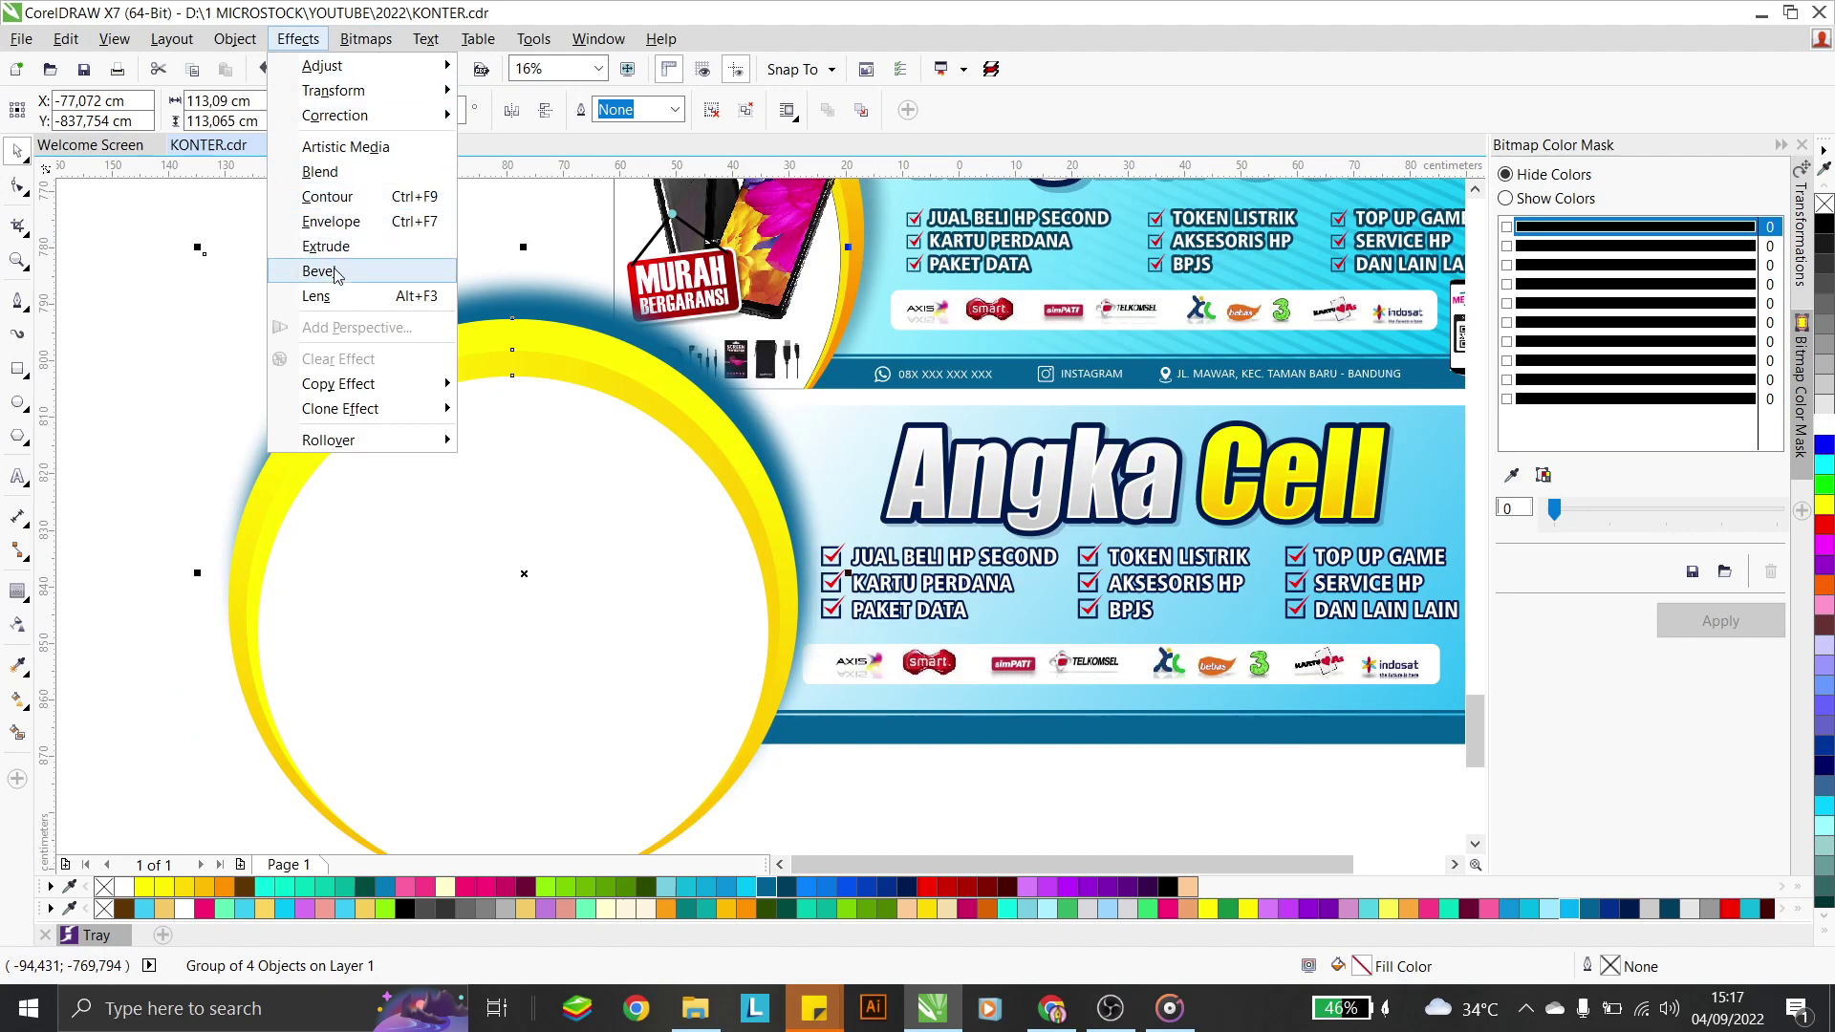
pyautogui.click(298, 38)
pyautogui.click(235, 38)
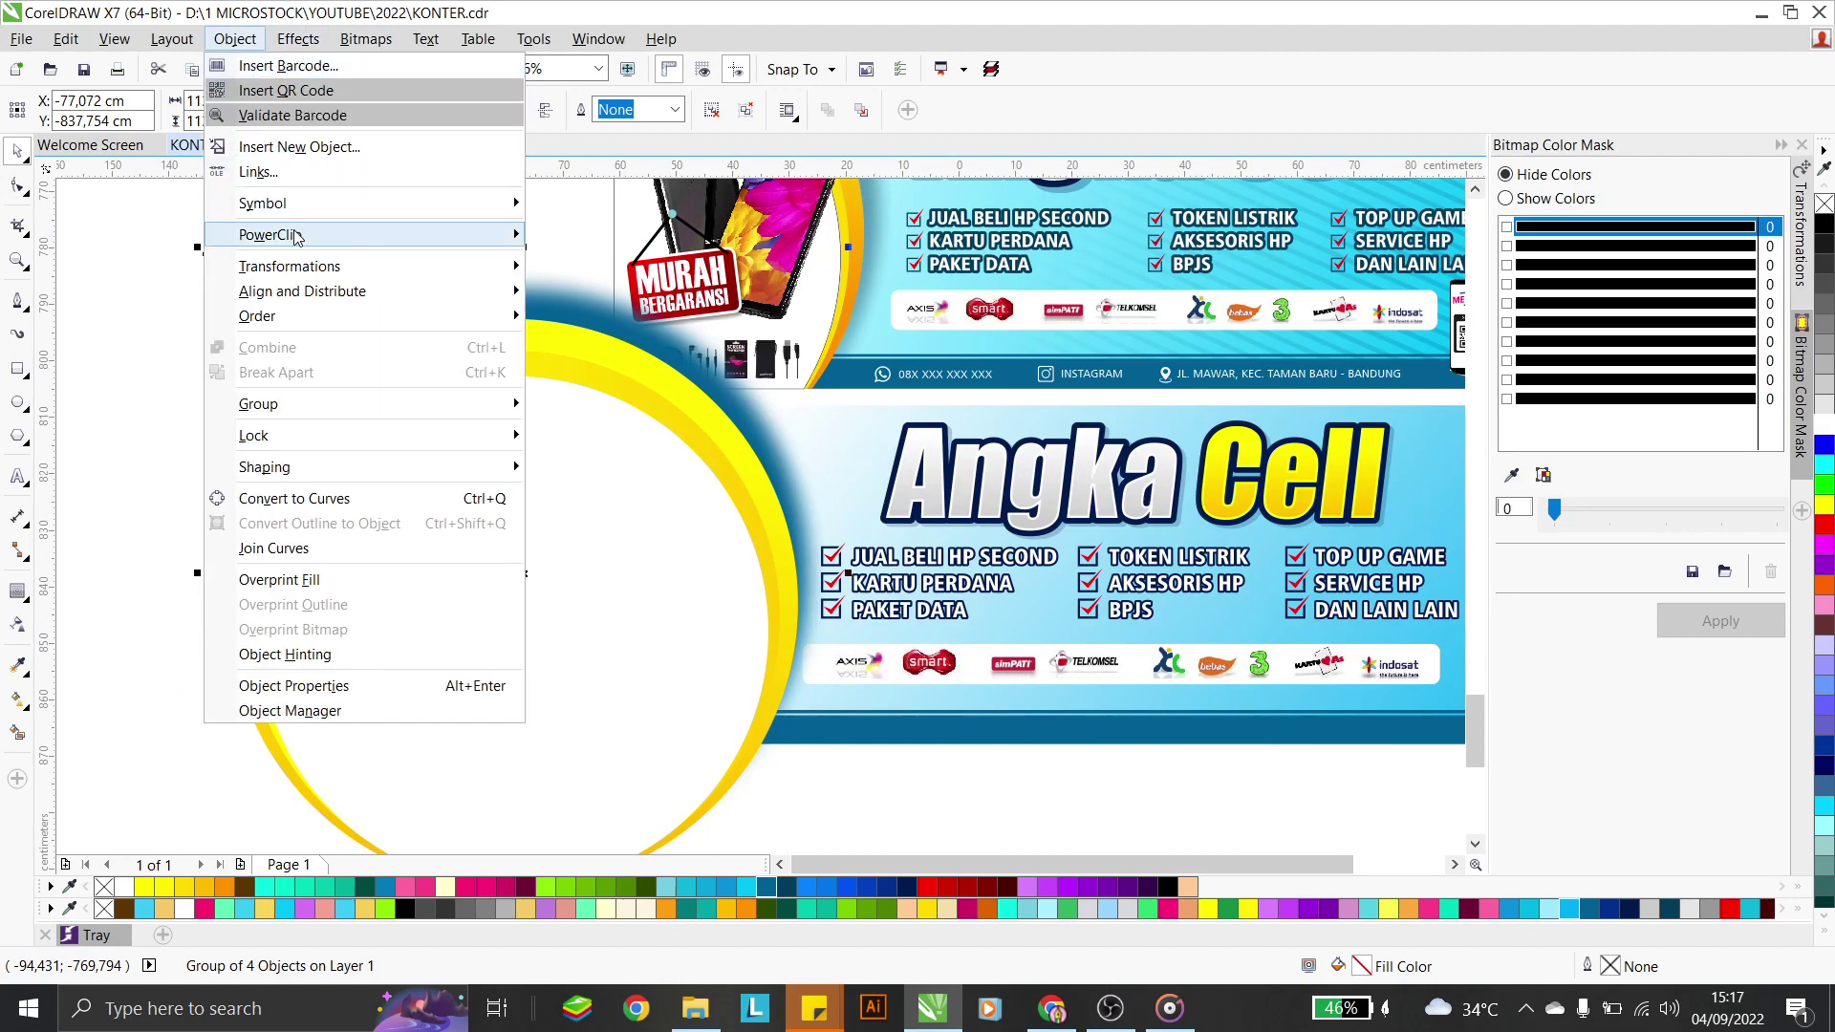
pyautogui.moveTo(296, 235)
pyautogui.click(622, 242)
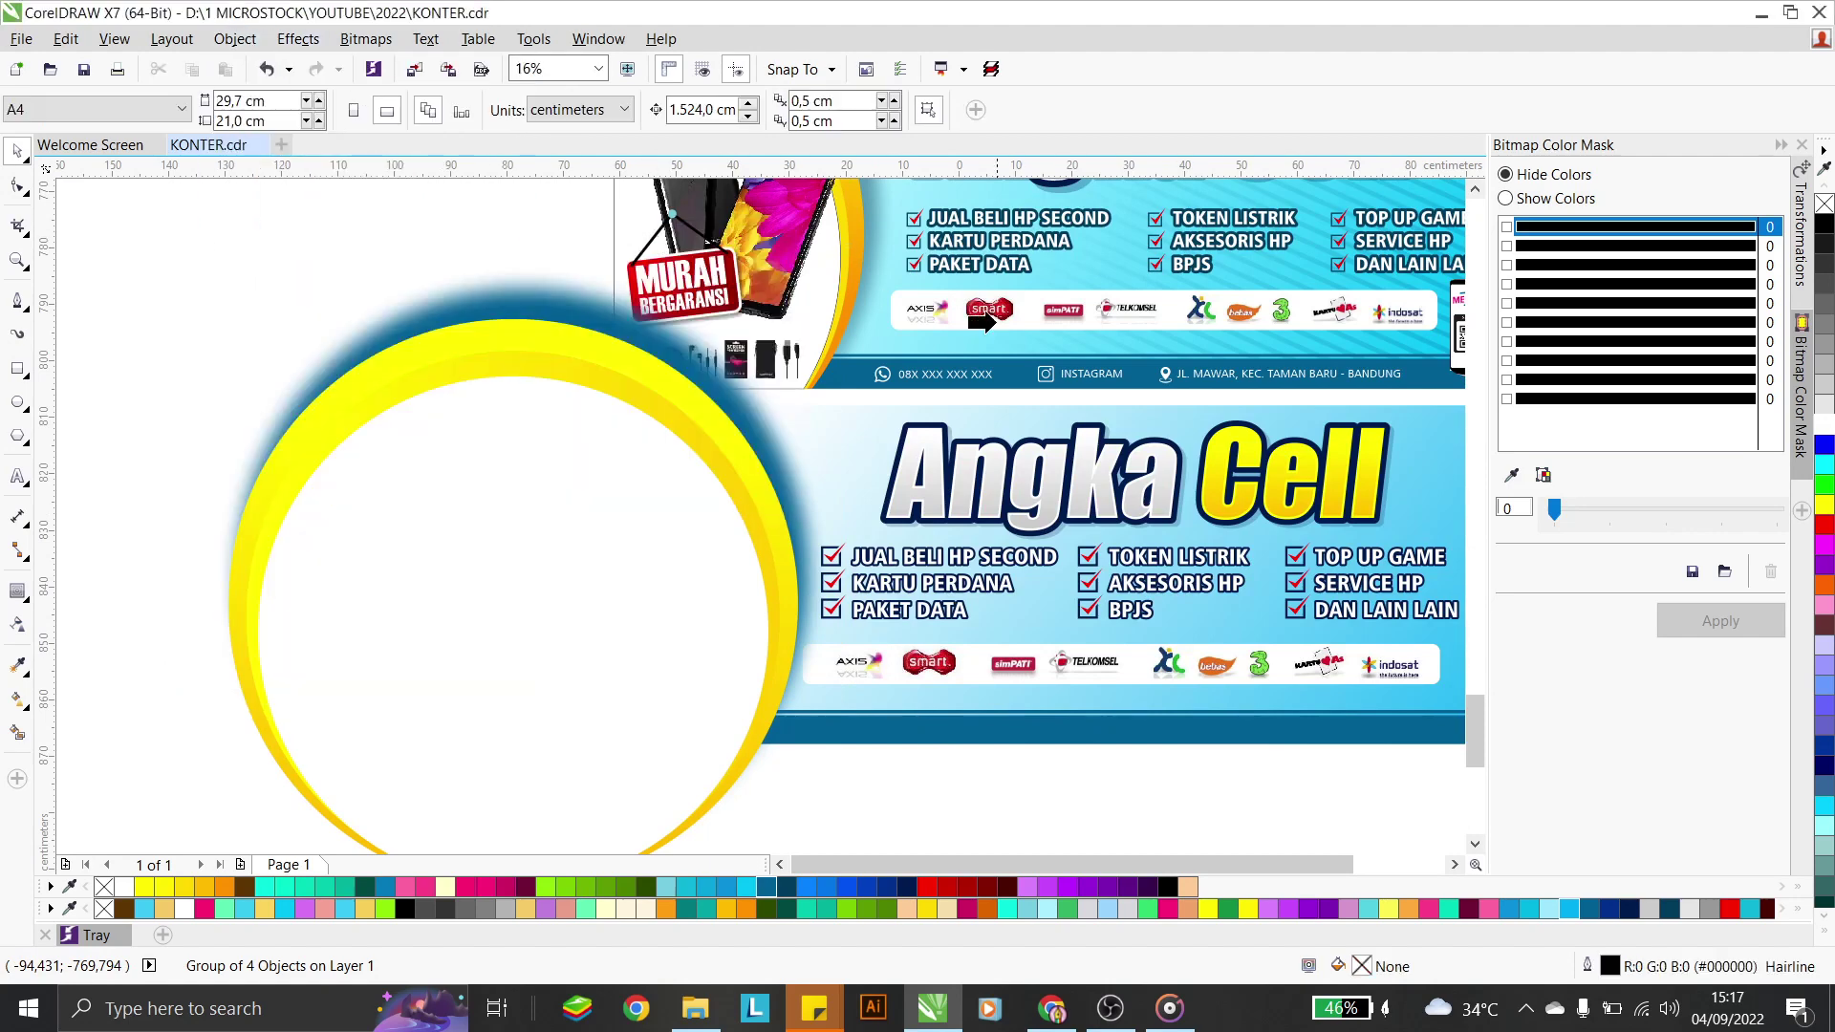
pyautogui.click(1451, 482)
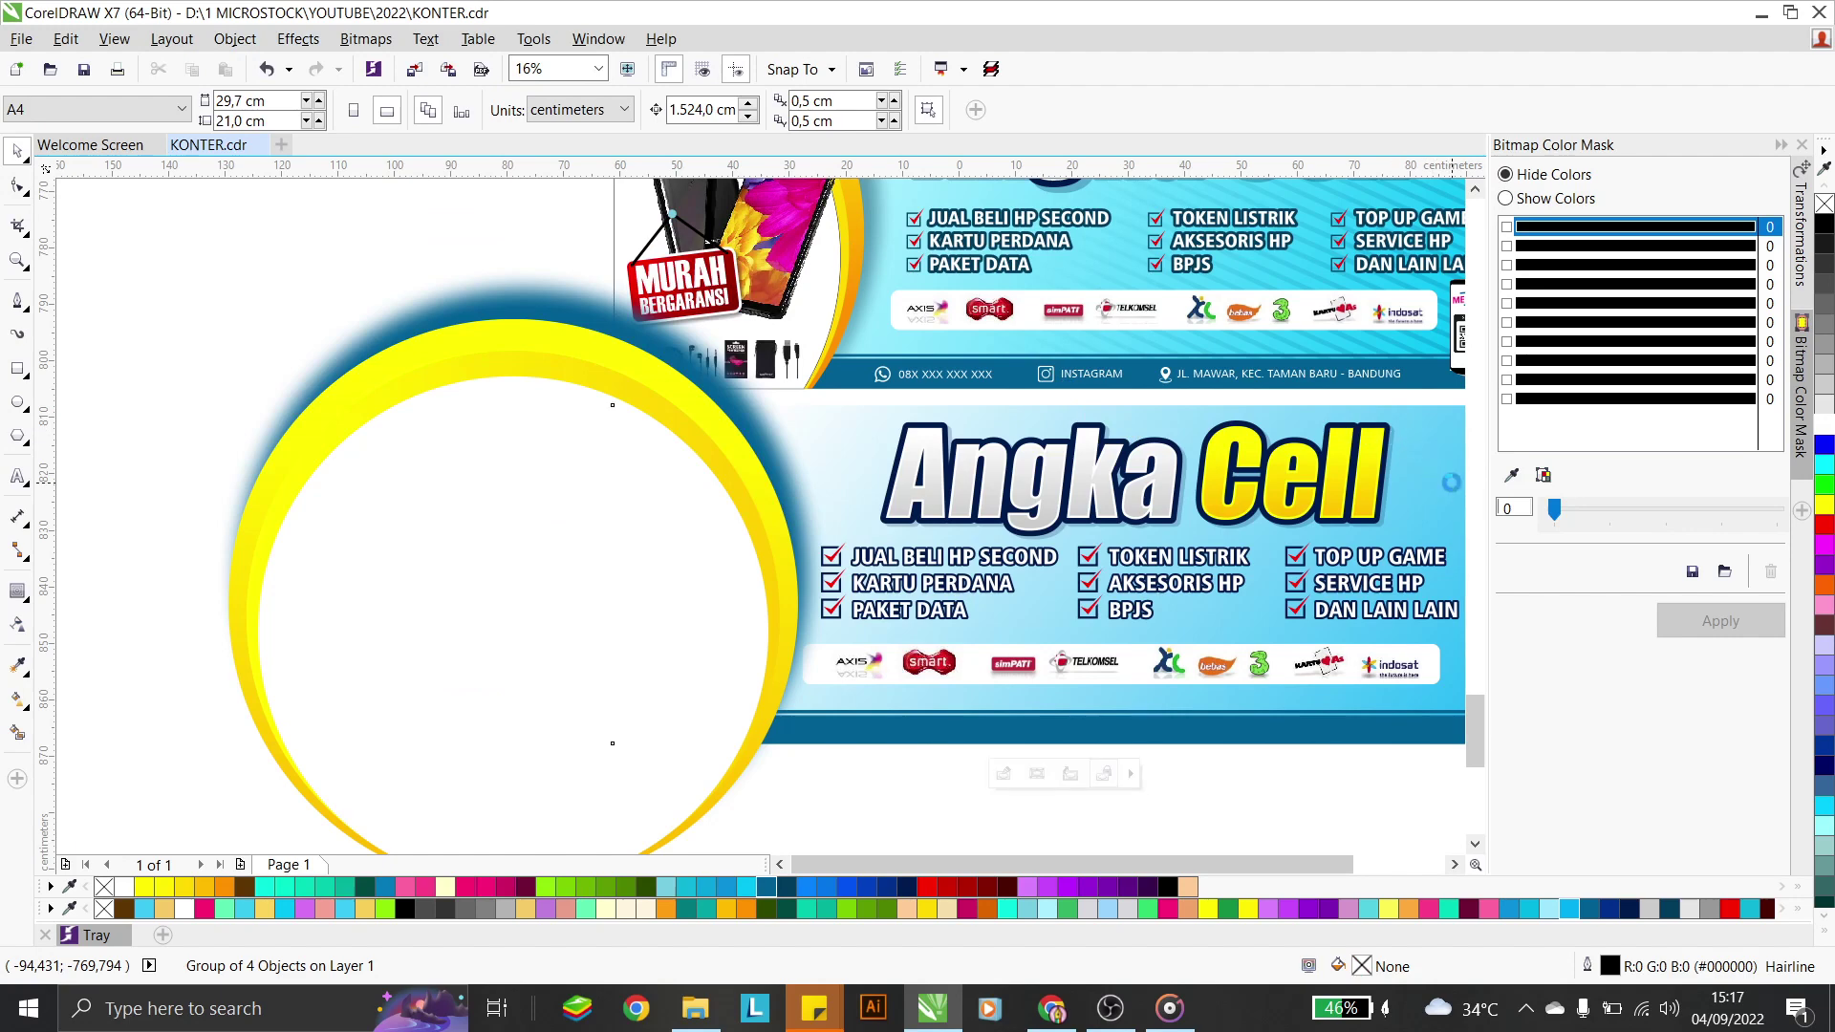
pyautogui.click(532, 457)
pyautogui.click(618, 485)
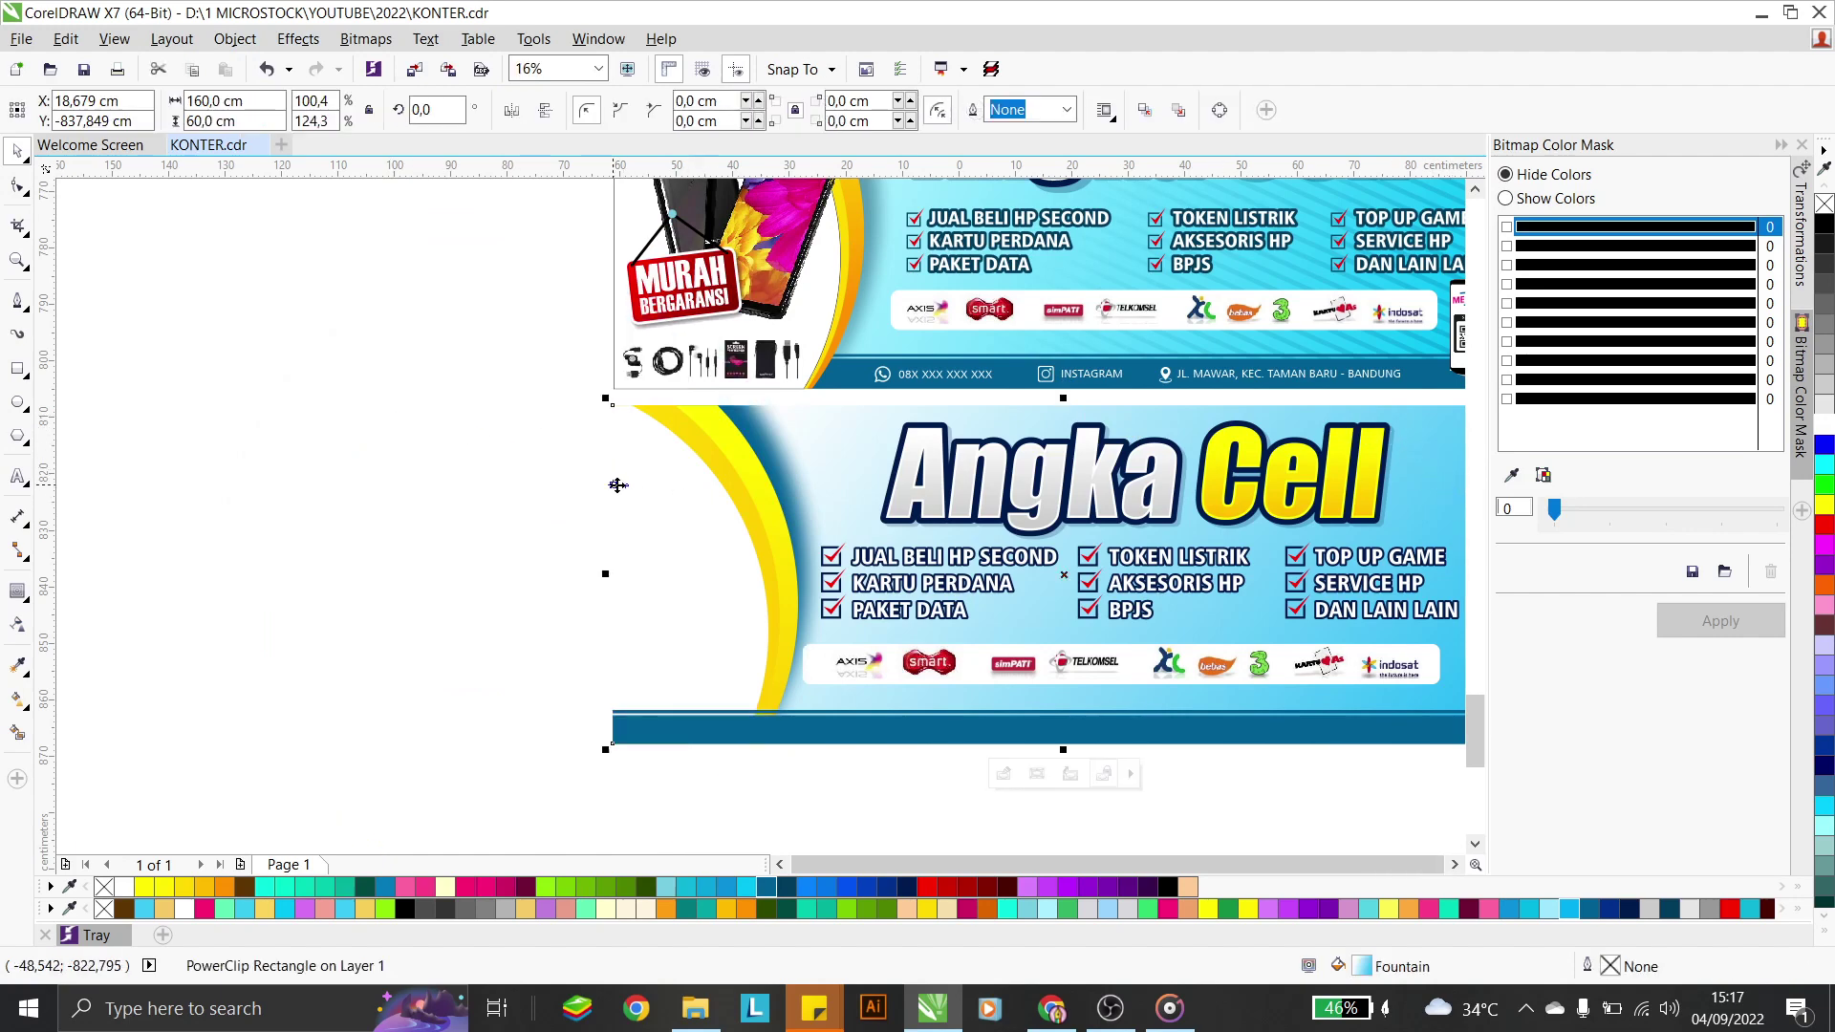
# Edit the lower banner's PowerClip contents, shifting the ring group up and to the right, and ungroup it
pyautogui.doubleClick(727, 489)
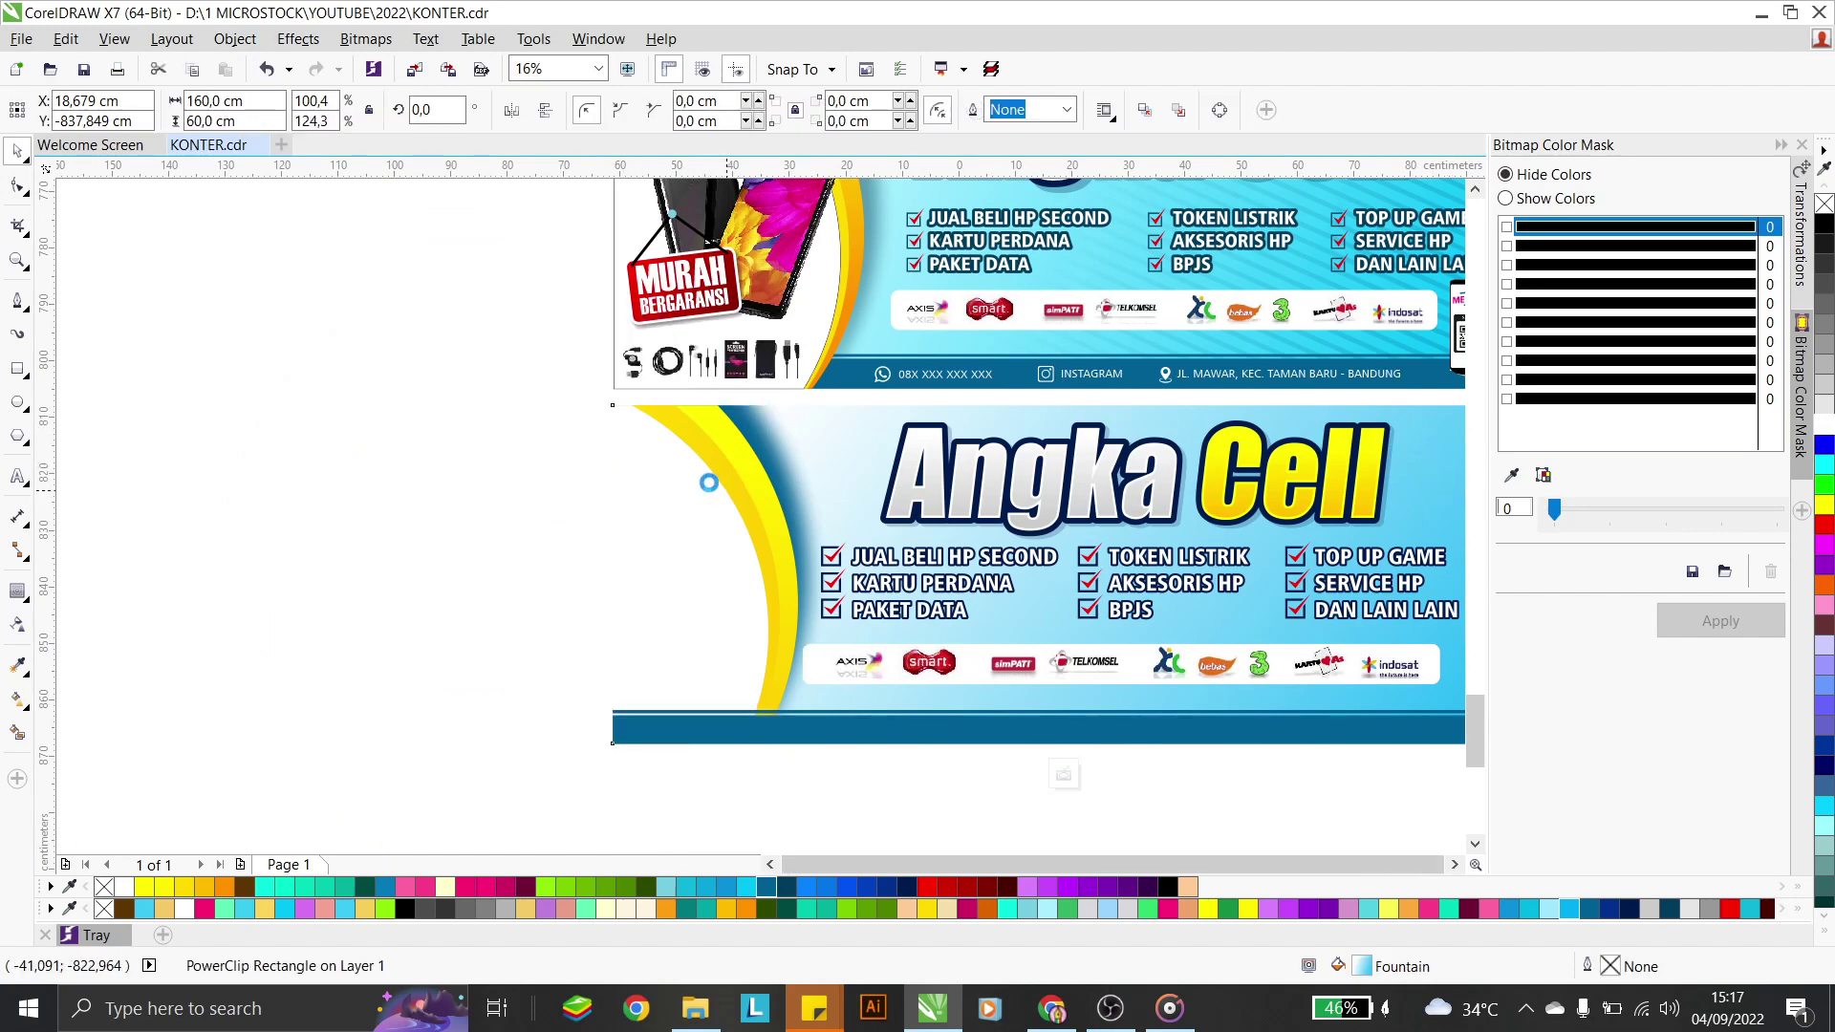
pyautogui.moveTo(709, 473); pyautogui.dragTo(730, 360)
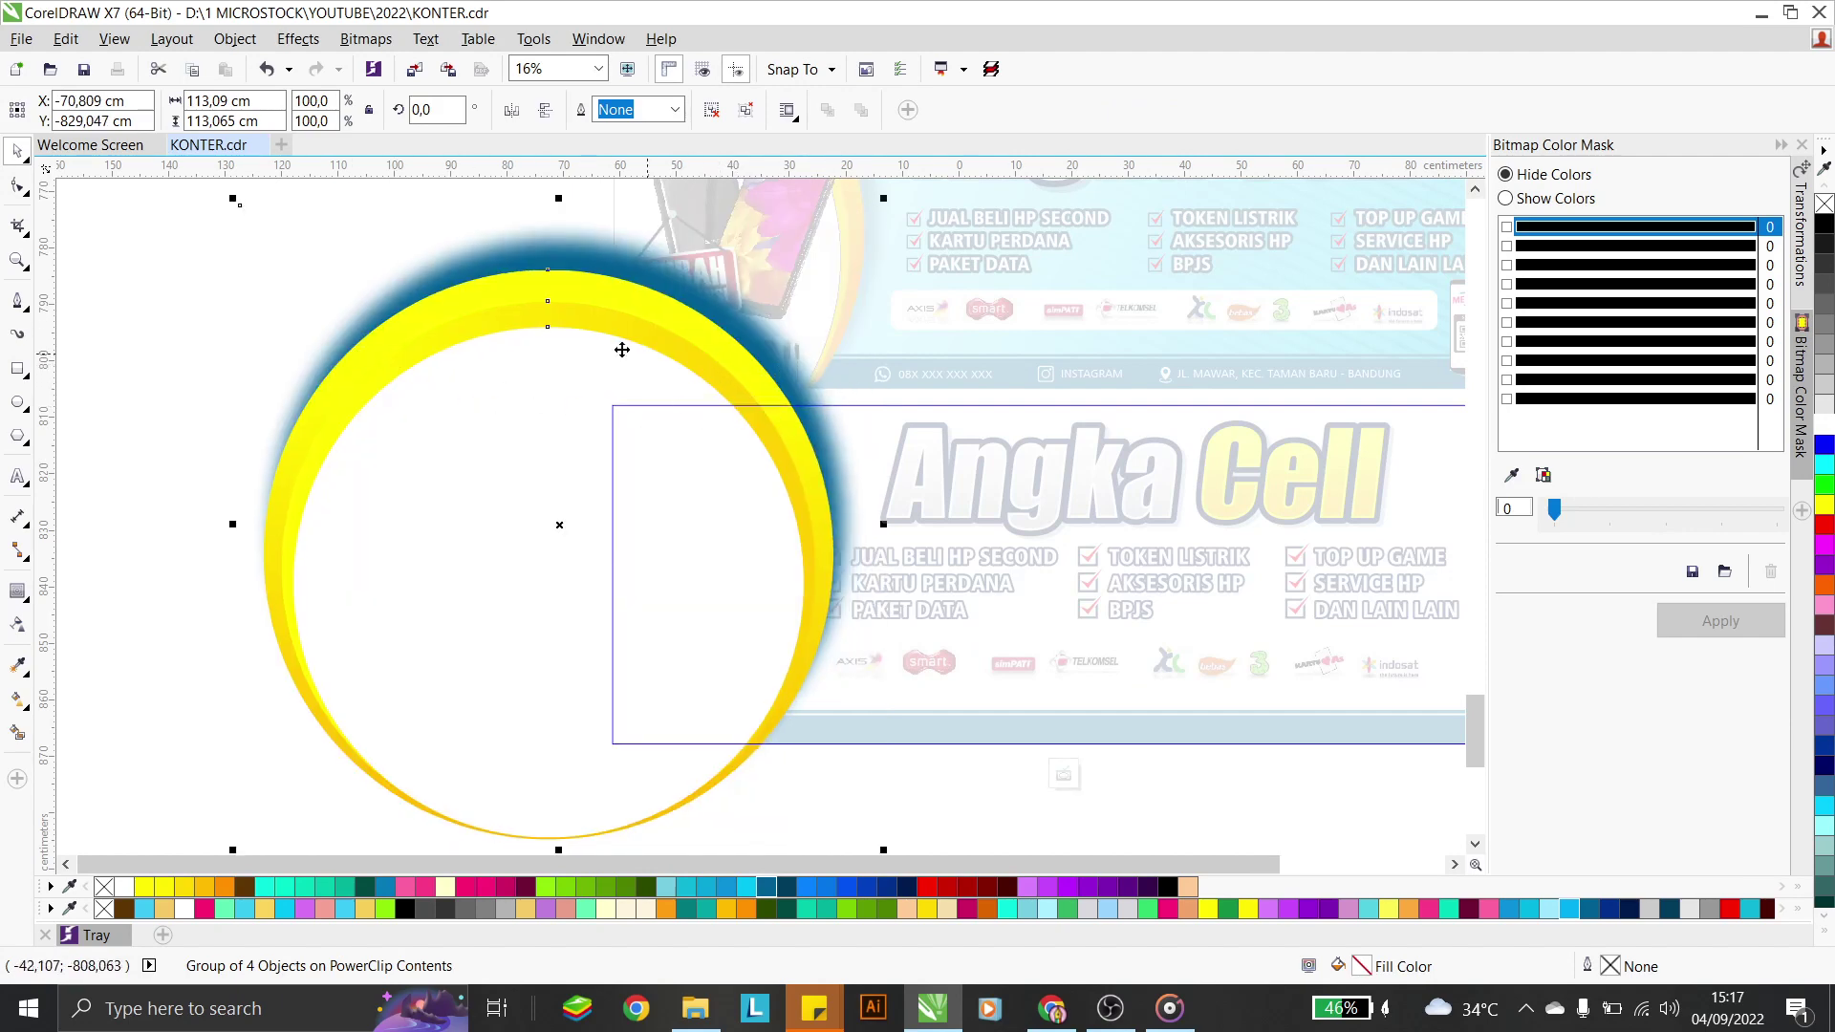
pyautogui.hotkey('ctrl', 'u')
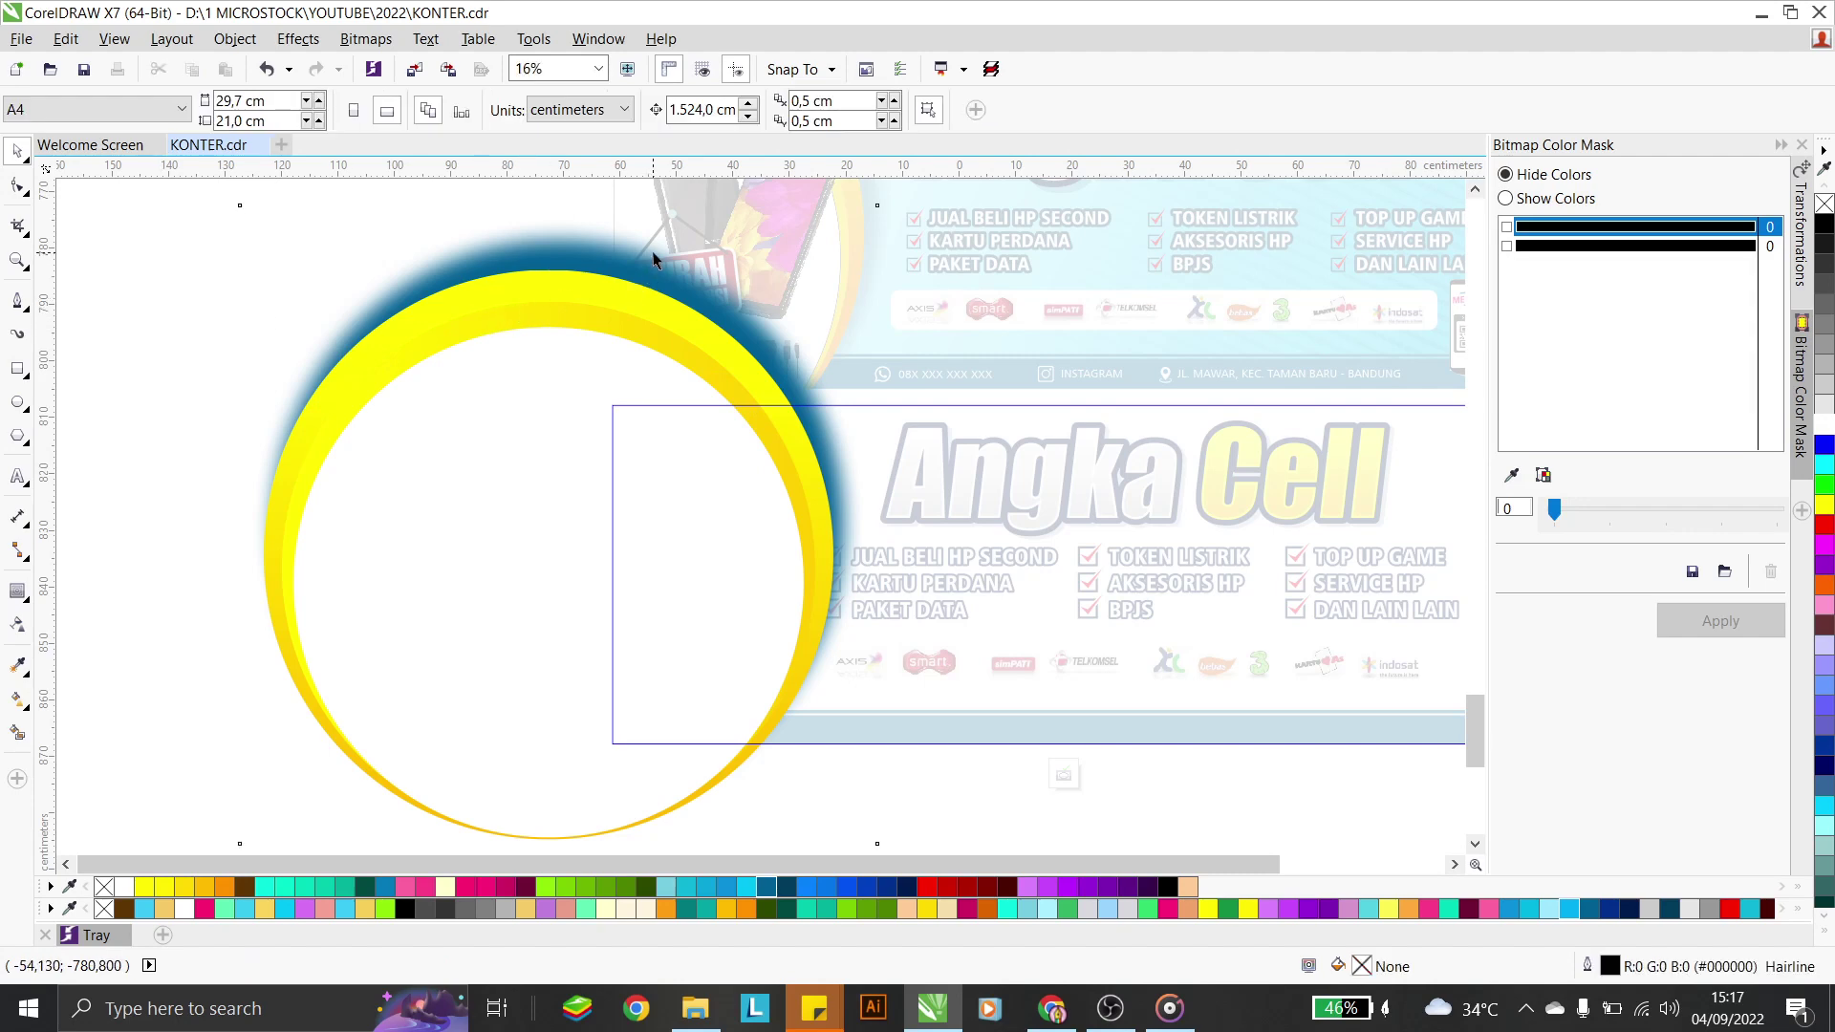
# Apply a uniform transparency of 50 to the blurred blue shadow and finish editing the PowerClip contents
pyautogui.click(606, 301)
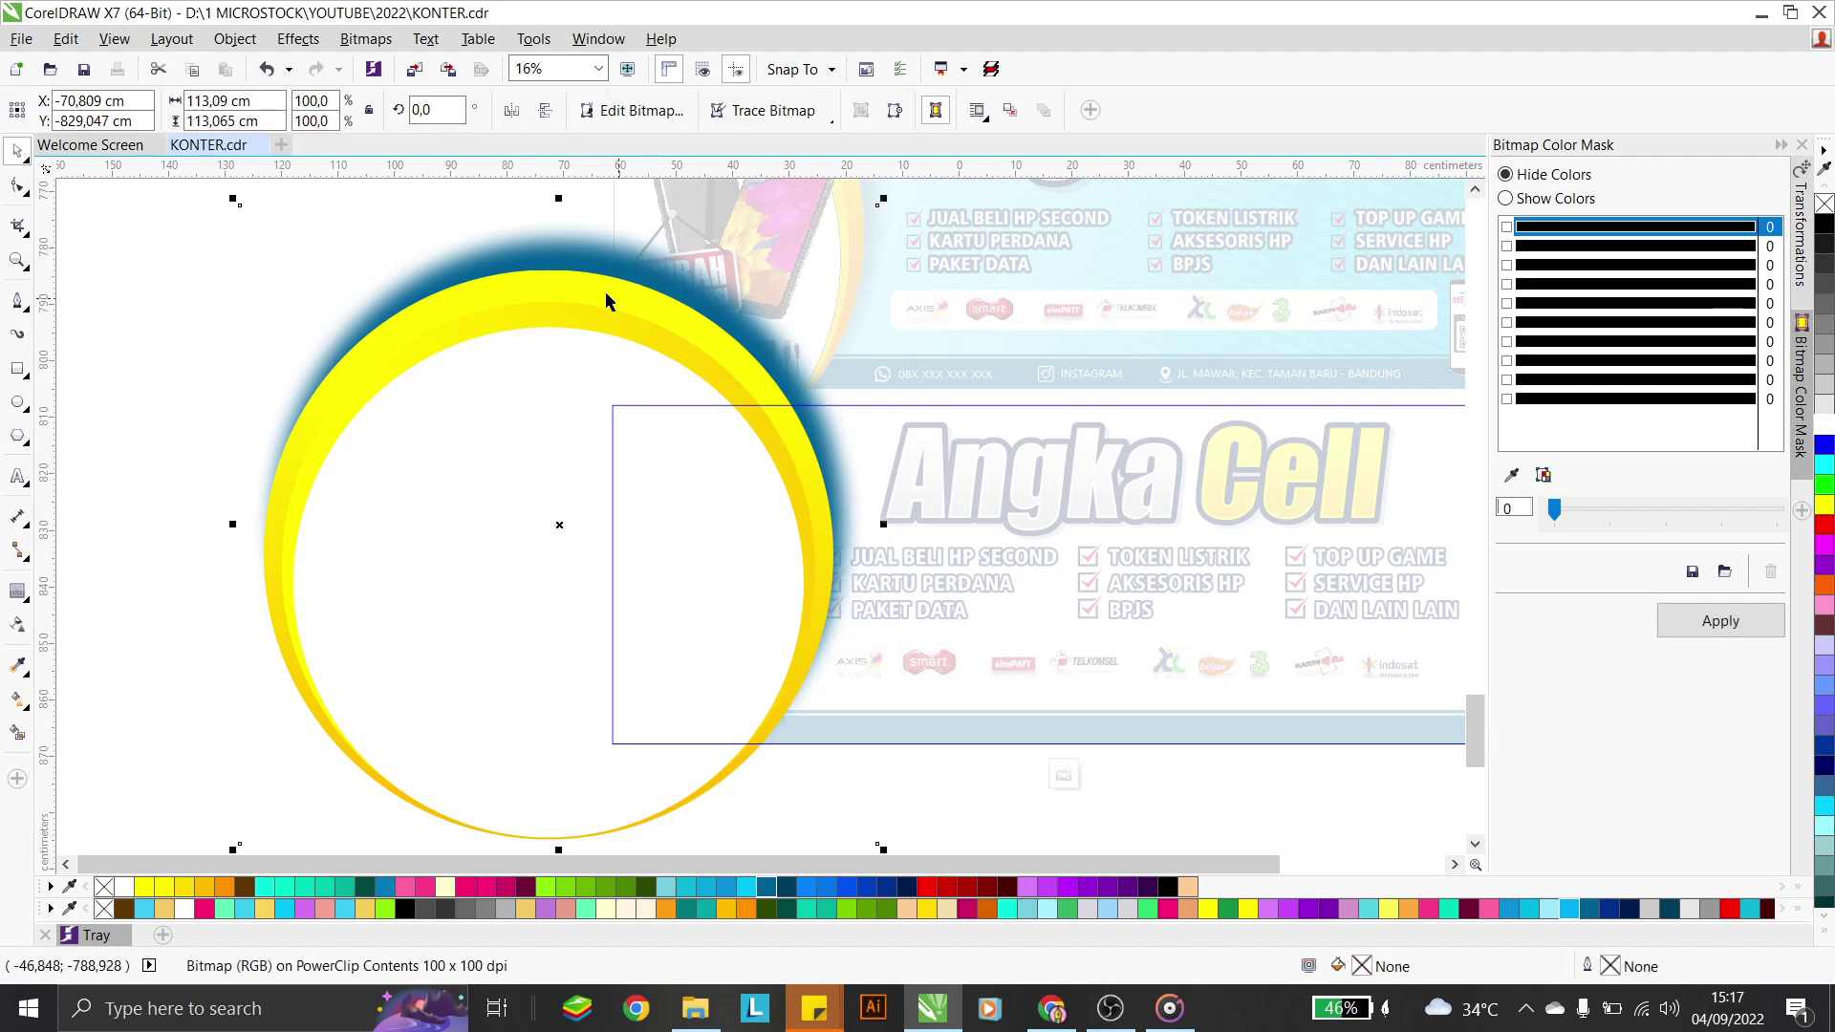
pyautogui.click(17, 623)
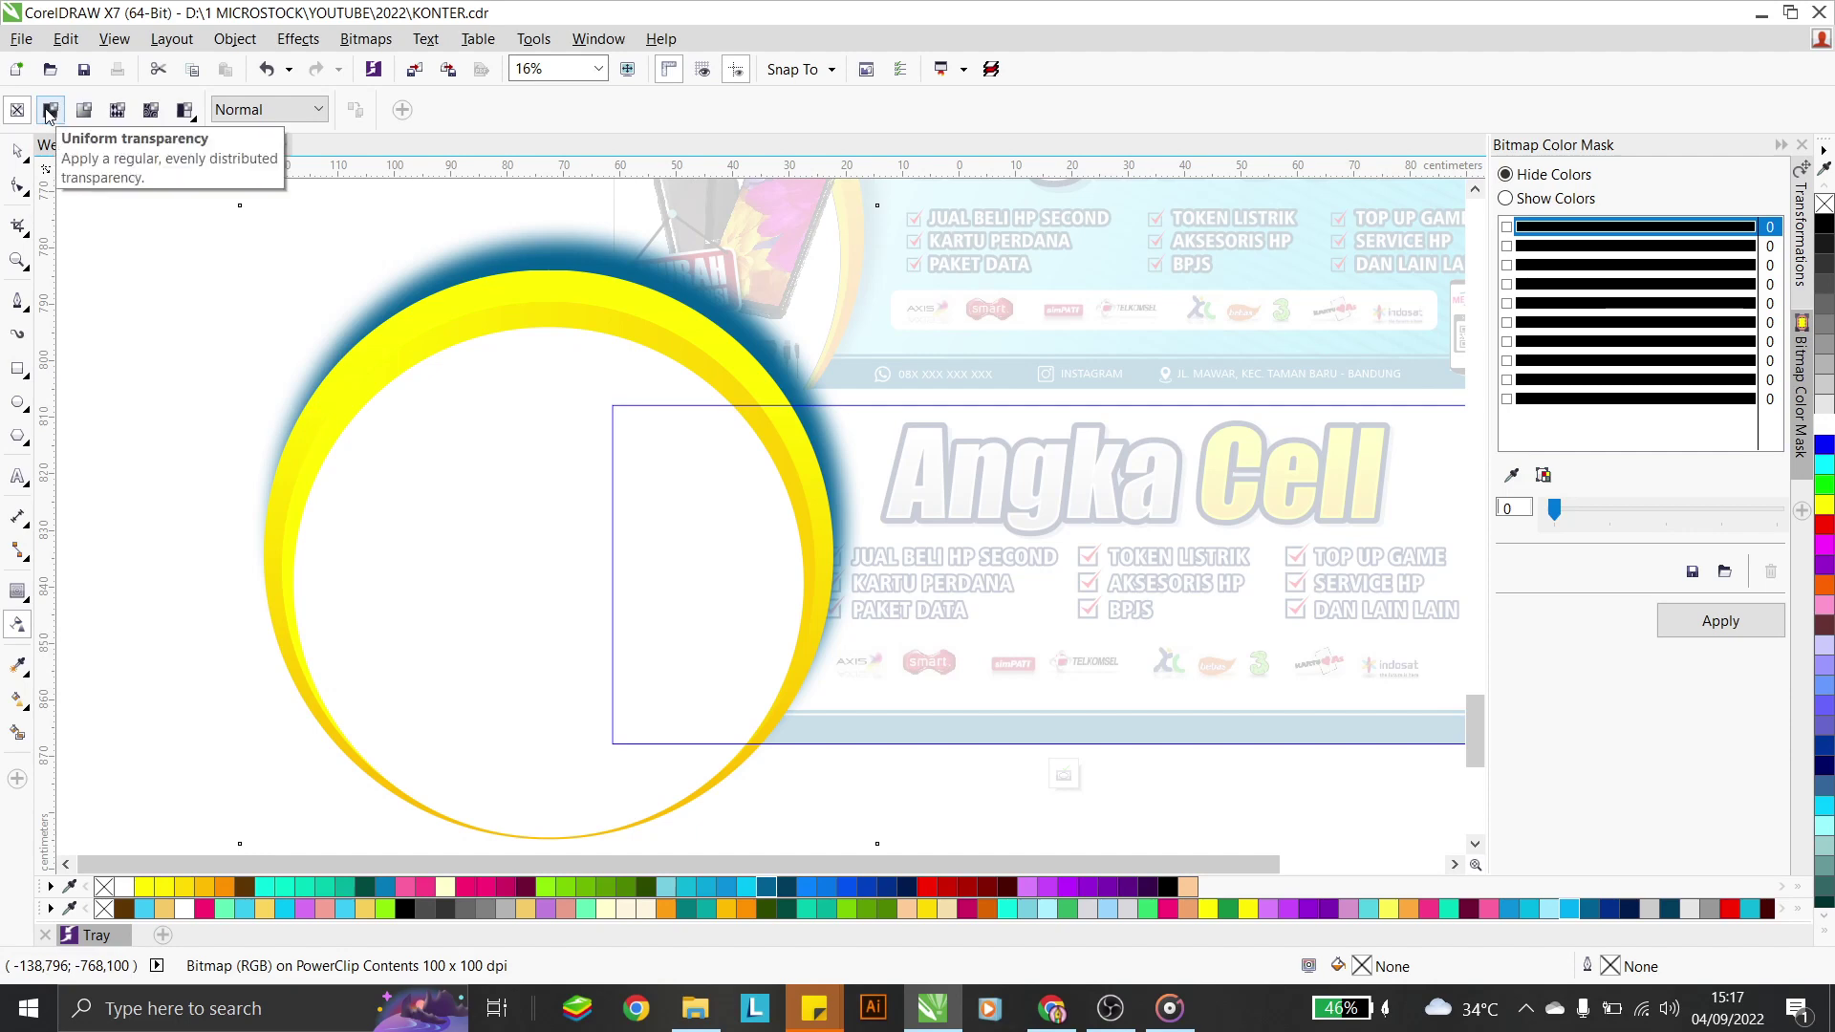
pyautogui.click(49, 112)
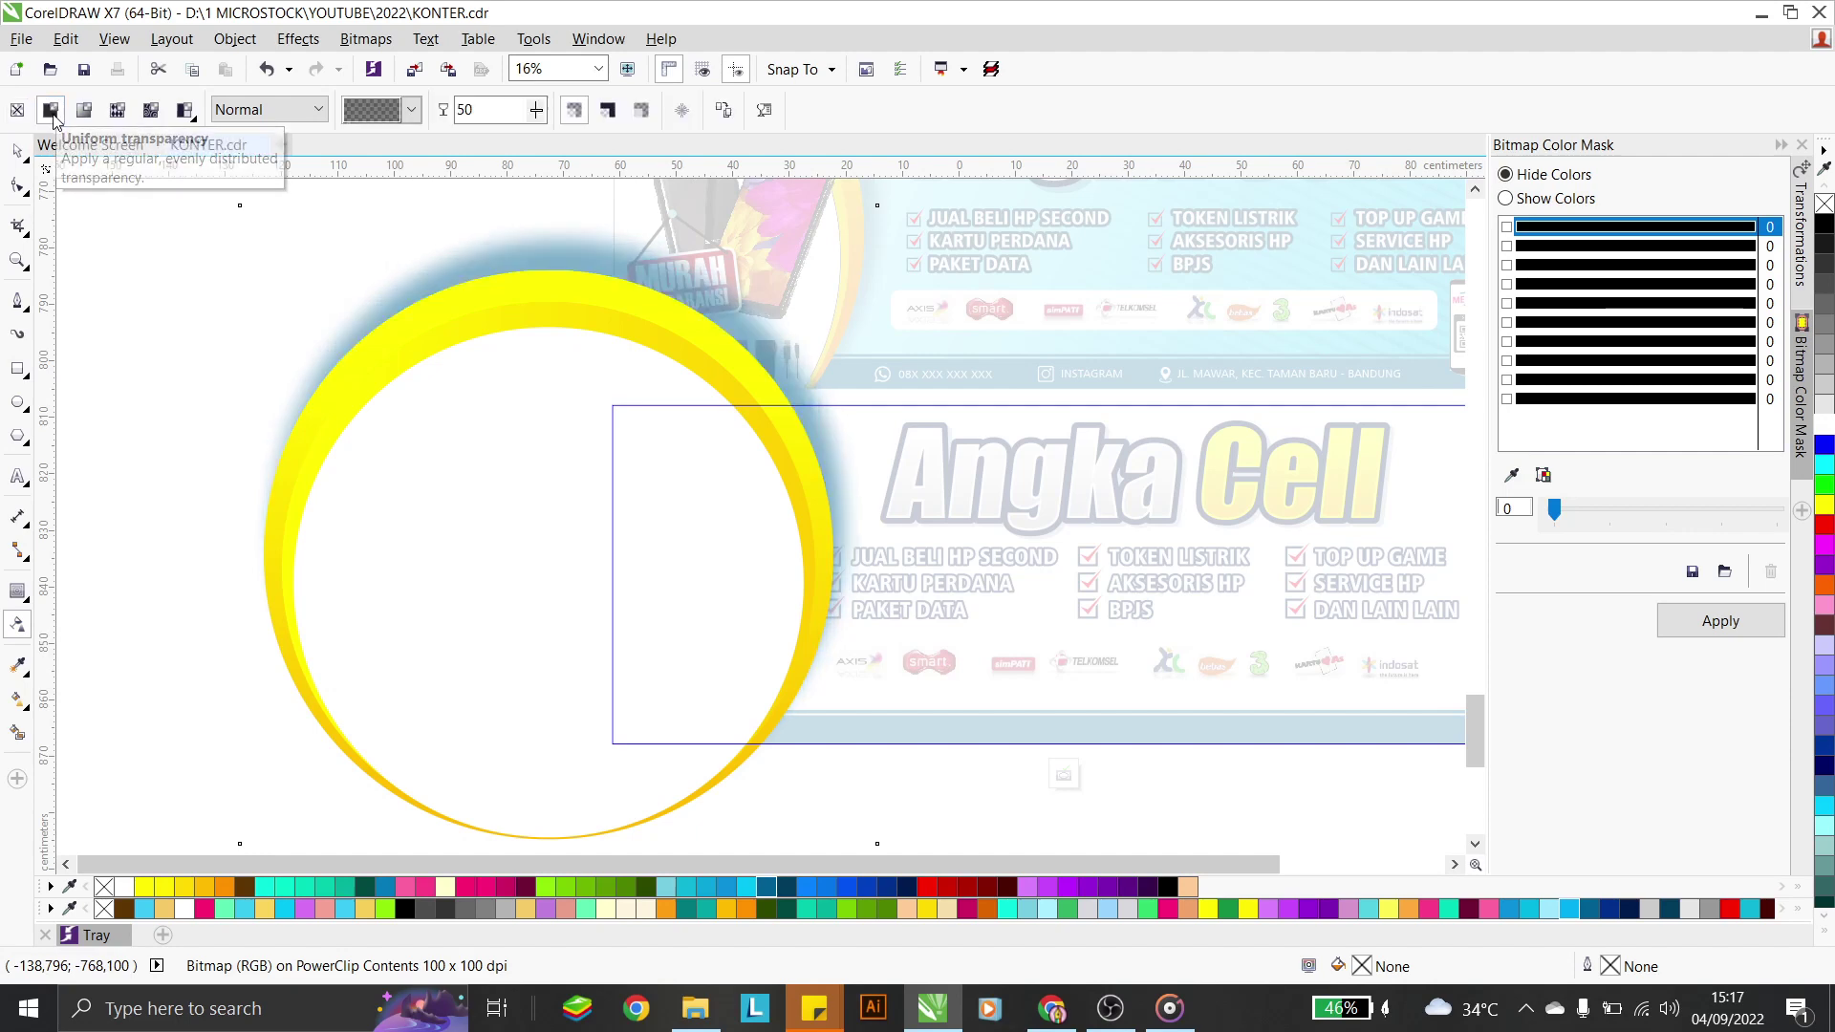
pyautogui.click(18, 151)
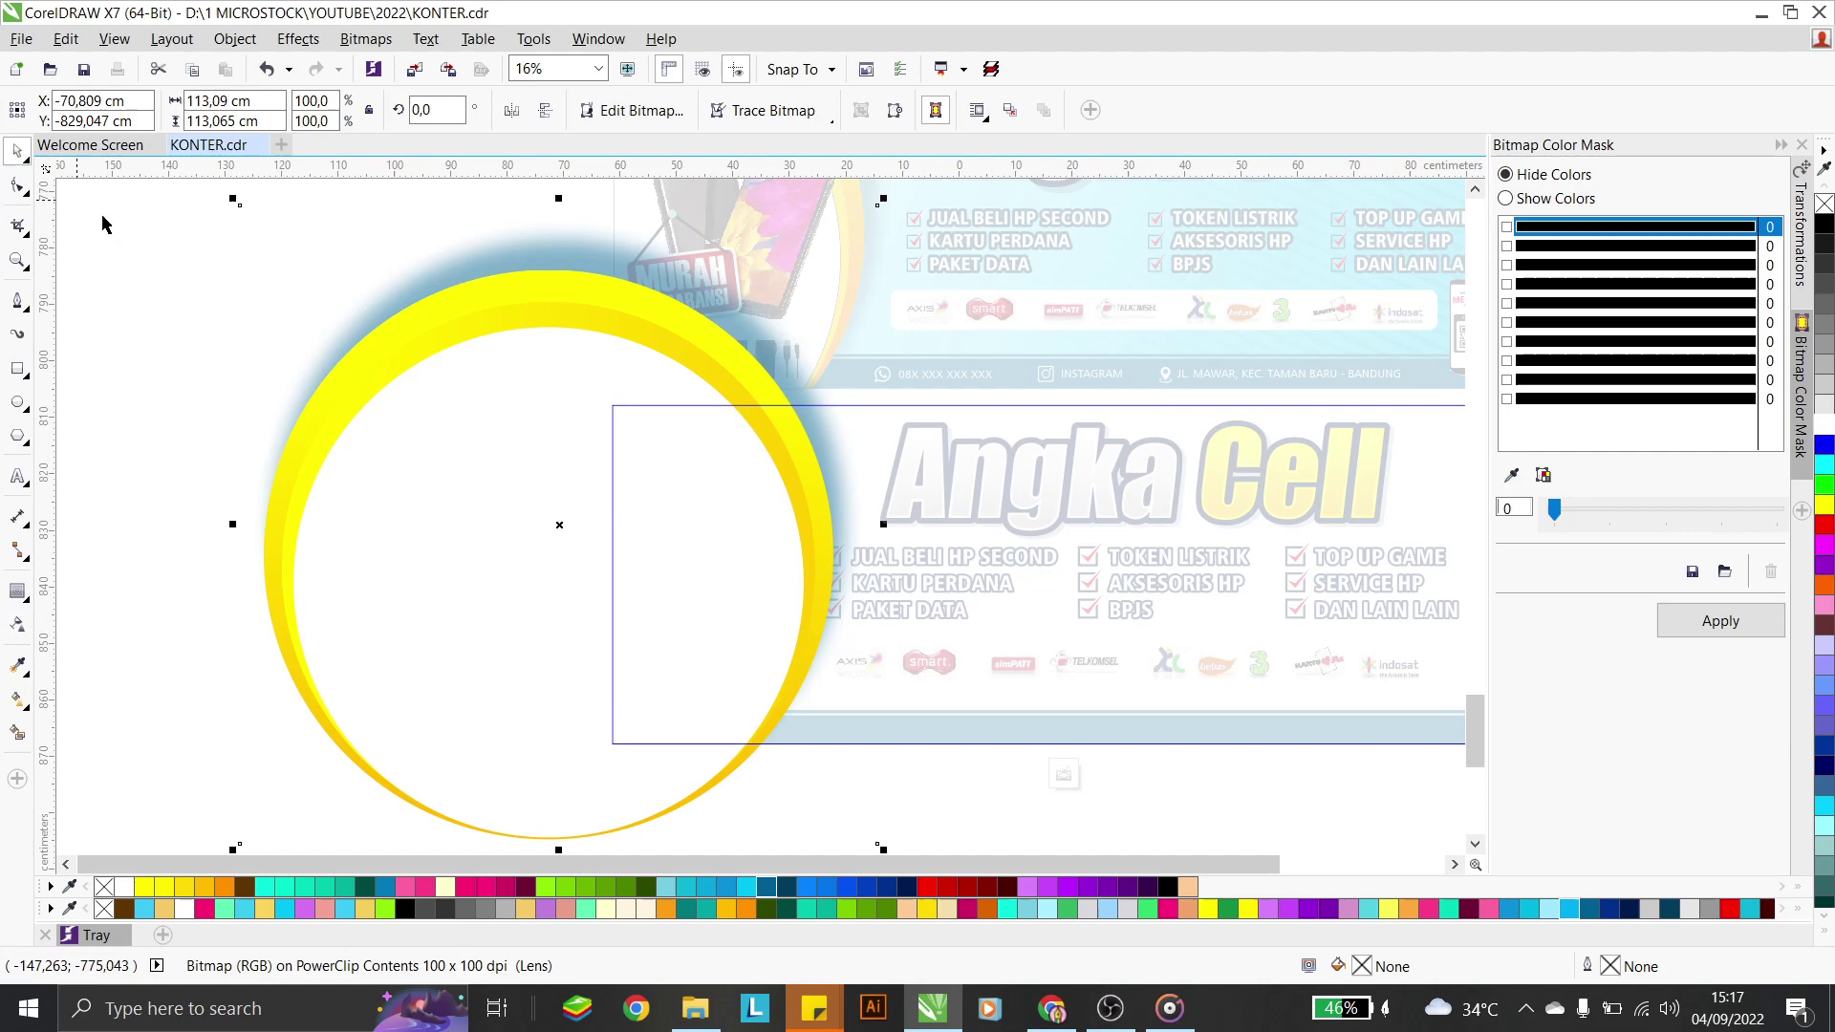
pyautogui.click(143, 287)
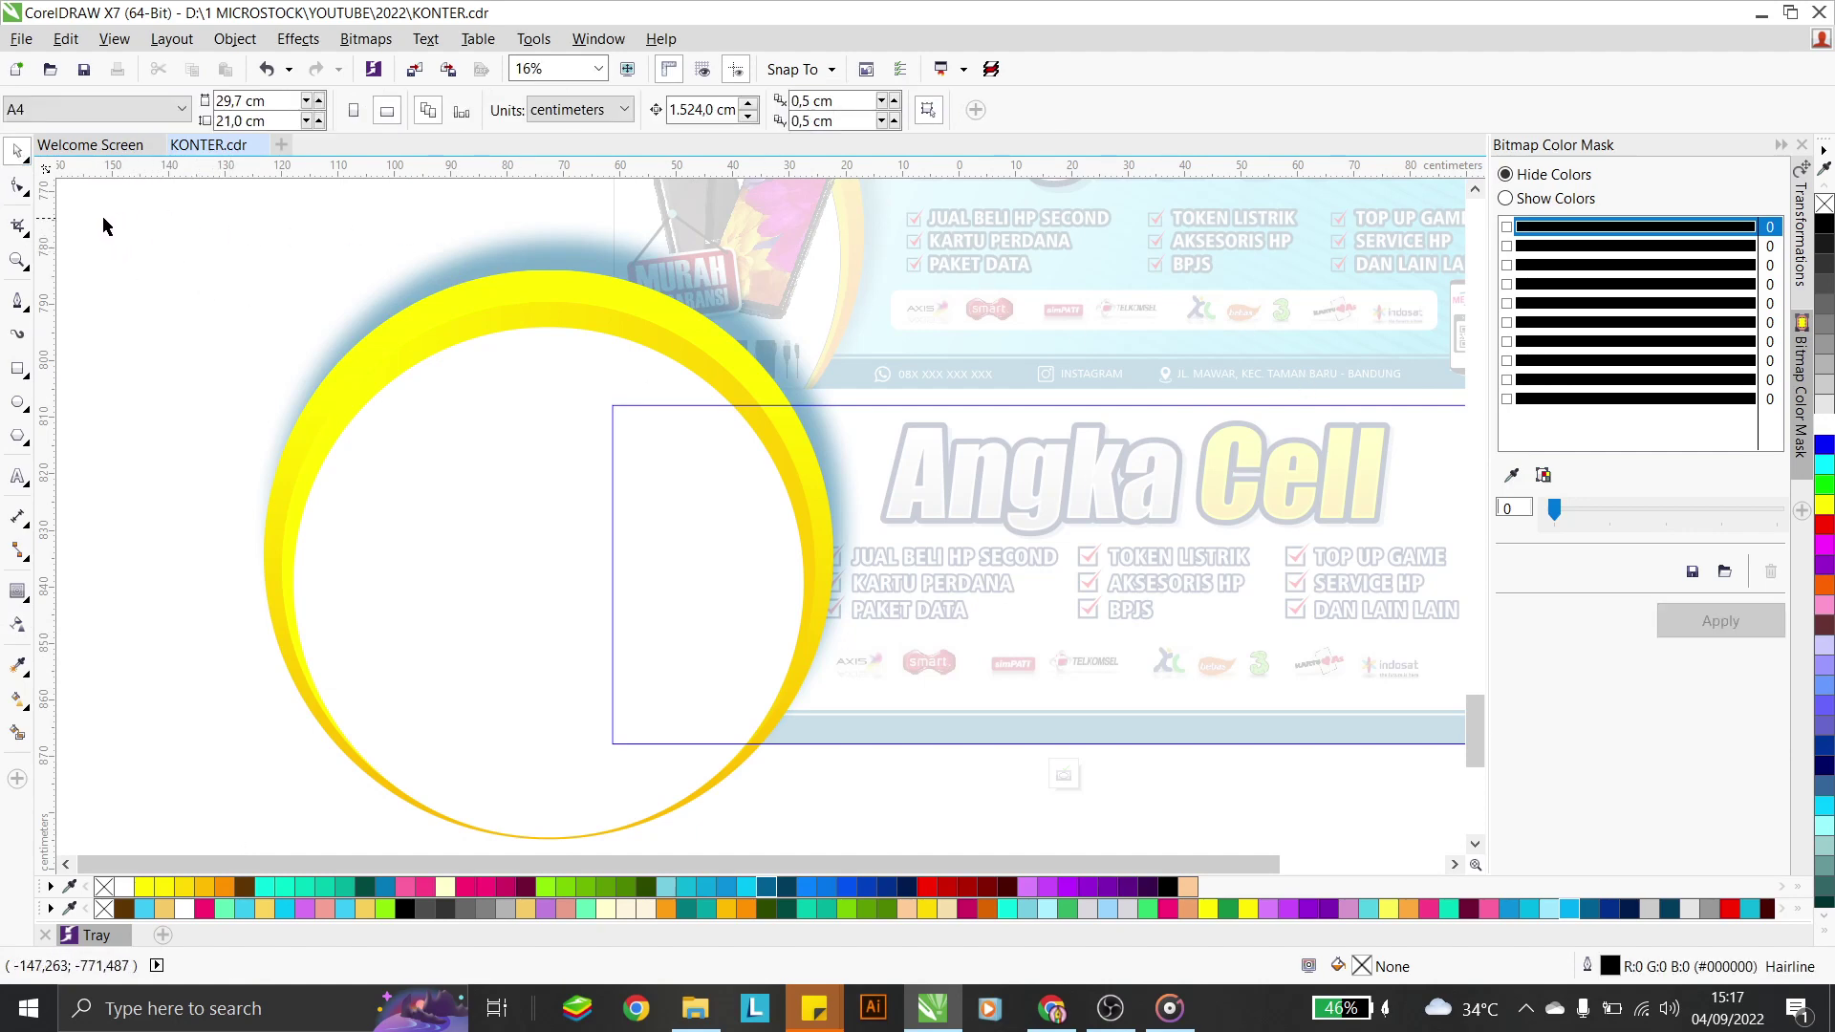
pyautogui.hotkey('ctrl', 'z')
pyautogui.click(197, 289)
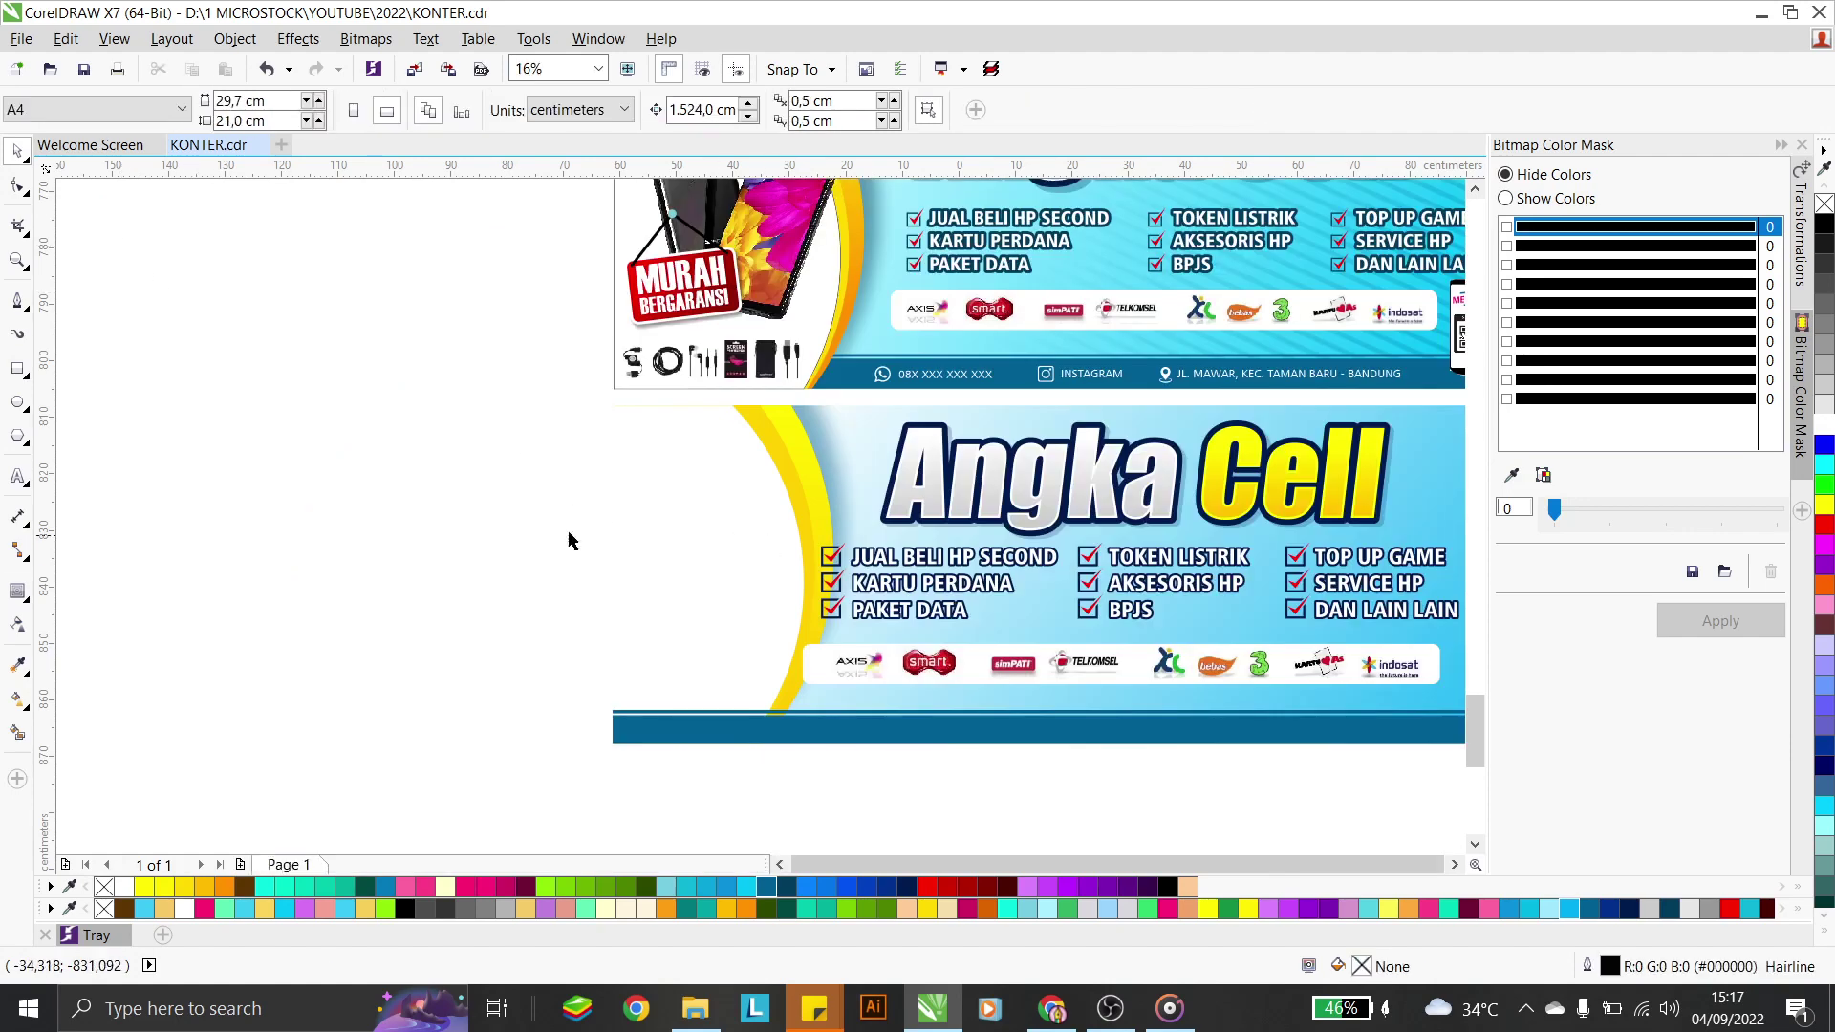
# Scale the lower banner's service checklist down to about 92.1 %, making it about 103.8 cm wide
pyautogui.scroll(-1, 570, 541)
pyautogui.scroll(1, 1246, 619)
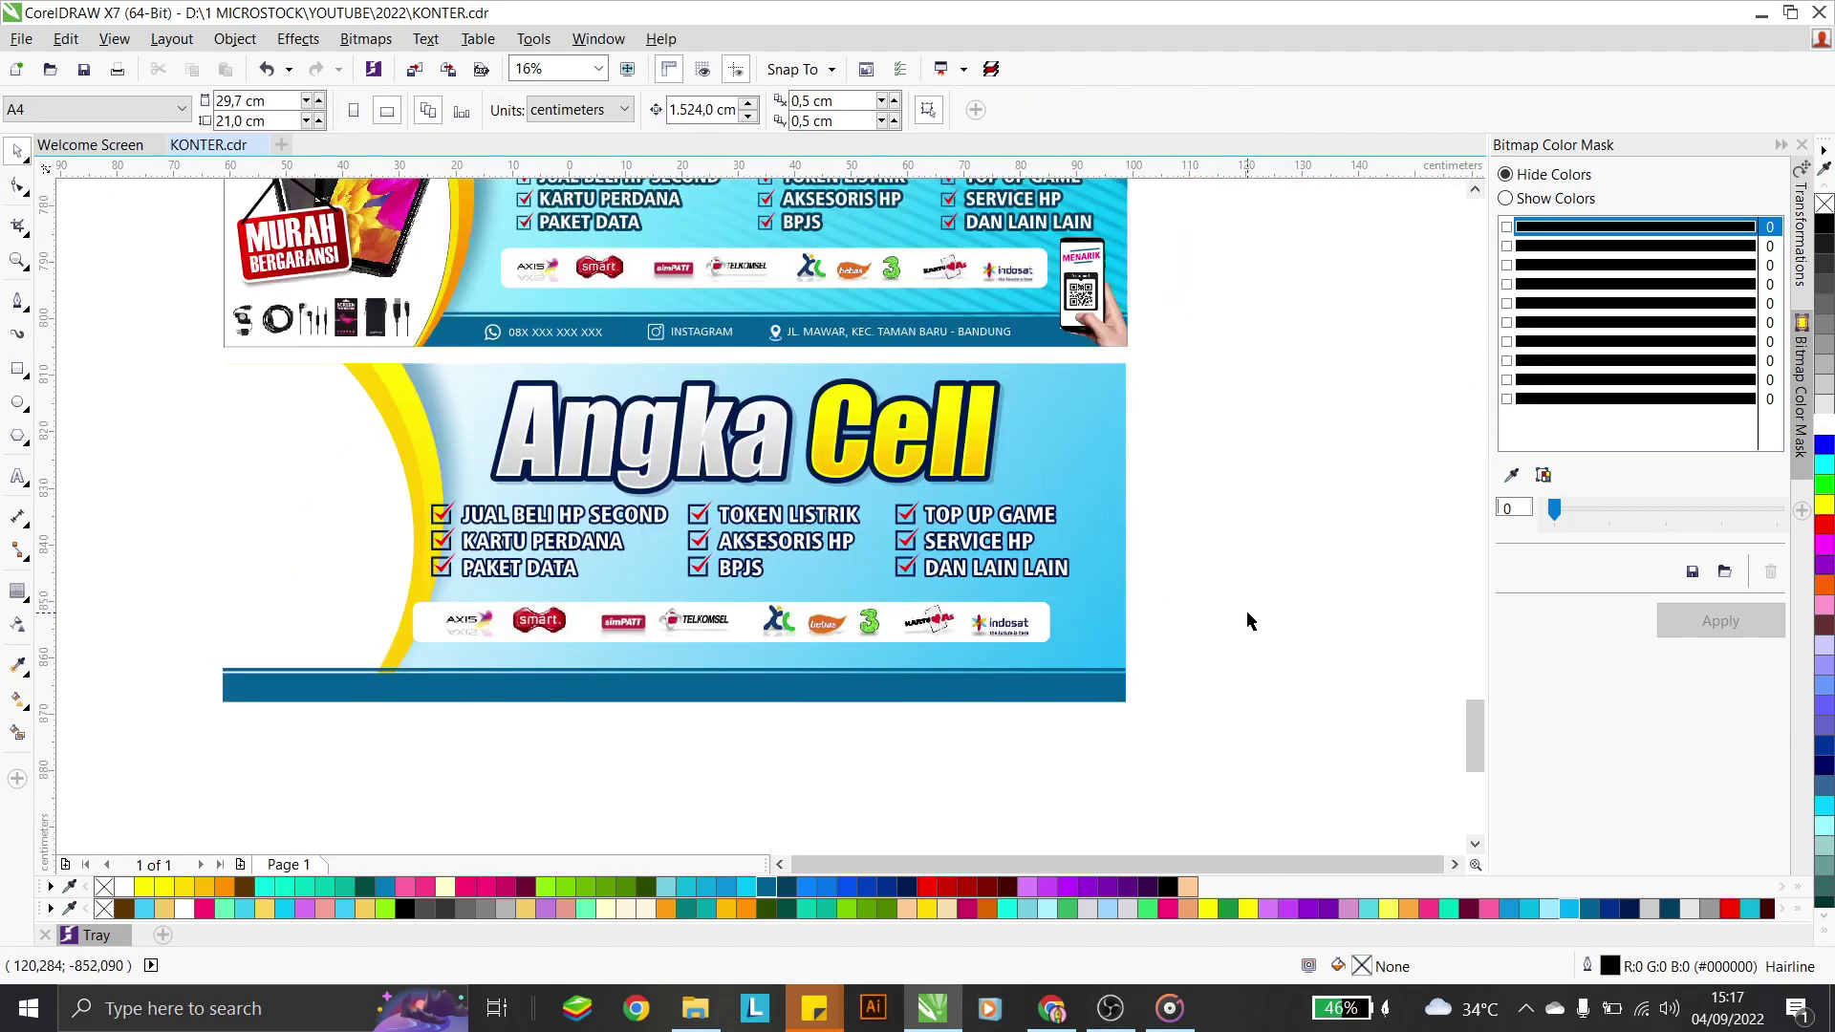
pyautogui.moveTo(914, 541); pyautogui.dragTo(449, 495)
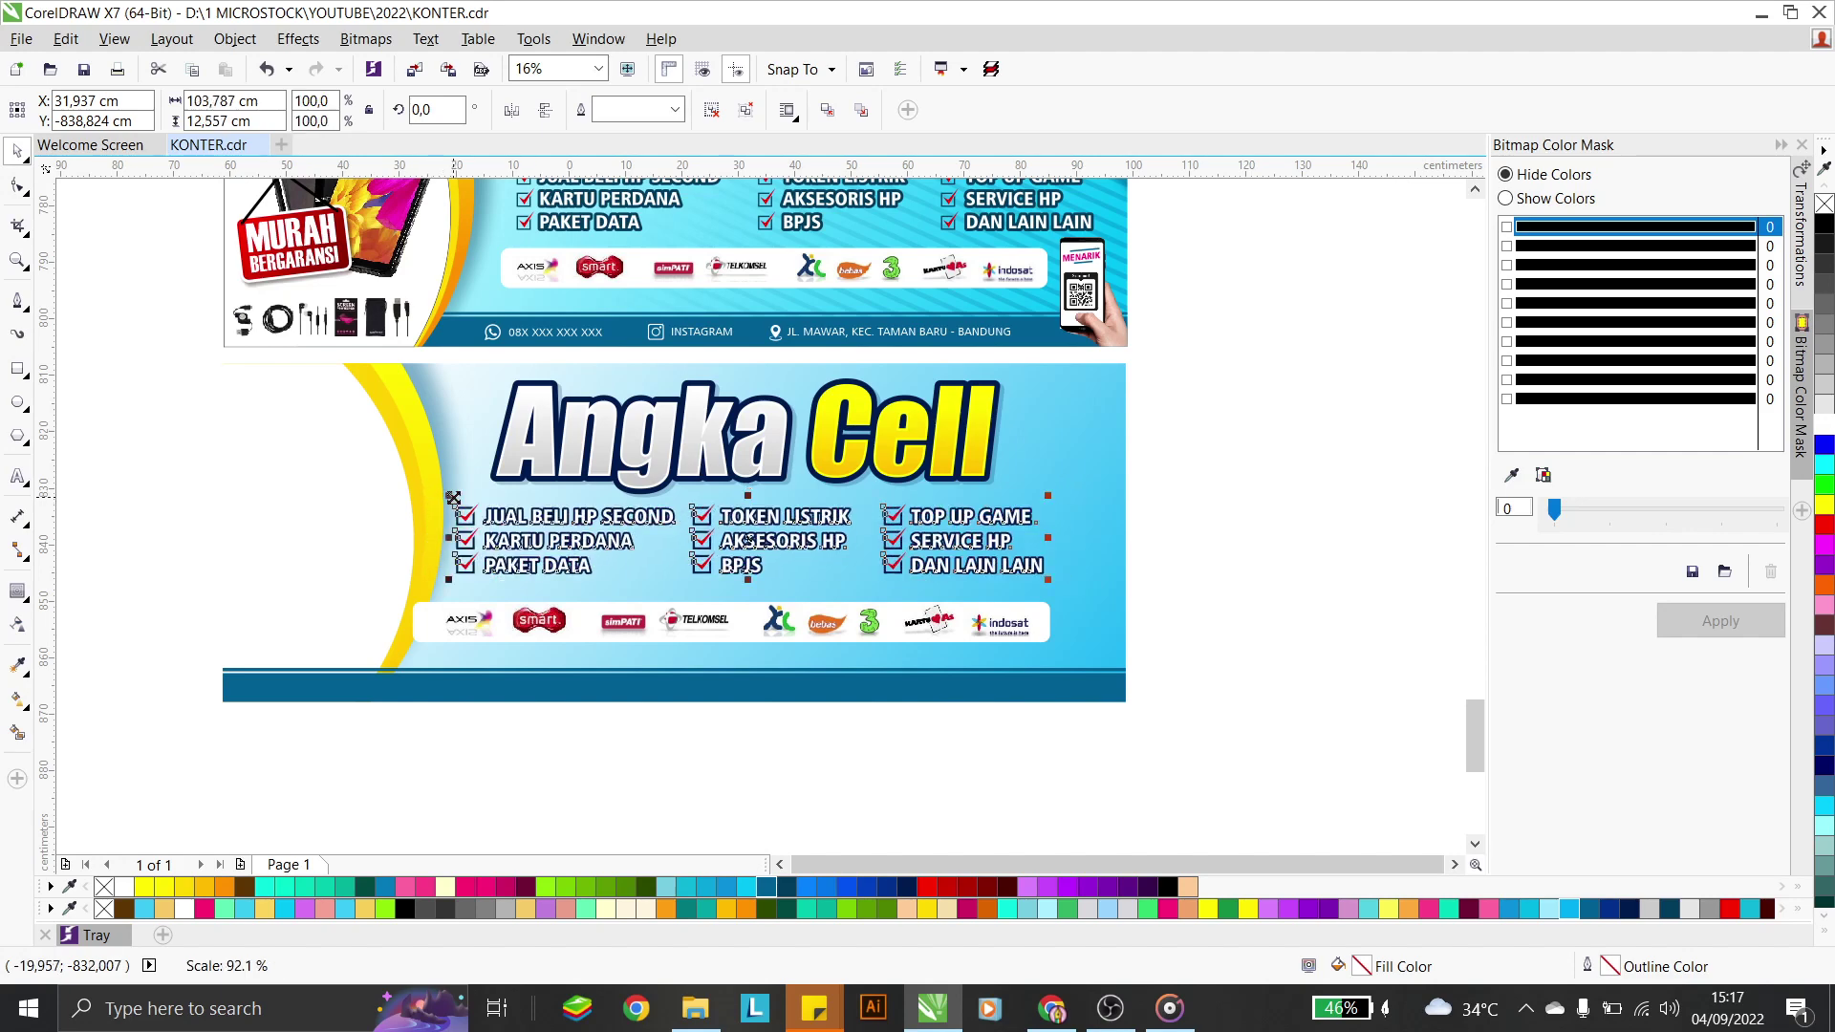
# Shift the provider logo strip and the service checklist to the right, clear of the banner's yellow curve
pyautogui.moveTo(1262, 680); pyautogui.dragTo(359, 578)
pyautogui.moveTo(504, 620); pyautogui.dragTo(543, 619)
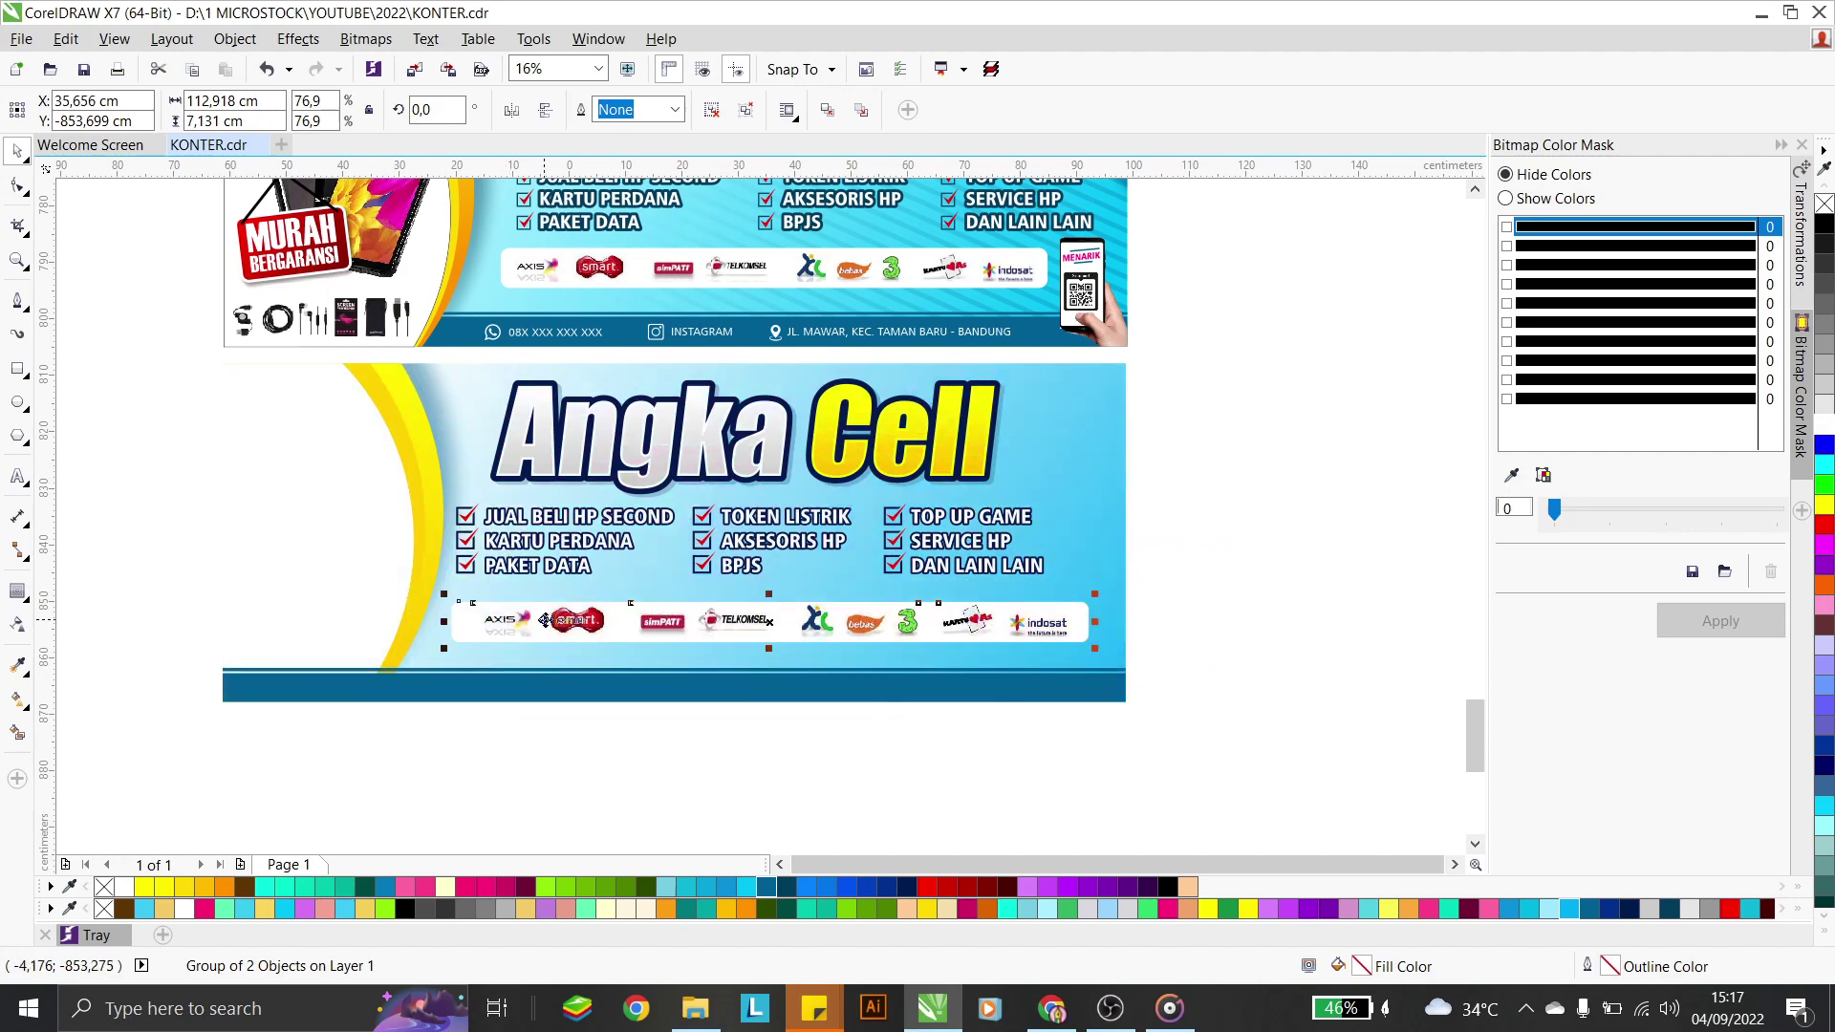
pyautogui.click(535, 541)
pyautogui.moveTo(527, 541); pyautogui.dragTo(550, 542)
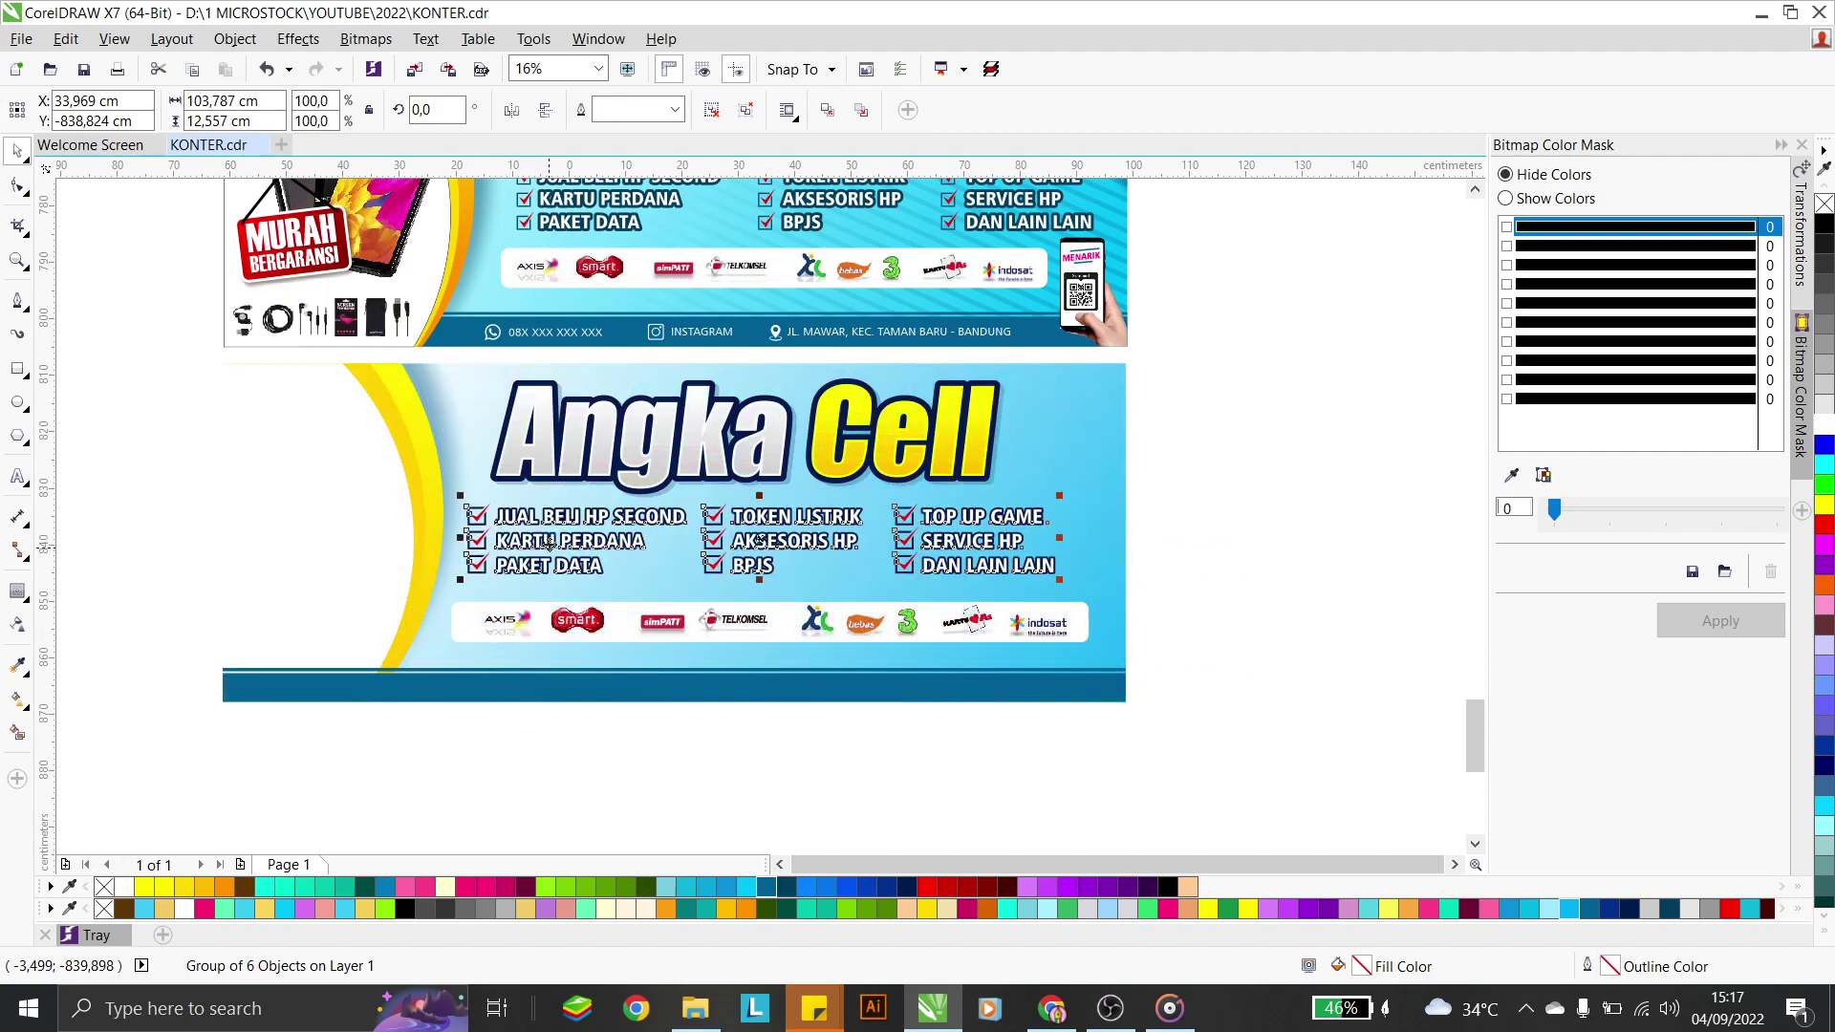
# Move the provider logo strip slightly up and left, closer beneath the service checklist
pyautogui.click(906, 617)
pyautogui.moveTo(878, 620); pyautogui.dragTo(871, 604)
pyautogui.click(603, 547)
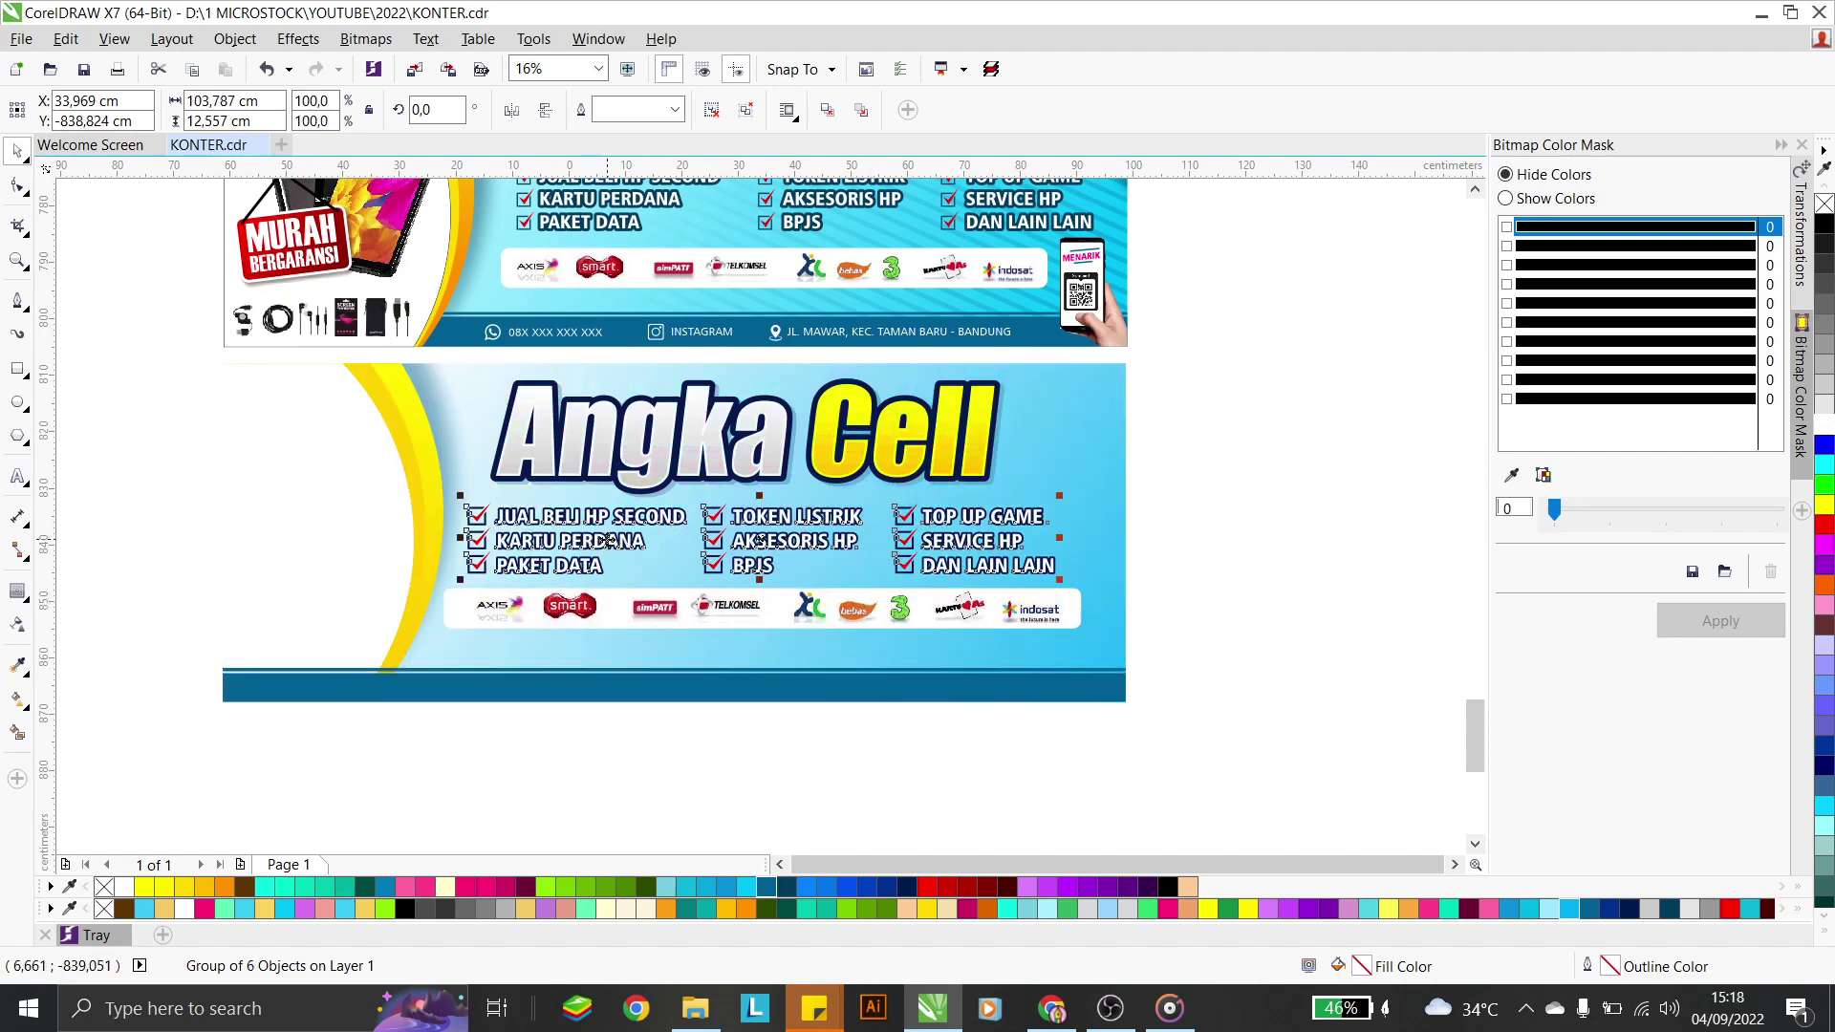
# Scale the lower banner's service checklist to 98.1 %, about 101.8 cm wide, and nudge the provider logo strip slightly right and down
pyautogui.moveTo(602, 546); pyautogui.dragTo(615, 553)
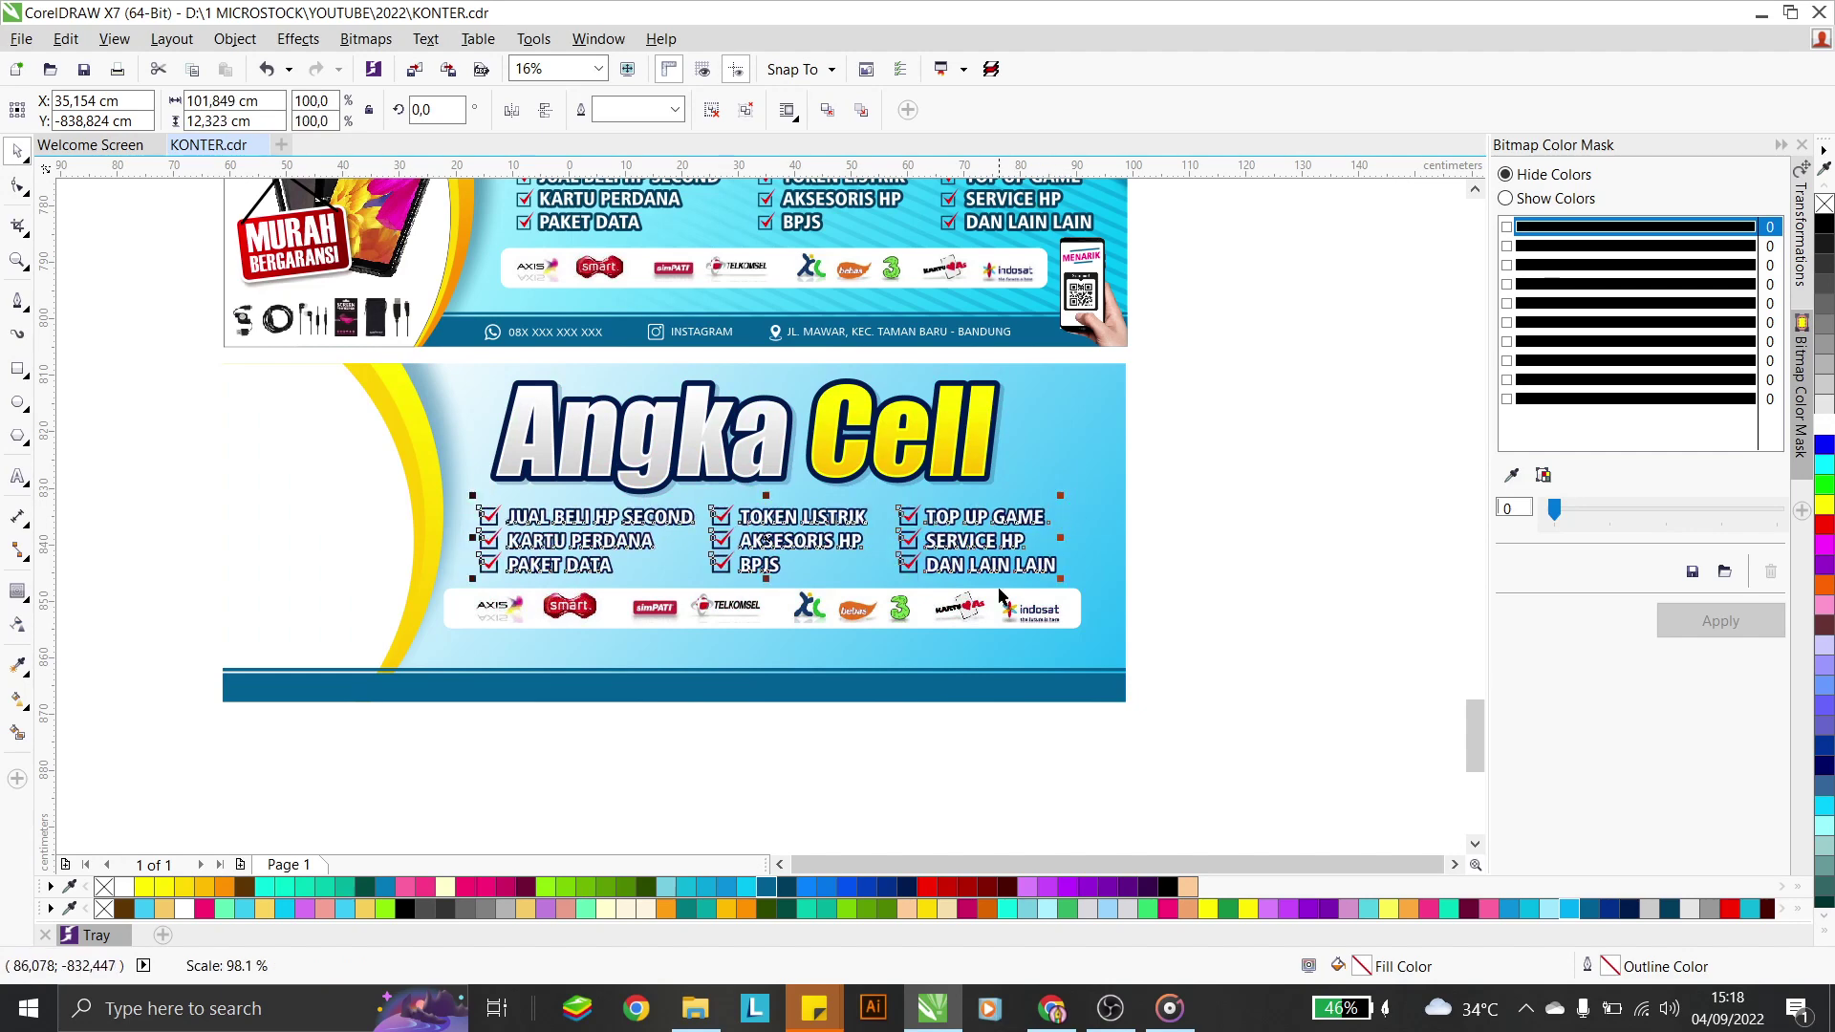
pyautogui.click(948, 602)
pyautogui.moveTo(949, 603); pyautogui.dragTo(953, 607)
# Nudge the lower banner's Angka Cell title, the service checklist and the provider logo strip slightly downward to even out their spacing
pyautogui.click(746, 436)
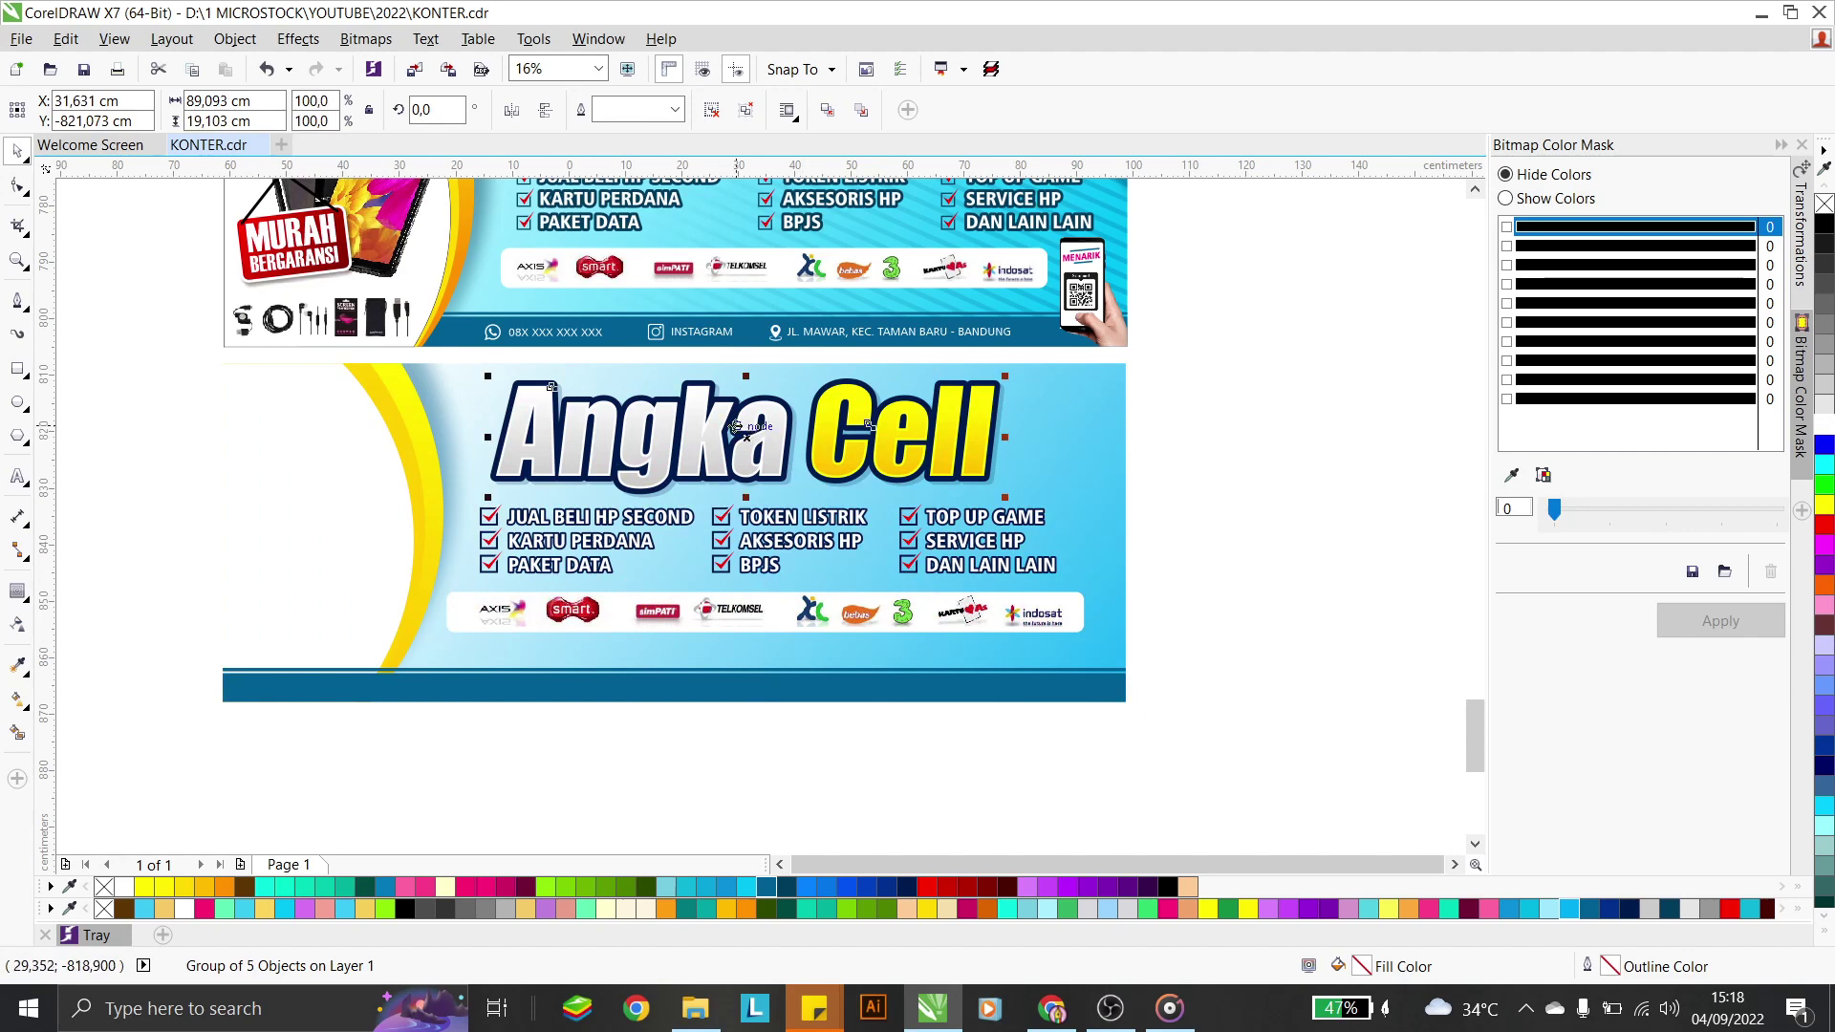
pyautogui.moveTo(747, 436); pyautogui.dragTo(746, 438)
pyautogui.click(741, 531)
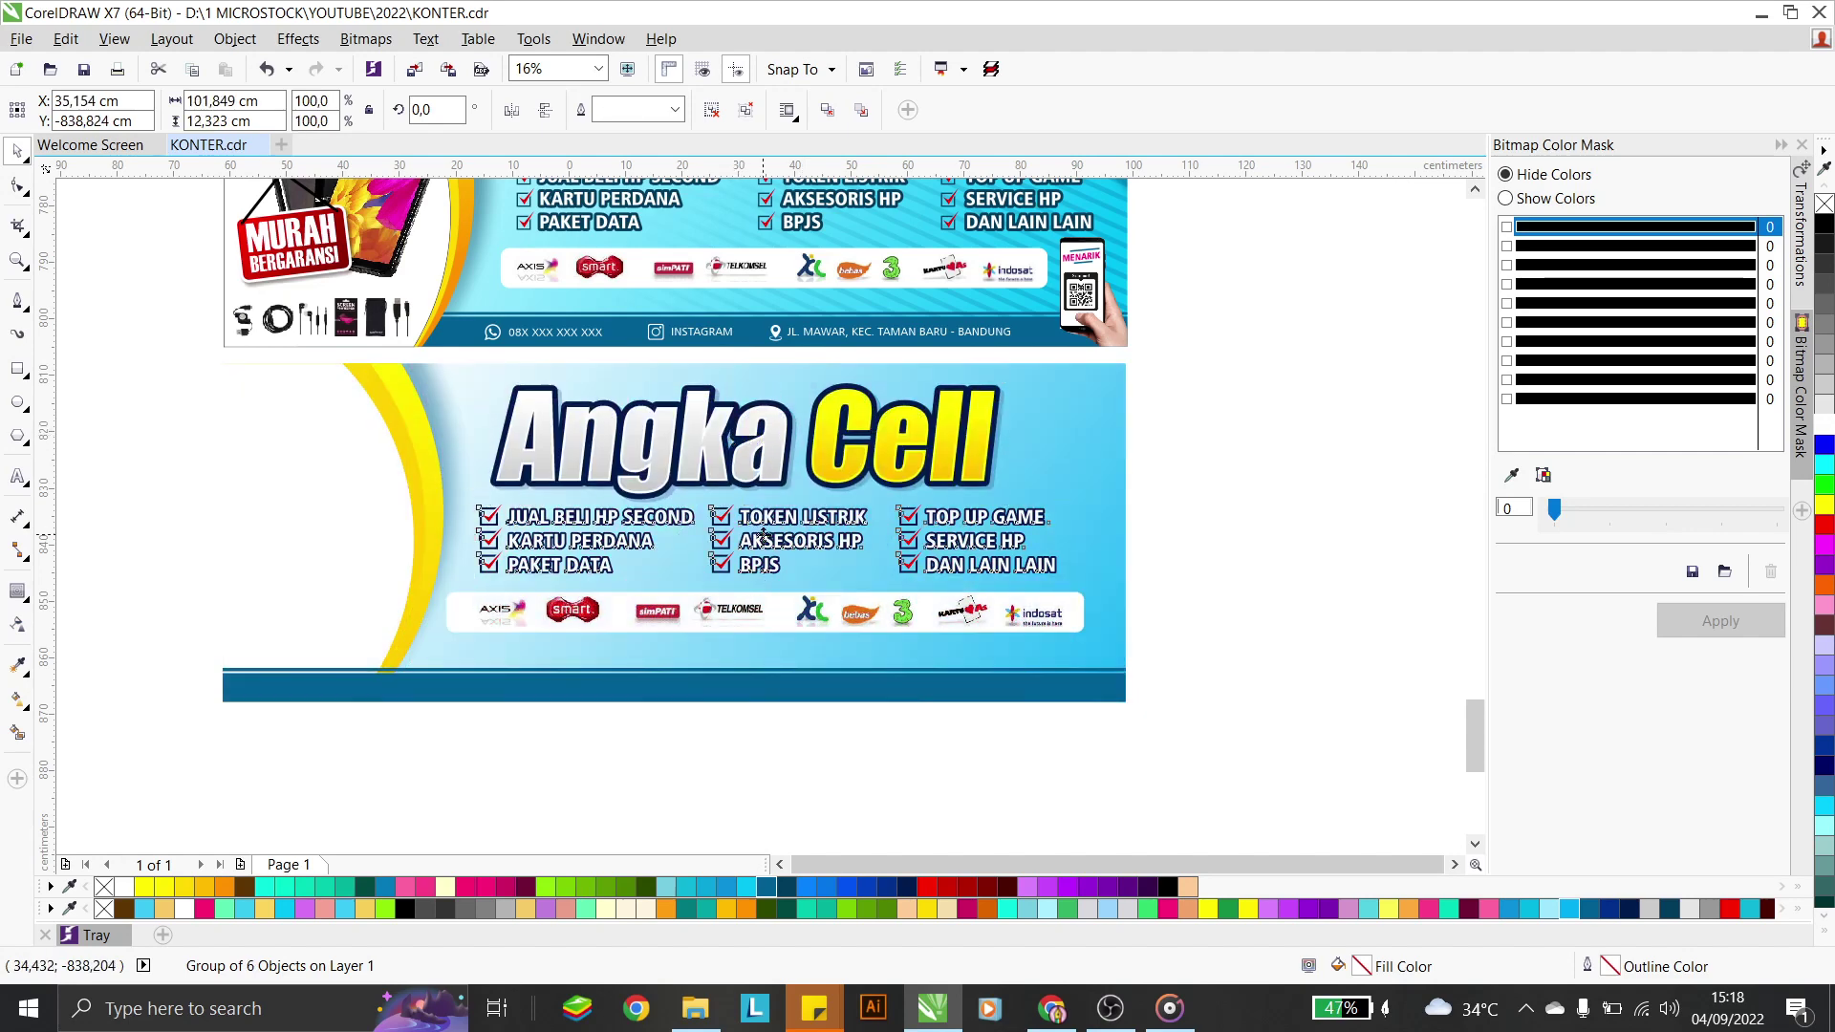
pyautogui.moveTo(763, 537); pyautogui.dragTo(764, 539)
pyautogui.click(820, 613)
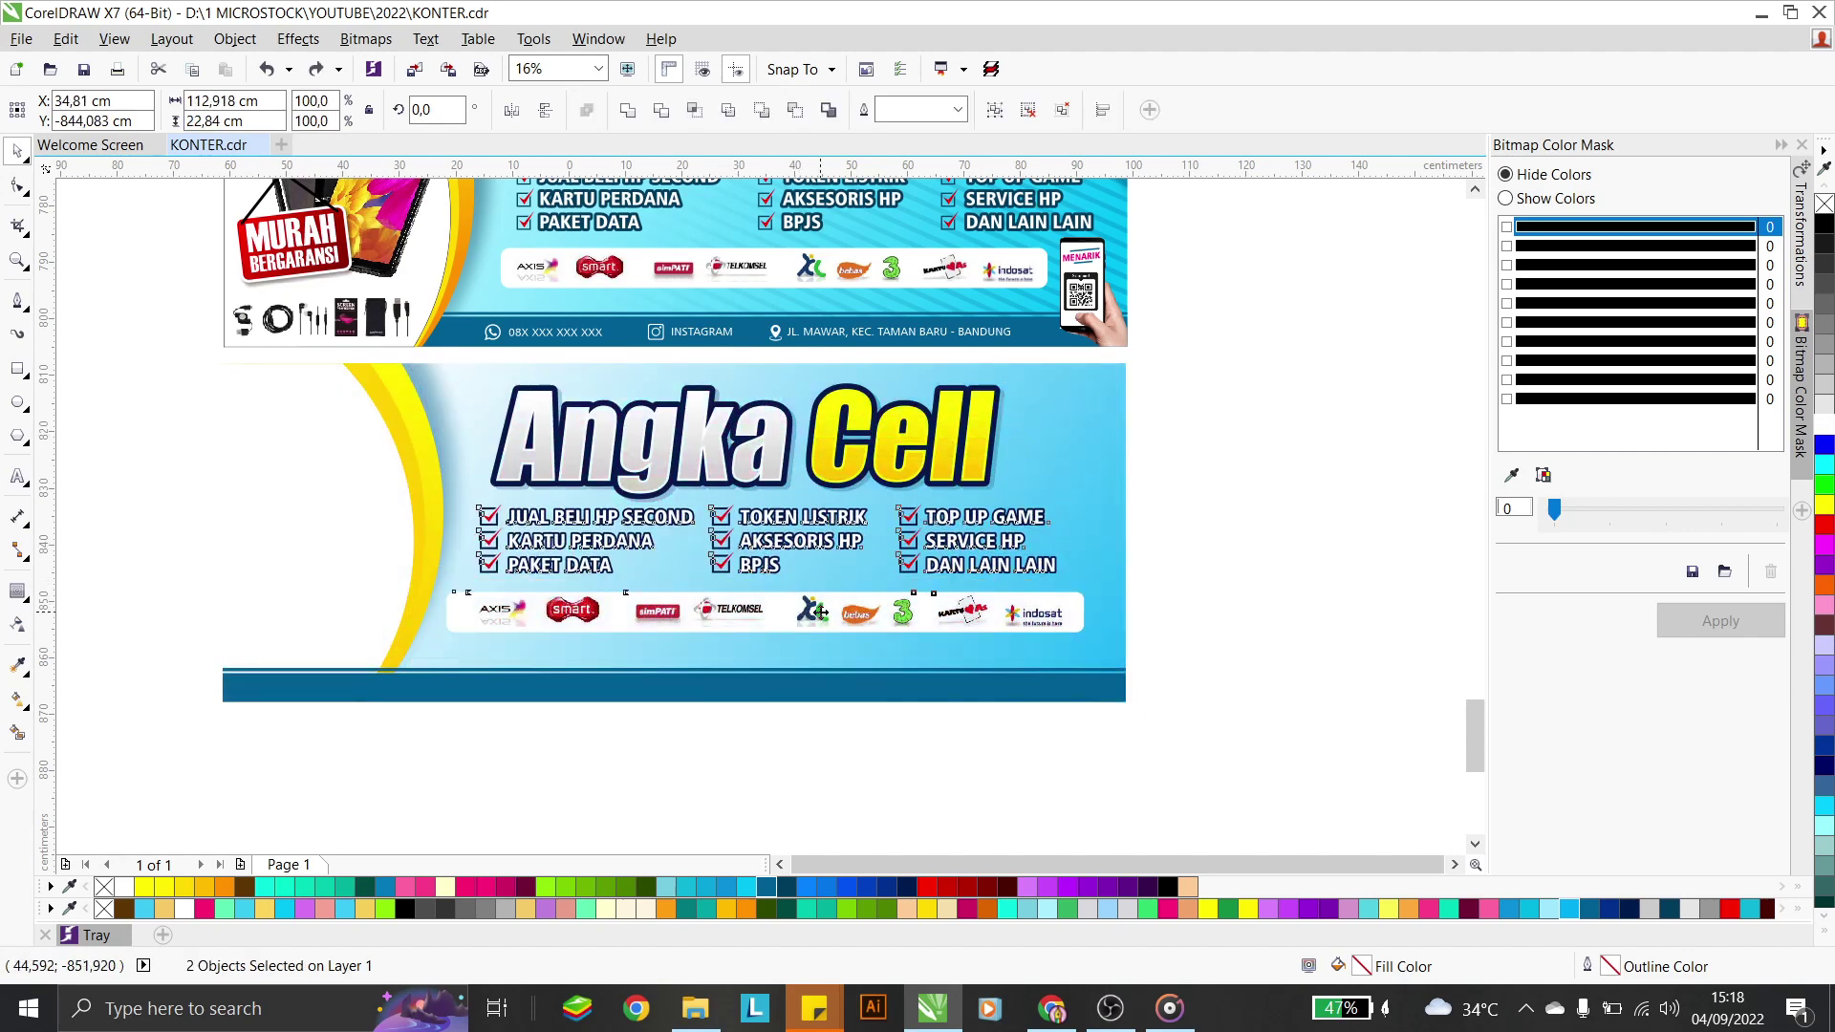
pyautogui.moveTo(820, 612); pyautogui.dragTo(820, 620)
pyautogui.press('Escape')
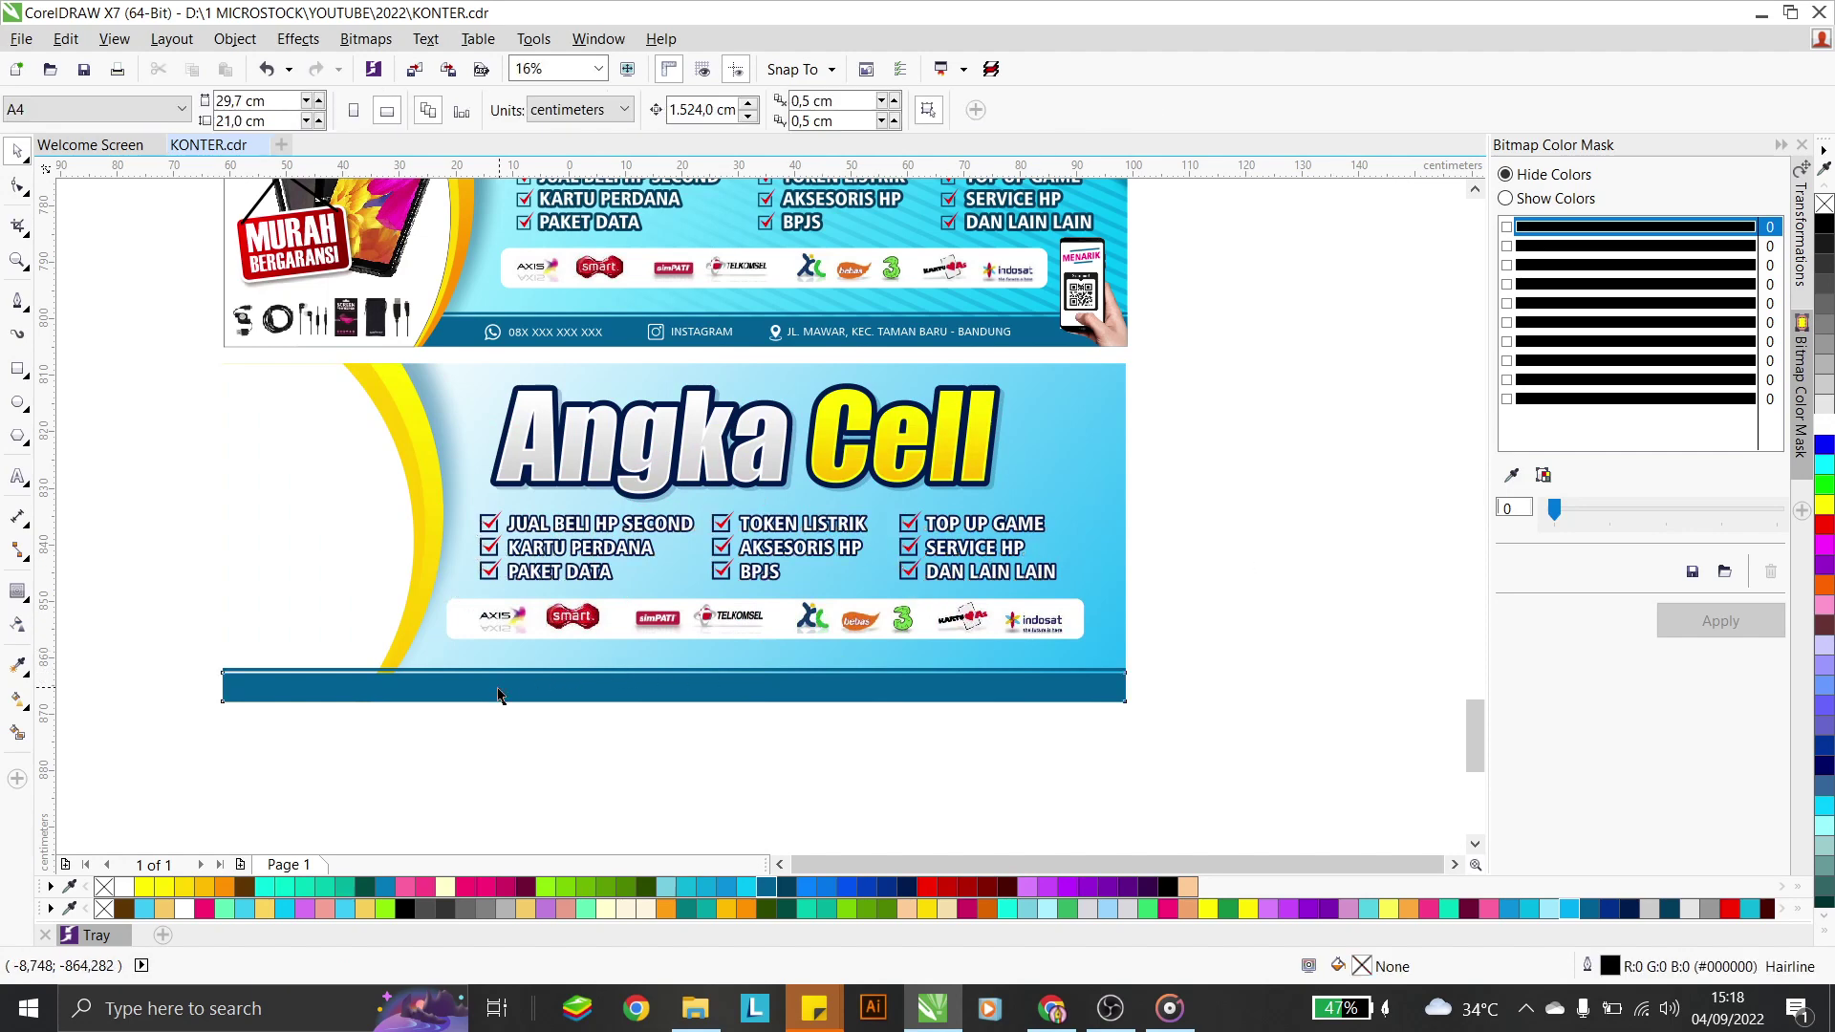
# Group the two dark blue footer bars and place the group inside the lower banner's background frame as PowerClip contents
pyautogui.click(504, 697)
pyautogui.click(936, 788)
pyautogui.moveTo(1230, 809); pyautogui.dragTo(136, 650)
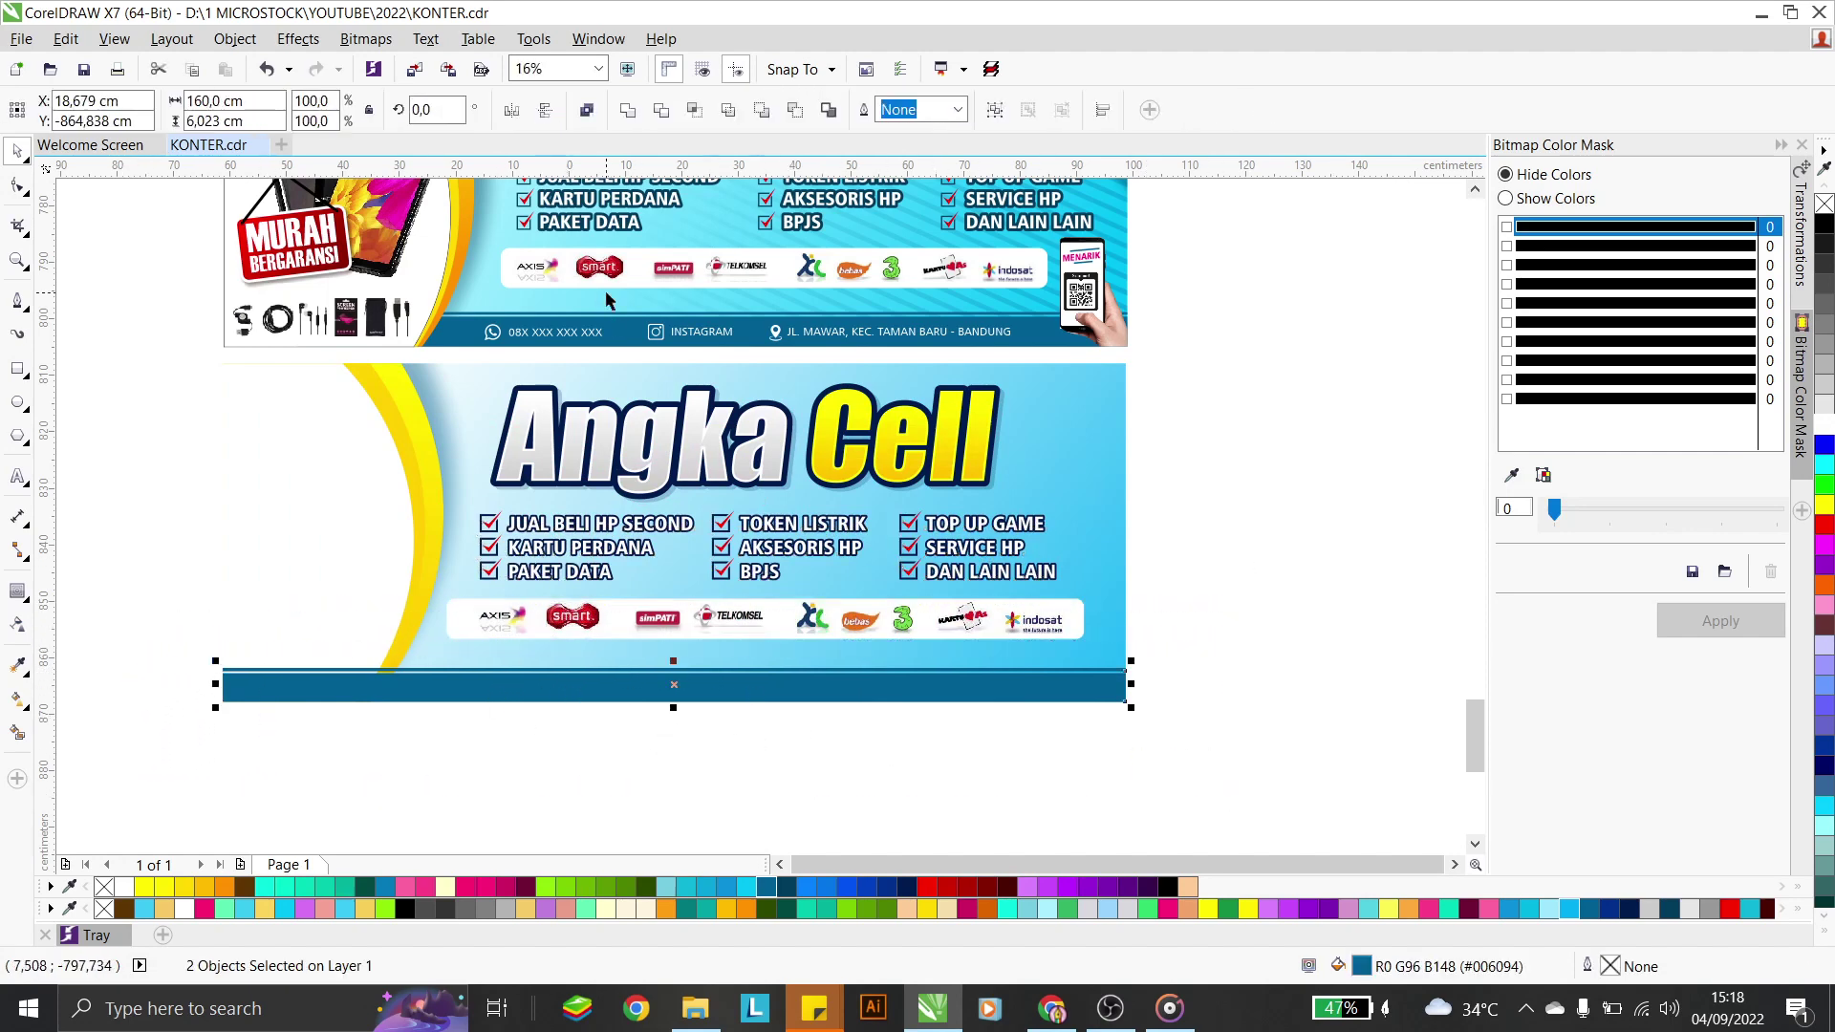
pyautogui.hotkey('ctrl', 'g')
pyautogui.click(234, 38)
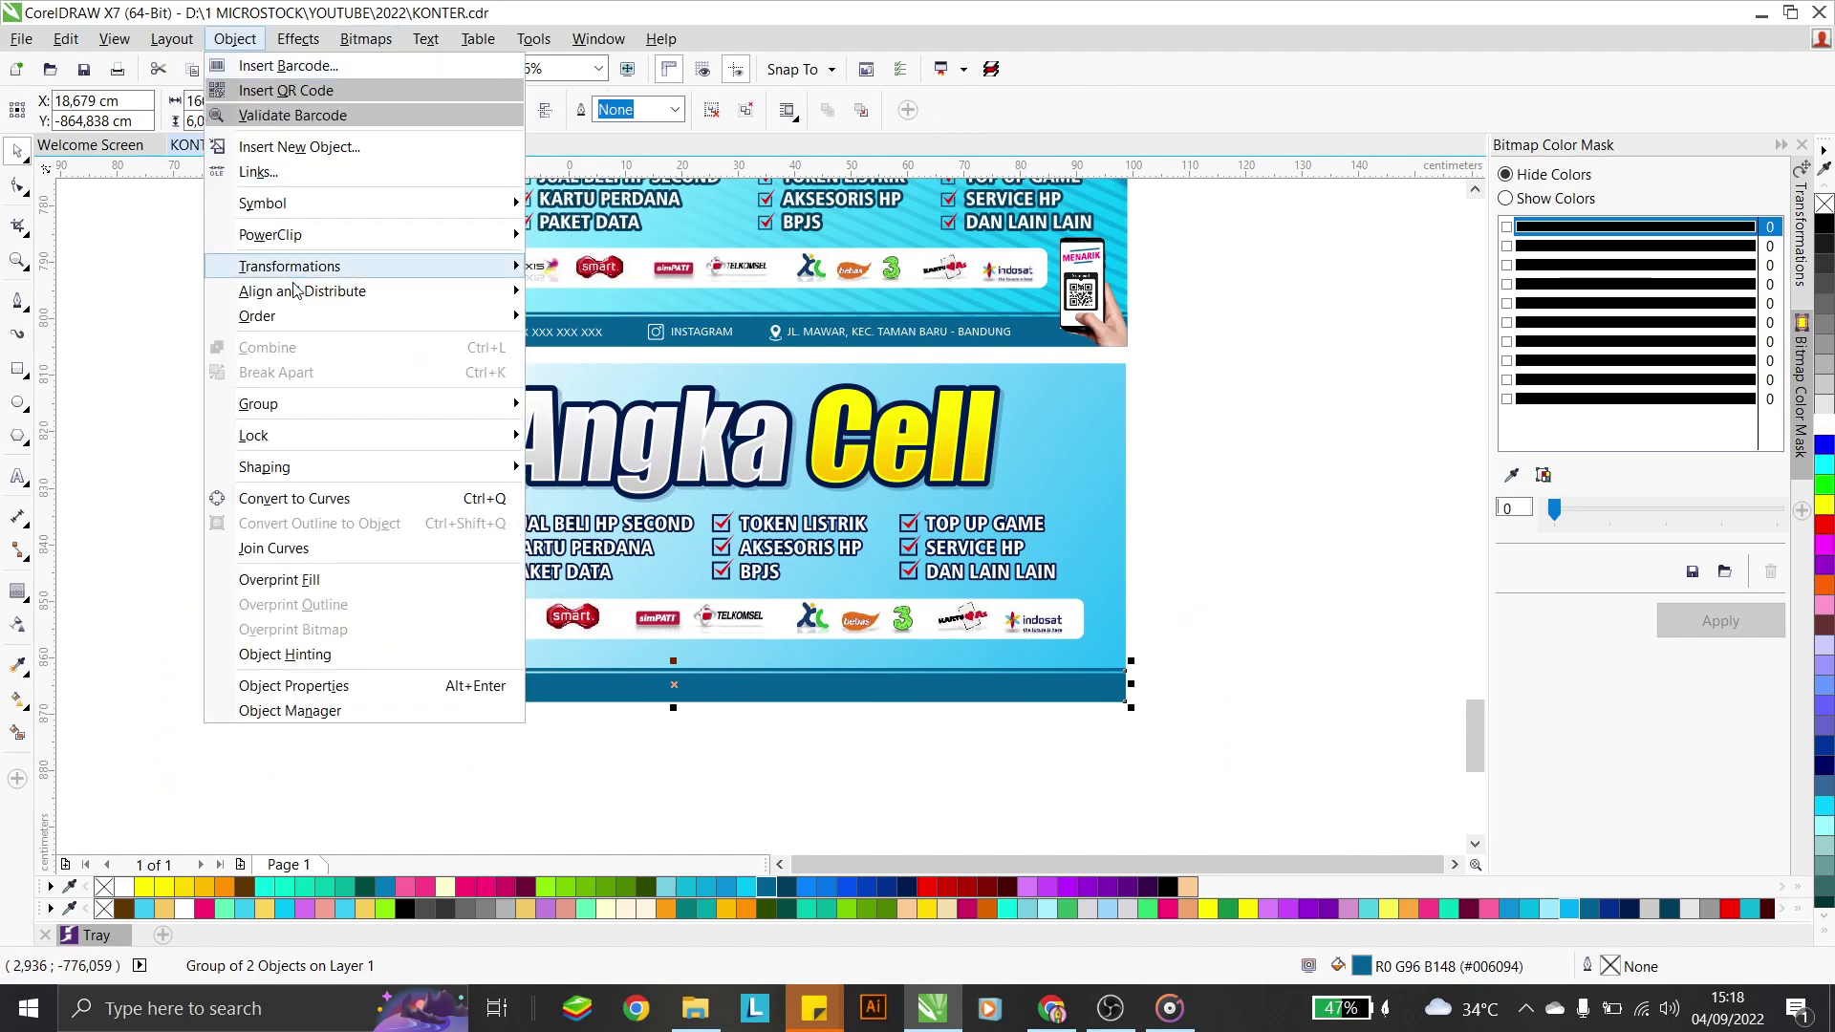
pyautogui.moveTo(277, 235)
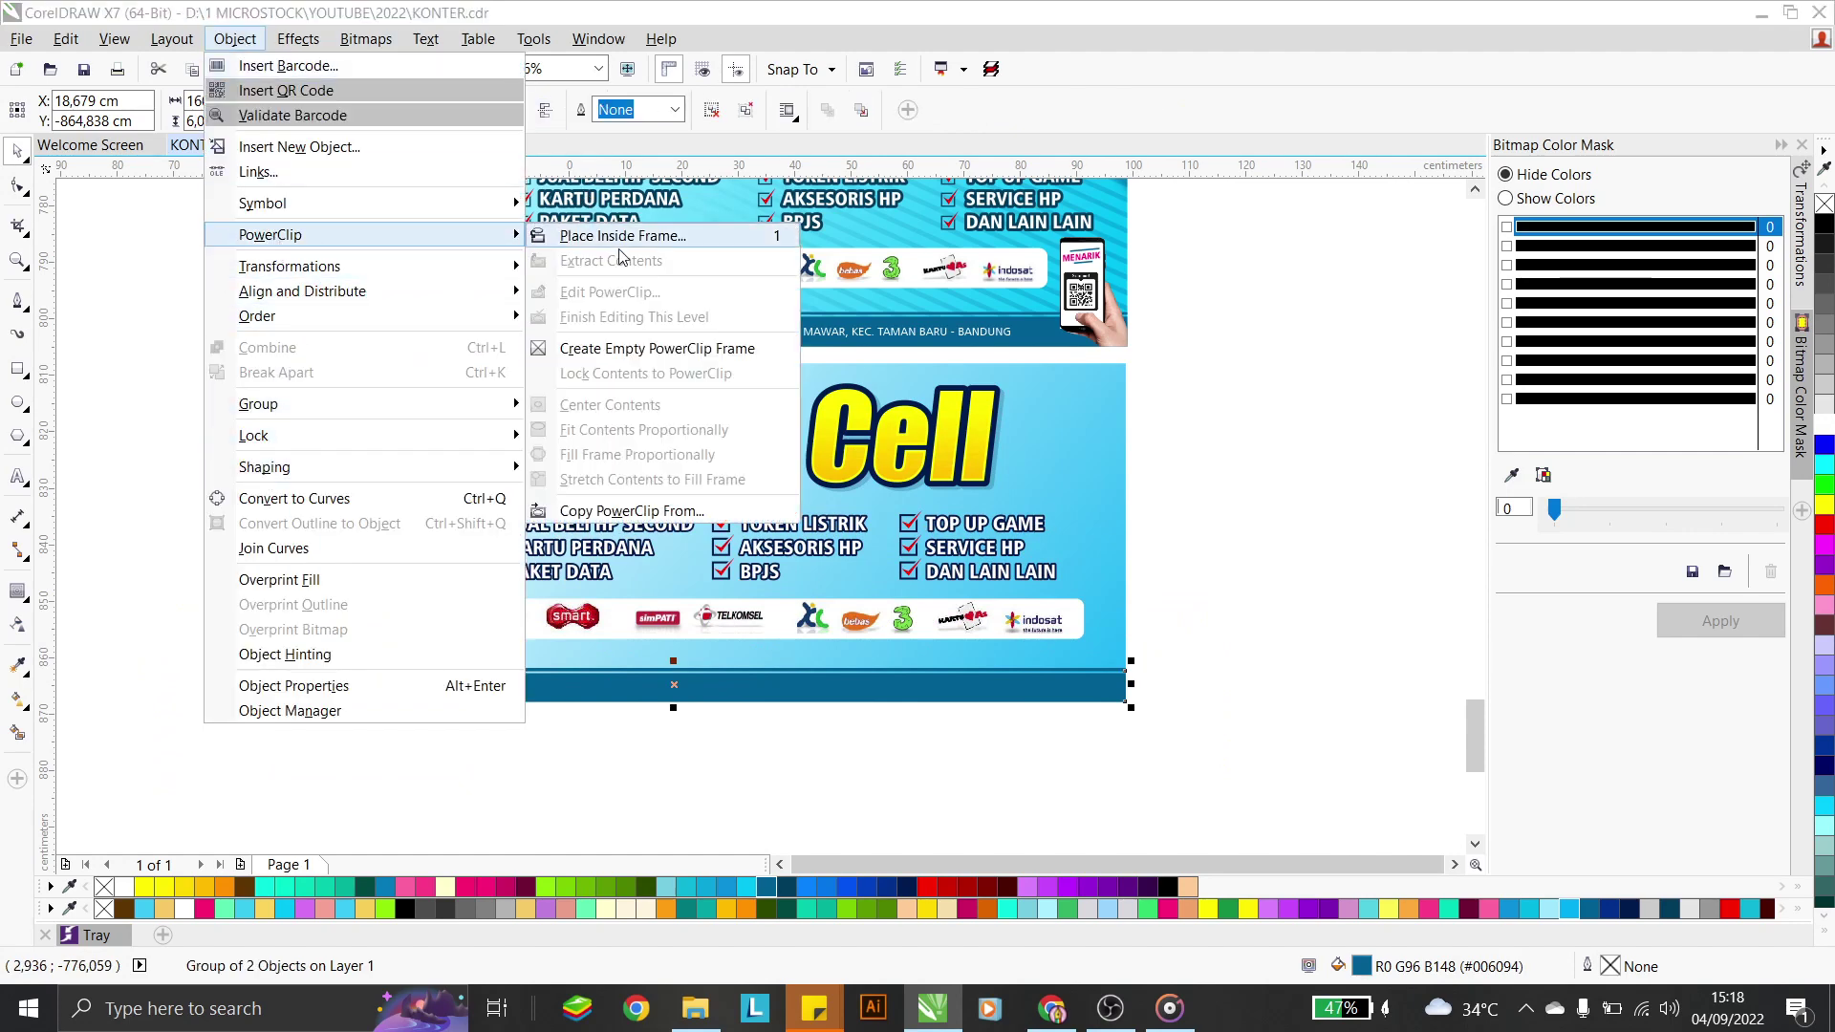
pyautogui.click(621, 239)
pyautogui.click(295, 573)
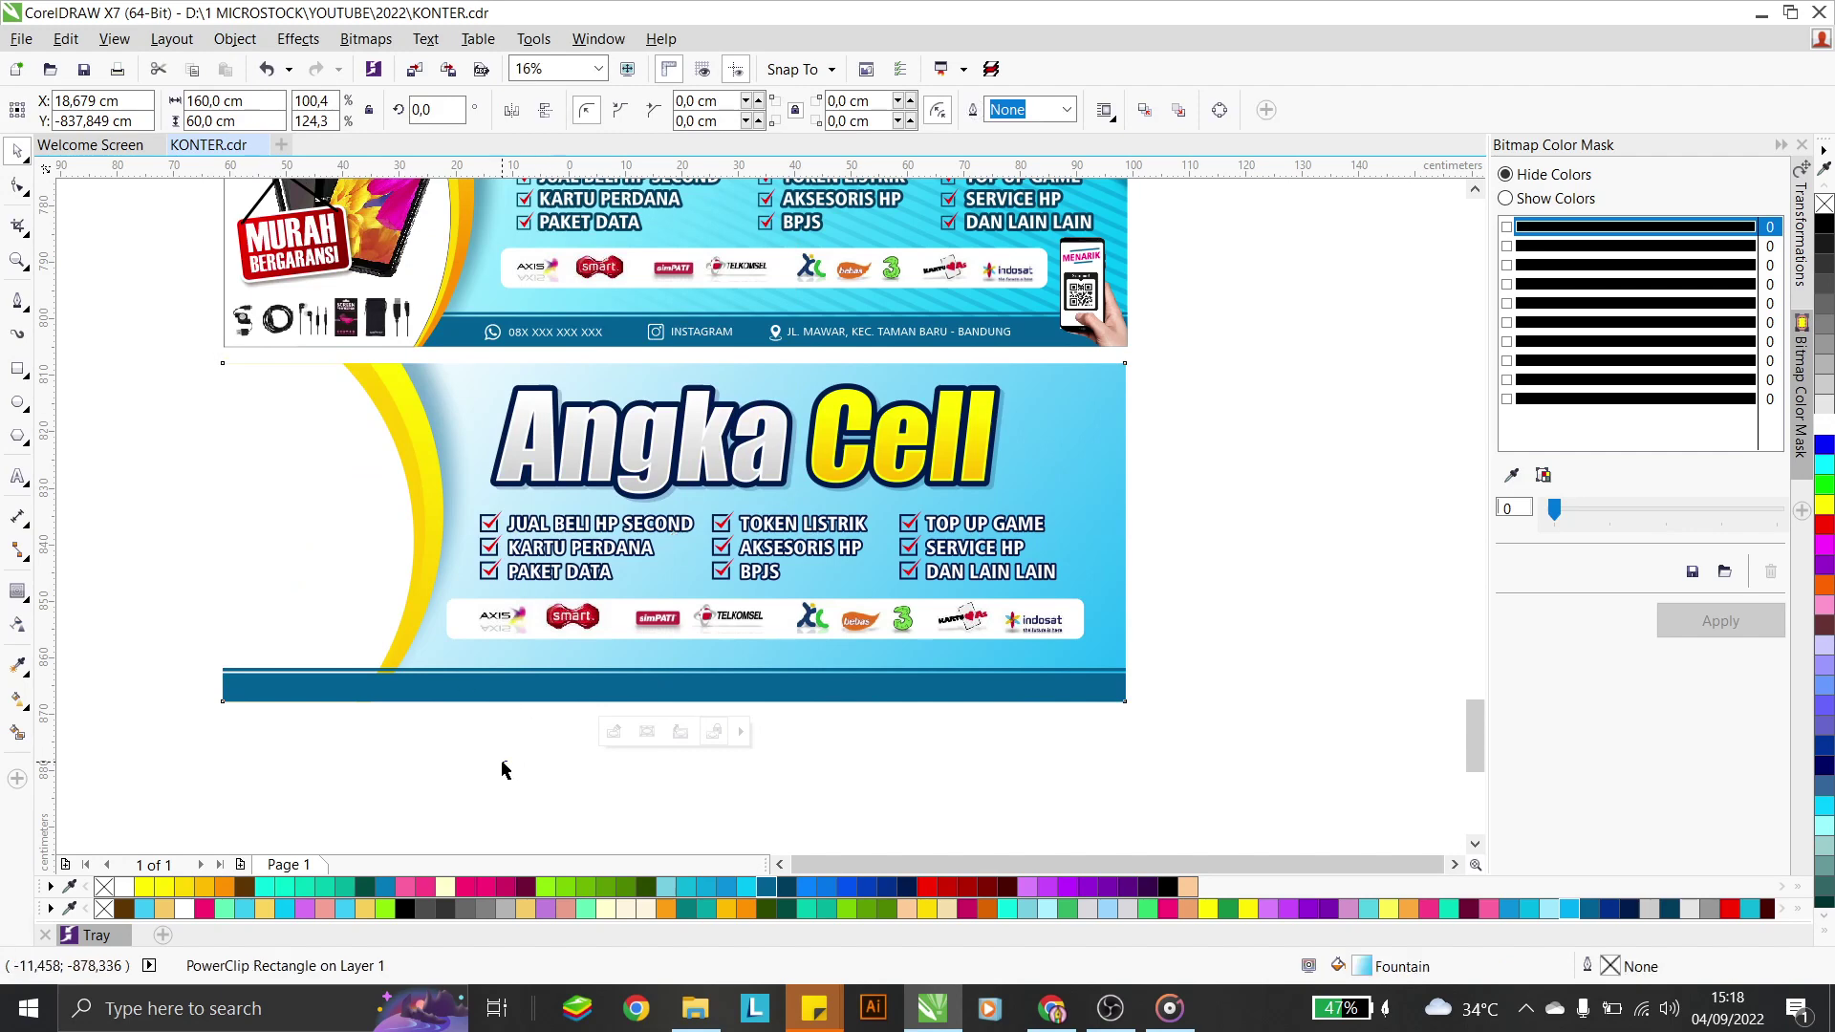
# Edit the lower banner's PowerClip contents and move the blue footer group behind the yellow ring
pyautogui.keyDown('ctrl'); pyautogui.click(317, 590); pyautogui.keyUp('ctrl')
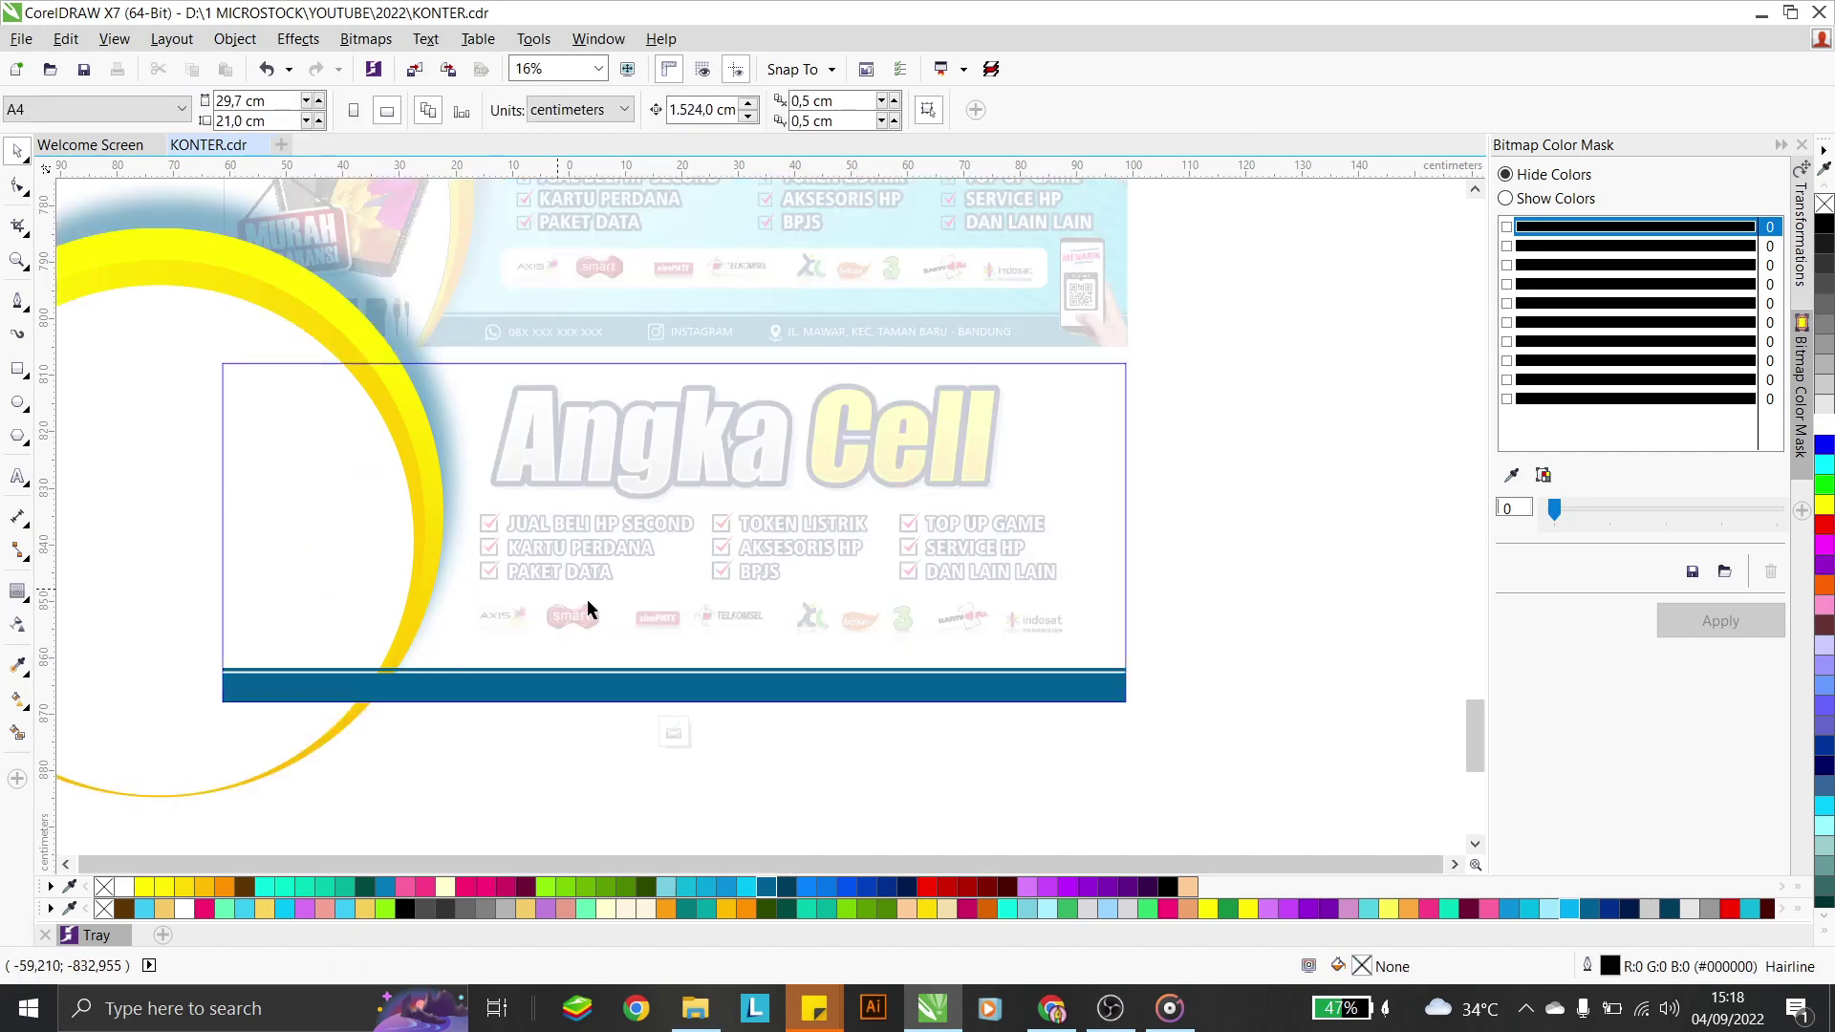
pyautogui.moveTo(1231, 747); pyautogui.dragTo(153, 631)
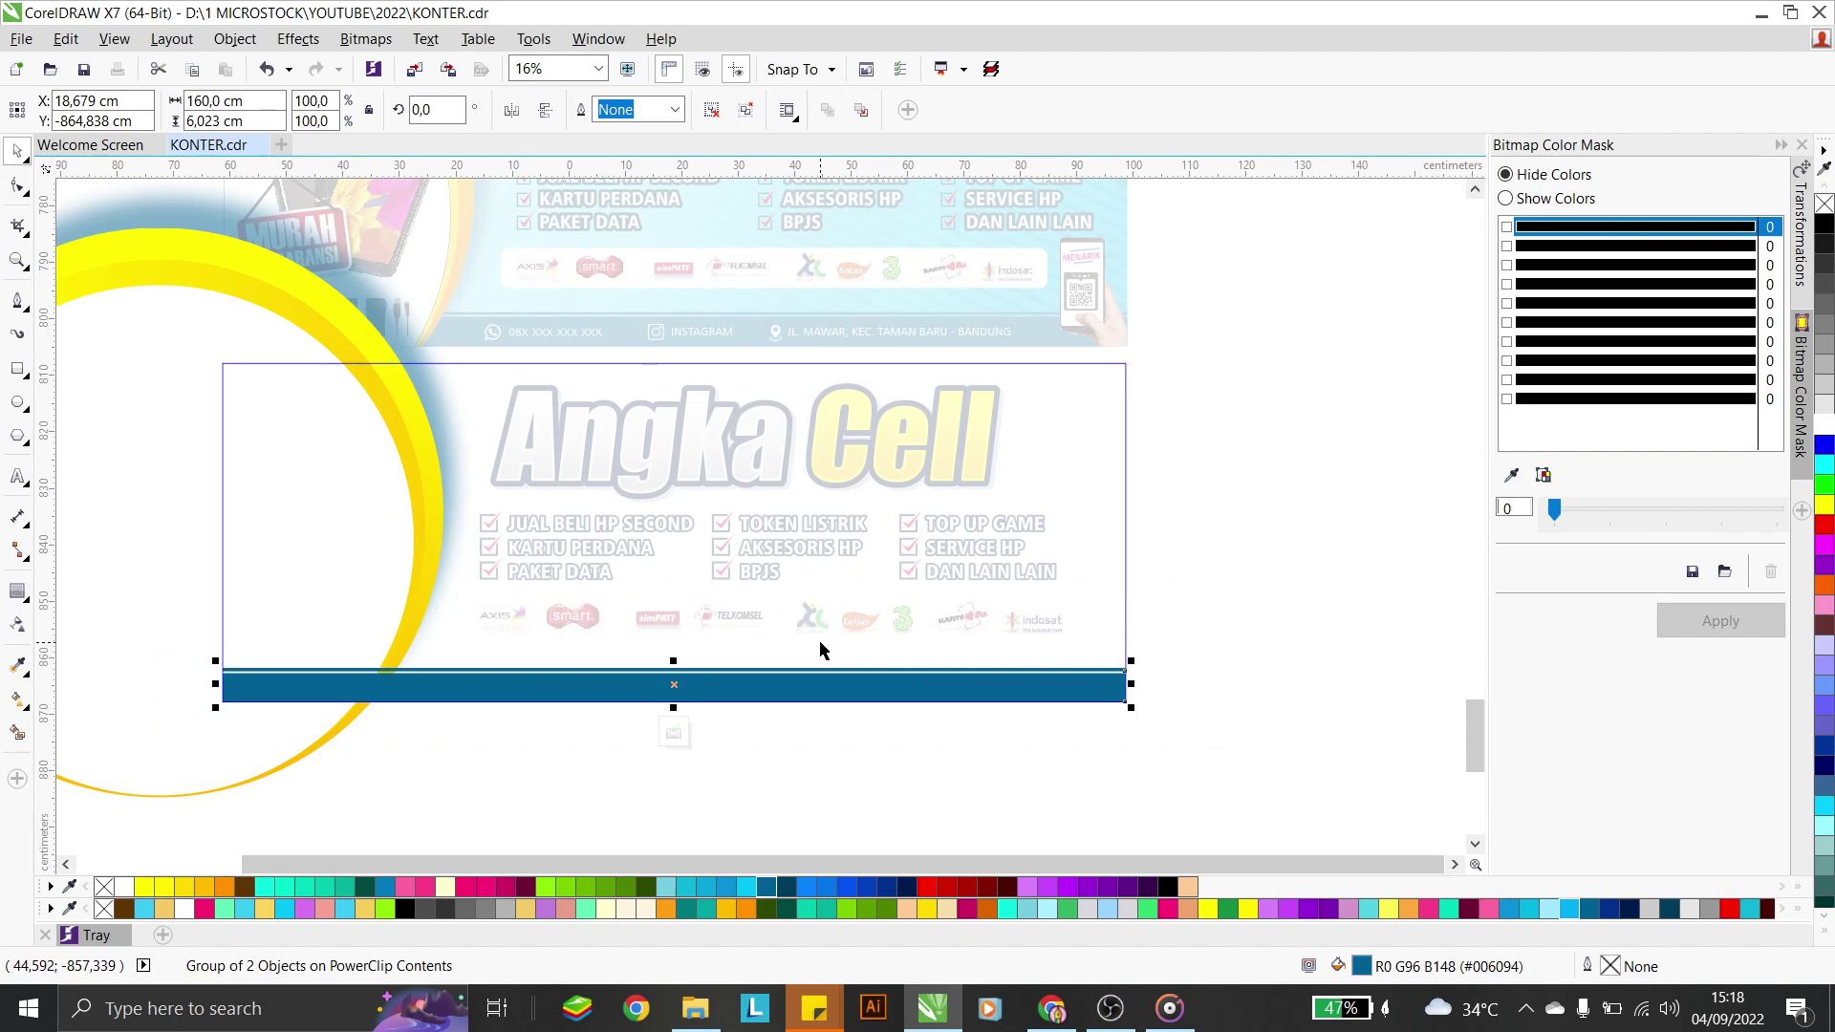
pyautogui.hotkey('ctrl', 'pagedown')
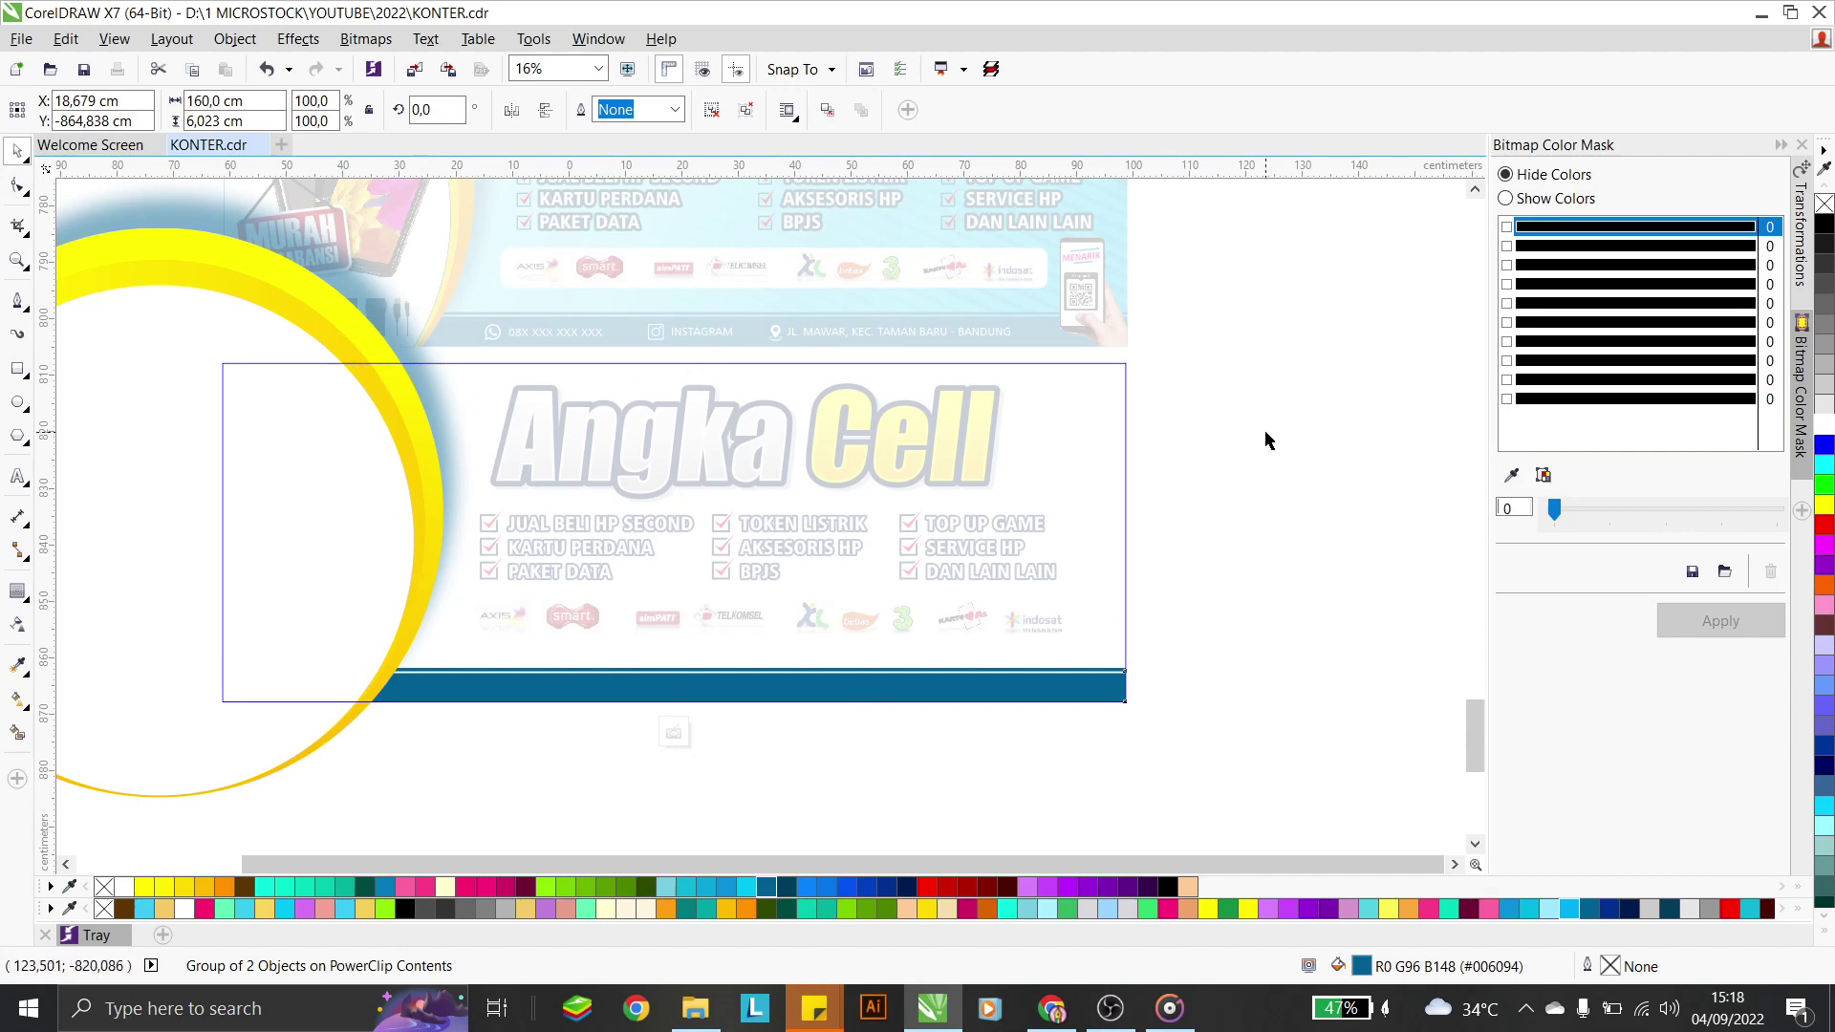
# Group the yellow ring's ellipses with the blue shadow and place a copy over the banner's right side
pyautogui.click(396, 464)
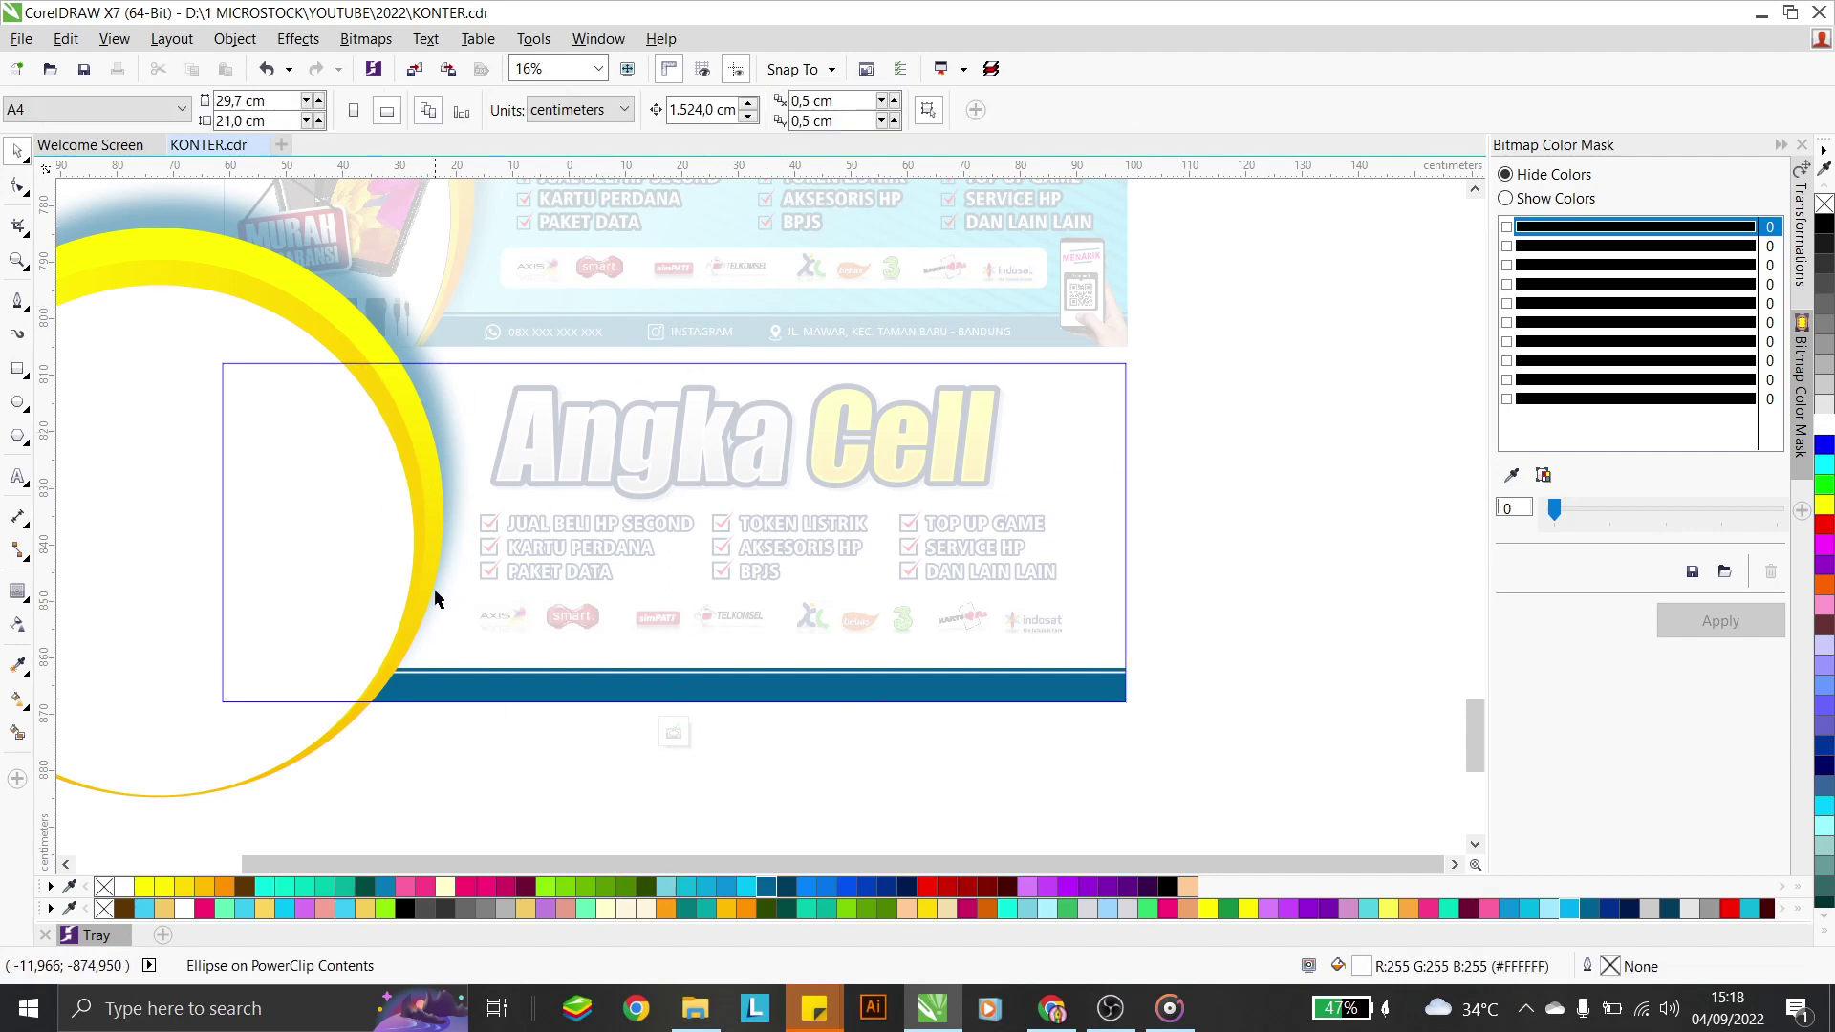
pyautogui.click(441, 521)
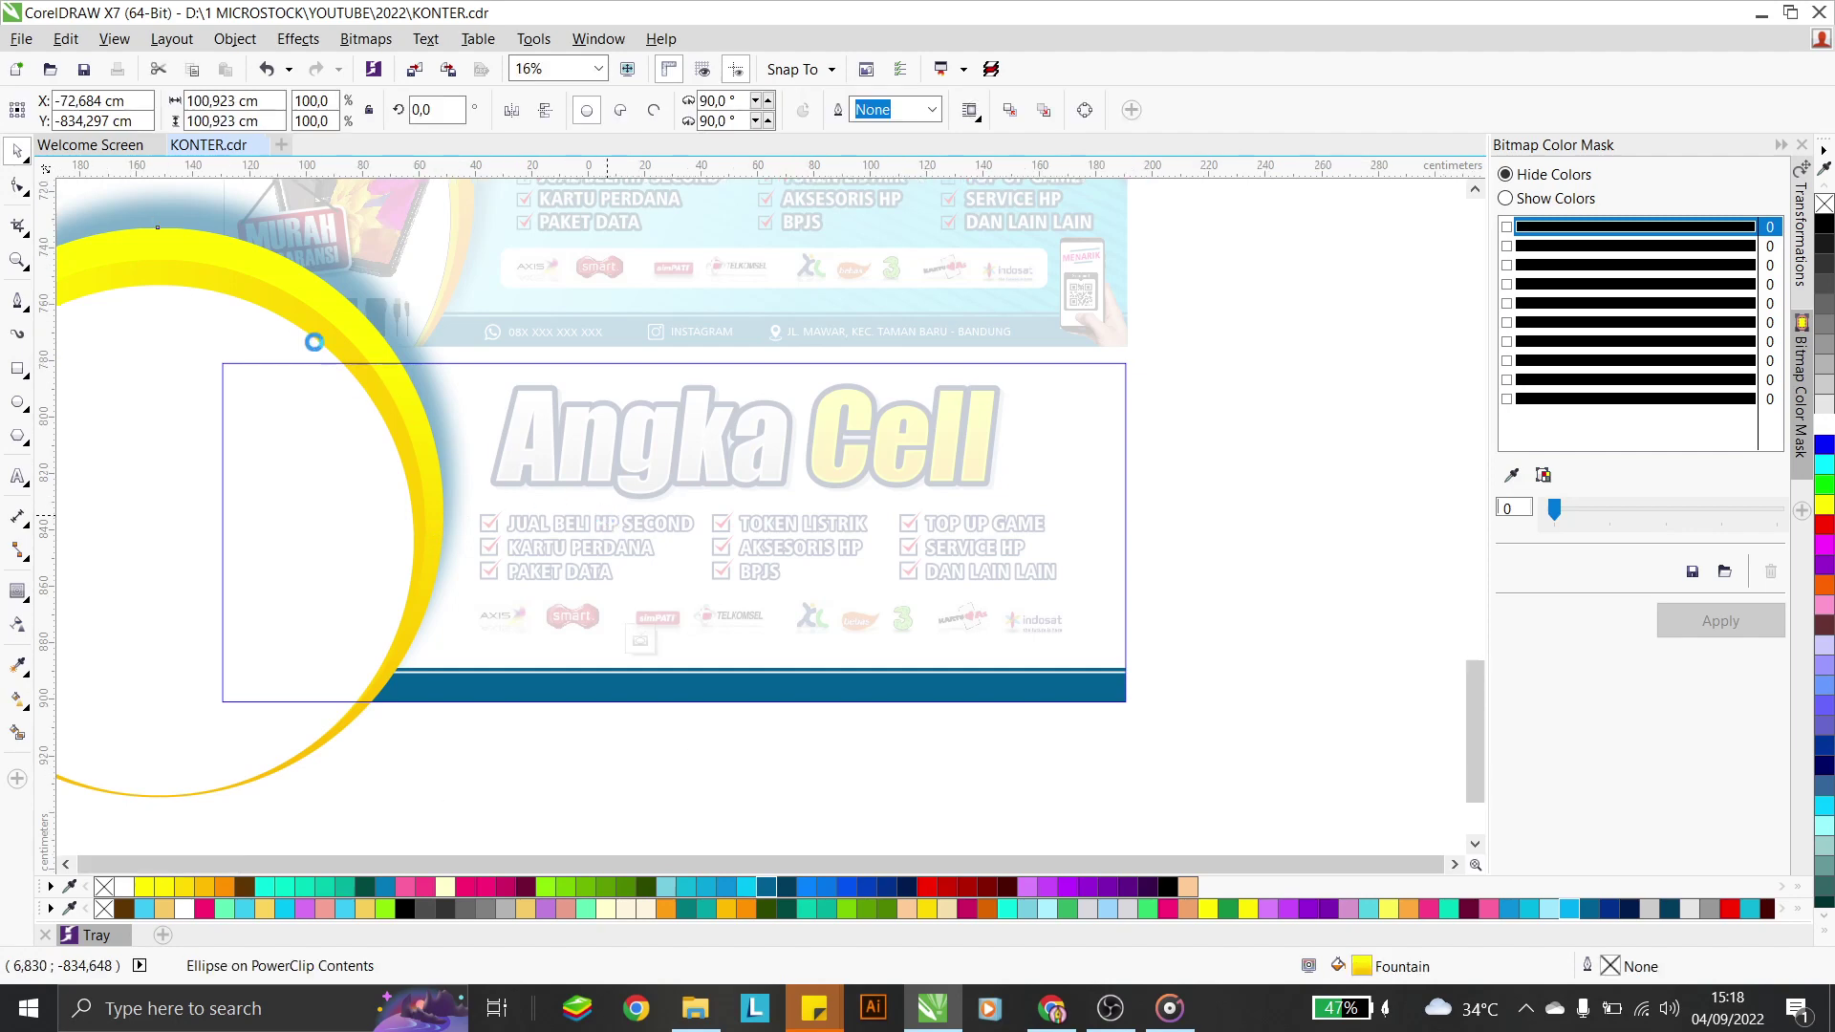
pyautogui.scroll(-1, 312, 340)
pyautogui.moveTo(256, 318); pyautogui.dragTo(926, 349)
pyautogui.click(927, 349)
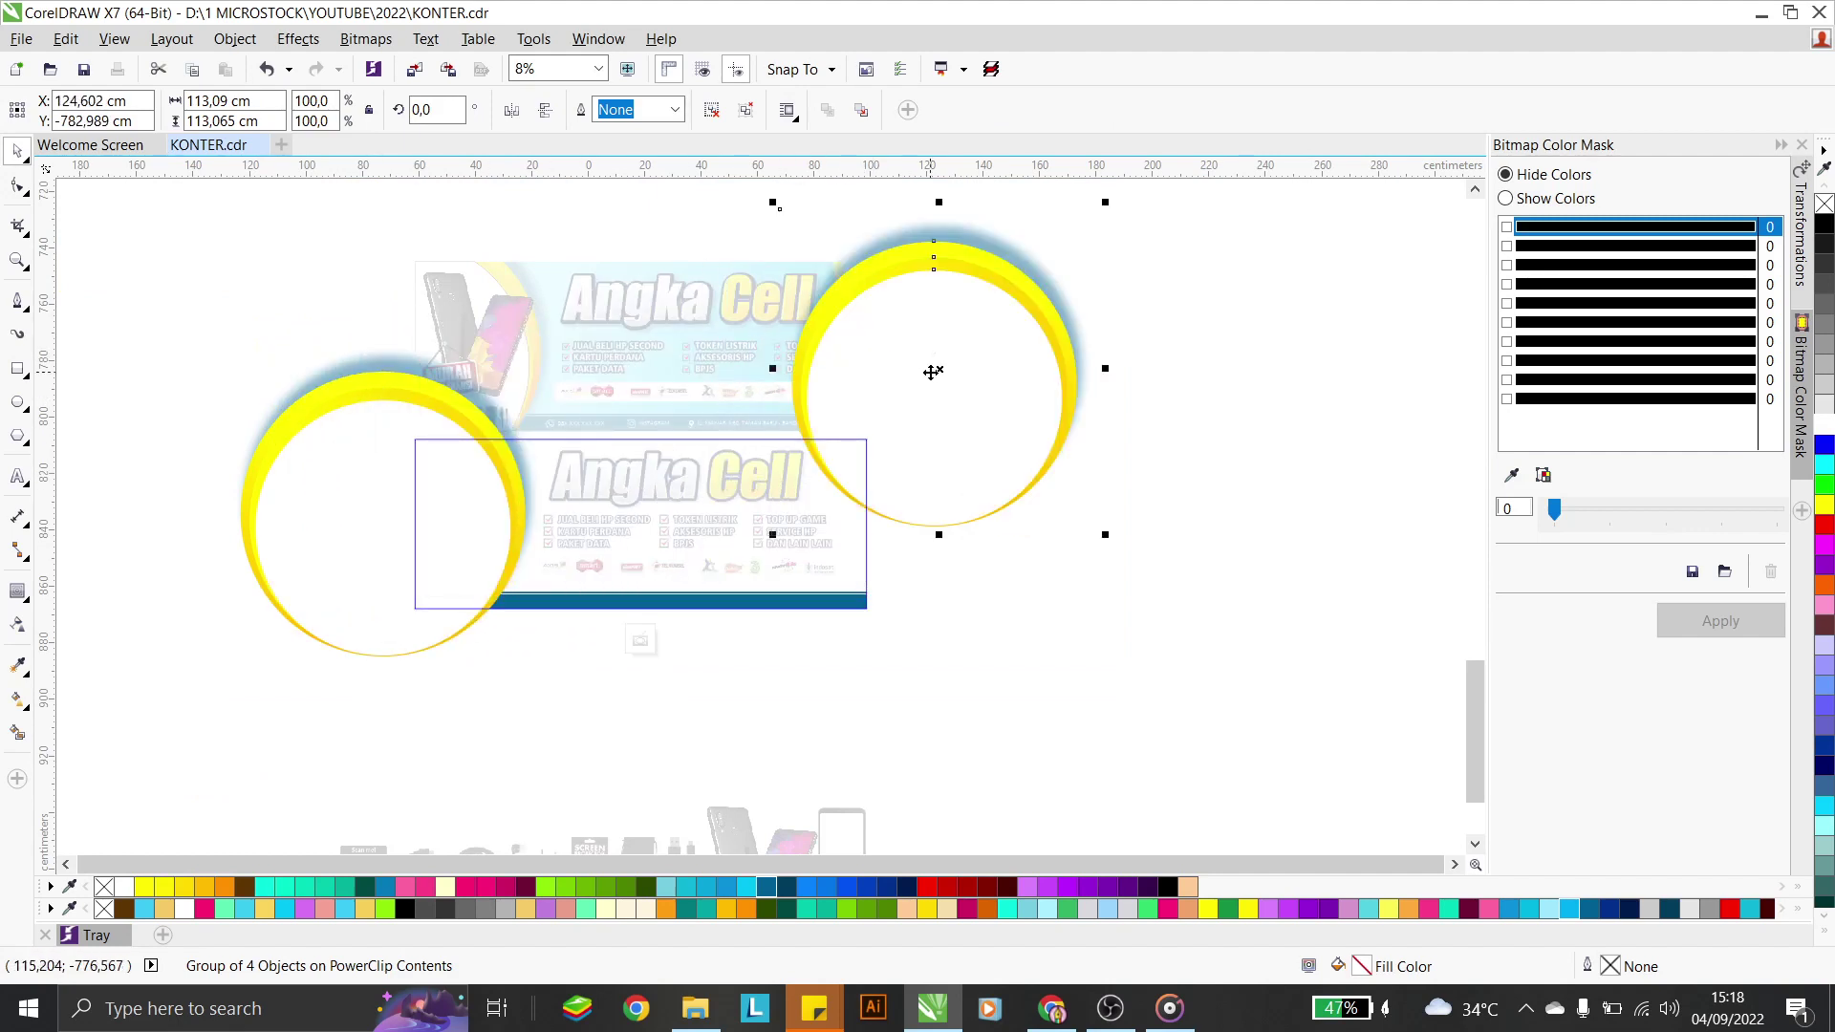
# Rotate the ring copy 180°, position it overlapping the banner's upper-right edge, and finish editing the PowerClip contents
pyautogui.click(936, 263)
pyautogui.click(956, 277)
pyautogui.moveTo(1102, 205); pyautogui.dragTo(822, 483)
pyautogui.moveTo(921, 455); pyautogui.dragTo(944, 534)
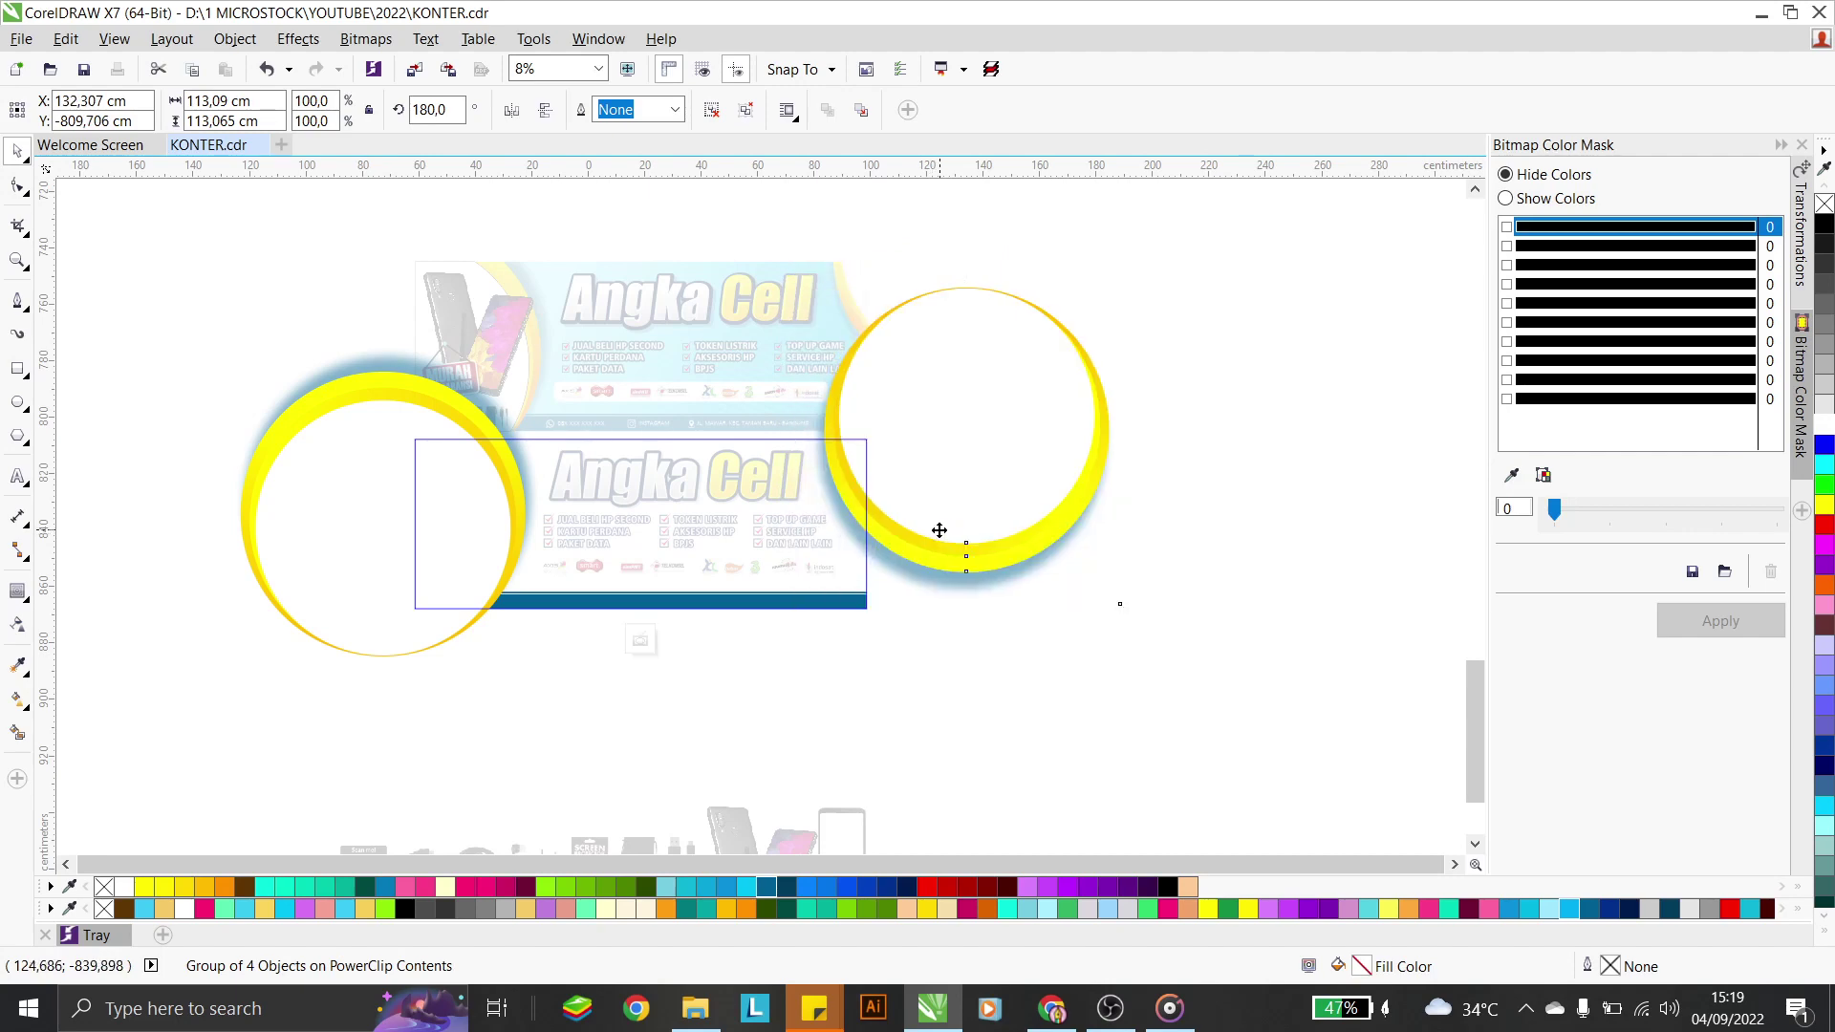
pyautogui.moveTo(940, 530); pyautogui.dragTo(935, 519)
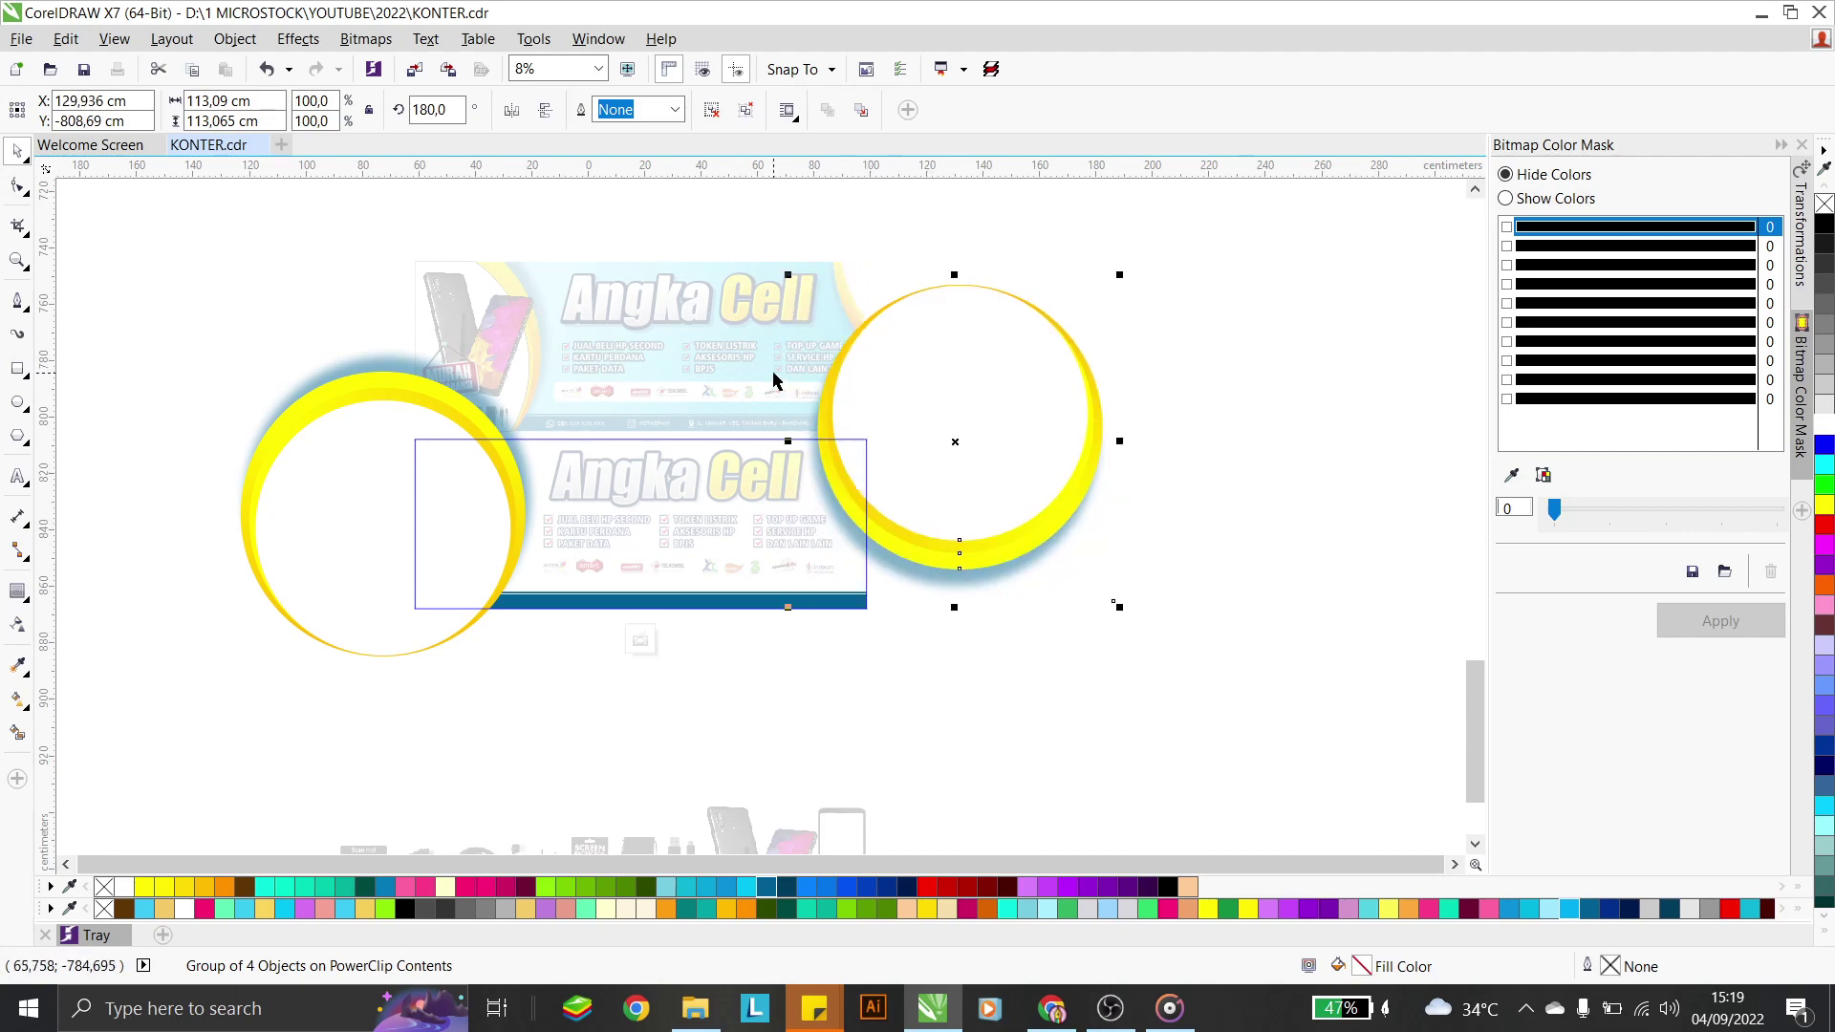
pyautogui.click(964, 678)
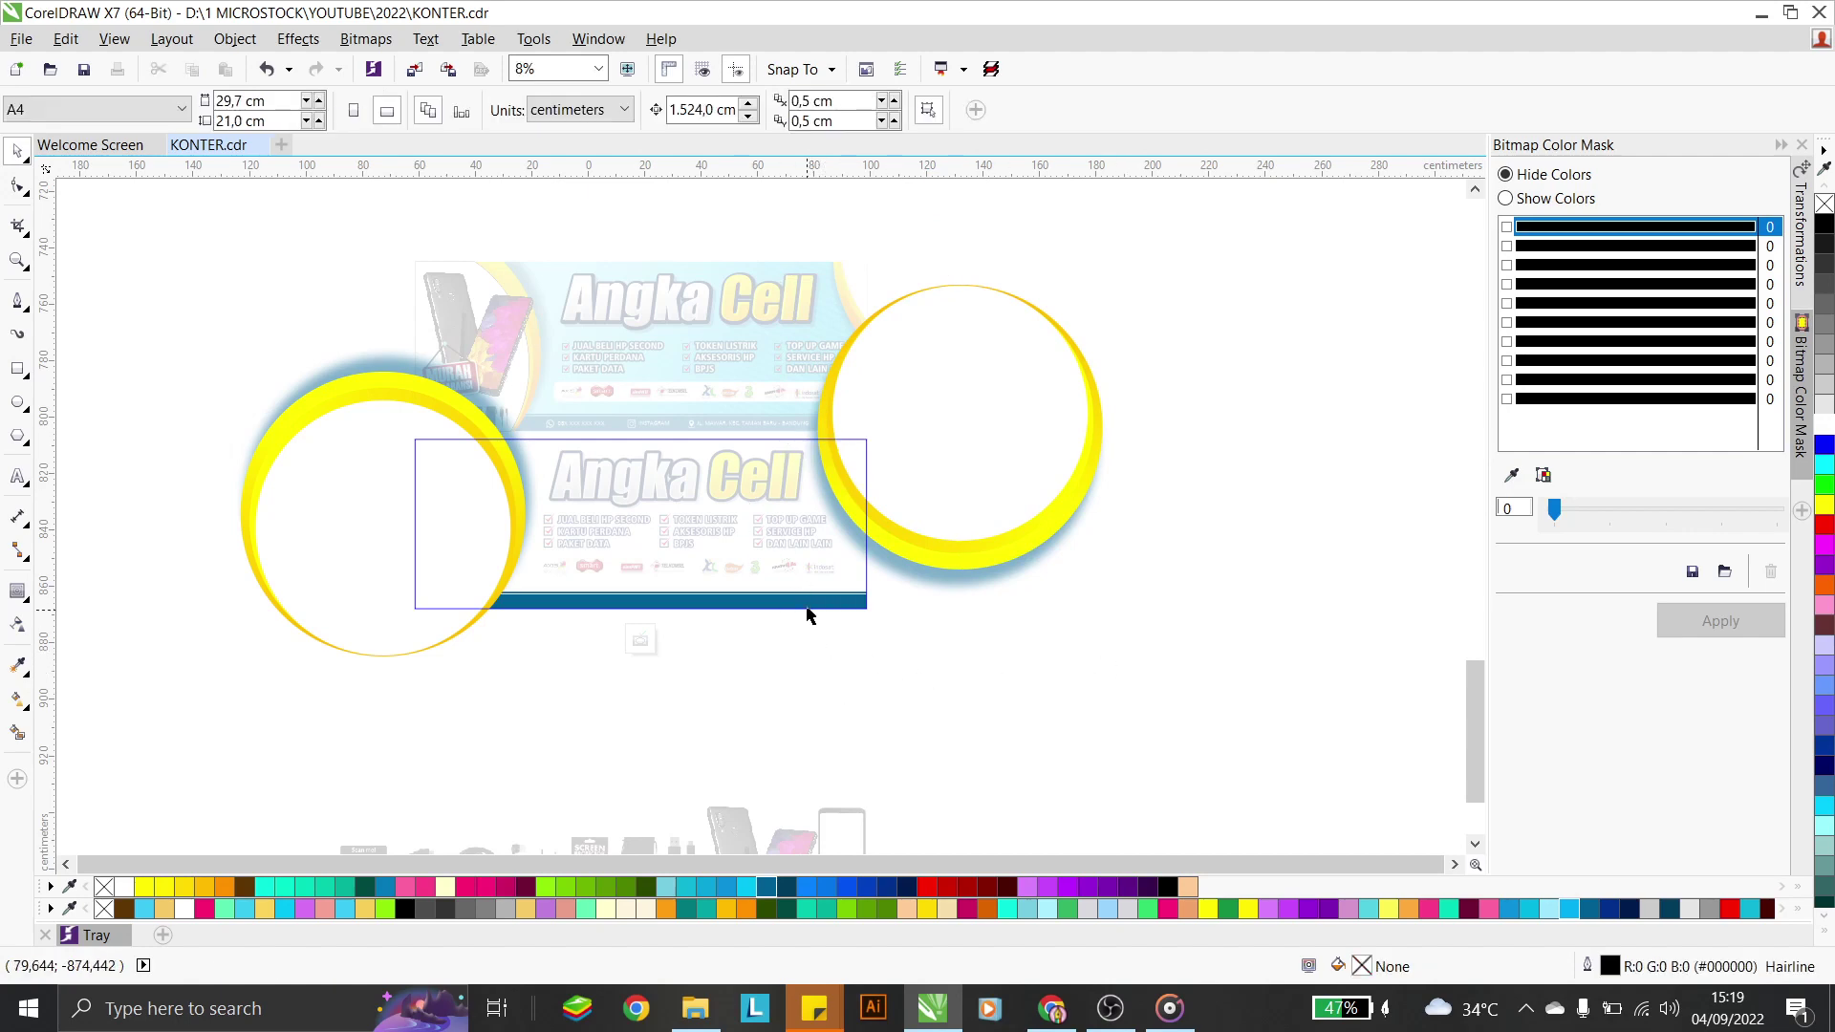
pyautogui.hotkey('ctrl', 'z')
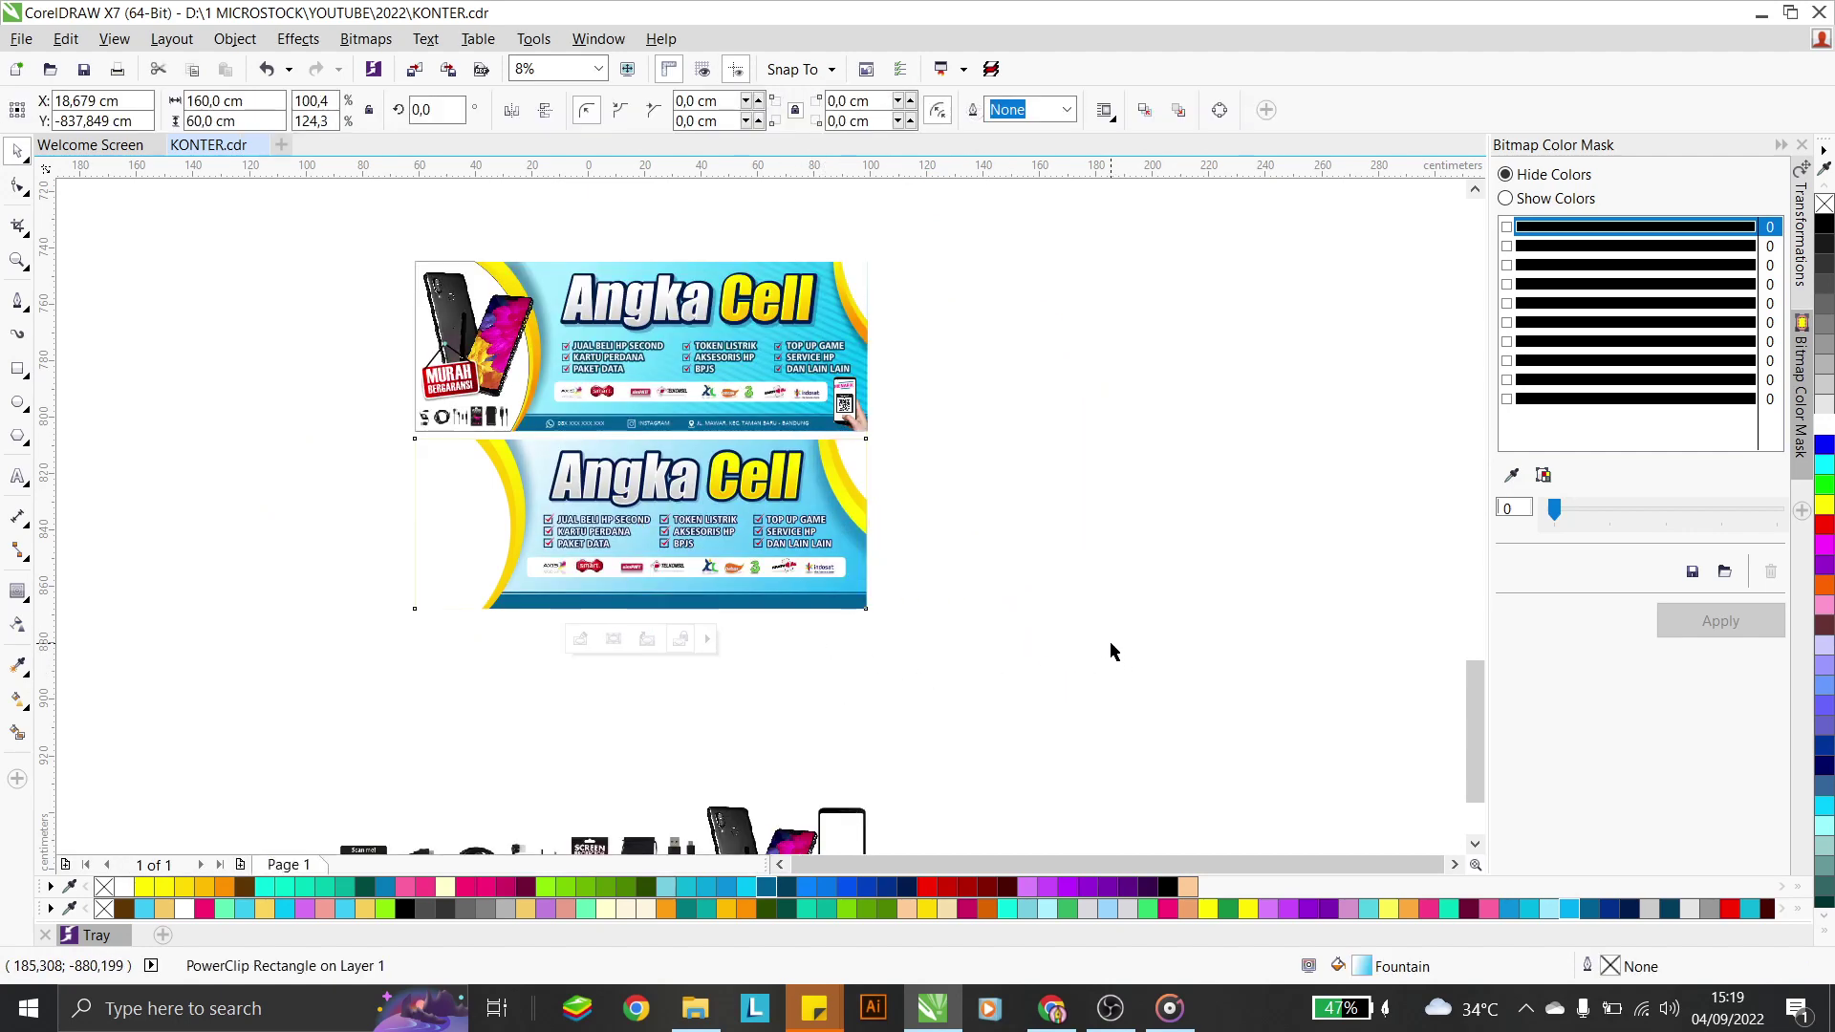
pyautogui.click(1110, 647)
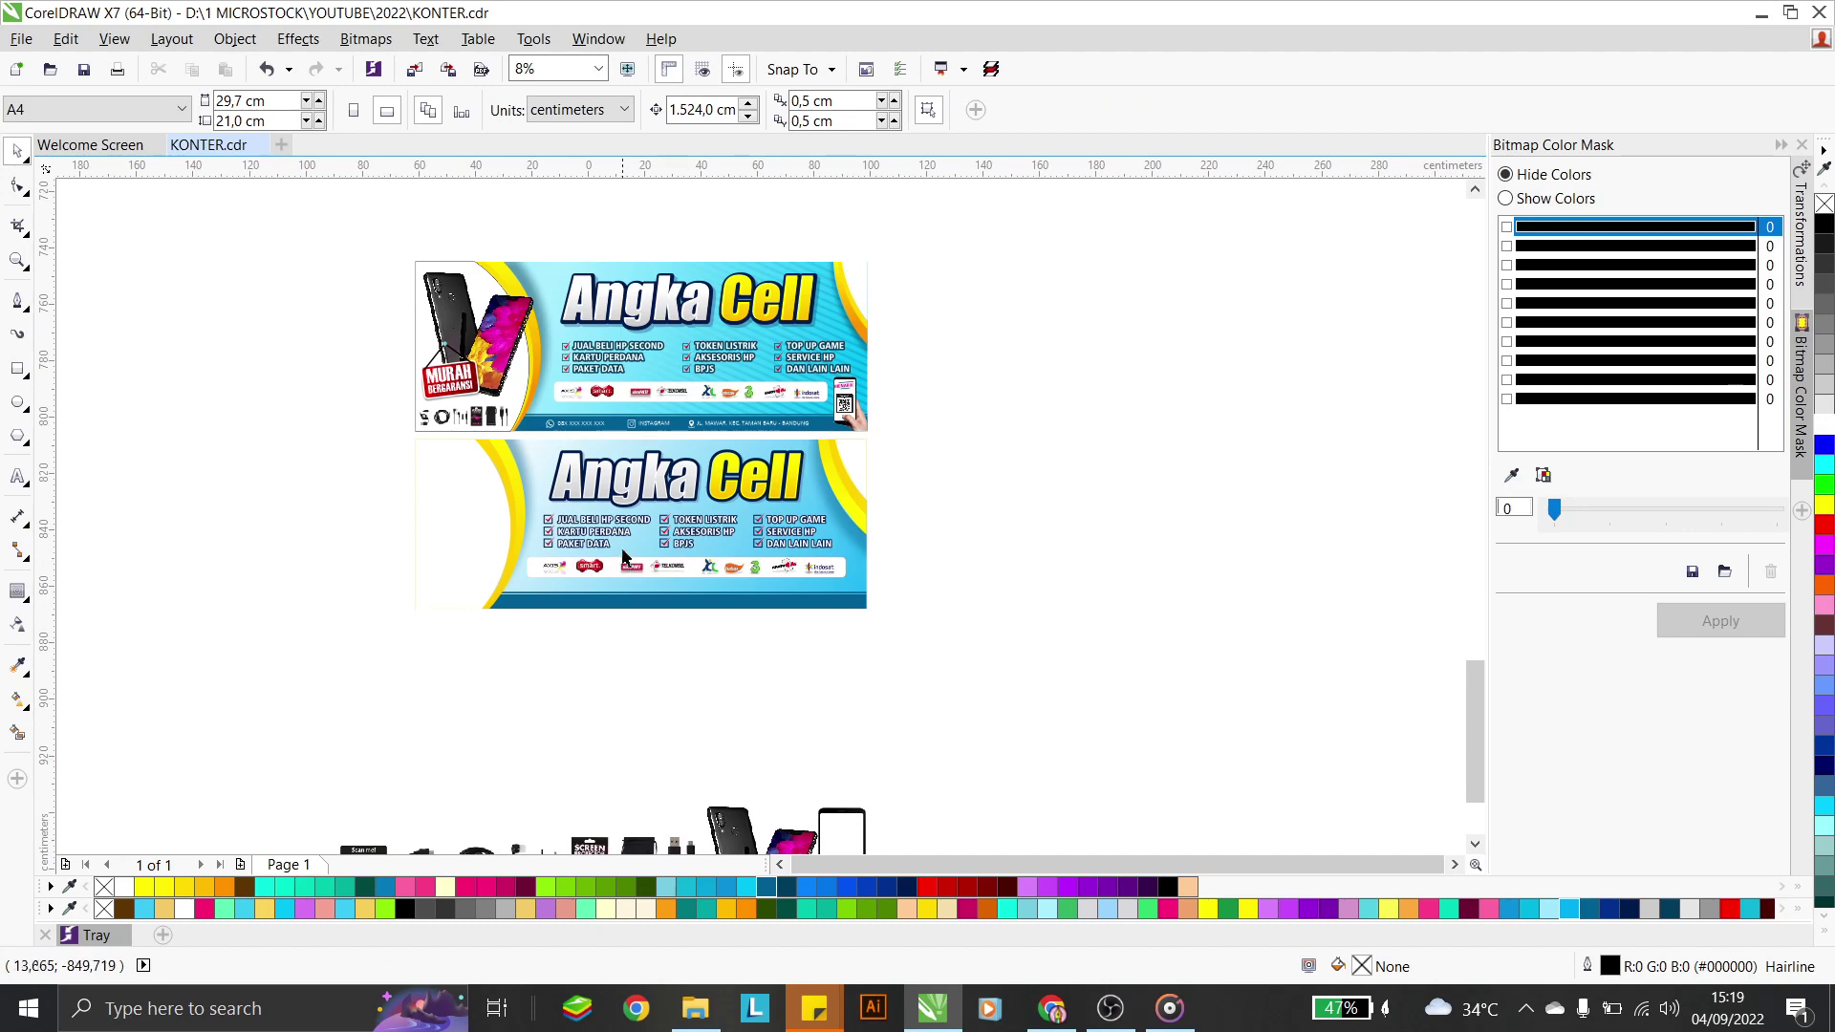
# Reopen the PowerClip contents, rotate the ring copy to about 213.4°, shift it slightly right and down, and finish editing
pyautogui.click(848, 492)
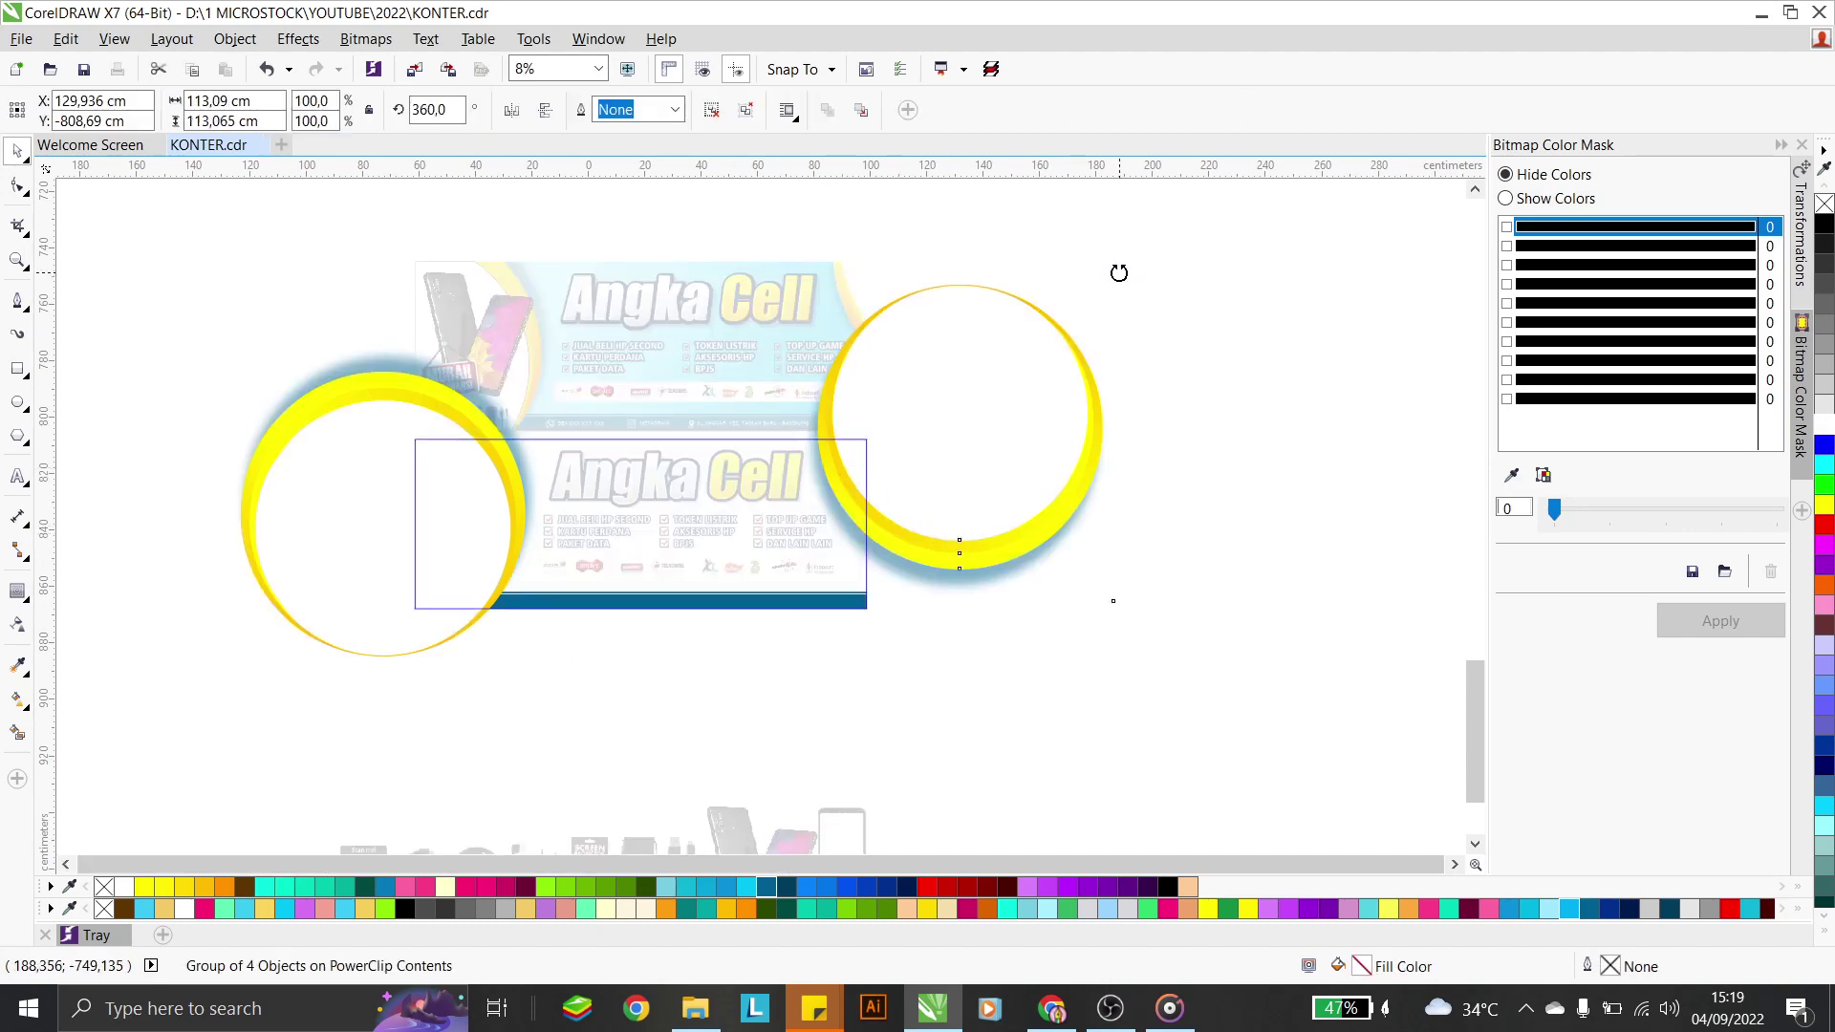
pyautogui.moveTo(1119, 276); pyautogui.dragTo(1031, 218)
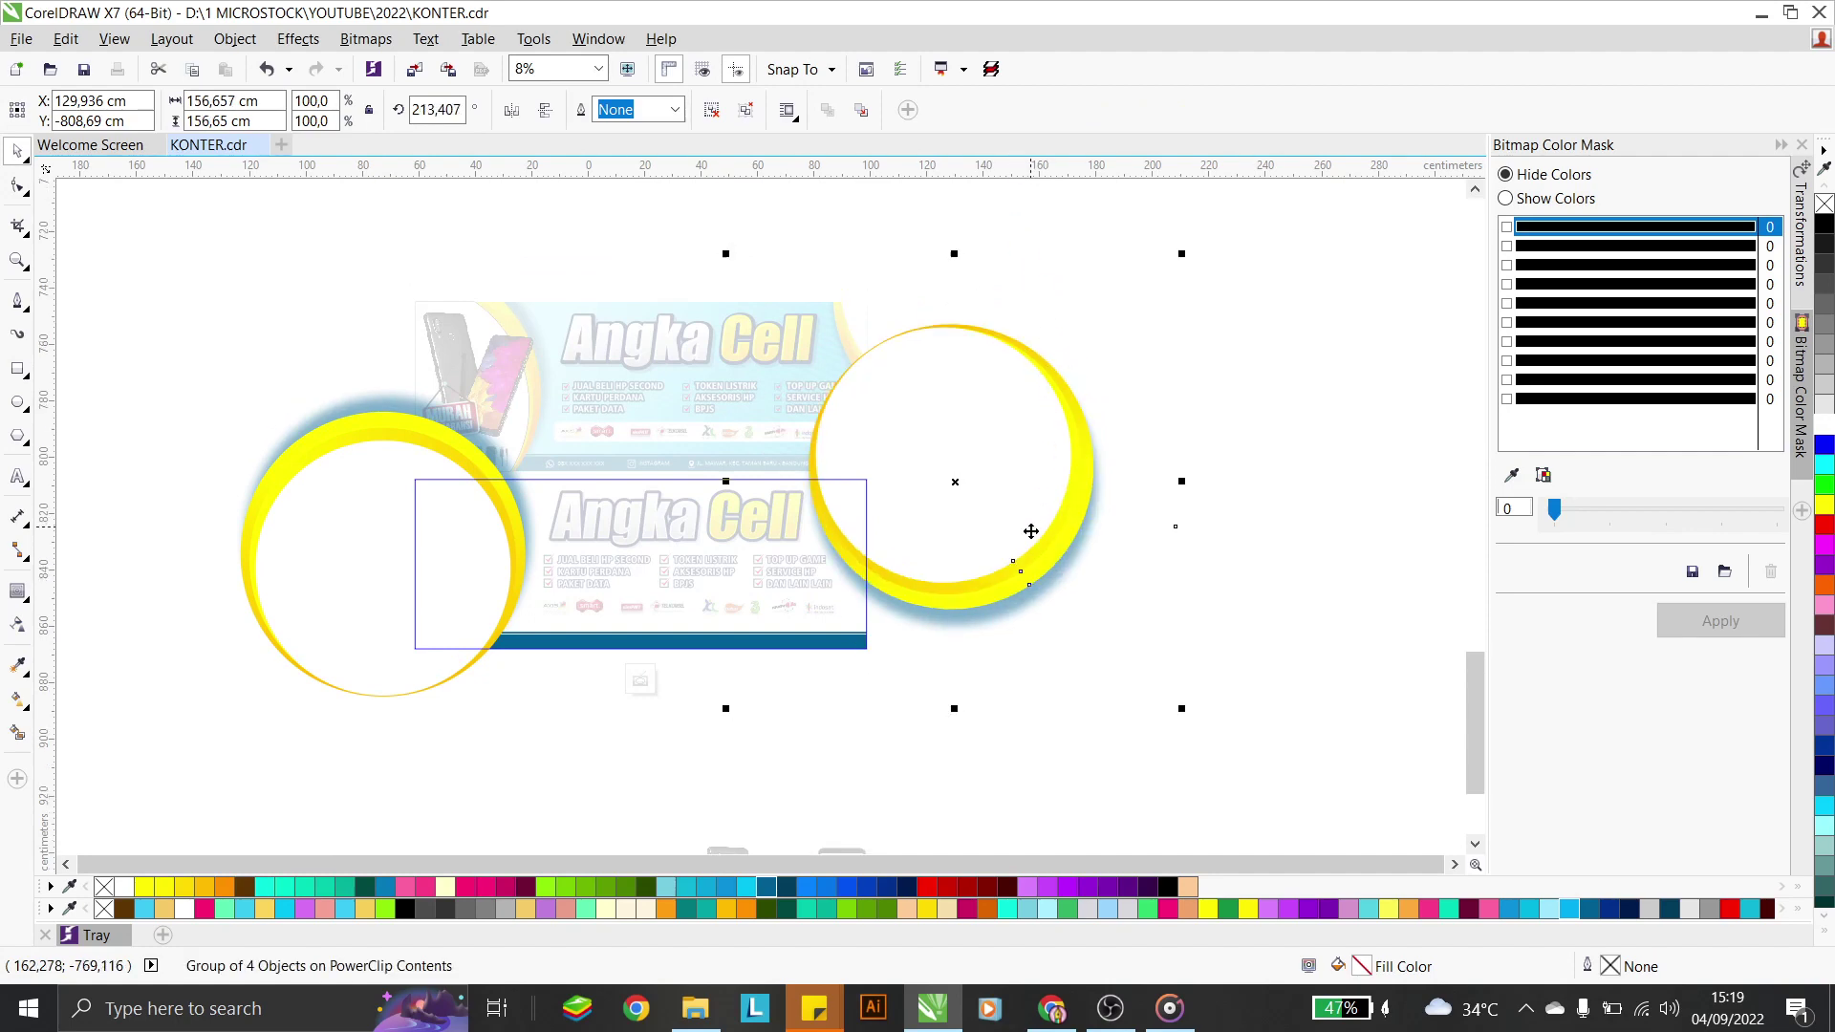
pyautogui.moveTo(1028, 528); pyautogui.dragTo(1025, 574)
pyautogui.keyDown('ctrl'); pyautogui.click(1237, 692); pyautogui.keyUp('ctrl')
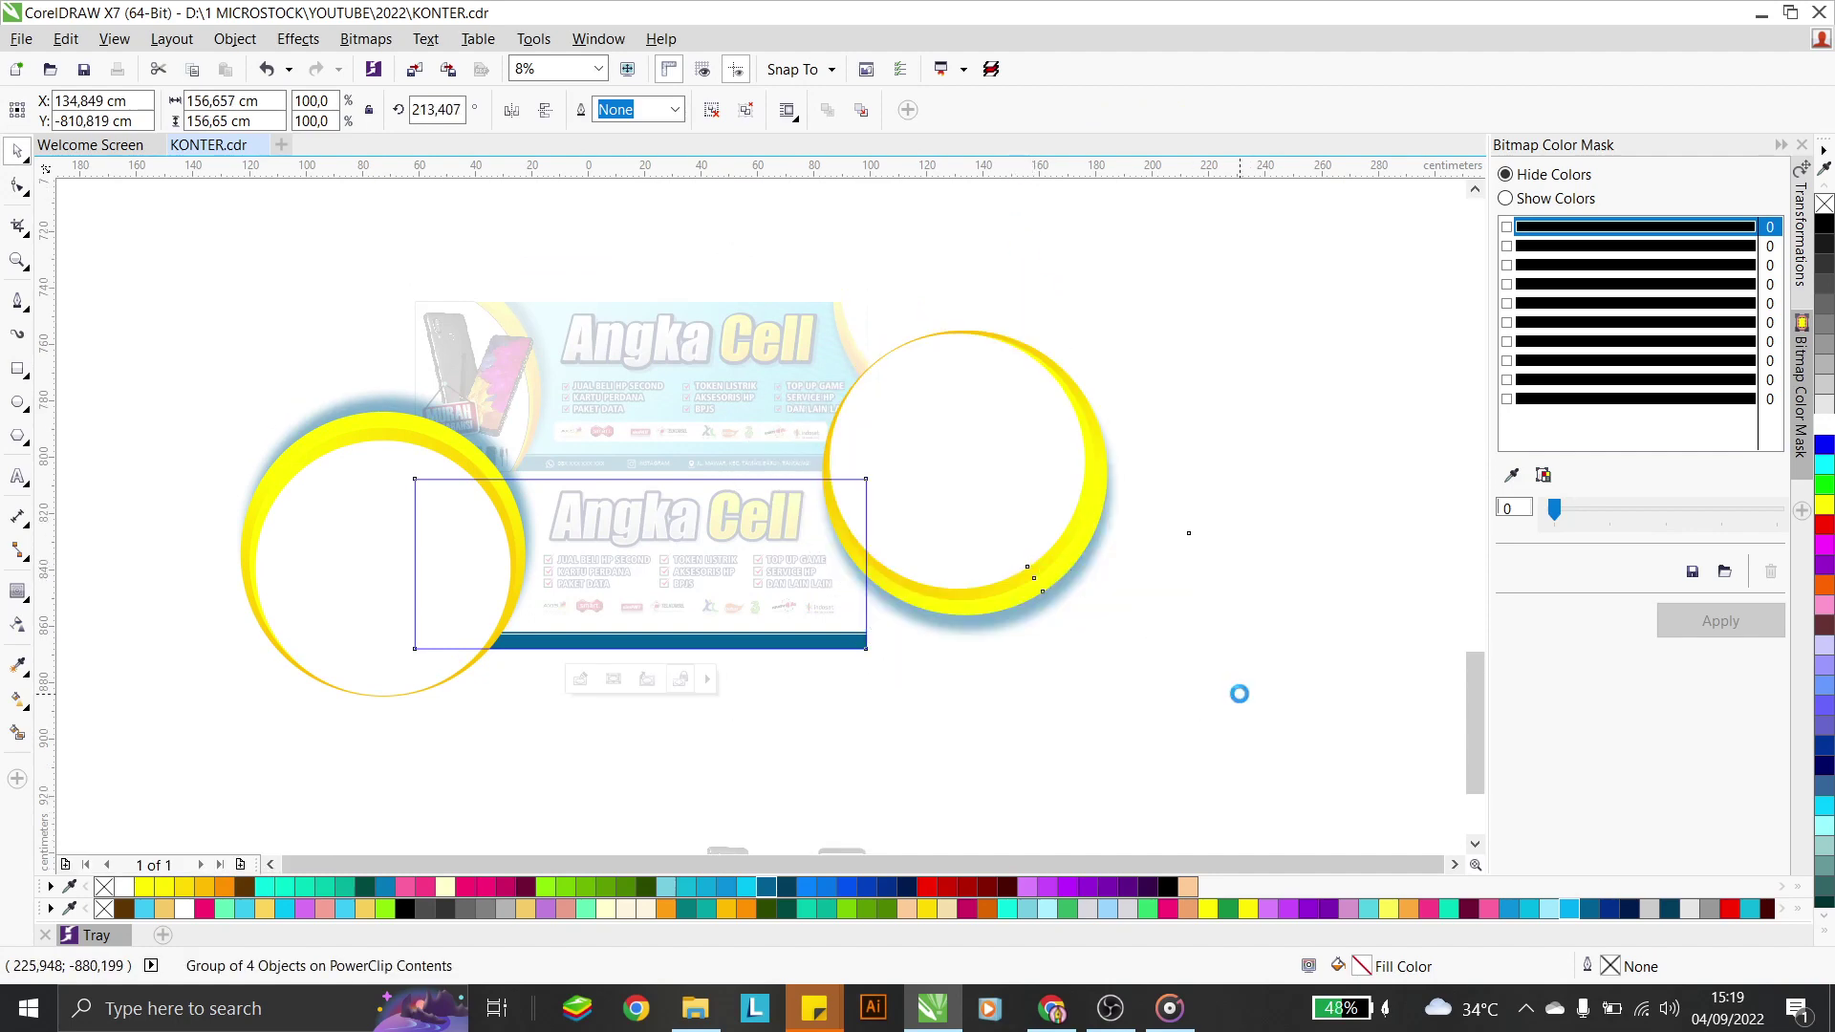
pyautogui.click(1243, 702)
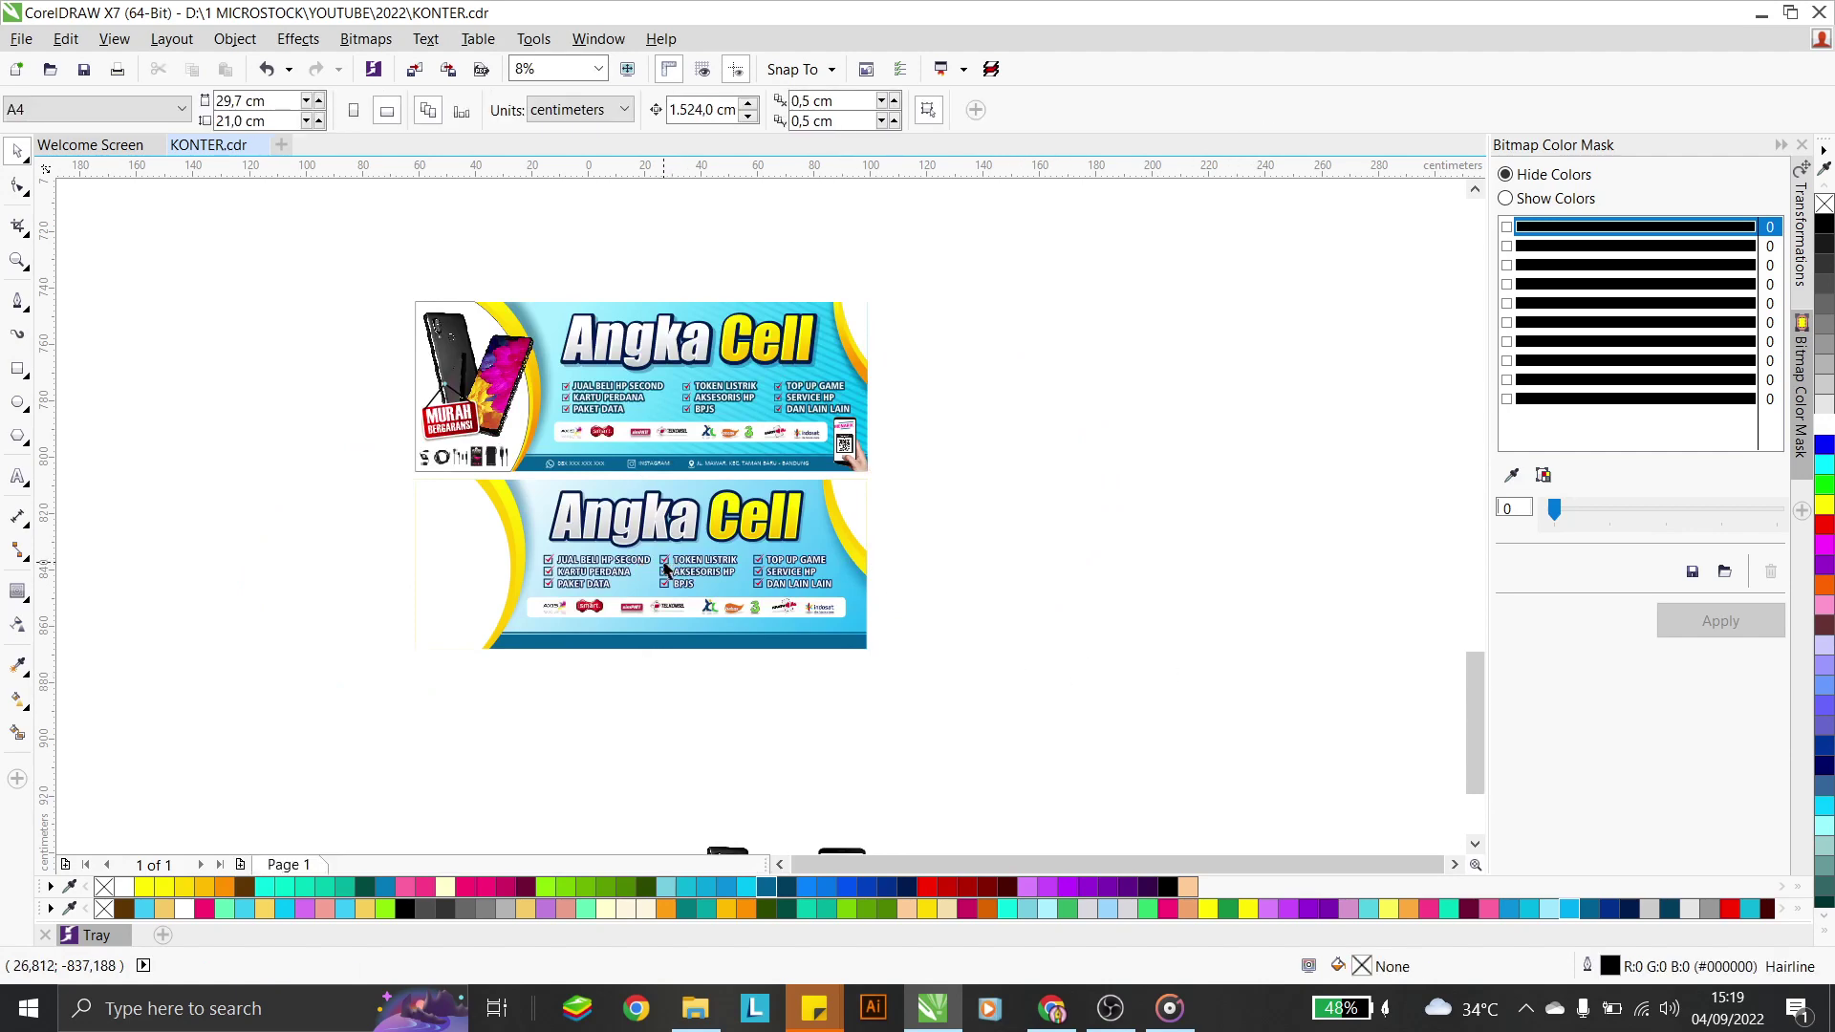
# Inside the PowerClip, recolour the left ring's outer ellipse gradient end to a deeper orange and move its yellow start point downward
pyautogui.scroll(2, 551, 623)
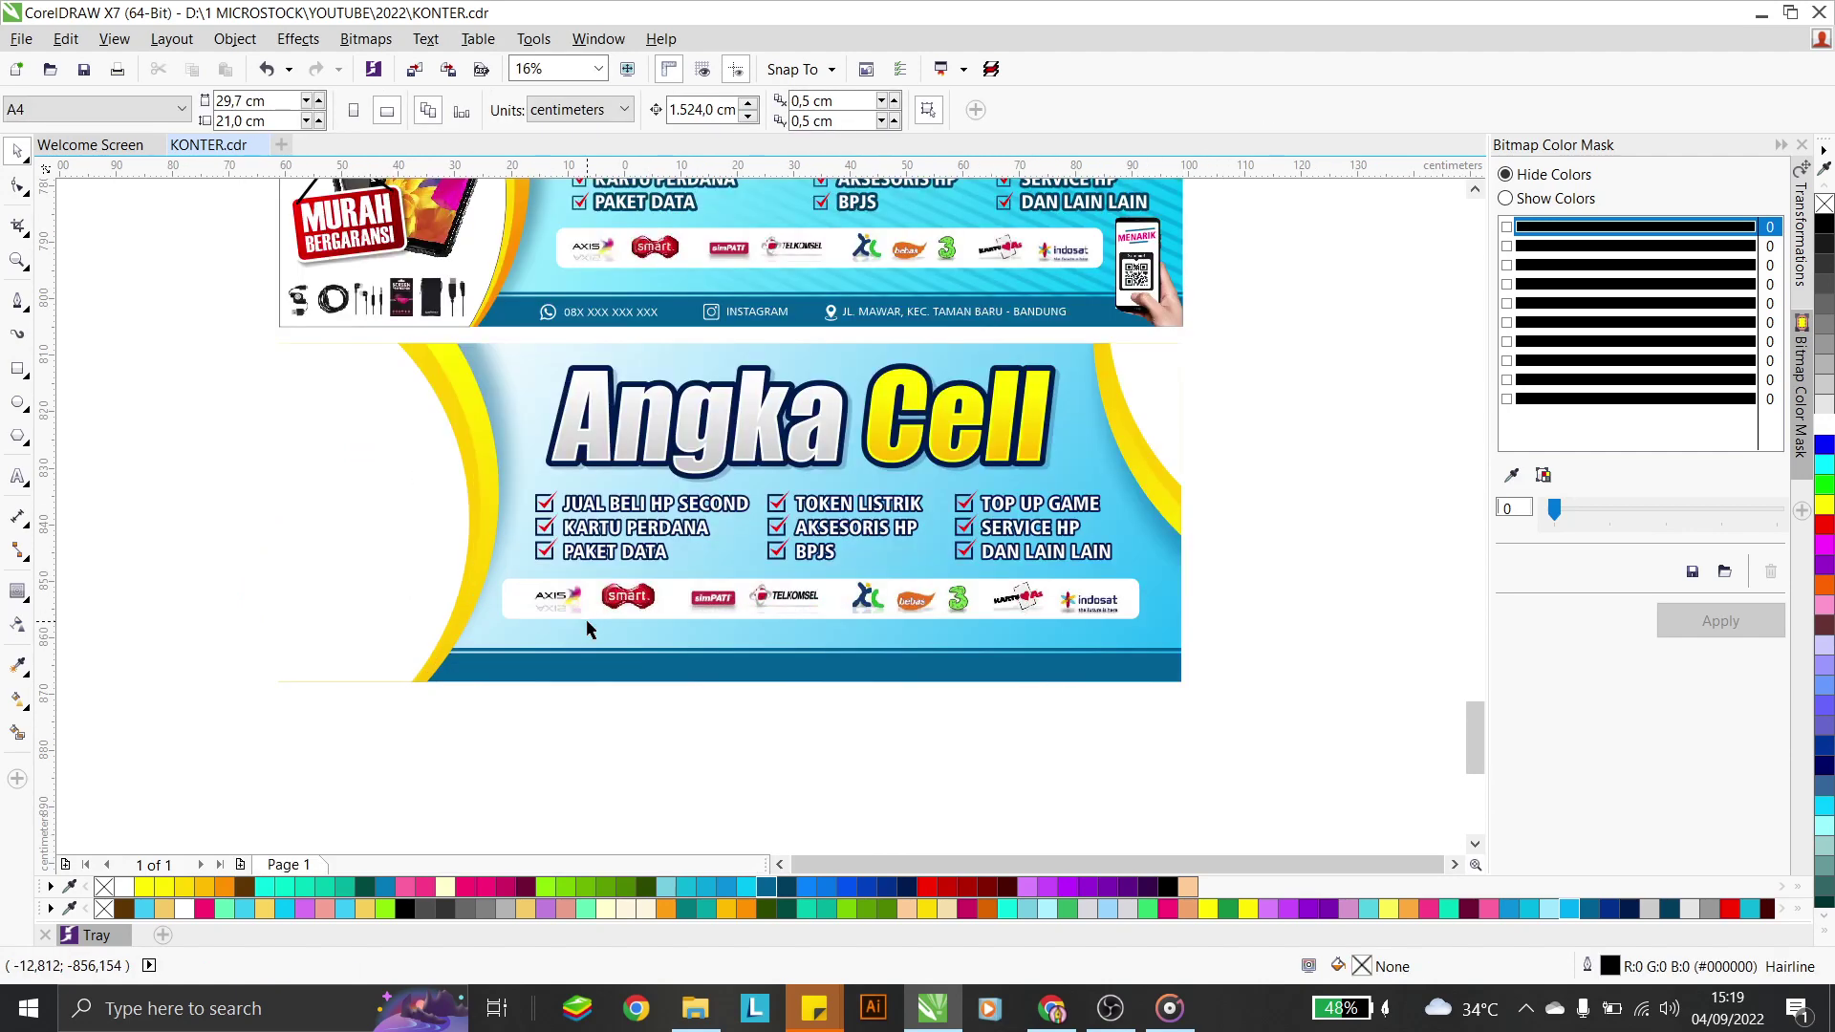
pyautogui.click(491, 488)
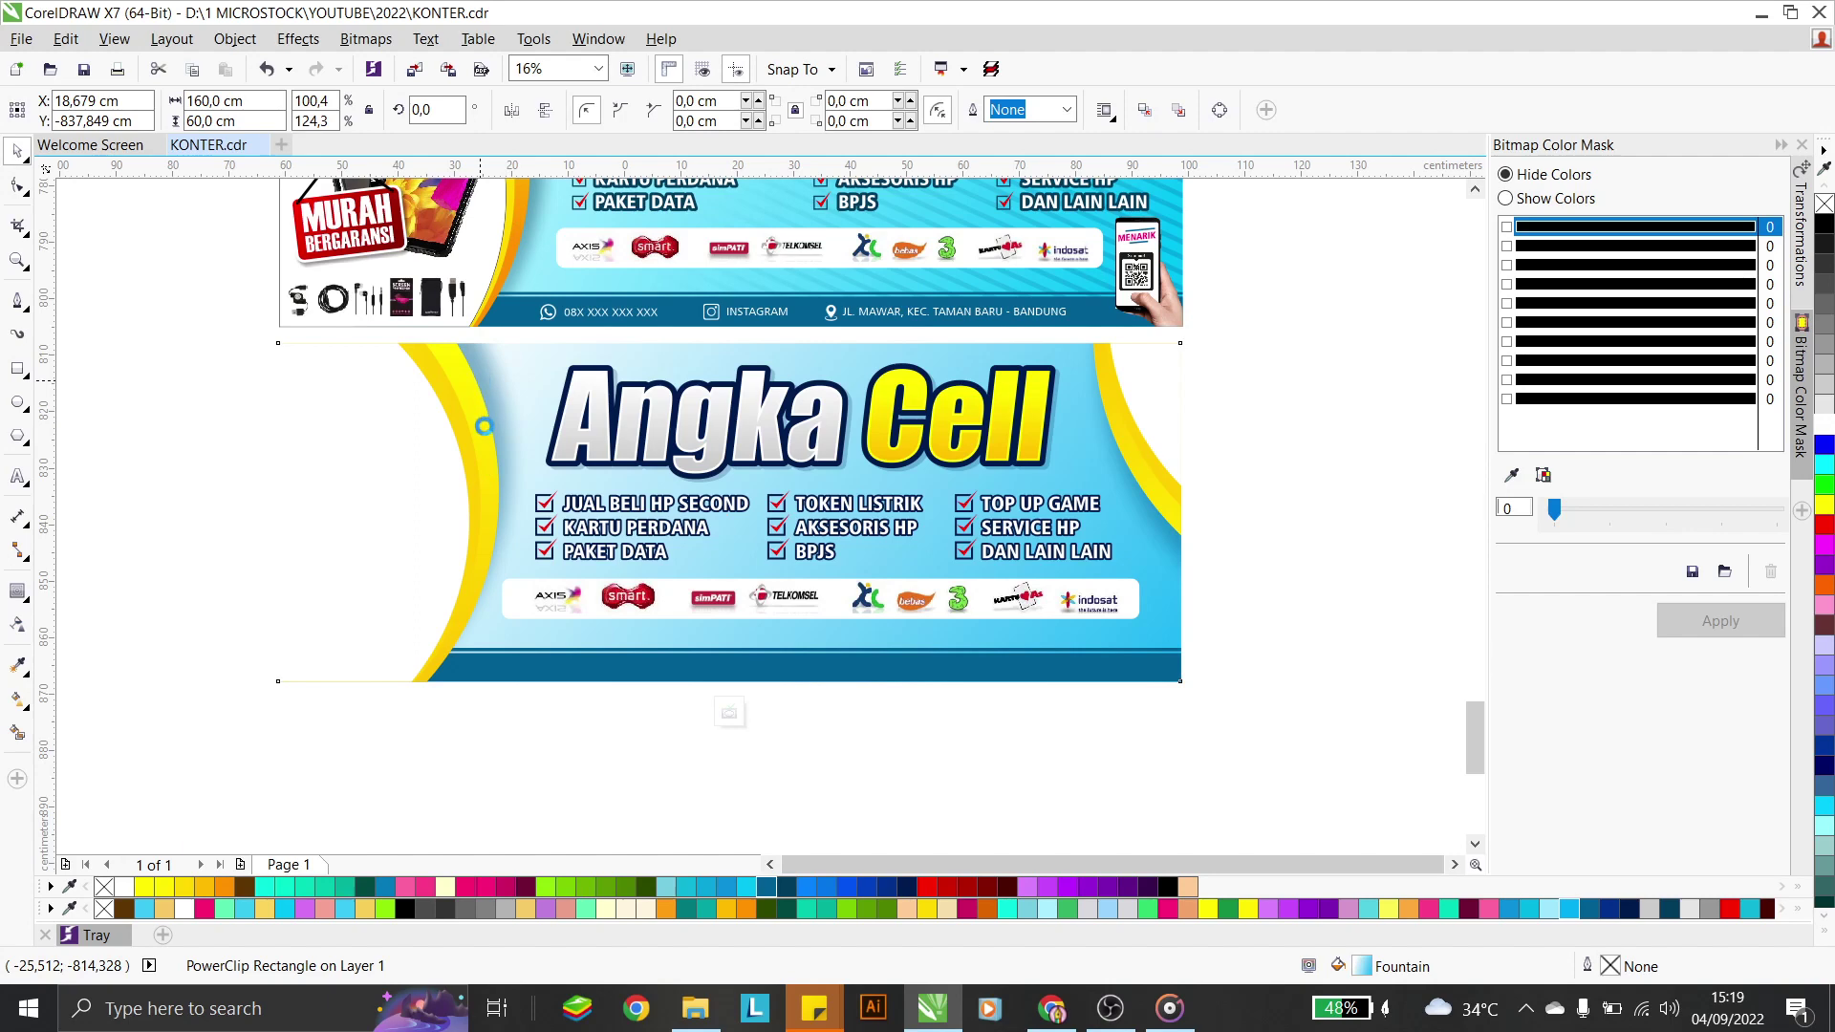
pyautogui.doubleClick(481, 467)
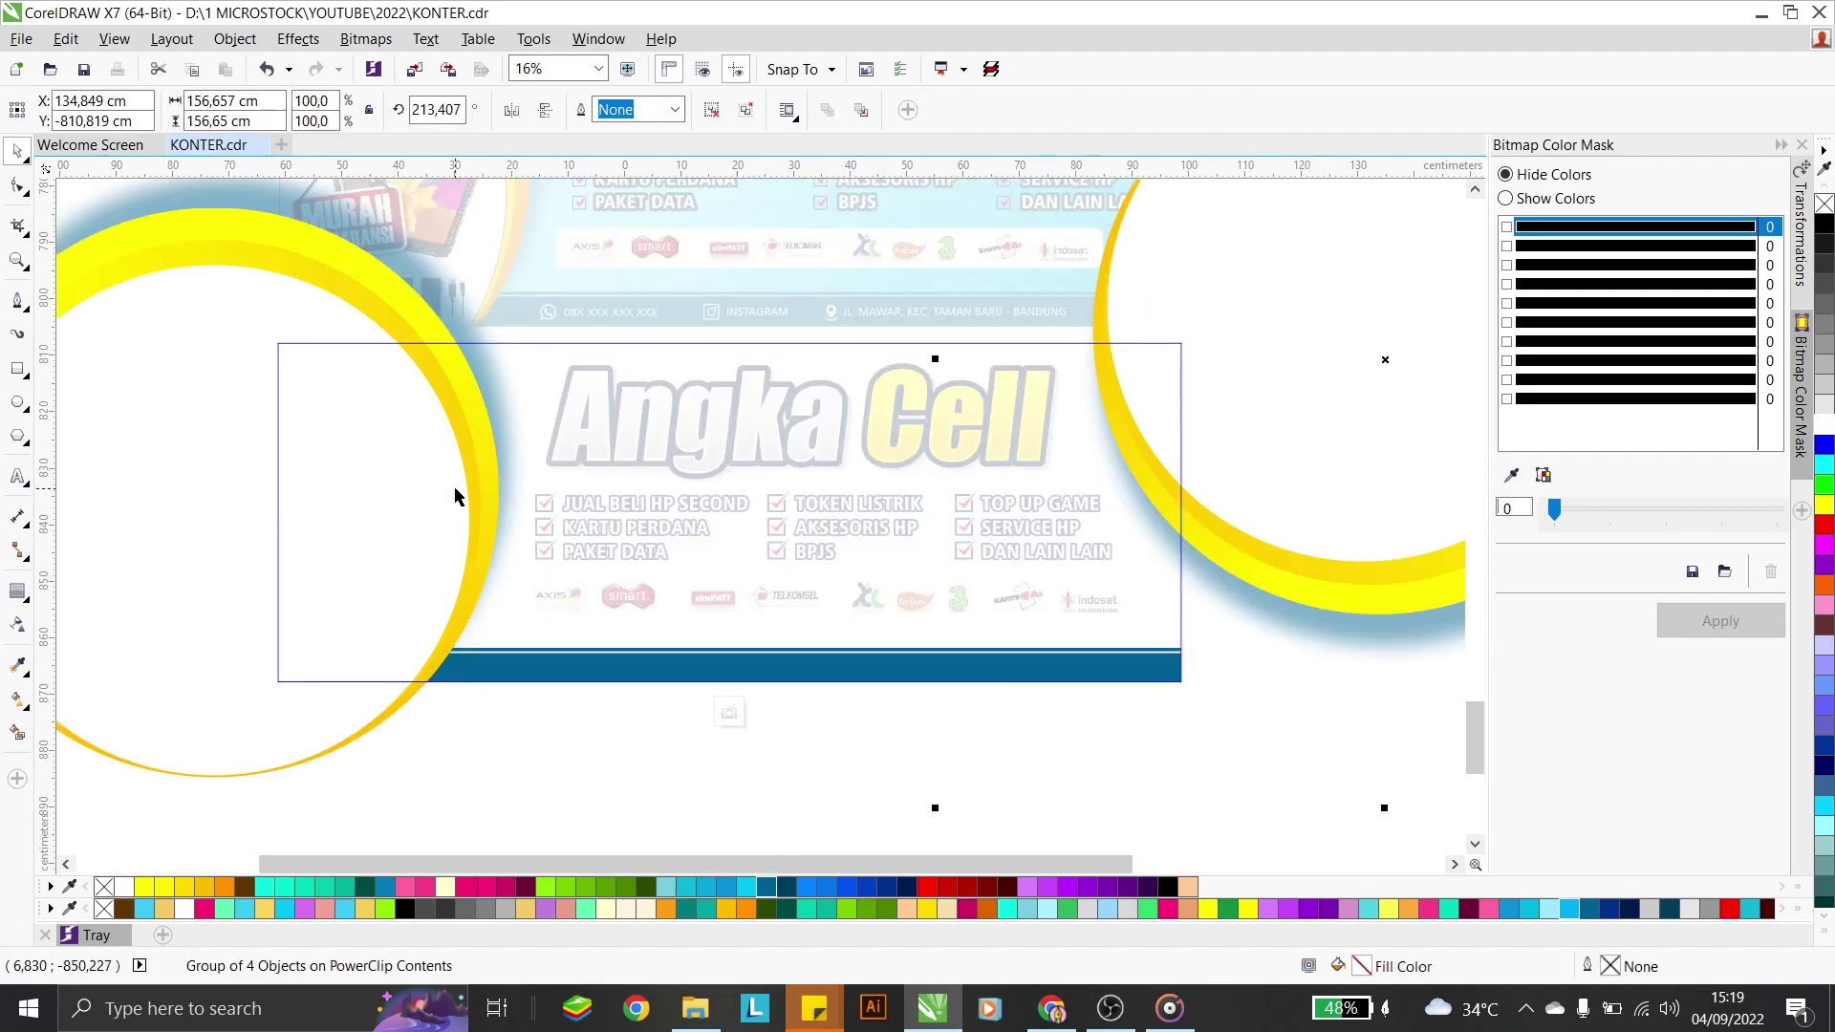
pyautogui.click(491, 467)
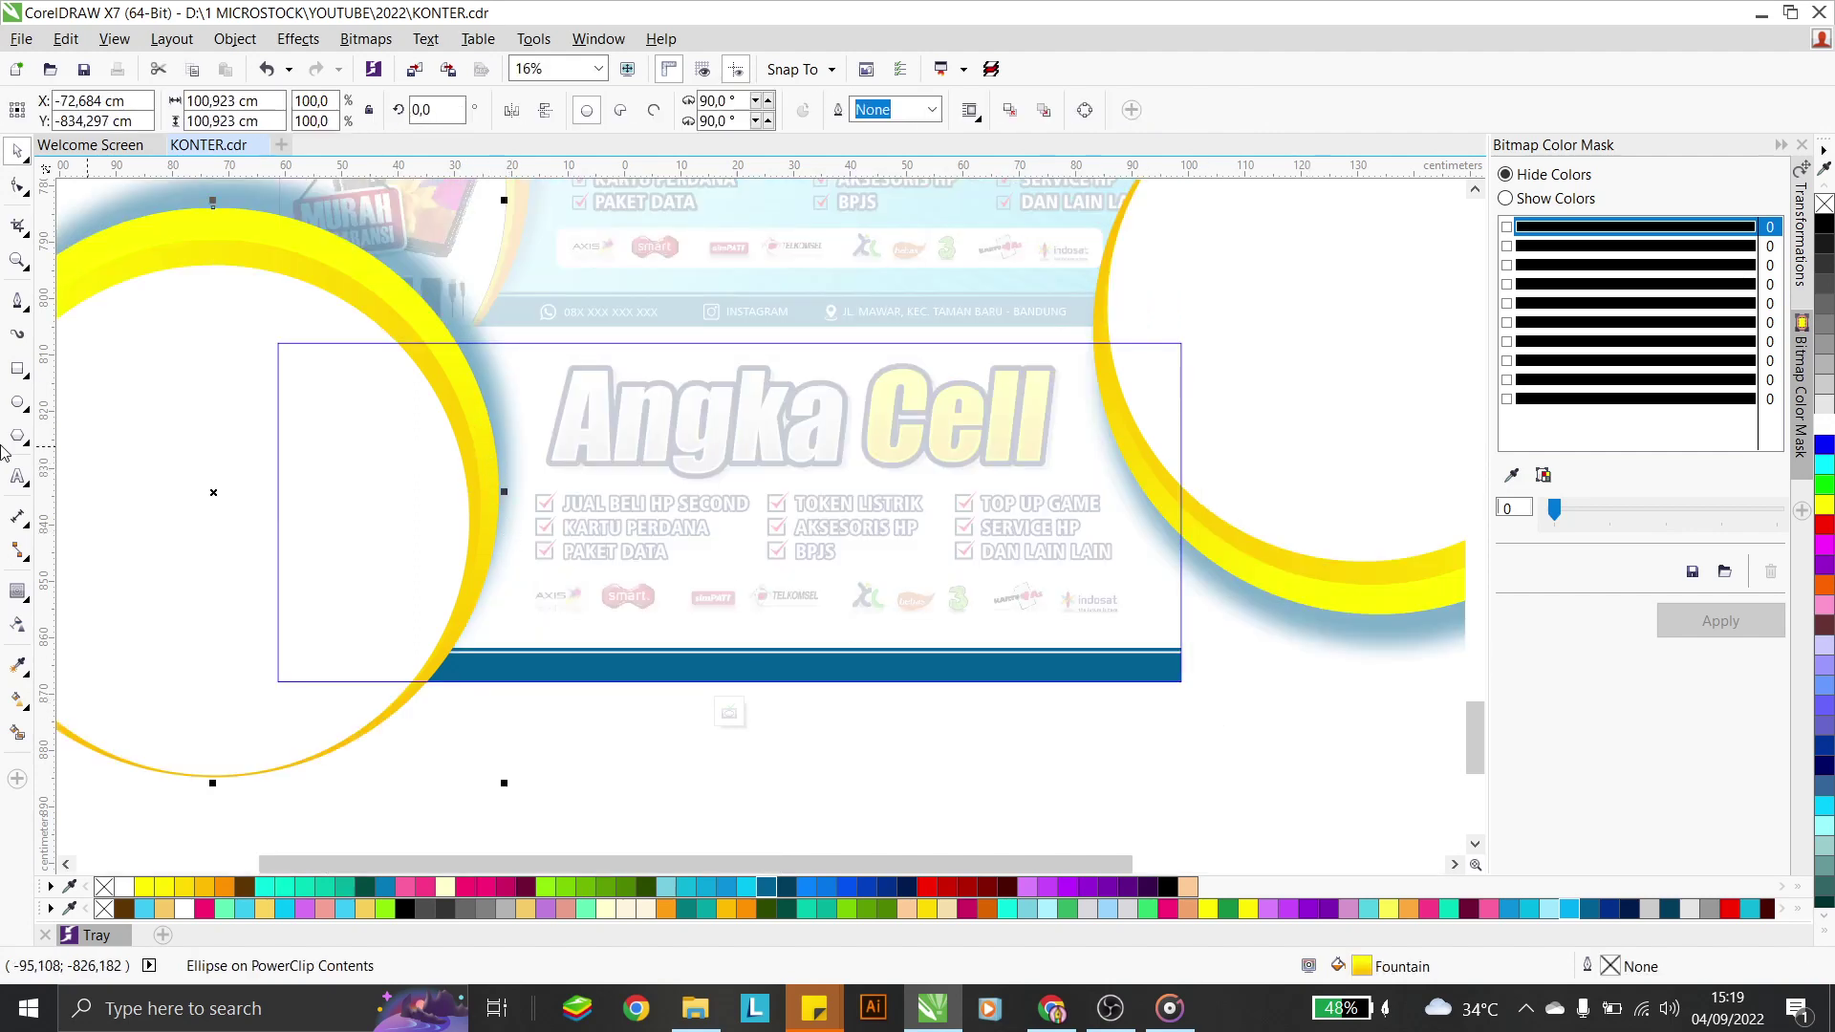
pyautogui.click(17, 699)
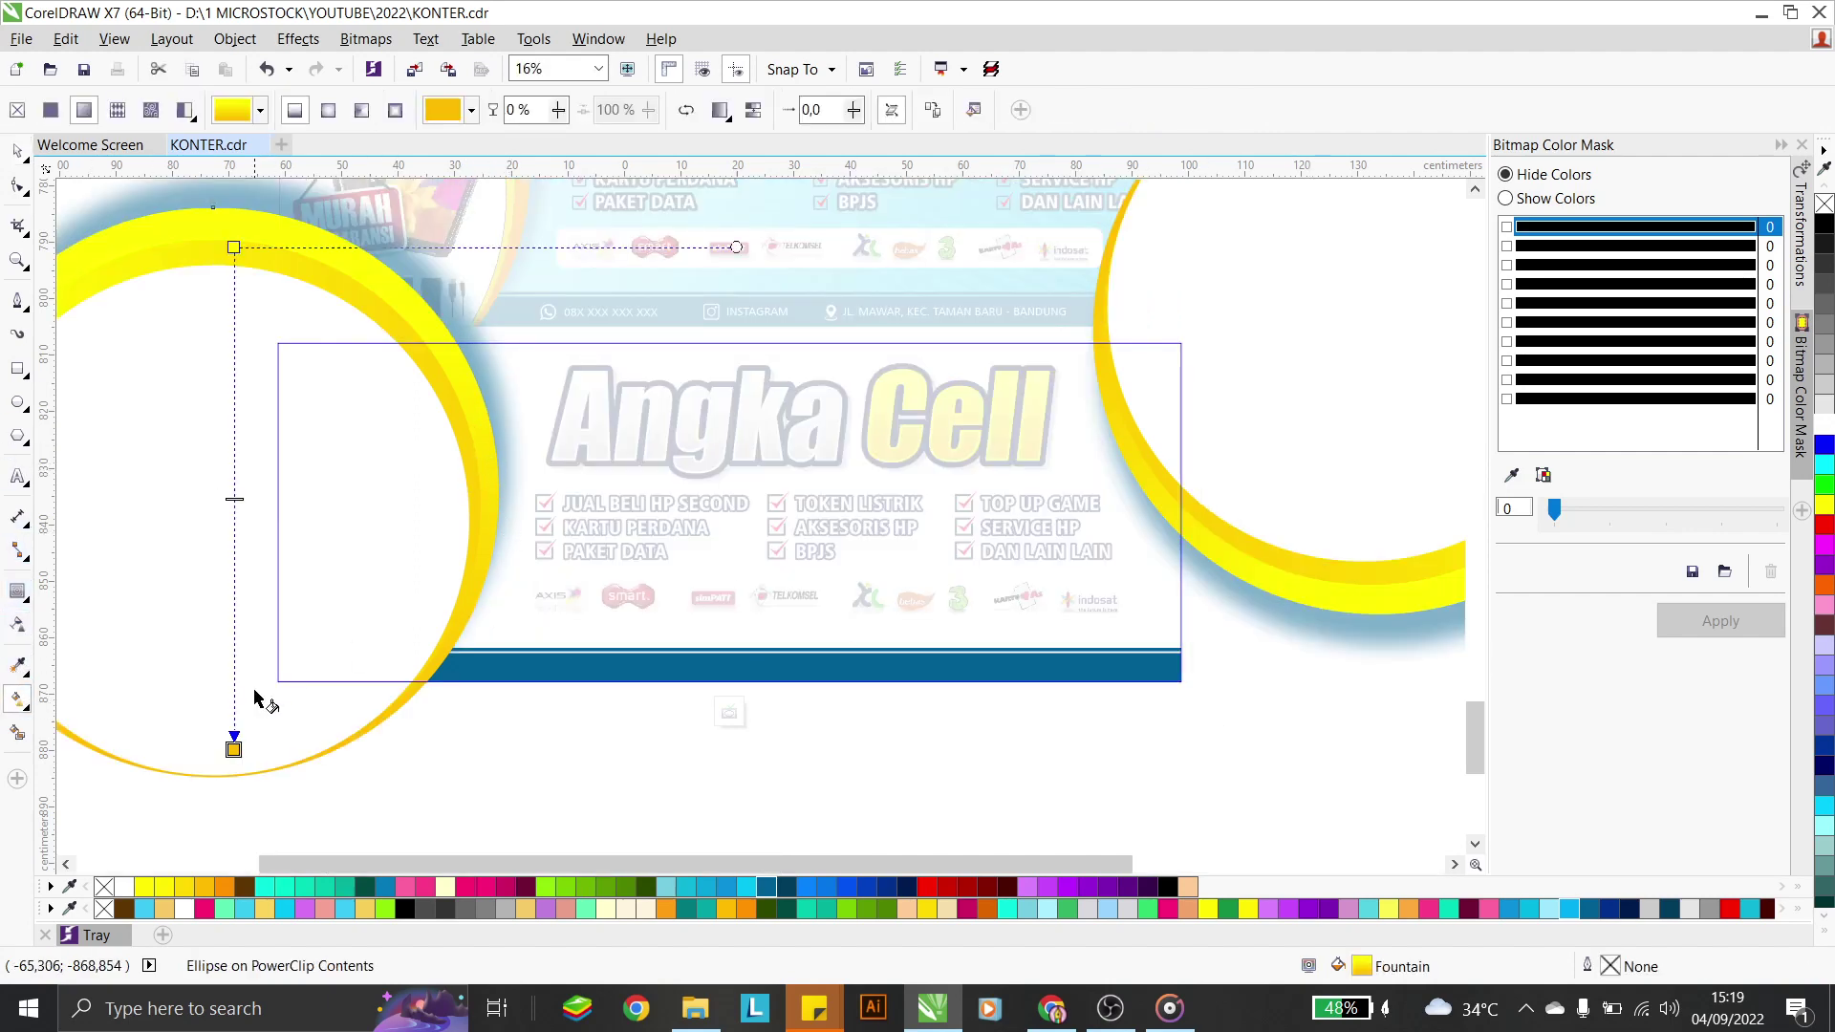
pyautogui.click(225, 887)
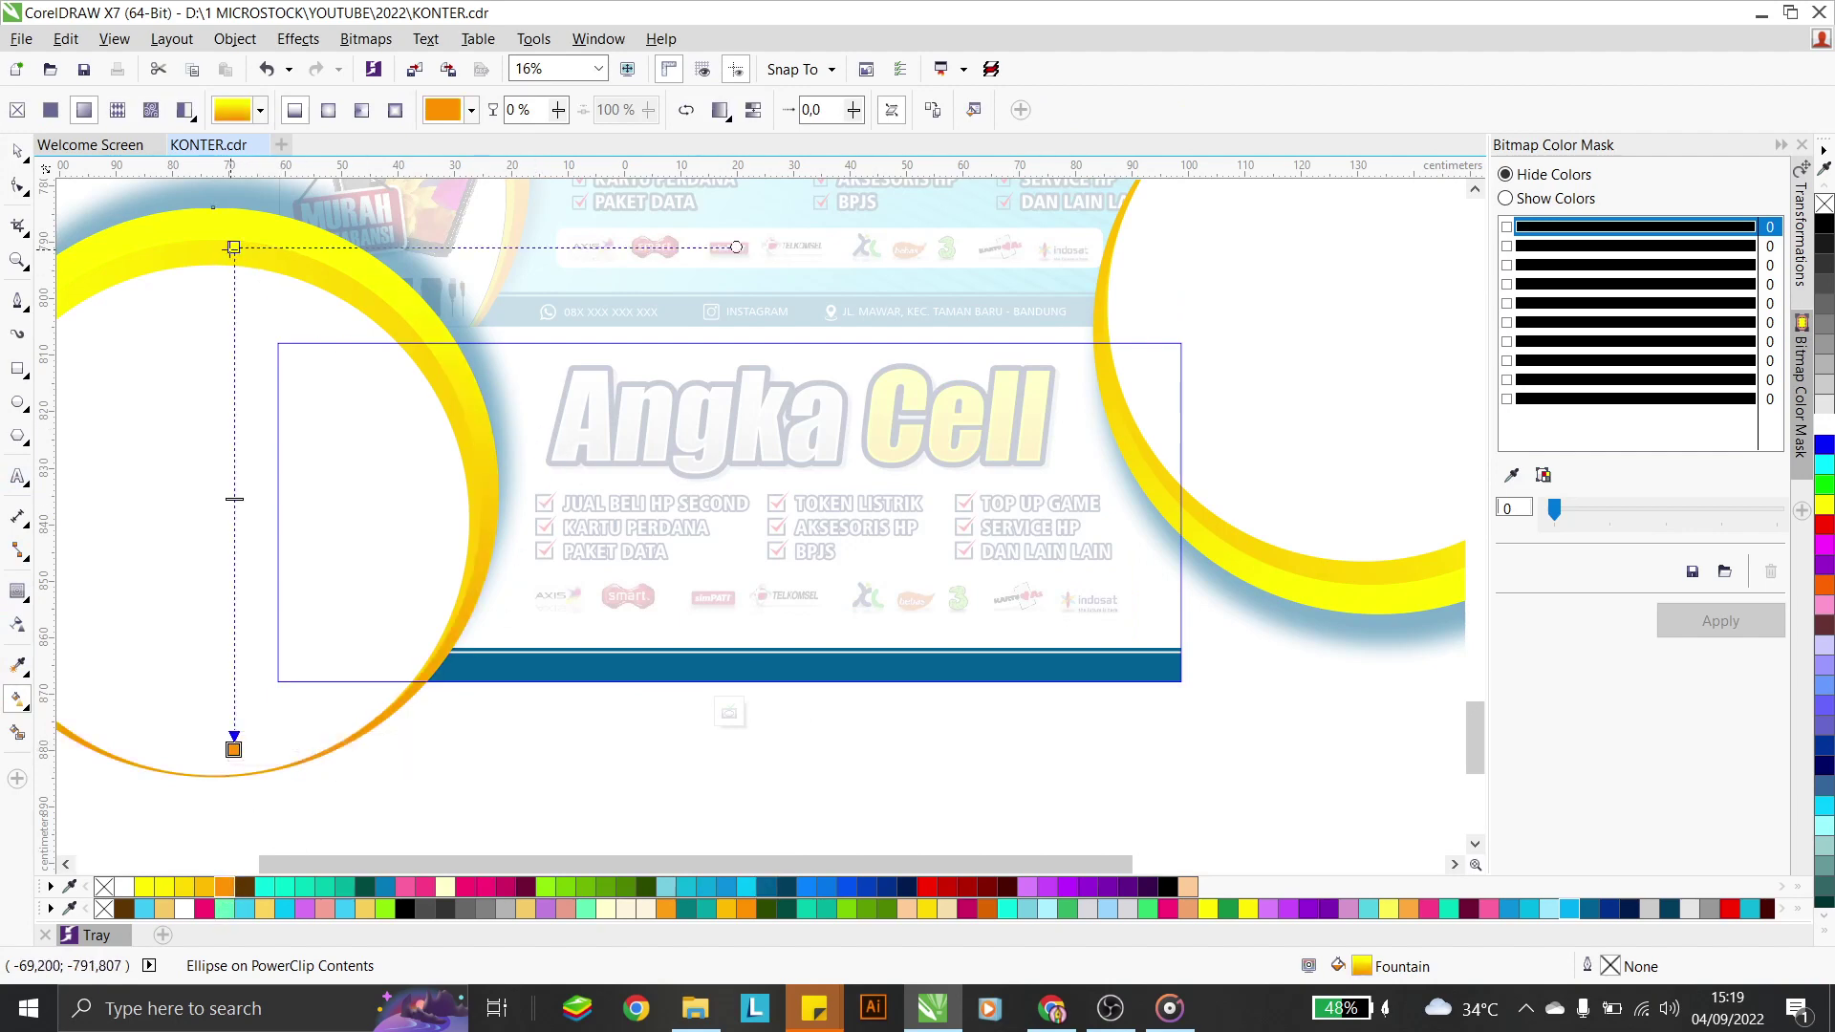
pyautogui.moveTo(233, 246); pyautogui.dragTo(233, 369)
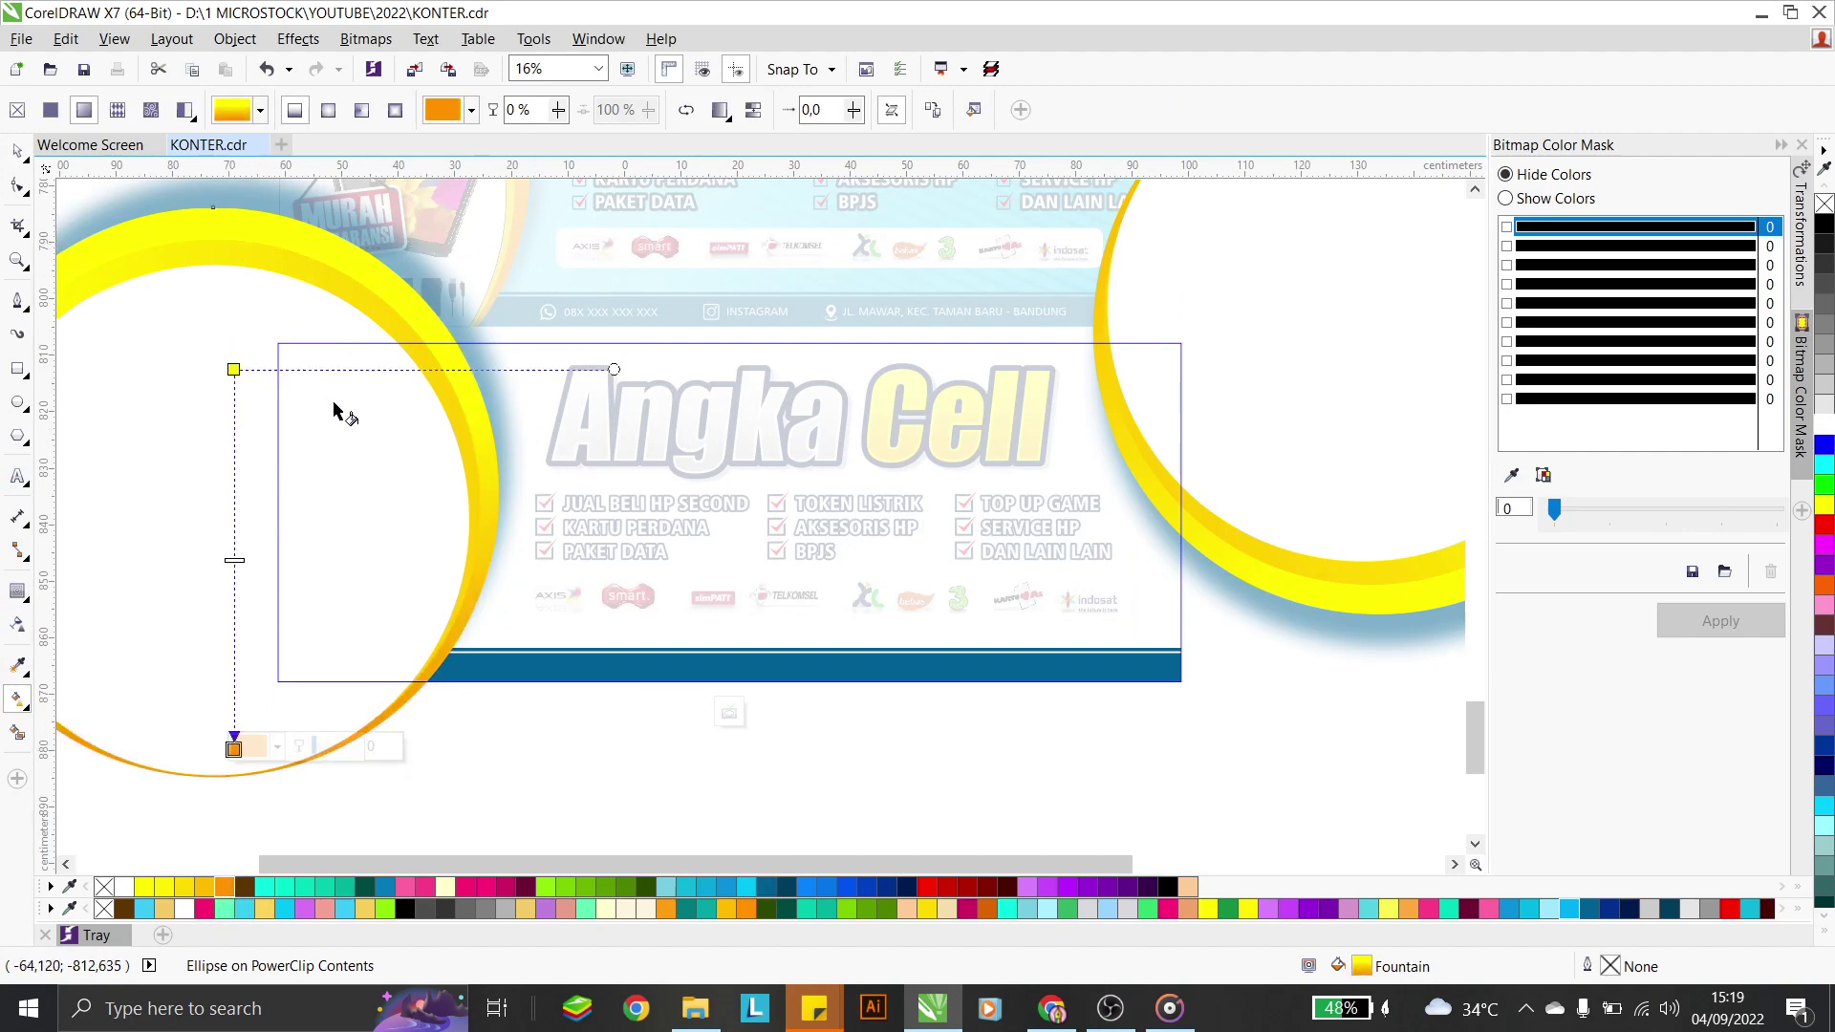
pyautogui.click(17, 151)
# Ungroup the right ring inside the PowerClip and move both ends of its outer ellipse's gradient inward
pyautogui.click(1188, 521)
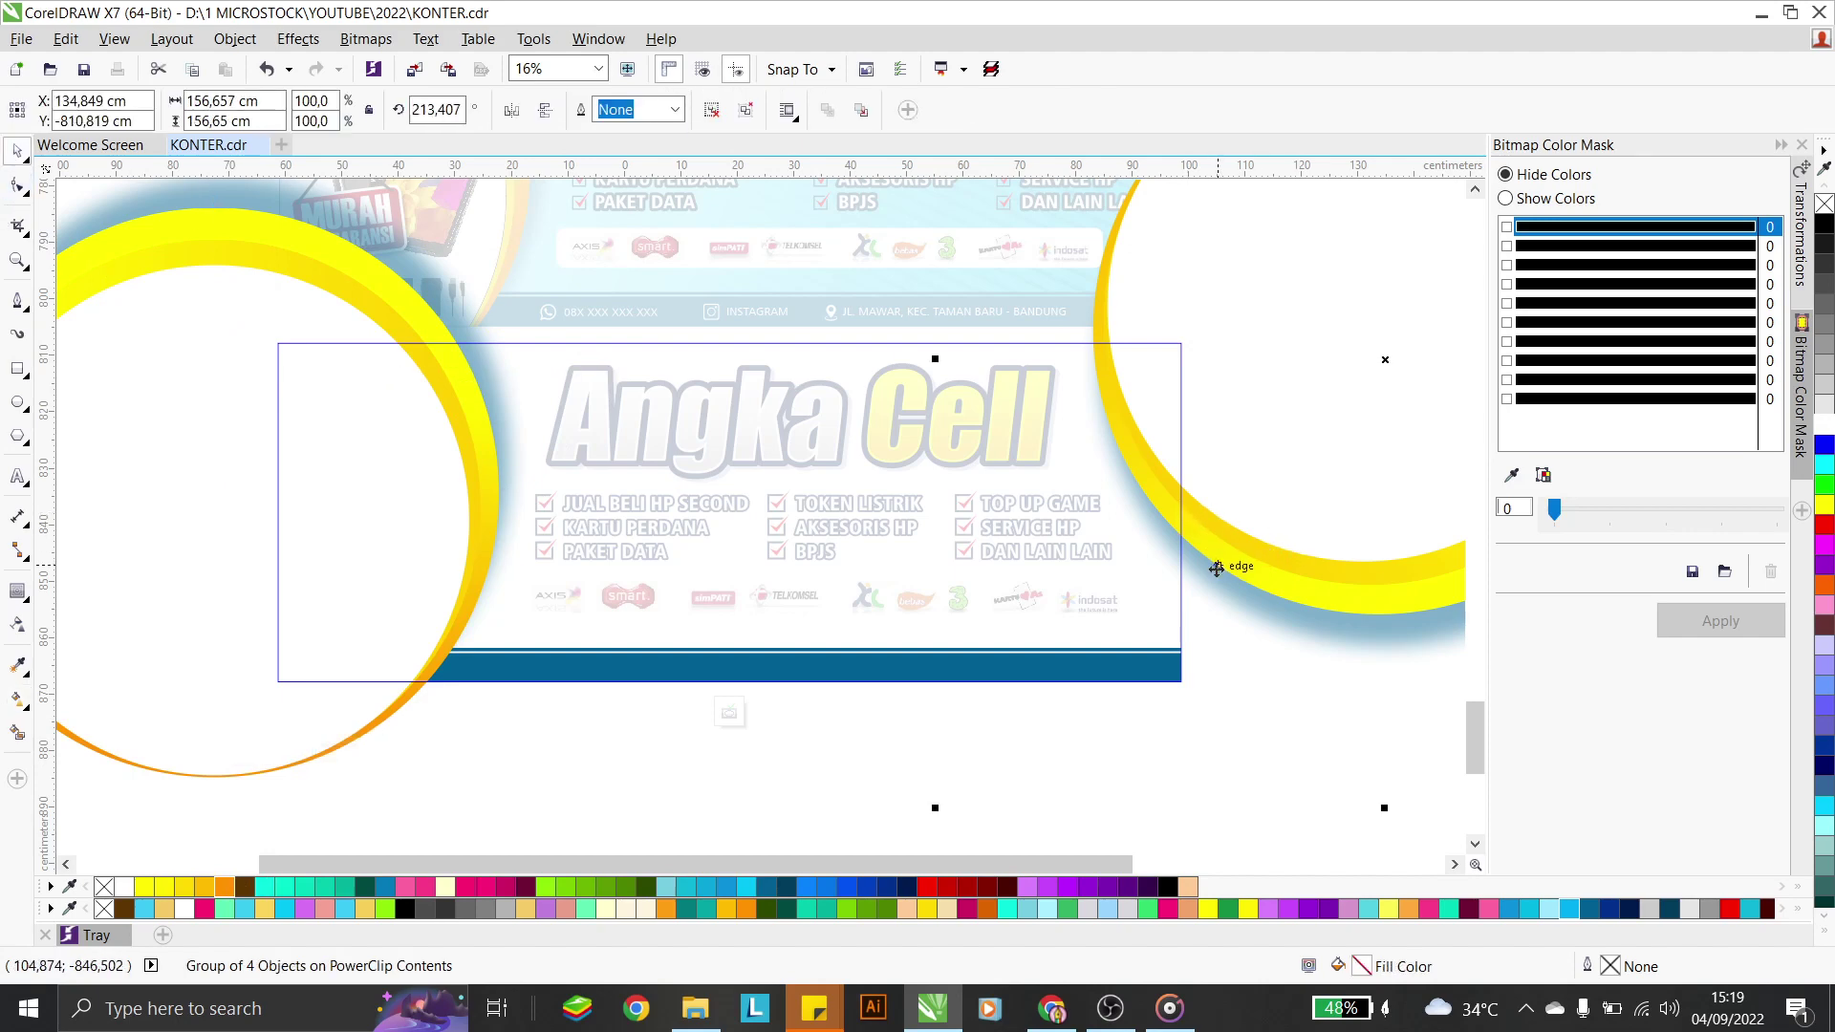
pyautogui.hotkey('ctrl', 'u')
pyautogui.click(1147, 484)
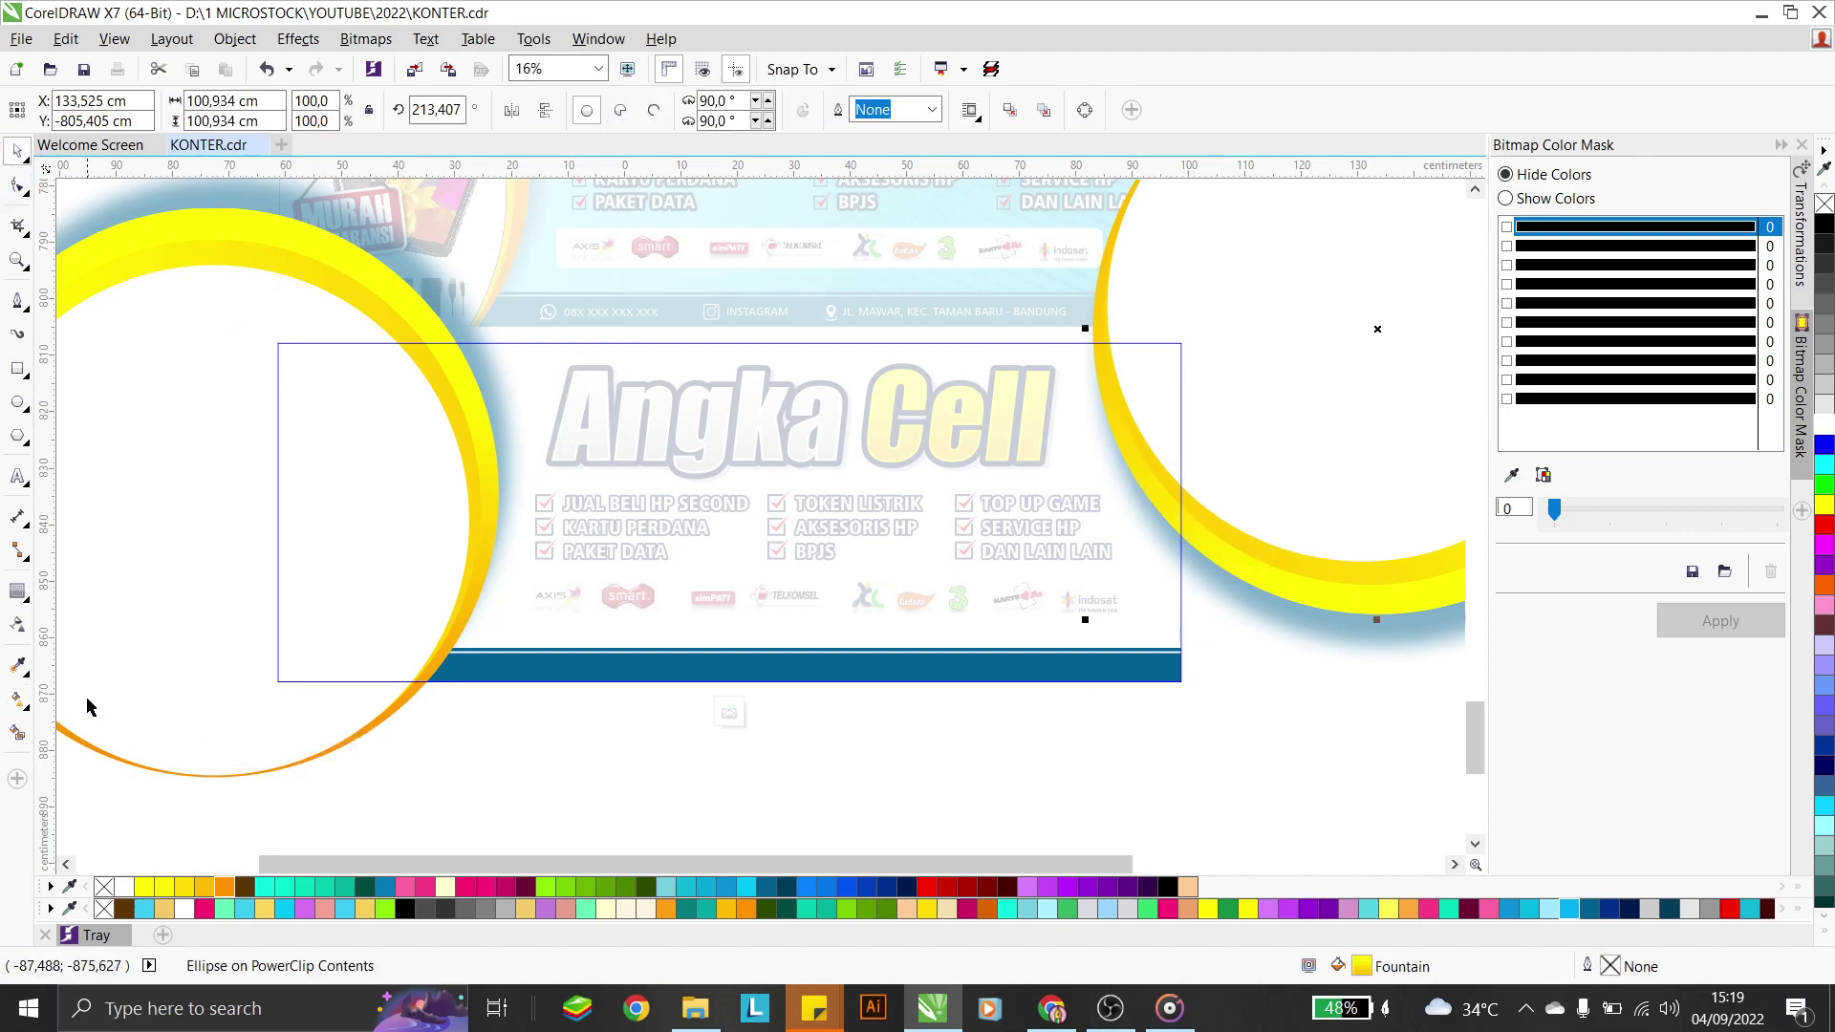
pyautogui.click(17, 699)
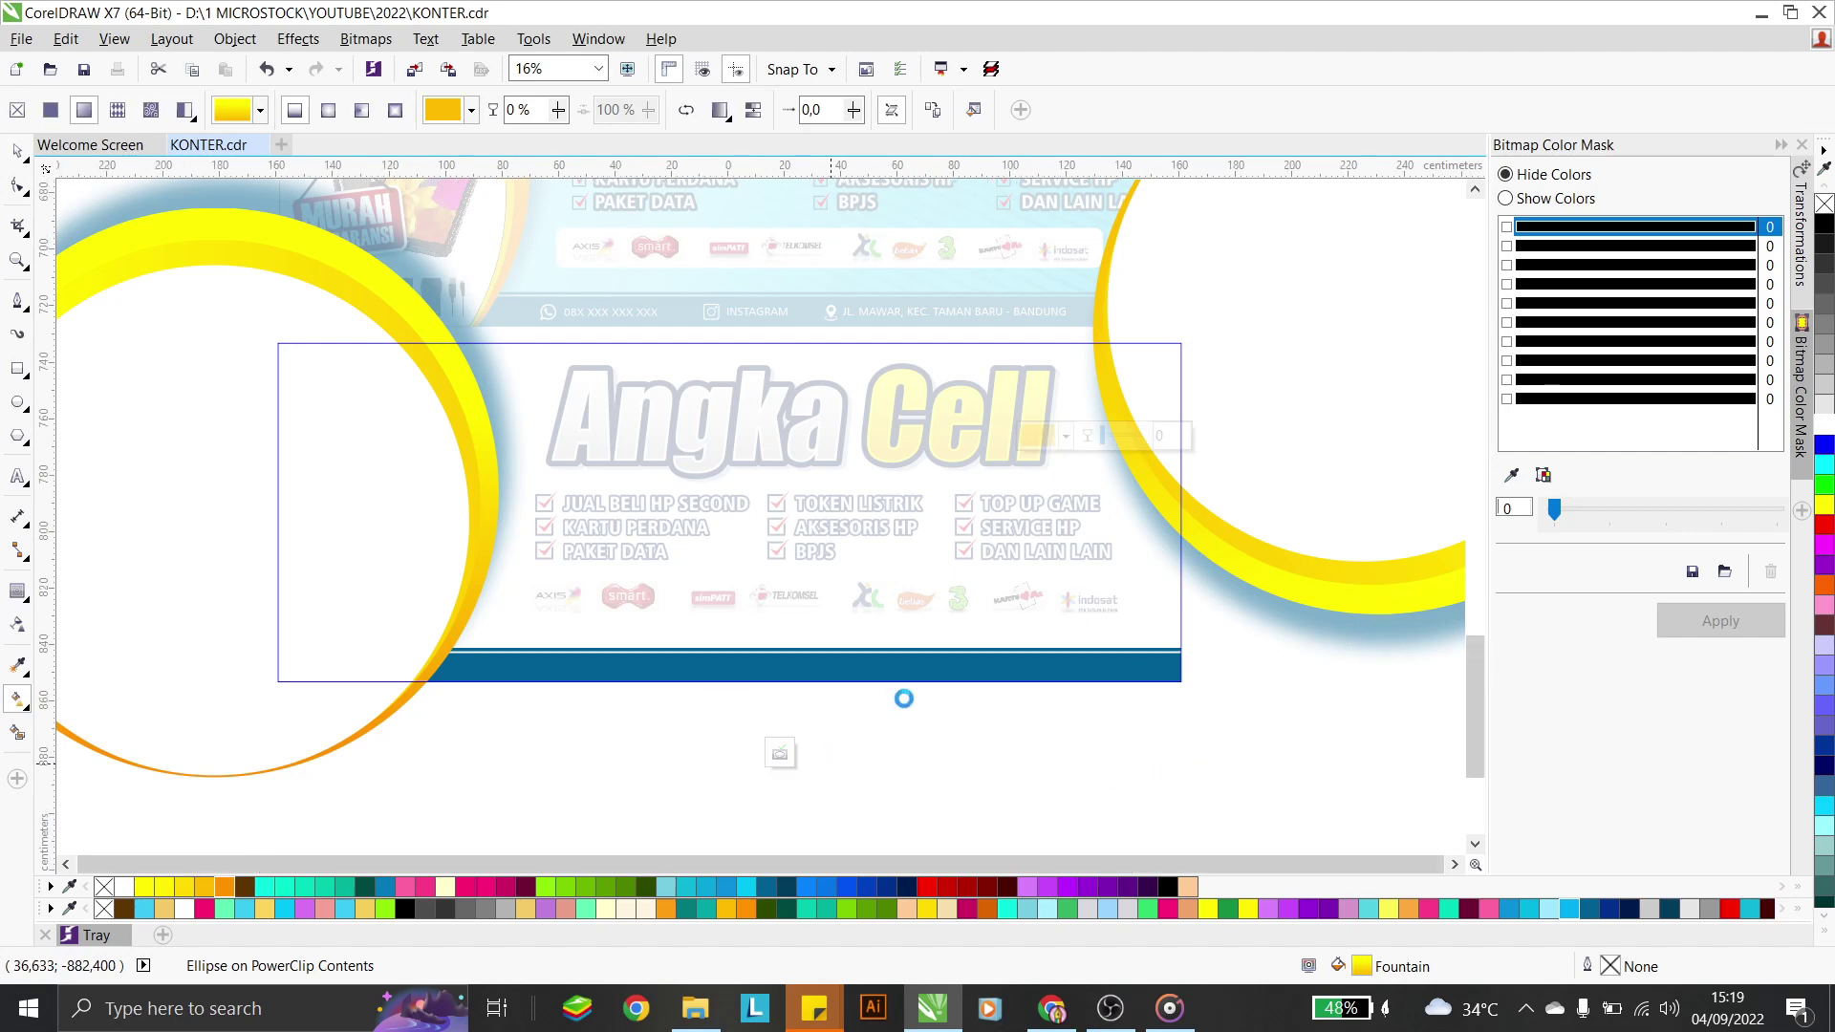
pyautogui.scroll(-1, 831, 797)
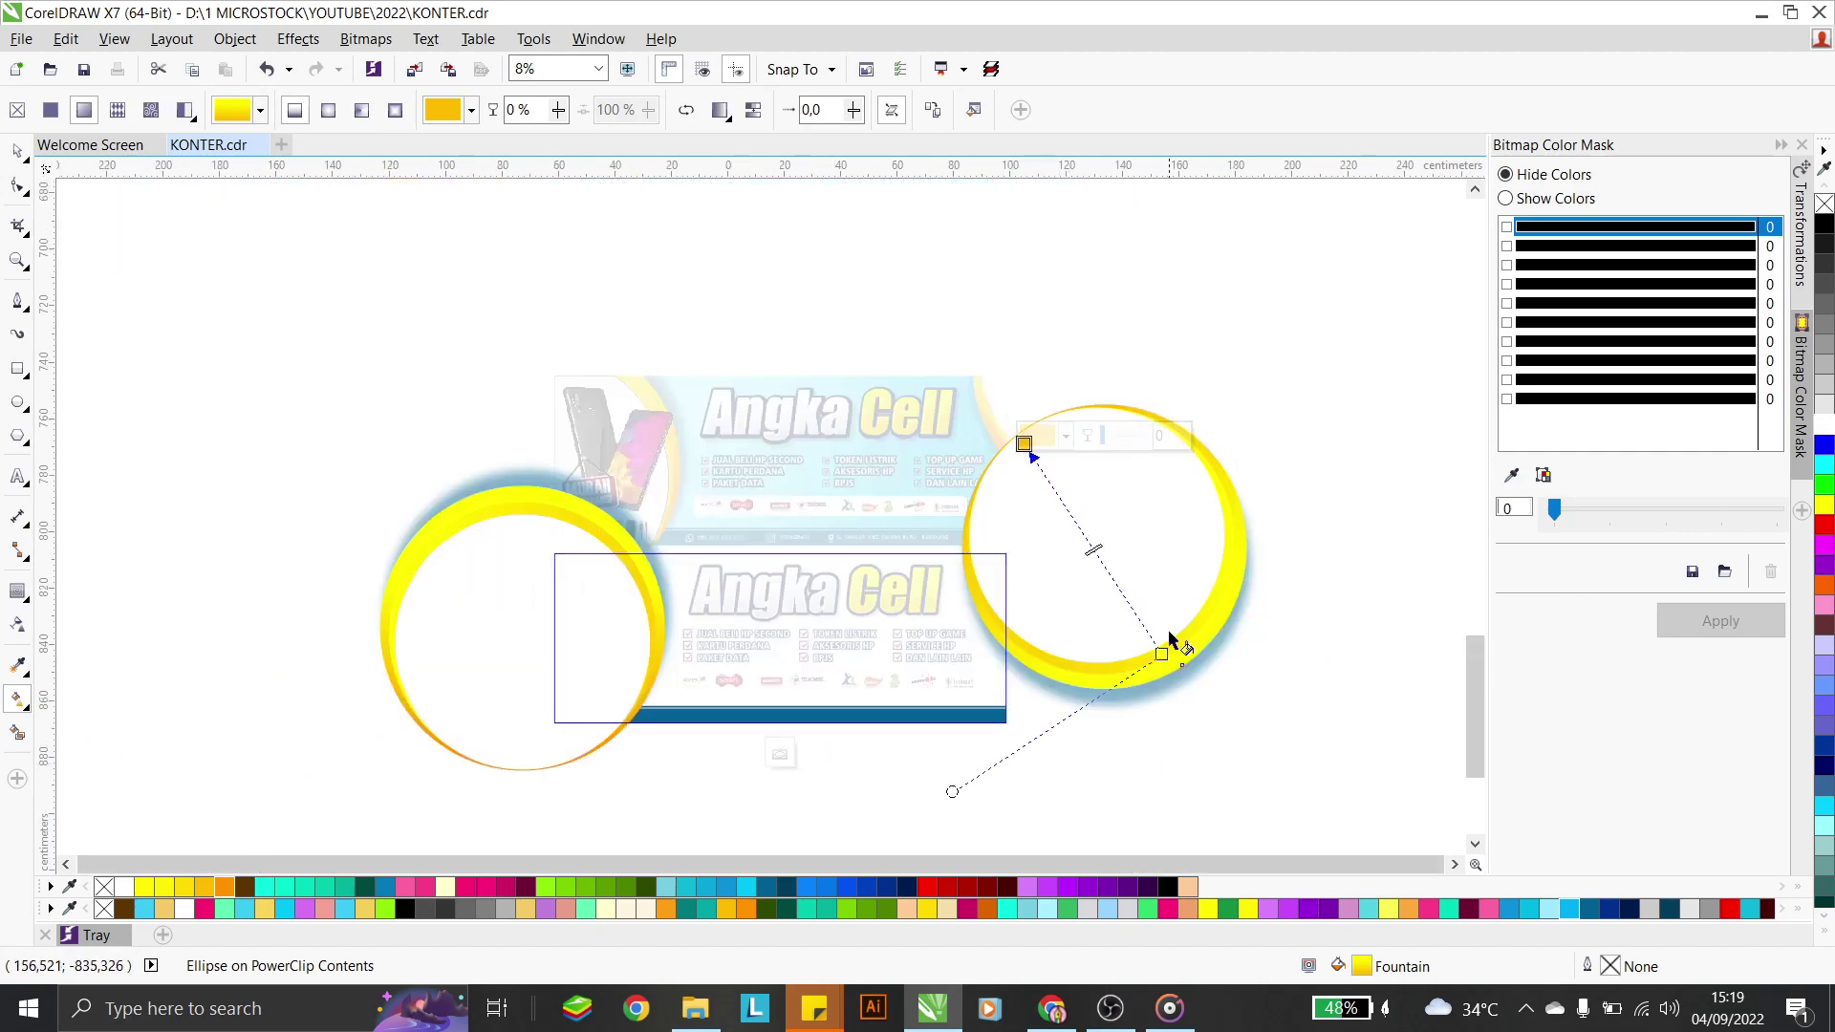
pyautogui.moveTo(1161, 654); pyautogui.dragTo(1107, 604)
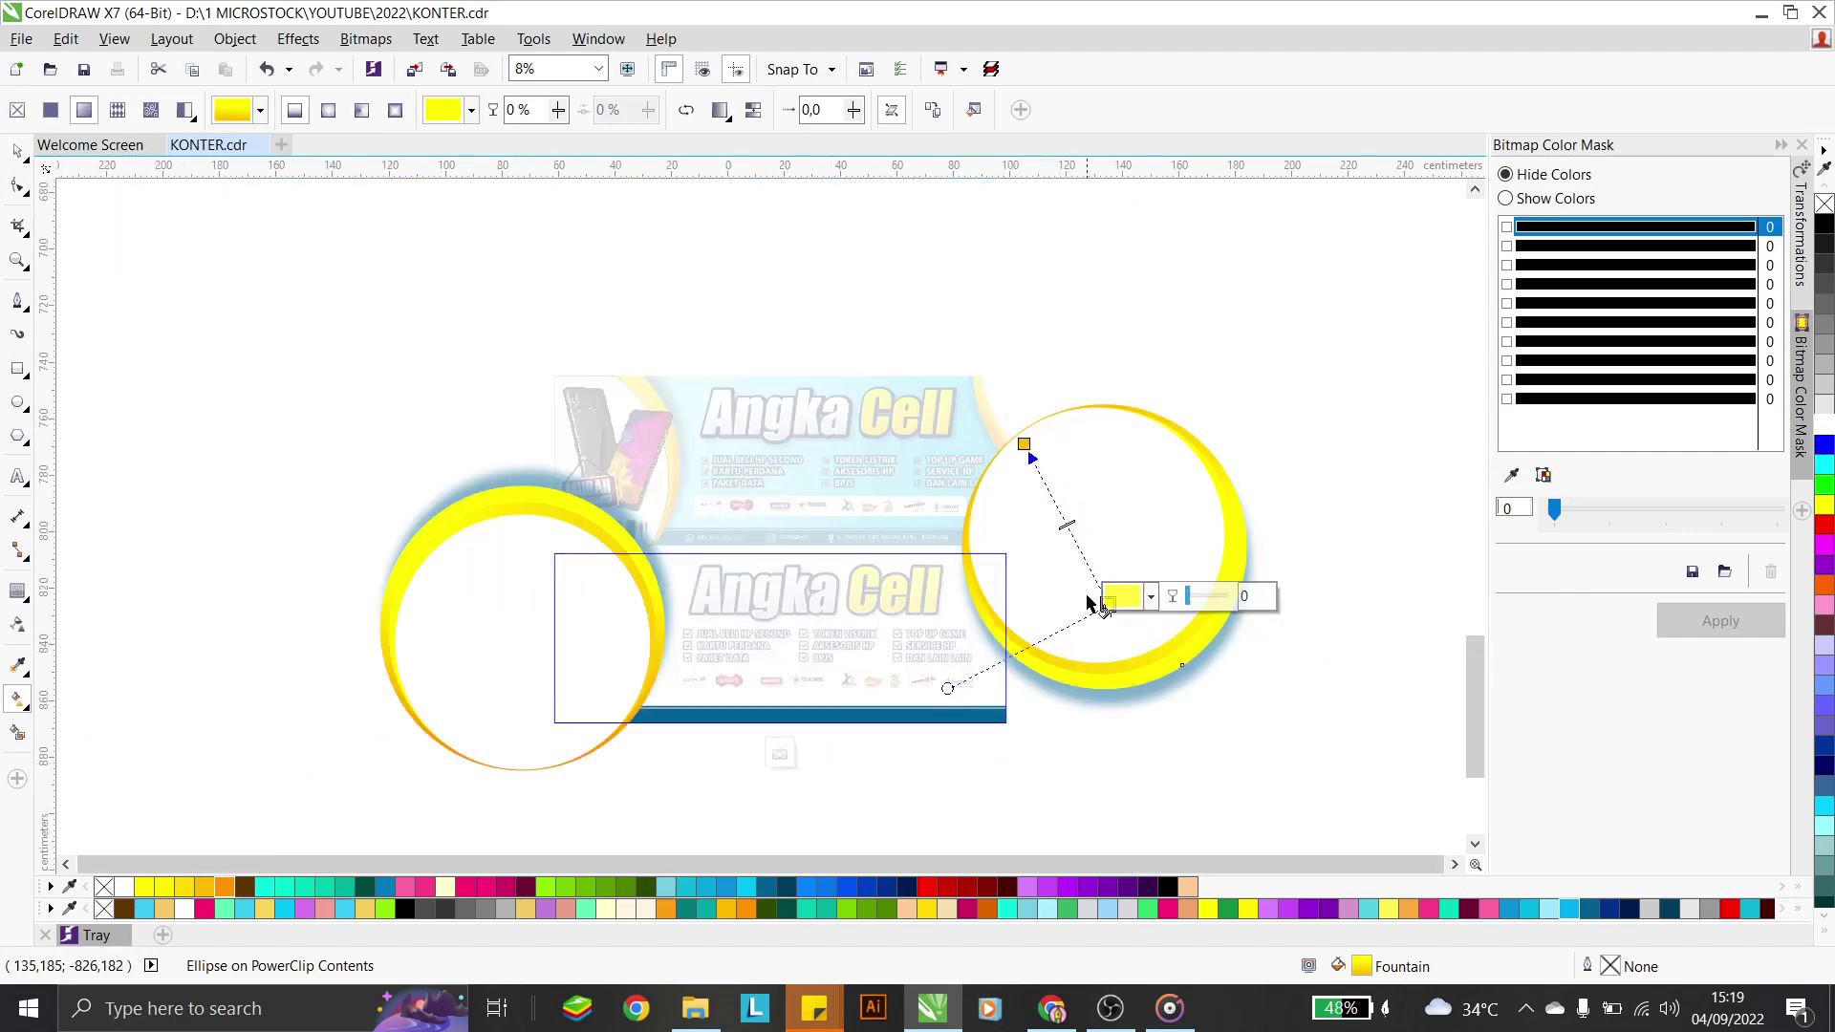
pyautogui.moveTo(1021, 442); pyautogui.dragTo(1025, 507)
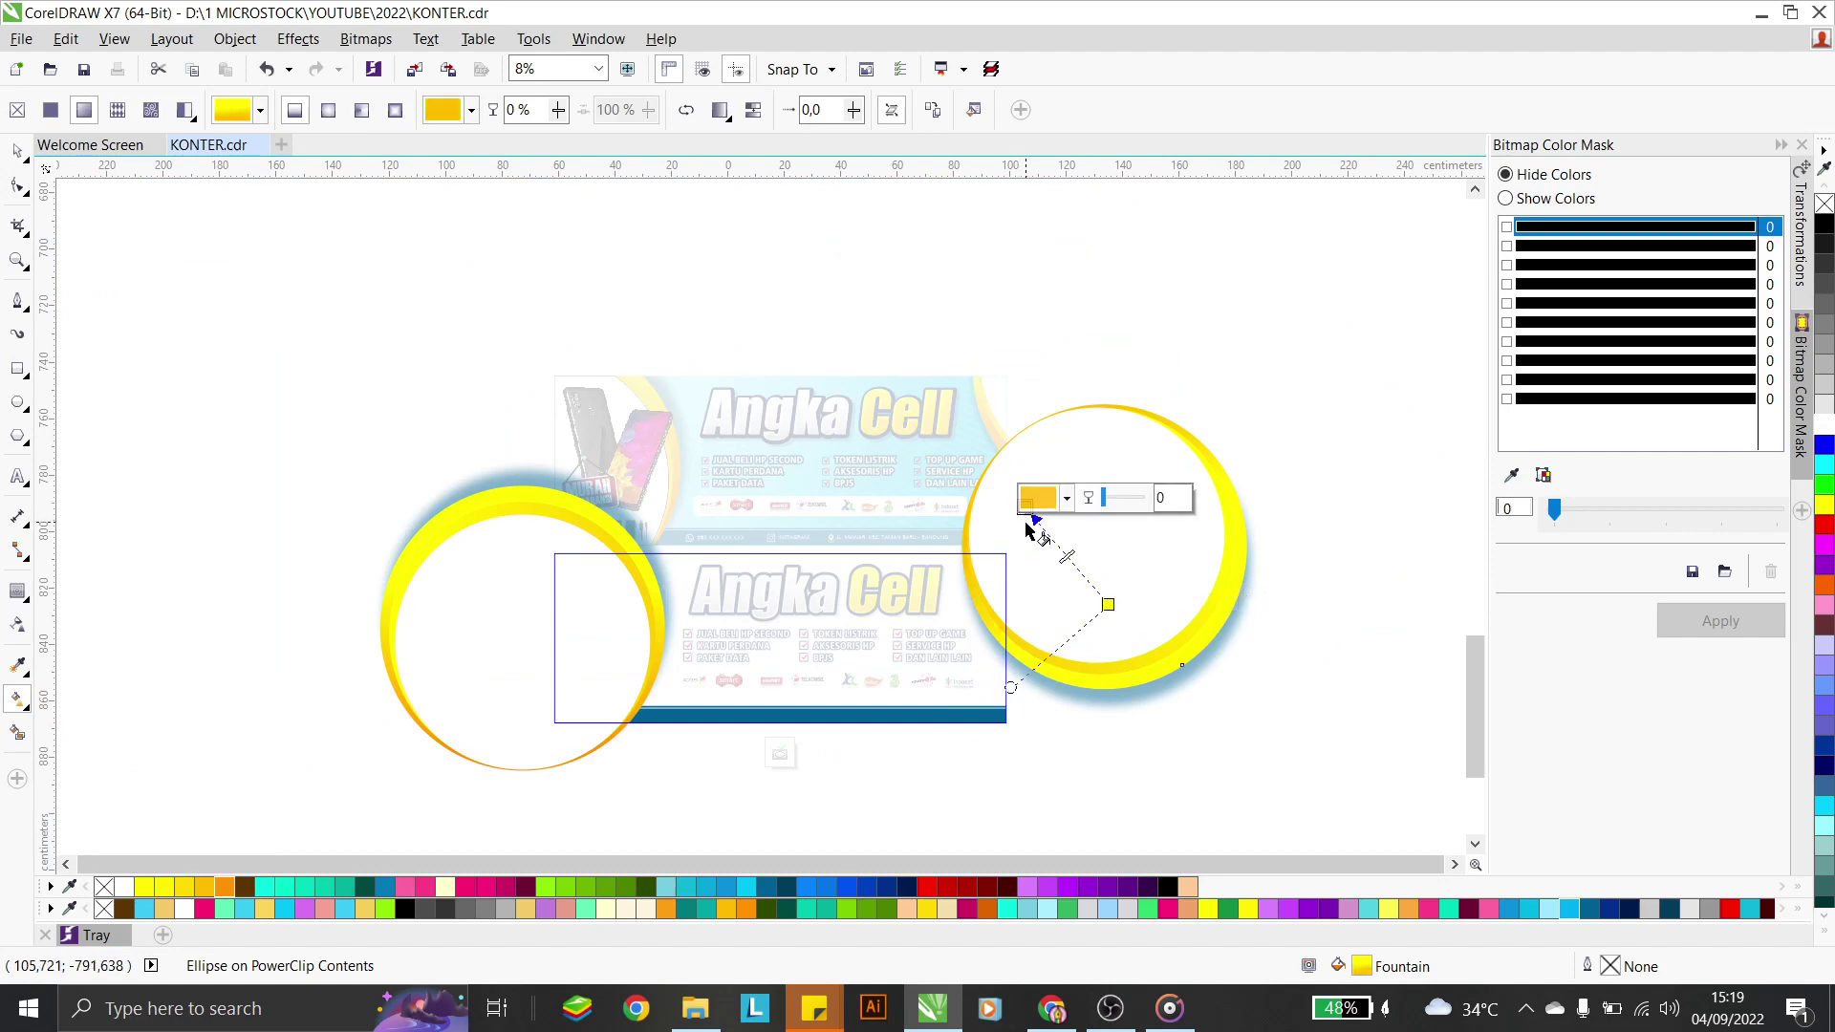
# Recolour the end of the right ring's gradient to a deeper orange and finish editing the PowerClip contents
pyautogui.click(224, 887)
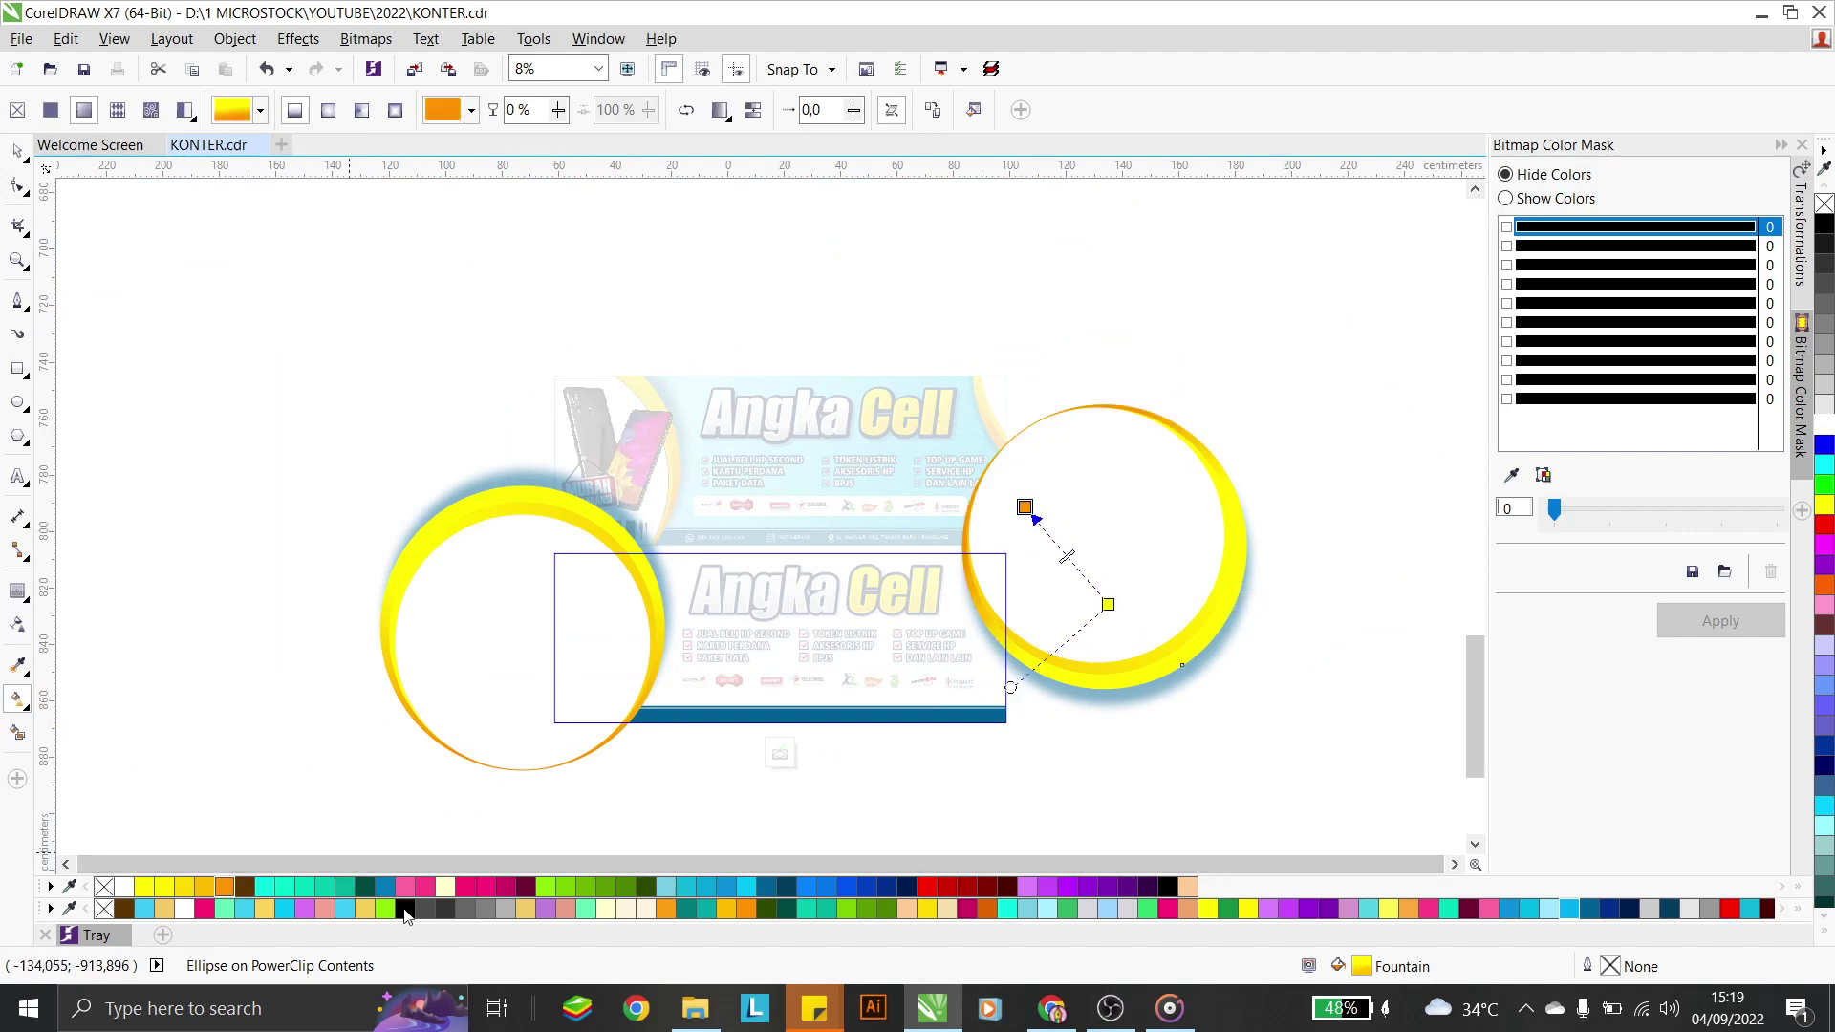
pyautogui.click(156, 310)
pyautogui.keyDown('ctrl'); pyautogui.click(234, 397); pyautogui.keyUp('ctrl')
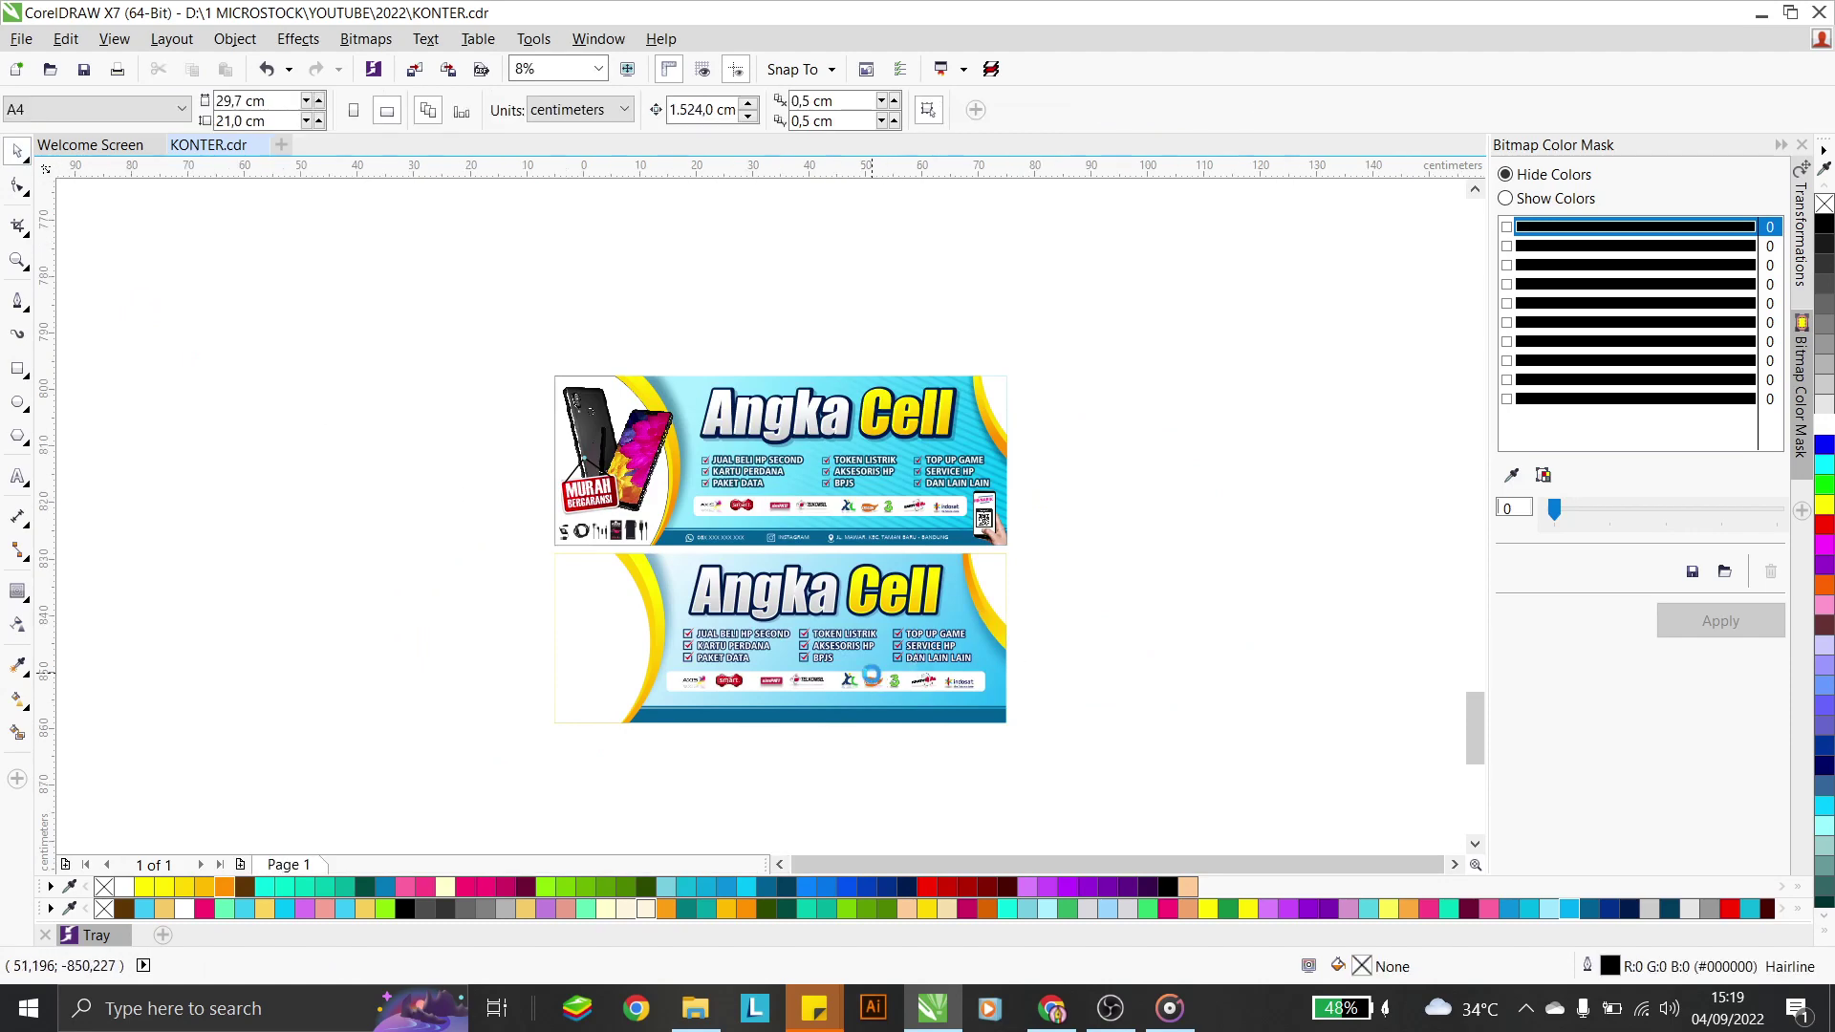
# Move the service checklist and the logo strip together slightly down on the lower banner
pyautogui.scroll(2, 873, 680)
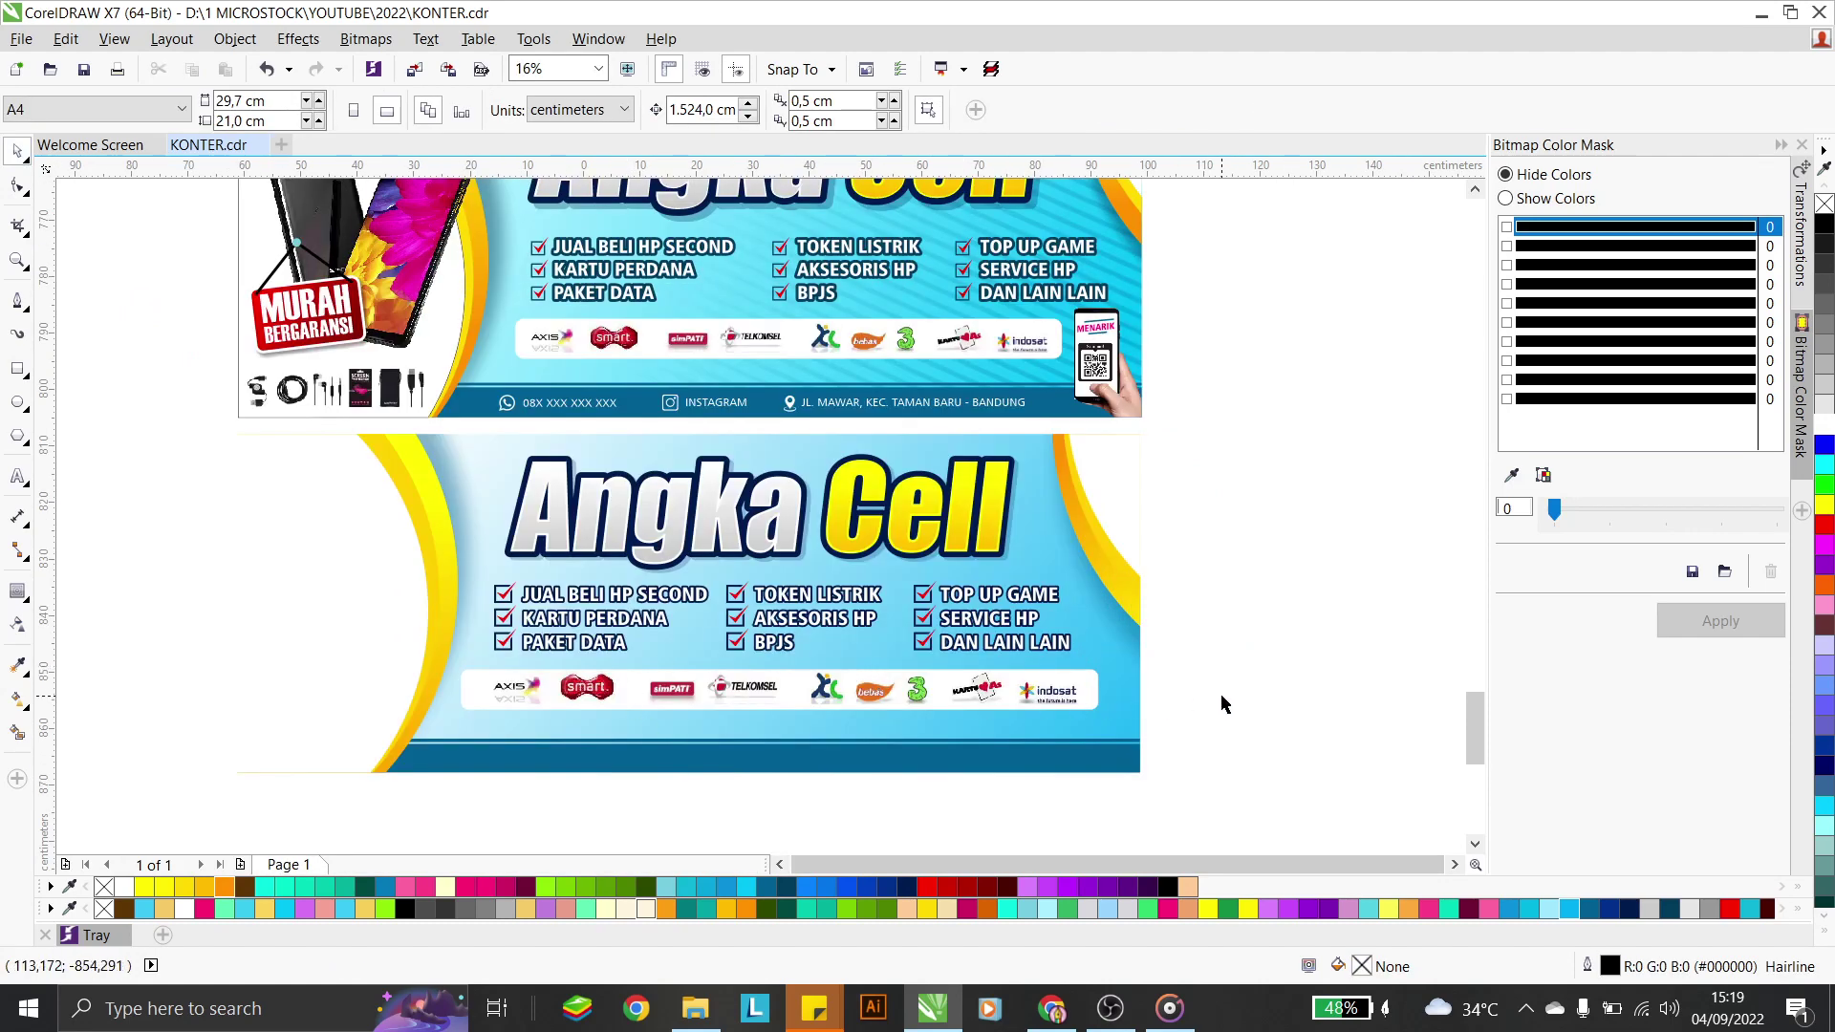
pyautogui.moveTo(1176, 732); pyautogui.dragTo(413, 565)
pyautogui.scroll(2, 789, 612)
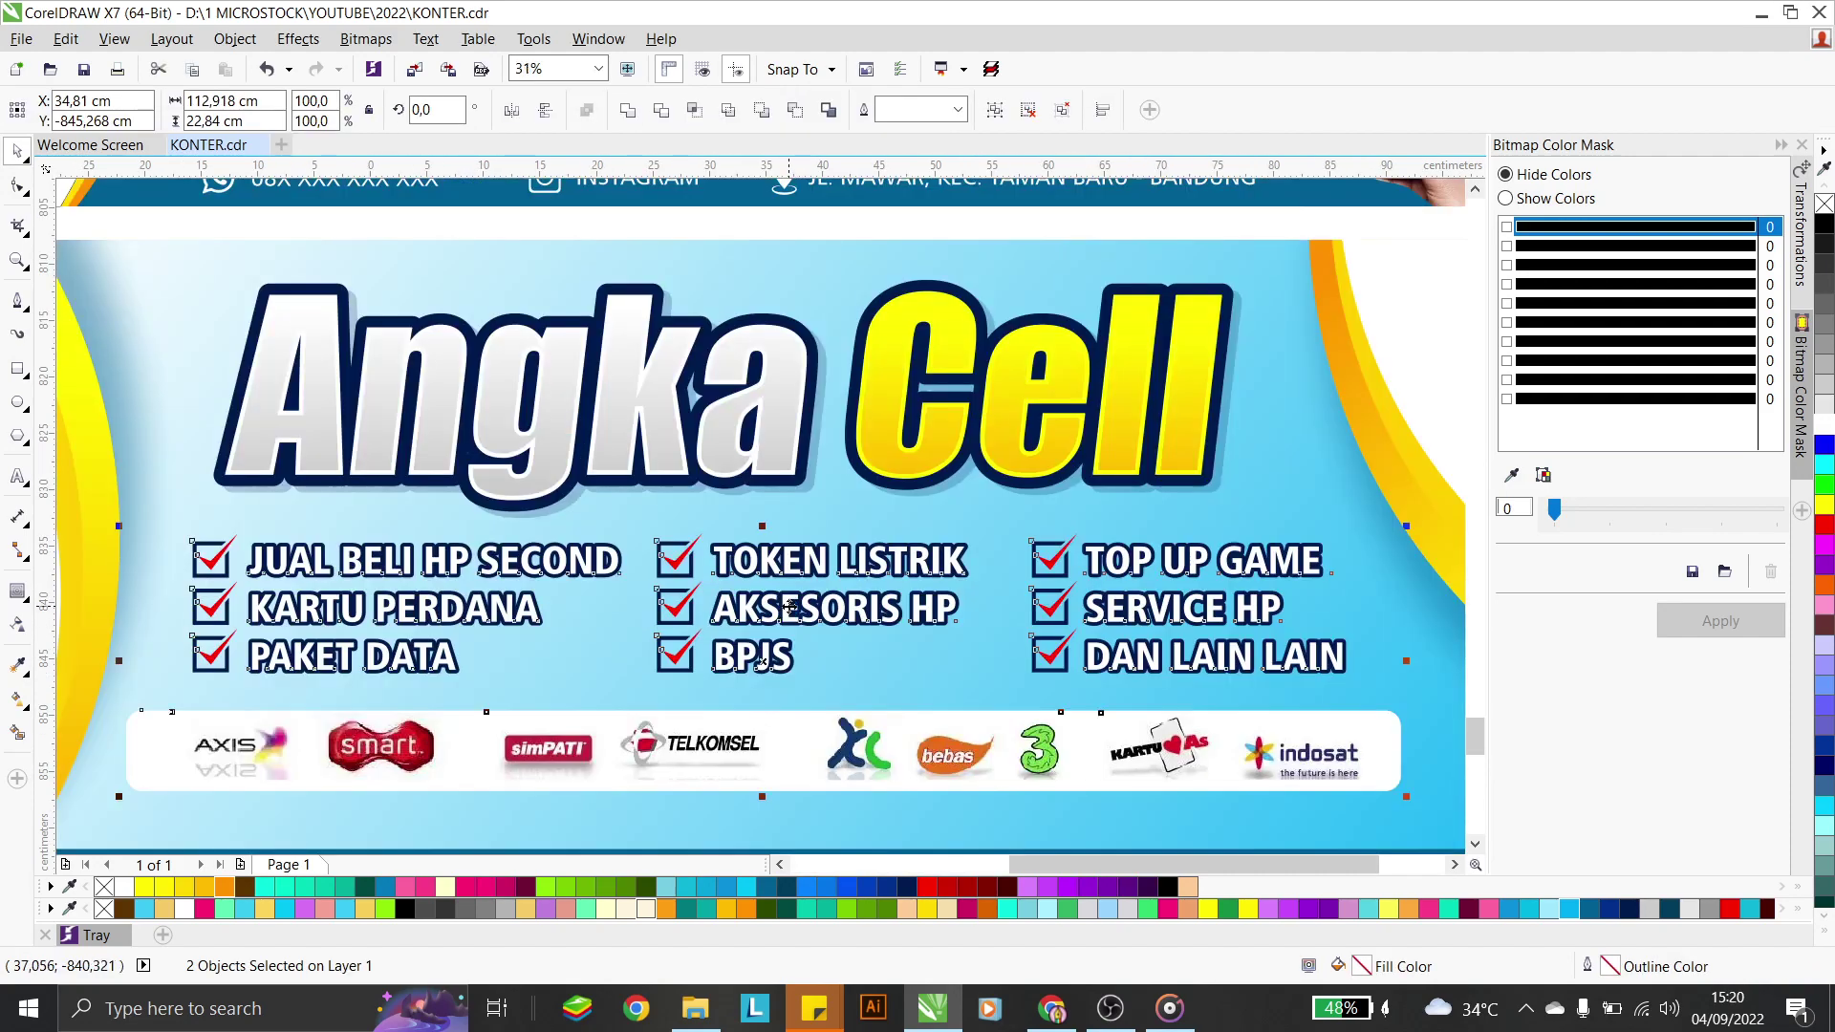
pyautogui.moveTo(788, 608); pyautogui.dragTo(781, 621)
pyautogui.scroll(-2, 781, 622)
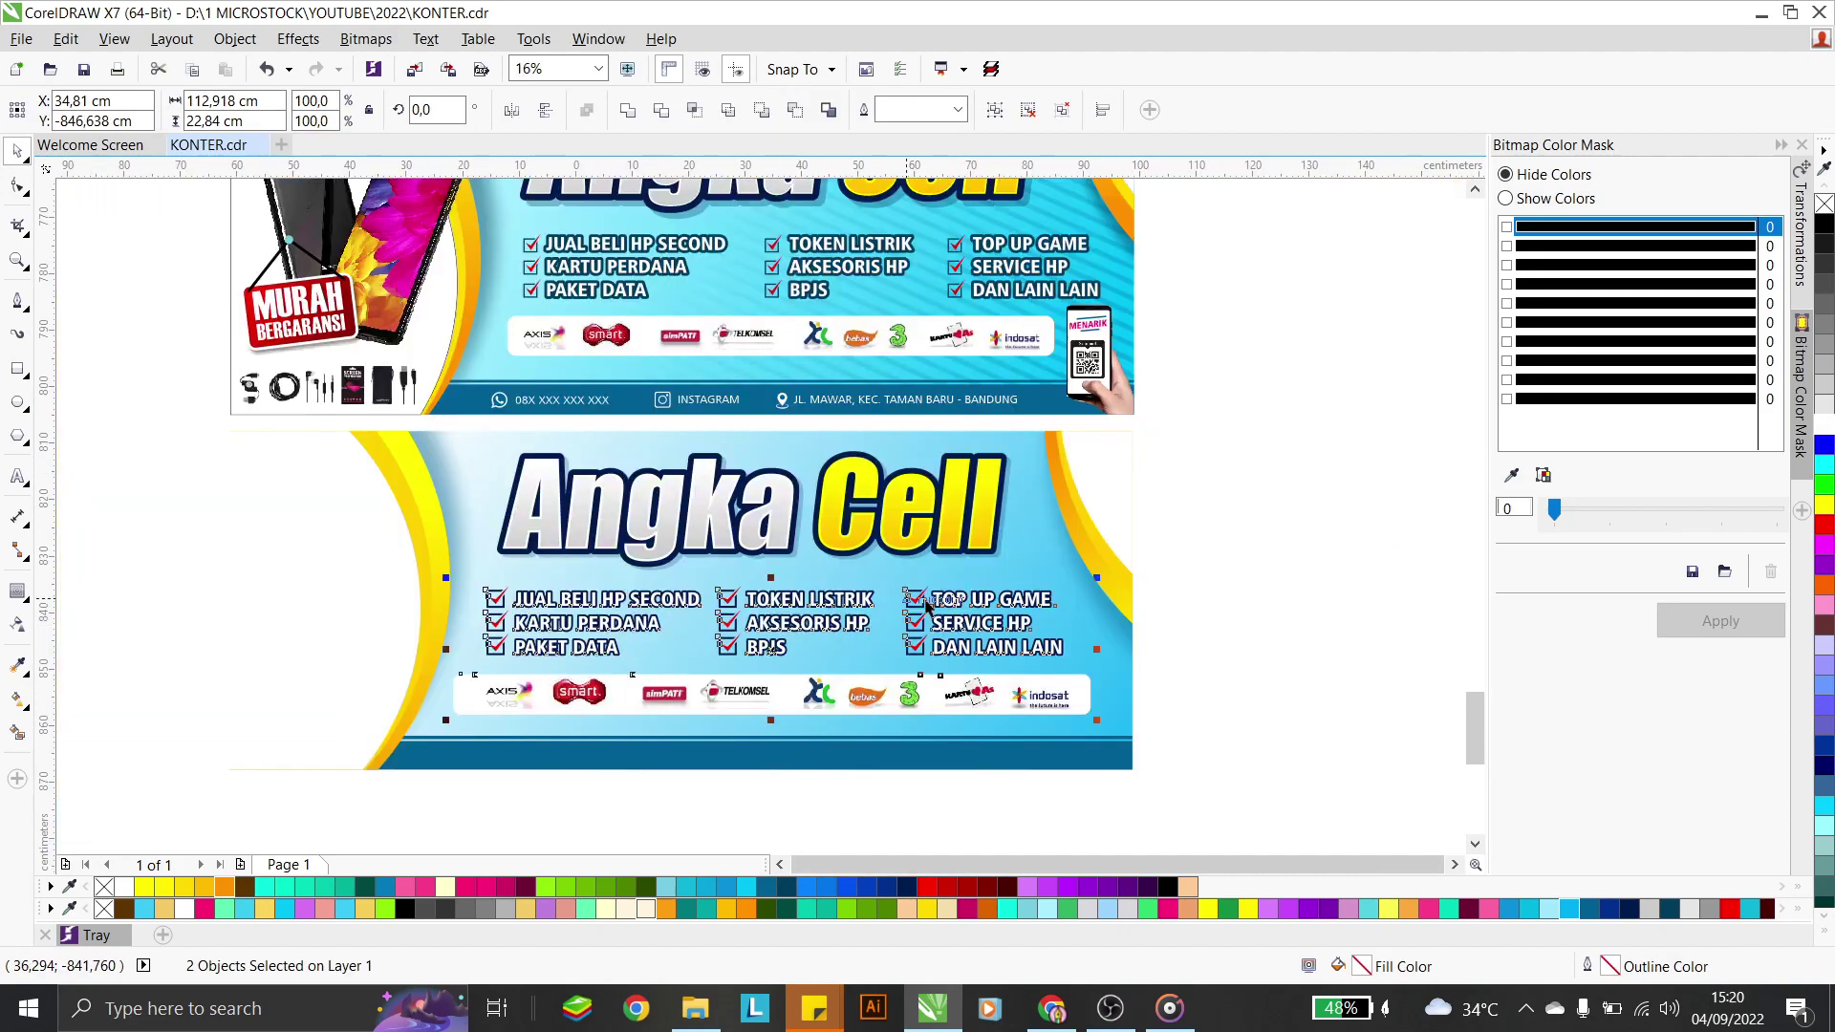
pyautogui.click(1221, 676)
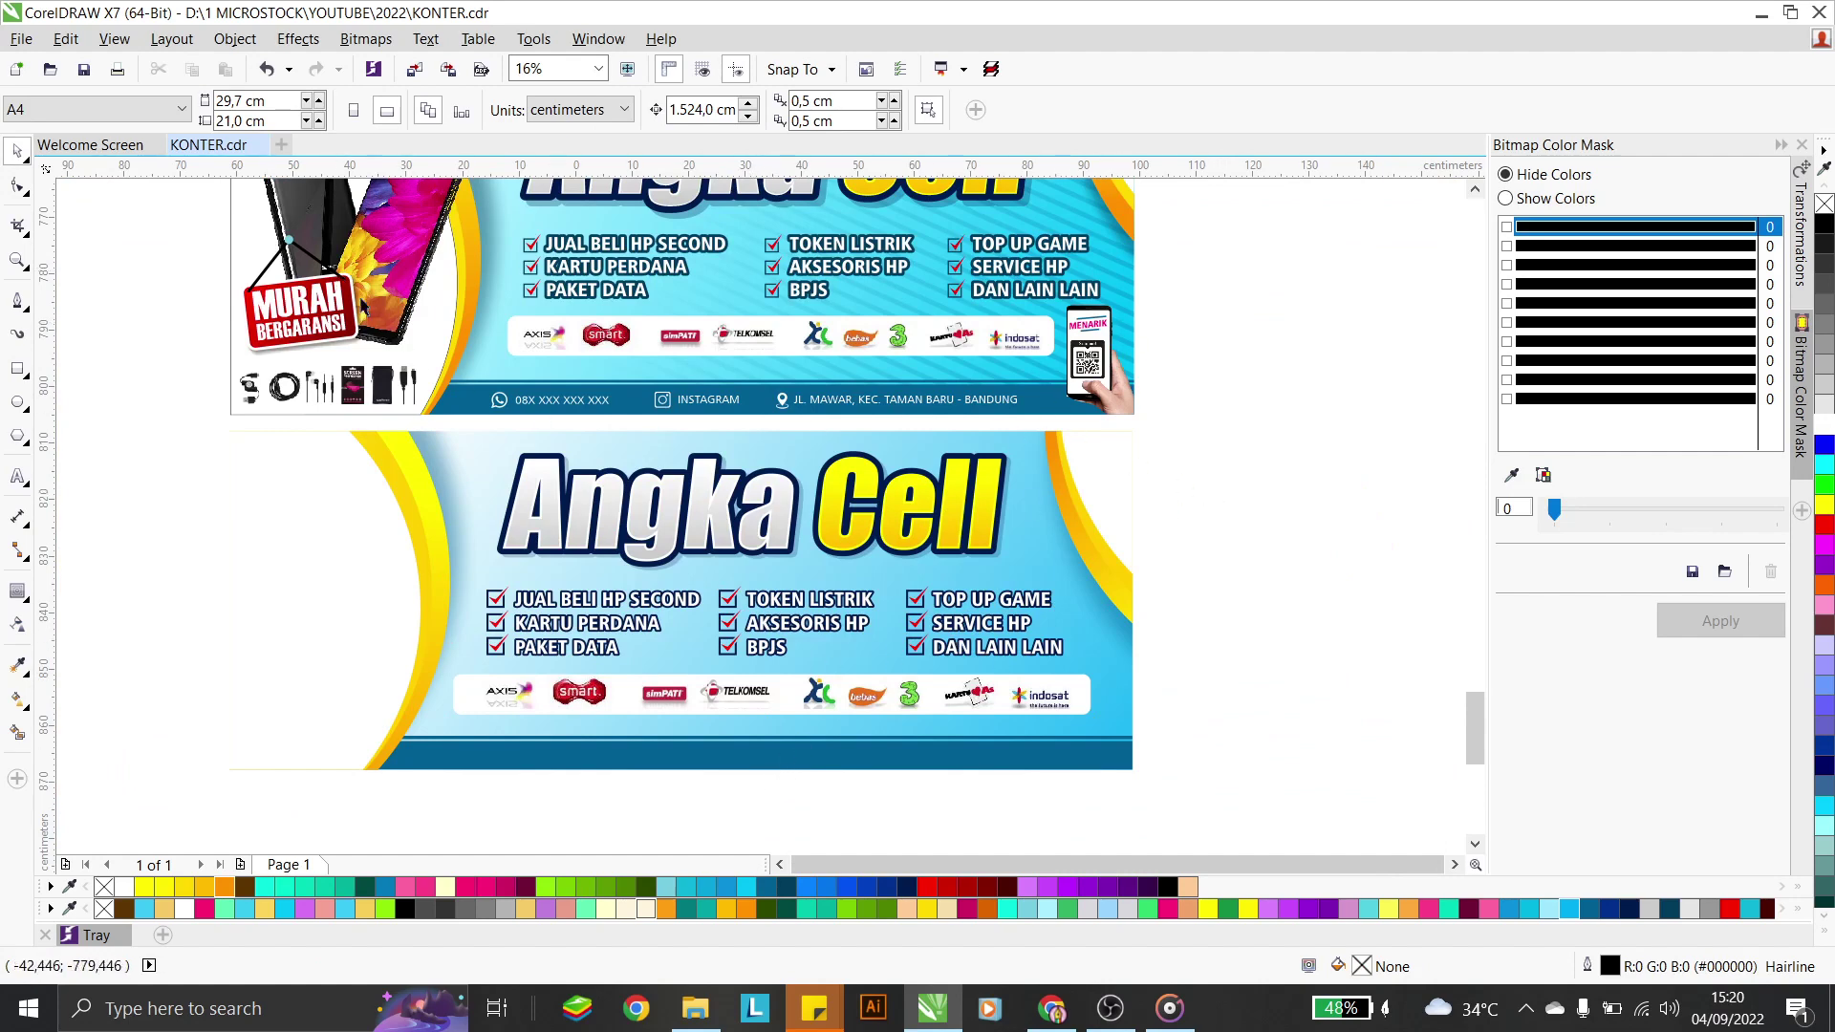
# Place the two-phone image on the white area at the lower banner's left side and fine-tune its position
pyautogui.scroll(-2, 467, 361)
pyautogui.moveTo(685, 803); pyautogui.dragTo(619, 499)
pyautogui.scroll(2, 245, 442)
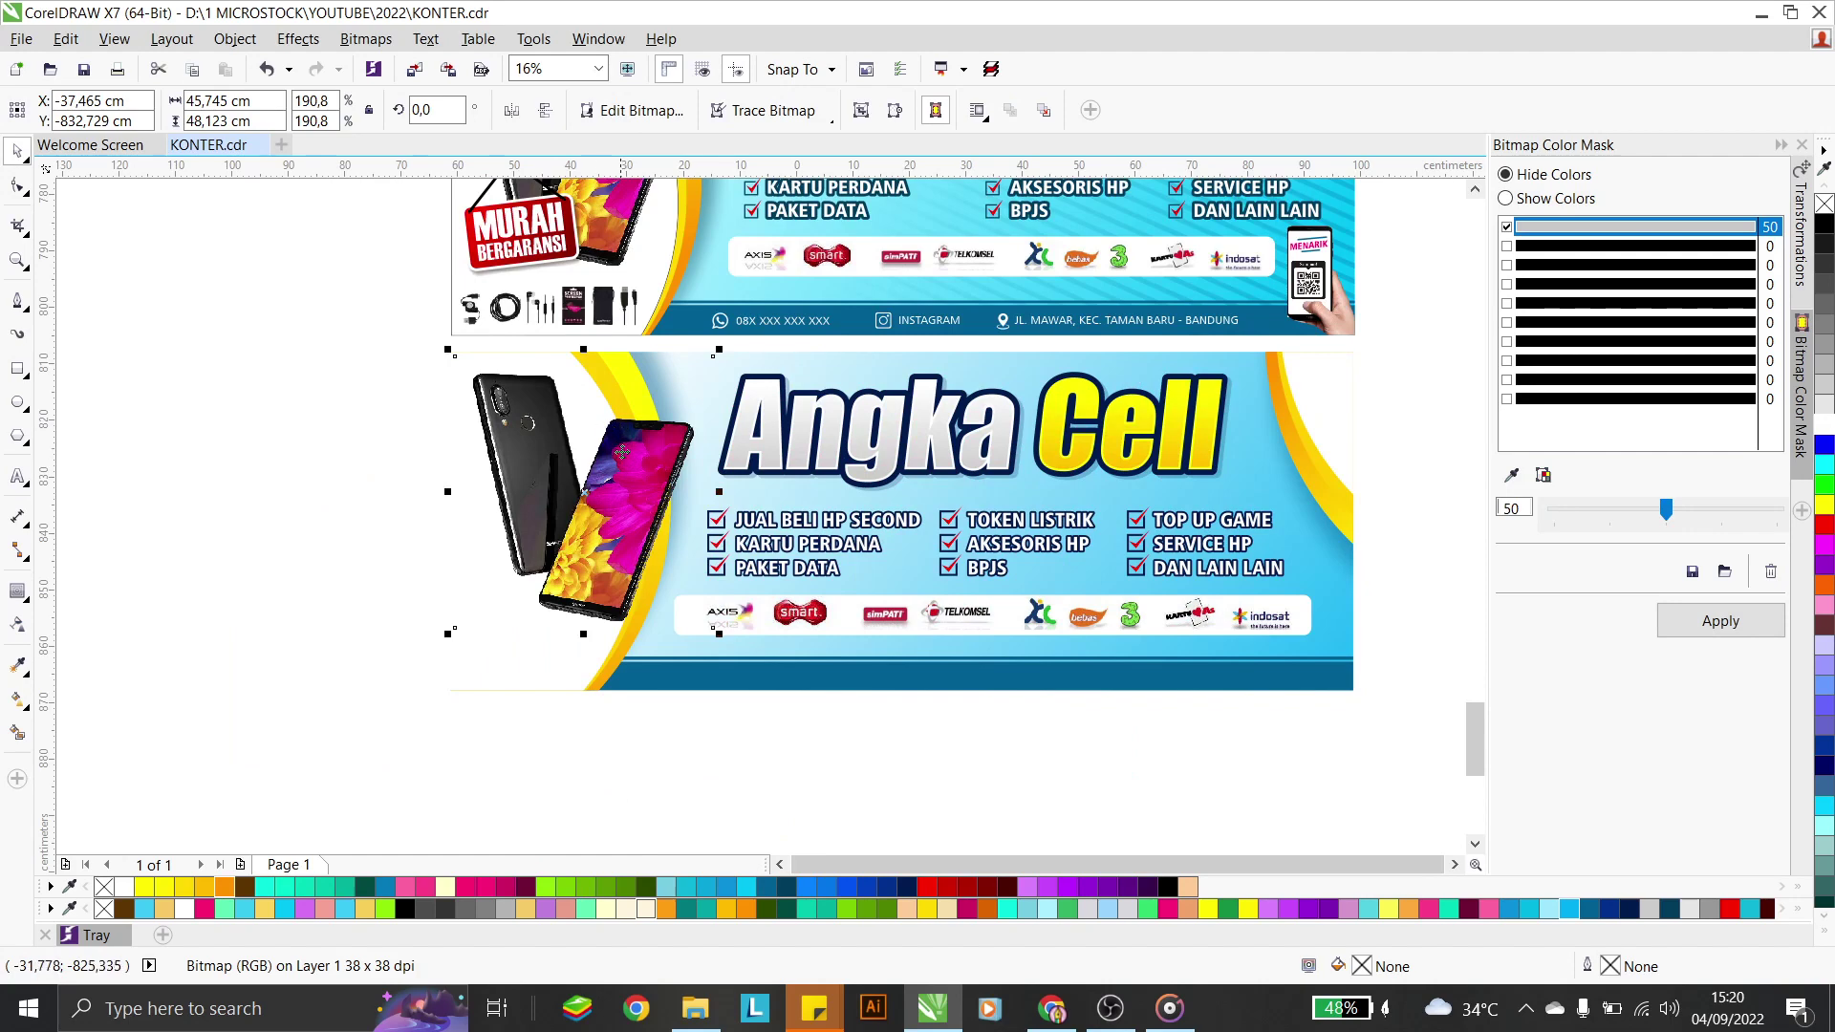
pyautogui.moveTo(629, 449); pyautogui.dragTo(641, 447)
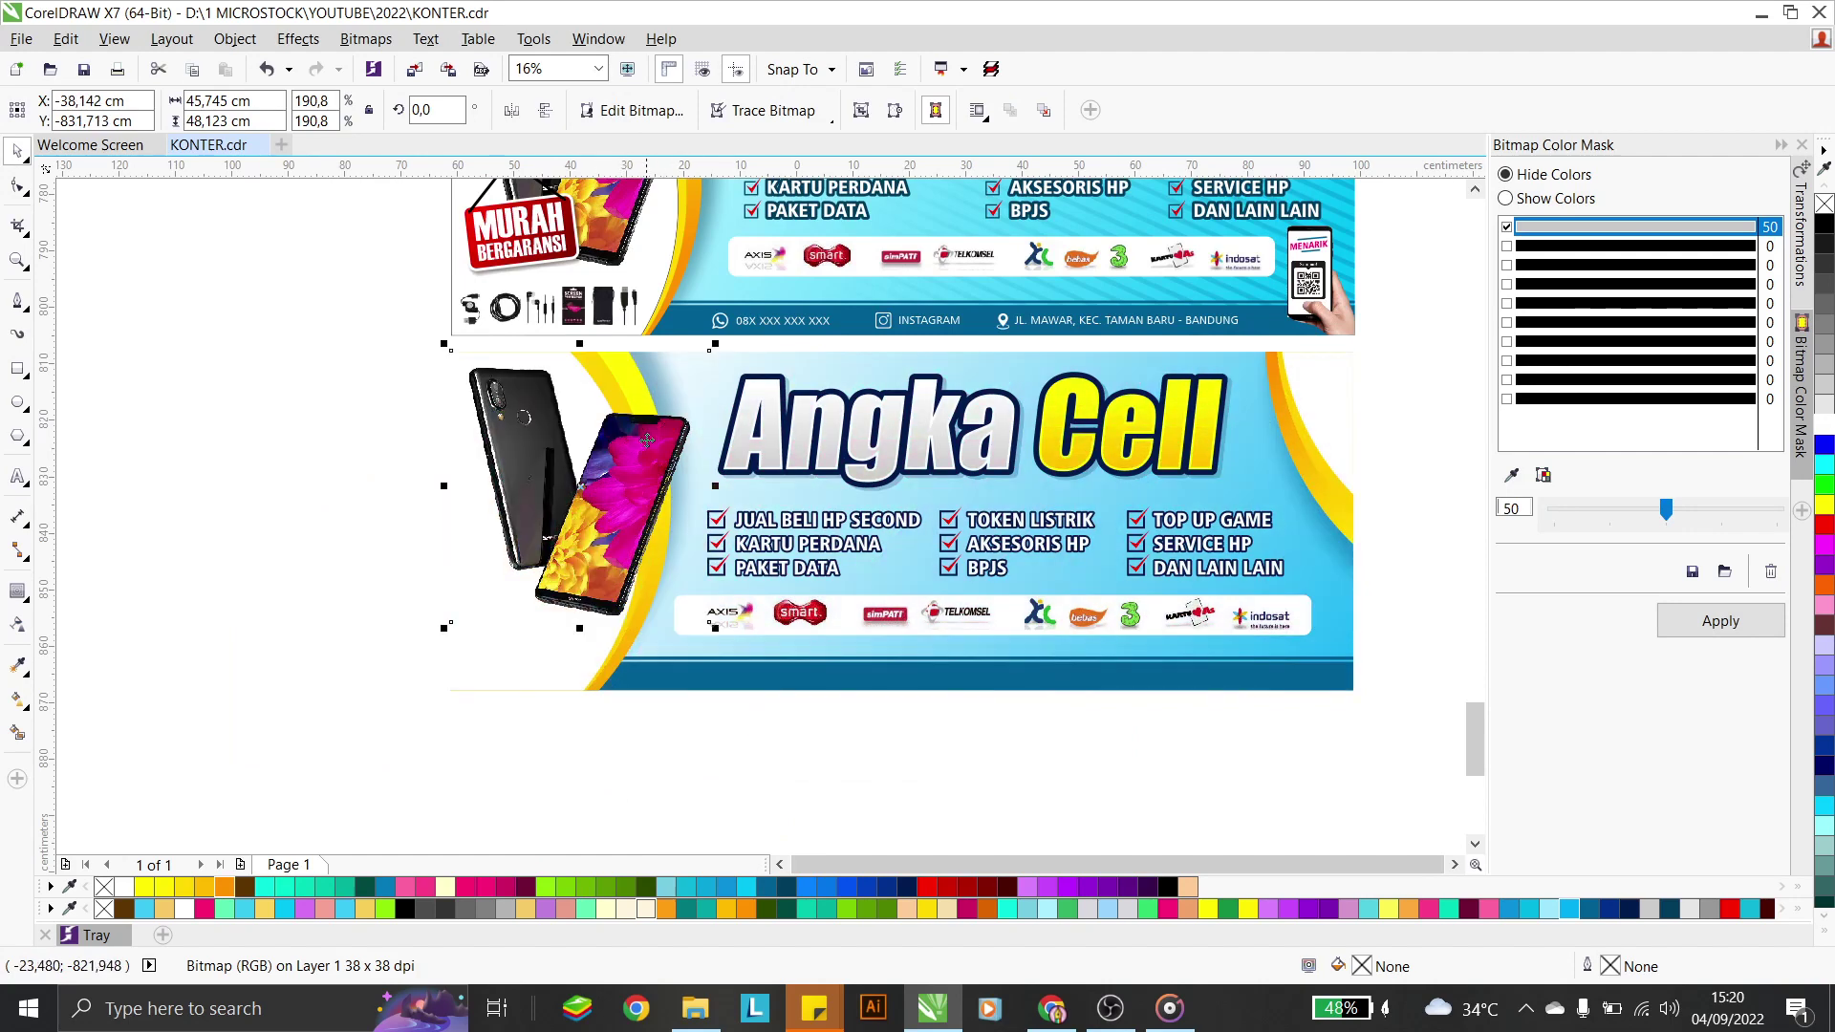
pyautogui.click(351, 491)
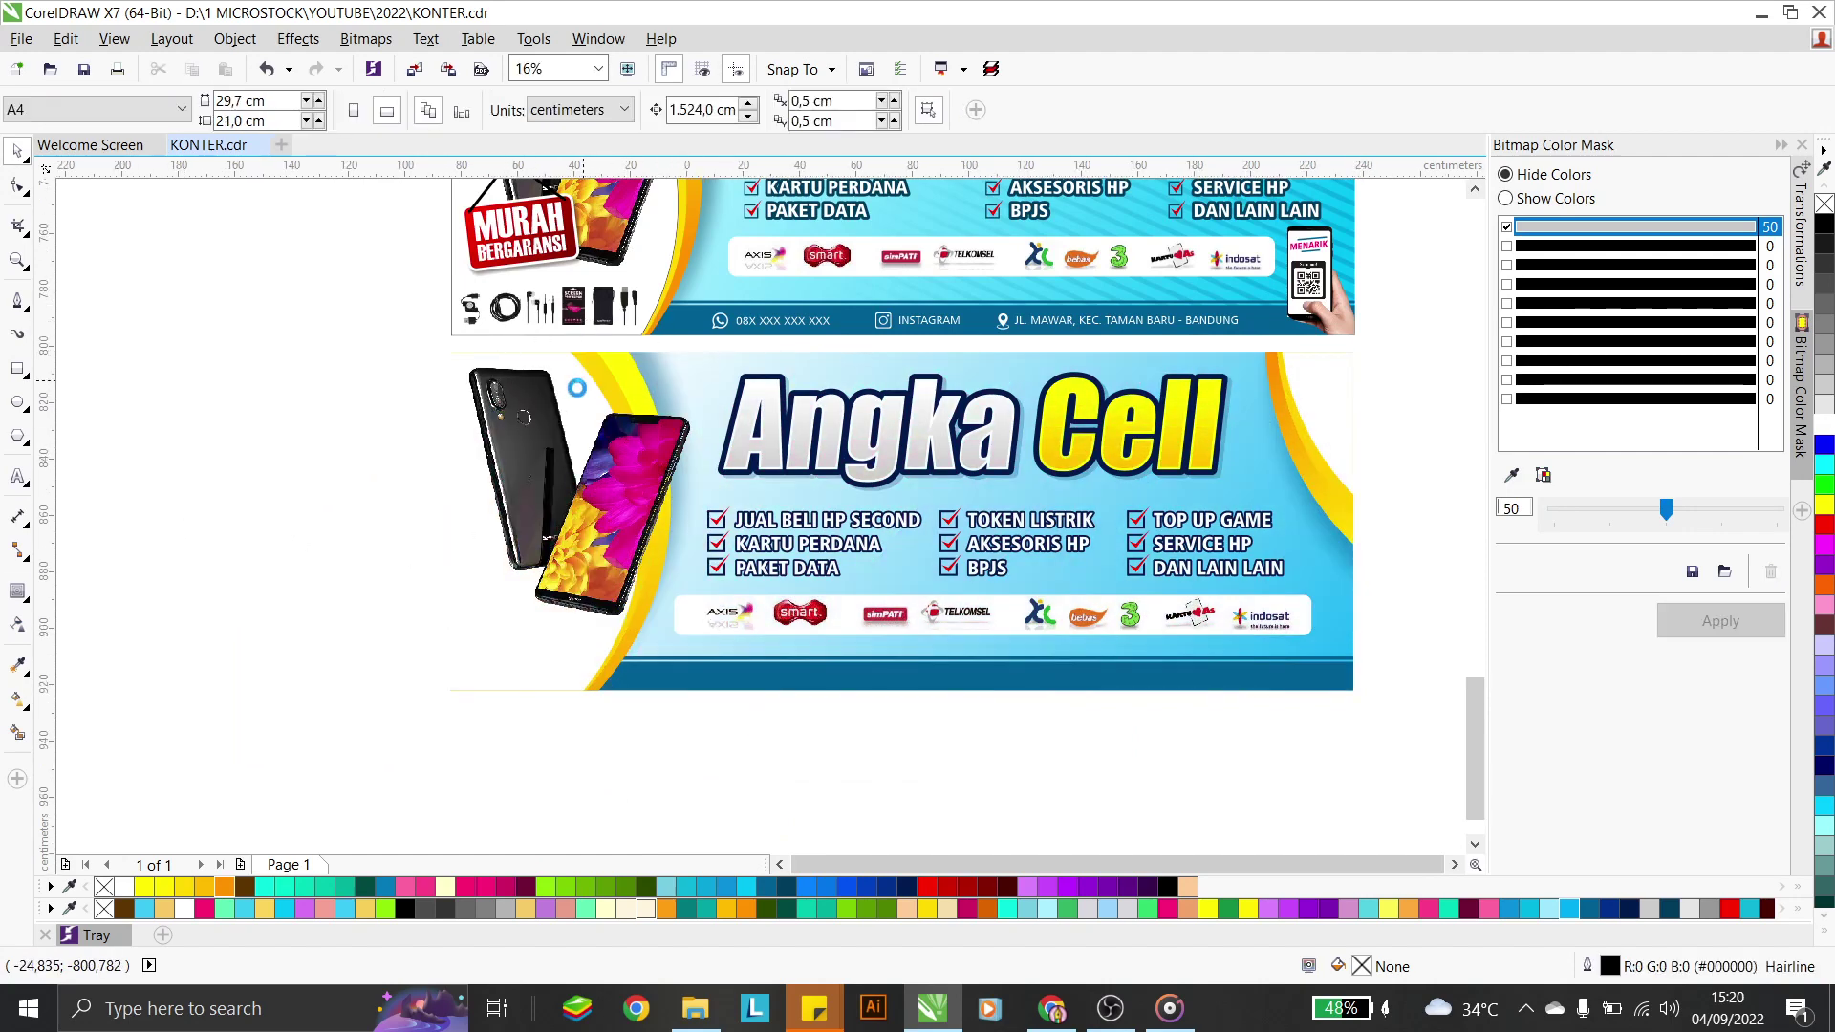
# Group the phone accessory images and move the group near the lower banner's bottom-left corner
pyautogui.scroll(-2, 573, 387)
pyautogui.scroll(1, 643, 615)
pyautogui.moveTo(738, 642); pyautogui.dragTo(363, 483)
pyautogui.hotkey('ctrl', 'g')
pyautogui.moveTo(516, 531); pyautogui.dragTo(438, 283)
# Scale the accessory group down to about 28.9 cm wide in the banner's bottom-left corner
pyautogui.scroll(1, 306, 215)
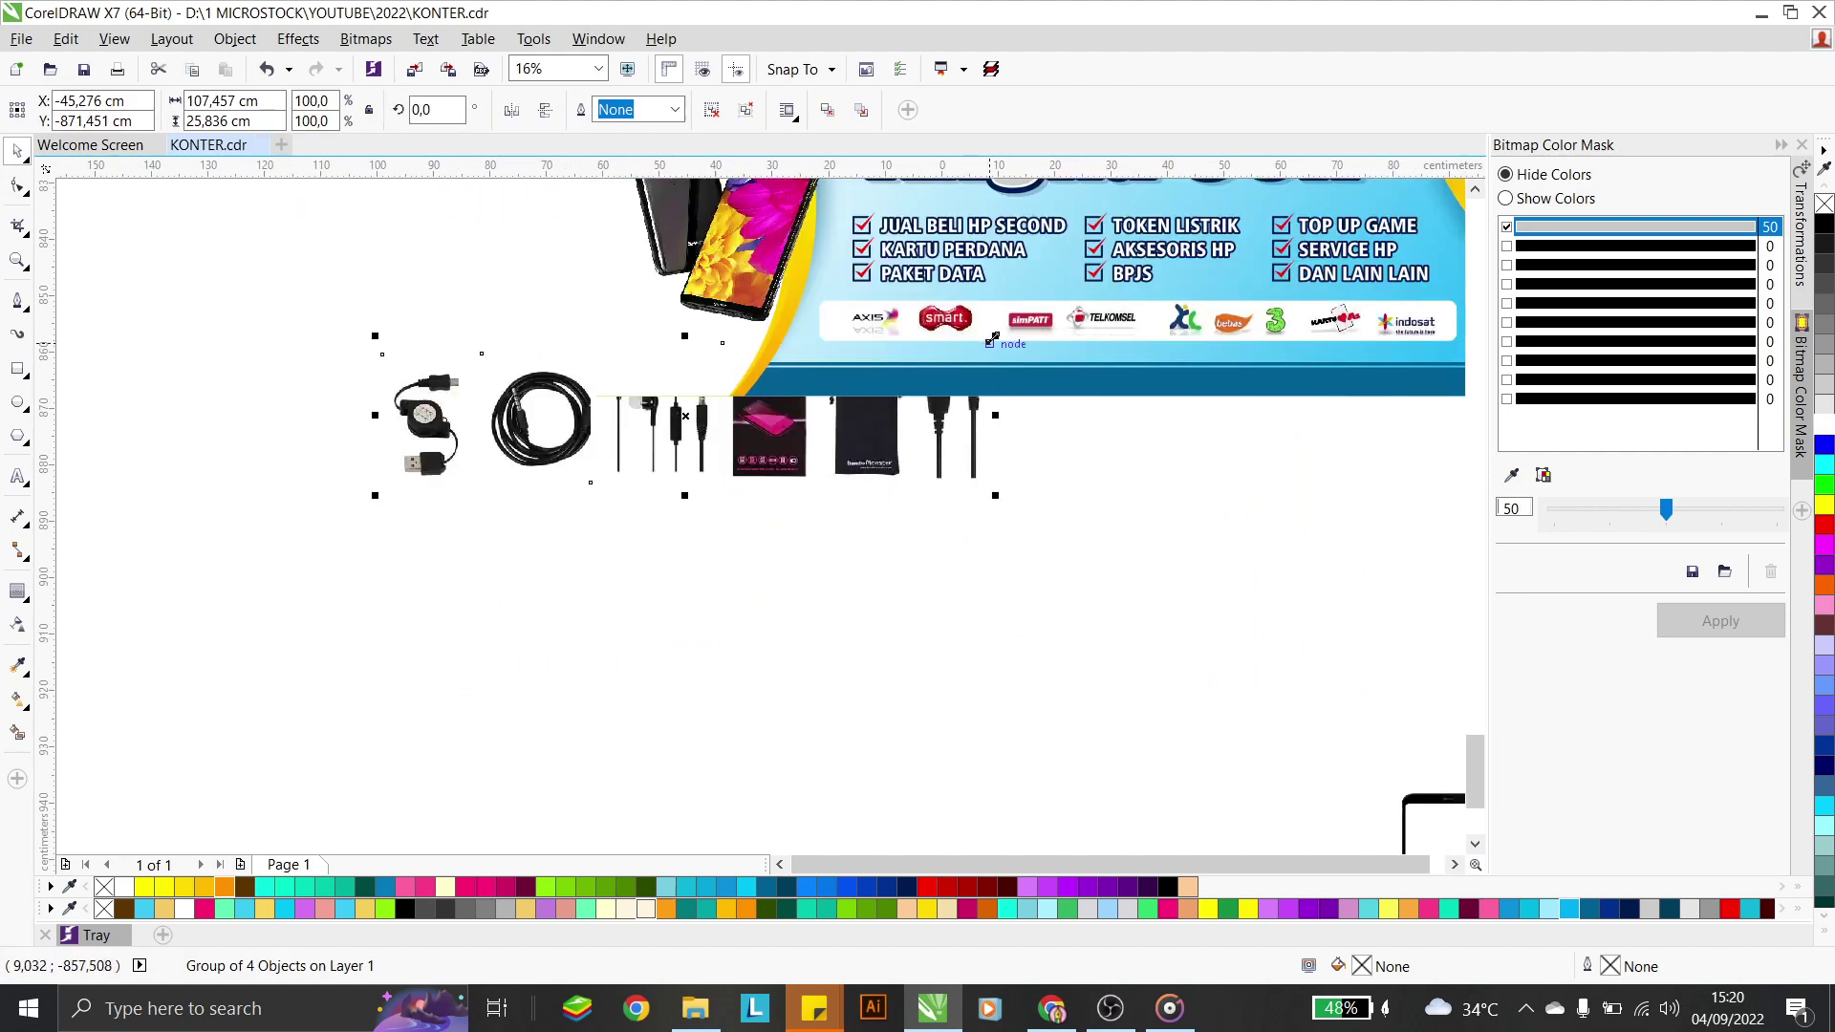
pyautogui.moveTo(995, 336); pyautogui.dragTo(780, 328)
pyautogui.click(839, 516)
pyautogui.scroll(-2, 840, 516)
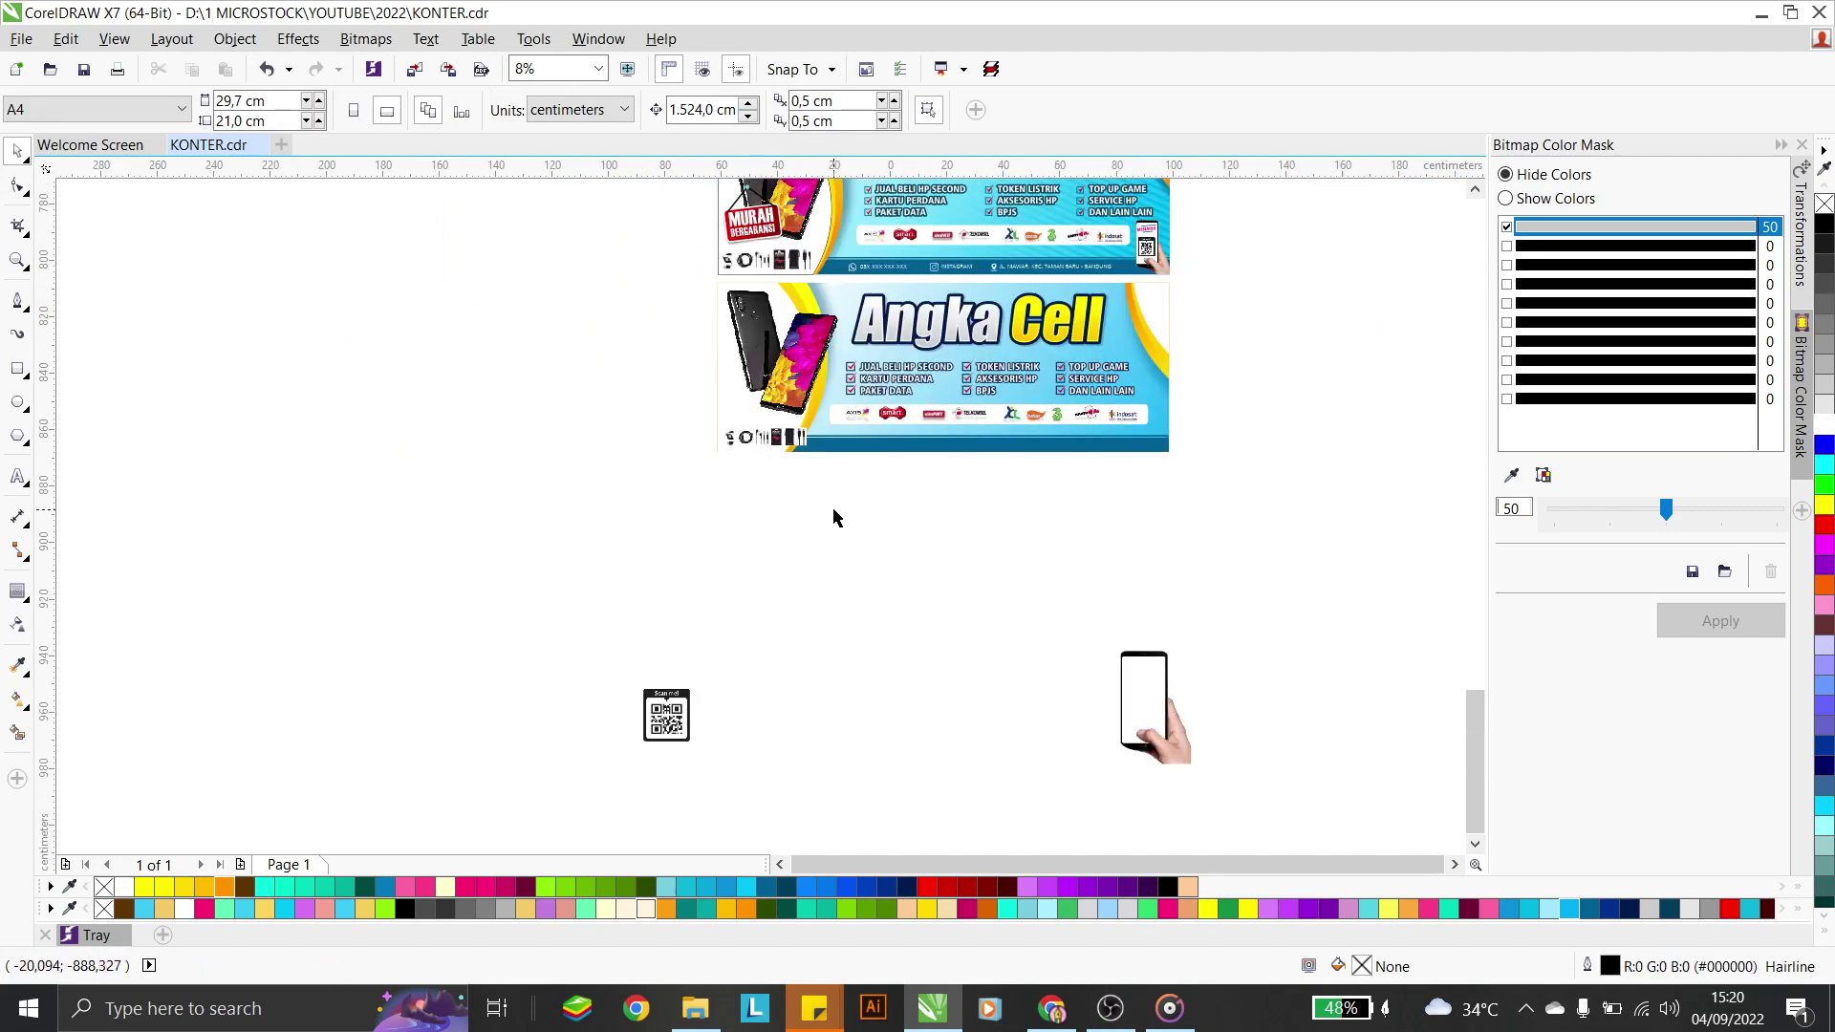
# Open the banner's PowerClip contents, group the left ring's ellipses with its blue shadow, and shift the group slightly right
pyautogui.scroll(2, 843, 246)
pyautogui.click(837, 351)
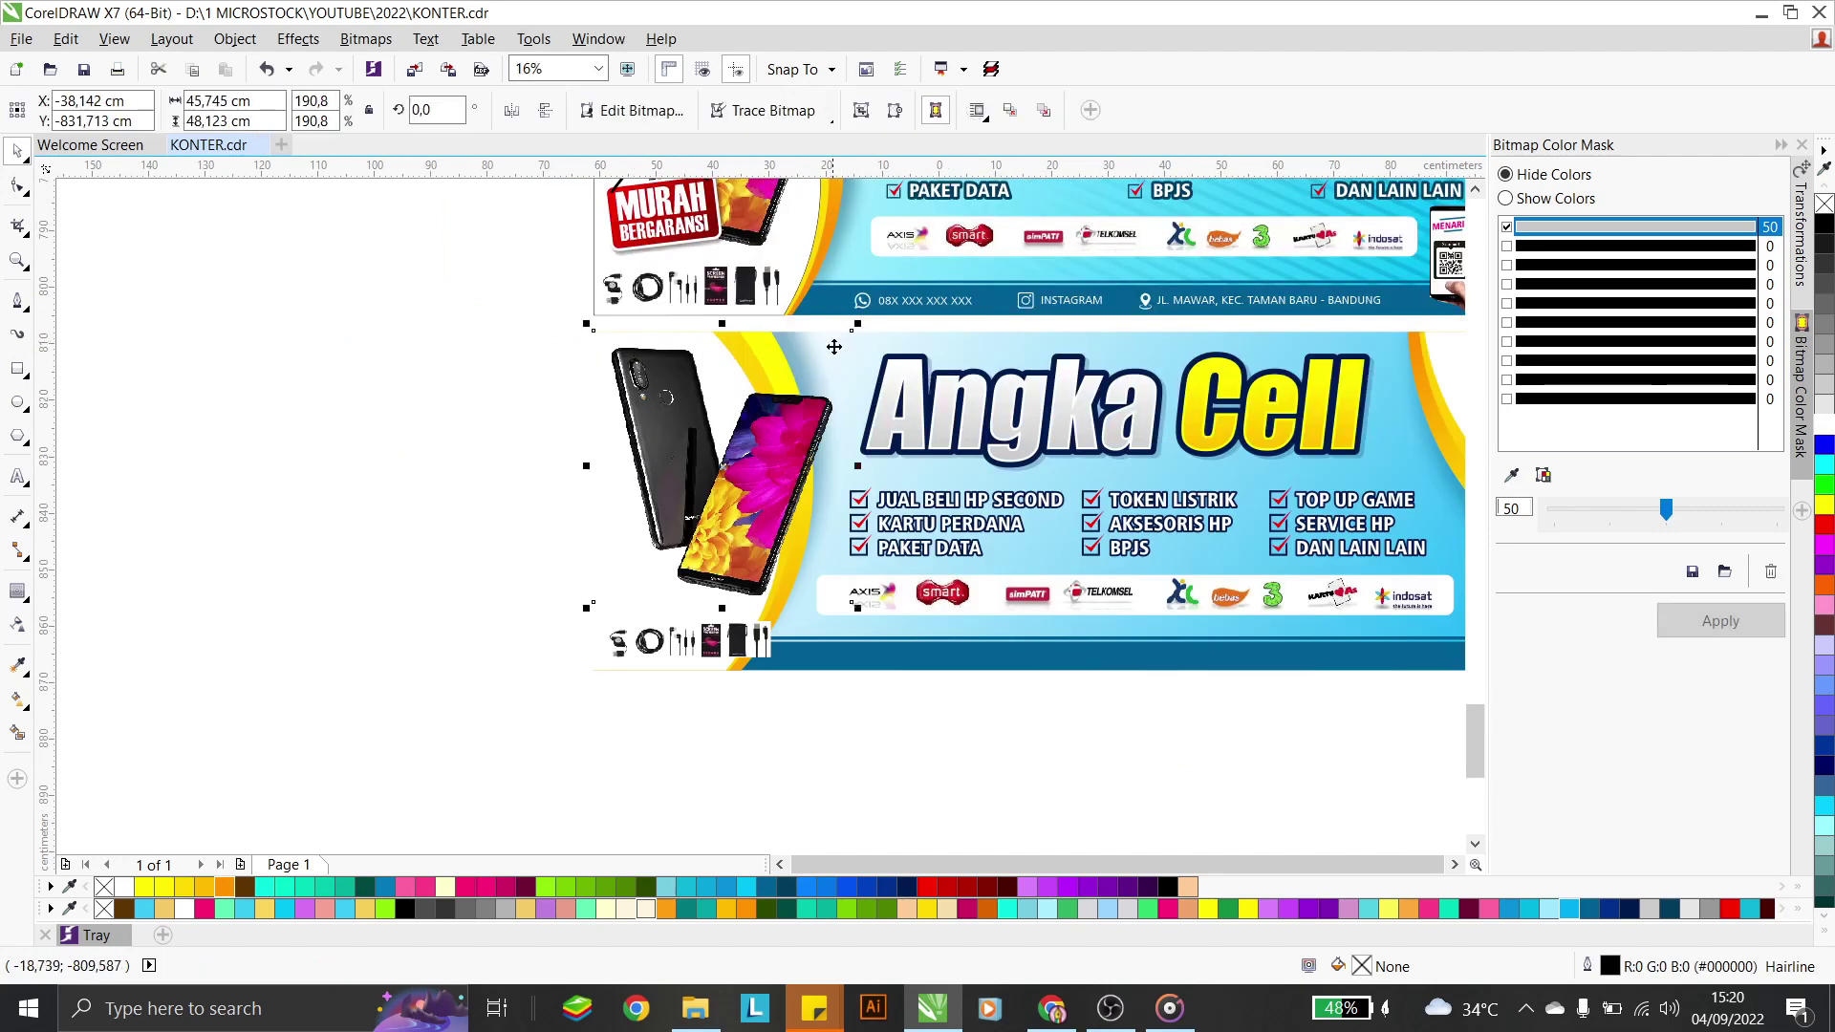
pyautogui.click(920, 337)
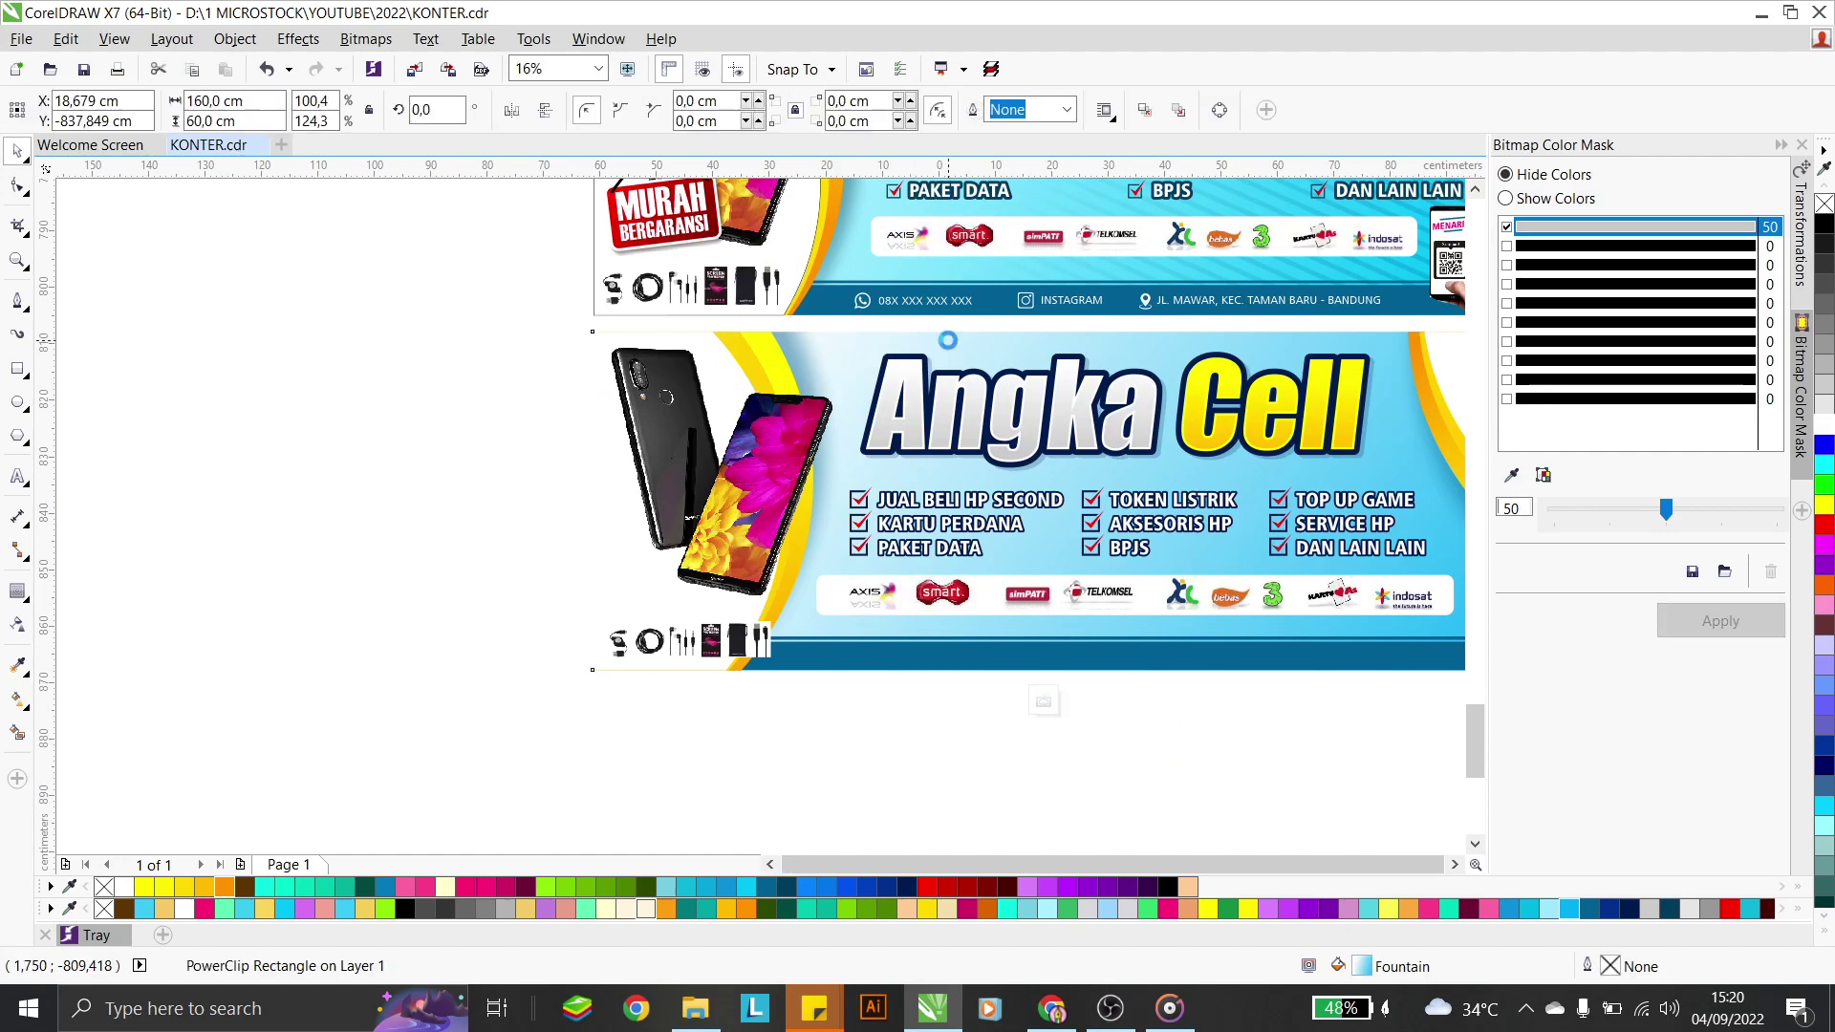
pyautogui.doubleClick(758, 356)
pyautogui.click(697, 315)
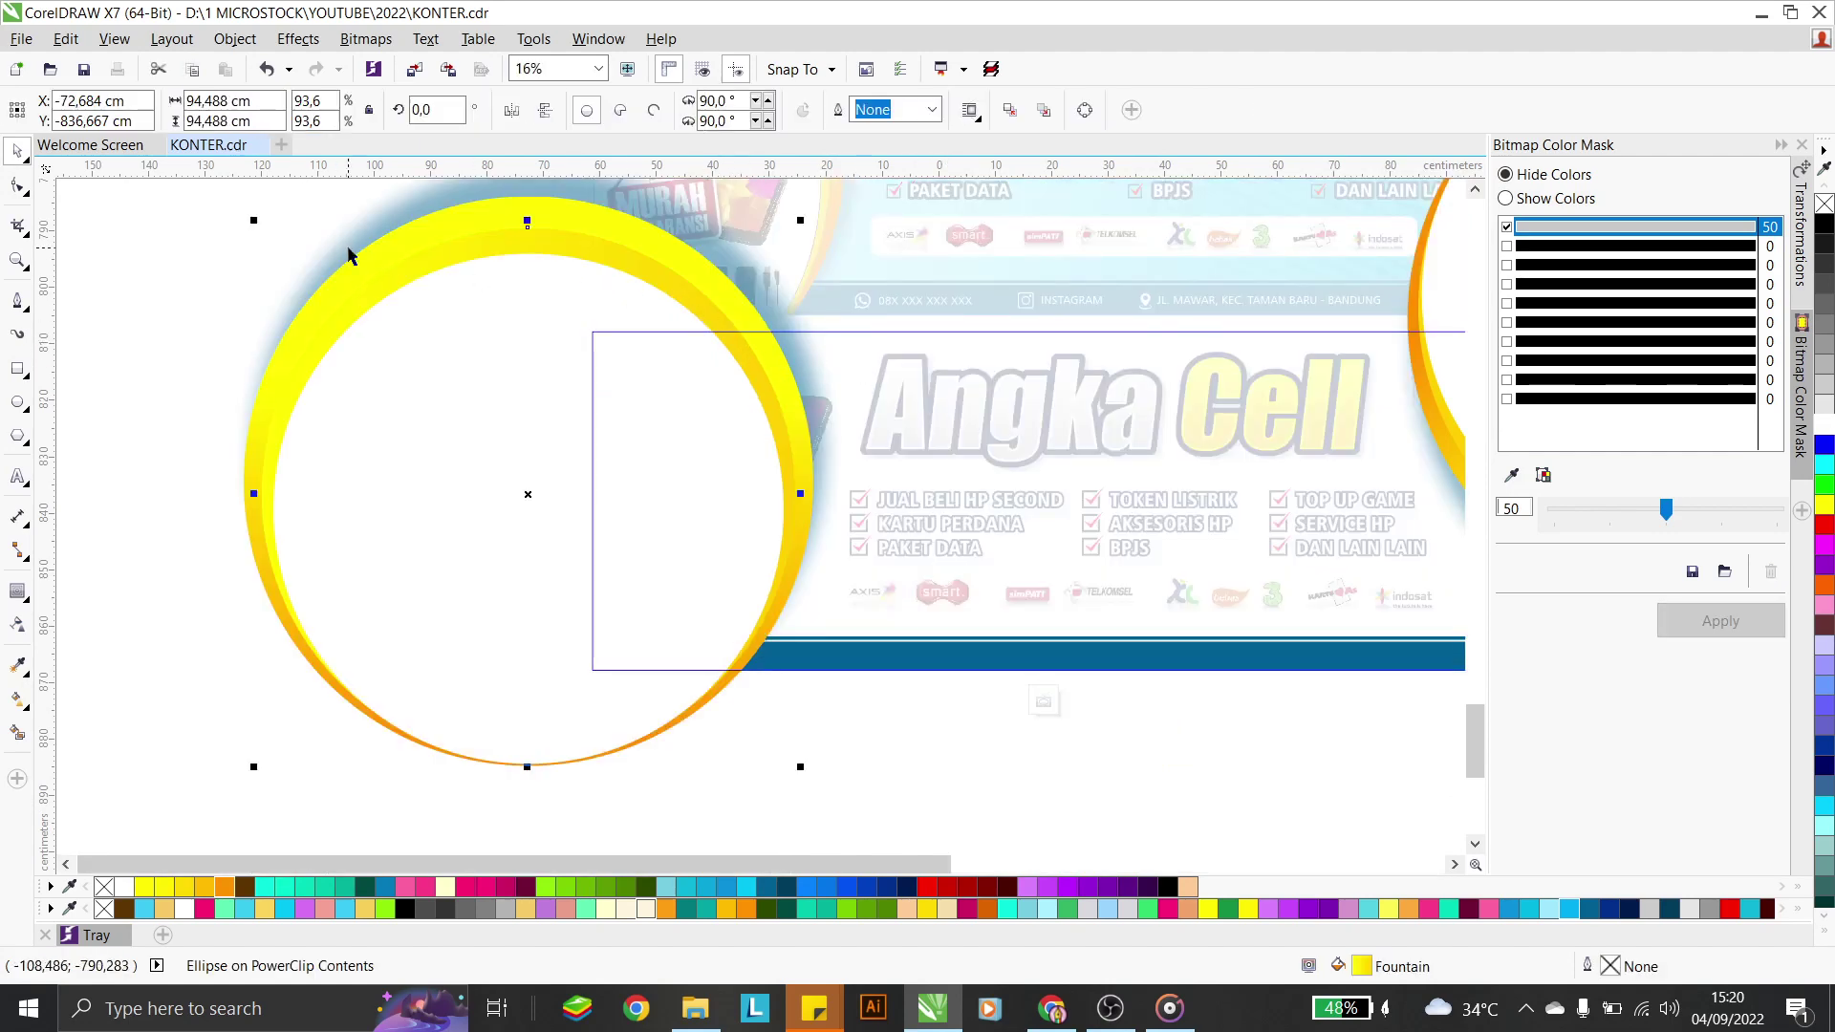
pyautogui.moveTo(153, 273); pyautogui.dragTo(418, 401)
pyautogui.hotkey('ctrl', 'g')
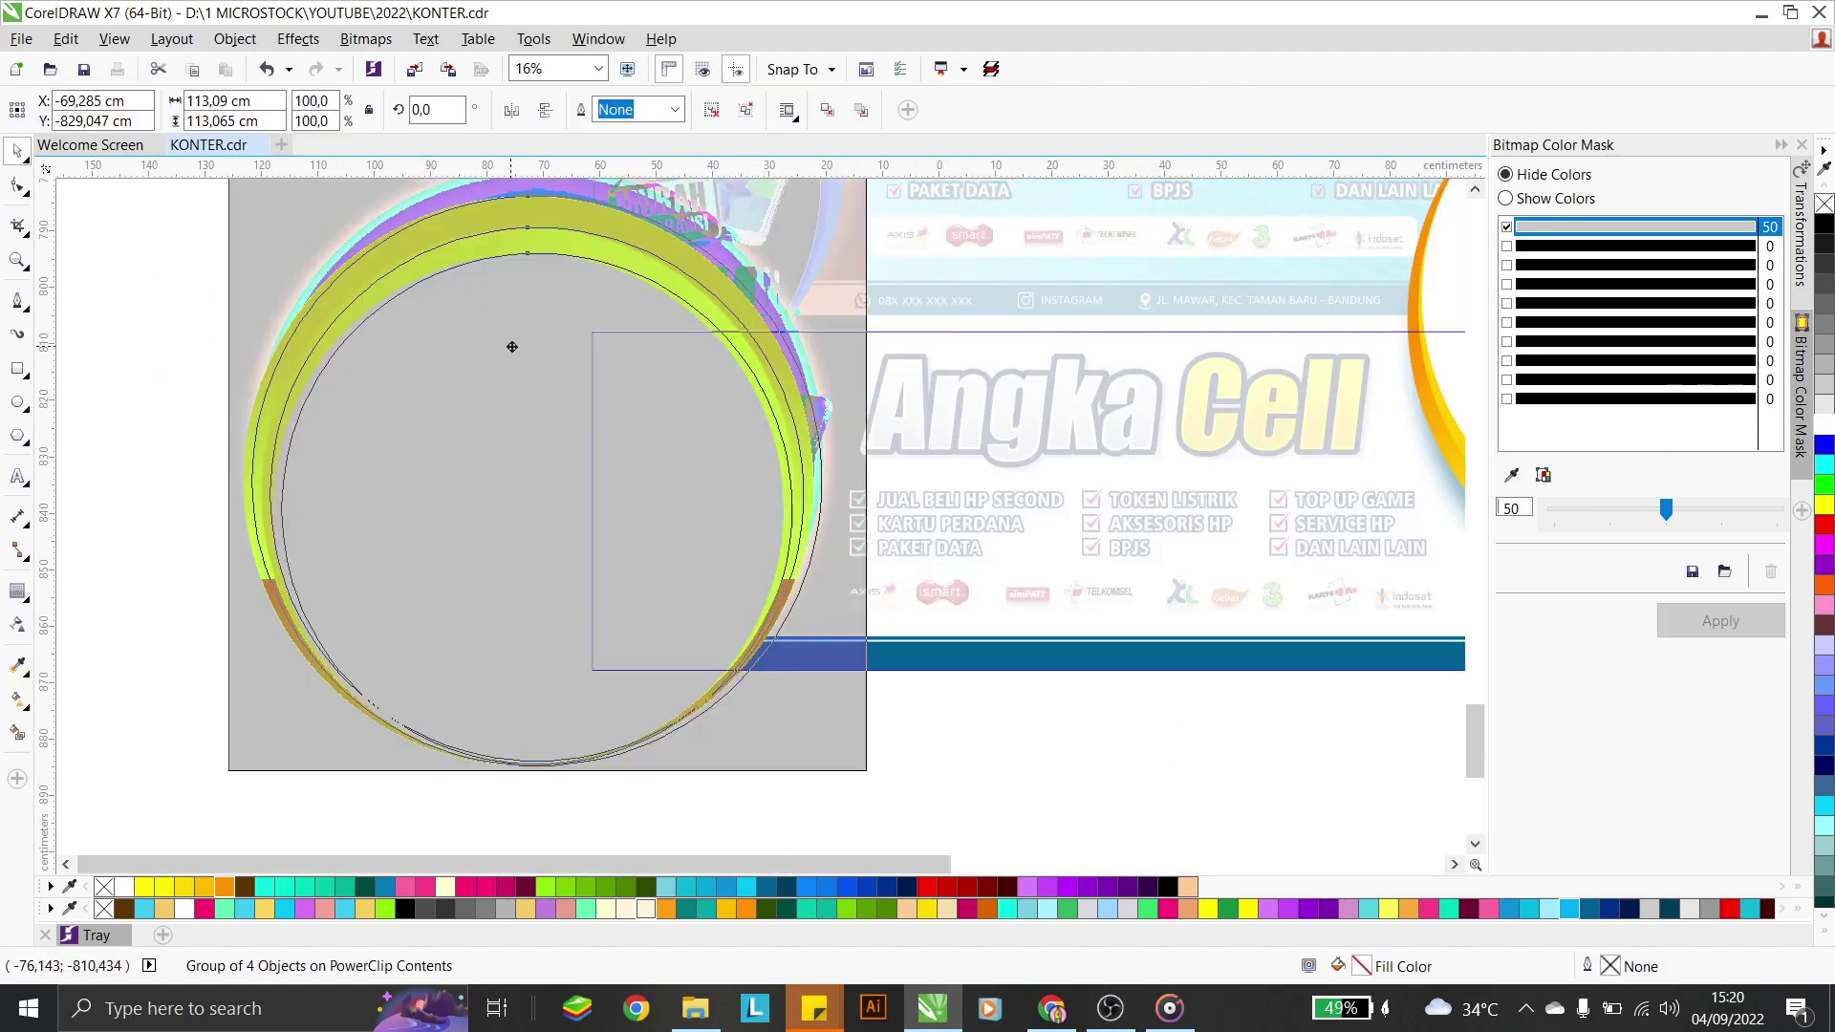
pyautogui.click(811, 483)
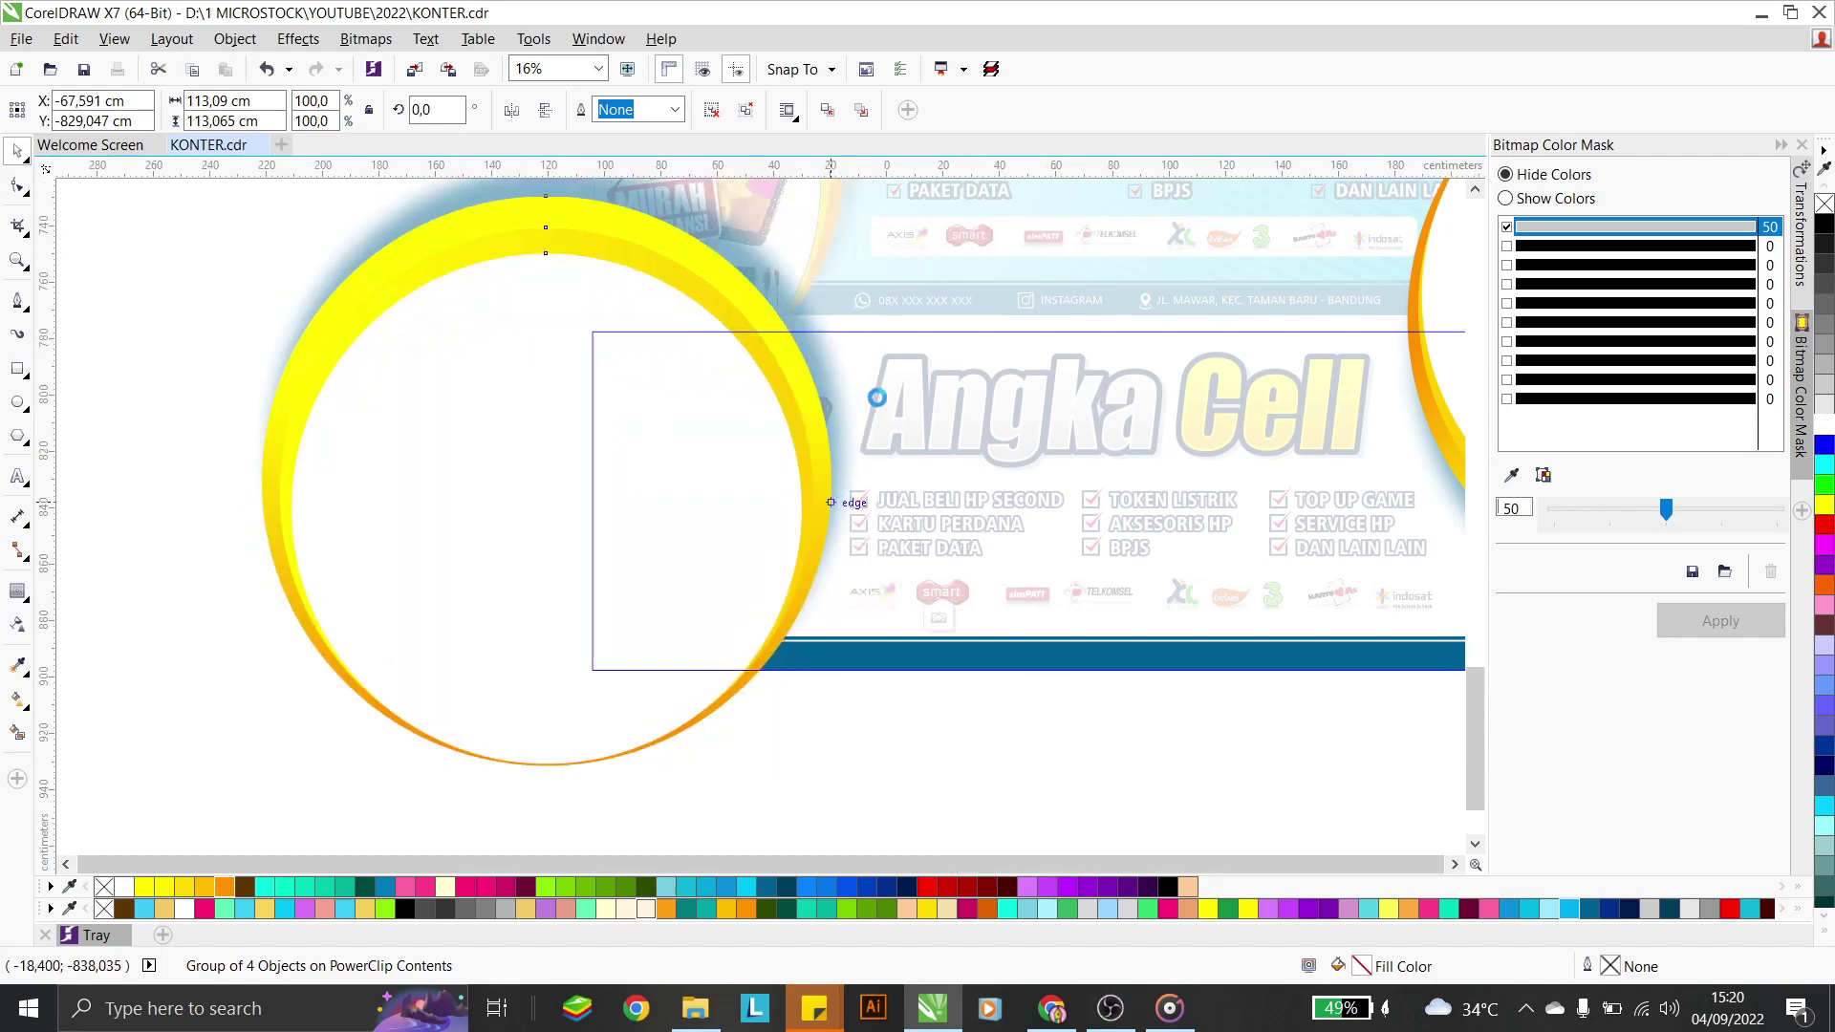
# Rotate the left ring group to about 9.4° and finish editing the PowerClip contents
pyautogui.scroll(-2, 873, 398)
pyautogui.moveTo(862, 312); pyautogui.dragTo(845, 278)
pyautogui.keyDown('ctrl'); pyautogui.click(1241, 639); pyautogui.keyUp('ctrl')
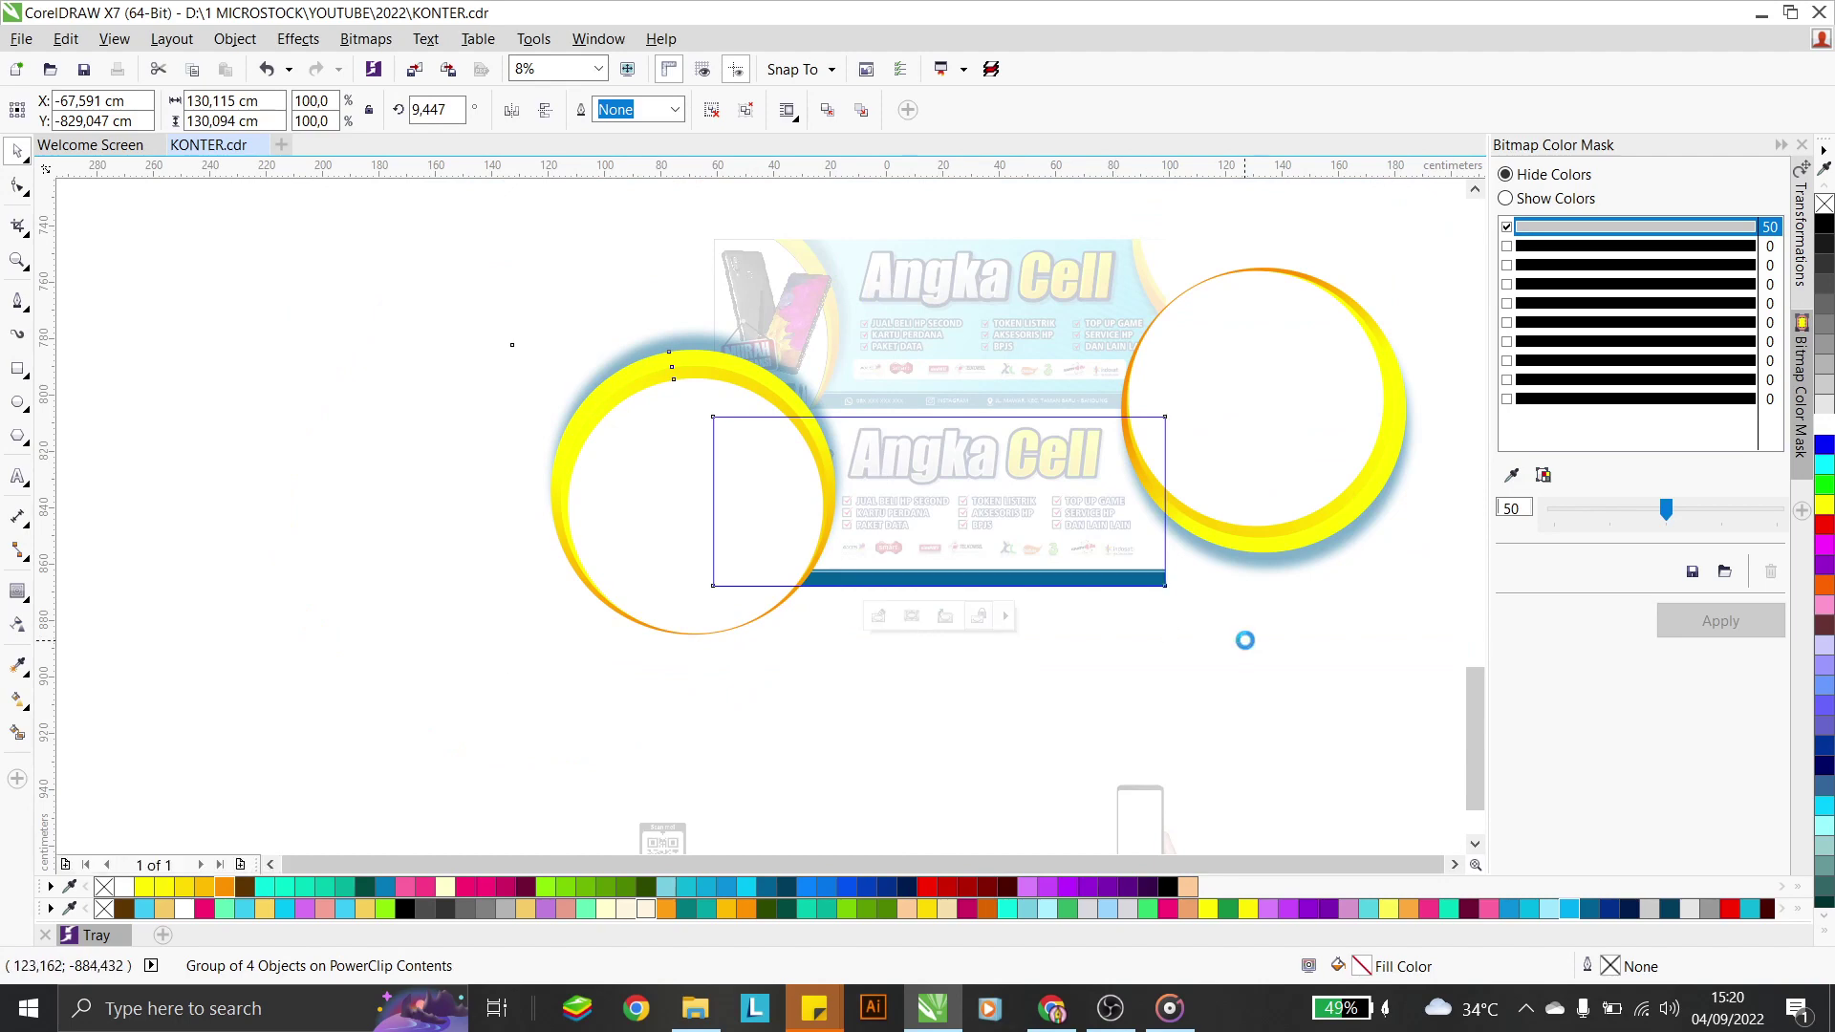
pyautogui.click(790, 596)
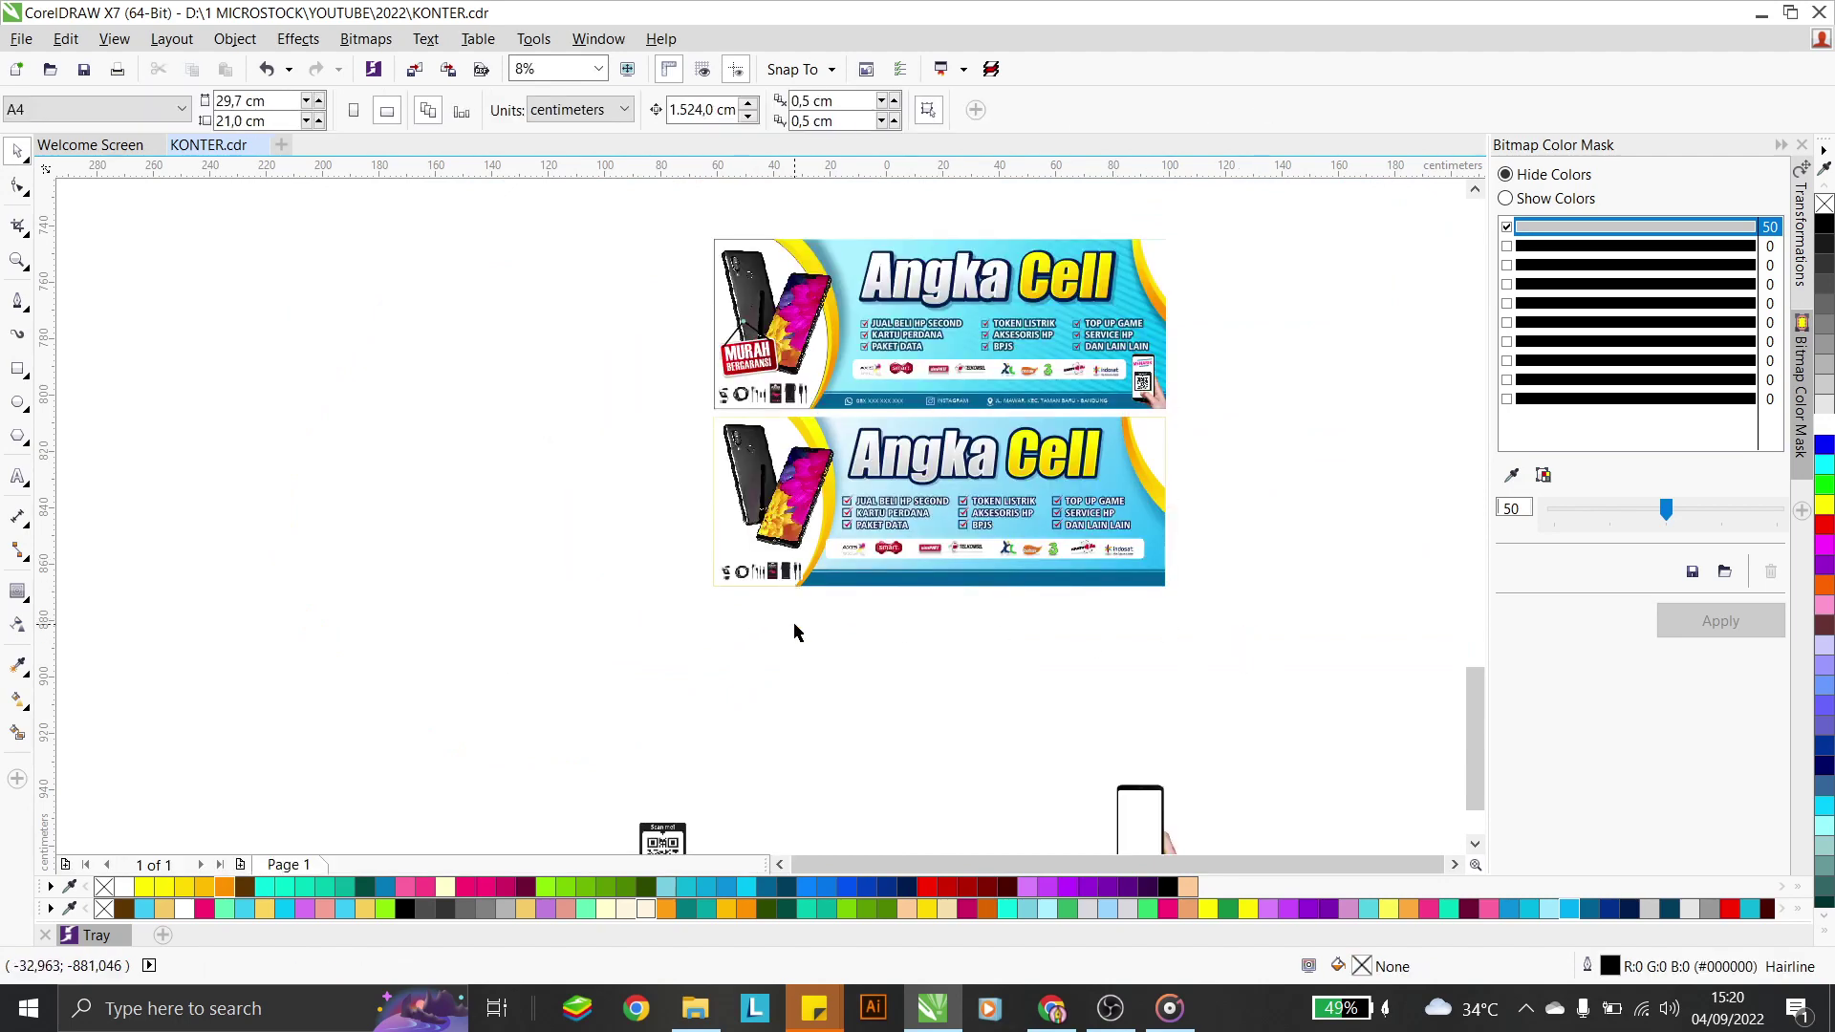
# Scale the provider logo strip down to about 104.2 cm wide, keeping it centred in place
pyautogui.click(850, 554)
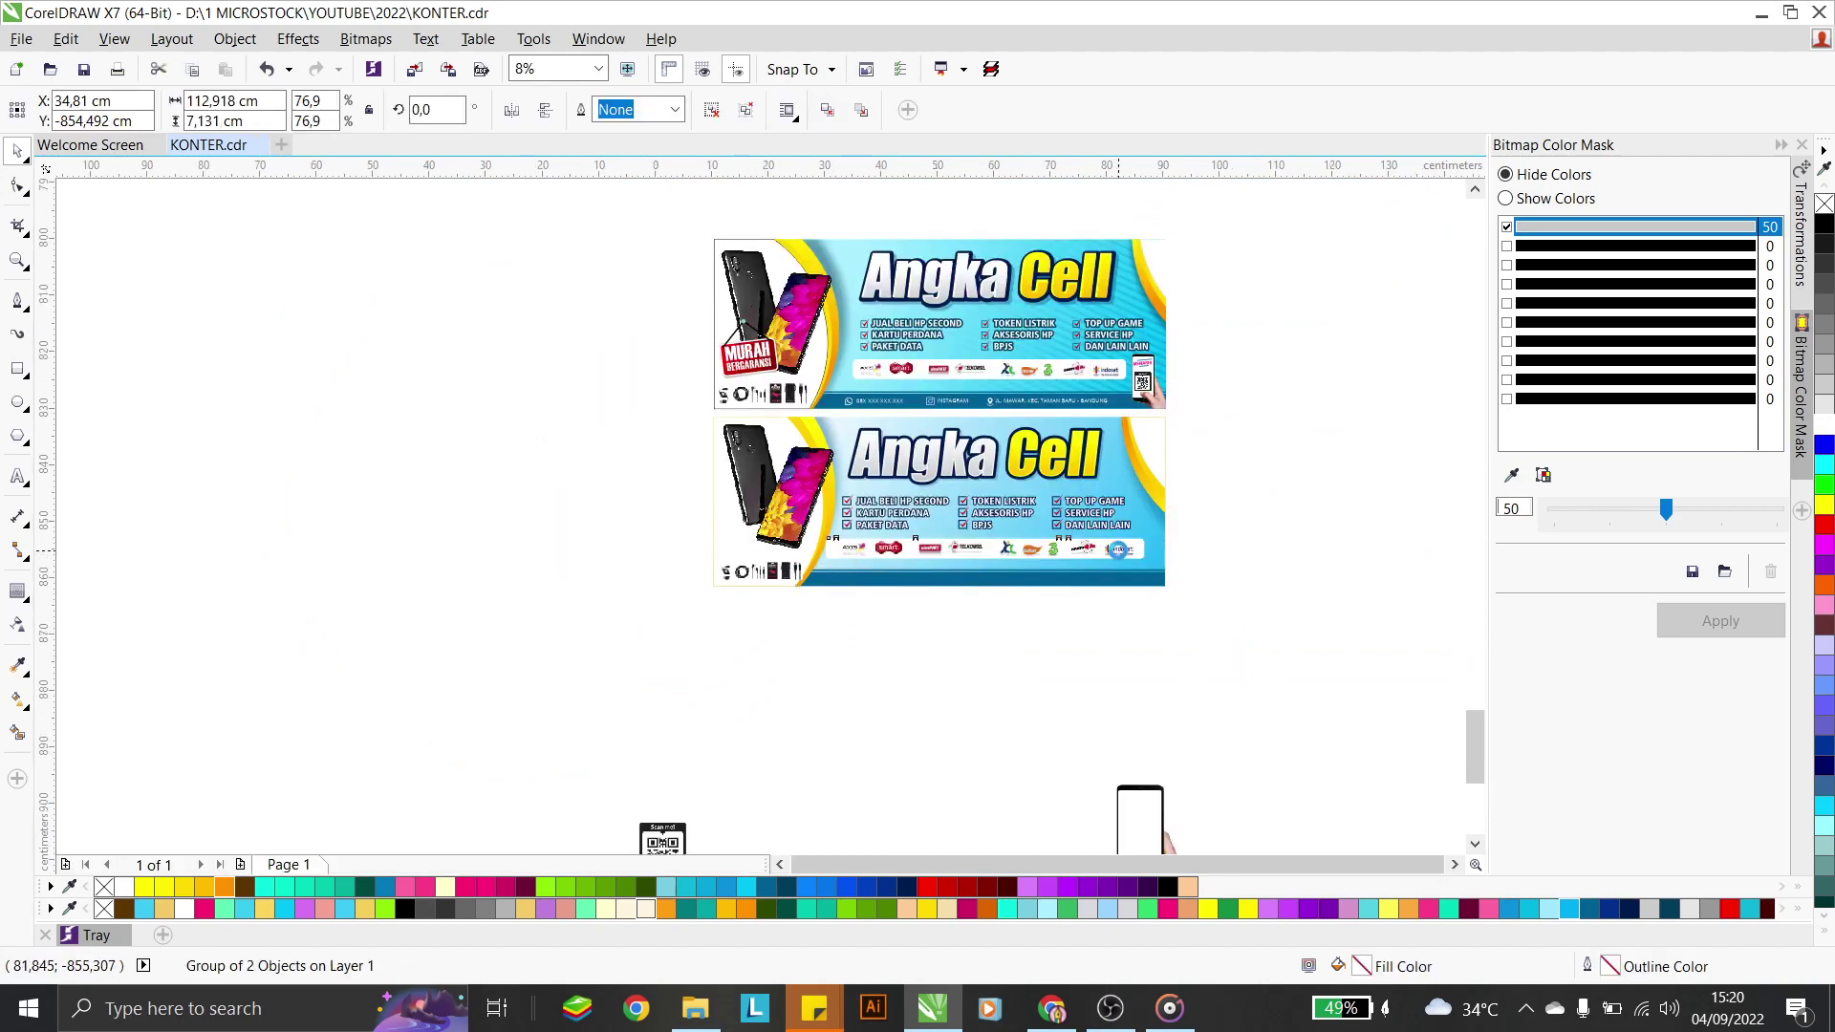
pyautogui.scroll(1, 1118, 553)
pyautogui.moveTo(1176, 516); pyautogui.dragTo(1150, 528)
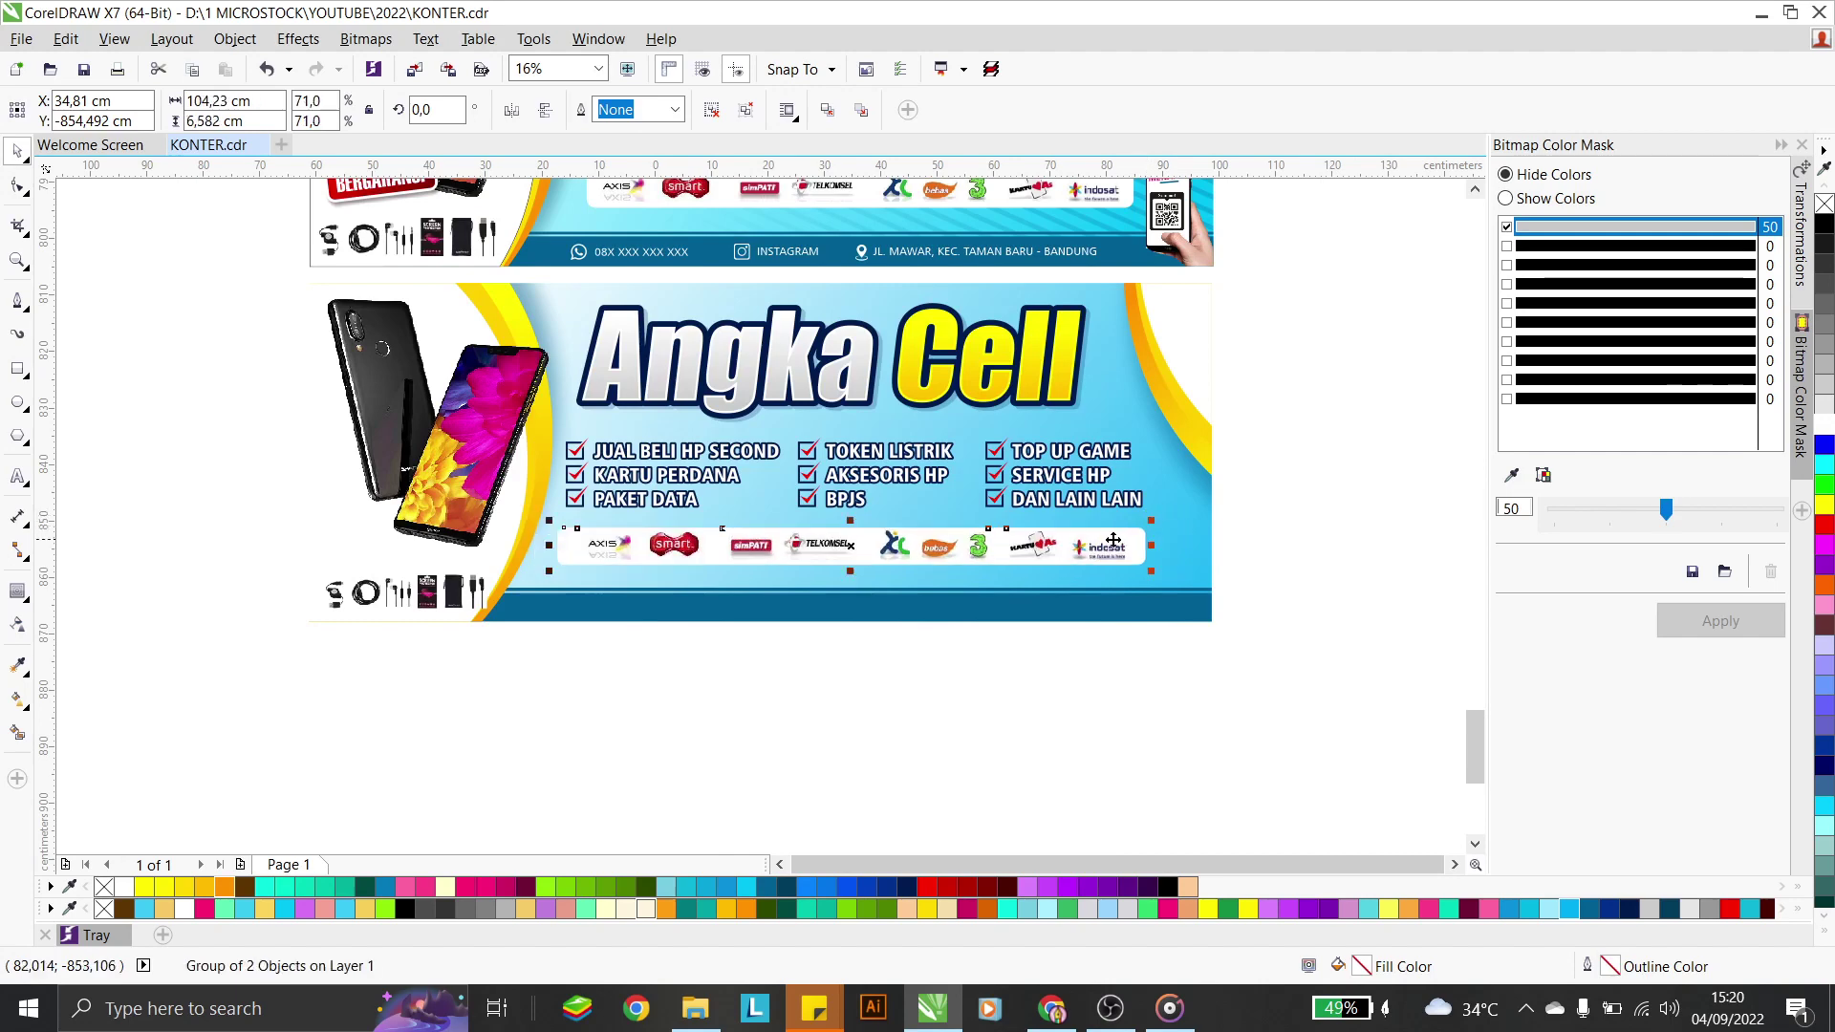
# Shift the accessory group slightly up and left in the banner's bottom-left corner
pyautogui.click(439, 593)
pyautogui.moveTo(440, 593); pyautogui.dragTo(432, 587)
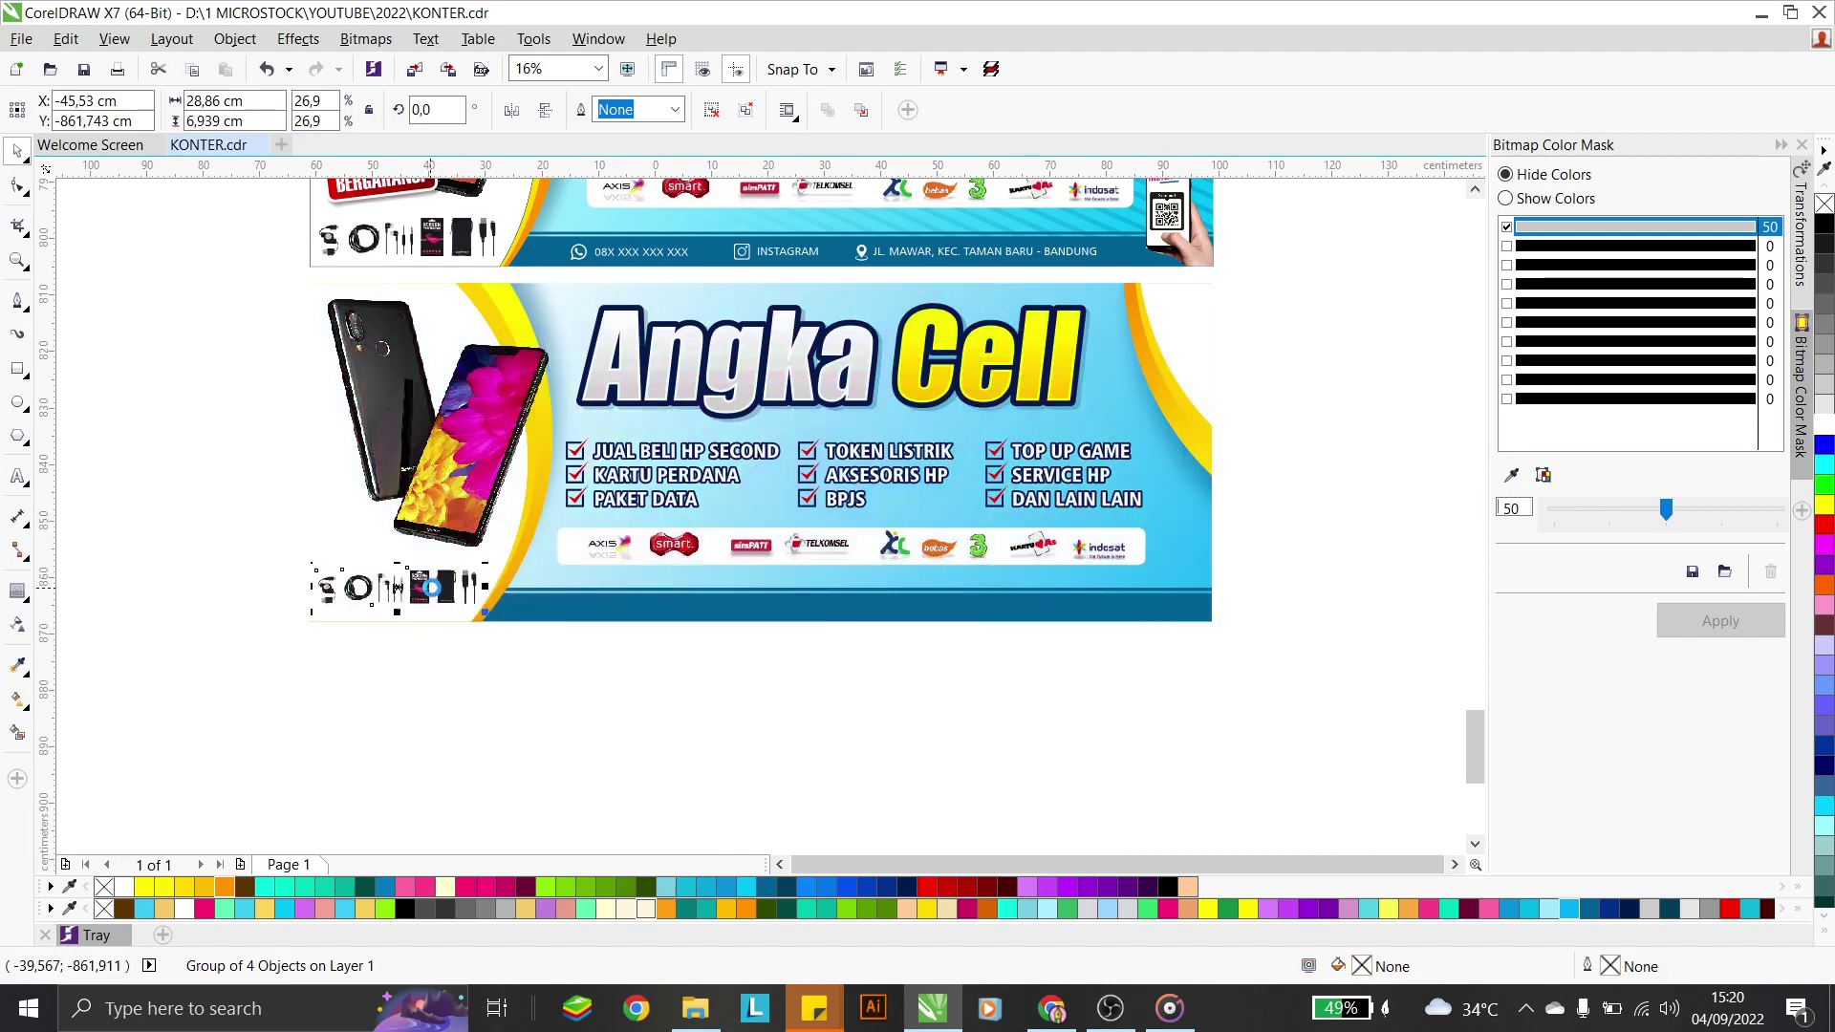
pyautogui.press('Escape')
# Draw a rectangle about 23.2 × 15.6 cm beside the banners and round its corners to about 1.016 cm
pyautogui.scroll(-1, 508, 572)
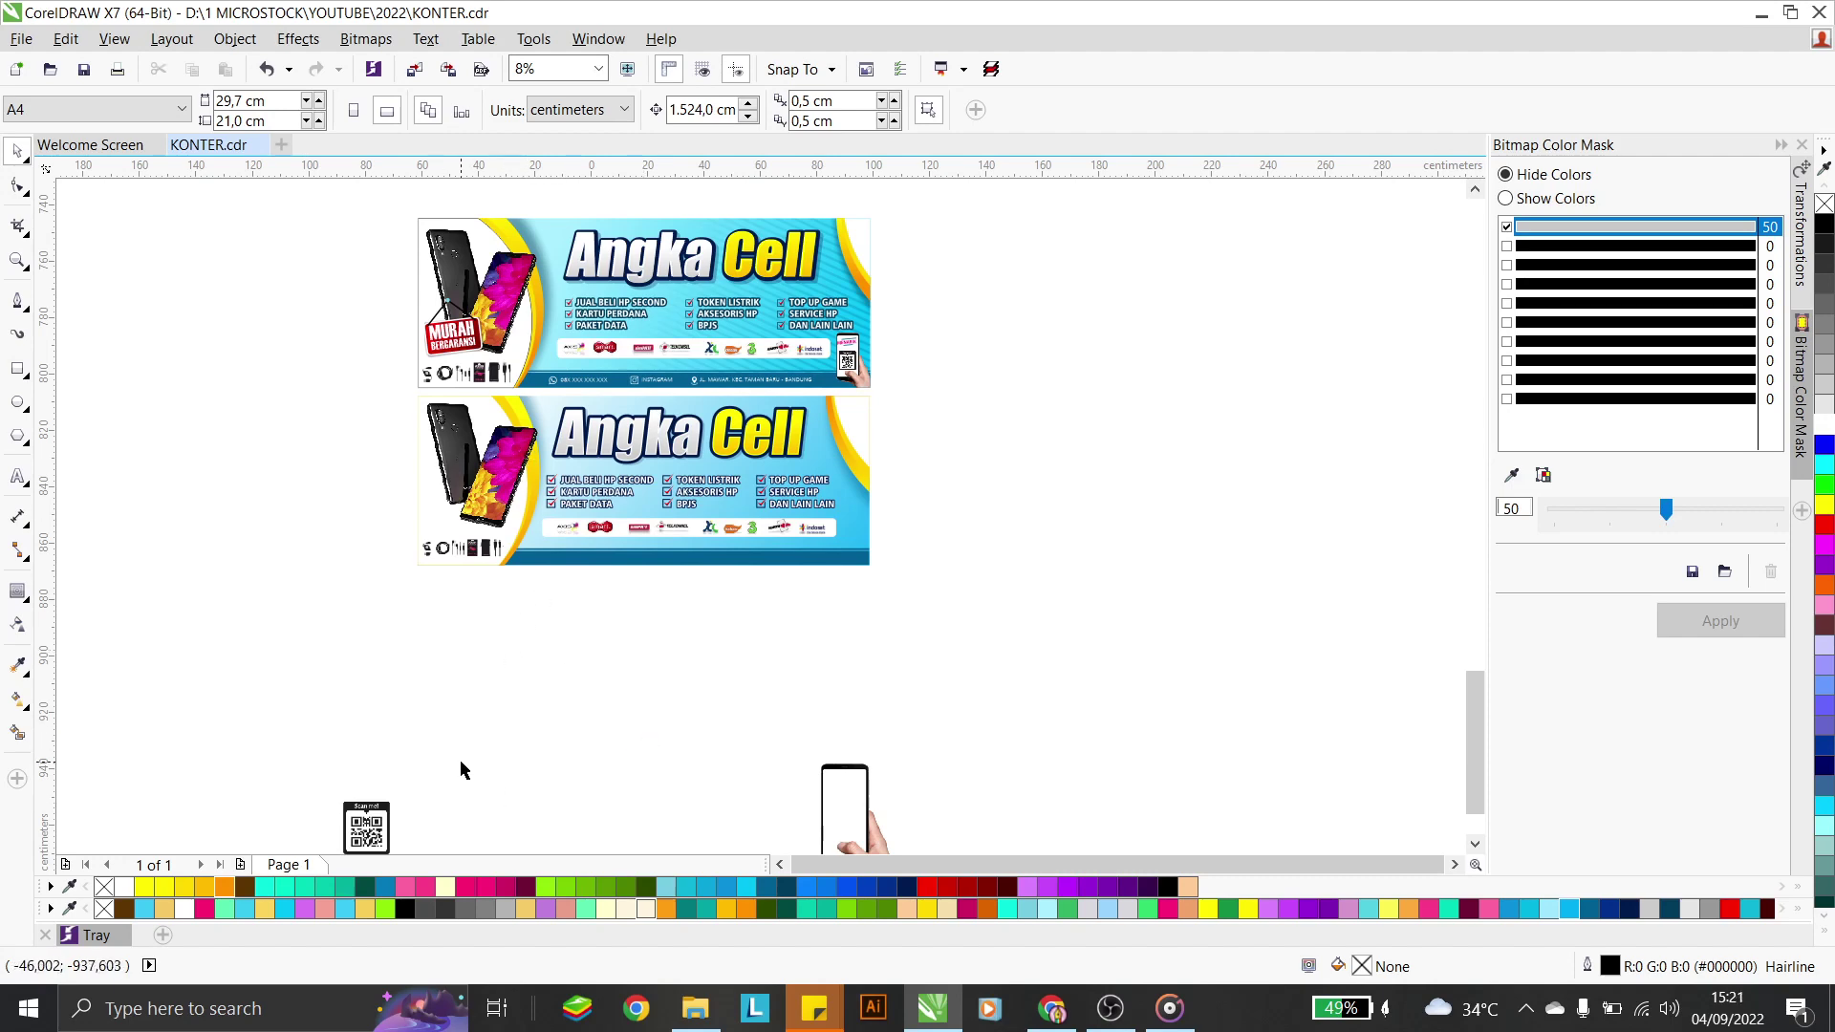
pyautogui.scroll(1, 438, 349)
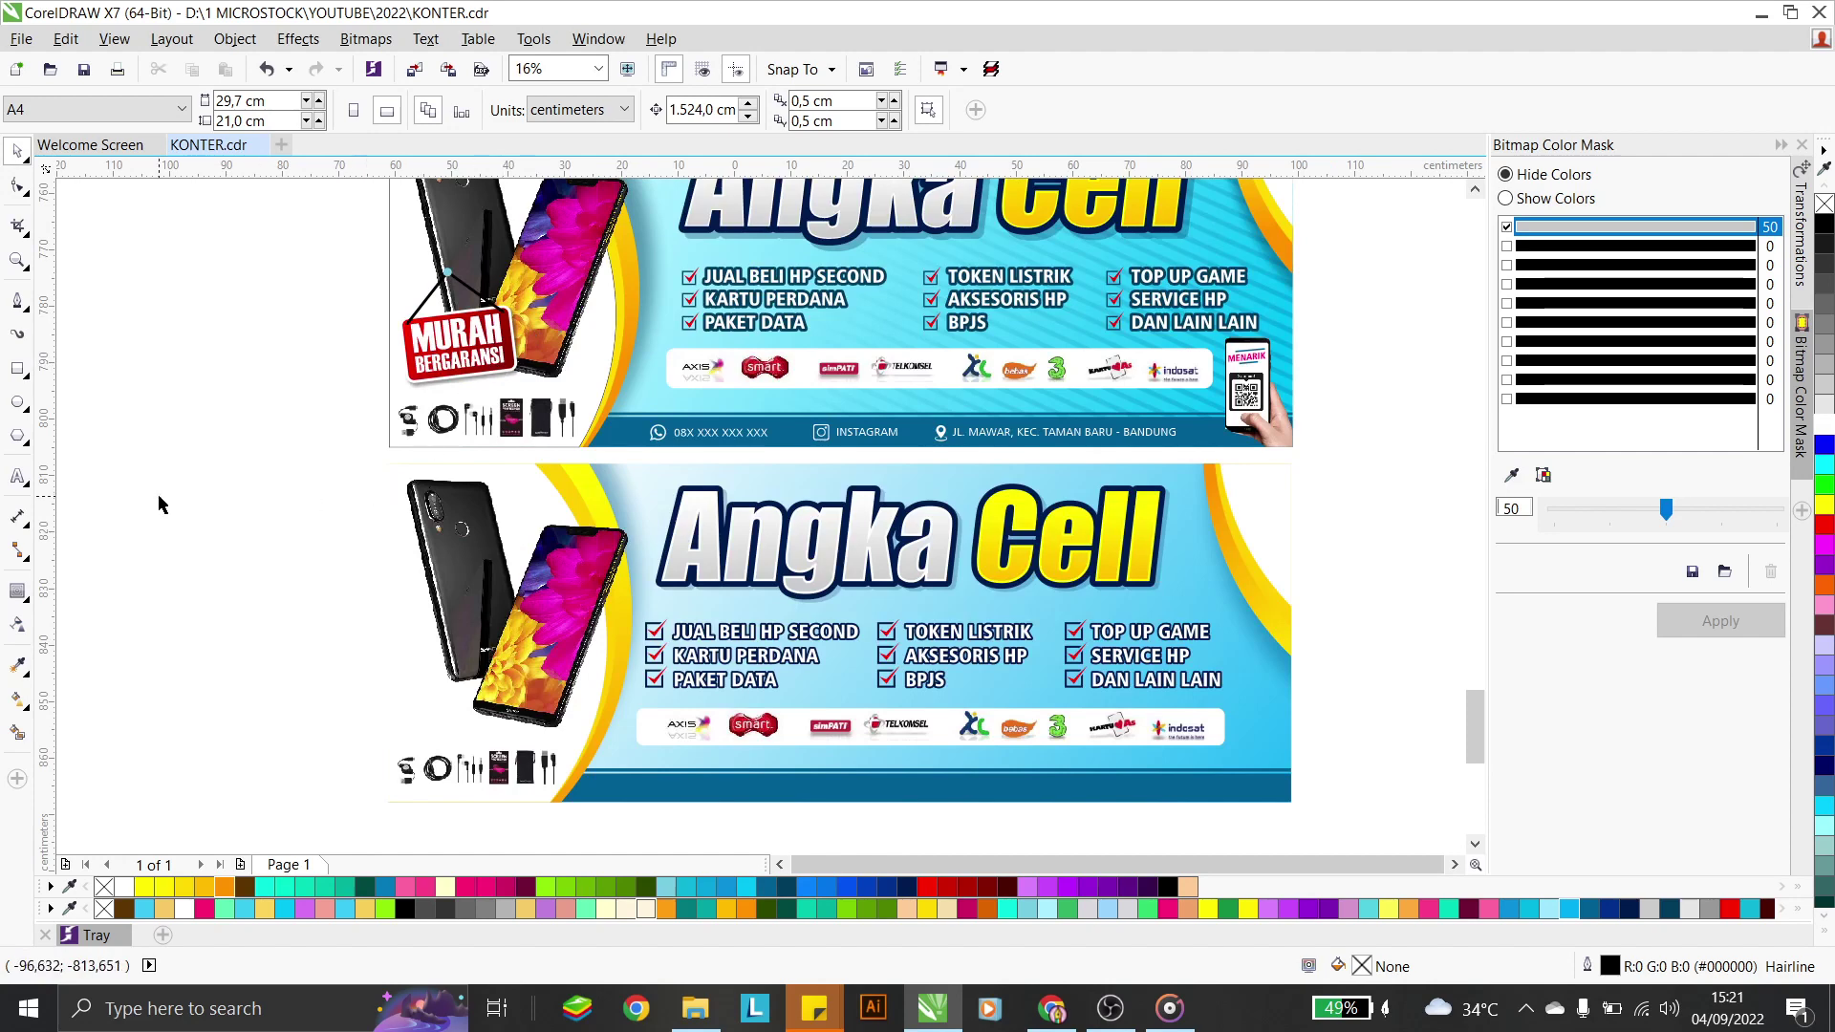
pyautogui.click(15, 373)
pyautogui.scroll(1, 91, 335)
pyautogui.moveTo(169, 400); pyautogui.dragTo(432, 576)
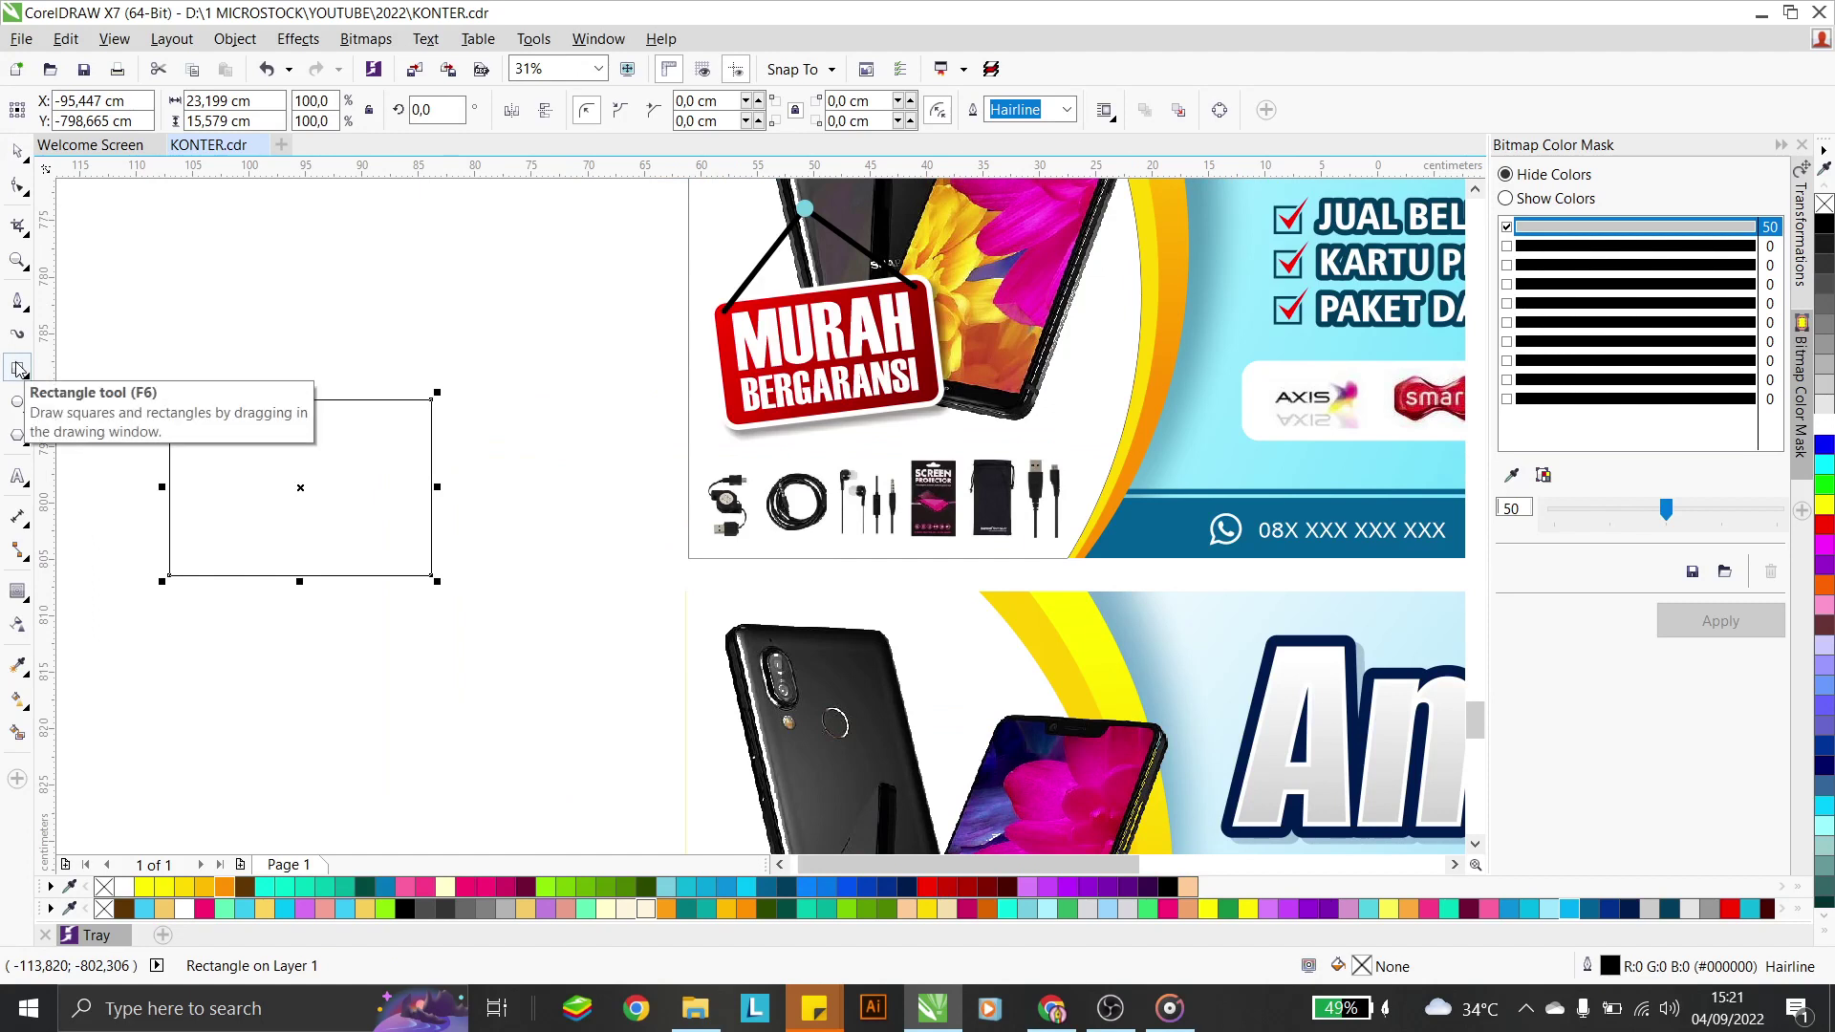
pyautogui.click(19, 186)
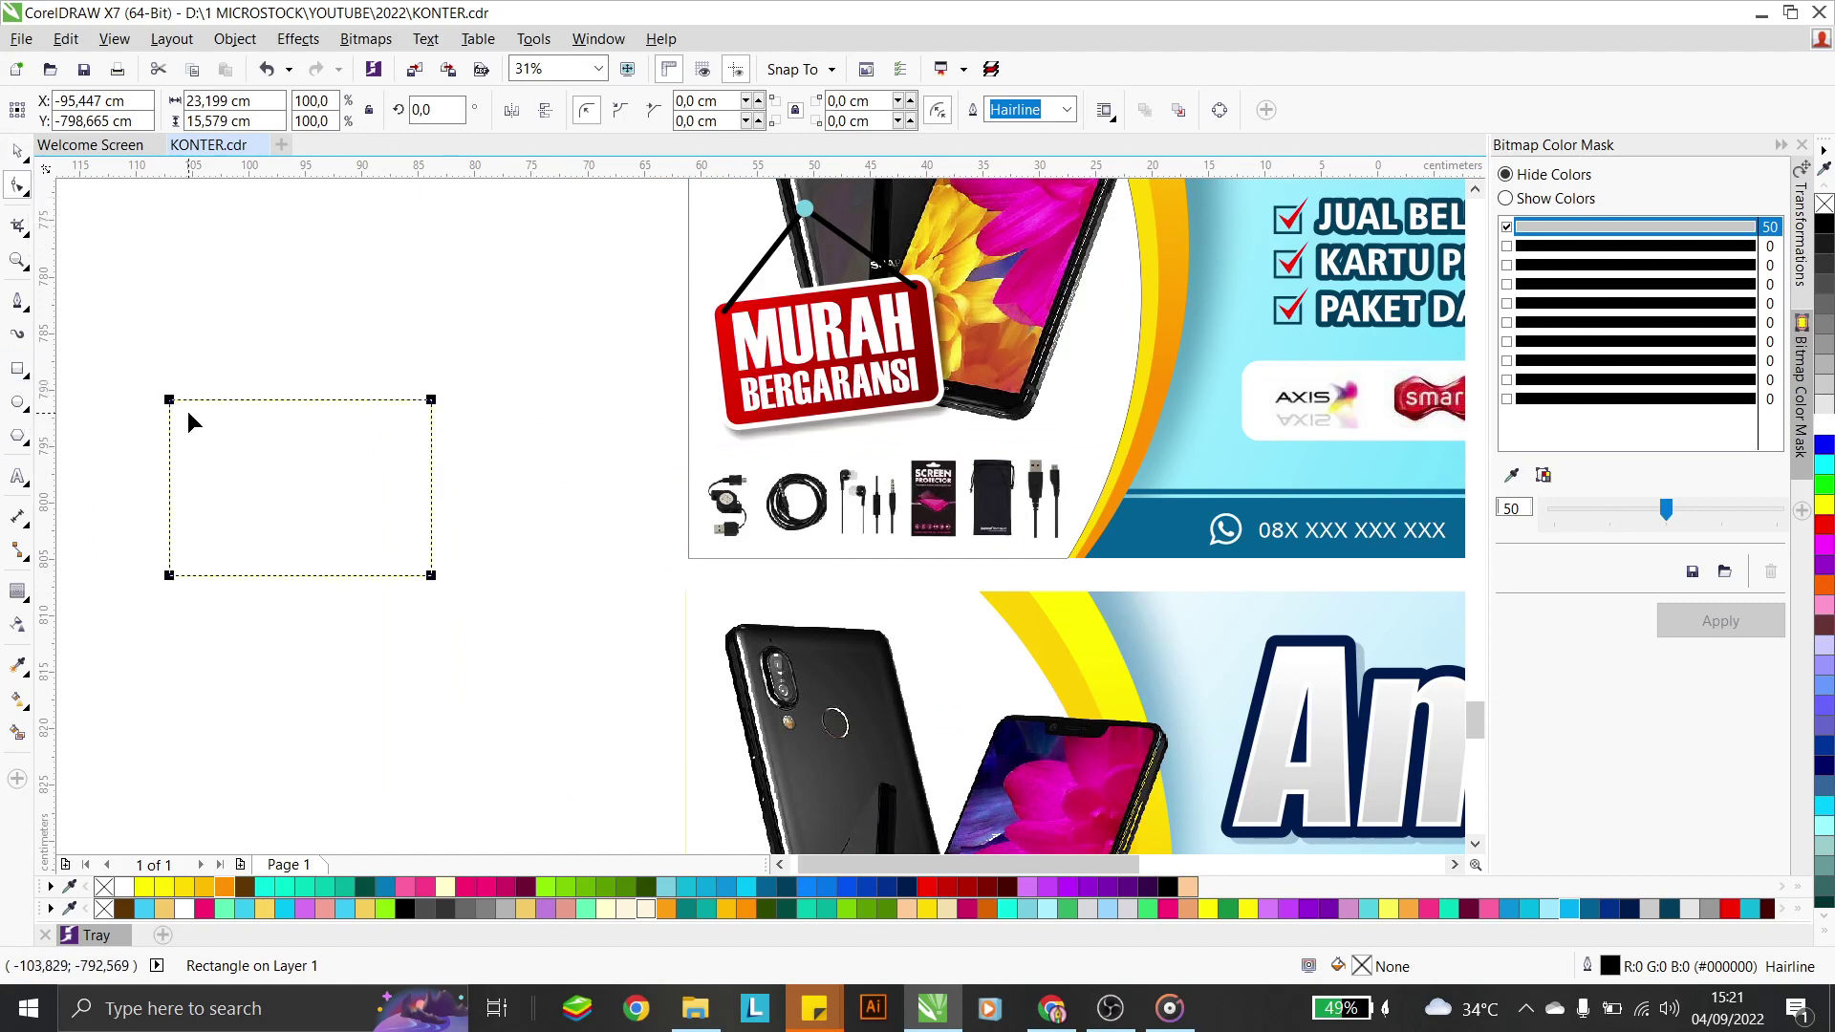
pyautogui.moveTo(168, 402); pyautogui.dragTo(180, 400)
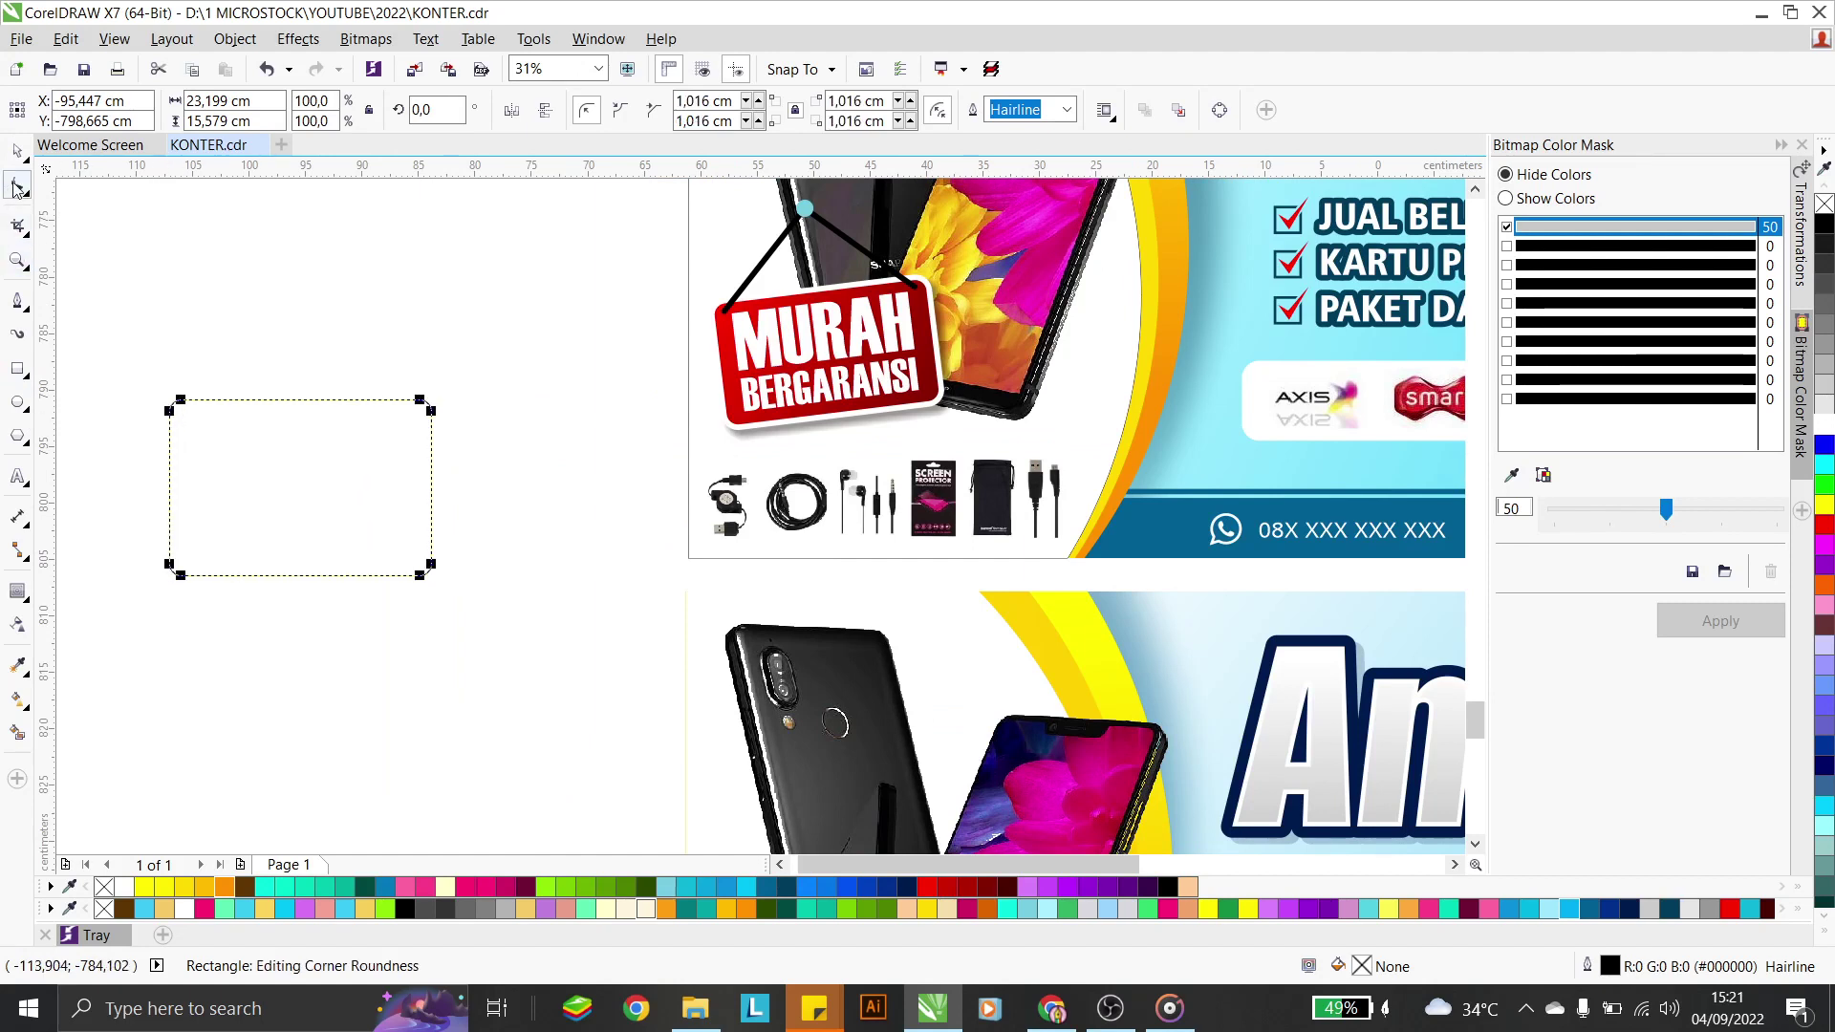
pyautogui.click(19, 151)
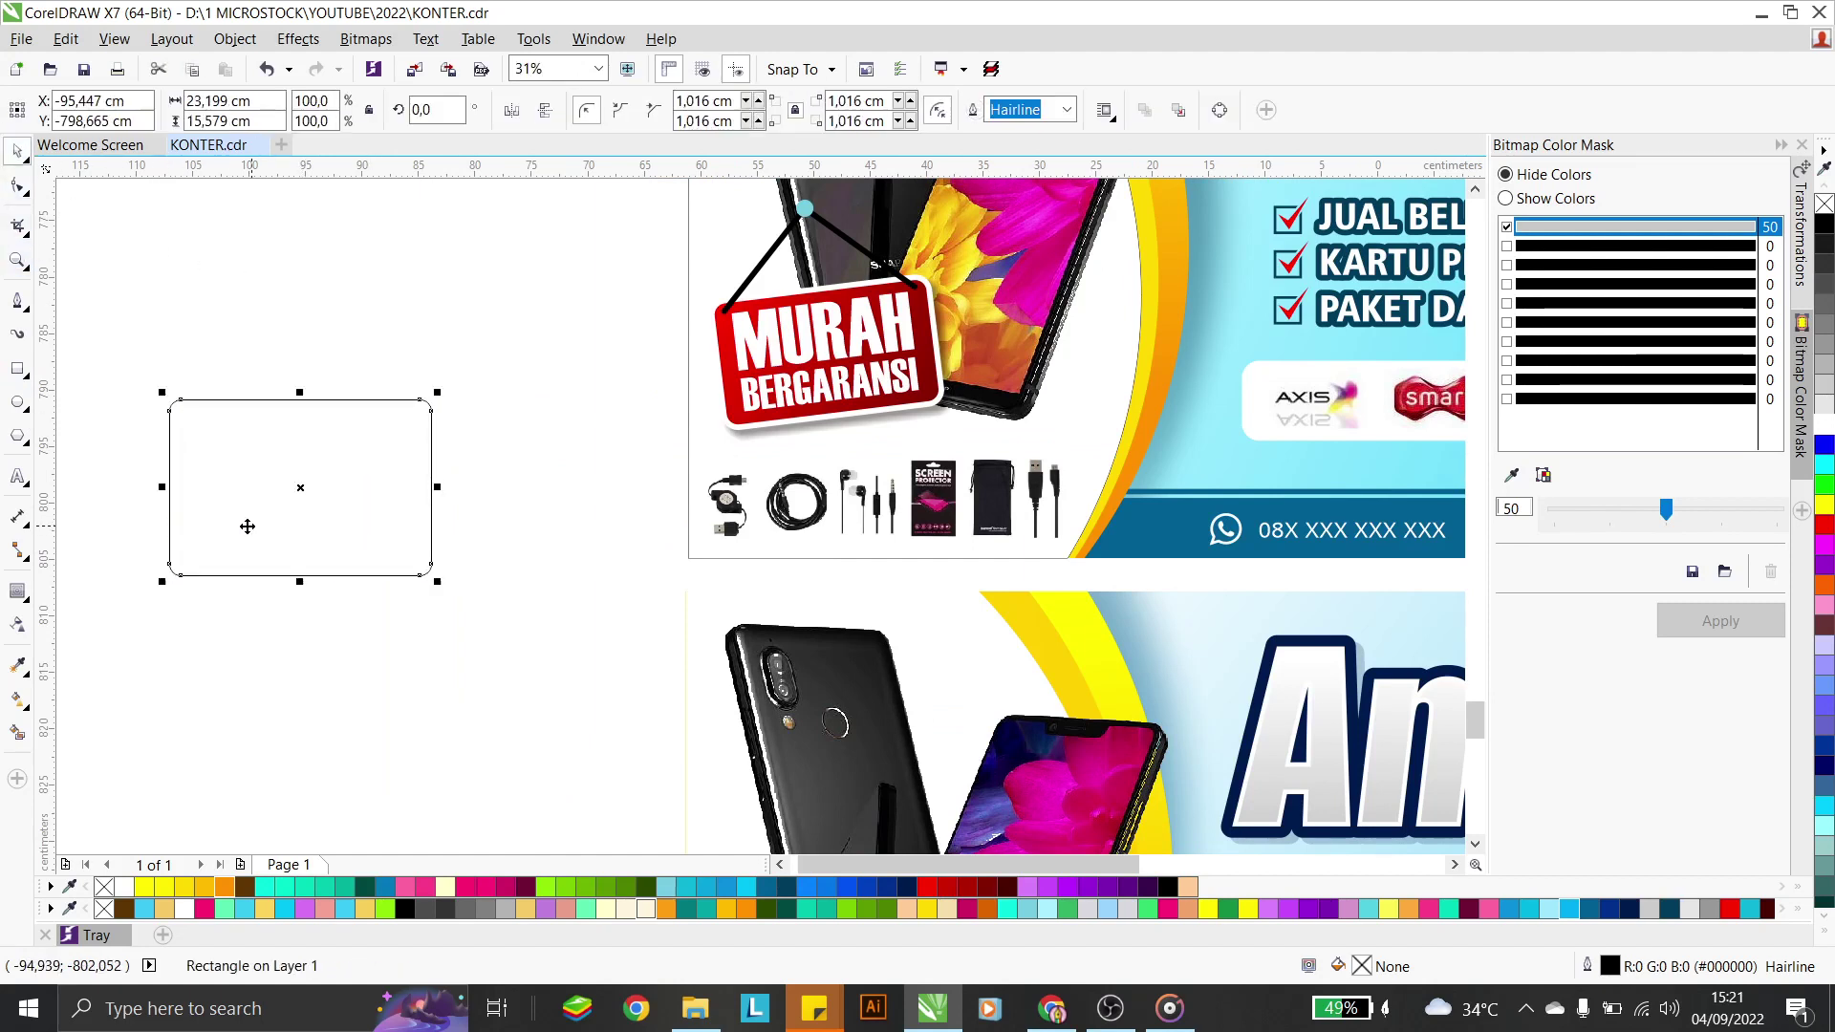
# Apply a linear fountain fill to the rounded rectangle, running diagonally from bright red at its upper-left corner to dark red at its lower-right
pyautogui.click(19, 701)
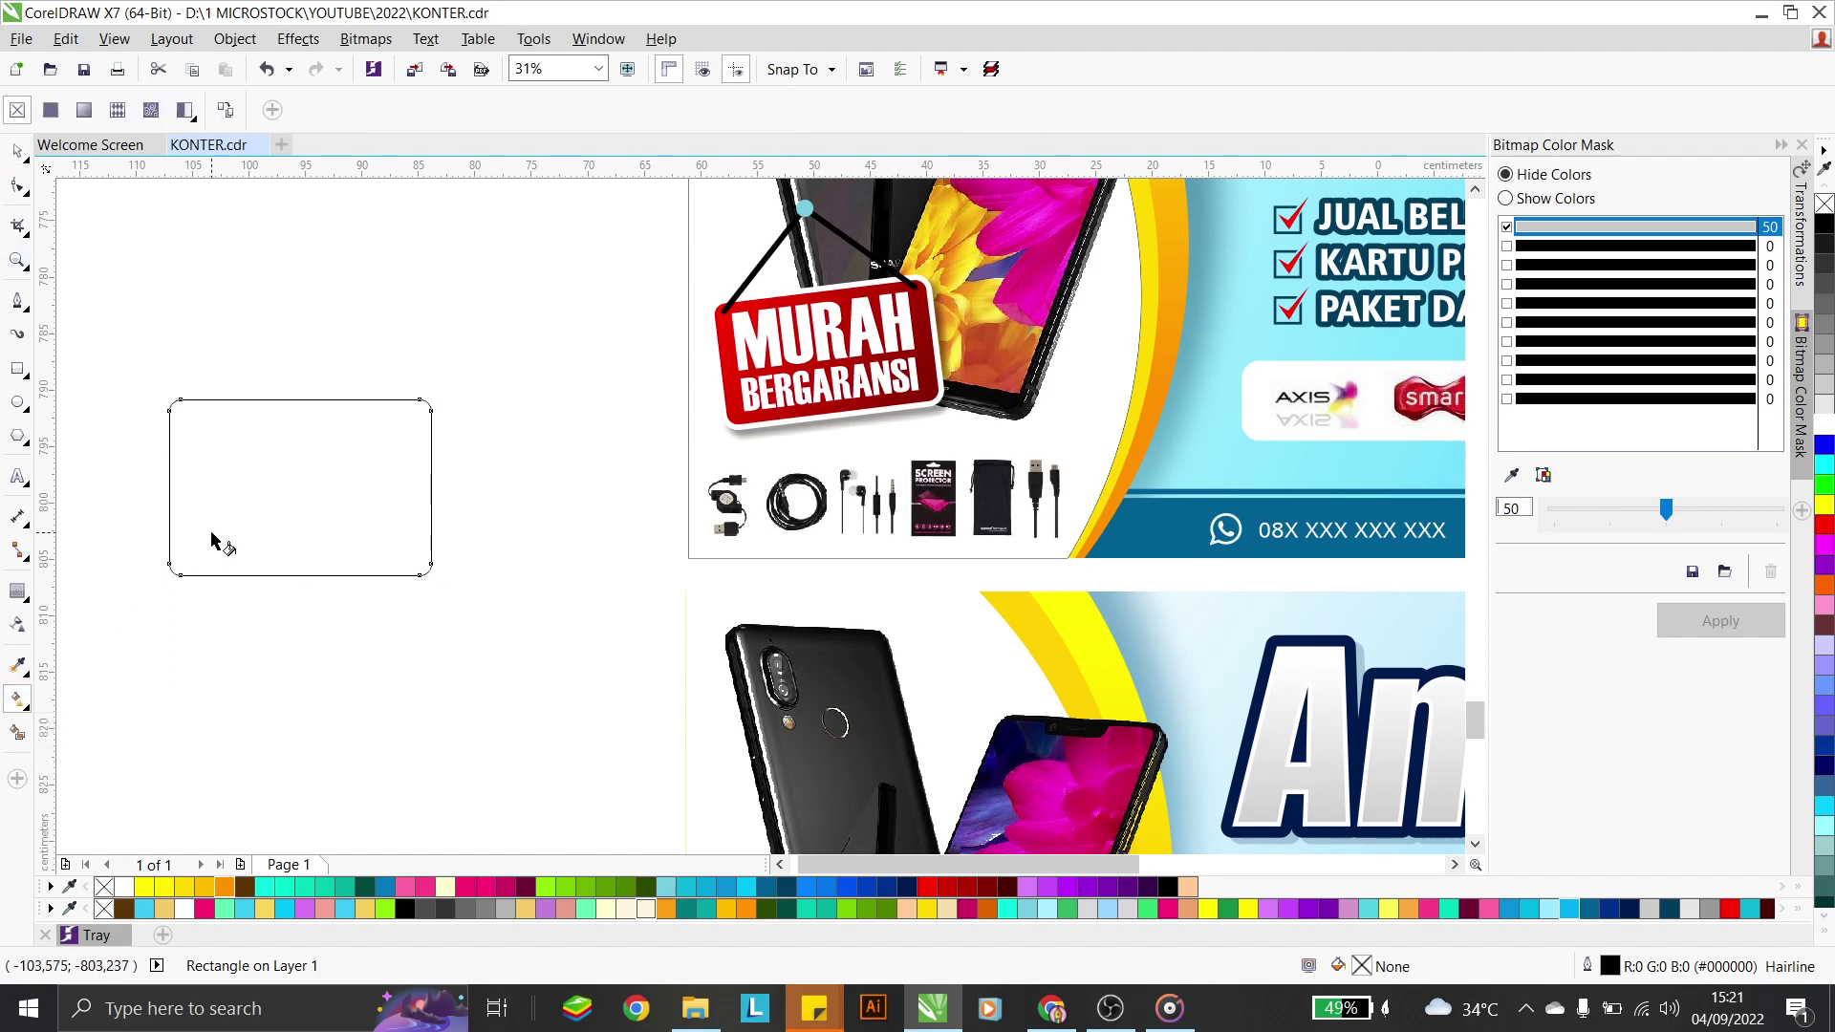
pyautogui.moveTo(195, 412); pyautogui.dragTo(401, 553)
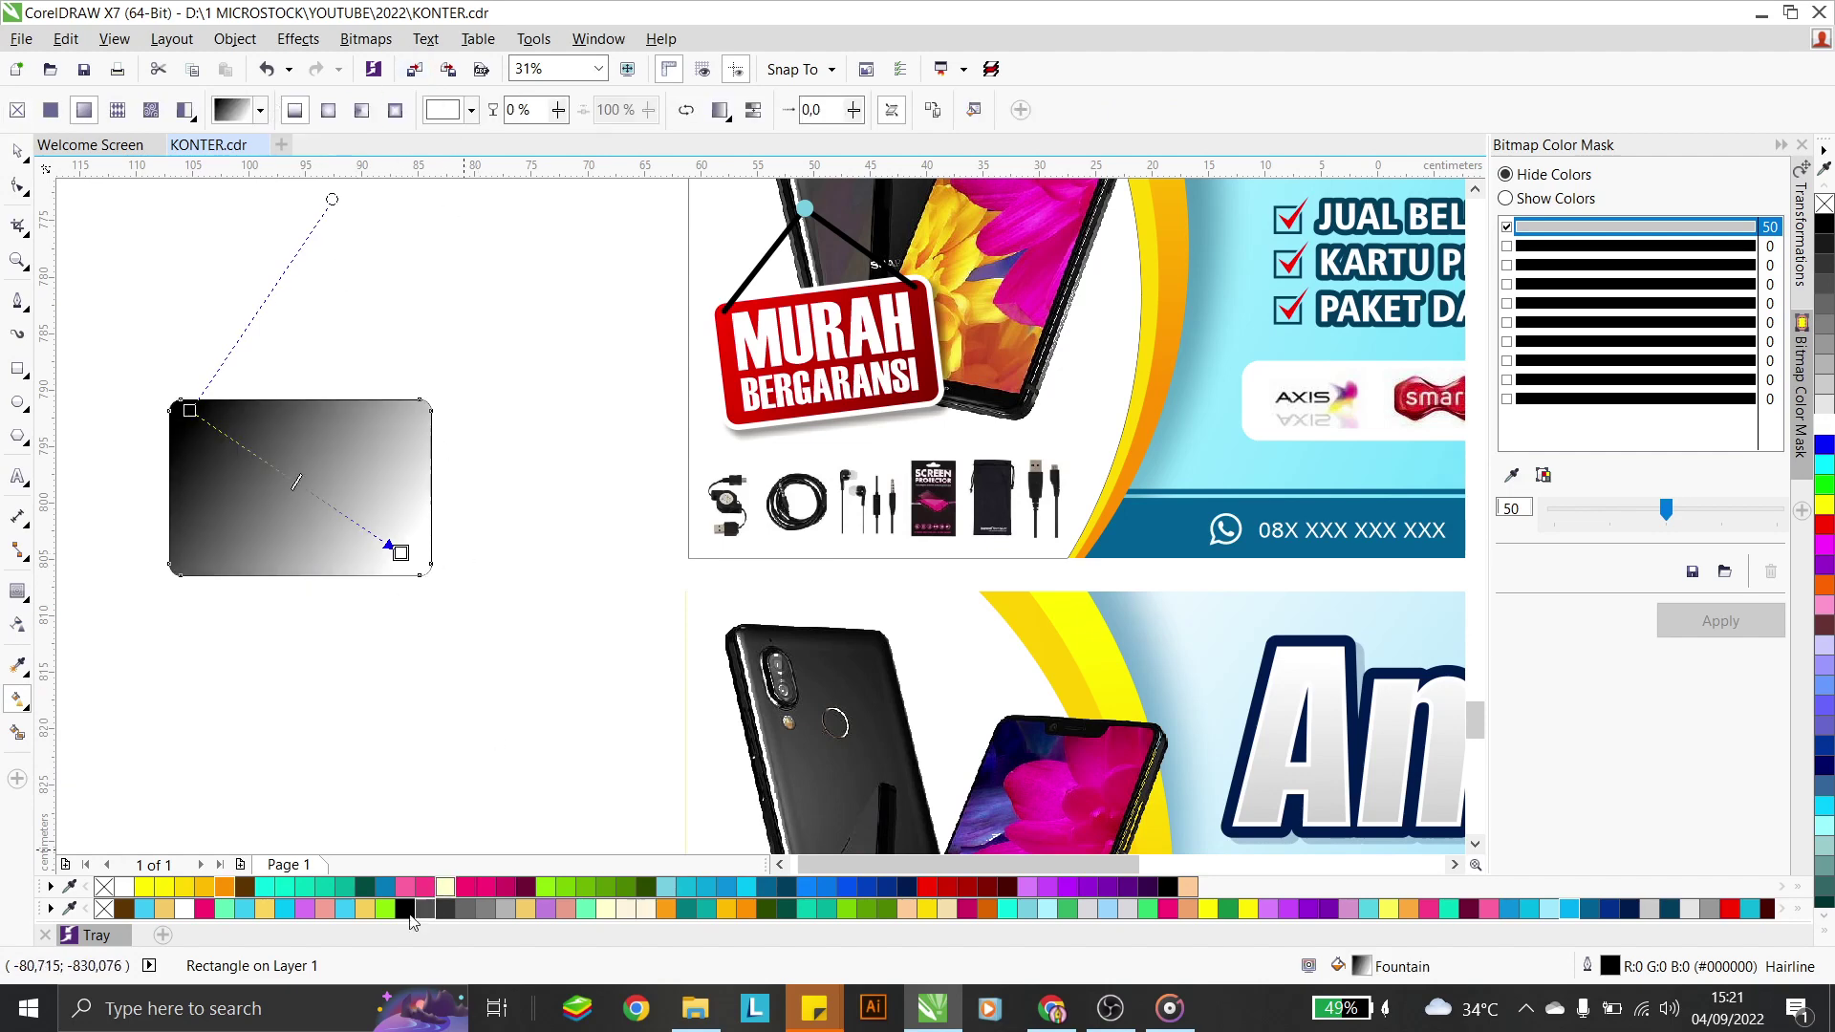
pyautogui.click(927, 889)
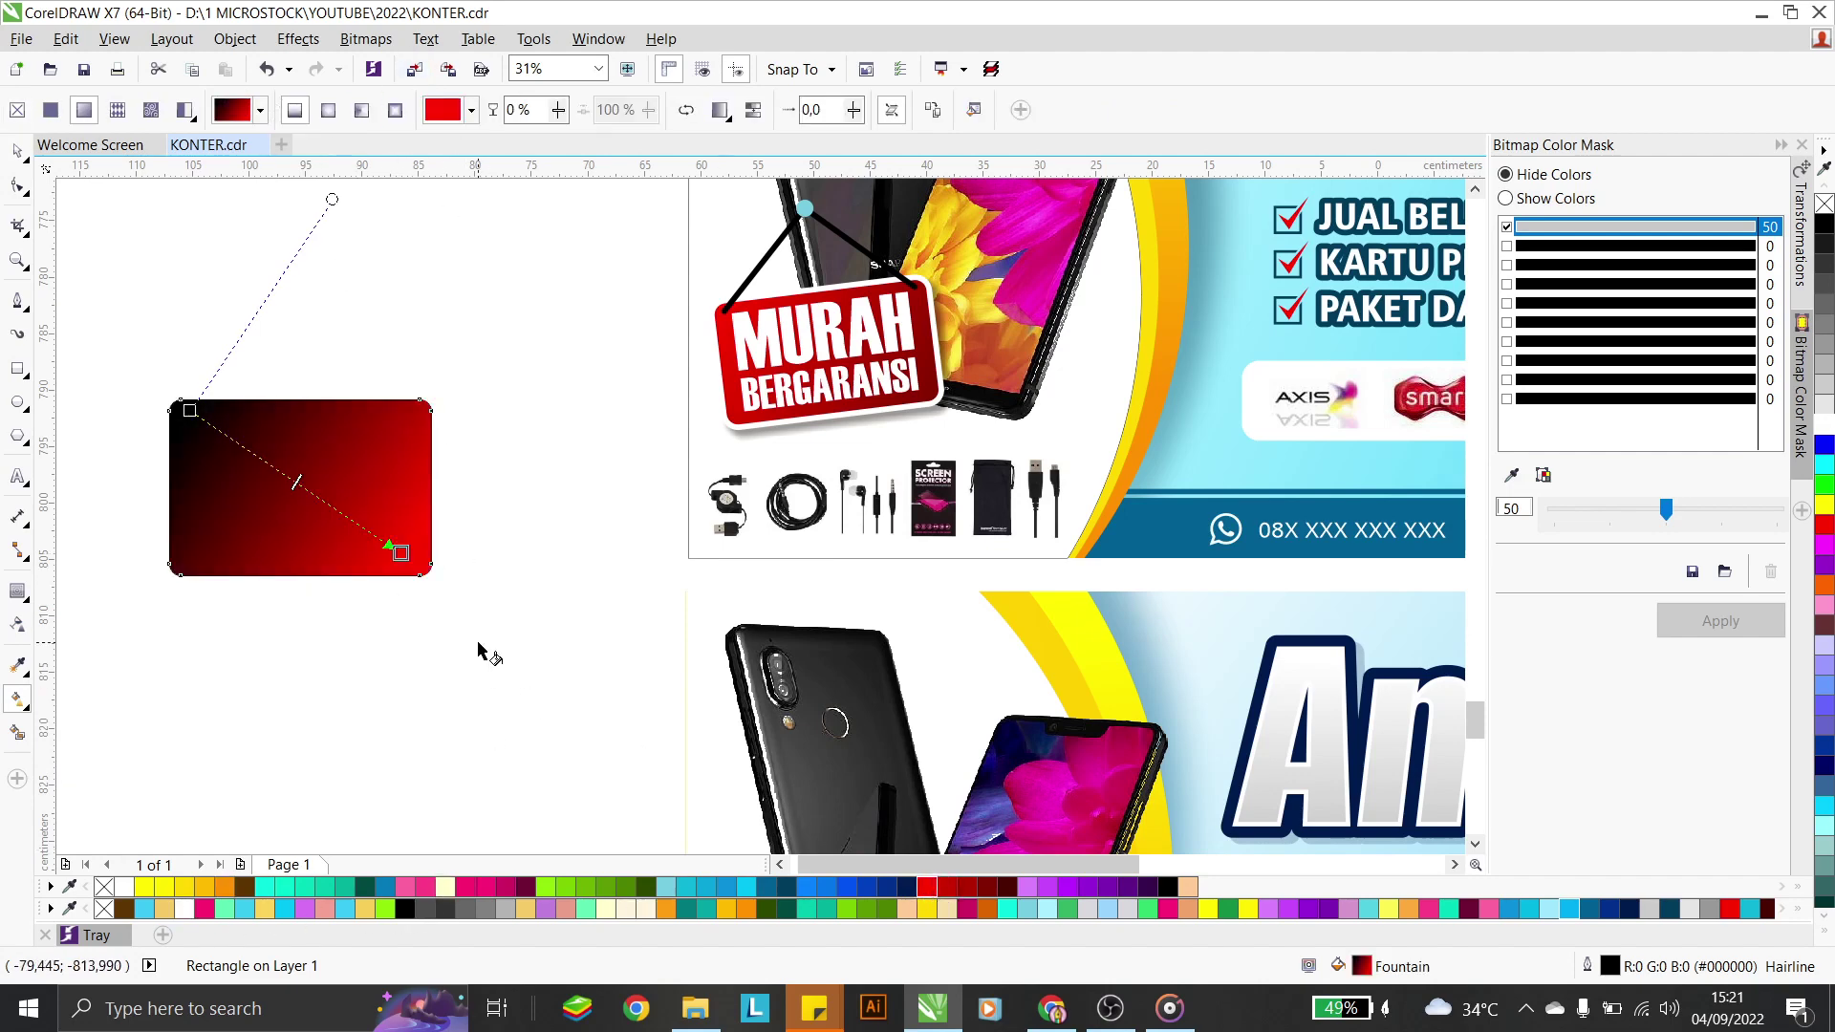
pyautogui.click(986, 887)
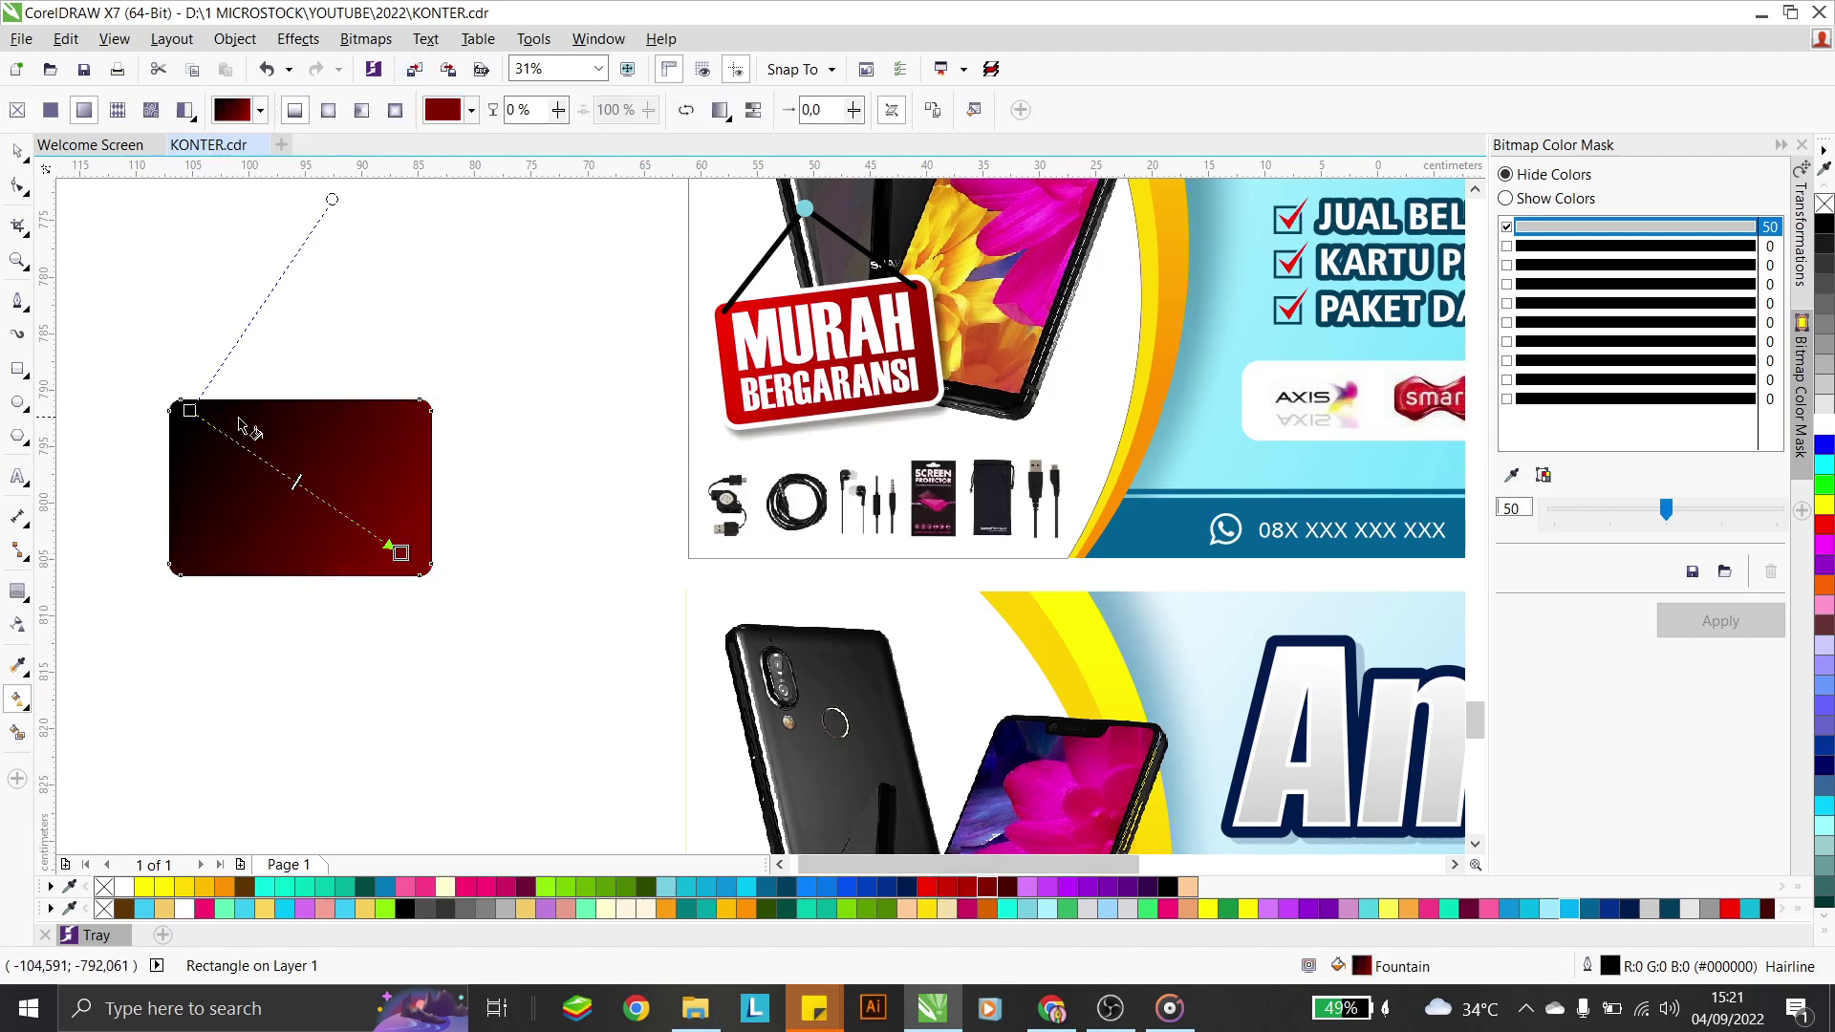
pyautogui.click(189, 409)
pyautogui.click(927, 887)
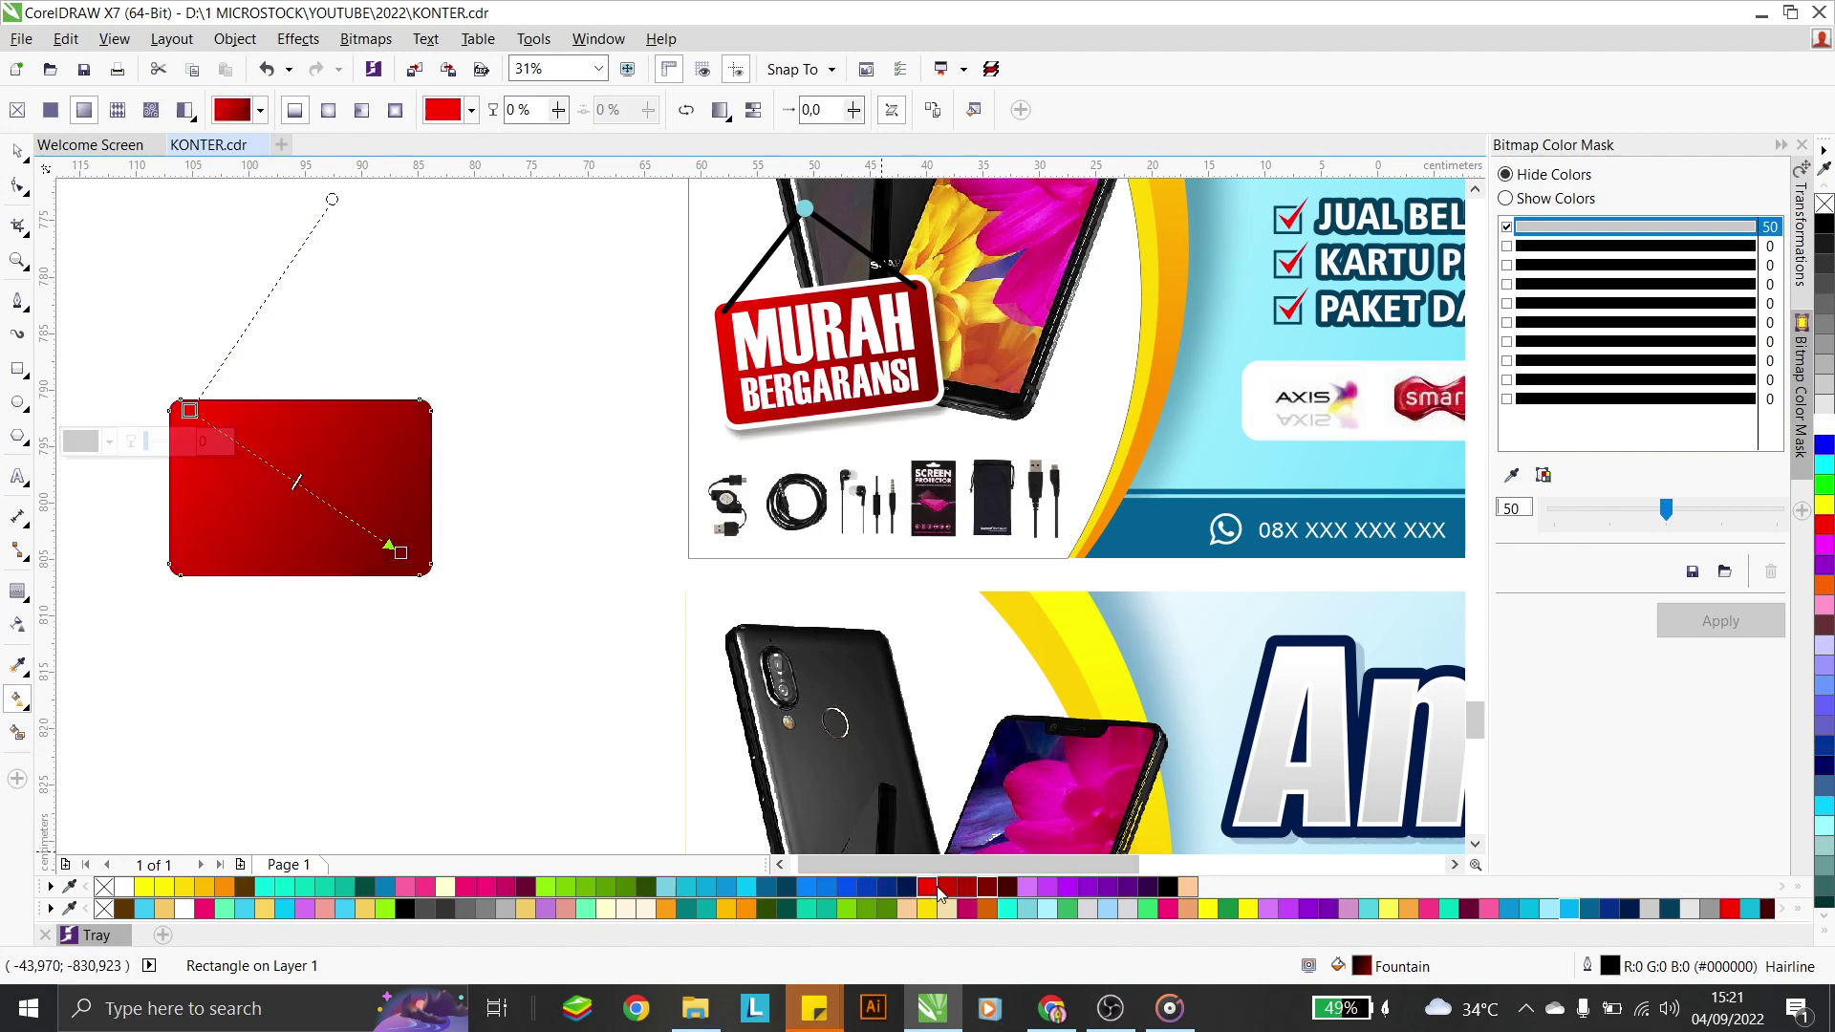
# Shift the red rectangle slightly down and right, and give it a white outline 2 cm wide
pyautogui.click(19, 150)
pyautogui.click(295, 328)
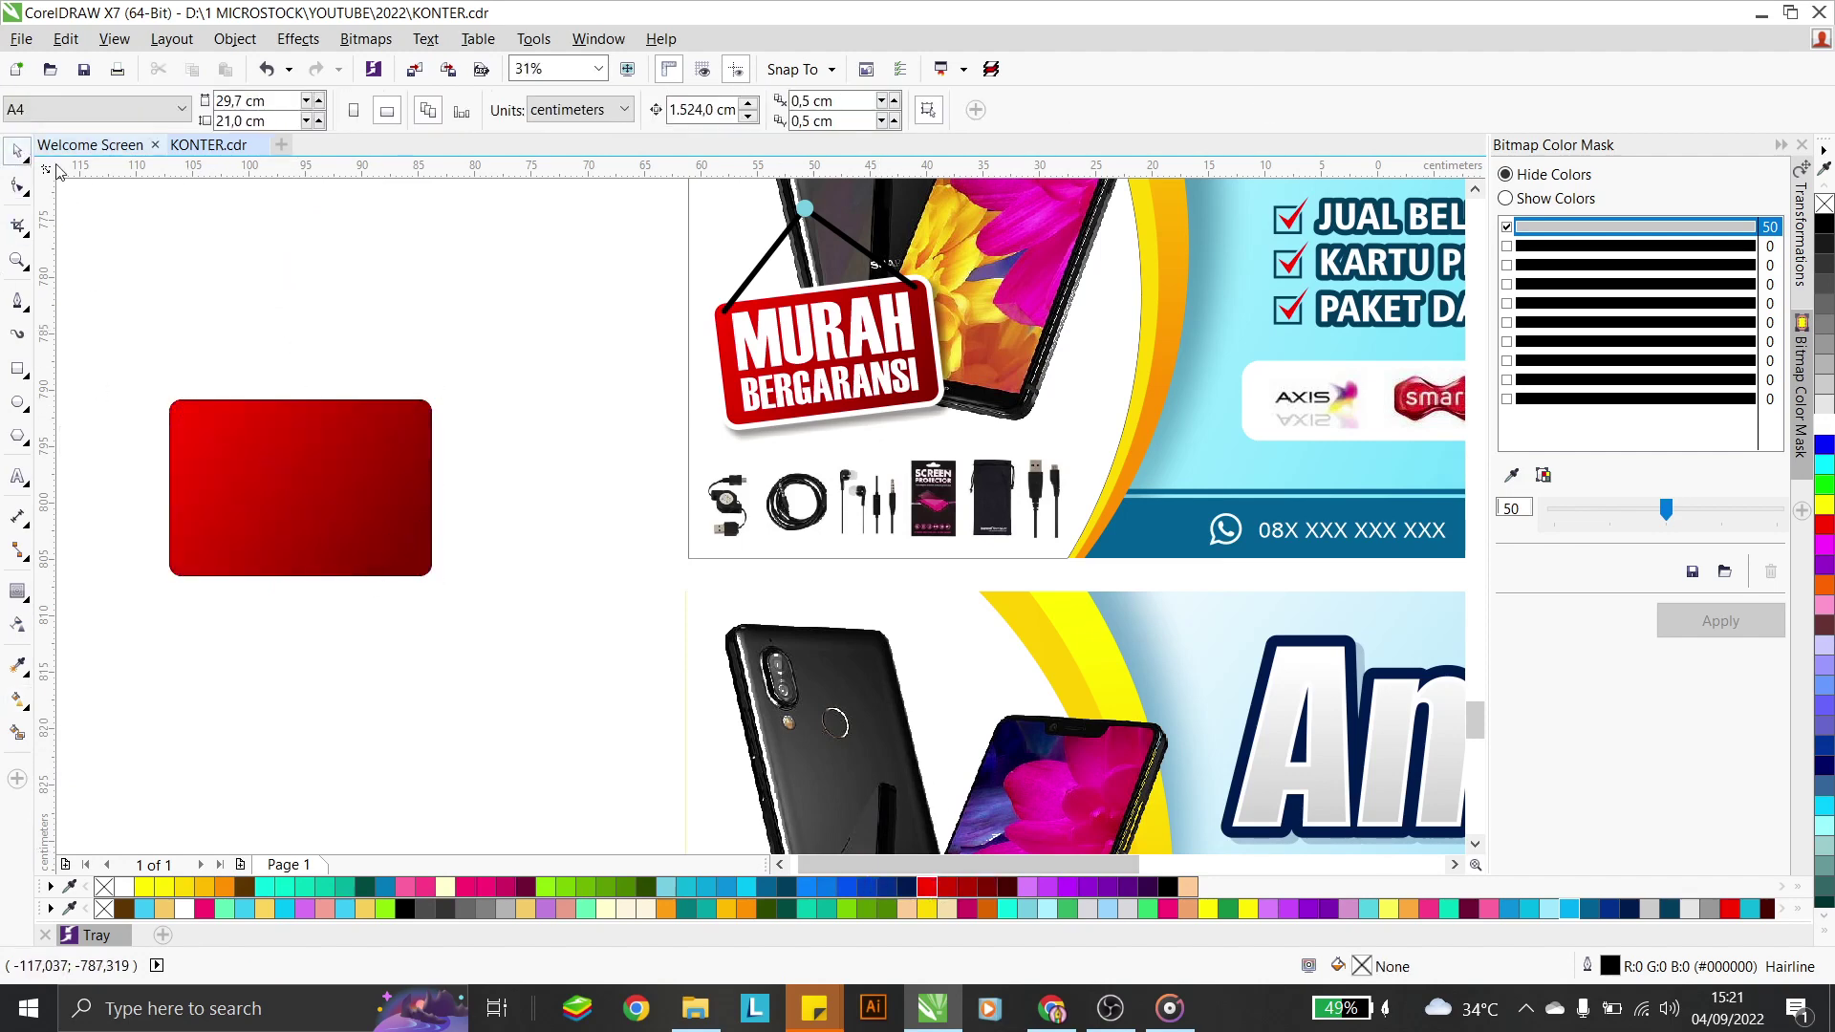
pyautogui.click(352, 480)
pyautogui.moveTo(340, 502); pyautogui.dragTo(389, 525)
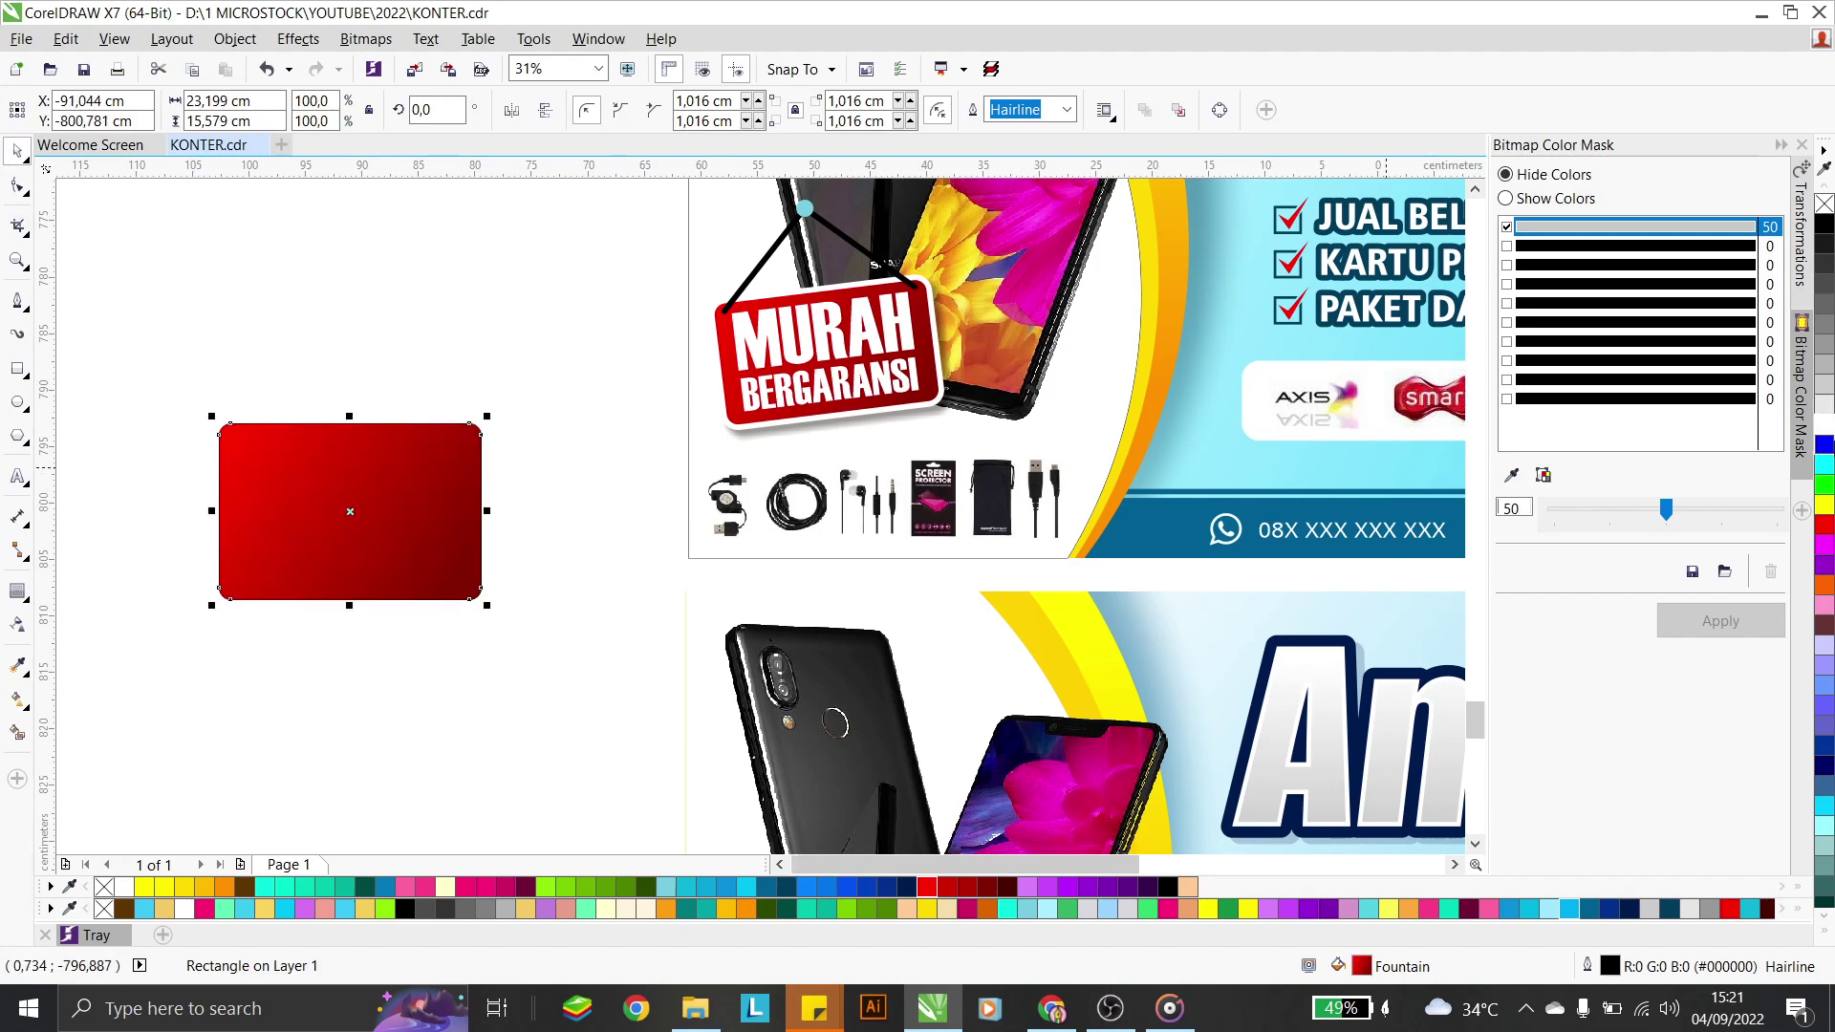
pyautogui.rightClick(1829, 428)
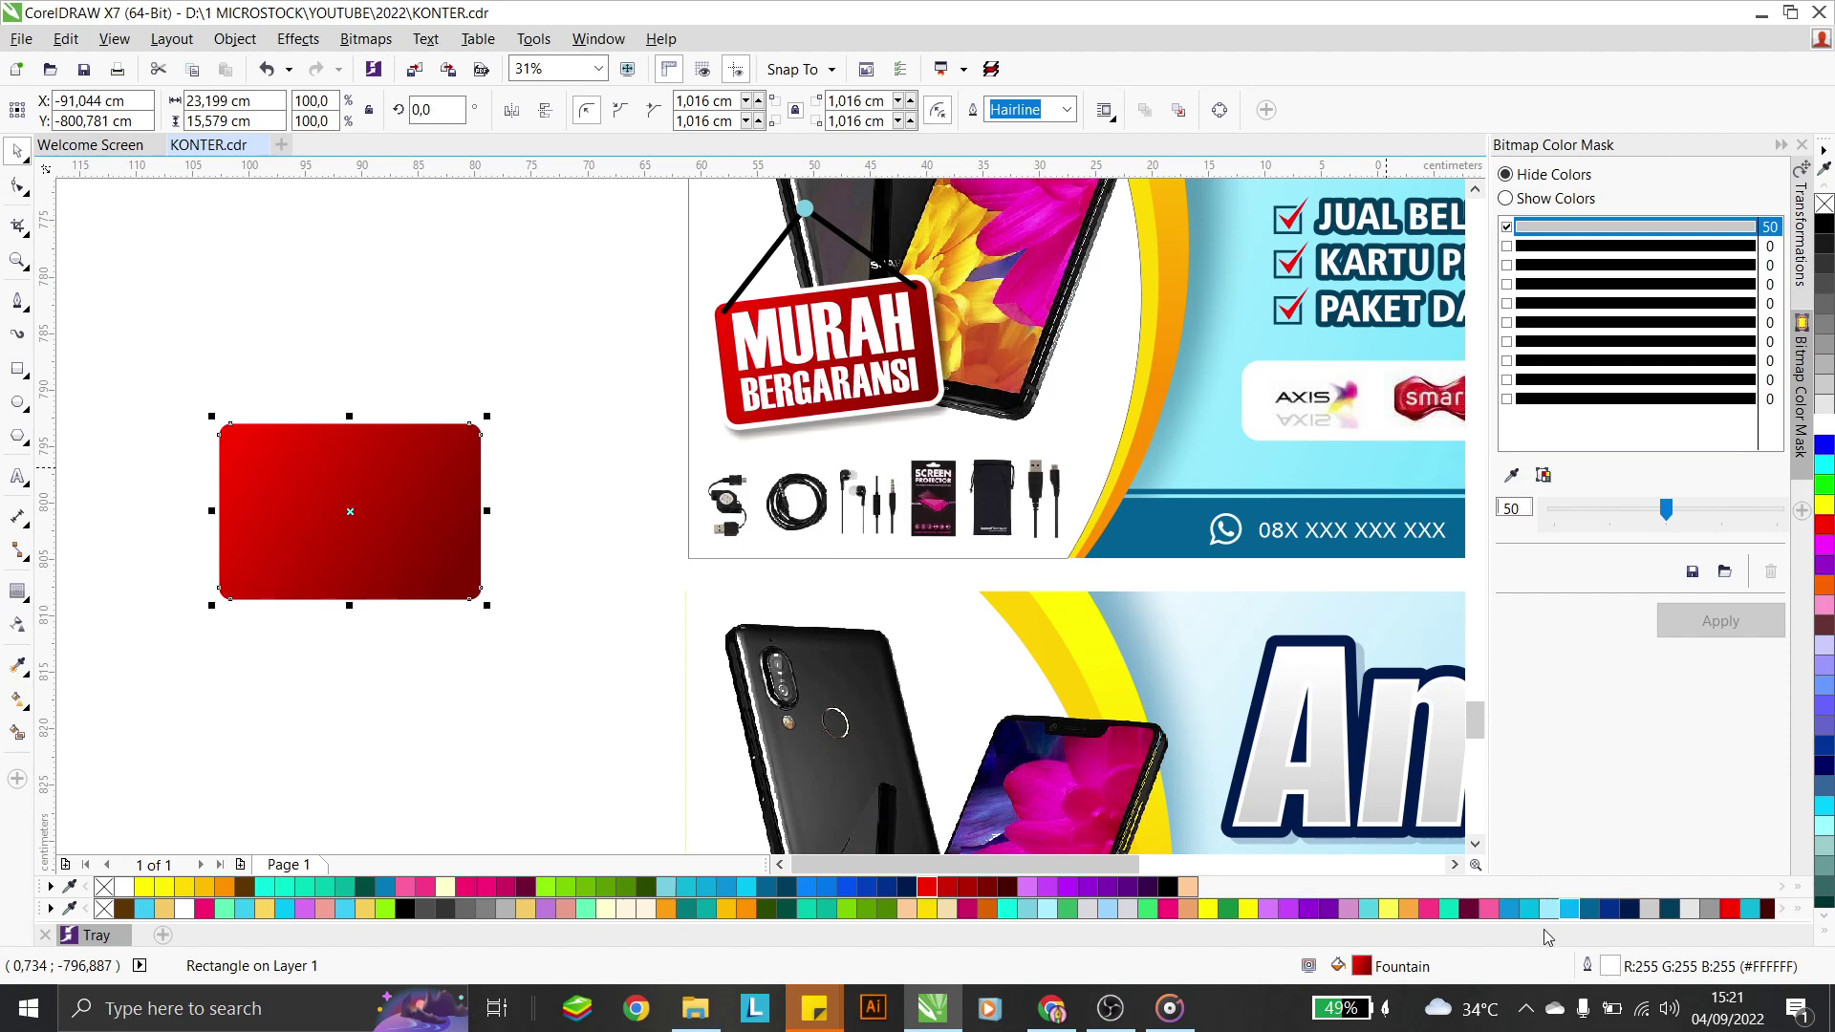
pyautogui.press('F12')
pyautogui.click(748, 336)
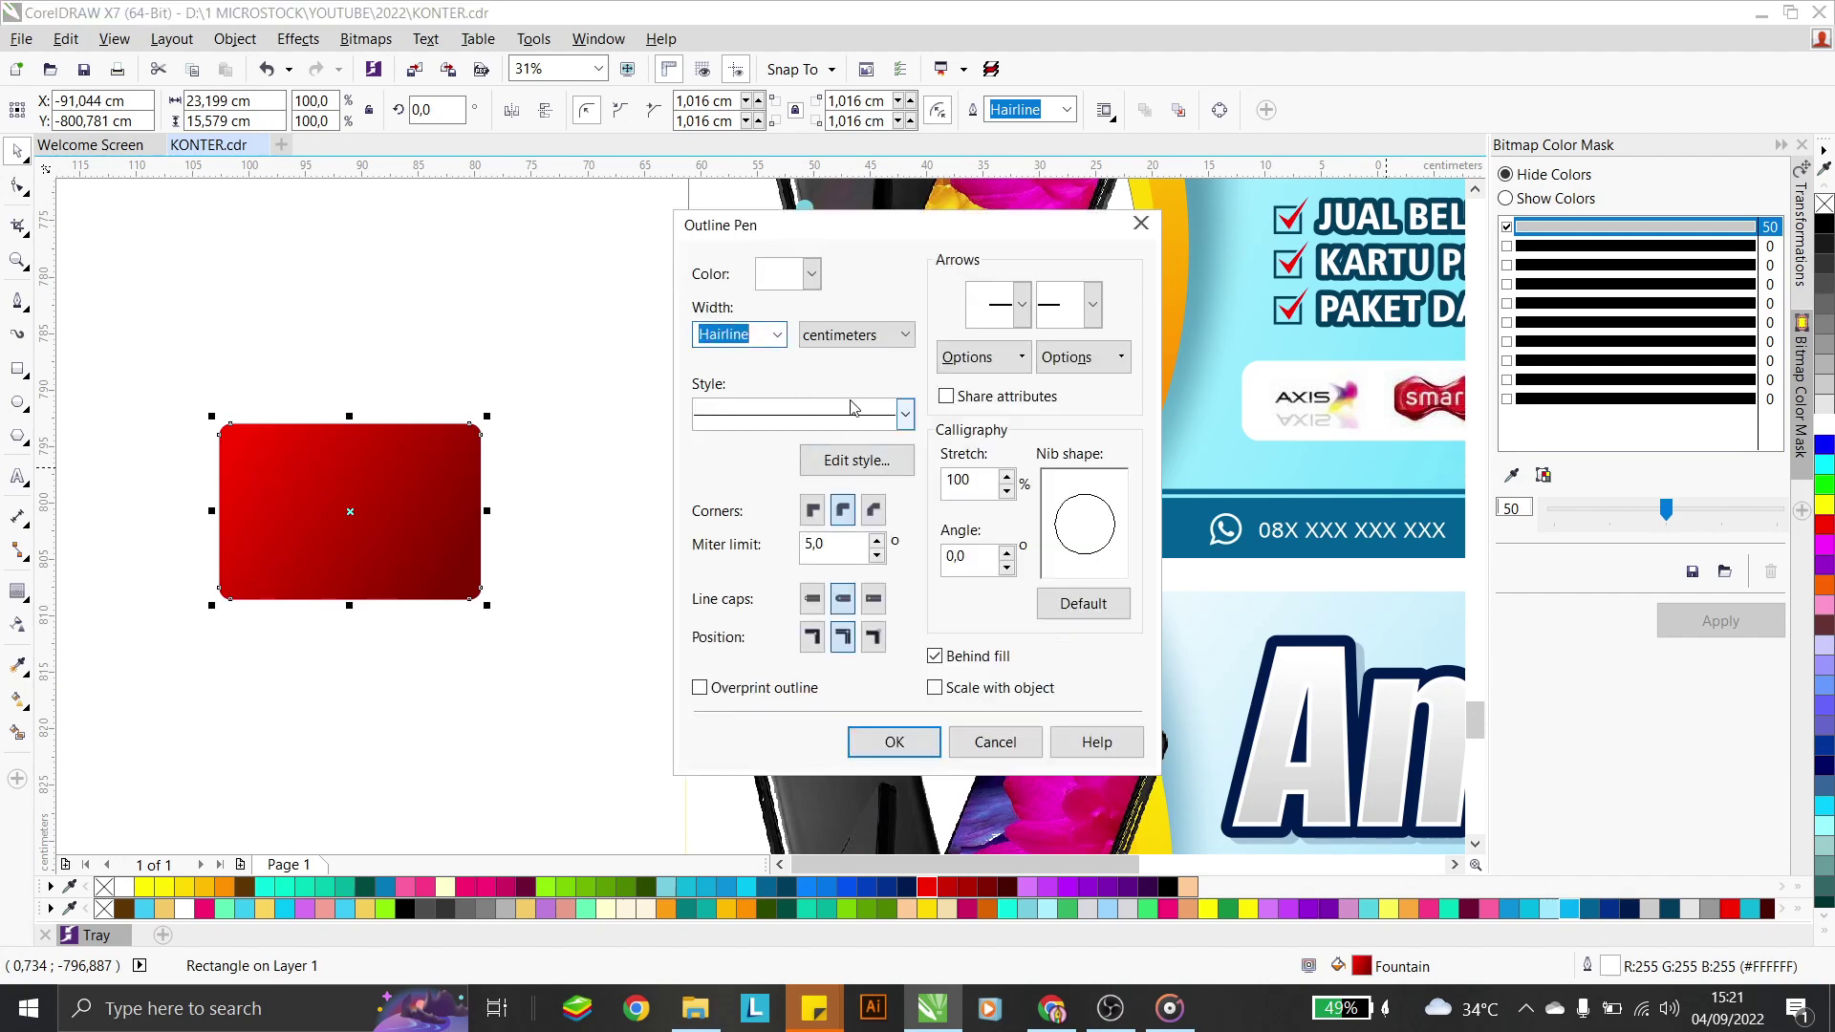
pyautogui.write('2')
pyautogui.click(913, 739)
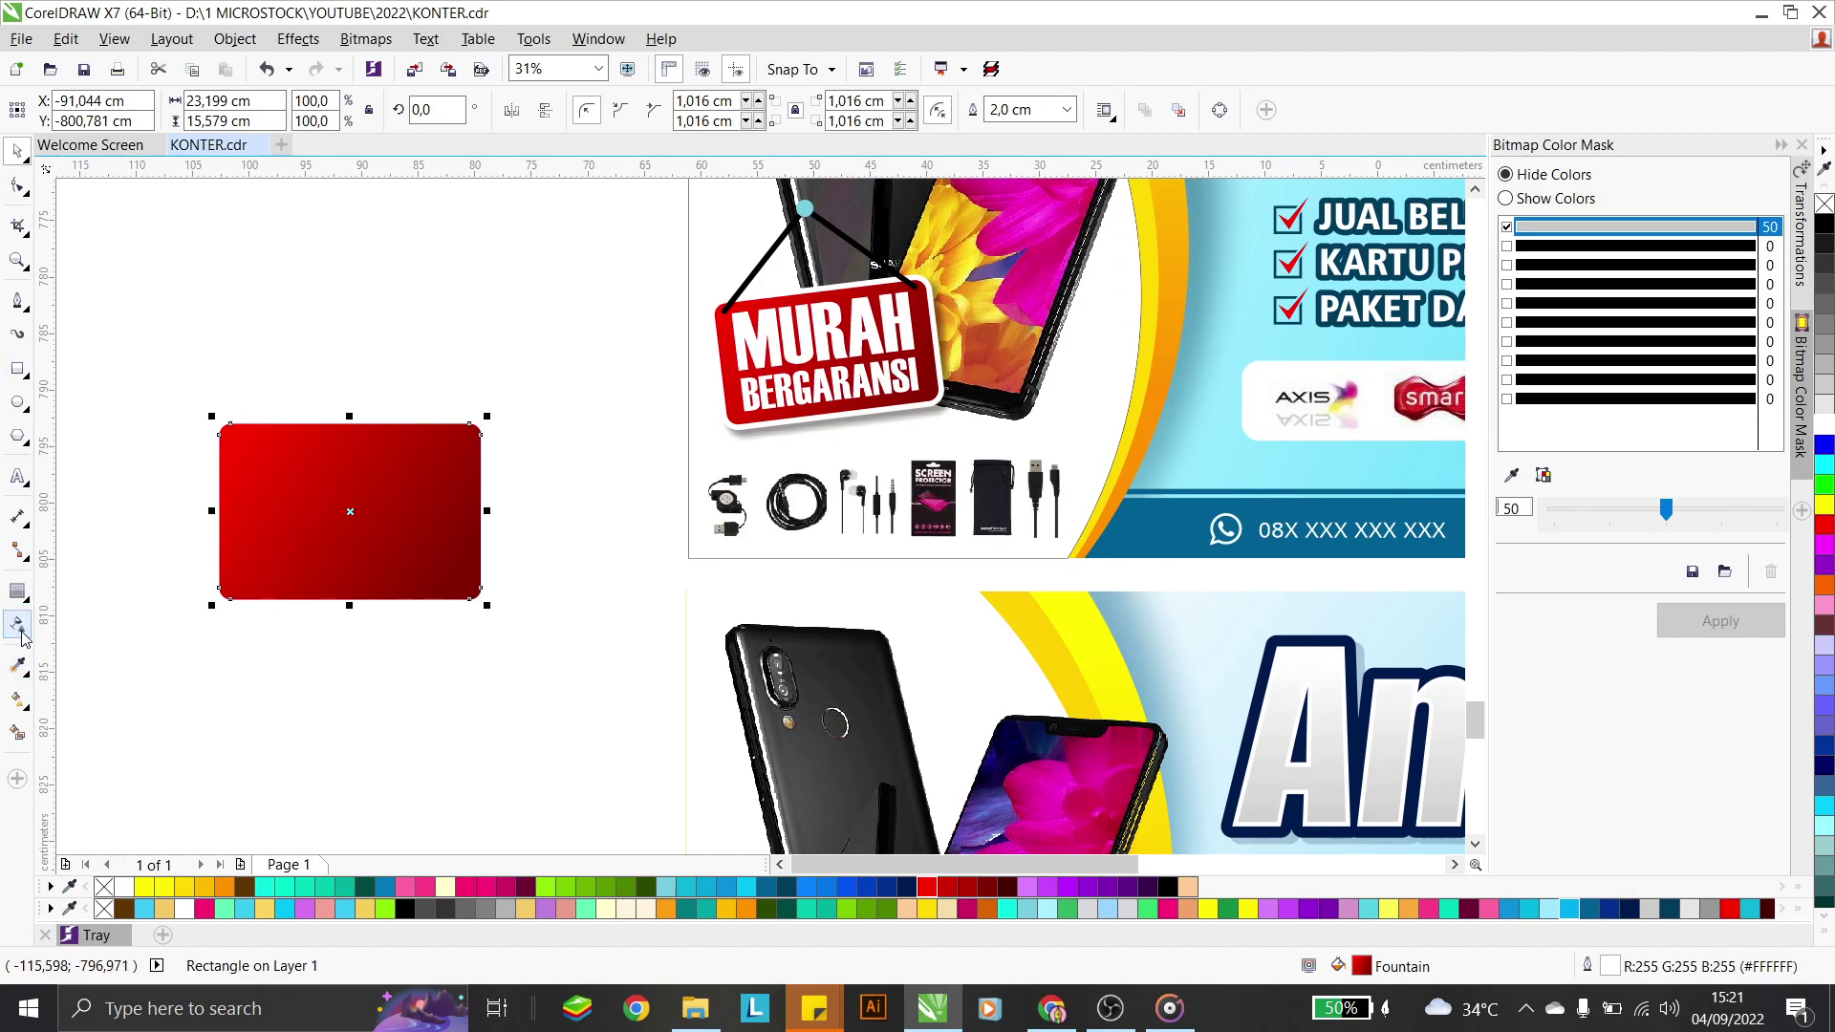
# Add a Flat Bottom Right drop shadow to the red rectangle and pull its offset in to about 0.777 × -0.693 cm
pyautogui.click(37, 602)
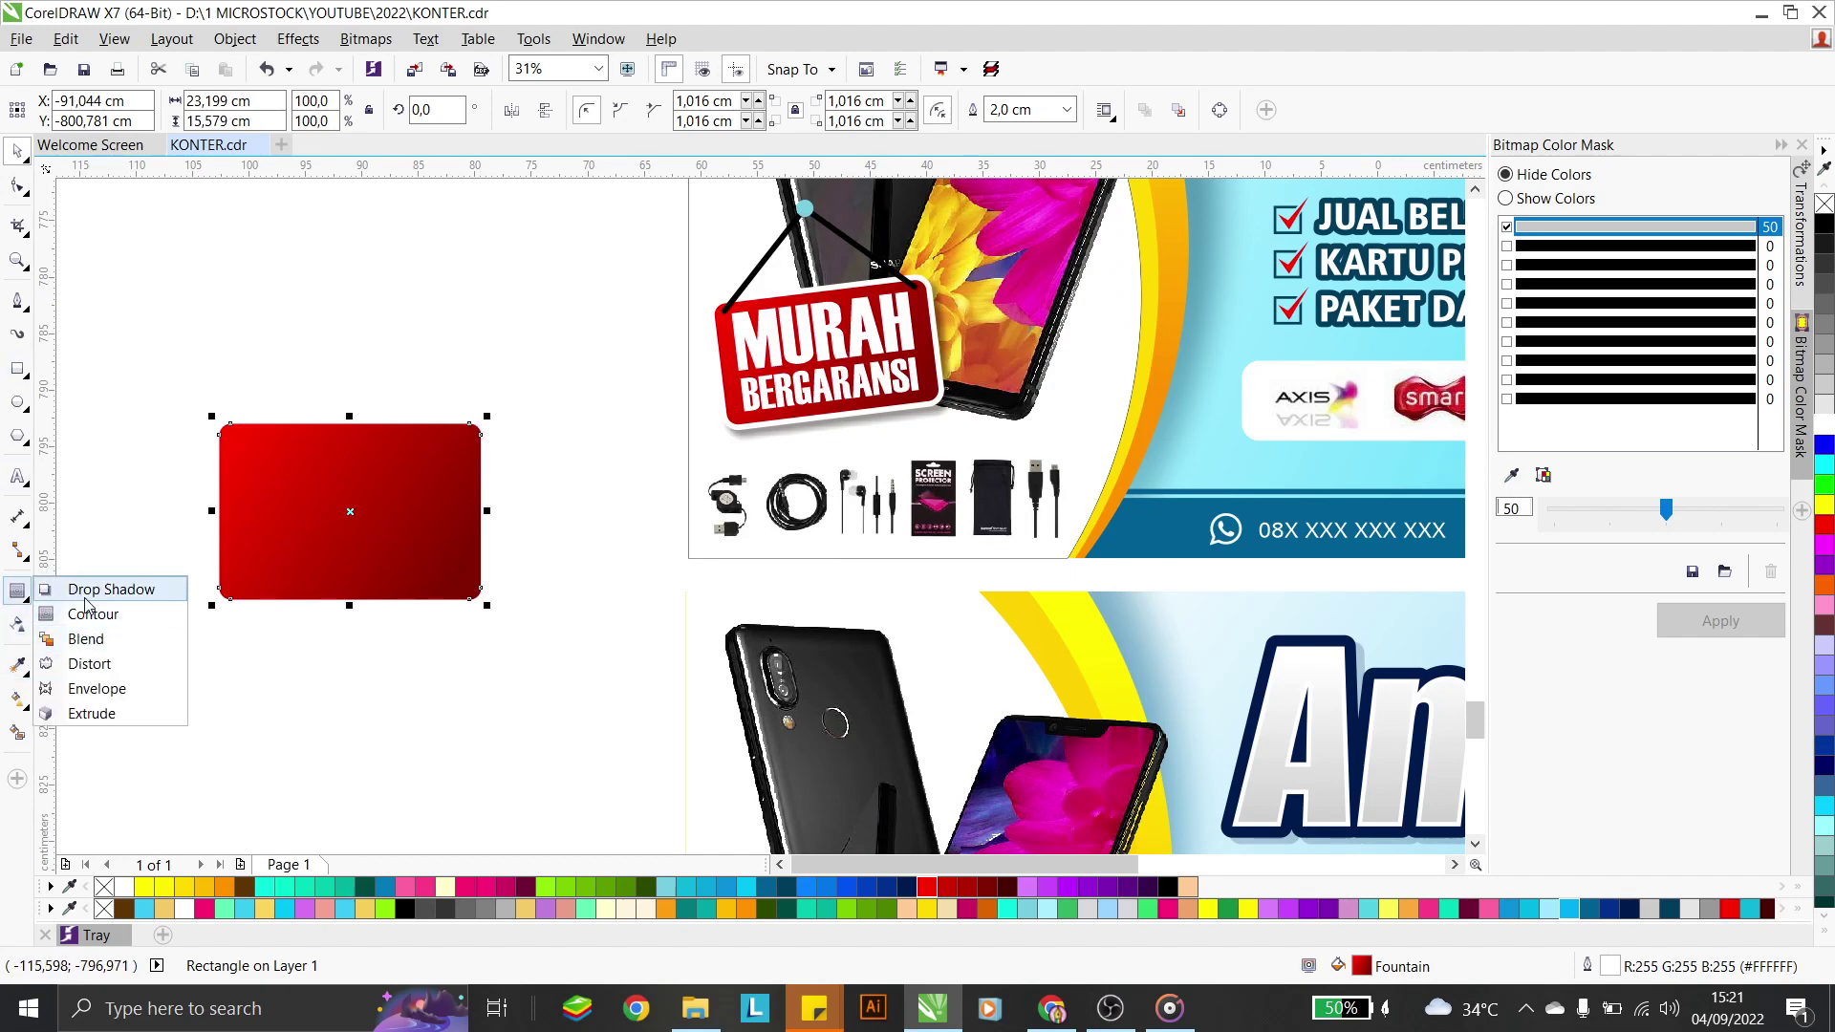
pyautogui.click(81, 587)
pyautogui.click(80, 109)
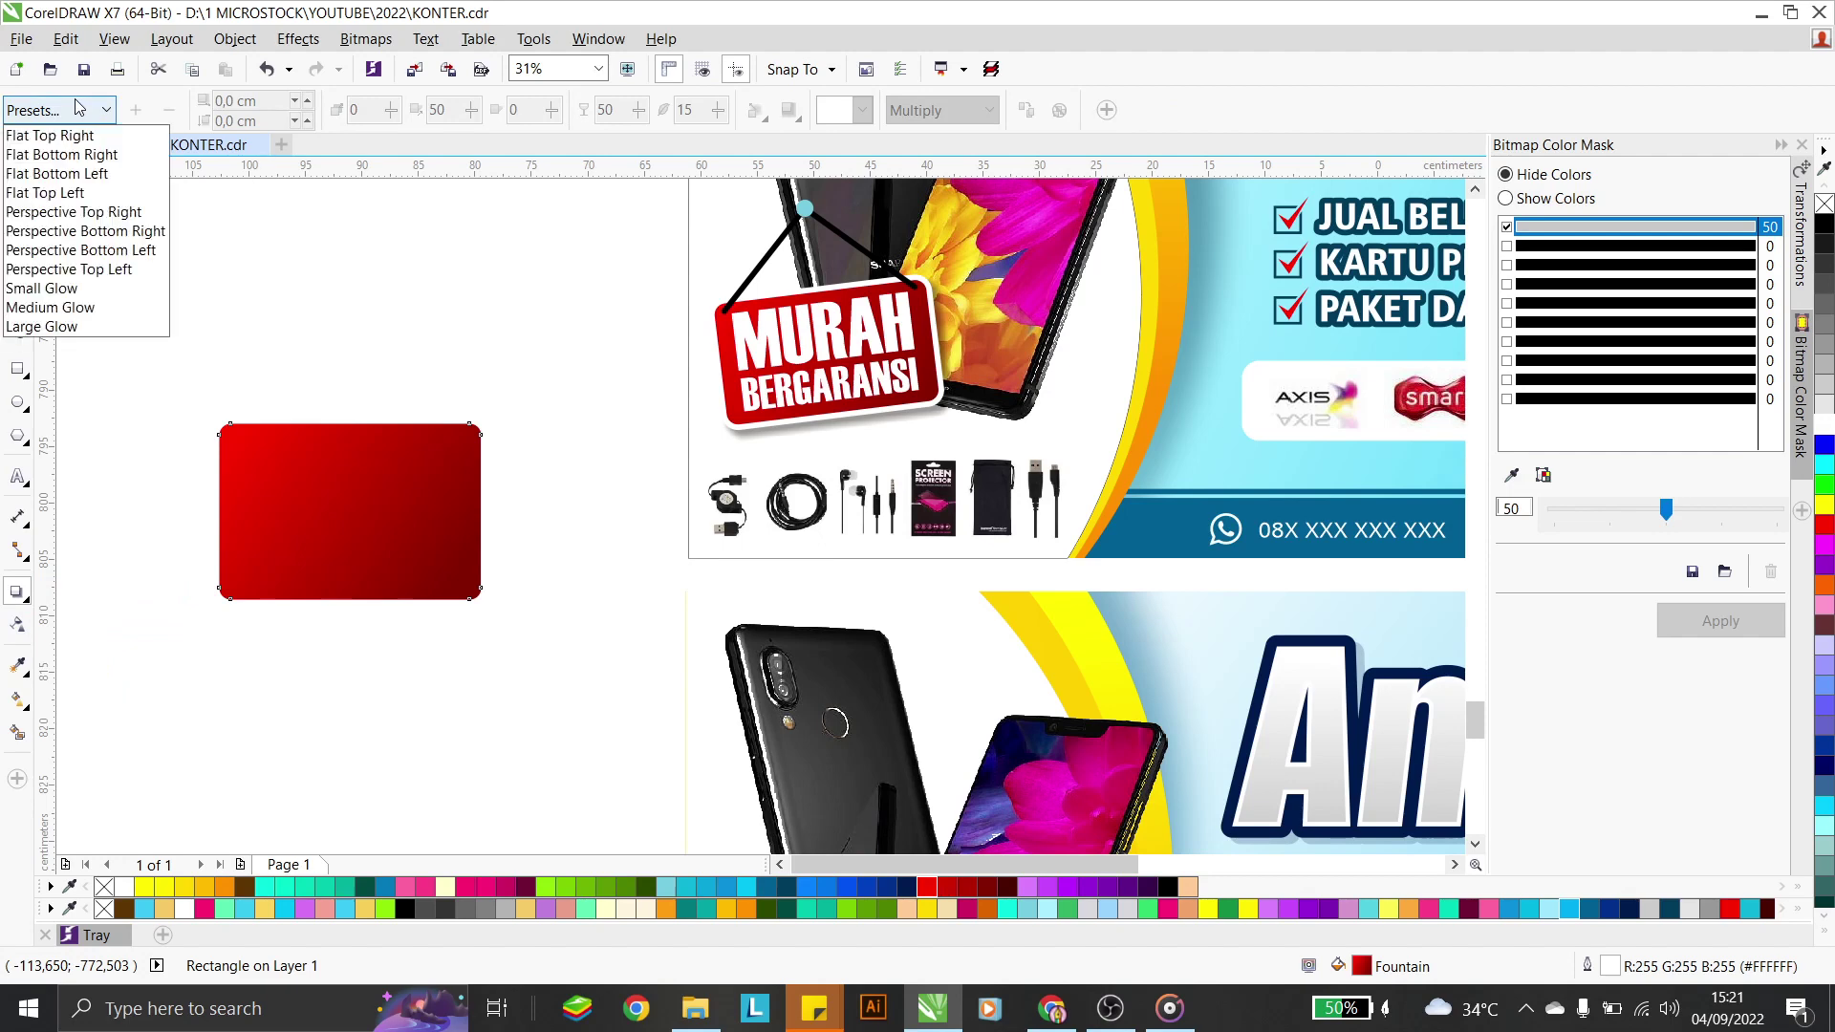
pyautogui.click(38, 154)
pyautogui.scroll(2, 397, 602)
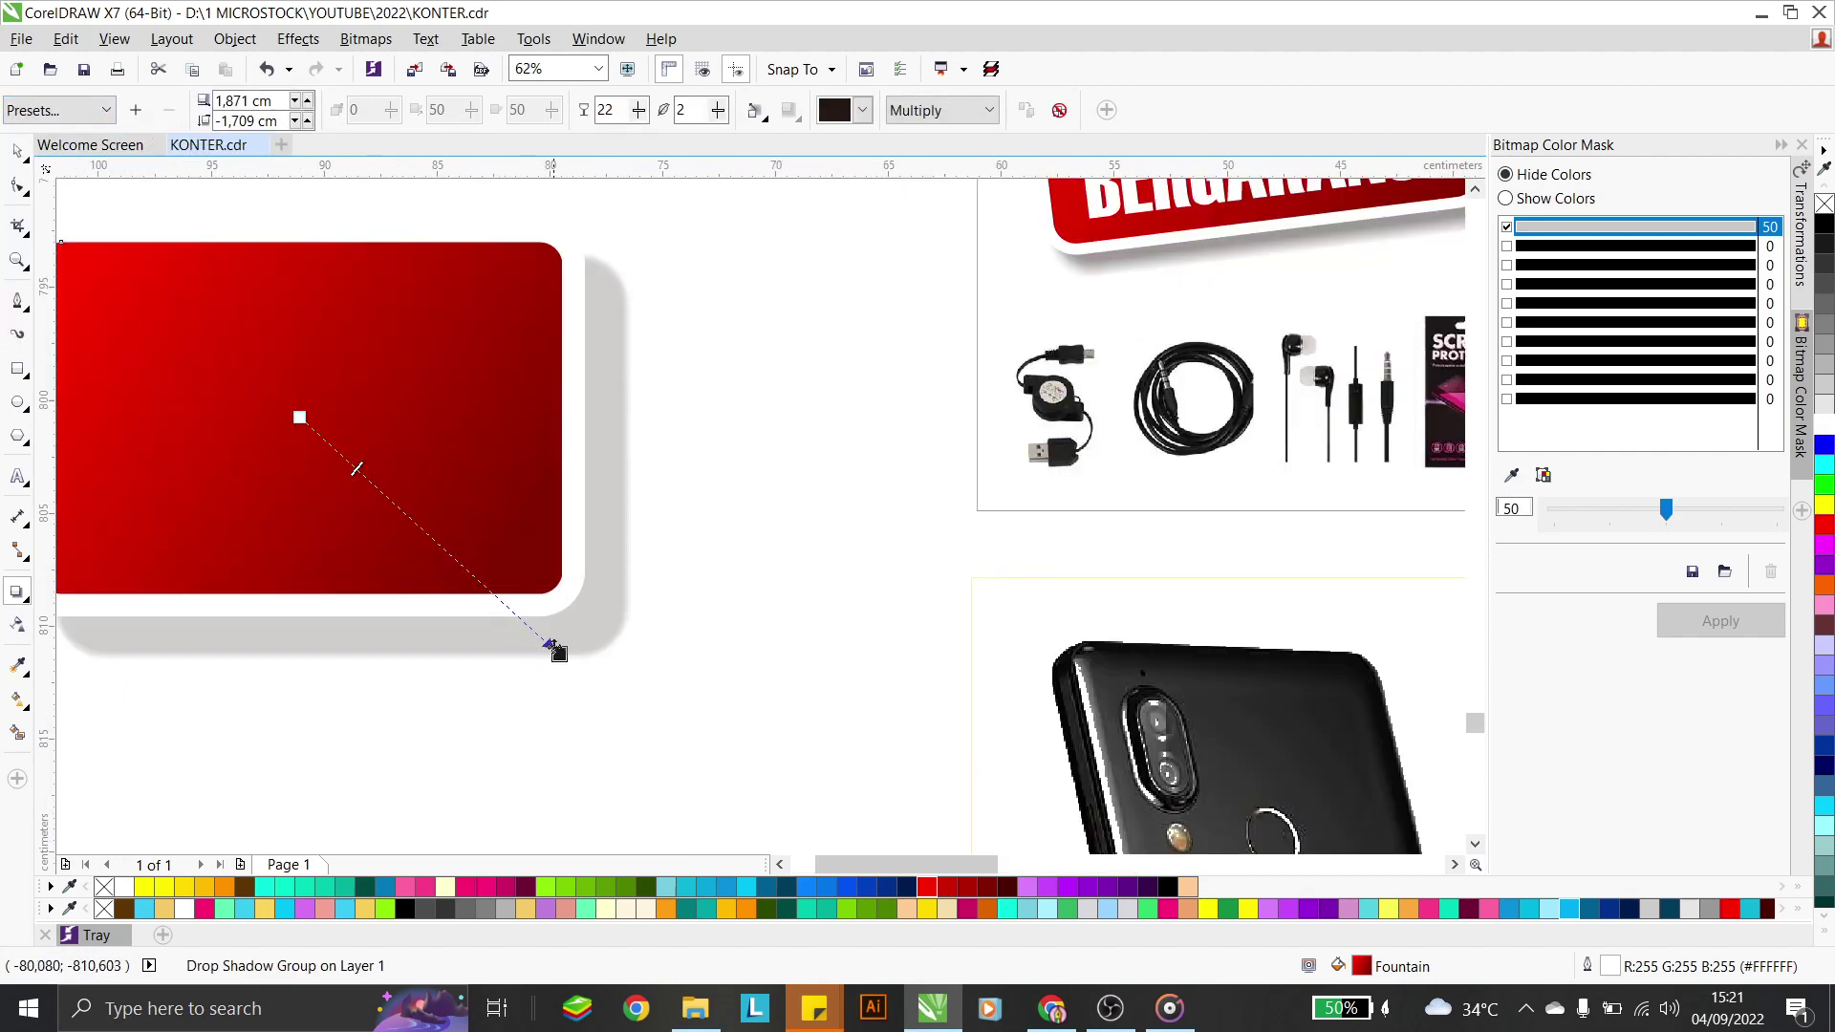
pyautogui.moveTo(559, 654); pyautogui.dragTo(539, 632)
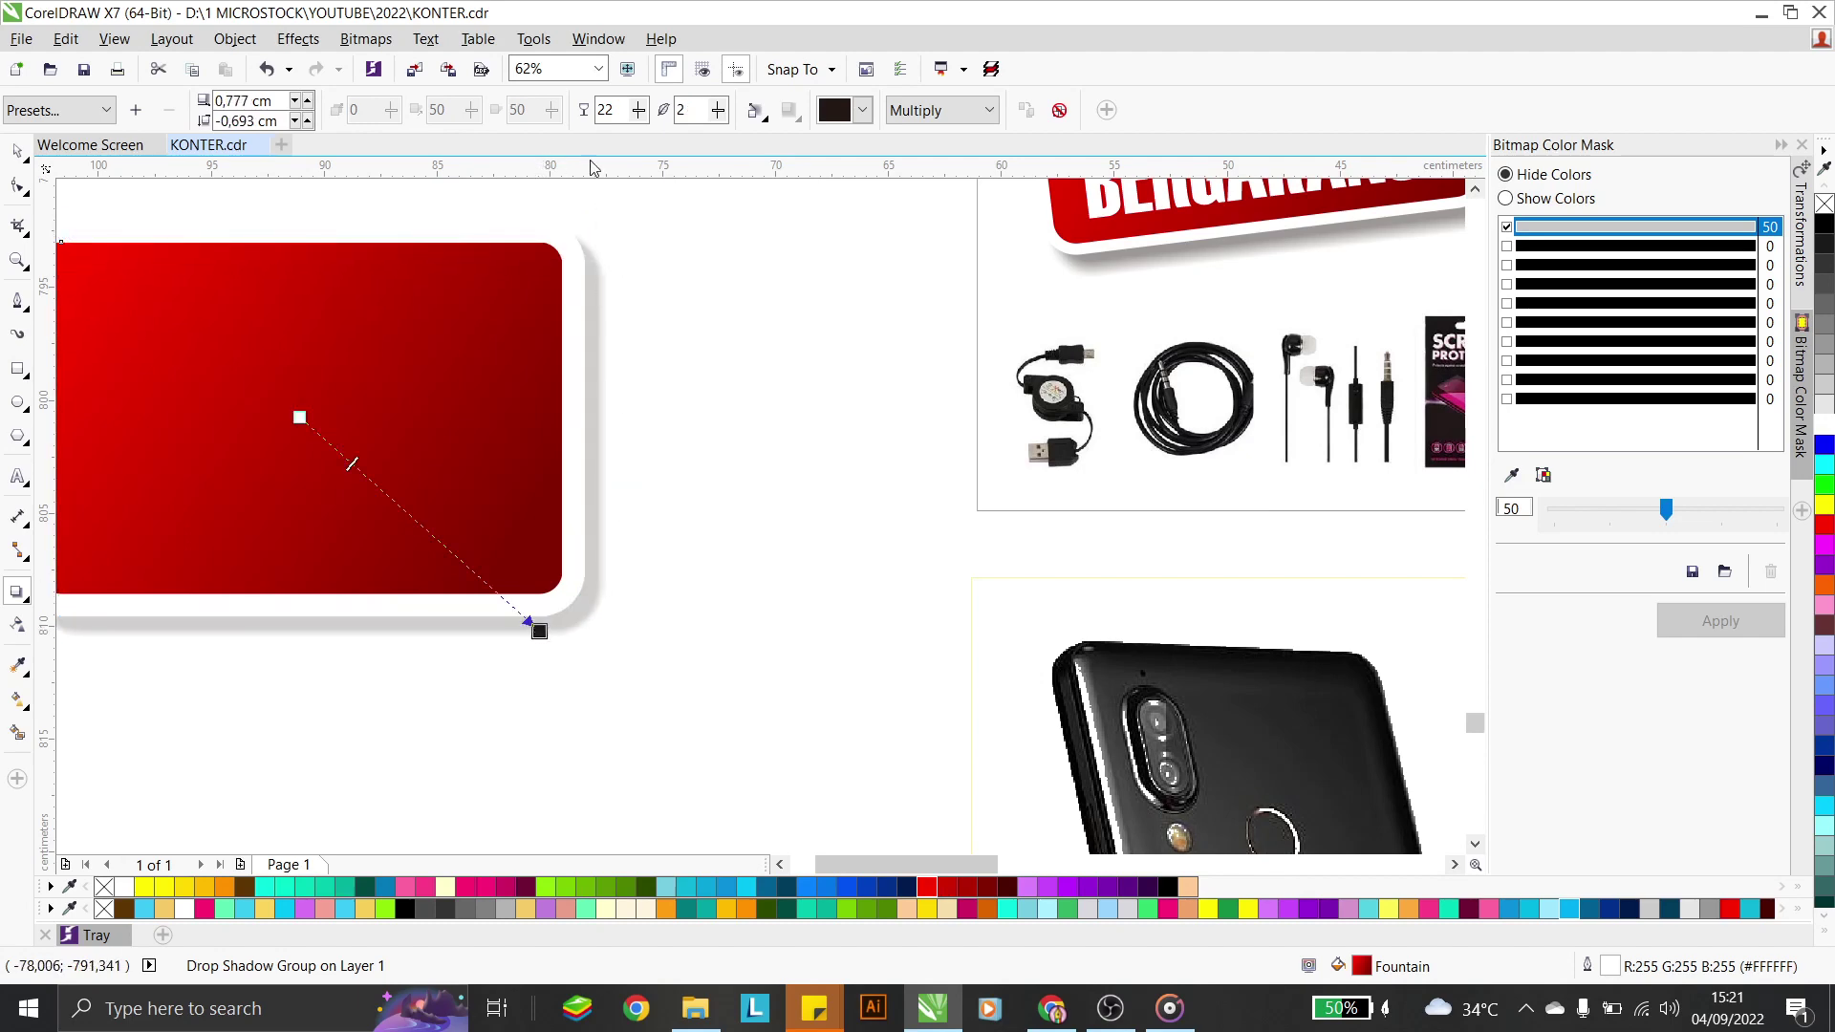
# Set the rectangle's drop shadow to feathering 5 and opacity 45, then deselect it
pyautogui.press('Tab')
pyautogui.click(614, 112)
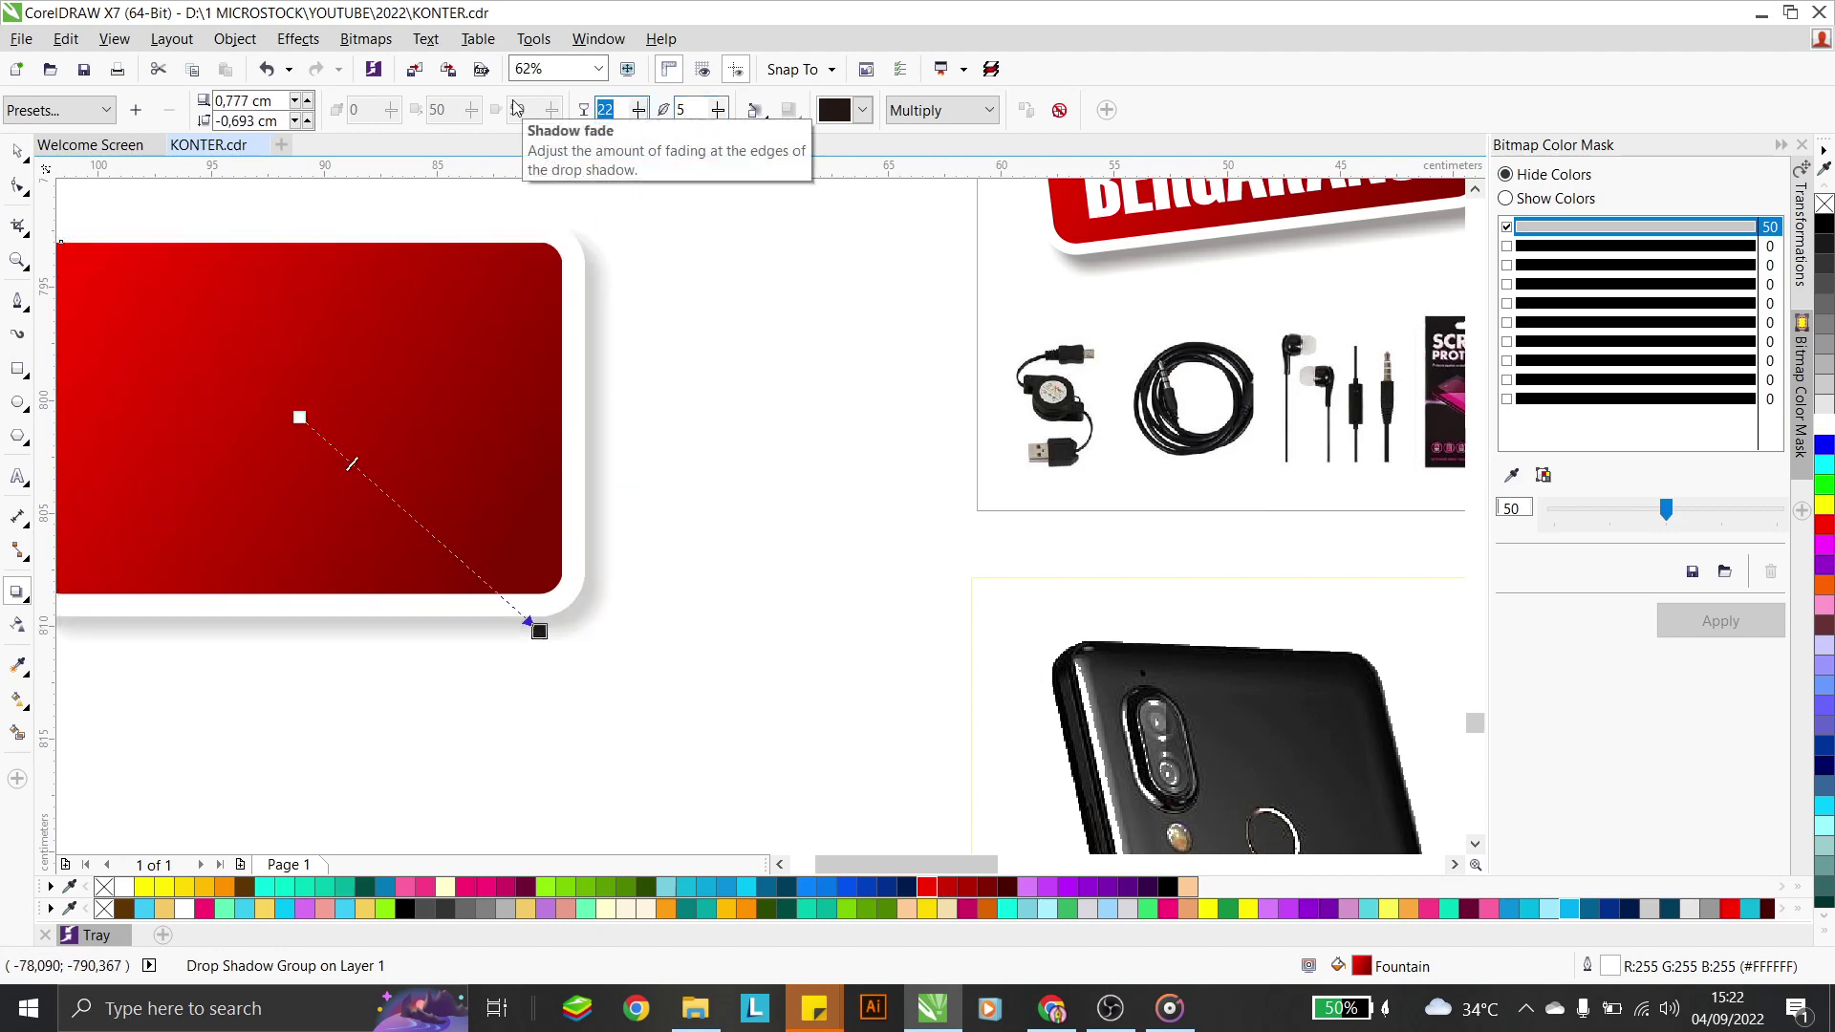
pyautogui.press('Return')
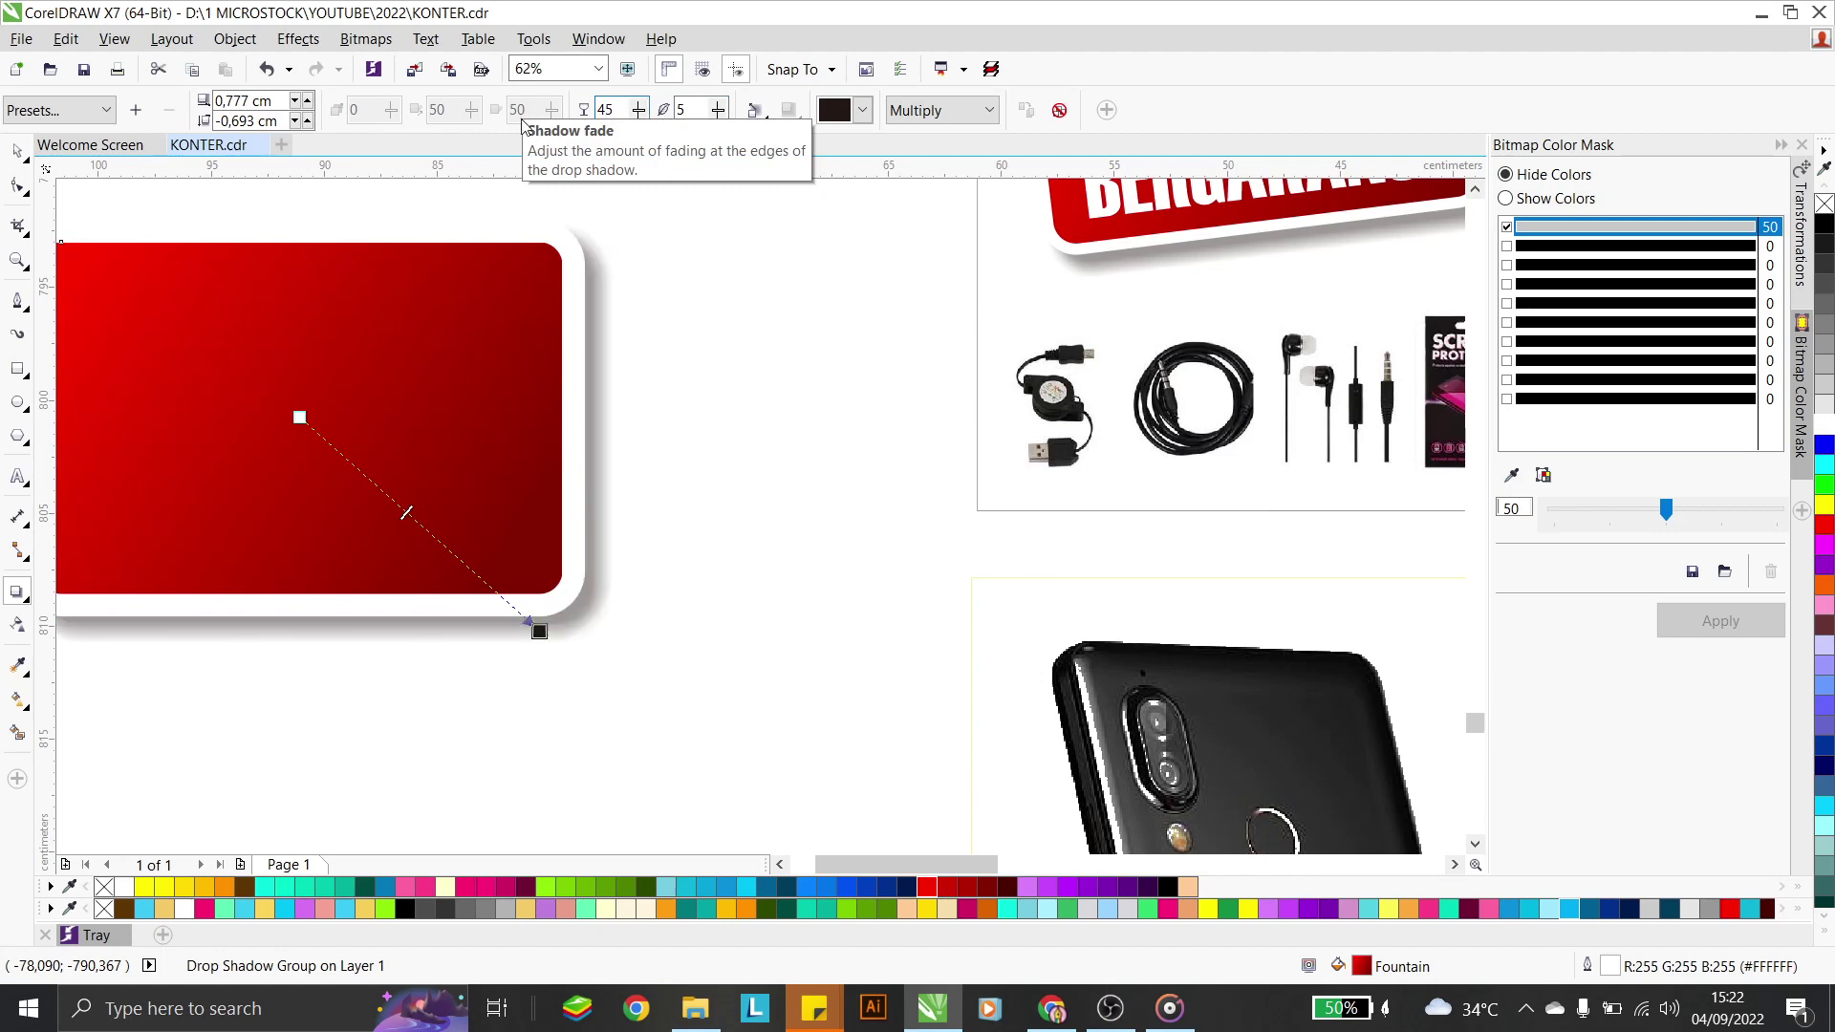
pyautogui.click(18, 151)
pyautogui.scroll(-2, 760, 483)
pyautogui.press('Escape')
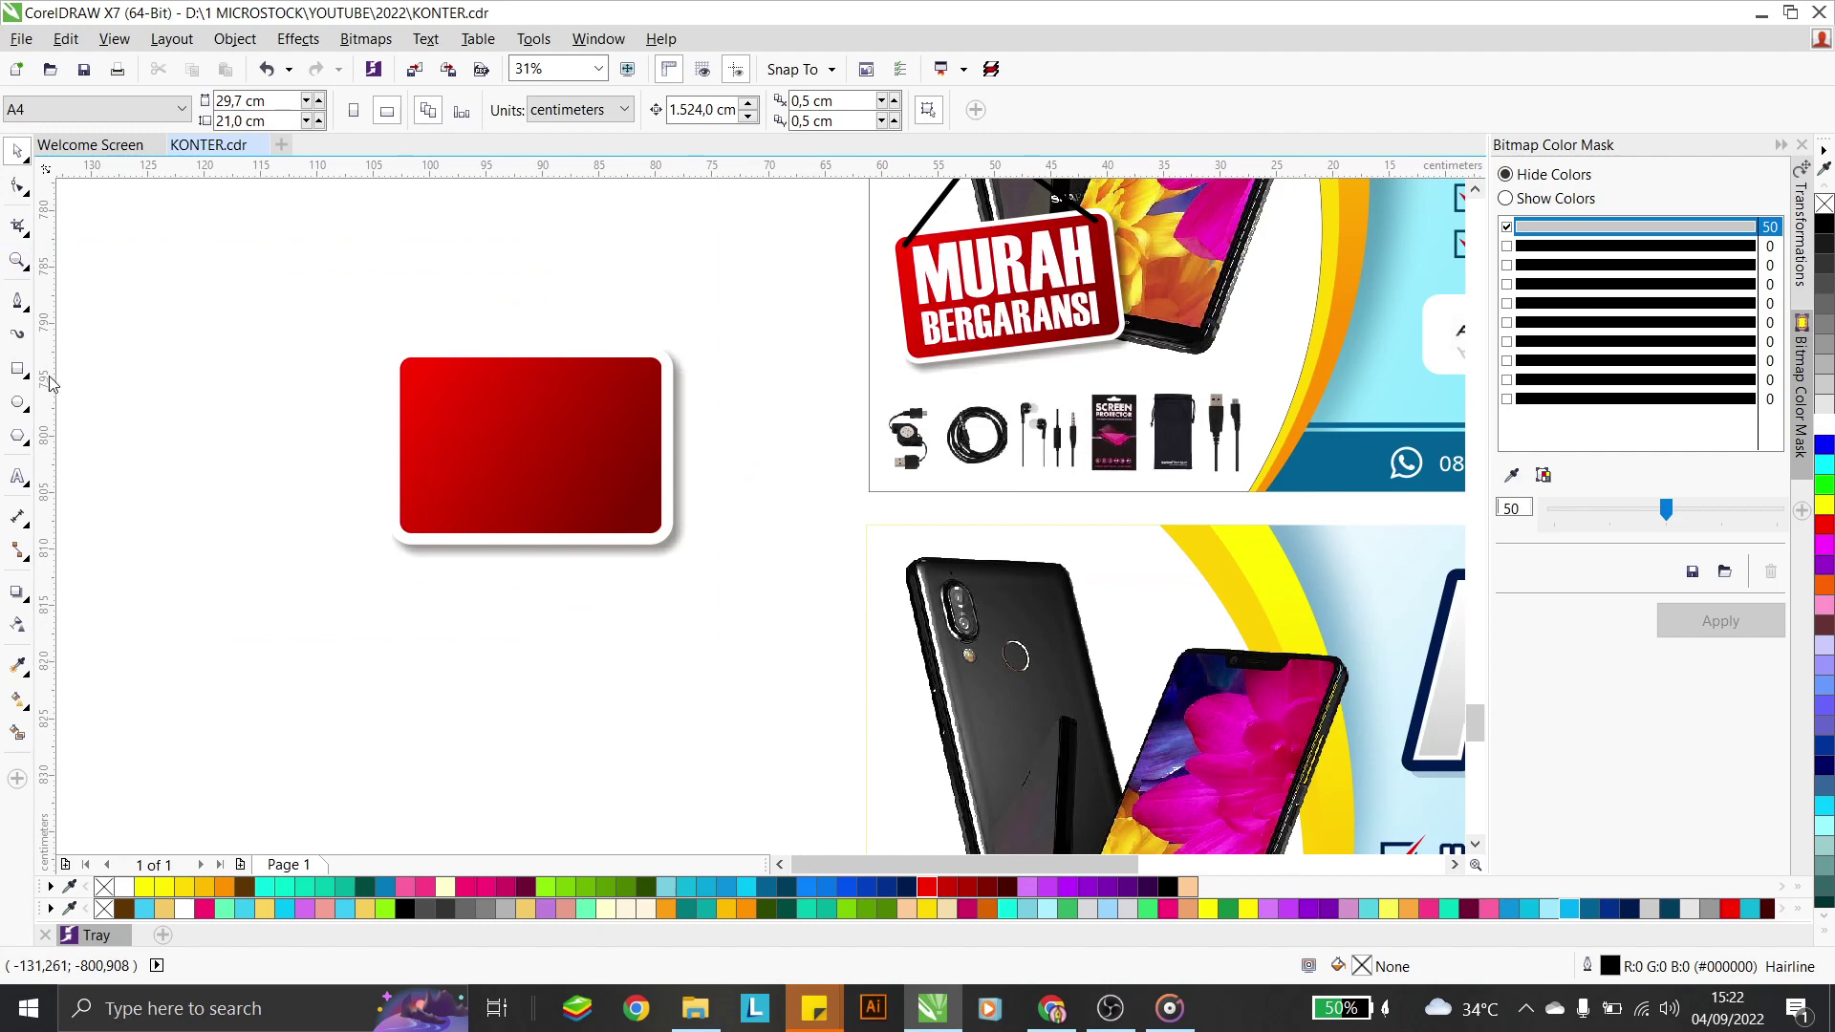
# Add the two-line text MURAH BERGARANSI below the red sign and break it apart into separate lines
pyautogui.click(21, 478)
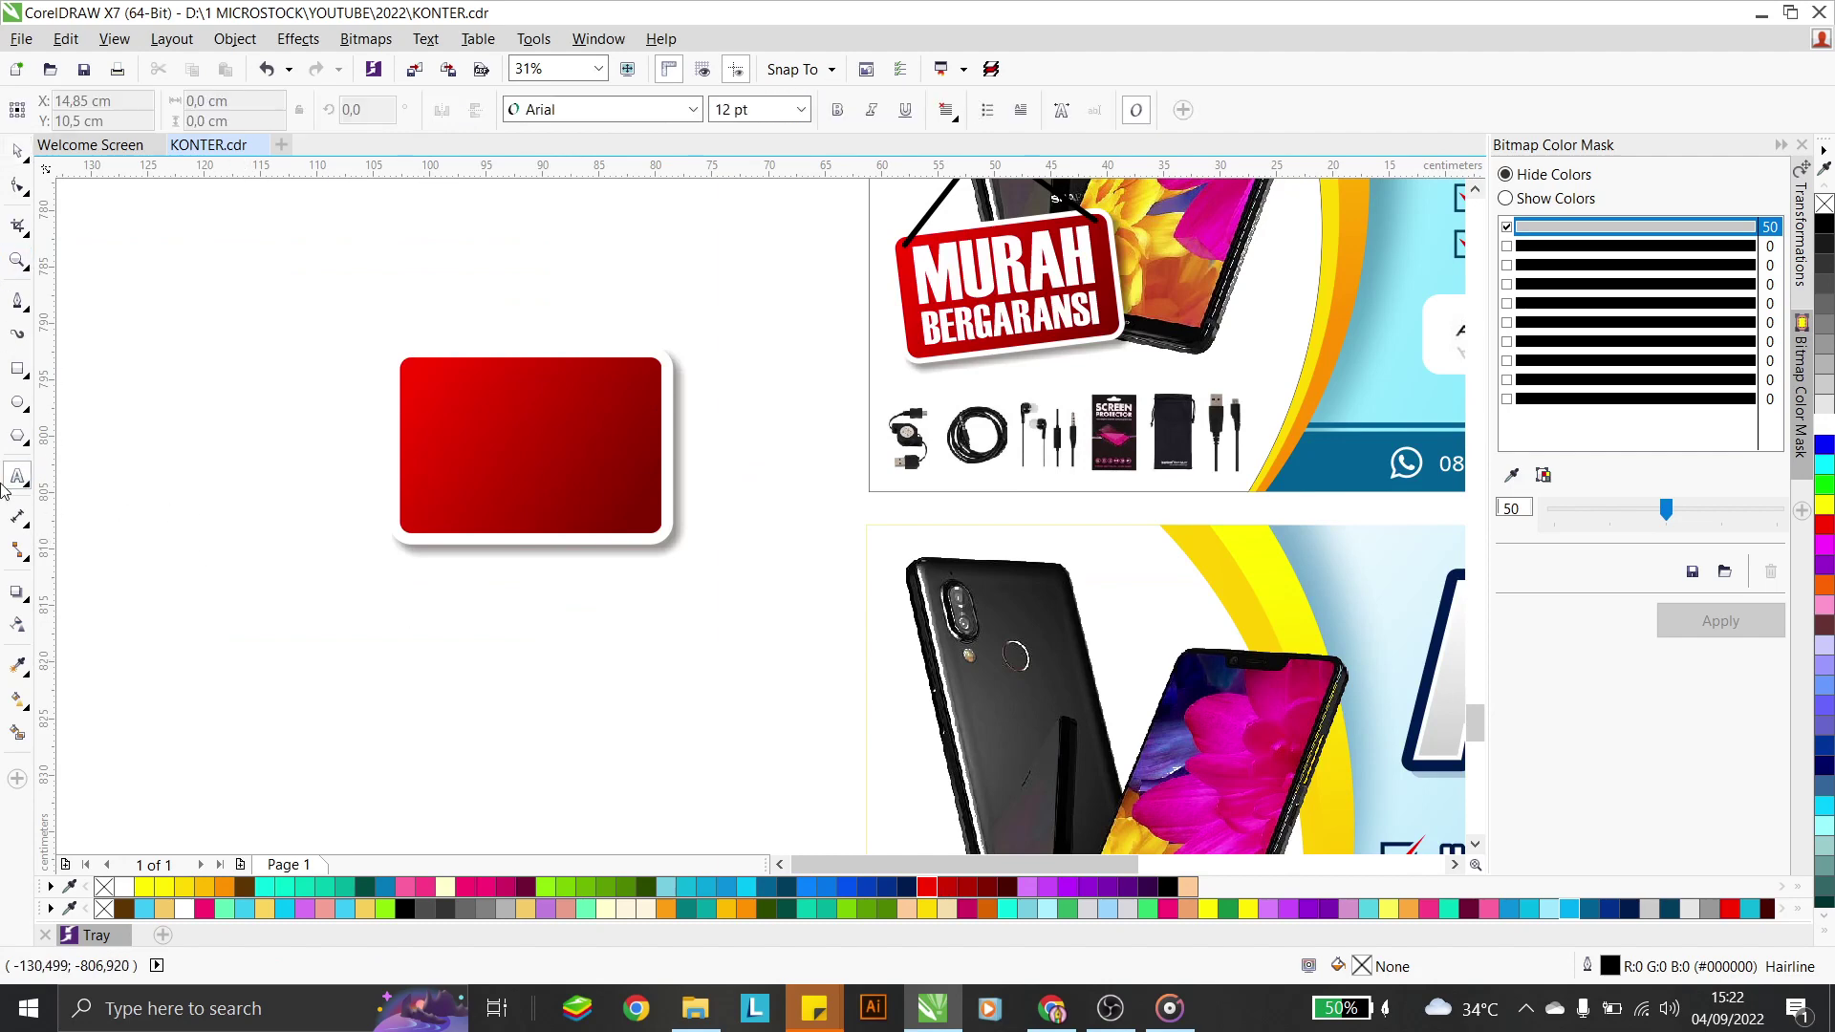
pyautogui.click(462, 605)
pyautogui.write('MURAH')
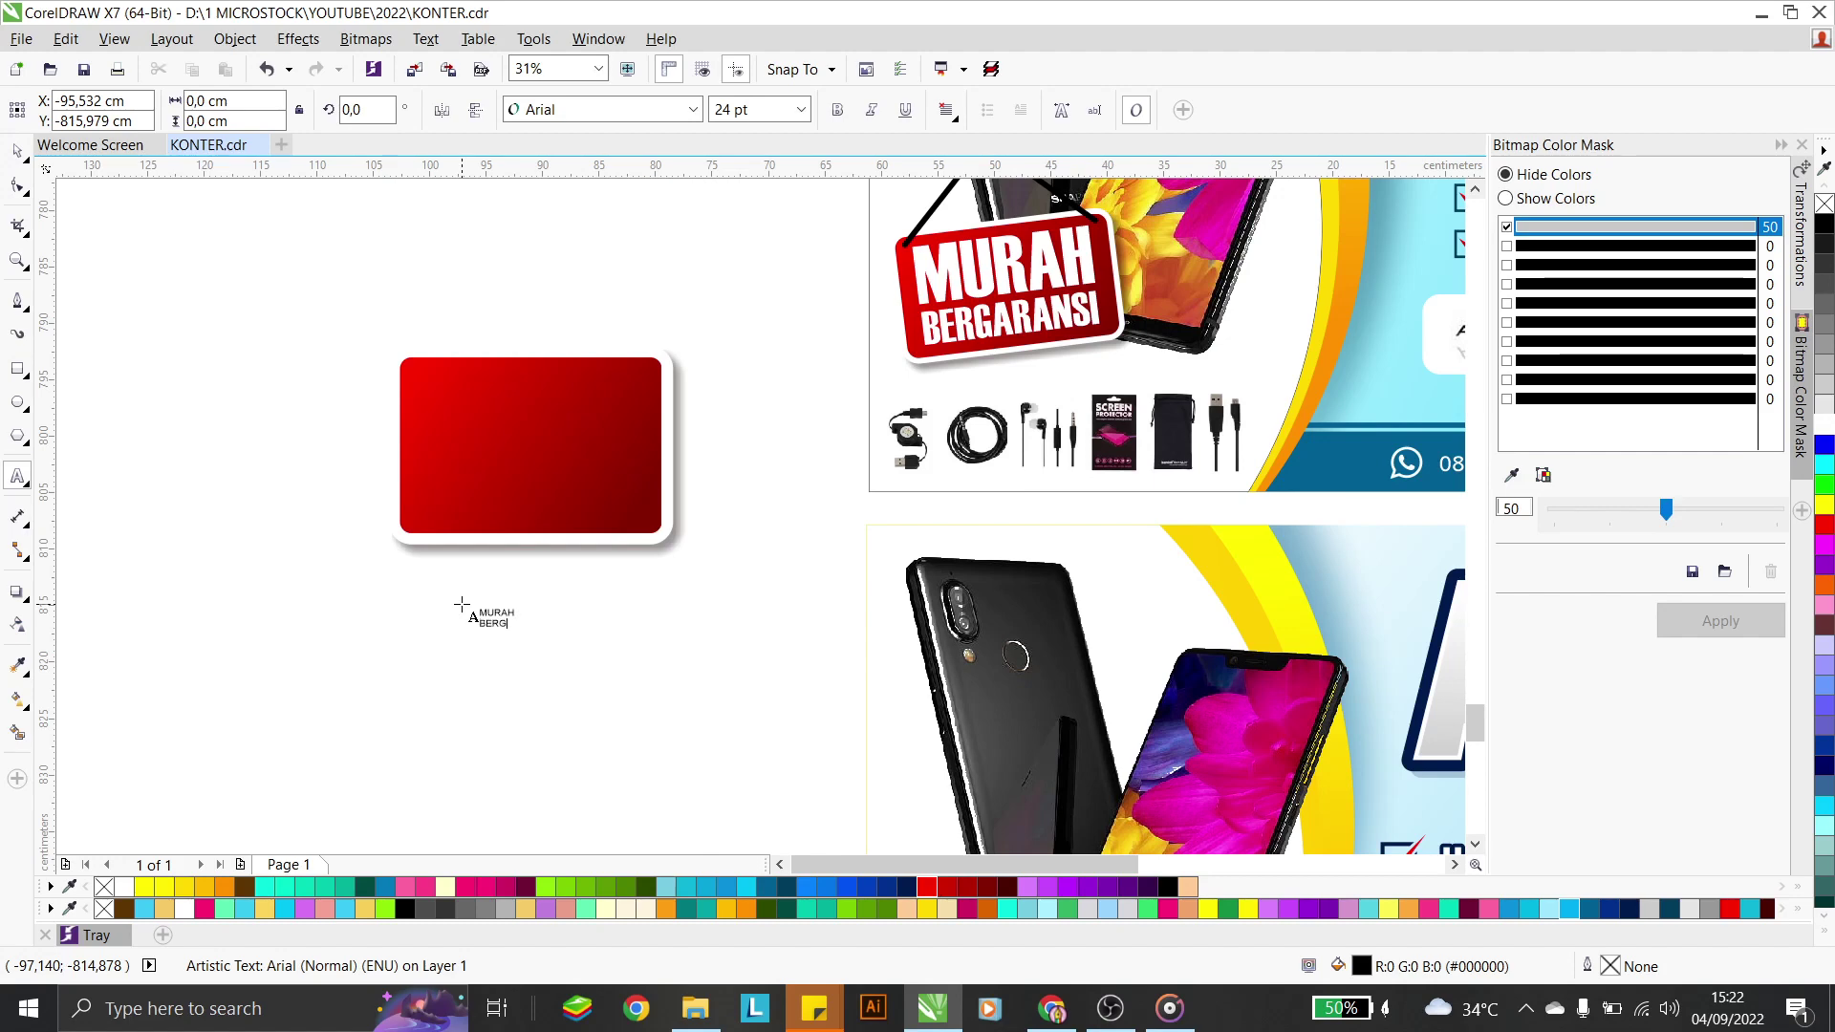
pyautogui.hotkey('ctrl', 'space')
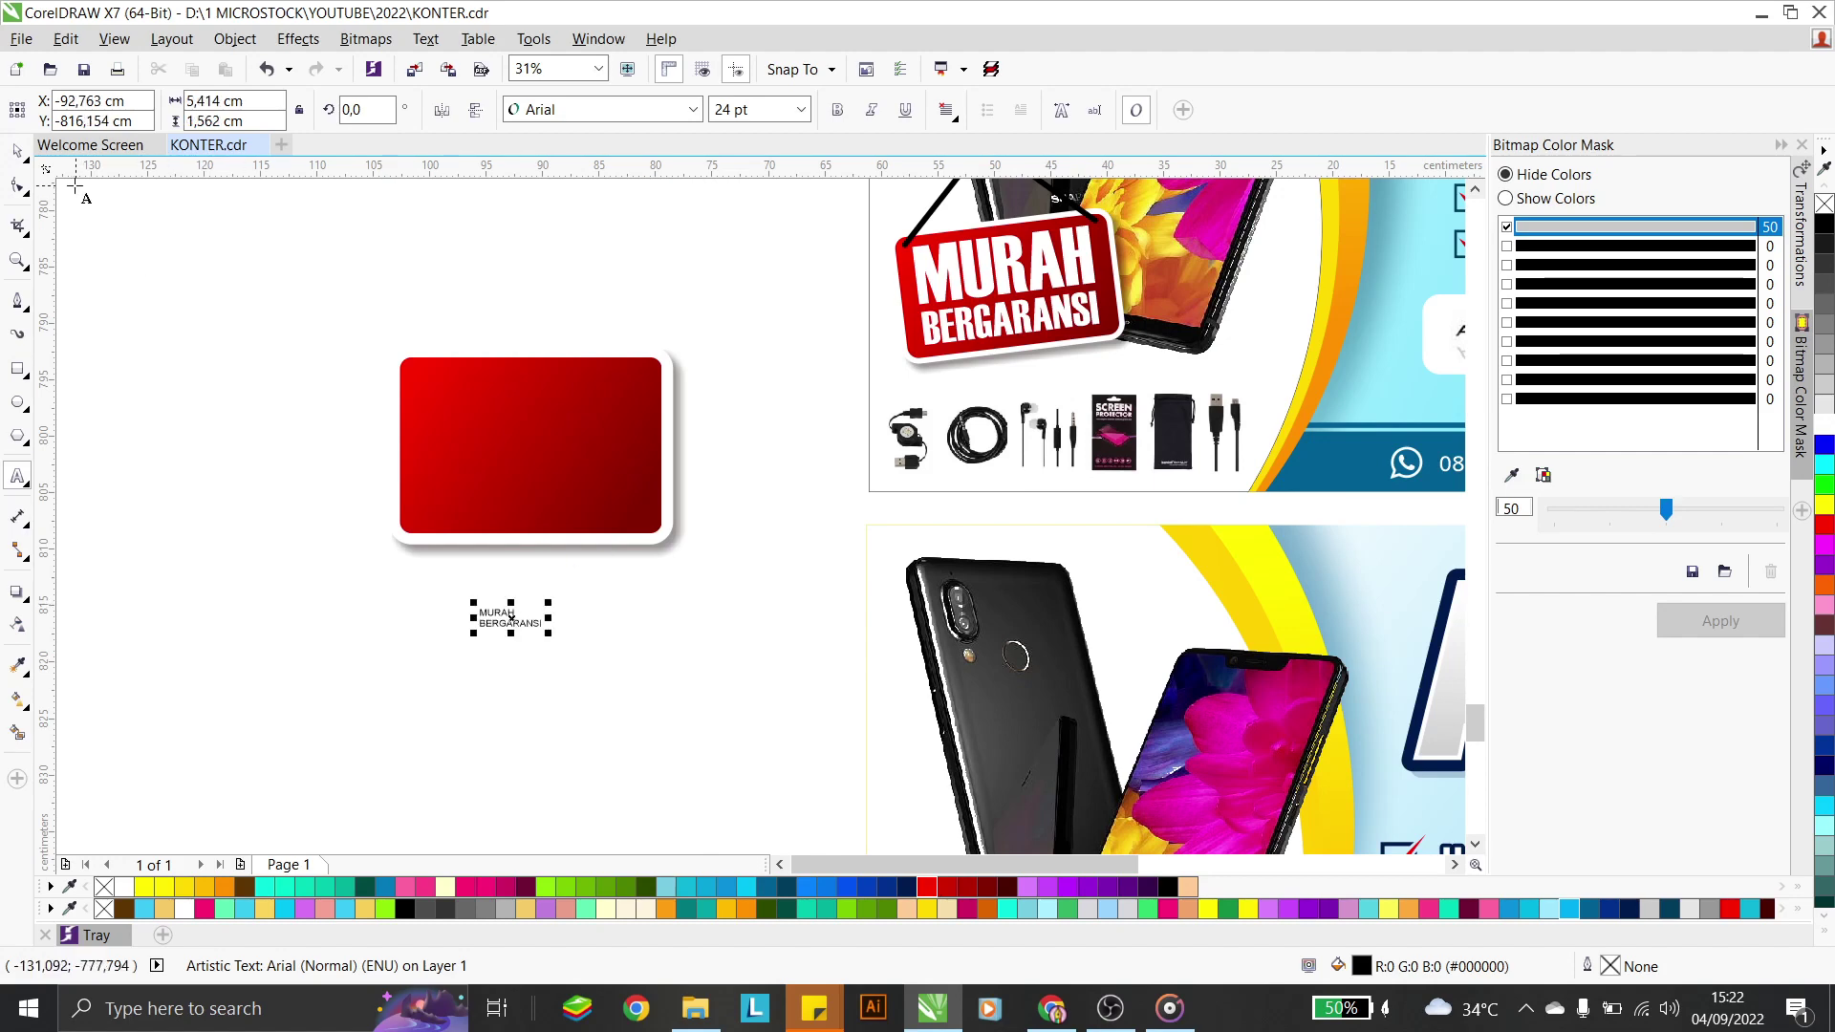
pyautogui.moveTo(572, 590); pyautogui.dragTo(631, 557)
pyautogui.hotkey('ctrl', 'k')
# Set both text lines to the Haettenschweiler font and centre them on each other
pyautogui.click(535, 595)
pyautogui.keyDown('shift'); pyautogui.click(613, 646); pyautogui.keyUp('shift')
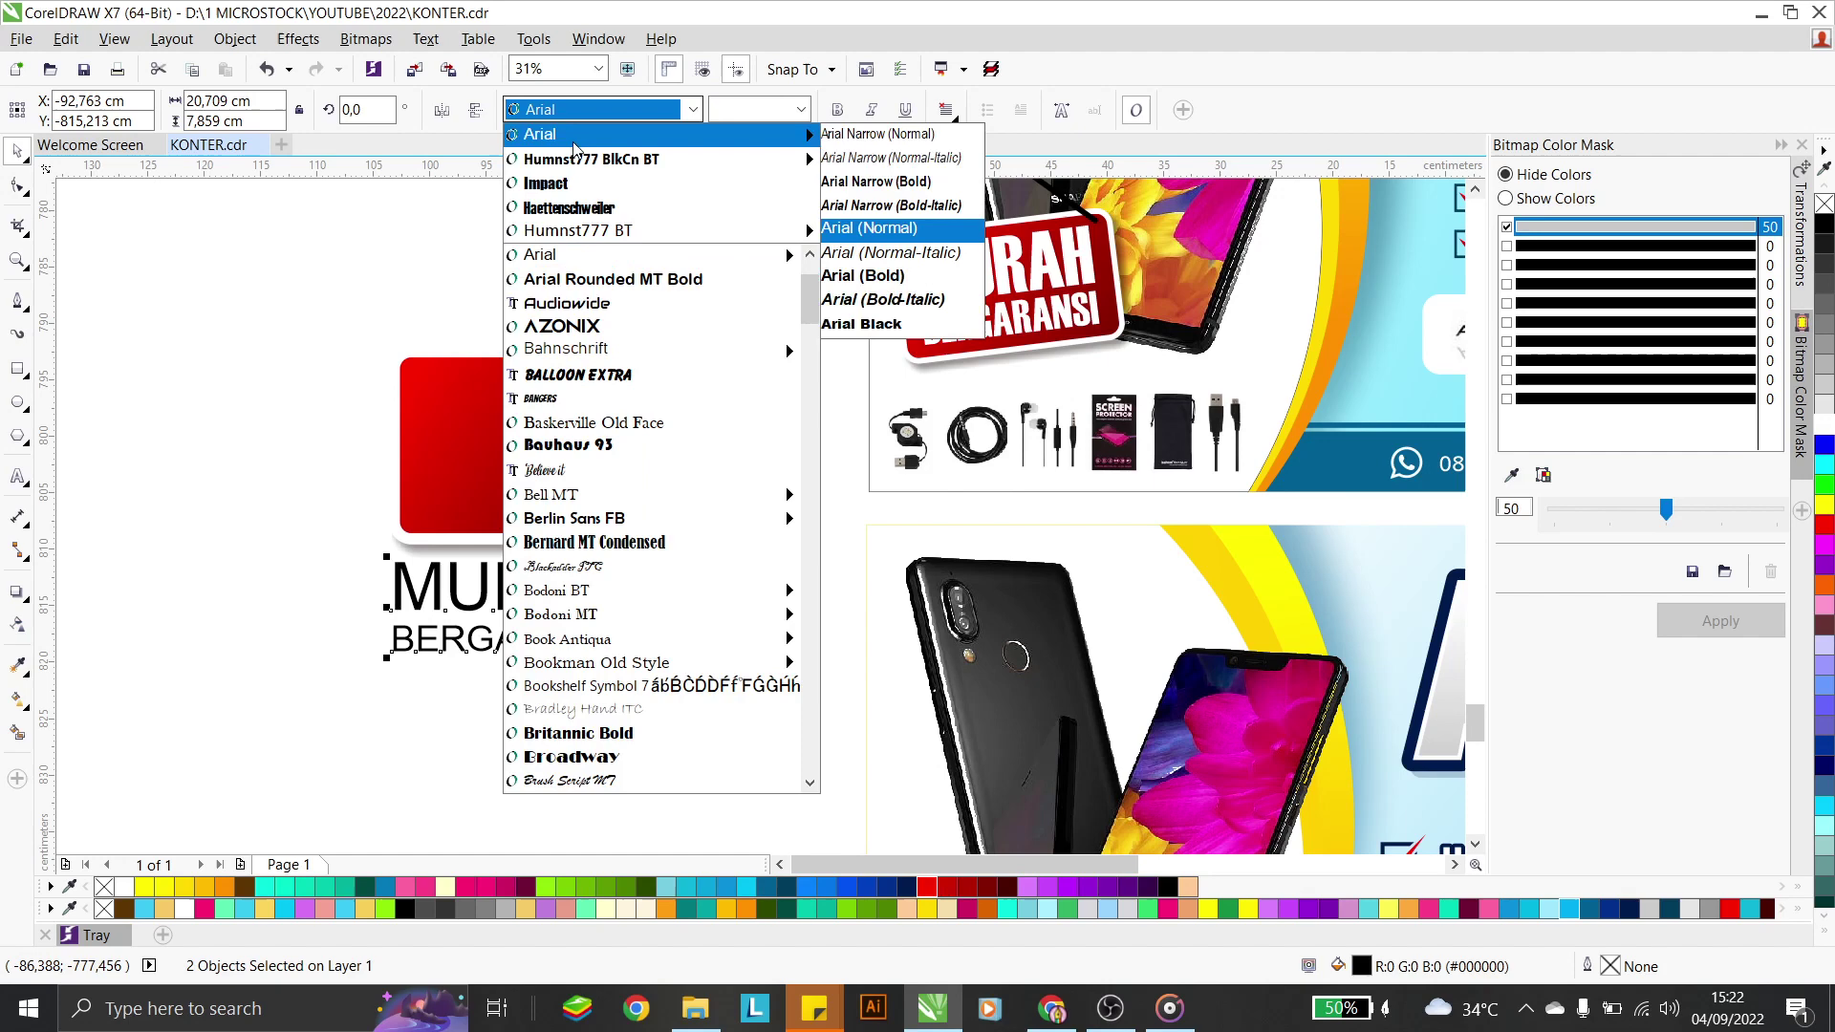
pyautogui.click(573, 208)
pyautogui.press('Left')
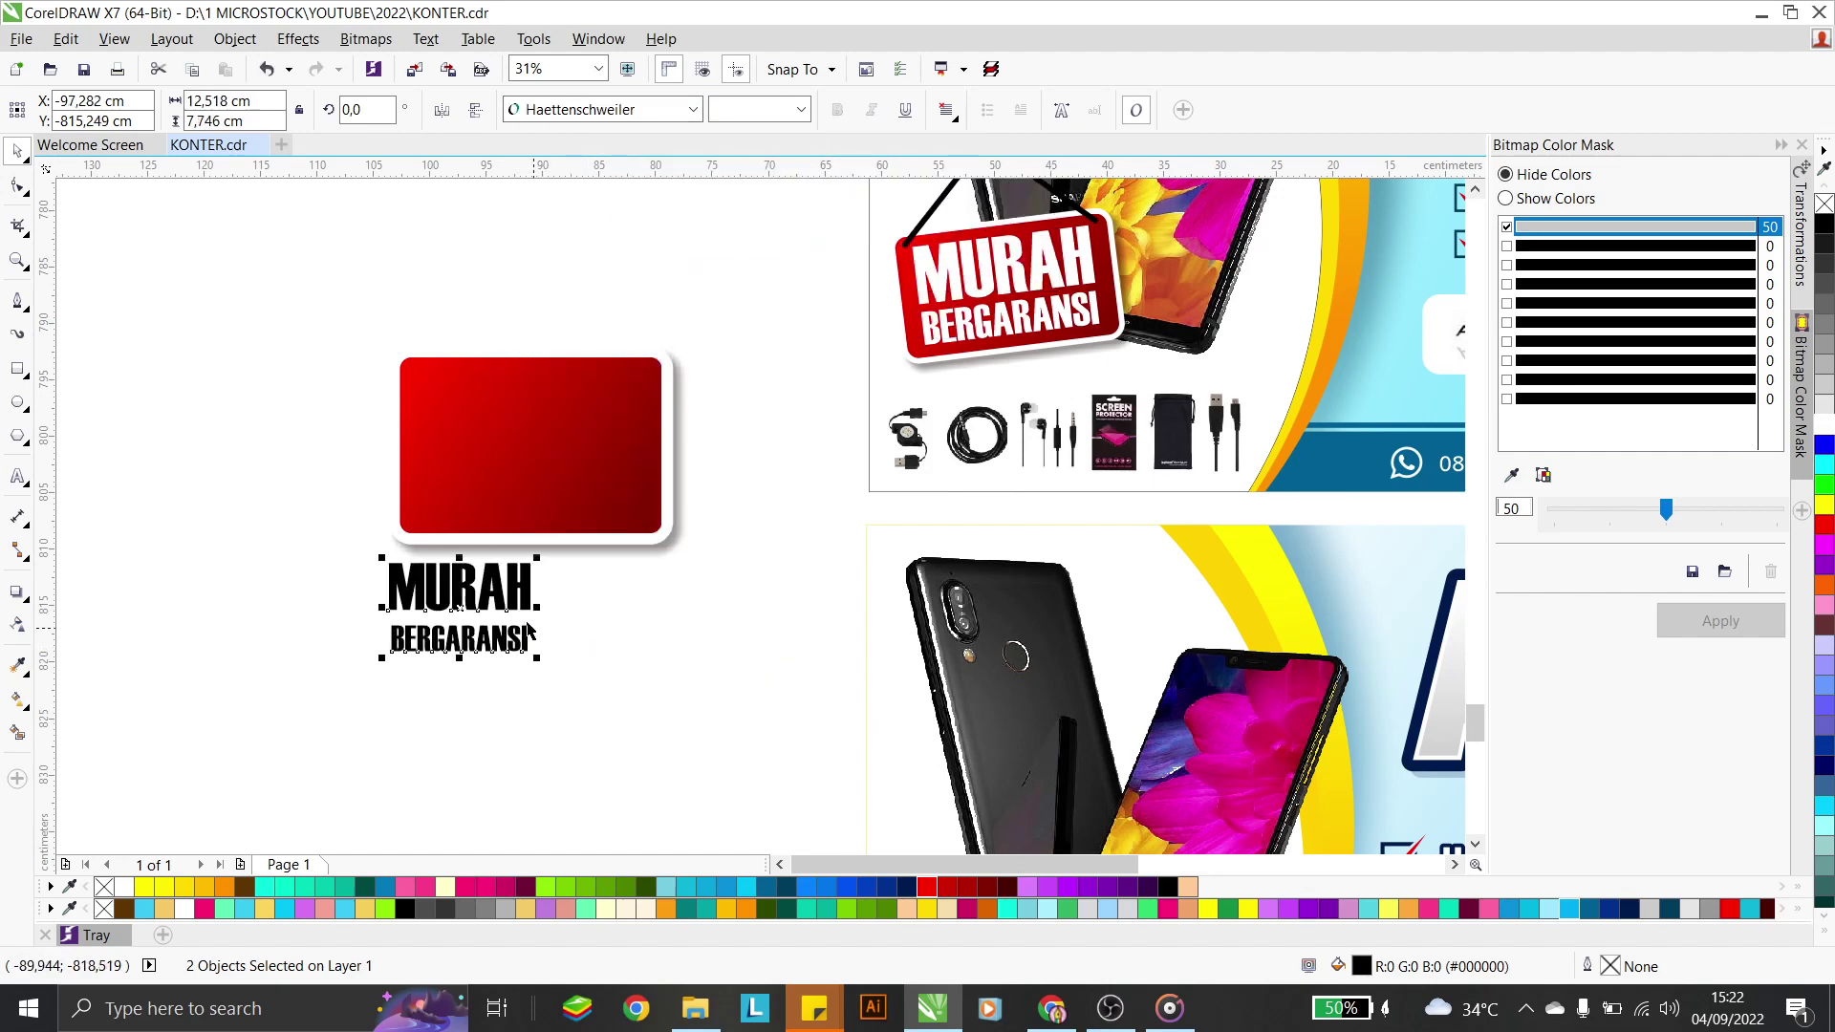
# Place the MURAH BERGARANSI text on the red sign in white and enlarge it to about 19.6 × 12.1 cm
pyautogui.moveTo(514, 598); pyautogui.dragTo(583, 444)
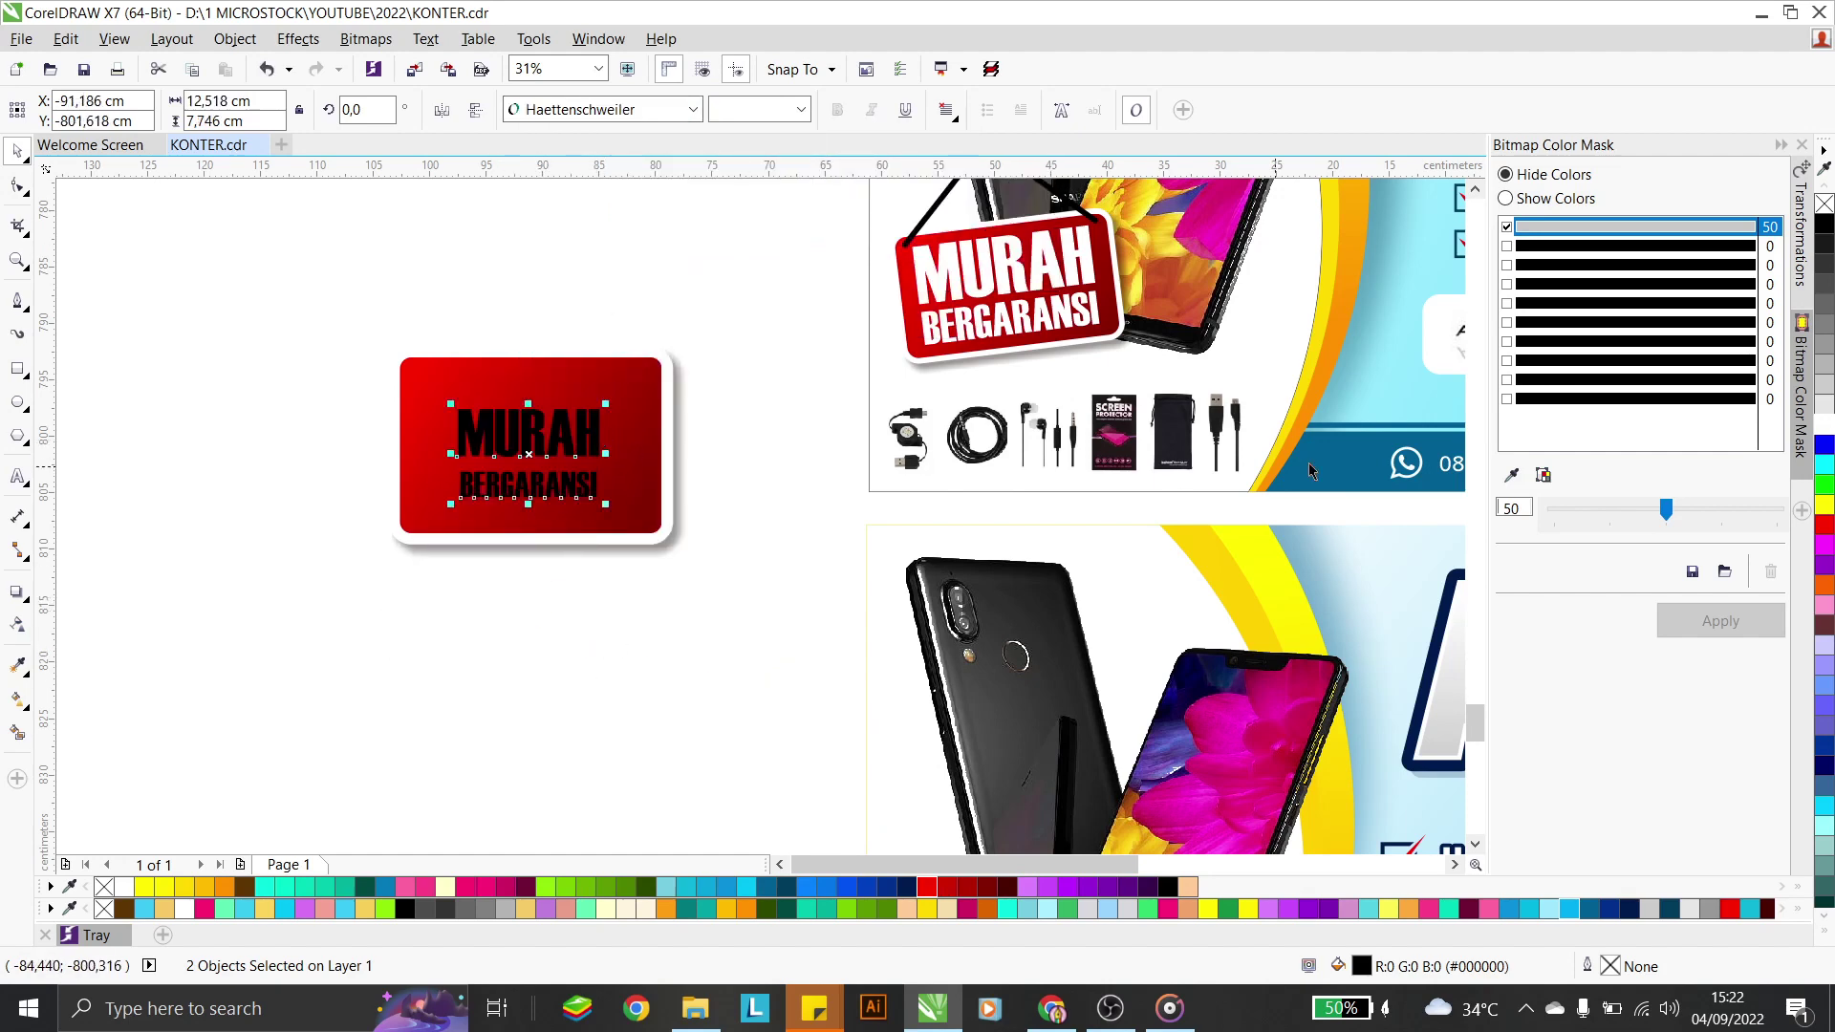
pyautogui.click(1824, 424)
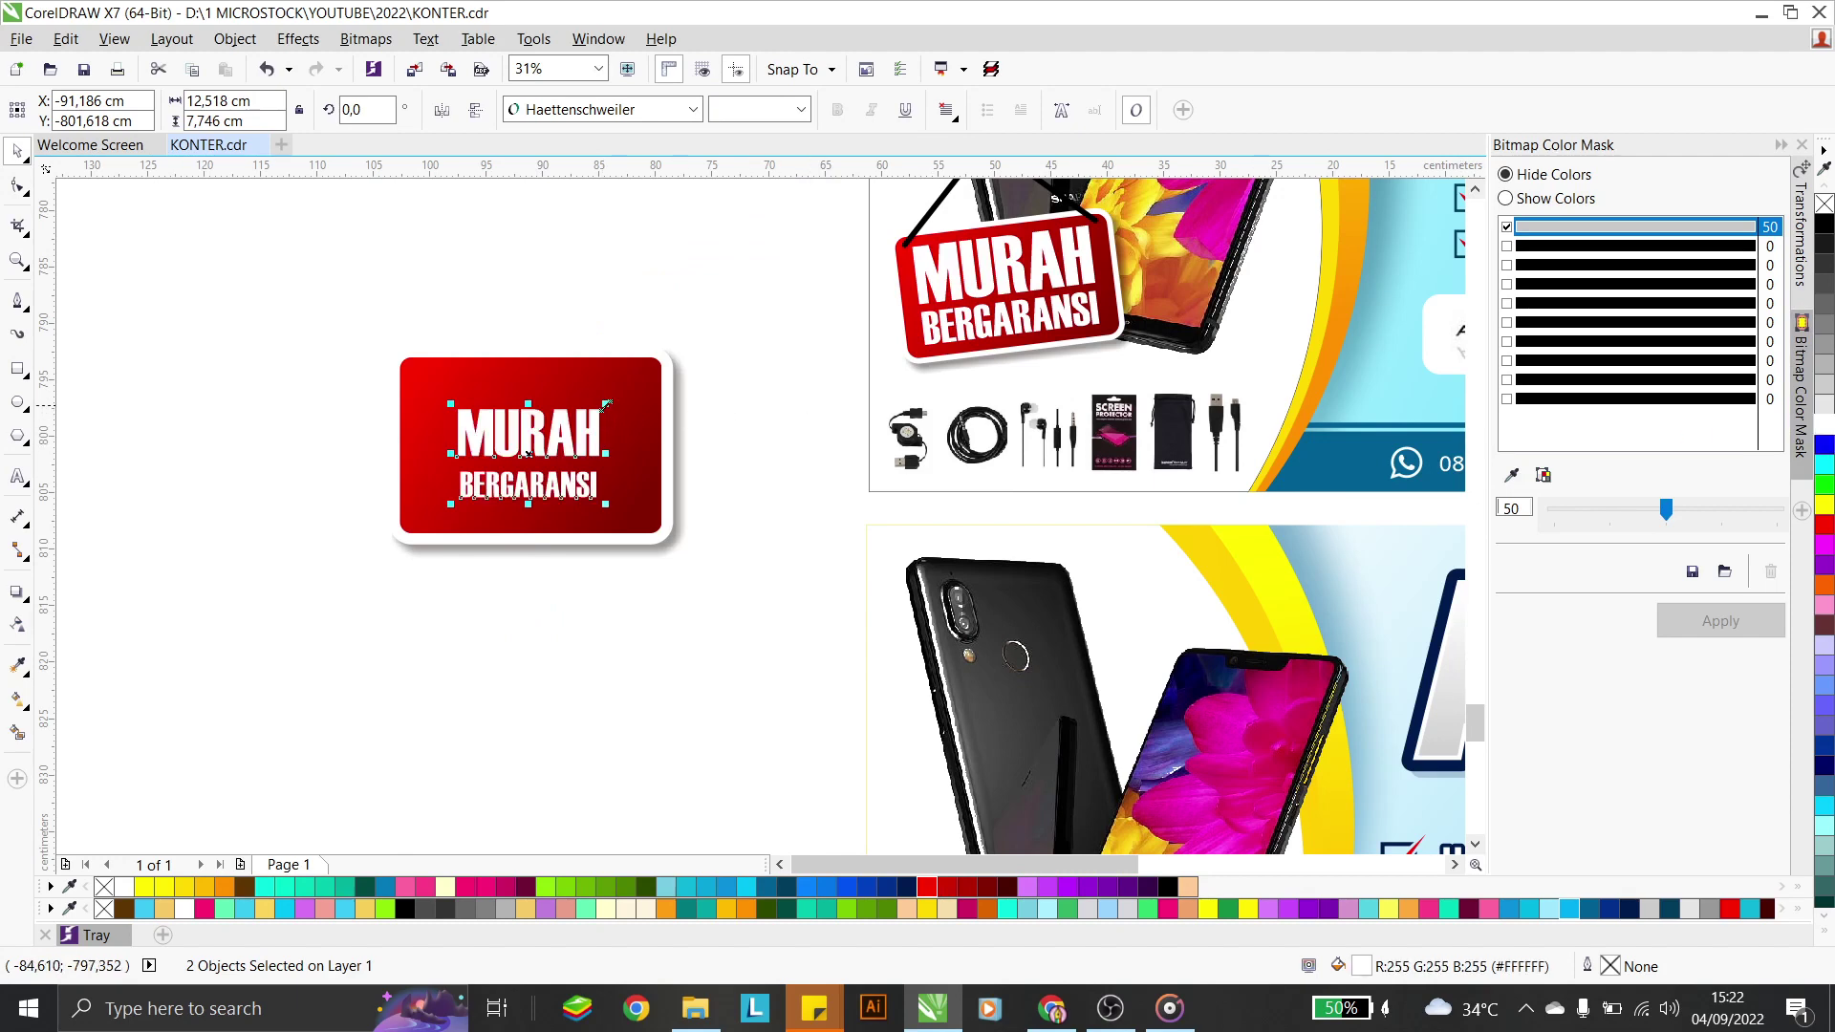
pyautogui.moveTo(606, 406); pyautogui.dragTo(675, 328)
pyautogui.scroll(2, 616, 418)
pyautogui.scroll(-2, 667, 382)
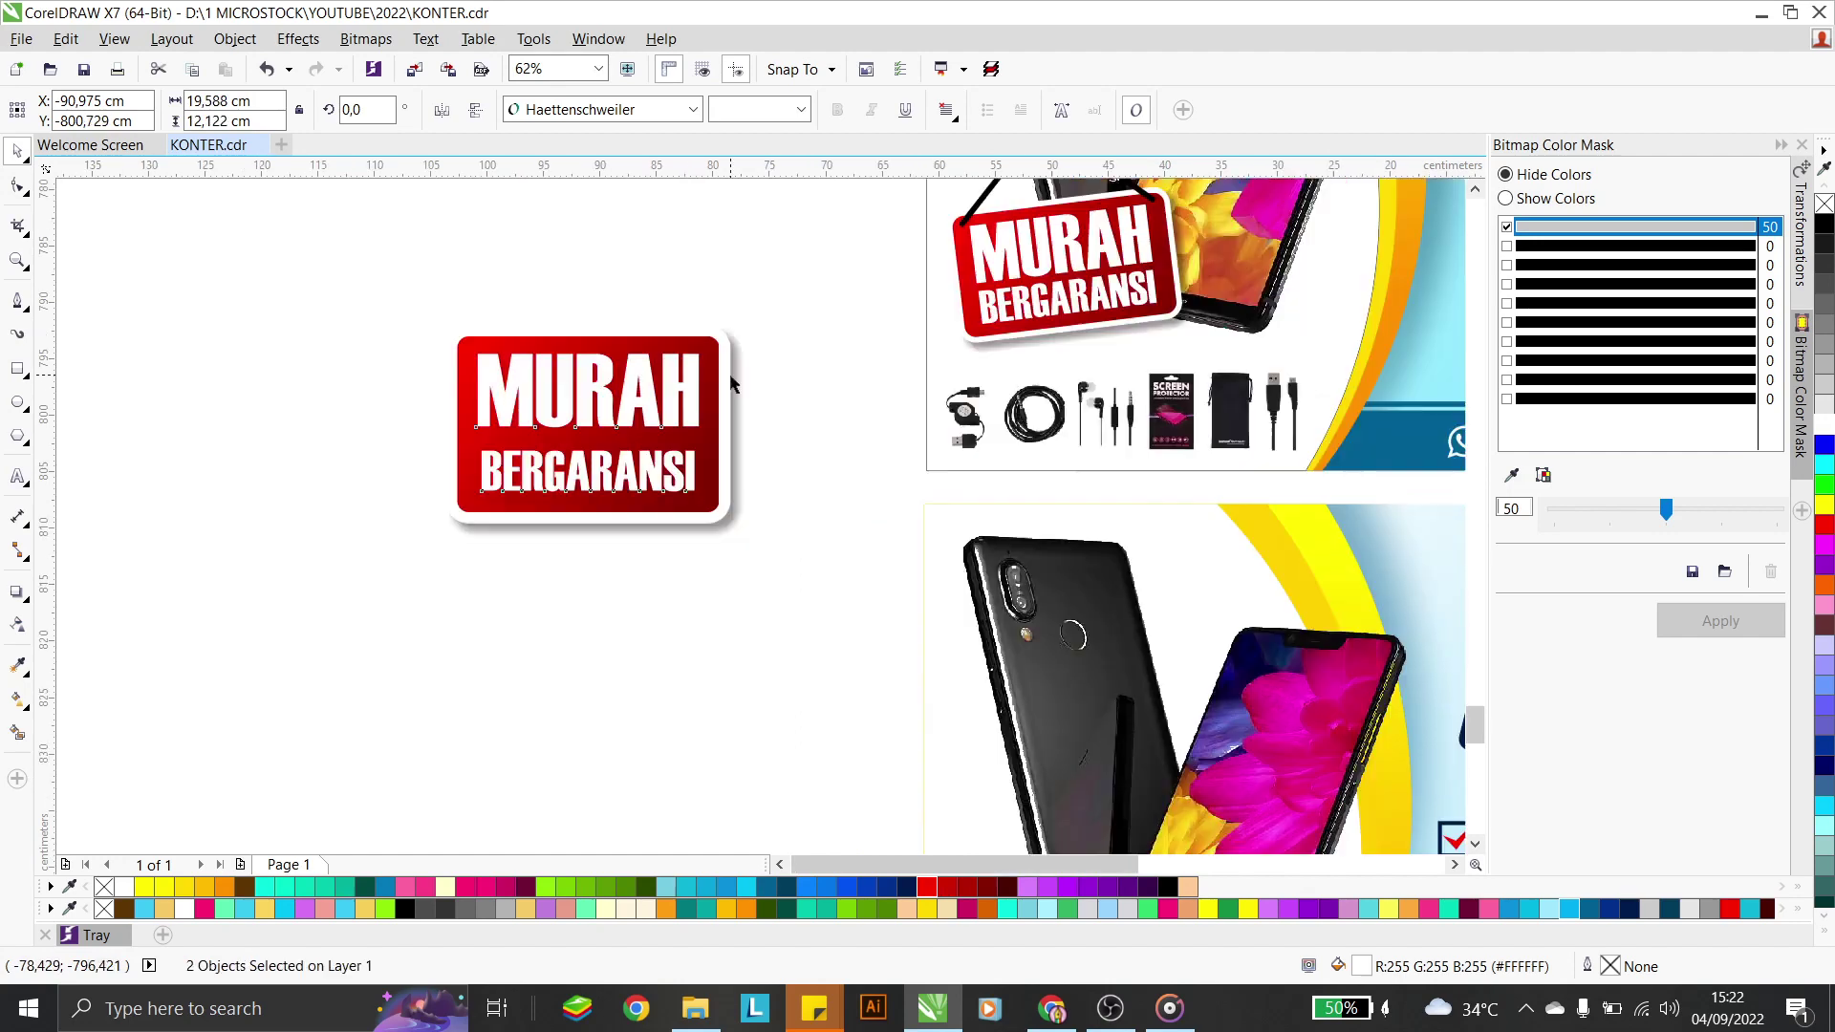
# Move MURAH down closer to BERGARANSI, and shift both lines slightly up together on the sign
pyautogui.click(628, 443)
pyautogui.click(637, 419)
pyautogui.scroll(2, 638, 415)
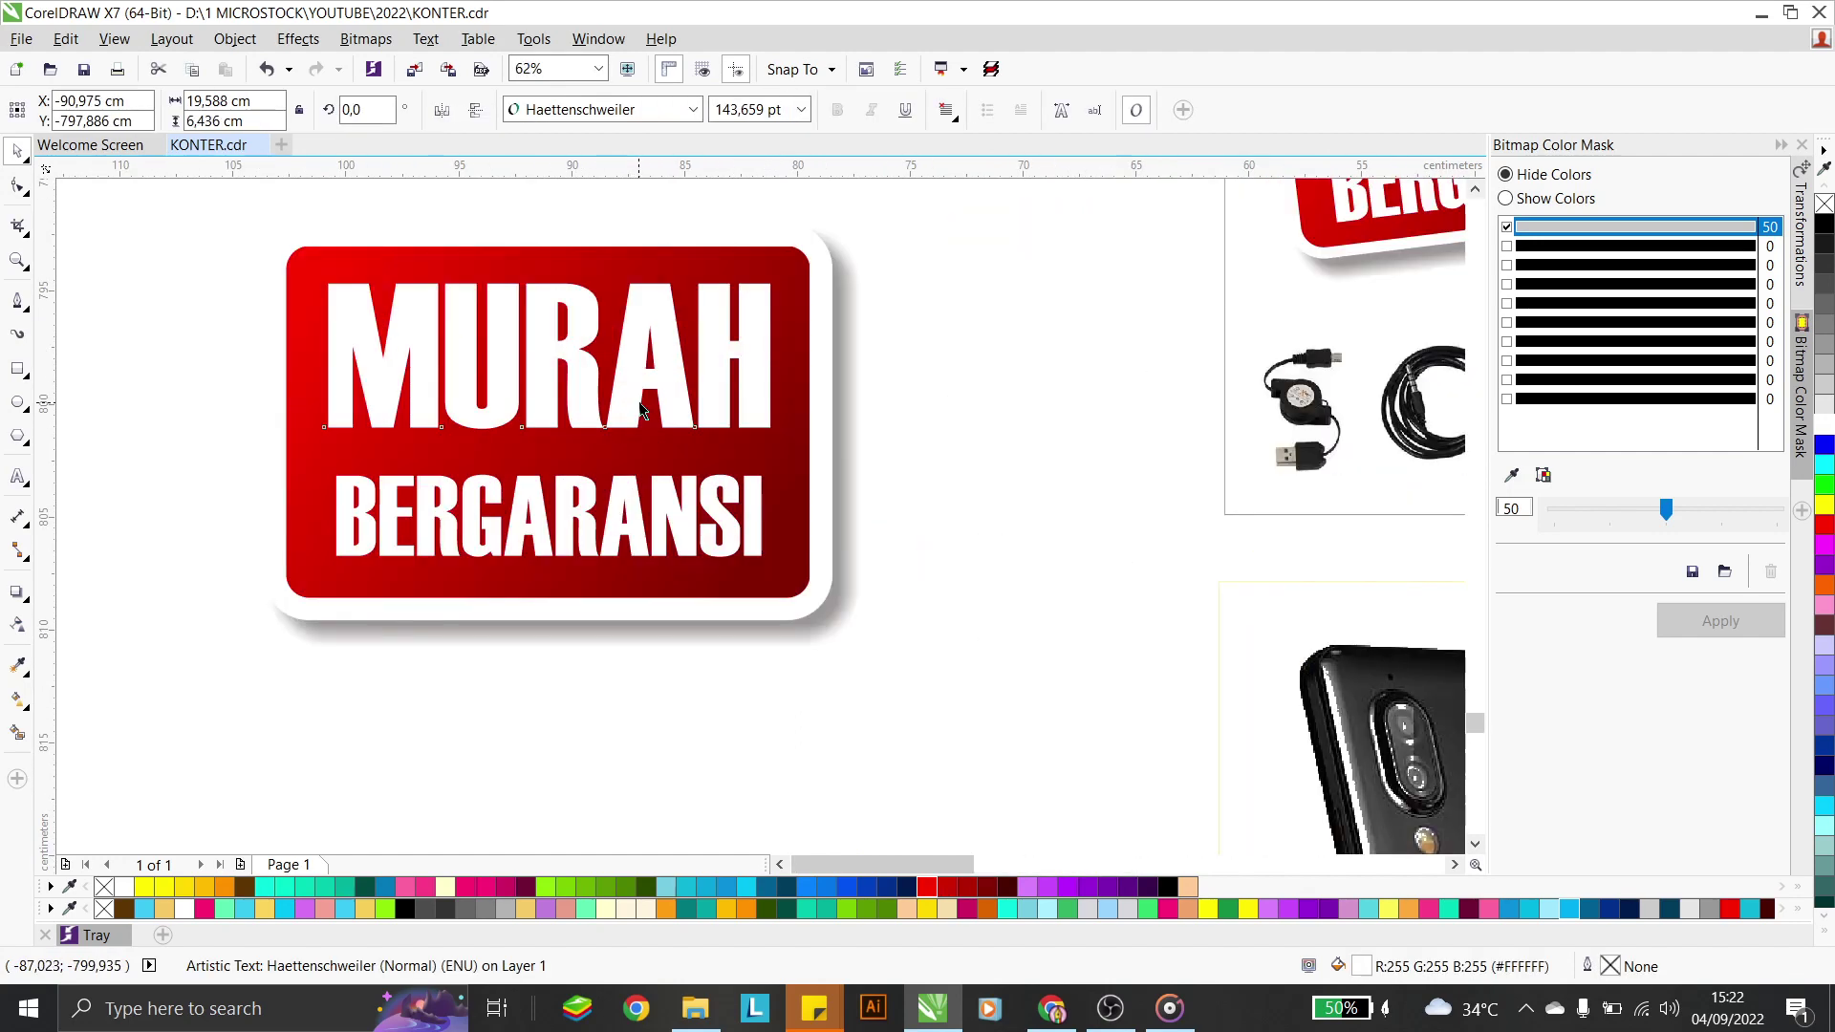
pyautogui.keyDown('shift'); pyautogui.click(666, 485); pyautogui.keyUp('shift')
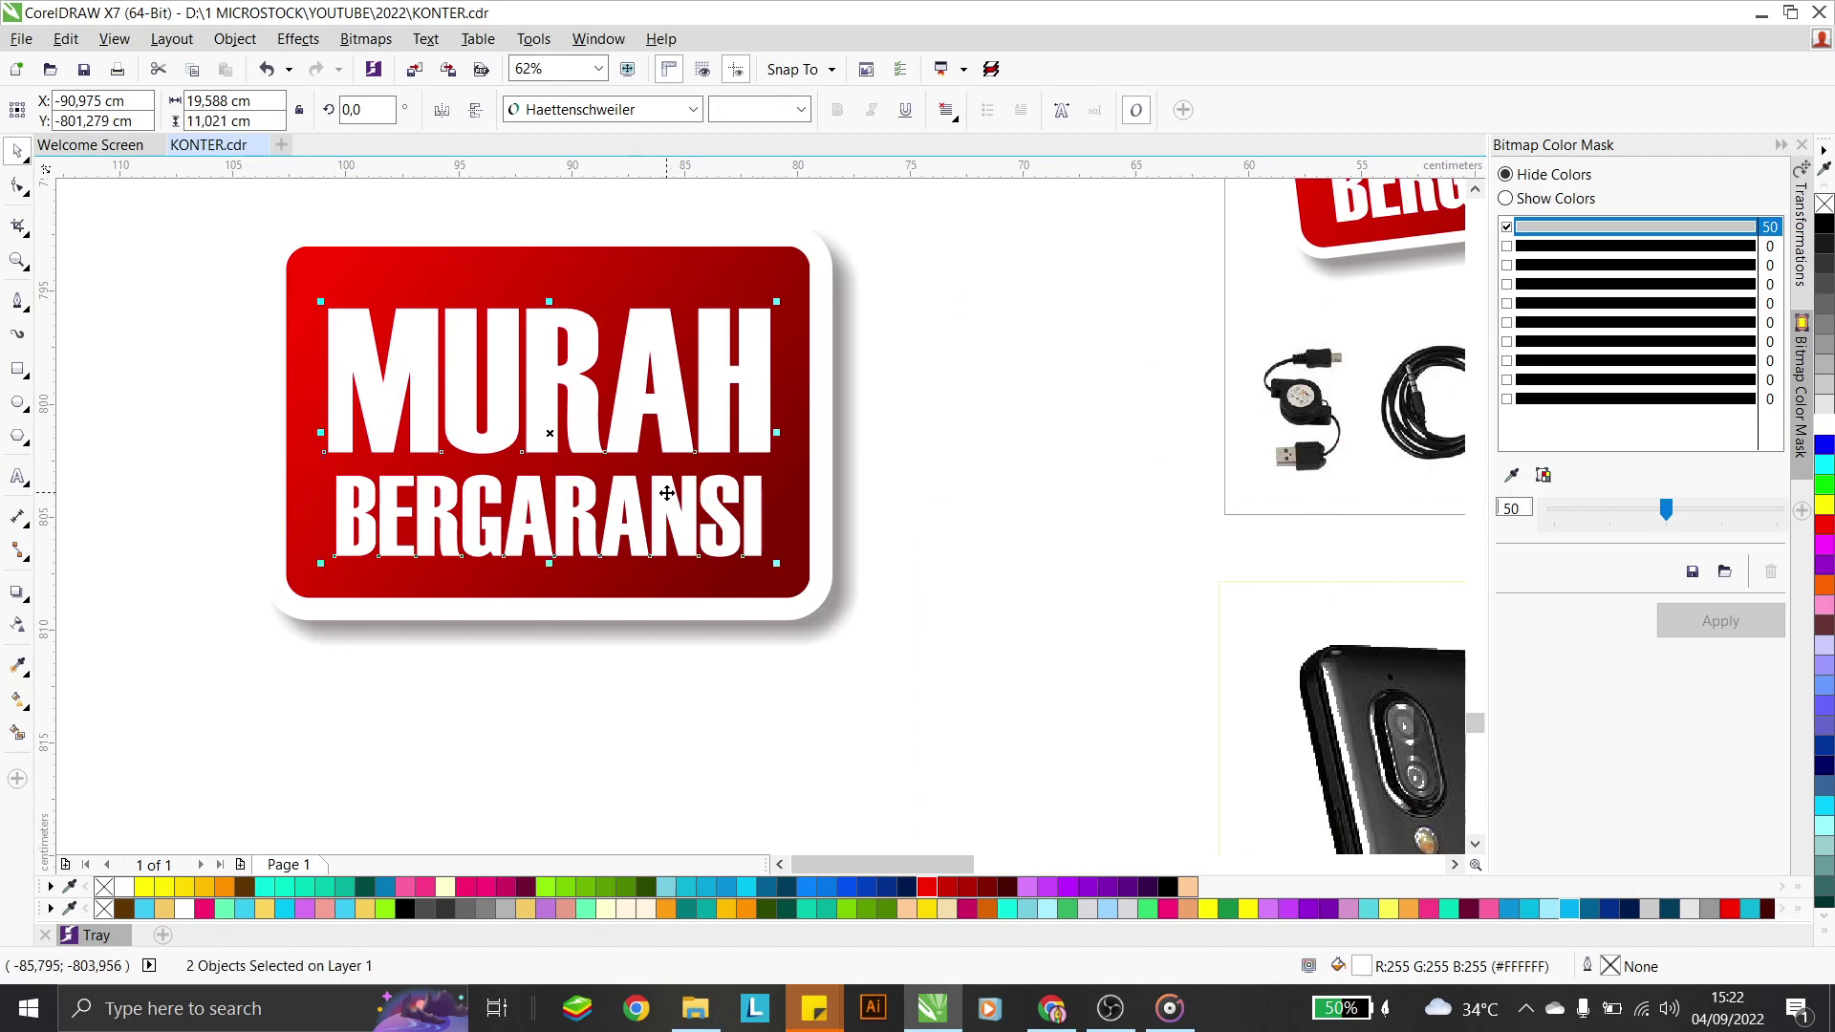
pyautogui.moveTo(666, 484); pyautogui.dragTo(666, 473)
# Reduce the red rectangle's height to about 13.97 cm around its centre to fit the text
pyautogui.click(578, 249)
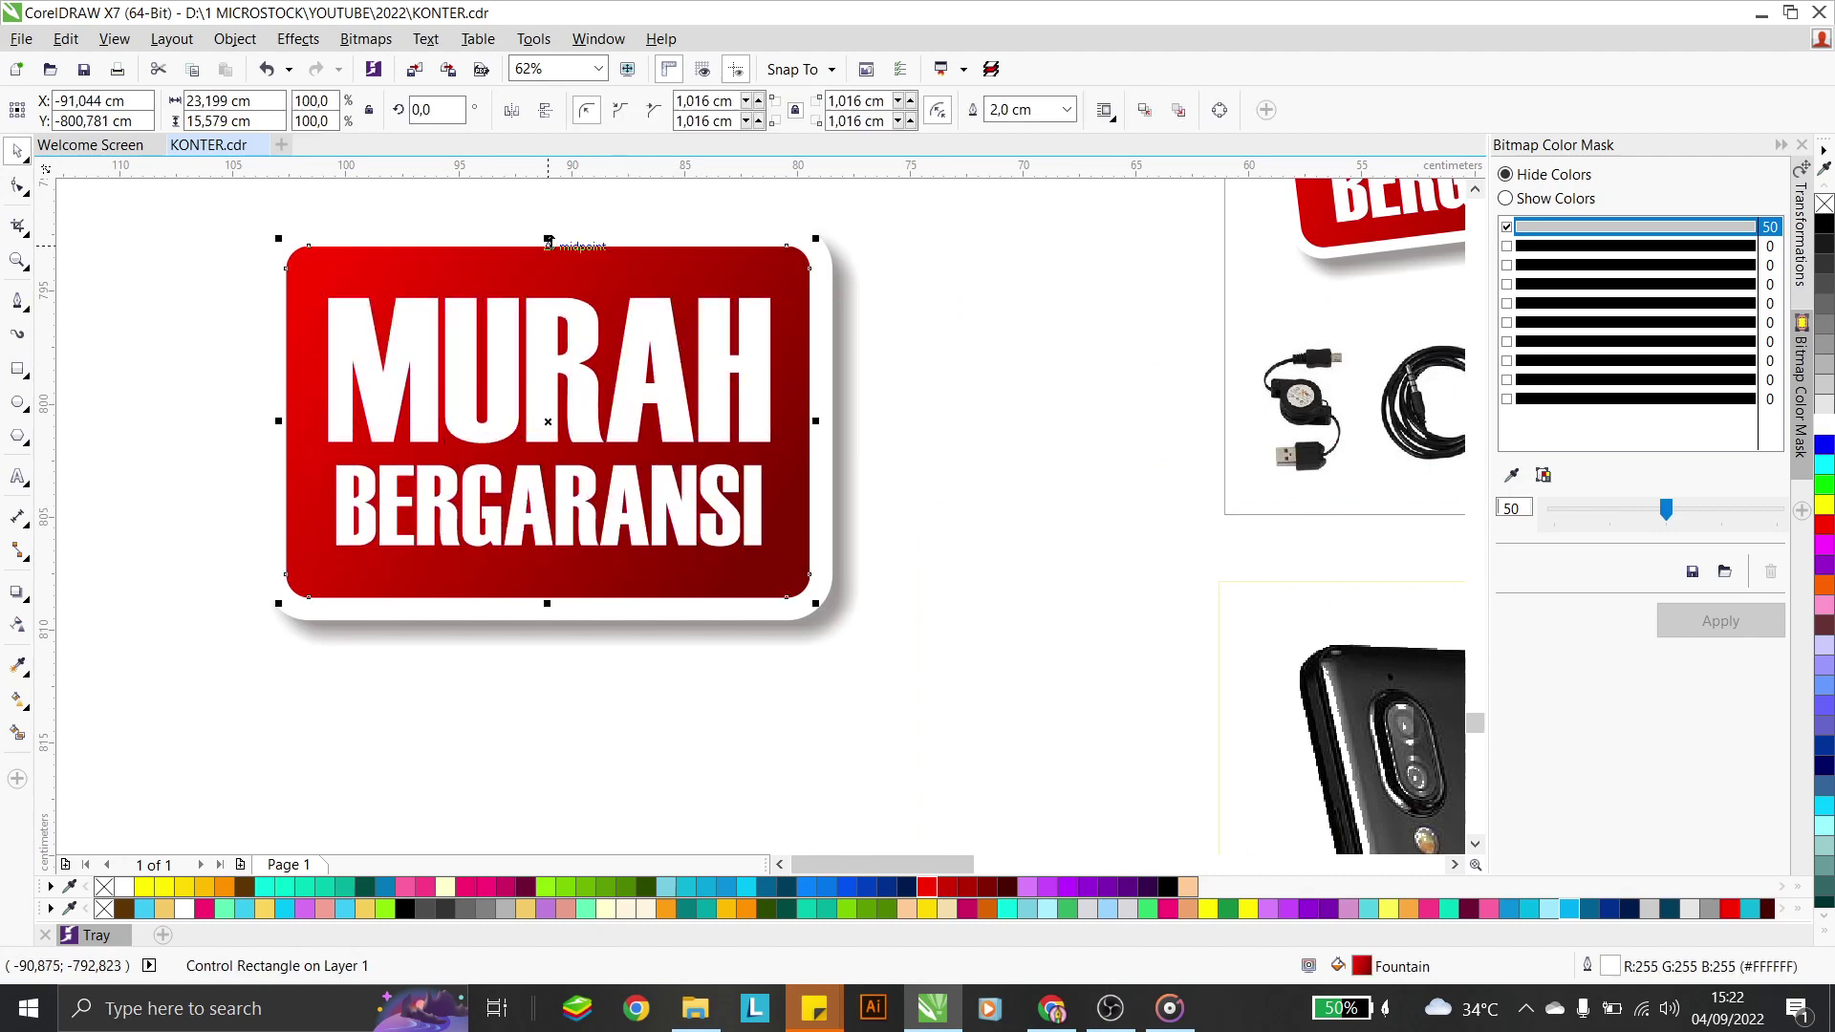
pyautogui.moveTo(548, 242); pyautogui.dragTo(549, 261)
pyautogui.scroll(-2, 680, 319)
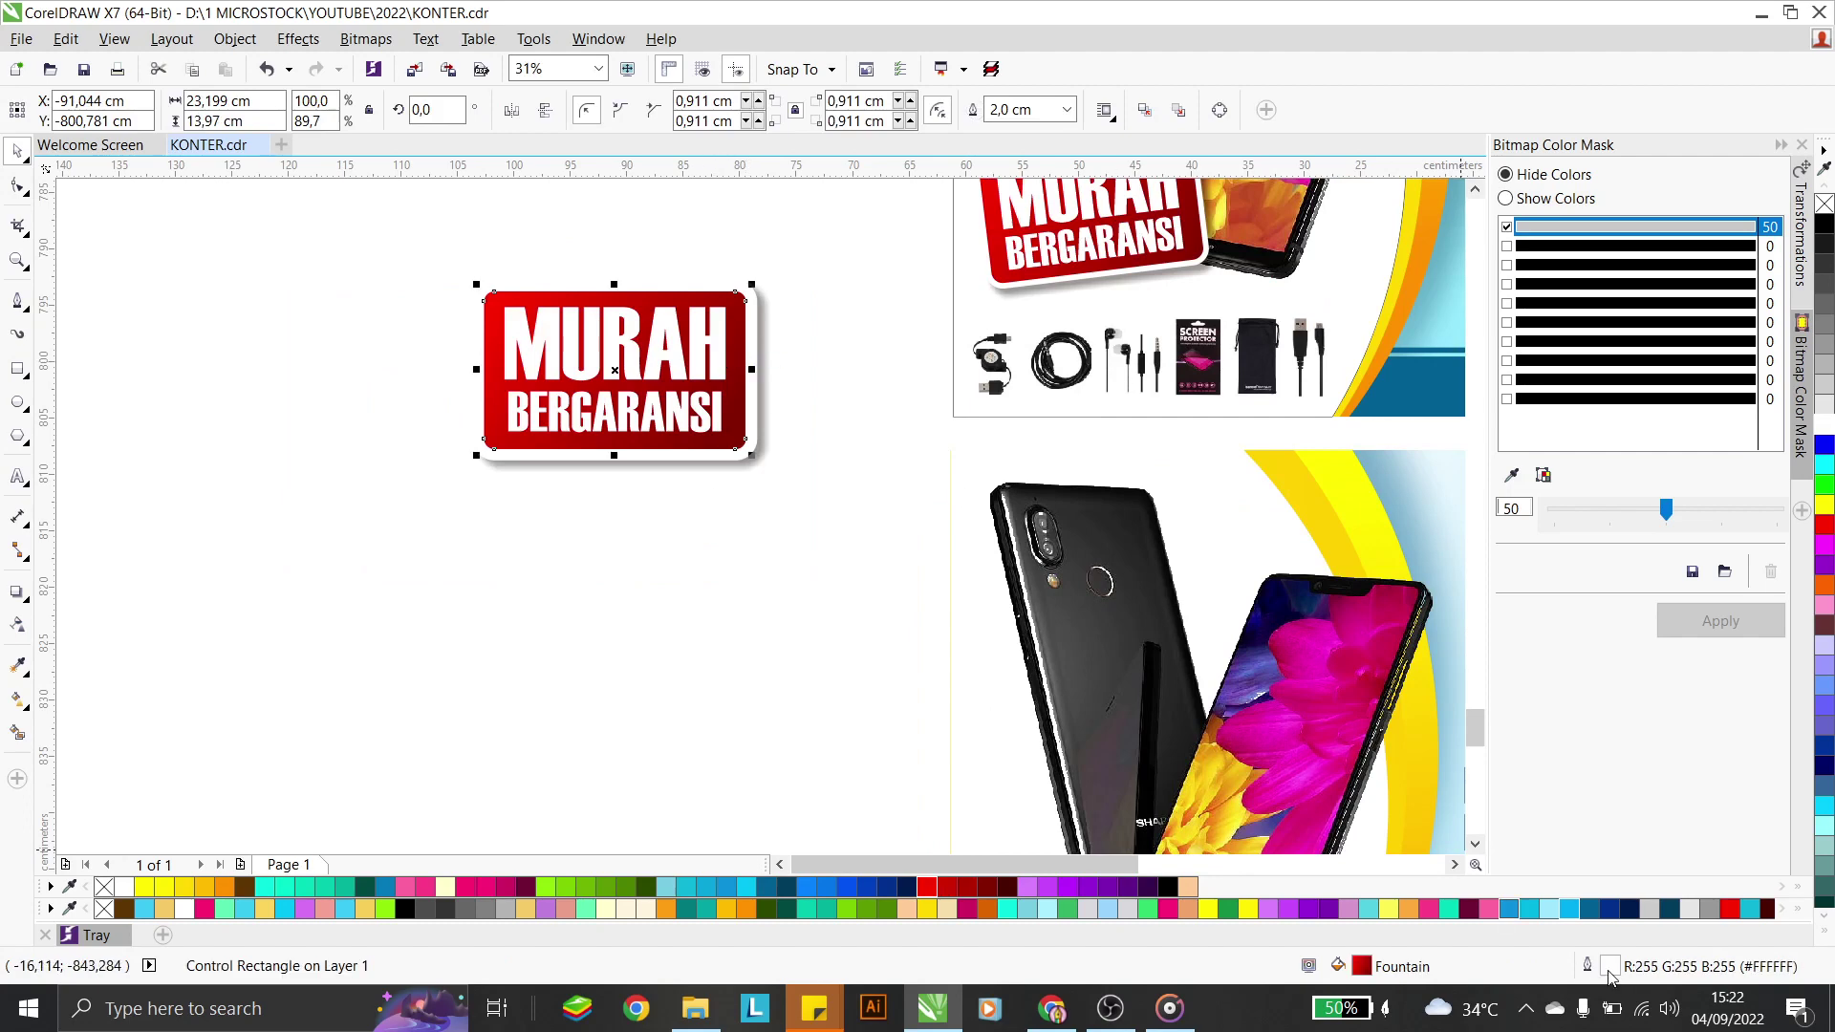
# Make the sign's white outline thinner in the Outline Pen settings
pyautogui.press('F12')
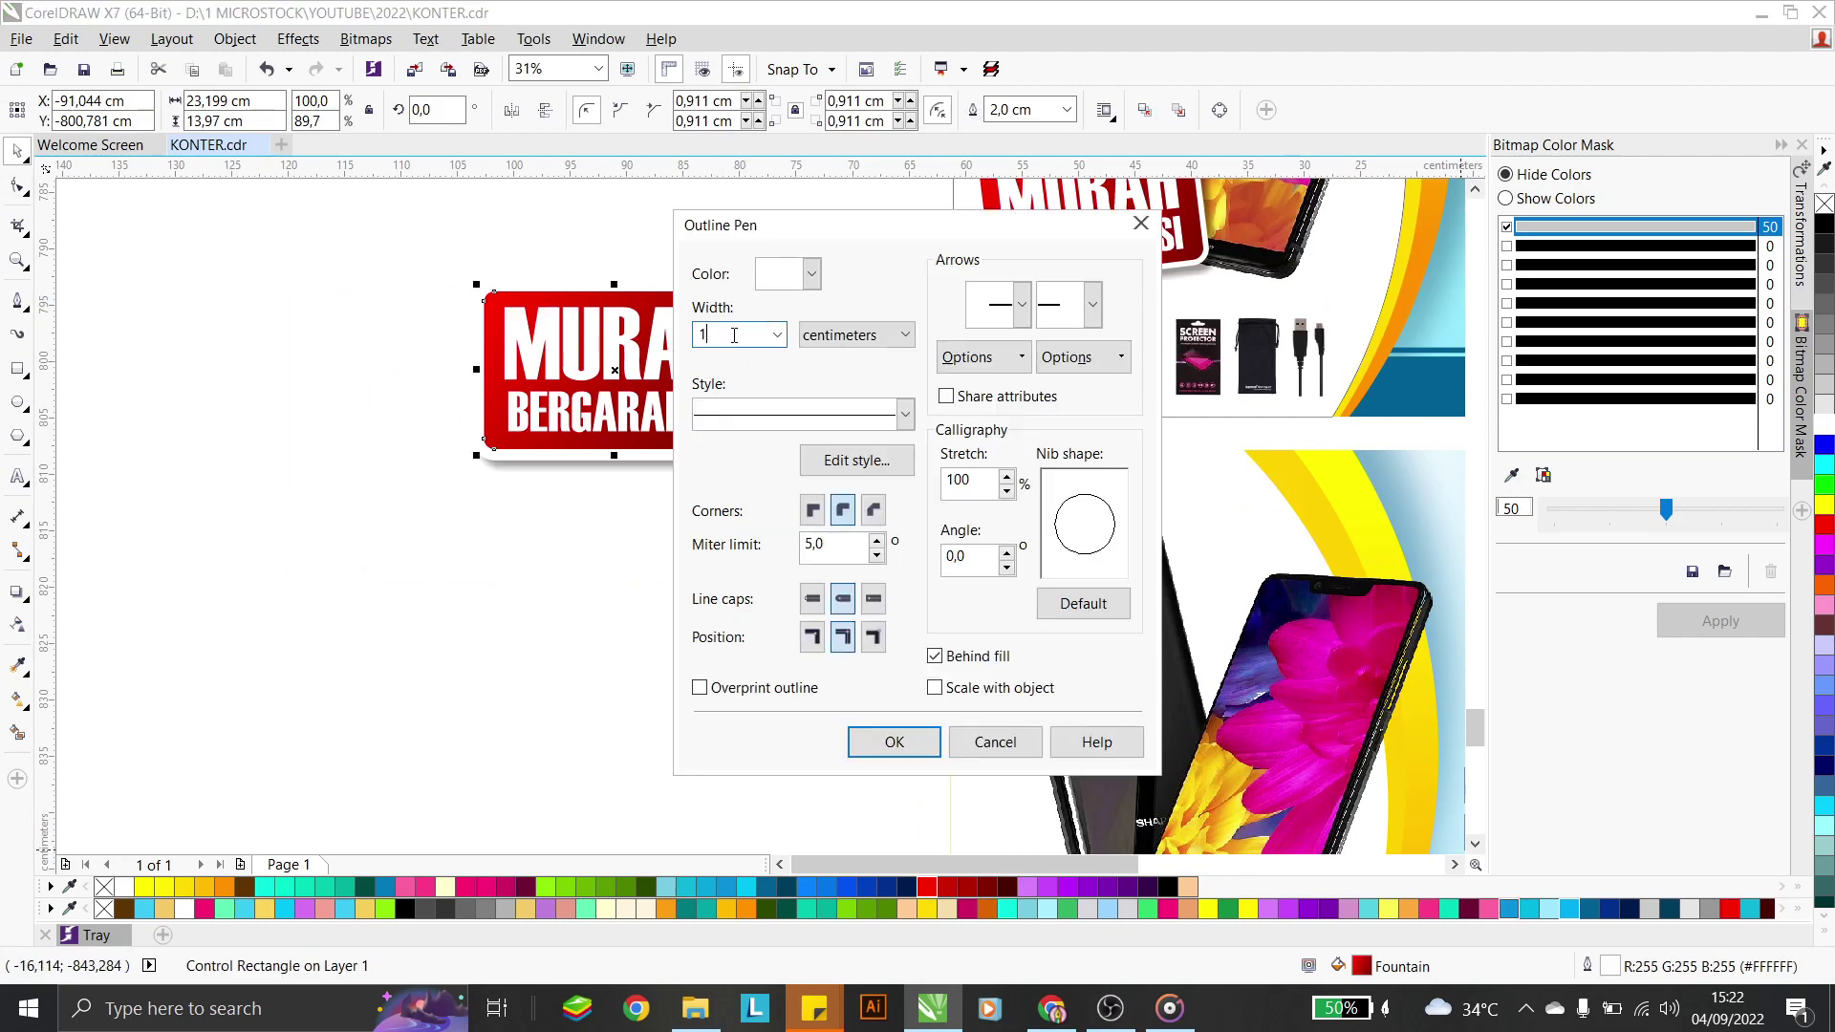
pyautogui.click(901, 737)
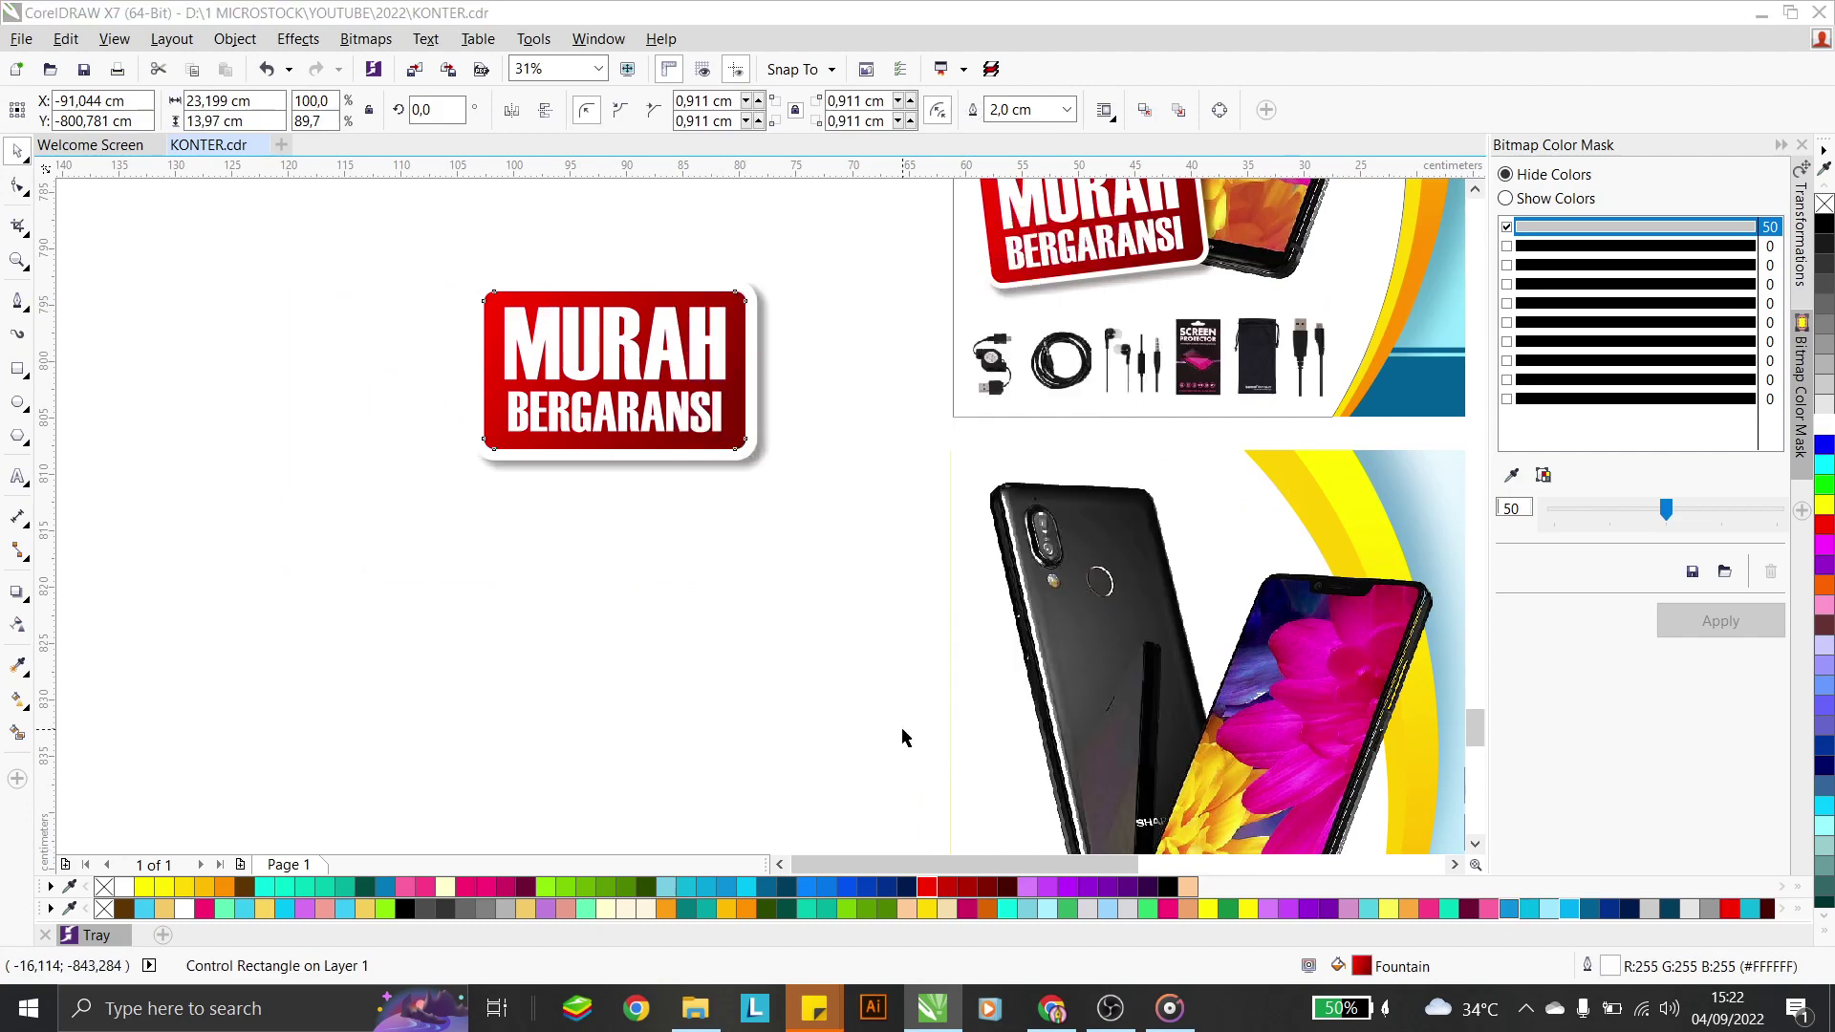
pyautogui.click(765, 583)
pyautogui.scroll(1, 852, 545)
pyautogui.scroll(1, 256, 172)
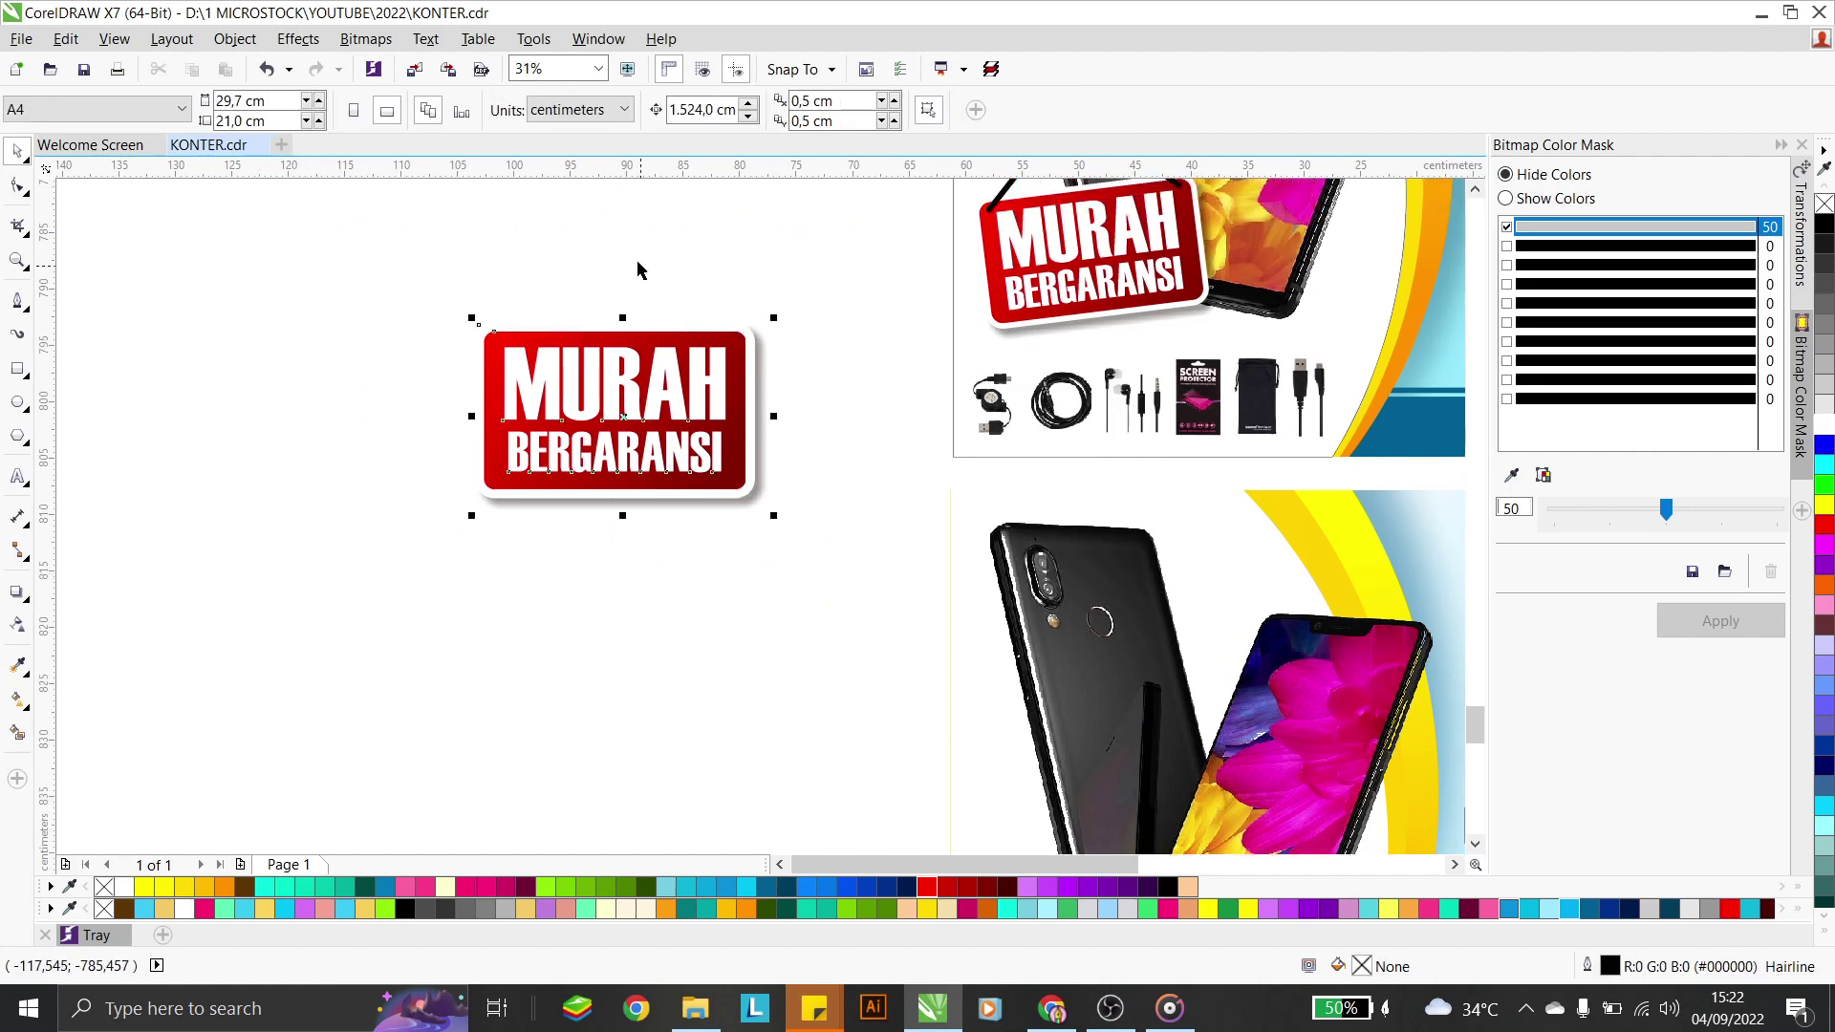
# Draw a circle about 1.2 cm across above the sign and fill it pink (#FC3F88)
pyautogui.click(20, 401)
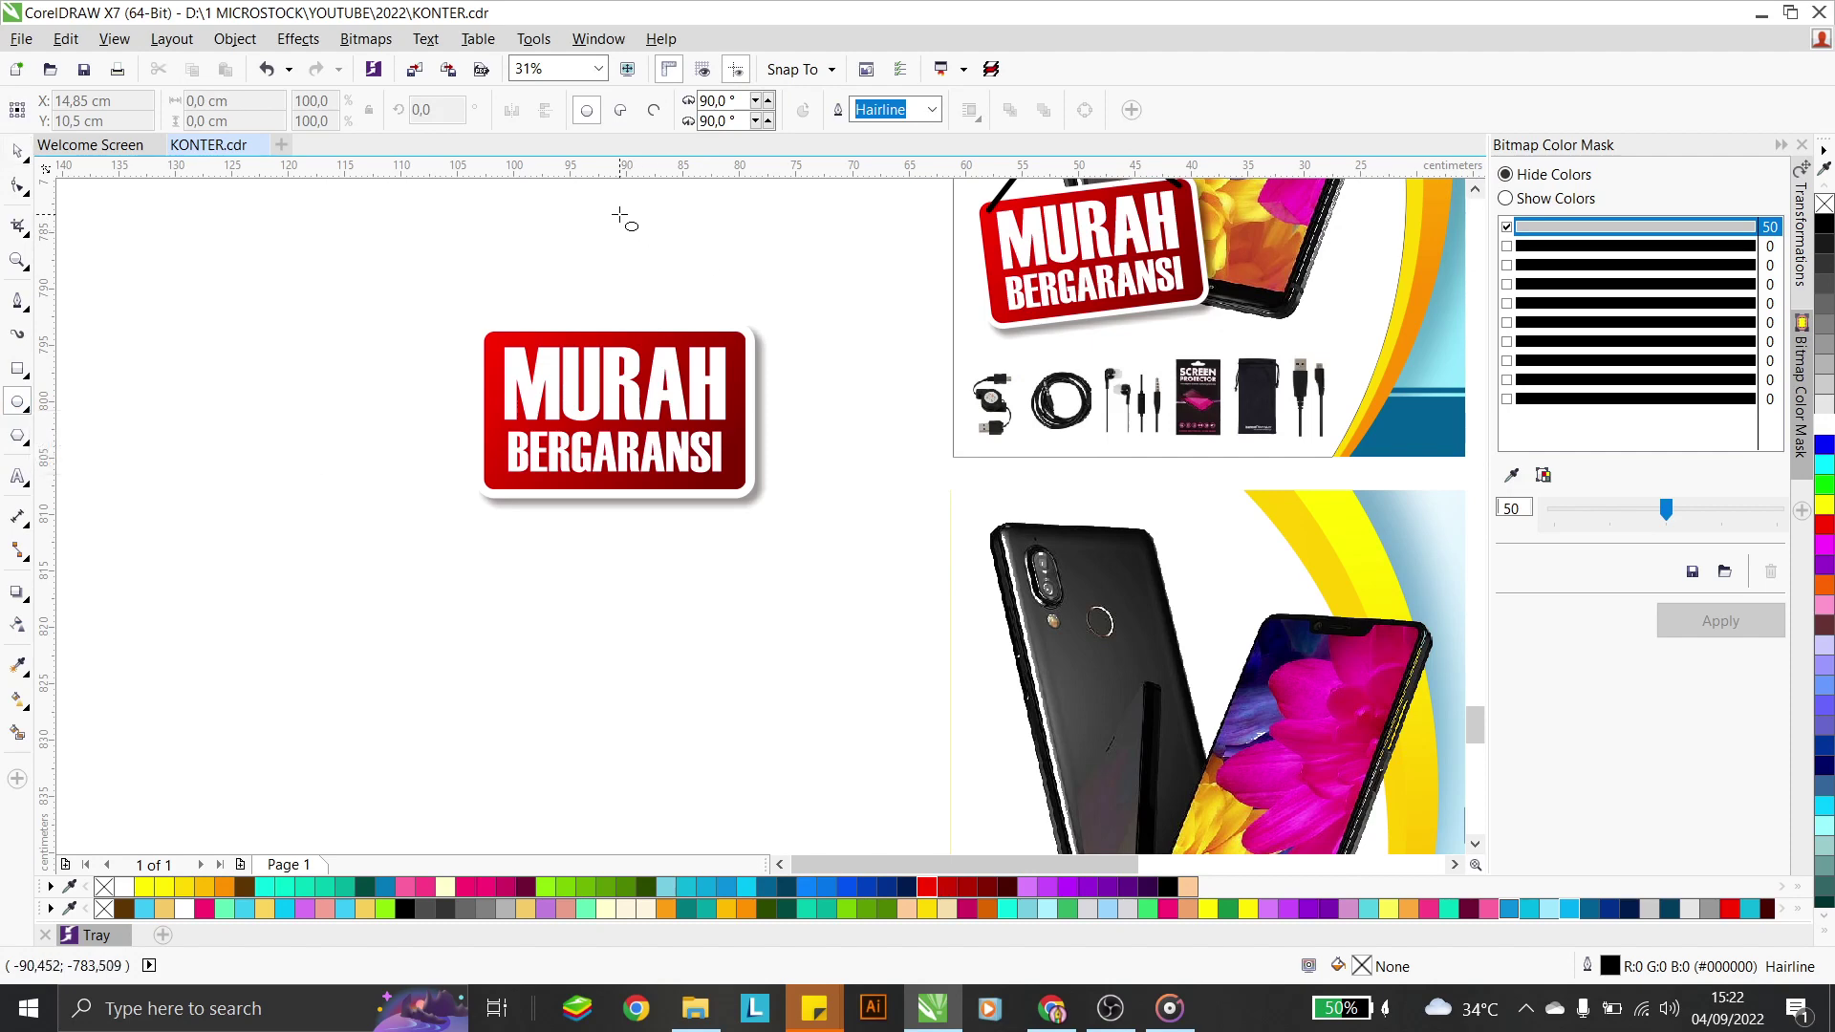
pyautogui.moveTo(598, 208); pyautogui.dragTo(610, 218)
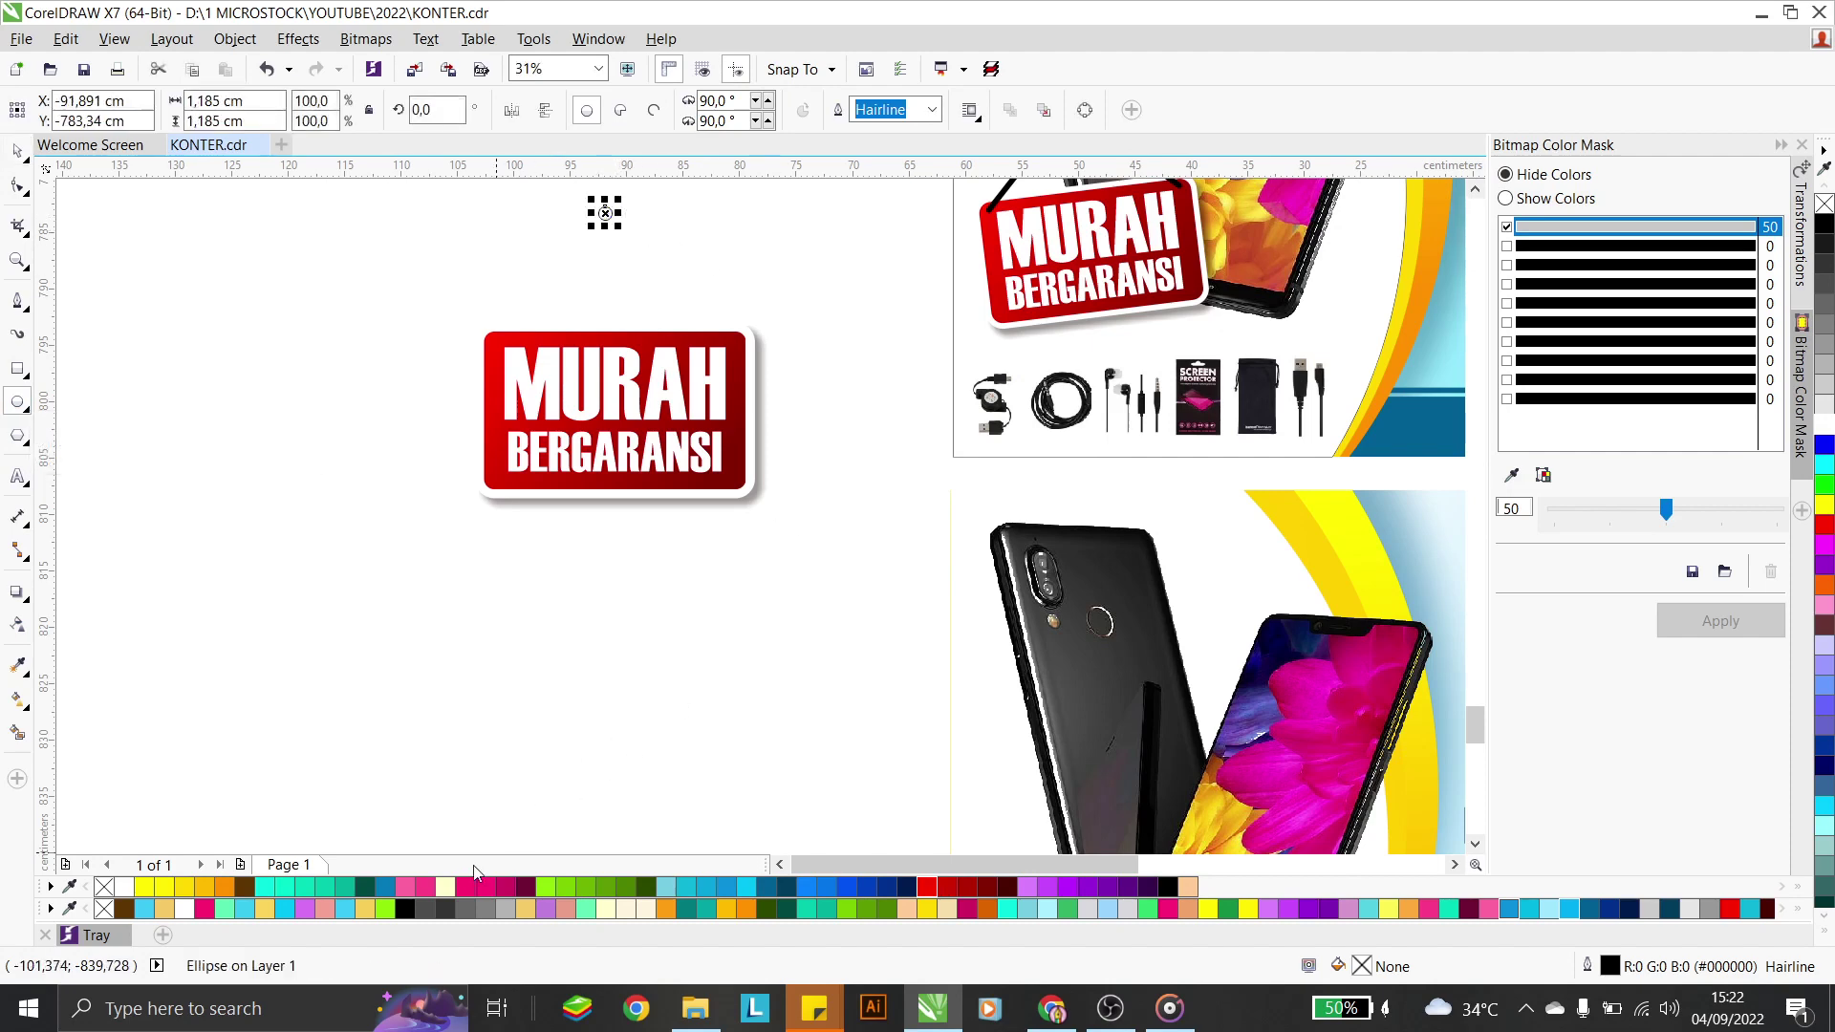
pyautogui.press('space')
pyautogui.click(404, 887)
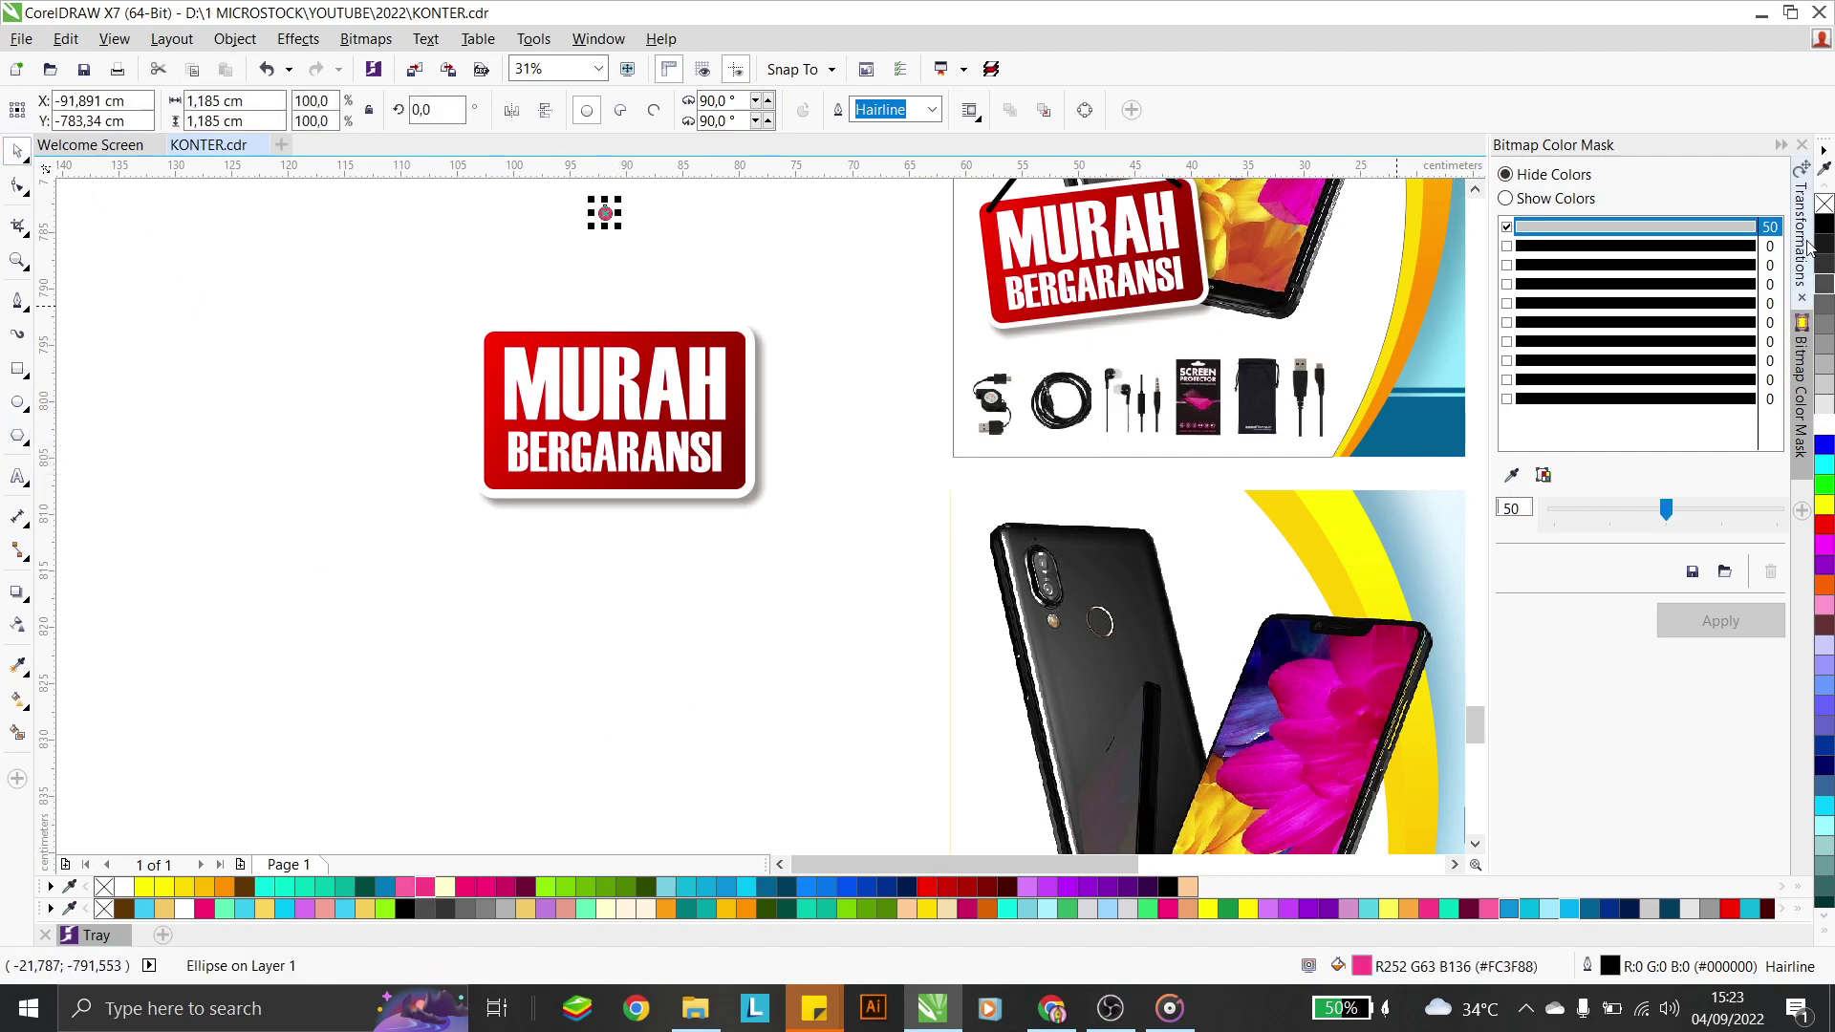
# Remove the pink circle's outline and centre the circle horizontally above the sign
pyautogui.rightClick(104, 887)
pyautogui.keyDown('shift'); pyautogui.click(747, 342); pyautogui.keyUp('shift')
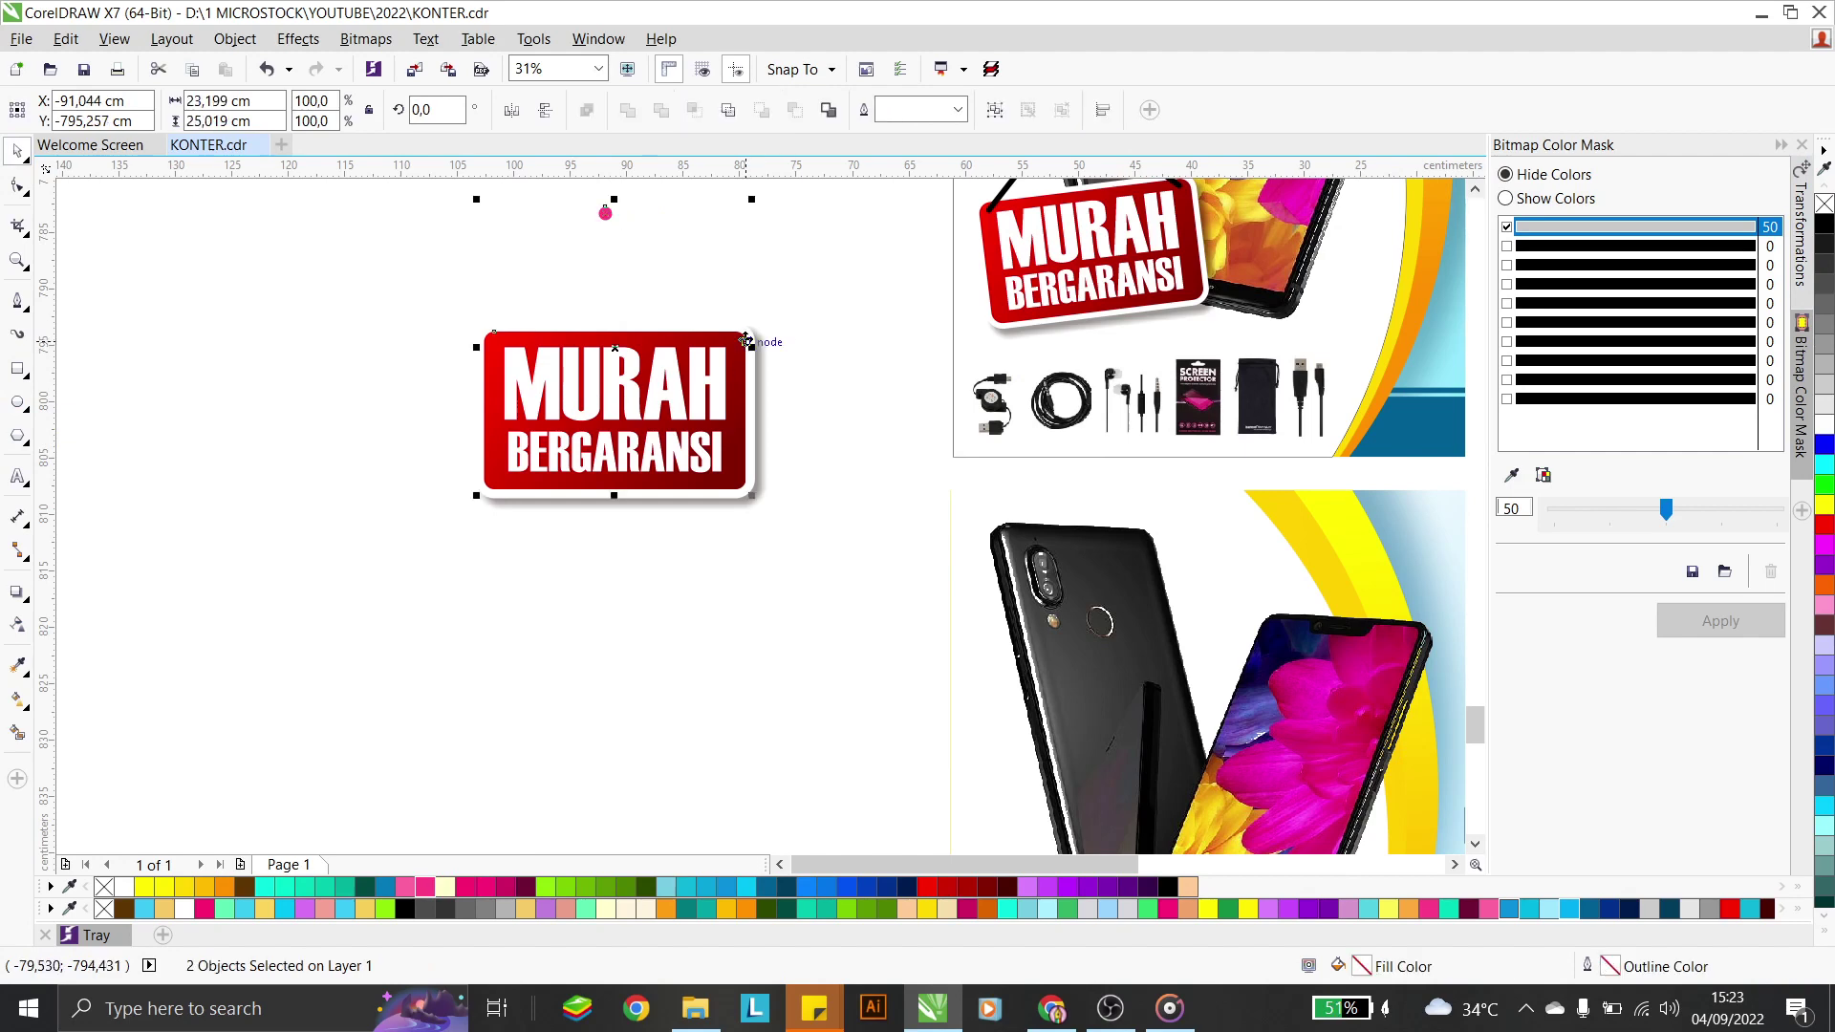
pyautogui.click(616, 213)
# Draw an open string line with the Pen tool from the sign's upper-left corner through the circle's centre to its upper-right corner
pyautogui.scroll(1, 617, 213)
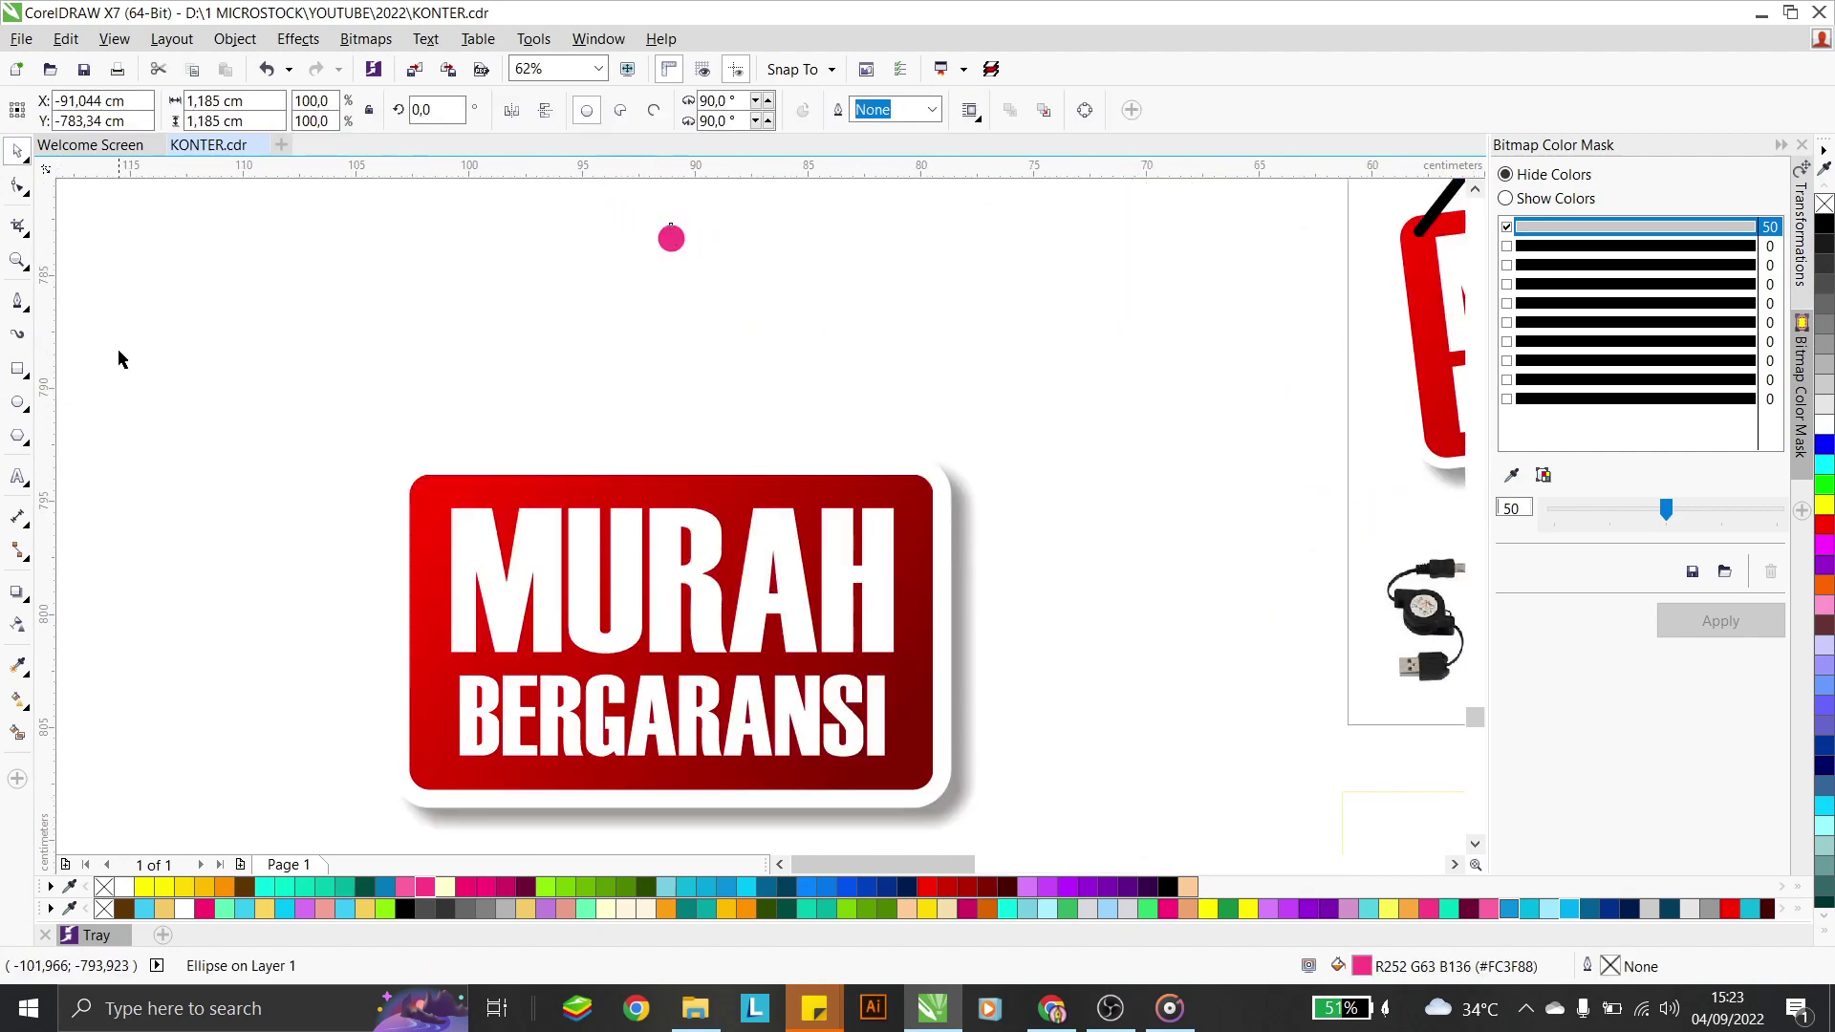
pyautogui.click(16, 302)
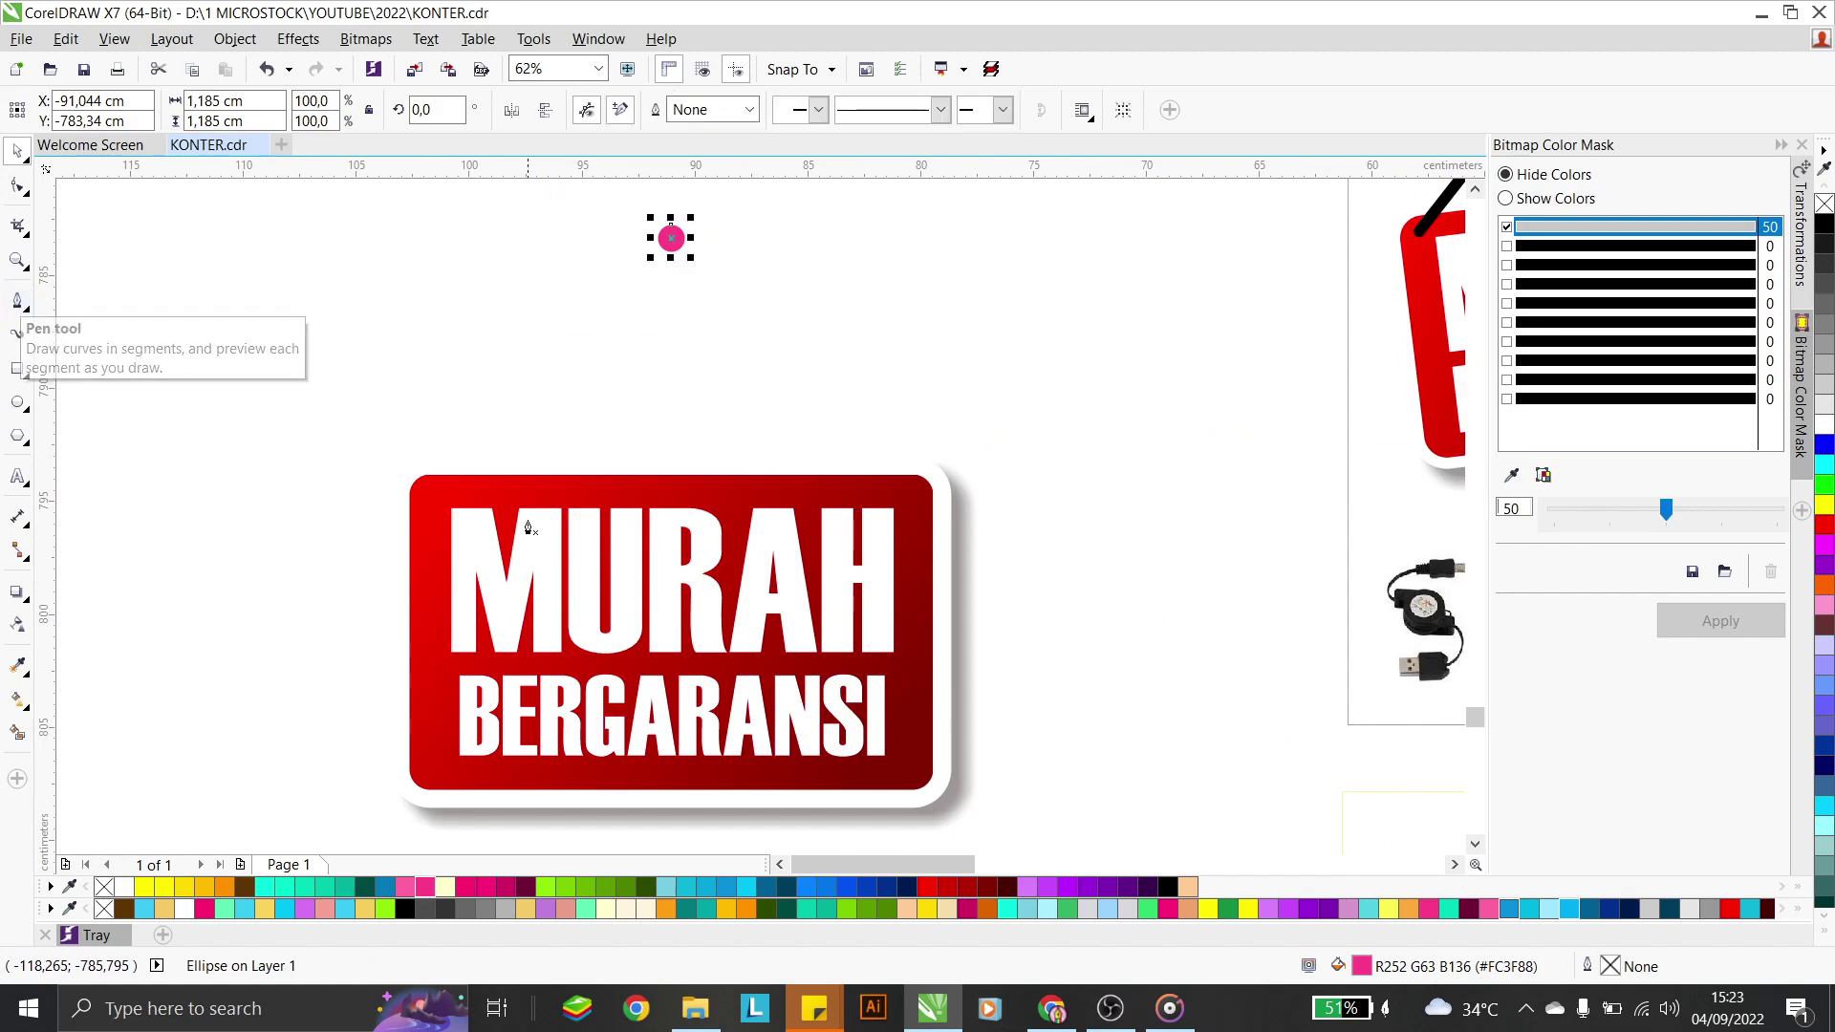
pyautogui.click(430, 491)
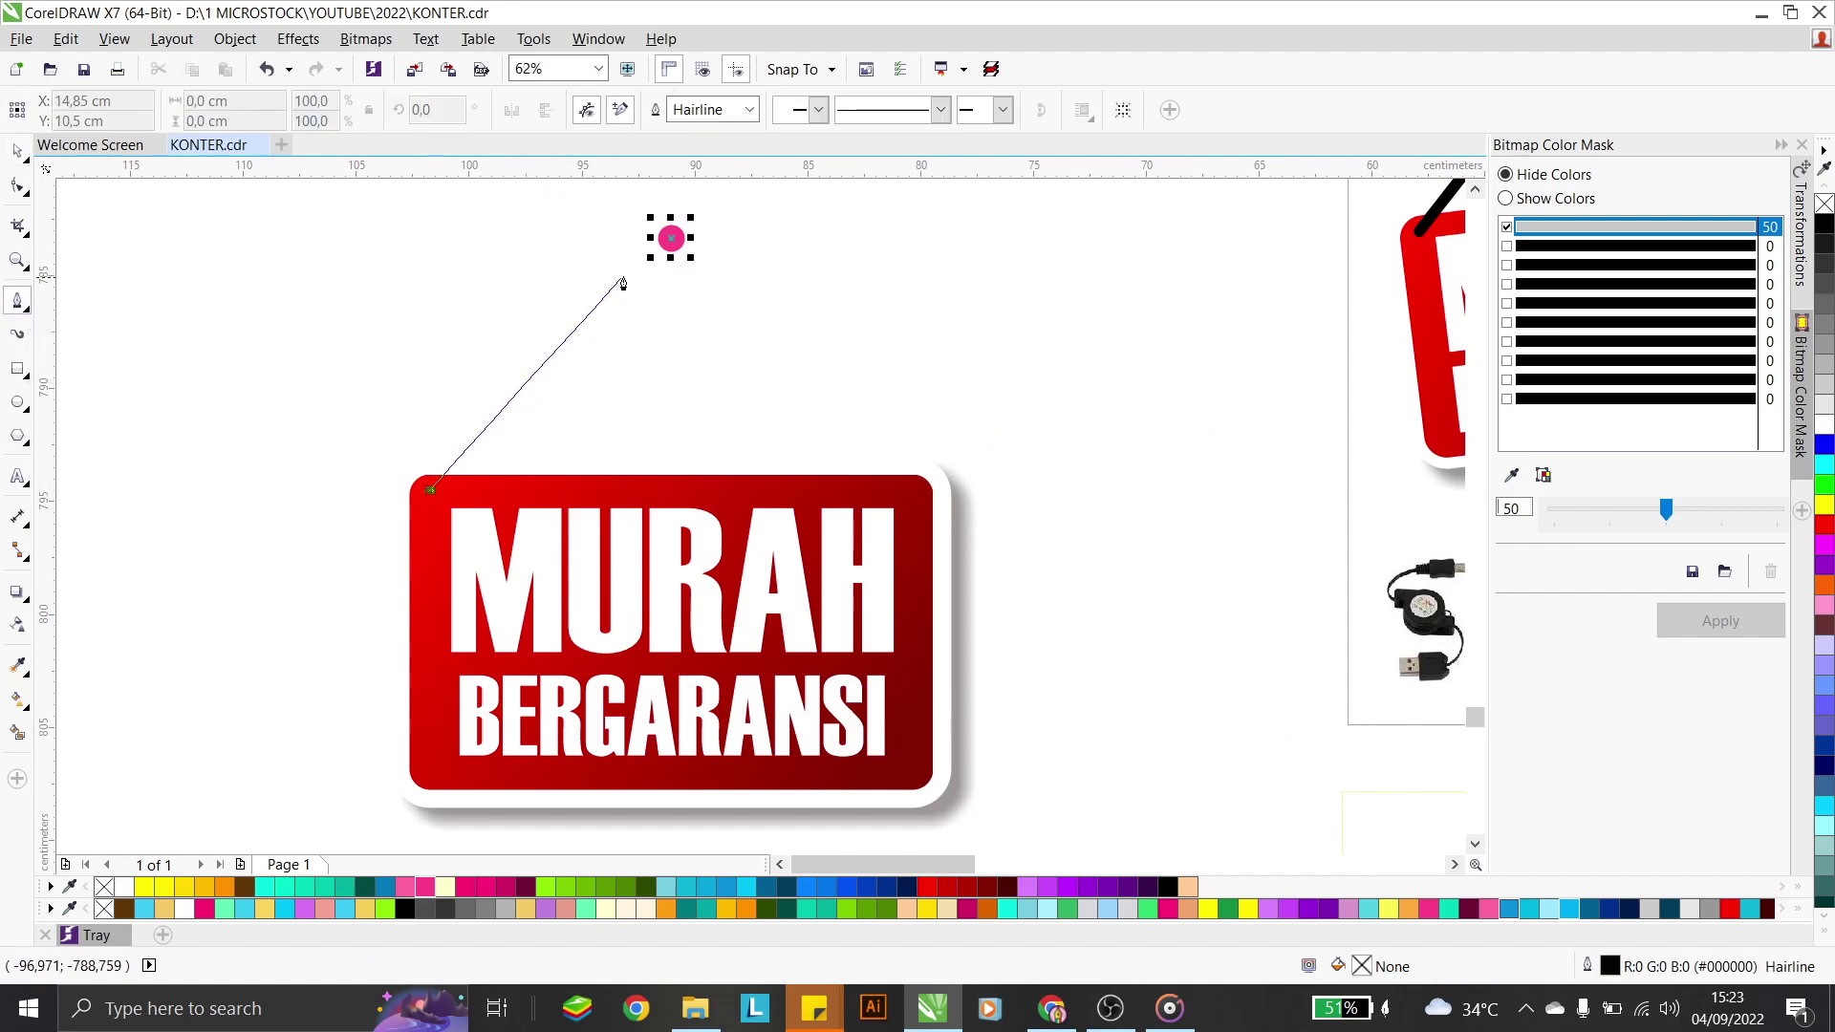
pyautogui.click(671, 241)
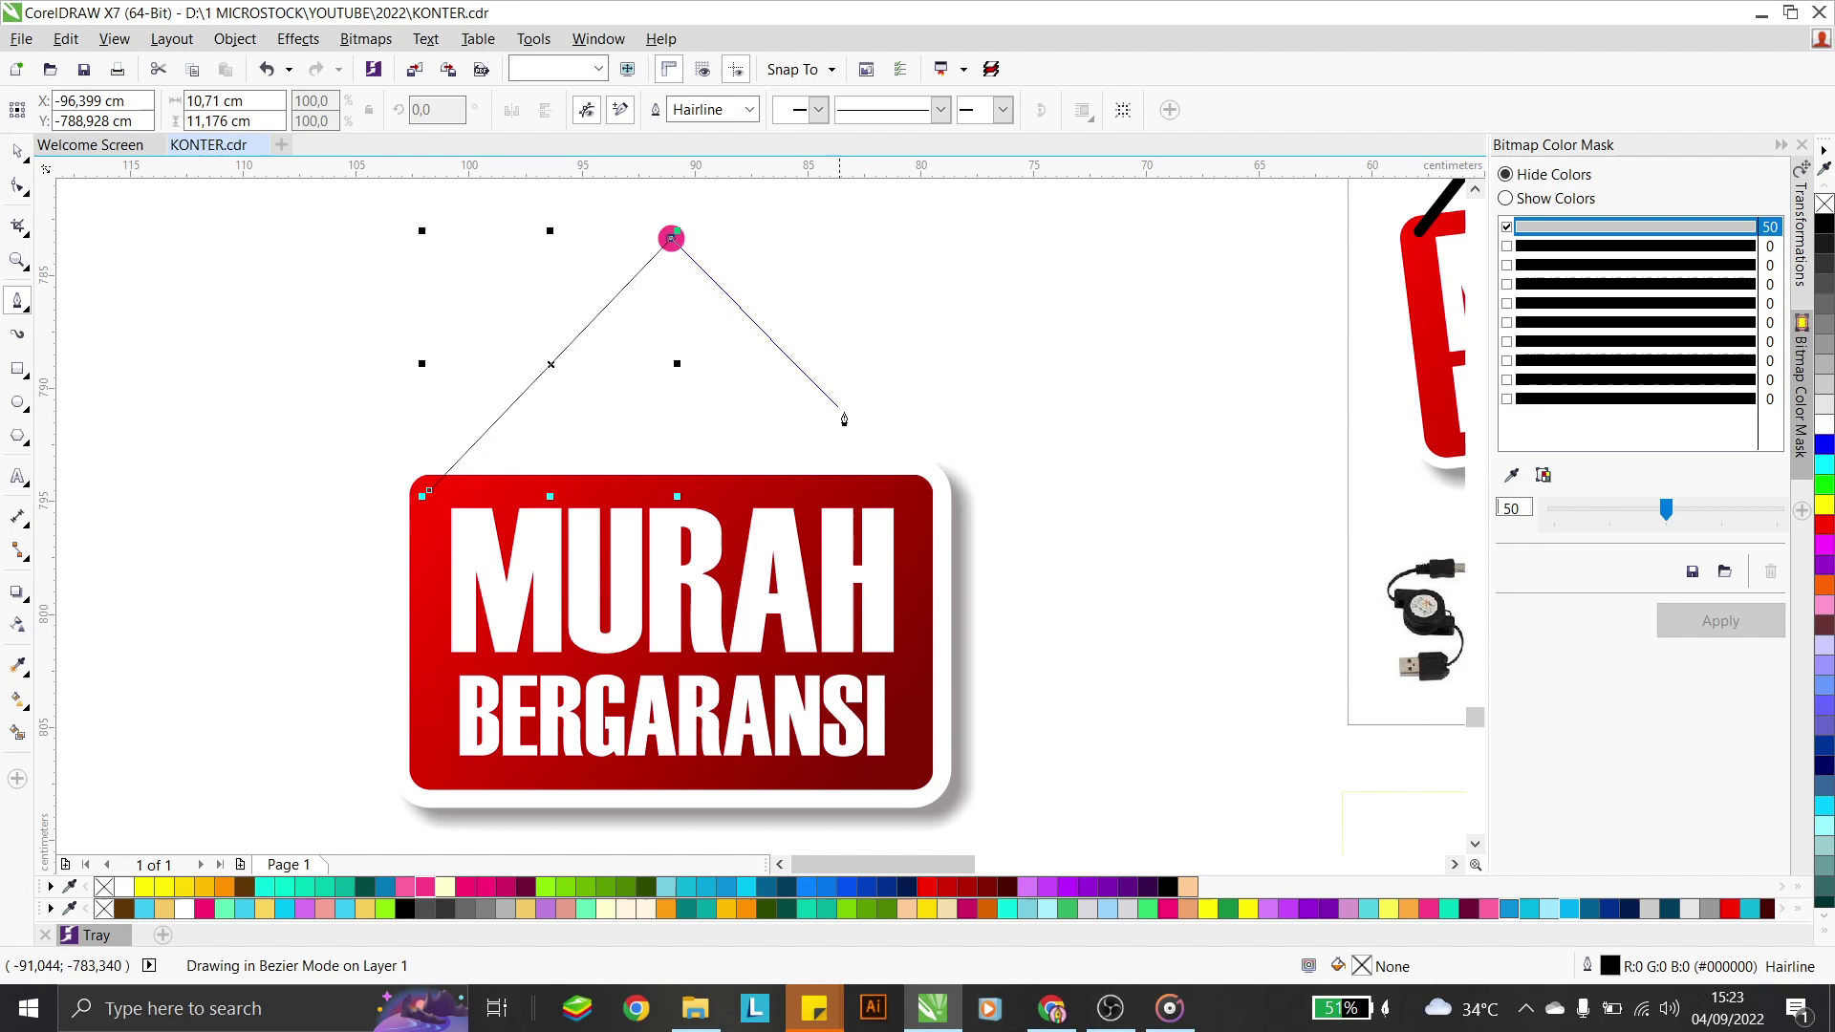
pyautogui.doubleClick(912, 488)
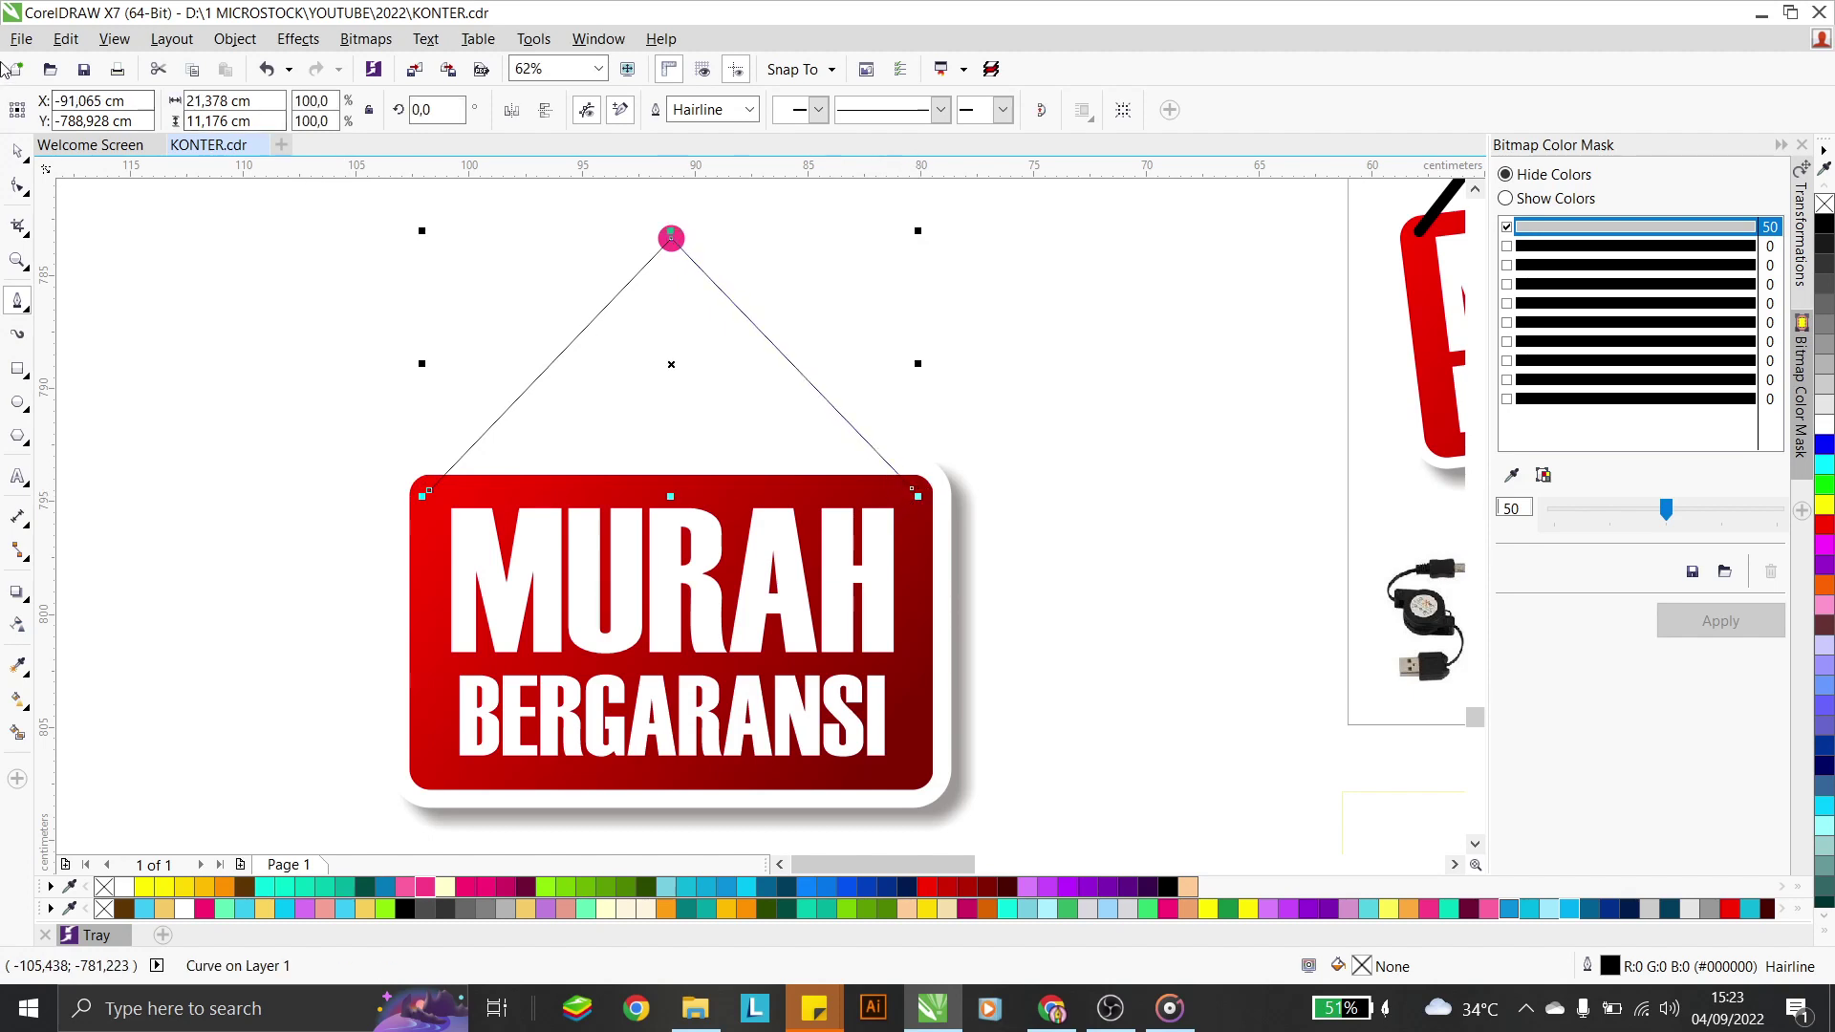
pyautogui.click(16, 151)
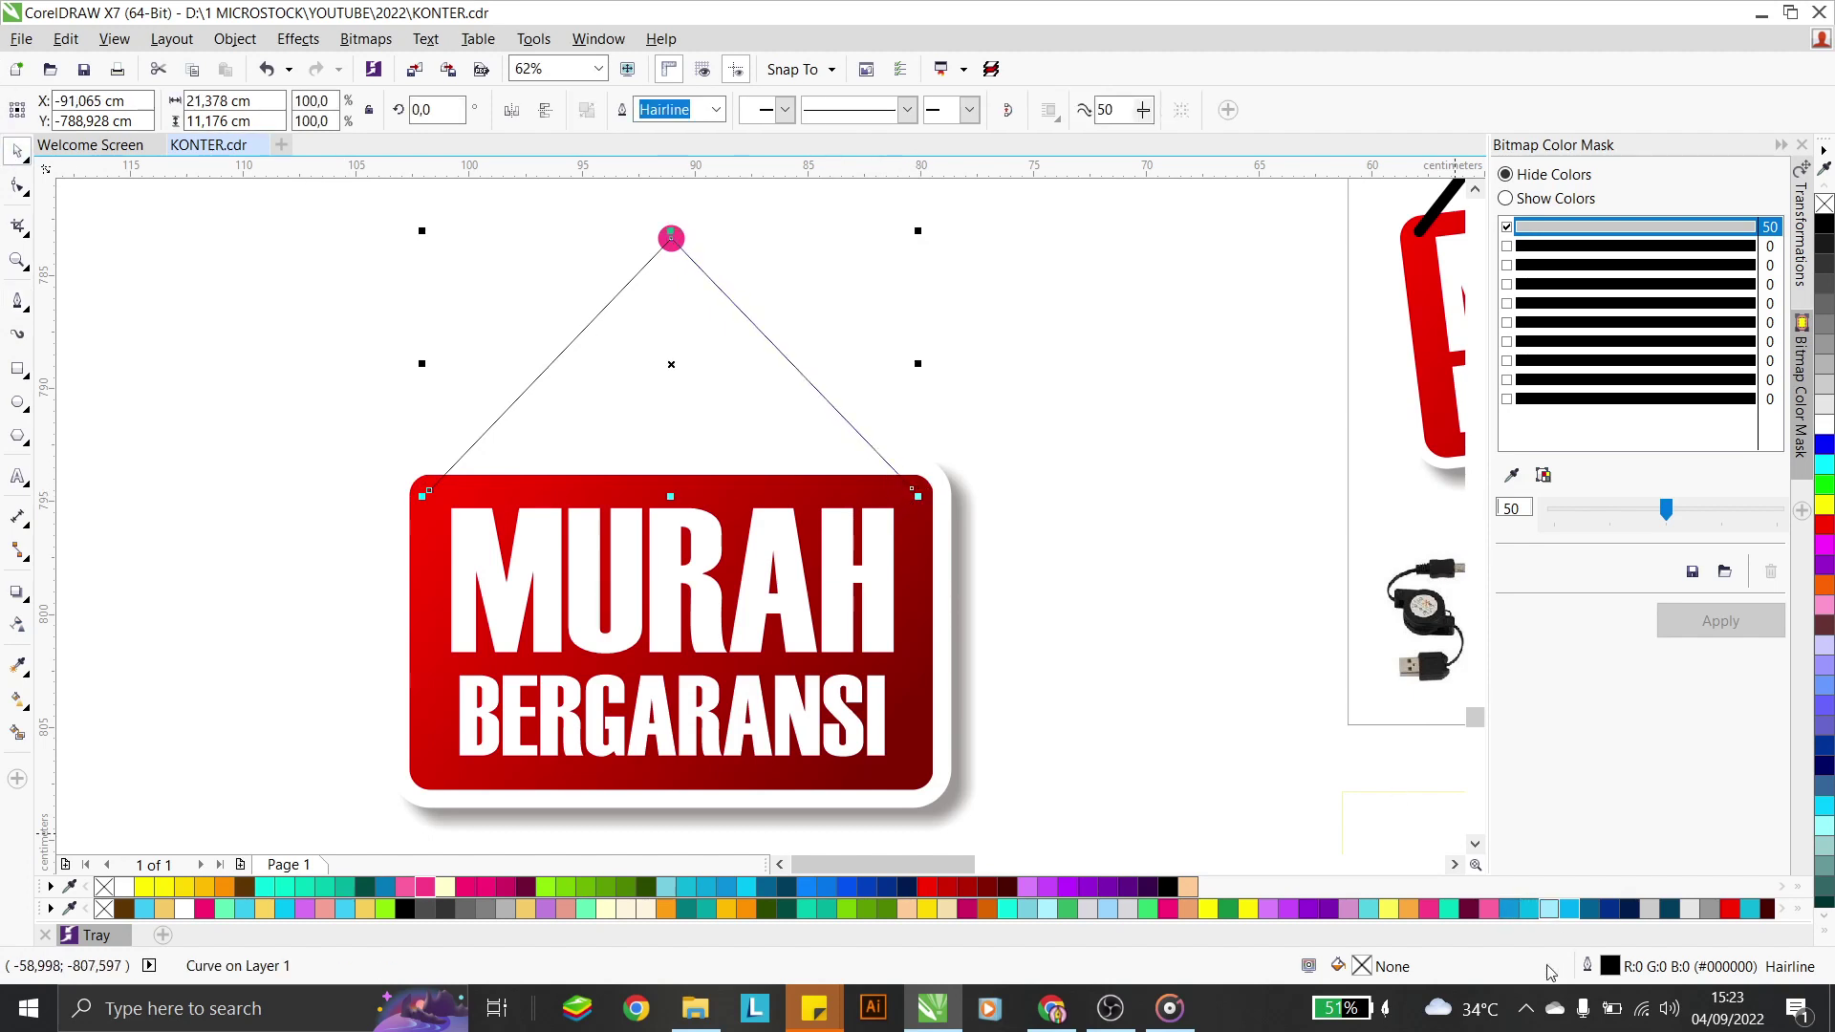
# Try an outline width of 1.0 cm on the hanging string
pyautogui.doubleClick(1617, 972)
pyautogui.click(777, 333)
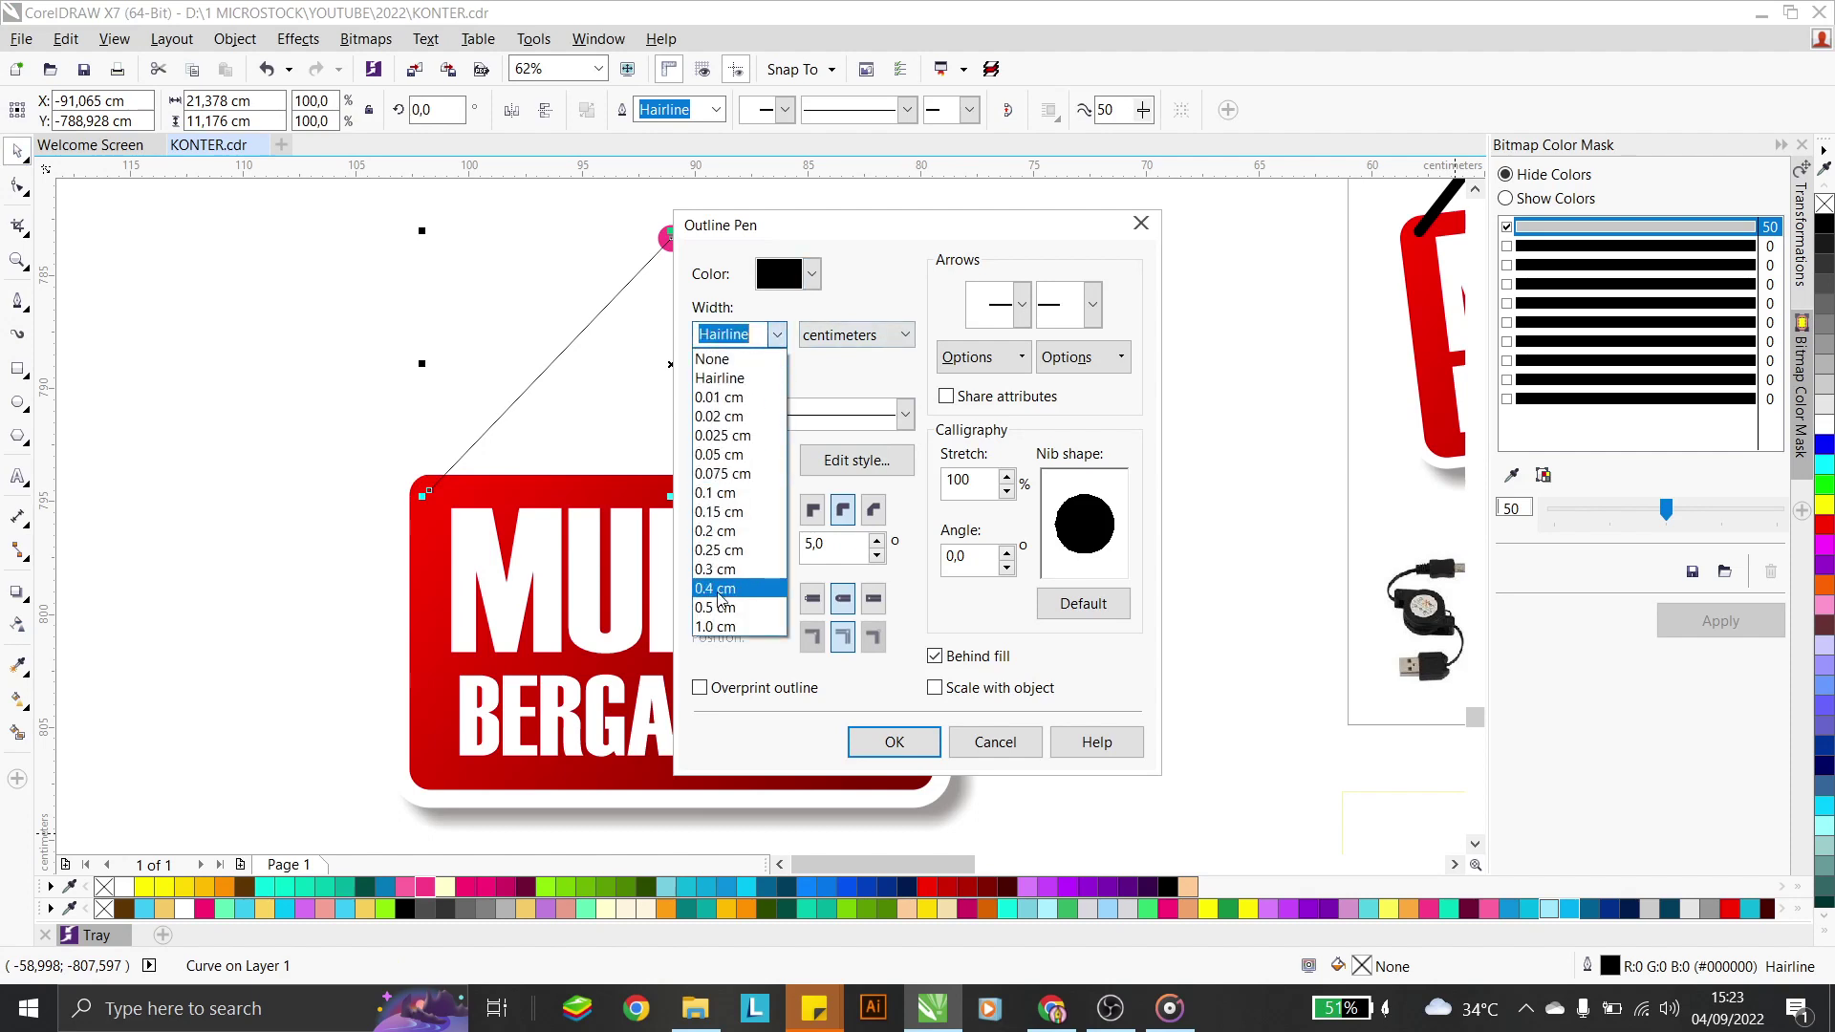
pyautogui.click(722, 626)
pyautogui.click(923, 738)
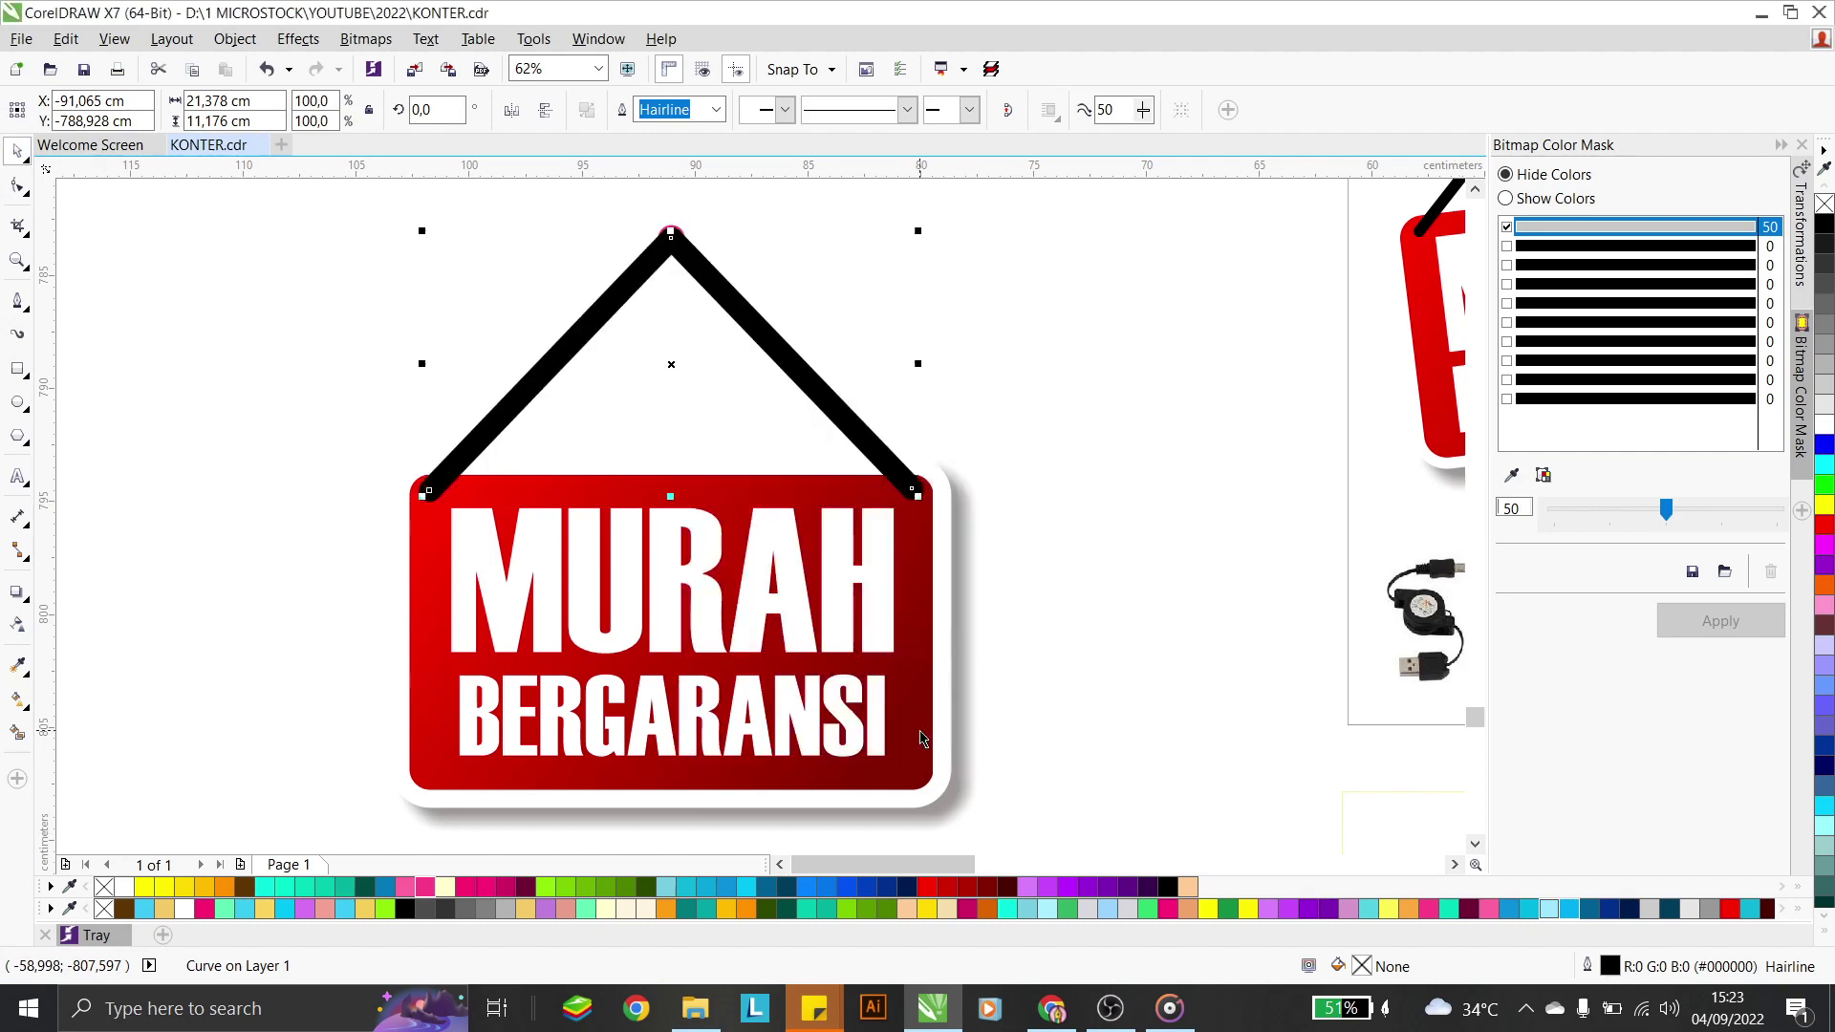
# Set the string's outline width to 0.5 cm and convert the outline to an object
pyautogui.doubleClick(1617, 972)
pyautogui.click(777, 333)
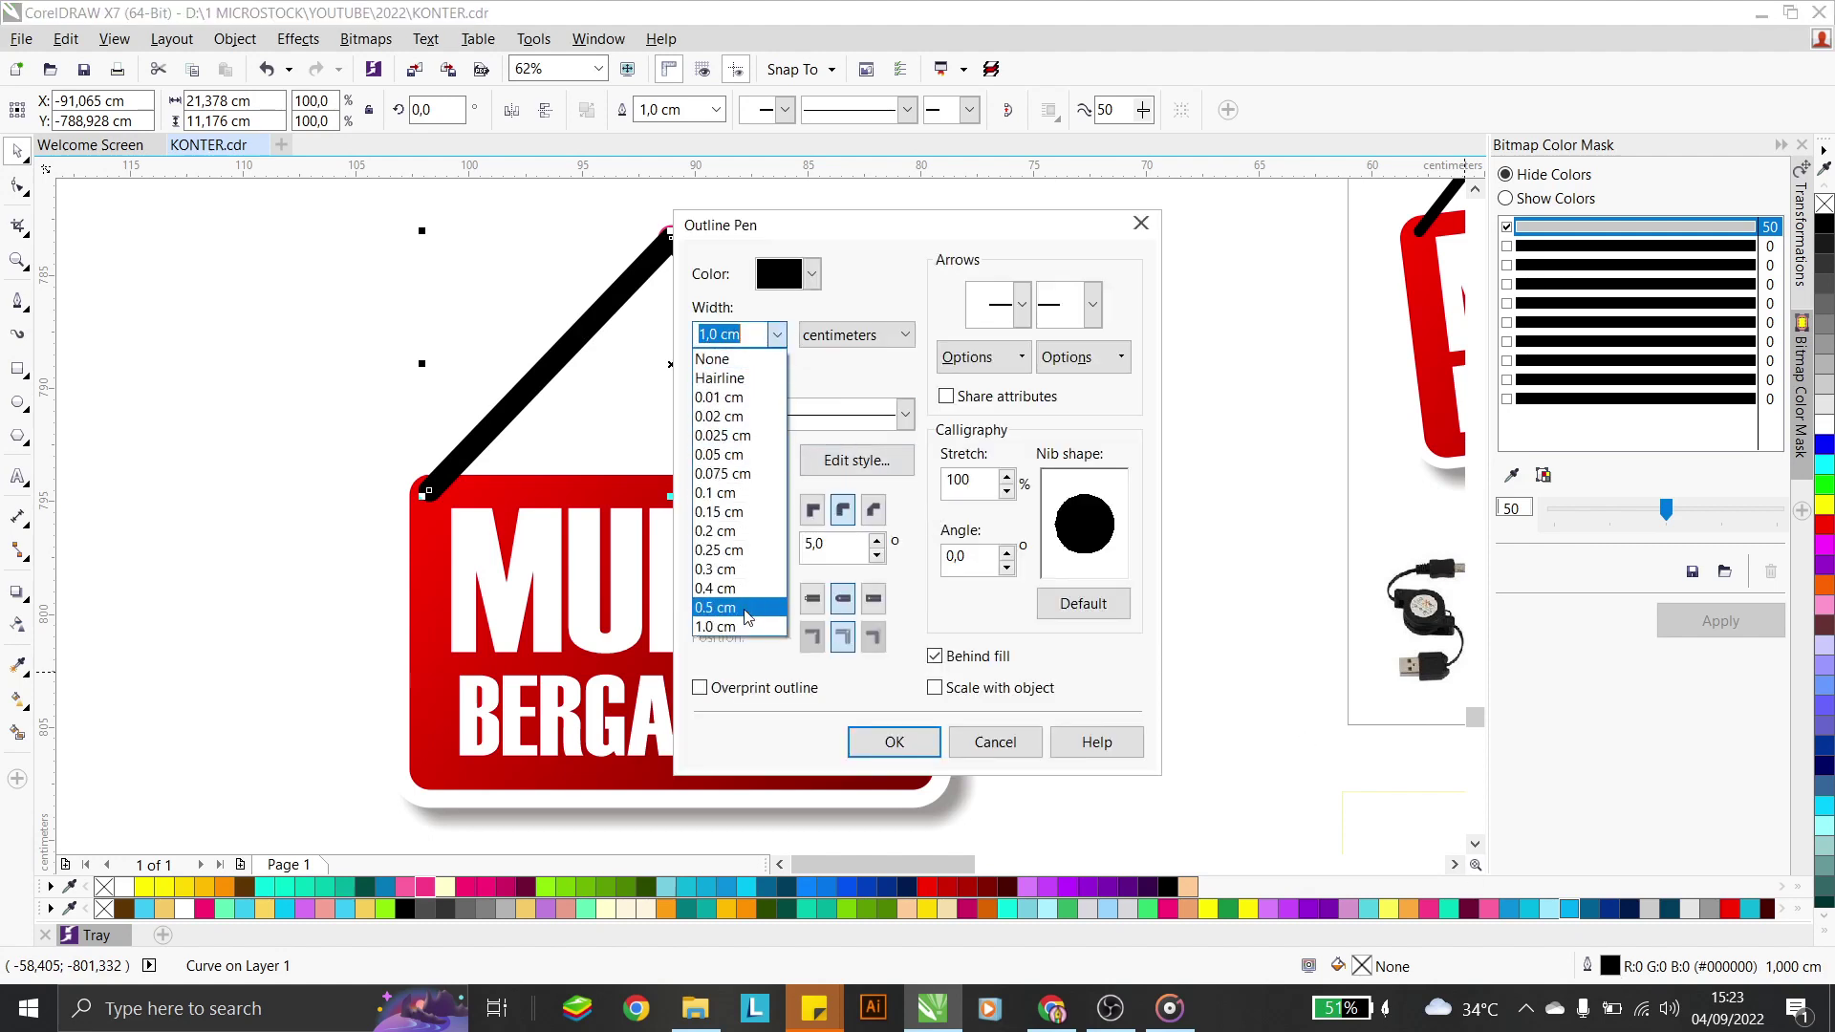
pyautogui.click(729, 613)
pyautogui.press('Return')
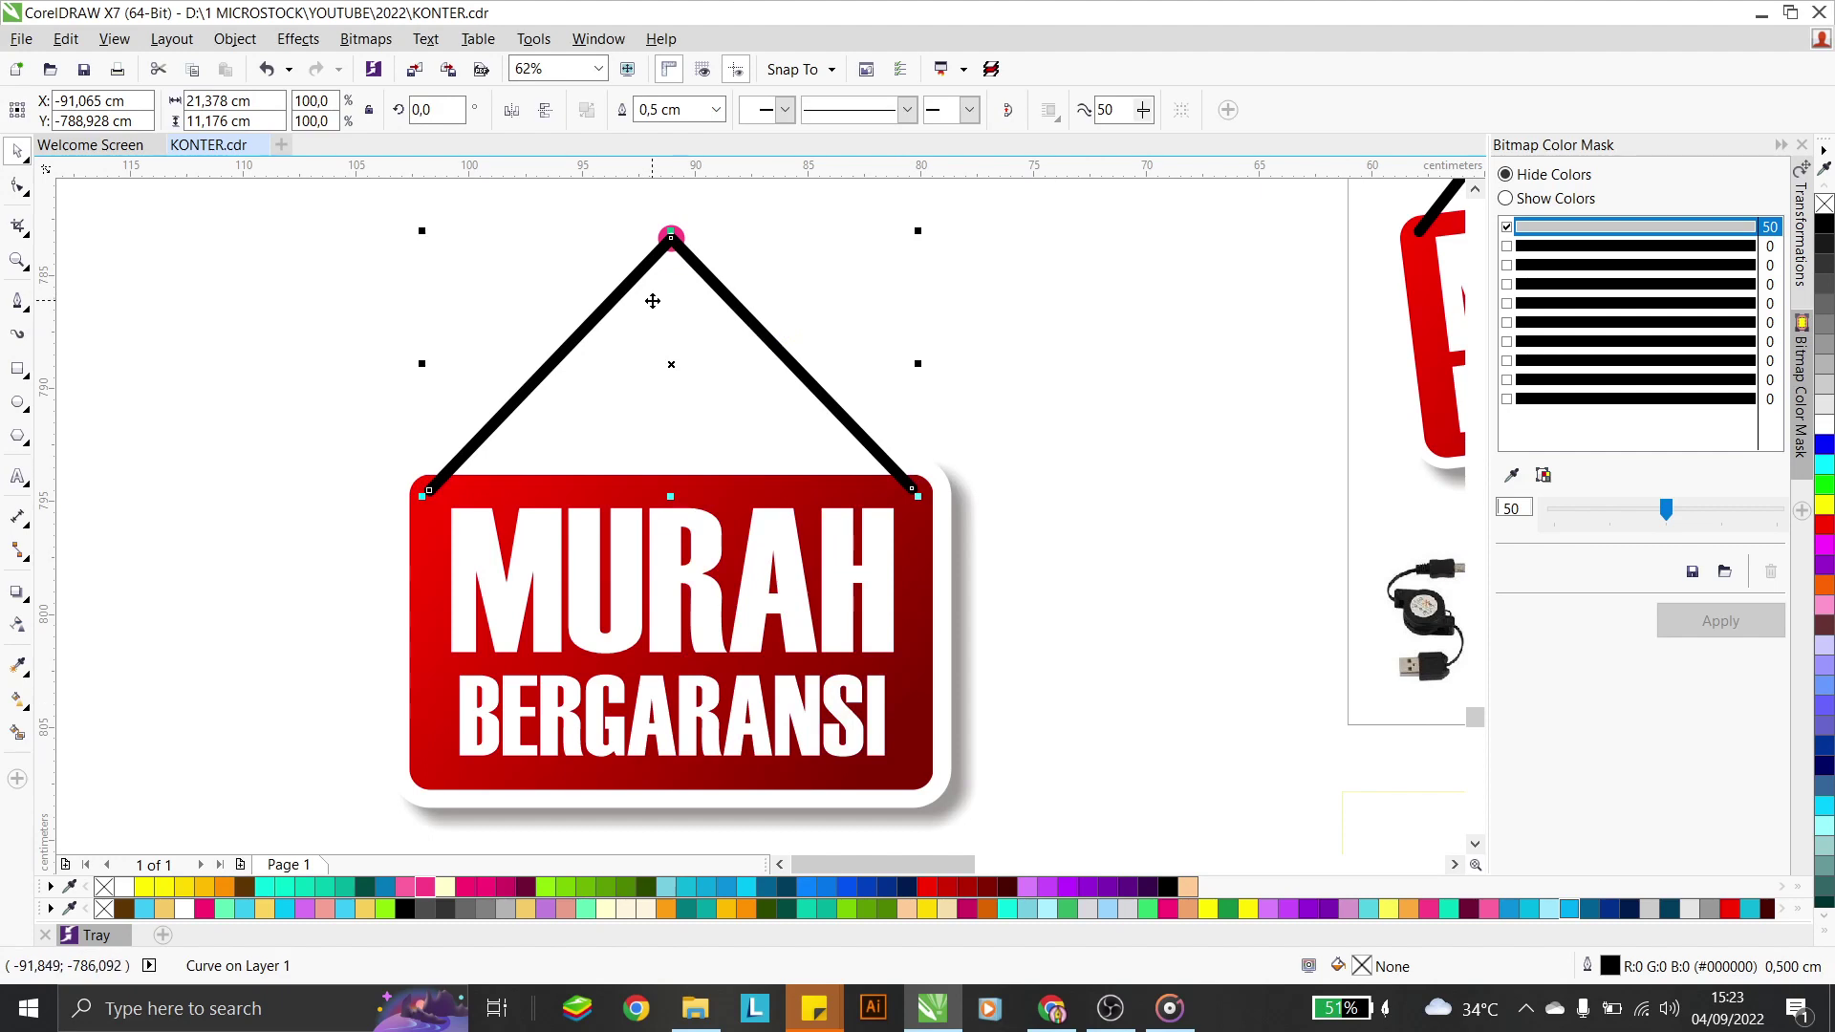
pyautogui.hotkey('ctrl', 'c')
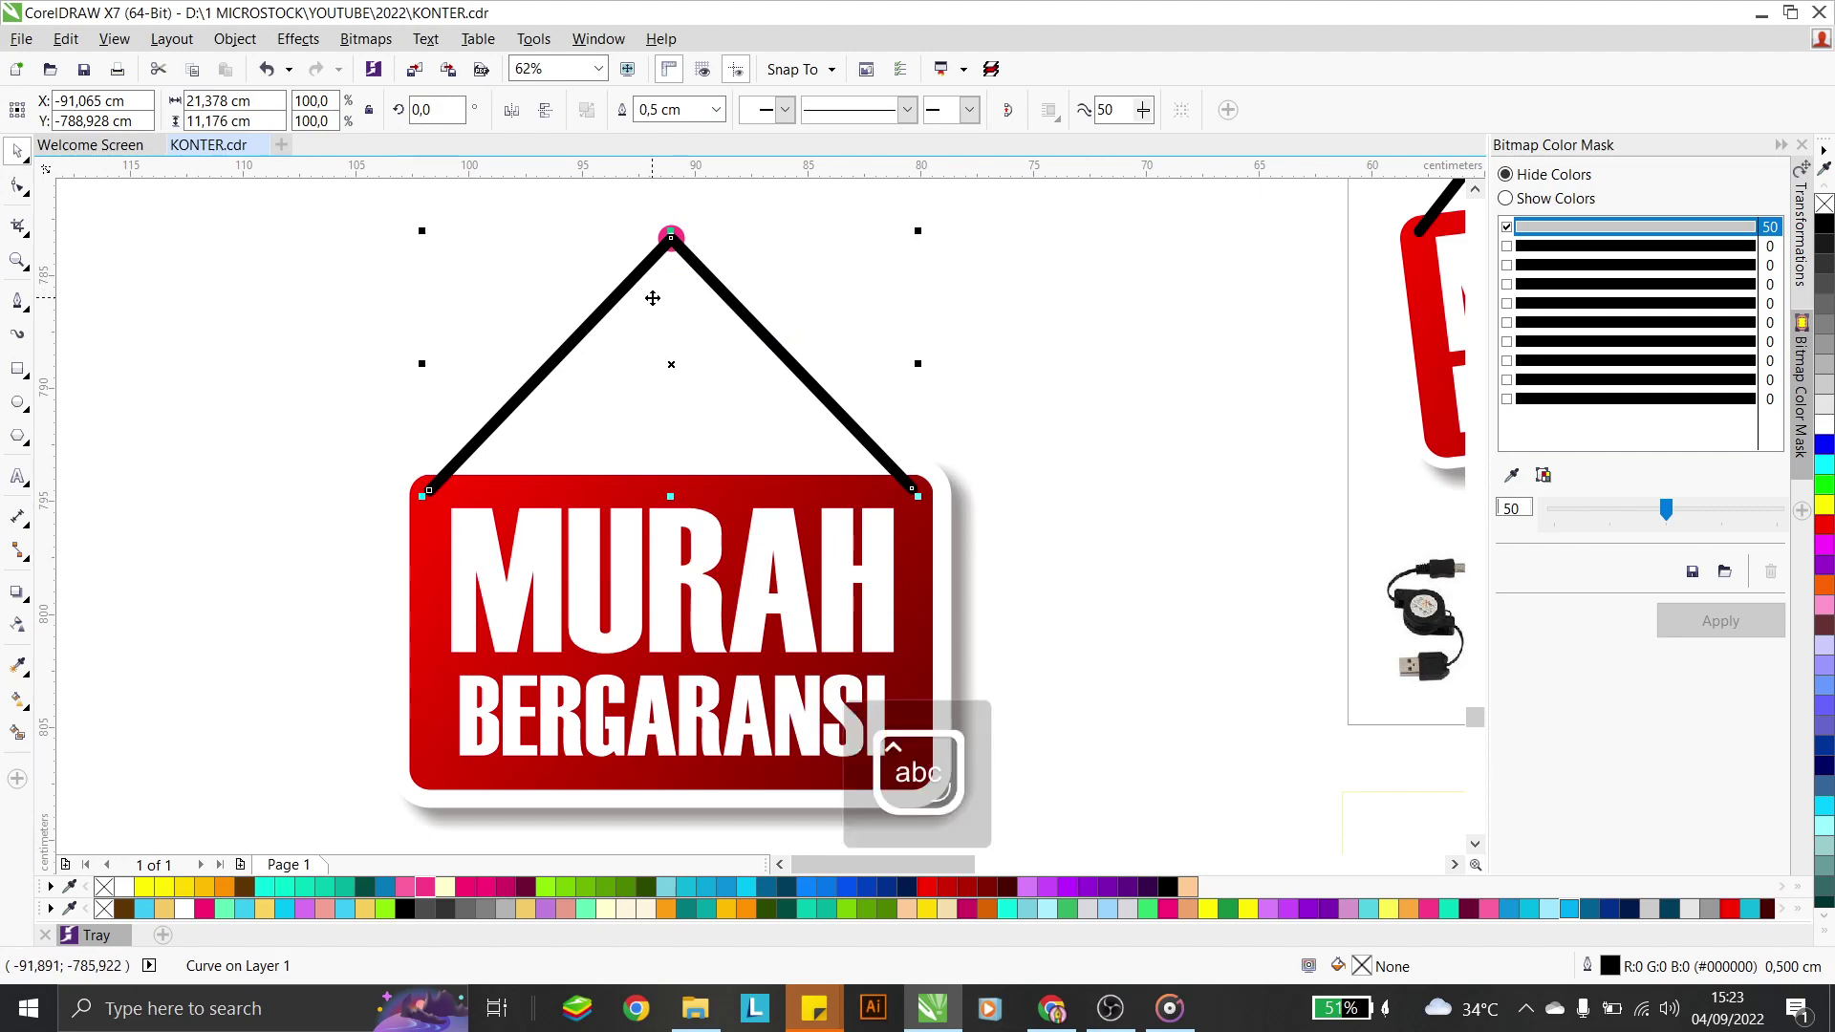
pyautogui.hotkey('ctrl', 'shift', 'q')
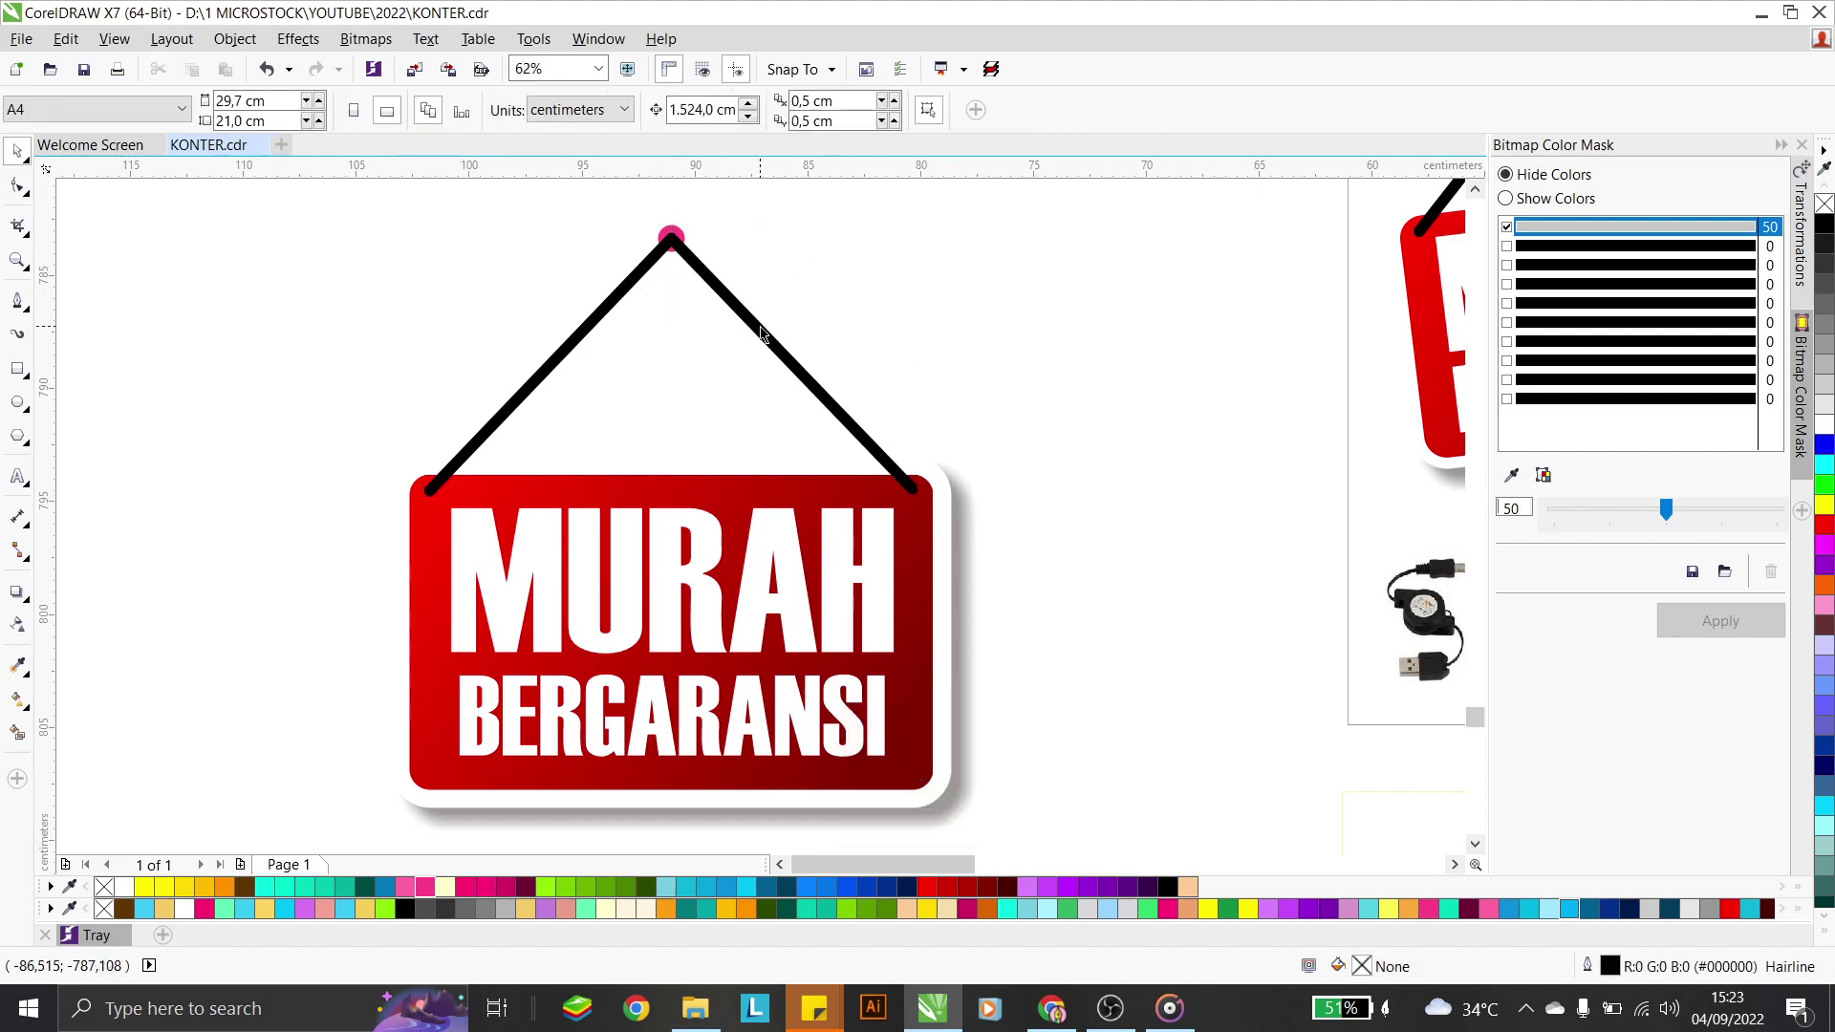
# Bring the pink circle in front of the string and enlarge it around its centre to about 1.65 cm
pyautogui.scroll(2, 701, 246)
pyautogui.moveTo(565, 205); pyautogui.dragTo(778, 398)
pyautogui.click(675, 237)
pyautogui.click(672, 239)
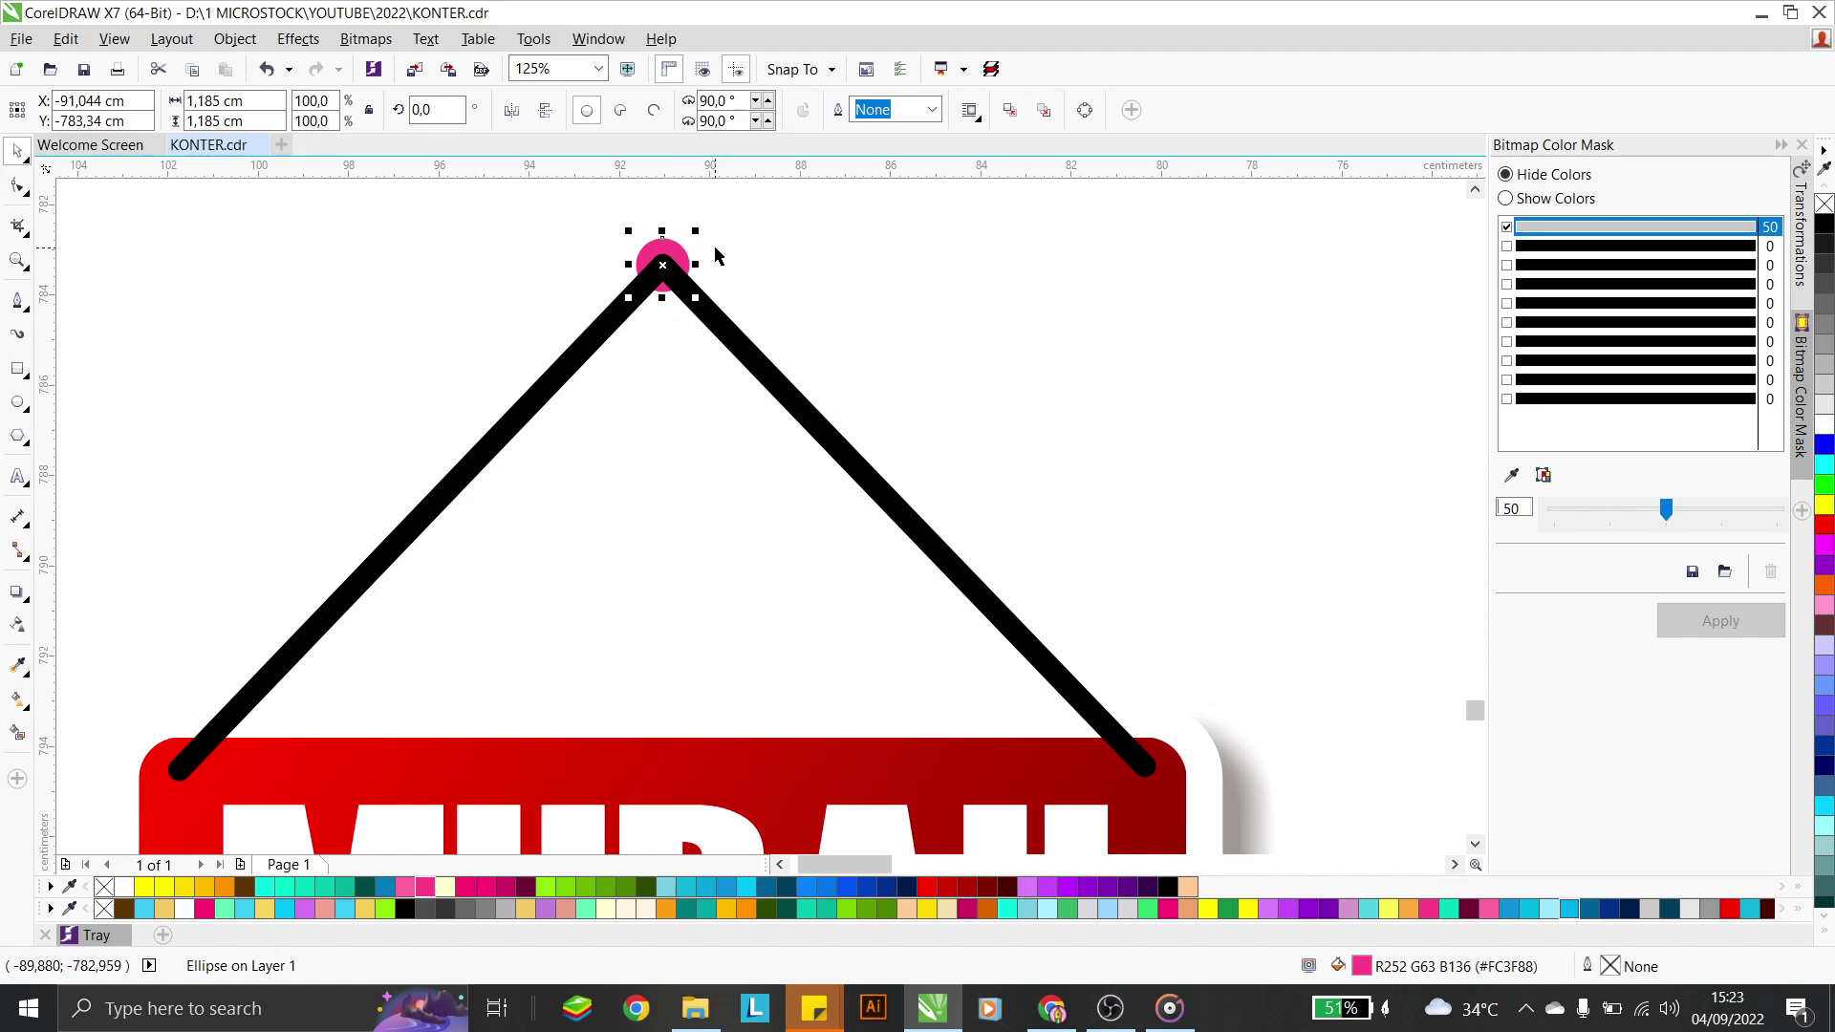
pyautogui.click(778, 304)
pyautogui.click(685, 271)
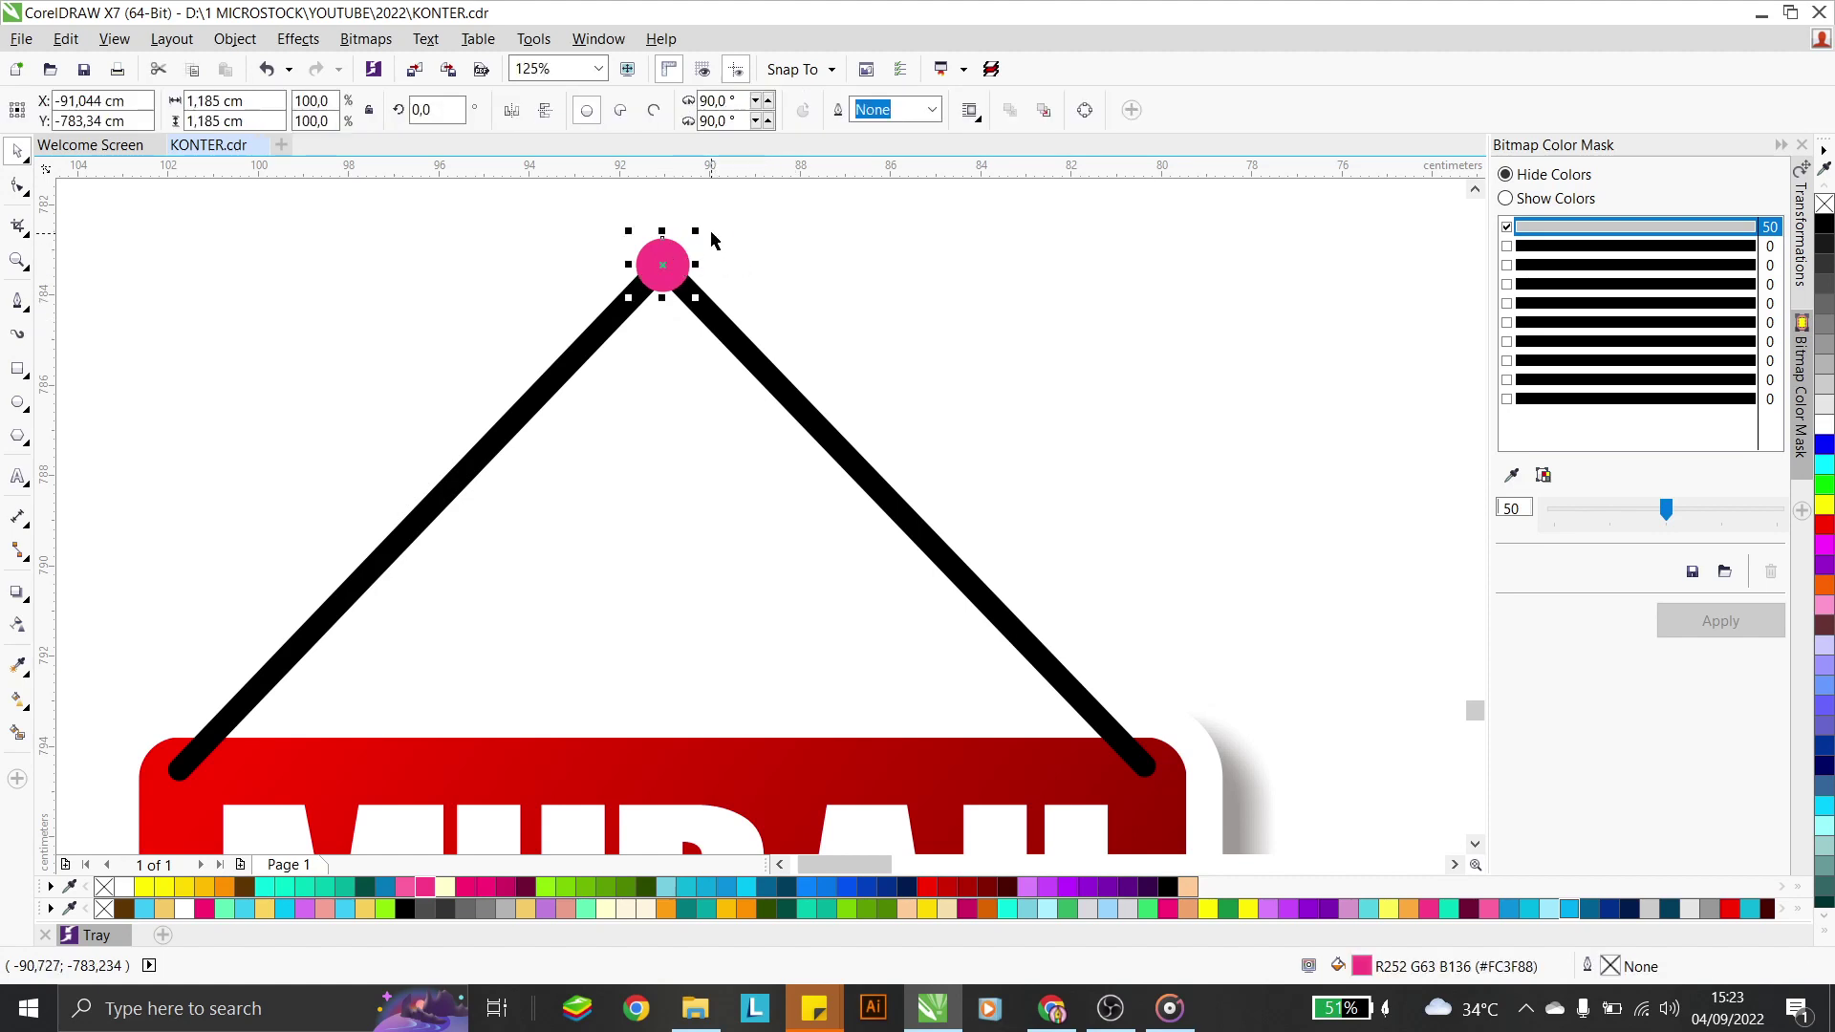
pyautogui.click(917, 291)
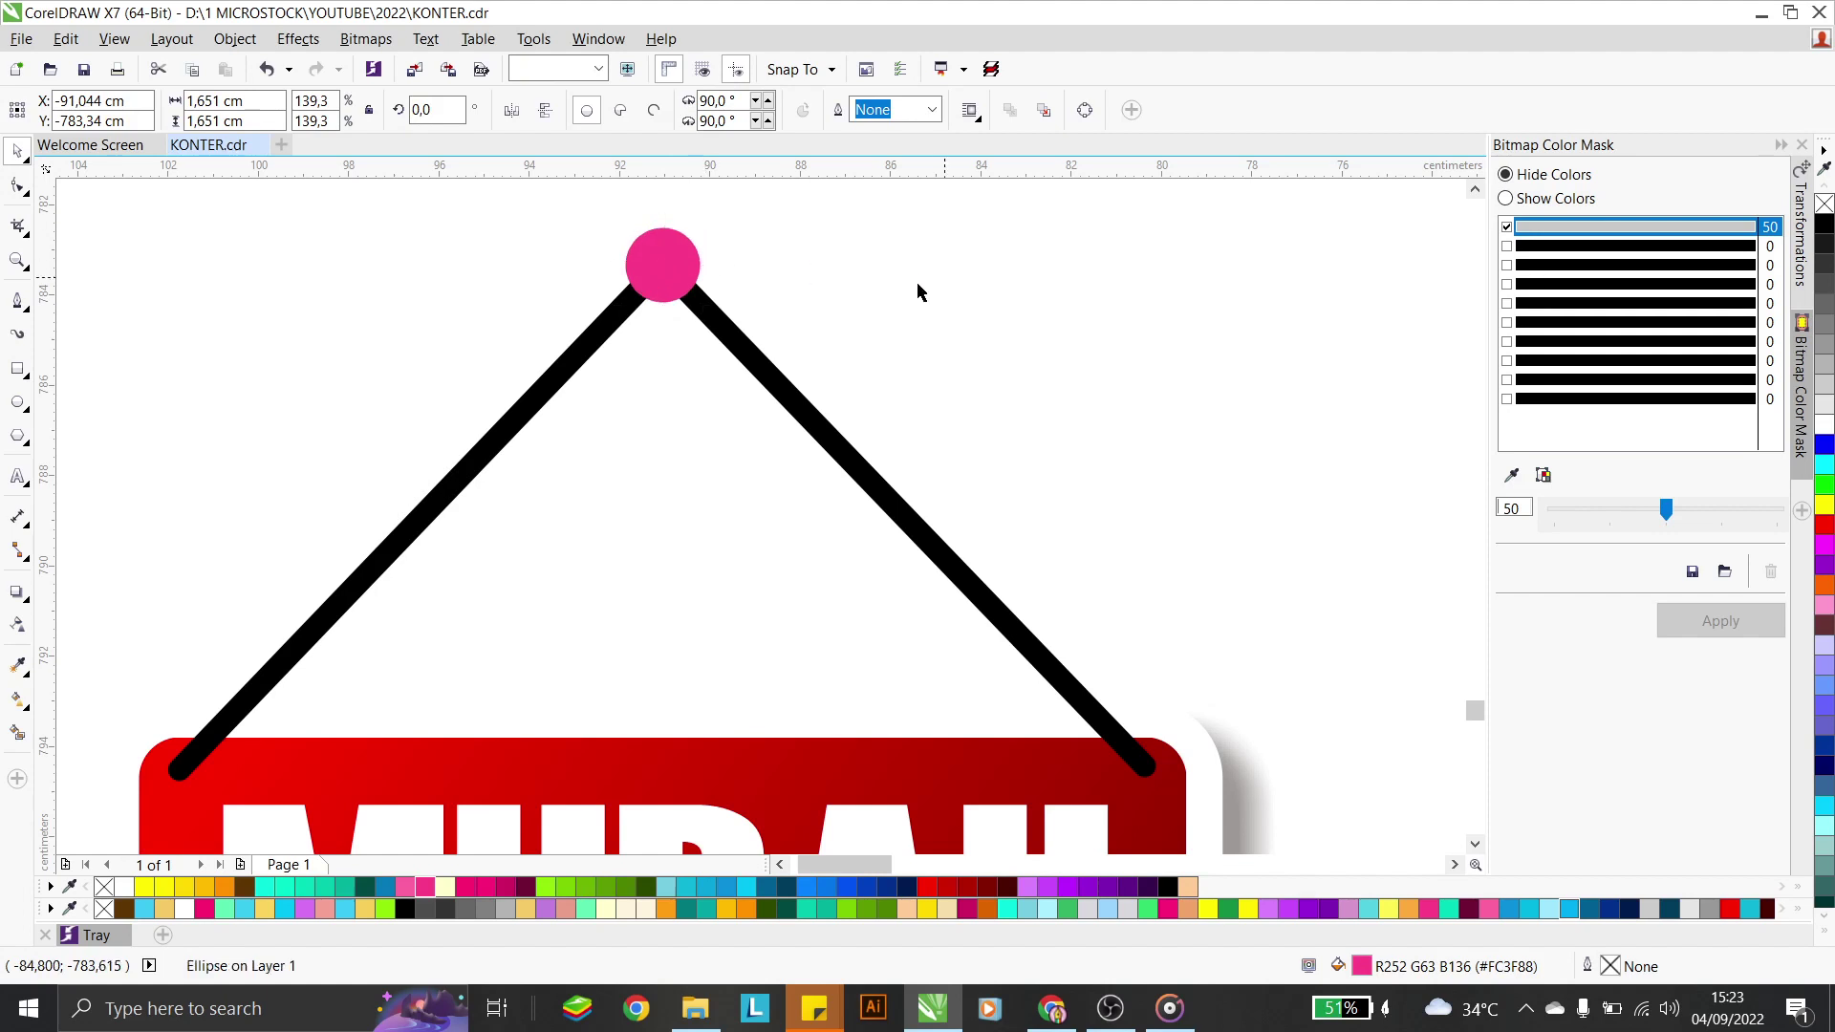
# Group the sign, its text, the string and the pink circle into one object
pyautogui.scroll(-4, 860, 305)
pyautogui.moveTo(585, 255); pyautogui.dragTo(1080, 760)
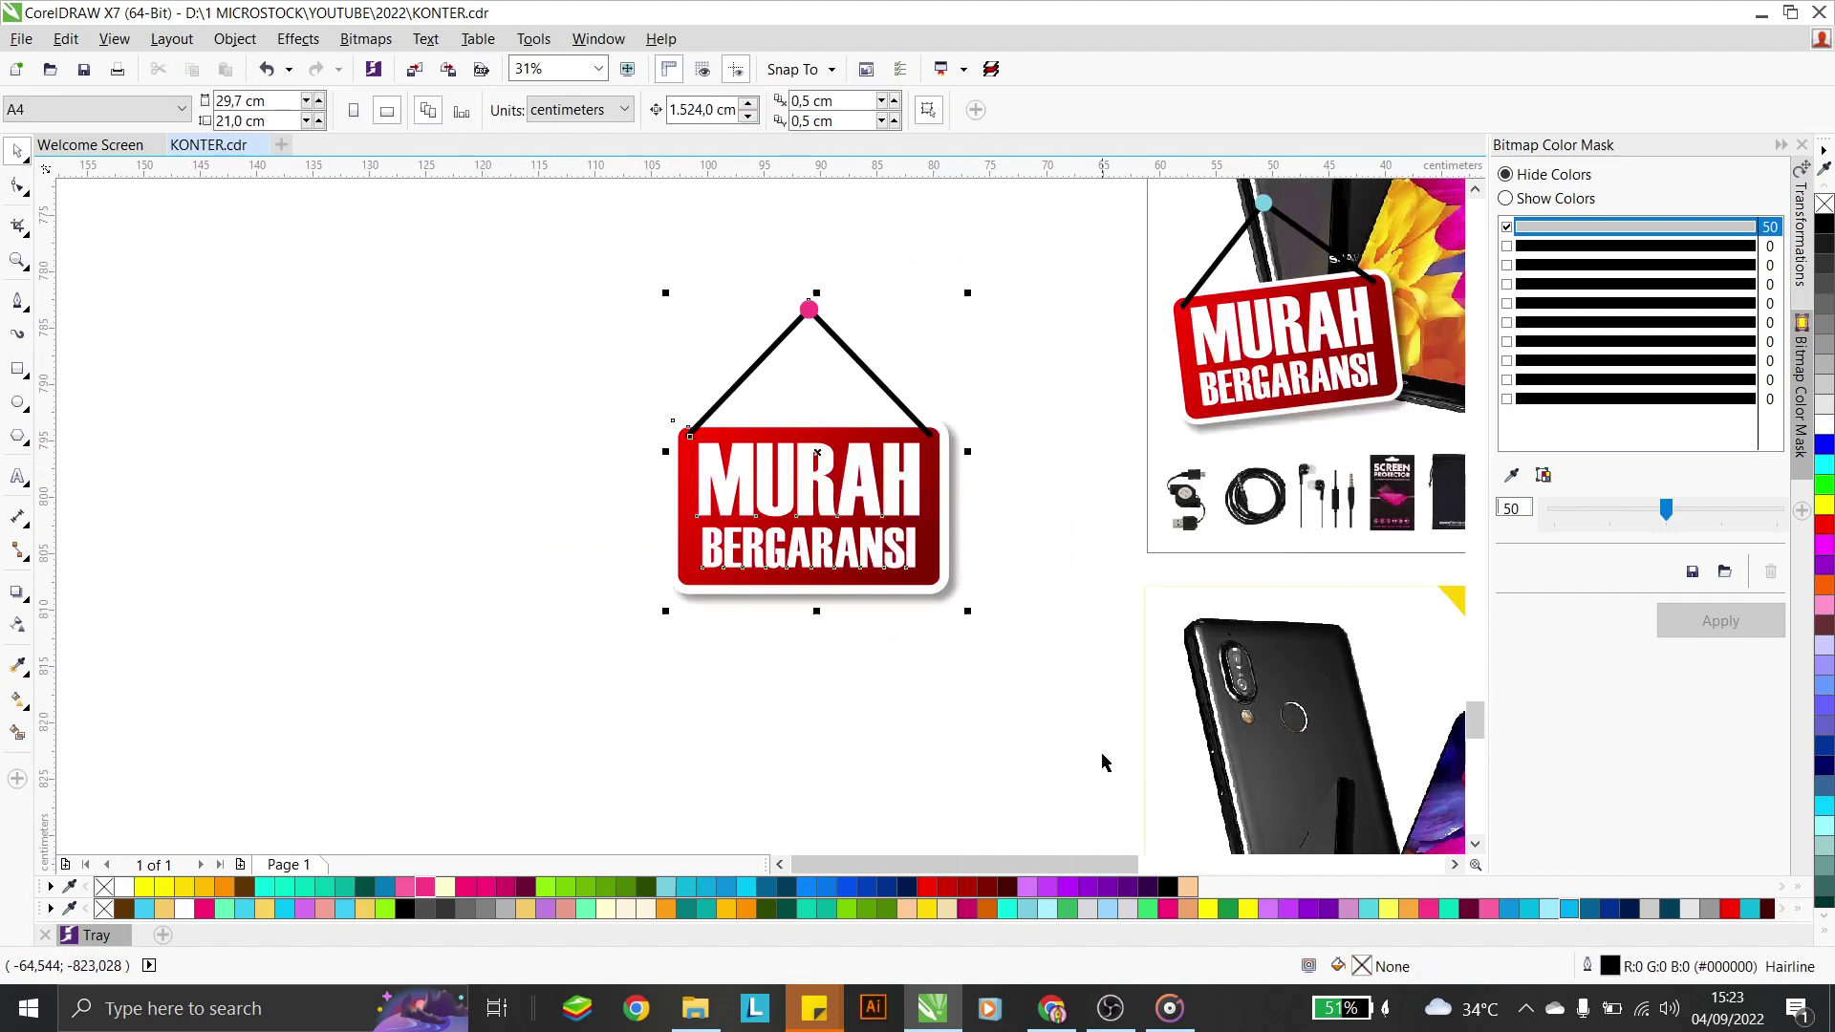
pyautogui.hotkey('ctrl', 'g')
pyautogui.scroll(-2, 635, 486)
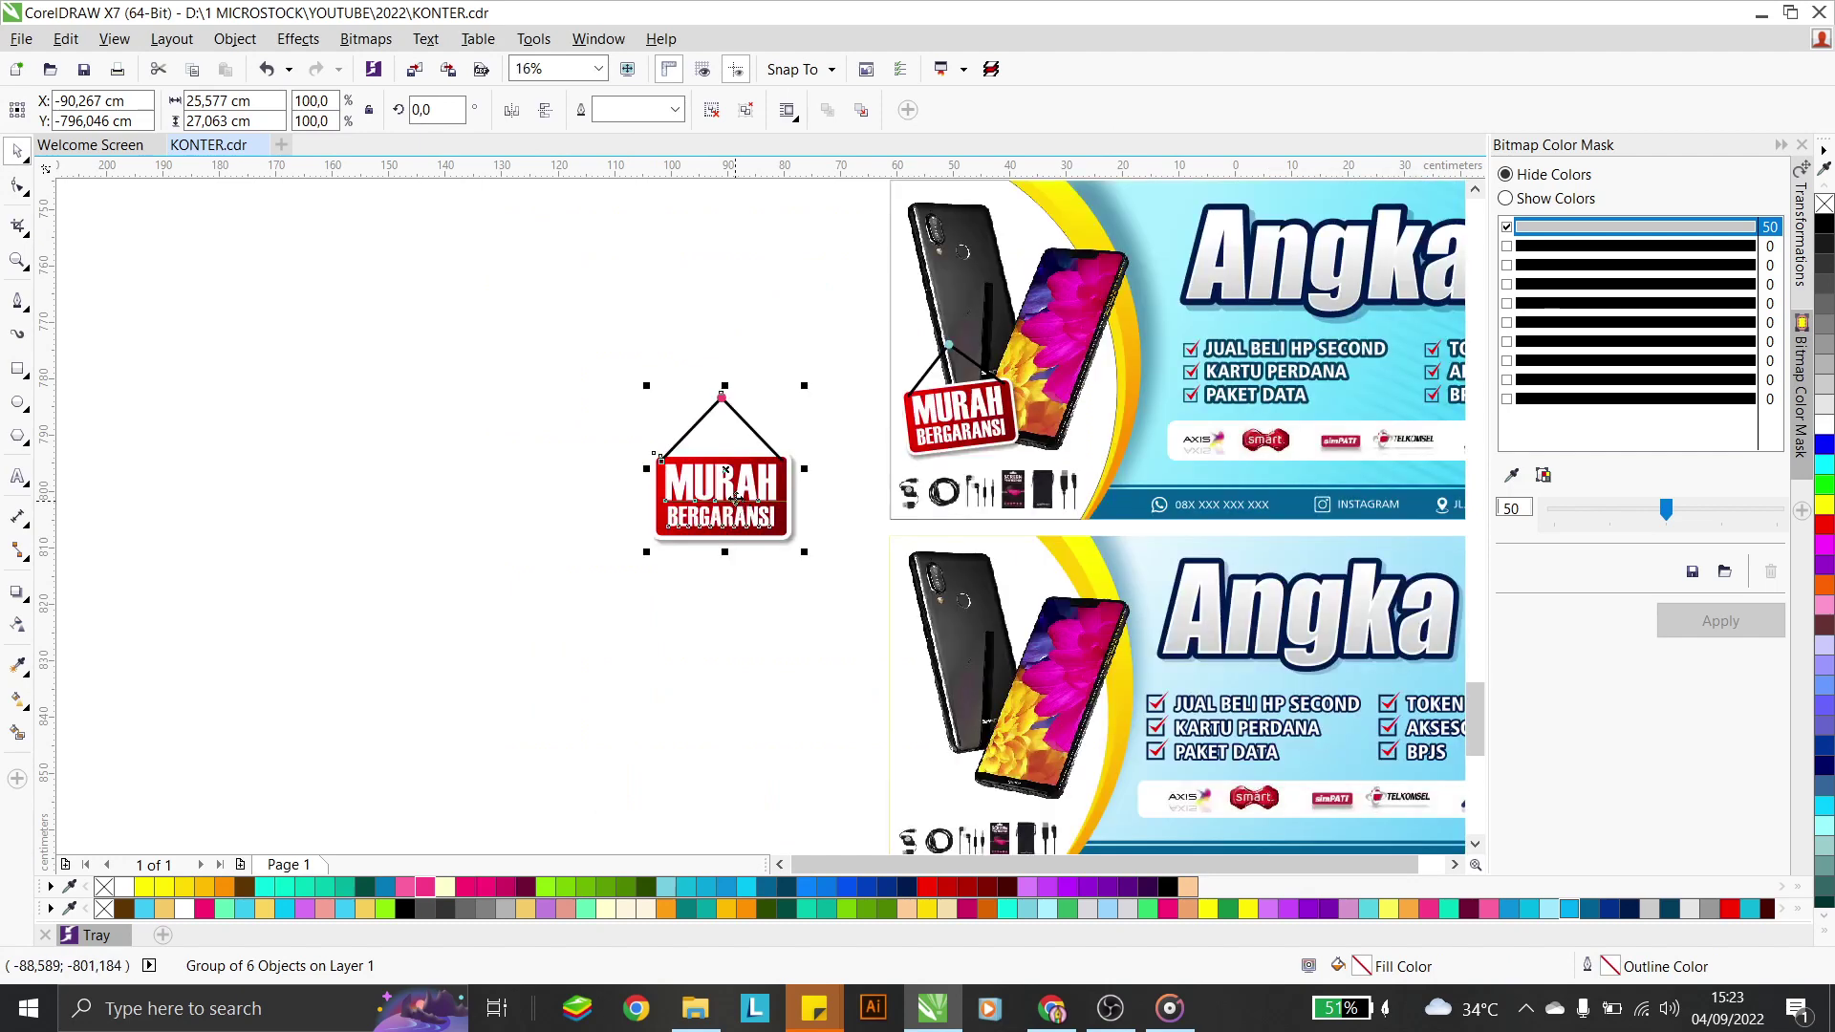
# Place the hanging sign over the phones on the lower banner, scaled to about 20.3 cm wide and tilted slightly counterclockwise
pyautogui.moveTo(736, 499); pyautogui.dragTo(1012, 743)
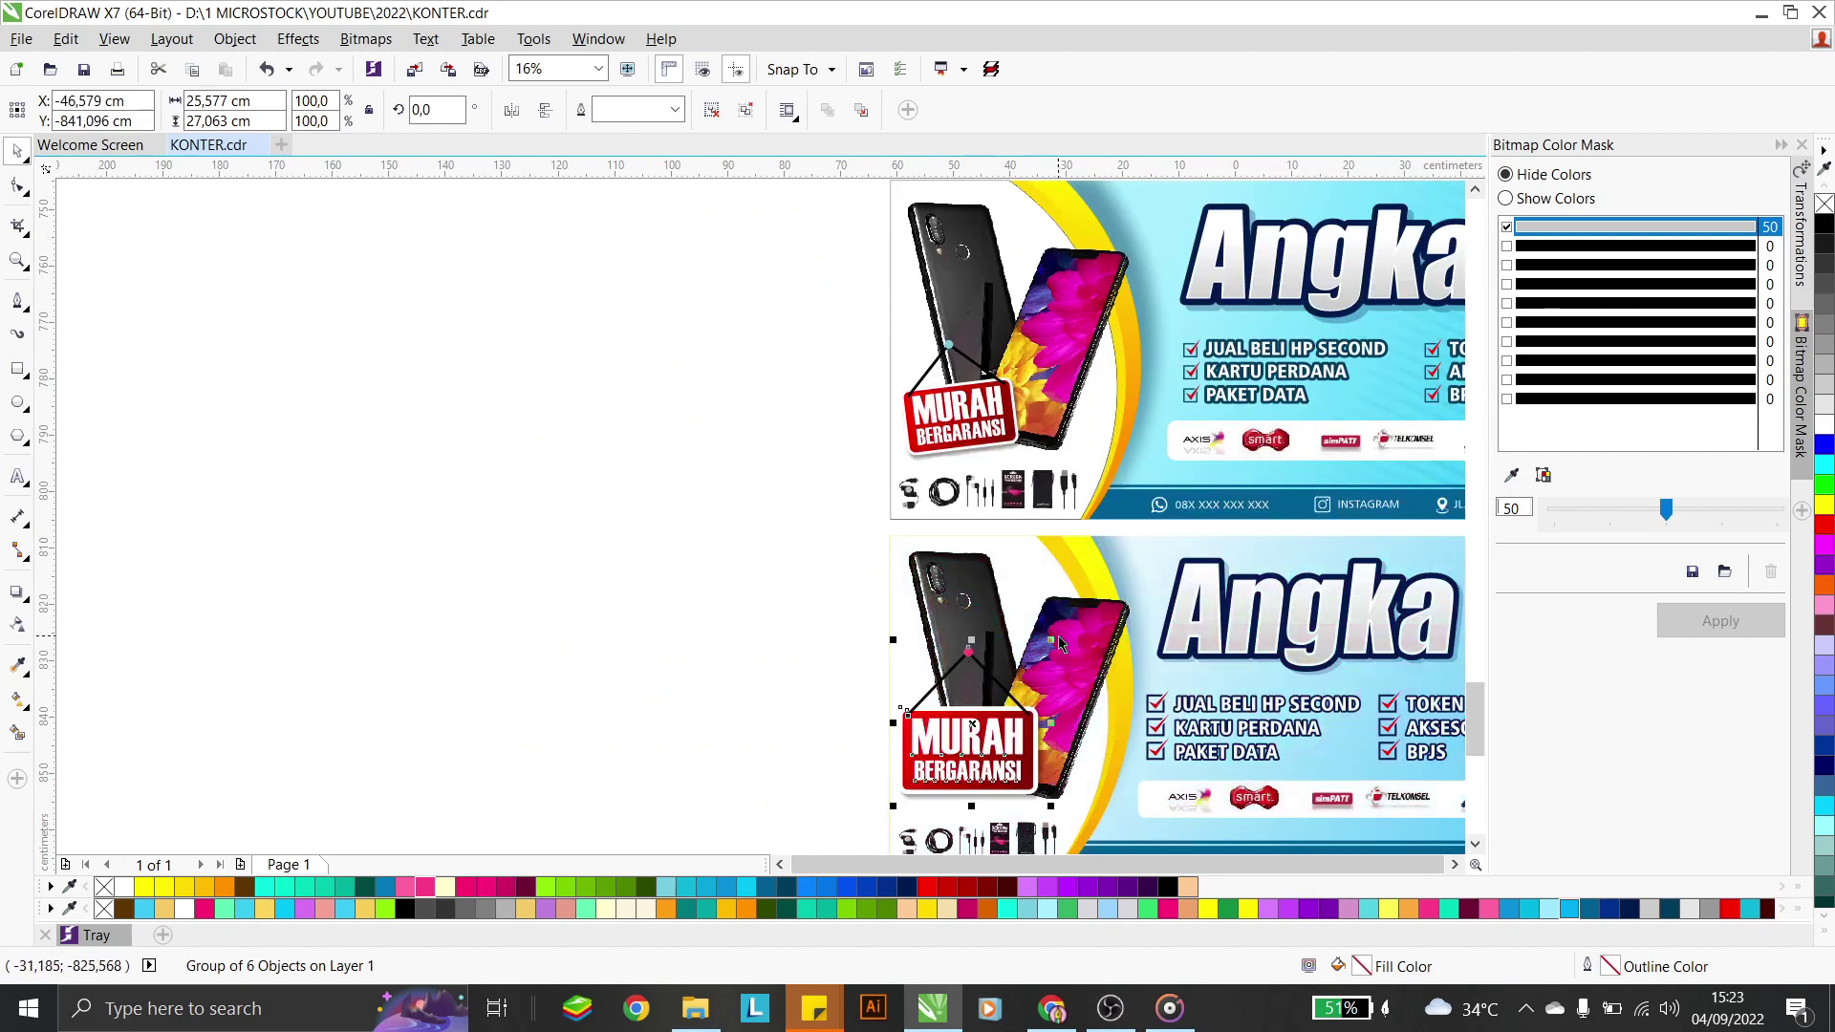
pyautogui.moveTo(1051, 639); pyautogui.dragTo(1018, 674)
pyautogui.moveTo(958, 764); pyautogui.dragTo(955, 757)
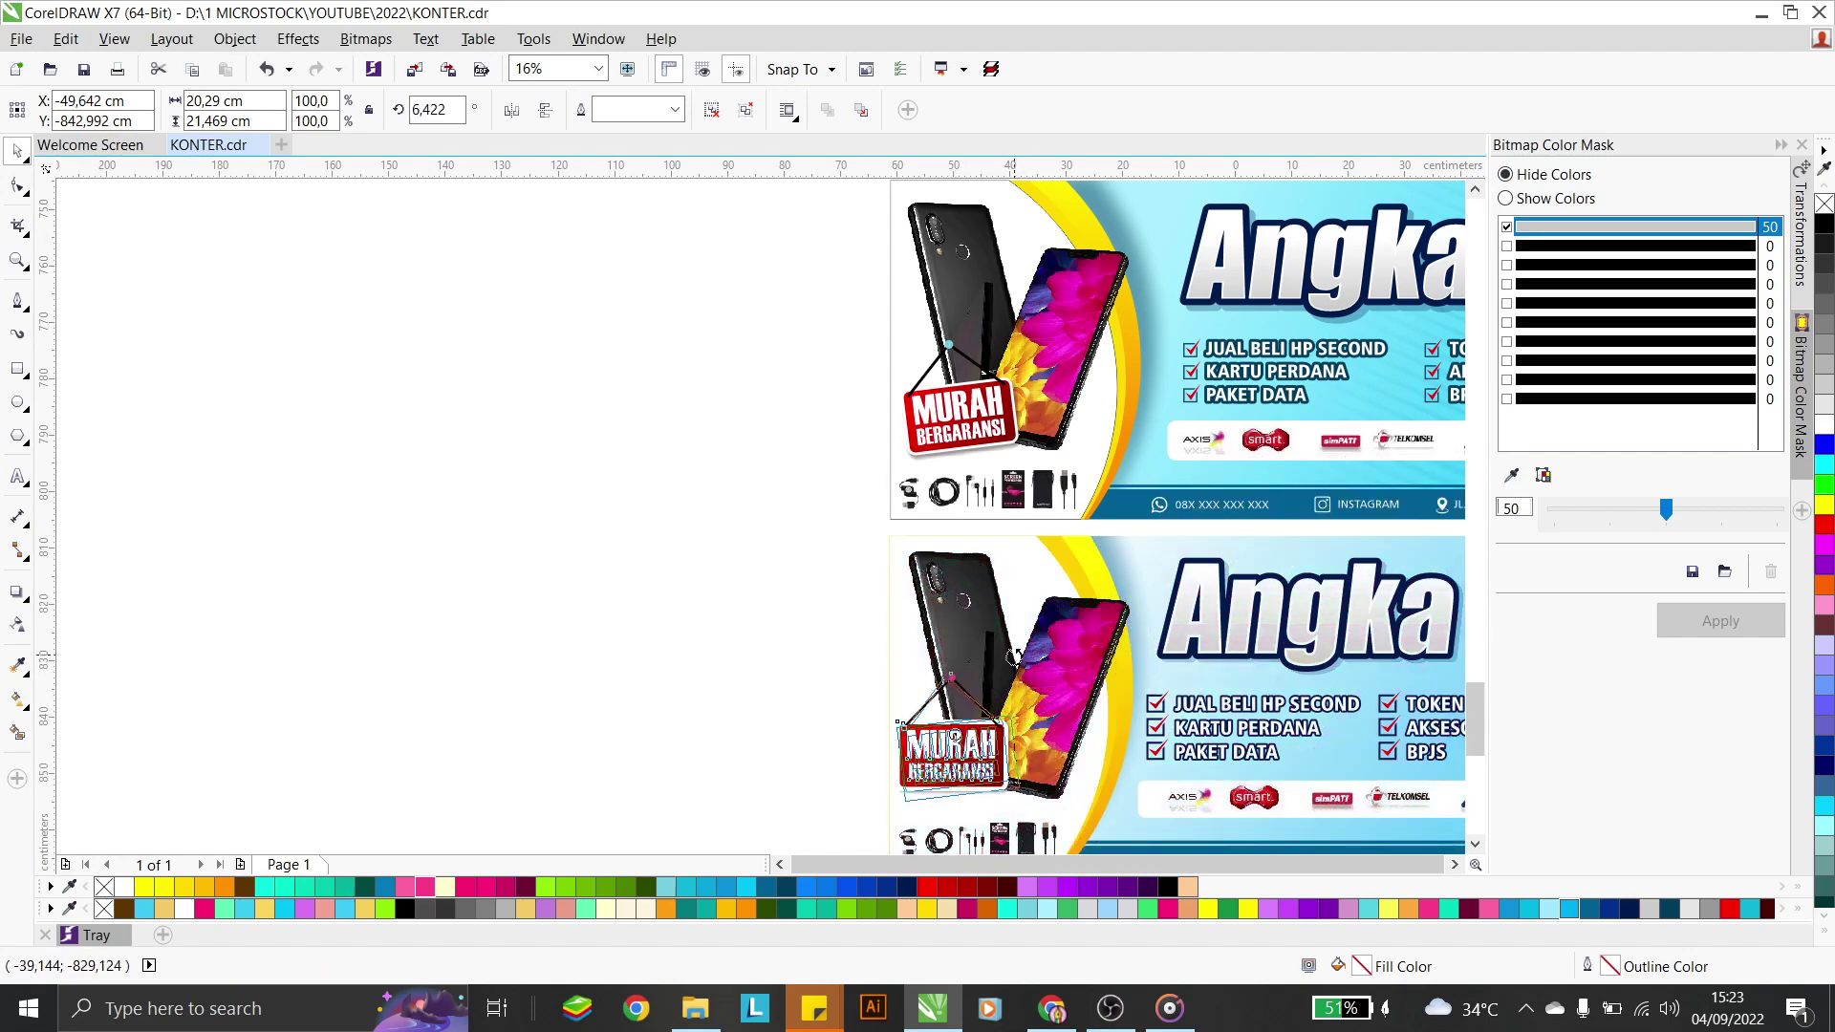
pyautogui.click(680, 642)
# Move the hand-held phone image and the Scan me! QR code up near the lower banner's bottom-right corner
pyautogui.scroll(-2, 579, 477)
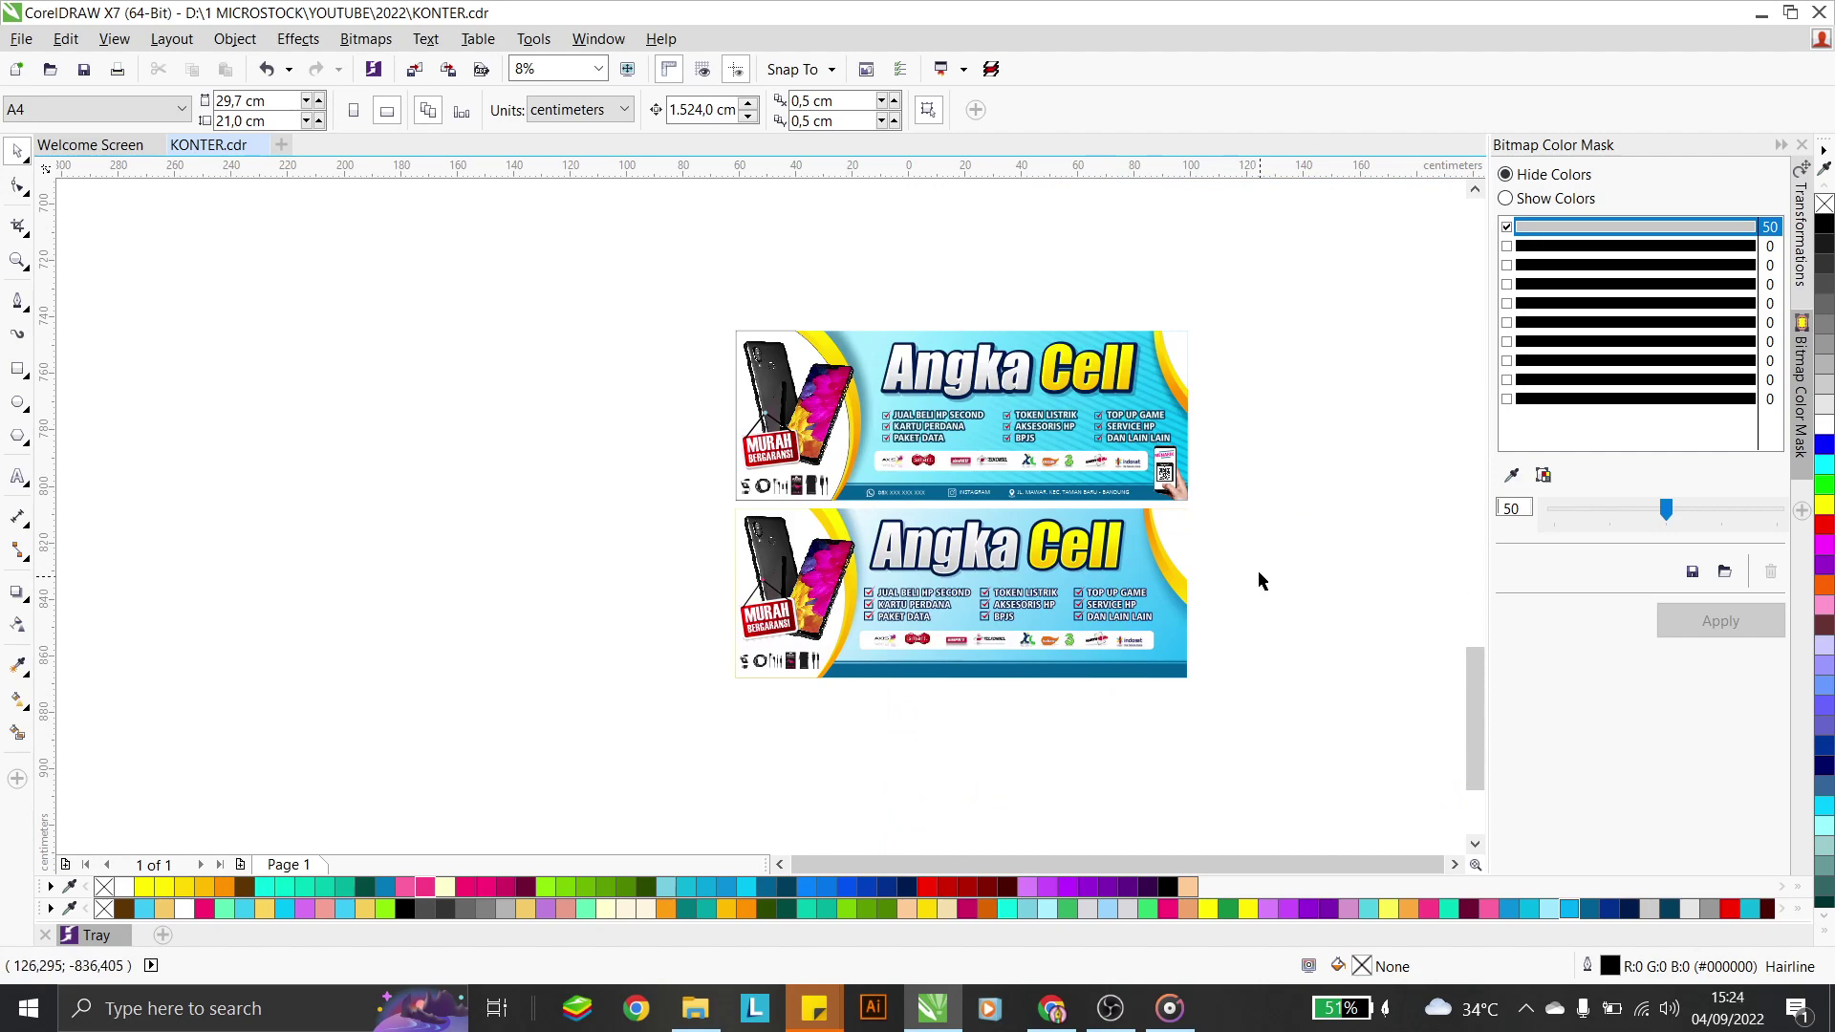
pyautogui.scroll(2, 1173, 462)
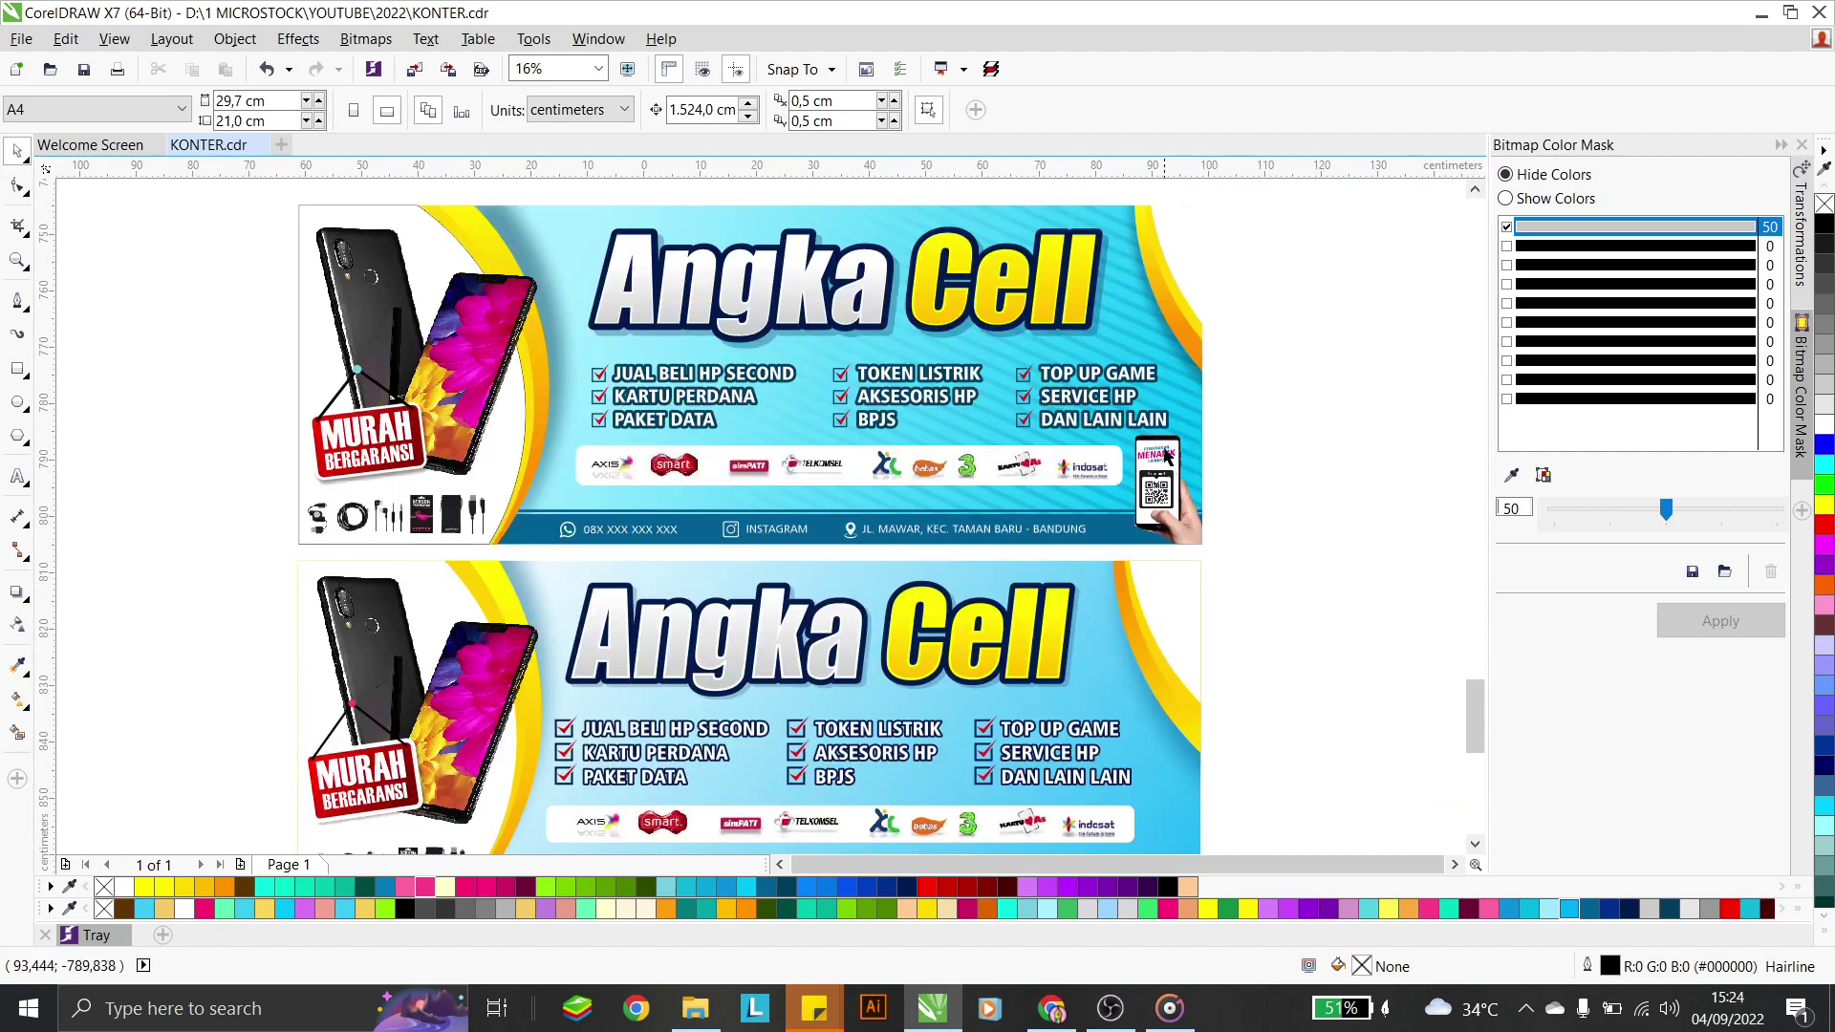
pyautogui.scroll(-2, 1017, 459)
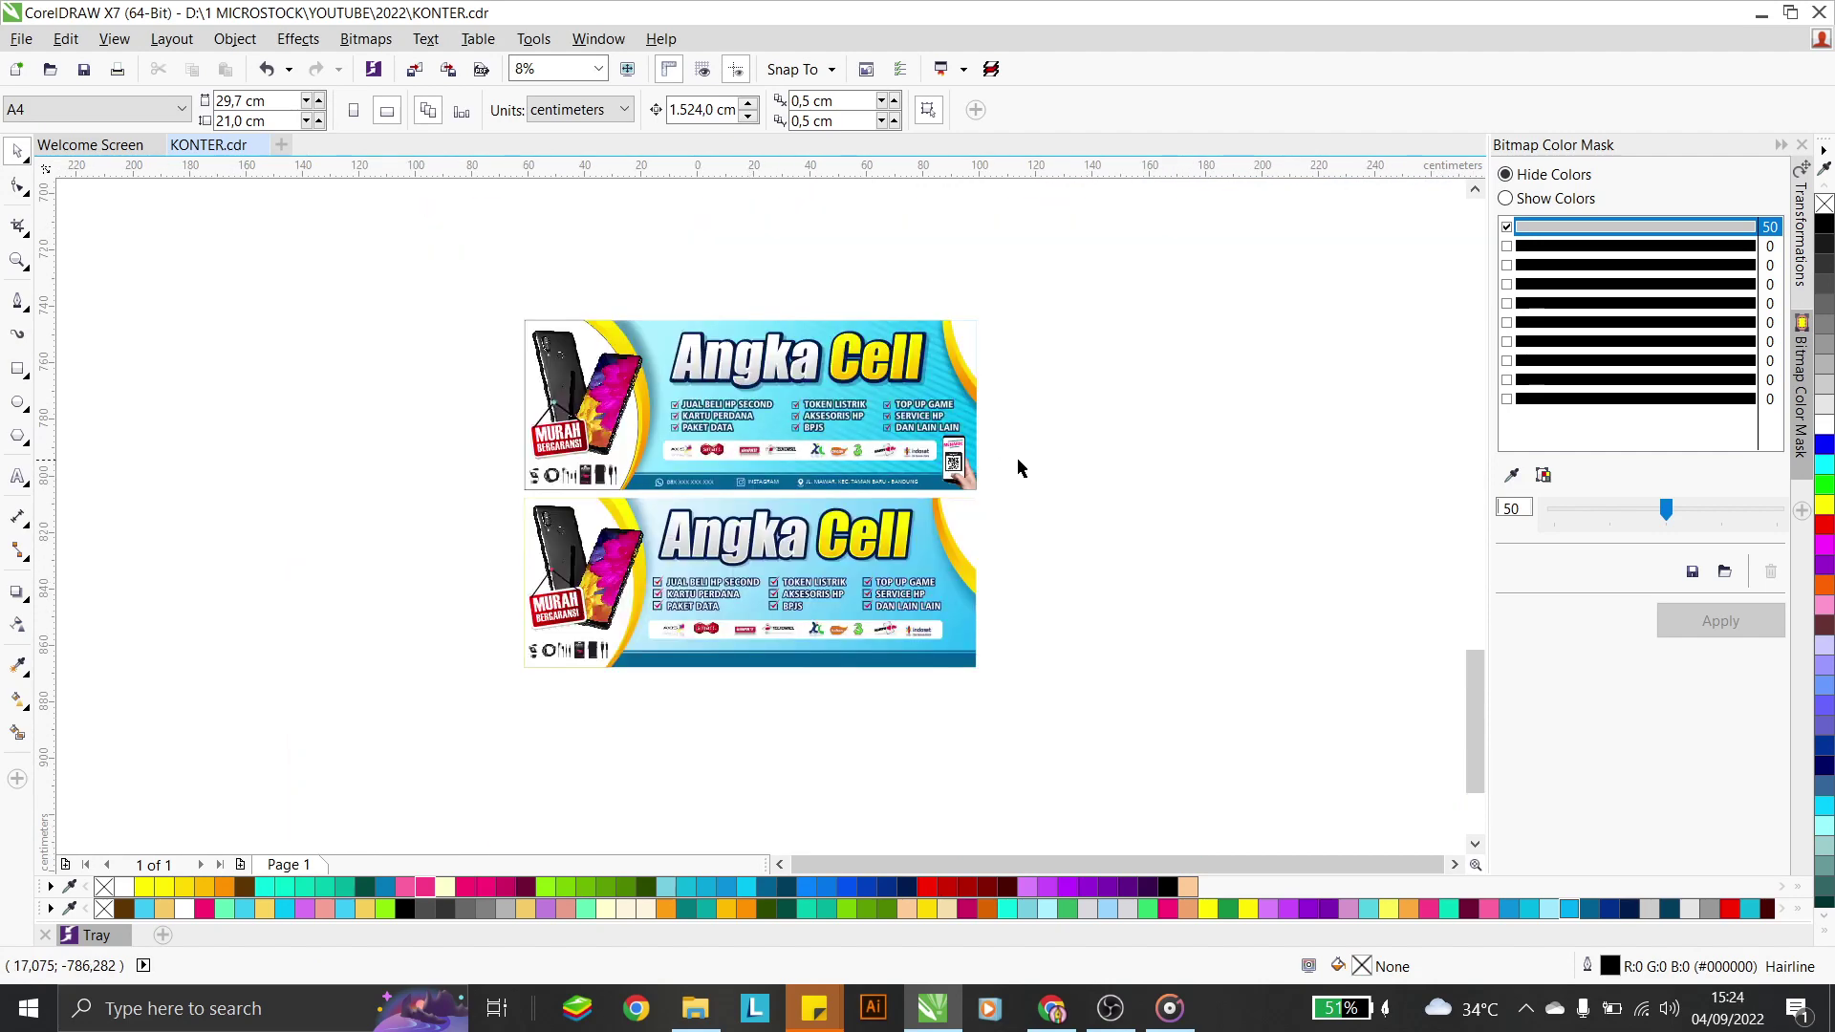
pyautogui.moveTo(927, 629); pyautogui.dragTo(929, 631)
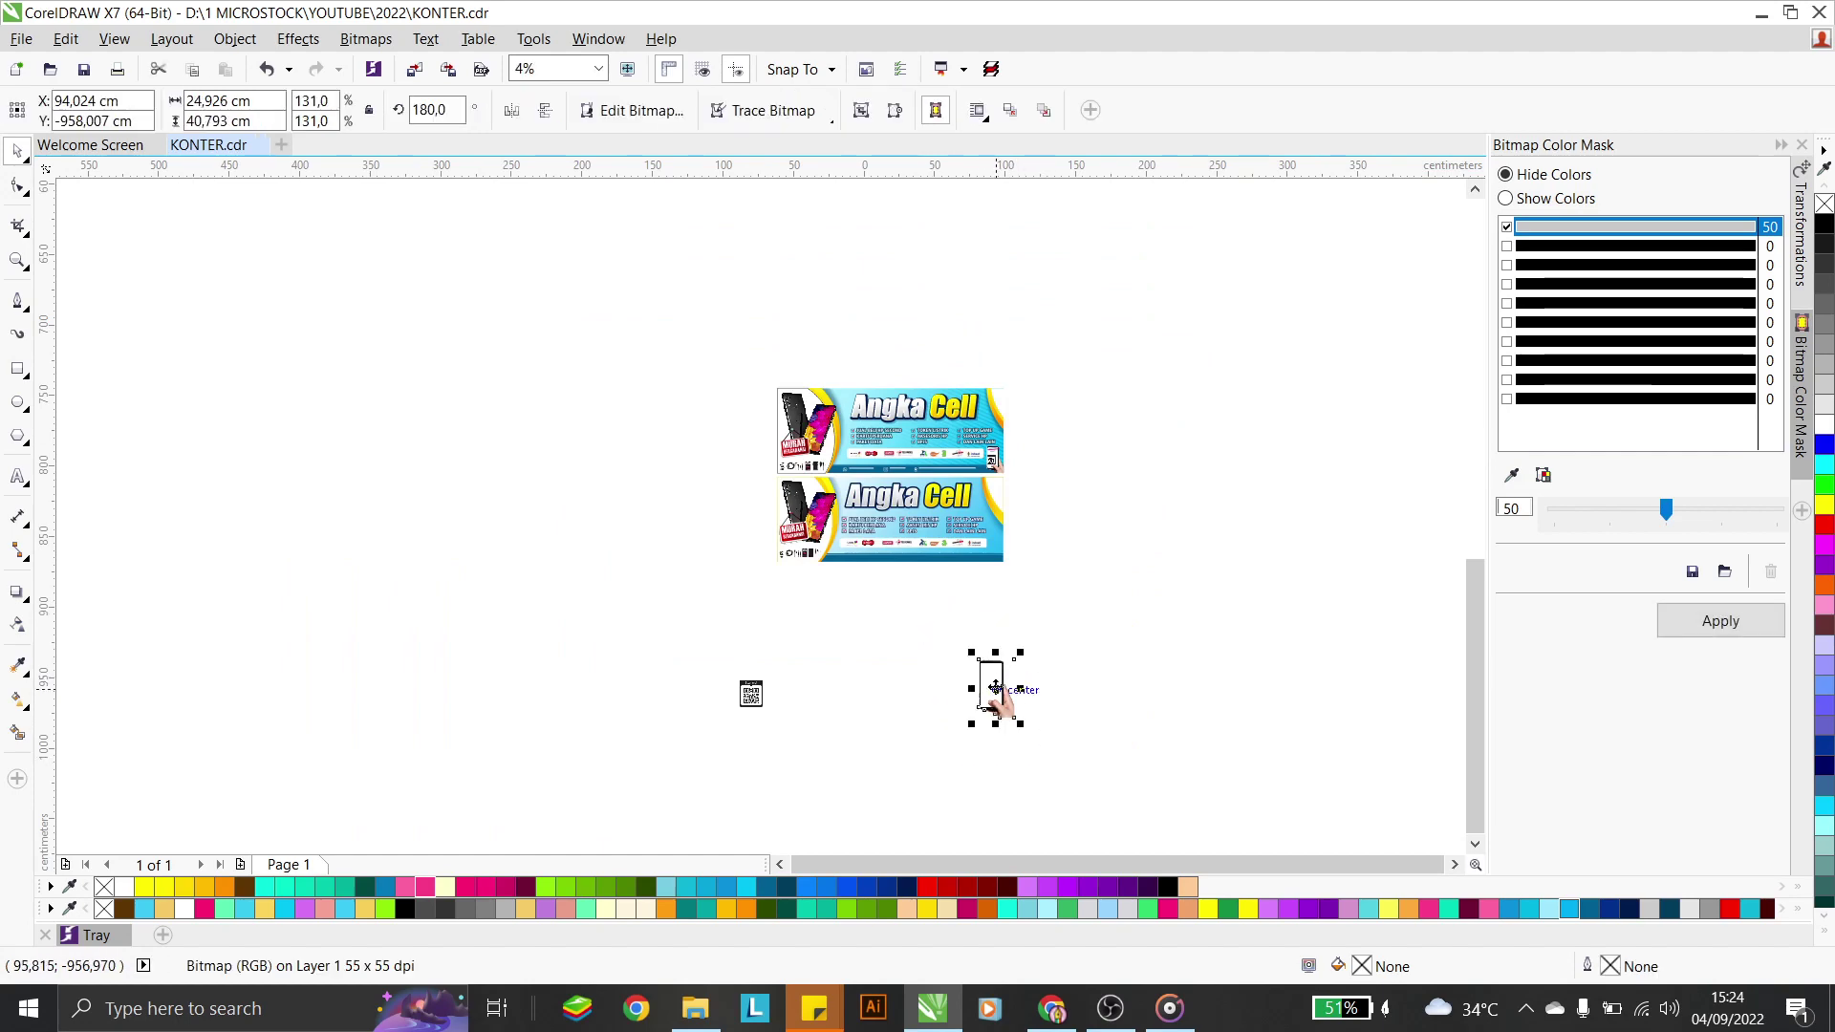
pyautogui.moveTo(1003, 690); pyautogui.dragTo(1004, 578)
pyautogui.moveTo(754, 709); pyautogui.dragTo(1035, 557)
pyautogui.scroll(2, 1035, 557)
pyautogui.scroll(2, 1037, 557)
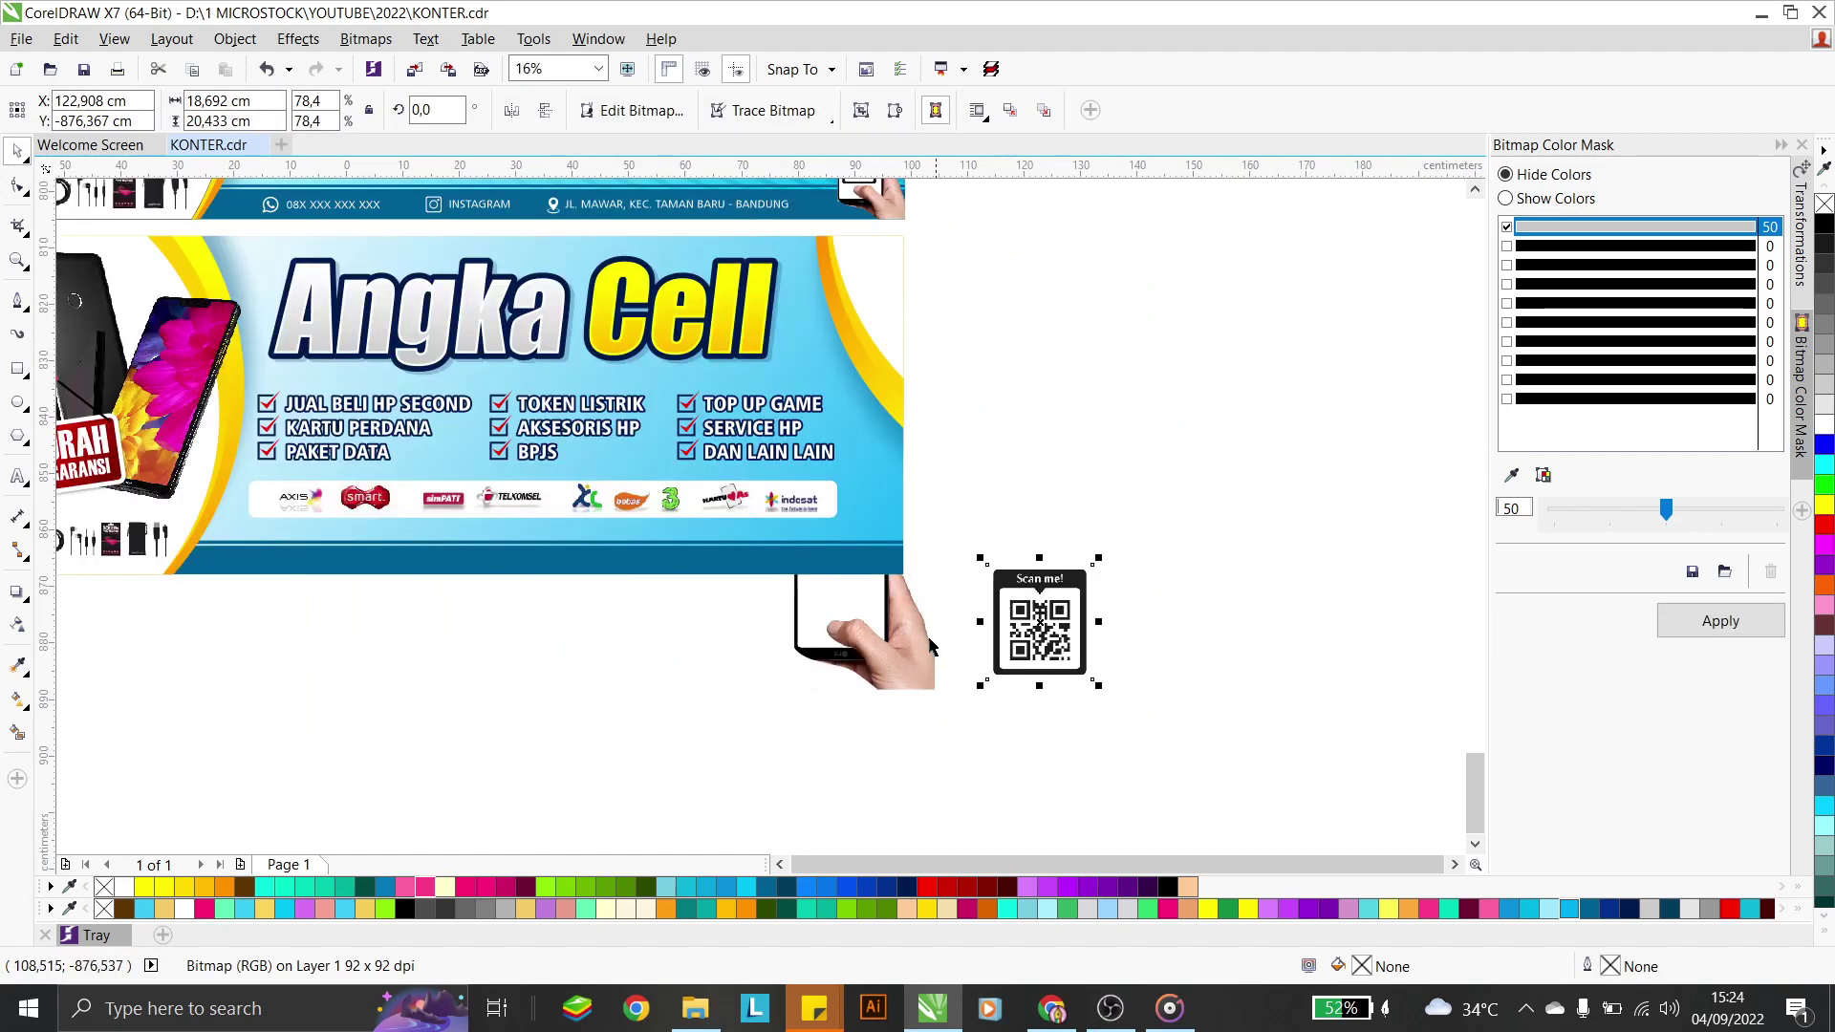
# Bring the hand-held phone and QR code to the front, and move the phone to the blank area just below the banner
pyautogui.keyDown('shift'); pyautogui.click(898, 649); pyautogui.keyUp('shift')
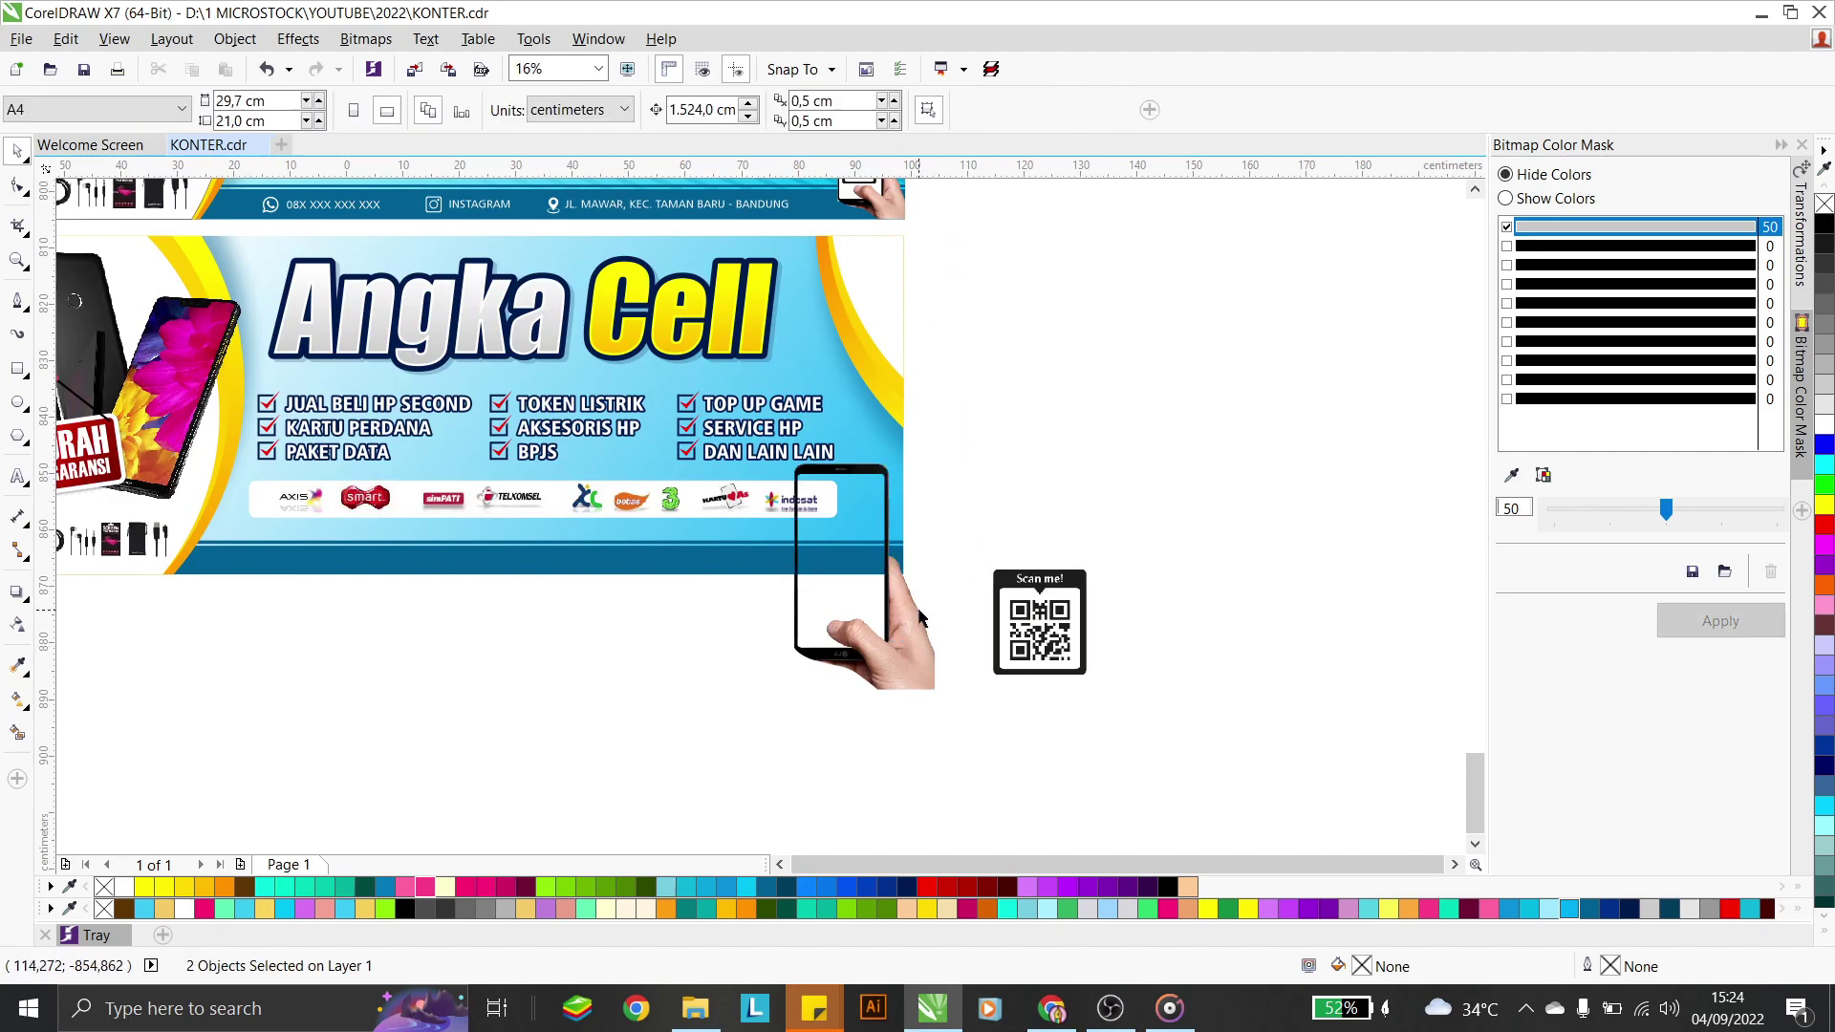
pyautogui.click(845, 606)
pyautogui.moveTo(903, 629); pyautogui.dragTo(870, 767)
pyautogui.scroll(1, 865, 774)
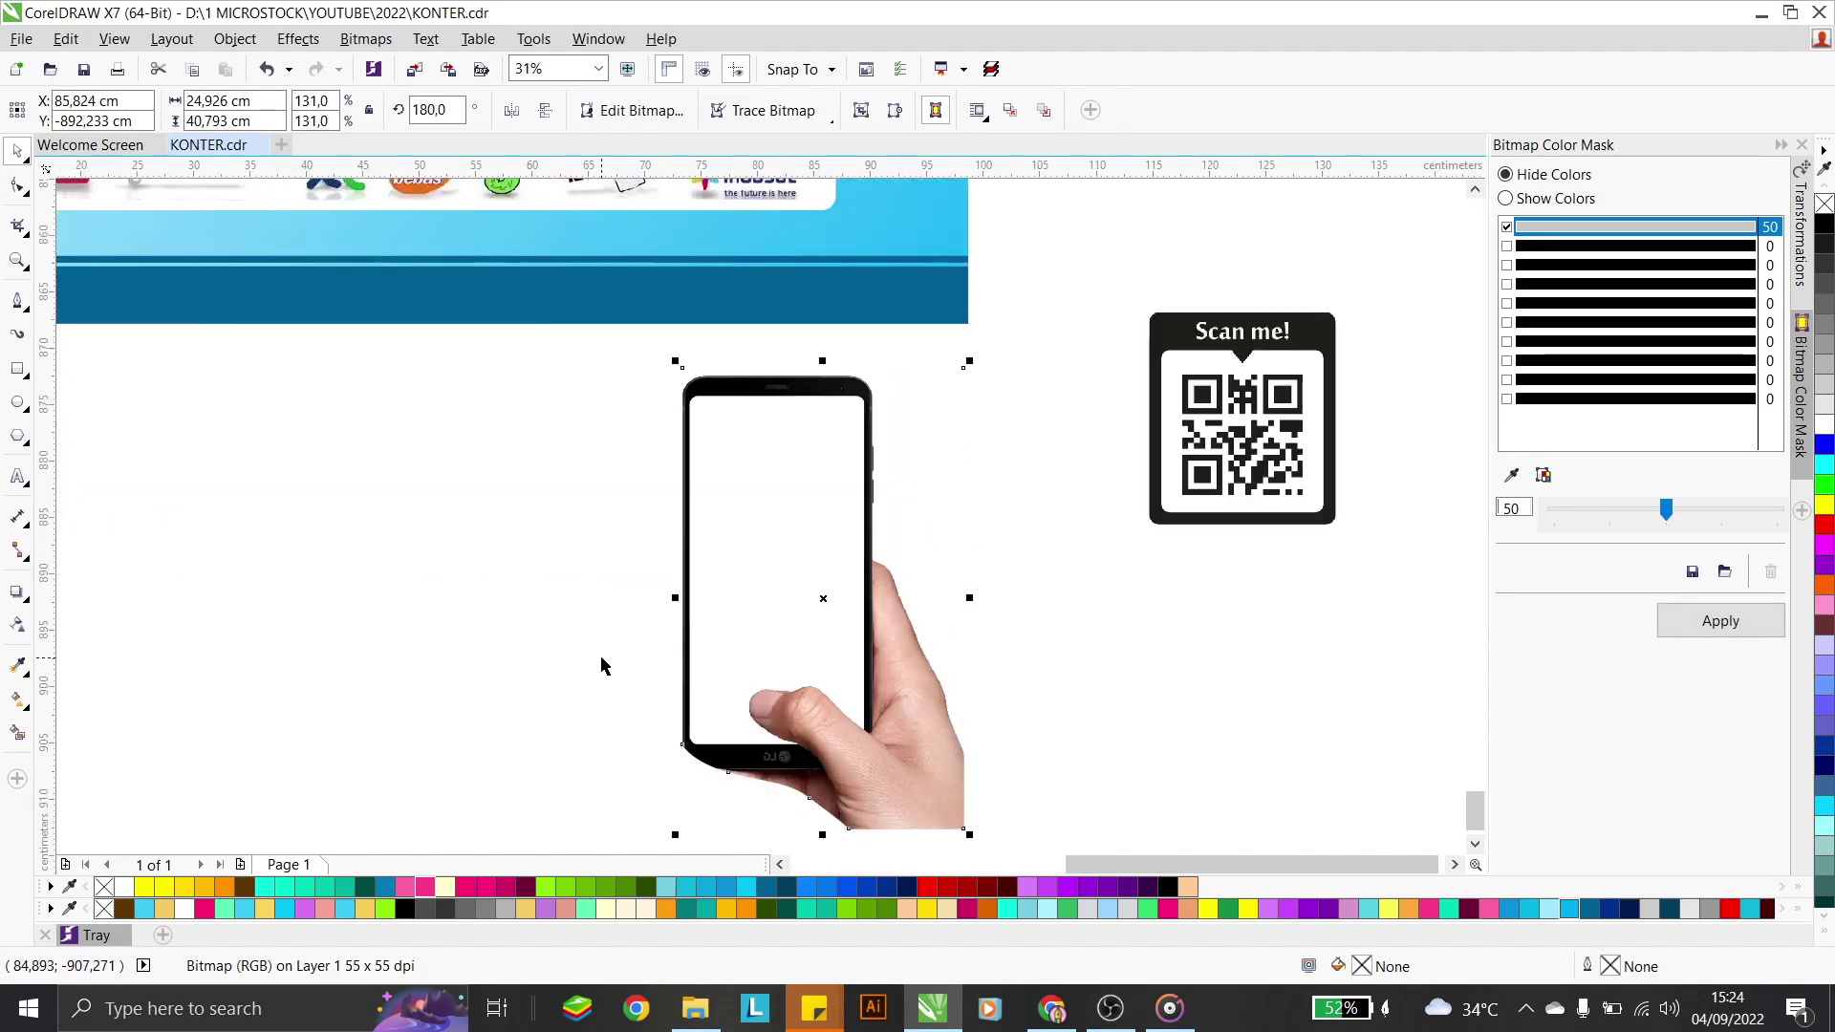
# Draw a white rectangle without outline, about 16.4 × 32.3 cm, over the phone's screen and send it behind the phone image
pyautogui.click(19, 368)
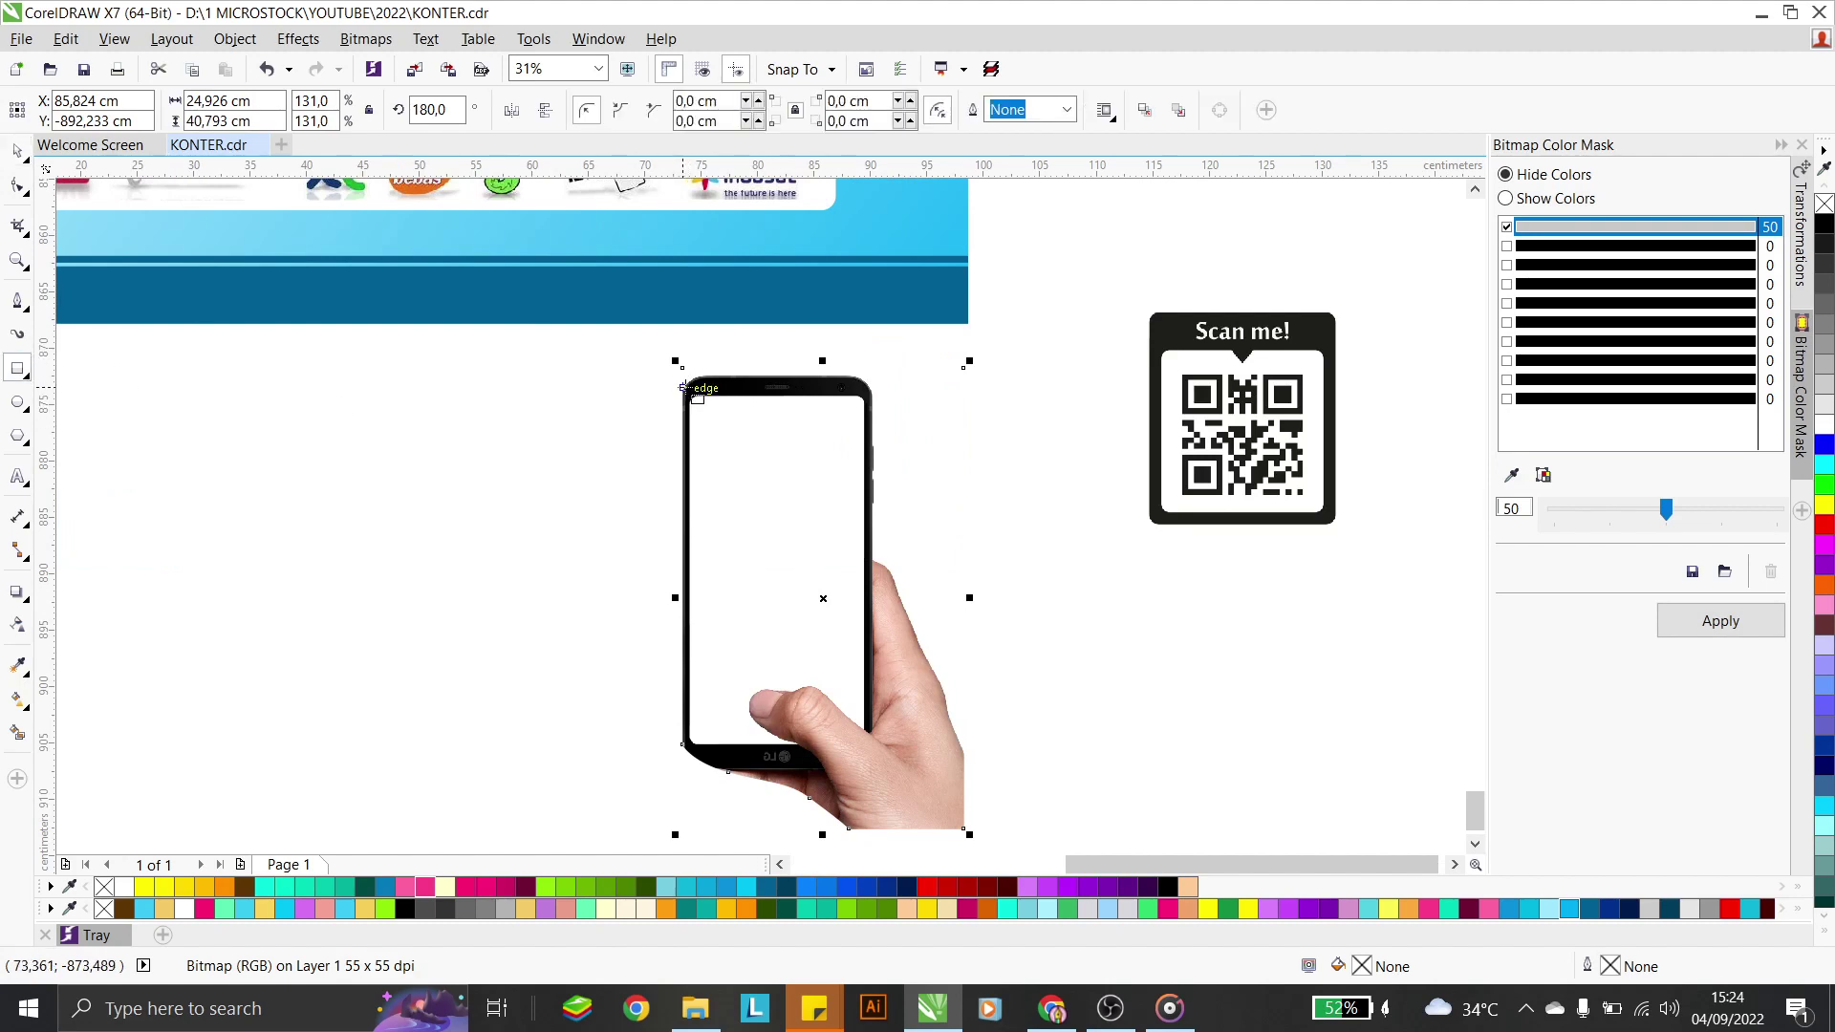
pyautogui.moveTo(682, 387); pyautogui.dragTo(873, 758)
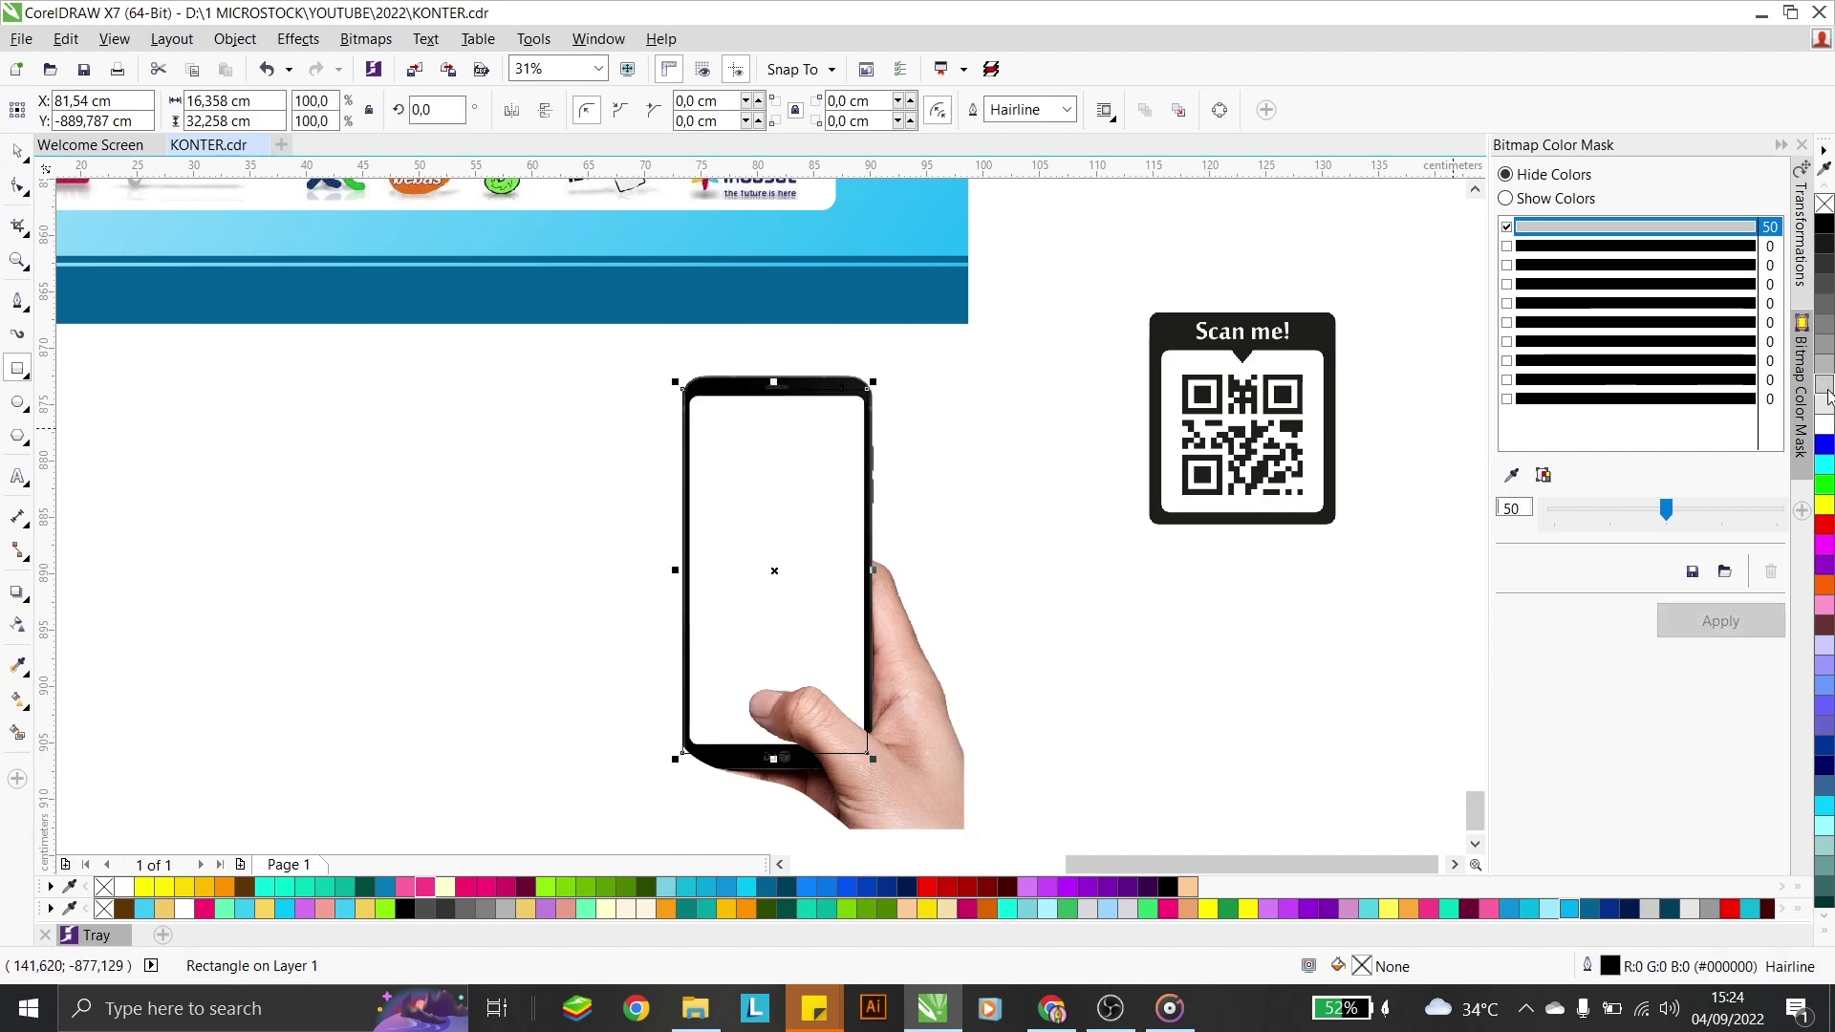
pyautogui.click(1827, 427)
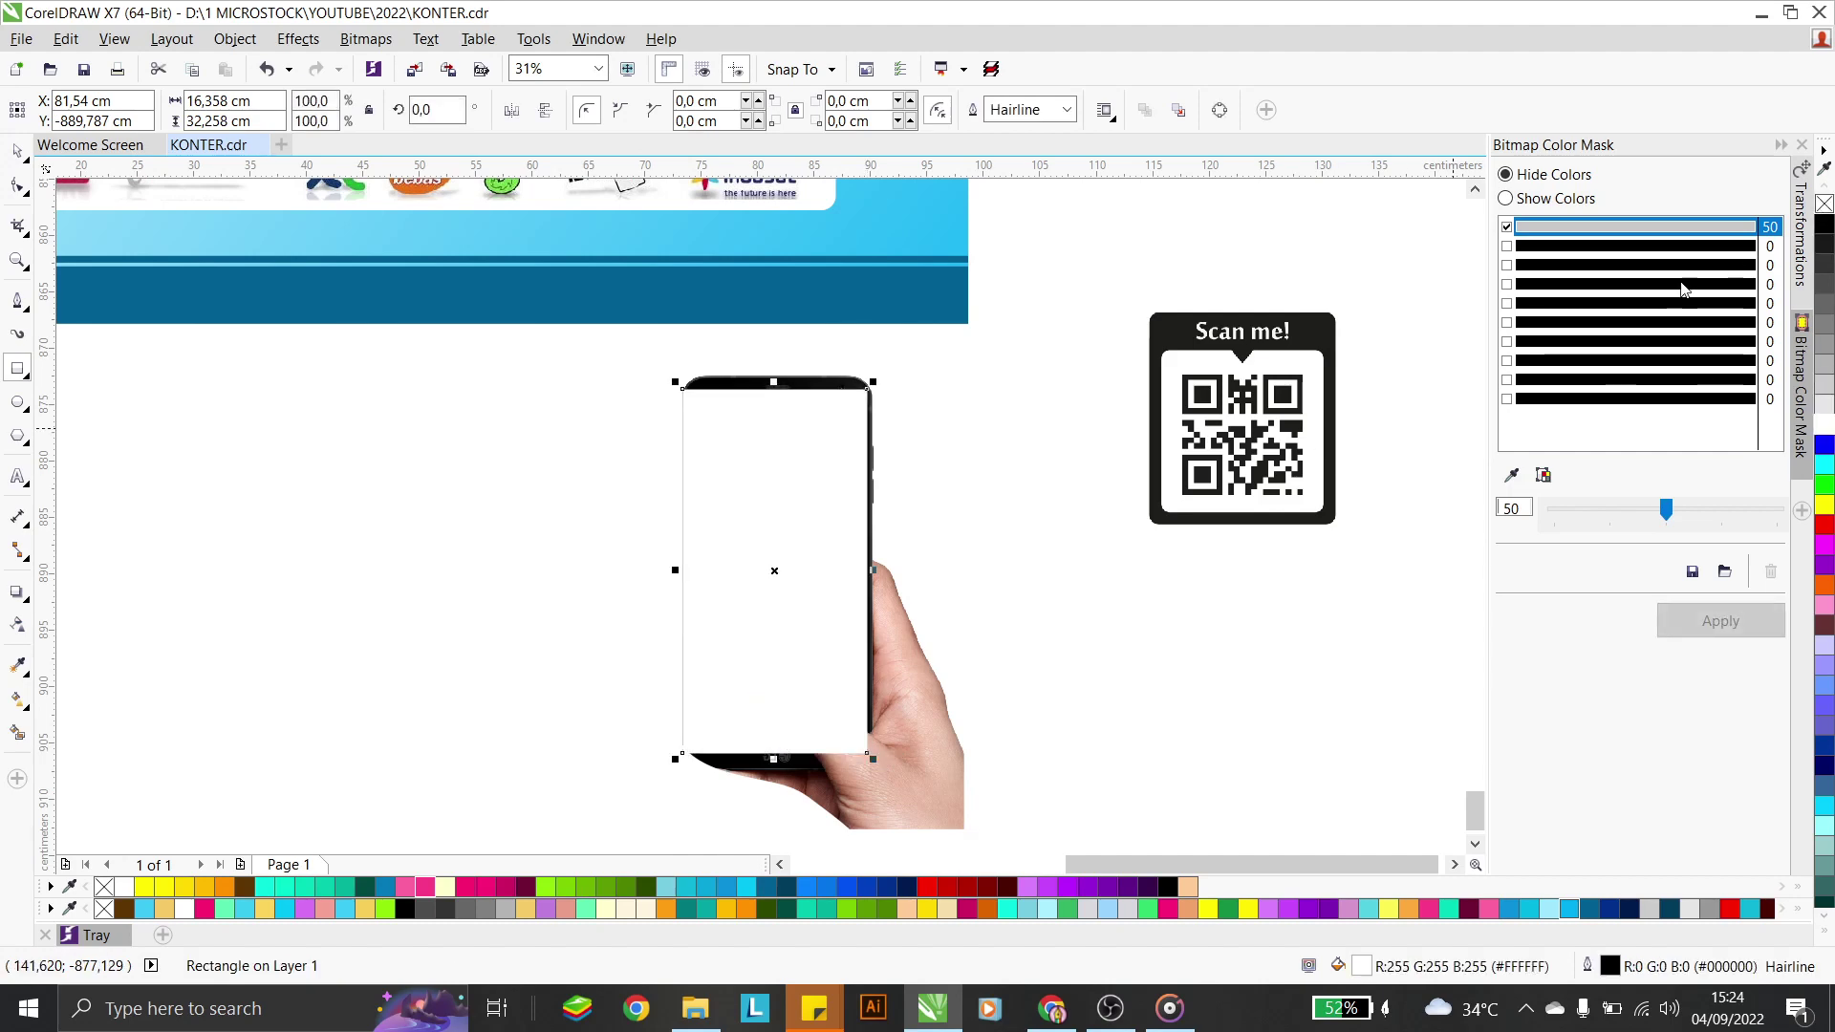
pyautogui.hotkey('shift', 'pagedown')
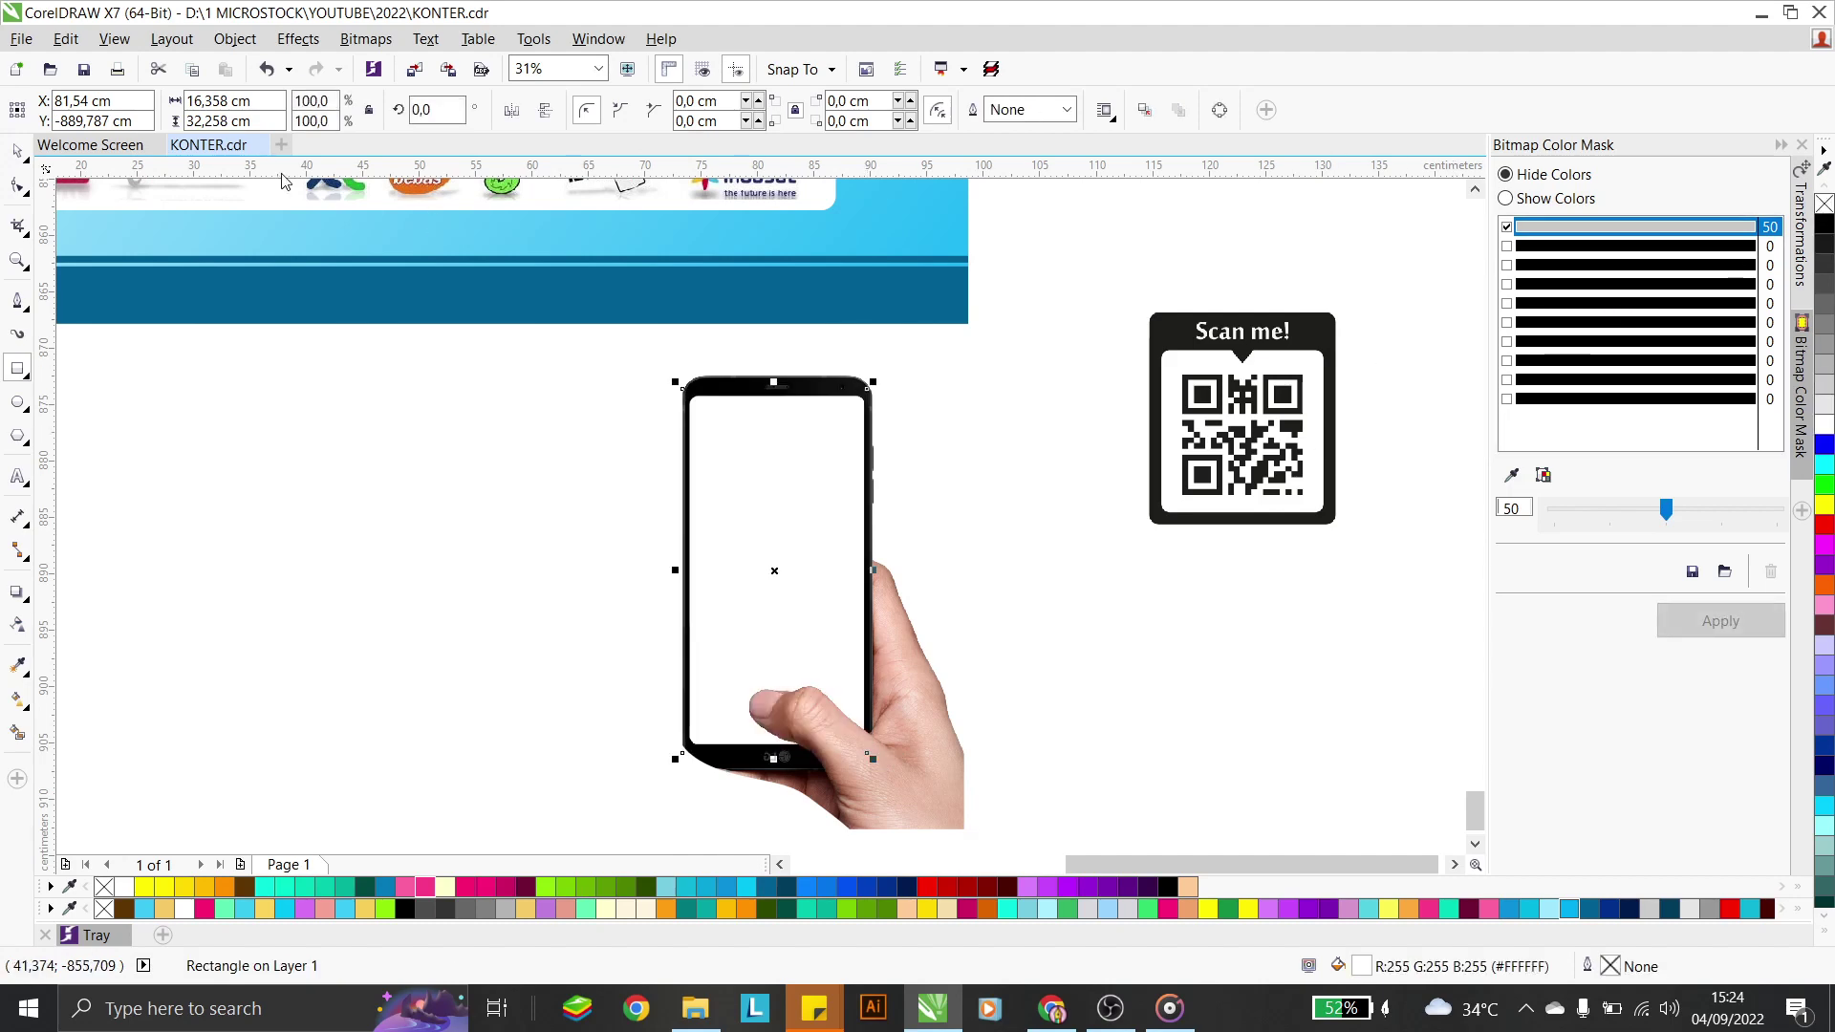
pyautogui.scroll(-3, 802, 506)
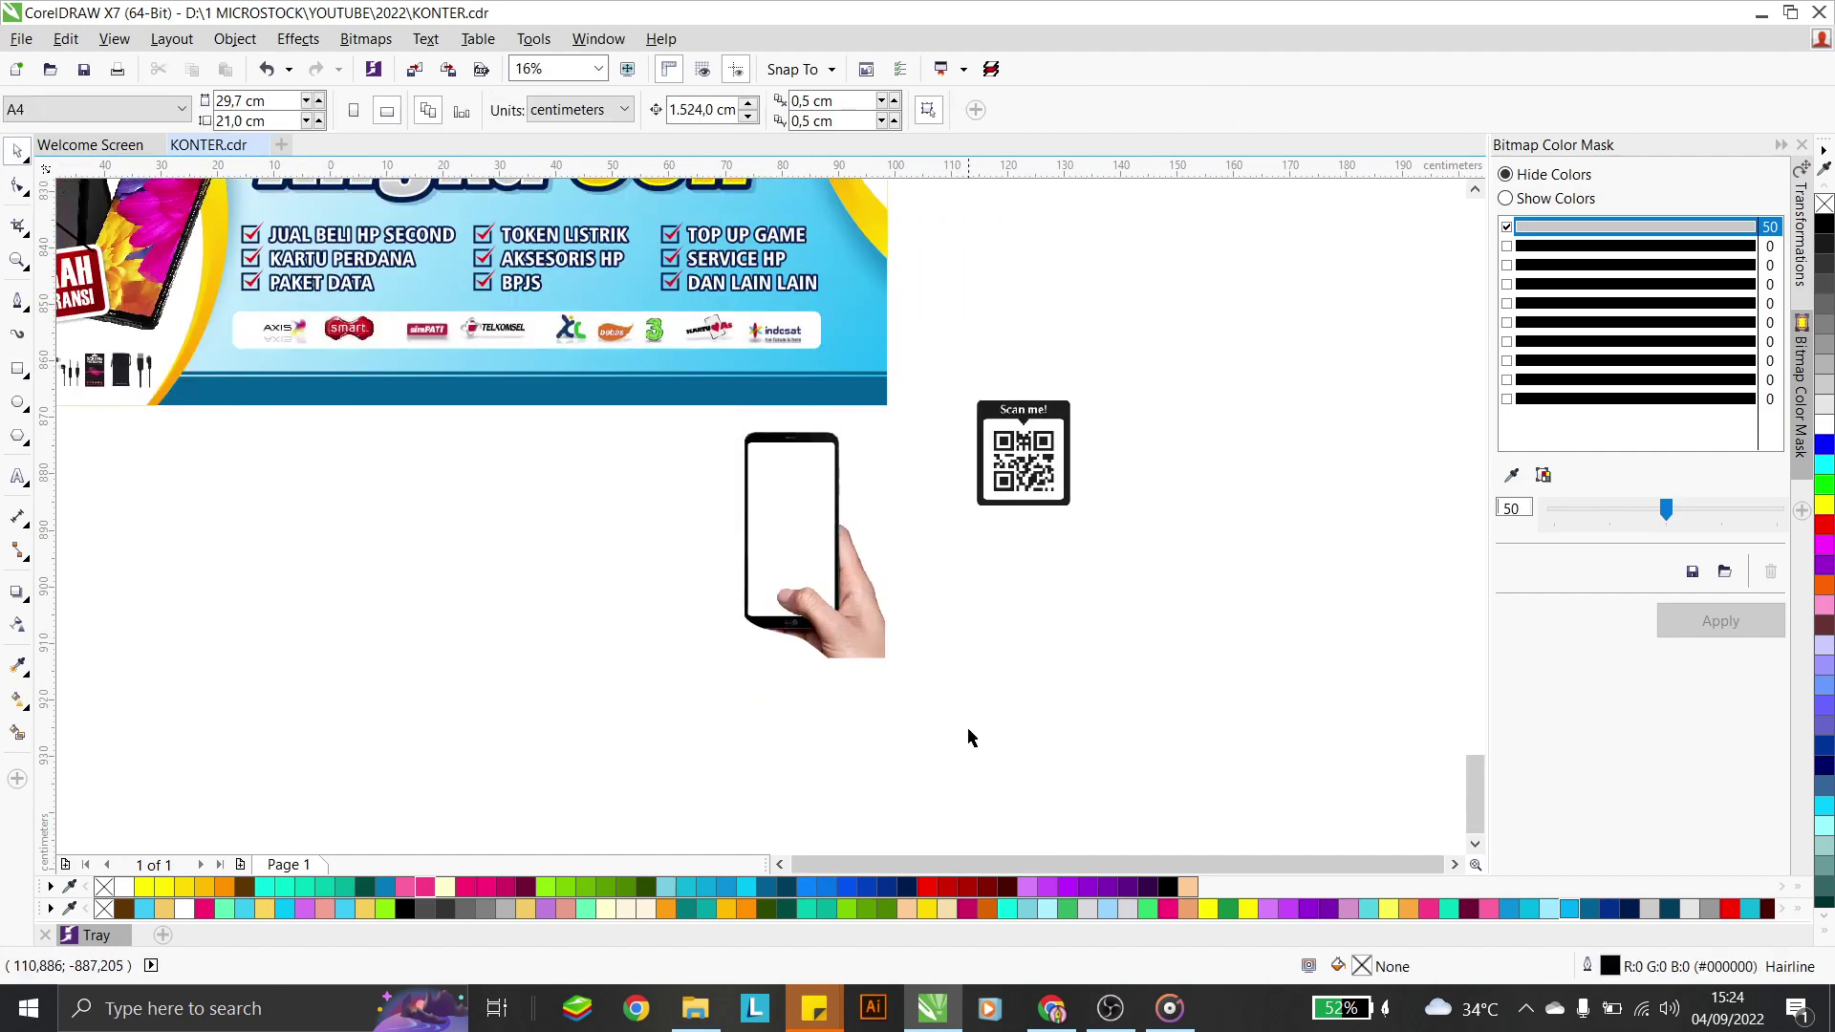
# Group the hand-held phone with its white backing and move the group onto the banner's lower-right corner
pyautogui.moveTo(967, 746); pyautogui.dragTo(651, 392)
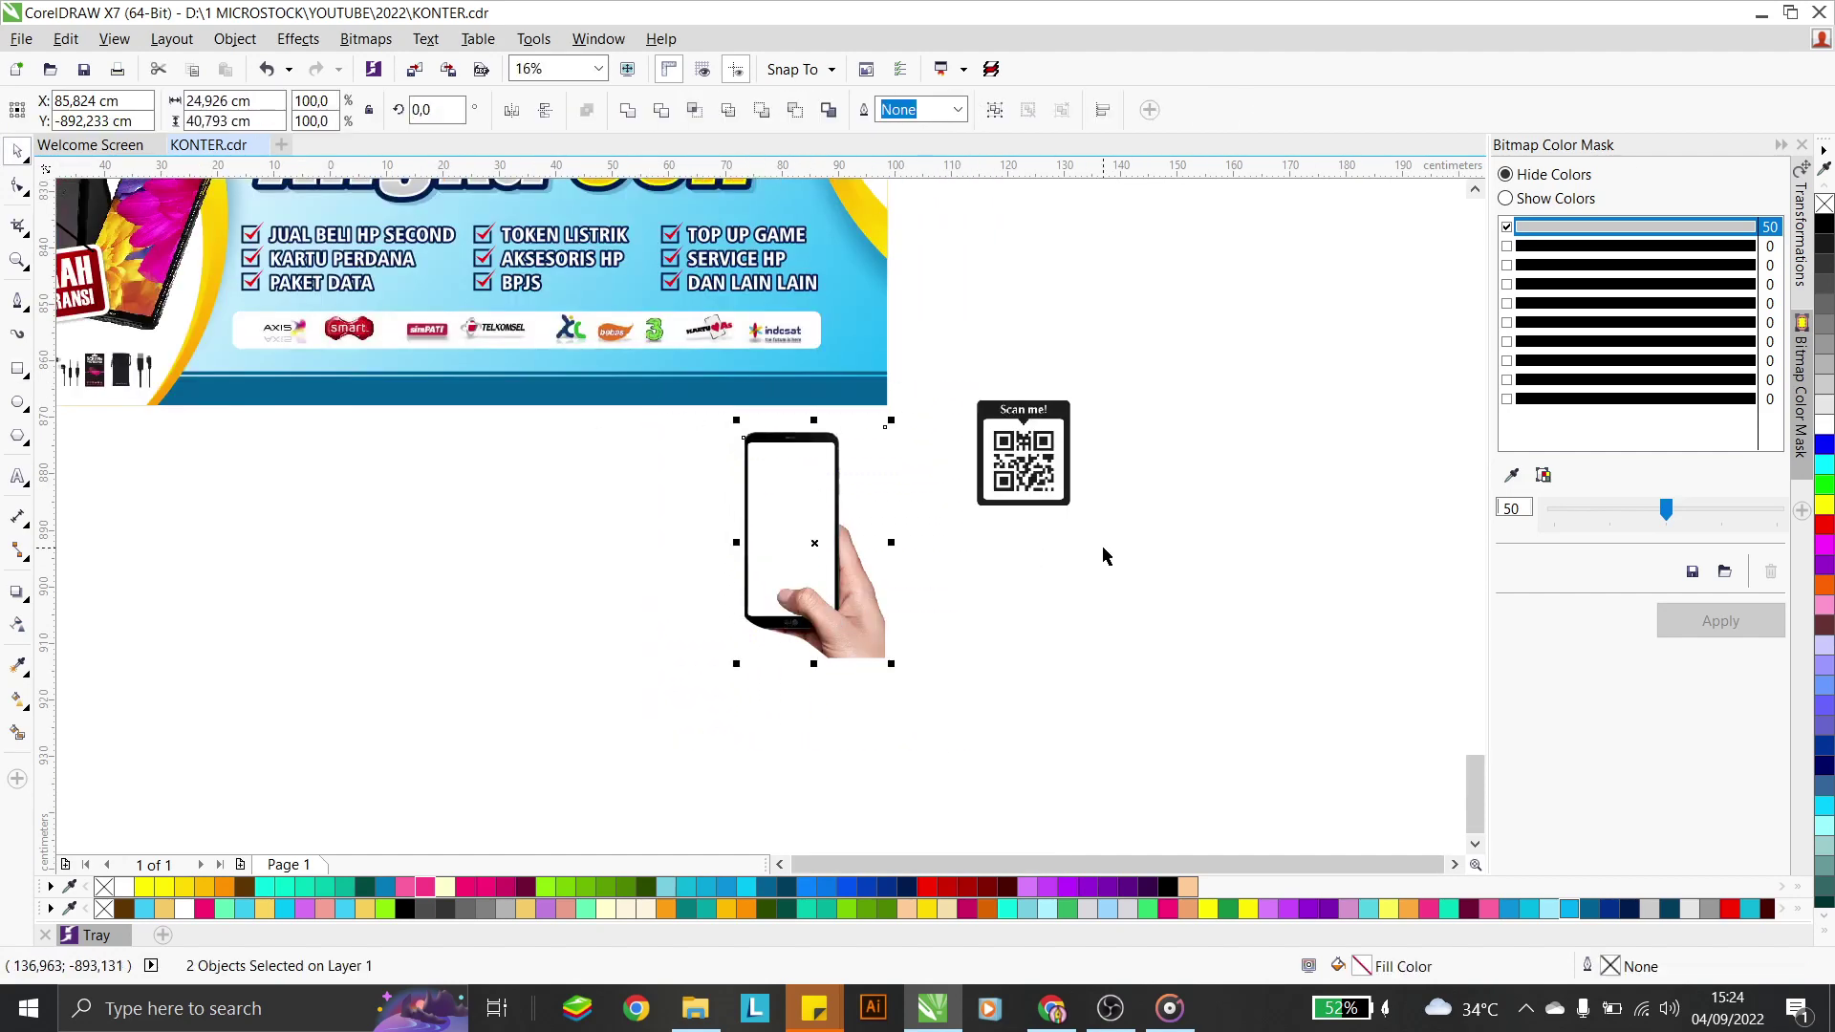
pyautogui.hotkey('ctrl', 'g')
pyautogui.moveTo(790, 622); pyautogui.dragTo(784, 376)
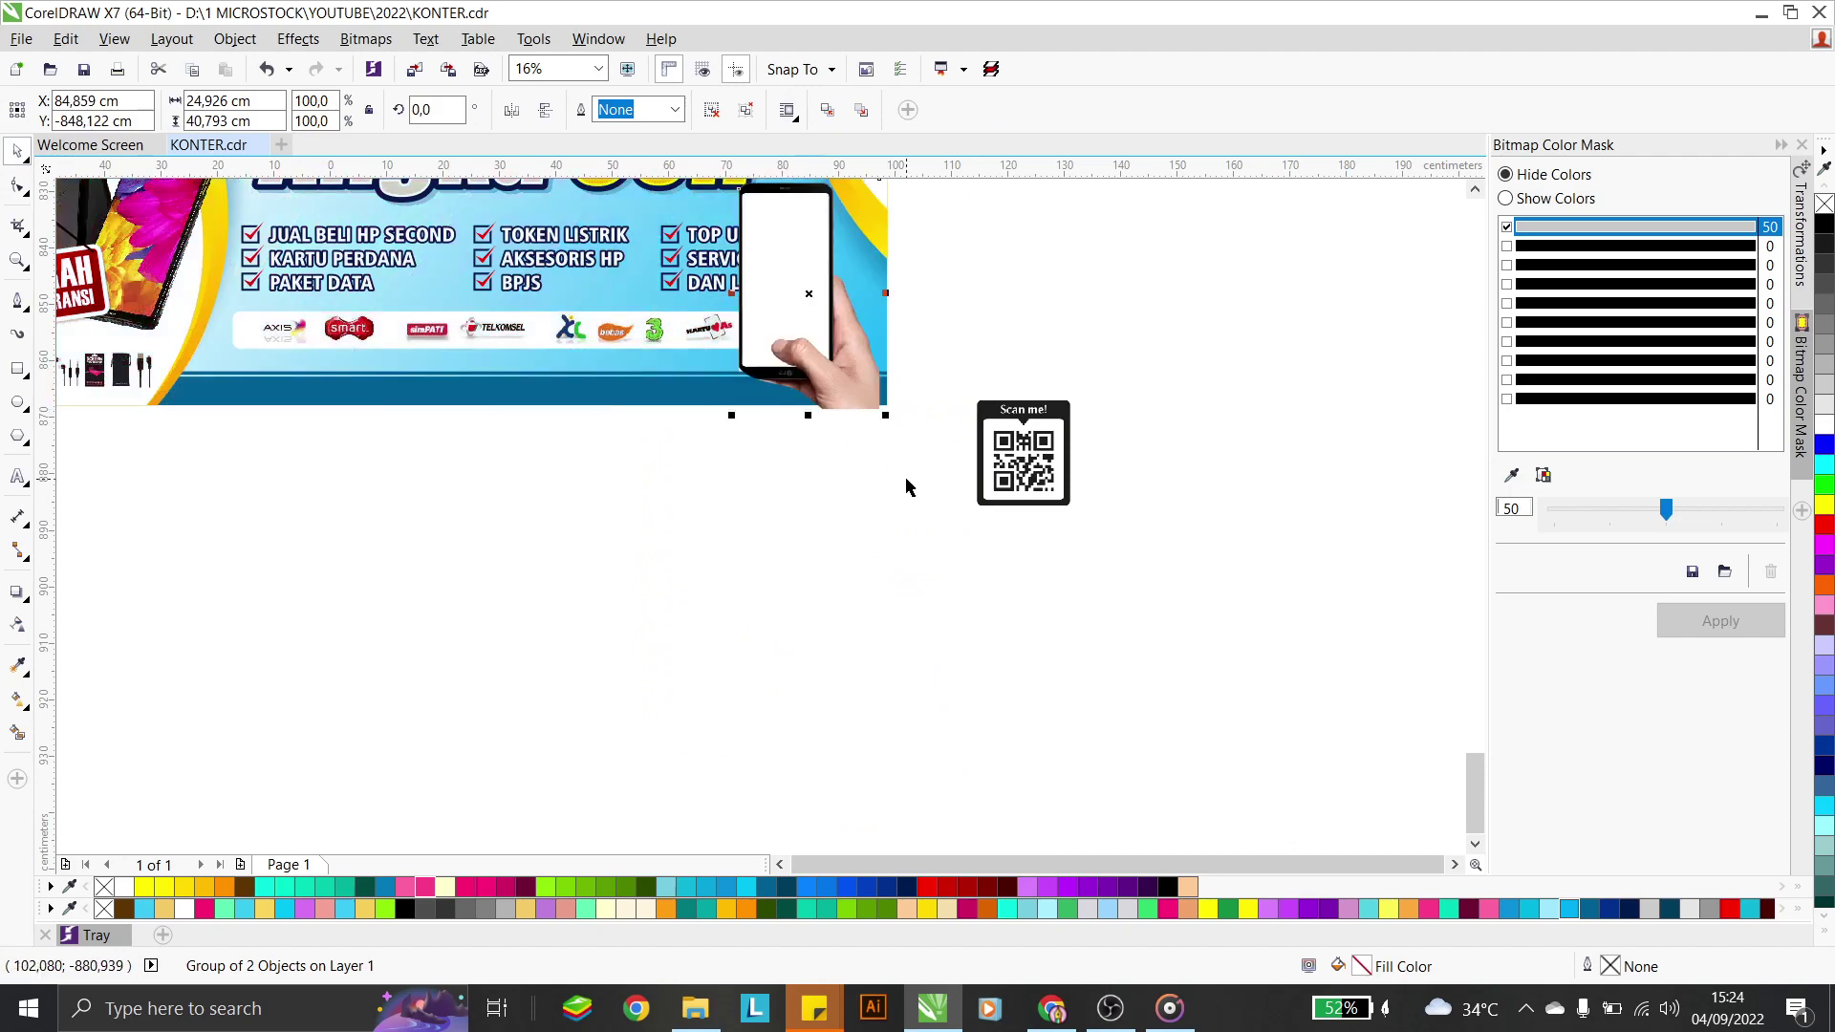
pyautogui.scroll(-1, 909, 483)
pyautogui.scroll(1, 860, 351)
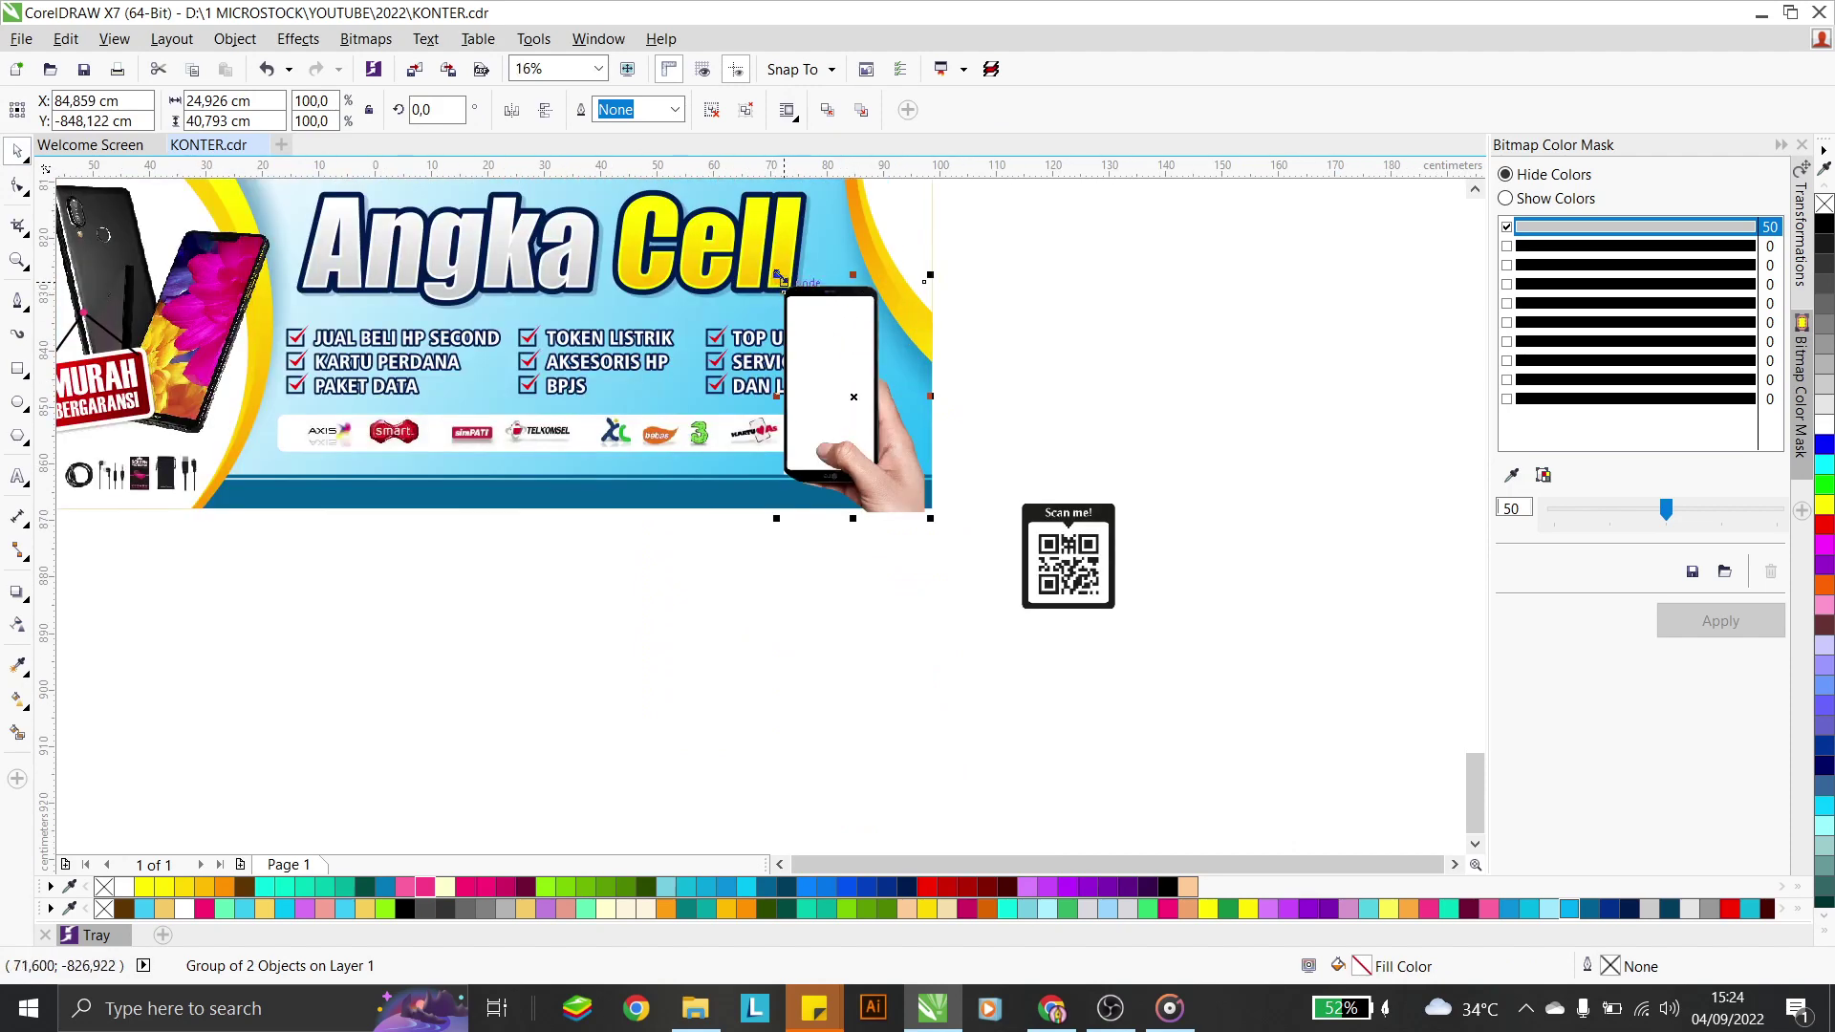
# Scale down the hand-held phone group and align it flush with the banner's bottom-right corner
pyautogui.moveTo(780, 276); pyautogui.dragTo(891, 399)
pyautogui.scroll(1, 889, 398)
pyautogui.keyDown('shift'); pyautogui.click(729, 604); pyautogui.keyUp('shift')
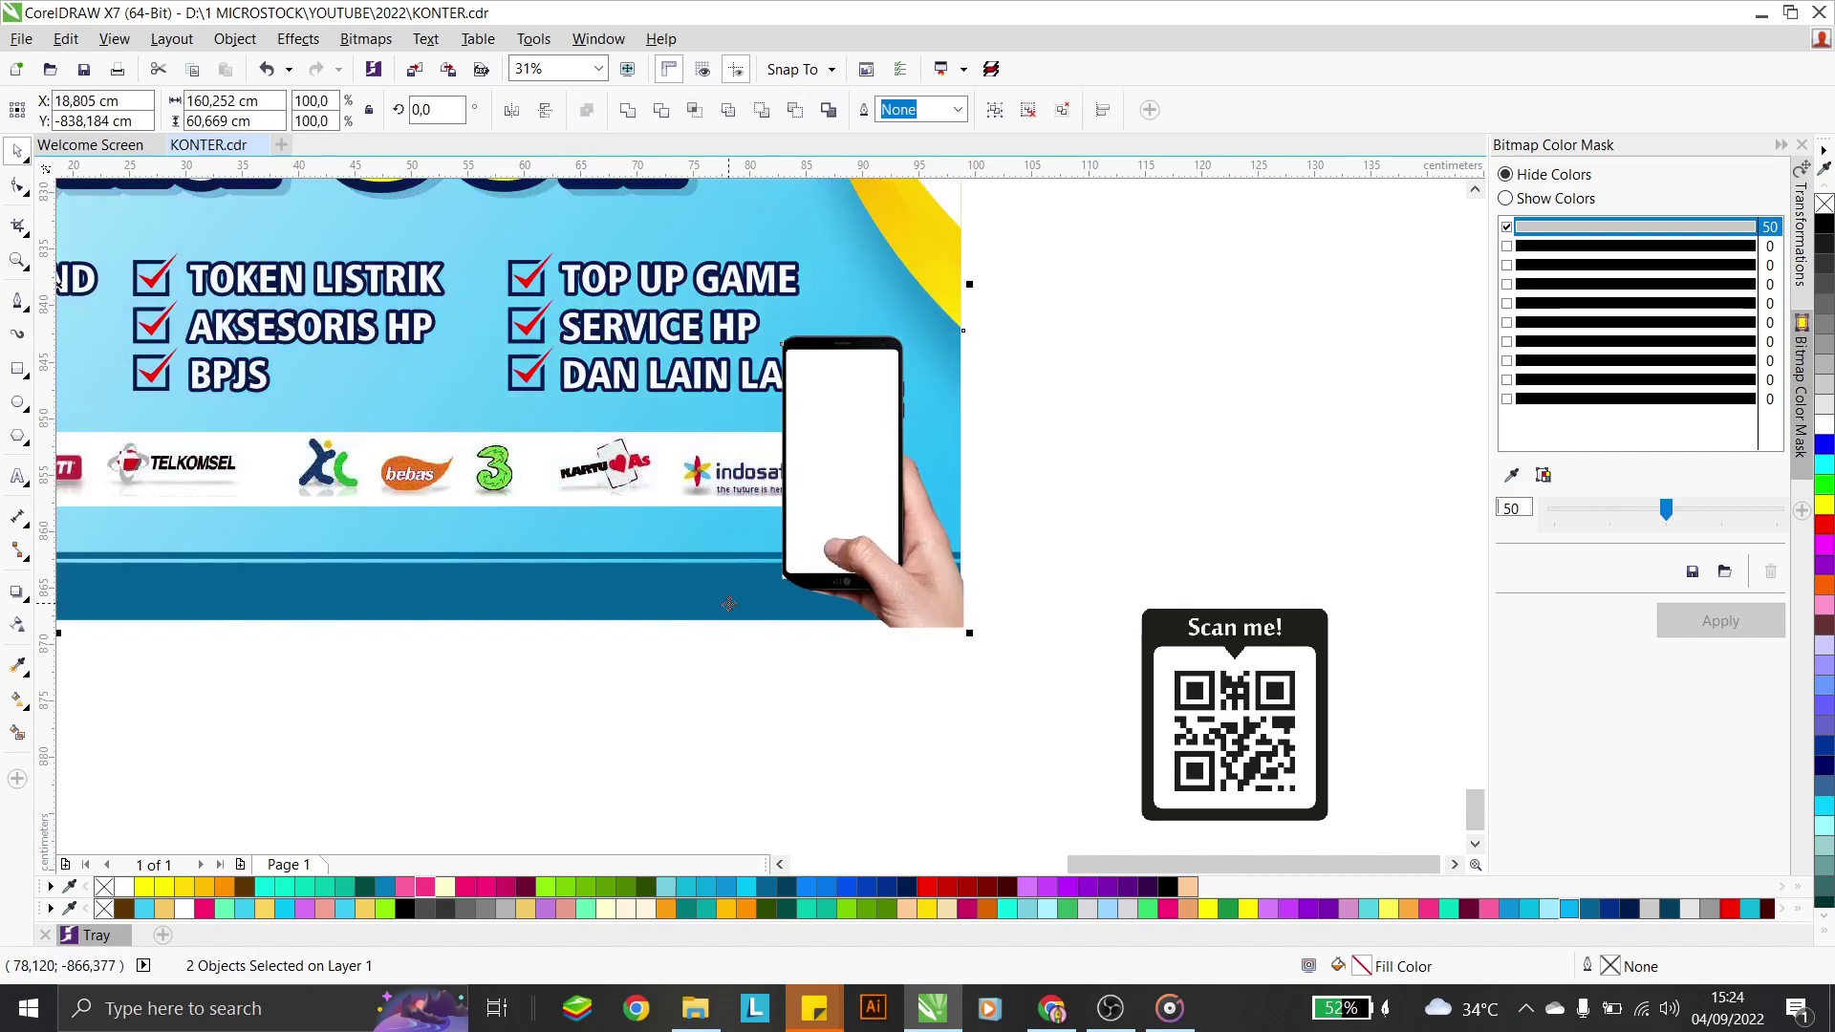
# Narrow the operator logo strip to about 98.5 cm so it ends before the hand-held phone
pyautogui.click(722, 475)
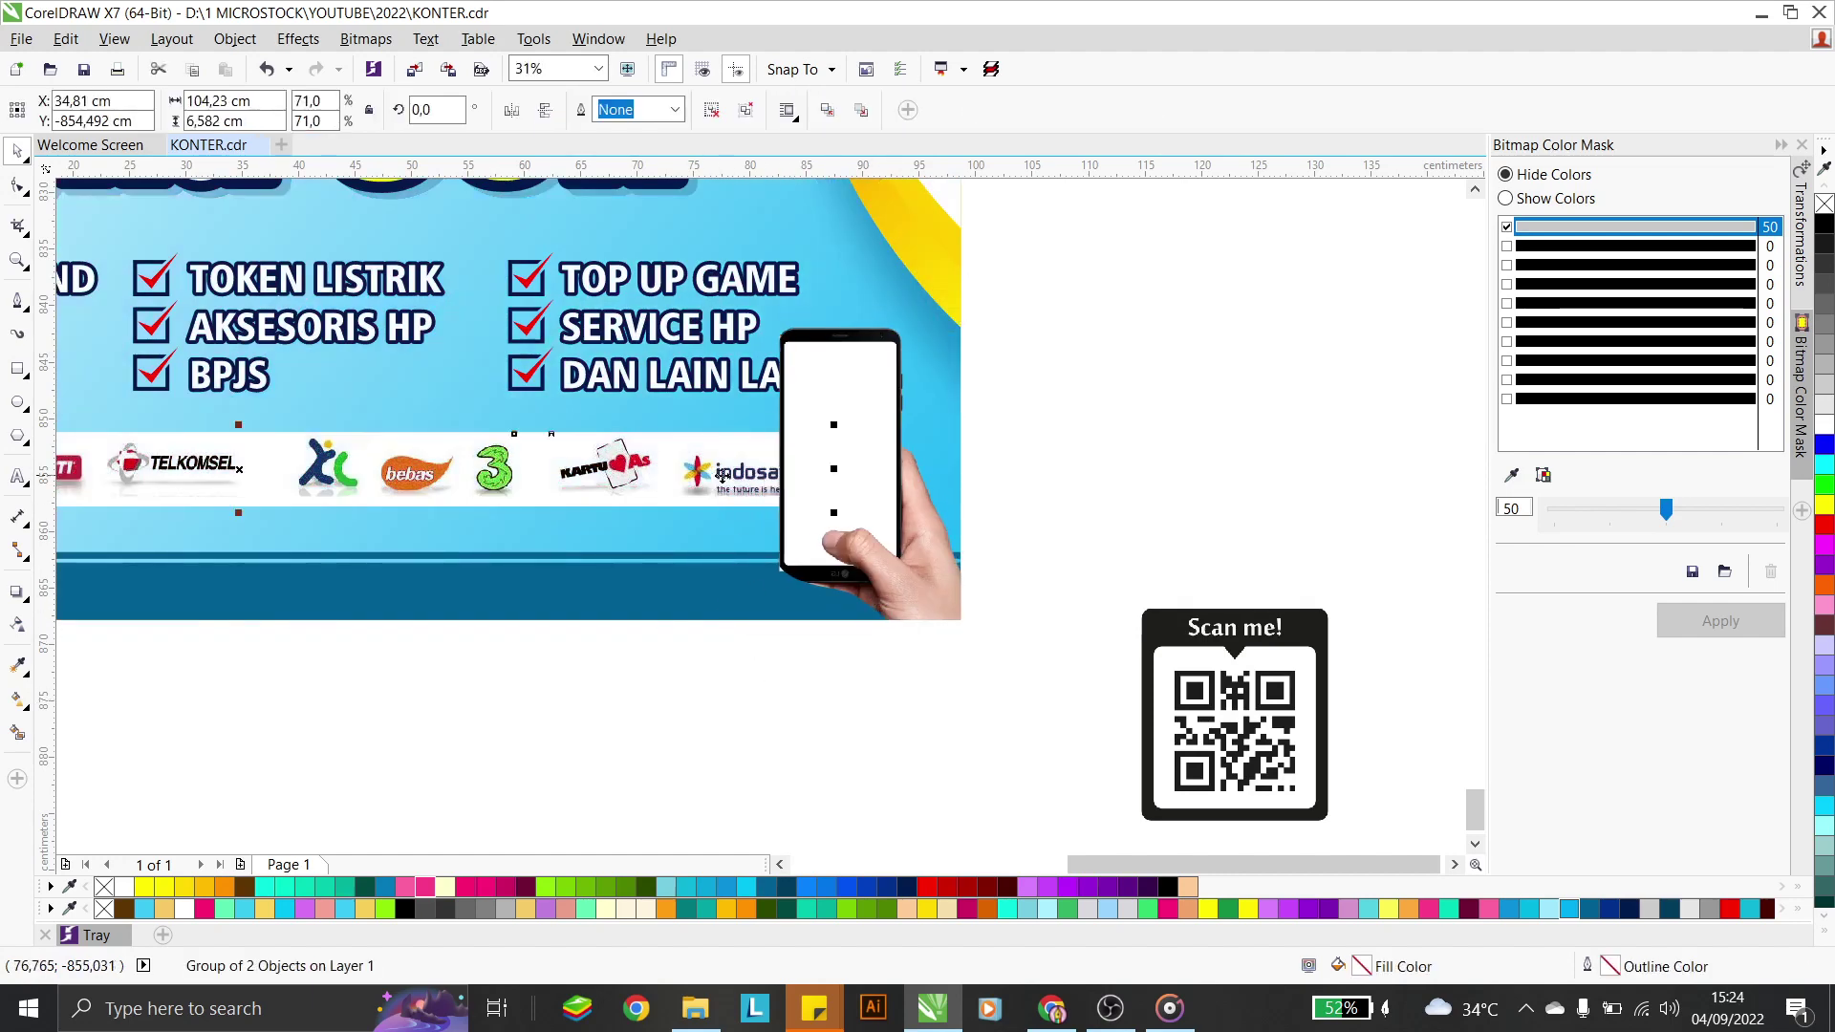
pyautogui.moveTo(845, 472); pyautogui.dragTo(780, 473)
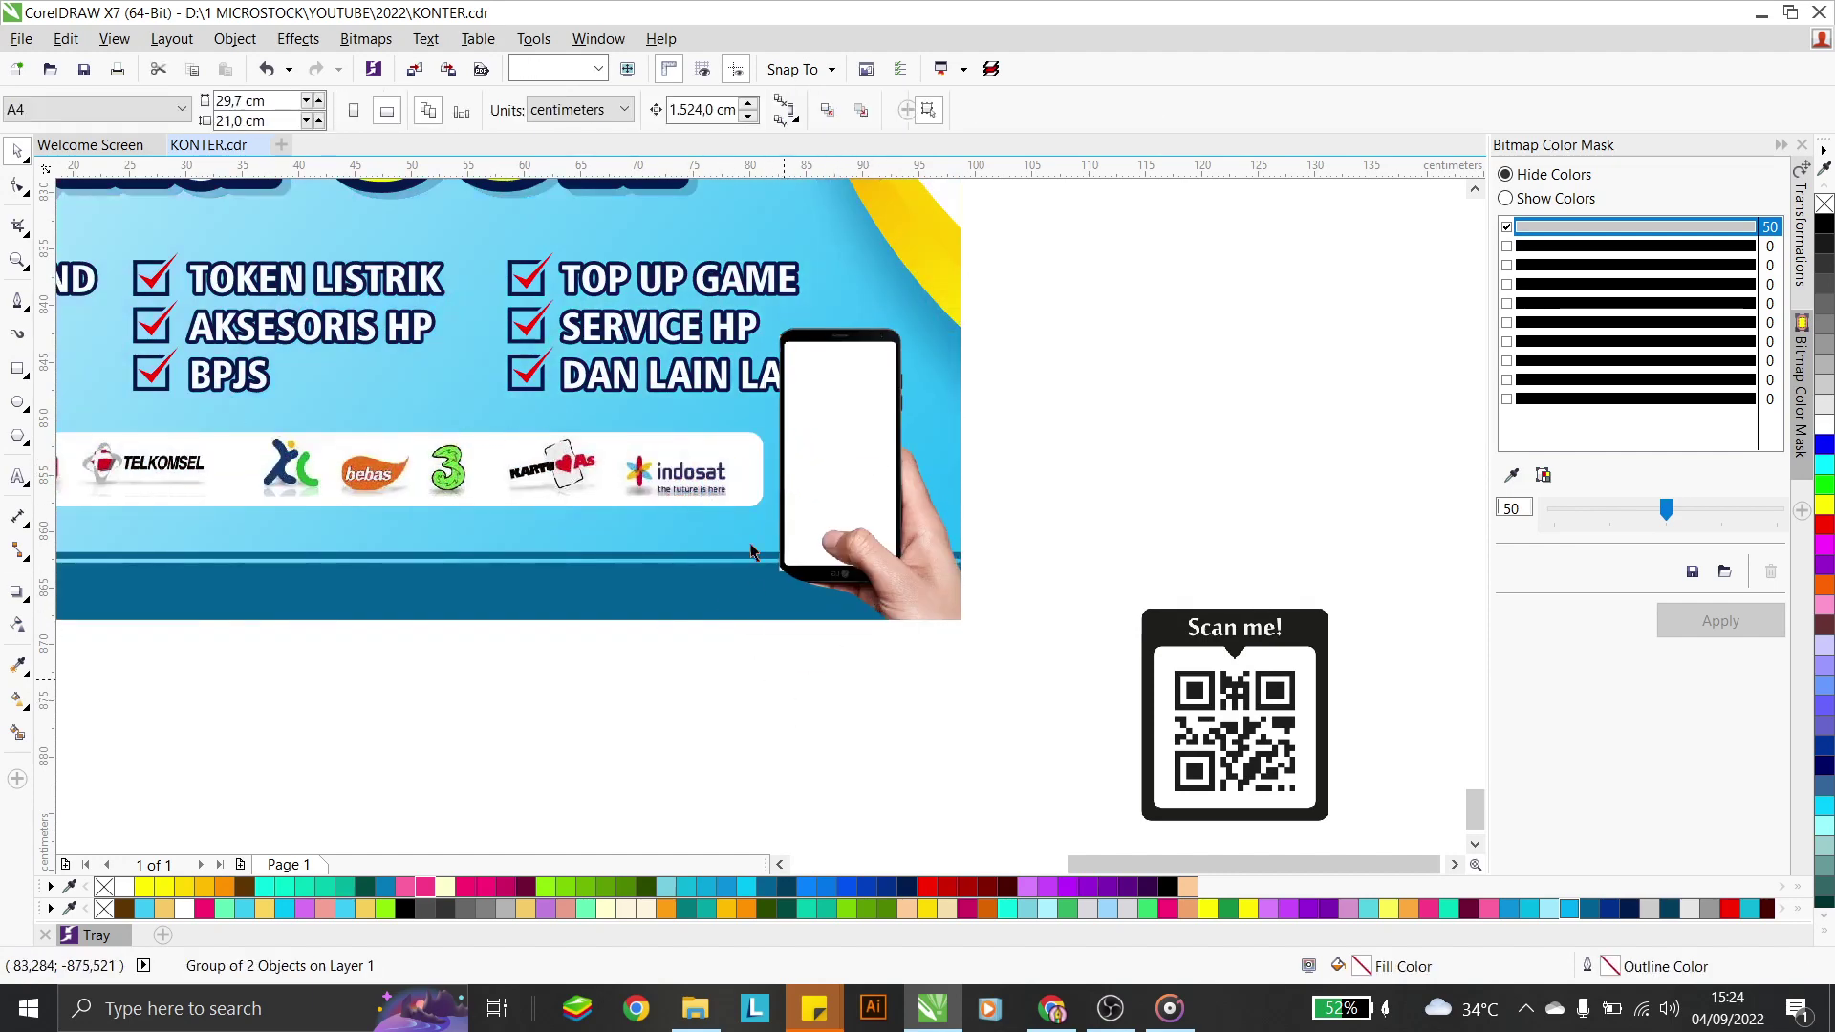
pyautogui.scroll(-2, 877, 524)
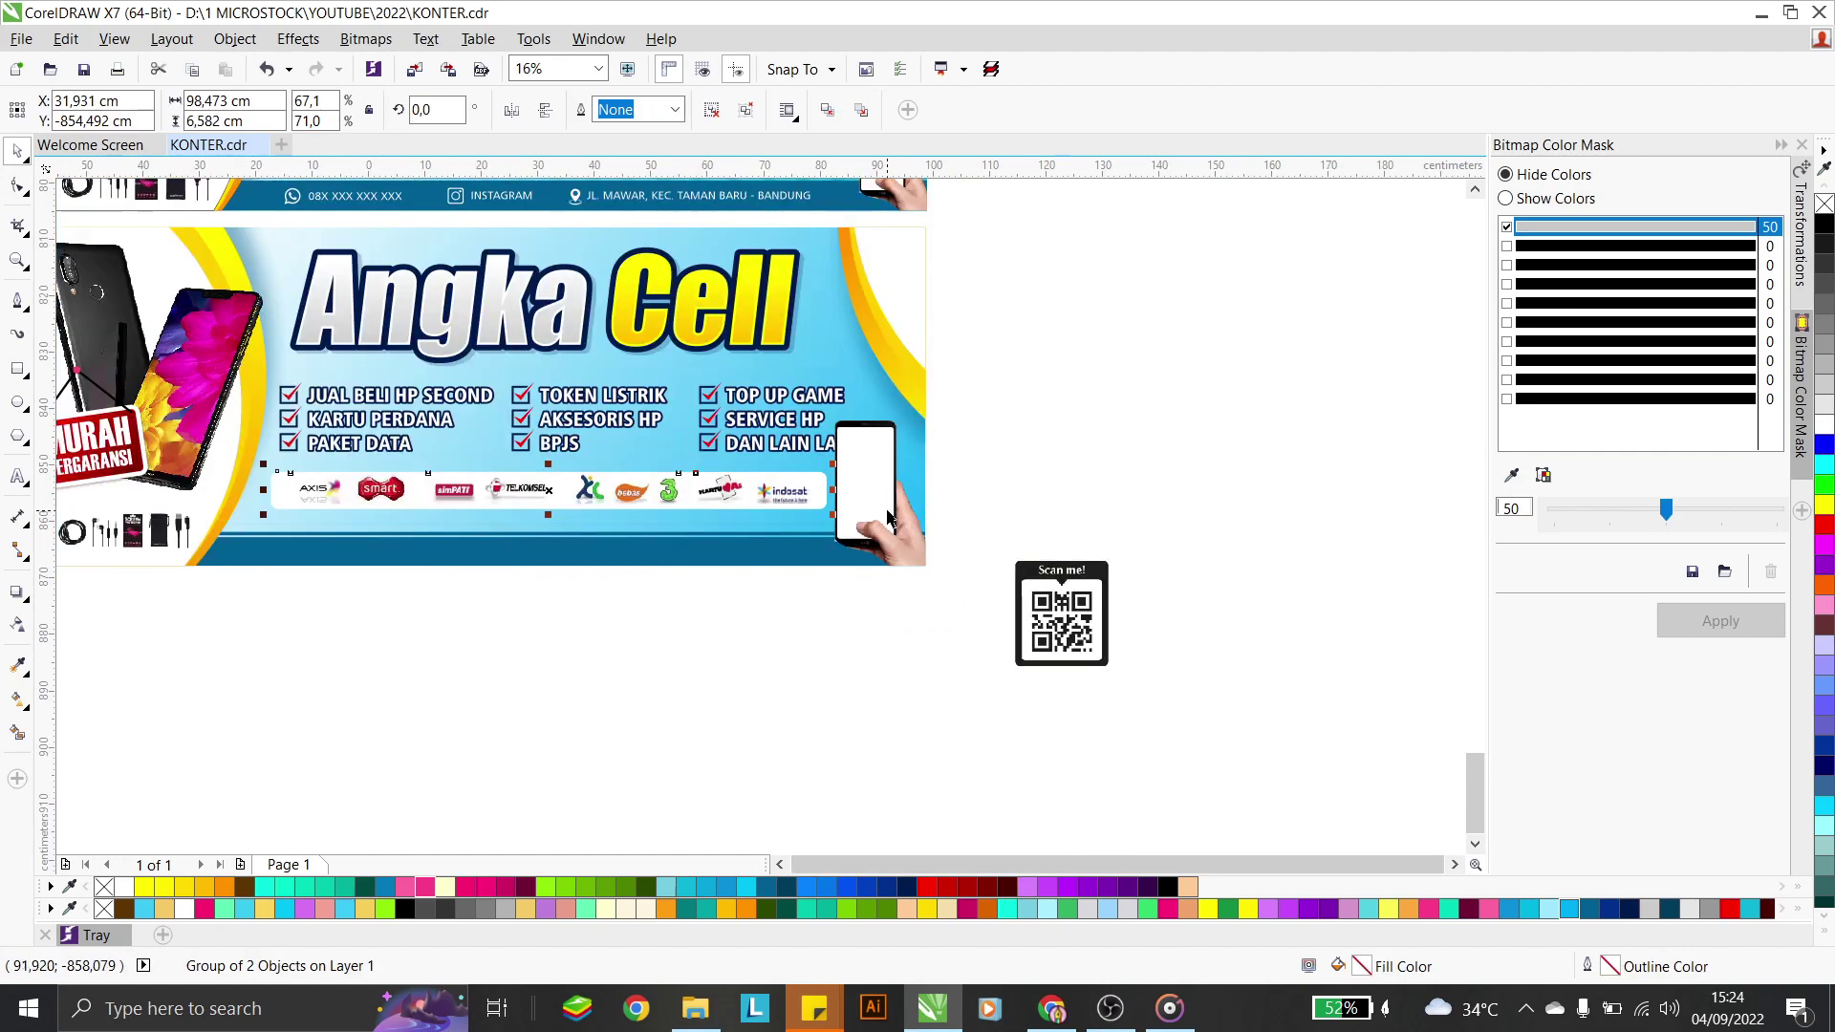
# Narrow the services checklist group to about 96.3 cm so DAN LAIN LAIN clears the phone
pyautogui.click(781, 664)
pyautogui.click(1059, 613)
pyautogui.click(865, 497)
pyautogui.click(791, 419)
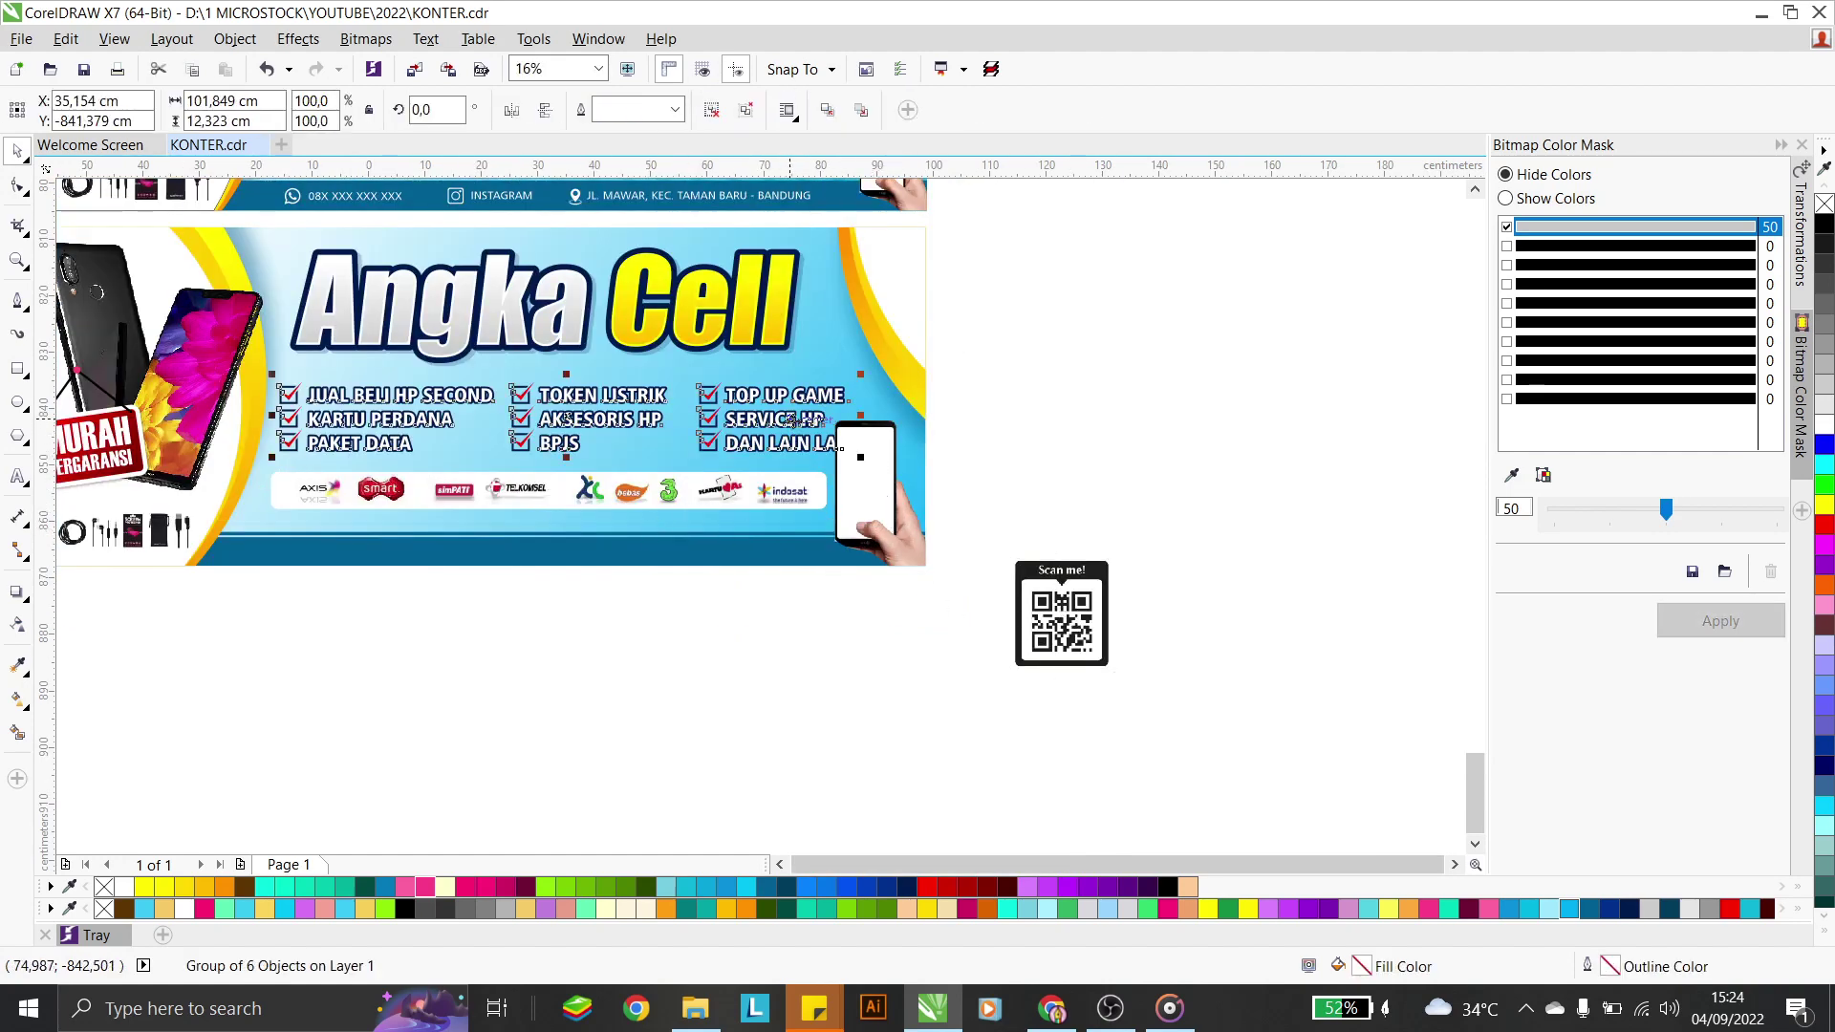
pyautogui.moveTo(860, 417); pyautogui.dragTo(828, 417)
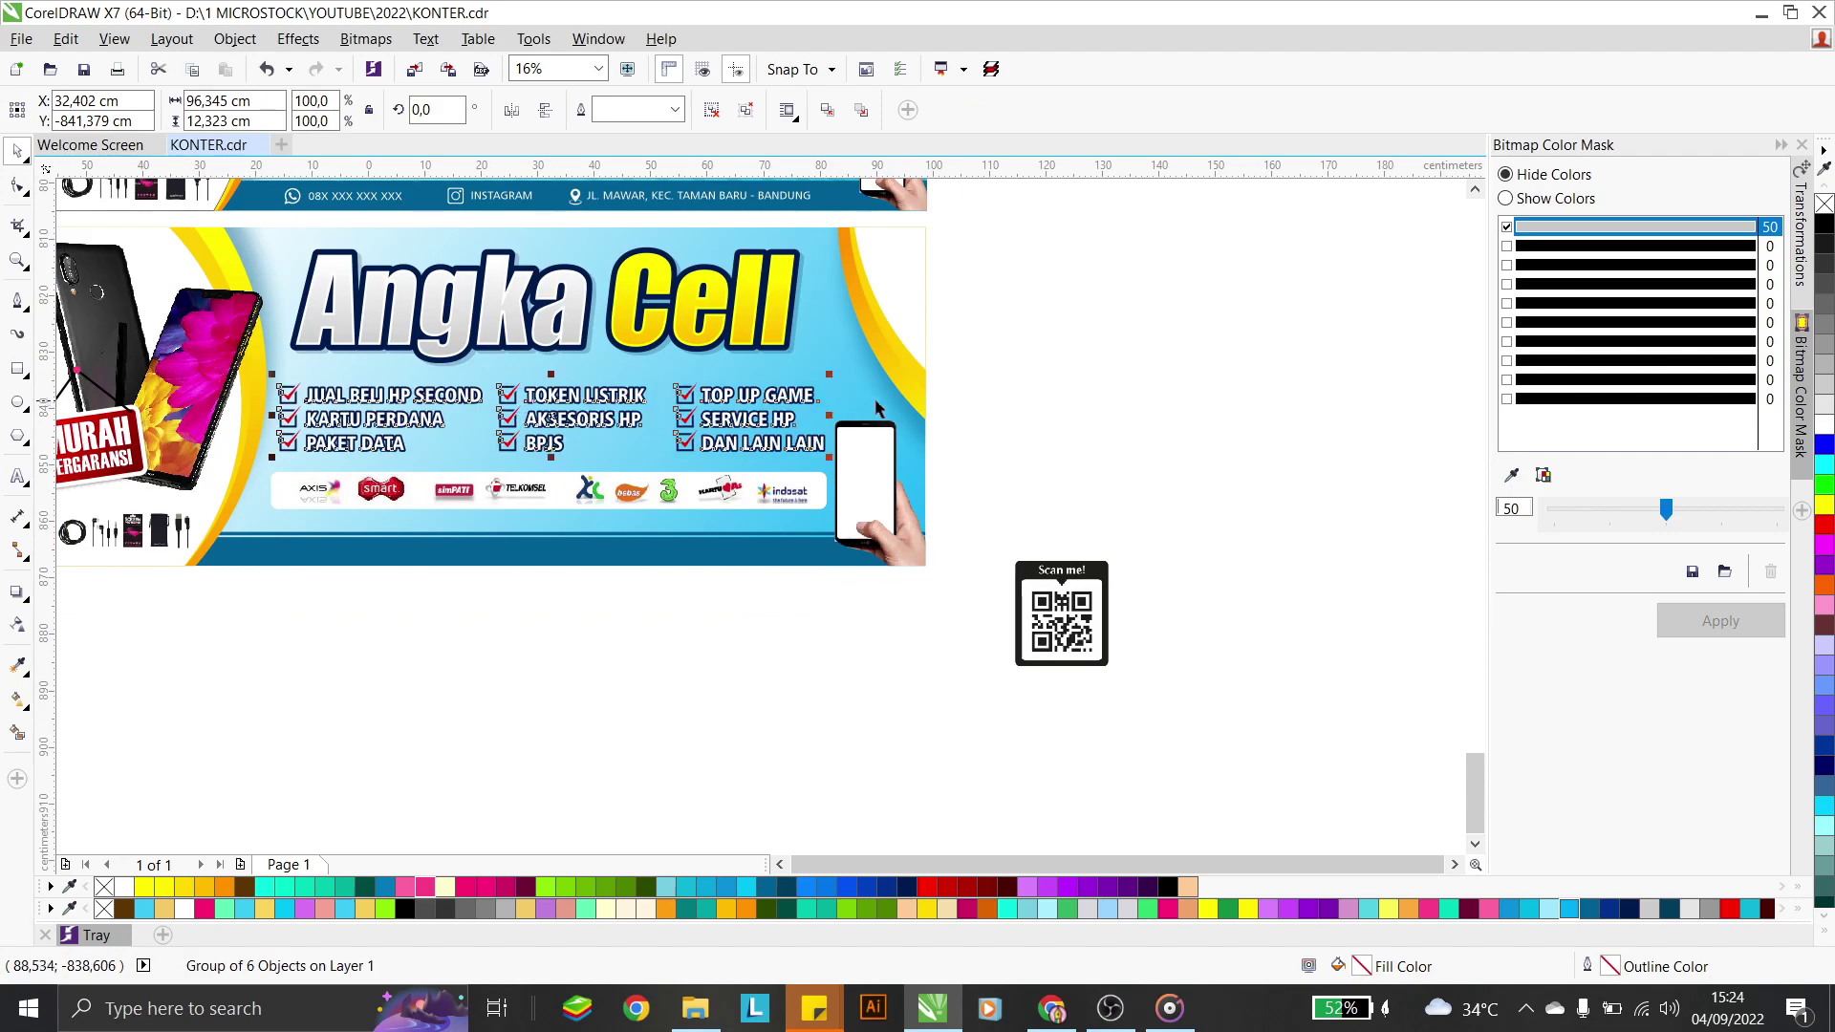
# Scale down the Scan me! QR code to about 9 × 9.8 cm and place it on the phone's white screen
pyautogui.moveTo(1108, 638); pyautogui.dragTo(851, 511)
pyautogui.scroll(2, 916, 426)
pyautogui.scroll(2, 817, 489)
pyautogui.press('Escape')
pyautogui.scroll(-2, 990, 532)
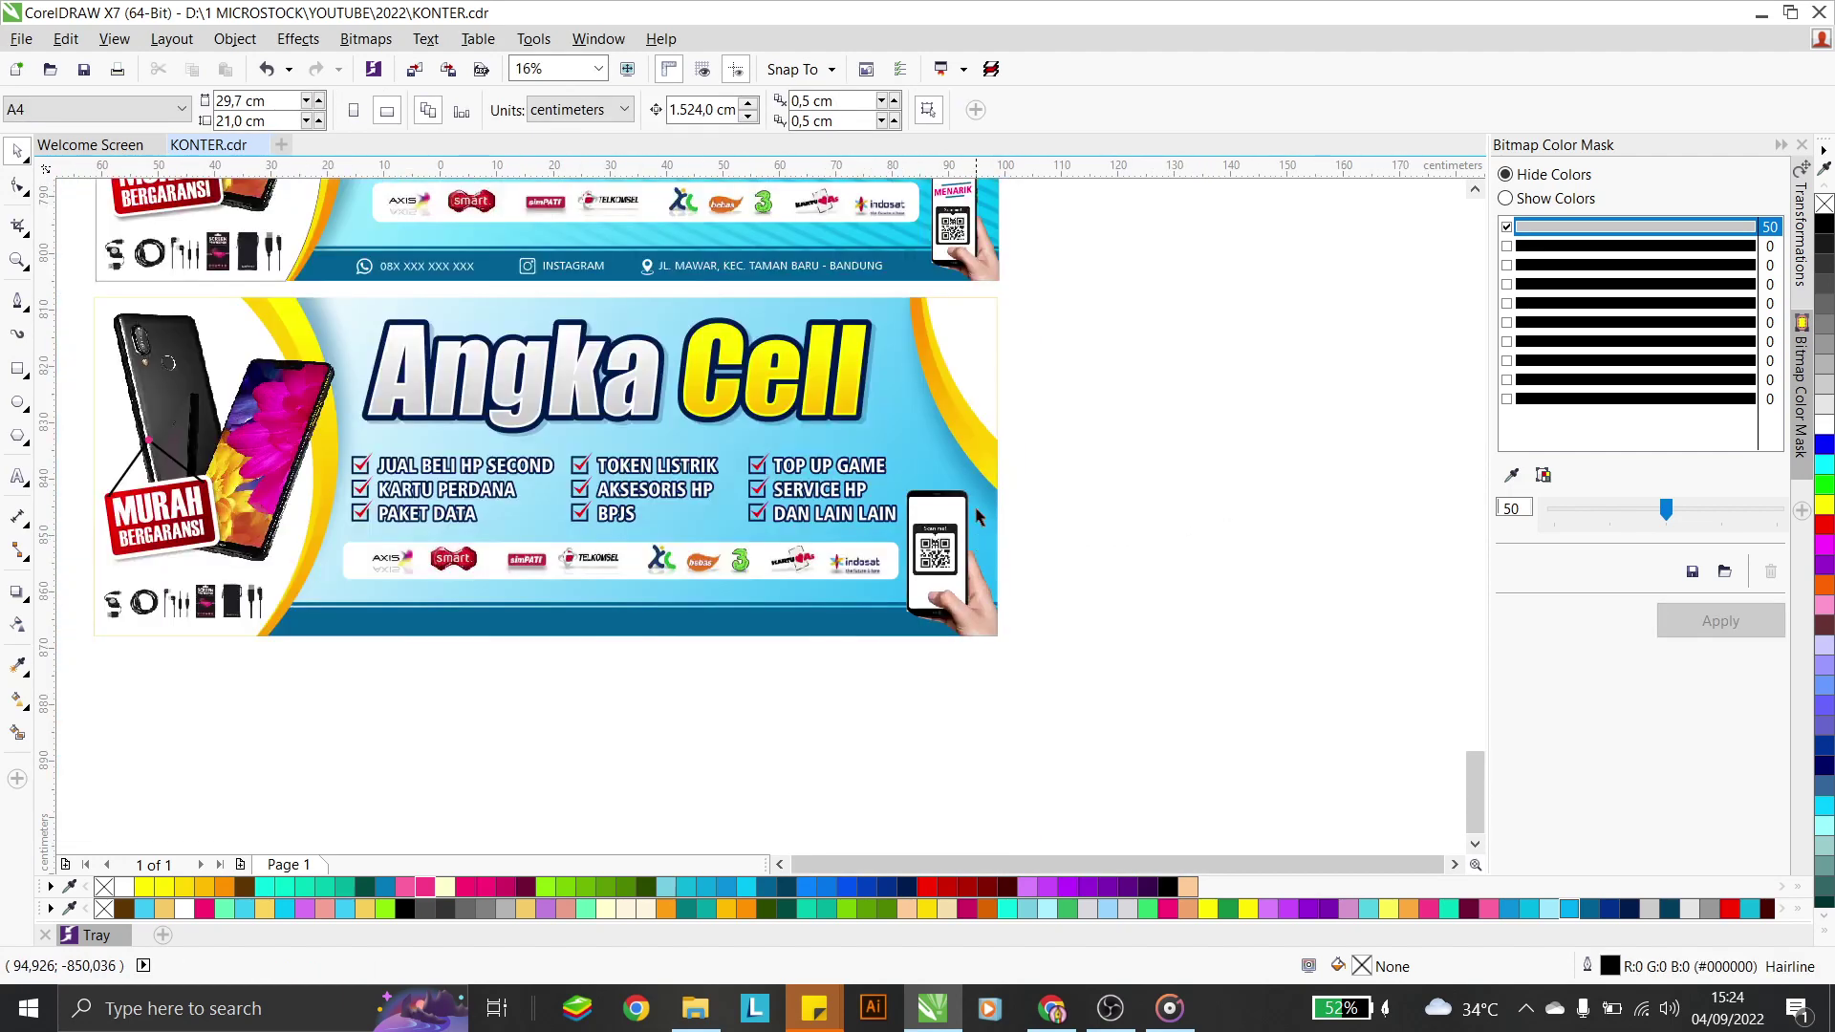
# Check the phone screen layout on the upper banner and shift the lower banner's QR code slightly down to match
pyautogui.scroll(2, 963, 256)
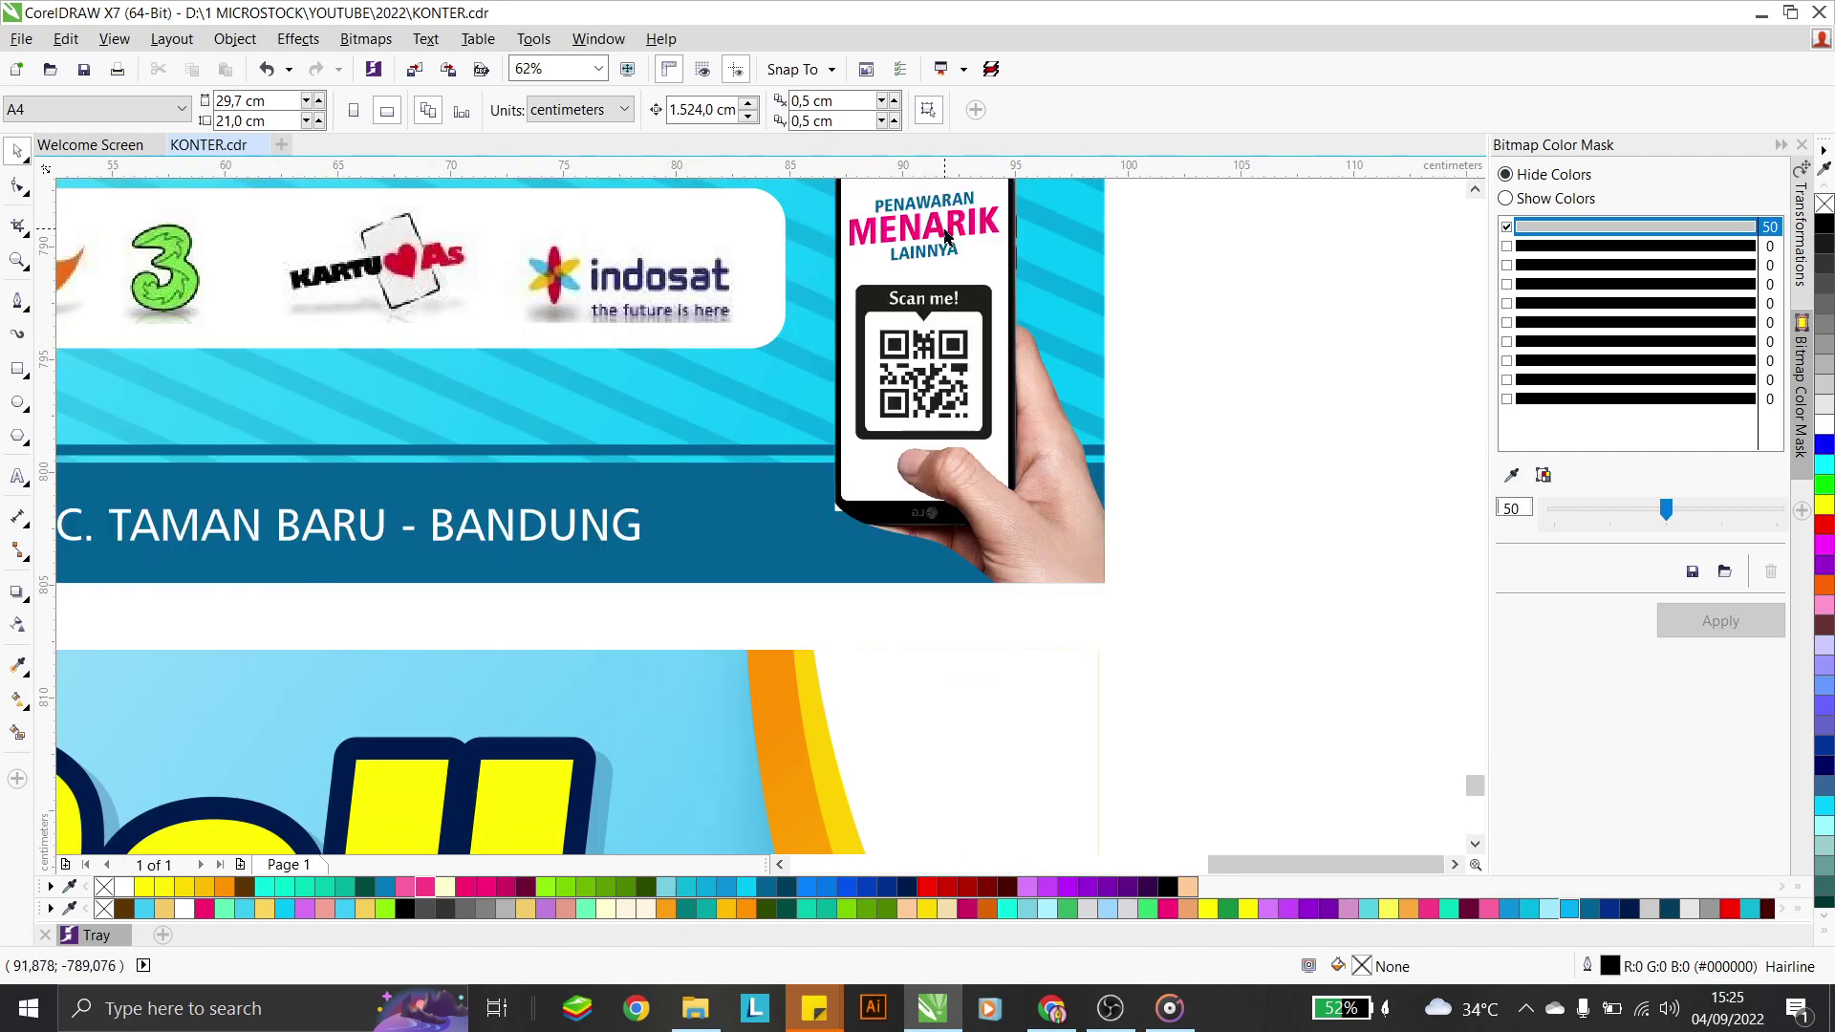
pyautogui.scroll(-2, 945, 240)
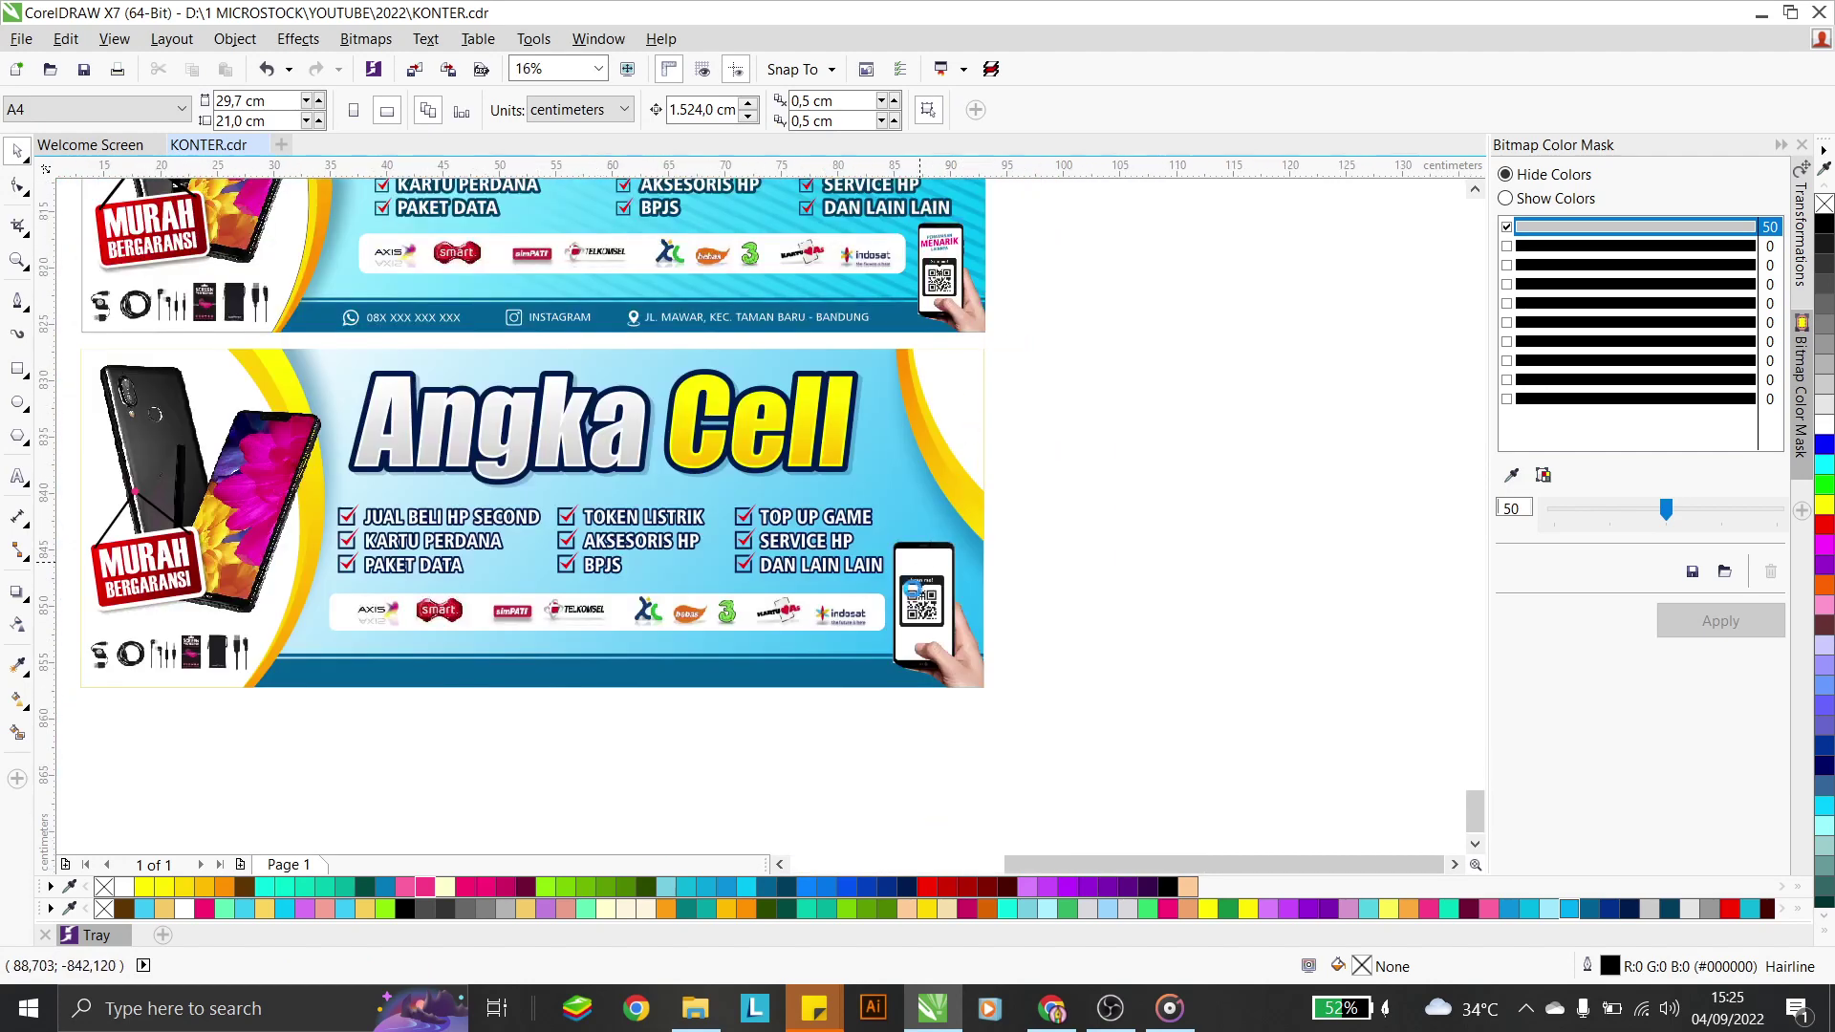
pyautogui.scroll(1, 963, 633)
pyautogui.scroll(1, 963, 633)
pyautogui.click(964, 633)
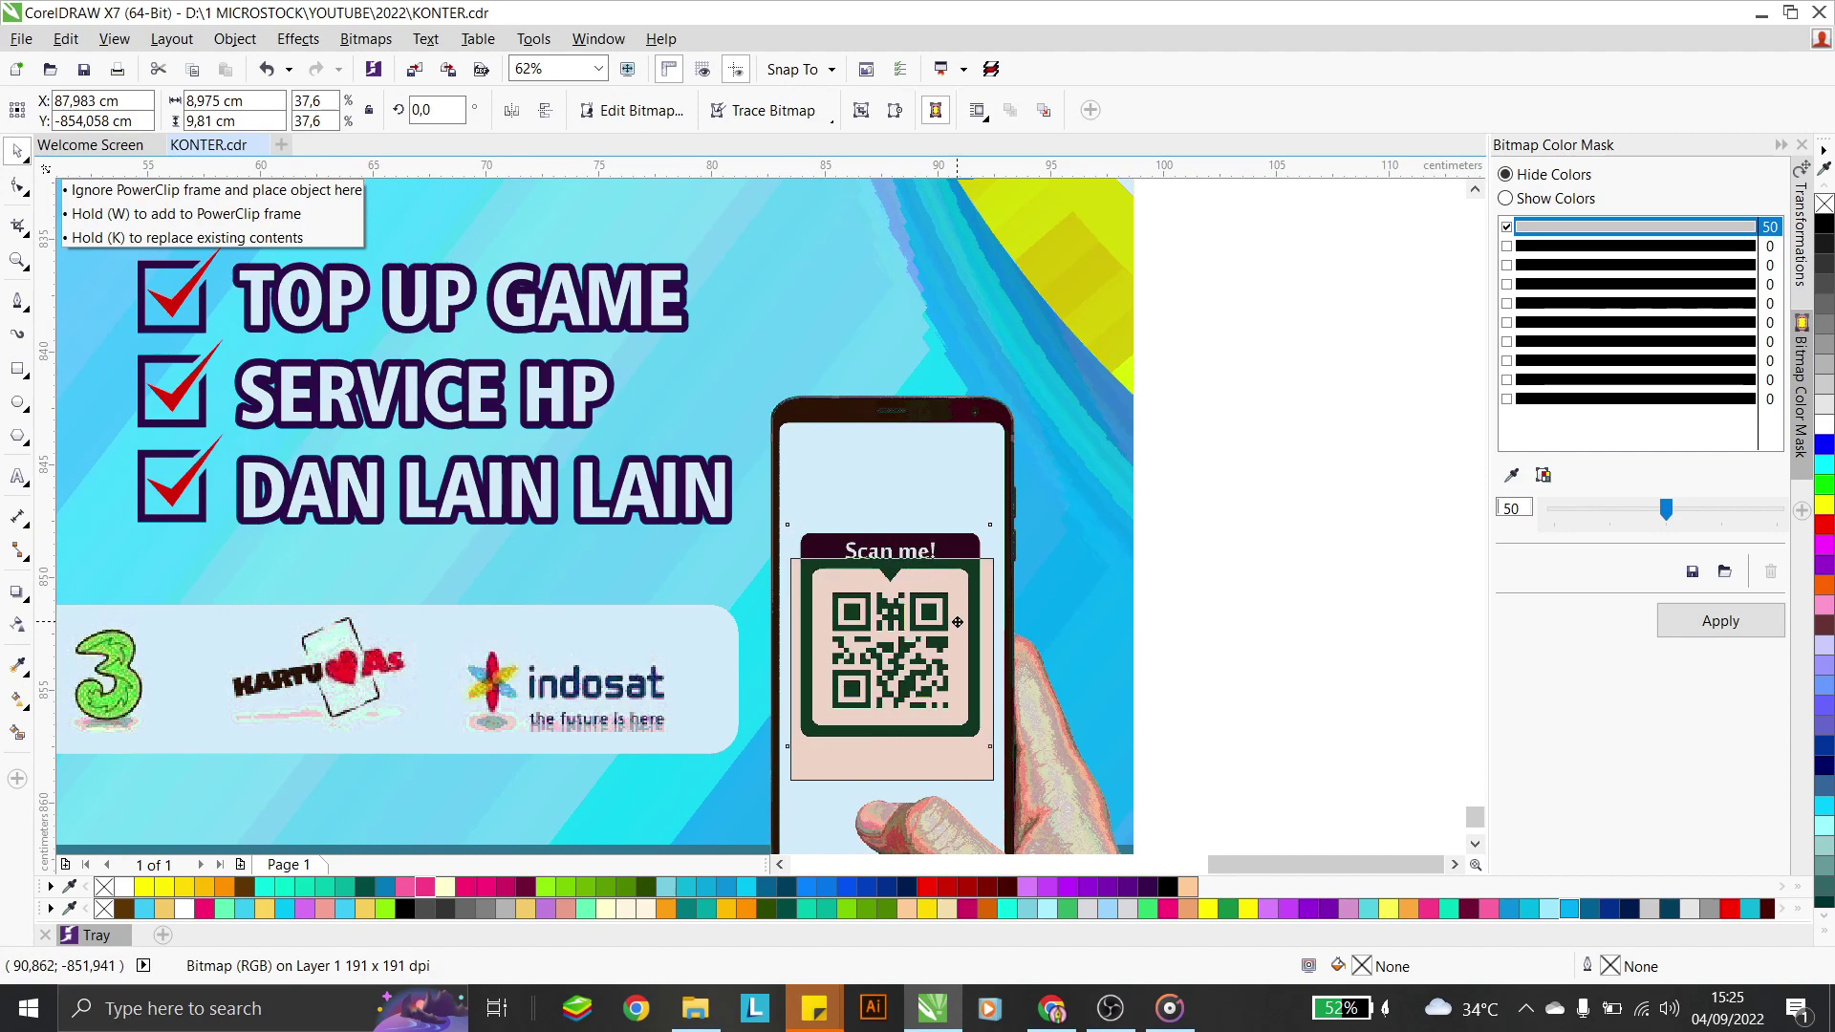
pyautogui.click(1286, 532)
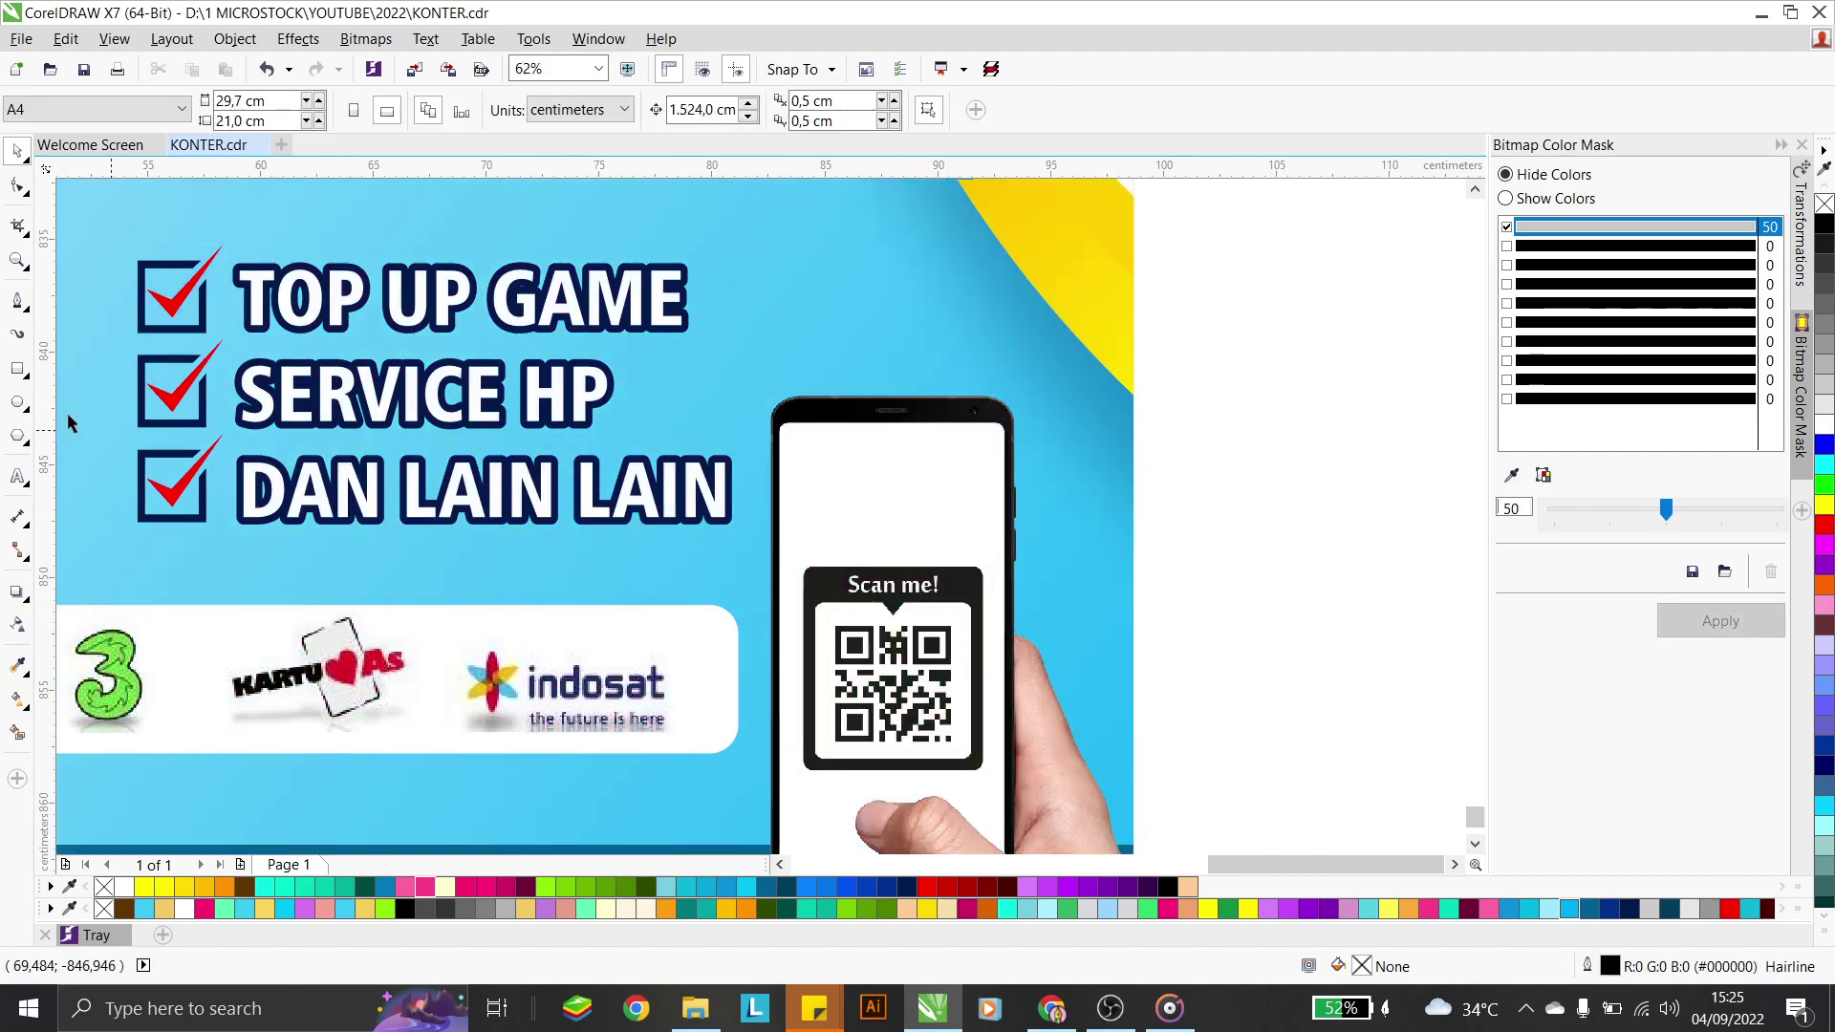
# Add the three-line text PENAWARAN / MENARIK / LAINNYA on the phone screen above the QR code
pyautogui.click(19, 476)
pyautogui.click(847, 481)
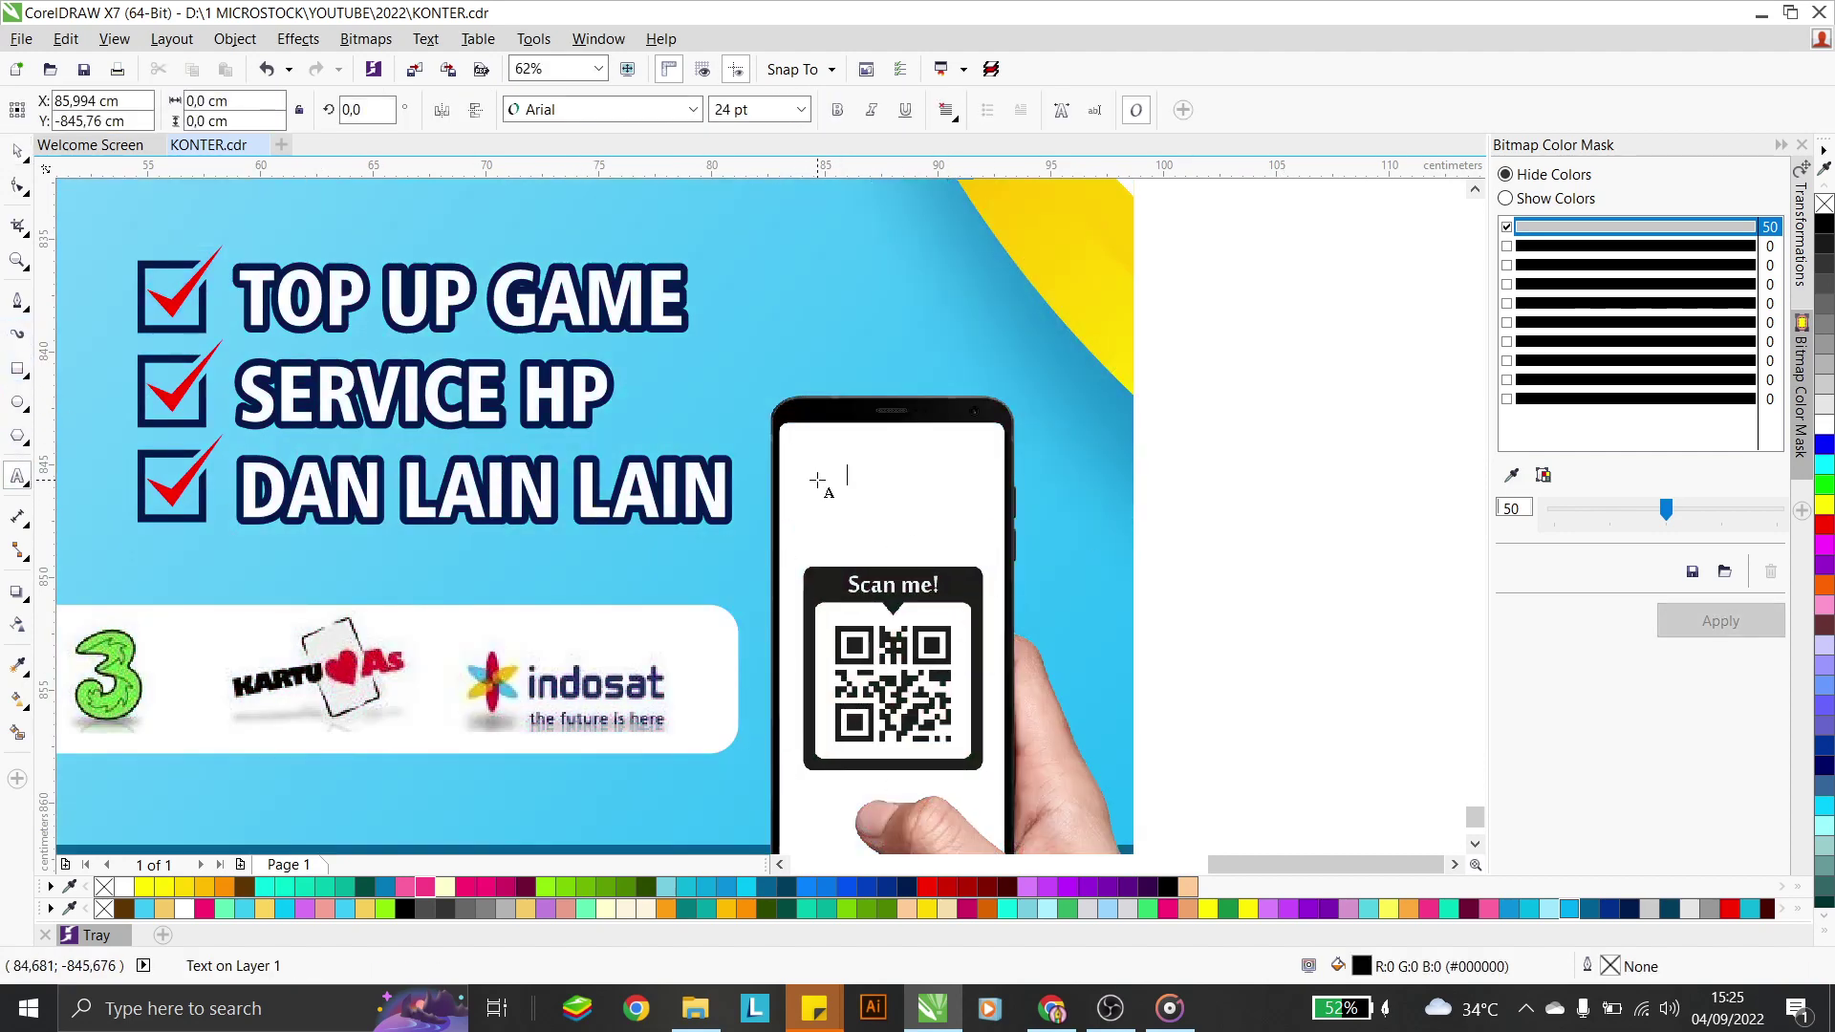
pyautogui.write('pen')
pyautogui.press('BackSpace')
pyautogui.press('BackSpace')
pyautogui.press('capslock')
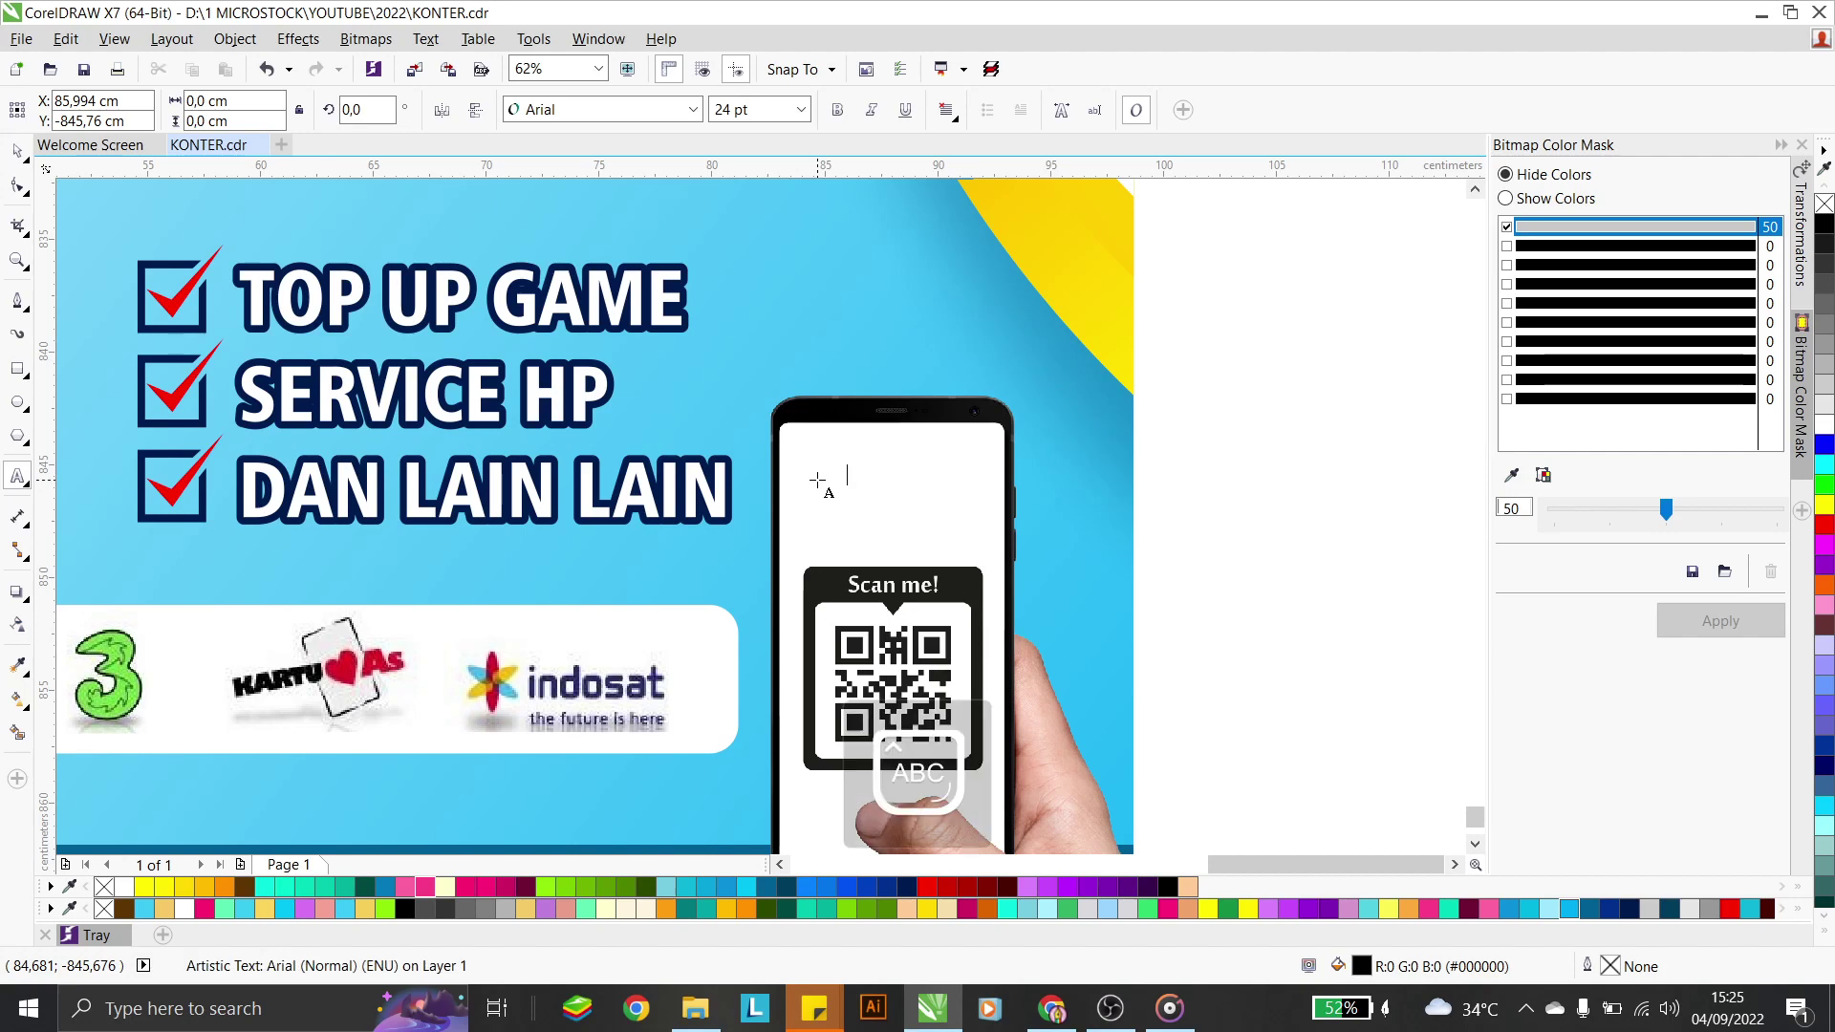
pyautogui.write('PENAWARAN')
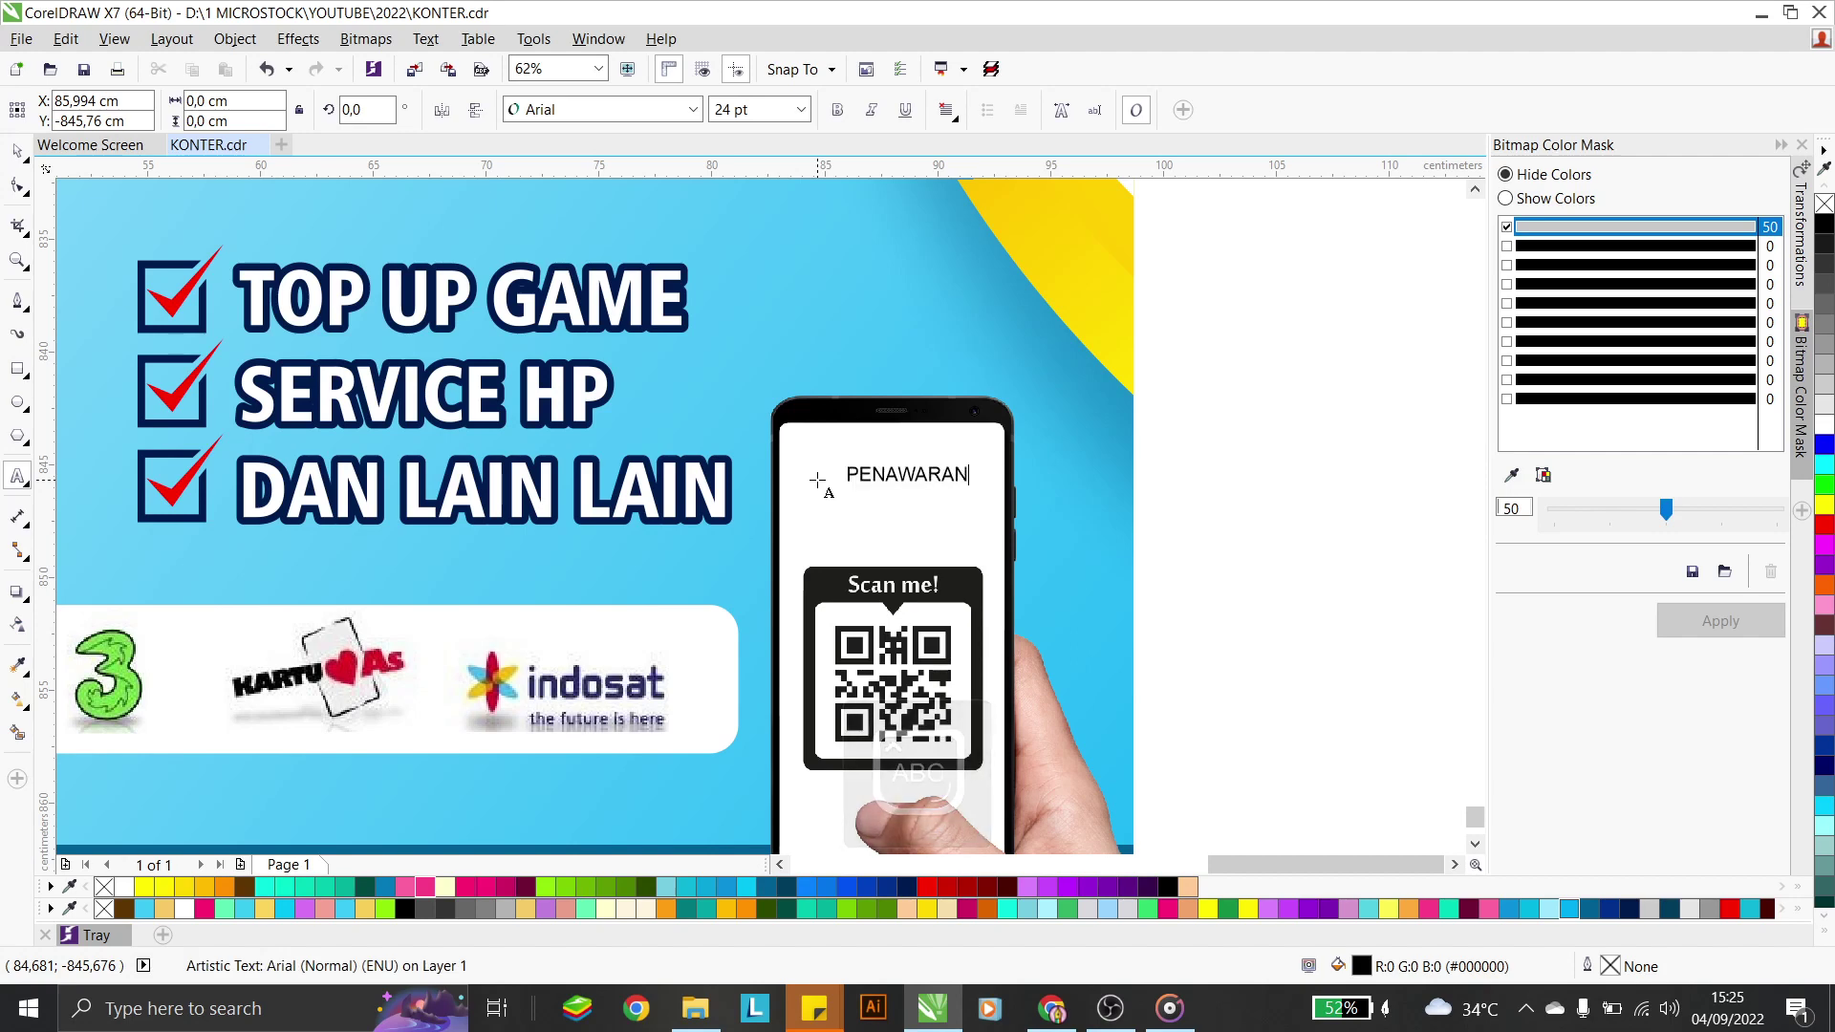
pyautogui.press('Return')
pyautogui.write('MENARIK ')
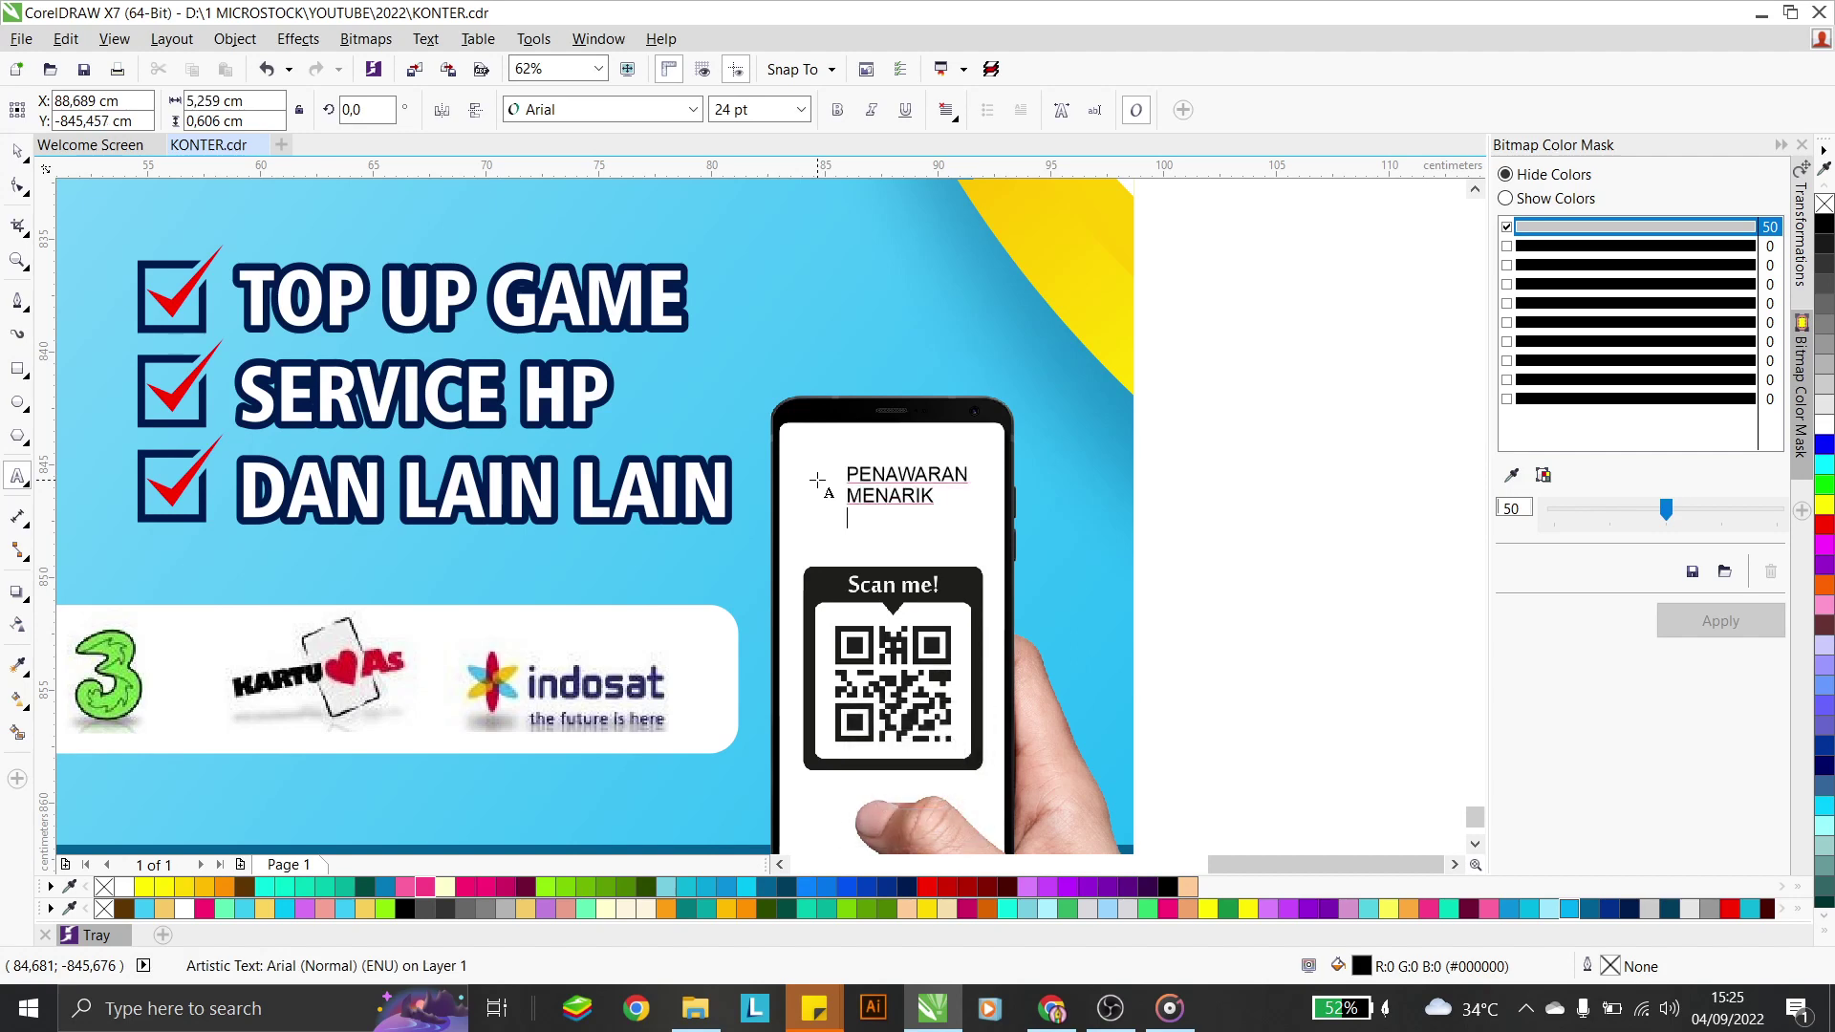
pyautogui.write('LAINNYA')
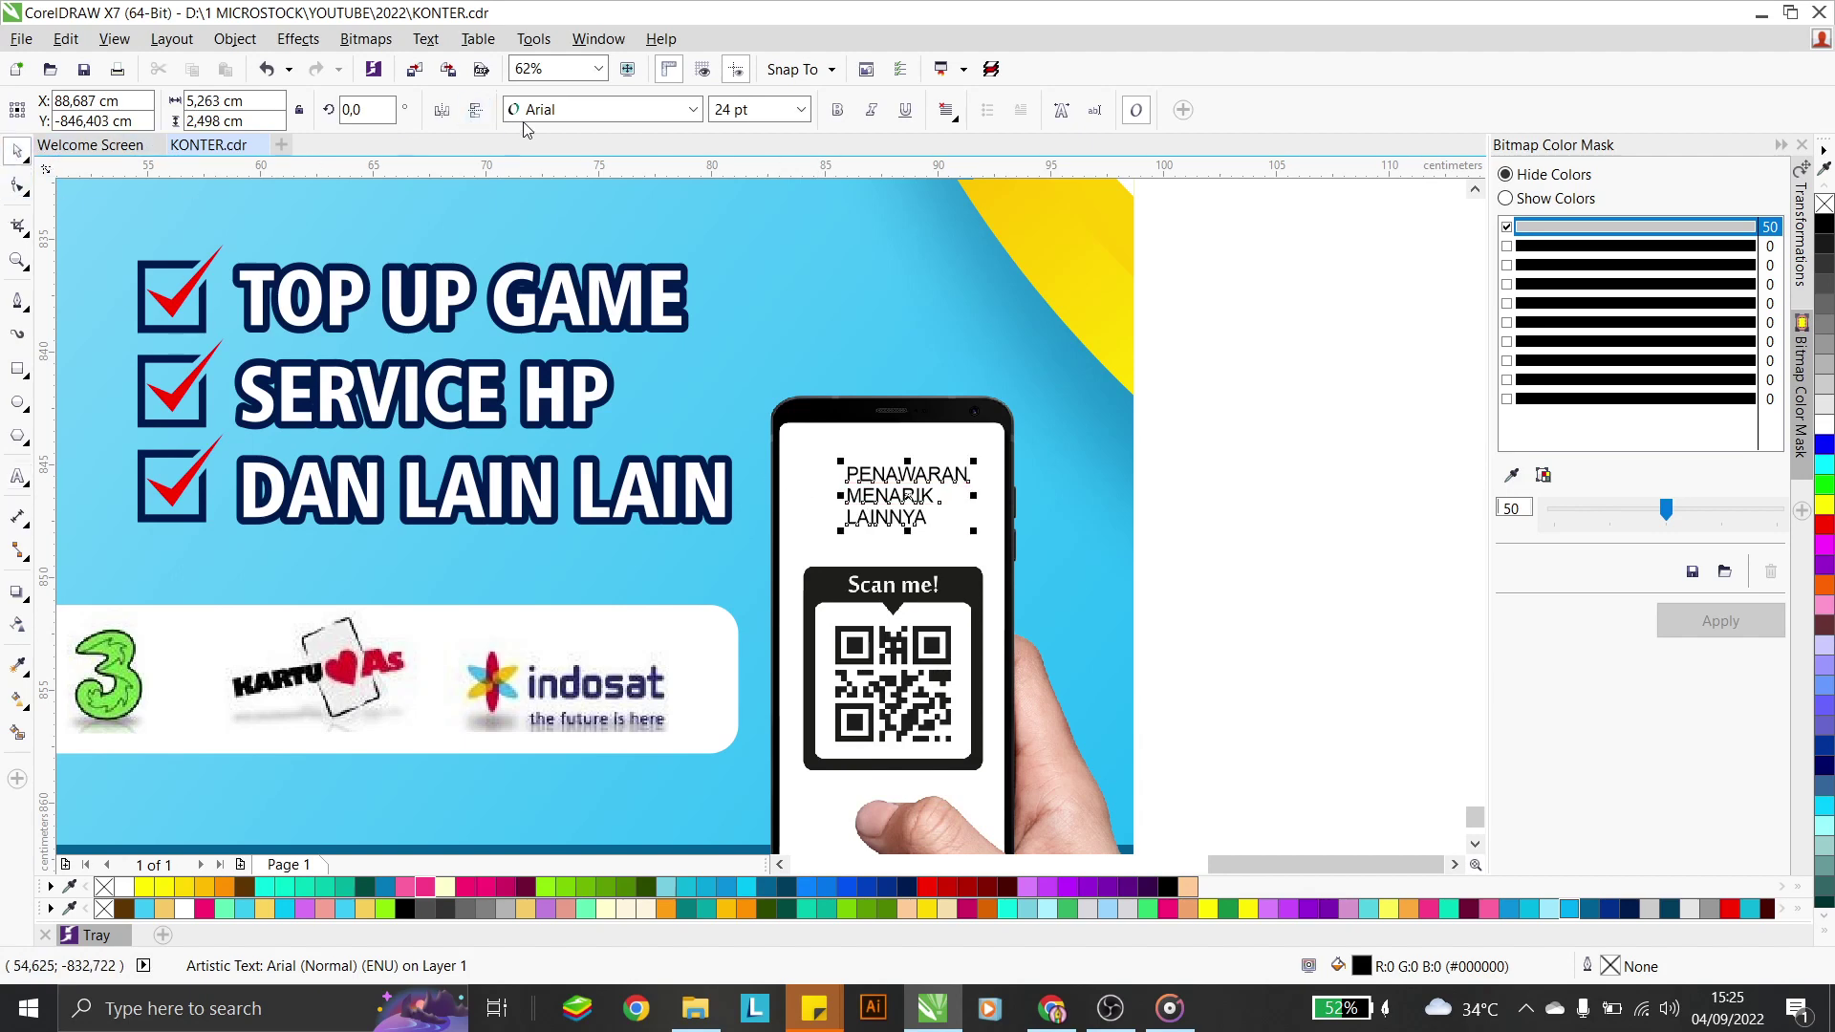
# Set the phone screen text's font to Humnst777 BlkCn BT (Normal)
pyautogui.click(693, 109)
pyautogui.moveTo(563, 186)
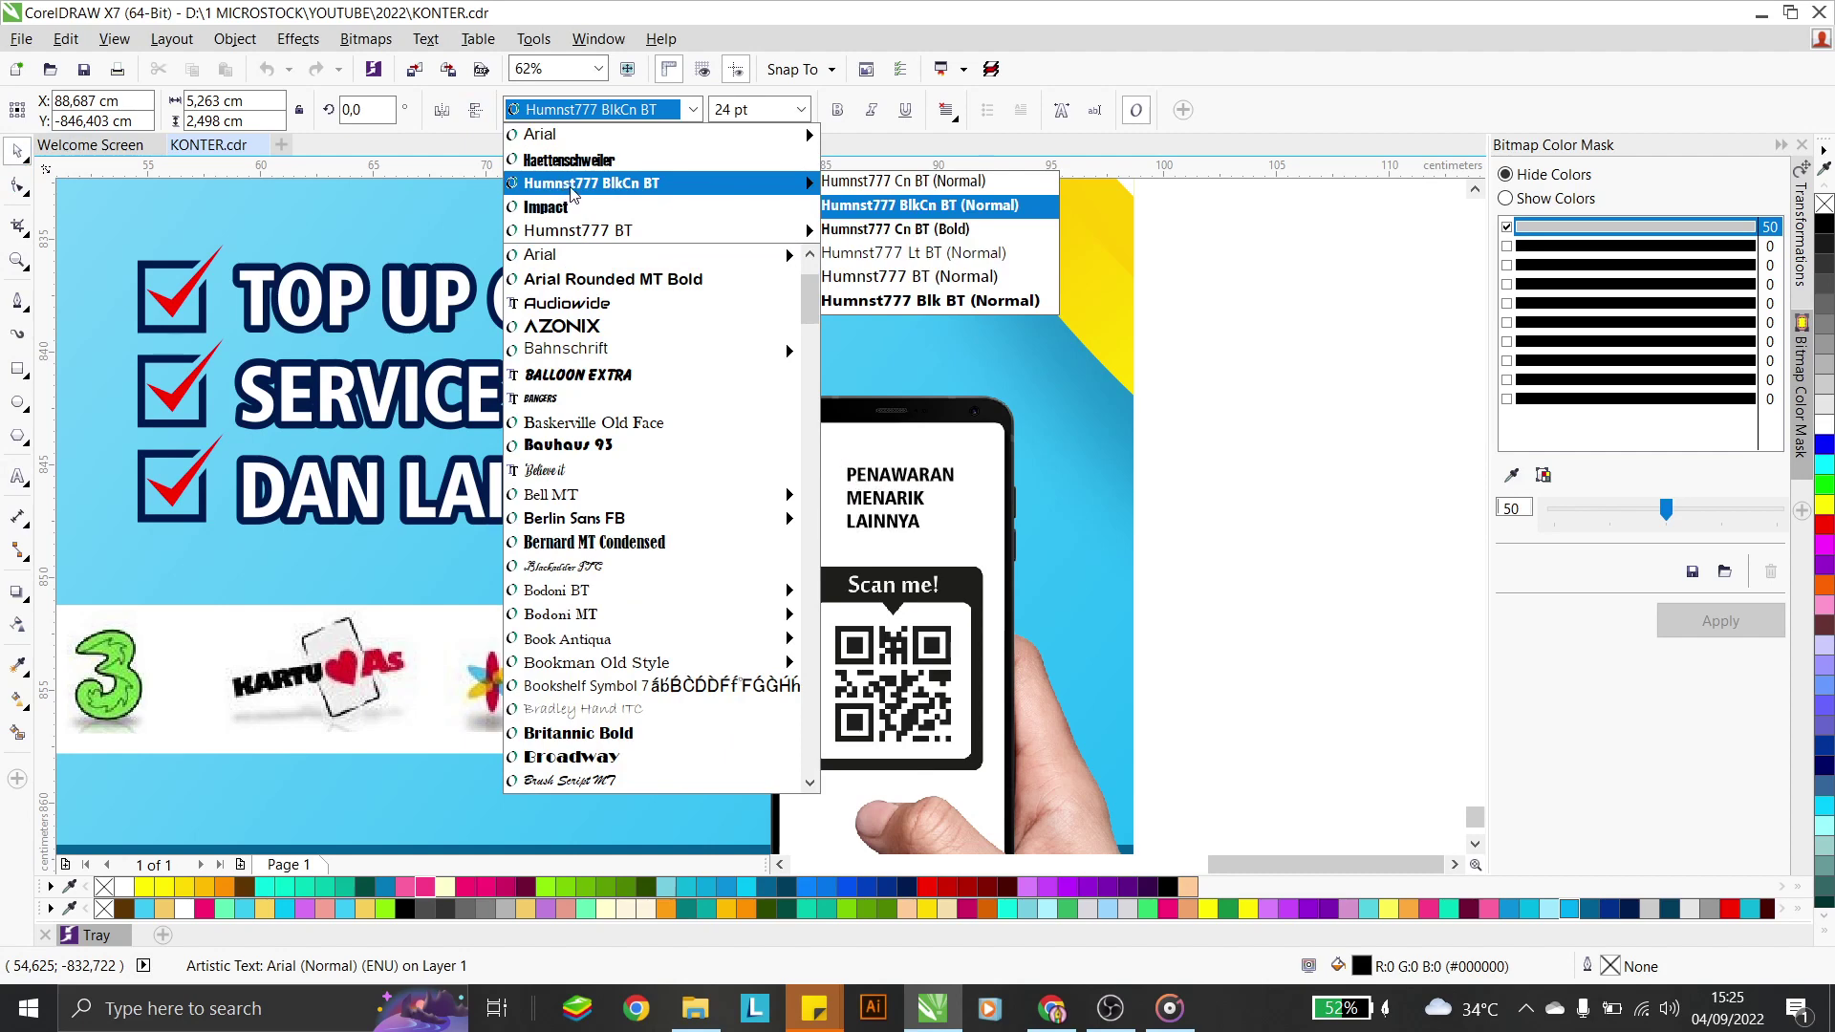
pyautogui.click(937, 204)
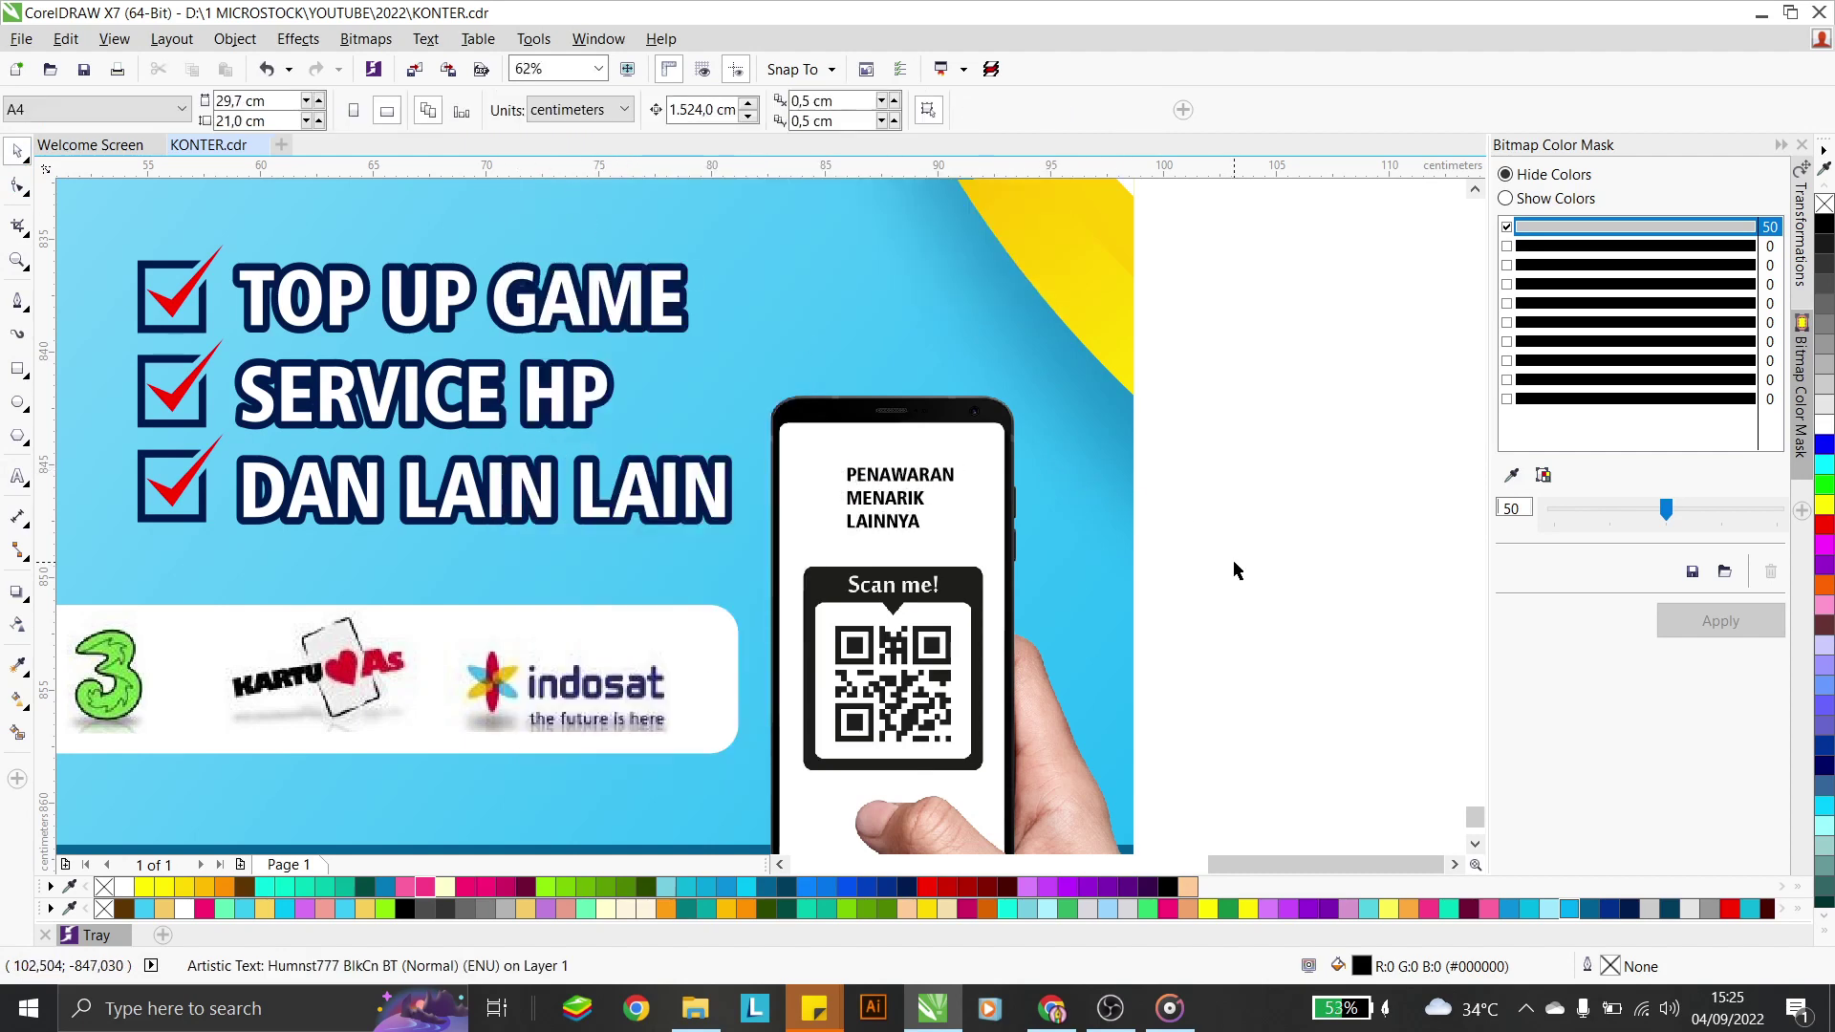
# Enlarge the phone screen text, split it into separate lines and enlarge MENARIK to about 75 pt
pyautogui.moveTo(1233, 559); pyautogui.dragTo(808, 445)
pyautogui.moveTo(956, 470); pyautogui.dragTo(1011, 468)
pyautogui.hotkey('ctrl', 'g')
pyautogui.keyDown('ctrl'); pyautogui.click(939, 490); pyautogui.keyUp('ctrl')
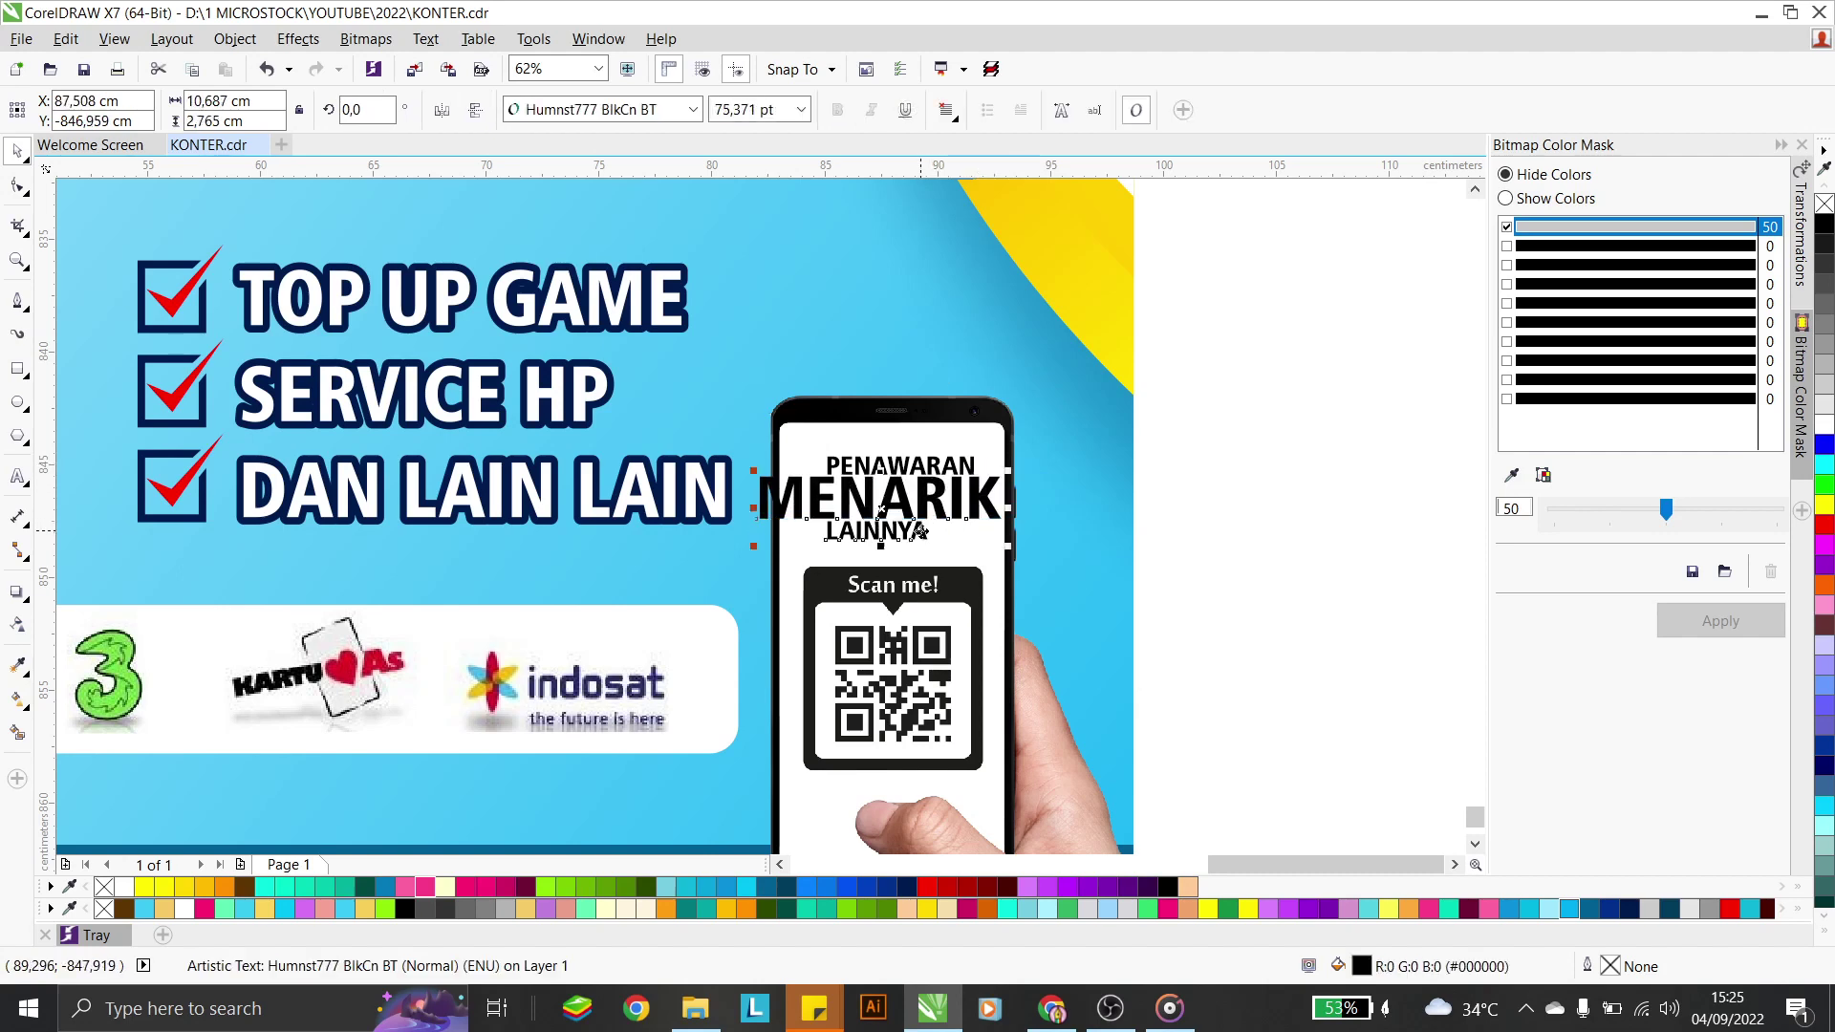
# Center the three text lines on a common vertical axis and scale them down to about 8.5 cm wide
pyautogui.keyDown('shift'); pyautogui.click(920, 532); pyautogui.keyUp('shift')
pyautogui.keyDown('shift'); pyautogui.click(935, 465); pyautogui.keyUp('shift')
pyautogui.press('c')
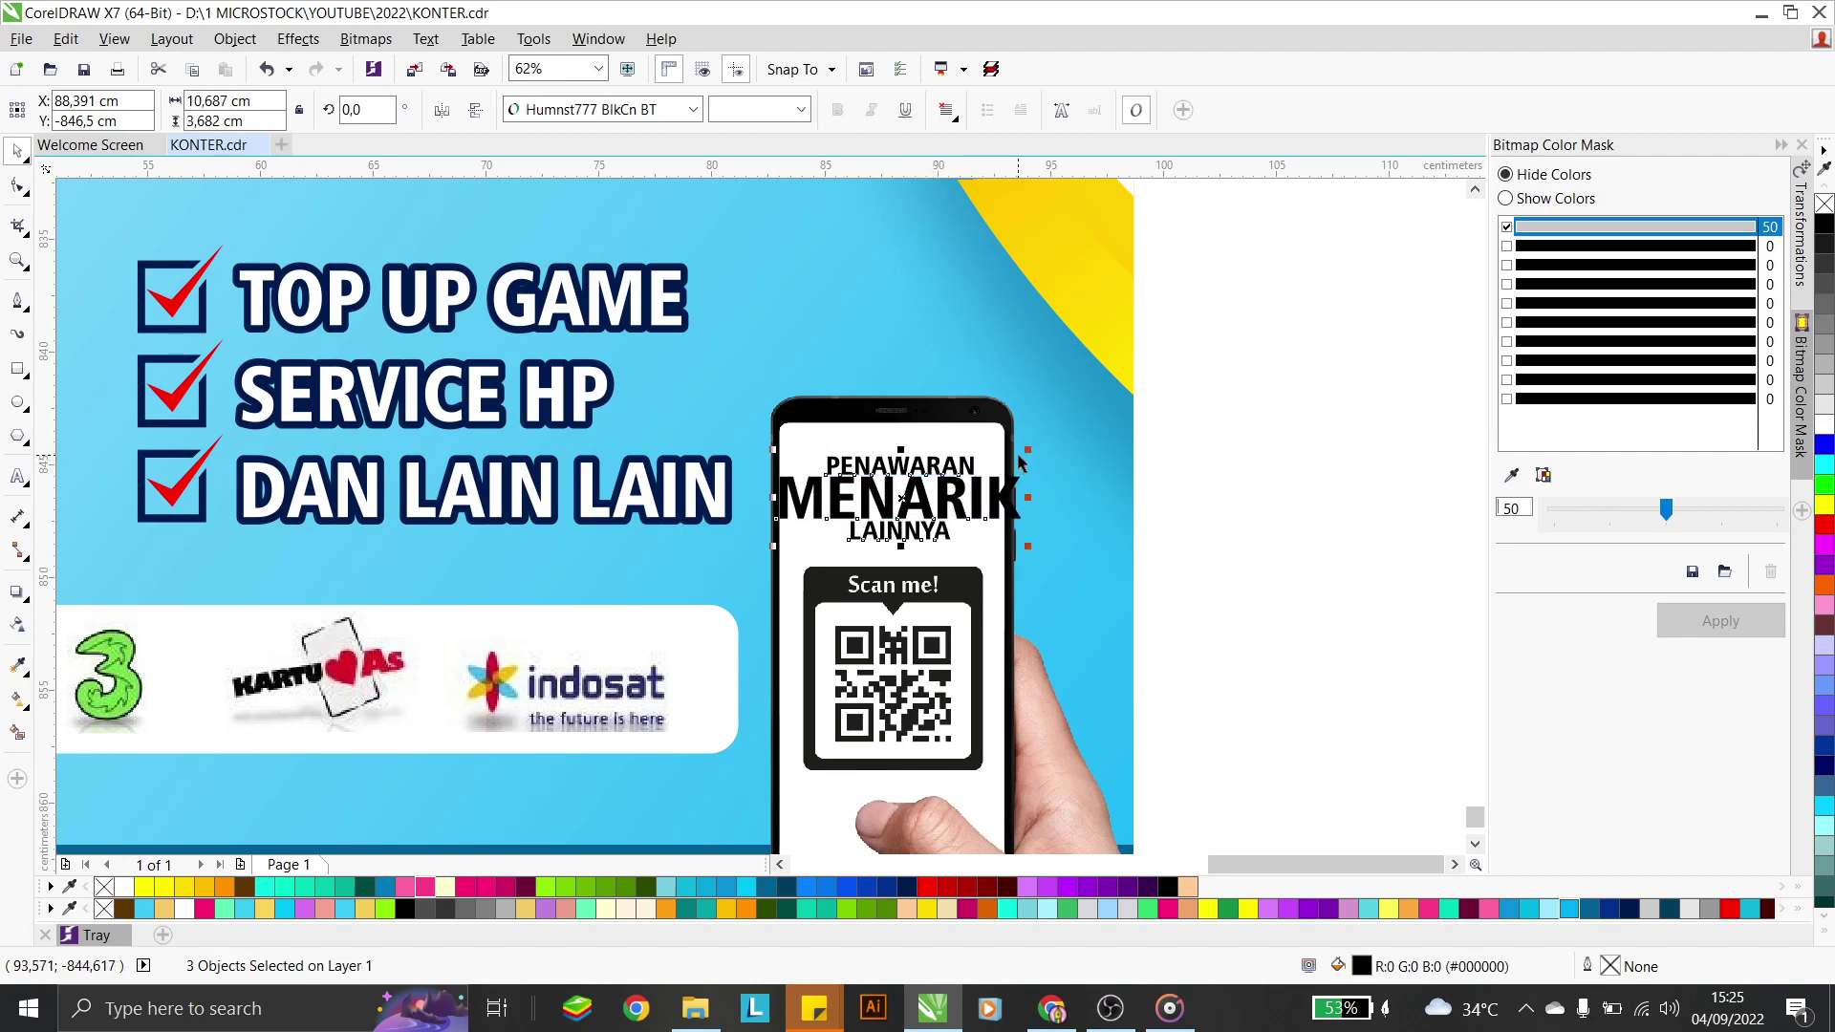
pyautogui.moveTo(1027, 450); pyautogui.dragTo(997, 463)
pyautogui.press('Escape')
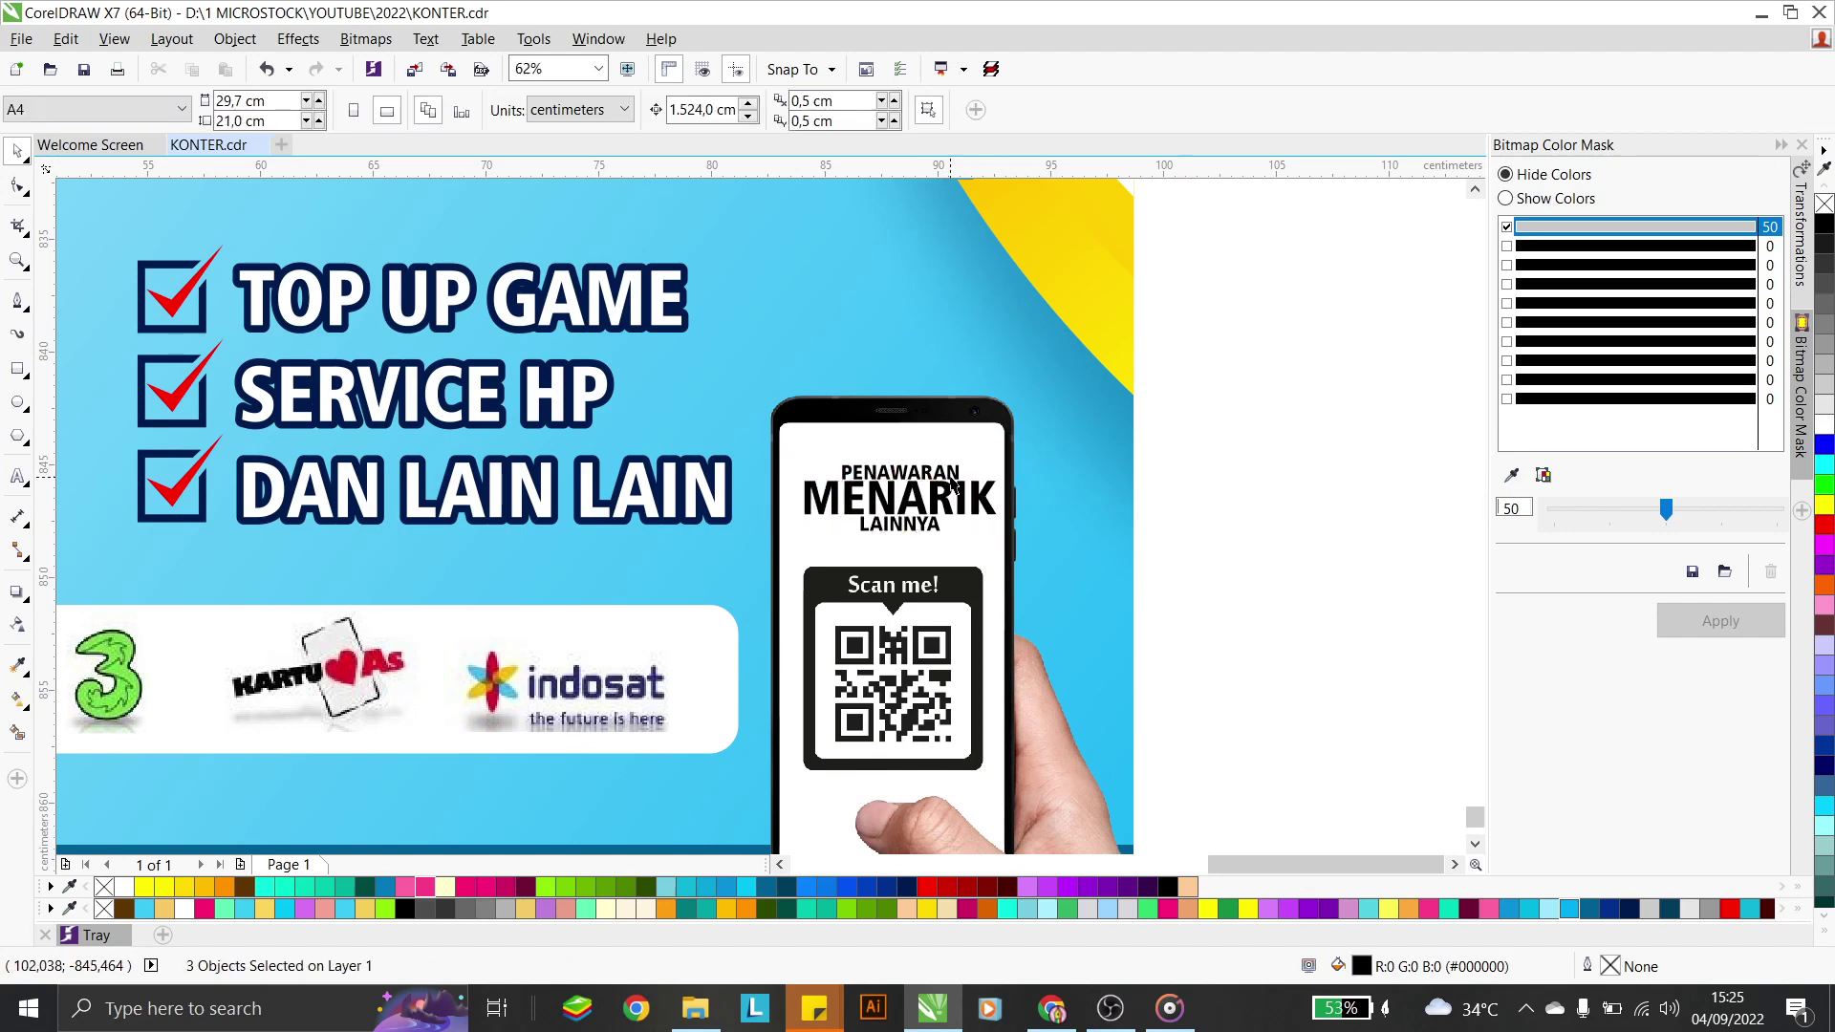
# Color PENAWARAN and LAINNYA dark blue (#006094) and MENARIK magenta
pyautogui.click(952, 475)
pyautogui.keyDown('shift'); pyautogui.click(927, 527); pyautogui.keyUp('shift')
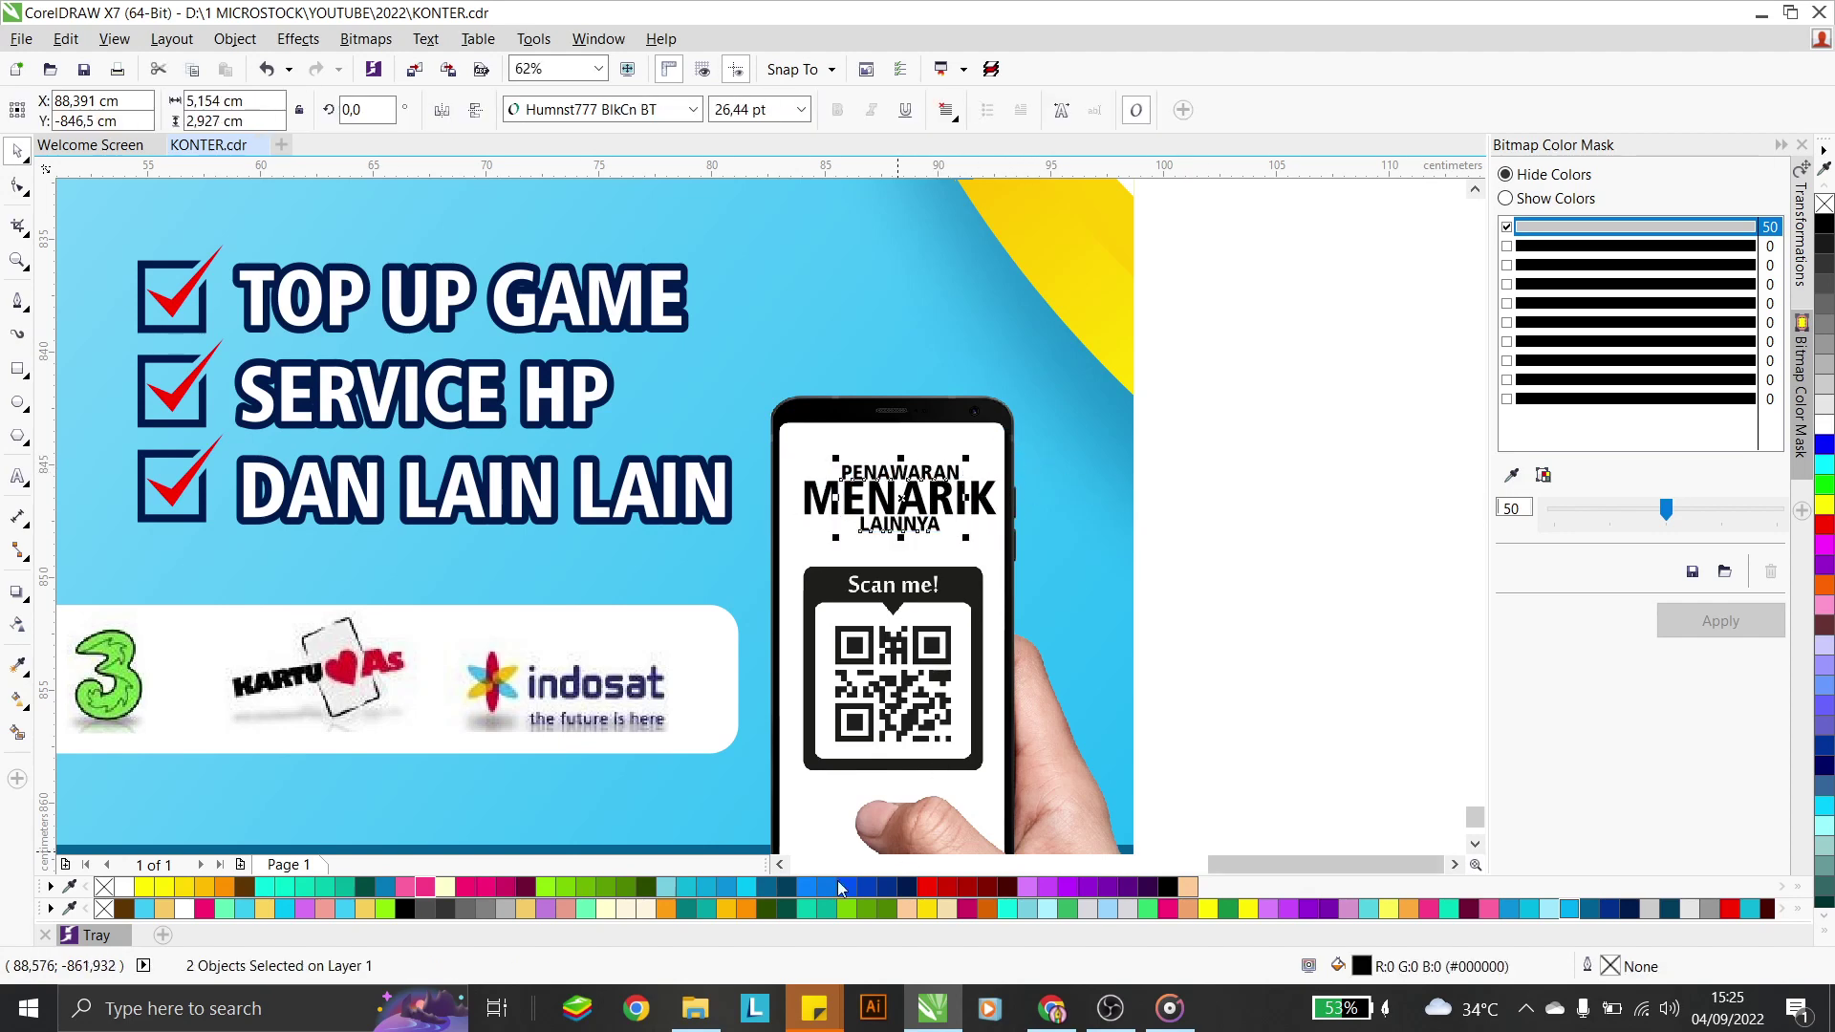
pyautogui.click(764, 883)
pyautogui.press('Tab')
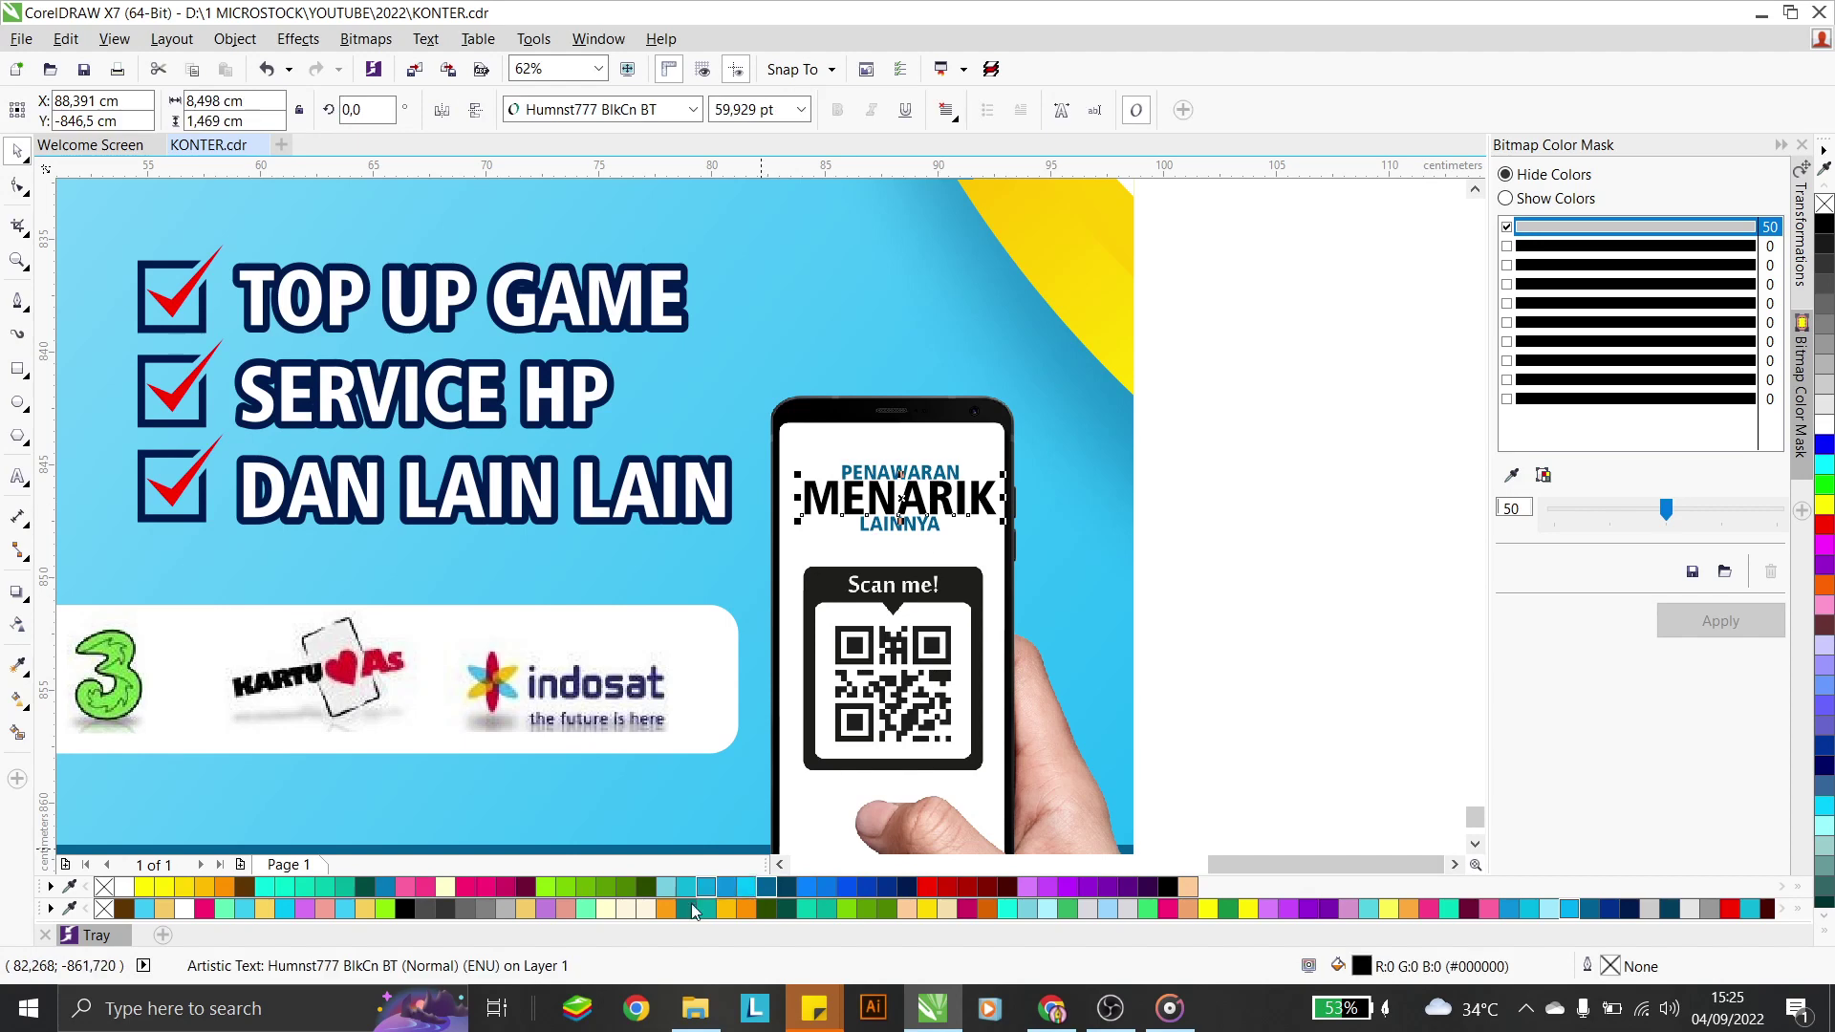
pyautogui.click(504, 886)
# Move LAINNYA slightly down and PENAWARAN slightly up to open gaps around MENARIK
pyautogui.click(913, 523)
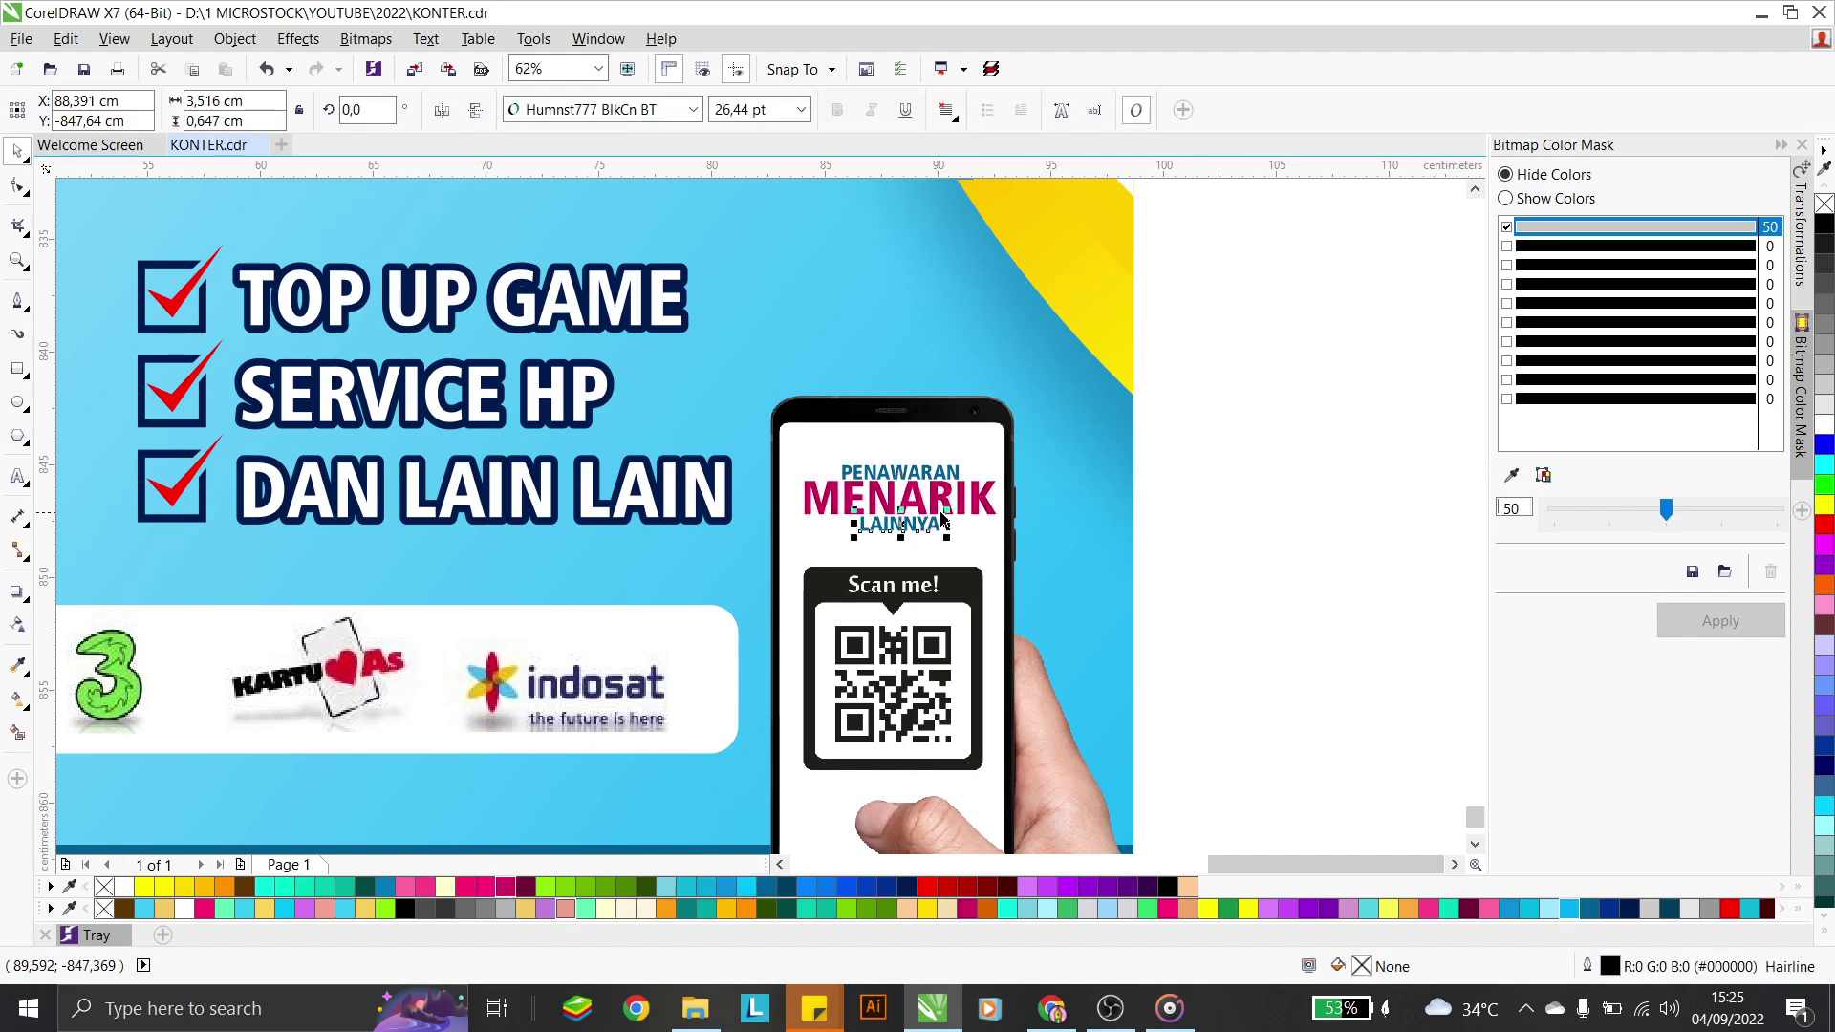
pyautogui.scroll(3, 936, 521)
pyautogui.moveTo(906, 572); pyautogui.dragTo(906, 592)
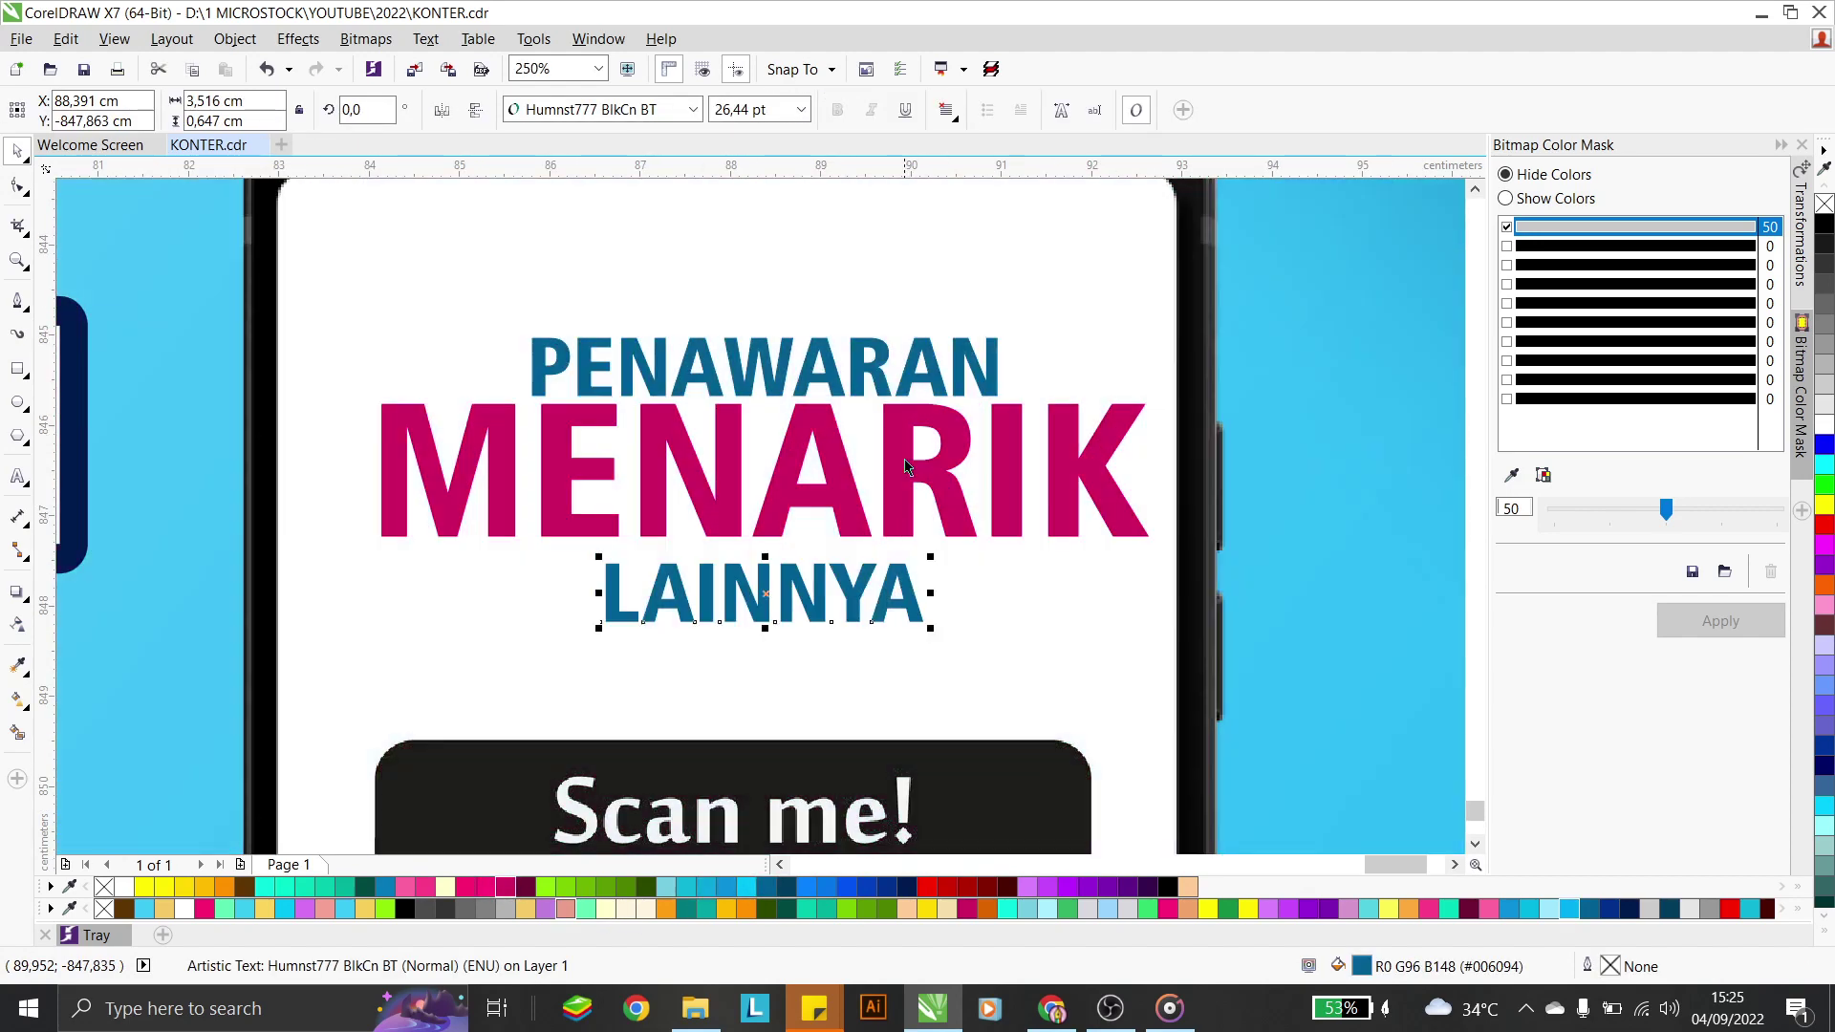
pyautogui.moveTo(872, 357); pyautogui.dragTo(873, 331)
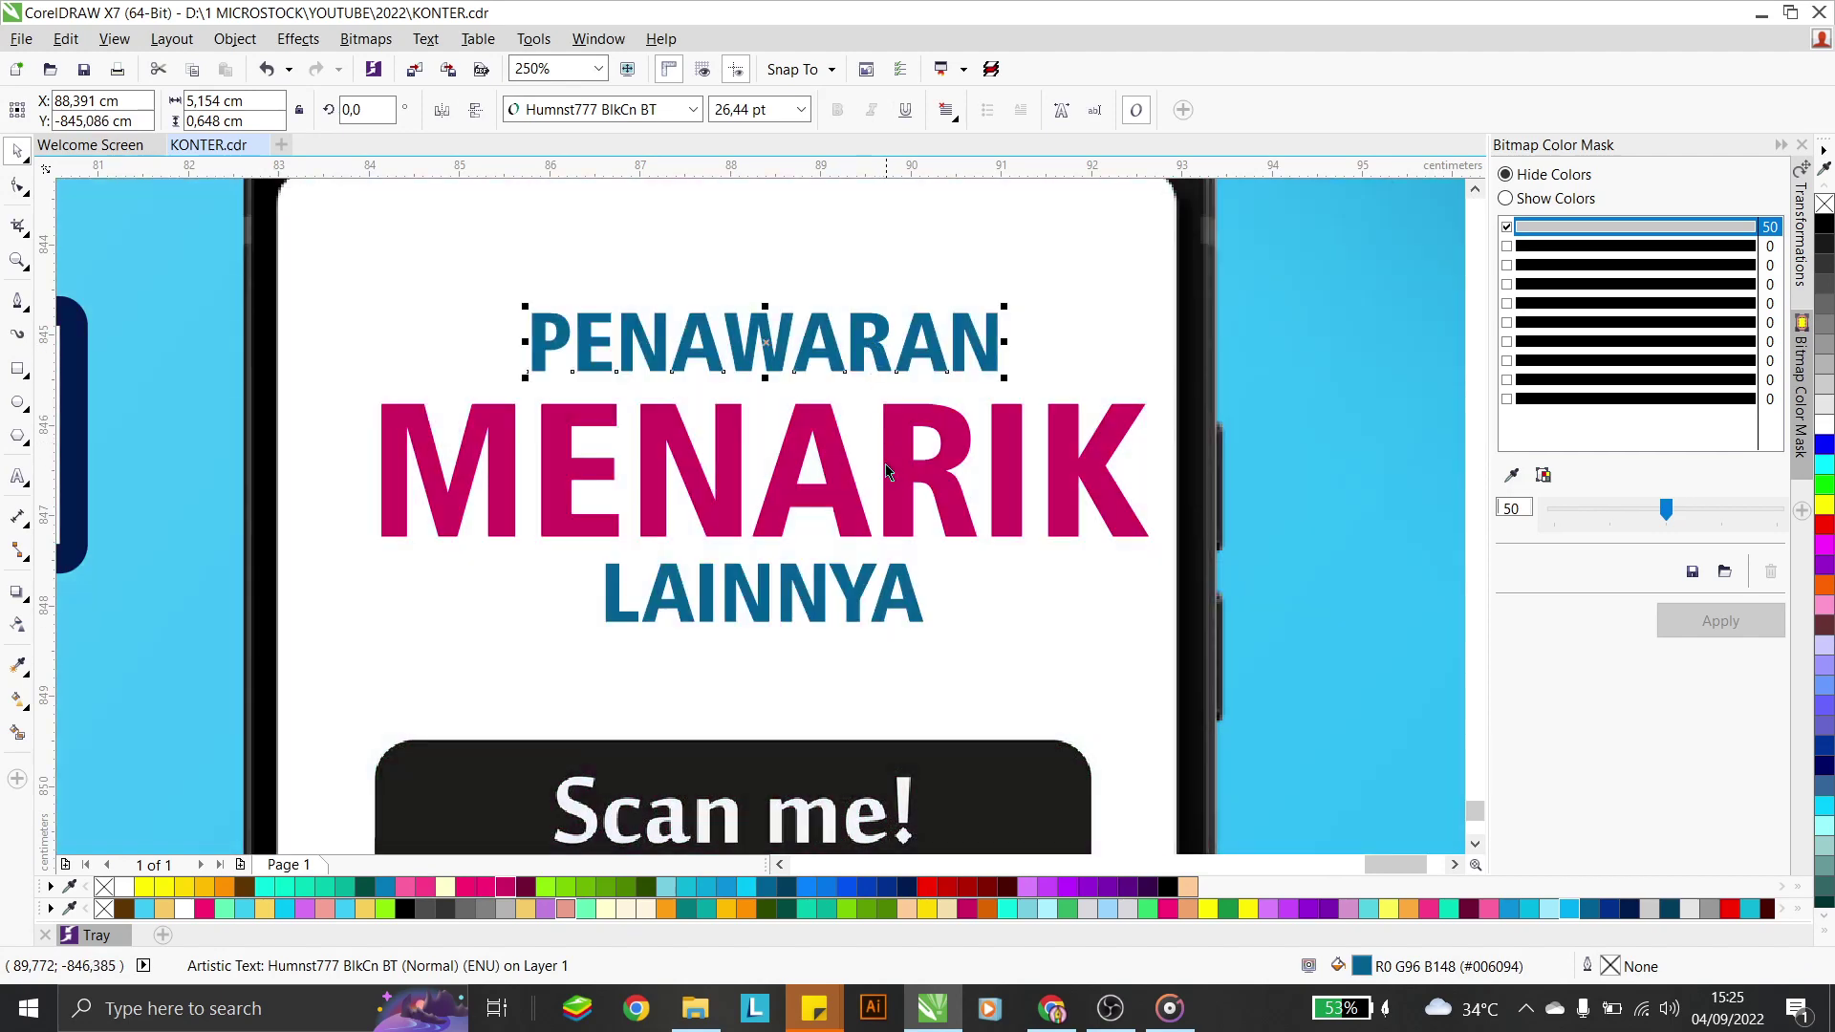
# Enlarge PENAWARAN and LAINNYA to about 33 pt and bring both closer to MENARIK with even spacing
pyautogui.moveTo(1006, 306); pyautogui.dragTo(1066, 265)
pyautogui.click(989, 317)
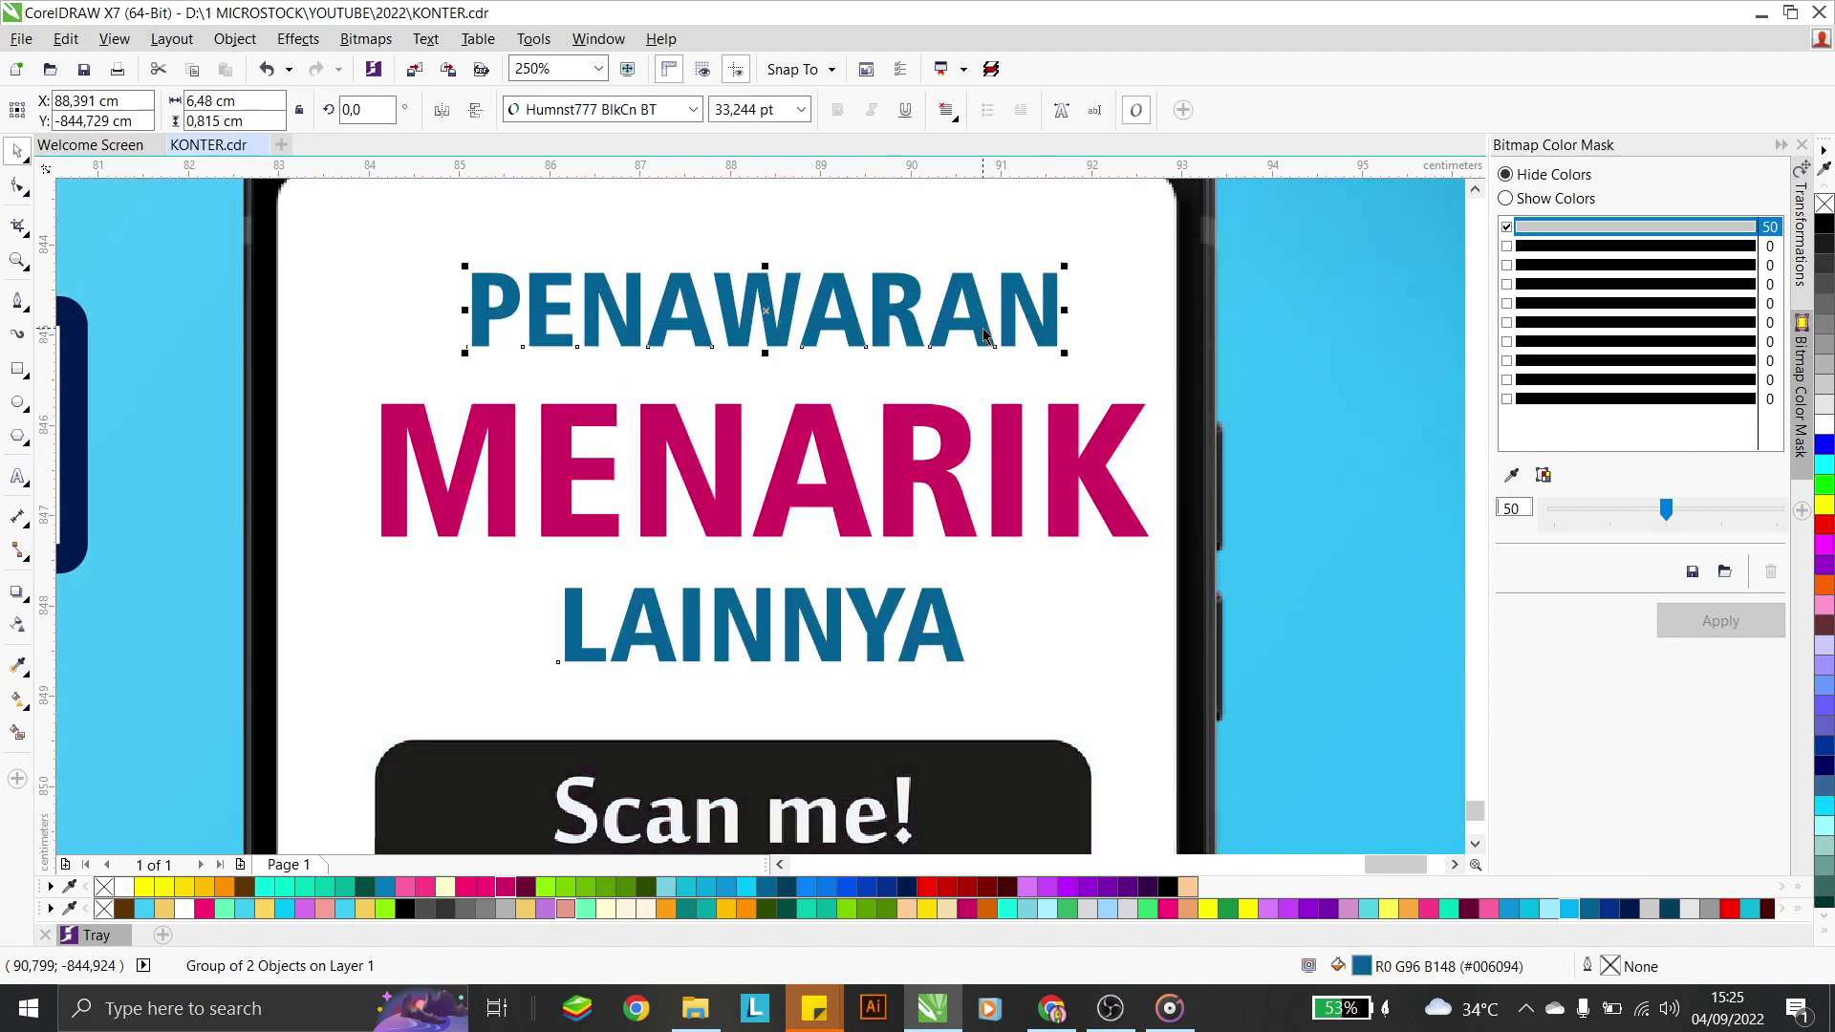
pyautogui.moveTo(985, 334); pyautogui.dragTo(988, 377)
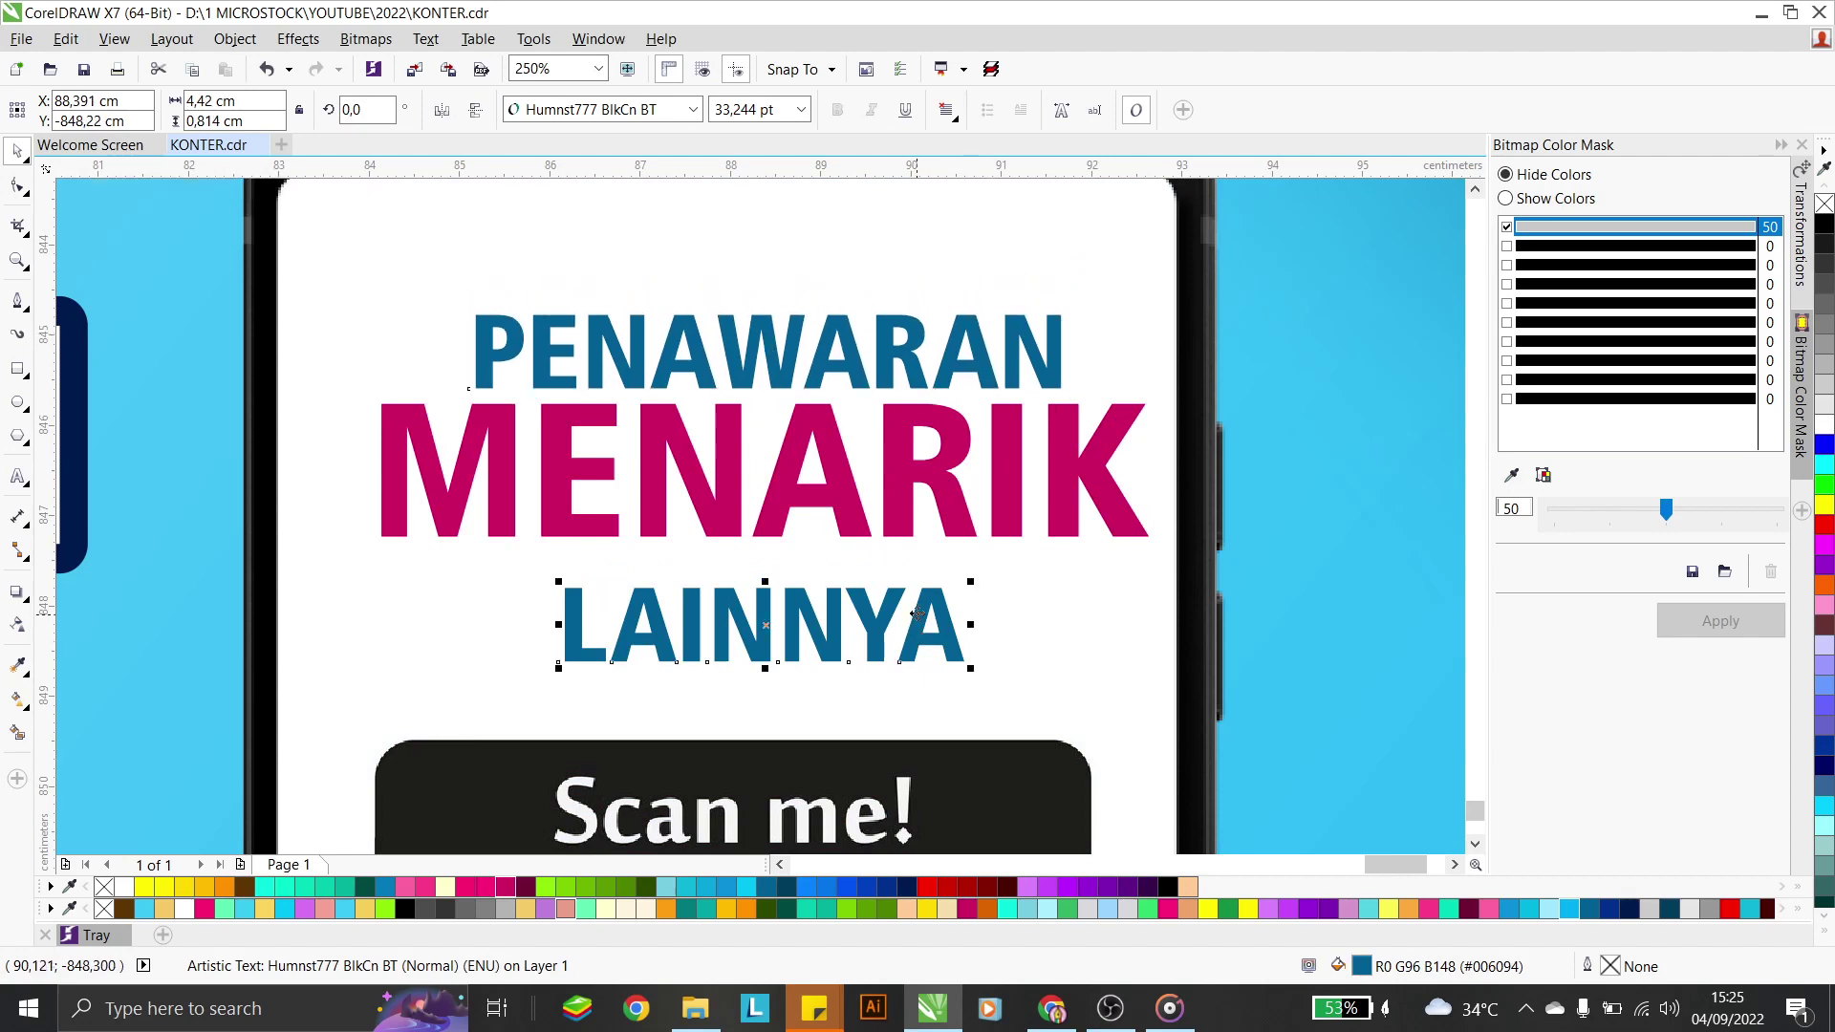
pyautogui.moveTo(918, 614); pyautogui.dragTo(917, 591)
pyautogui.moveTo(901, 361); pyautogui.dragTo(901, 353)
# Group the three text lines, rotate the group about 4.5°, and position it above the QR code on the phone screen
pyautogui.scroll(-2, 901, 359)
pyautogui.moveTo(1210, 308); pyautogui.dragTo(750, 447)
pyautogui.moveTo(975, 395); pyautogui.dragTo(975, 384)
pyautogui.scroll(1, 826, 379)
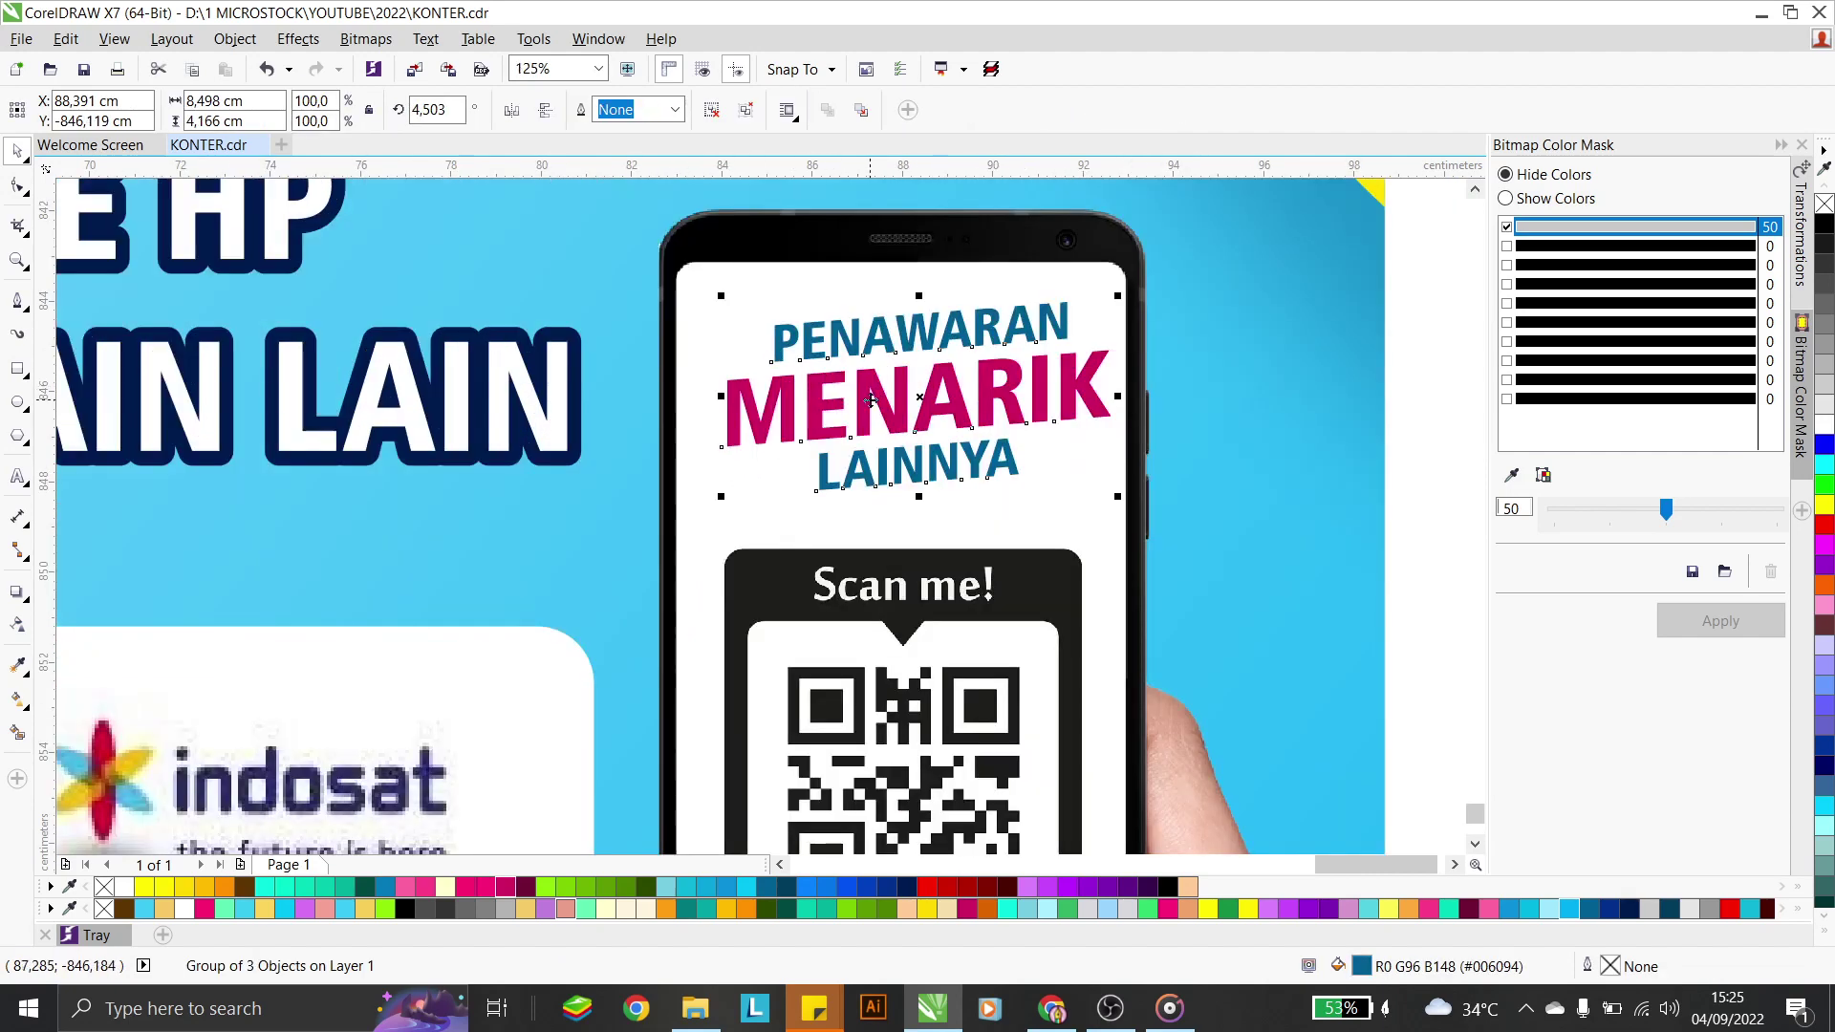
pyautogui.hotkey('ctrl', 'z')
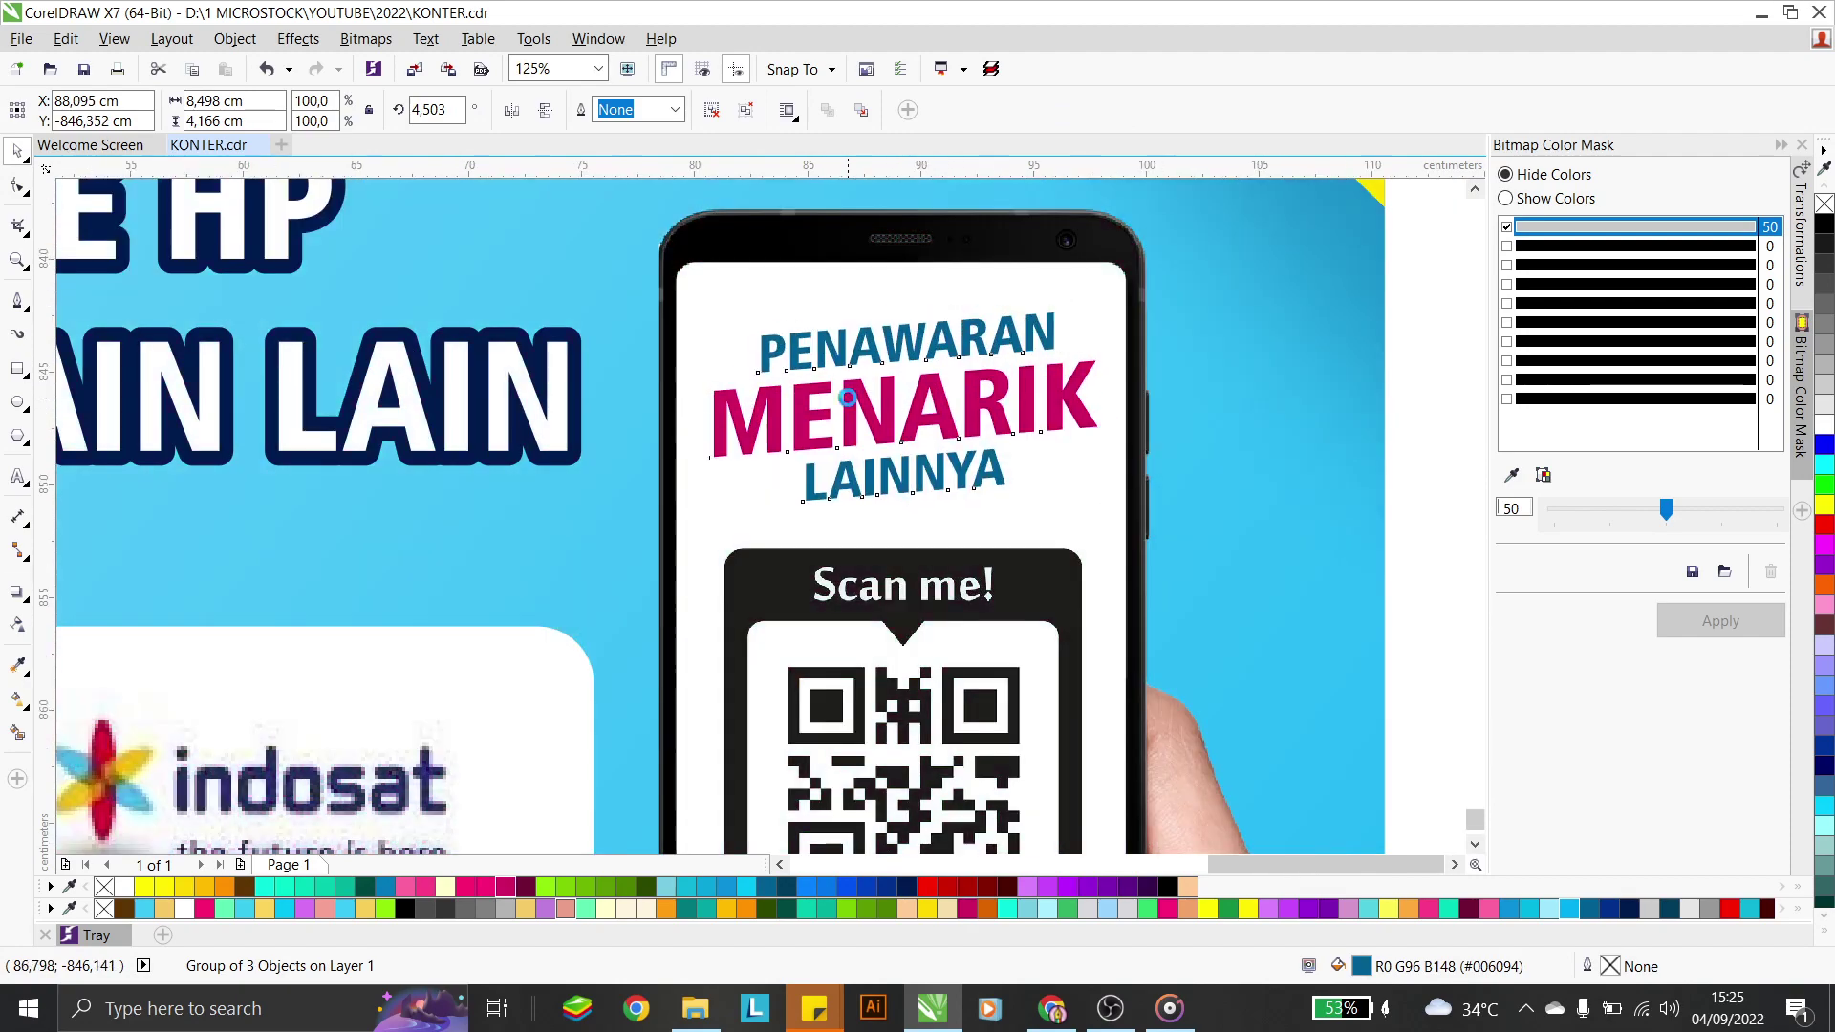
pyautogui.scroll(-2, 1123, 476)
pyautogui.click(1123, 476)
pyautogui.scroll(-2, 1061, 500)
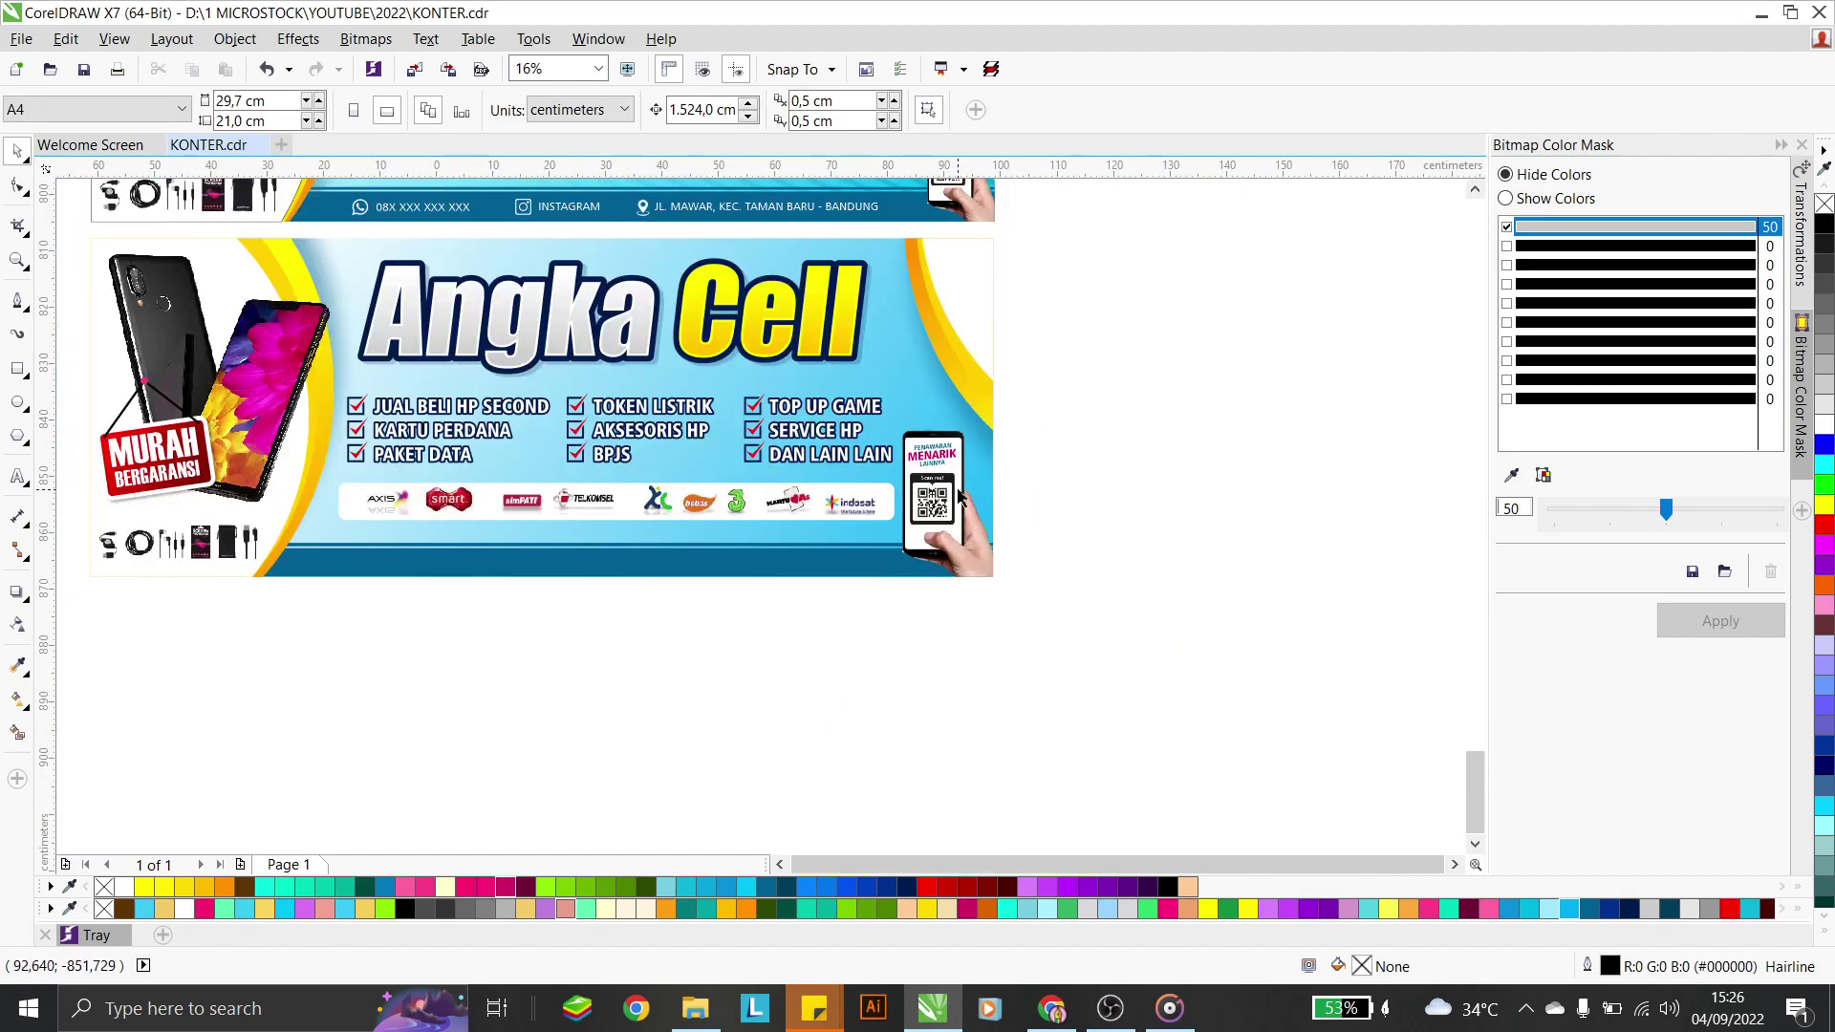
# Draw a thin rectangle about 114.1 × 2.4 cm beside the banners, filled dark blue (#006094) with no outline
pyautogui.scroll(1, 934, 243)
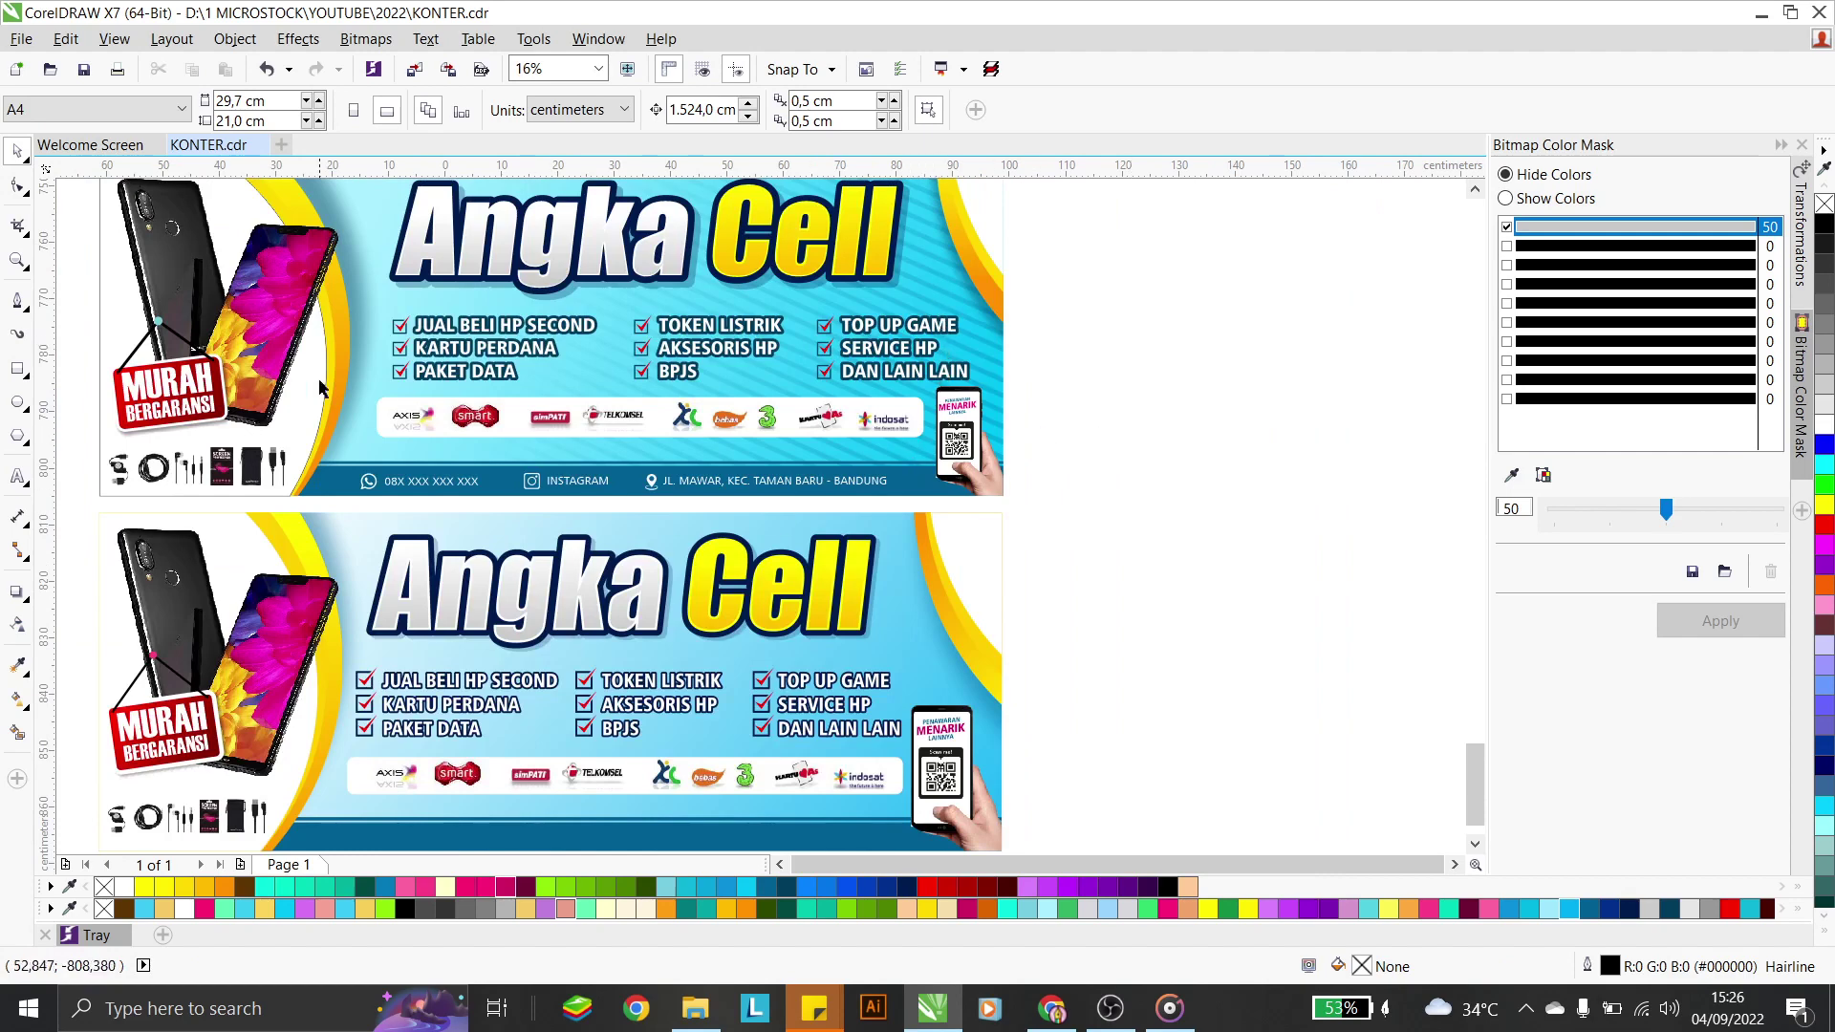
pyautogui.click(19, 370)
pyautogui.scroll(-1, 906, 490)
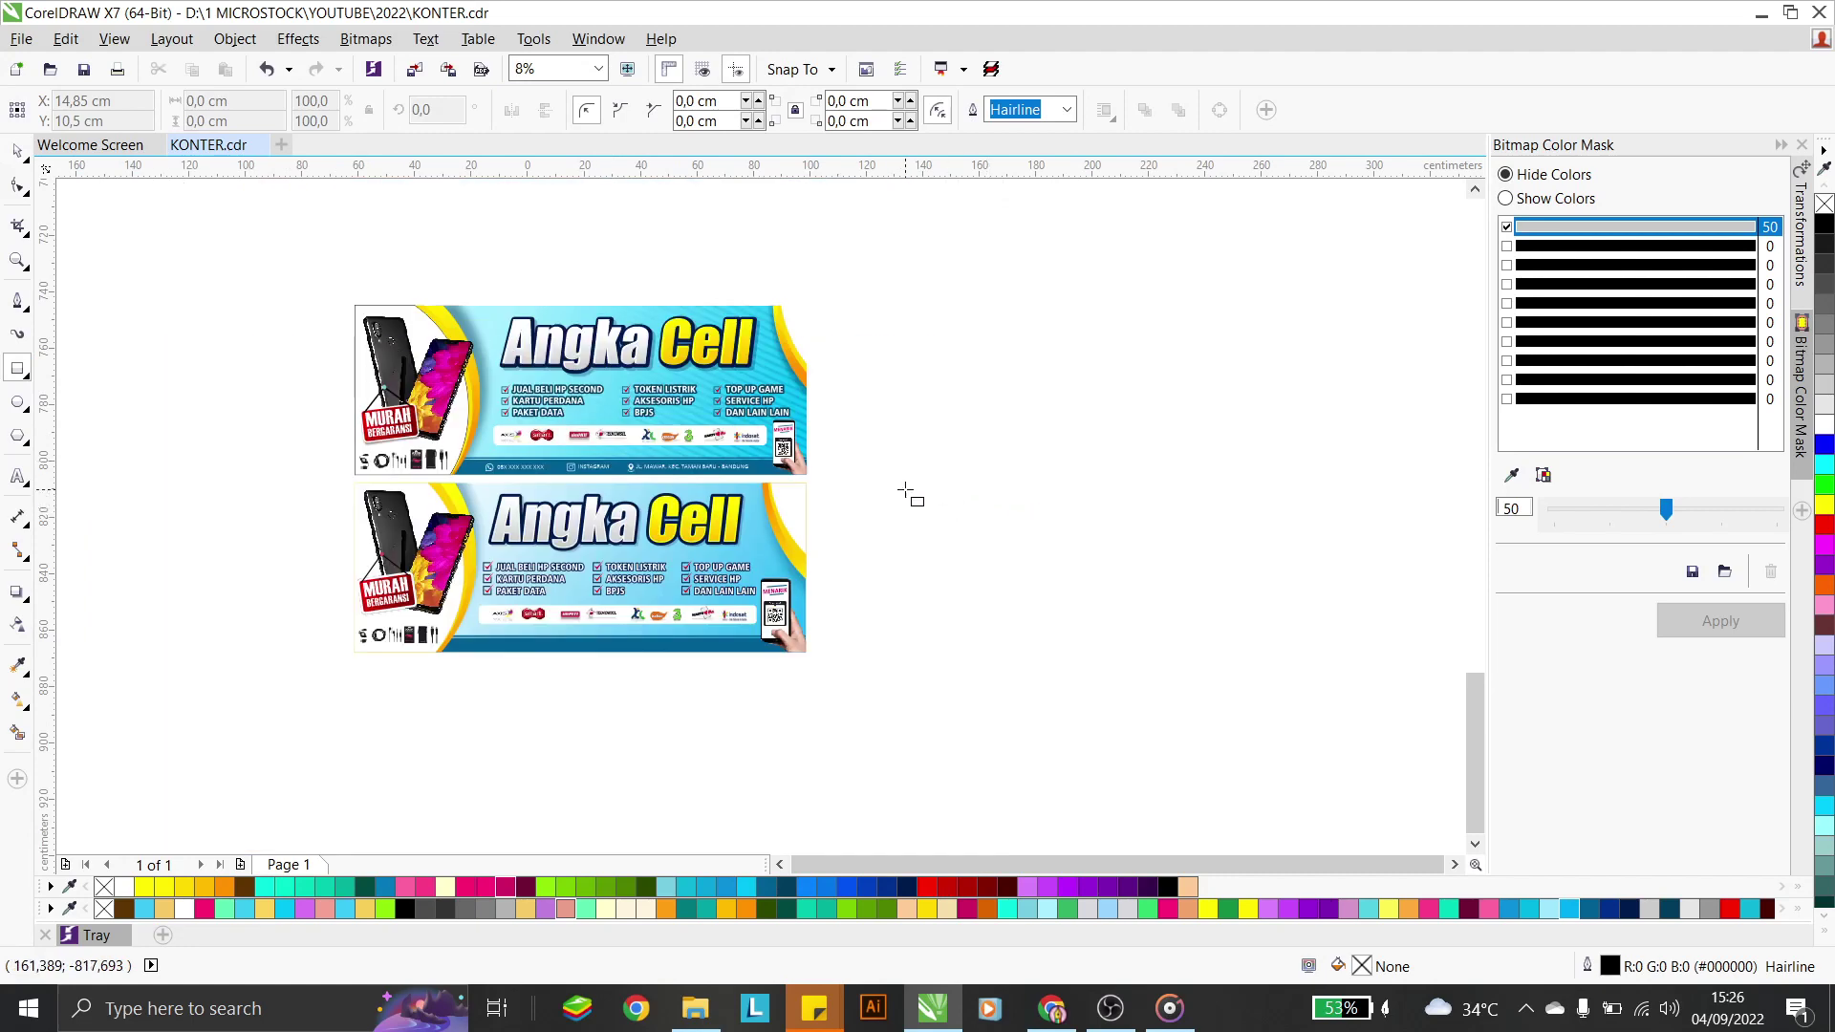
pyautogui.moveTo(827, 485); pyautogui.dragTo(1159, 497)
pyautogui.click(770, 887)
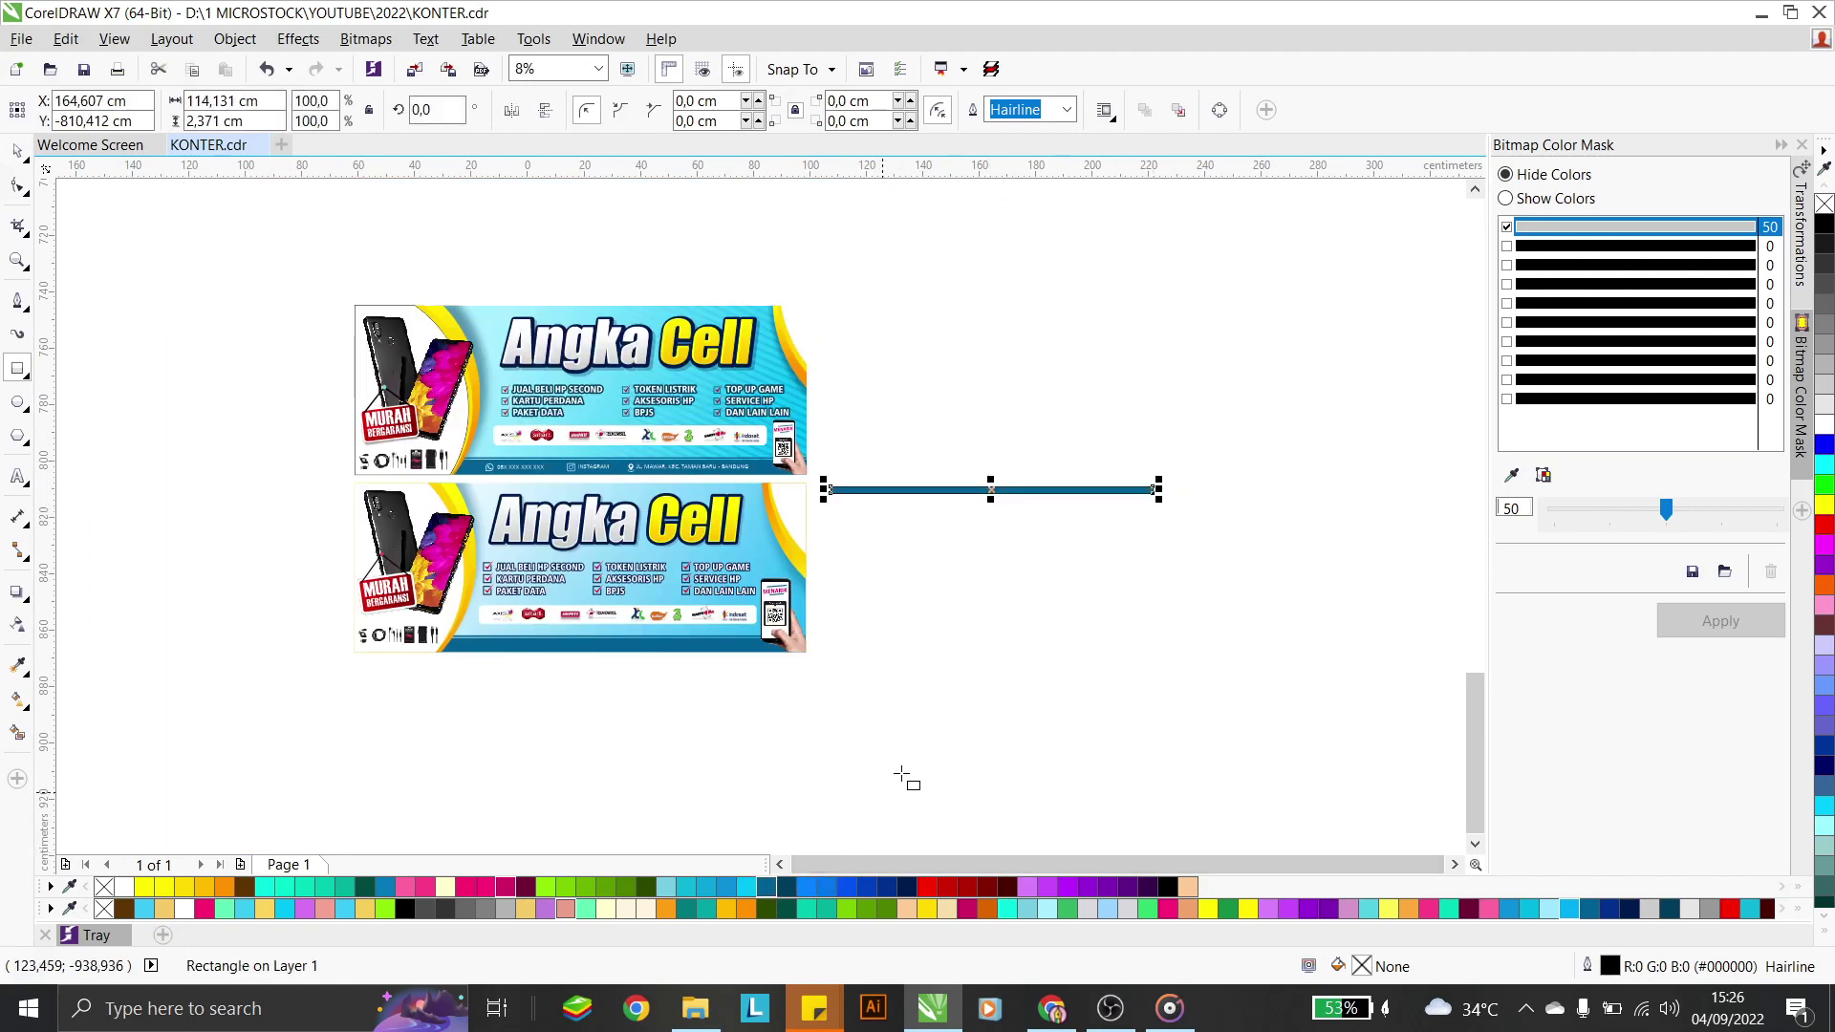
pyautogui.rightClick(1826, 202)
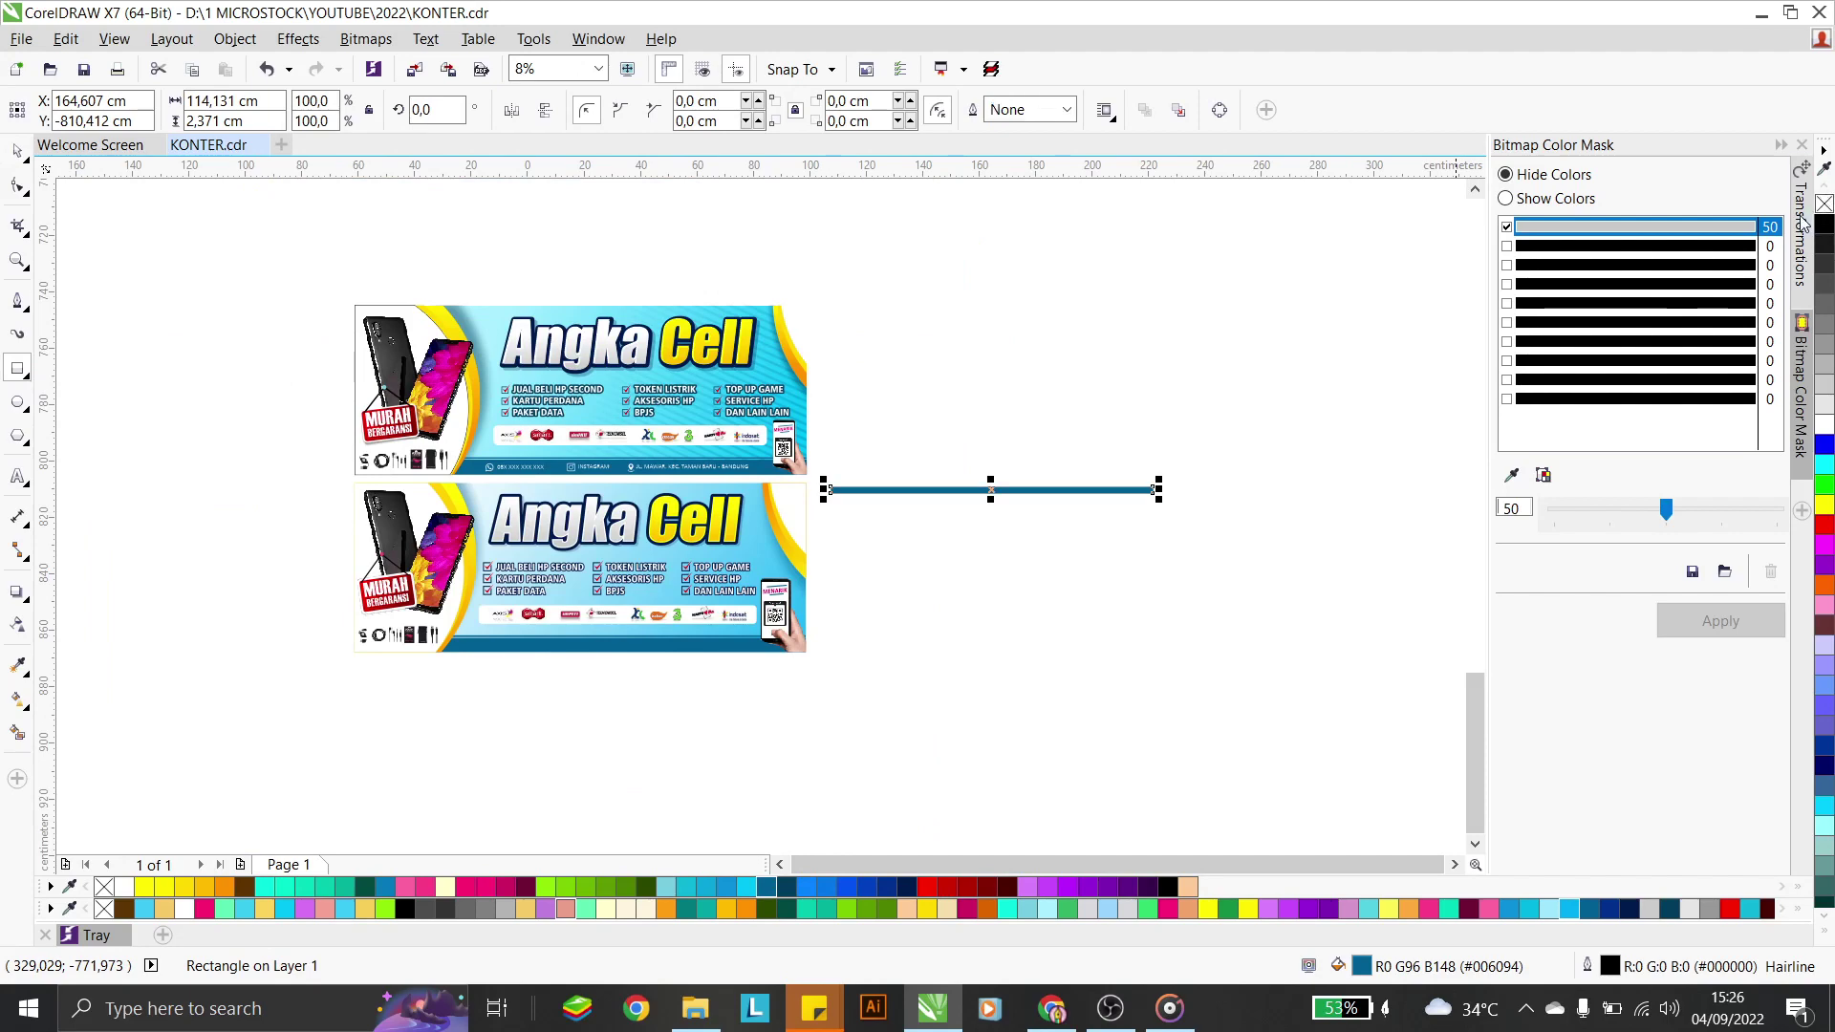
# Reduce the dark blue bar's height to 50%, about 1.2 cm, keeping its top edge in place
pyautogui.click(17, 153)
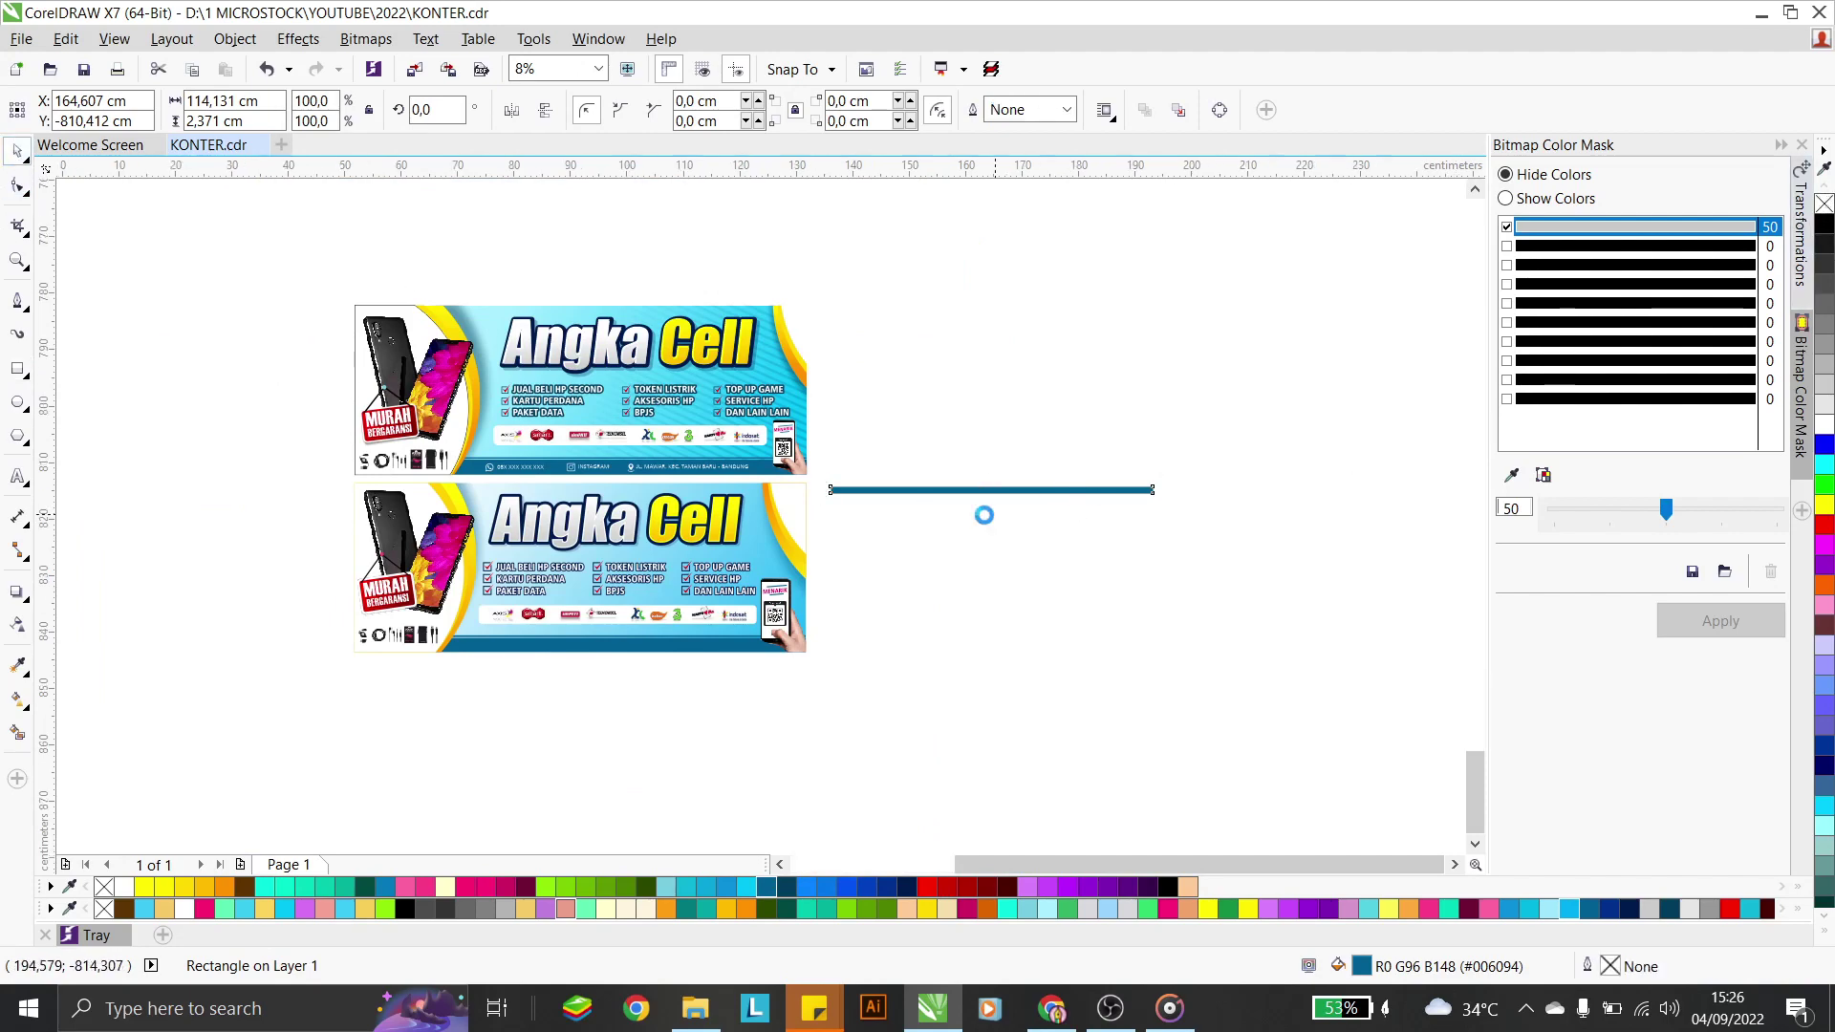
pyautogui.scroll(3, 999, 492)
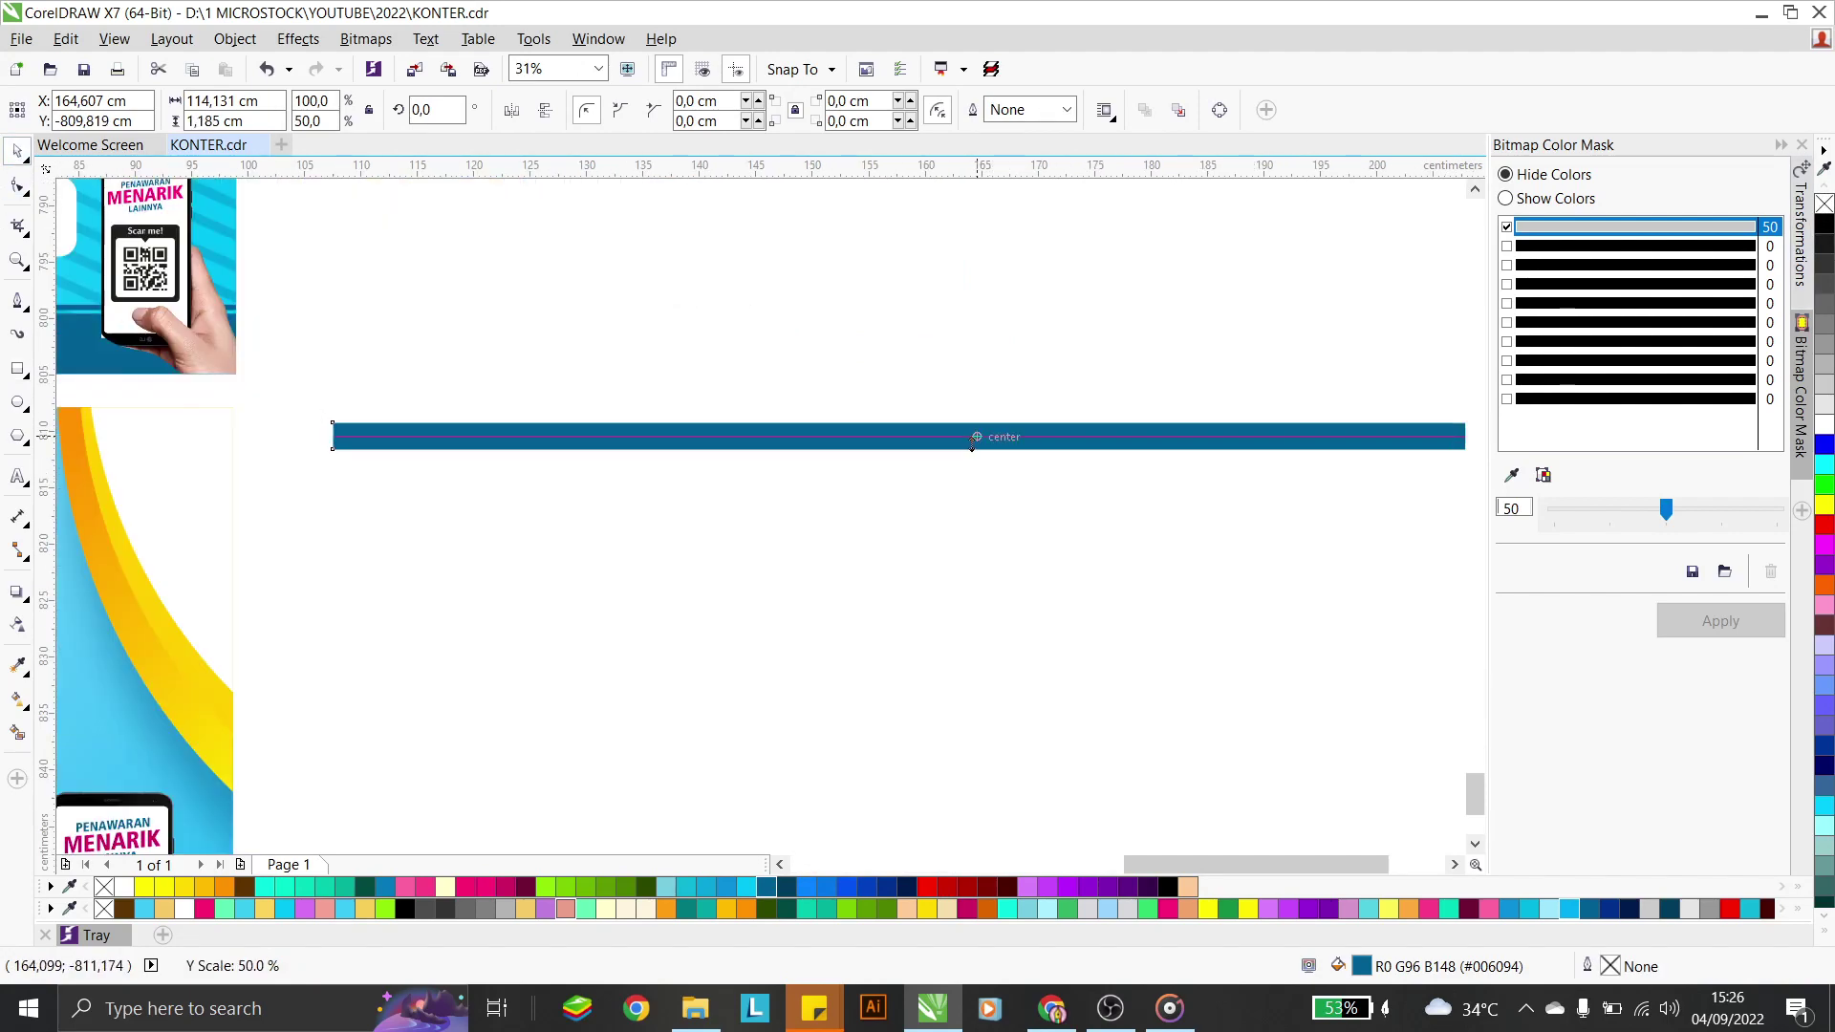
pyautogui.moveTo(976, 449); pyautogui.dragTo(976, 435)
pyautogui.scroll(-2, 799, 402)
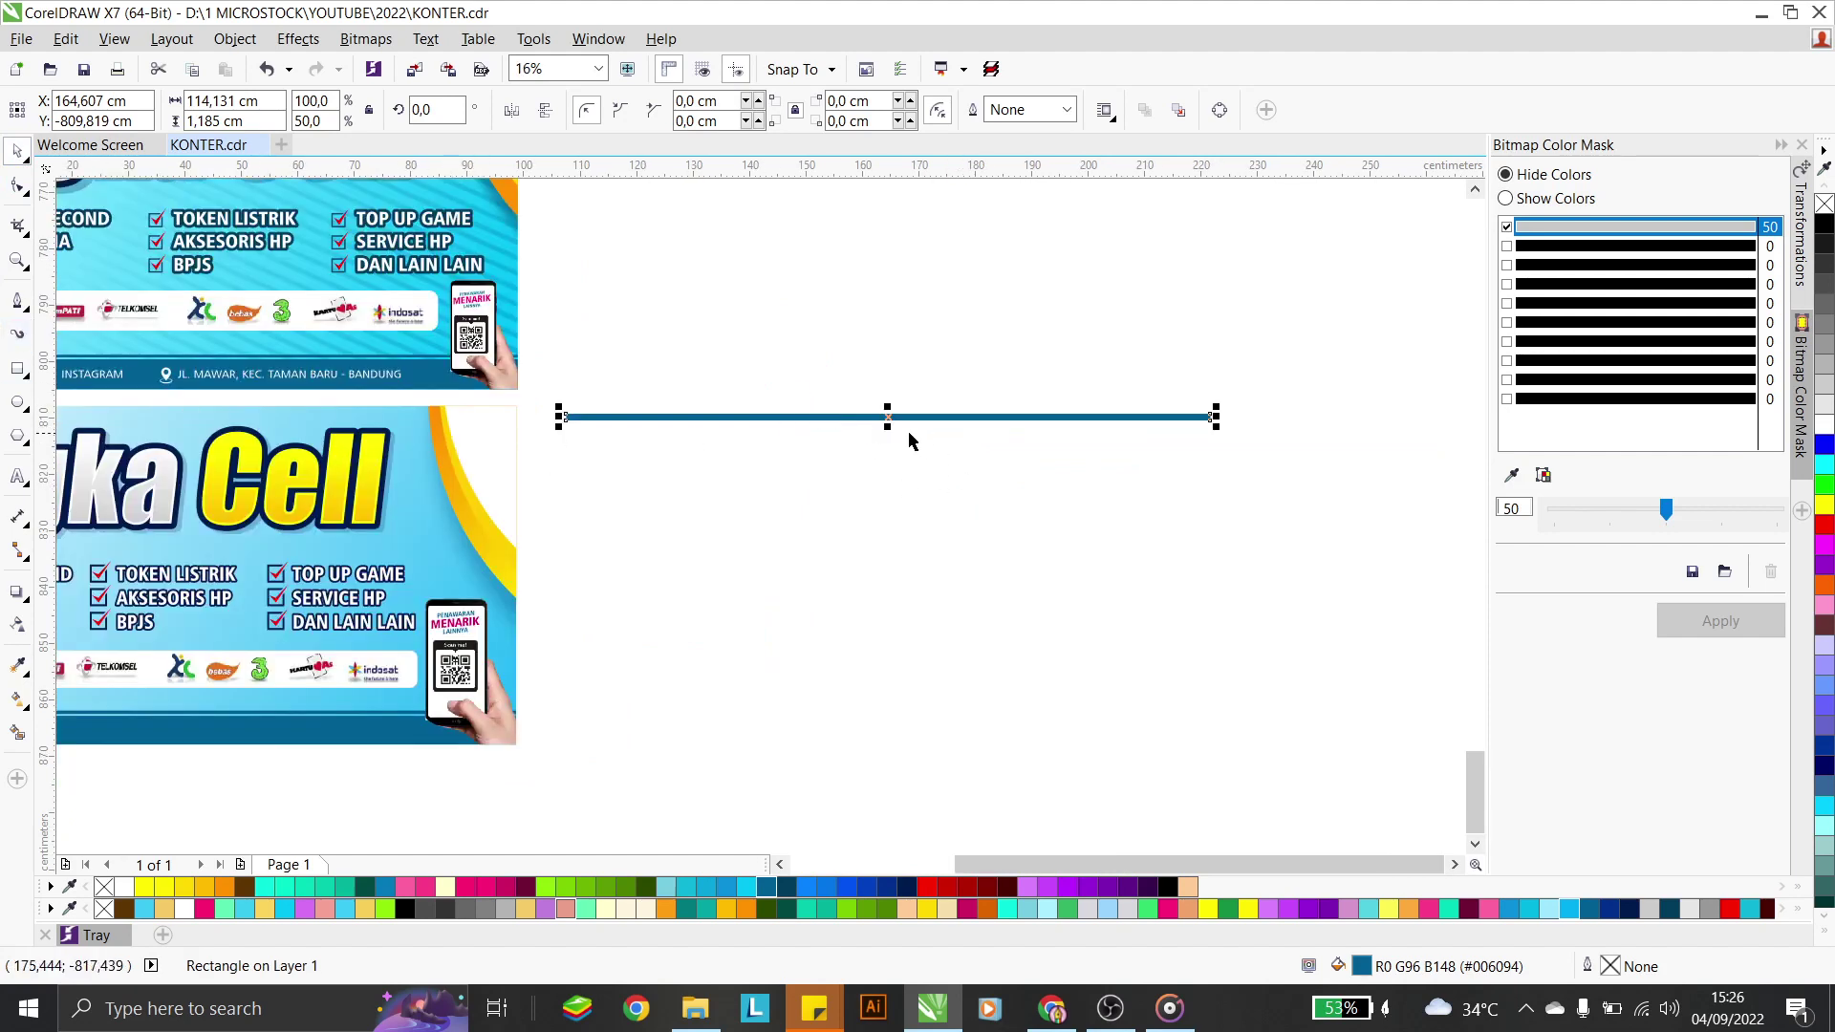
# Apply a linear transparency that fades the bar out toward its left end, and stretch it rightward to about 147.7 cm long
pyautogui.click(18, 626)
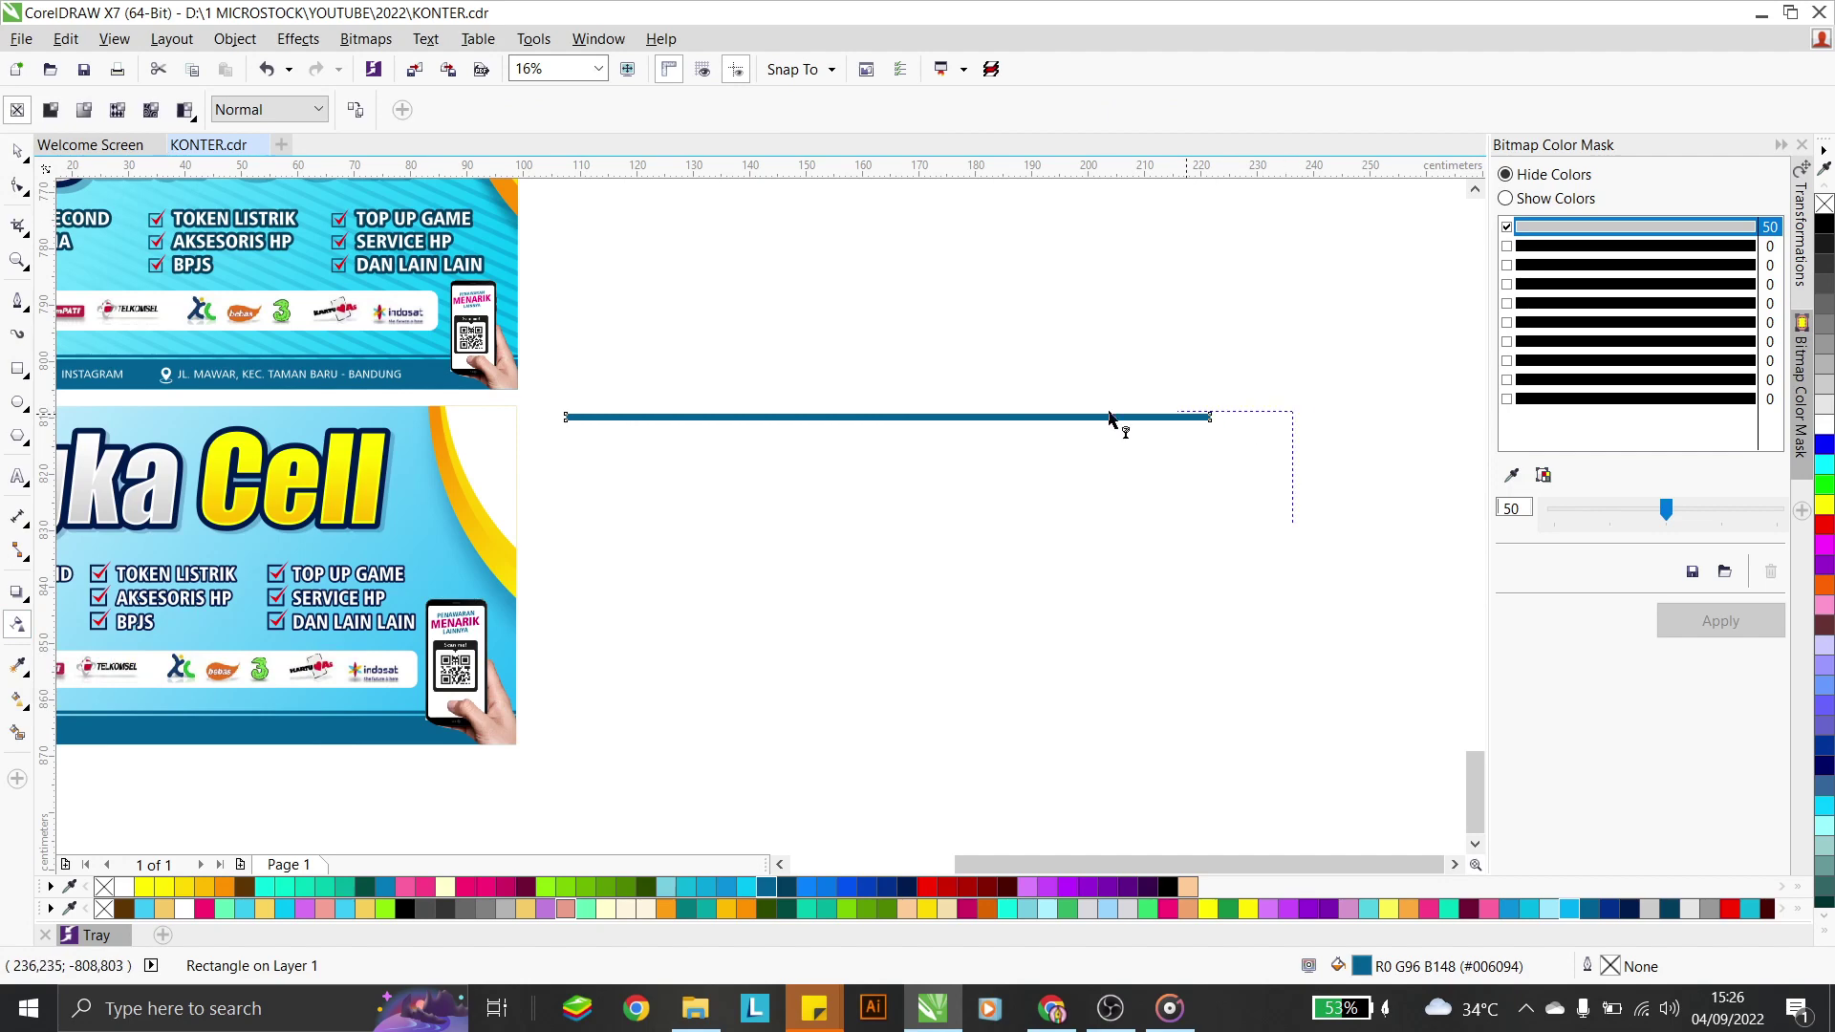
pyautogui.moveTo(1110, 419); pyautogui.dragTo(559, 411)
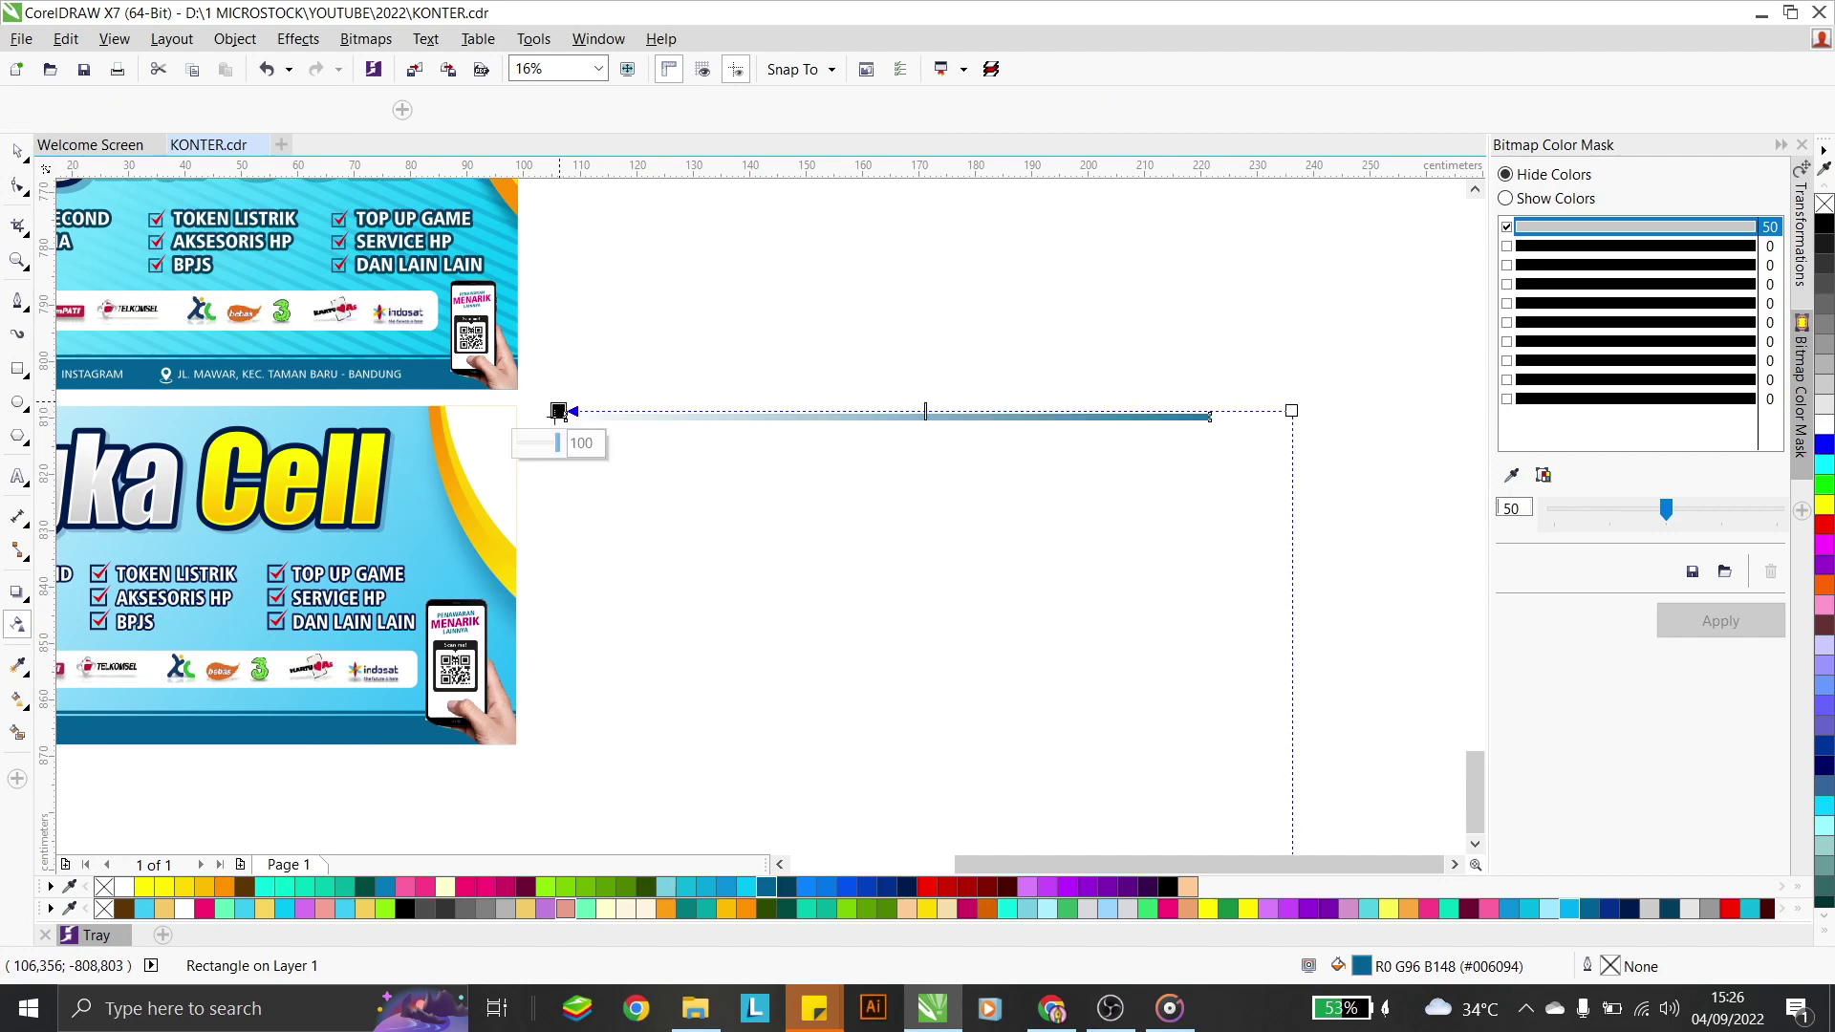
pyautogui.click(19, 150)
pyautogui.moveTo(1215, 417); pyautogui.dragTo(1405, 417)
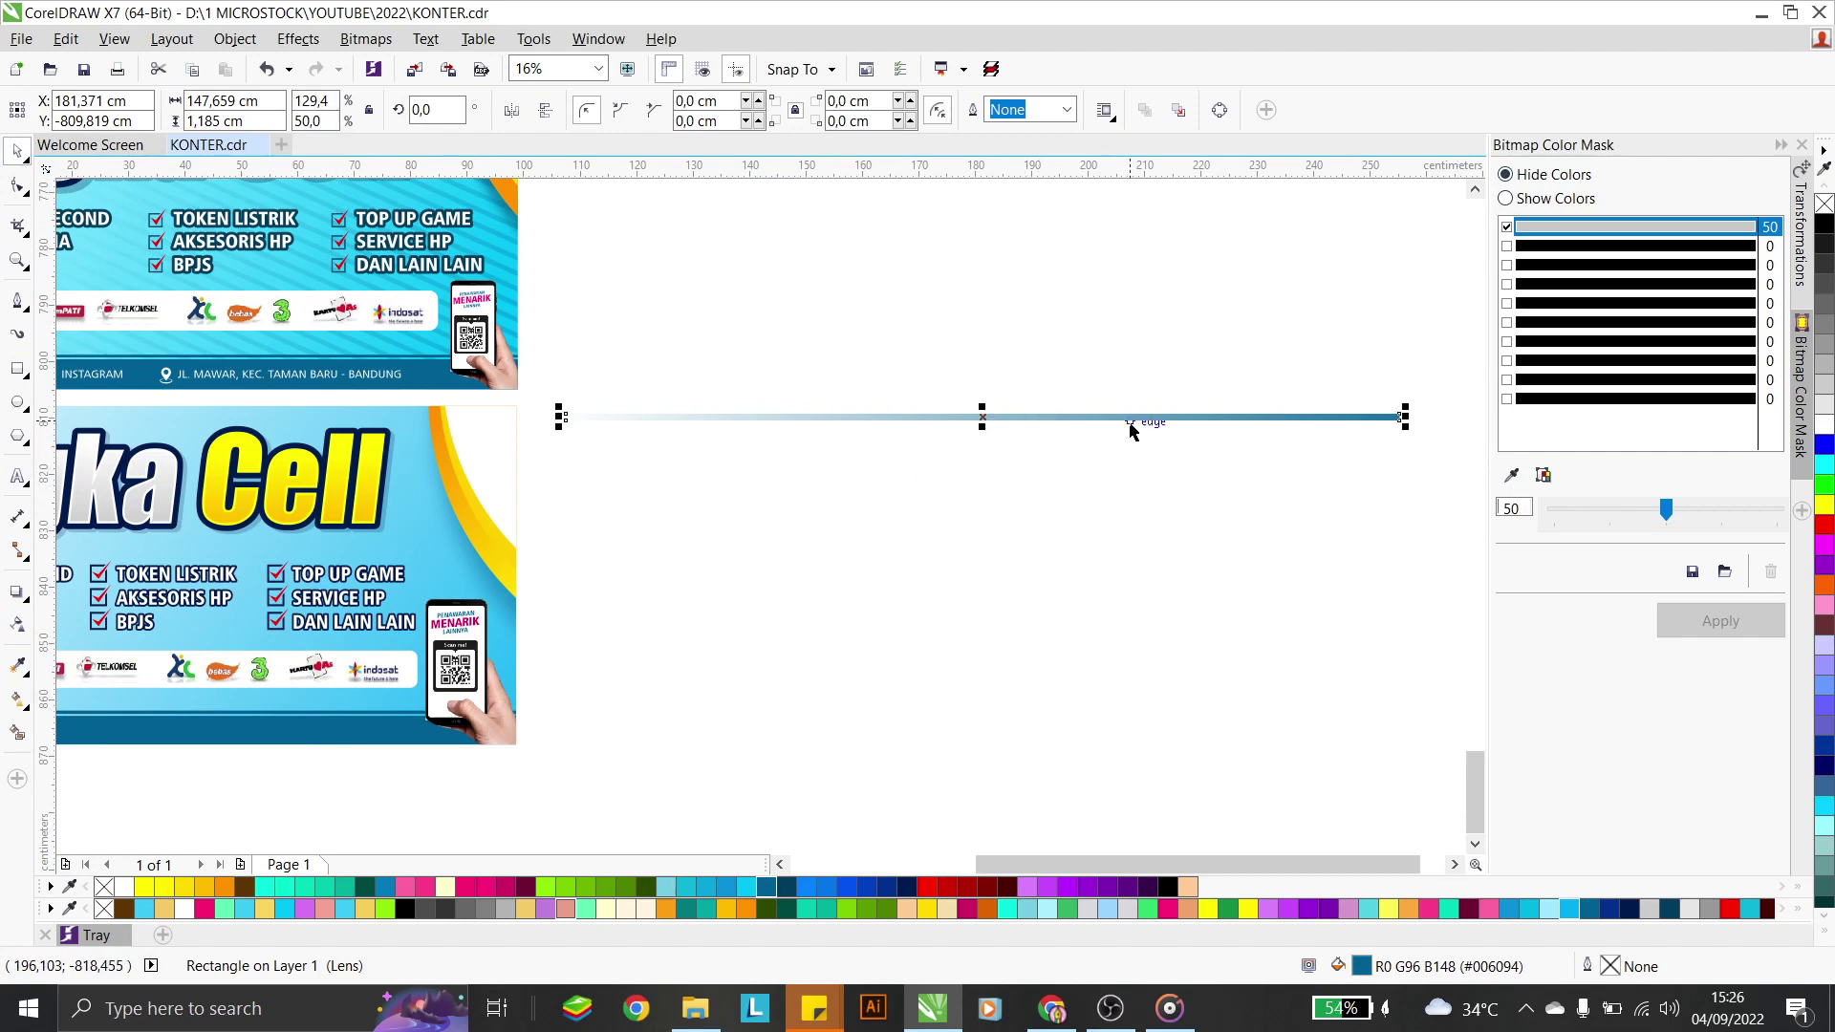
# Open the position transformation settings for the faded bar and set the relative direction to straight down from its bottom centre
pyautogui.moveTo(1166, 418); pyautogui.dragTo(1167, 434)
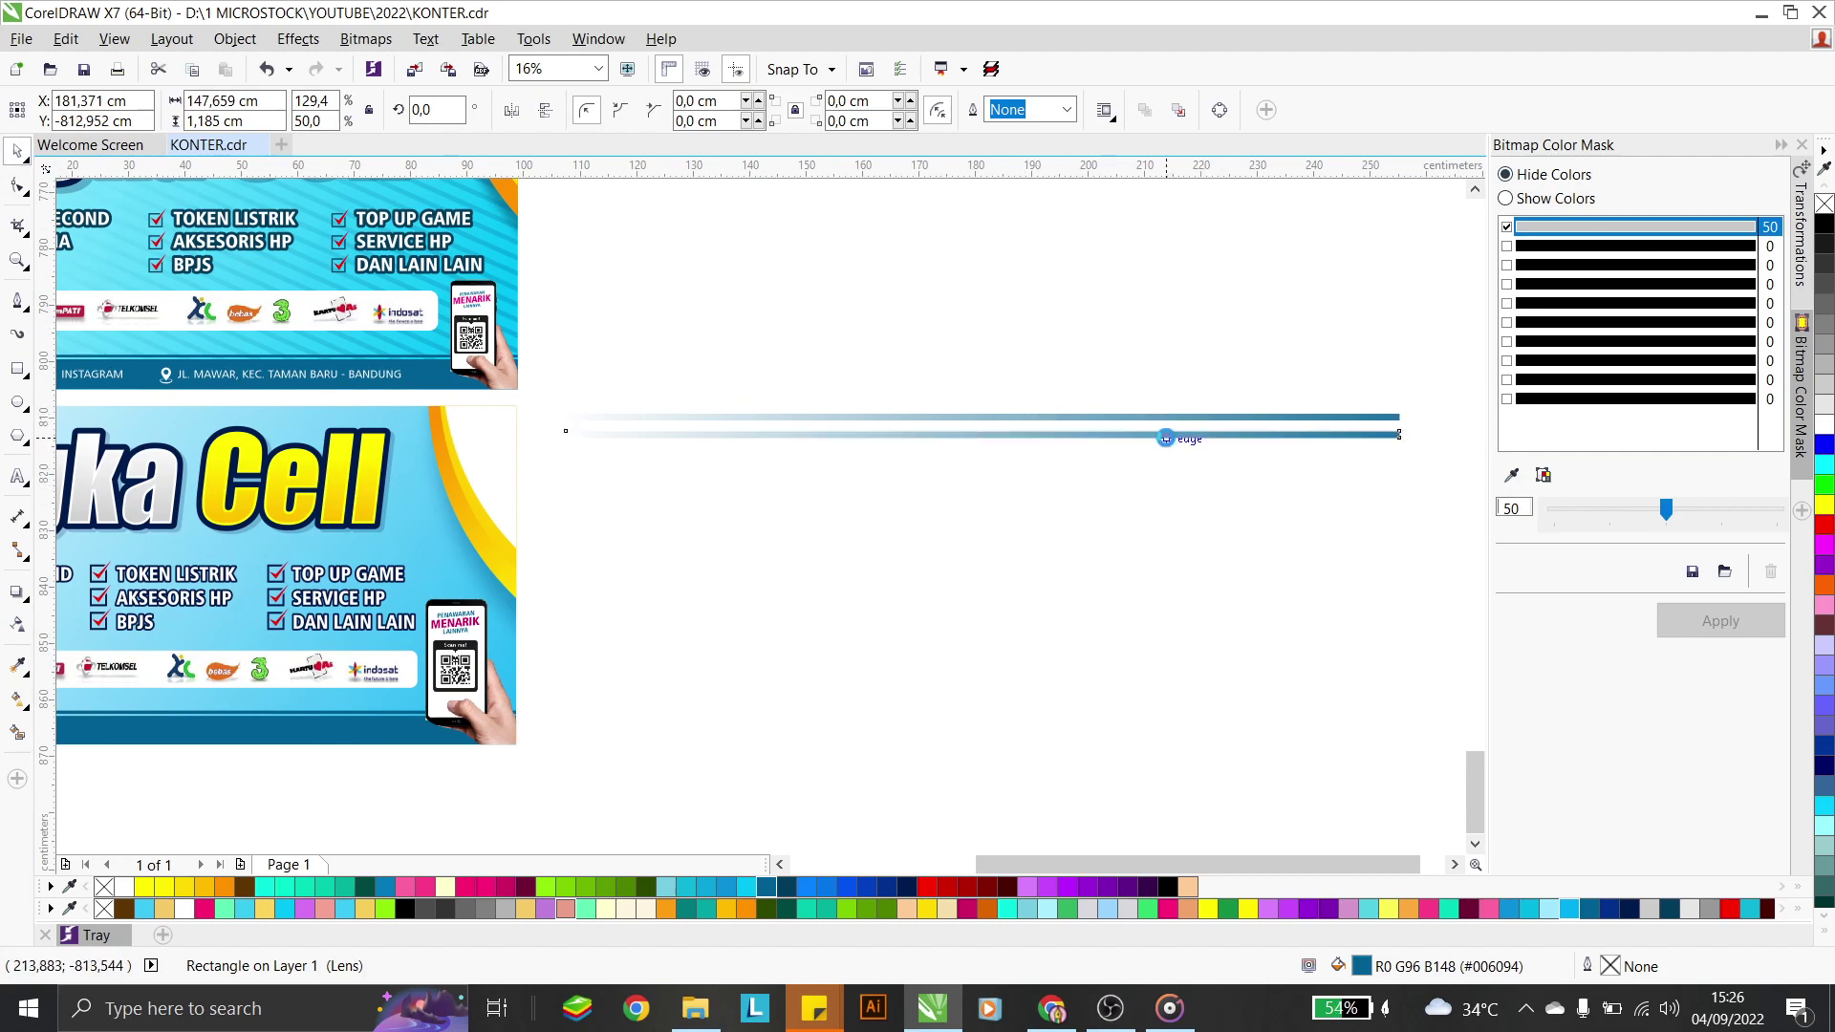
pyautogui.hotkey('ctrl', 'z')
pyautogui.click(1802, 229)
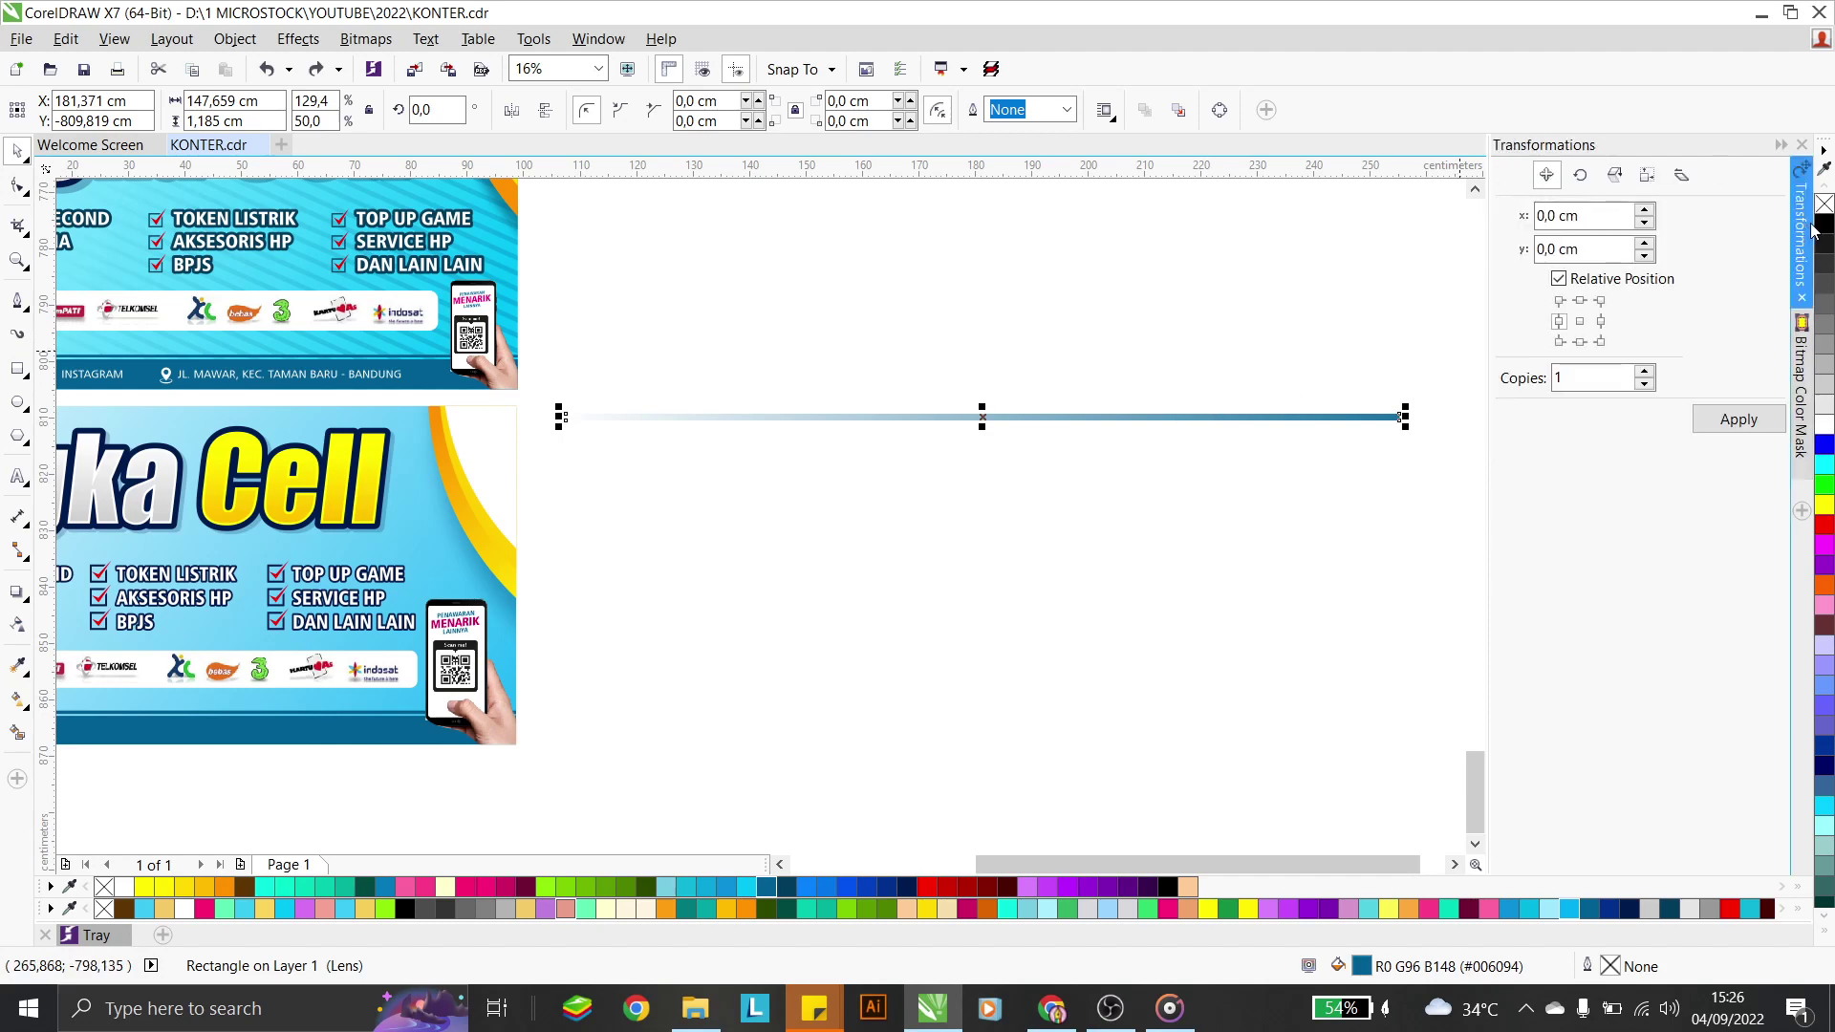
pyautogui.click(591, 42)
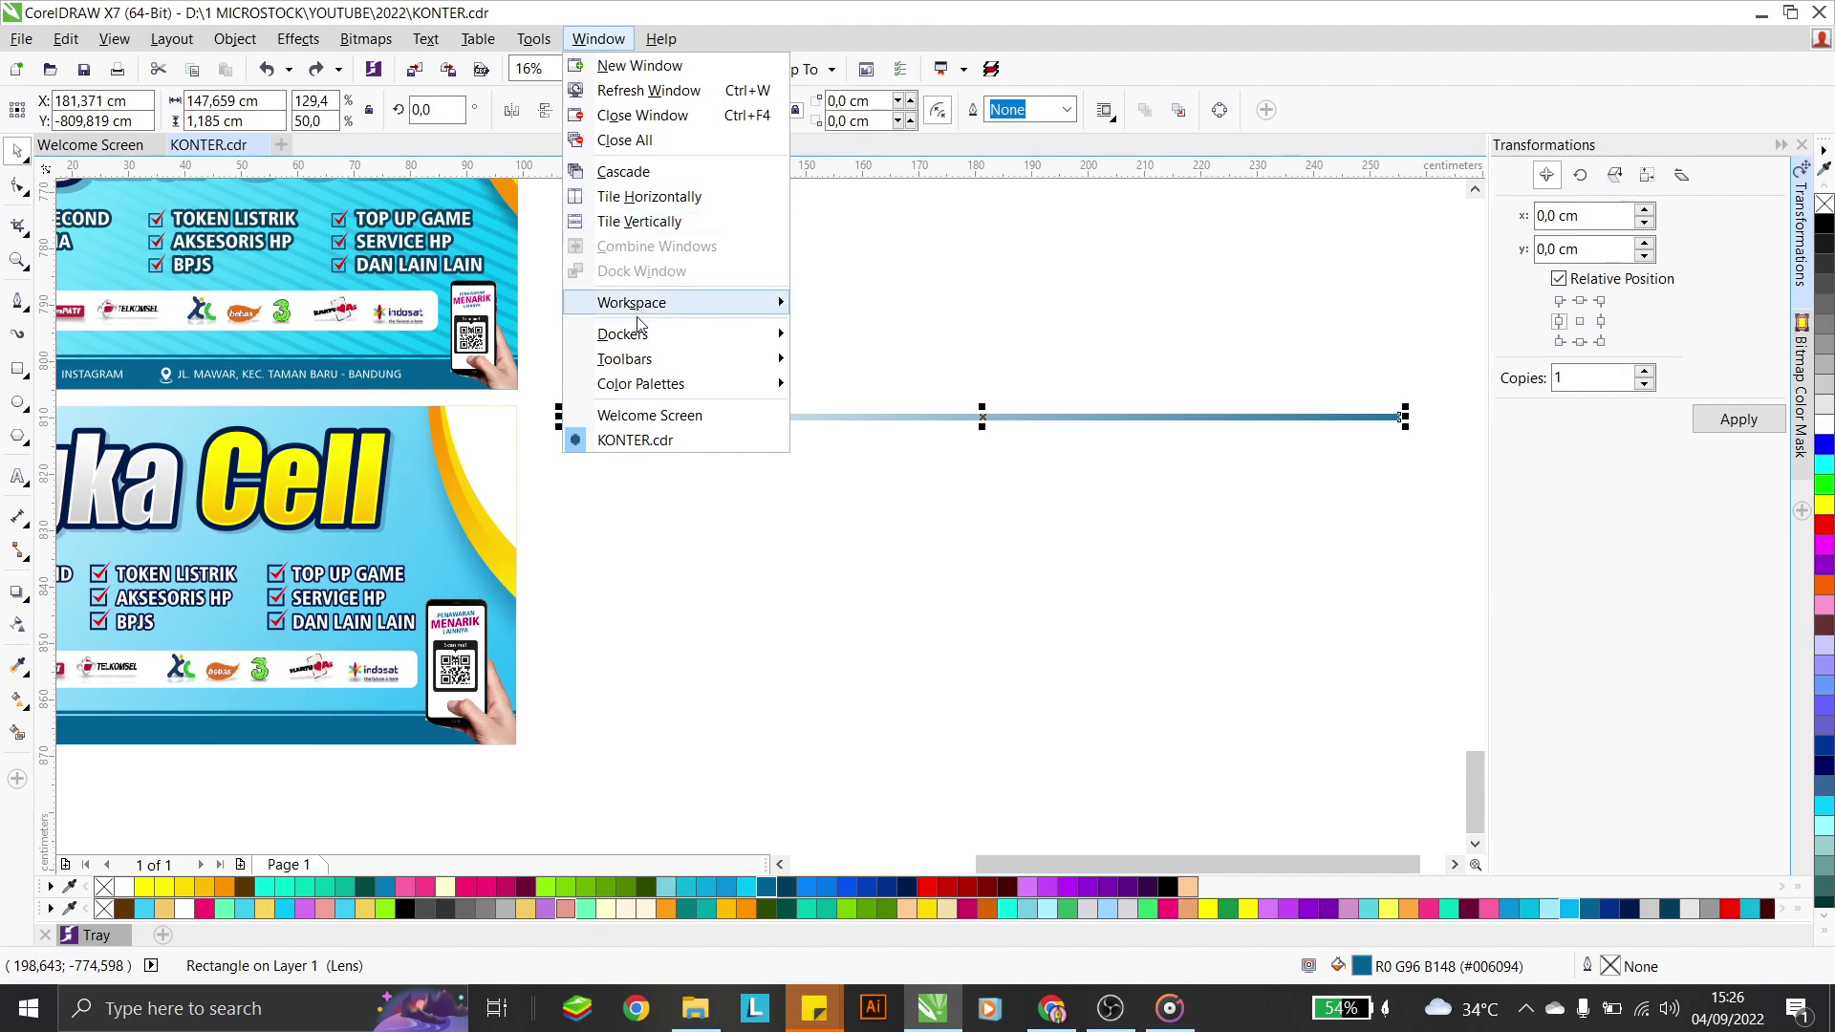
pyautogui.moveTo(659, 333)
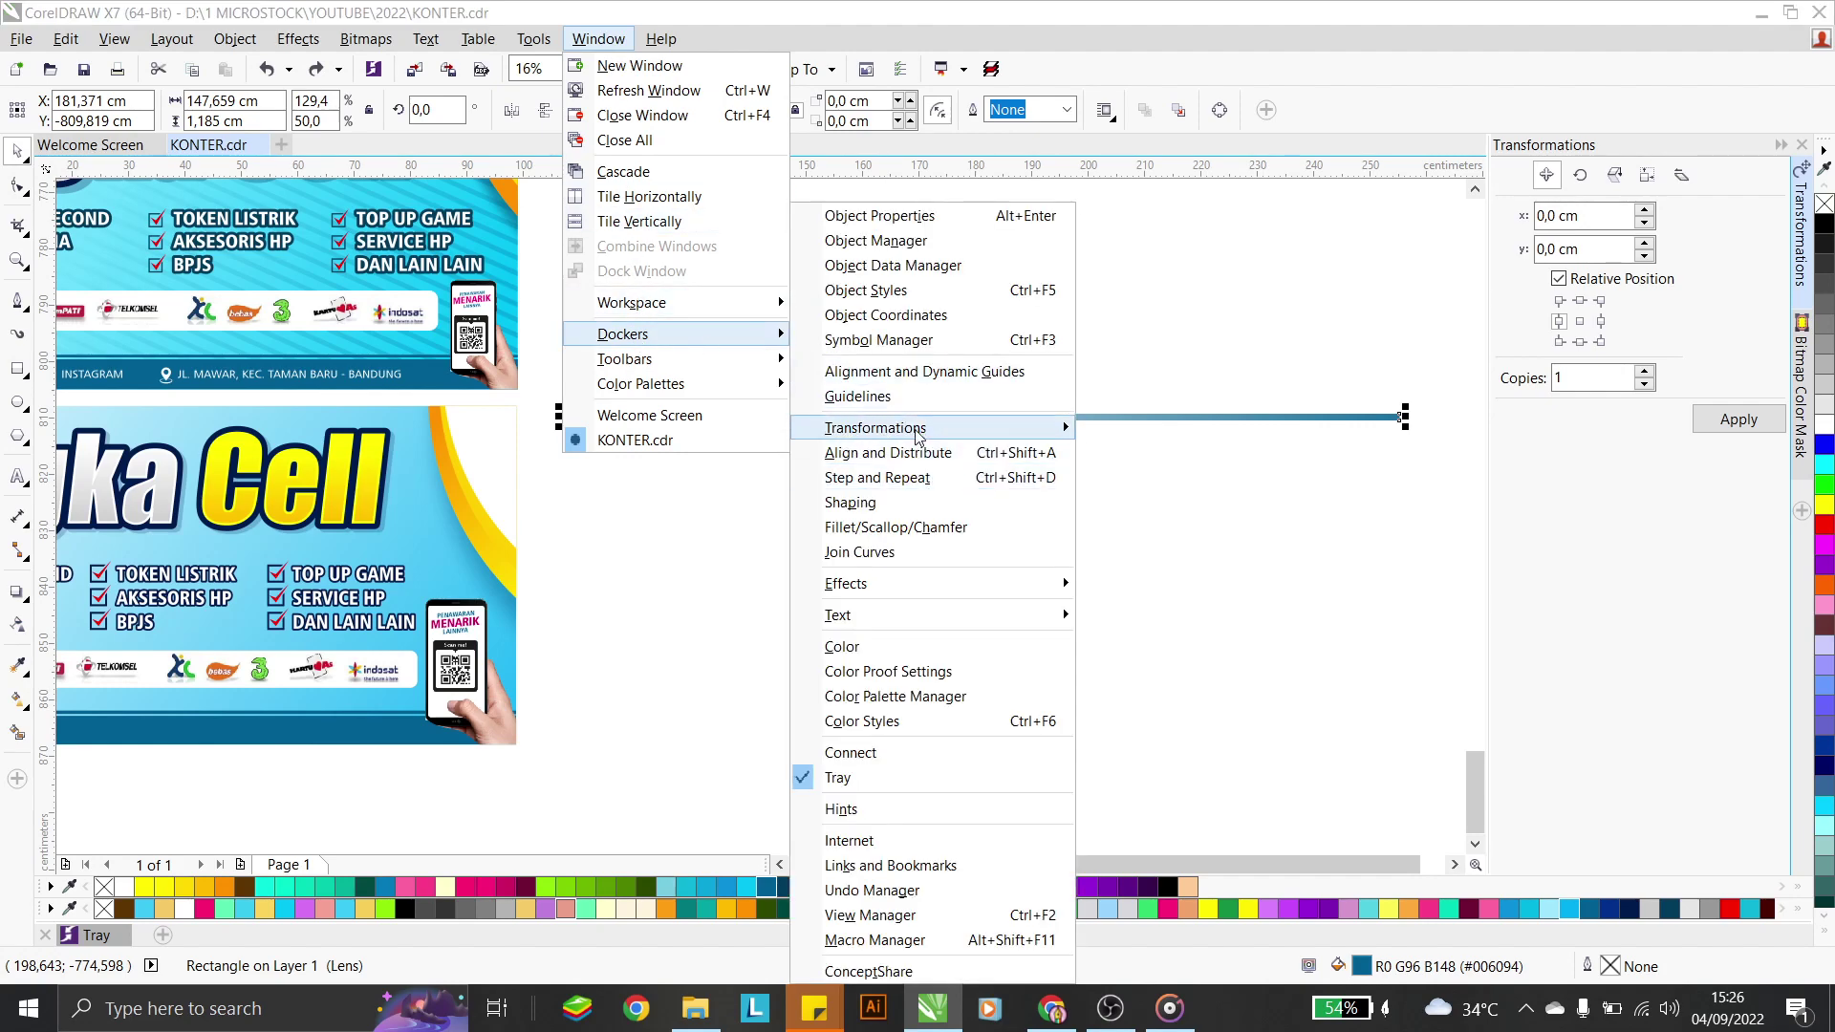
pyautogui.moveTo(1013, 429)
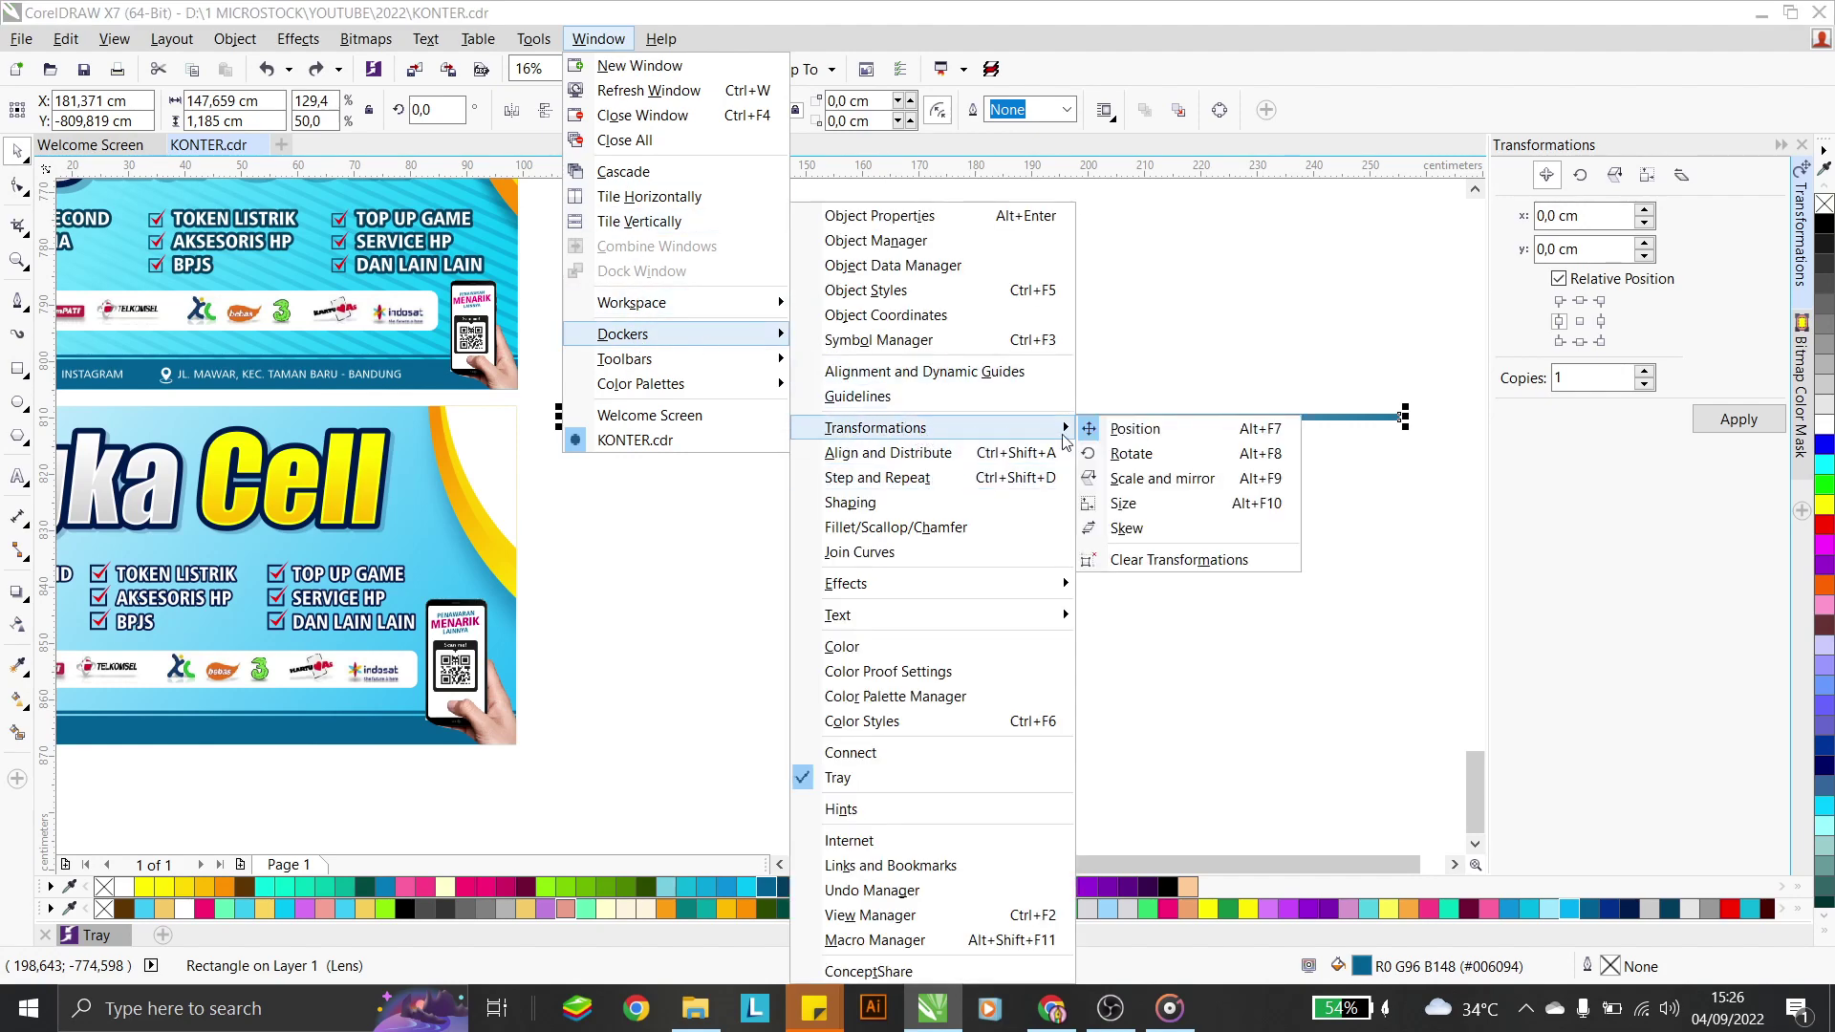
pyautogui.click(1157, 430)
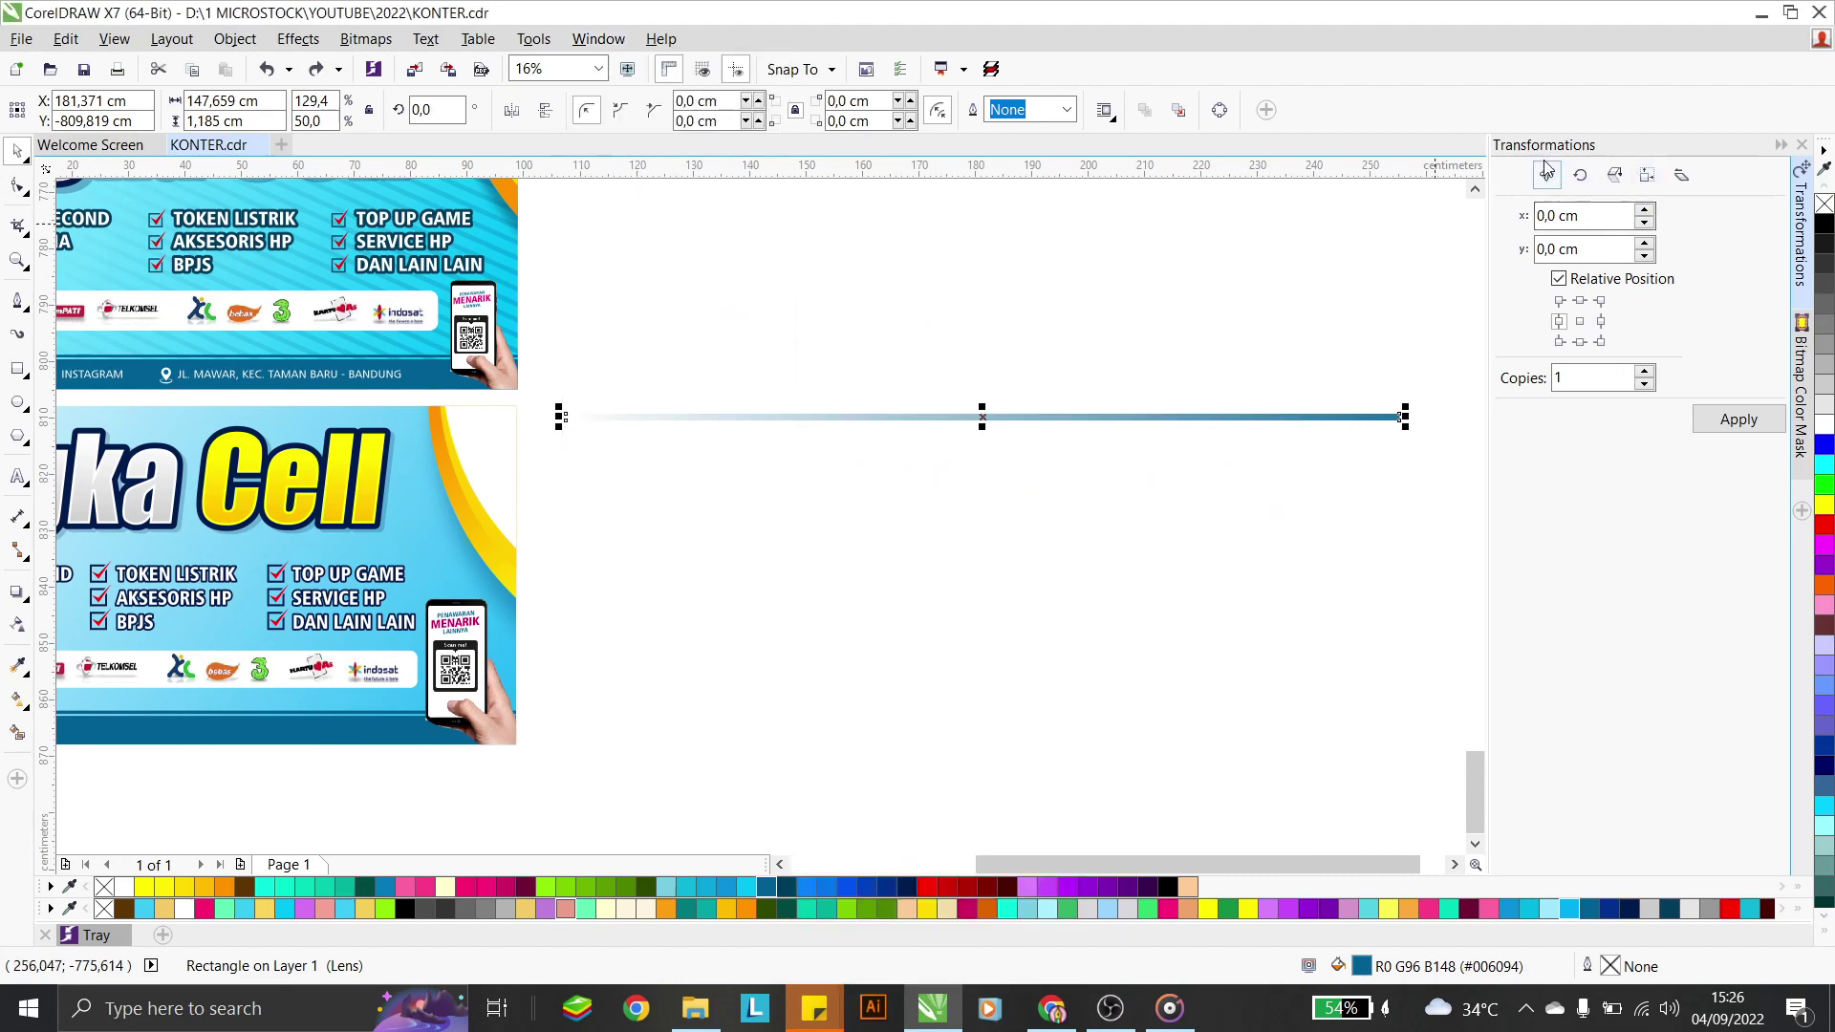
pyautogui.click(1601, 321)
pyautogui.click(1579, 341)
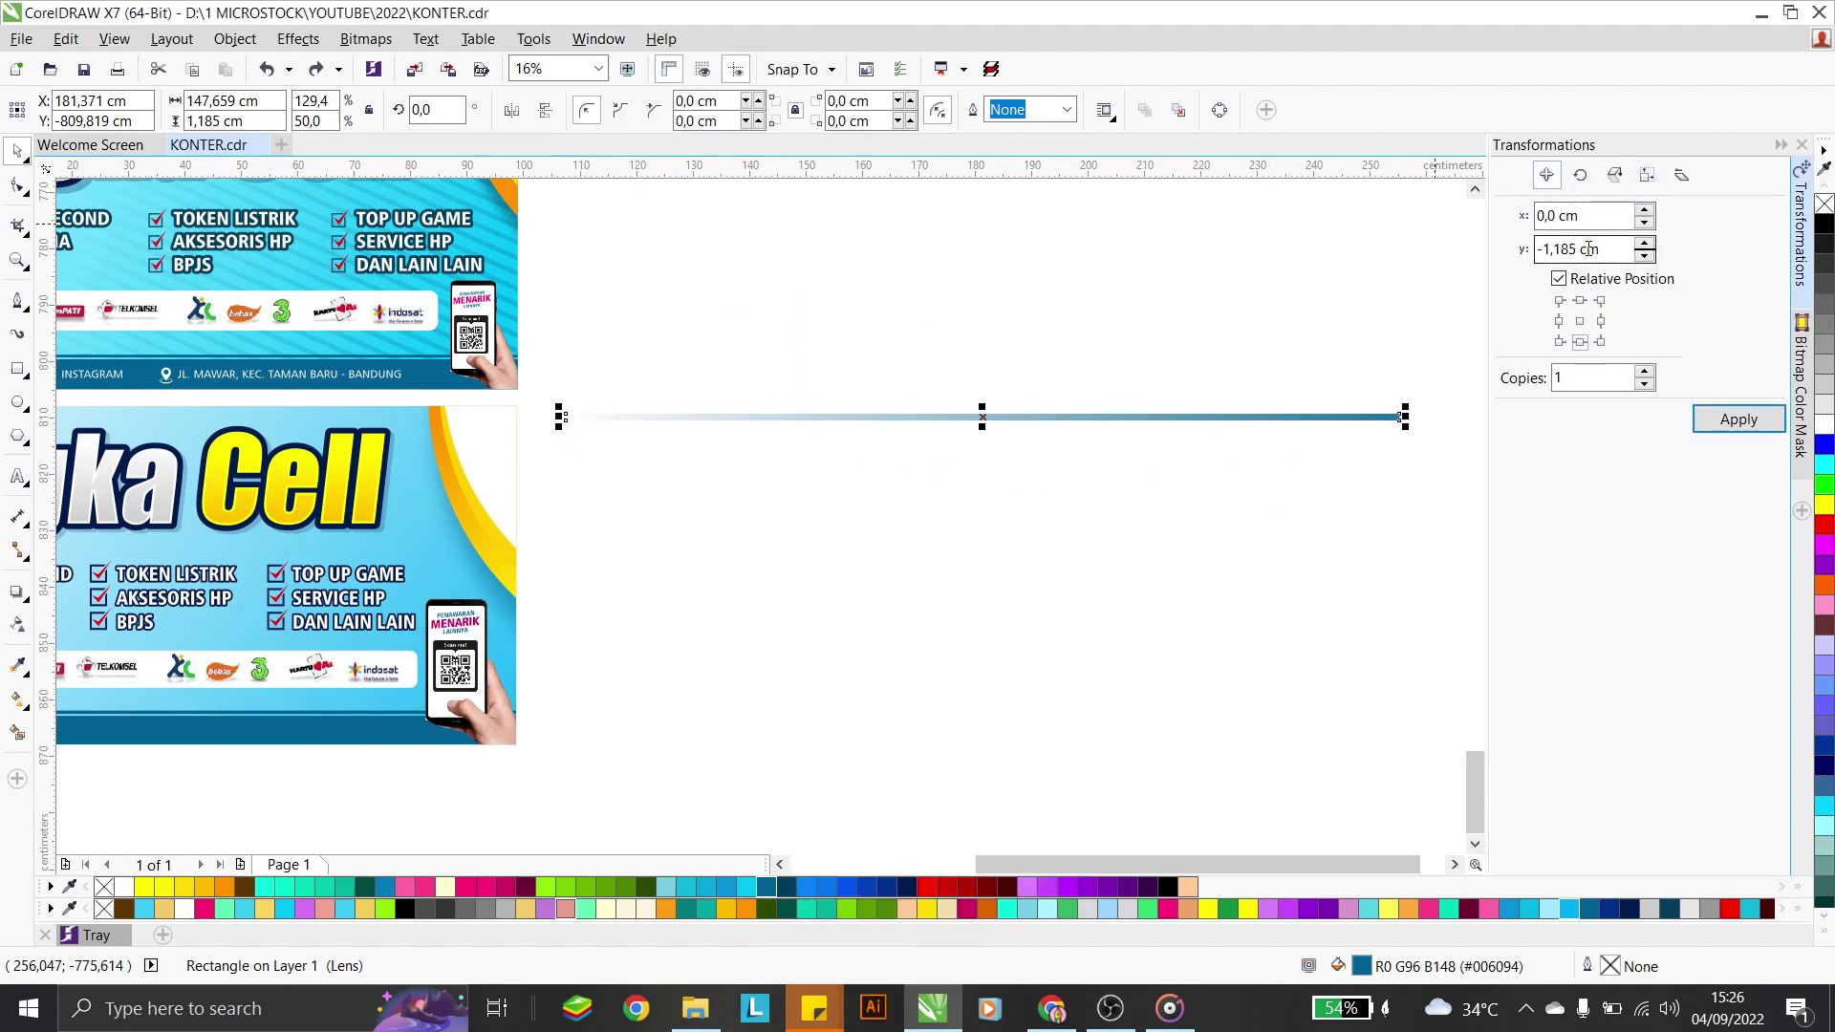
pyautogui.click(1601, 321)
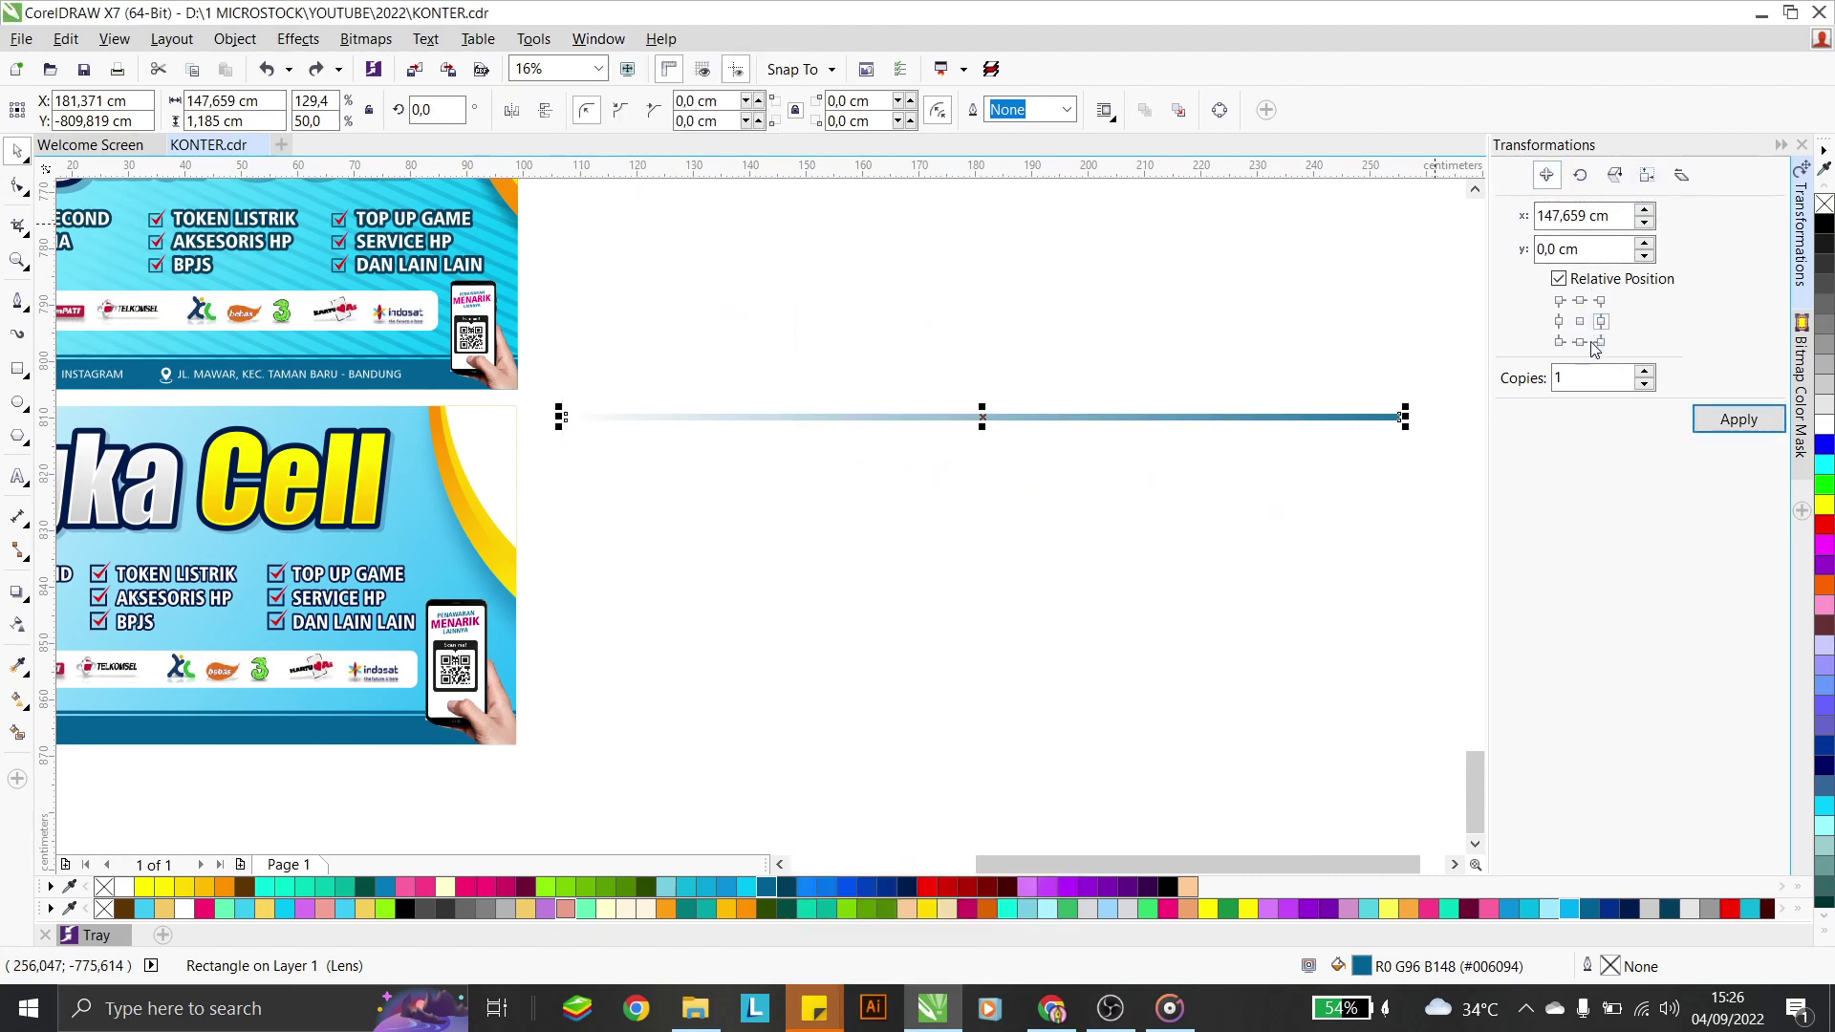
pyautogui.click(1580, 341)
# Try copying the faded bar repeatedly downward at a −3 cm vertical offset, and undo the copies
pyautogui.moveTo(1601, 249); pyautogui.dragTo(1591, 249)
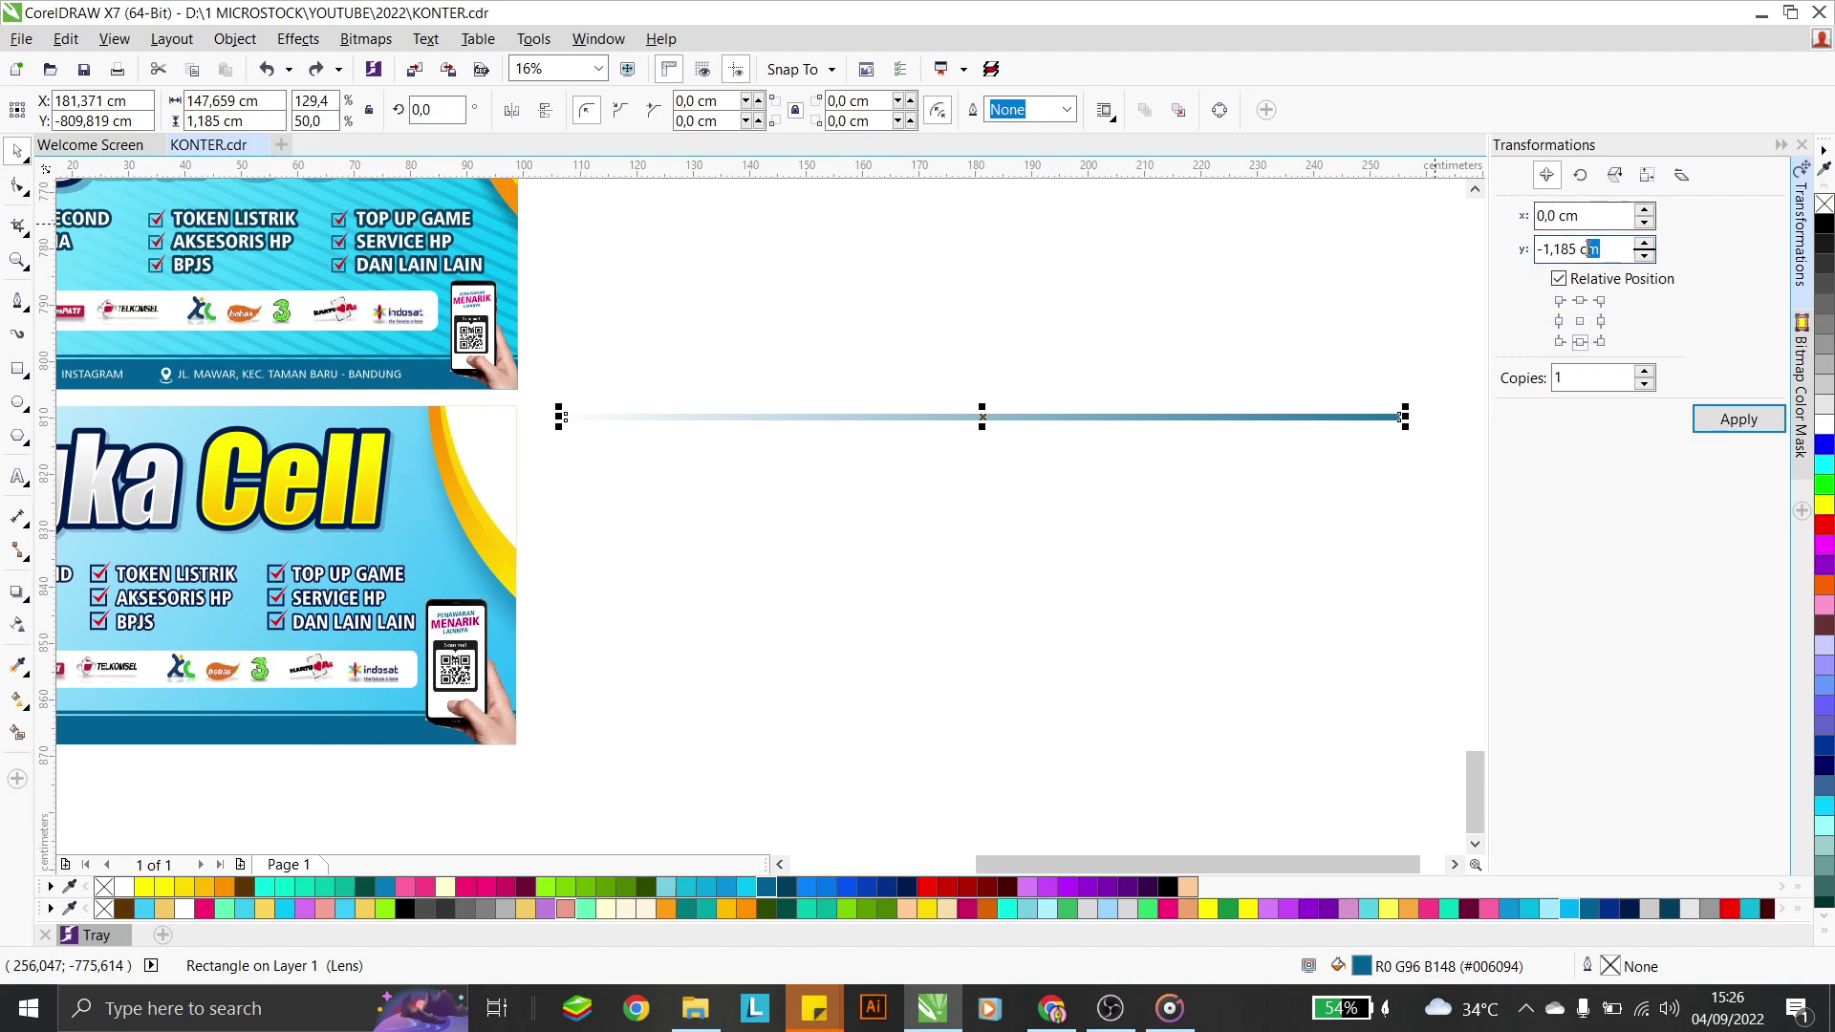
pyautogui.write('3')
pyautogui.click(1707, 419)
pyautogui.click(1716, 421)
pyautogui.click(1719, 422)
pyautogui.click(1721, 423)
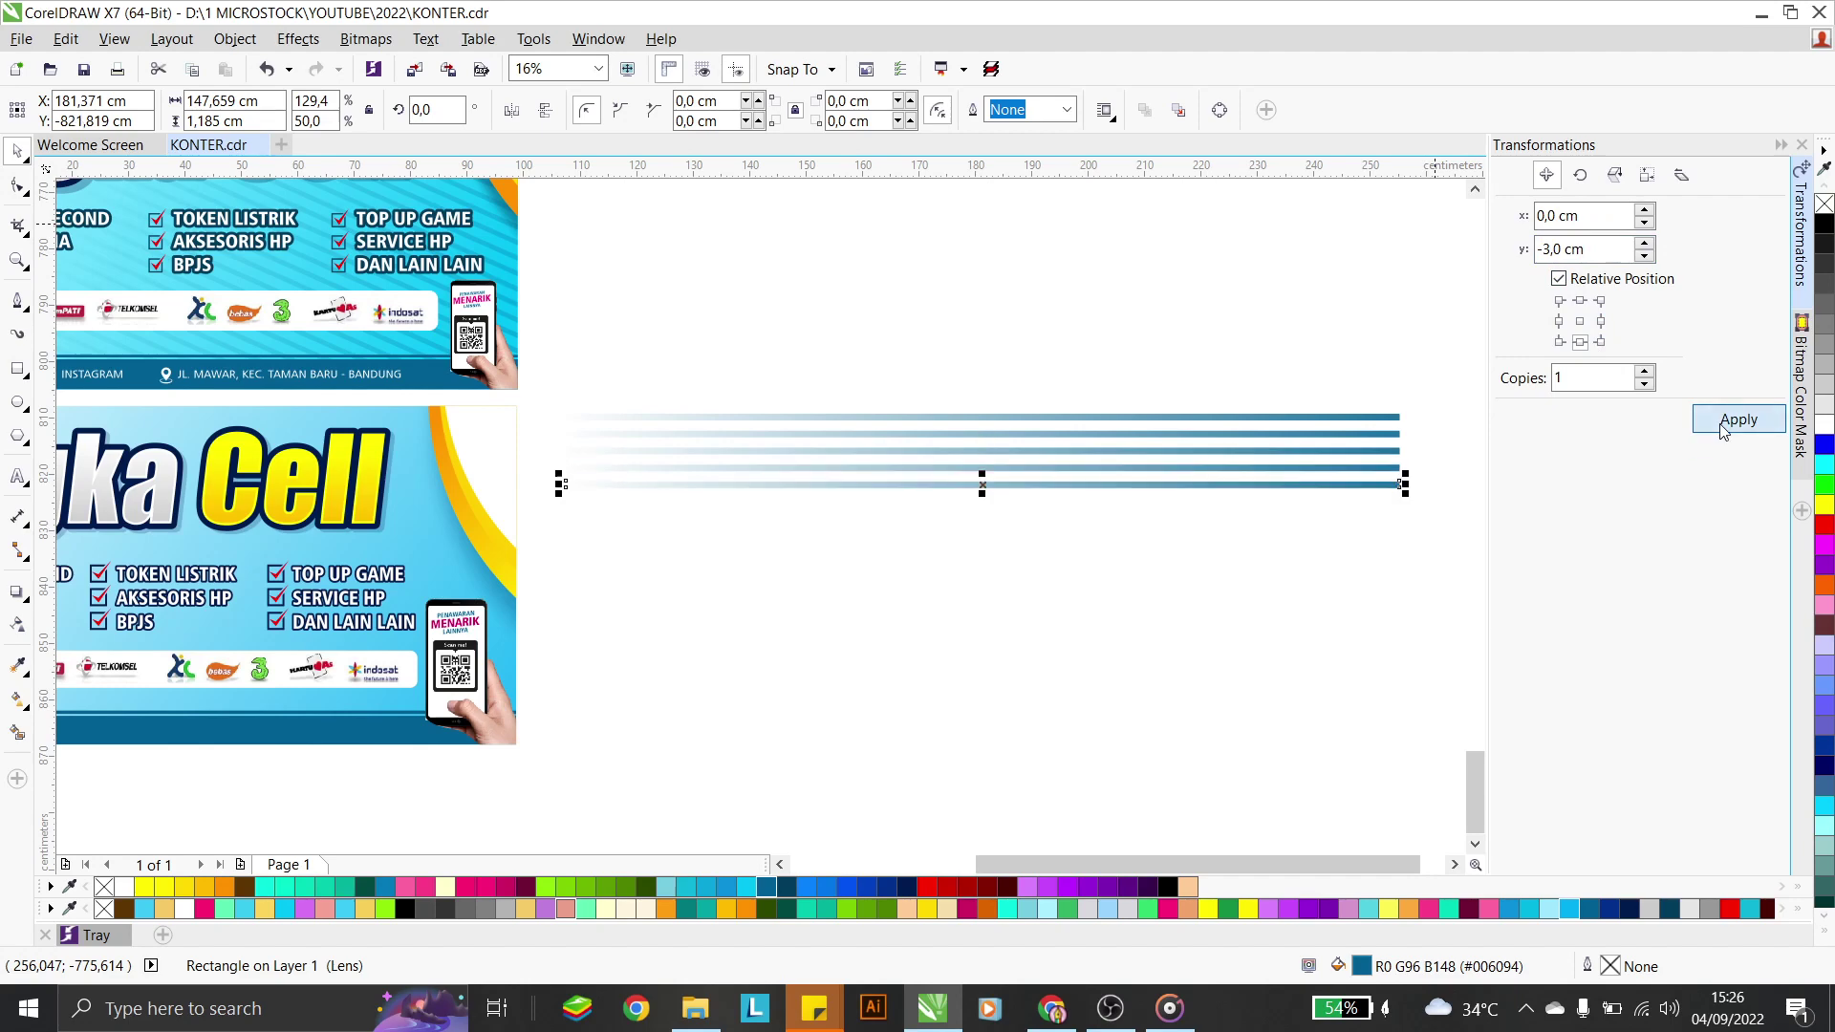
pyautogui.click(1722, 427)
pyautogui.hotkey('ctrl', 'z')
pyautogui.hotkey('ctrl', 'z')
pyautogui.hotkey('ctrl', 'z')
pyautogui.hotkey('ctrl', 'z')
pyautogui.hotkey('ctrl', 'z')
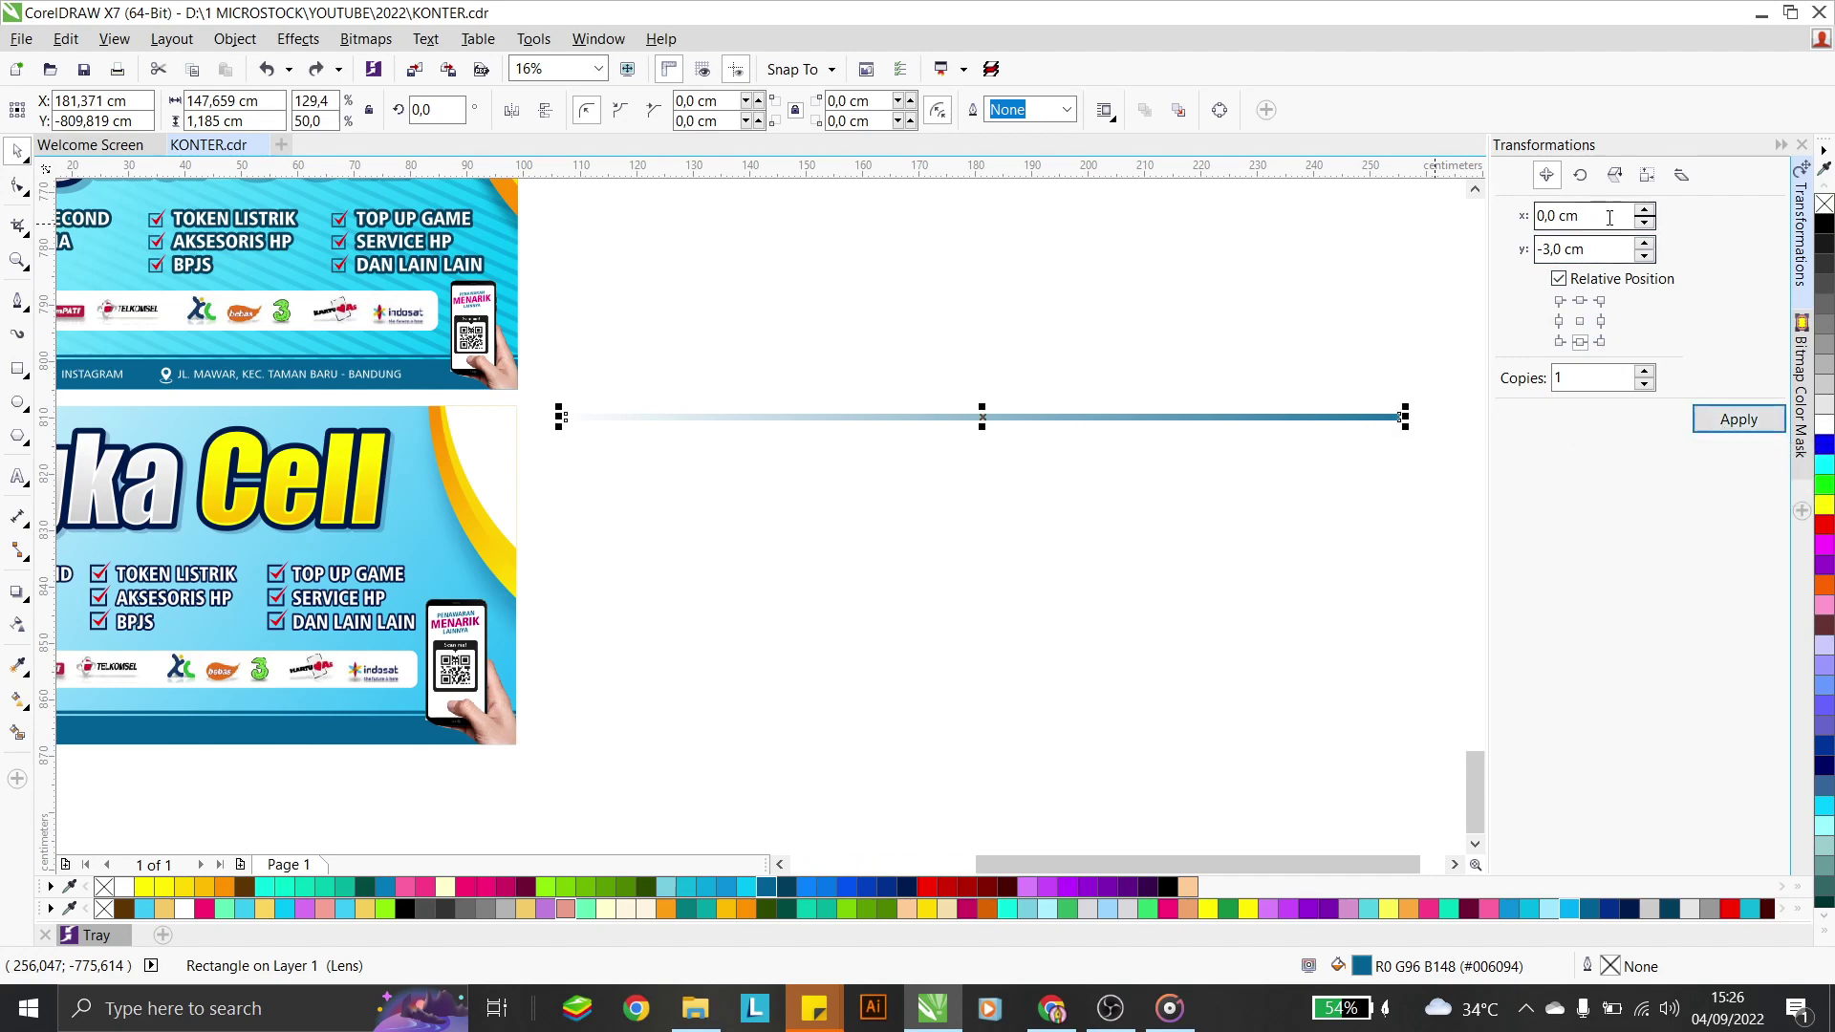
# Copy the faded bar repeatedly downward at a −4 cm vertical offset until there are 27 evenly spaced stripes
pyautogui.moveTo(1587, 254); pyautogui.dragTo(1547, 254)
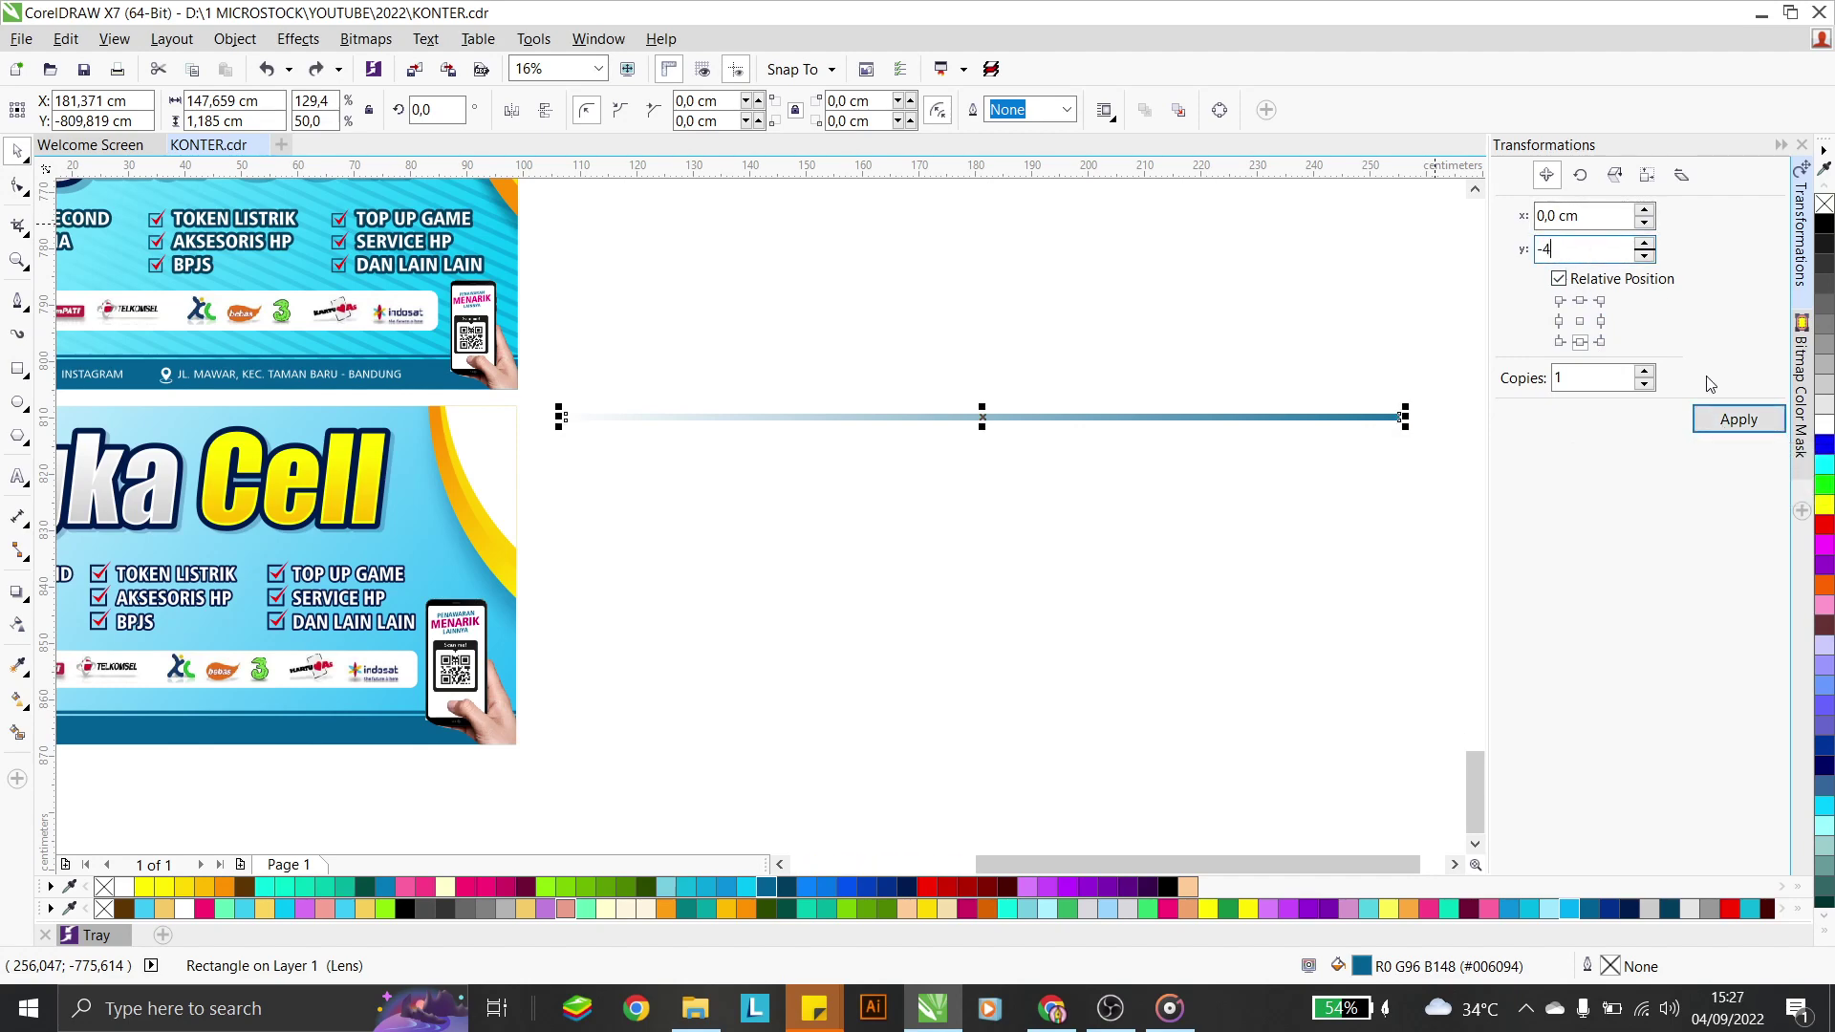
pyautogui.click(1718, 419)
pyautogui.click(1719, 419)
pyautogui.click(1721, 420)
pyautogui.click(1720, 419)
pyautogui.click(1721, 419)
pyautogui.click(1722, 419)
pyautogui.click(1722, 420)
pyautogui.click(1723, 419)
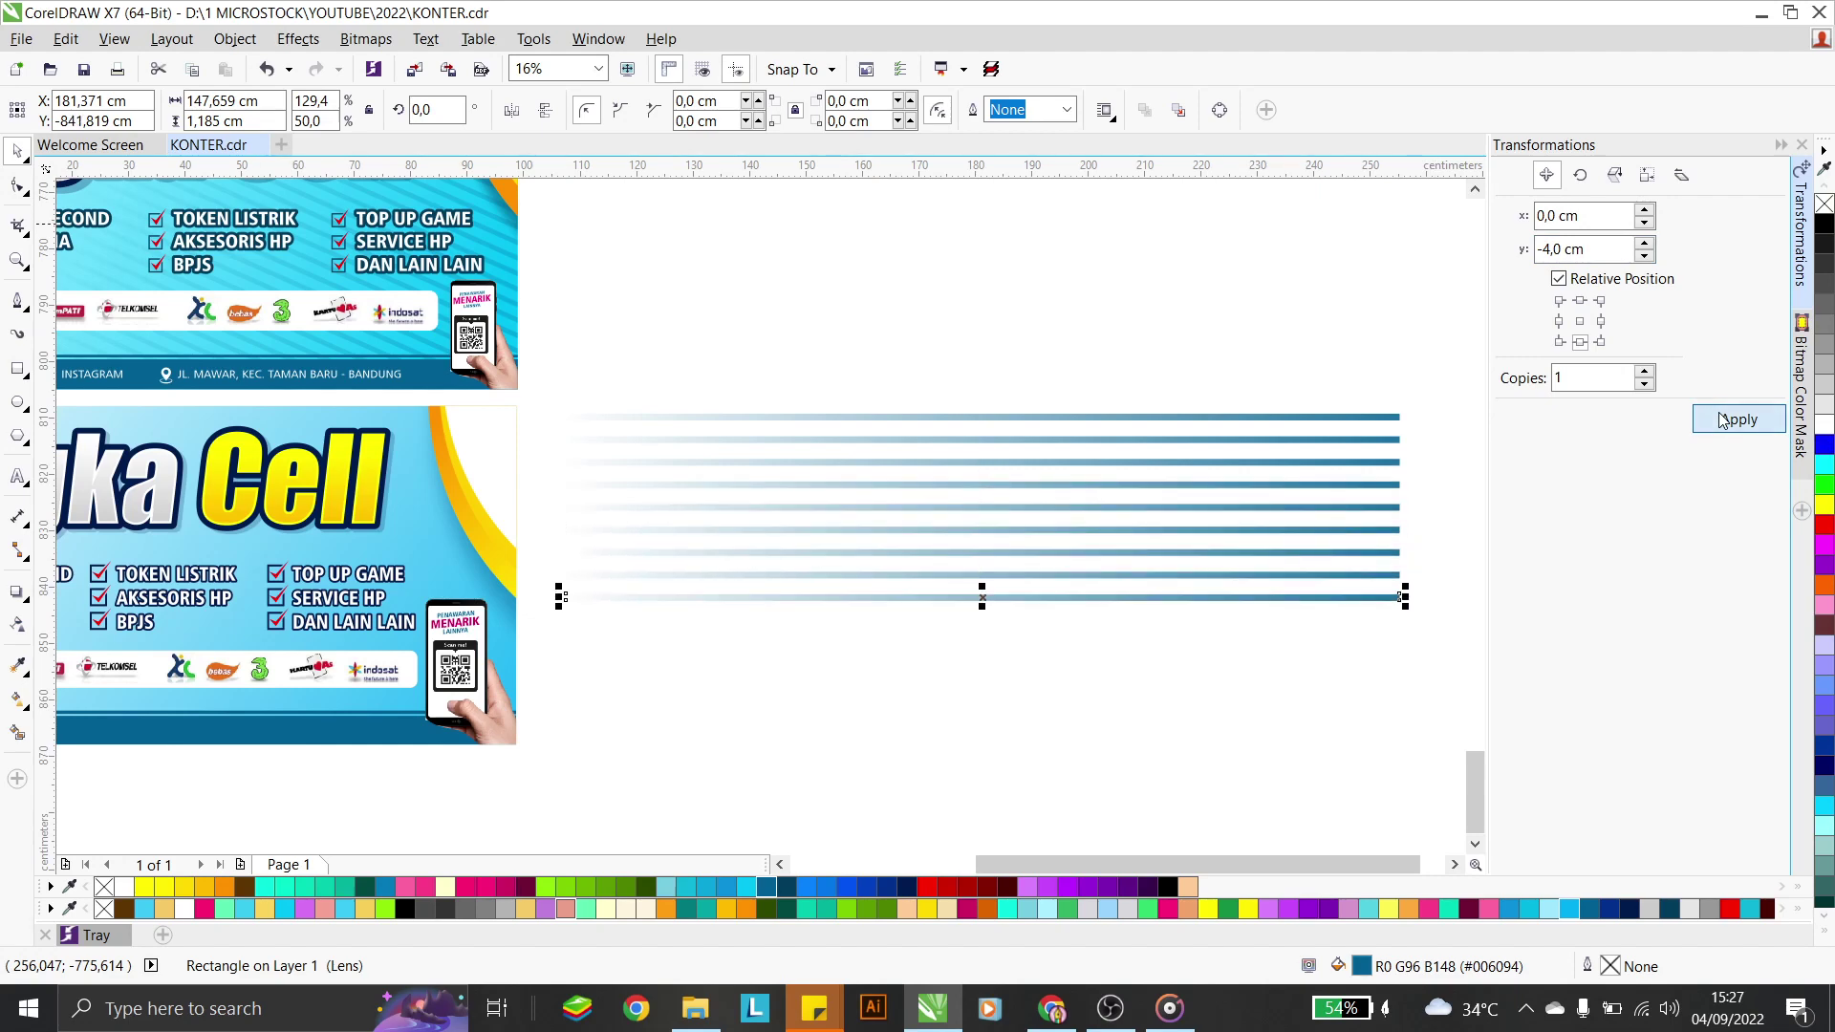
pyautogui.tripleClick(1721, 418)
pyautogui.tripleClick(1722, 419)
pyautogui.tripleClick(1720, 419)
pyautogui.doubleClick(1718, 419)
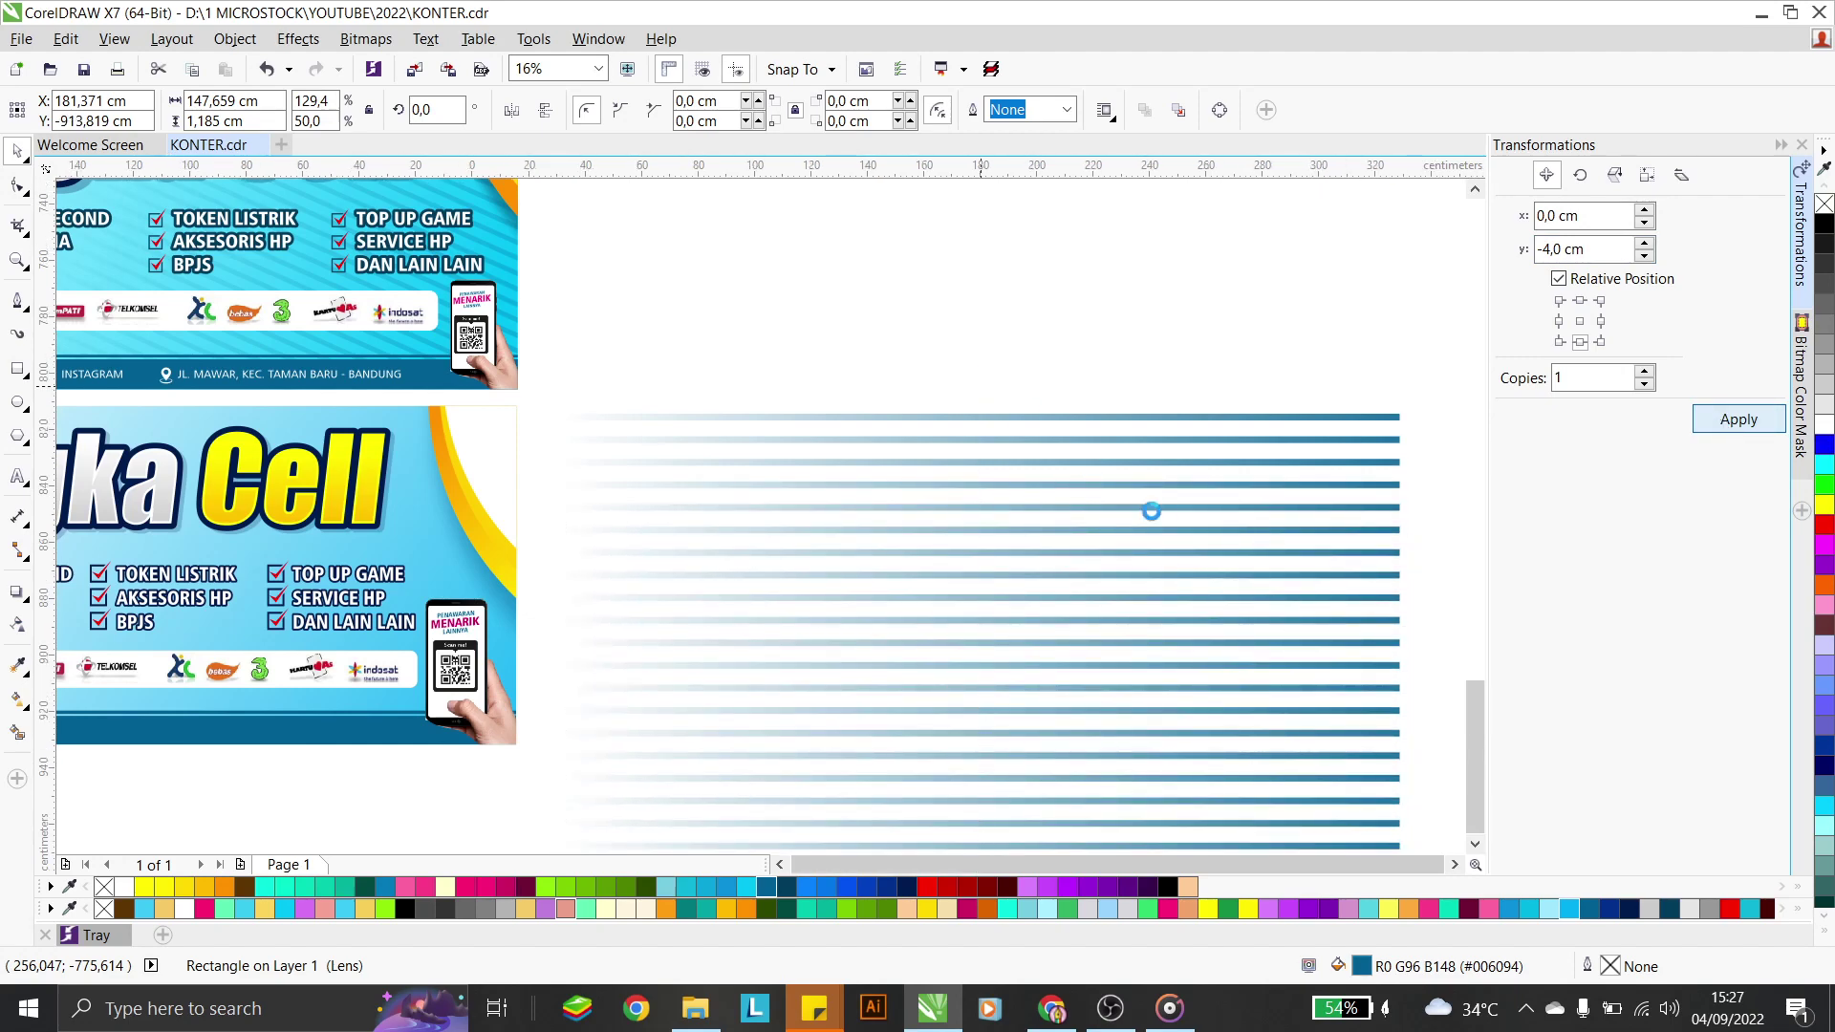
# Select all 27 faded stripes and group them
pyautogui.scroll(-1, 1157, 521)
pyautogui.click(1245, 705)
pyautogui.moveTo(1237, 743); pyautogui.dragTo(751, 377)
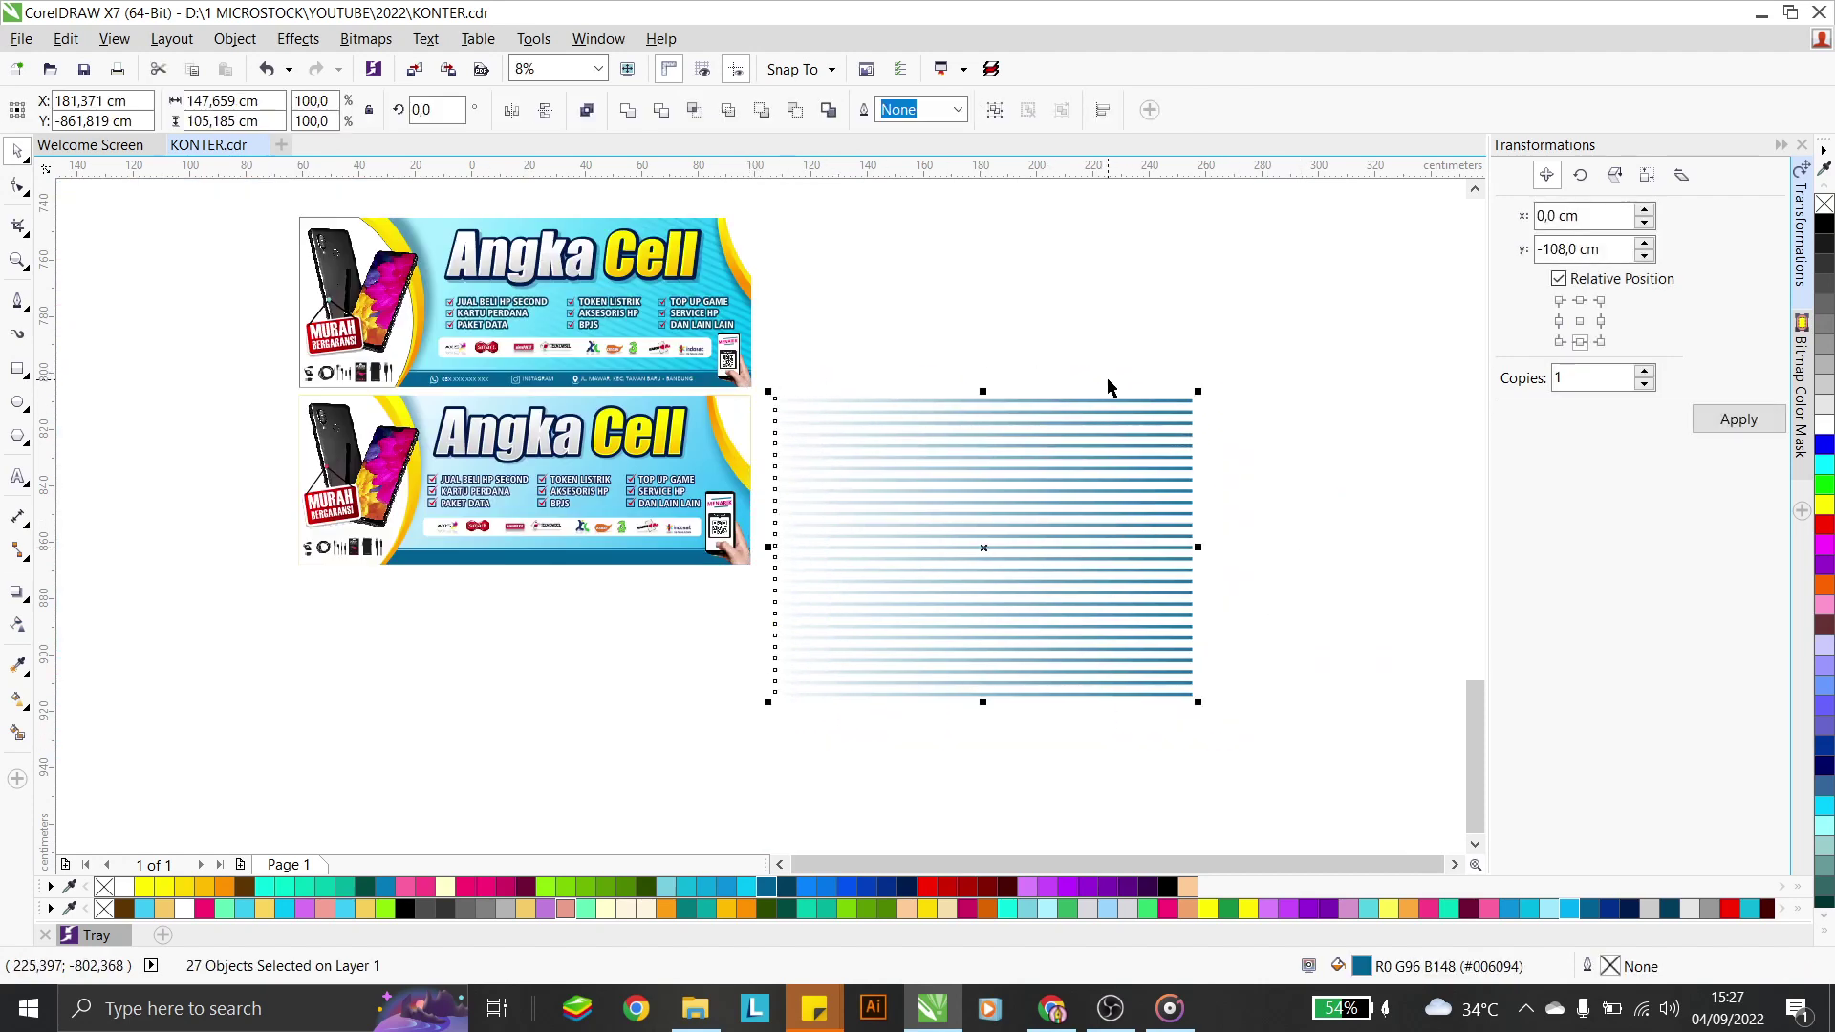
pyautogui.hotkey('ctrl', 'g')
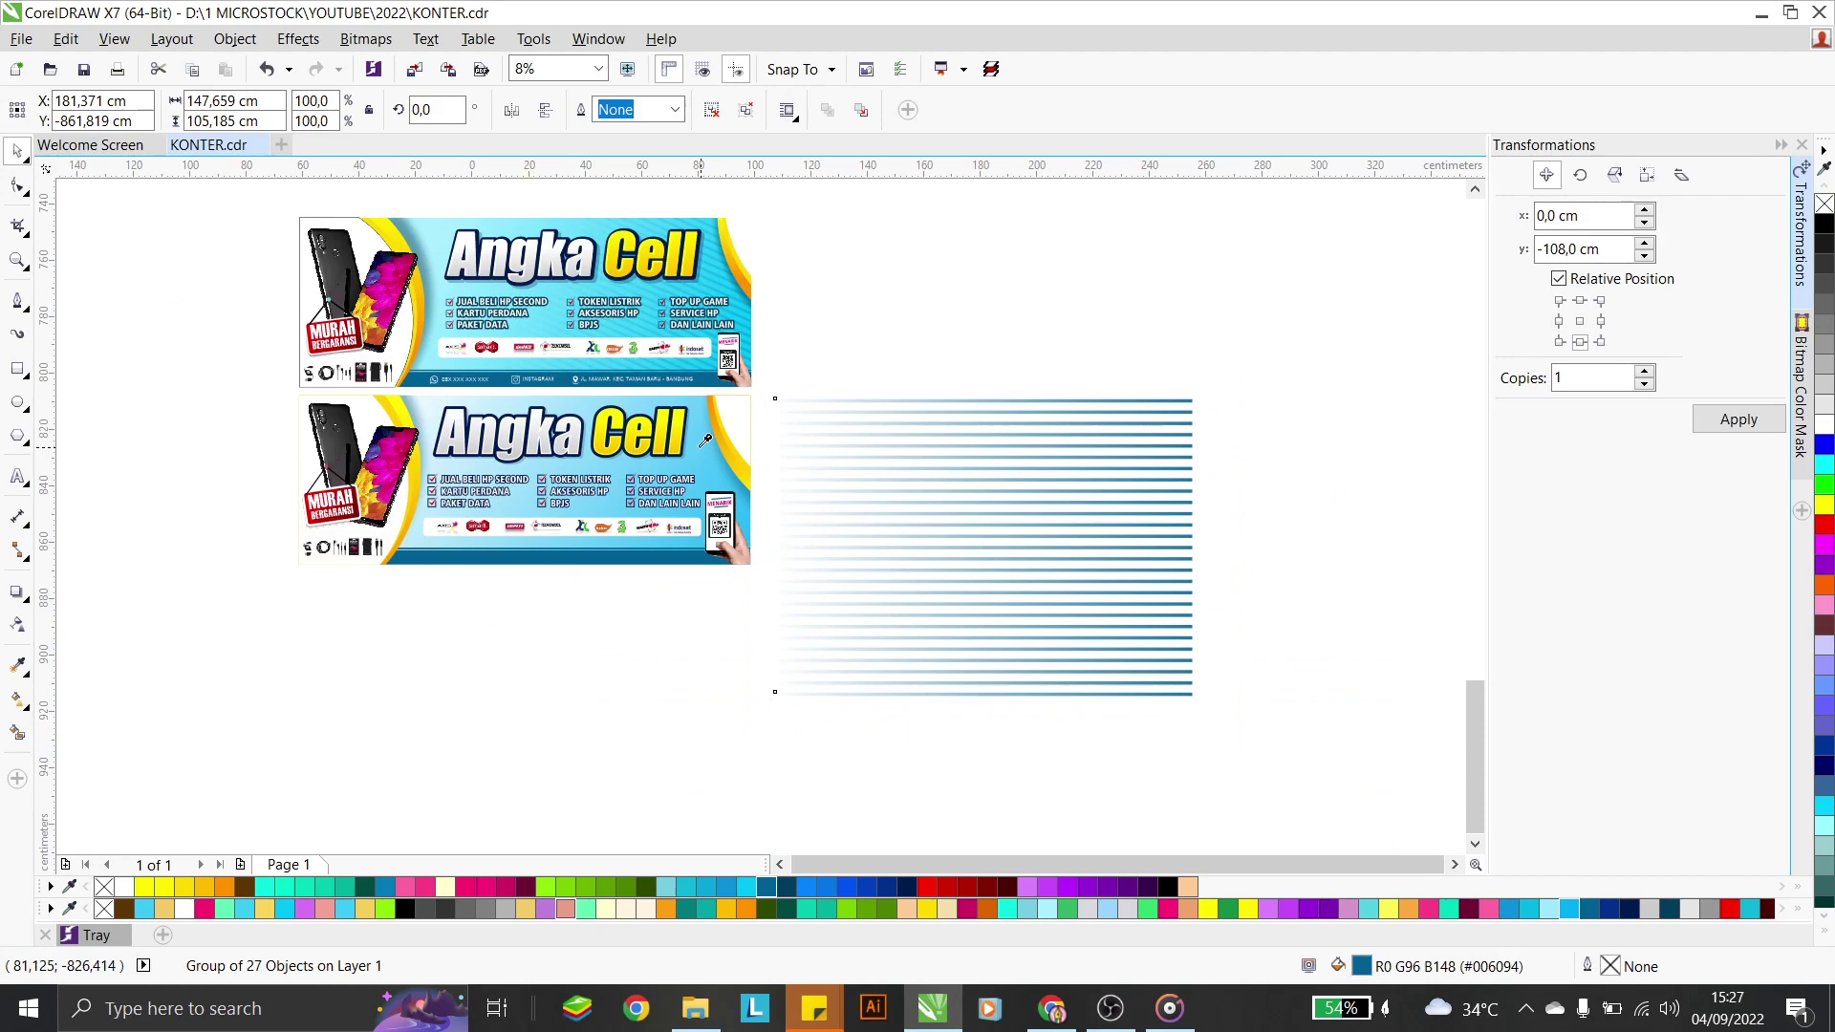
# PowerClip the stripe group inside the lower banner's background rectangle
pyautogui.press('i')
pyautogui.click(234, 39)
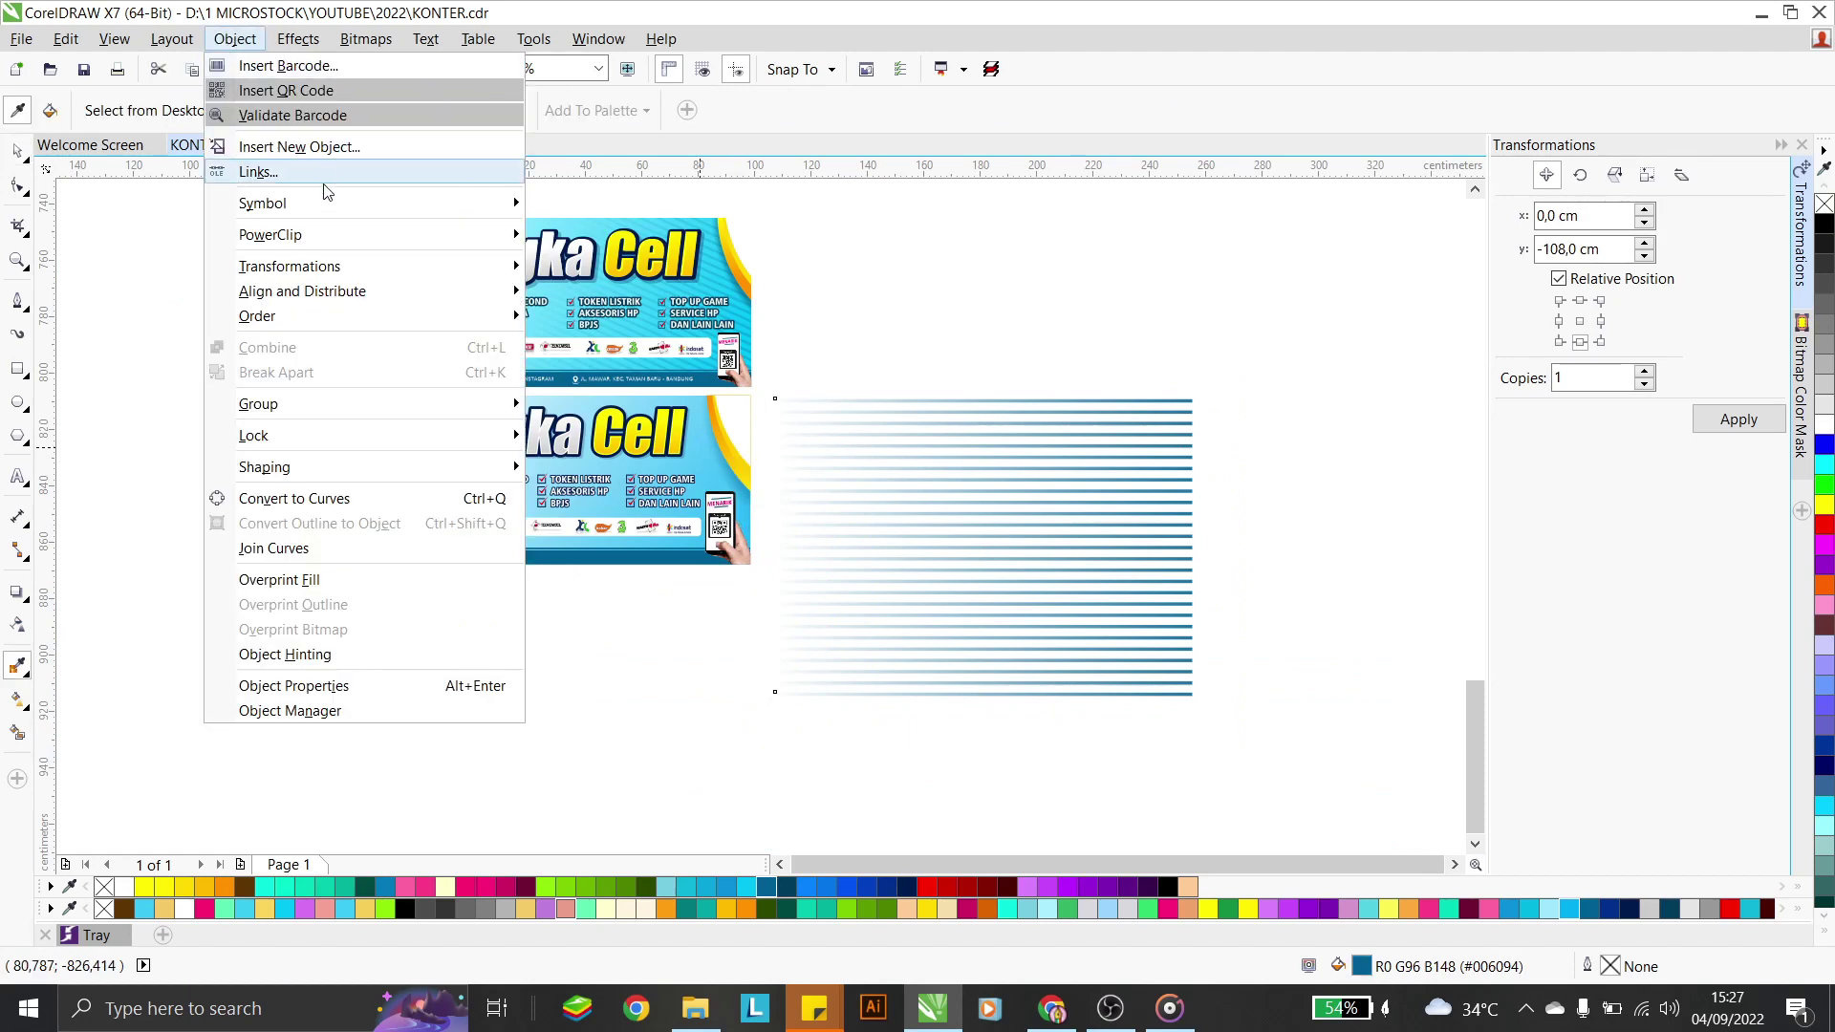
pyautogui.press('Escape')
pyautogui.press('Escape')
pyautogui.press('space')
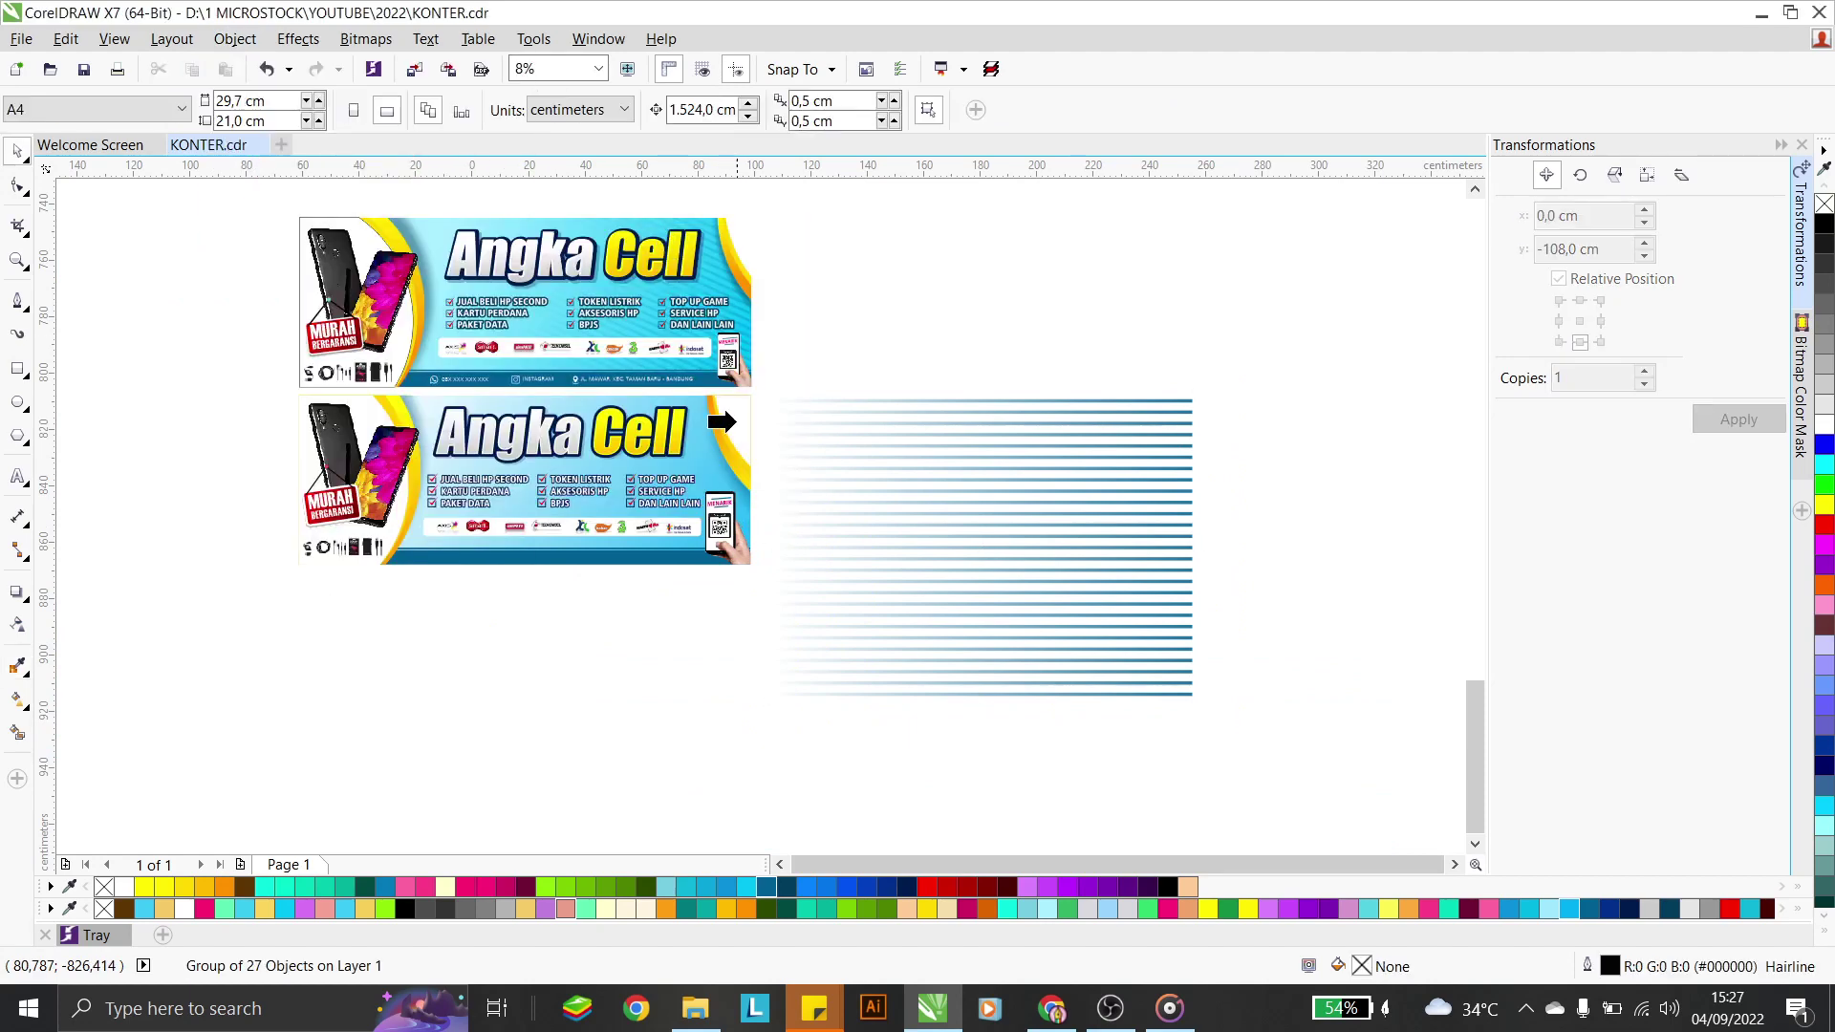
pyautogui.click(726, 430)
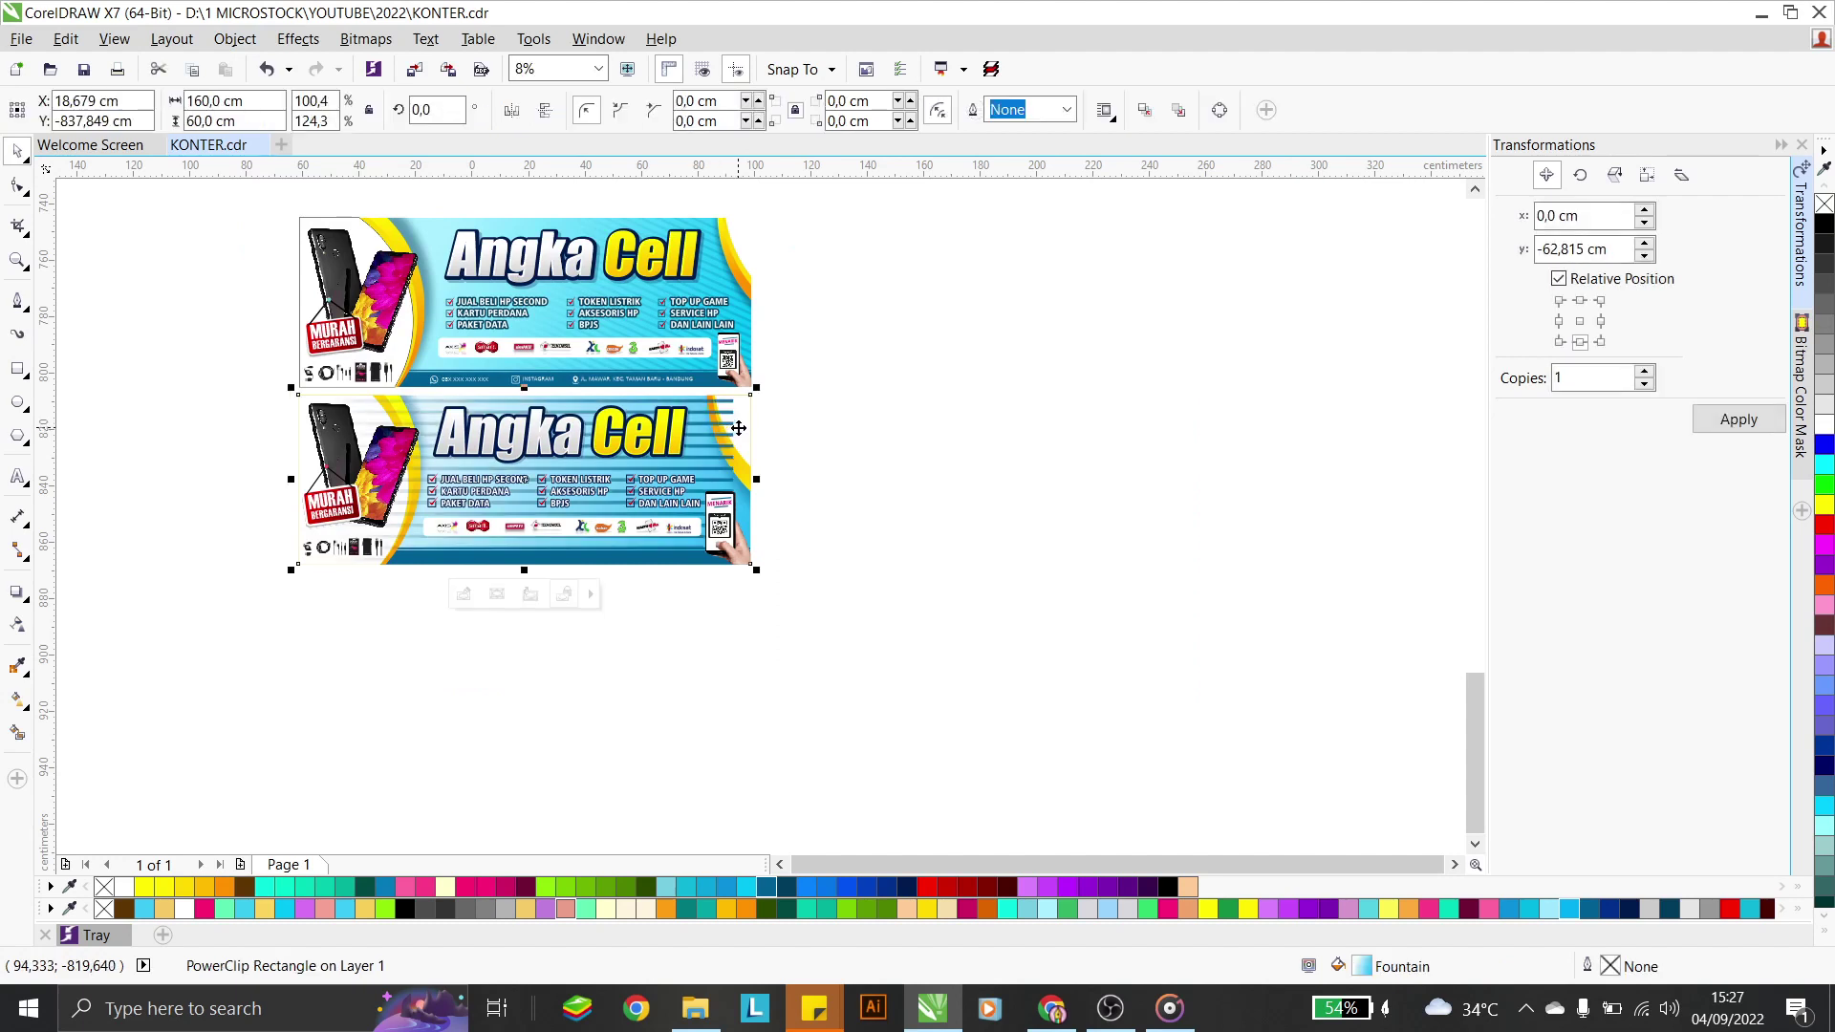
pyautogui.click(772, 440)
pyautogui.click(724, 411)
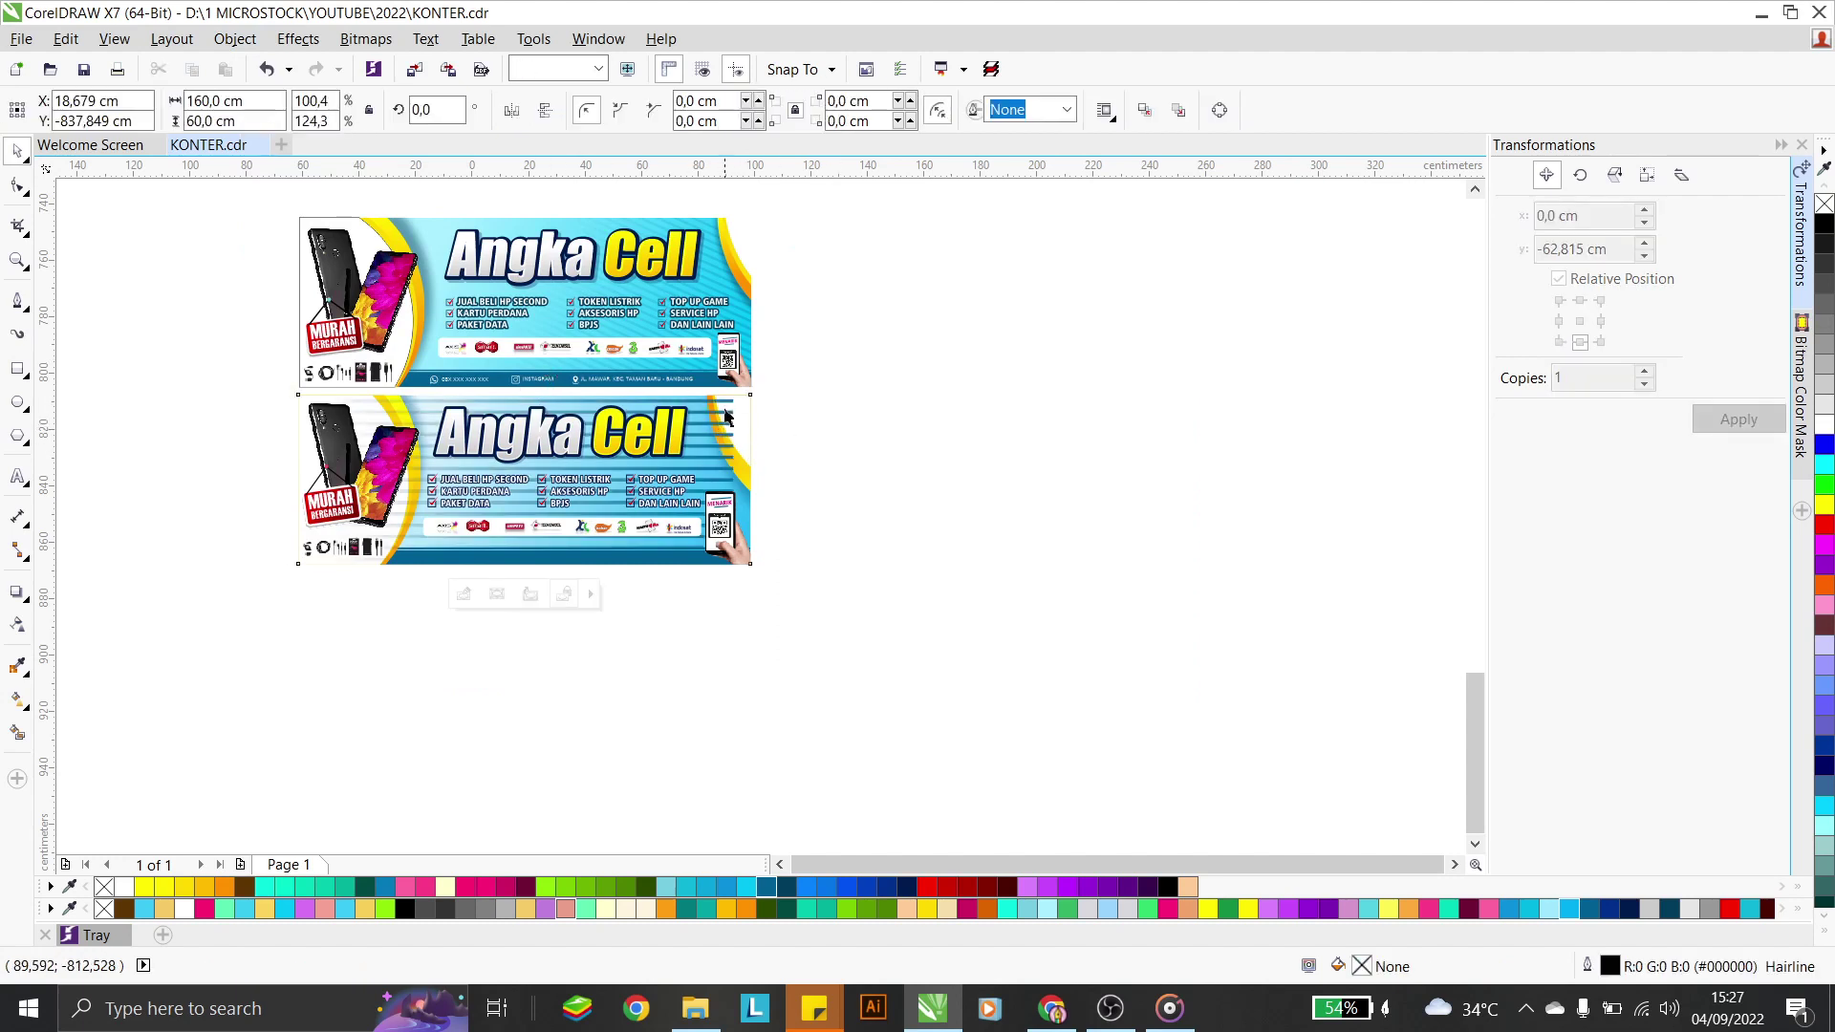
# Edit the lower banner's PowerClip contents, compress the stripe group to about 94.8 cm high, and rotate it clockwise about 31°
pyautogui.doubleClick(562, 403)
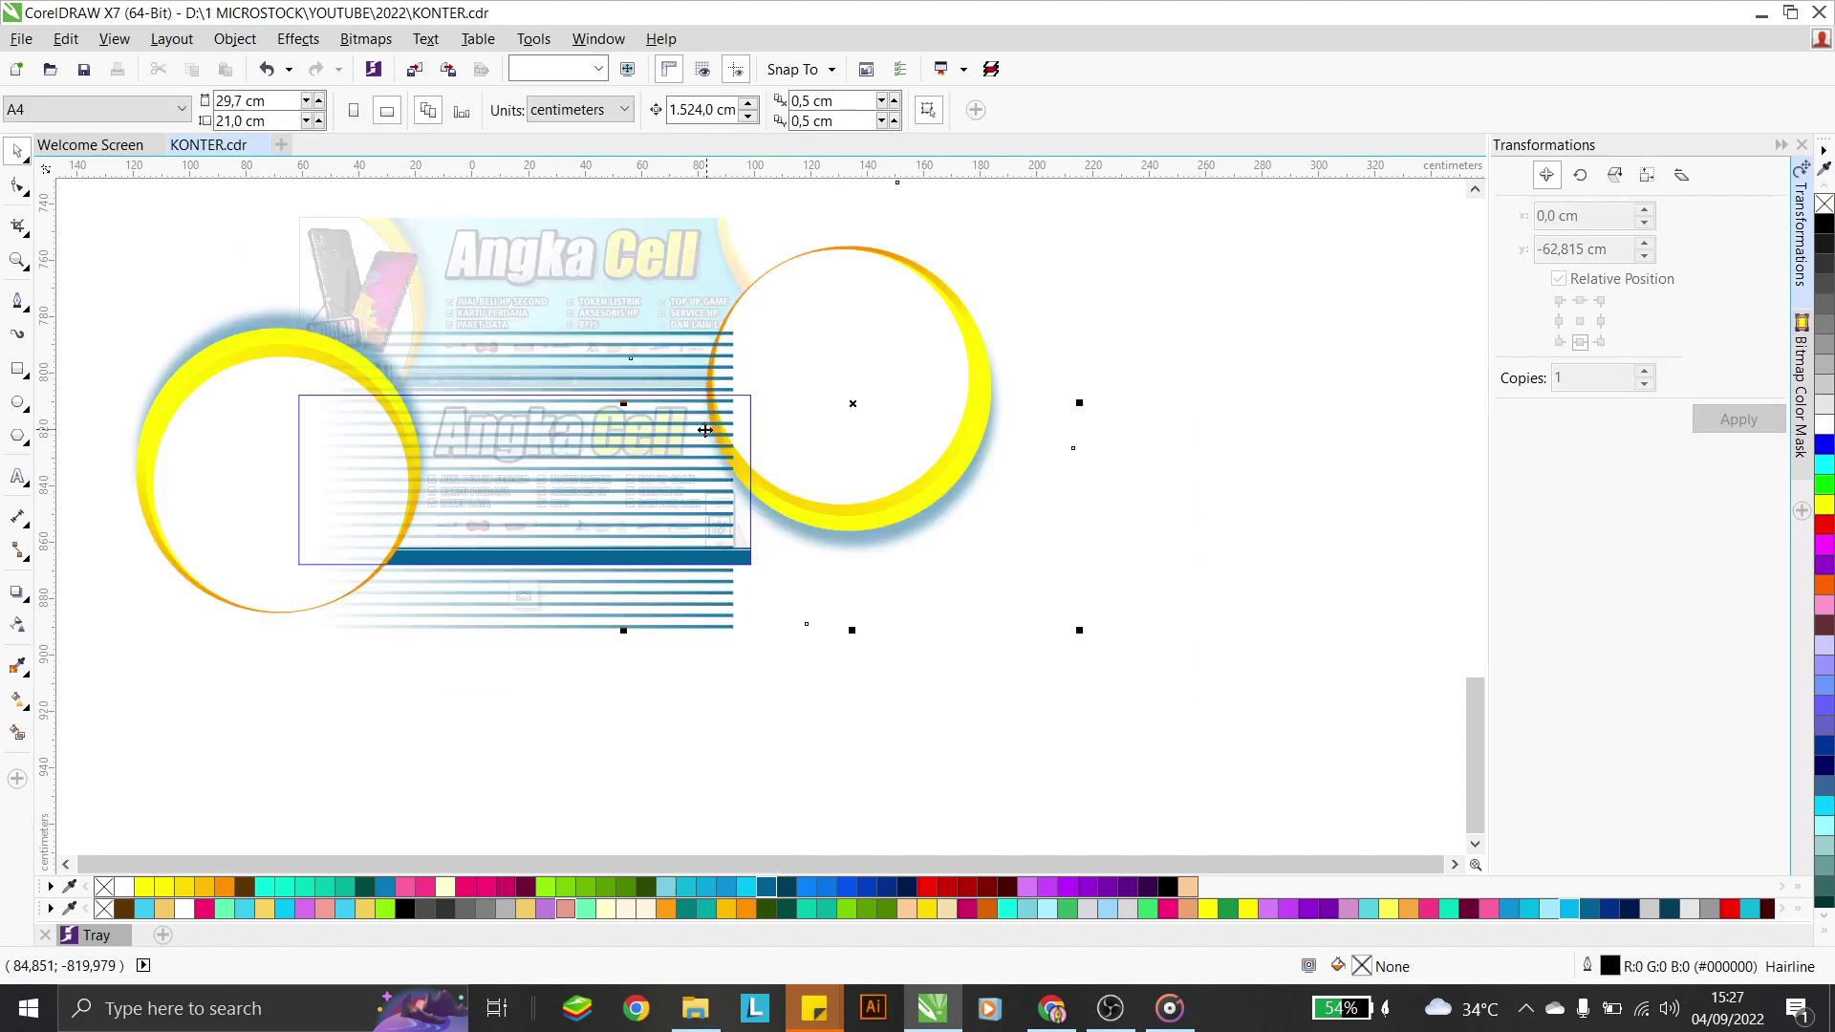
pyautogui.click(564, 360)
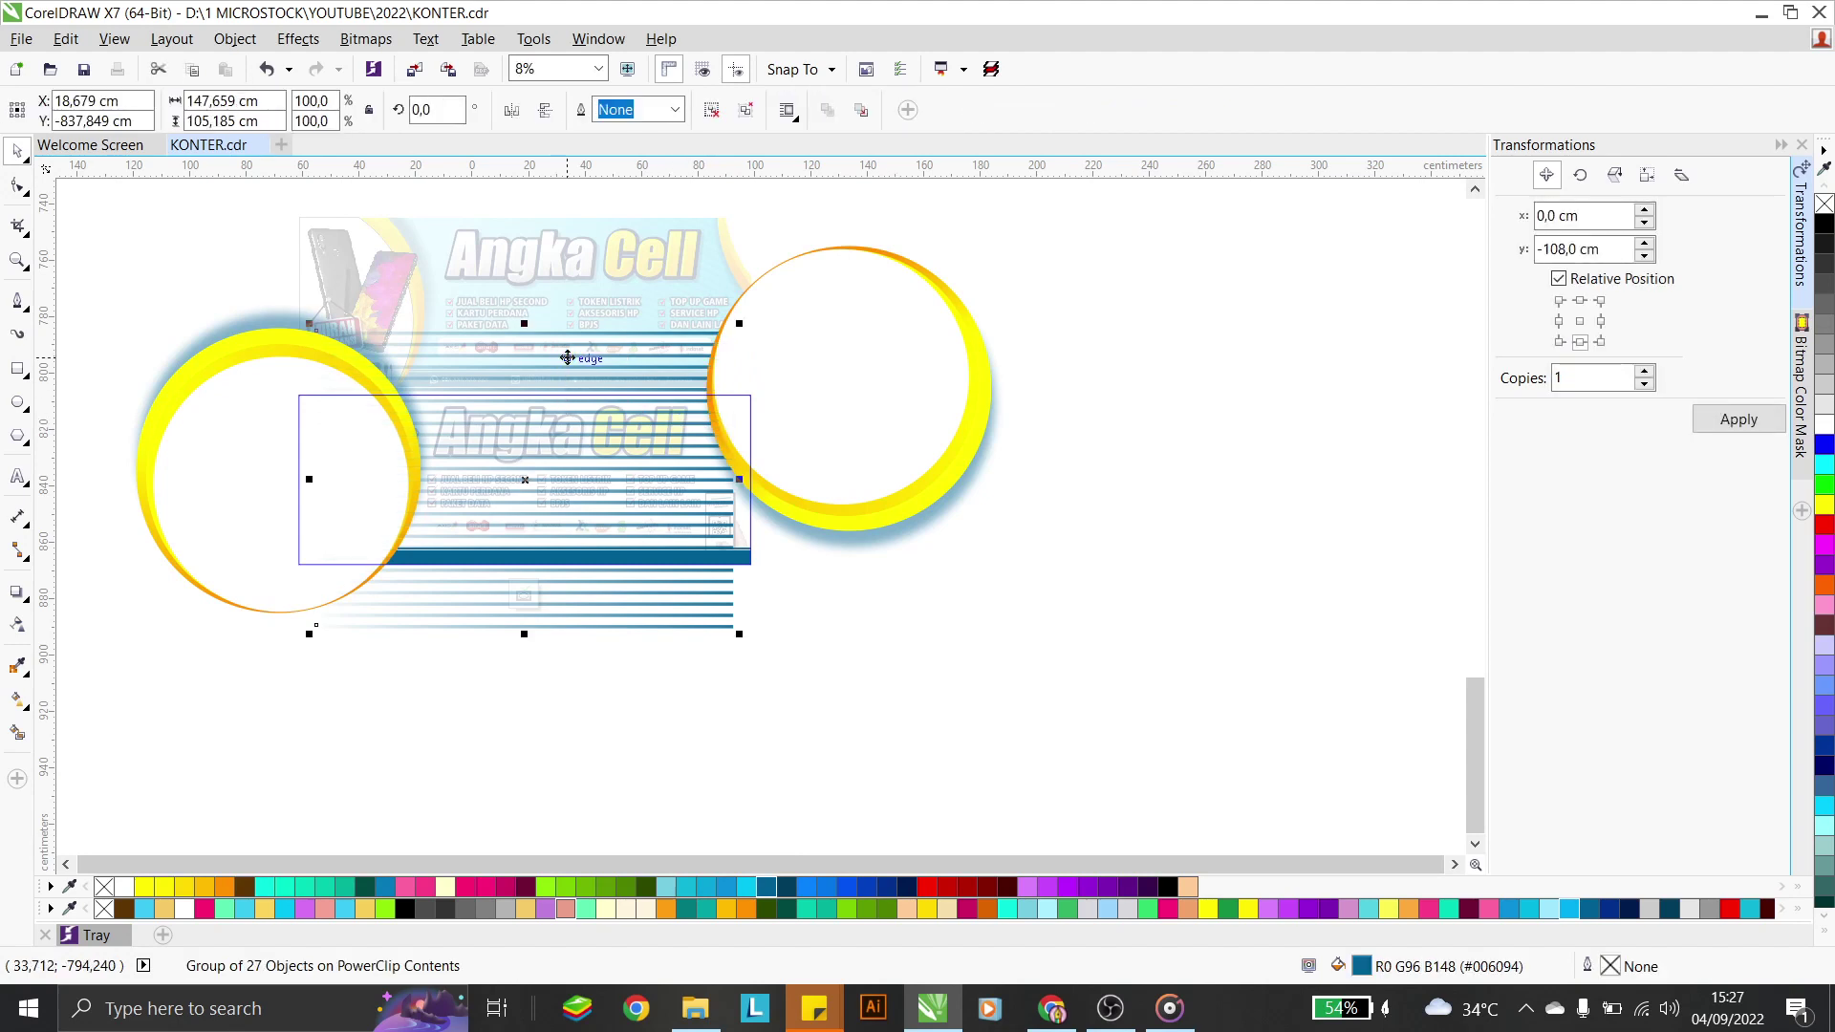
pyautogui.moveTo(524, 324); pyautogui.dragTo(563, 358)
pyautogui.click(563, 358)
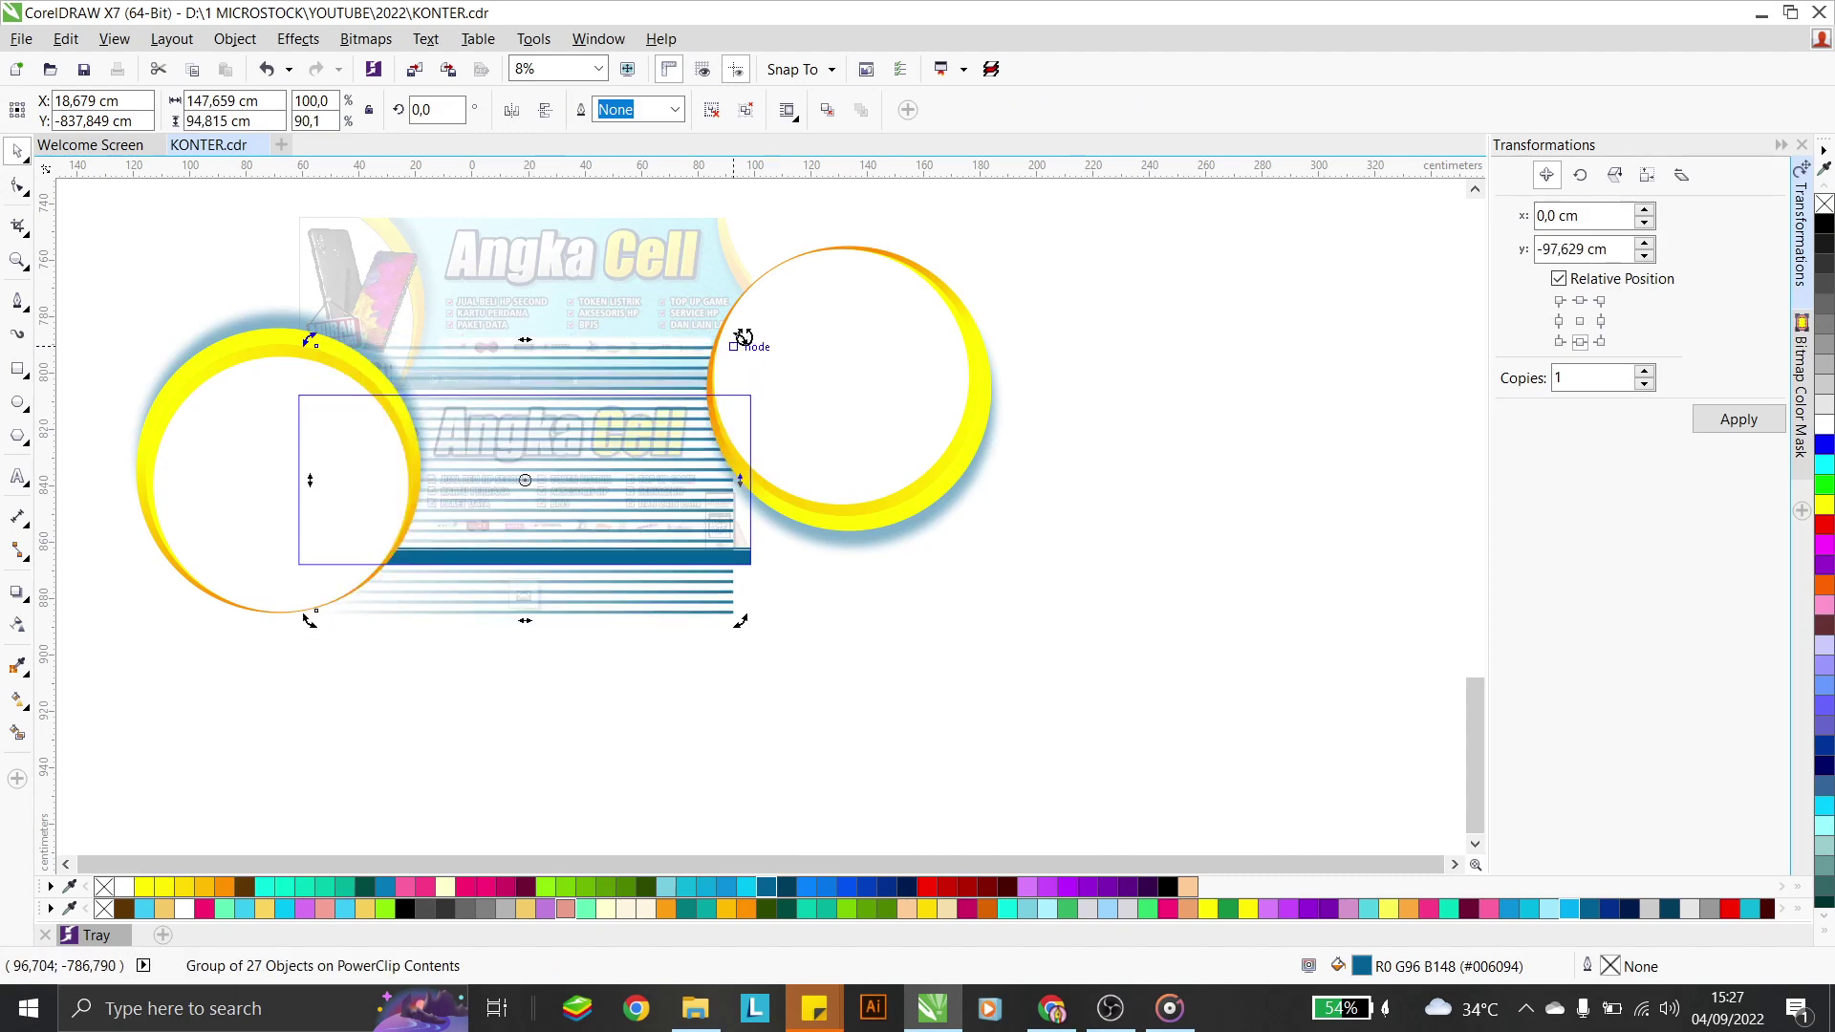
pyautogui.moveTo(745, 340); pyautogui.dragTo(776, 541)
pyautogui.moveTo(779, 236); pyautogui.dragTo(700, 197)
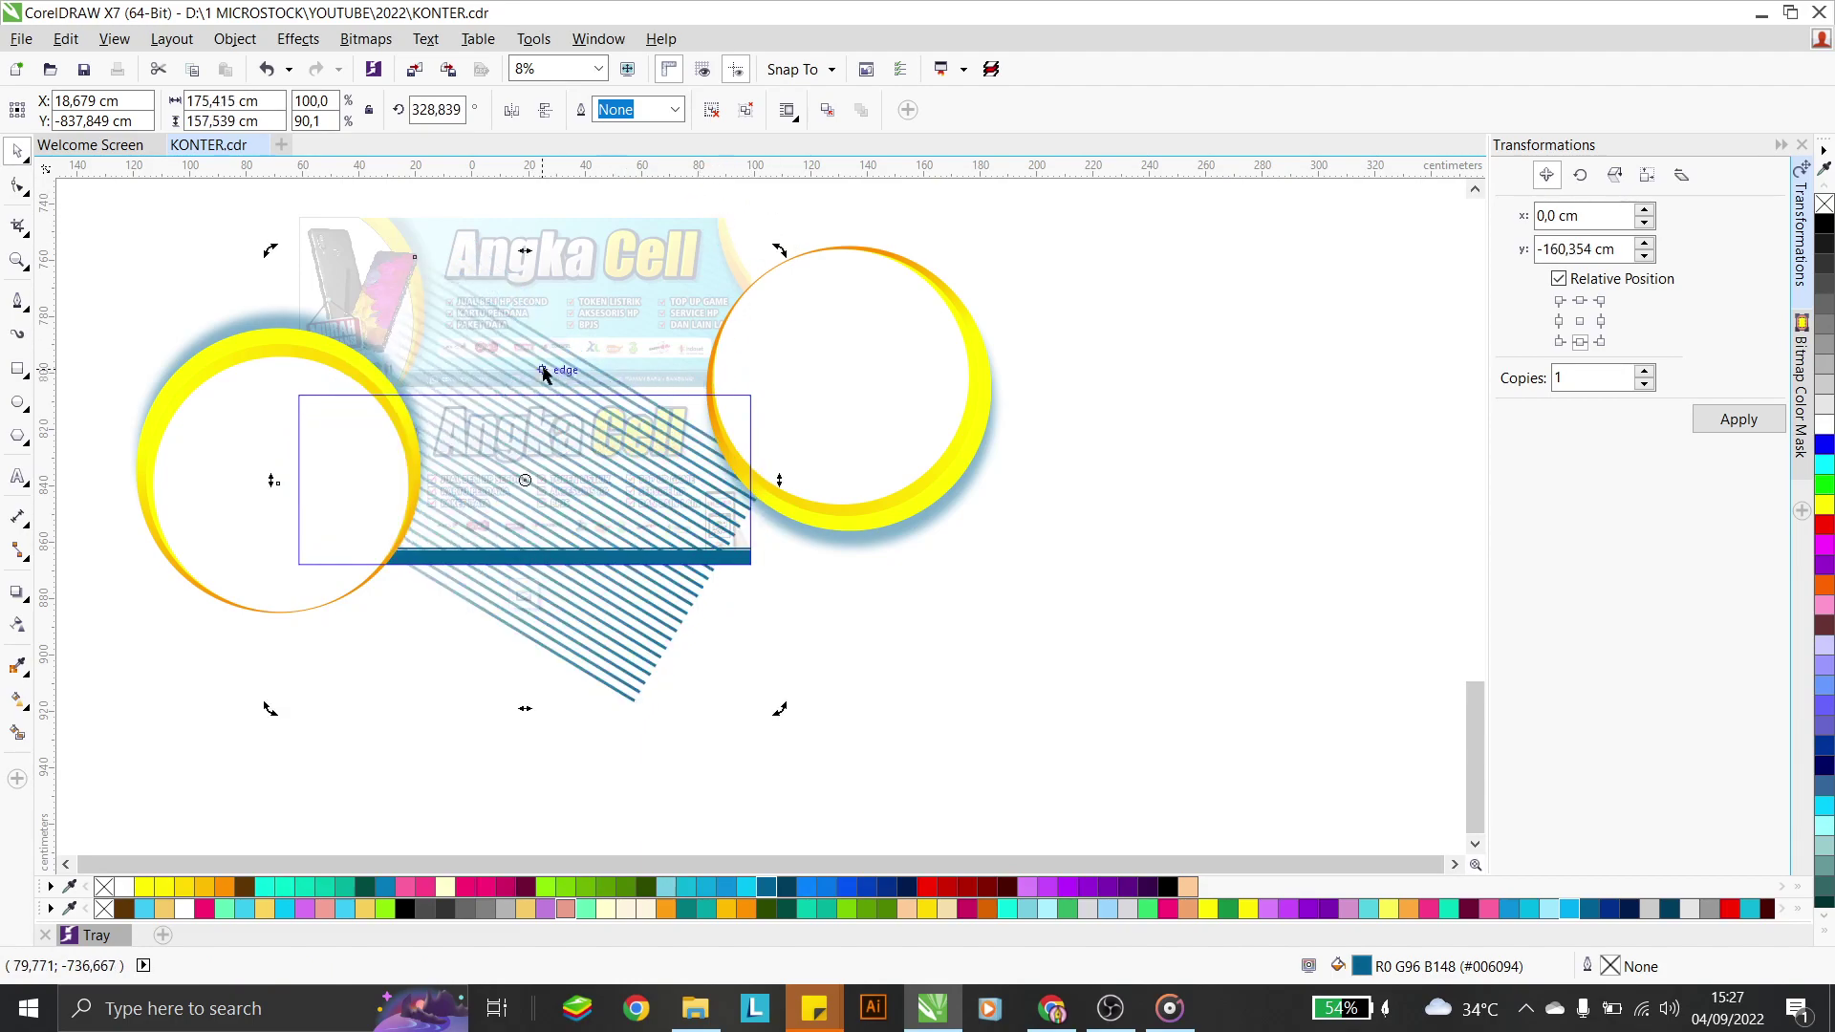
# Move the tilted stripe group about 47 cm right and 8 cm down, and finish editing the PowerClip contents
pyautogui.moveTo(502, 336); pyautogui.dragTo(625, 348)
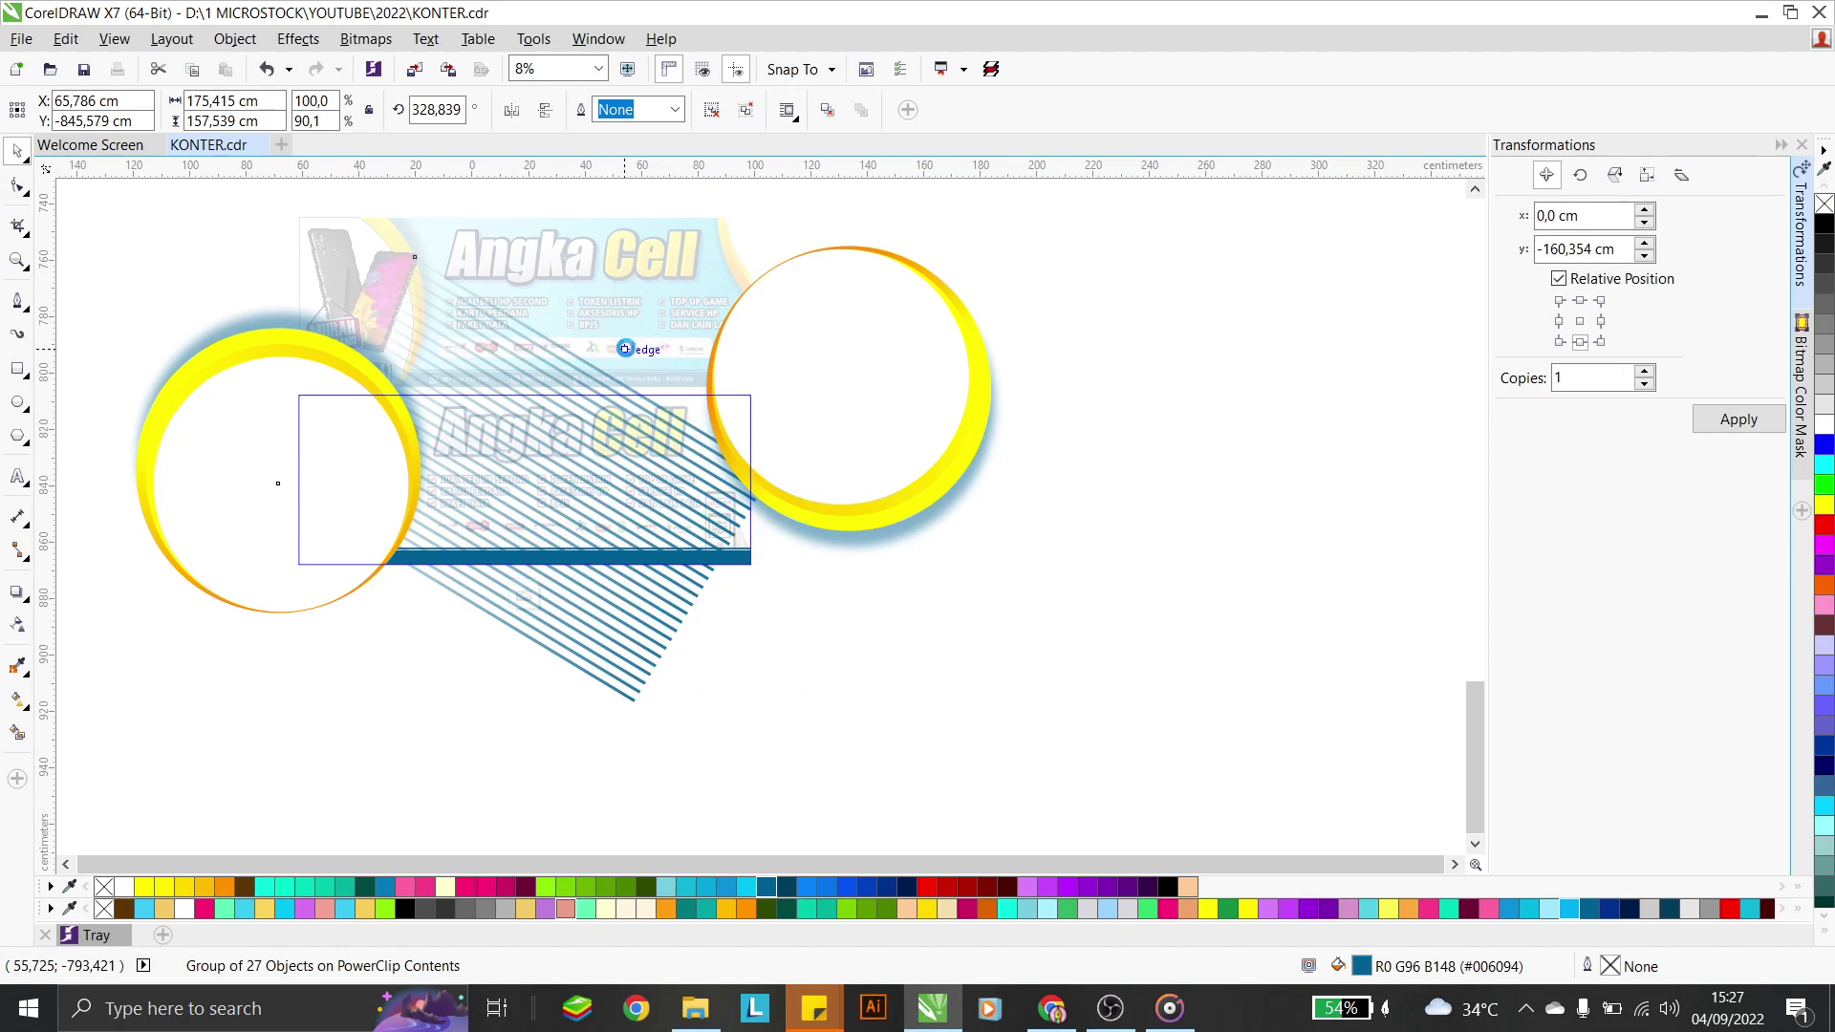
pyautogui.keyDown('ctrl'); pyautogui.click(1196, 512); pyautogui.keyUp('ctrl')
pyautogui.click(1197, 512)
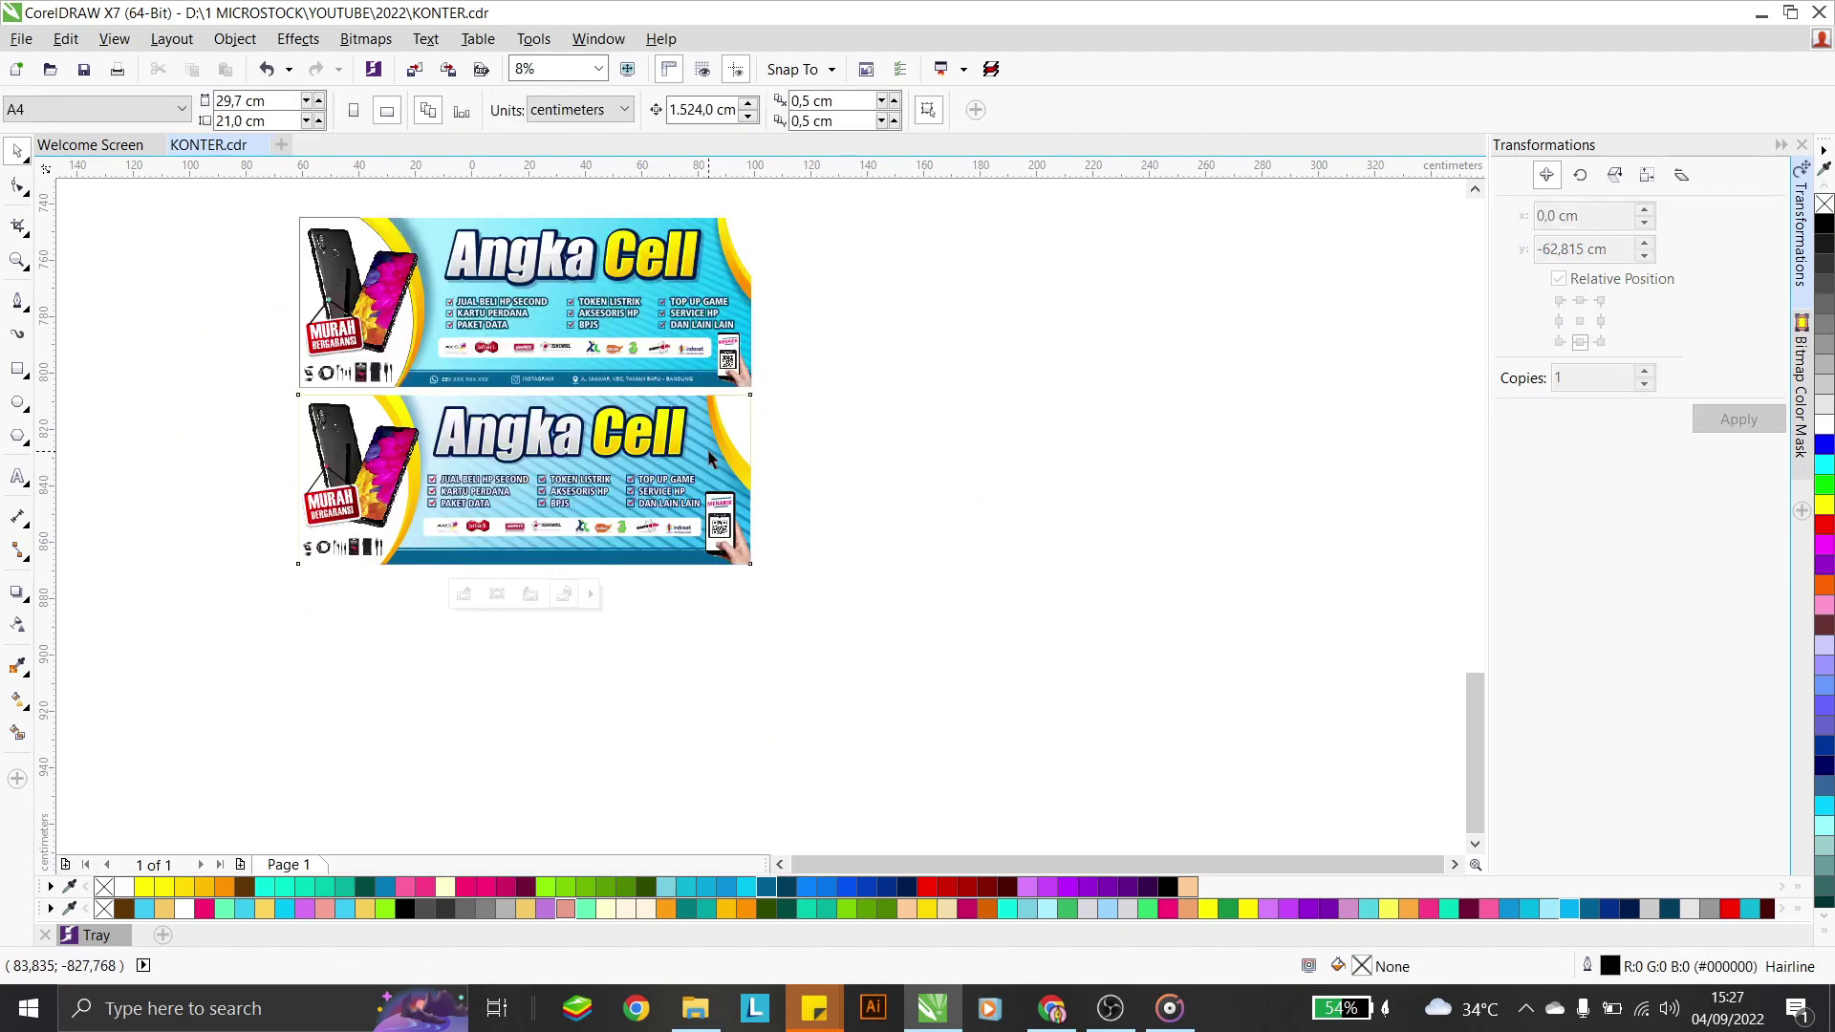
# Reopen the PowerClip contents, shrink the stripe group to about 130.3 × 117 cm, and shift it about 14 cm down
pyautogui.click(709, 459)
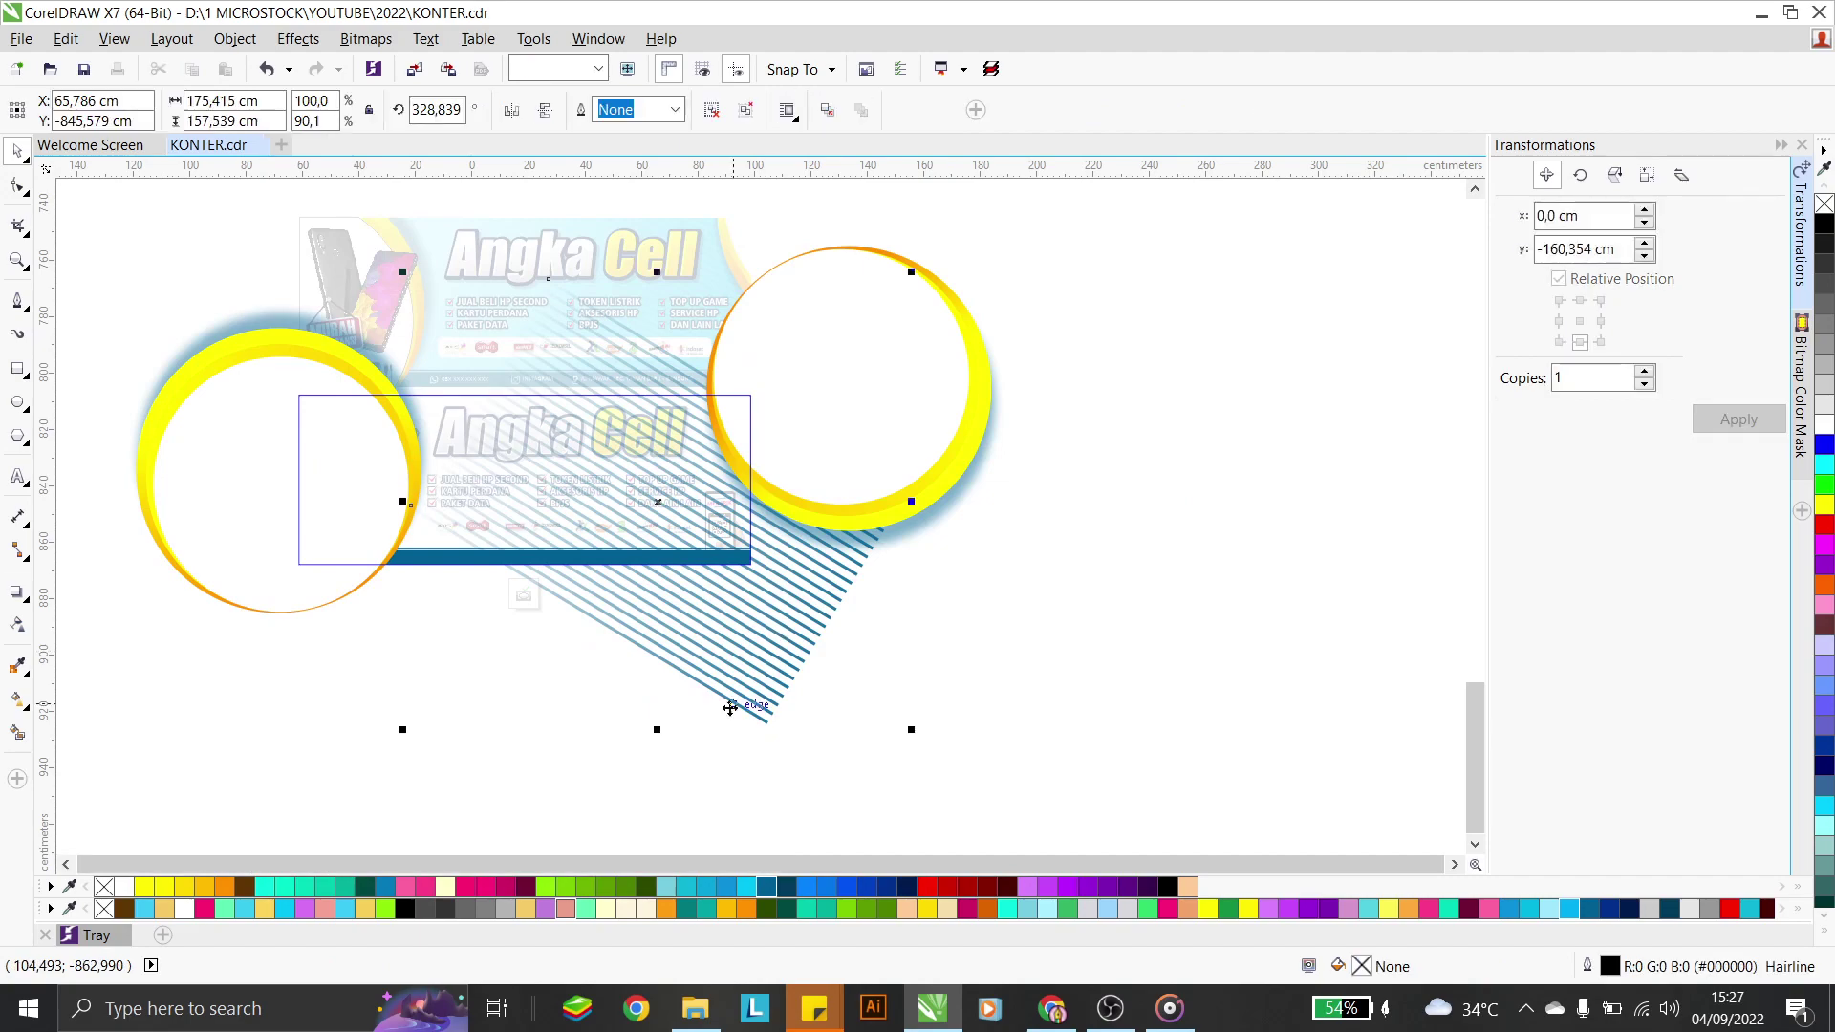
pyautogui.moveTo(402, 729); pyautogui.dragTo(531, 698)
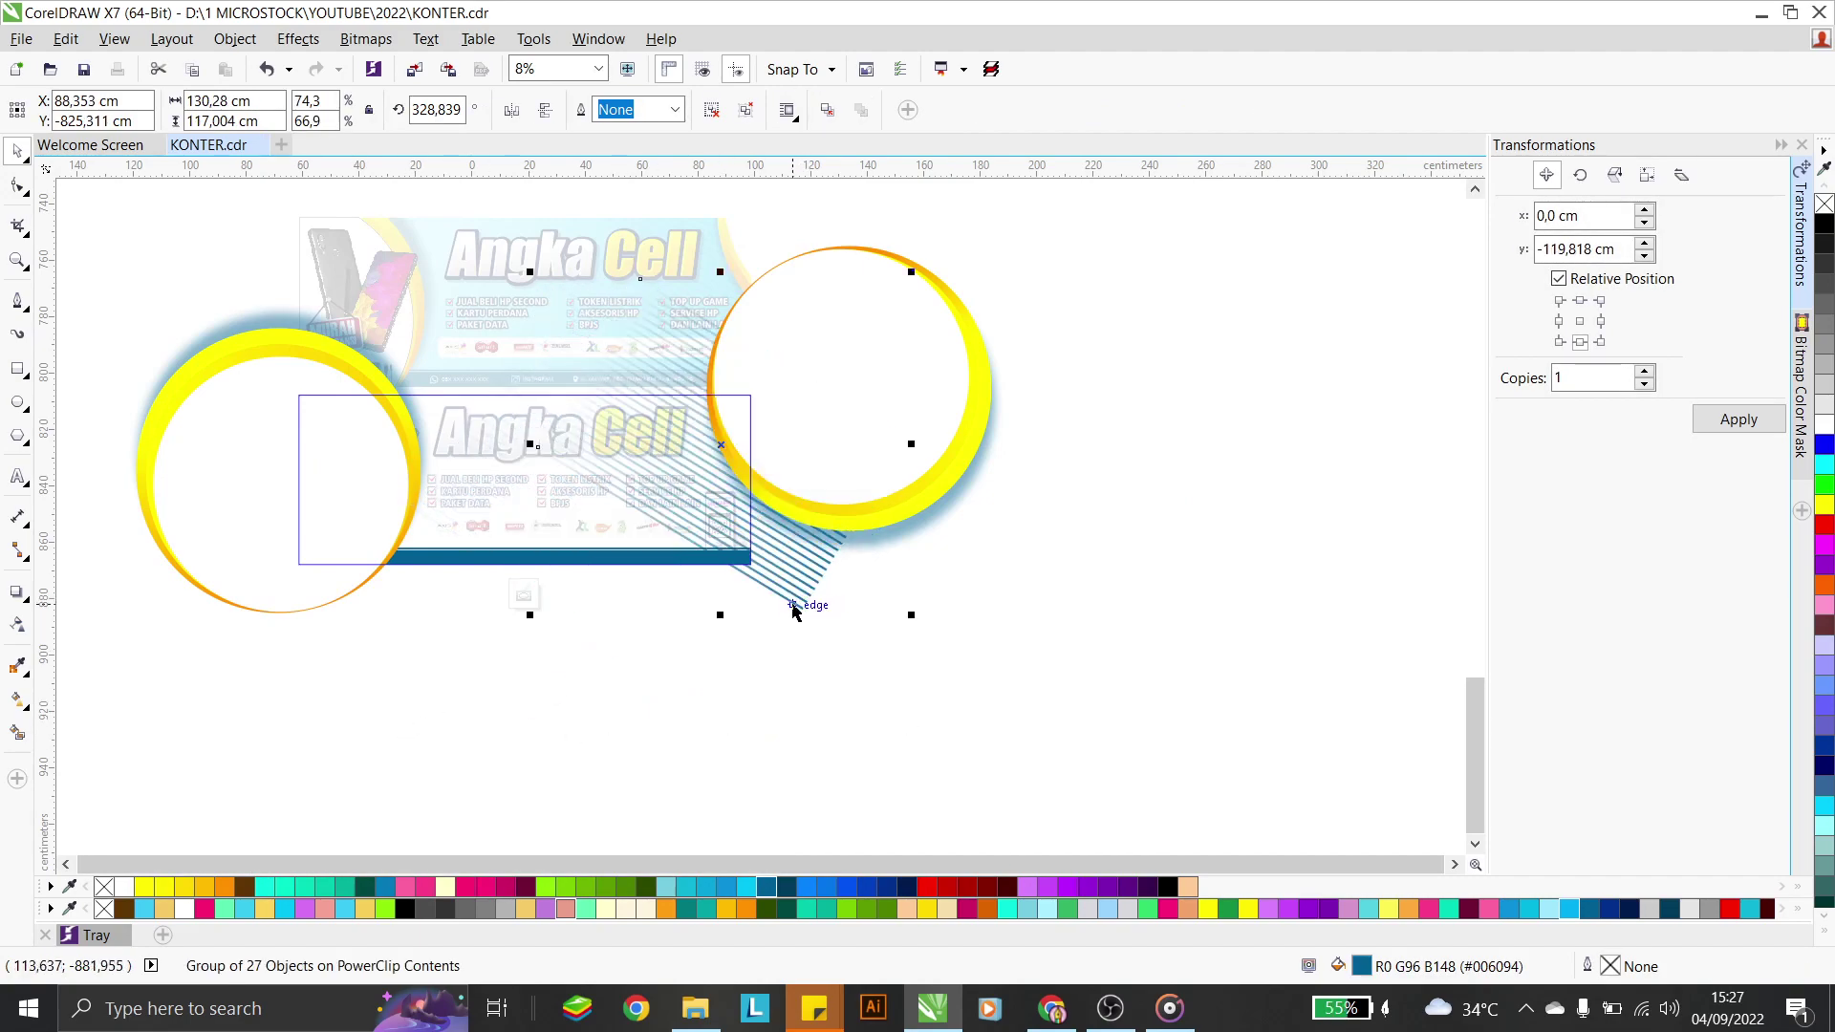
pyautogui.moveTo(793, 611)
pyautogui.mouseDown()
pyautogui.moveTo(778, 647)
pyautogui.moveTo(737, 623)
pyautogui.moveTo(788, 635)
pyautogui.mouseUp()
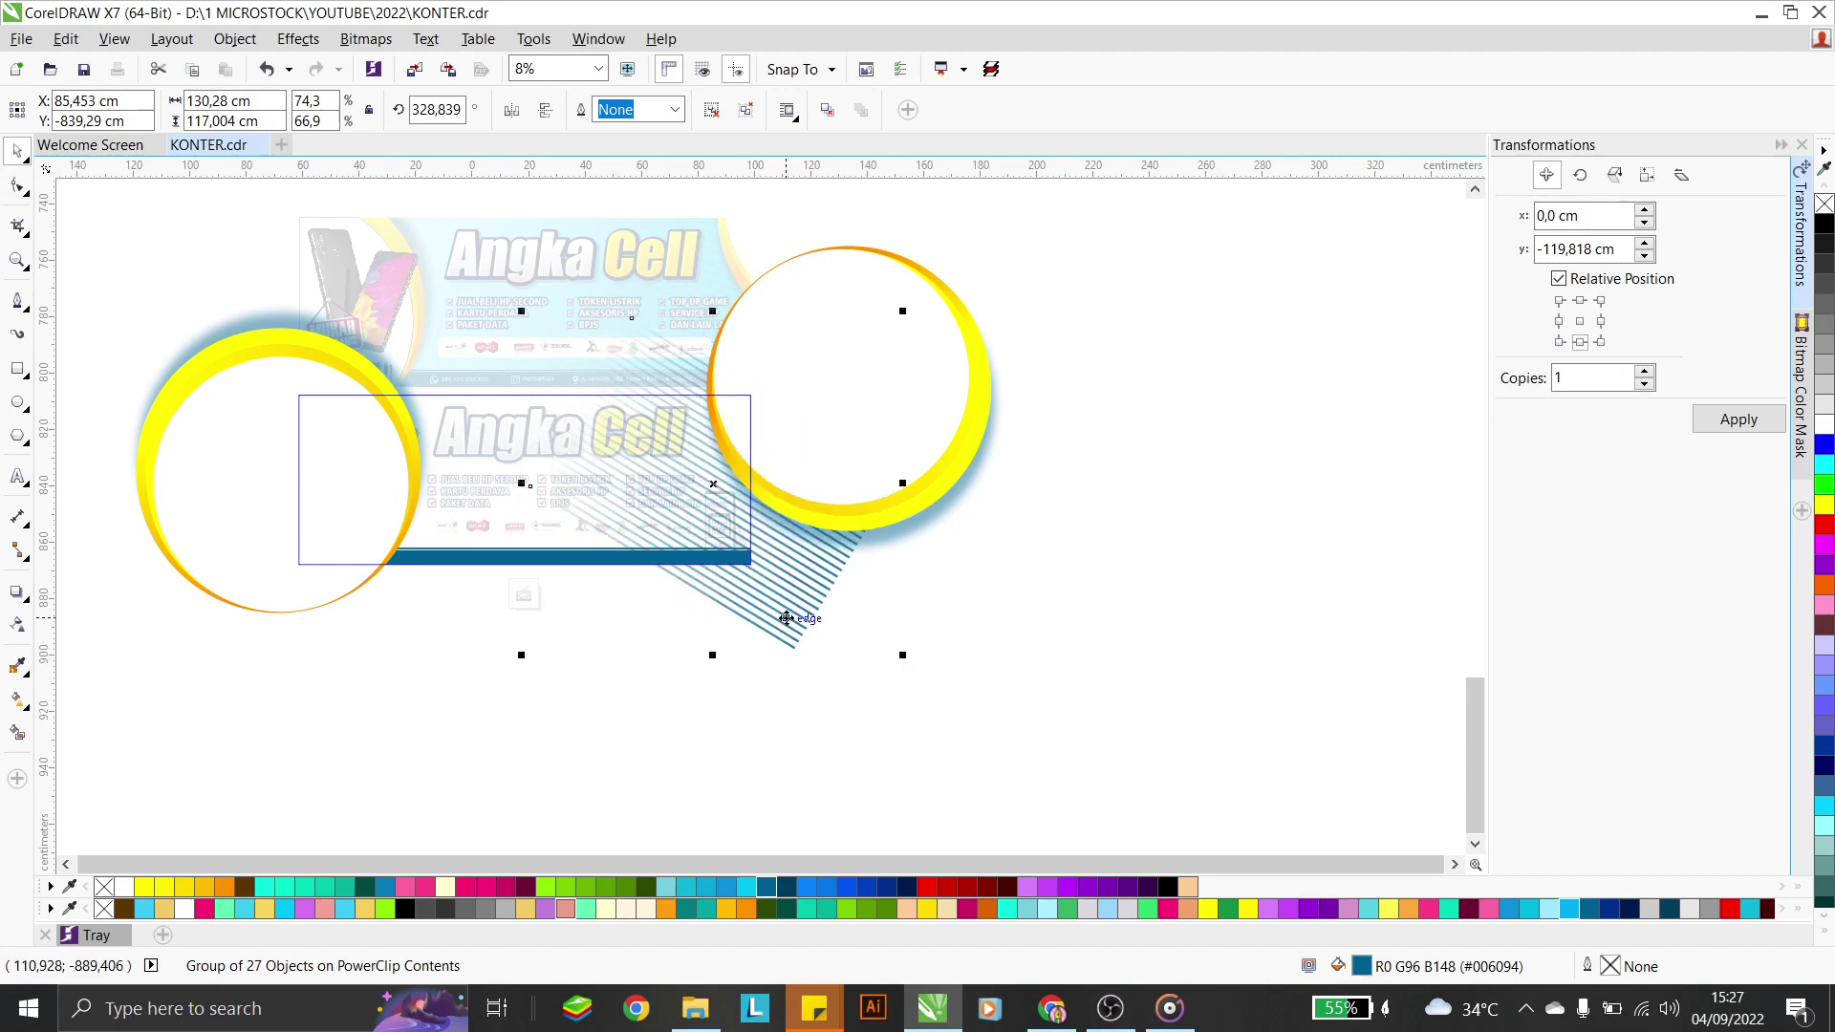
# Reopen the lower banner's PowerClip contents, move the stripe group about 12 cm right and 15 cm down, and finish editing
pyautogui.click(602, 700)
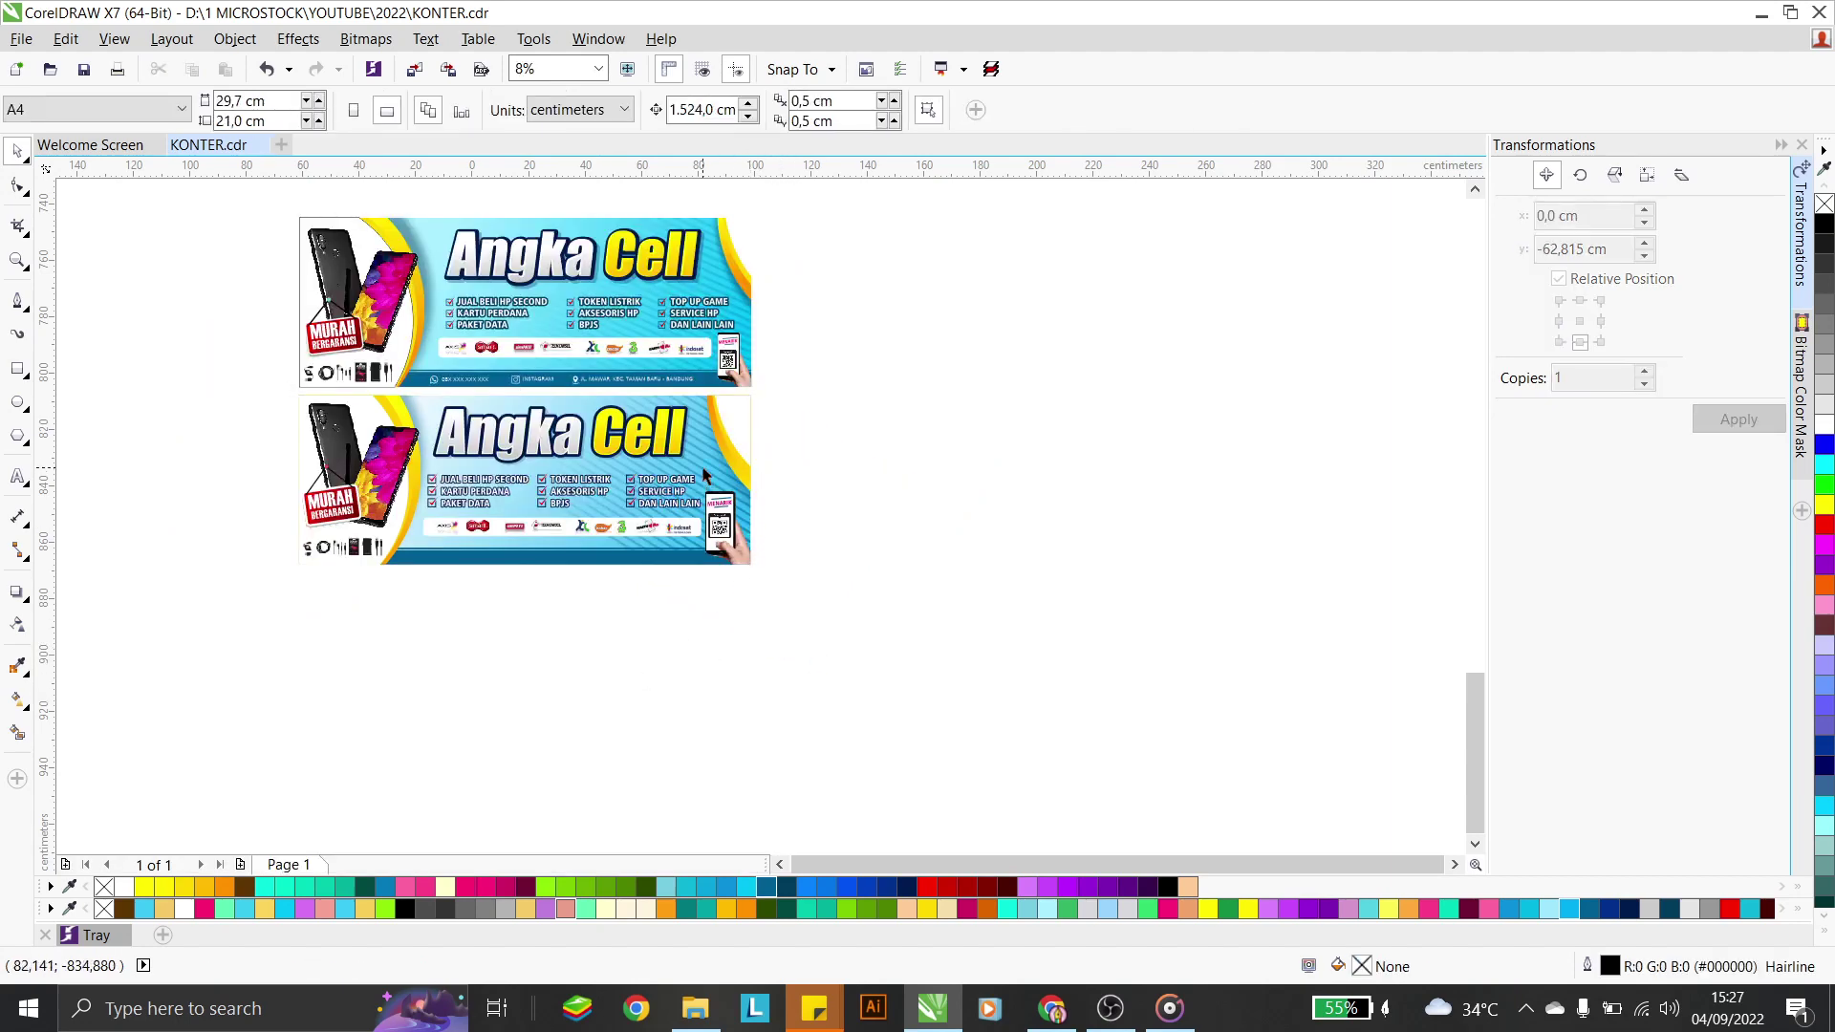
pyautogui.click(704, 474)
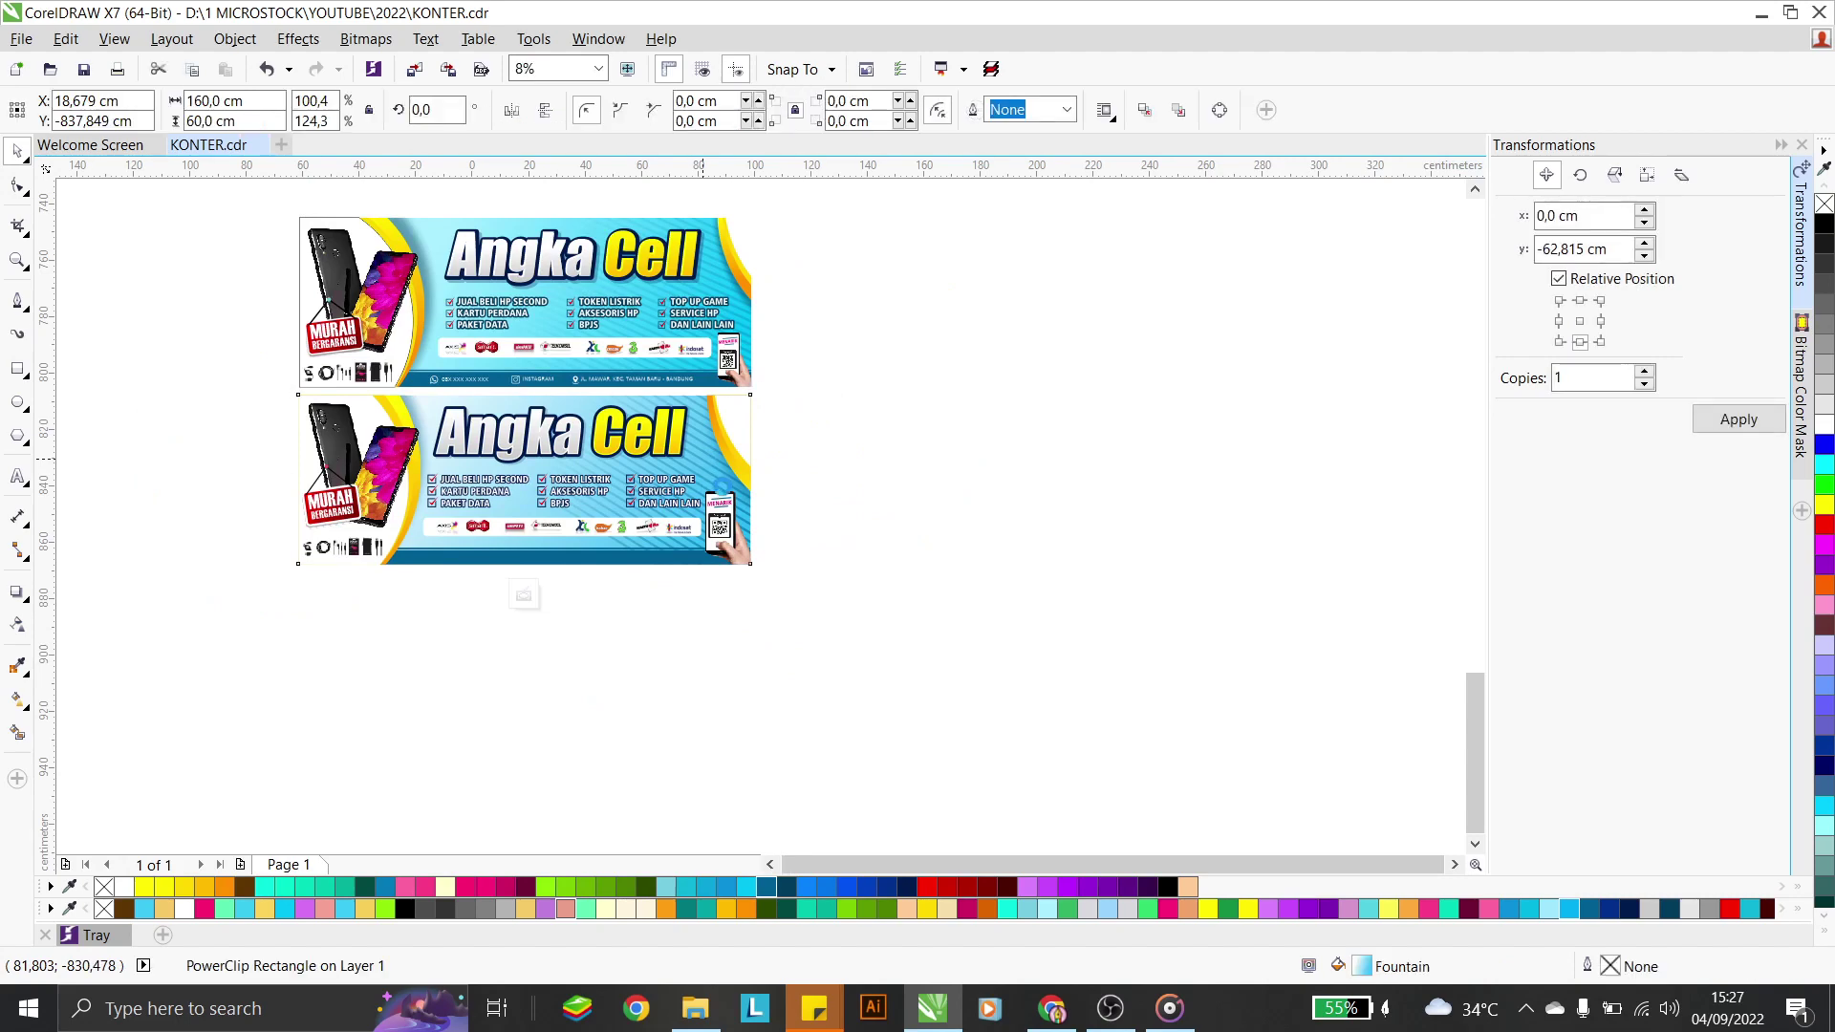
pyautogui.click(524, 595)
pyautogui.click(791, 623)
pyautogui.moveTo(791, 623); pyautogui.dragTo(829, 662)
pyautogui.click(524, 595)
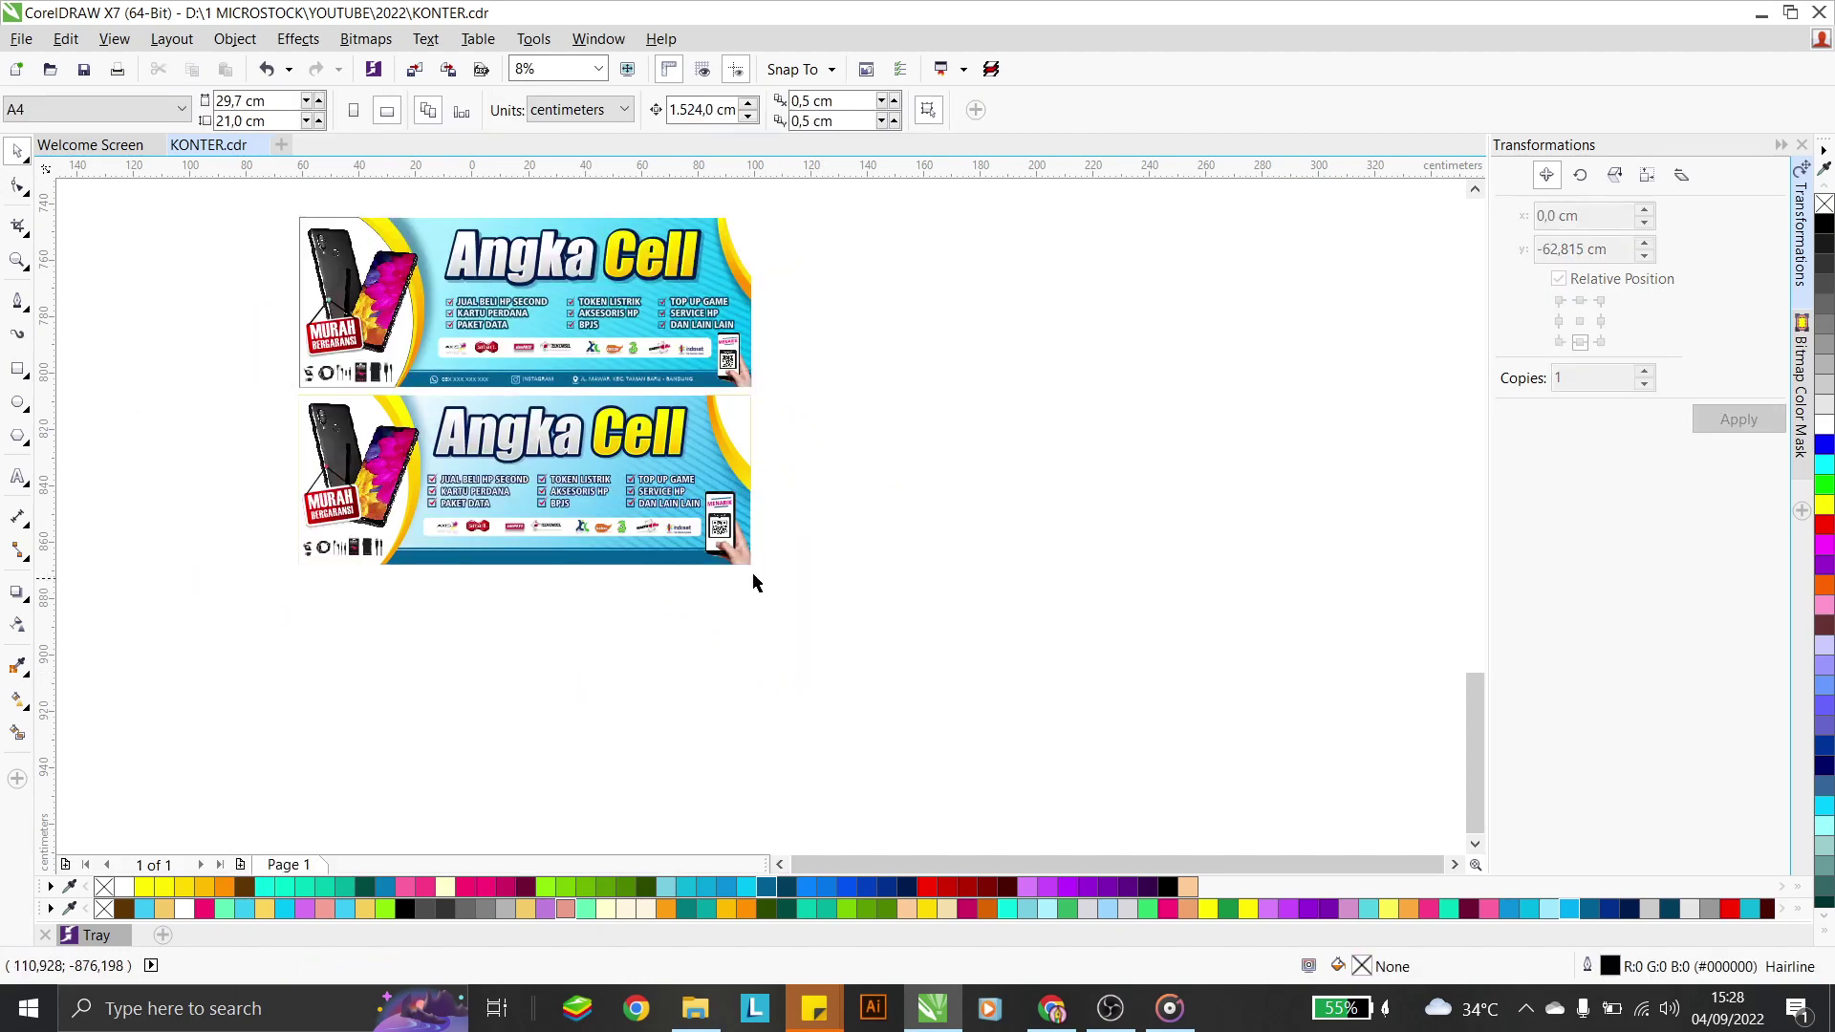
# Edit the lower banner's PowerClip contents again and rotate the stripe group counterclockwise to an angle of about 333.4°
pyautogui.click(701, 451)
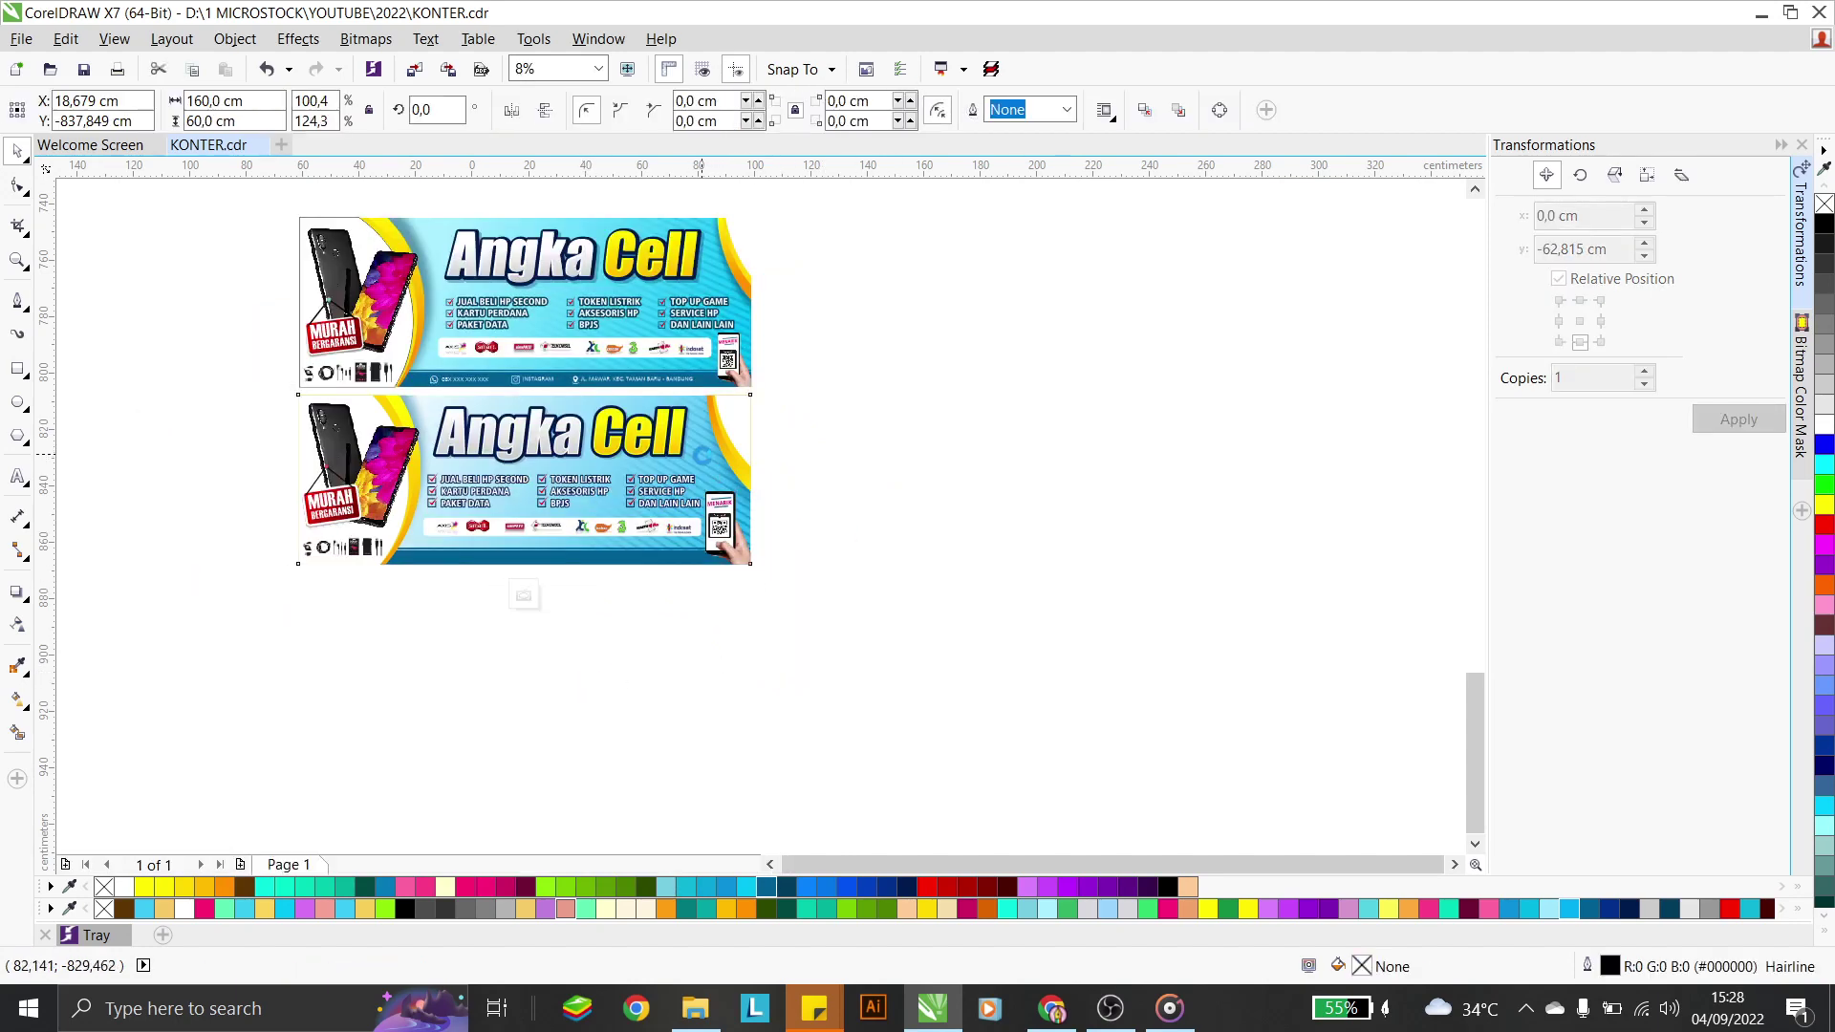
pyautogui.doubleClick(700, 451)
pyautogui.click(837, 646)
pyautogui.click(837, 646)
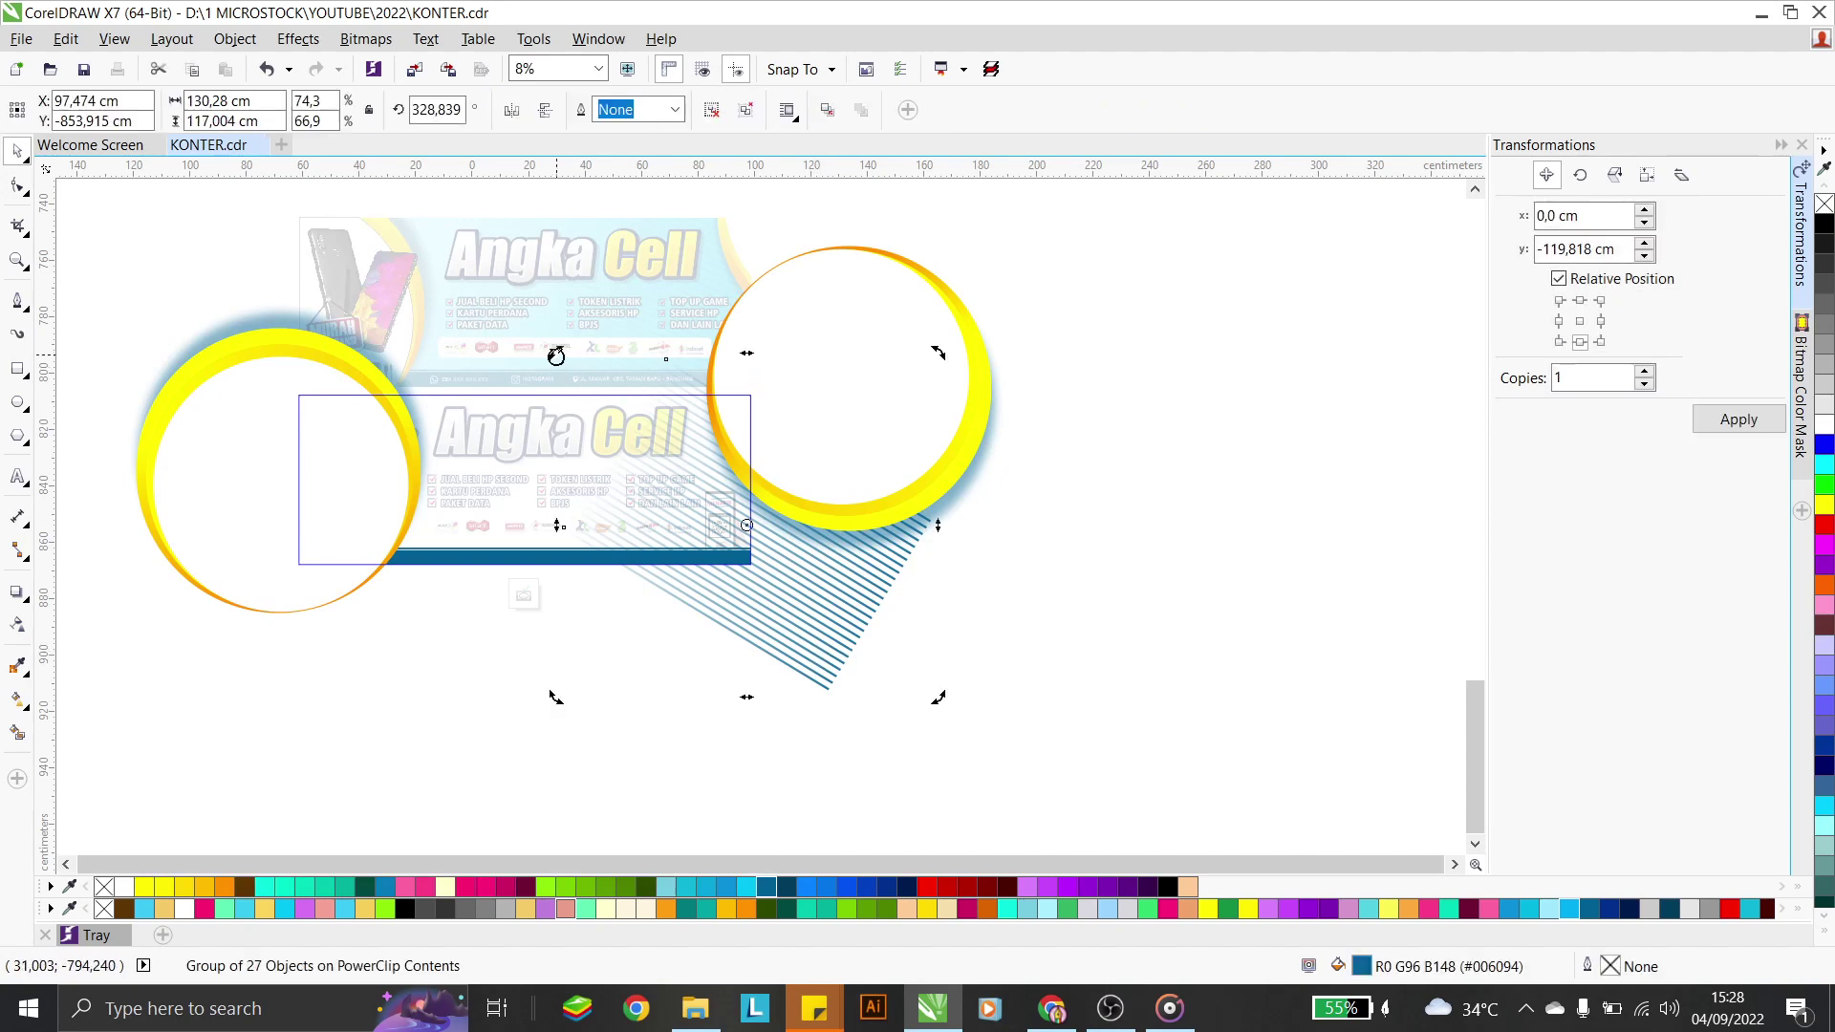
pyautogui.moveTo(556, 356)
pyautogui.mouseDown()
pyautogui.moveTo(537, 364)
pyautogui.moveTo(579, 398)
pyautogui.moveTo(560, 385)
pyautogui.mouseUp()
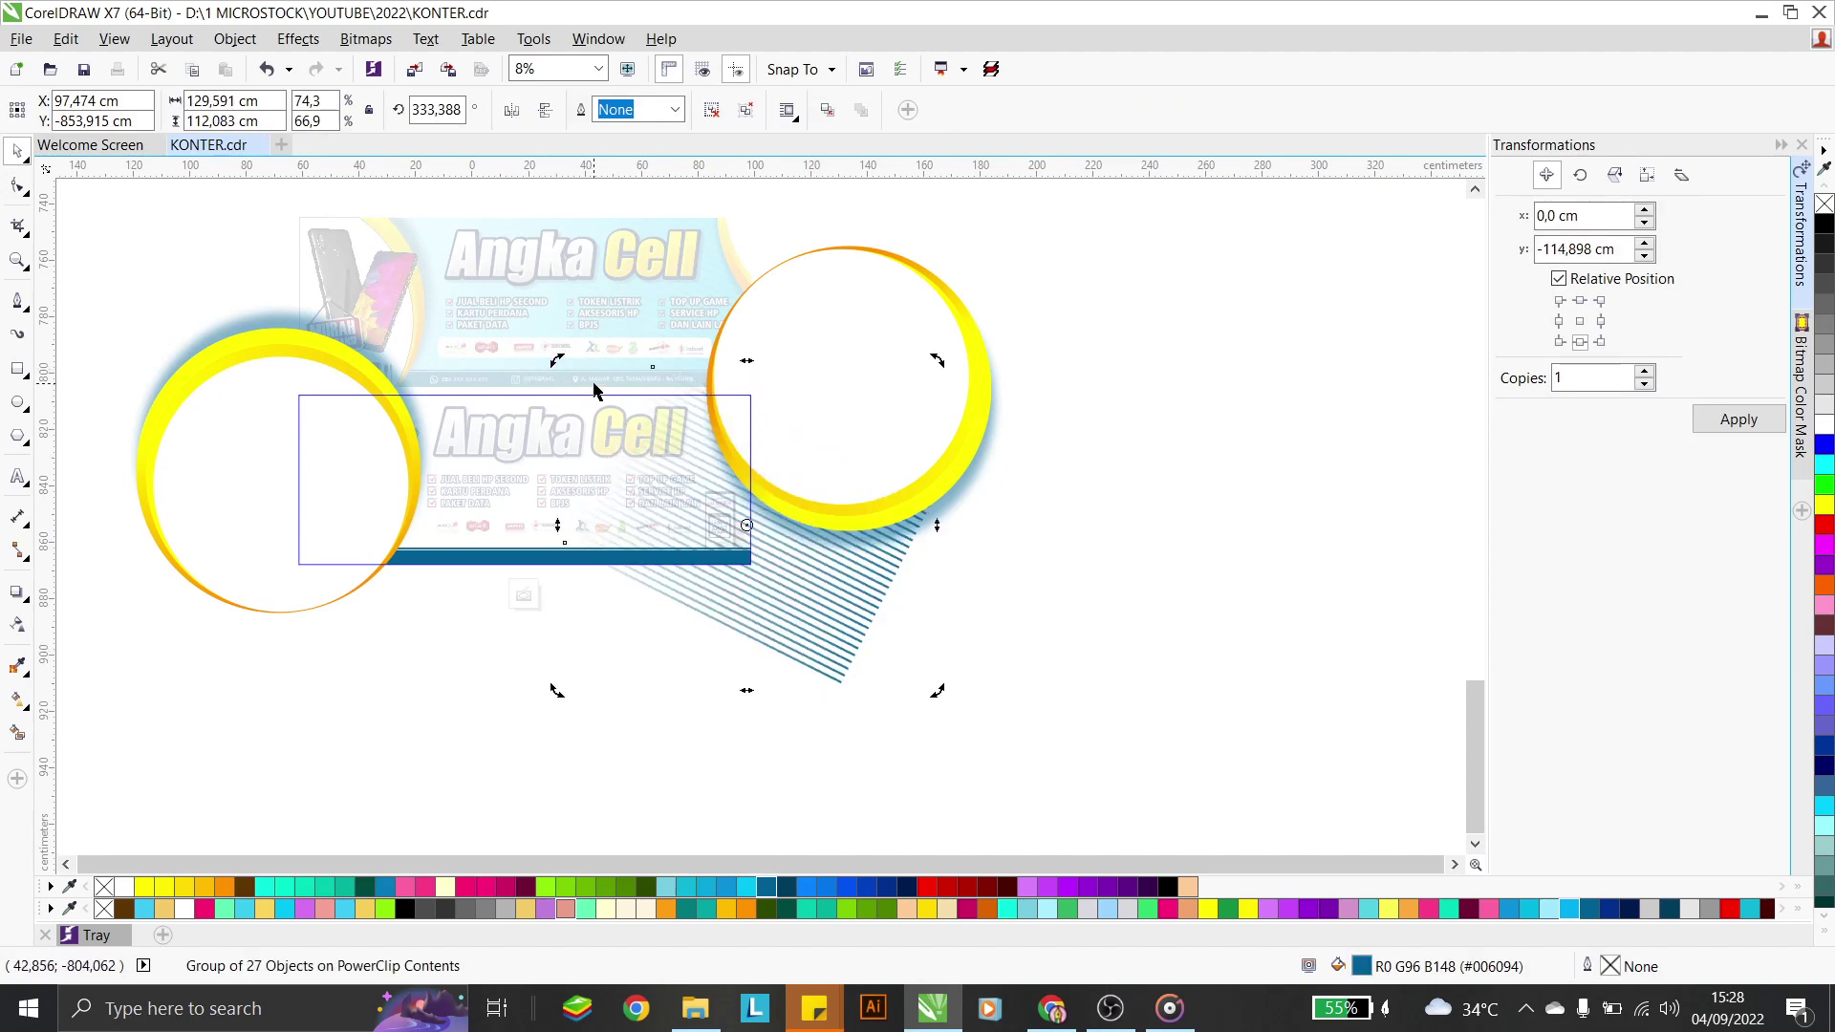
# Enlarge the stripe group to about 183.6 × 158.8 cm, move it about 14 cm right and 14 cm down, and finish editing
pyautogui.click(602, 382)
pyautogui.click(774, 646)
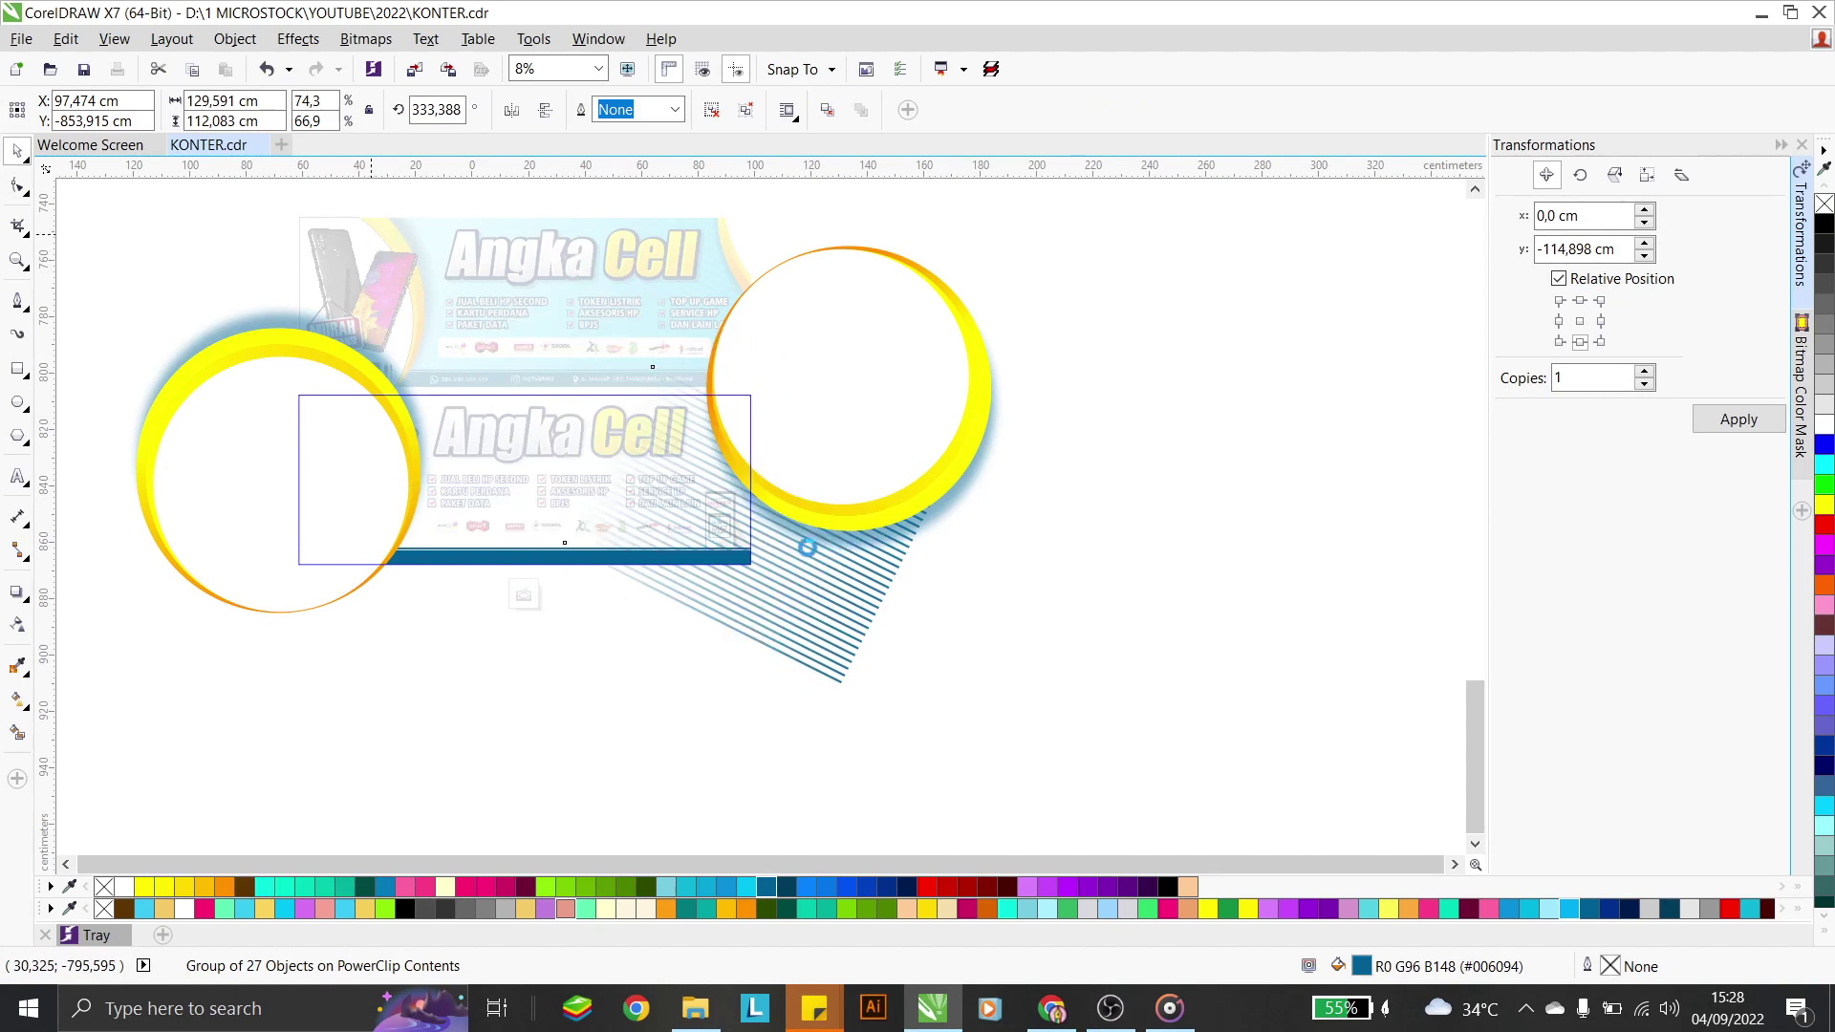
pyautogui.keyDown('ctrl'); pyautogui.click(870, 669); pyautogui.keyUp('ctrl')
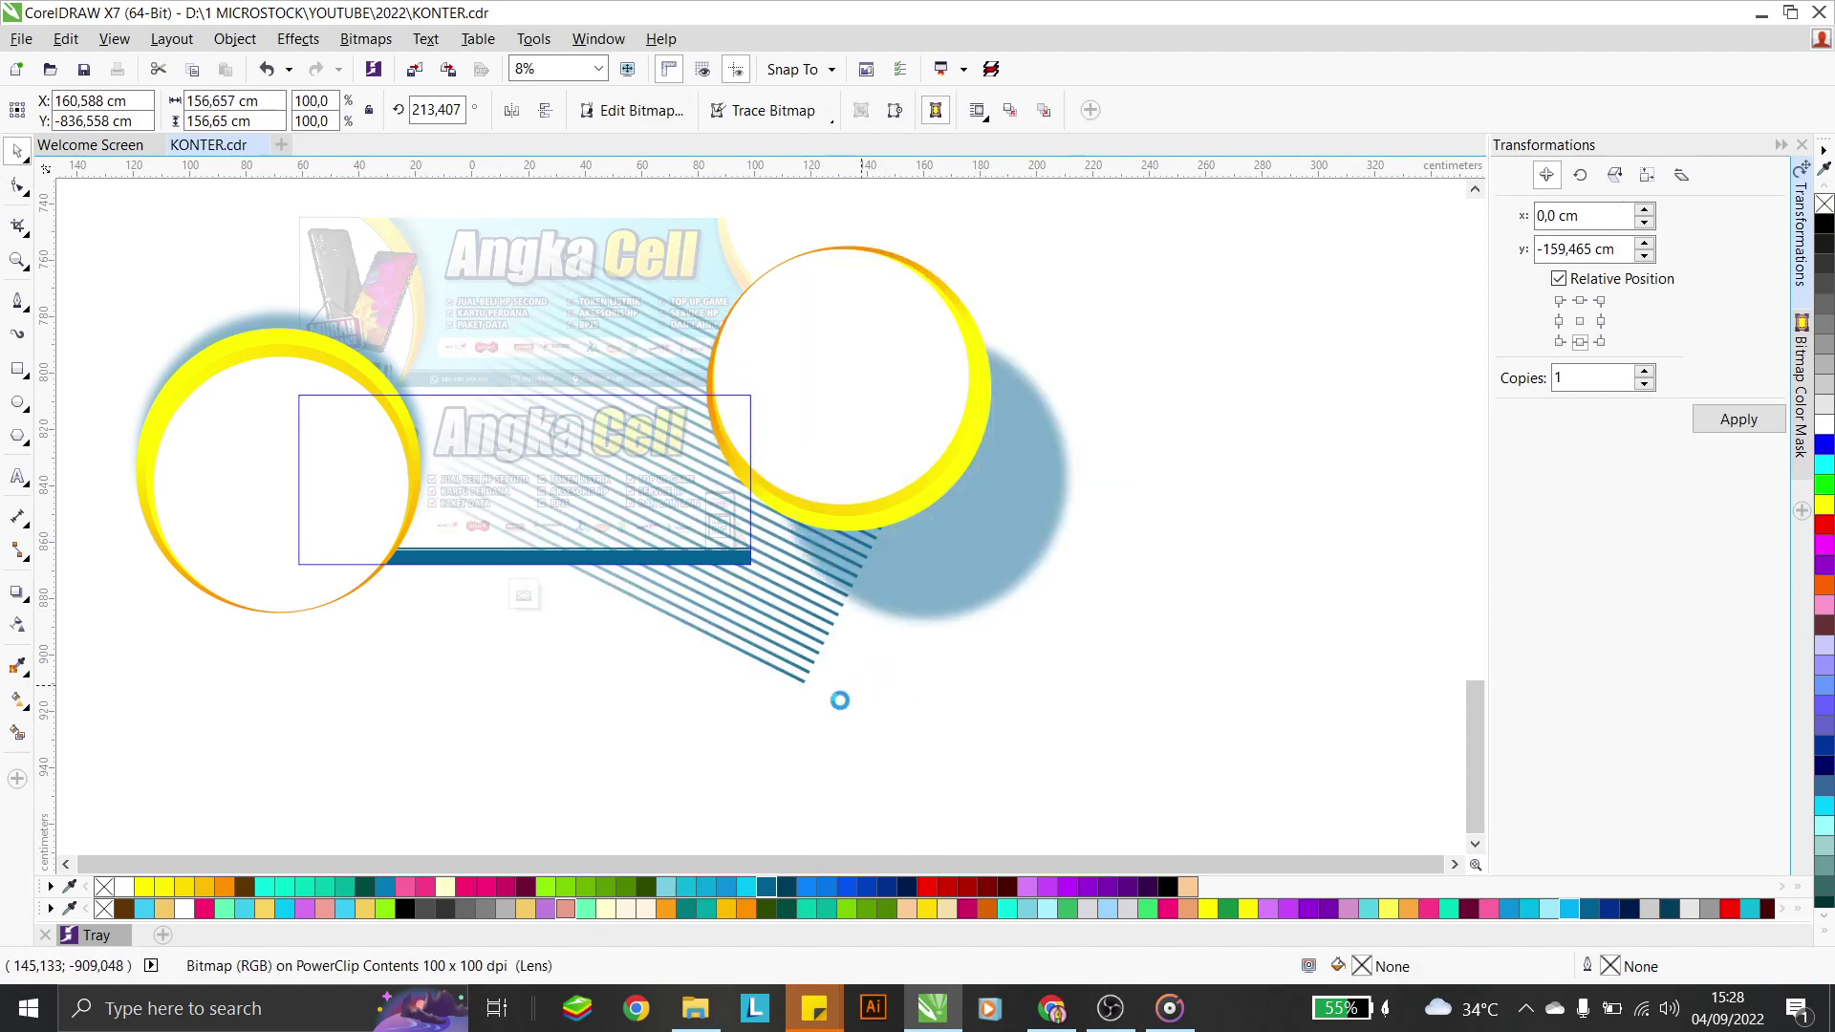
pyautogui.hotkey('ctrl', 'z')
pyautogui.moveTo(787, 666); pyautogui.dragTo(827, 706)
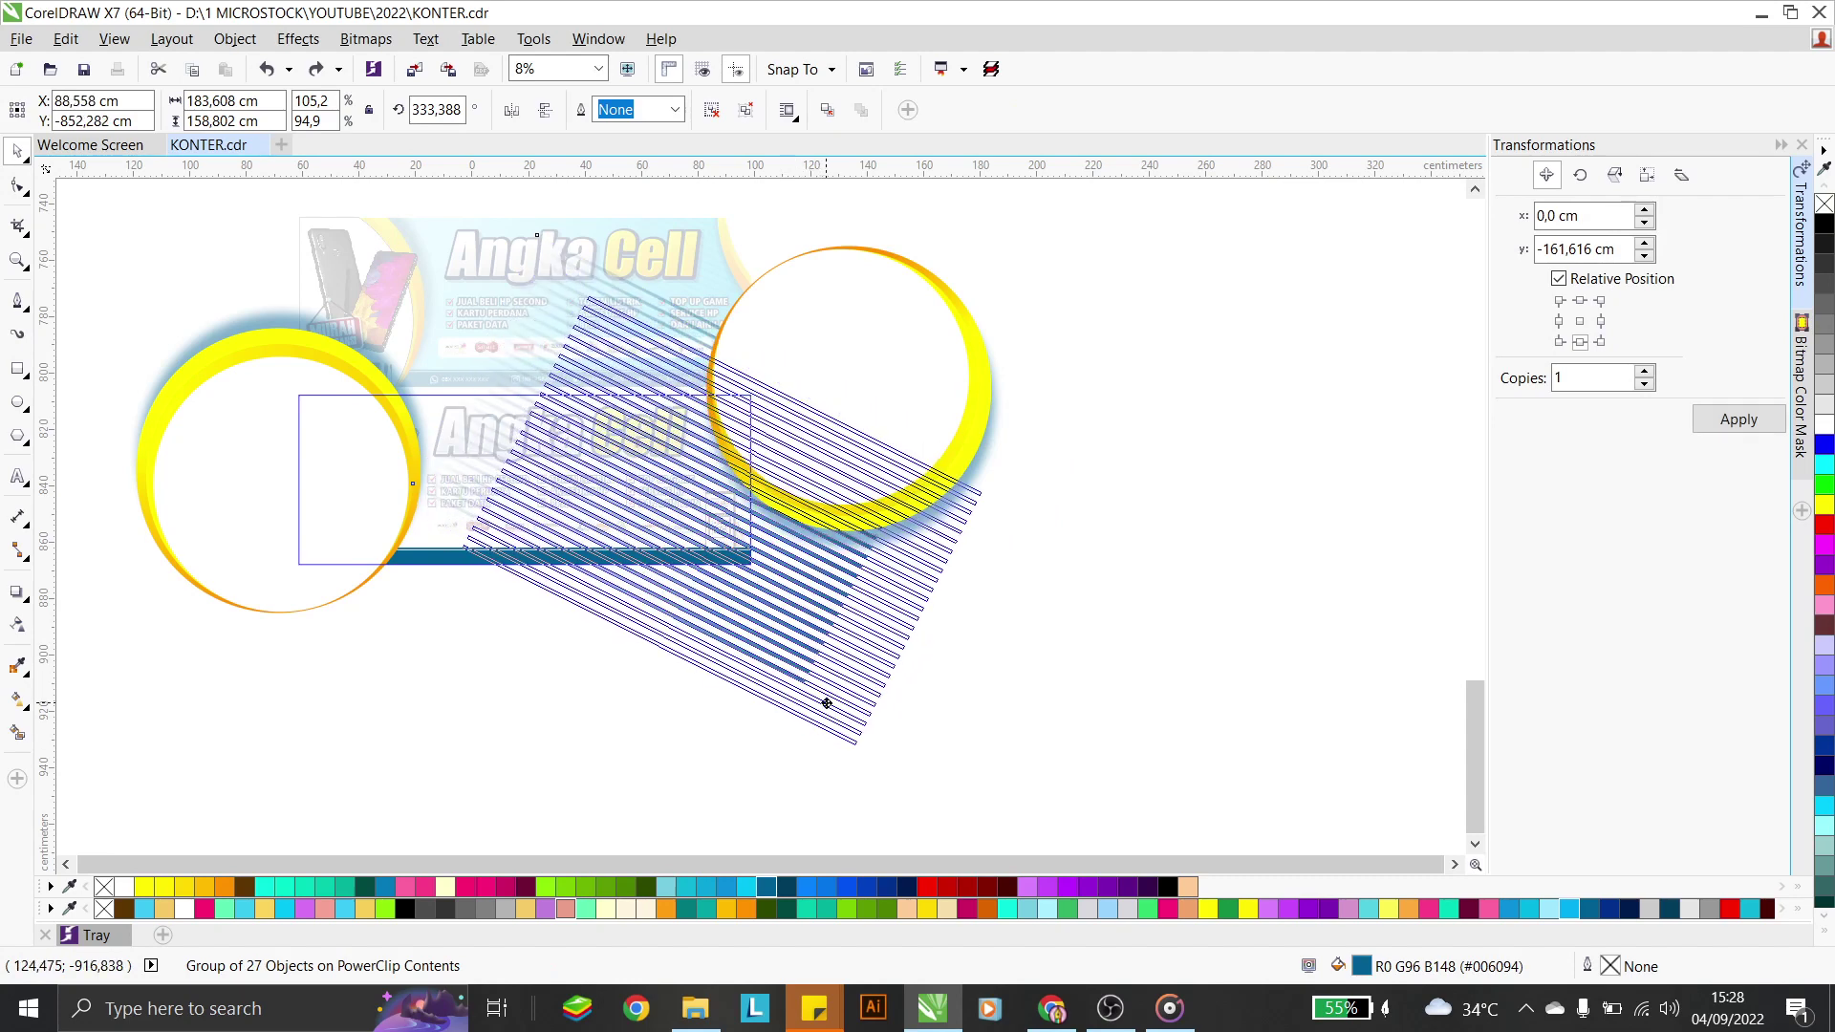
pyautogui.click(523, 595)
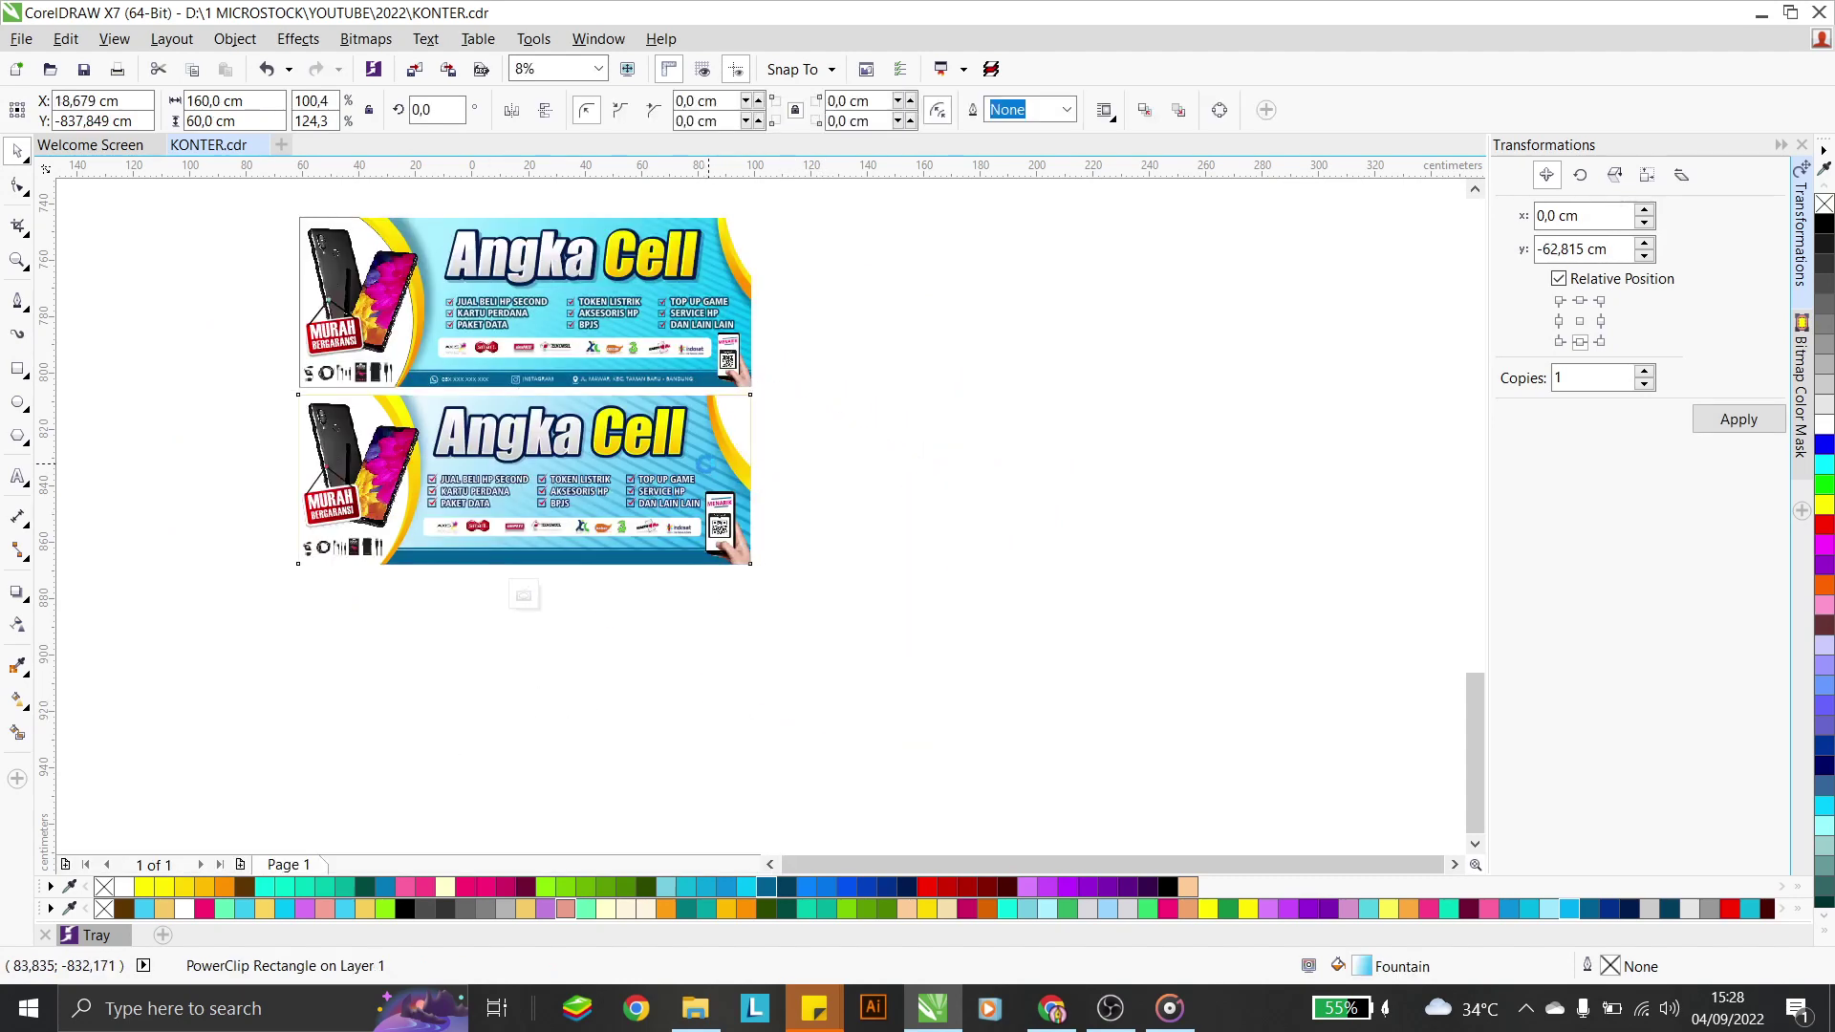
# Reopen the PowerClip contents, shift the stripe group about 11 cm right and 3 cm down, and finish editing
pyautogui.keyDown('ctrl'); pyautogui.click(732, 500); pyautogui.keyUp('ctrl')
pyautogui.click(877, 688)
pyautogui.moveTo(878, 688); pyautogui.dragTo(911, 695)
pyautogui.keyDown('ctrl'); pyautogui.click(526, 716); pyautogui.keyUp('ctrl')
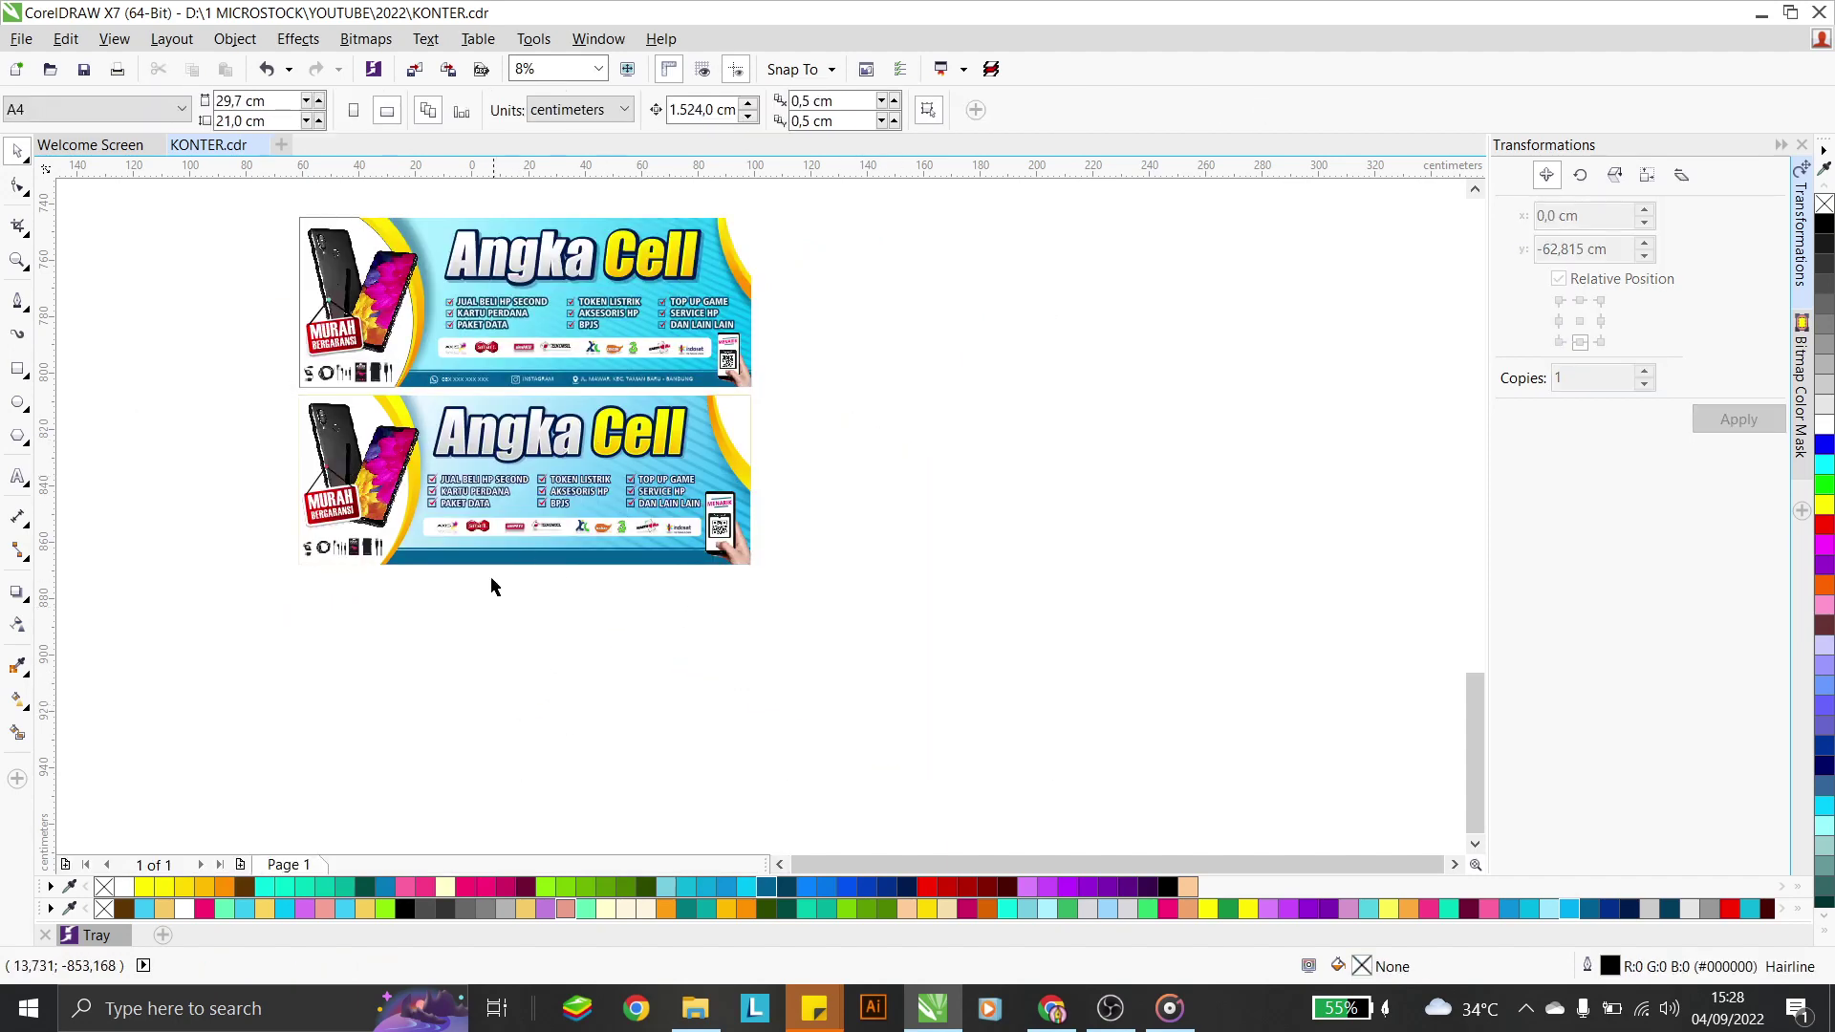
# Copy the upper banner's footer contact group straight down about 63 cm onto the lower banner's blue footer bar
pyautogui.scroll(2, 478, 512)
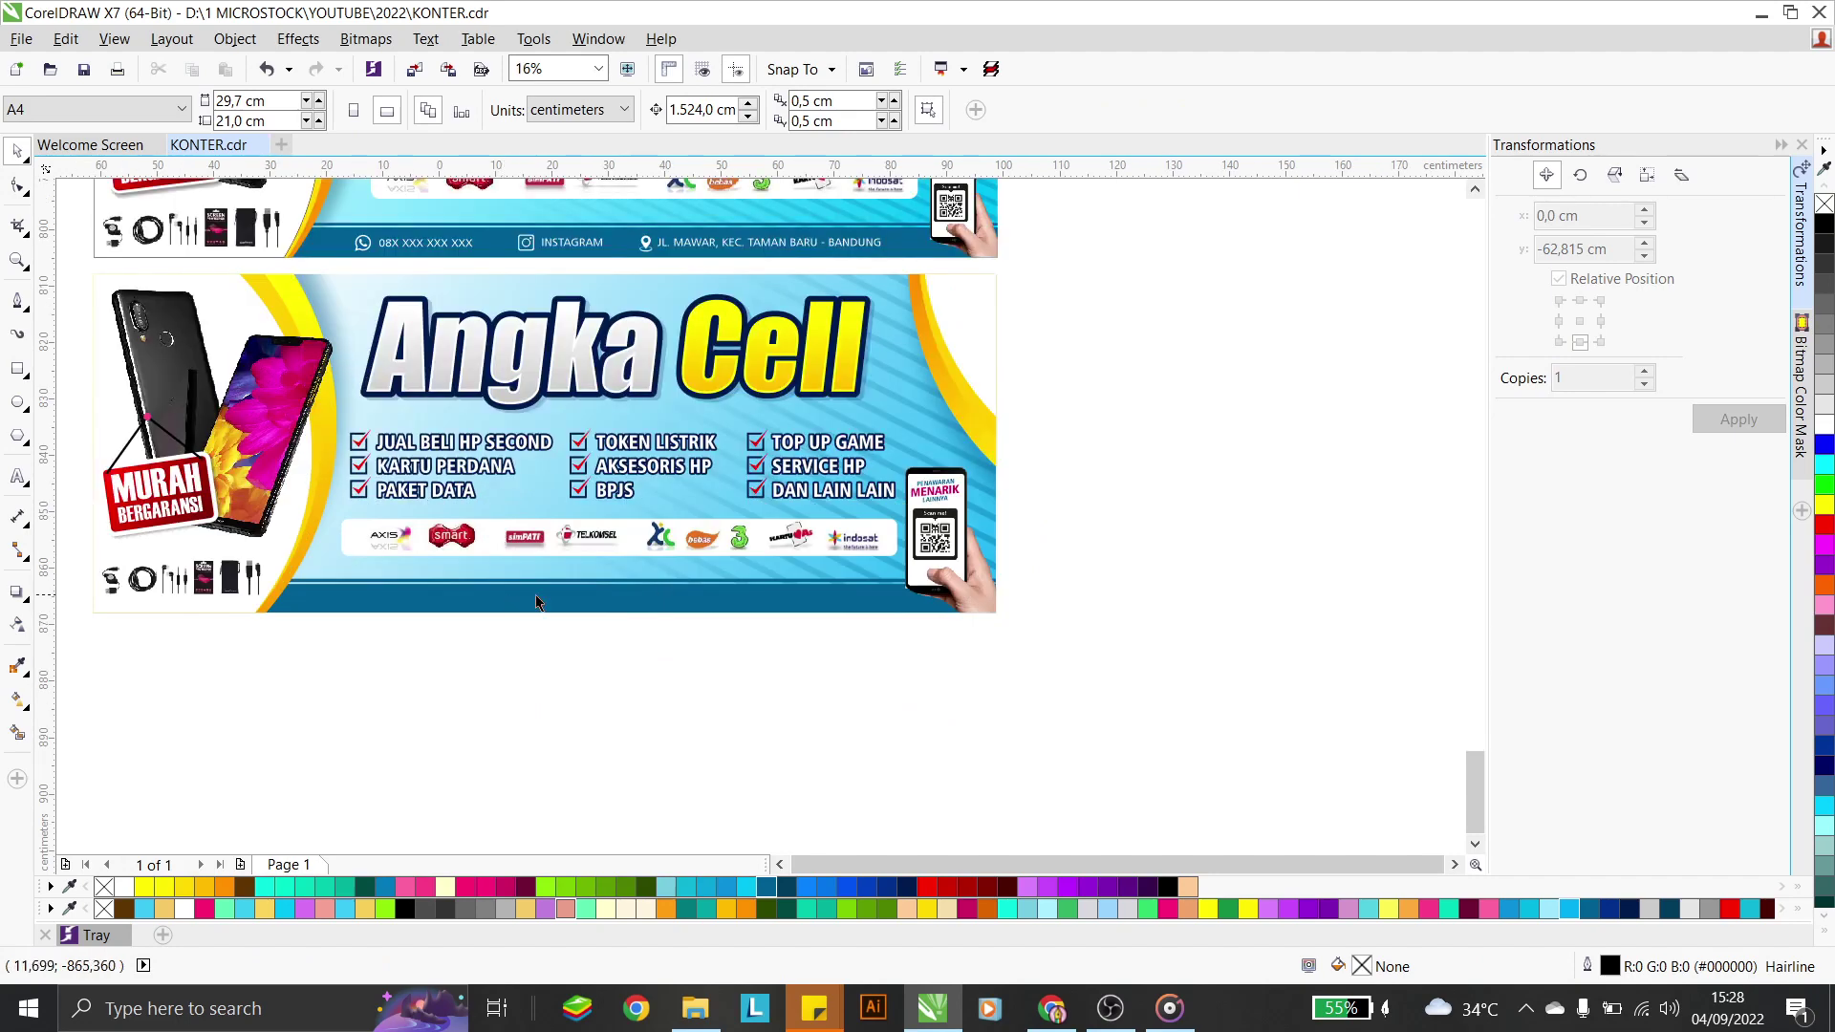
pyautogui.click(728, 251)
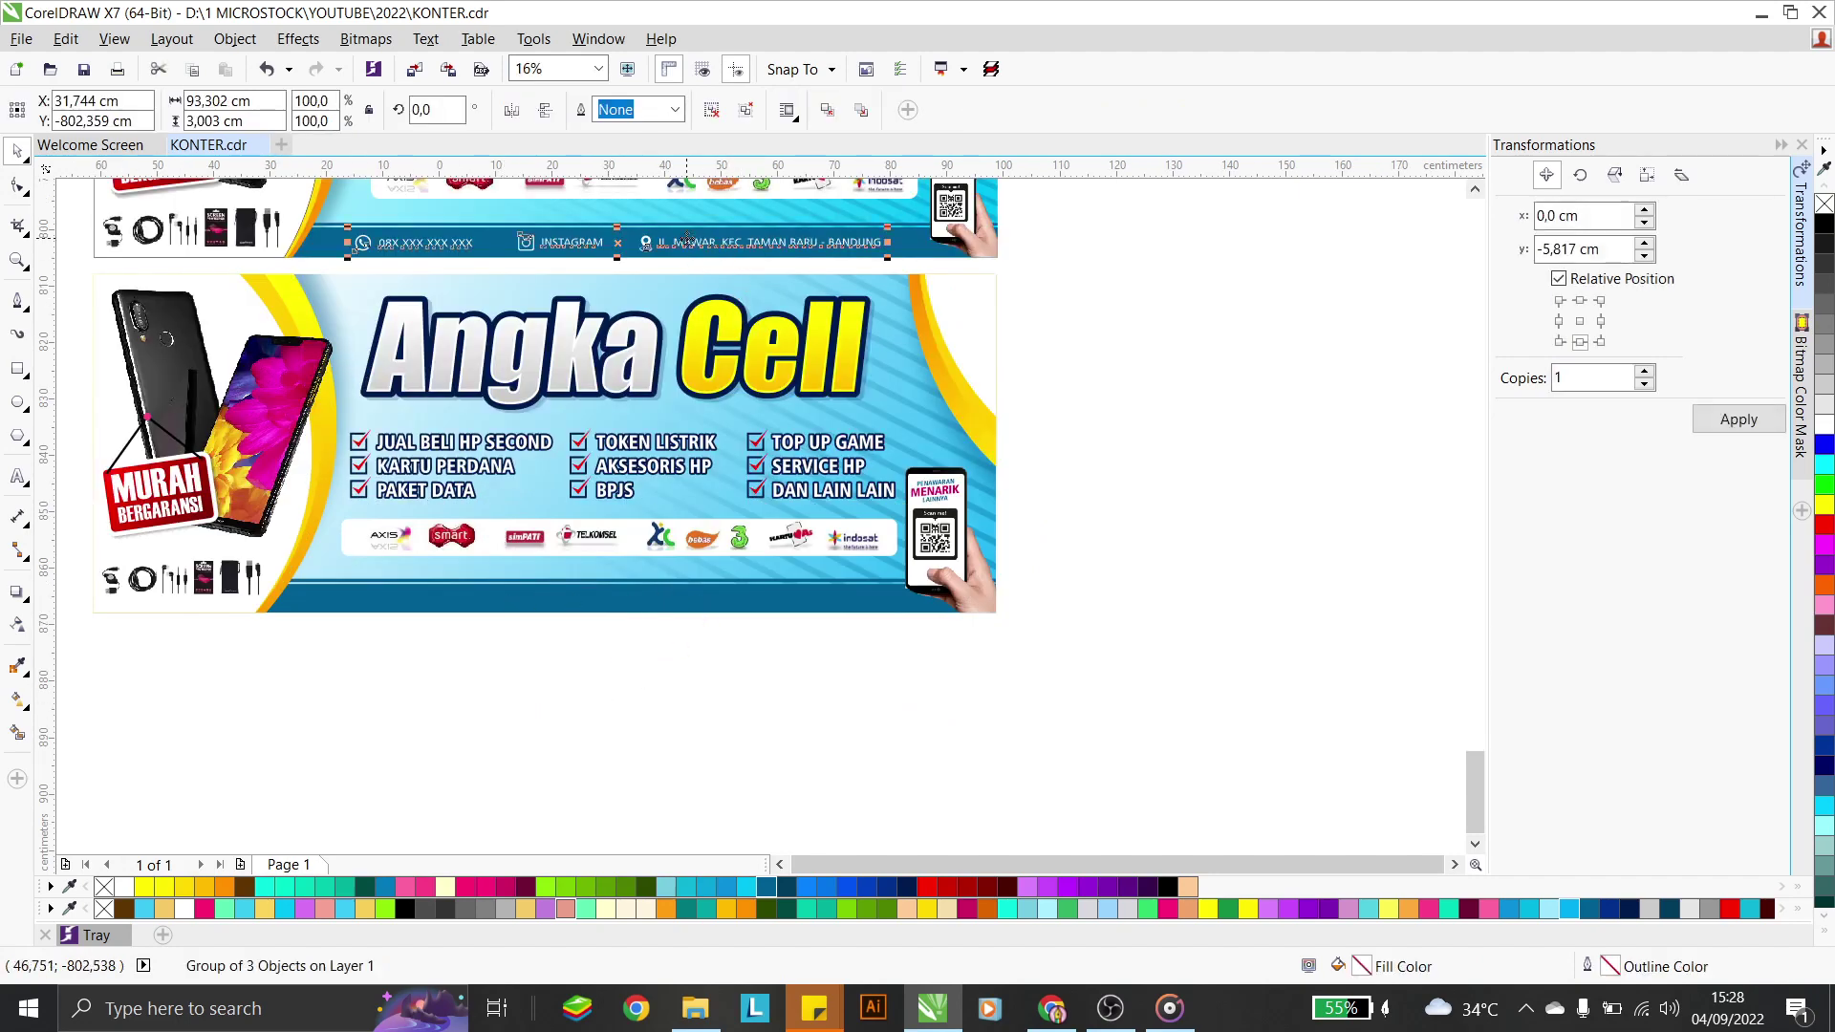
pyautogui.scroll(2, 574, 200)
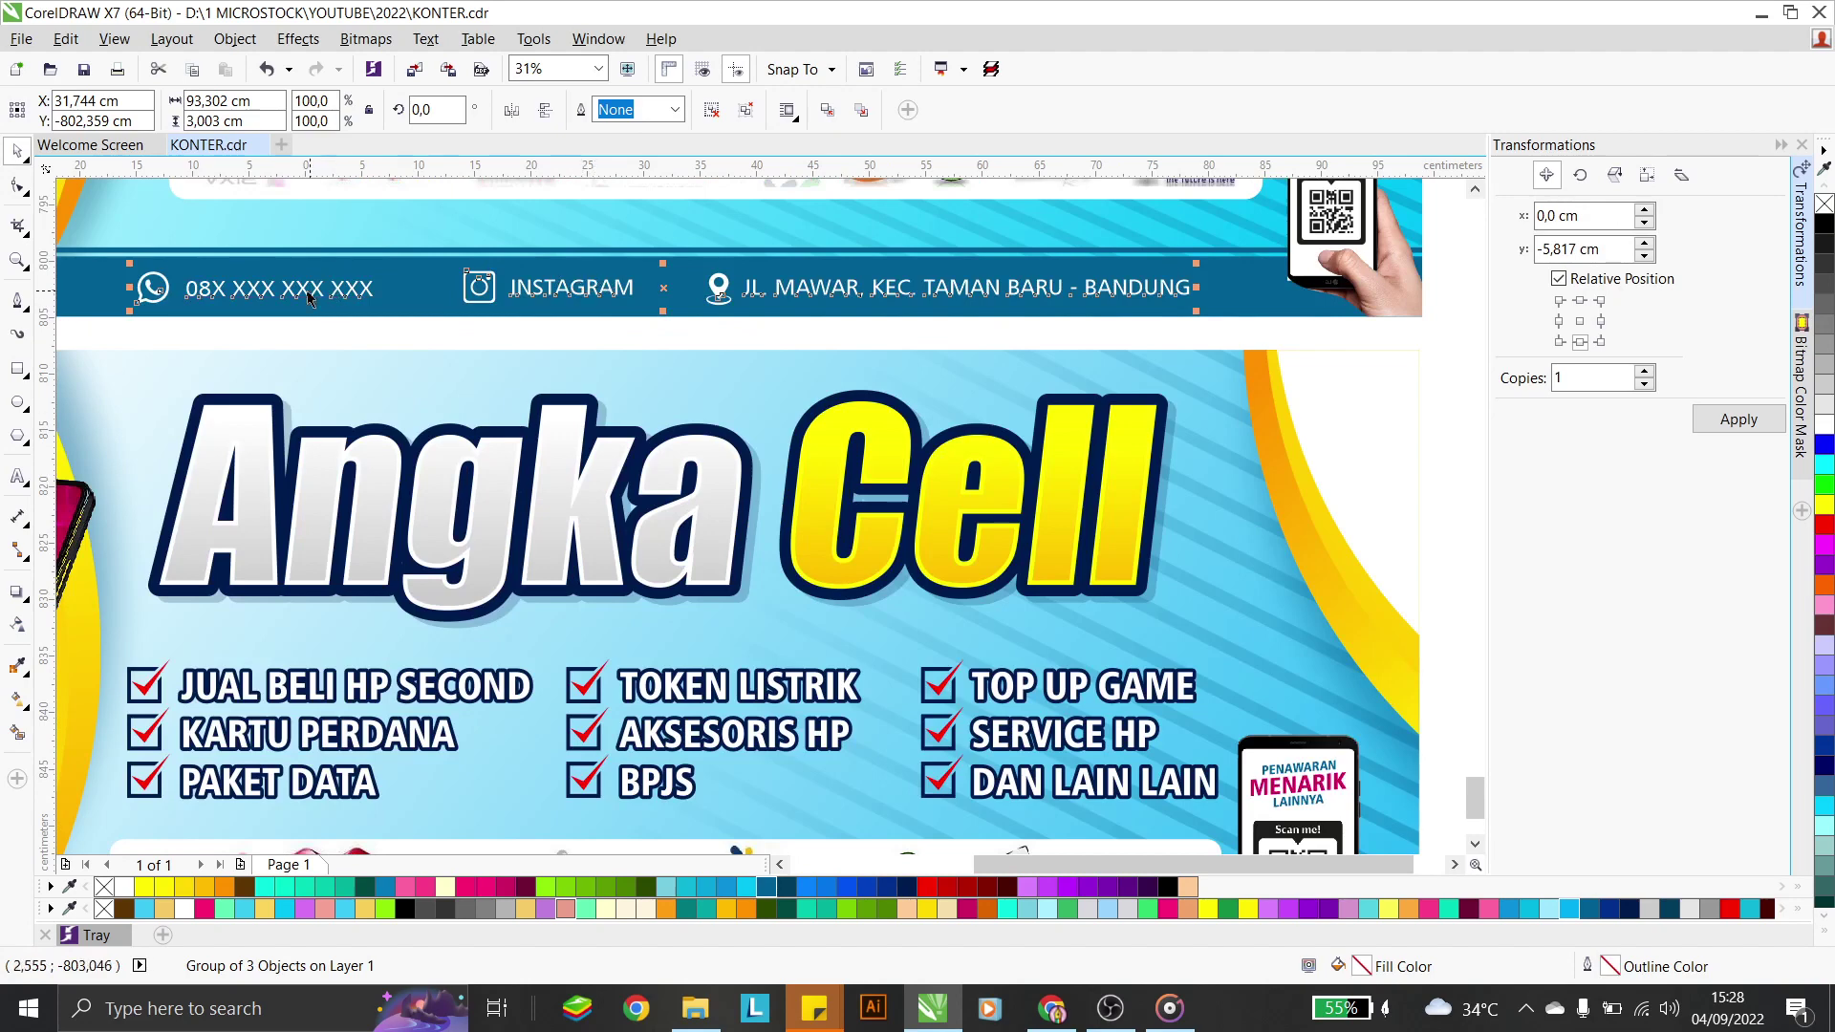
pyautogui.scroll(-2, 593, 289)
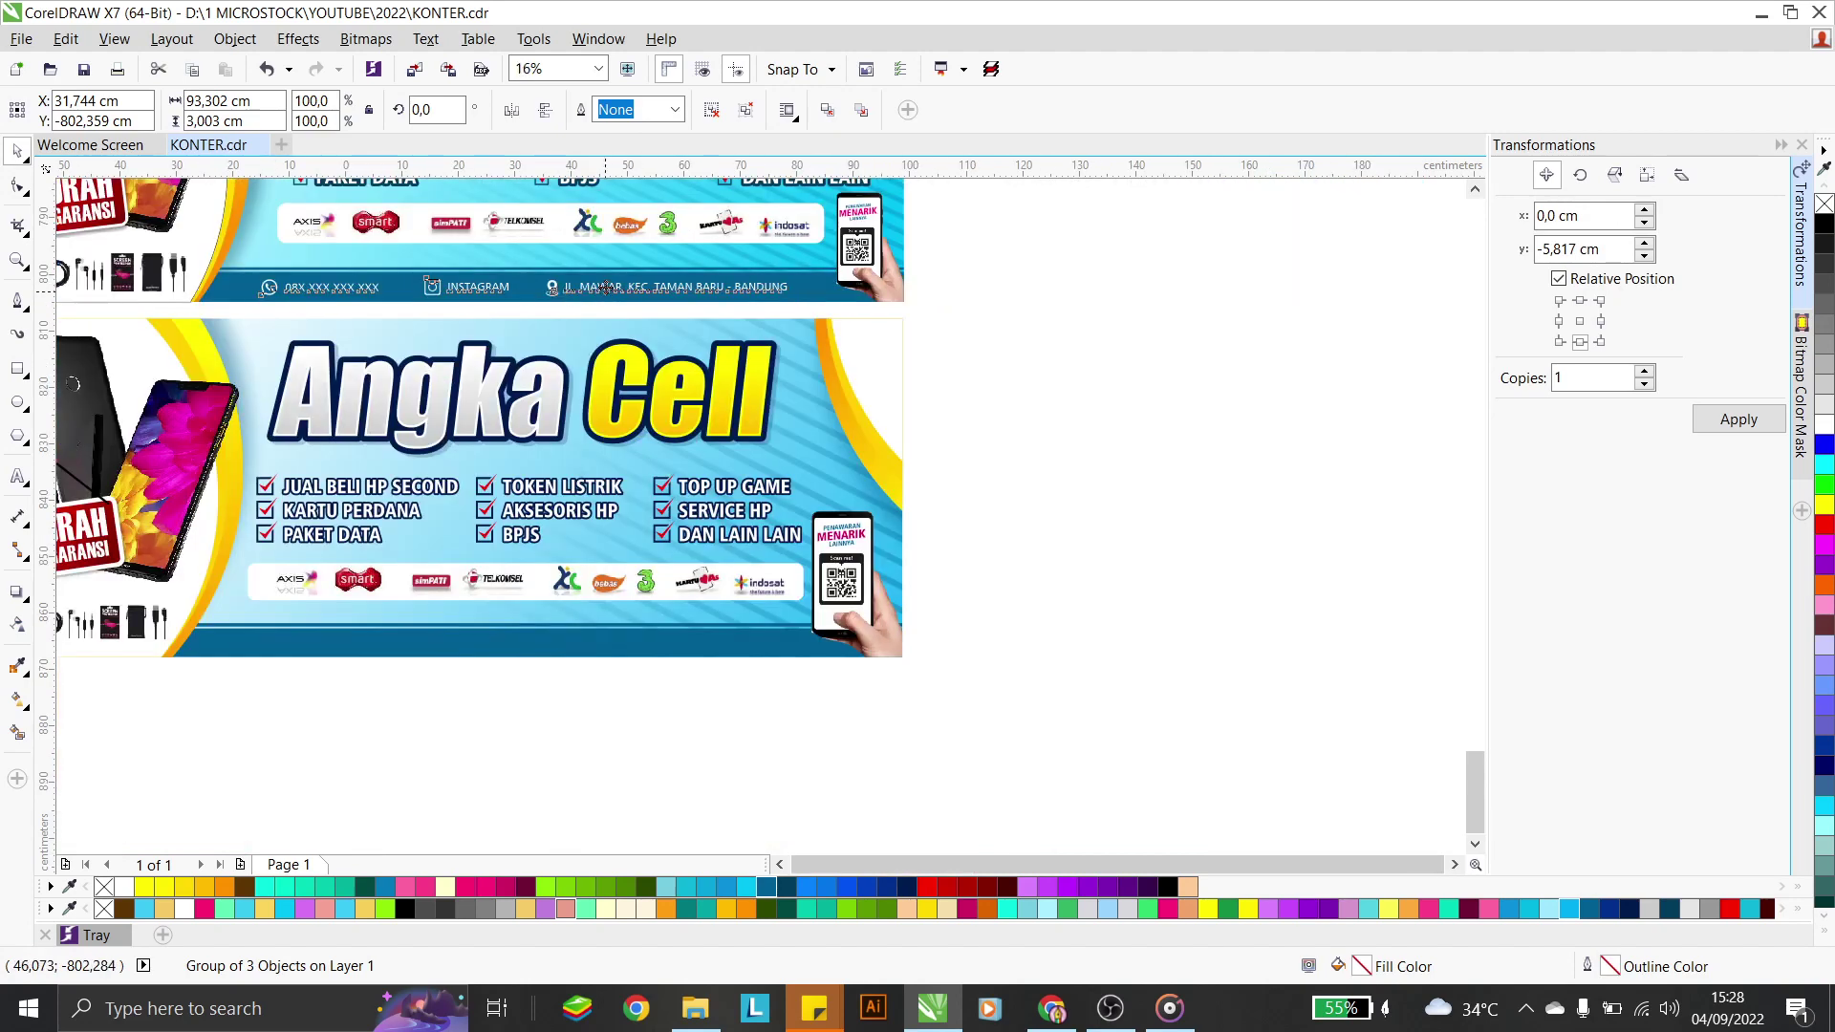
pyautogui.moveTo(605, 287); pyautogui.dragTo(585, 655)
pyautogui.click(268, 721)
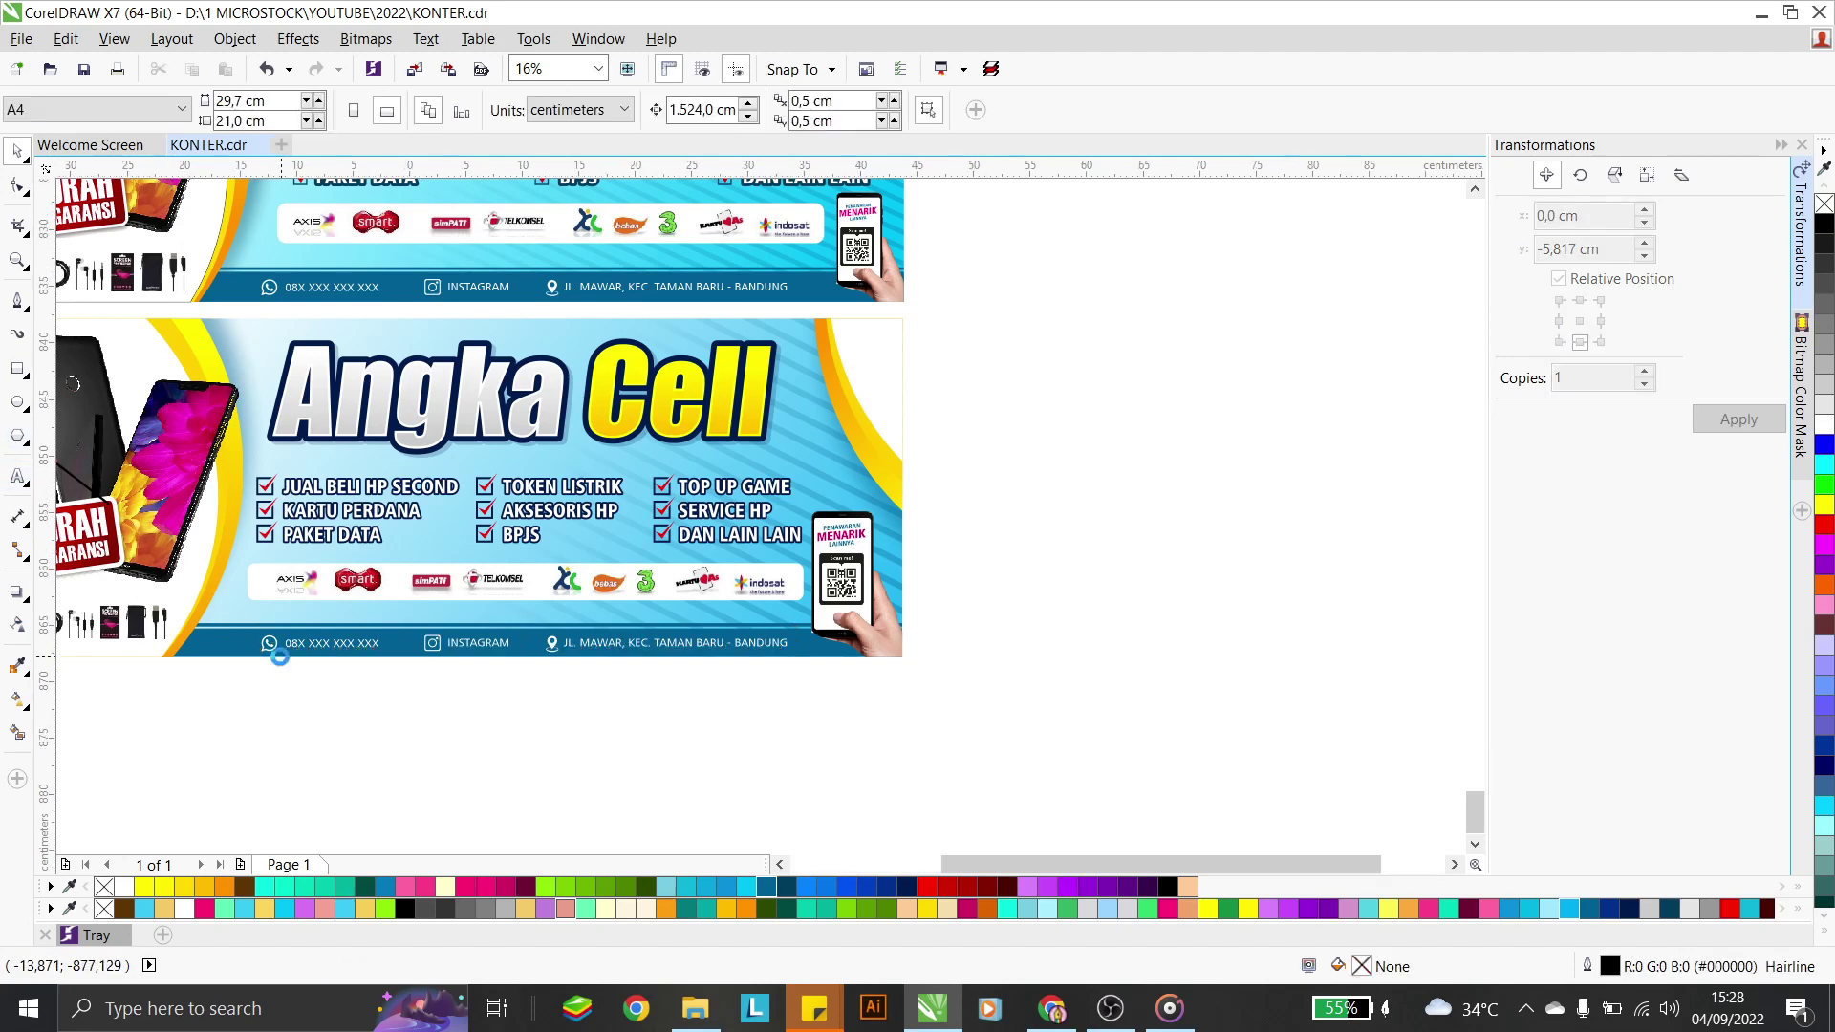
# Move the lower banner's footer contact group about 0.9 cm to the left
pyautogui.scroll(2, 272, 647)
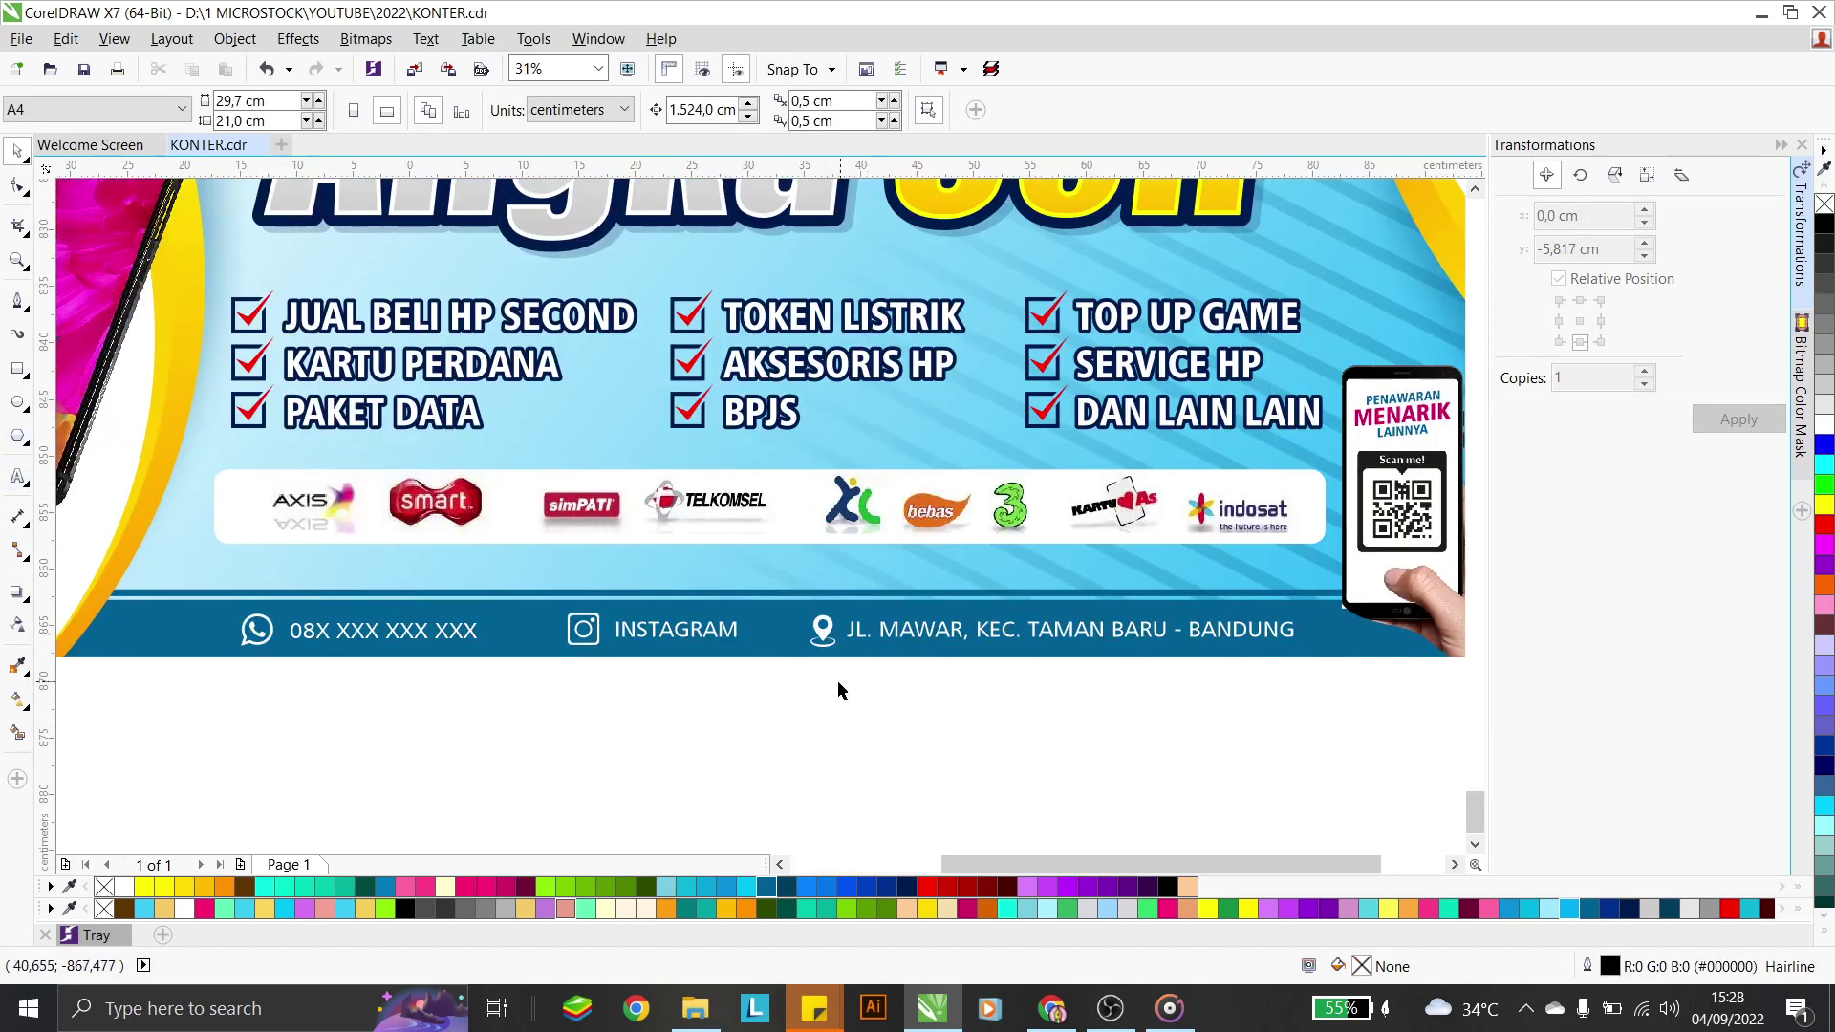
pyautogui.click(579, 651)
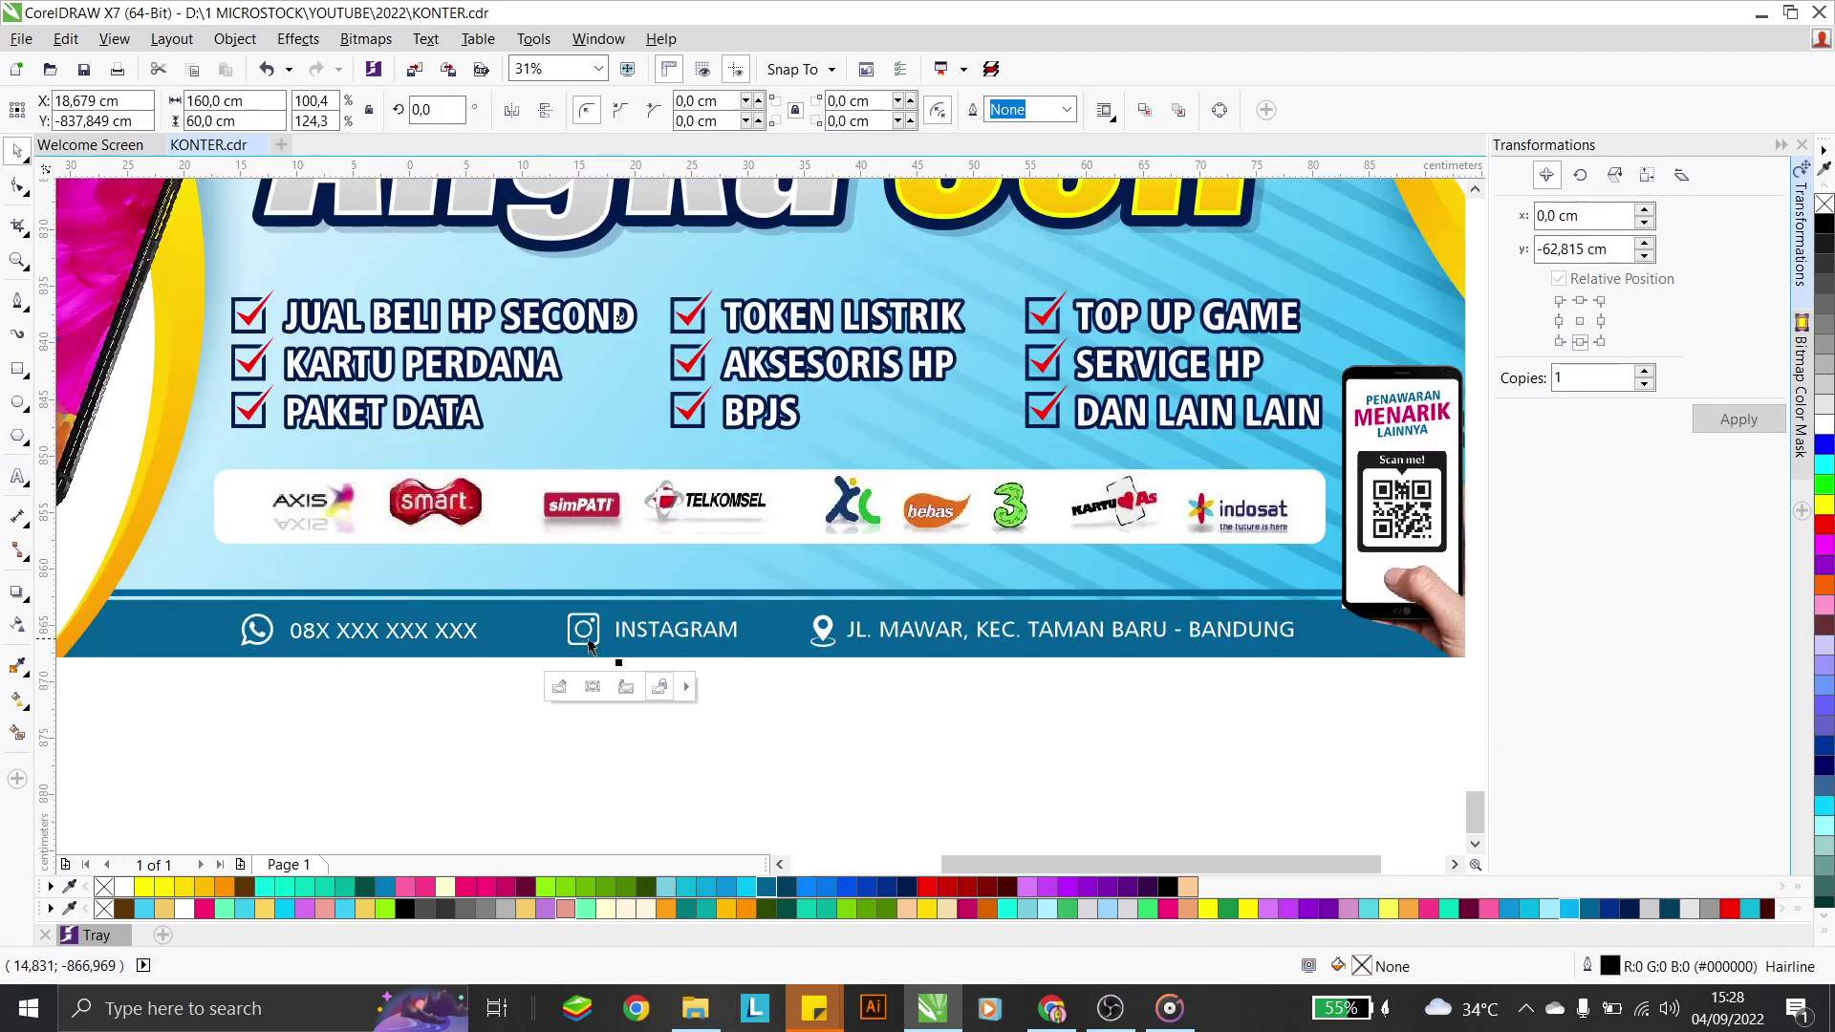
pyautogui.keyDown('ctrl'); pyautogui.click(592, 638); pyautogui.keyUp('ctrl')
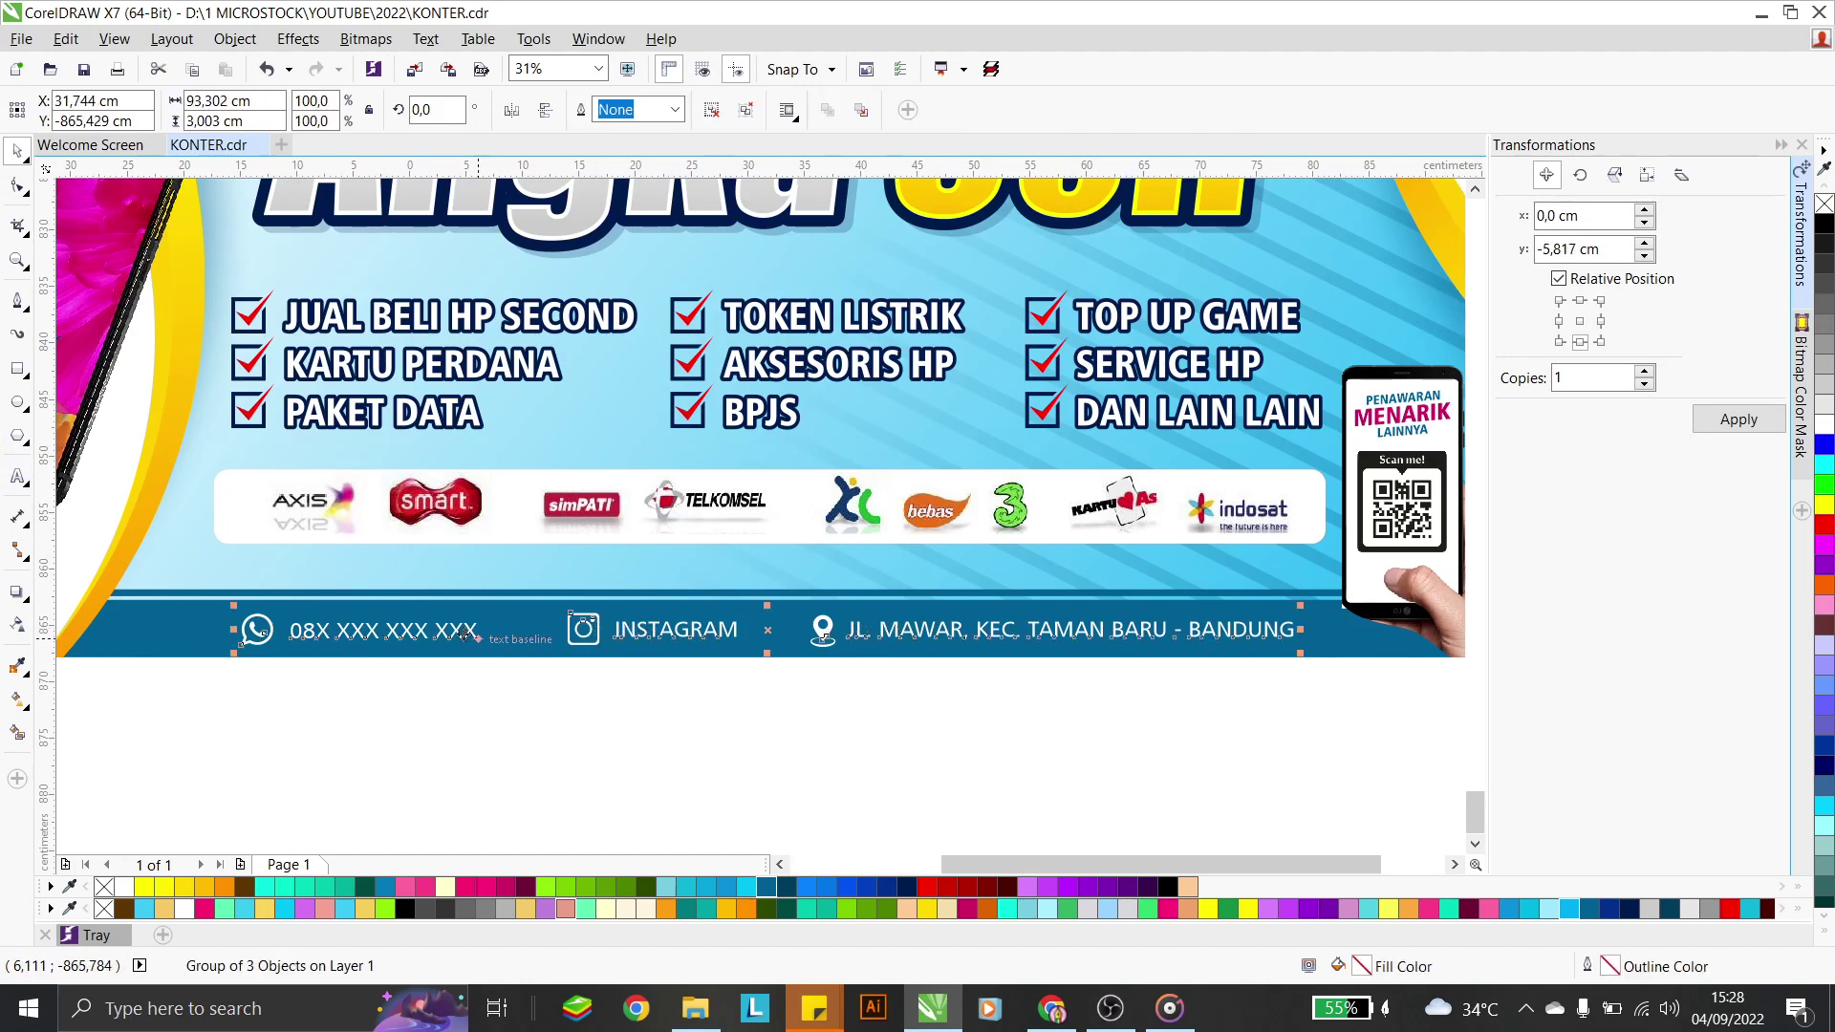
pyautogui.moveTo(459, 633)
pyautogui.mouseDown()
pyautogui.moveTo(463, 659)
pyautogui.moveTo(461, 639)
pyautogui.mouseUp()
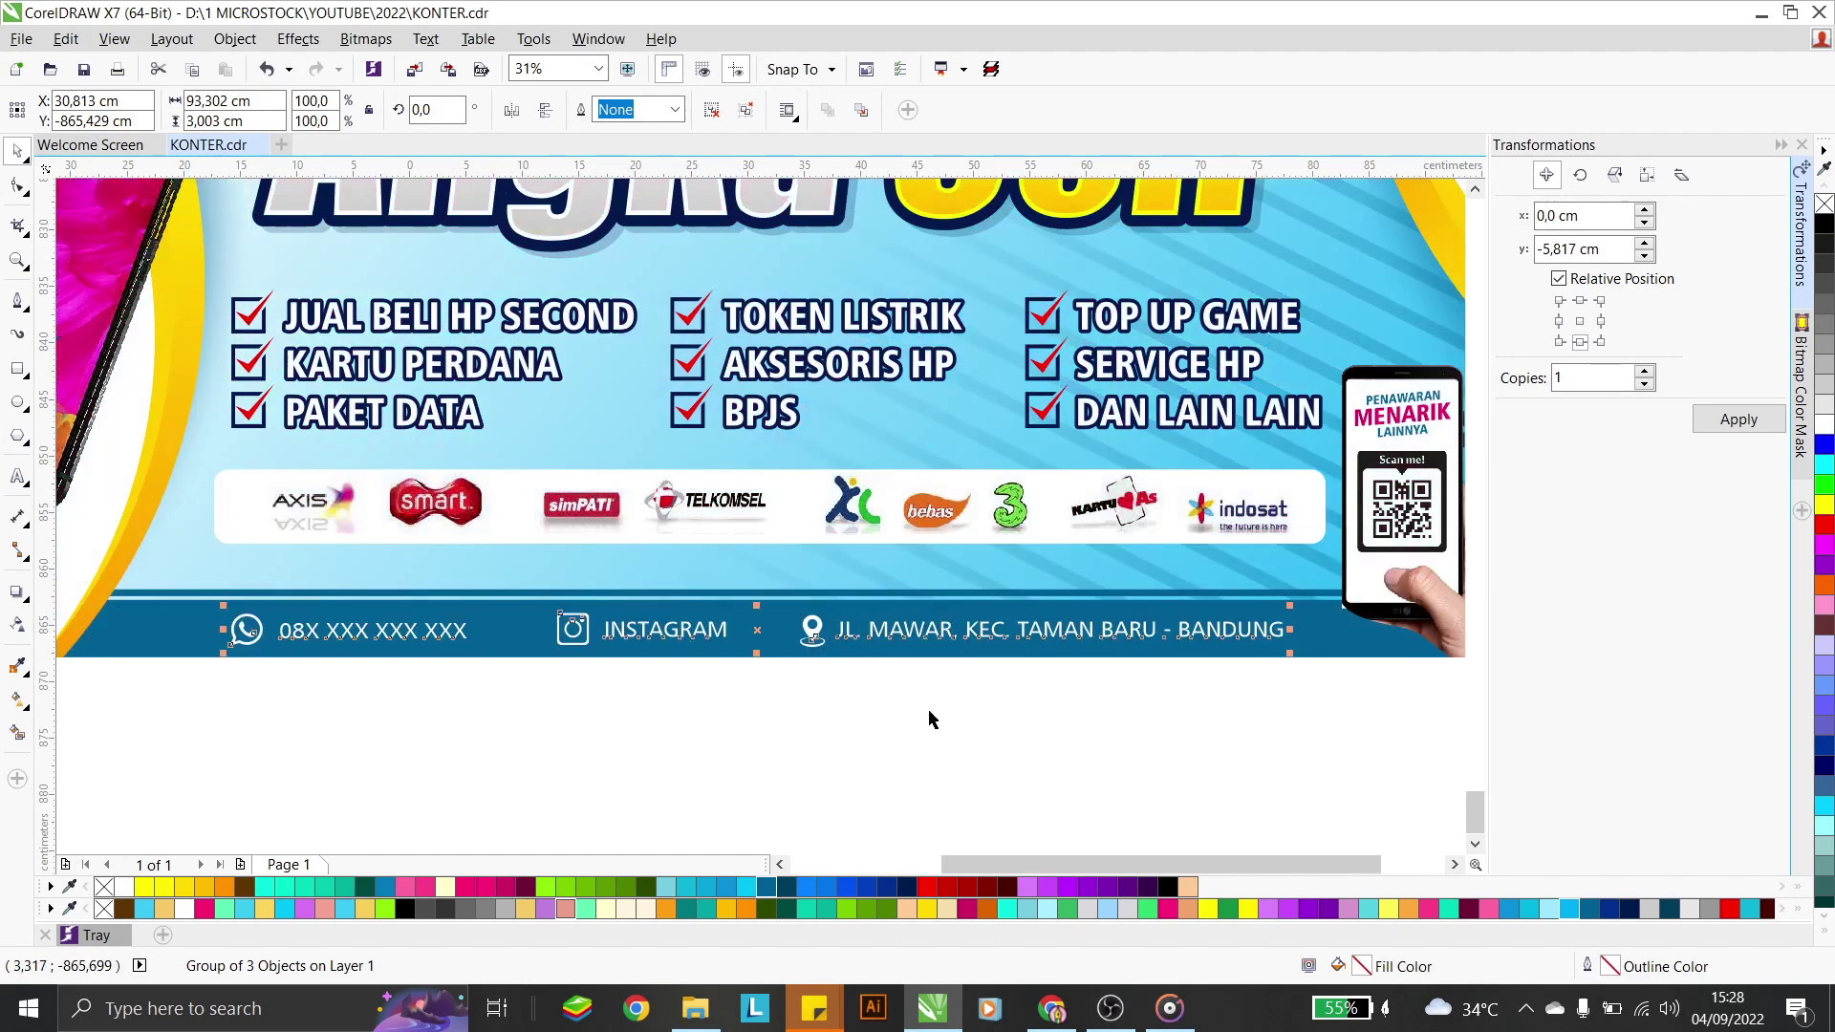
pyautogui.click(927, 708)
# Frame both banners in the view and compare them in a full-screen preview
pyautogui.scroll(-2, 721, 503)
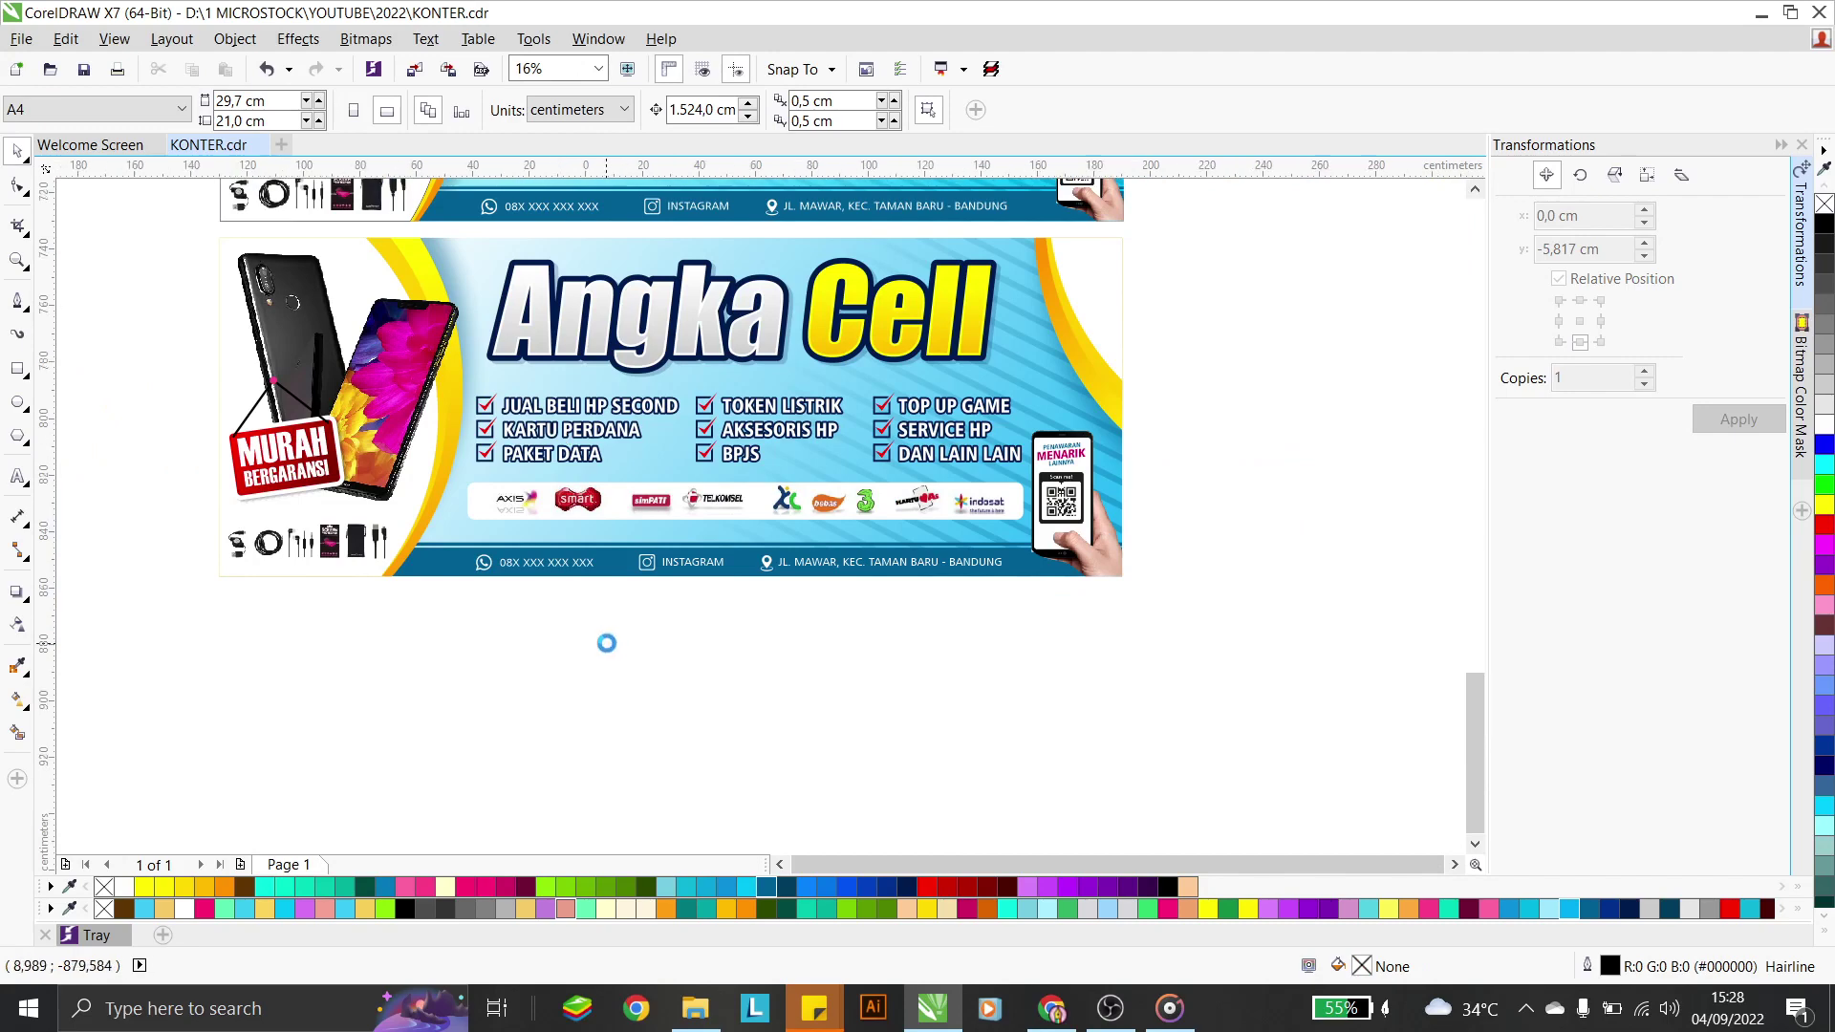
pyautogui.scroll(-1, 612, 643)
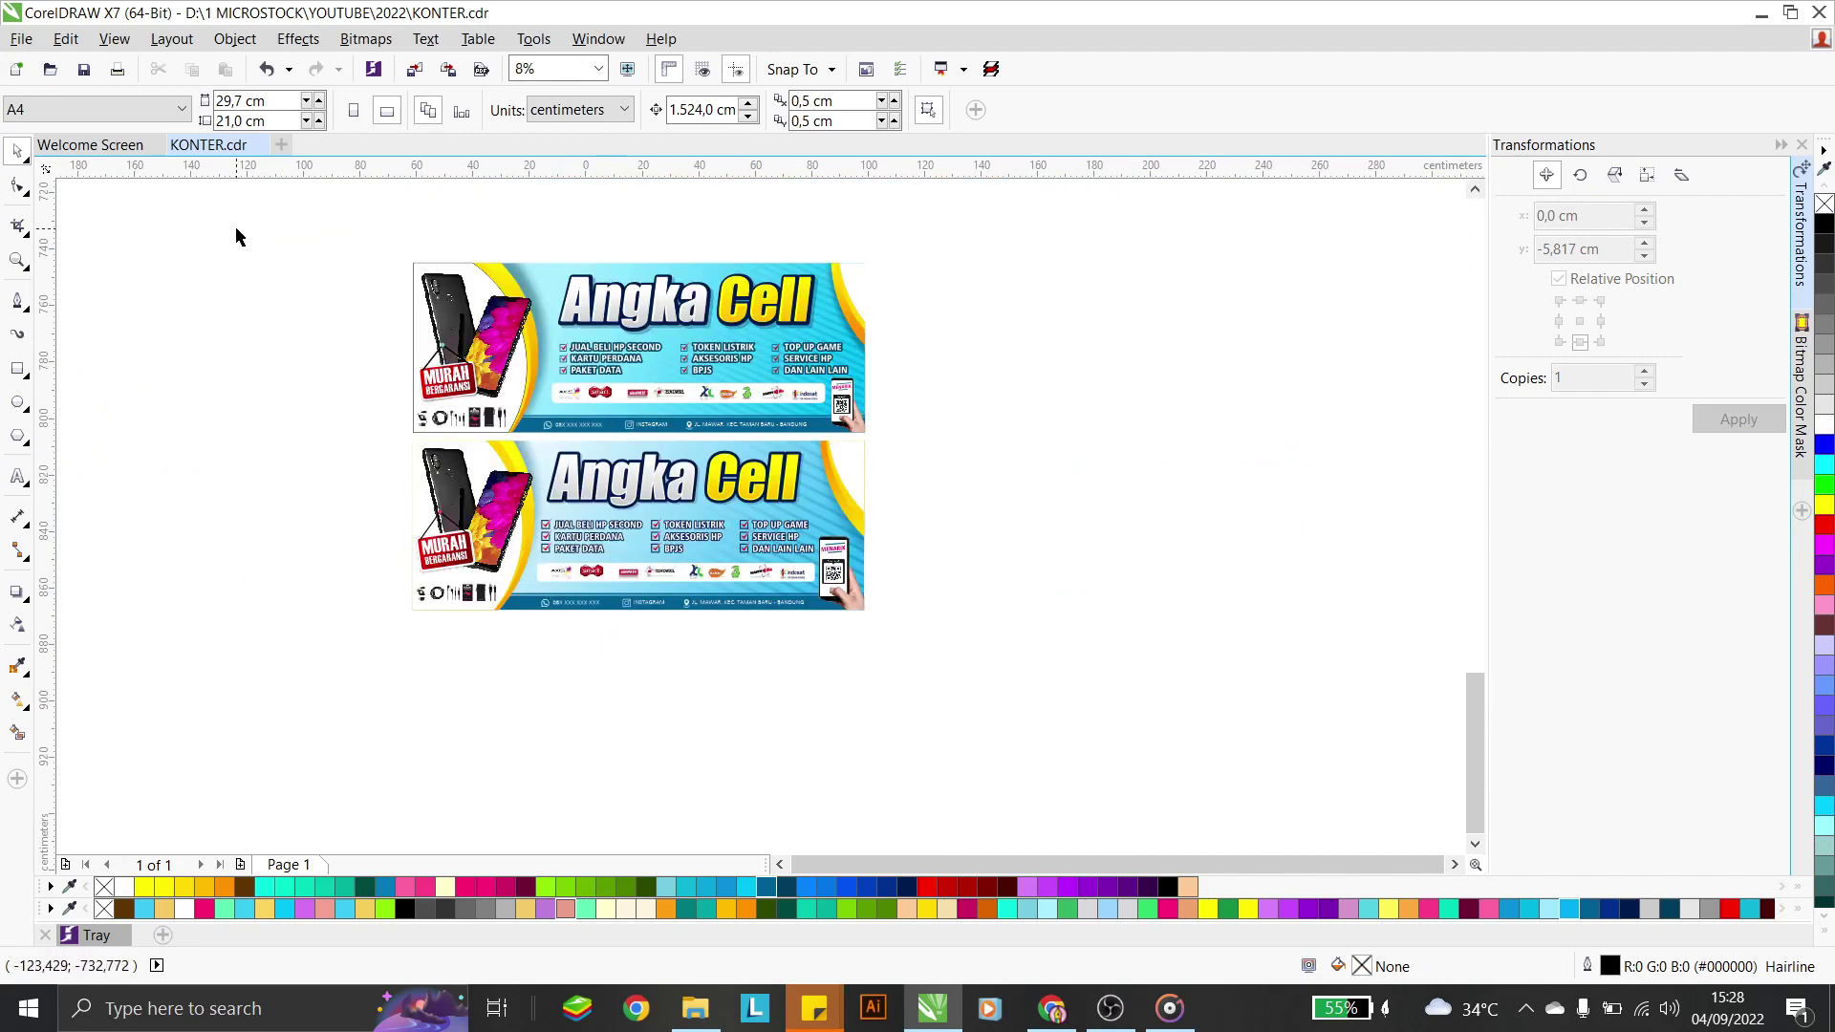
pyautogui.click(16, 260)
pyautogui.moveTo(400, 255); pyautogui.dragTo(882, 620)
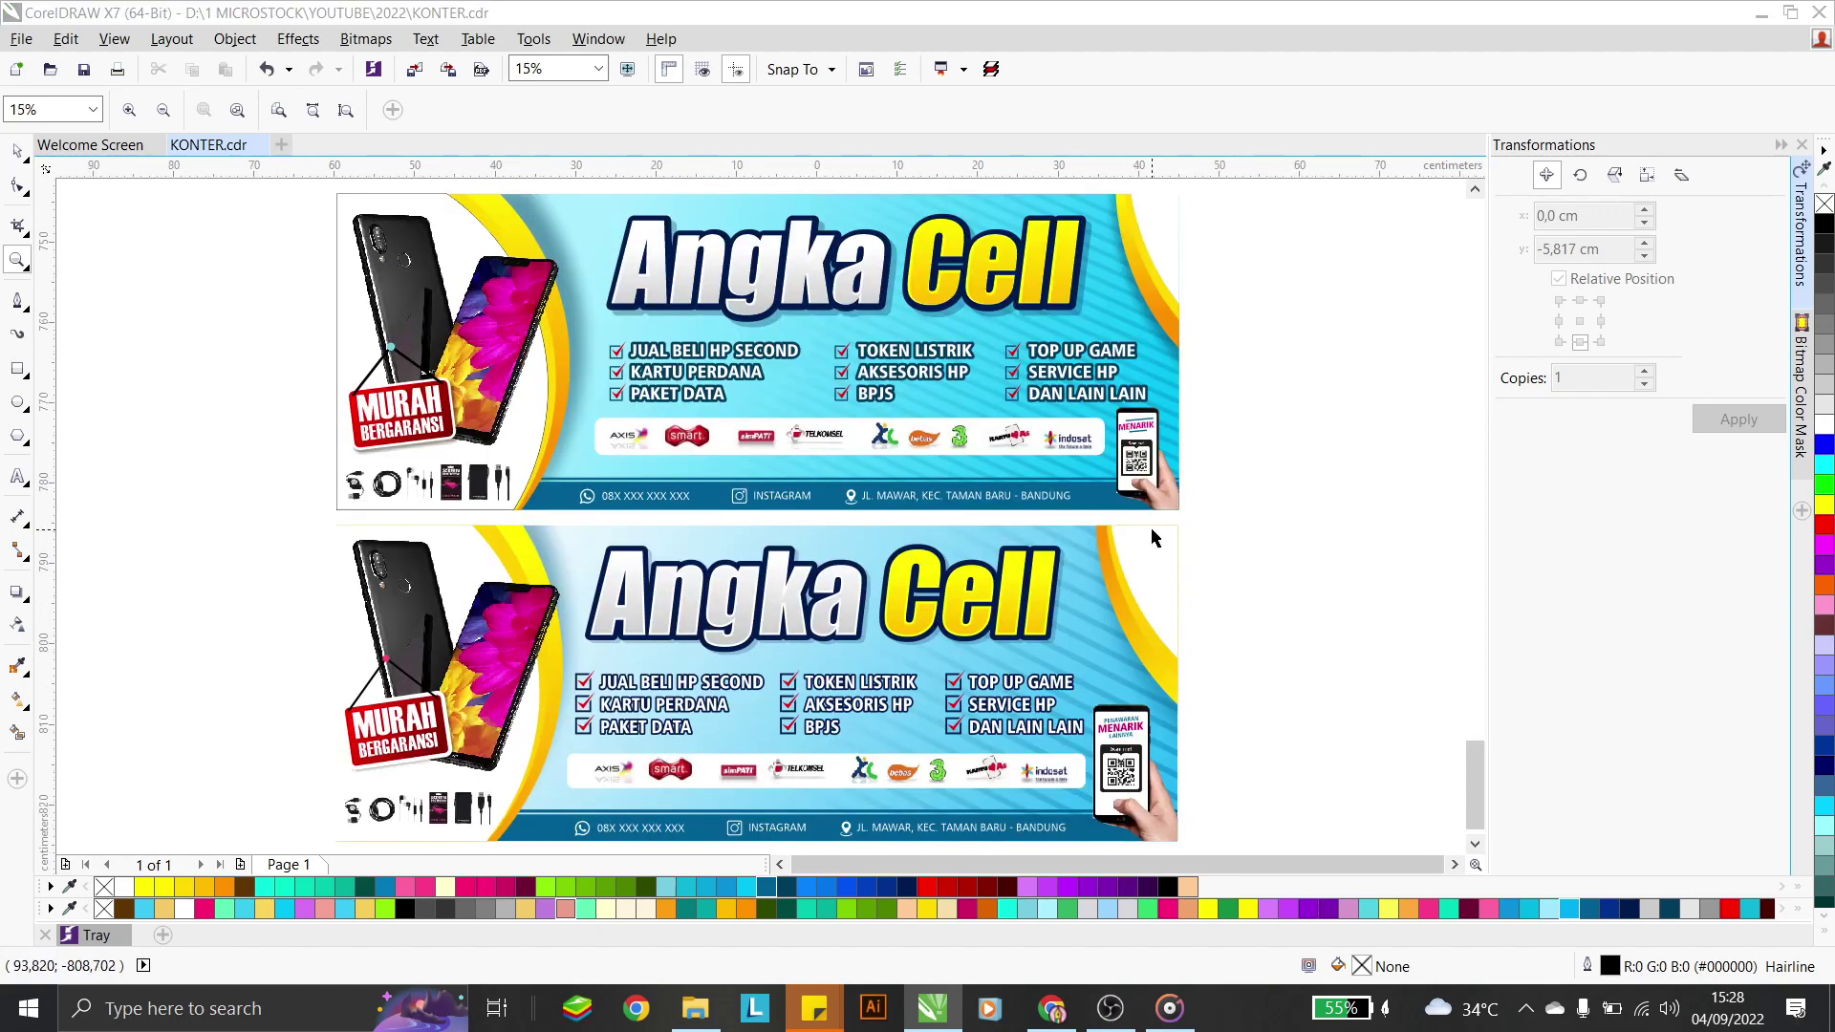
pyautogui.press('F9')
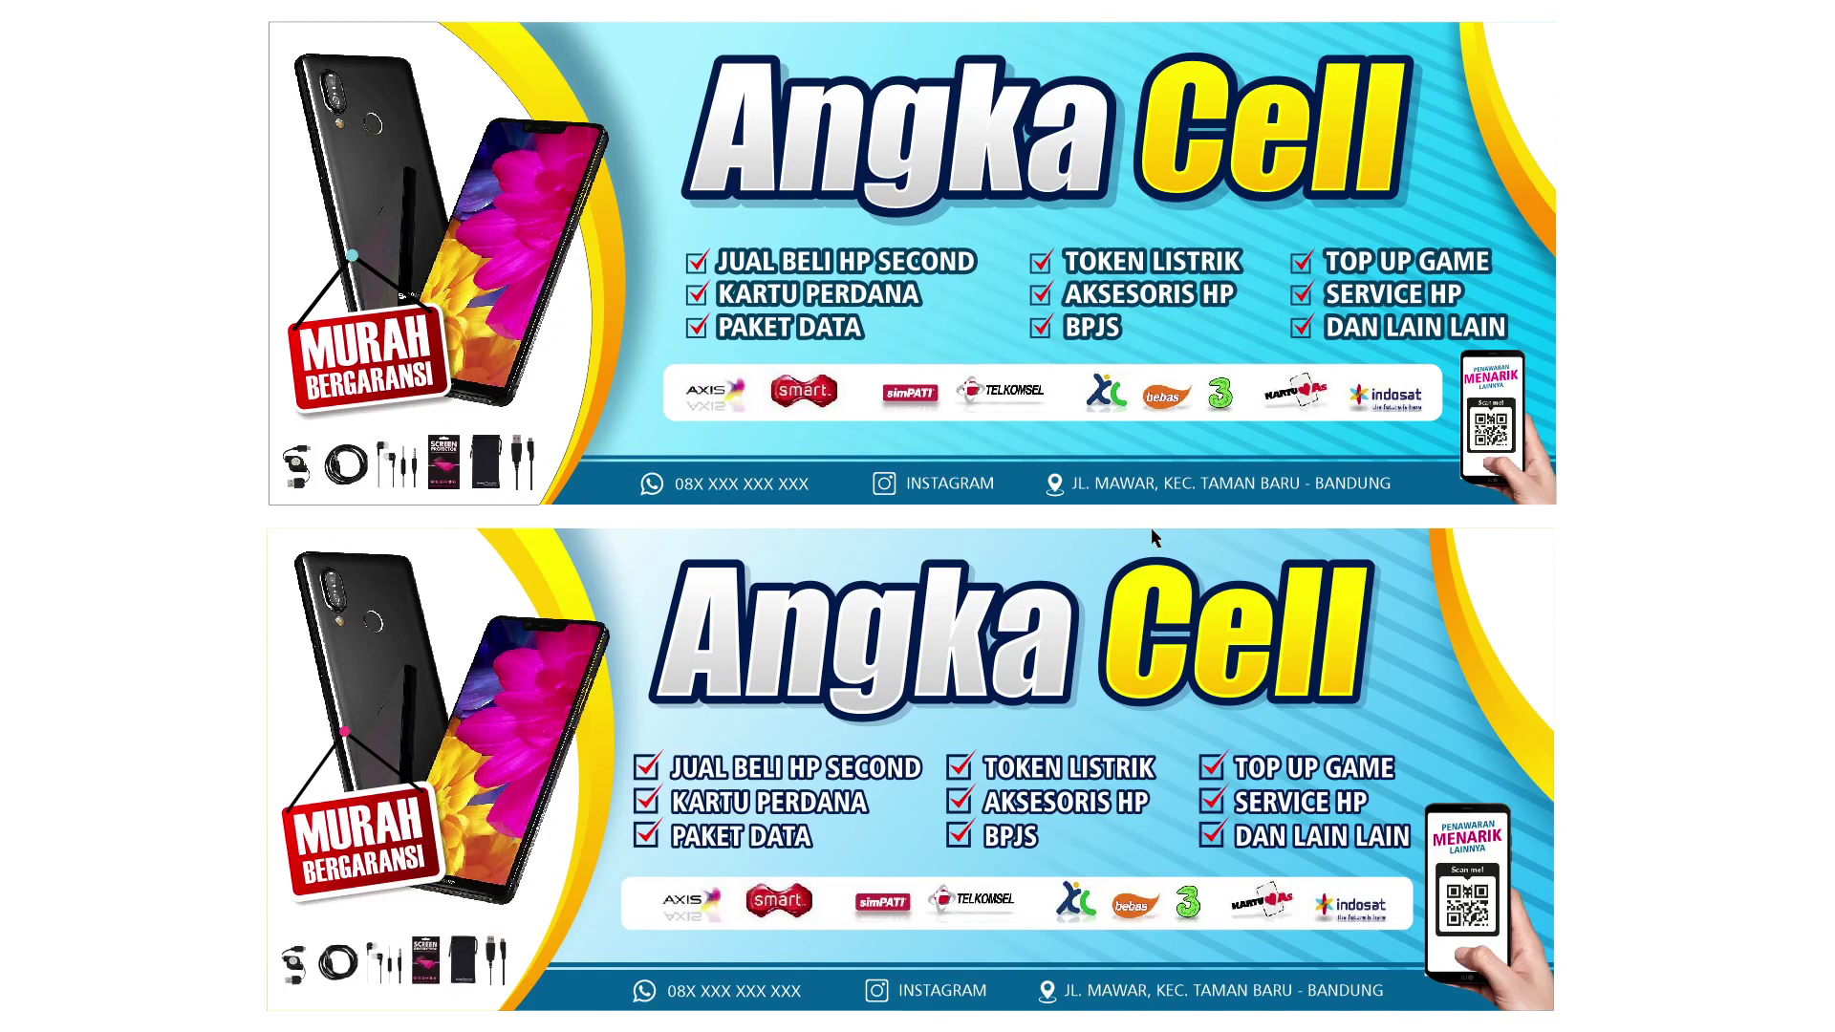